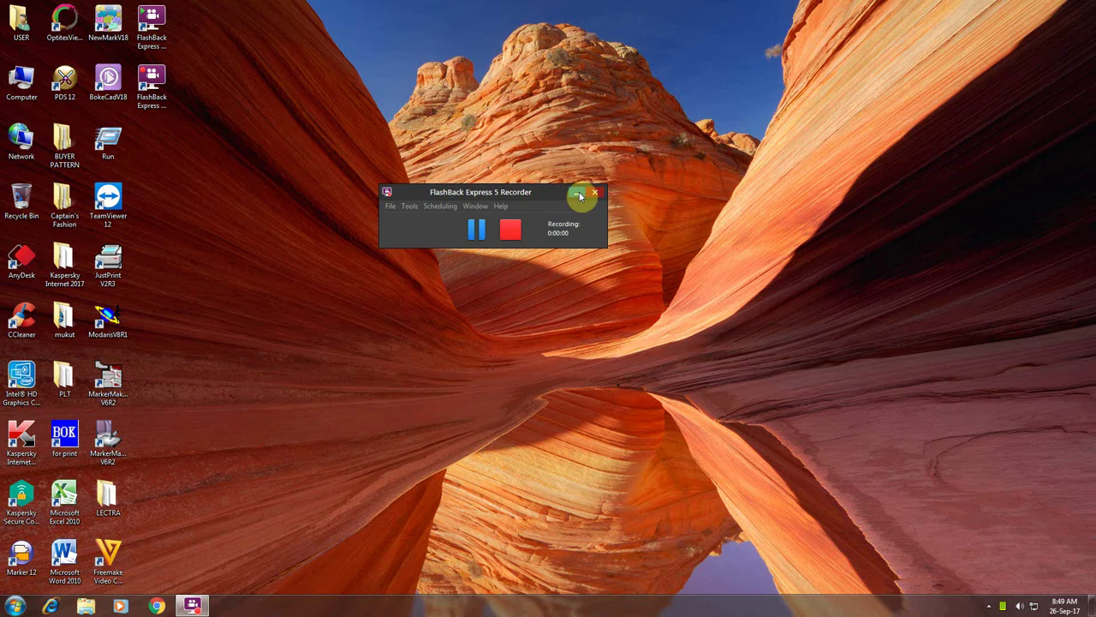
- Open Notepad and type the intro: making a men's shirt pattern in BOK, following the buyer measurement sheet
left_click(579, 198)
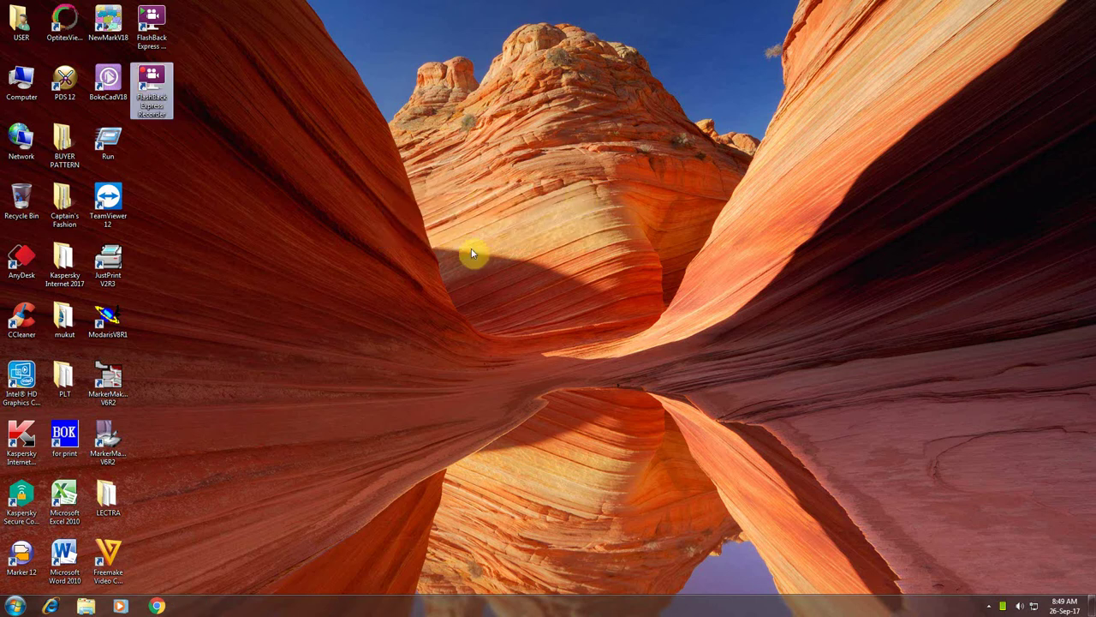
left_click(16, 605)
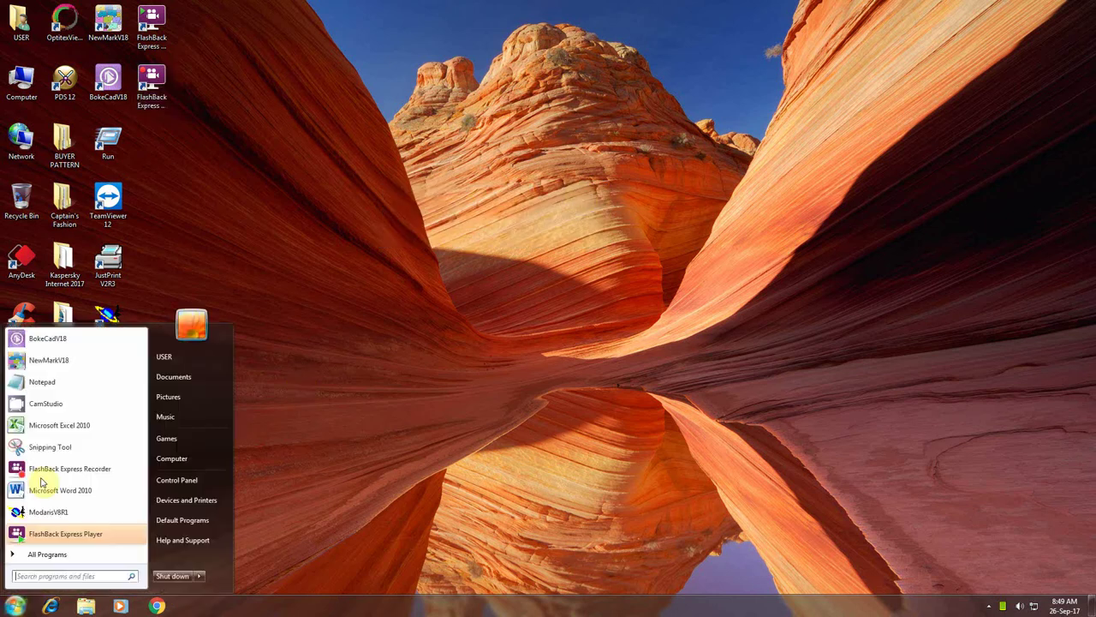
left_click(43, 381)
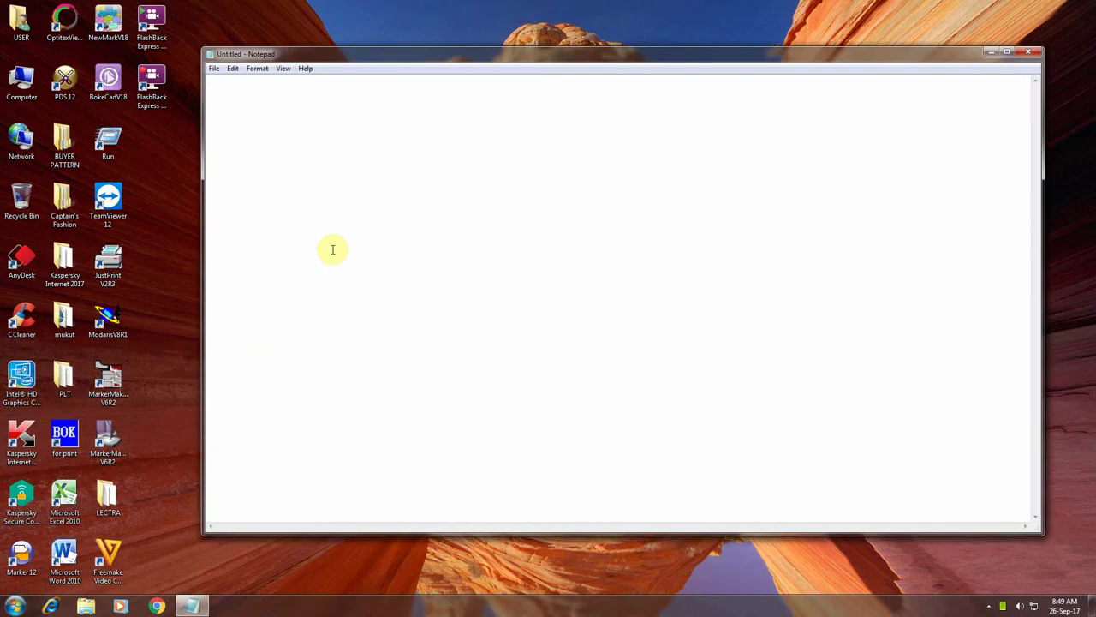
type("no")
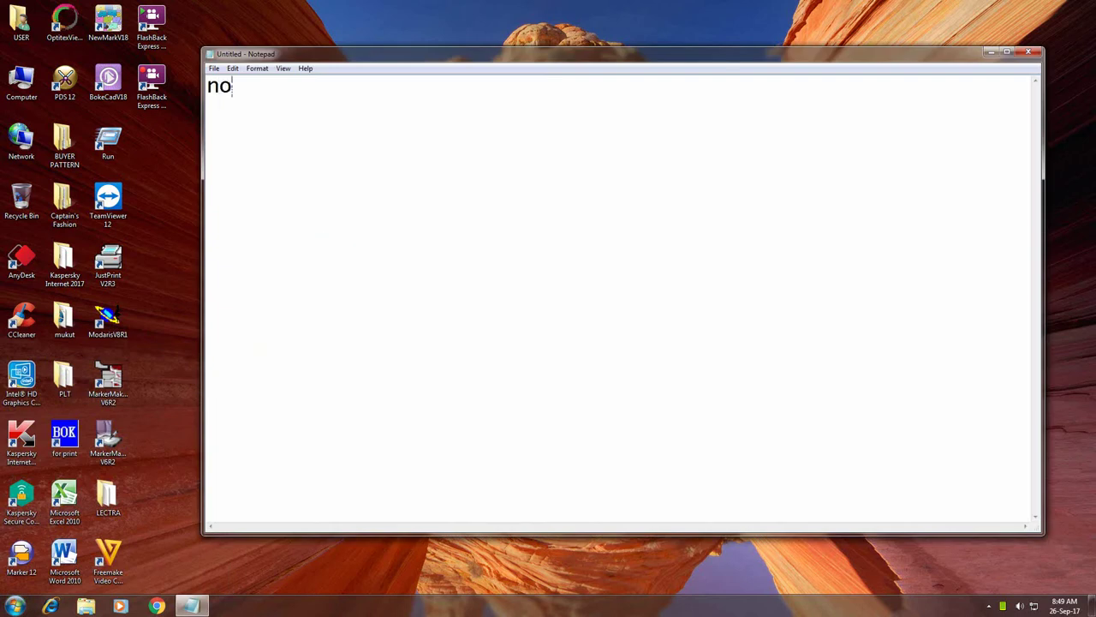
type("w i ")
type("mak")
type("e")
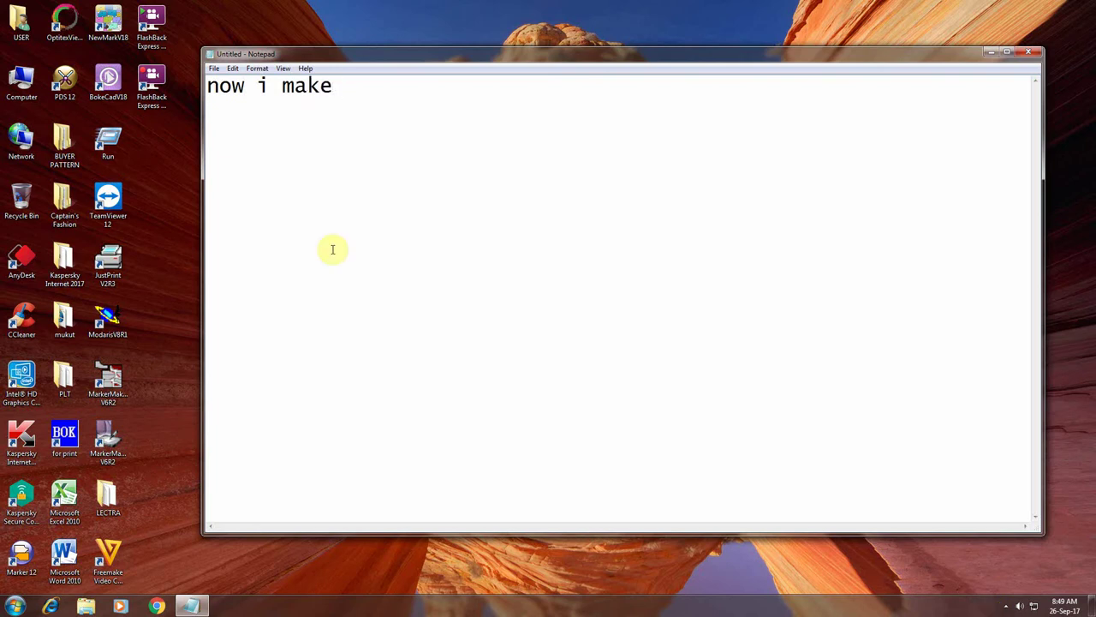
type(" men")
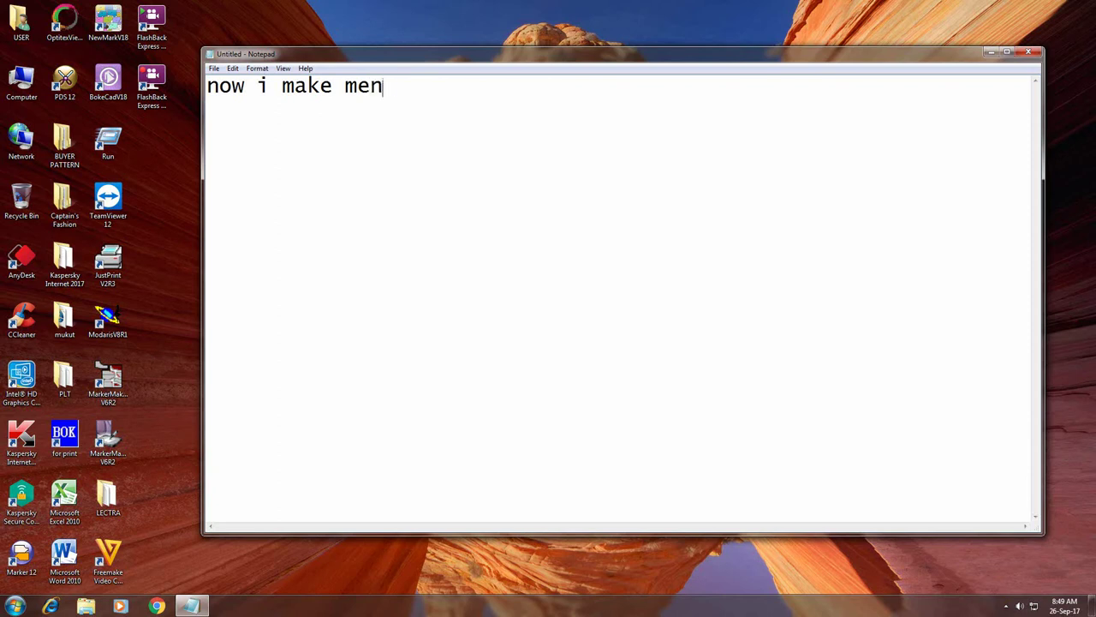
type("s")
type(" sh")
type("irt ")
type("patt")
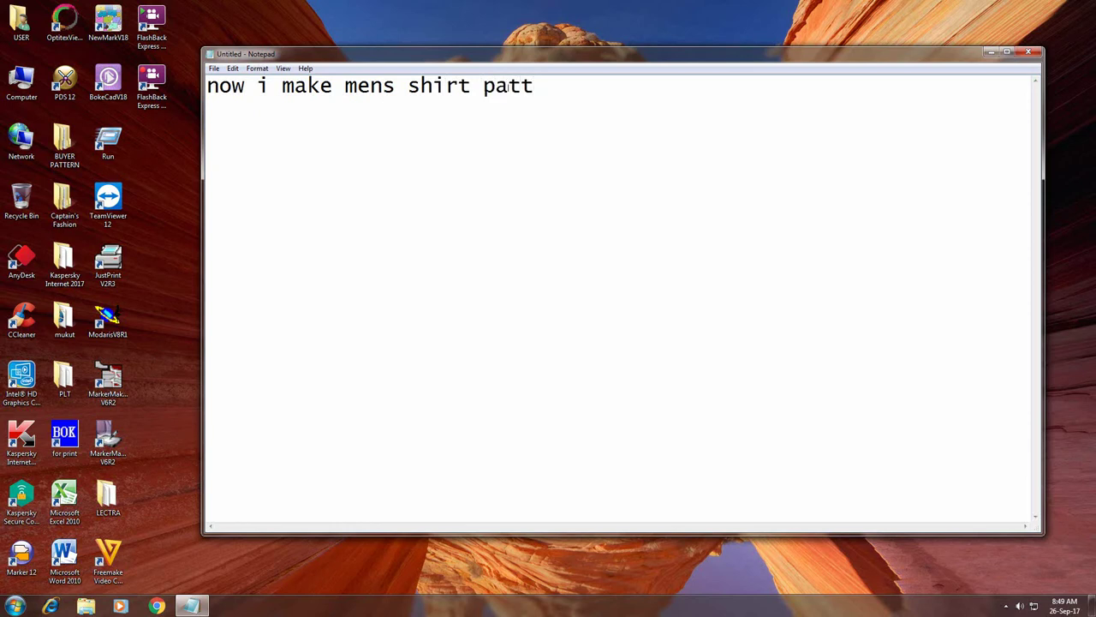
type("ern")
type(" us")
type("e b")
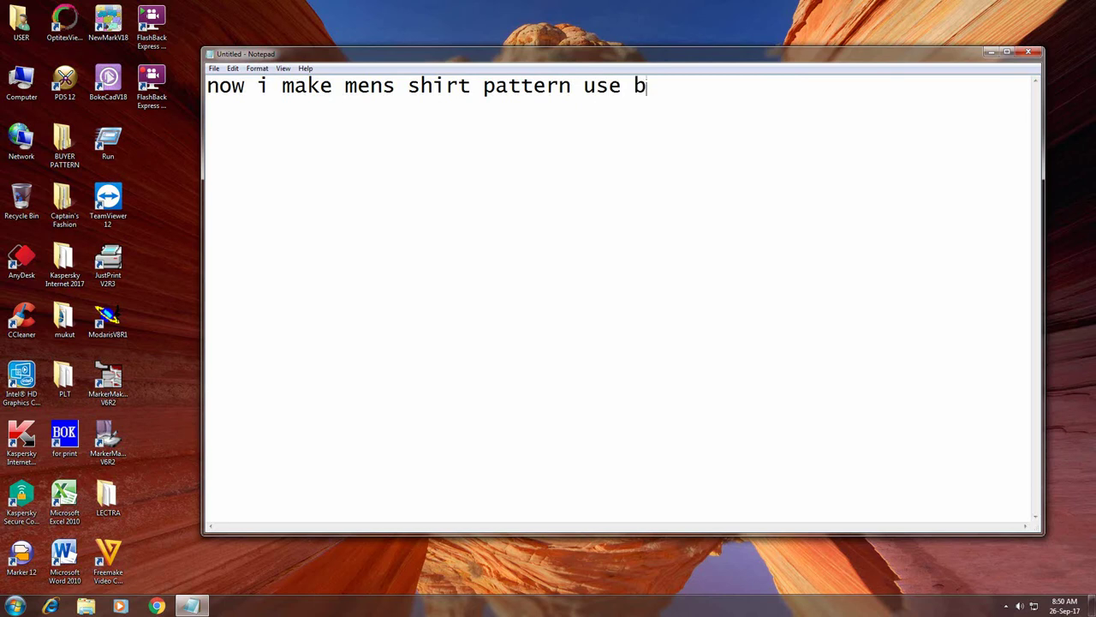
type("ok so")
type("ftw")
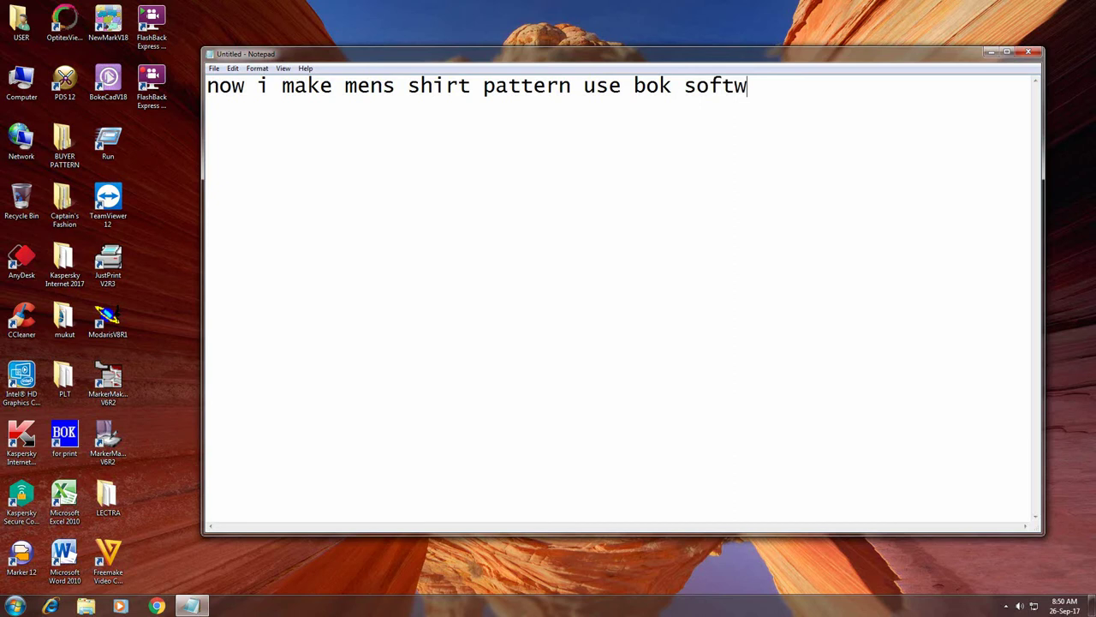
type("are ")
type("fo")
type("llow ")
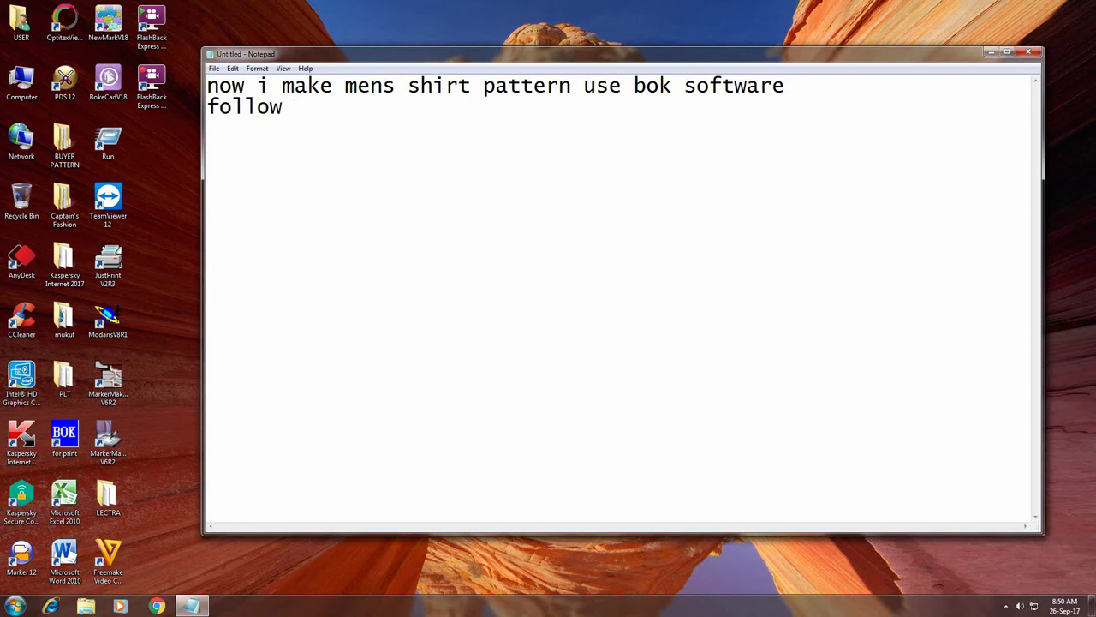
type("belo")
type("w ")
type("buyer ")
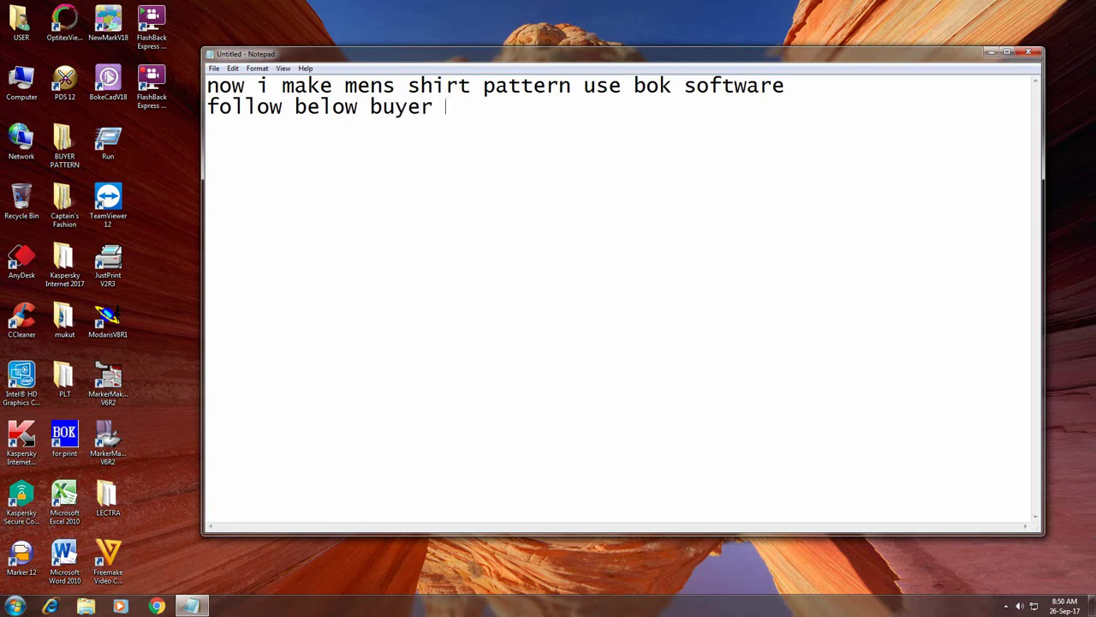
type("meas")
type("ure")
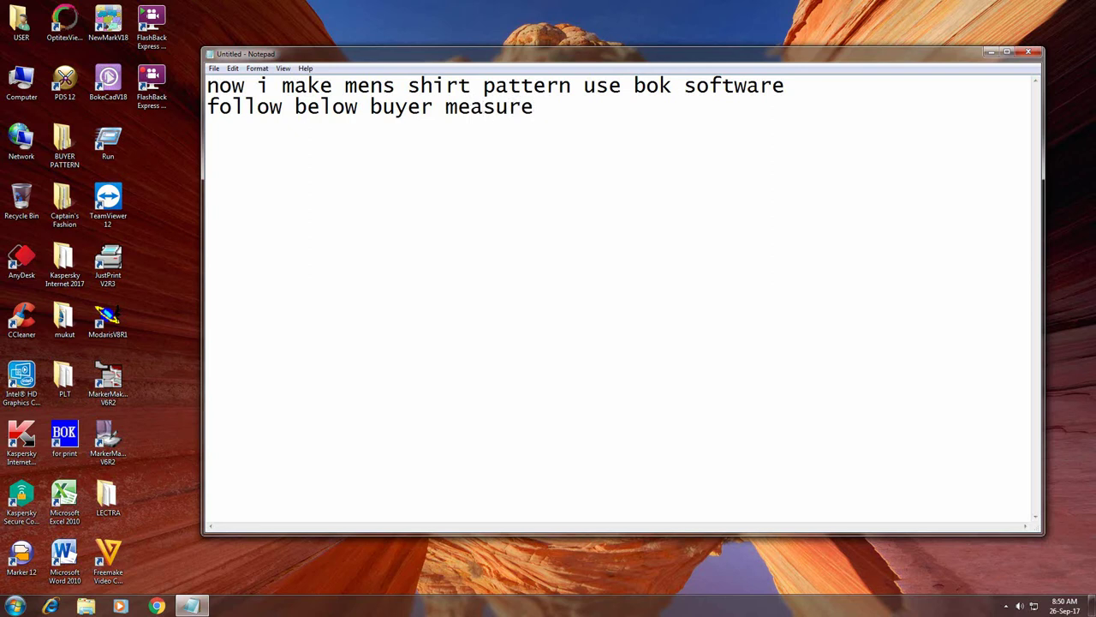
type("ment ")
type("s")
type("hee")
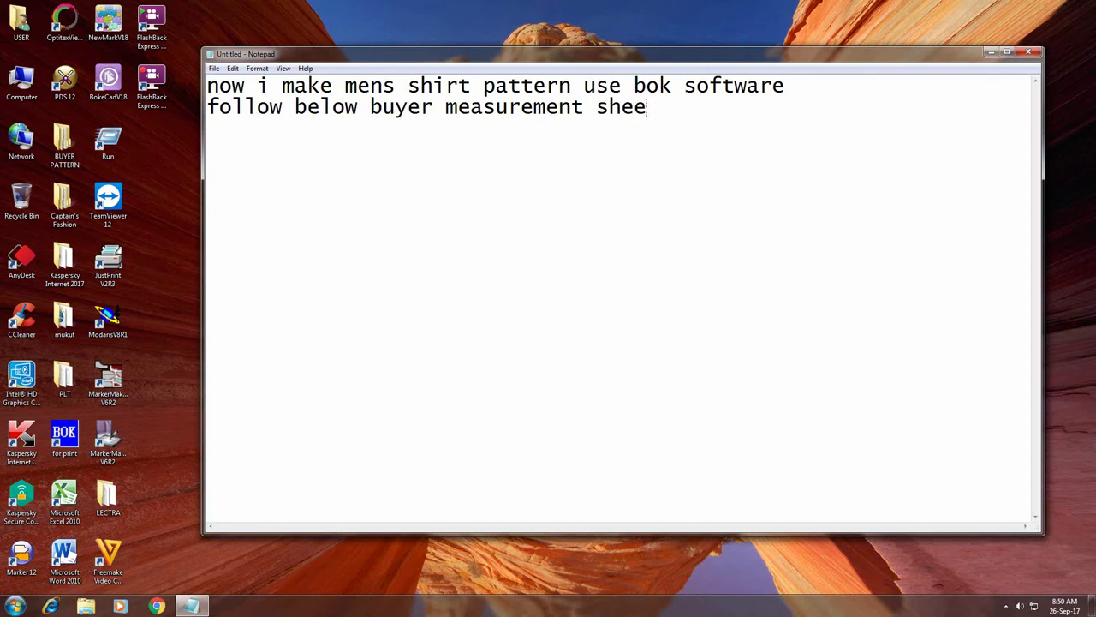
type("t")
key("Return")
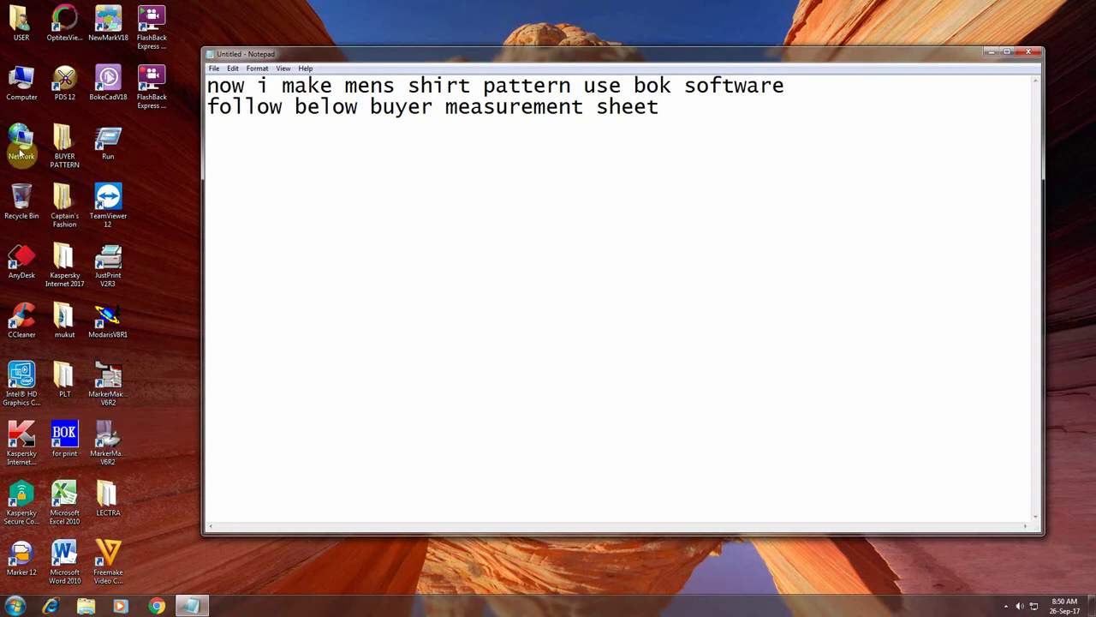
- Open IMG_20170923_0008.pdf from F:\Mukut\Measurement Sheet
double_click(22, 81)
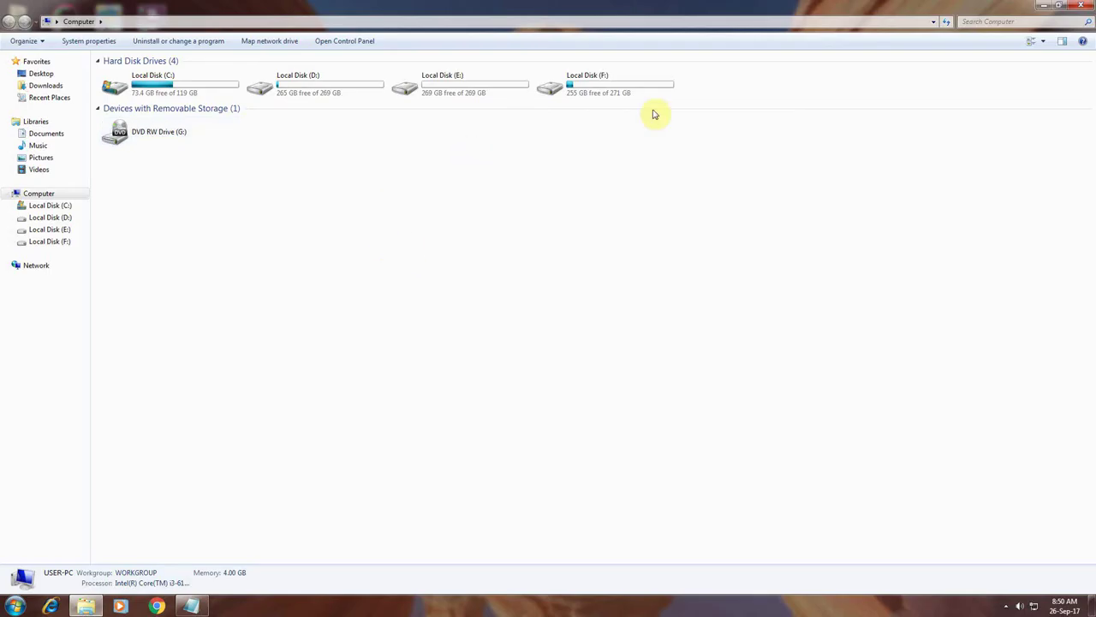
double_click(605, 81)
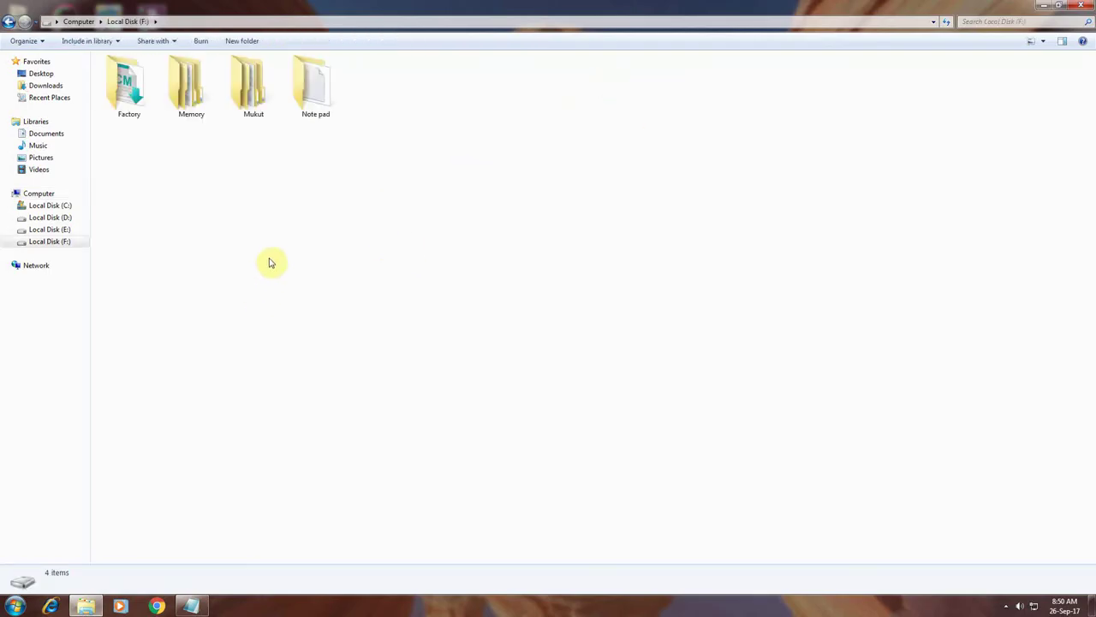
left_click(258, 97)
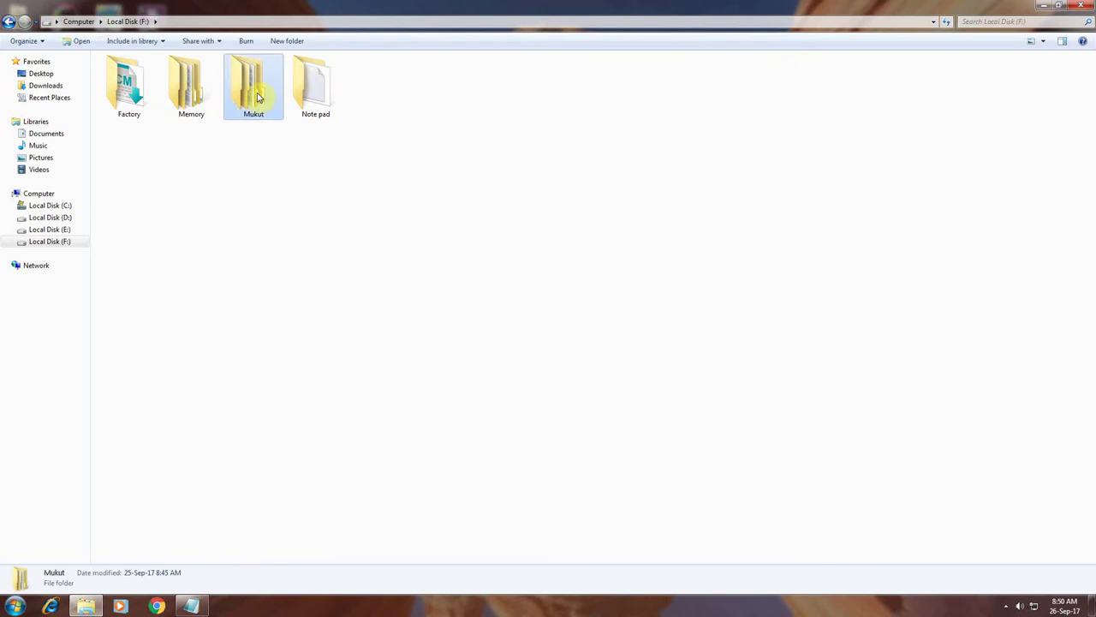
double_click(257, 97)
double_click(268, 102)
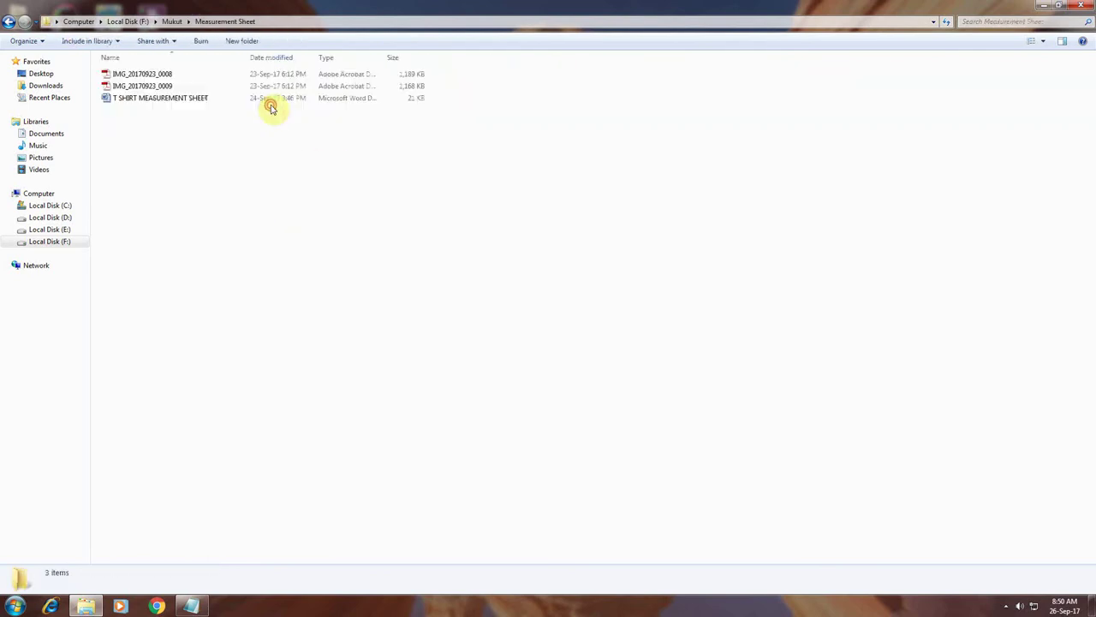
double_click(171, 75)
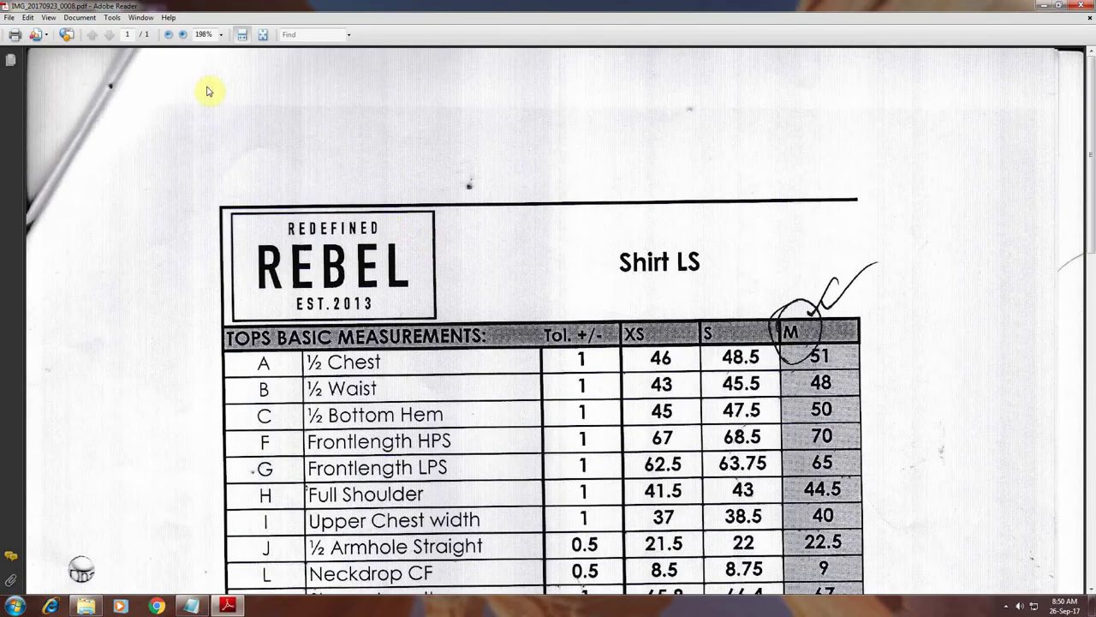
- Set the measurement sheet zoom to 100%, then bring the Notepad note back in front
left_click(221, 35)
left_click(214, 100)
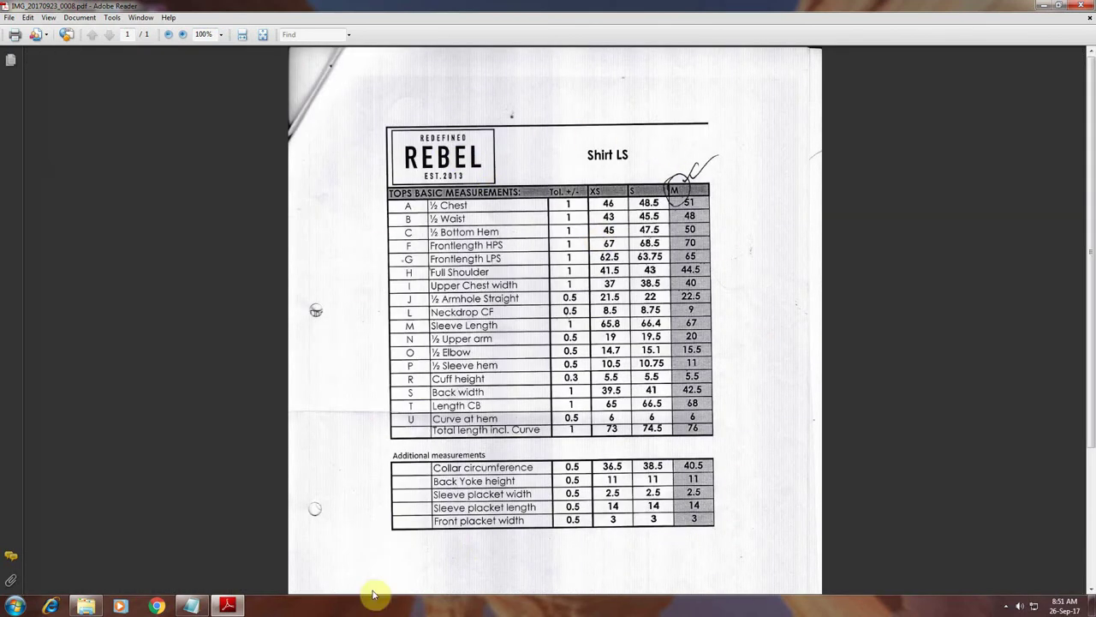
left_click(190, 605)
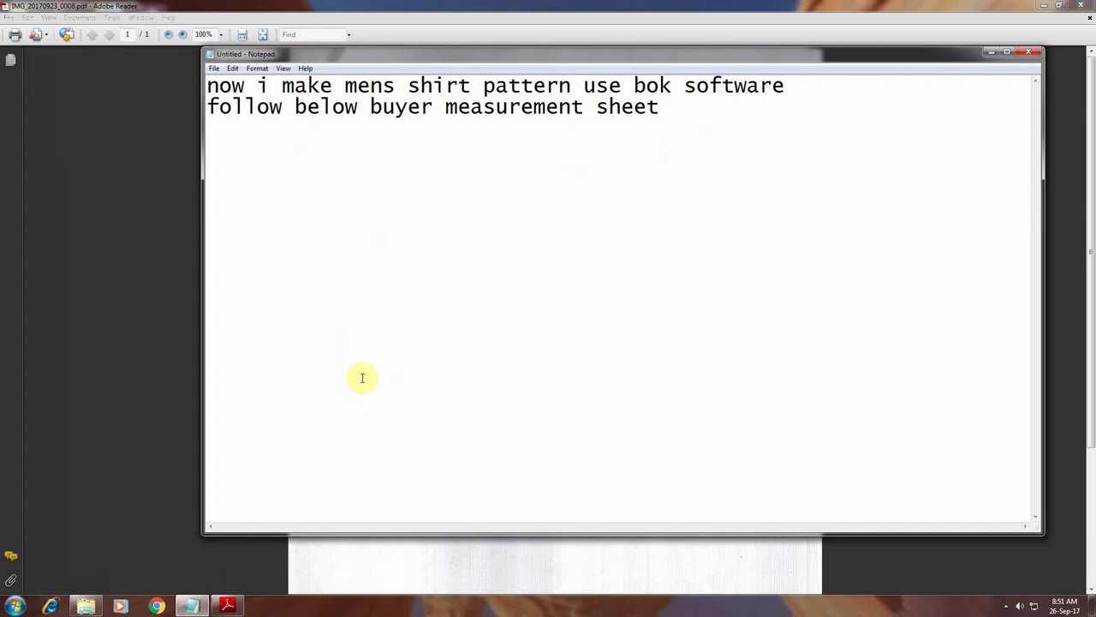
- Add 'follow this measurement sheet' and 'sample size=m' to the note, then minimize Notepad
type("f")
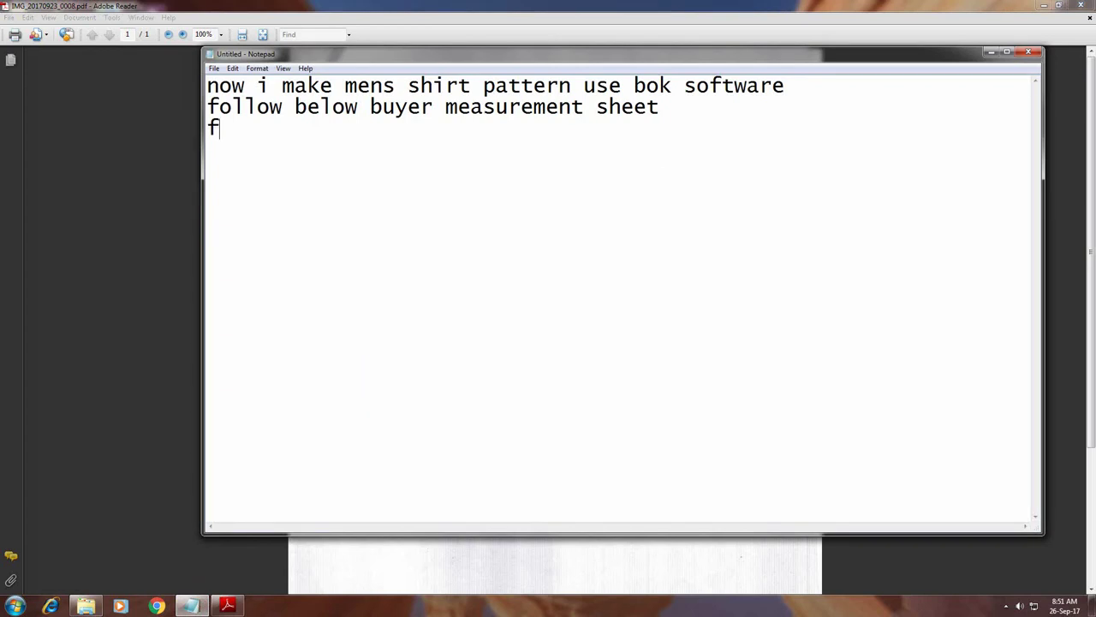
type("ollow ")
type("this ")
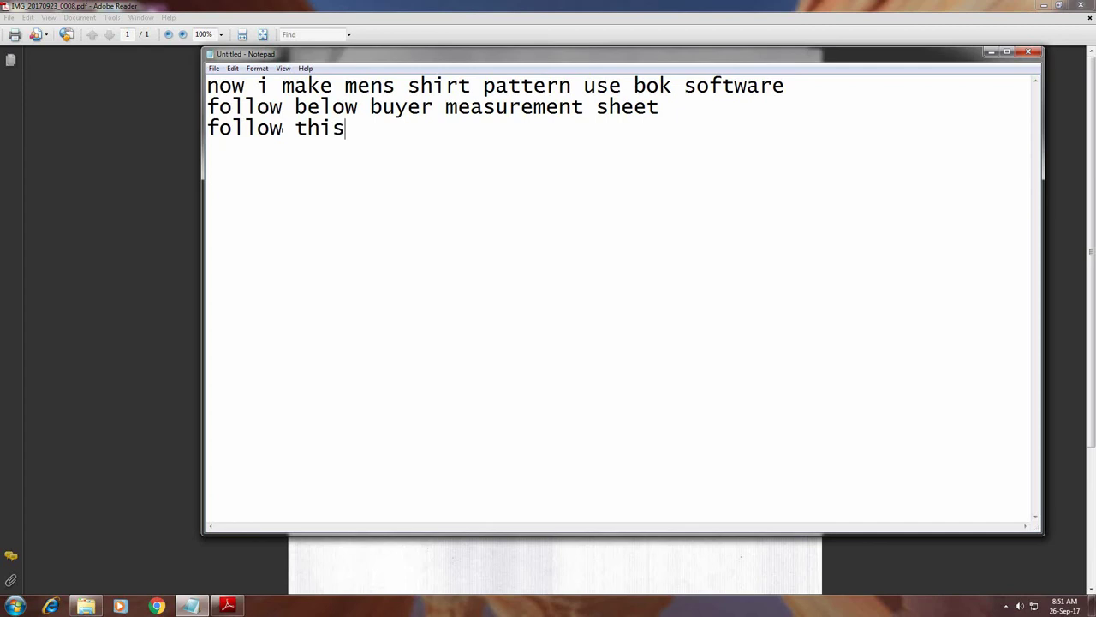
type("me")
type("asu")
type("remen")
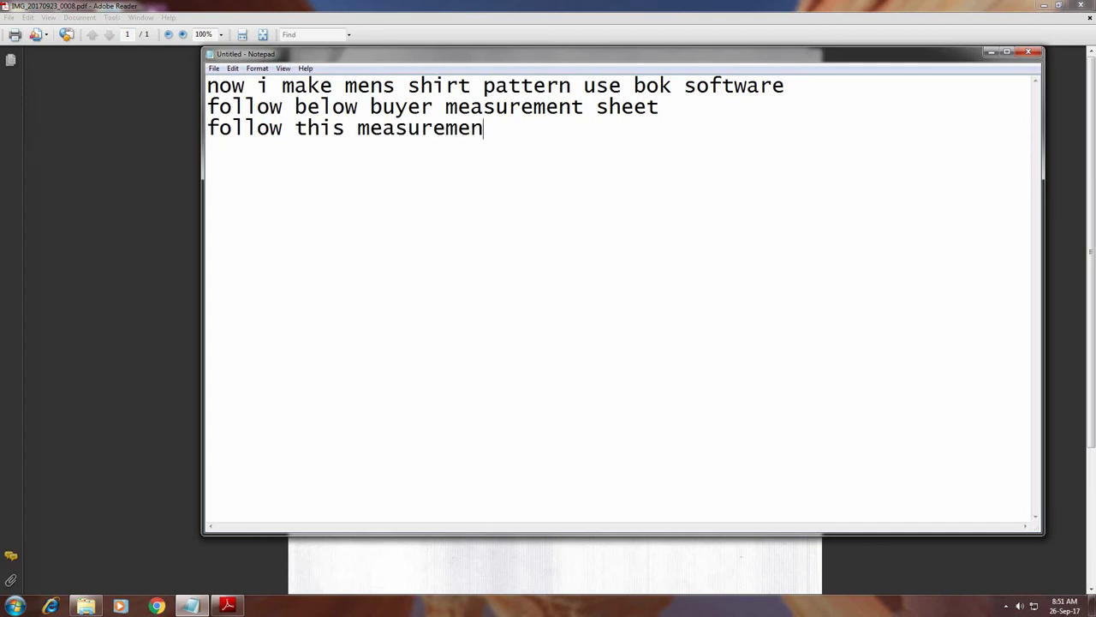
type("t sh")
type("ee")
type("t ")
type("sa")
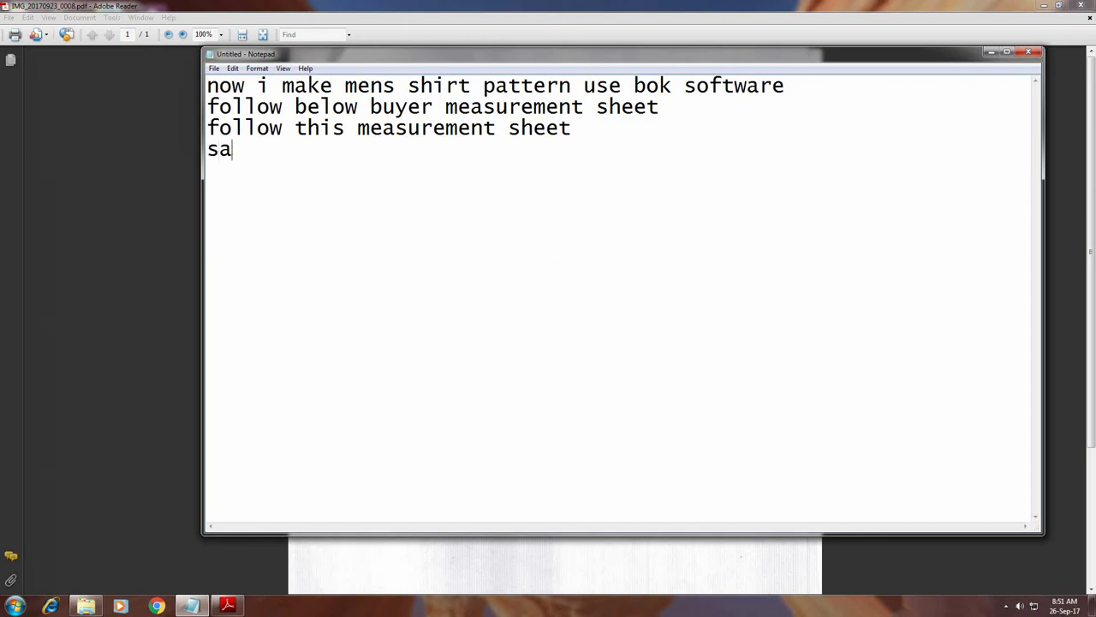
type("mple ")
type("si")
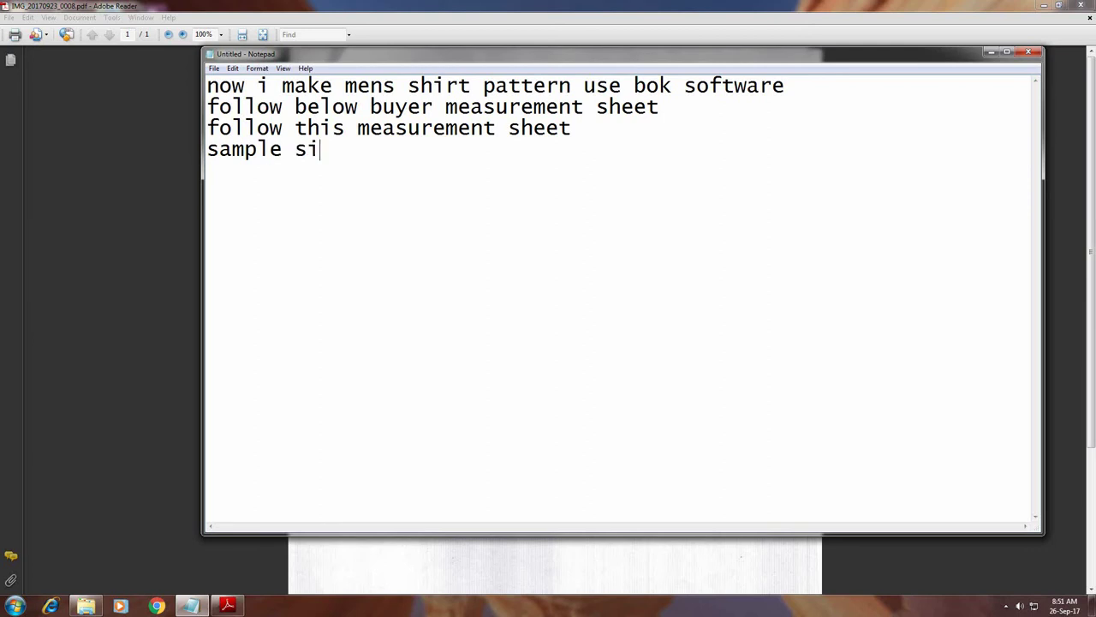
type("ze=")
type("m")
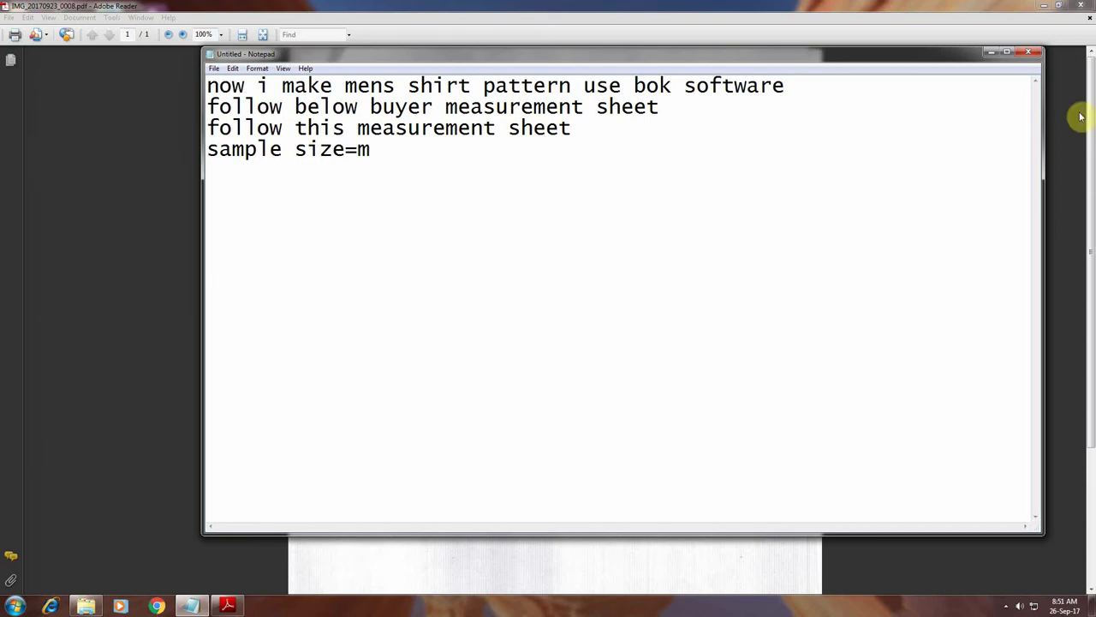
left_click(991, 52)
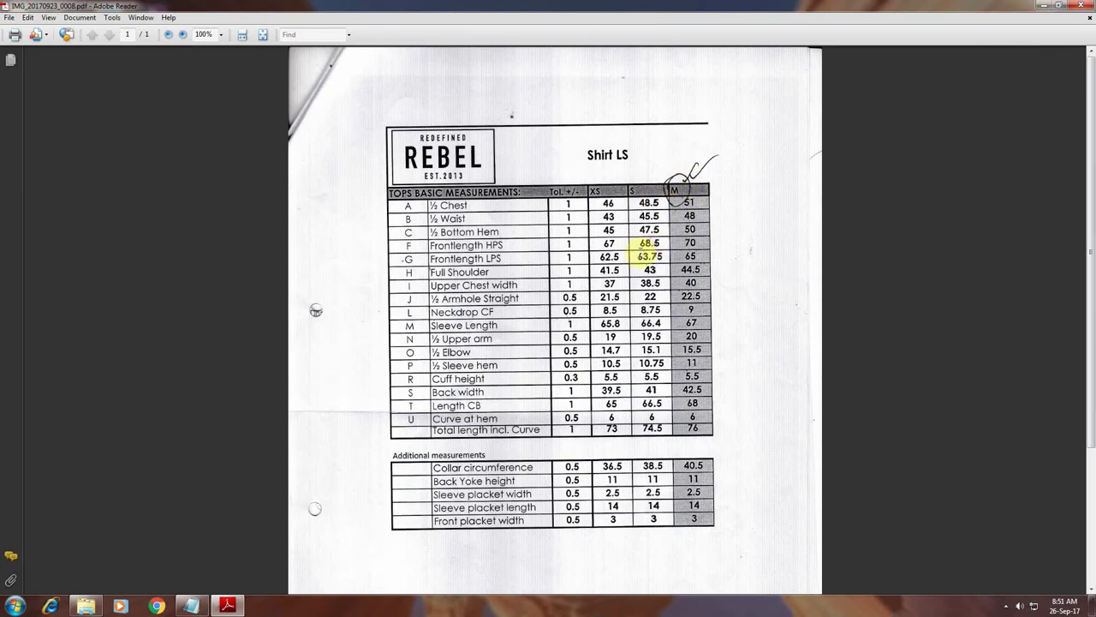
- Add 'ok lets go' to the note and launch BokeCad V18 from the desktop
left_click(1047, 6)
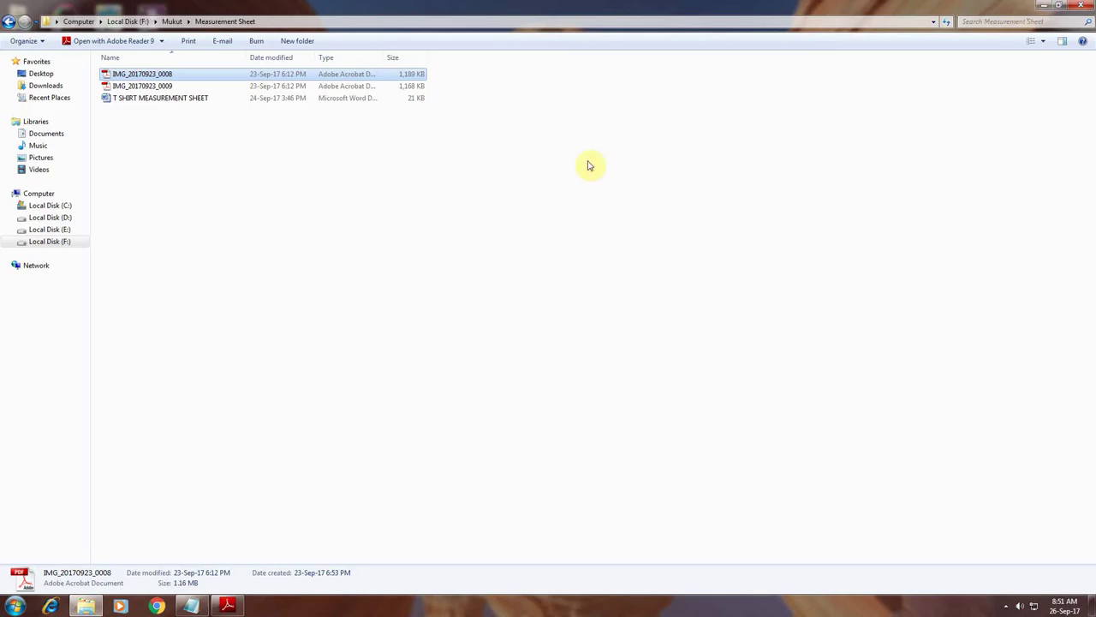
left_click(1047, 7)
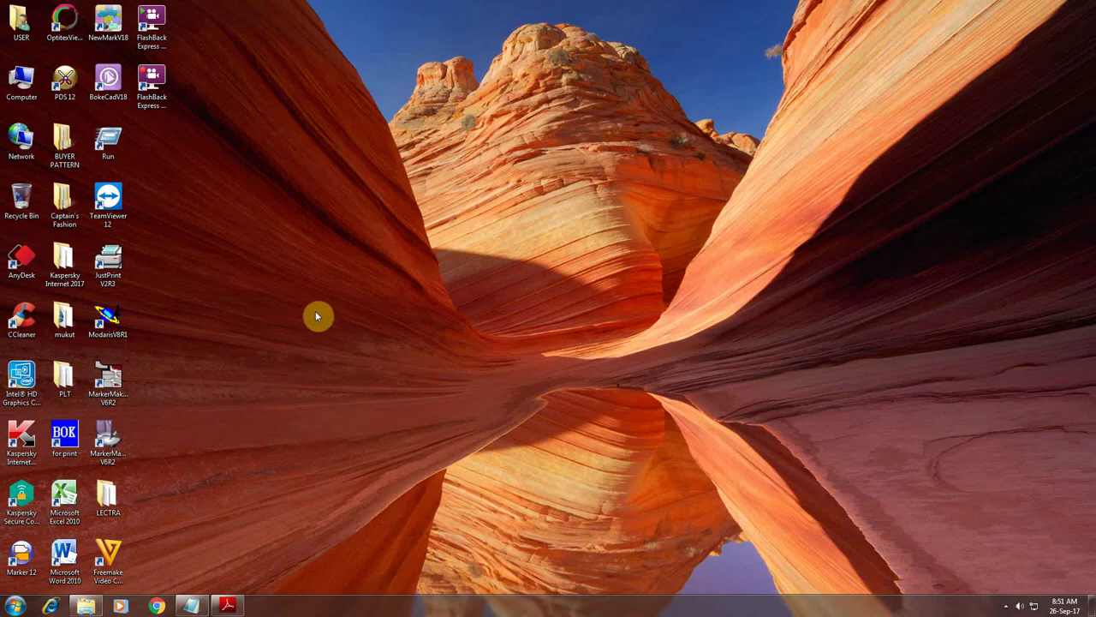
left_click(192, 606)
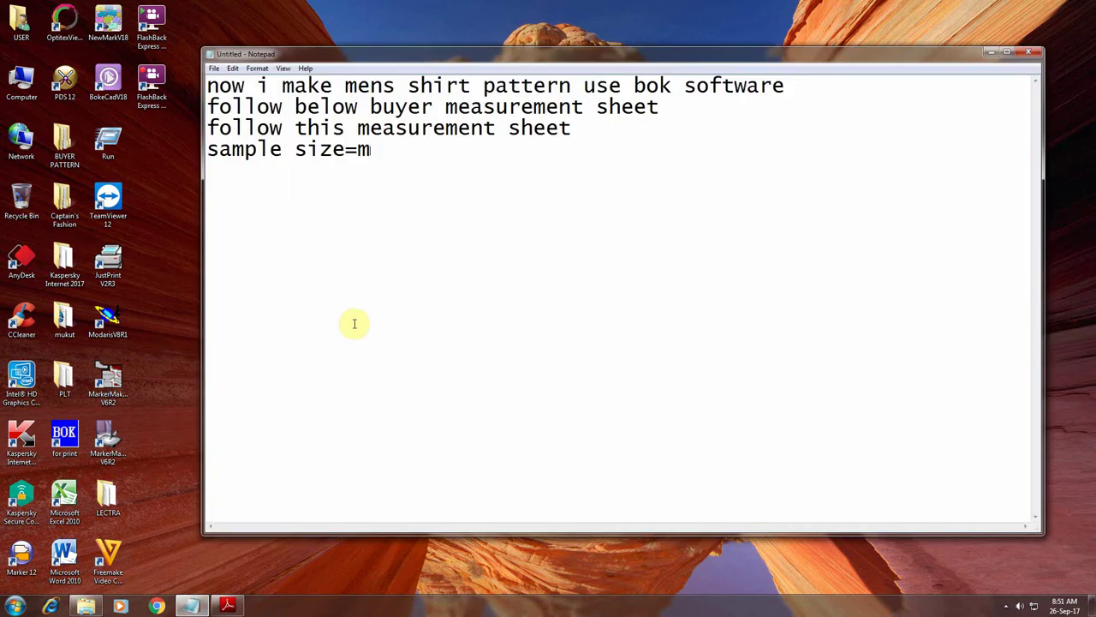
key("Return")
type("ok ")
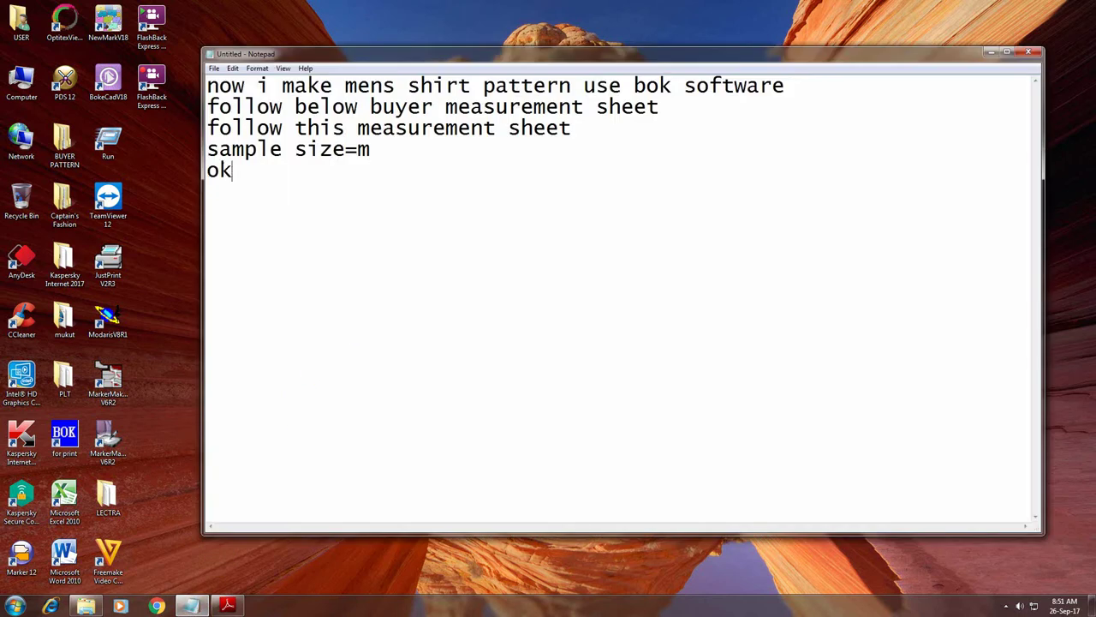
type("le")
type("ts ")
type("go")
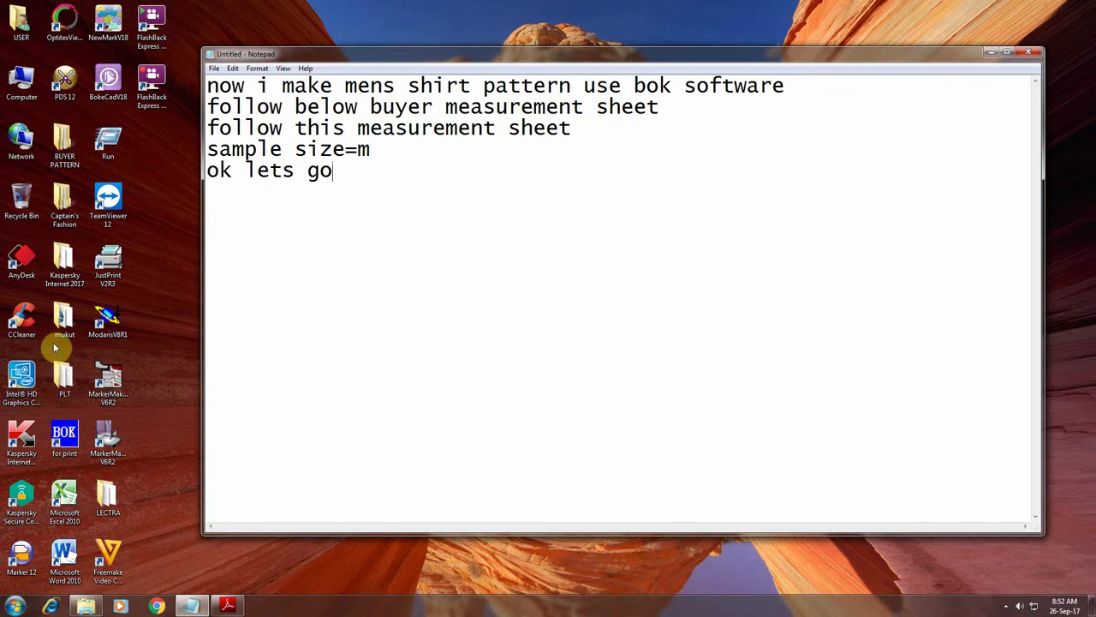
left_click(108, 81)
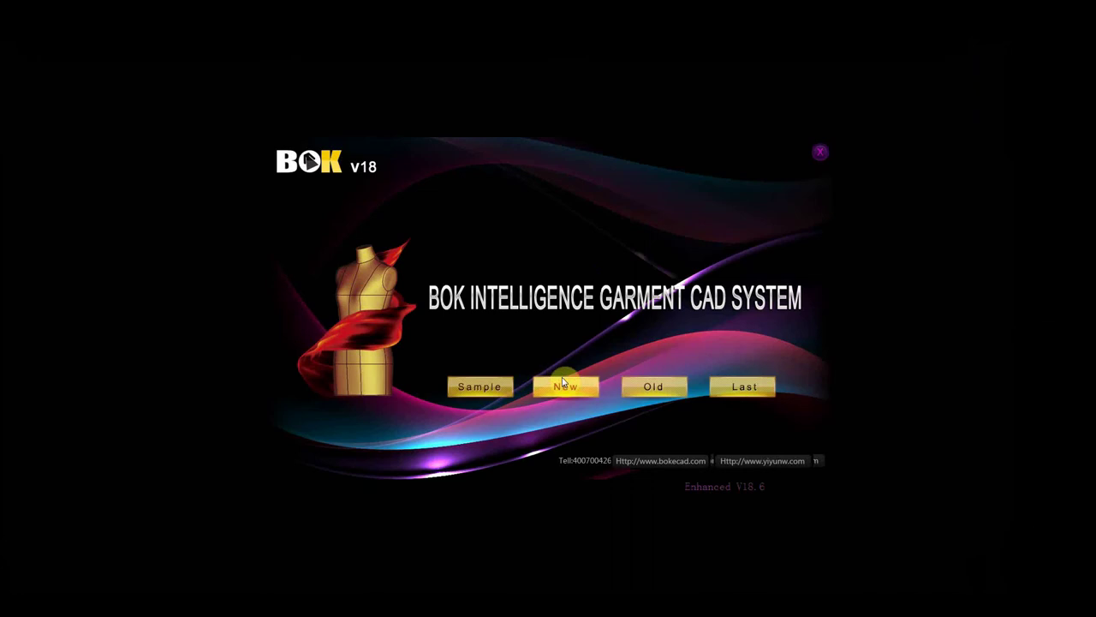
- Start a new pattern and cut the size table down to a single size column named M
left_click(564, 385)
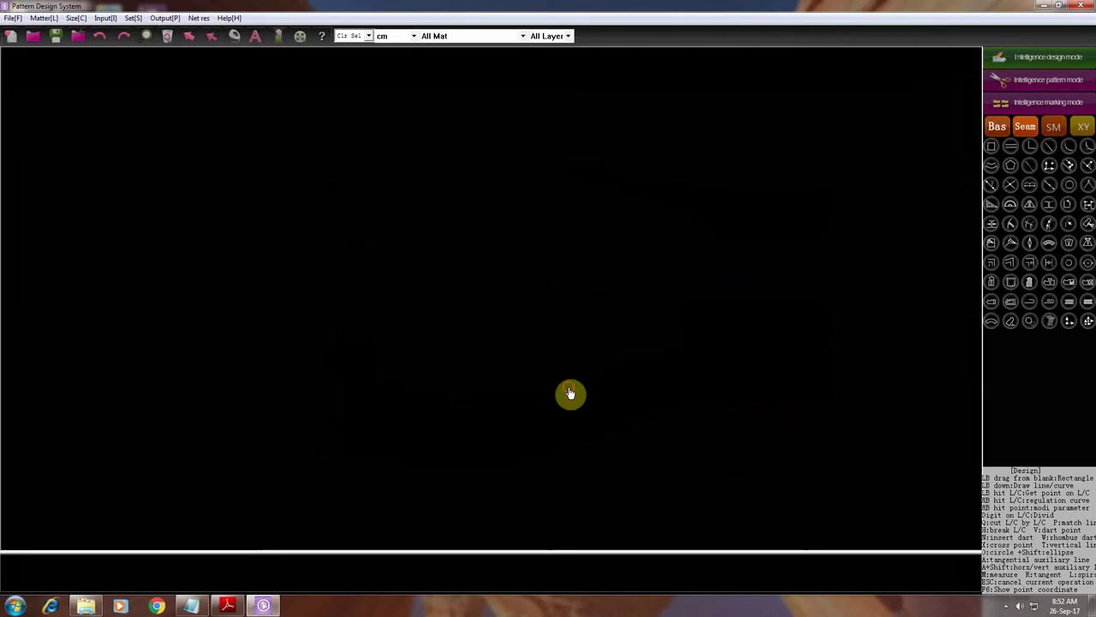
left_click(74, 18)
right_click(370, 178)
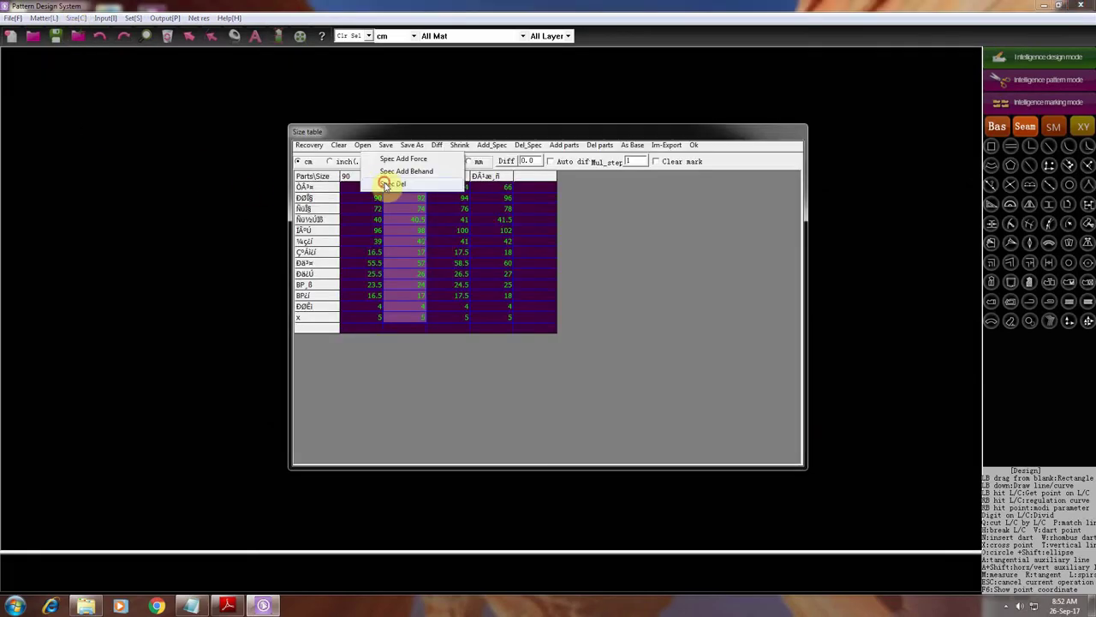
left_click(392, 187)
right_click(411, 178)
left_click(411, 185)
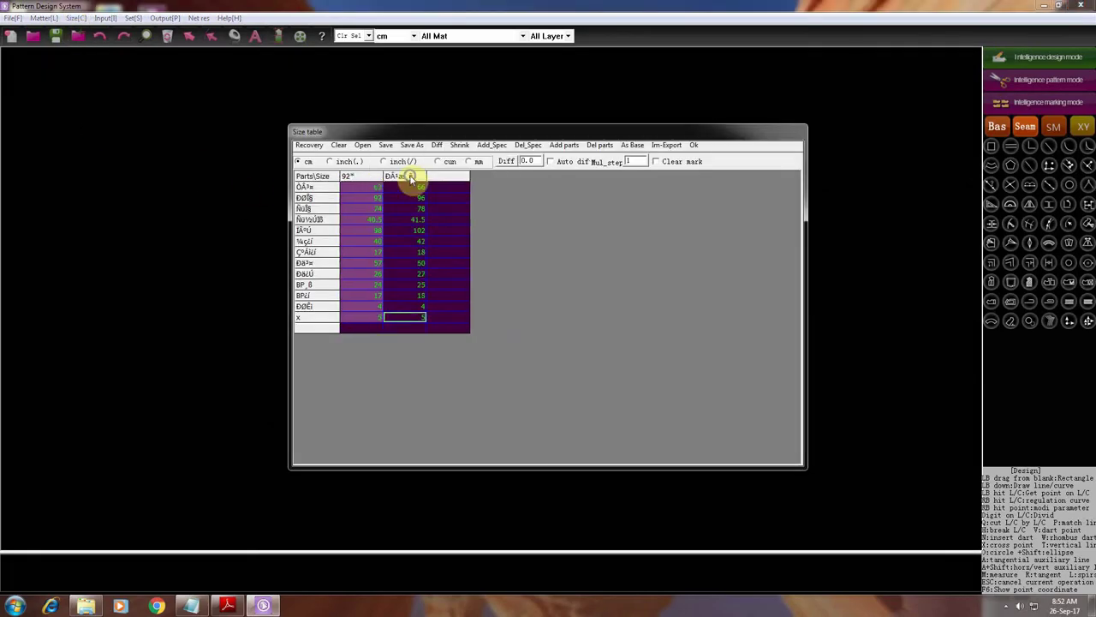
right_click(417, 177)
left_click(441, 165)
left_click(380, 178)
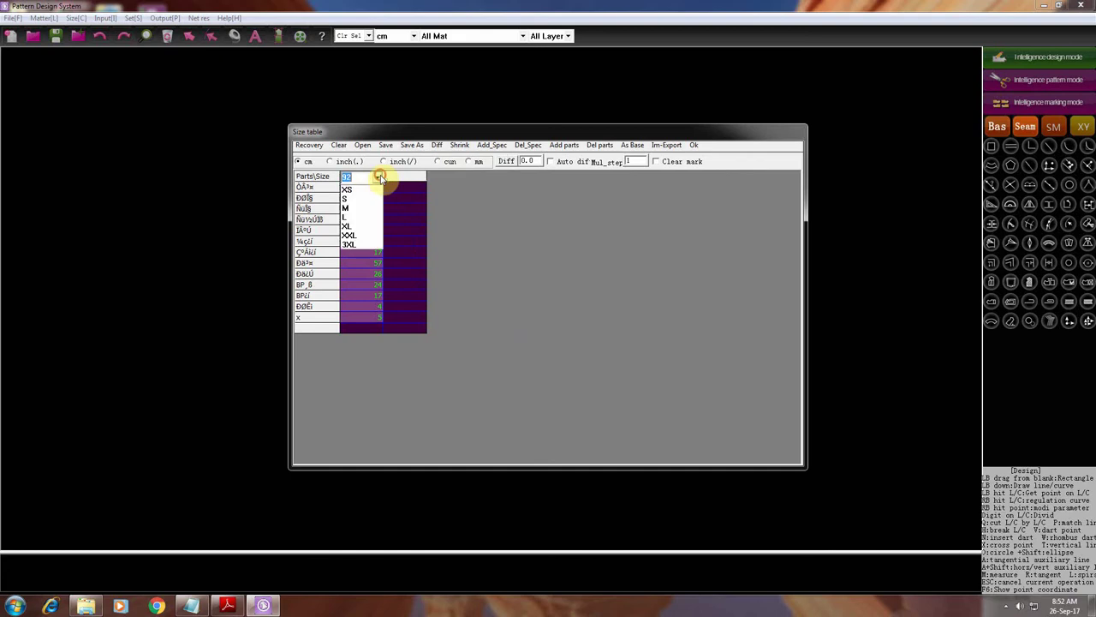
left_click(347, 207)
- Close the size table, set the unit to centimetres, and enter pattern drafting mode
left_click(696, 146)
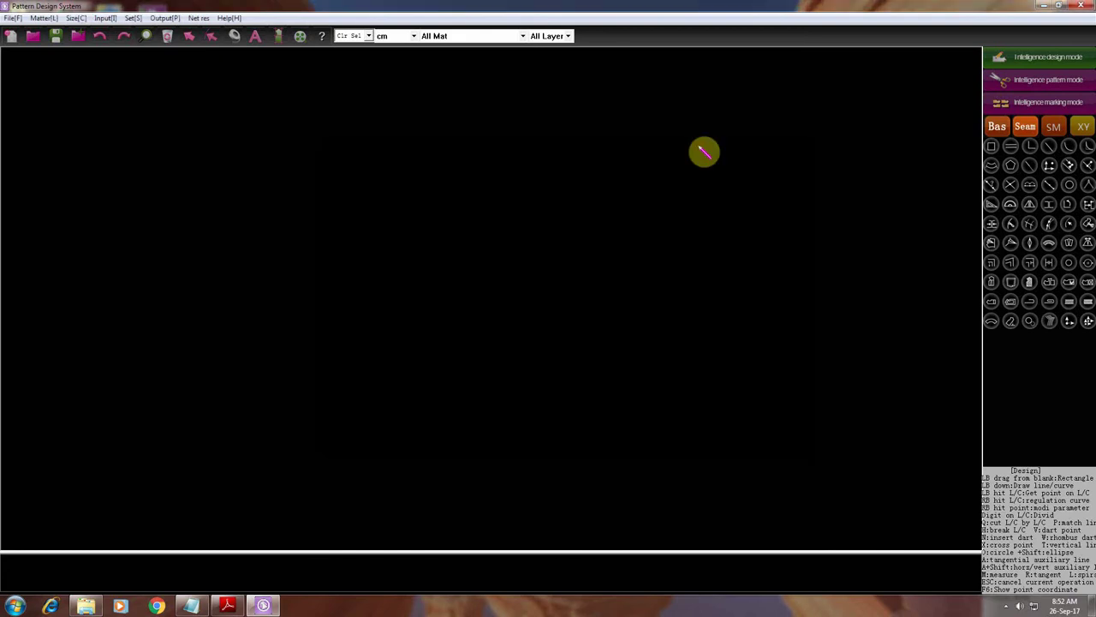
left_click(133, 19)
mouse_move(147, 44)
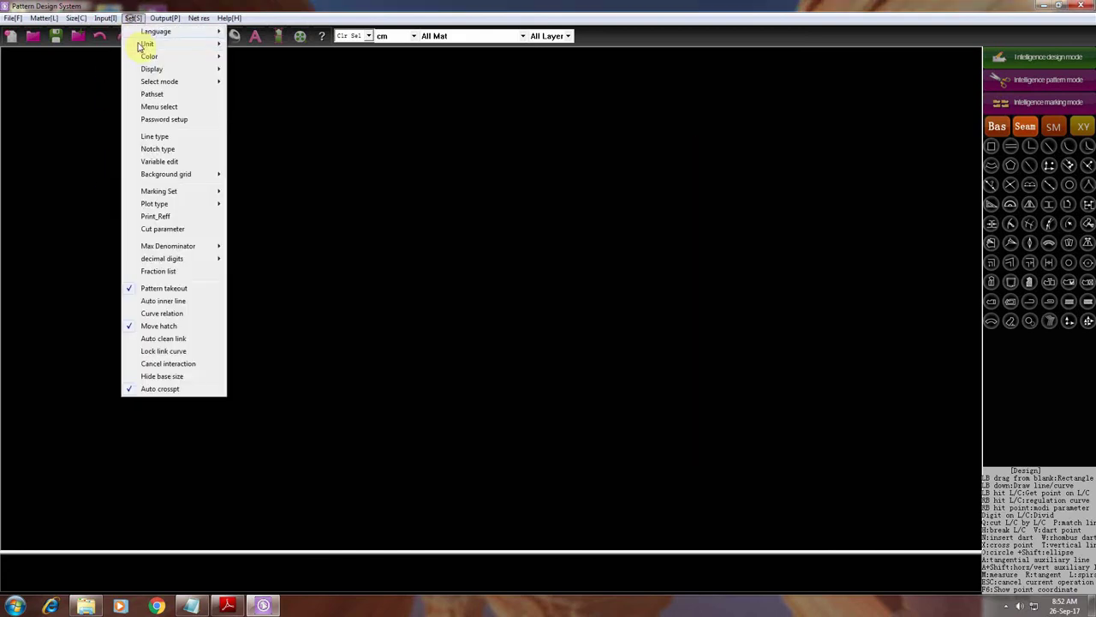
left_click(252, 49)
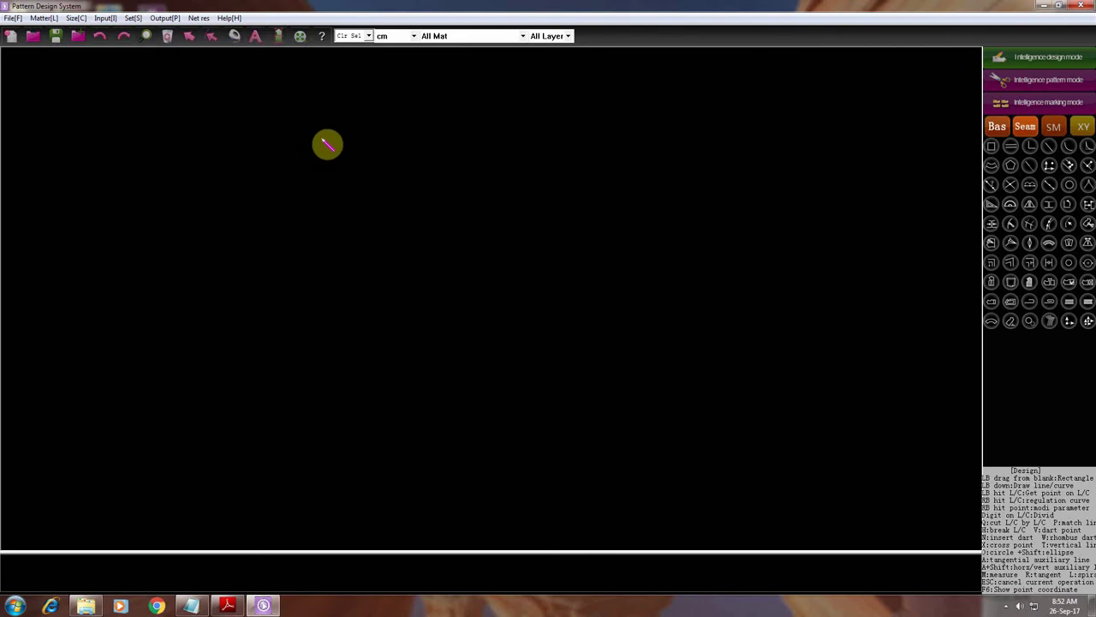
left_click(1042, 60)
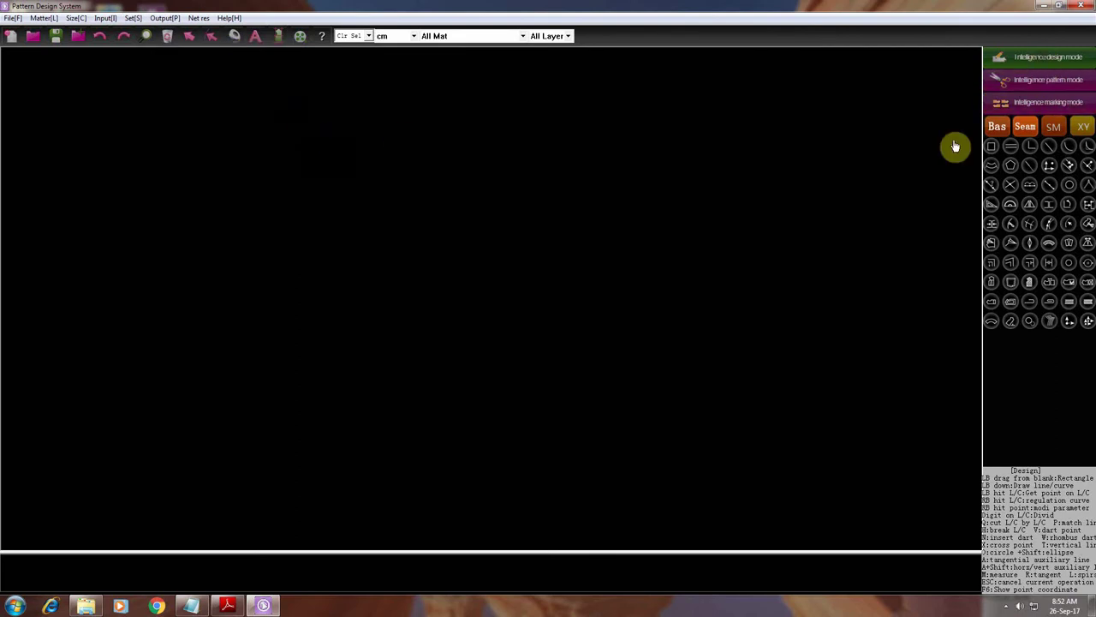
- Draw the body rectangle 25.5 cm wide and 70 cm long
left_click_drag(305, 163, 399, 364)
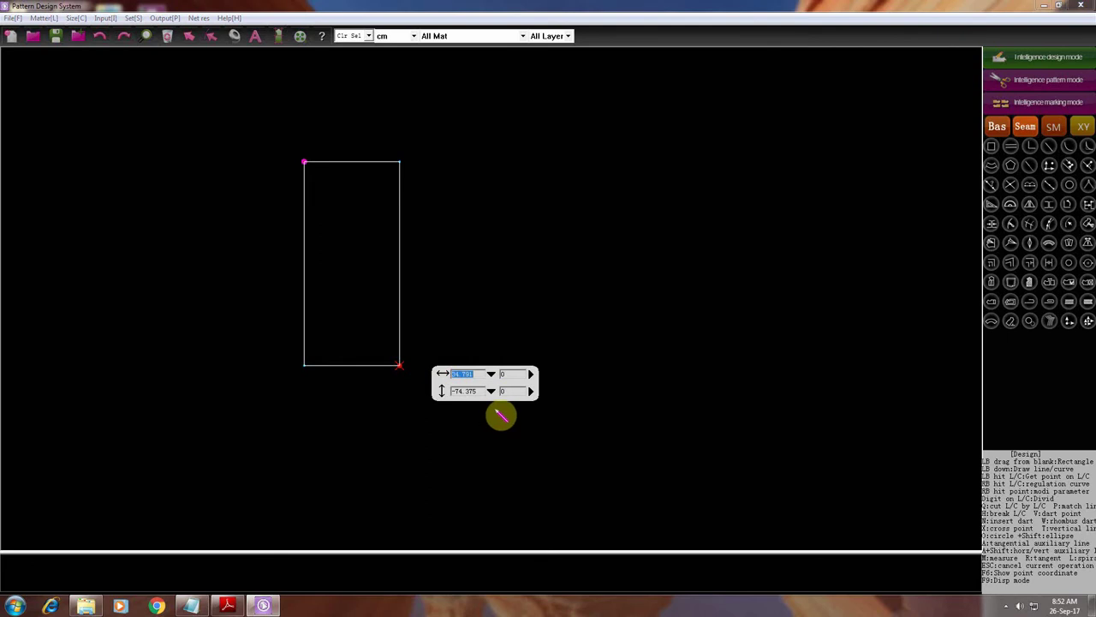
left_click(471, 390)
double_click(473, 392)
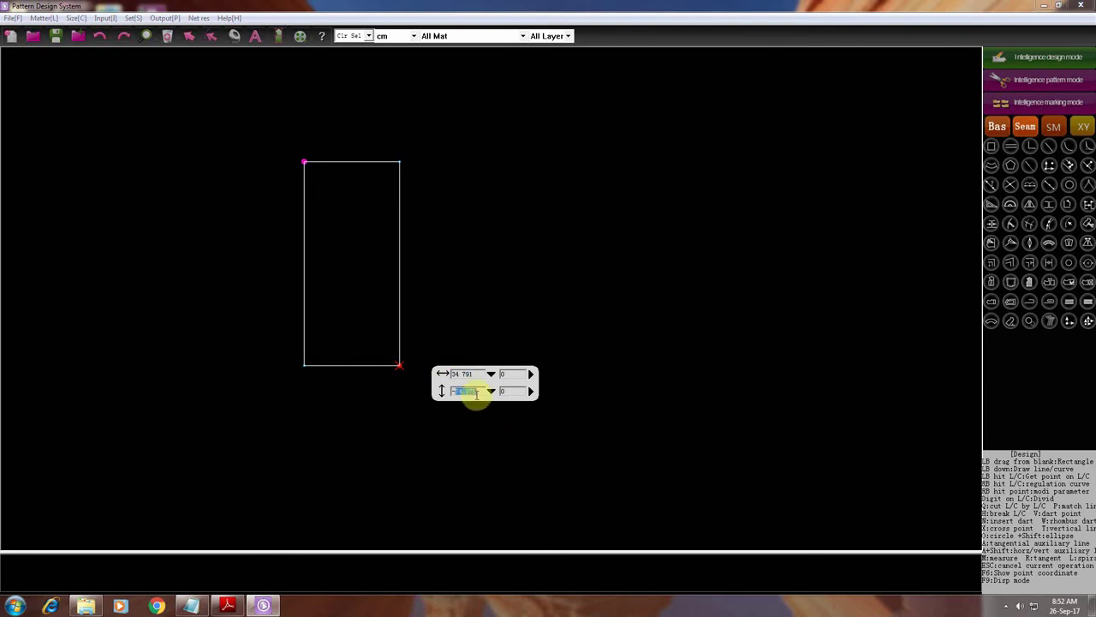
type("-70")
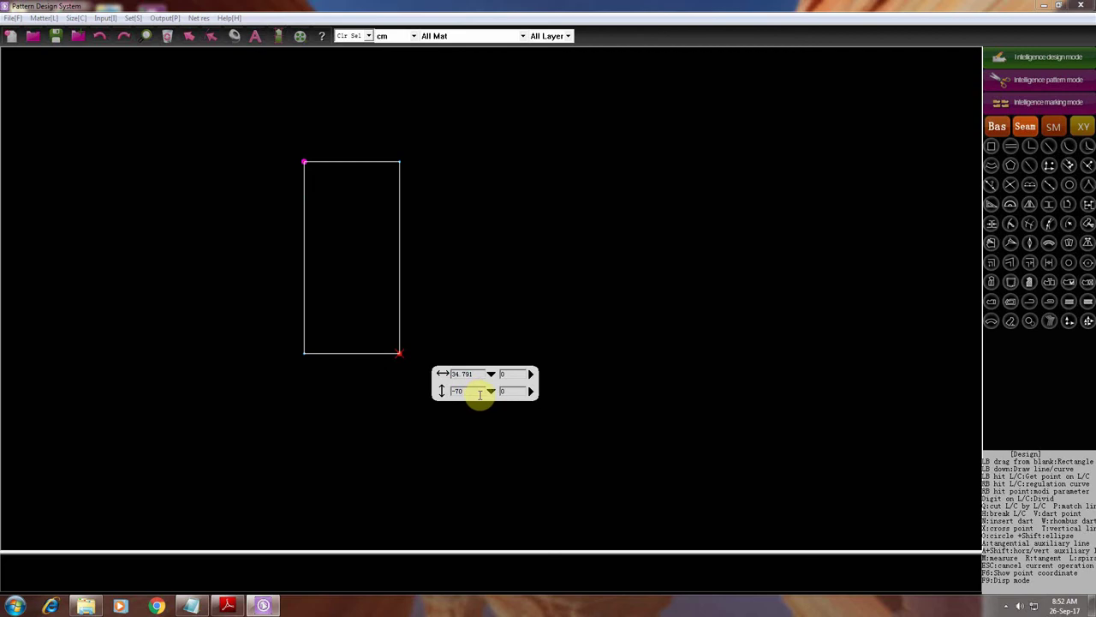
double_click(469, 374)
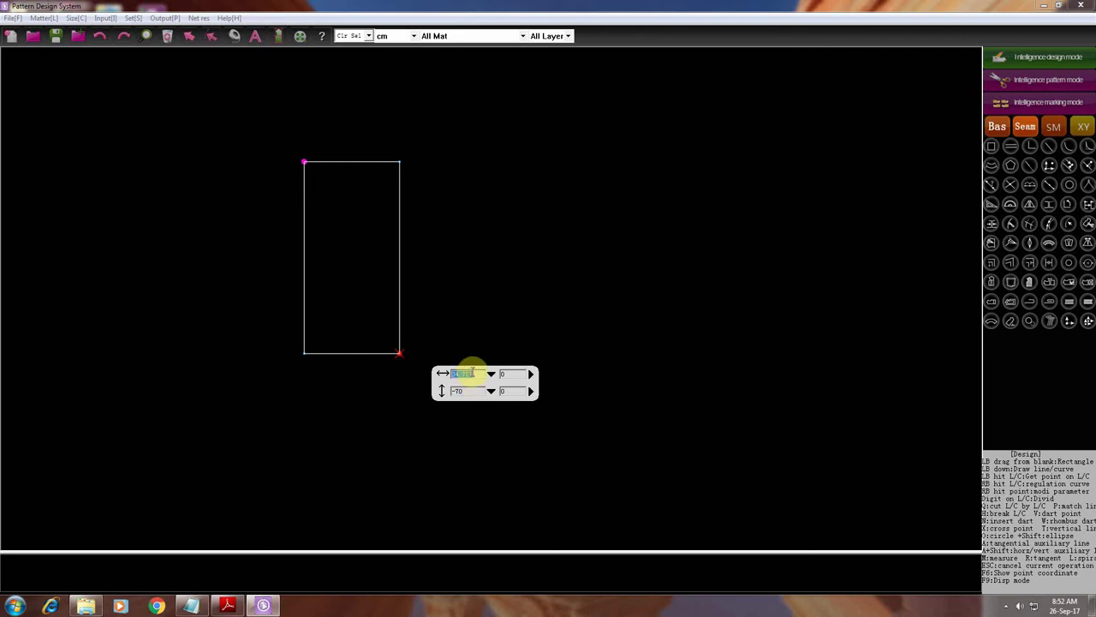
type("25.5")
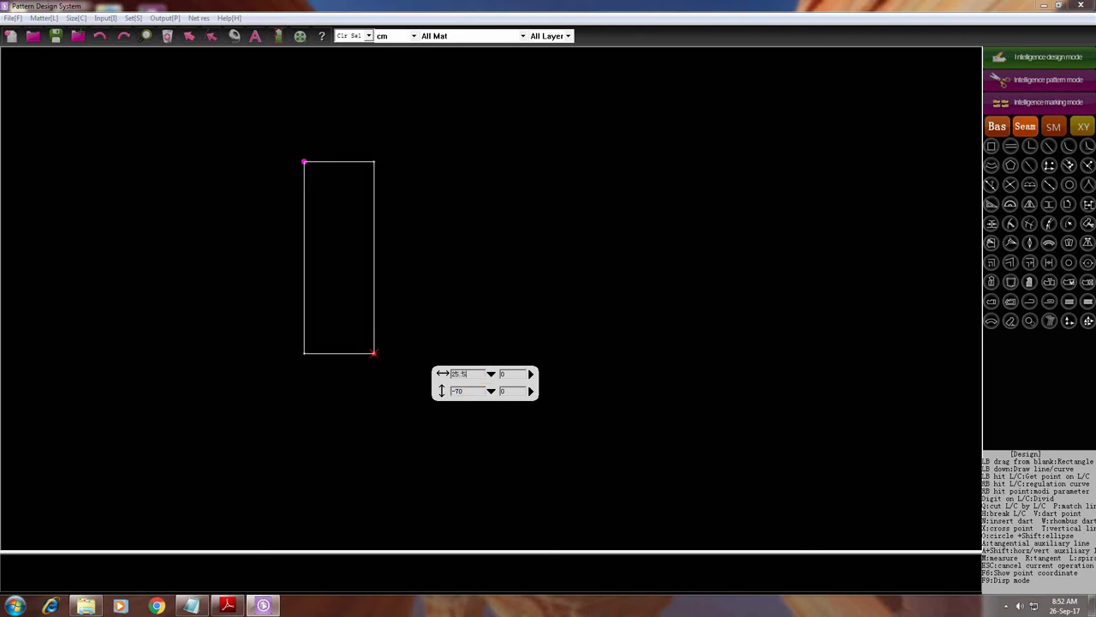
key("Return")
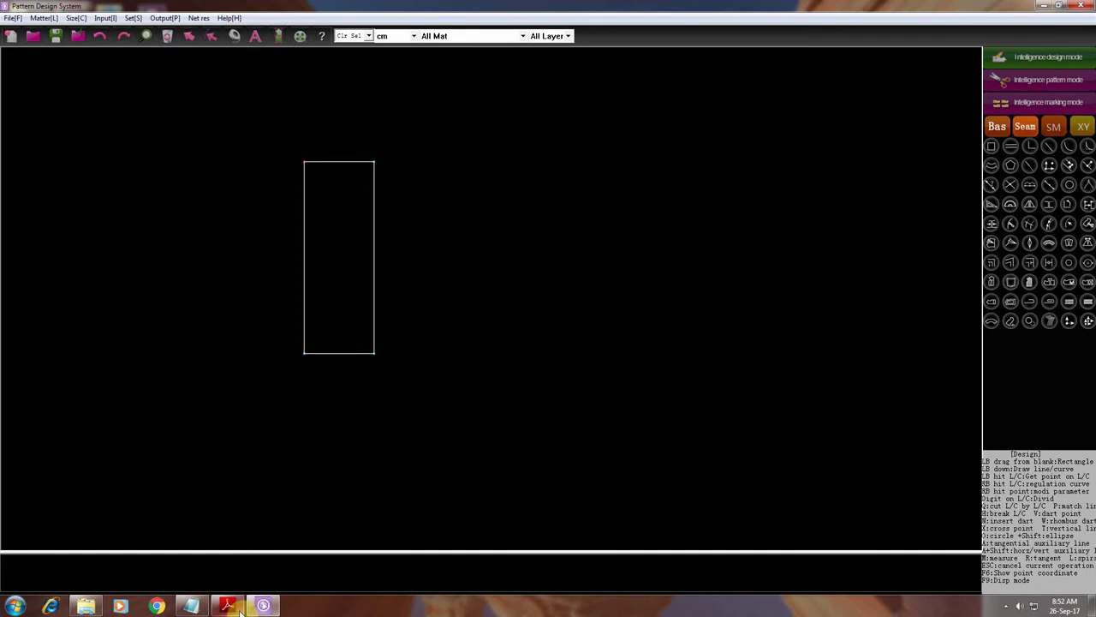
- Record 'body length=70cm' and the 1/2 chest = 25.5 cm line in the note
left_click(195, 607)
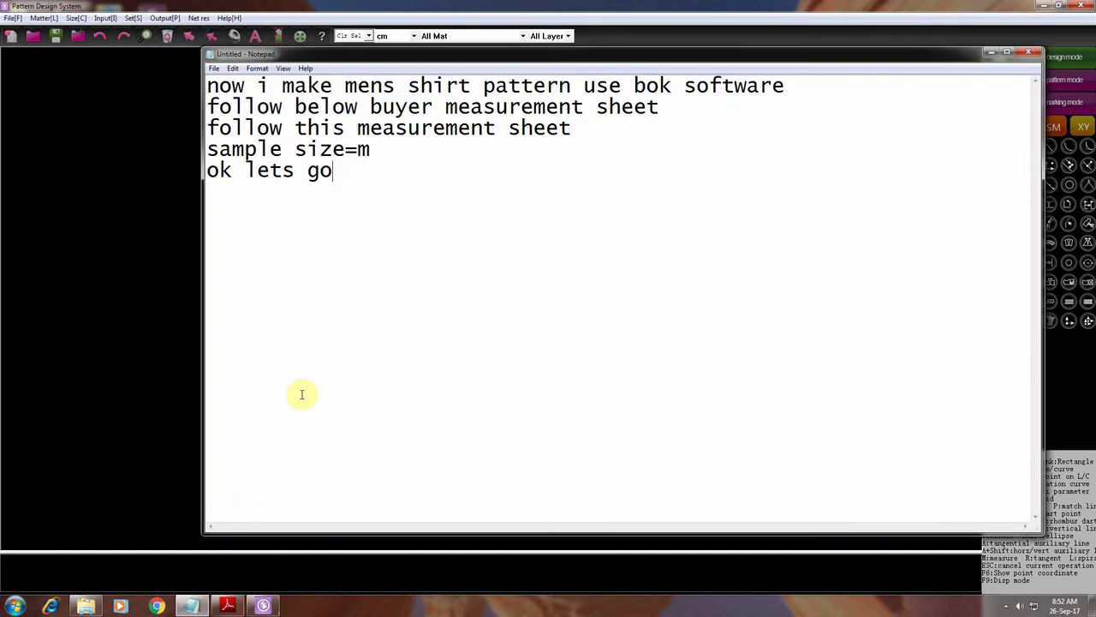
key("Return")
type("b")
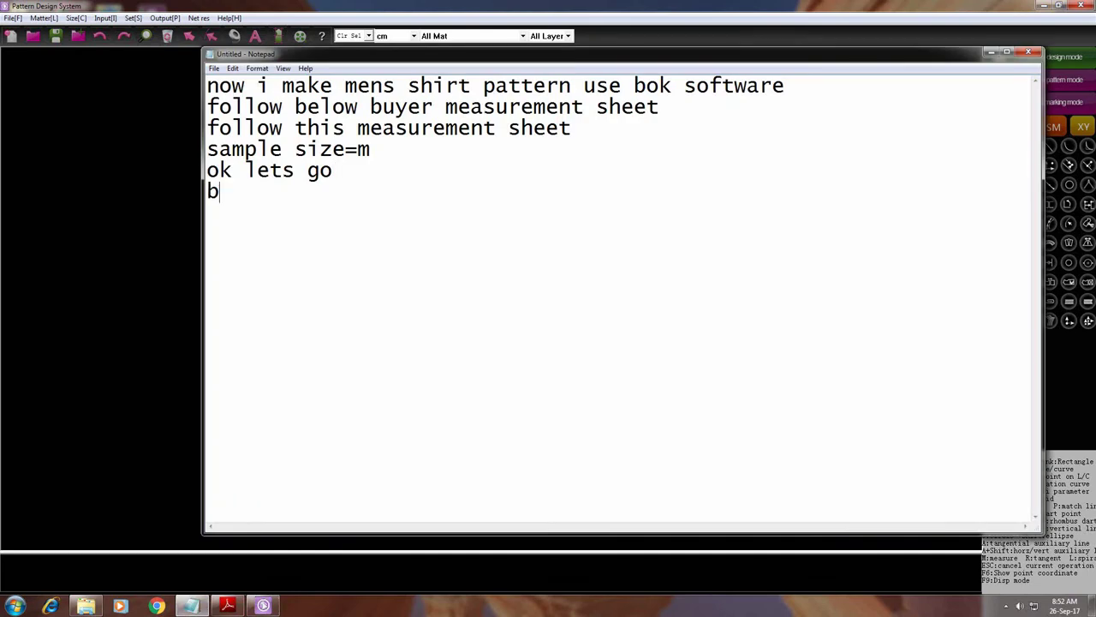
type("ody ")
type("len")
type("gth")
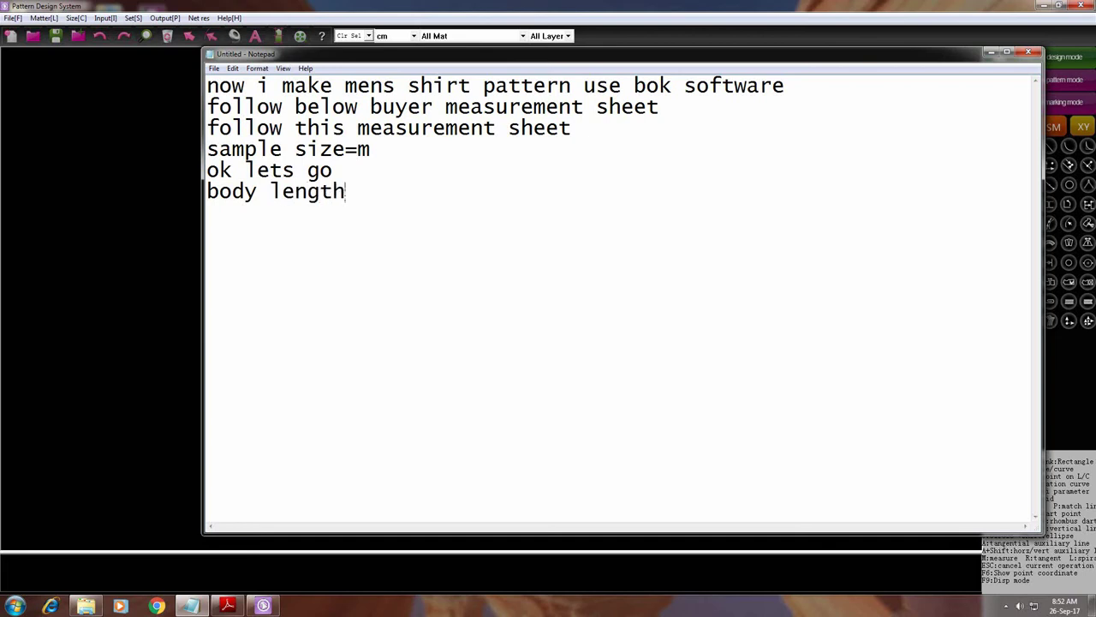
type("=")
type("7")
type("0")
type("cm ")
type("c")
key("BackSpace")
type("1/2")
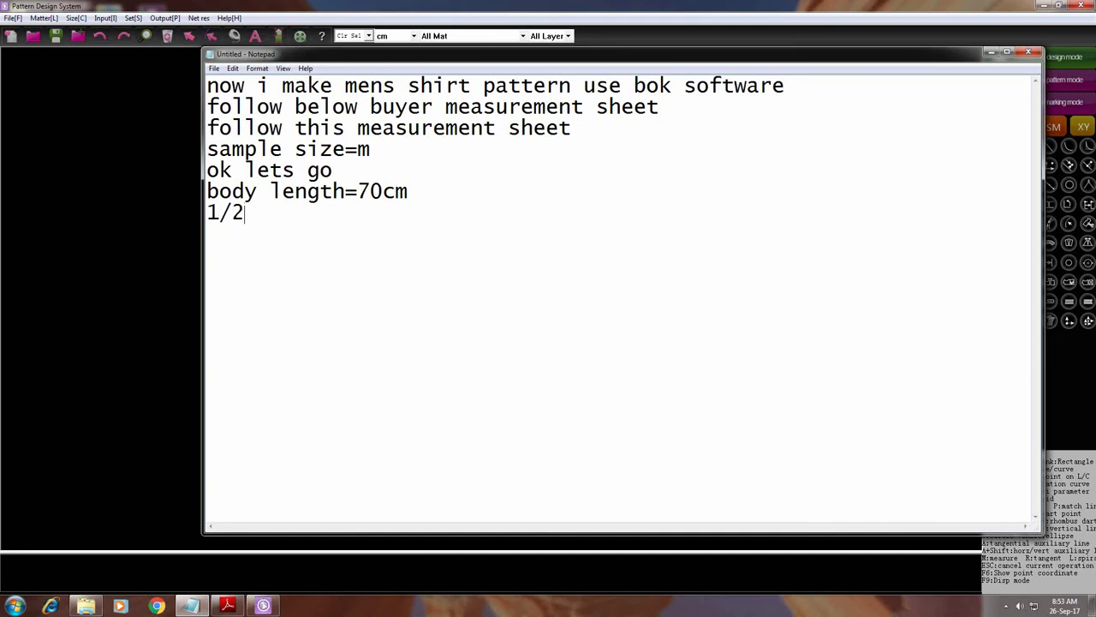
type(" ch")
type("est")
type("=50")
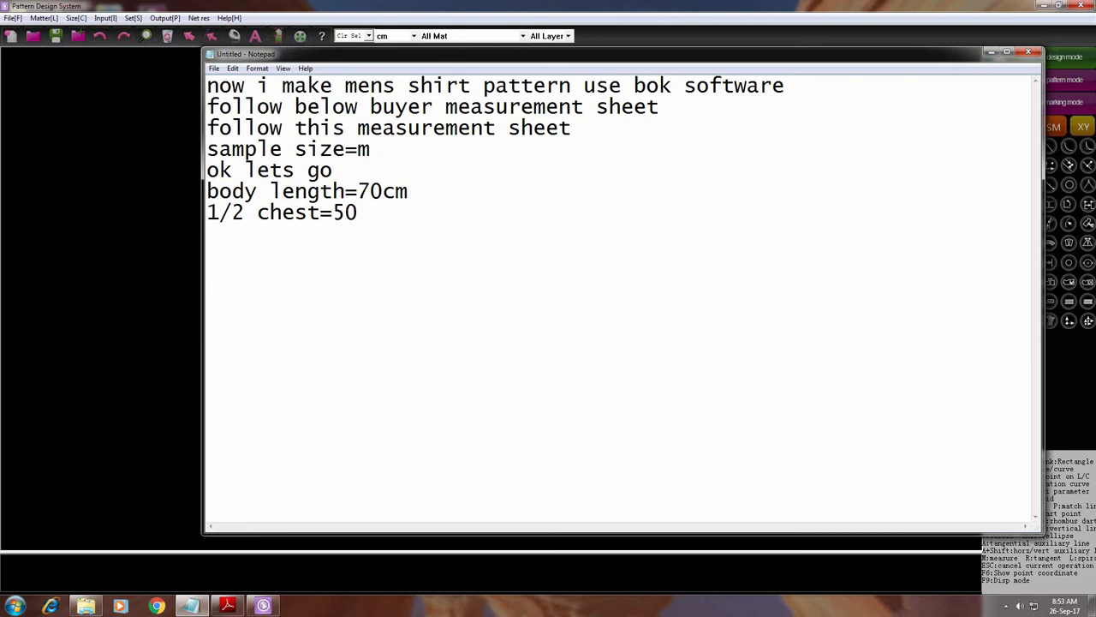
key("BackSpace")
type("1")
type("/2=")
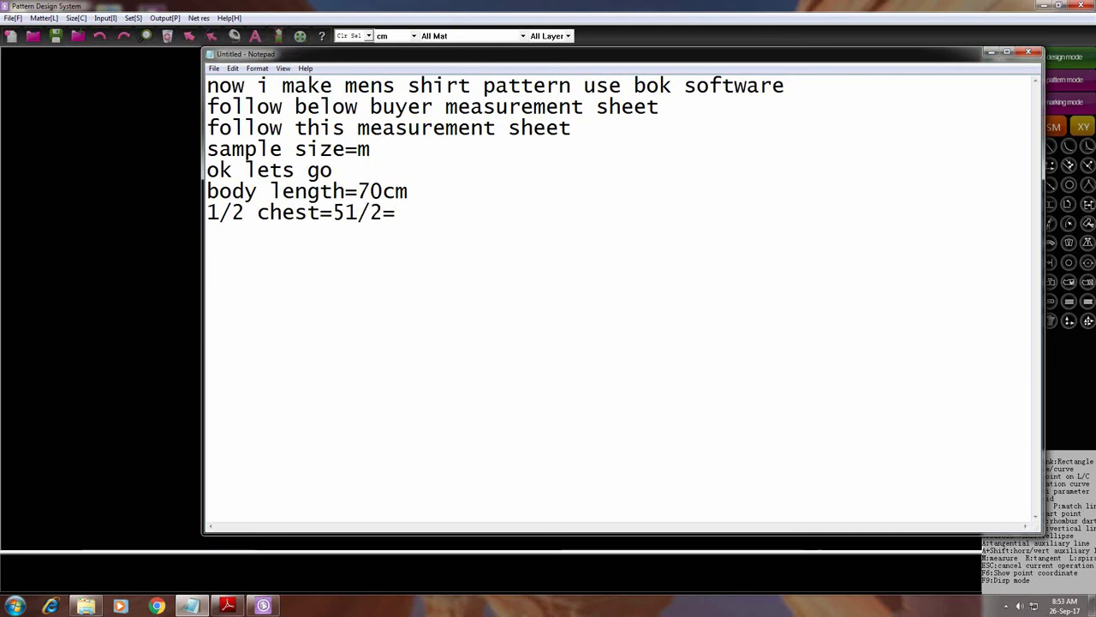
type("25.5 ")
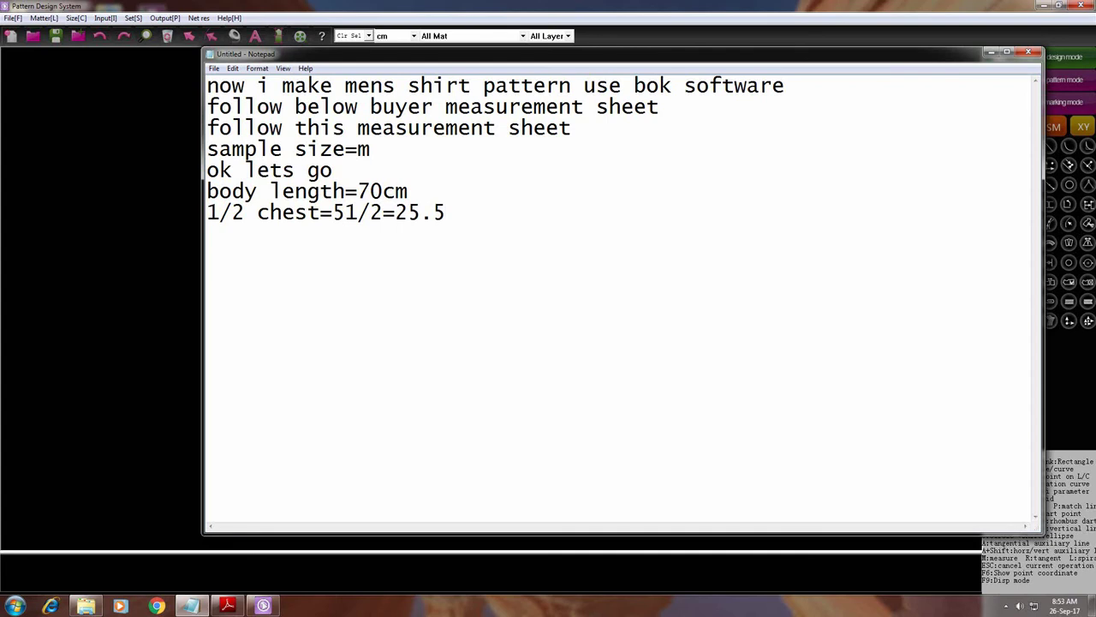
type("cm")
- Place the neck point 7 cm along the rectangle's top edge
left_click(259, 607)
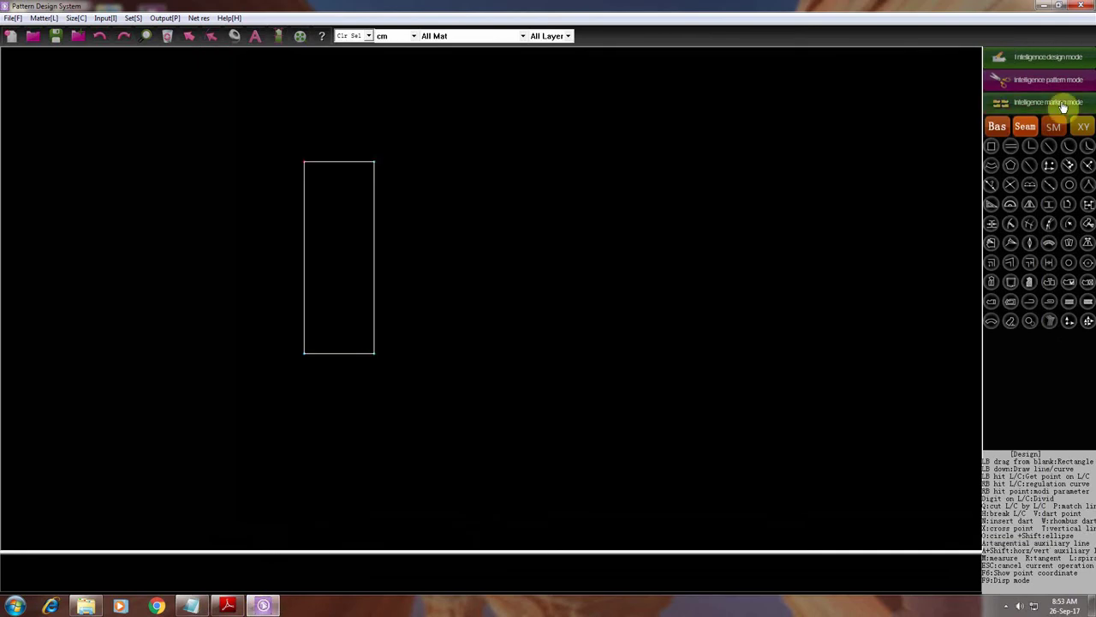
scroll(266, 171, "up", 2)
scroll(251, 166, "up", 3)
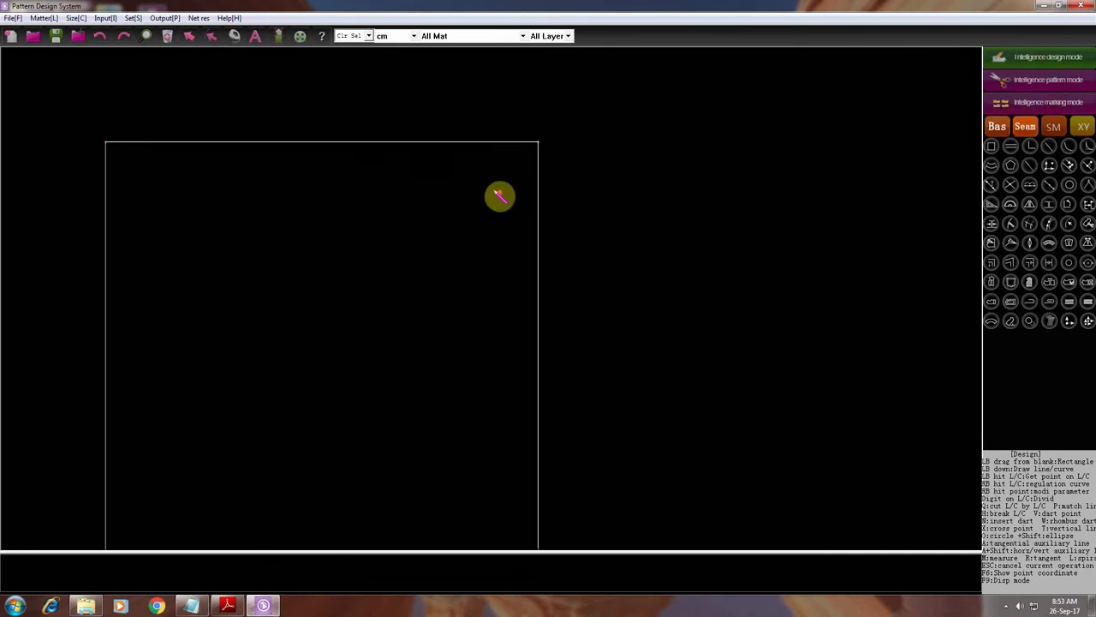
scroll(499, 194, "down", 1)
scroll(320, 174, "up", 1)
left_click(351, 153)
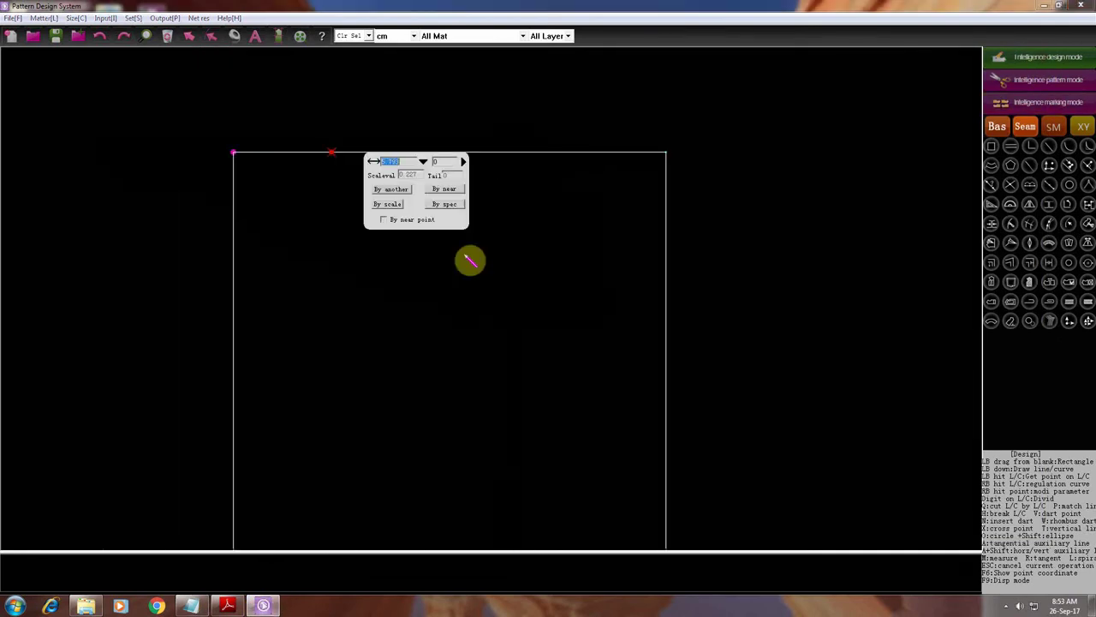
type("7")
key("Return")
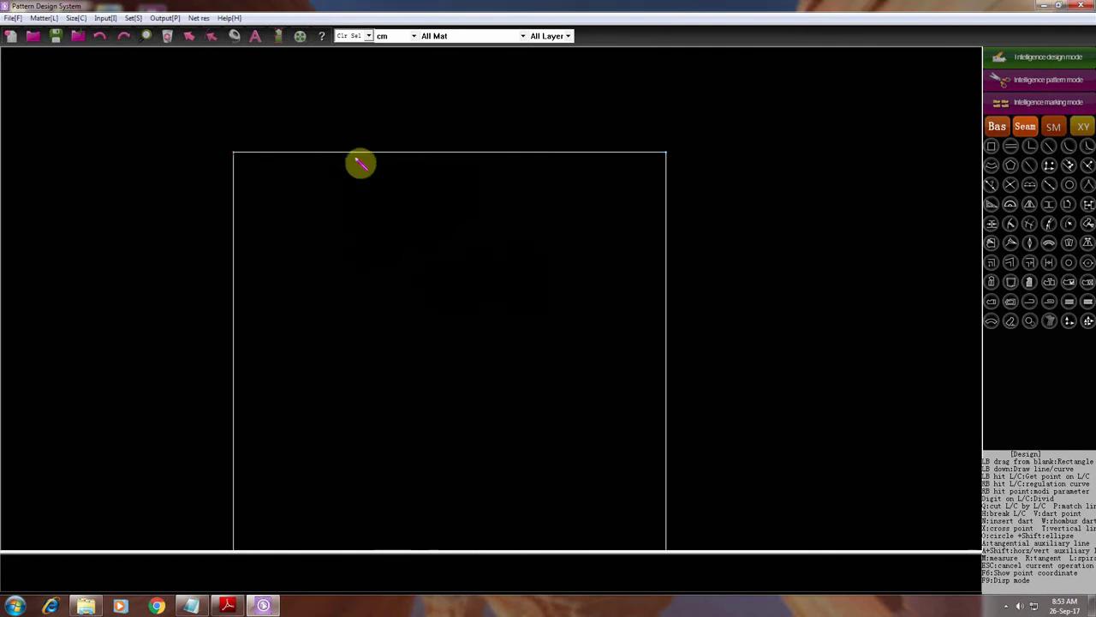
- Draw straight necklines from the neck point to the left edge: 2 cm back drop, 9 cm front drop
left_click(355, 159)
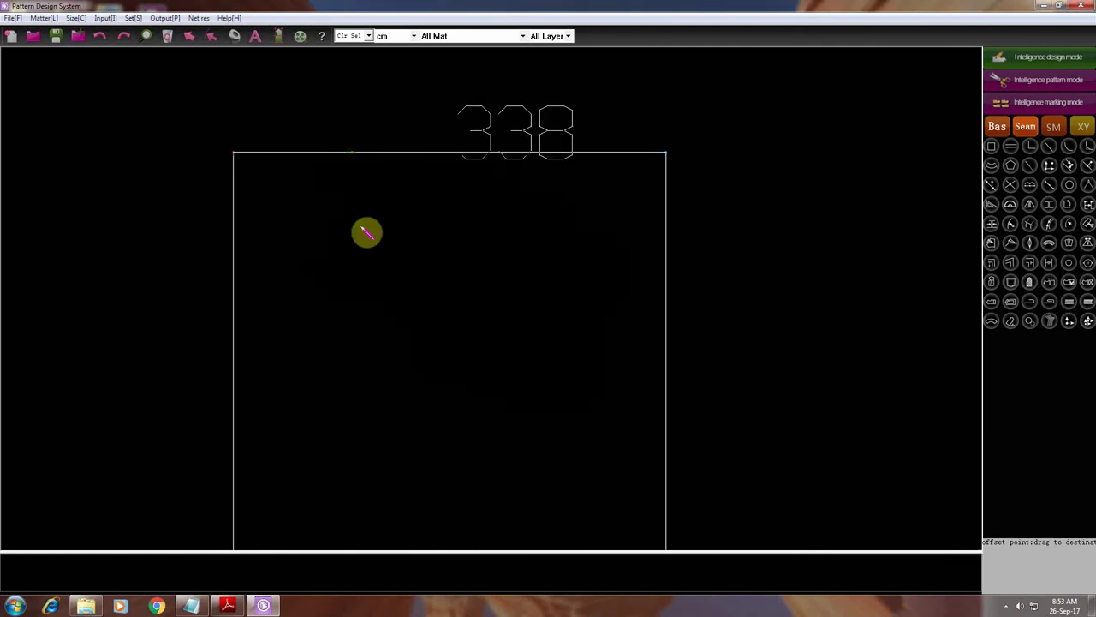
left_click(234, 172)
type("2")
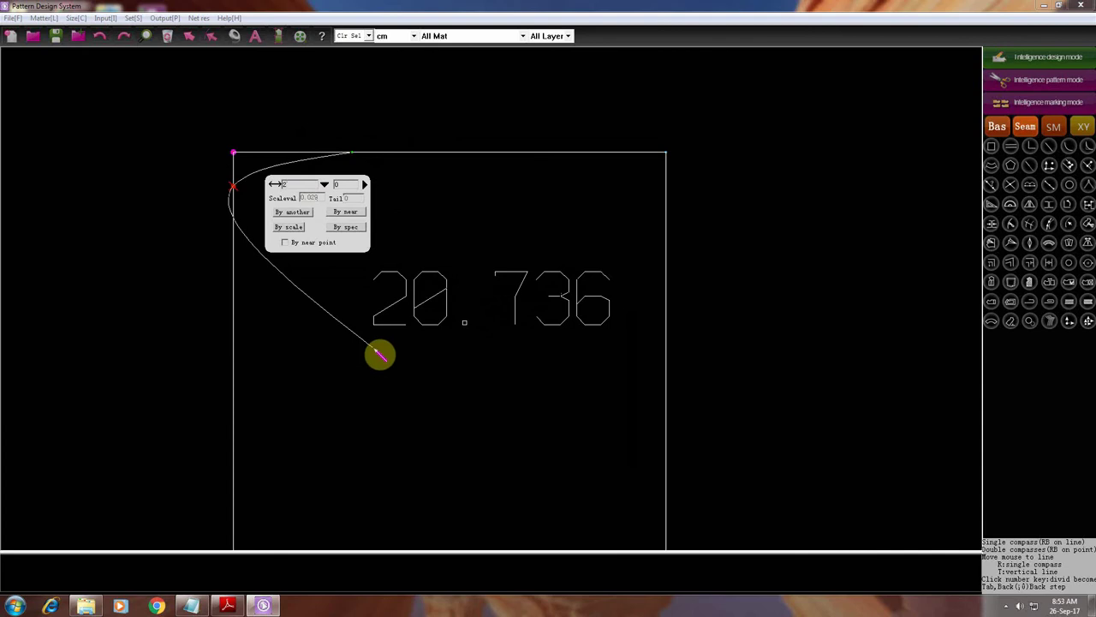
right_click(379, 355)
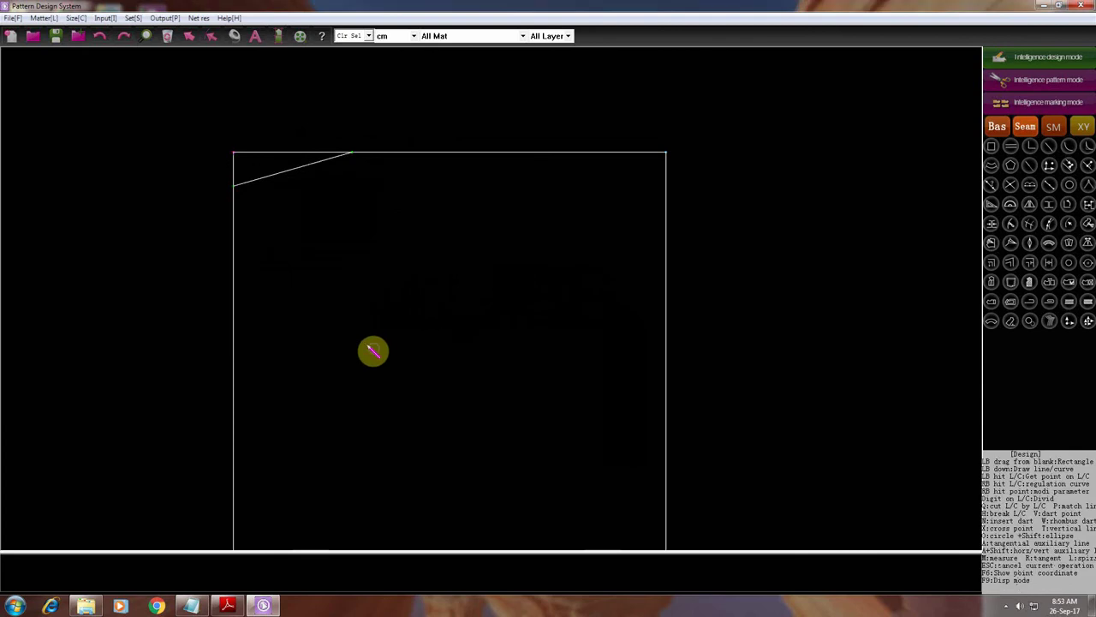
left_click(354, 157)
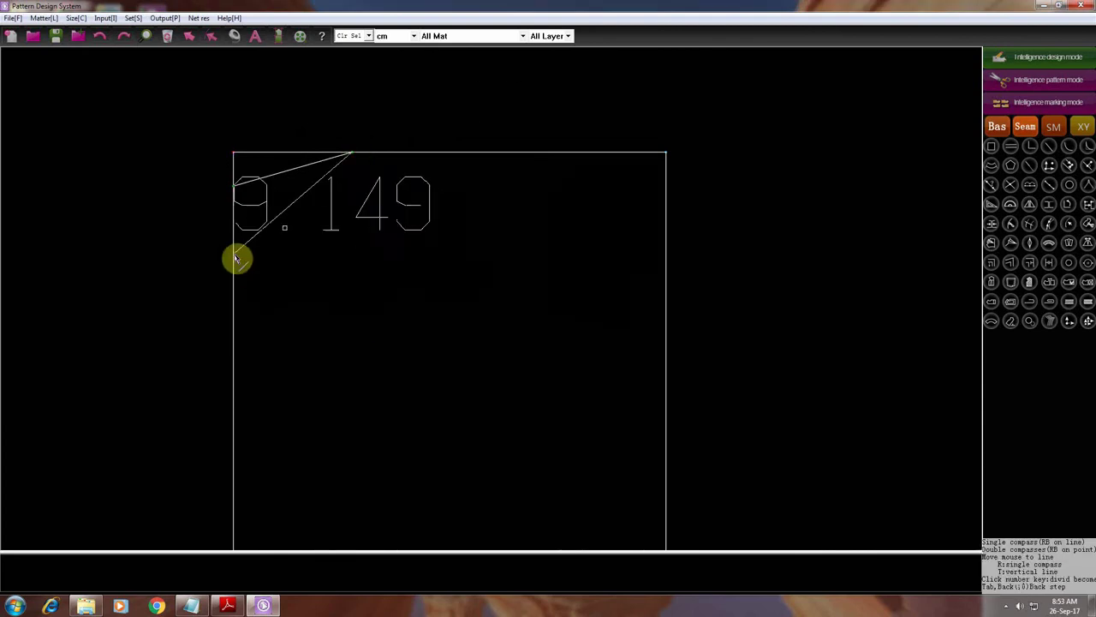
left_click(234, 254)
left_click(233, 305)
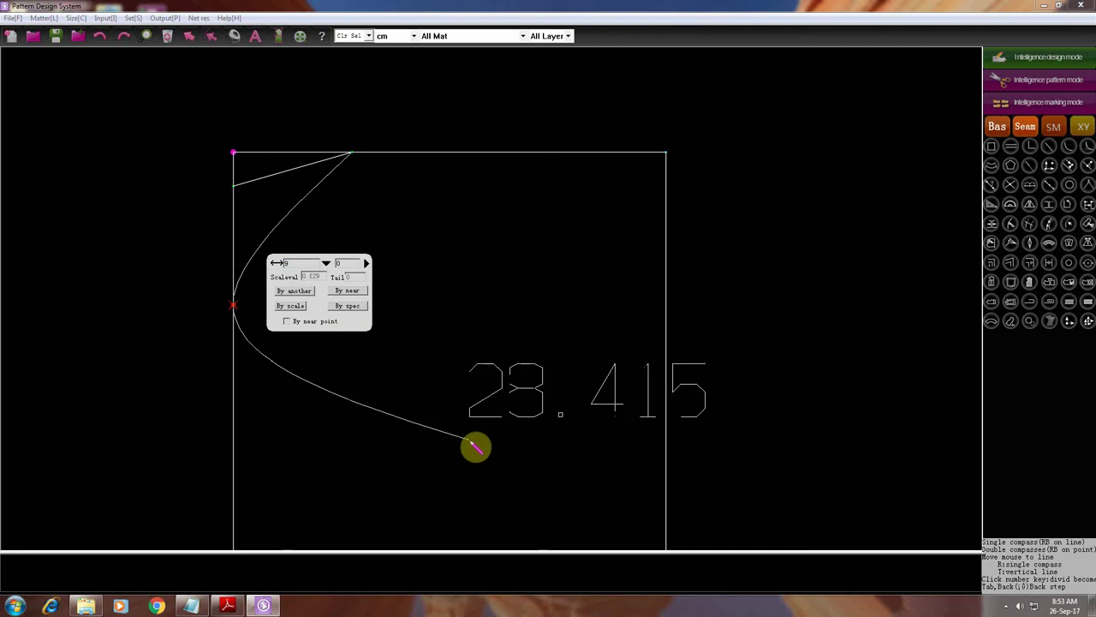
right_click(466, 444)
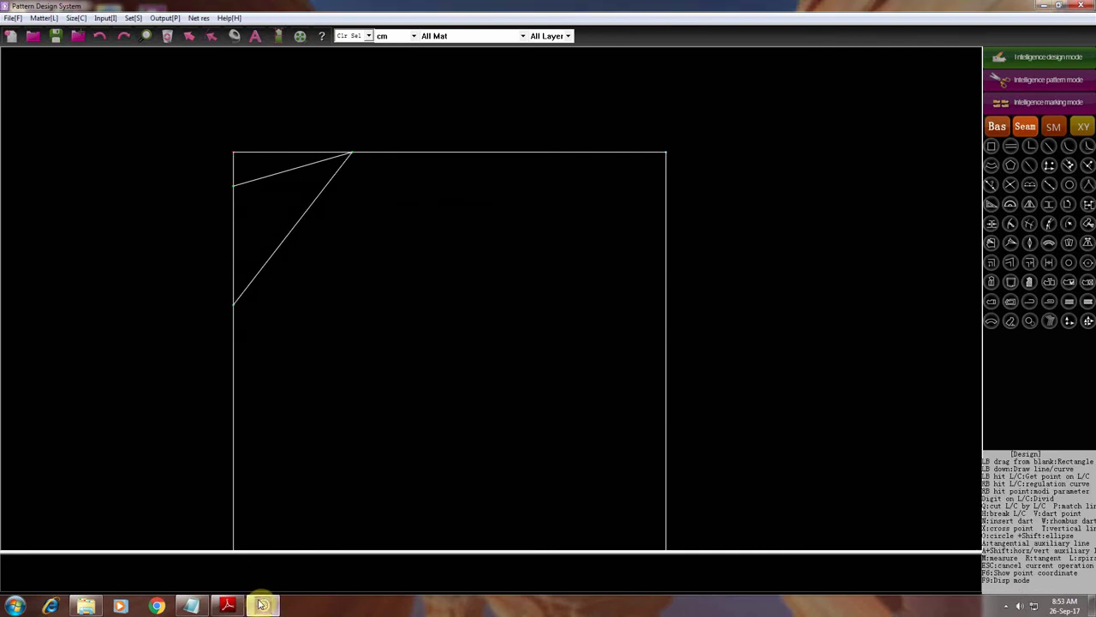
- Record 'back neck drop=2 cm' and 'front neck drop=9 cm' in the note, then return to BOK
left_click(192, 606)
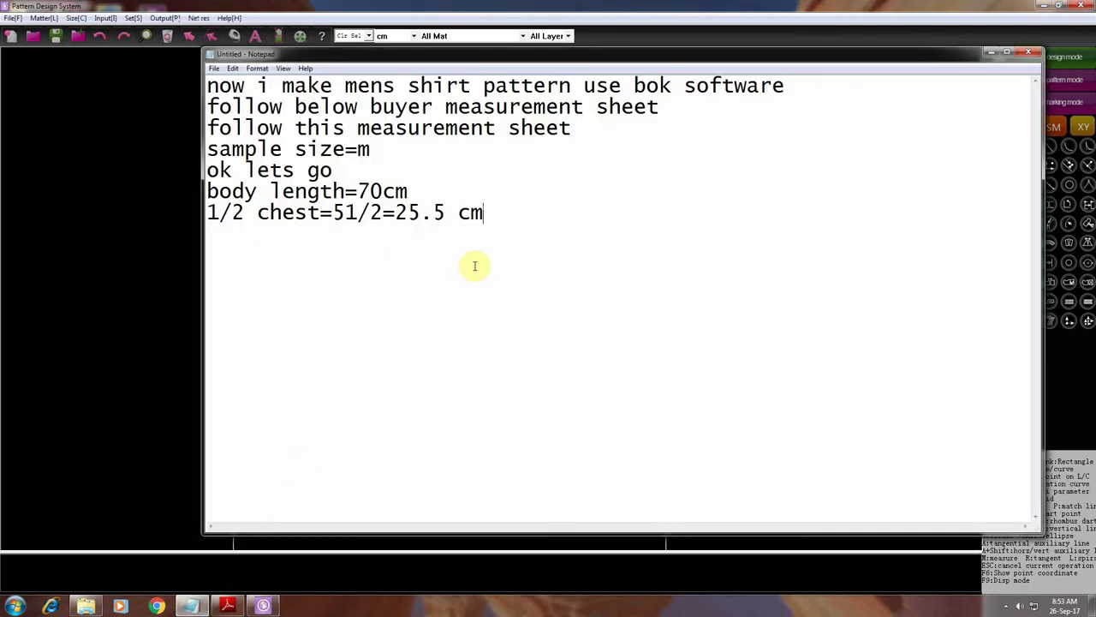
key("Return")
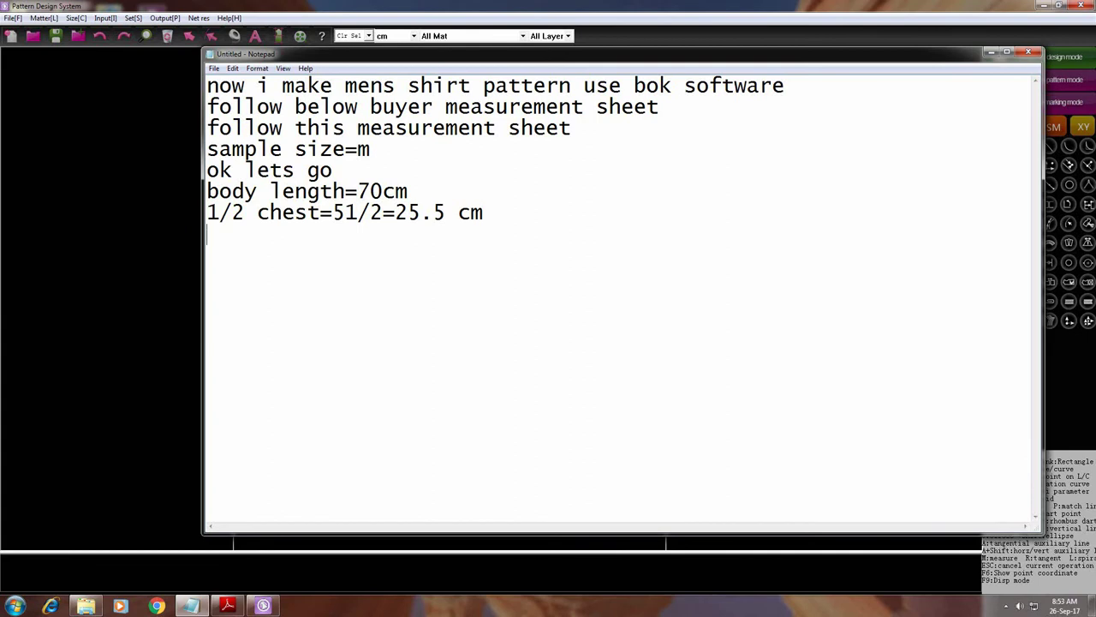
type("ba")
type("ck ne")
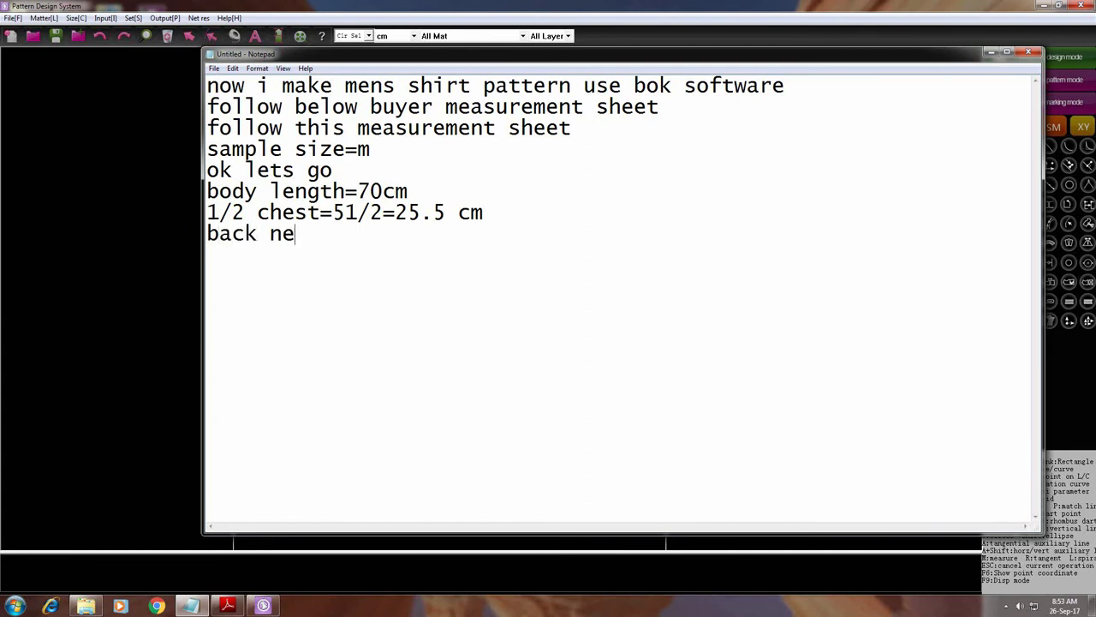
type("ck ")
type("drop")
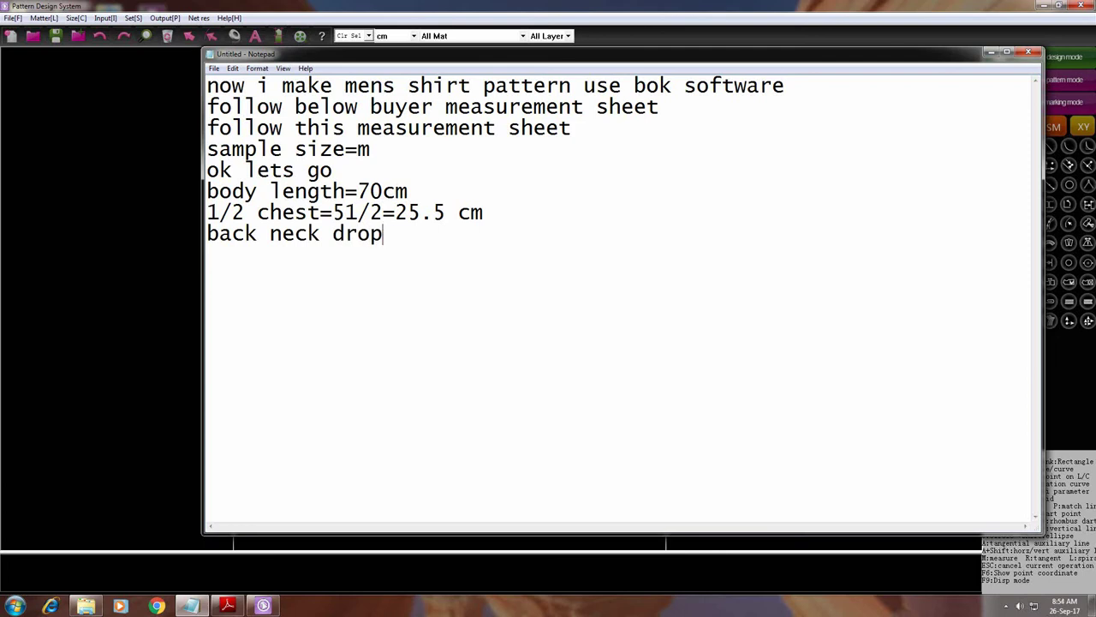
type("=2 c")
type("m ")
type("fron")
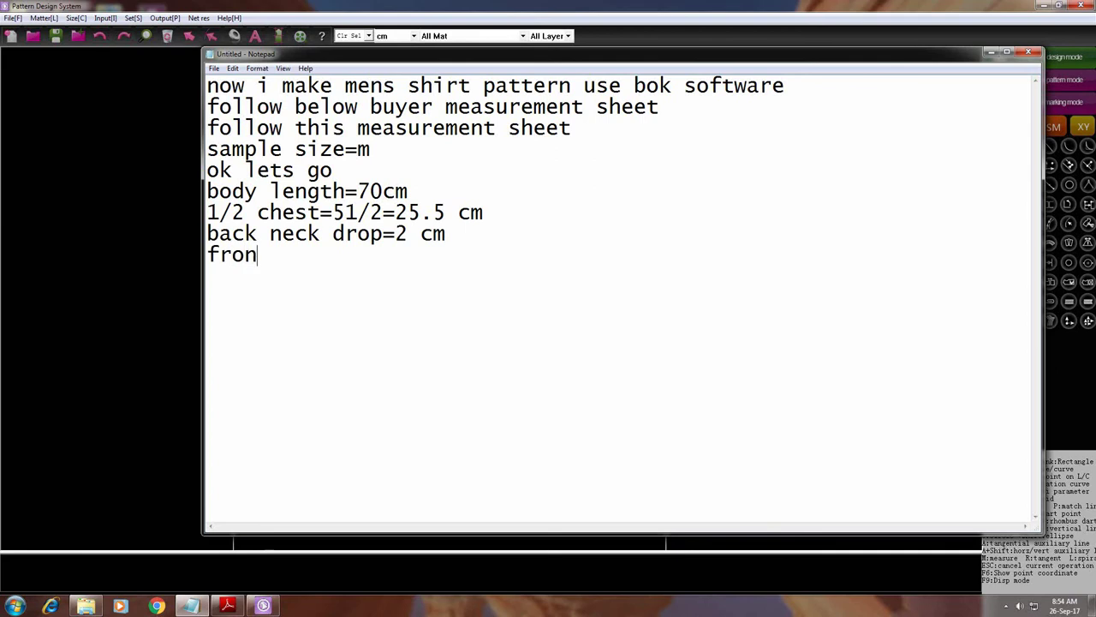
type("t n")
type("eck dr")
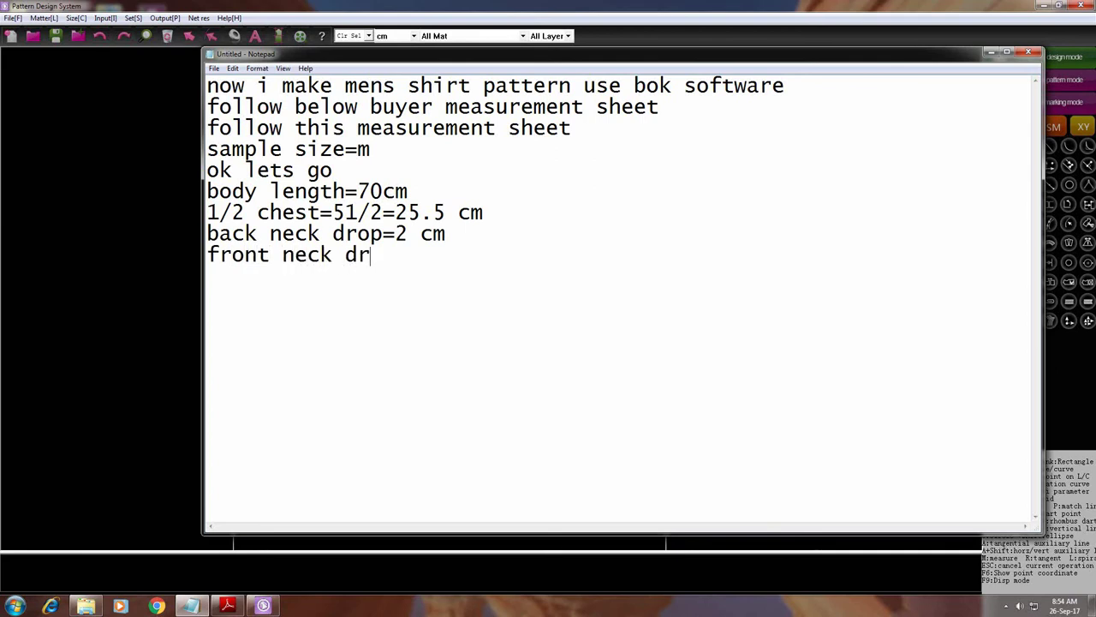
type("op=")
type("9 cm")
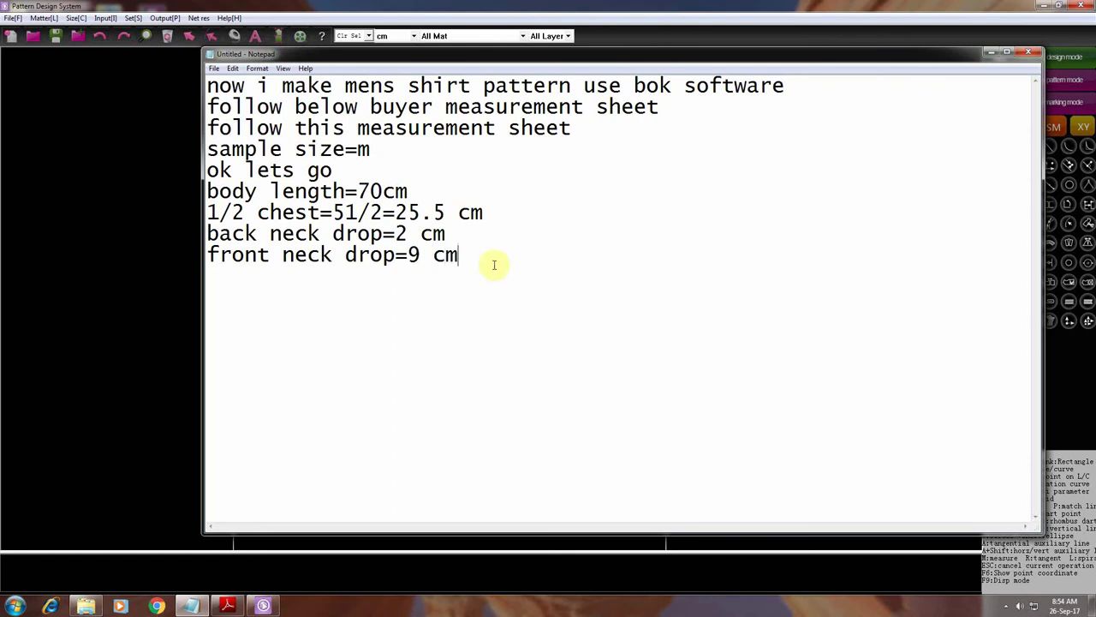
left_click(263, 605)
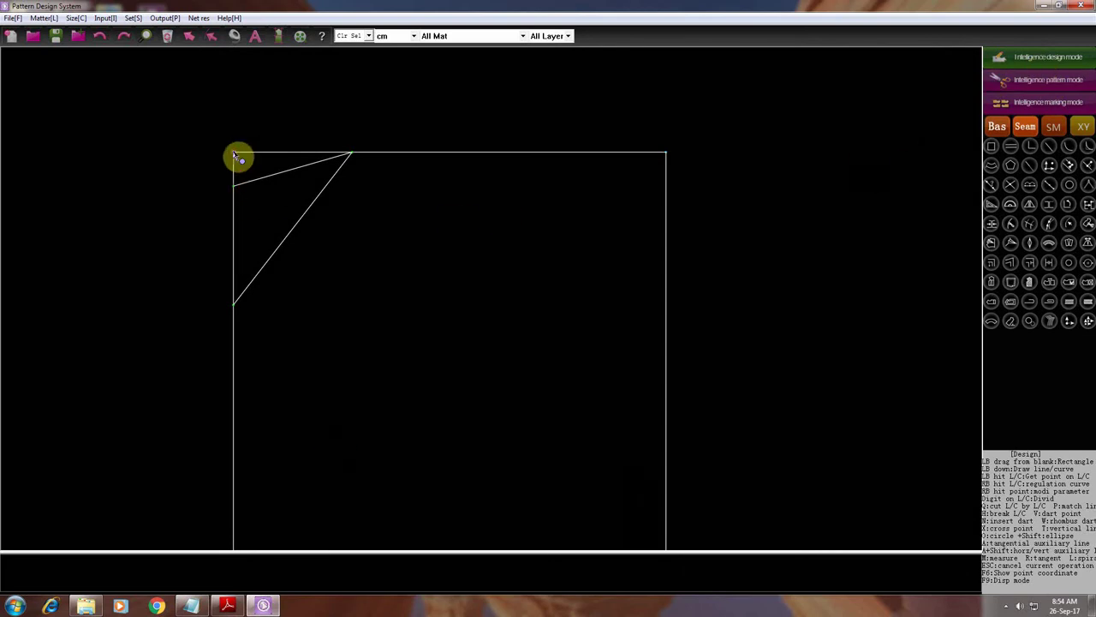
- Offset the shoulder point 22.25 cm across and -4 cm down from the top-left corner, then return to the notes
left_click_drag(237, 157, 614, 195)
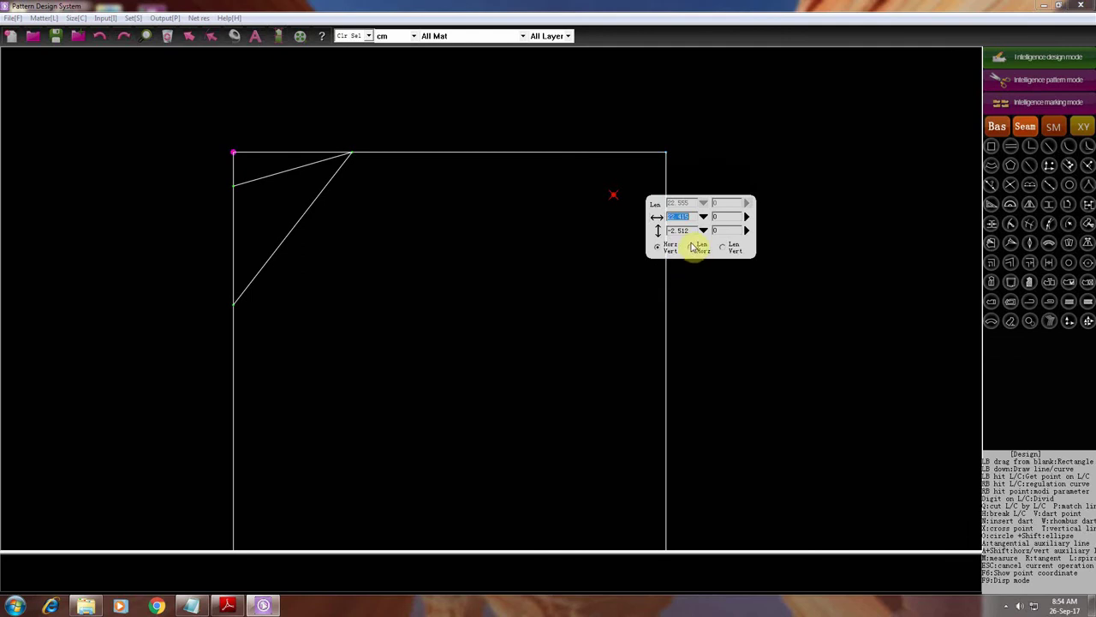
type("22.")
type("25")
left_click(685, 230)
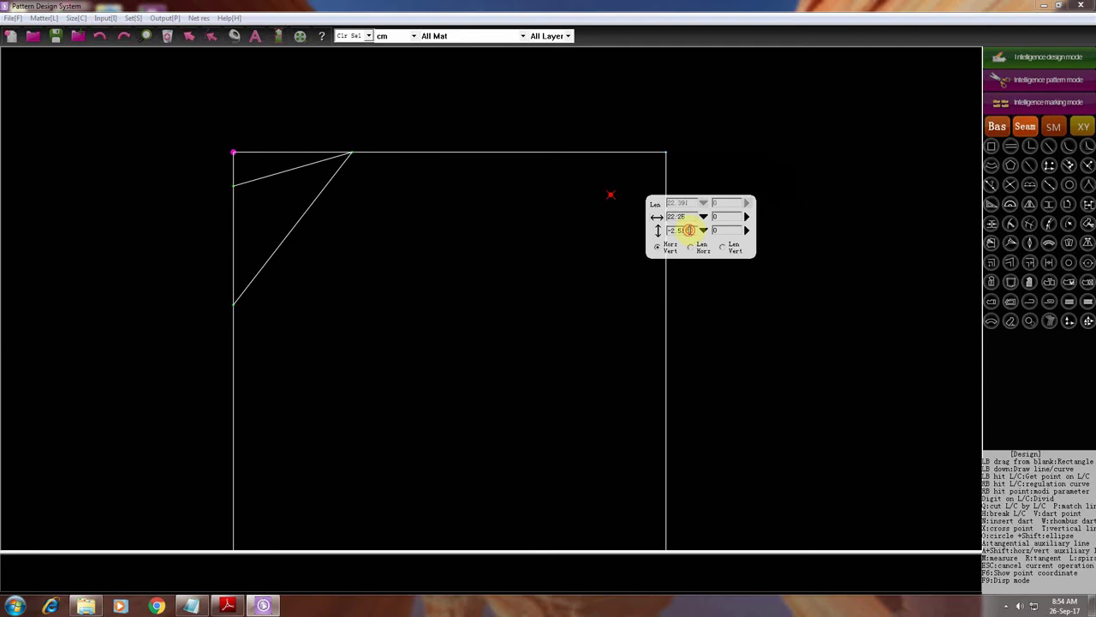
type("-4")
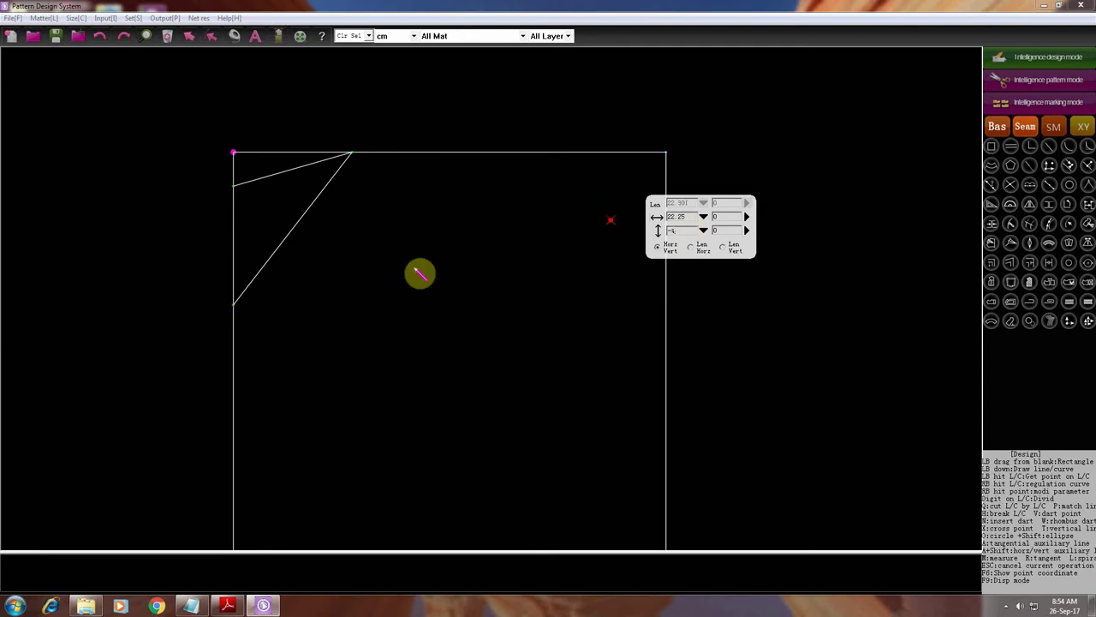
key("Return")
left_click(190, 606)
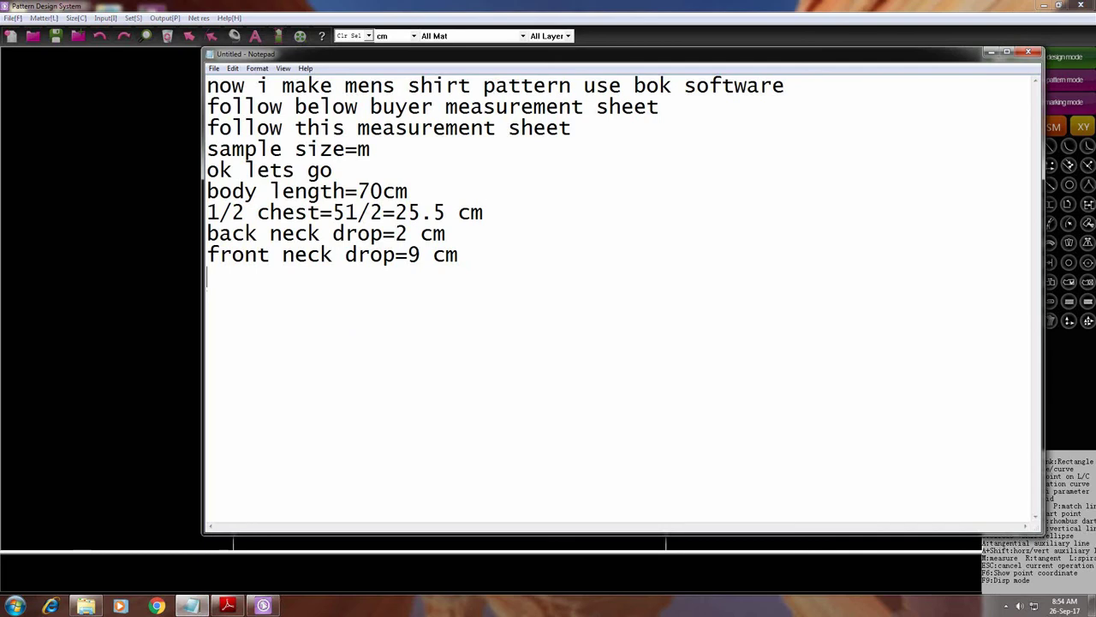
- Record 'full shoulder=44.5/2=22.25 cm' and 'shoulder slop=4 cm' in the measurement notes
type("f")
type("ull ")
type("sh")
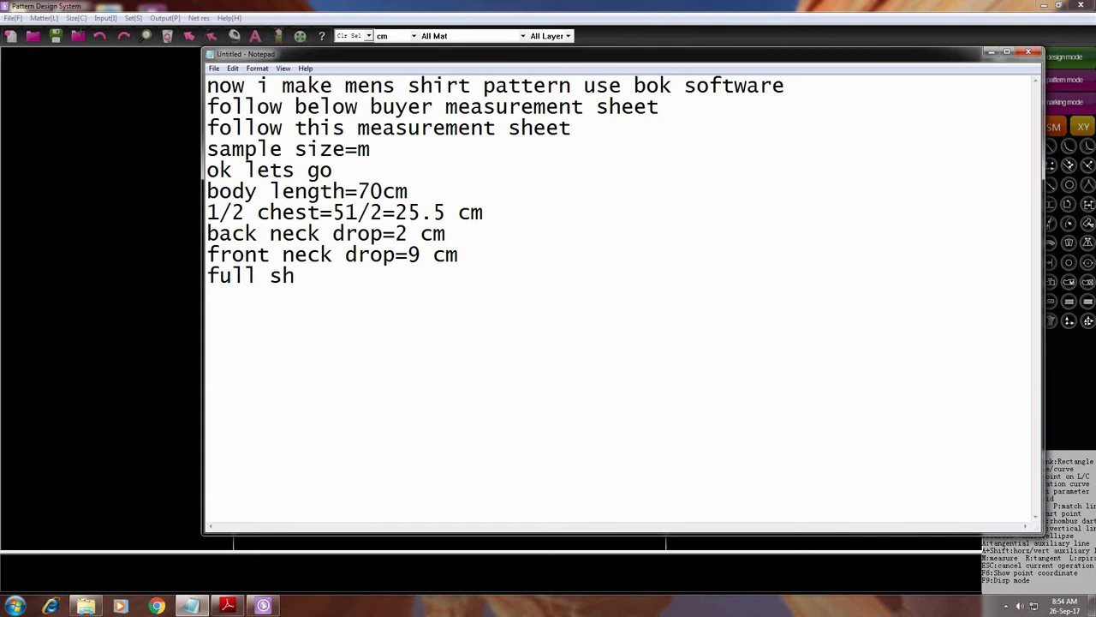
type("oulde")
type("r")
type("=4")
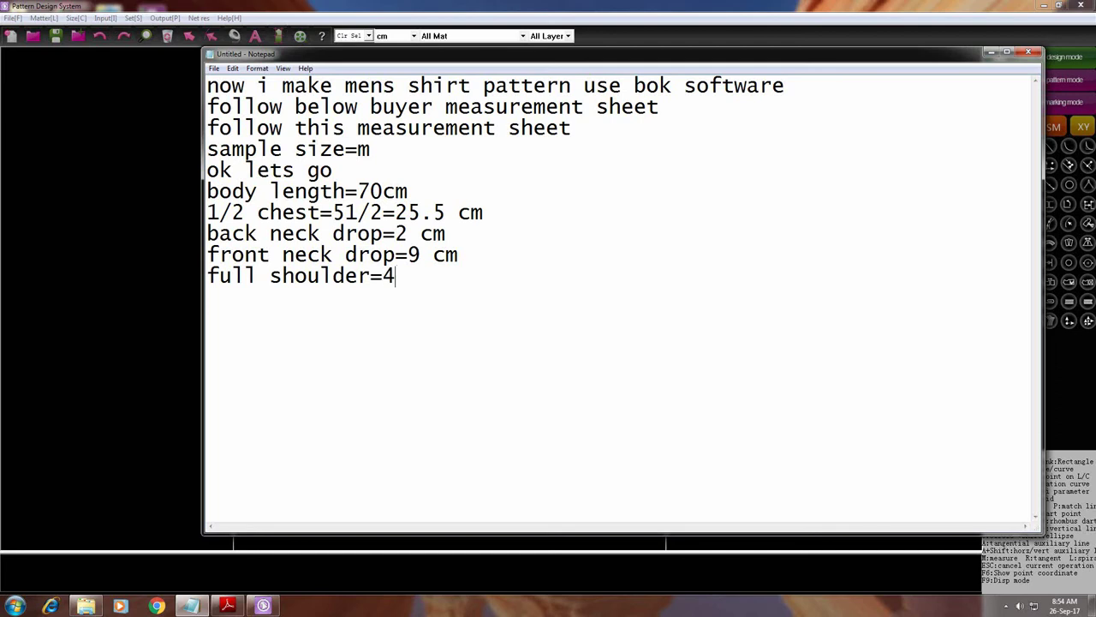
type("4.5")
type("/2=")
type("22.2")
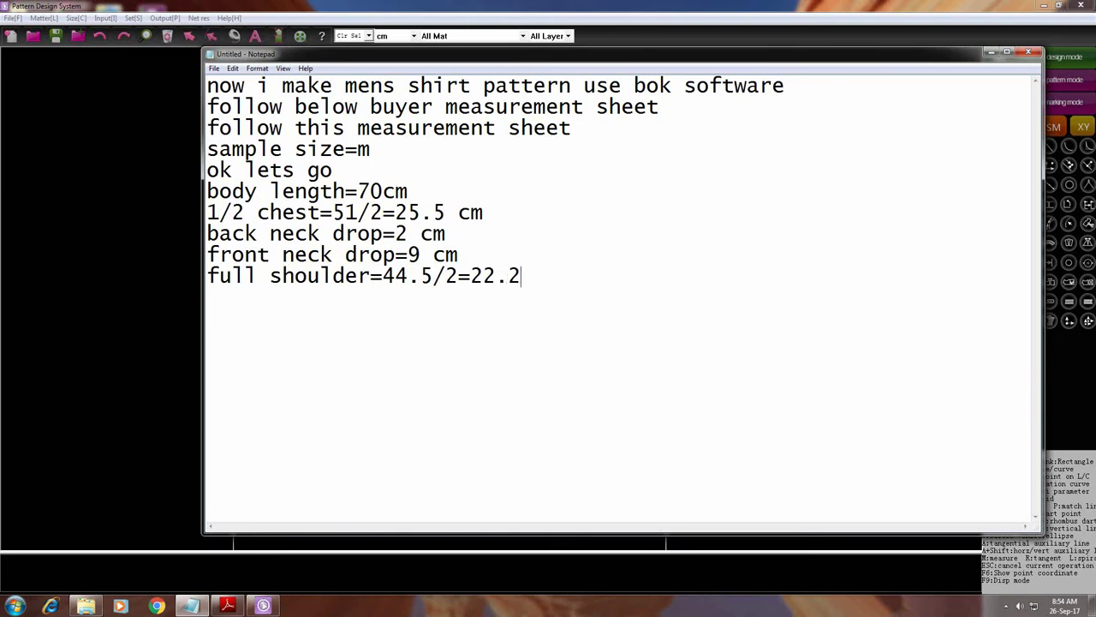
type("5")
type(" cm")
type("sh")
type("o")
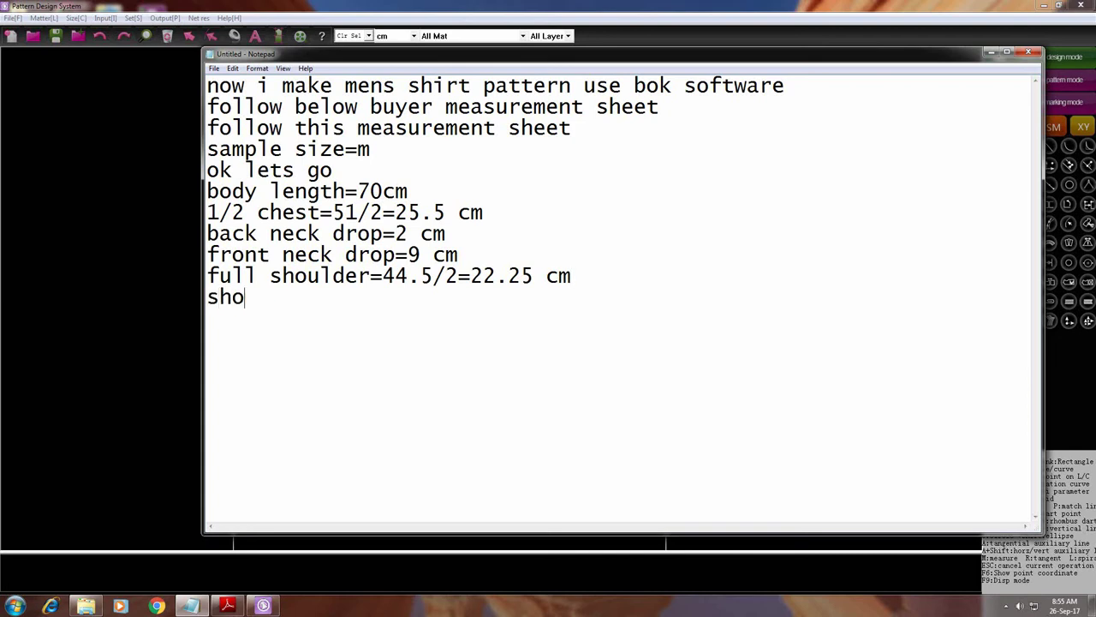
type("ulder ")
type("slop")
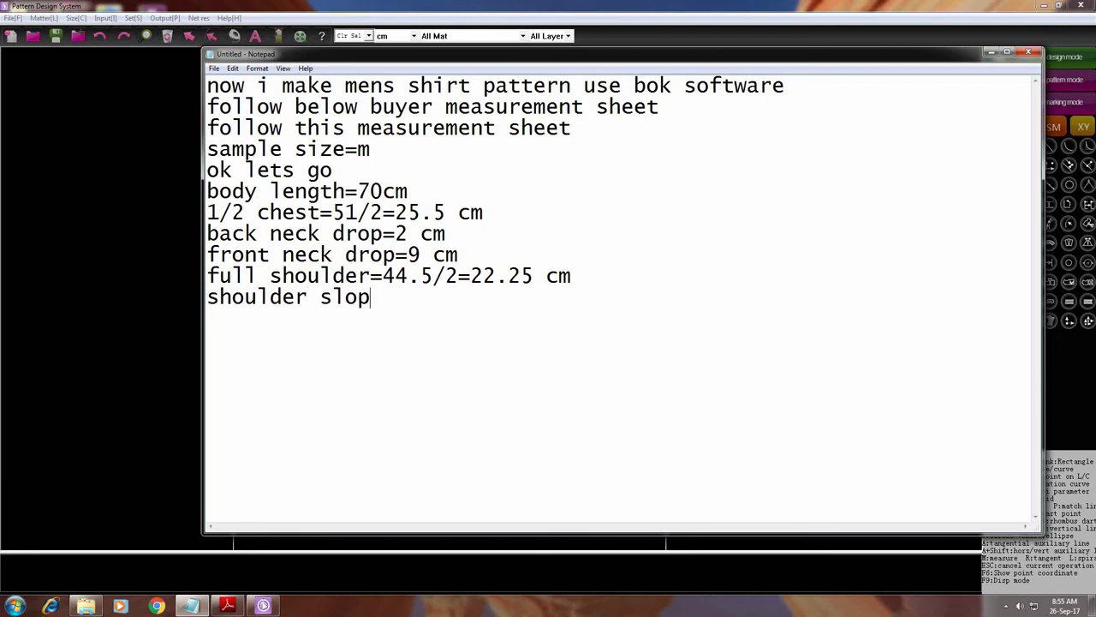
type("=4")
type(" cm")
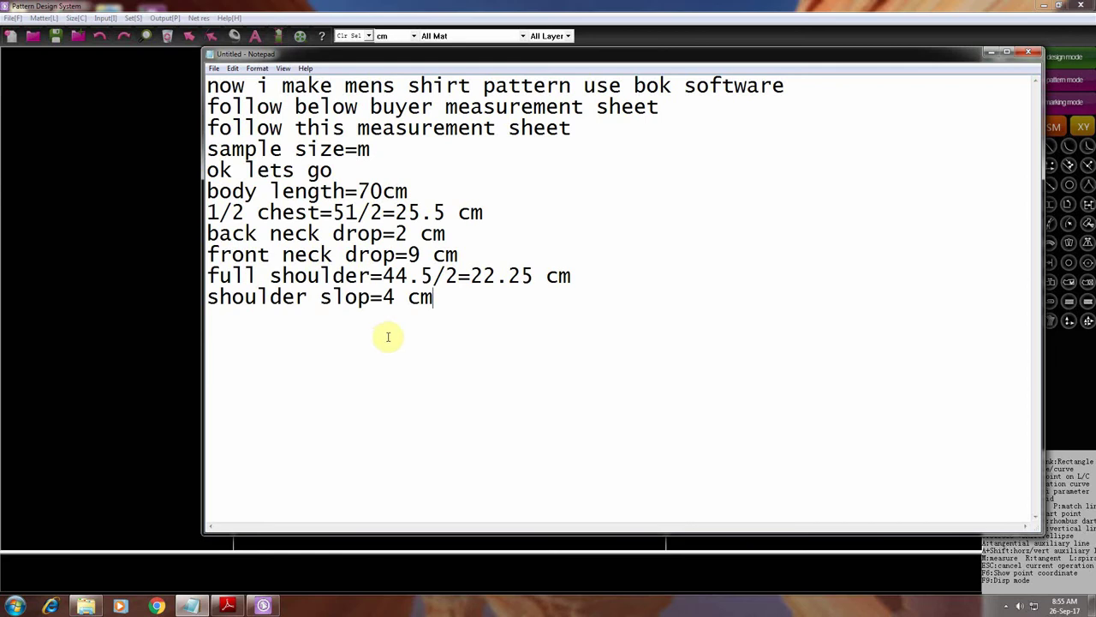
- Back in the pattern, draw the shoulder line from the neck point to the shoulder point
left_click(263, 605)
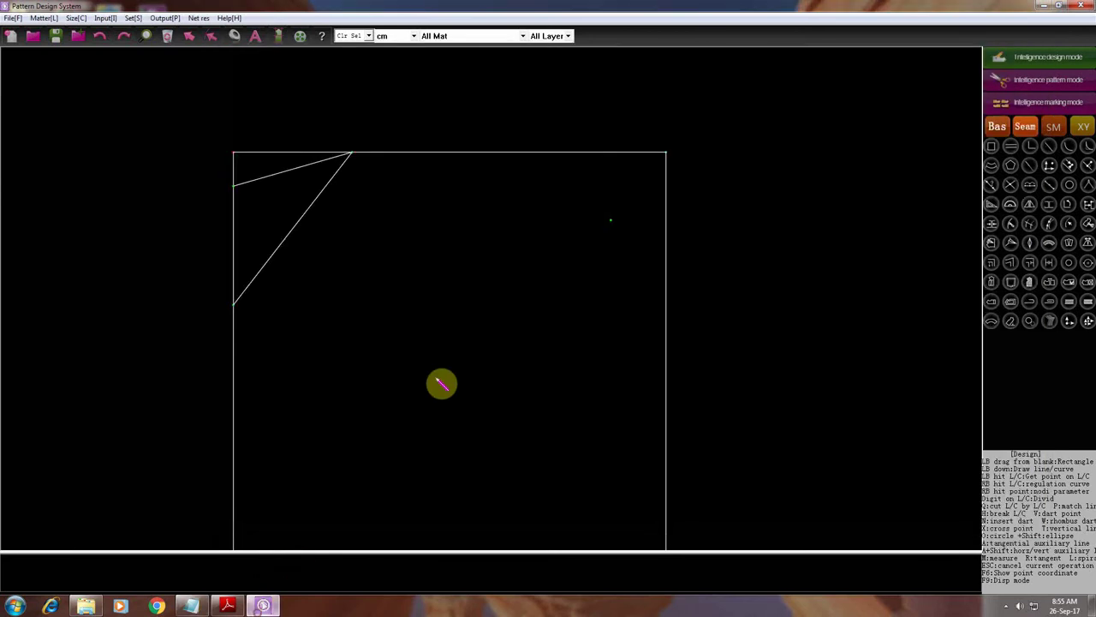
left_click(352, 154)
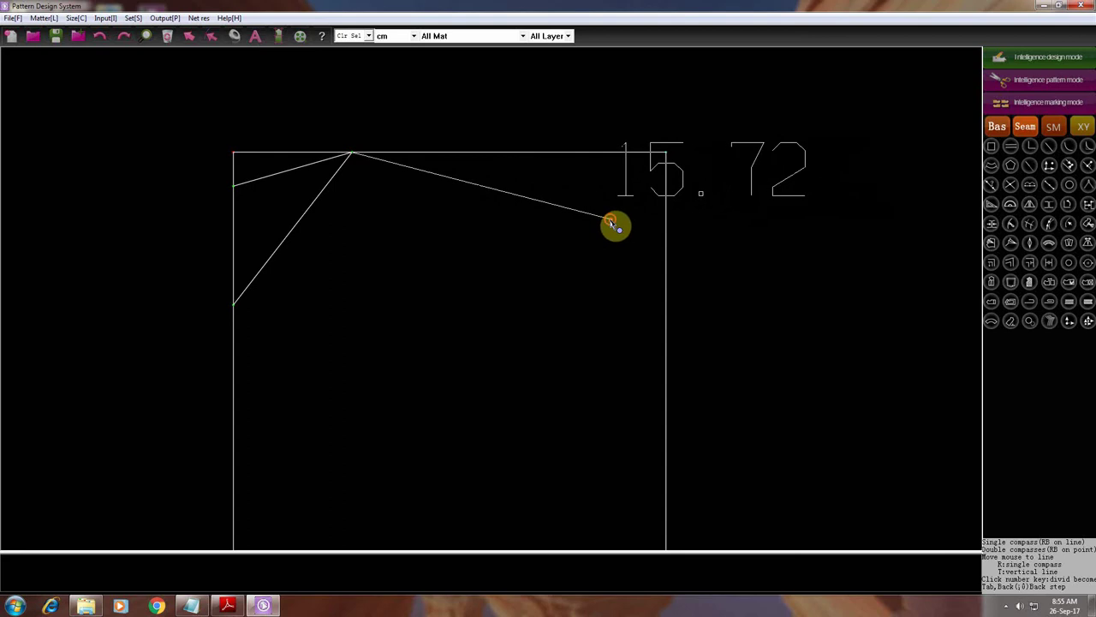
left_click(611, 221)
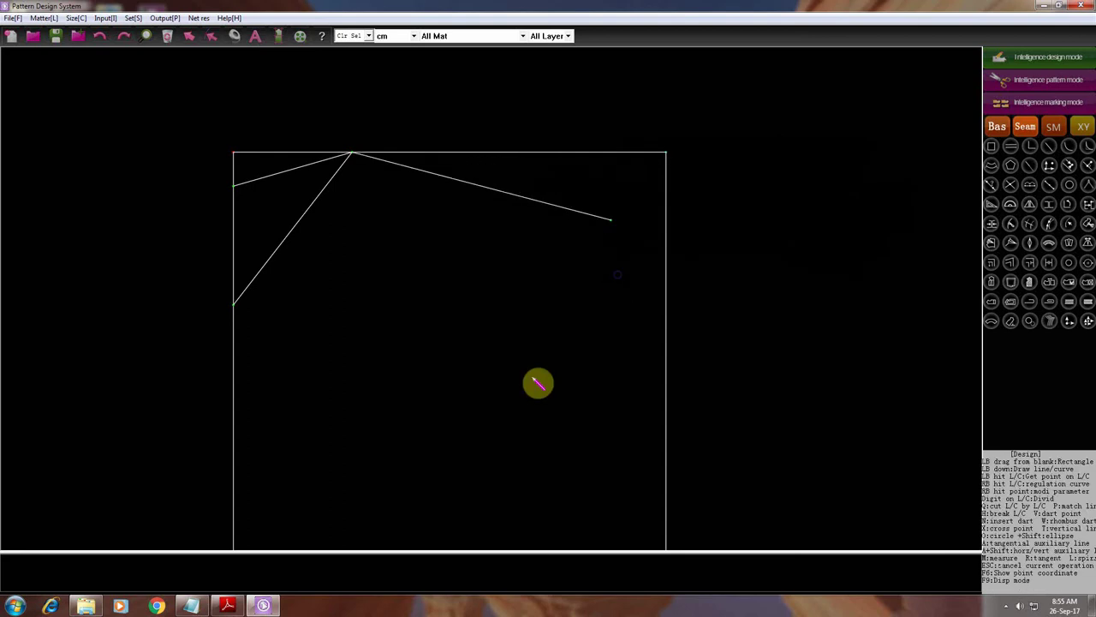
left_click(1007, 606)
left_click(1029, 549)
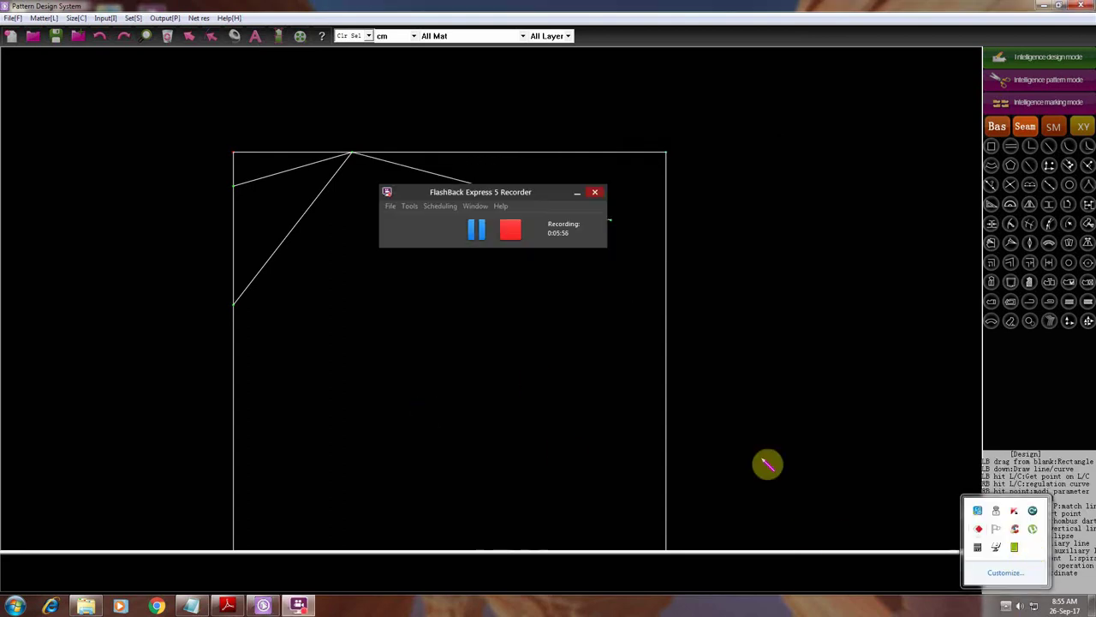
left_click(575, 195)
- Draw a 22.5 cm armhole line from the shoulder point toward the side edge, then return to the notes
scroll(378, 175, "down", 2)
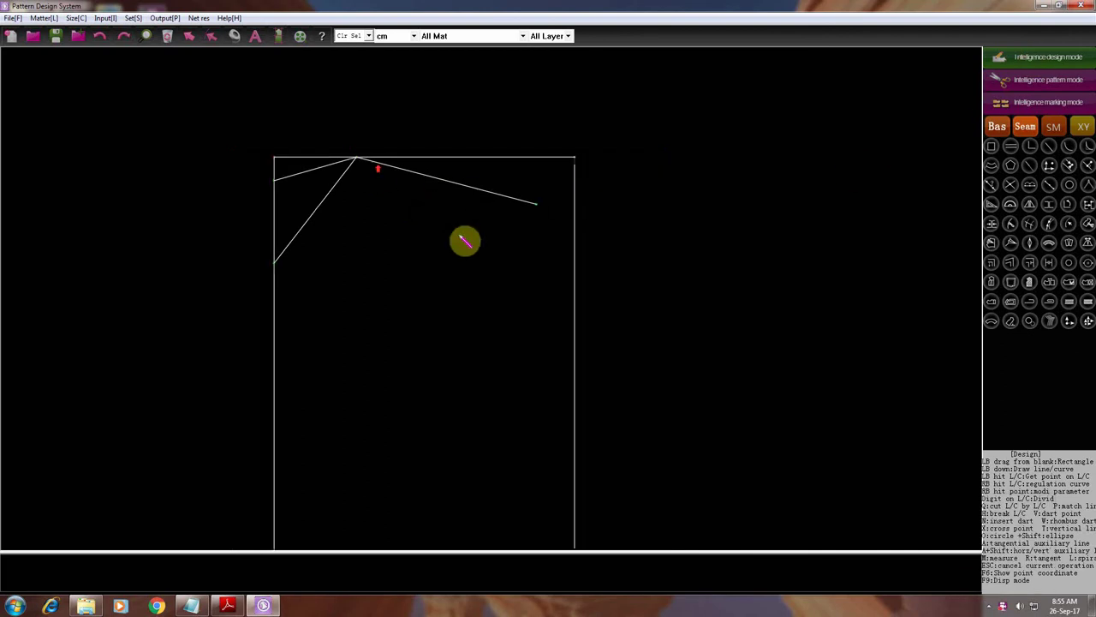
scroll(488, 270, "down", 2)
scroll(509, 308, "down", 2)
scroll(504, 322, "up", 3)
scroll(454, 274, "down", 1)
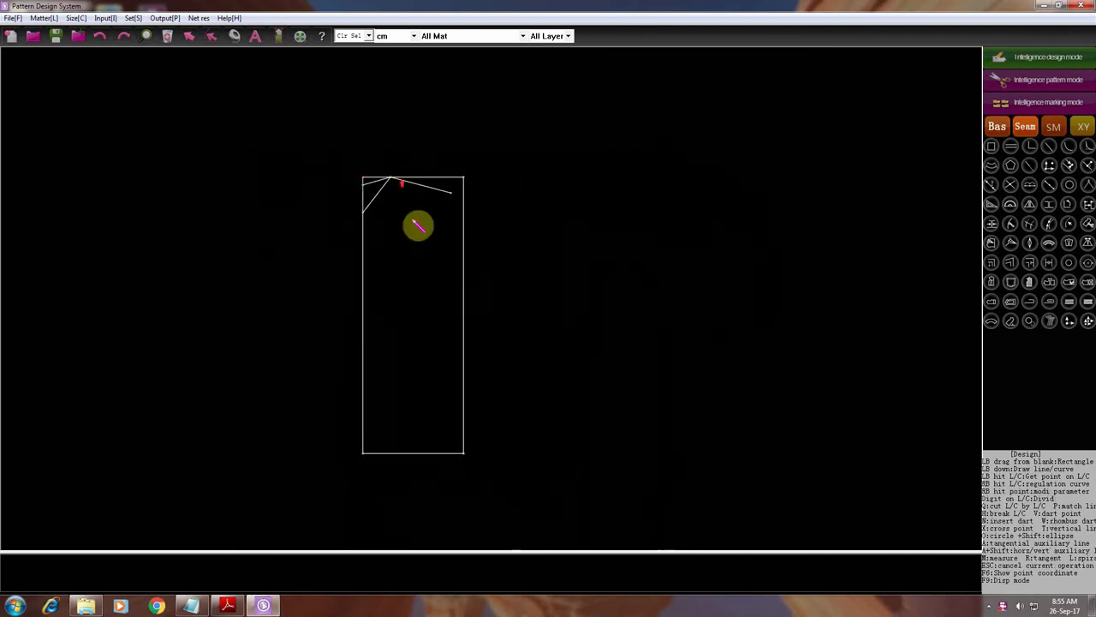
scroll(458, 206, "up", 1)
scroll(482, 179, "up", 1)
left_click(476, 171)
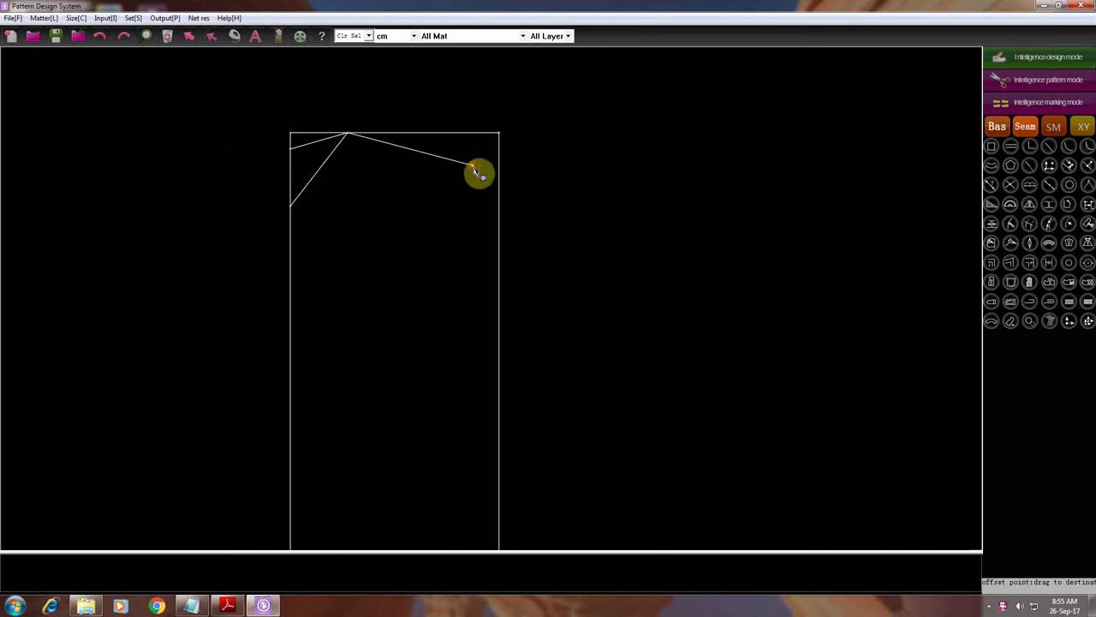
left_click_drag(476, 172, 505, 317)
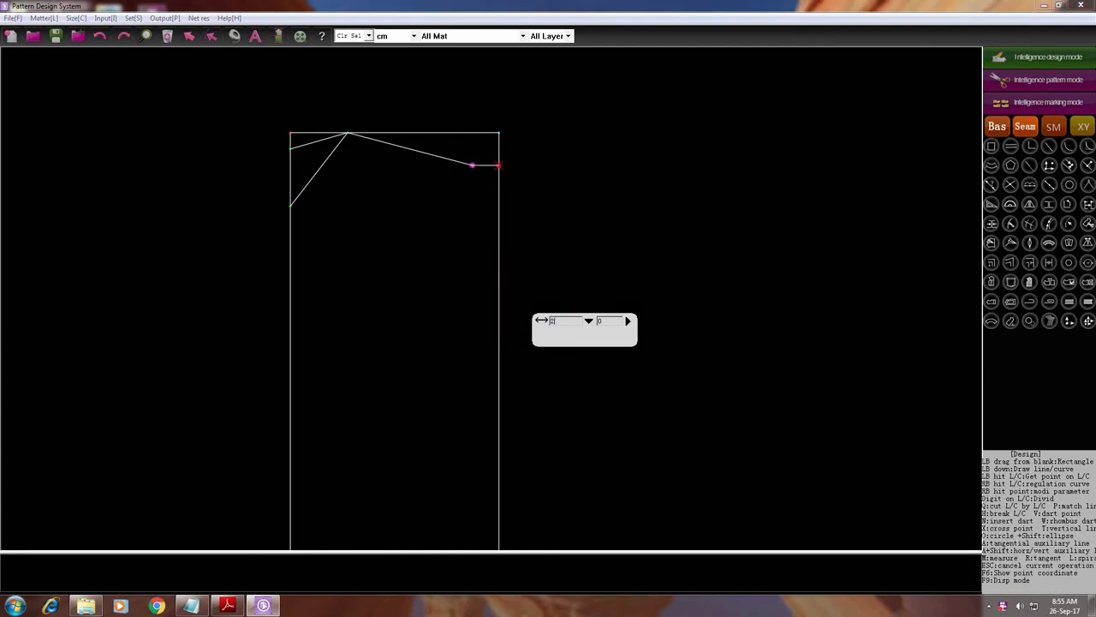
type("2.5")
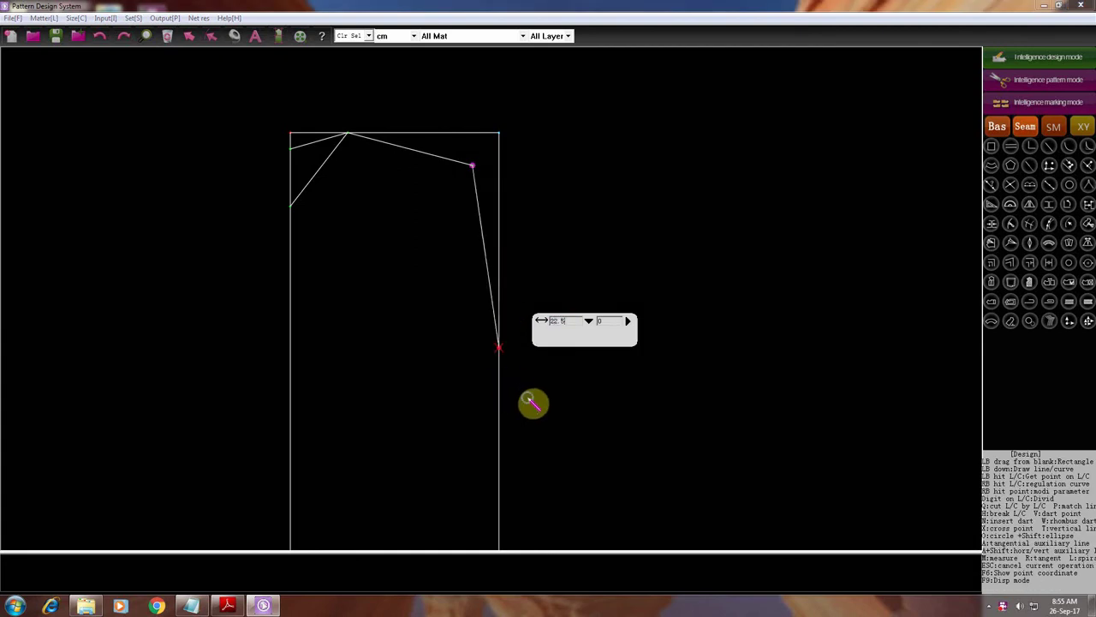
key("Return")
left_click(190, 604)
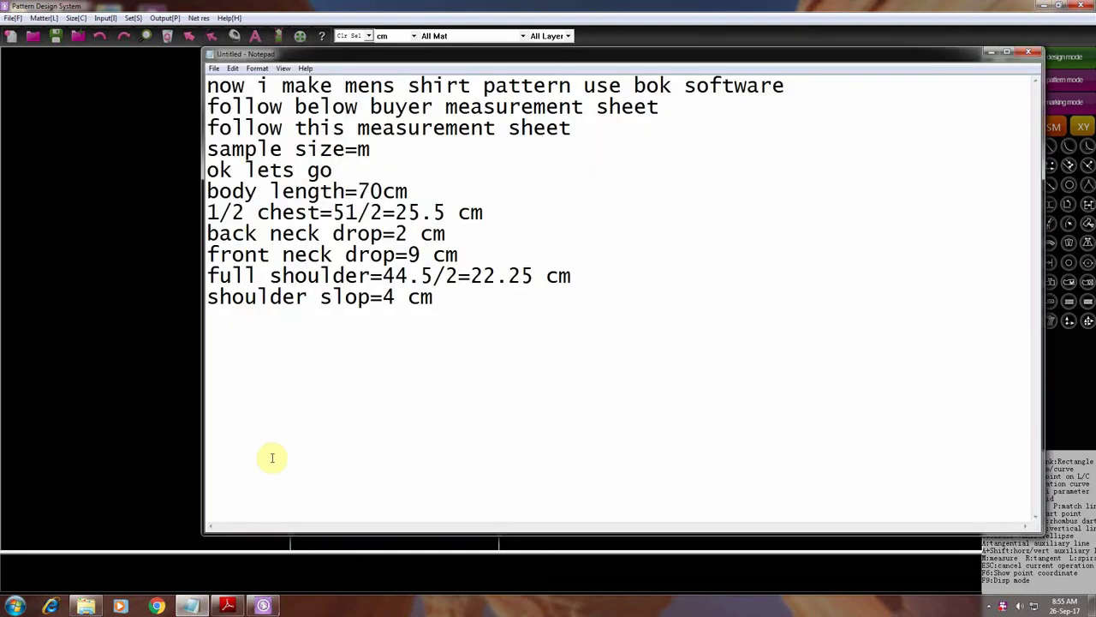
- Add 'armhole straight=22.5 cm' on a new line and go back to the pattern draft
key("Return")
type("ar")
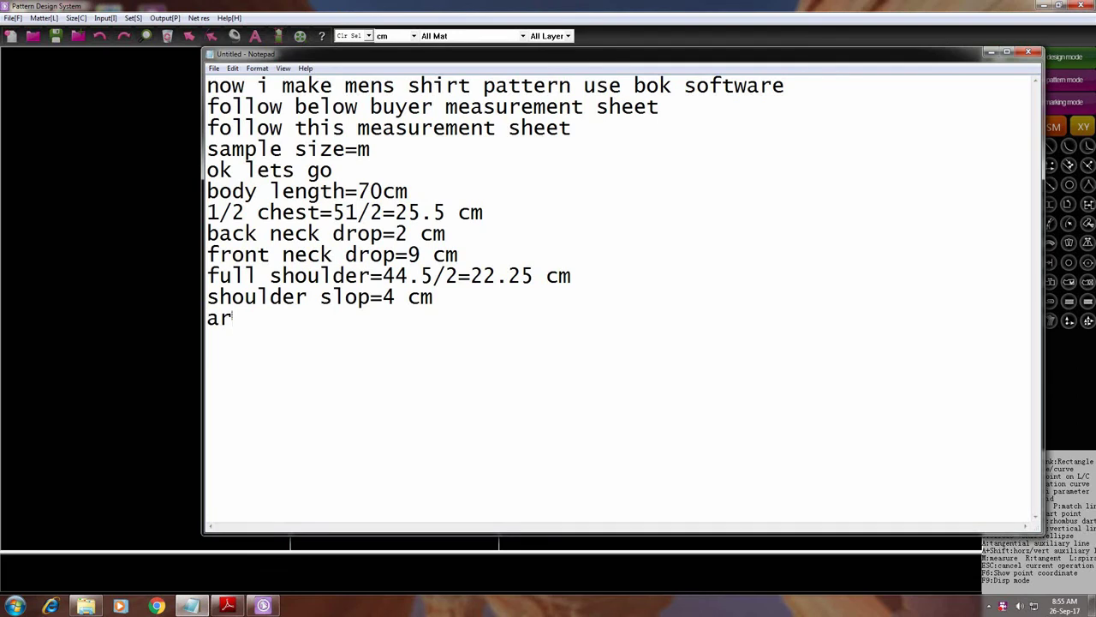
type("mhol")
type("e str")
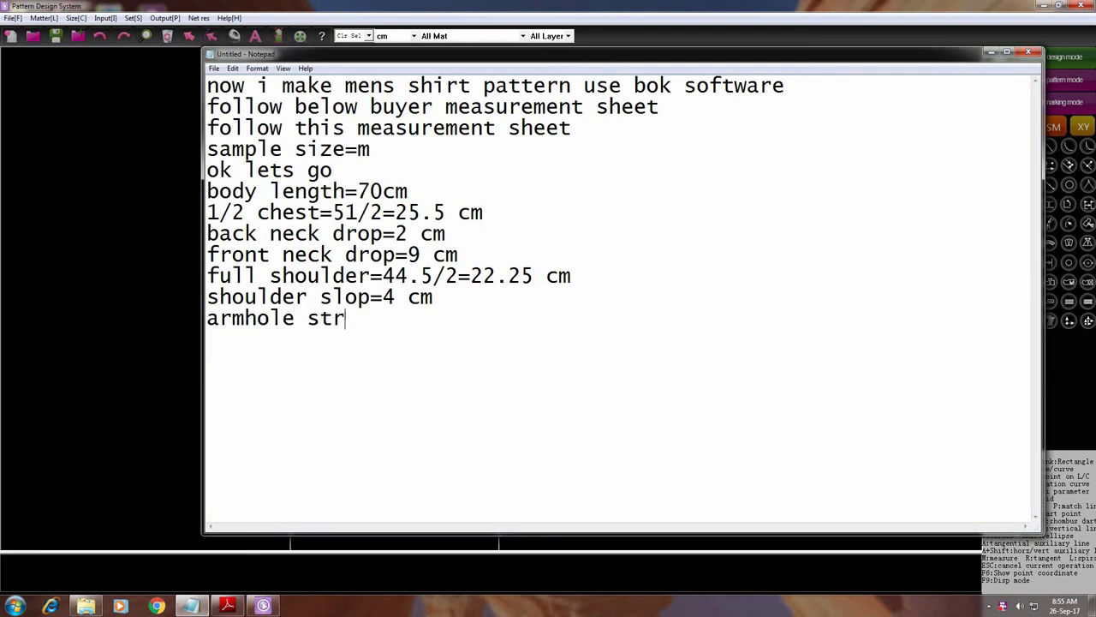
type("aig")
type("ht=")
type("22.5 ")
type("cm")
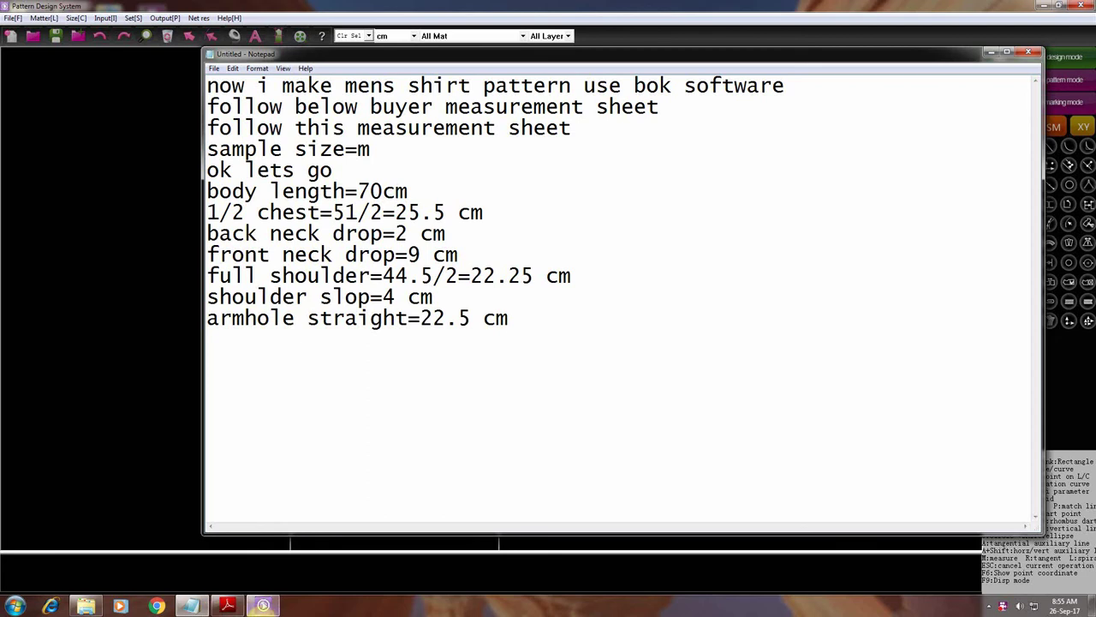
left_click(263, 605)
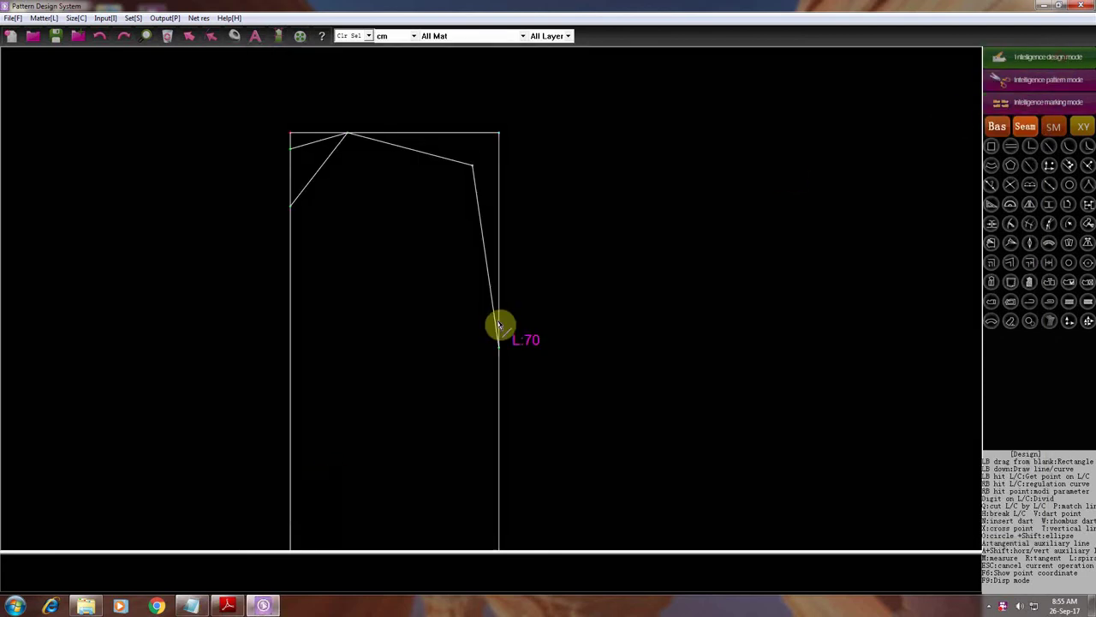
- Draw the horizontal chest line and an armhole curve from the shoulder point through its 20 cm point
right_click(486, 257)
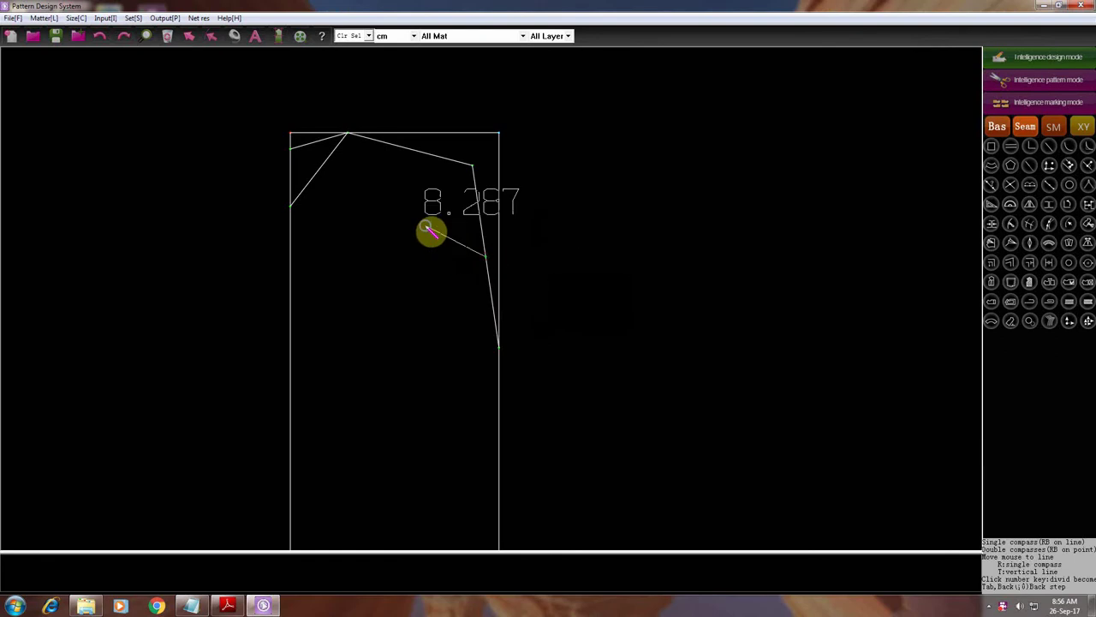
left_click(289, 264)
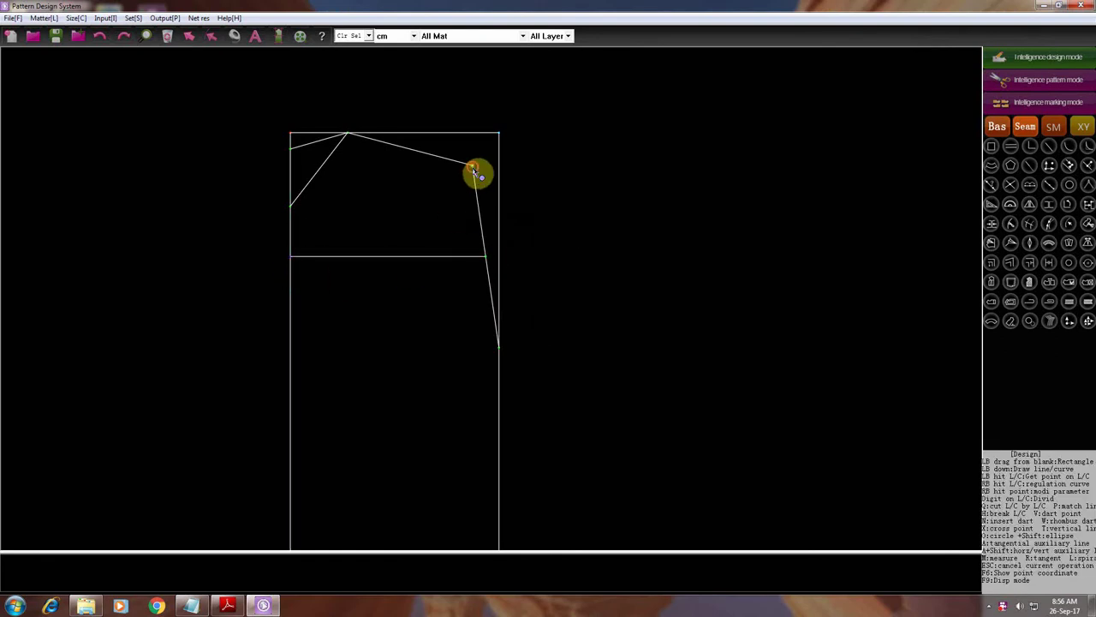
right_click(474, 174)
left_click(323, 257)
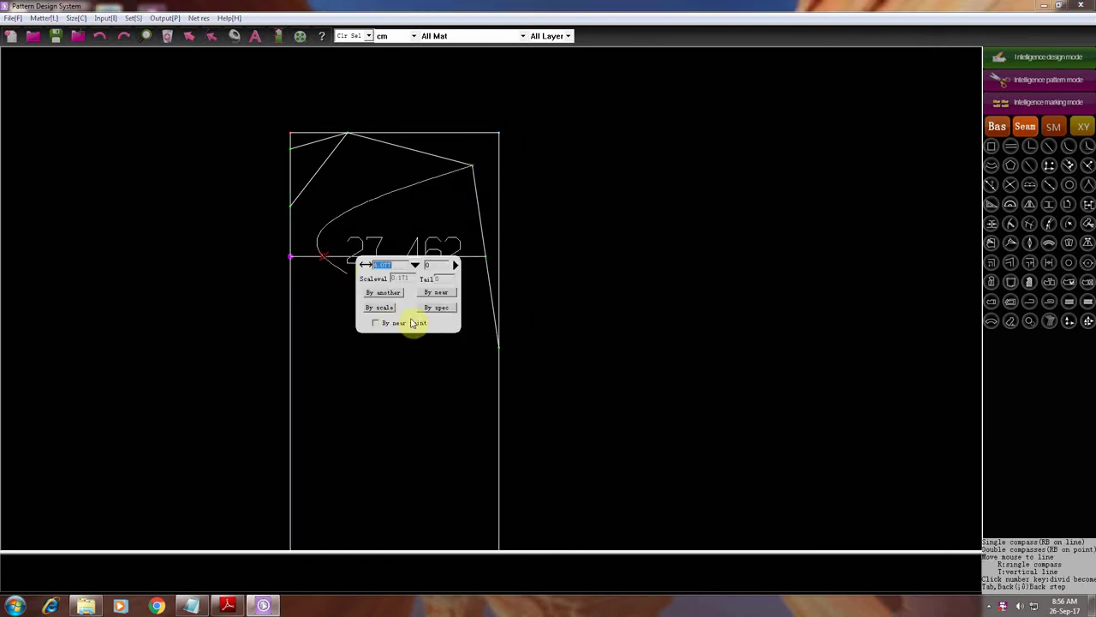
type("20")
key("Return")
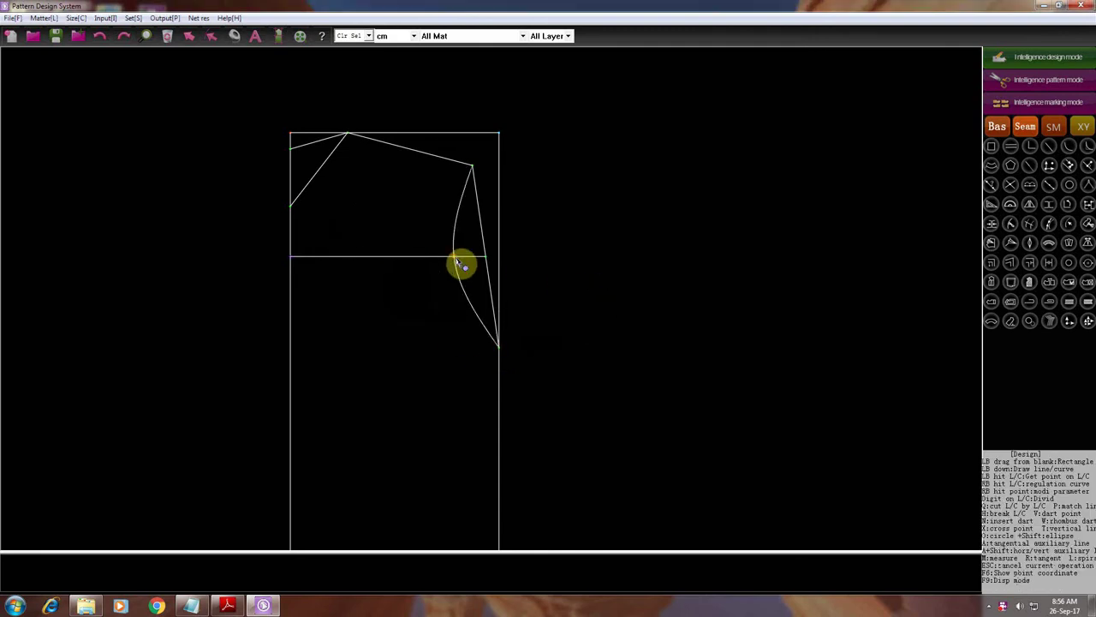
left_click(455, 257)
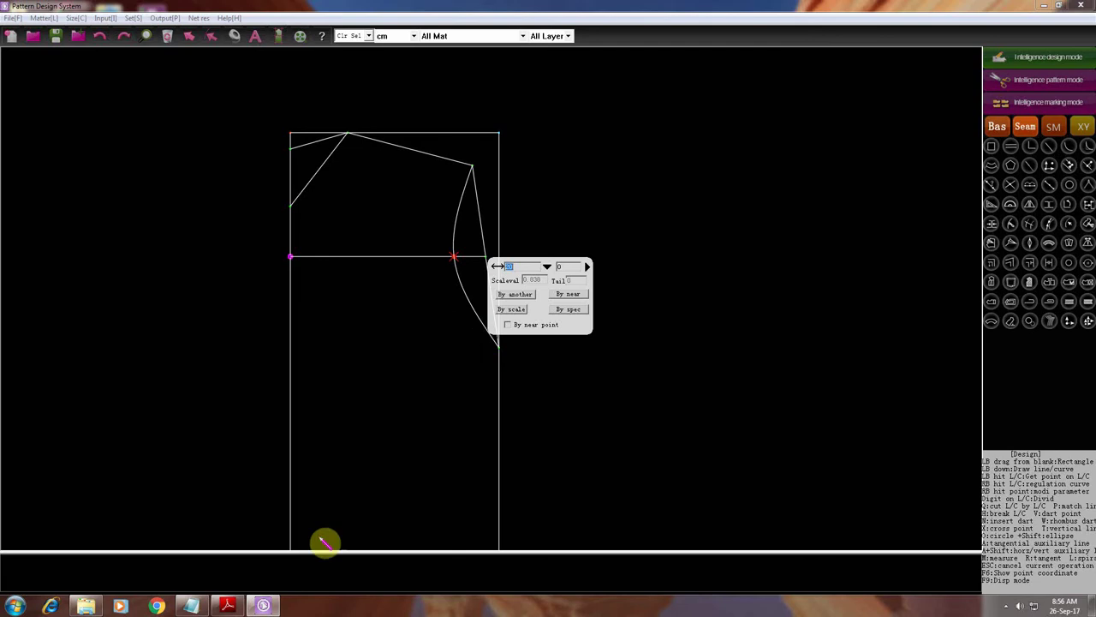
left_click(191, 606)
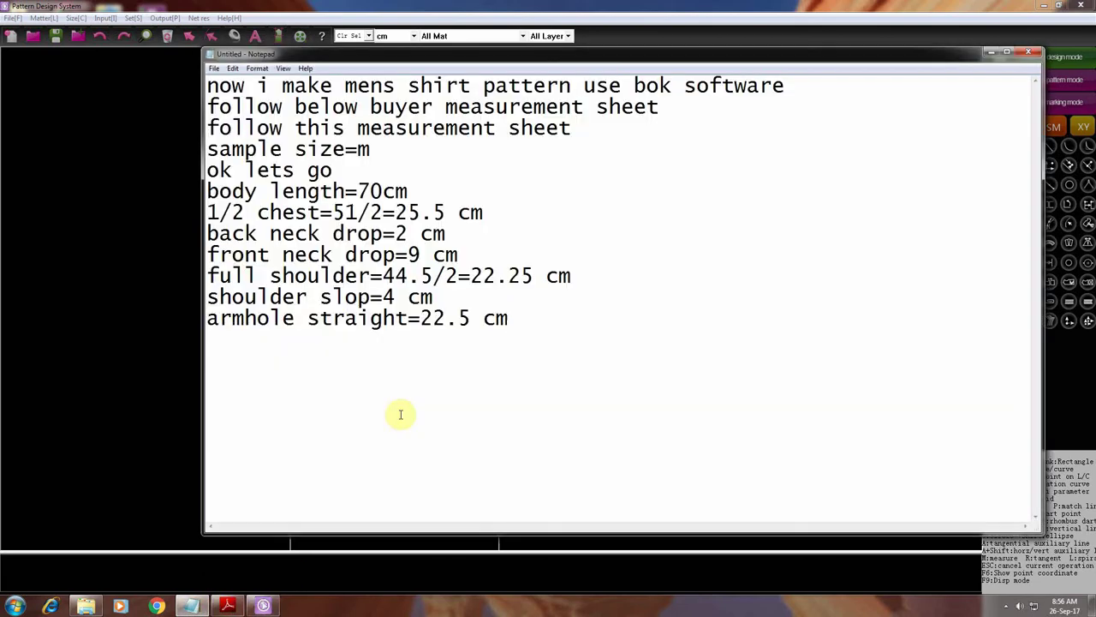
- Note 'uper chest width=40/2=20 cm' on a new line and switch back to the pattern
key("Return")
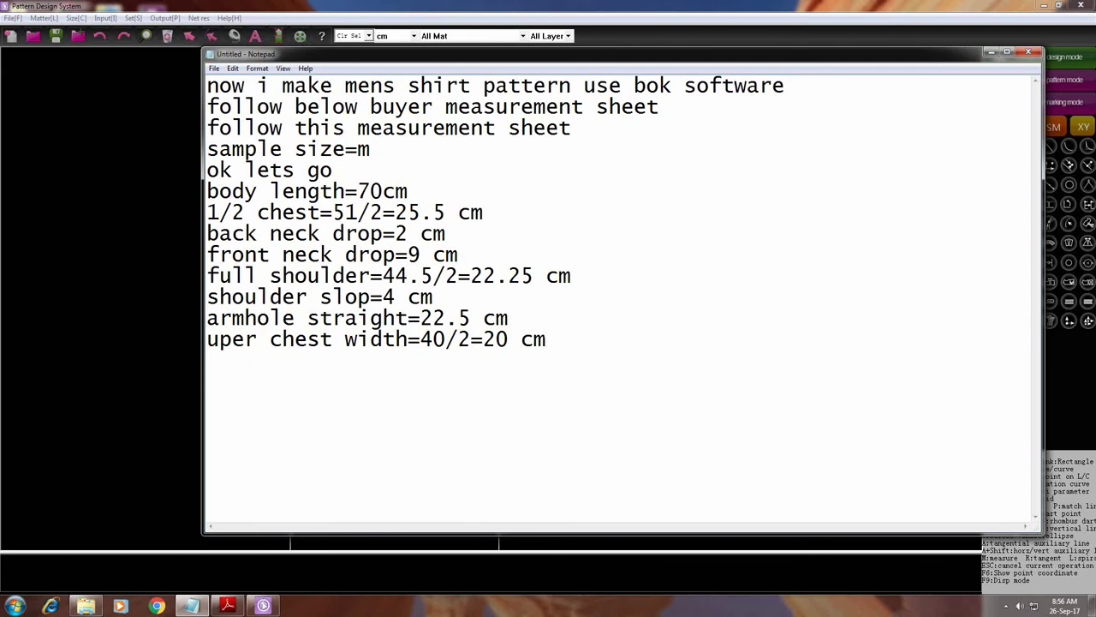
left_click(263, 605)
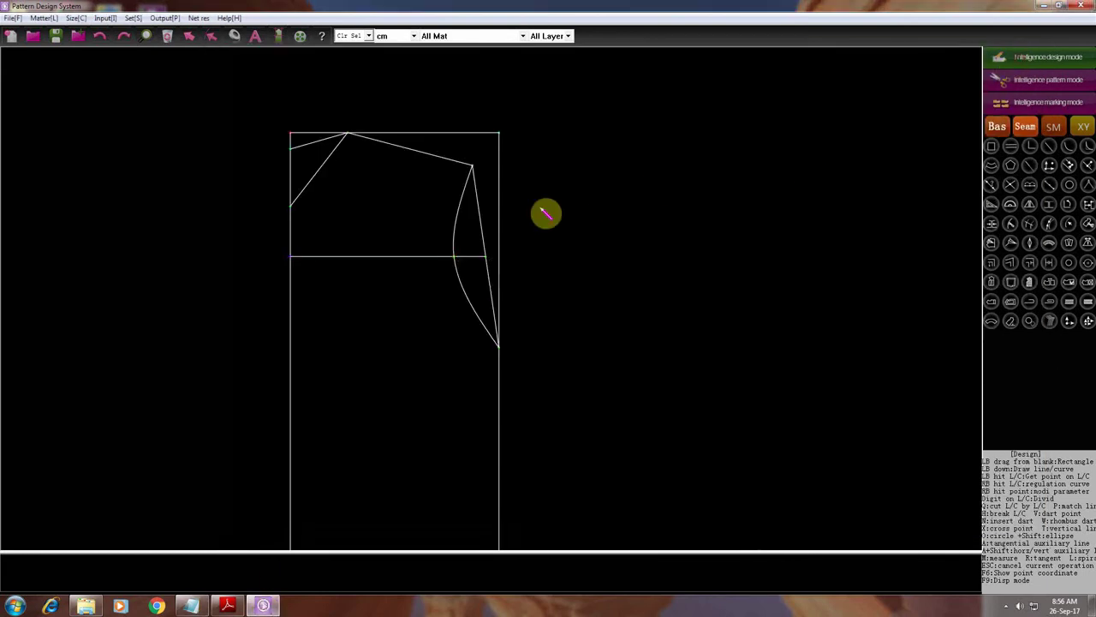
- Draw a second armhole curve from the shoulder point through the 21.25 cm chest-line point, then return to the notes
left_click(473, 167)
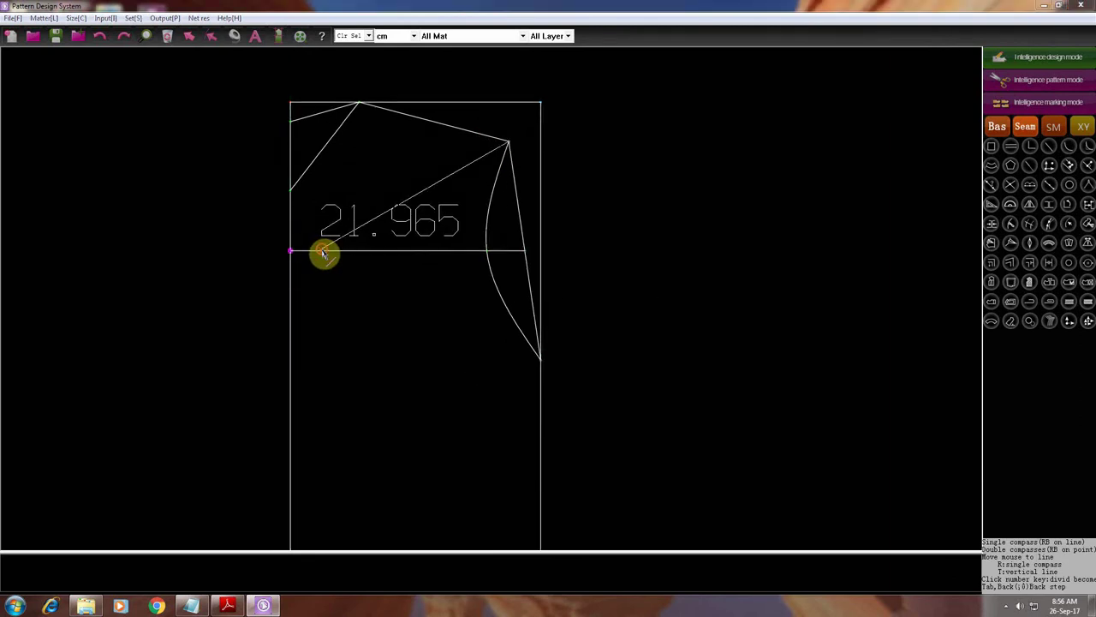
left_click(323, 251)
type("21.25")
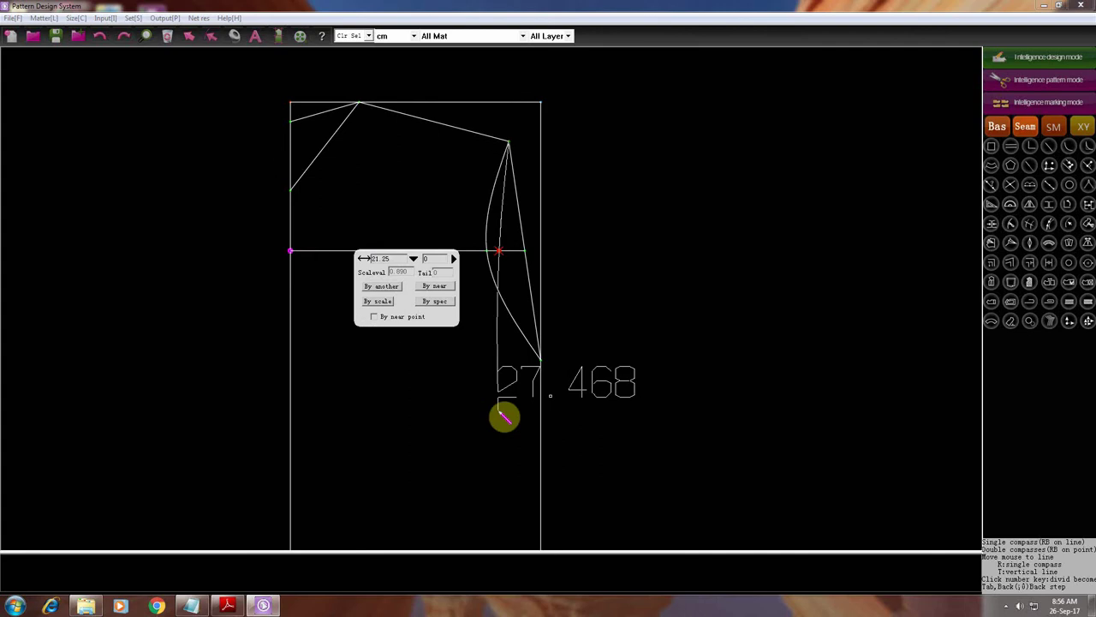
right_click(543, 364)
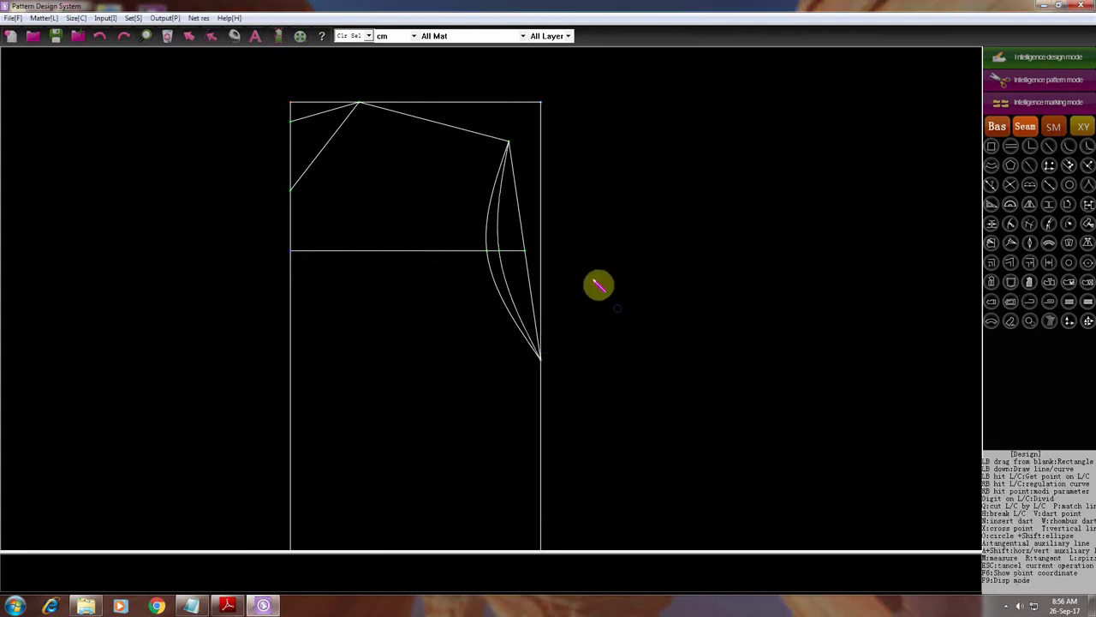
left_click(500, 254)
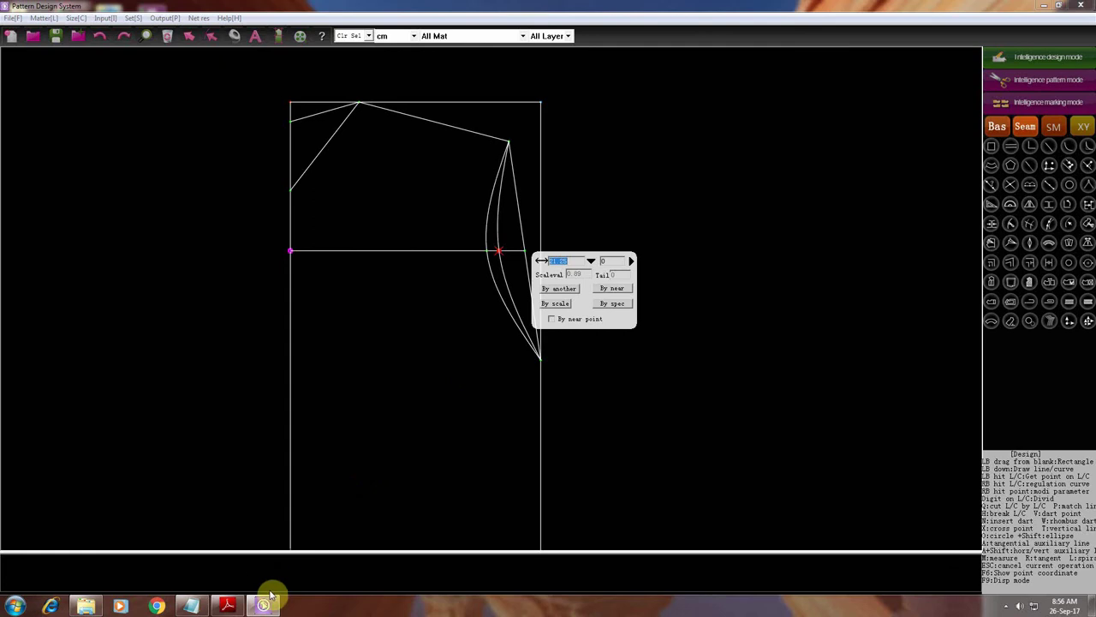
left_click(191, 606)
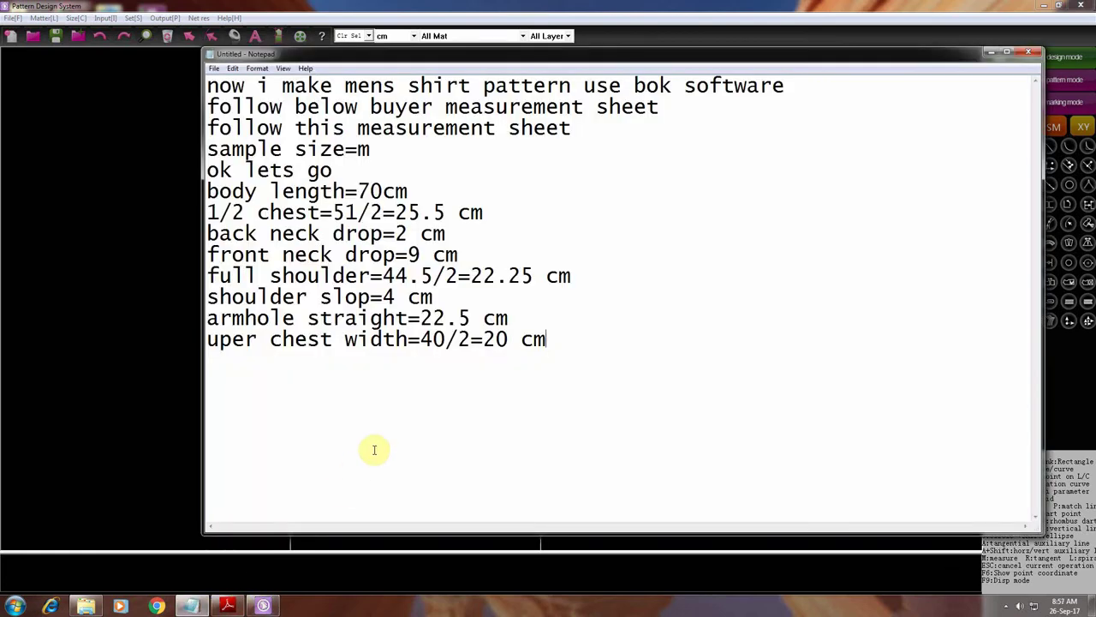
- Note 'back width=42.5/2=21.25 cm' on a new line and return to the pattern draft
key("Return")
type("back width=42.5/2=21.25 cm")
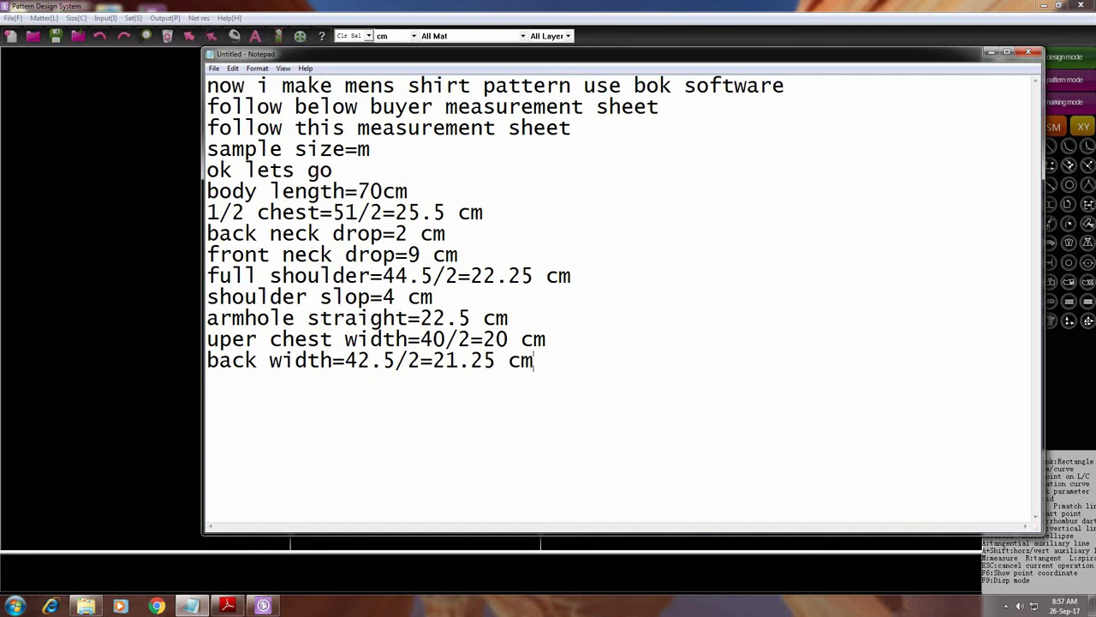
left_click(263, 606)
- Dismiss the leftover point dialog and pull the armhole curve's lower section into a new shape
key("Escape")
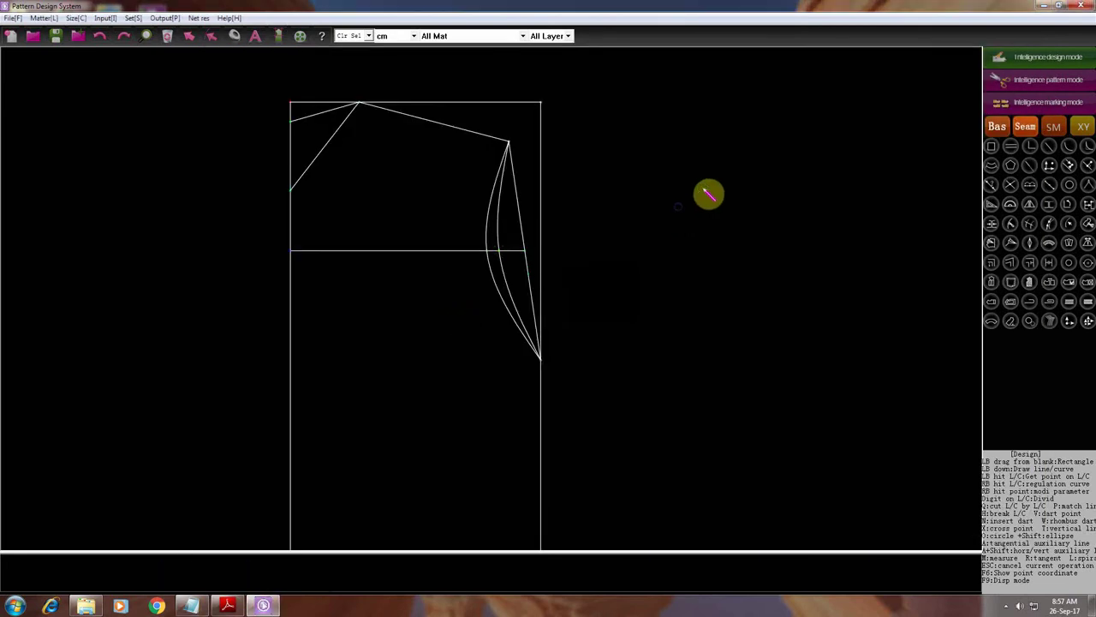
scroll(565, 309, "up", 2)
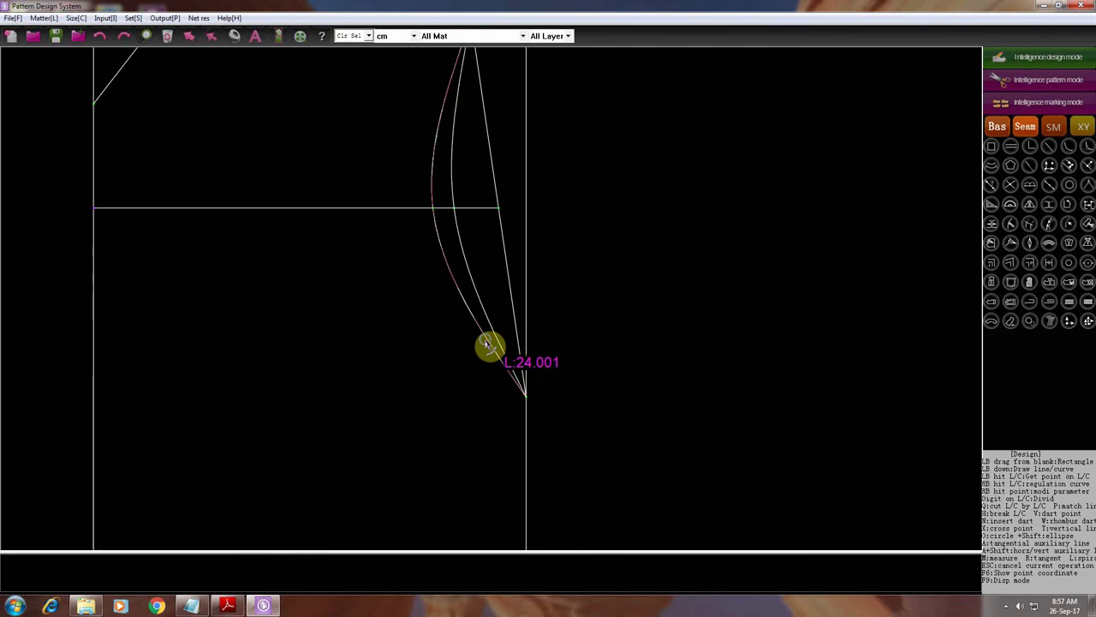
scroll(487, 345, "up", 2)
mouse_move(485, 342)
left_mouse_down()
mouse_move(498, 412)
mouse_move(508, 360)
mouse_move(514, 406)
mouse_move(485, 369)
left_mouse_up()
scroll(345, 247, "down", 2)
scroll(375, 187, "down", 2)
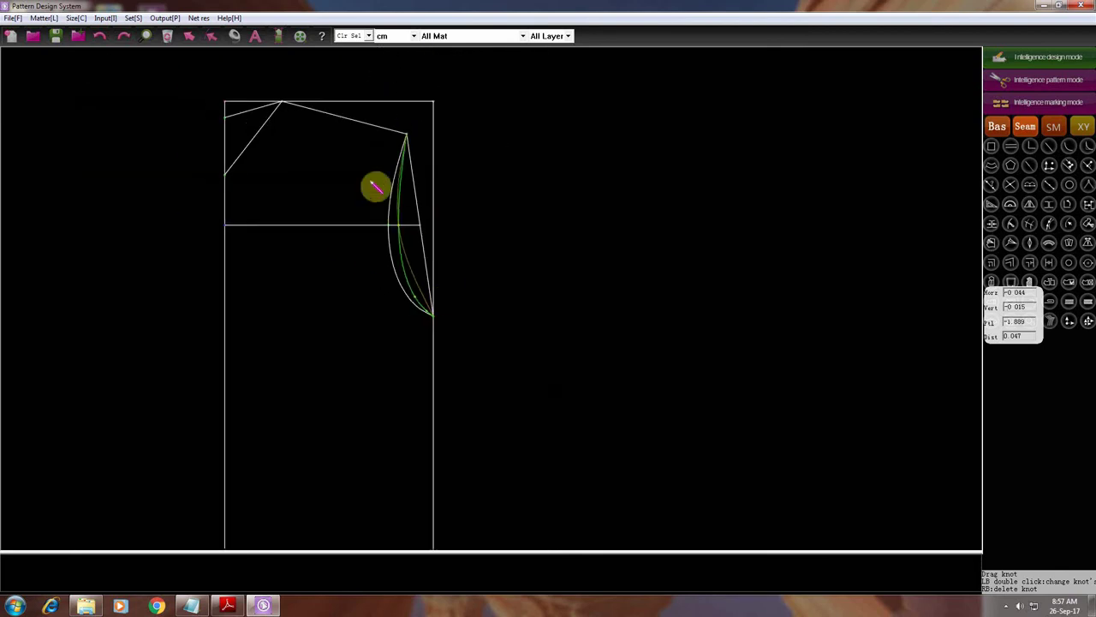
right_click(376, 187)
- Smooth the lower end of the armhole curve by dragging its knot
scroll(380, 245, "up", 3)
scroll(453, 331, "up", 2)
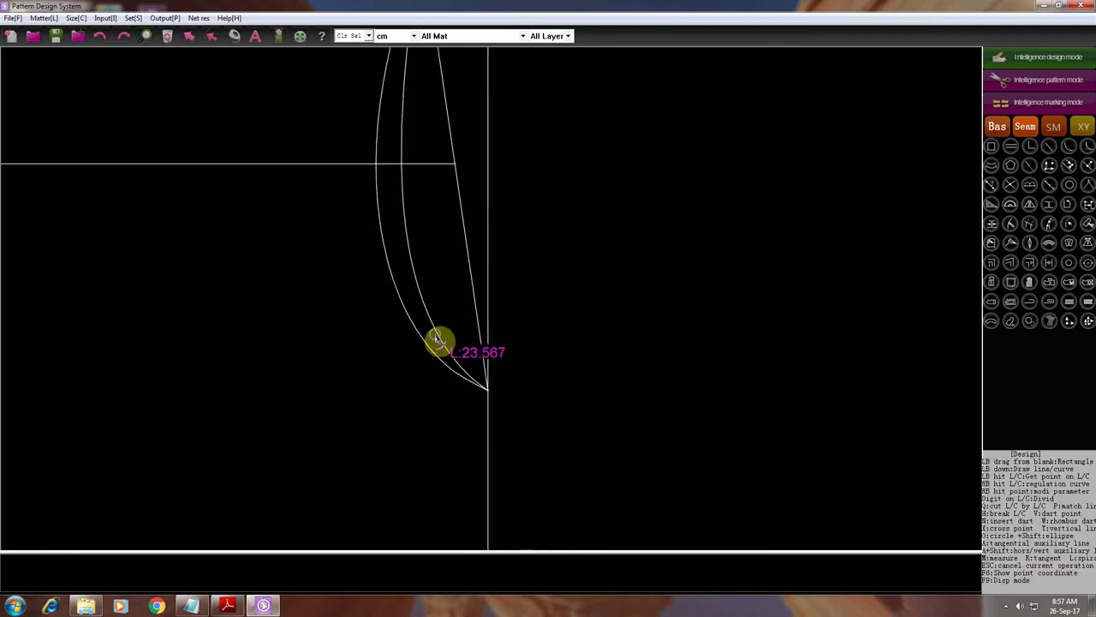
scroll(437, 340, "up", 2)
scroll(472, 387, "up", 1)
left_click(406, 284)
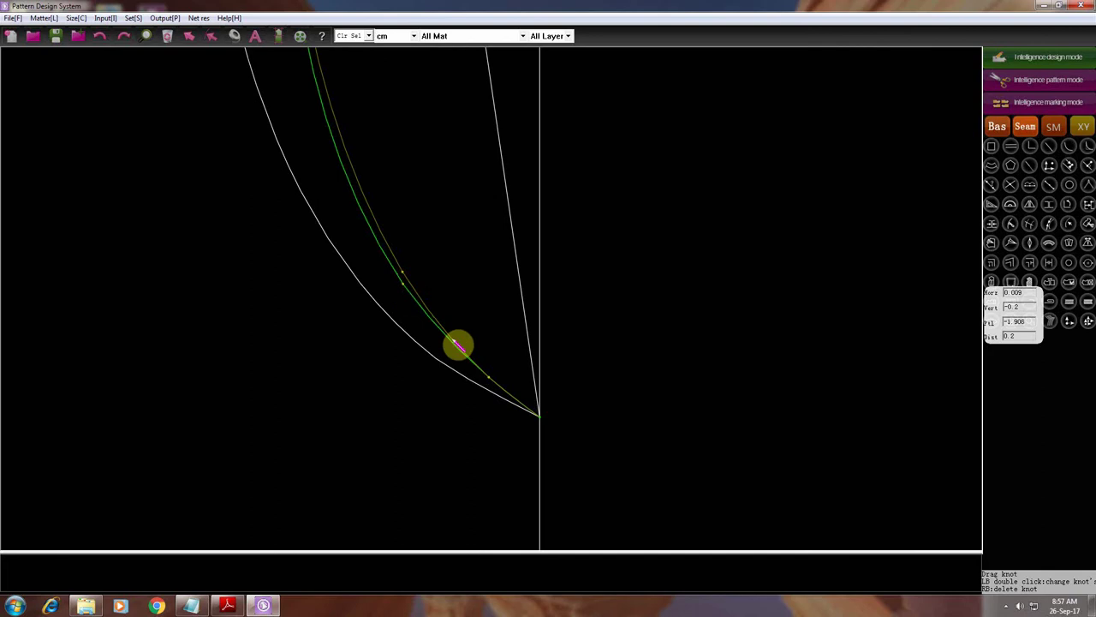
left_click_drag(459, 344, 487, 385)
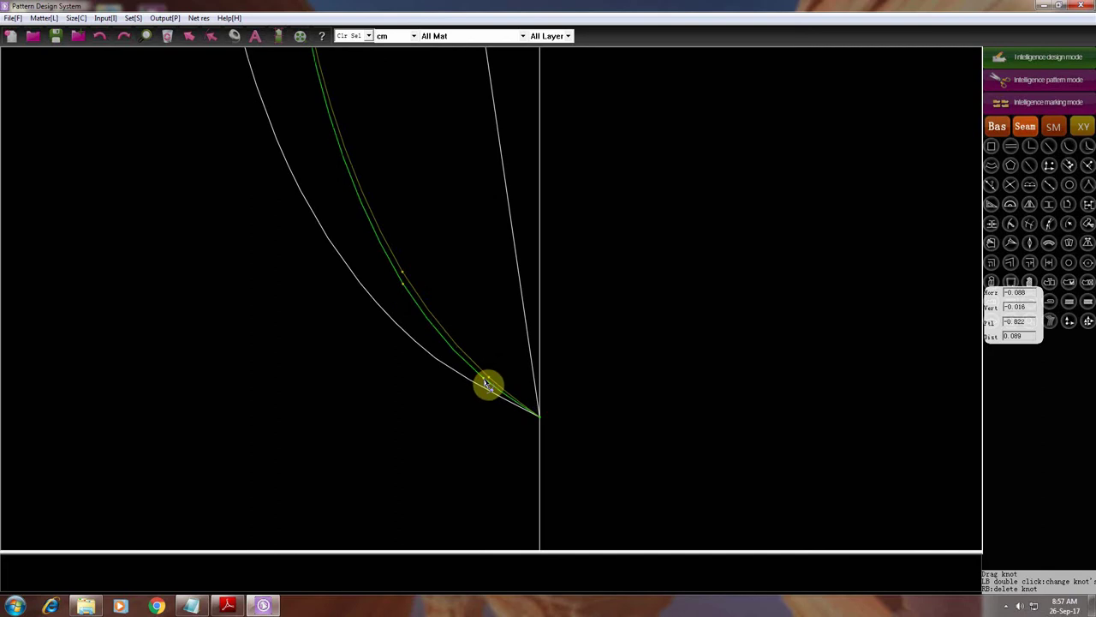
scroll(489, 385, "down", 3)
right_click(579, 333)
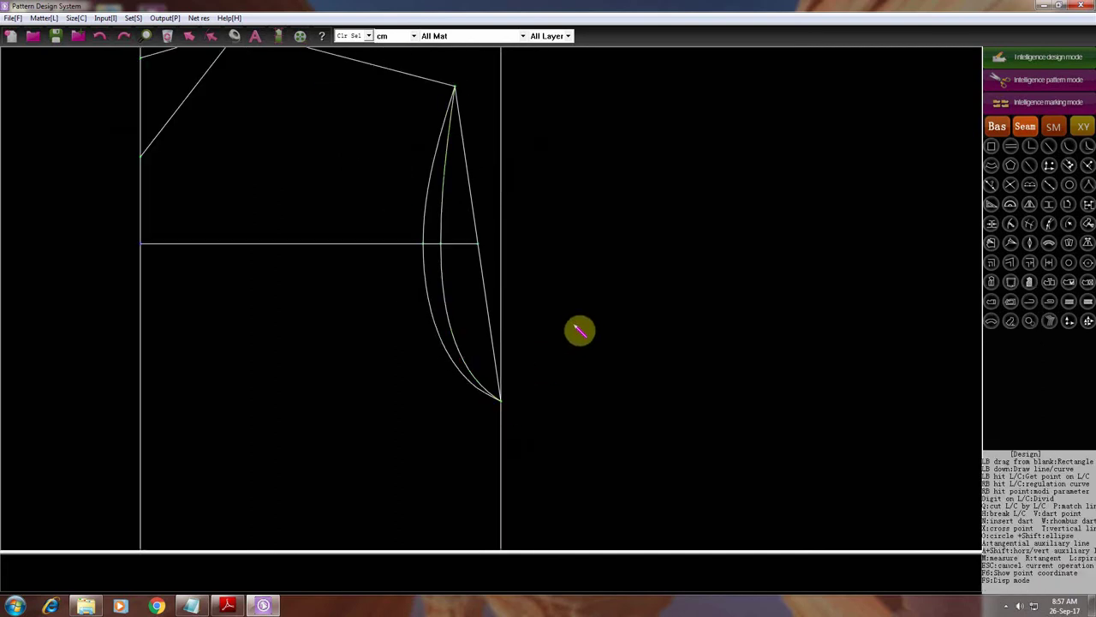
- Add a knot near the curve's lower end and pull it so the curve blends into the corner
scroll(468, 379, "up", 1)
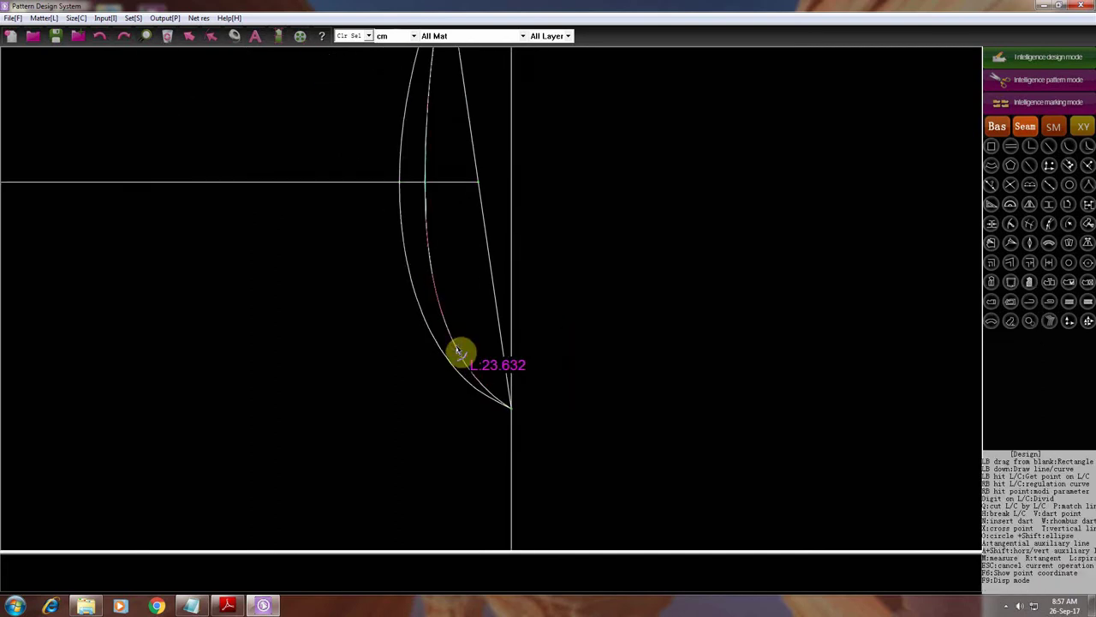
left_click(458, 351)
scroll(485, 386, "up", 1)
scroll(485, 387, "up", 1)
left_click_drag(442, 335, 433, 333)
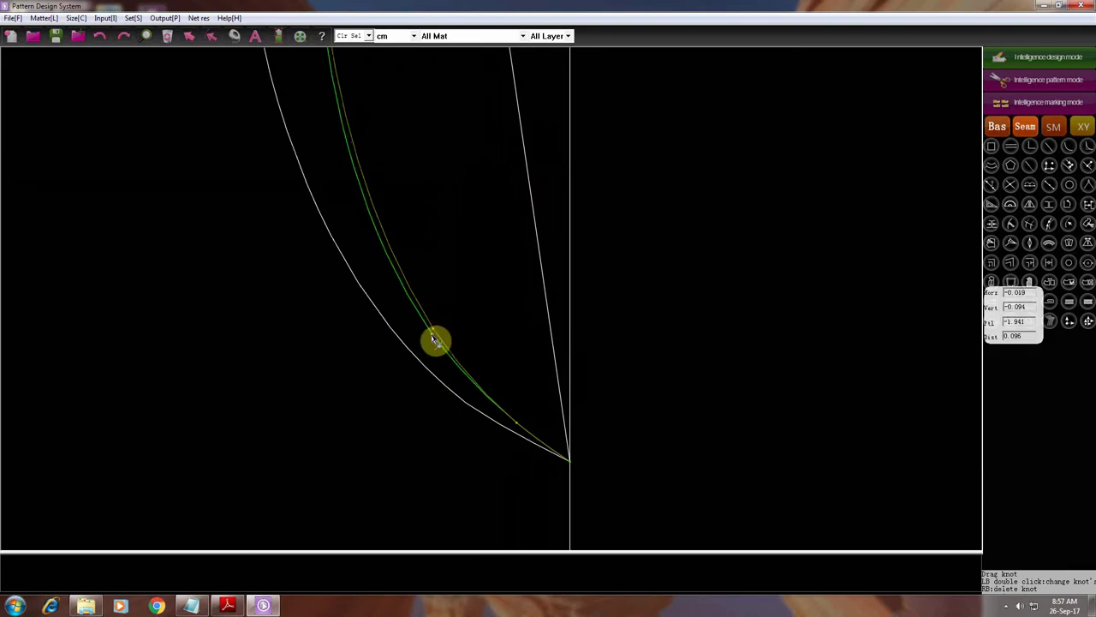
left_click(514, 430)
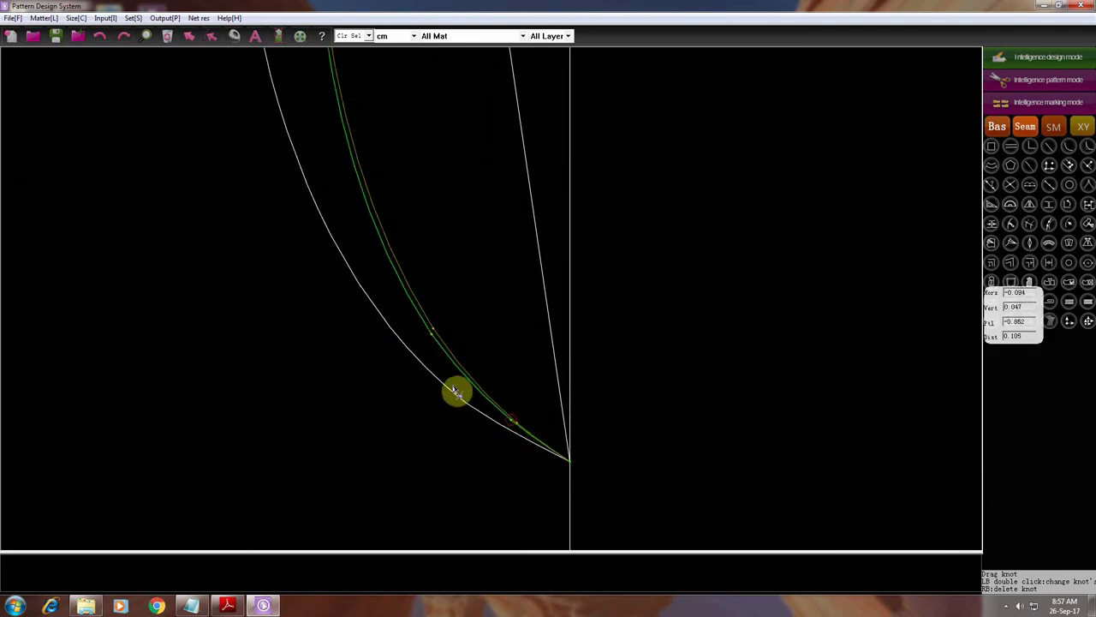
left_click_drag(436, 330, 432, 337)
scroll(514, 449, "down", 2)
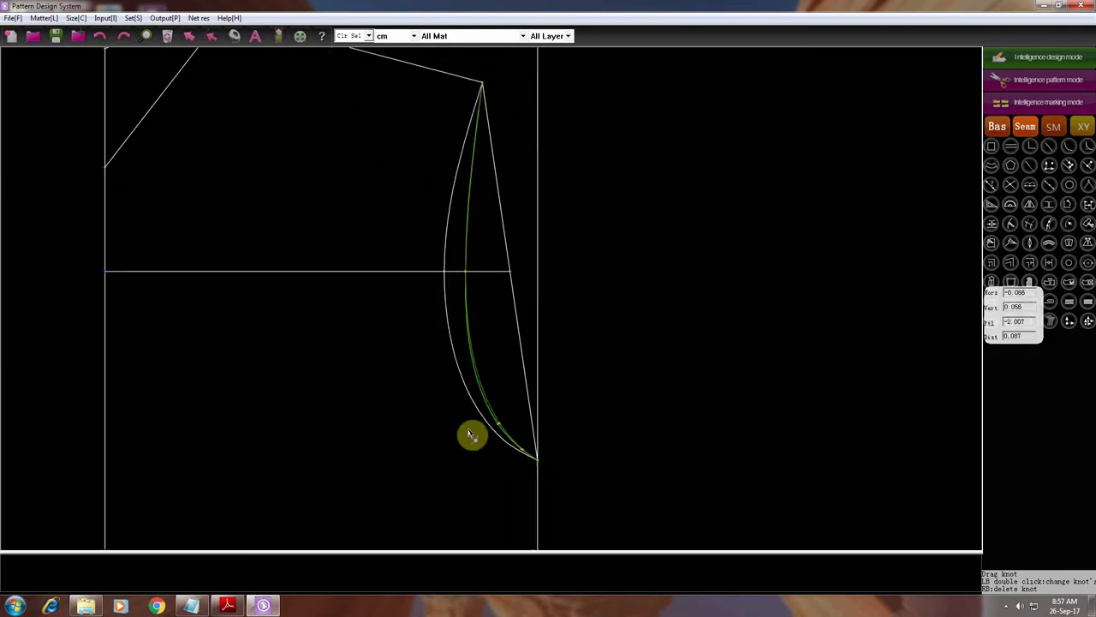
right_click(423, 395)
scroll(453, 362, "down", 1)
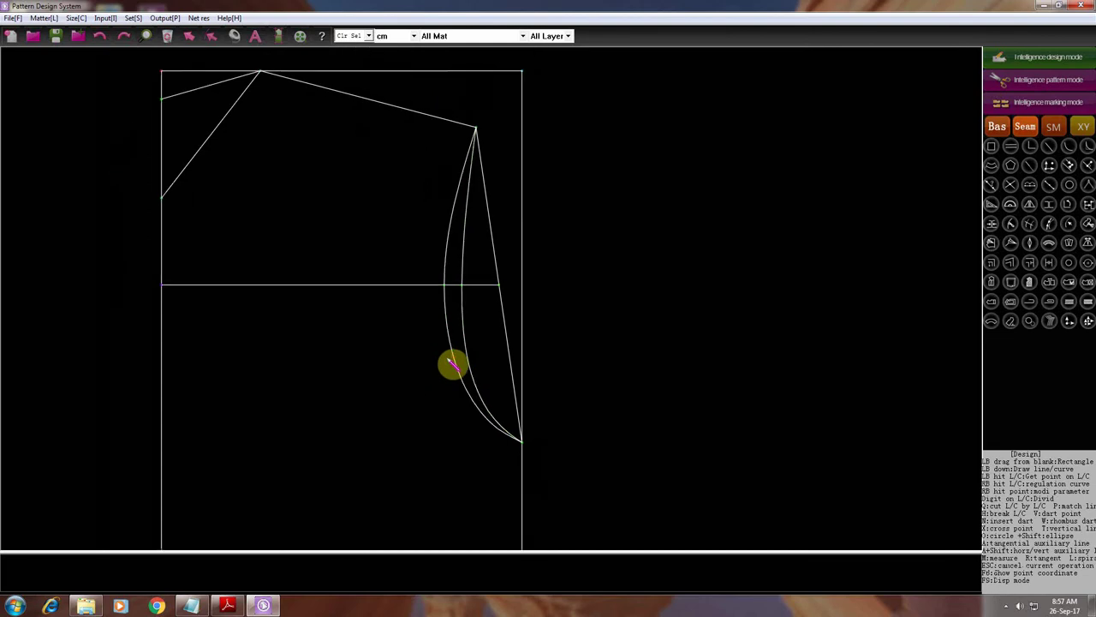
scroll(392, 285, "down", 2)
- Bend the straight neckline into a smooth curved arc and fine-tune its knot
scroll(203, 122, "up", 3)
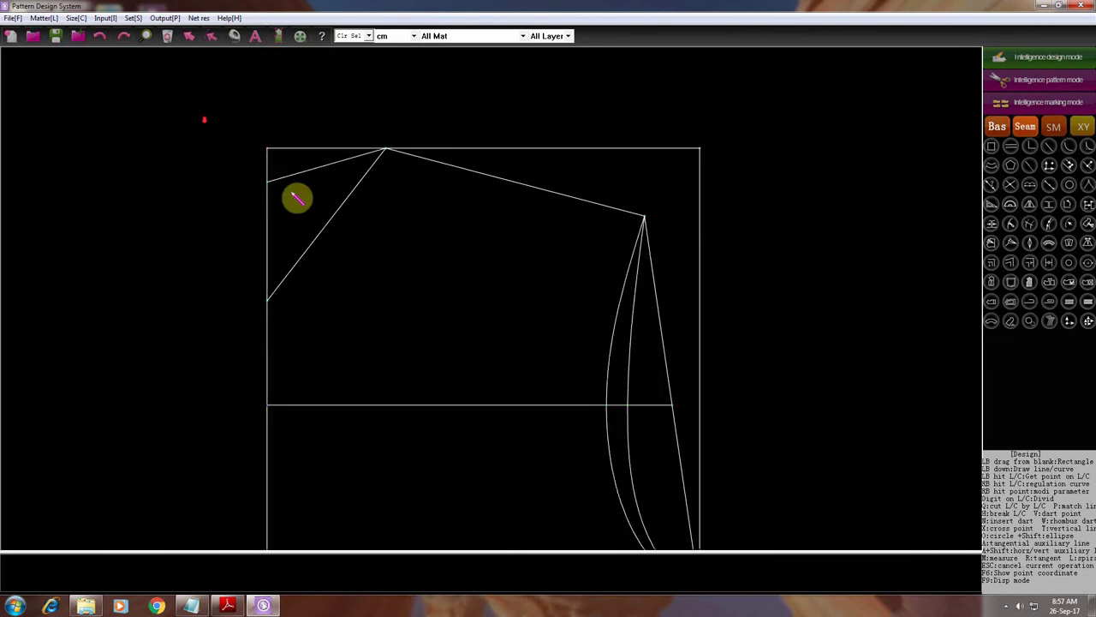
scroll(296, 197, "up", 2)
left_click(291, 172)
scroll(291, 171, "up", 2)
mouse_move(291, 191)
left_mouse_down()
mouse_move(424, 185)
mouse_move(503, 161)
left_mouse_up()
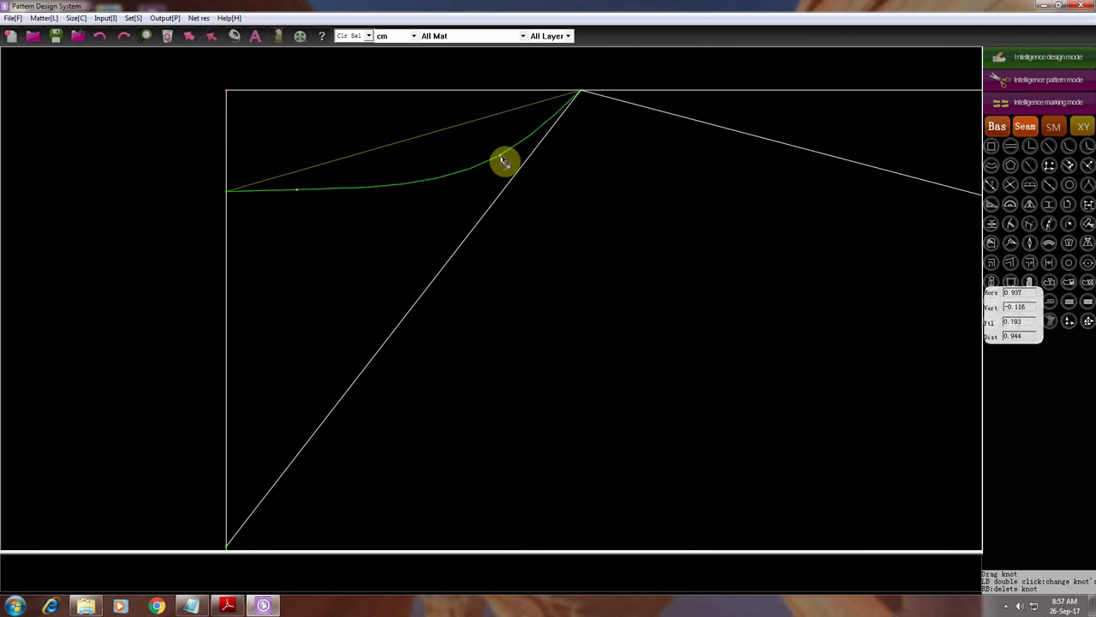
scroll(291, 203, "up", 2)
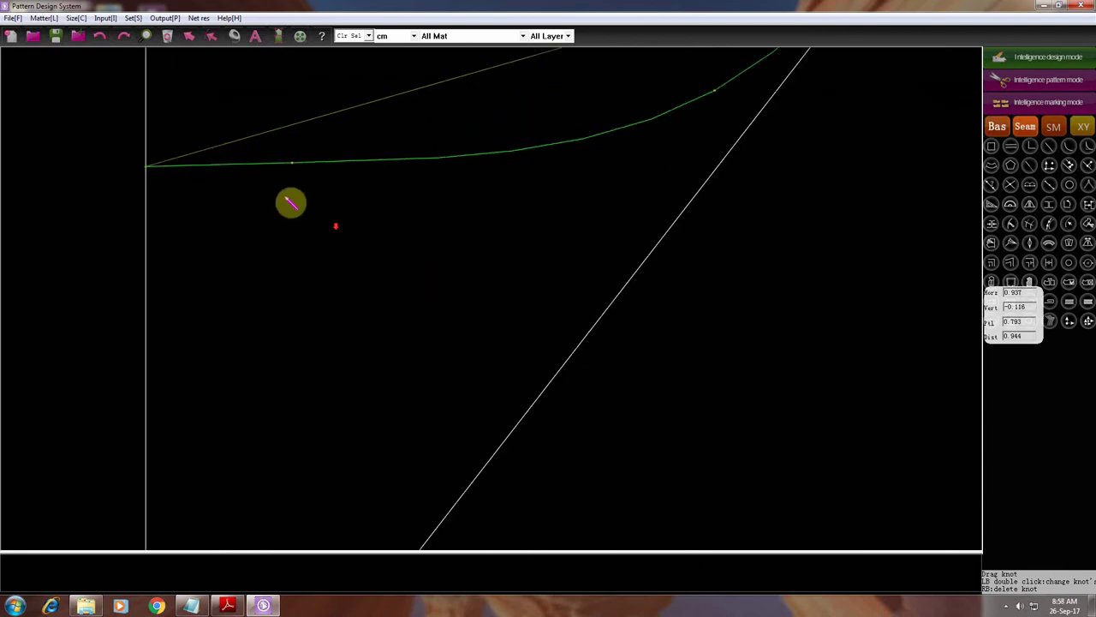
left_click_drag(293, 166, 296, 171)
scroll(286, 234, "down", 2)
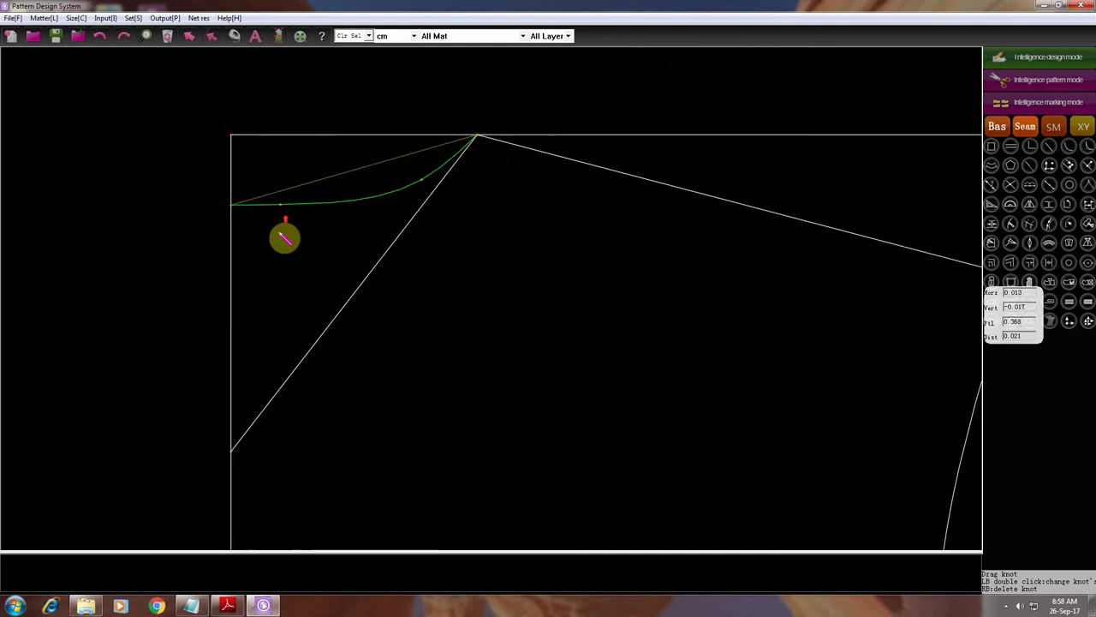
scroll(286, 234, "down", 1)
key("Escape")
scroll(324, 195, "down", 2)
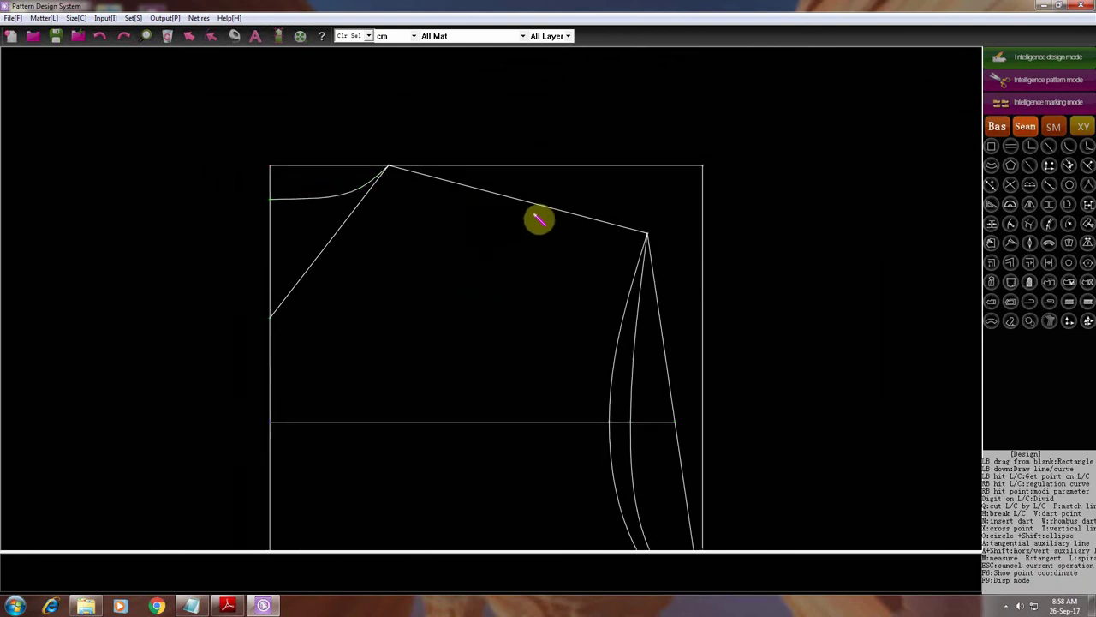
- Create a parallel copy of the shoulder line above it, then return to the notes
scroll(538, 220, "up", 1)
left_click_drag(546, 204, 562, 163)
left_click(563, 162)
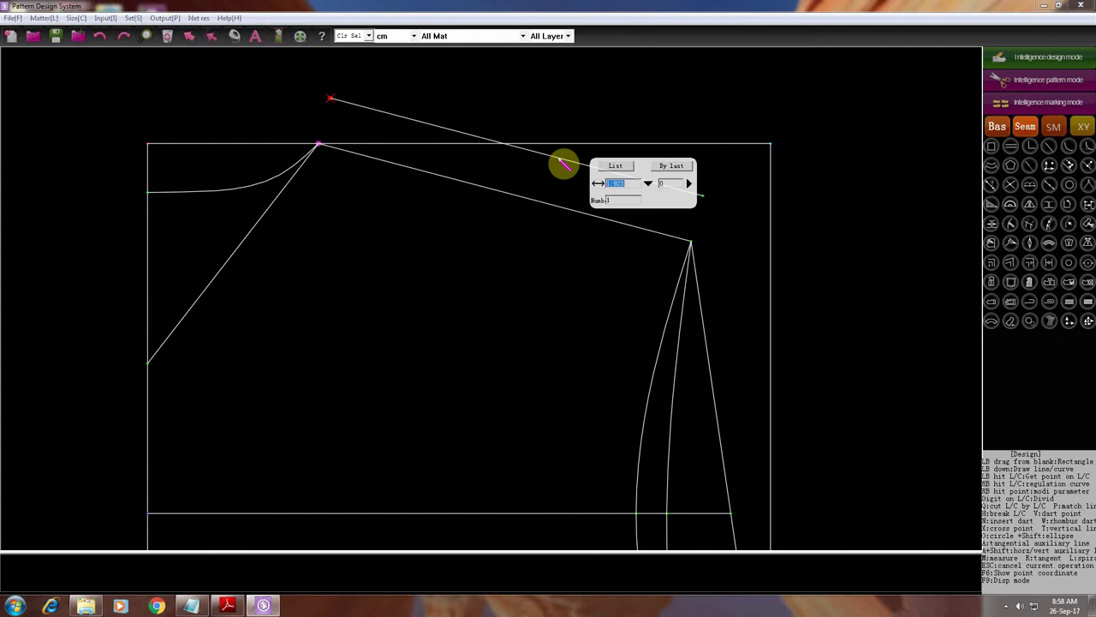
left_click(508, 272)
scroll(472, 255, "down", 1)
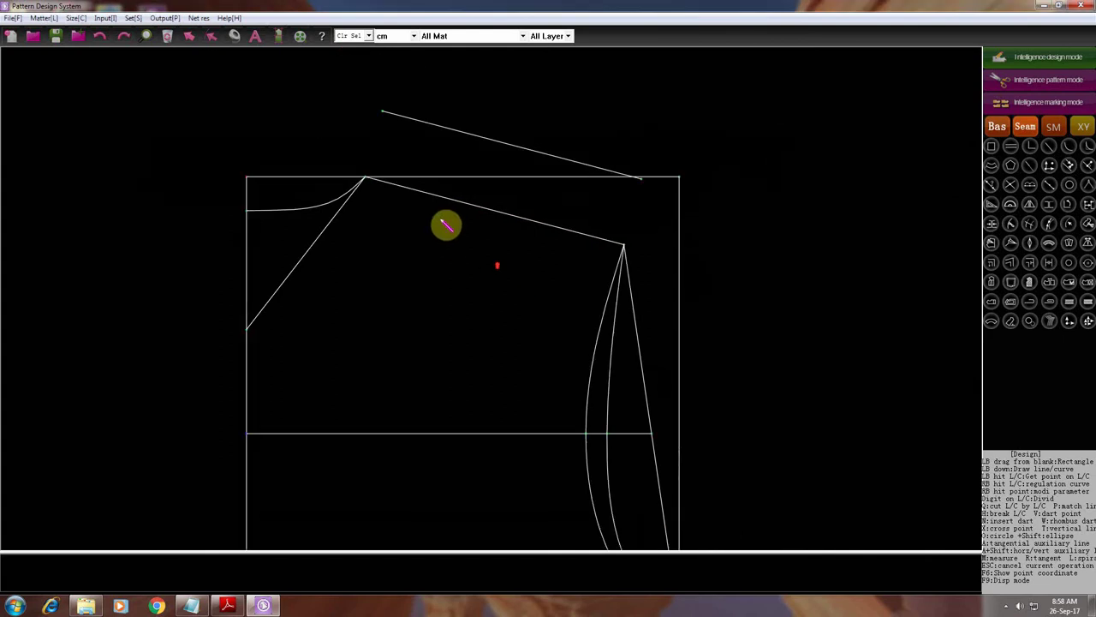
left_click(190, 605)
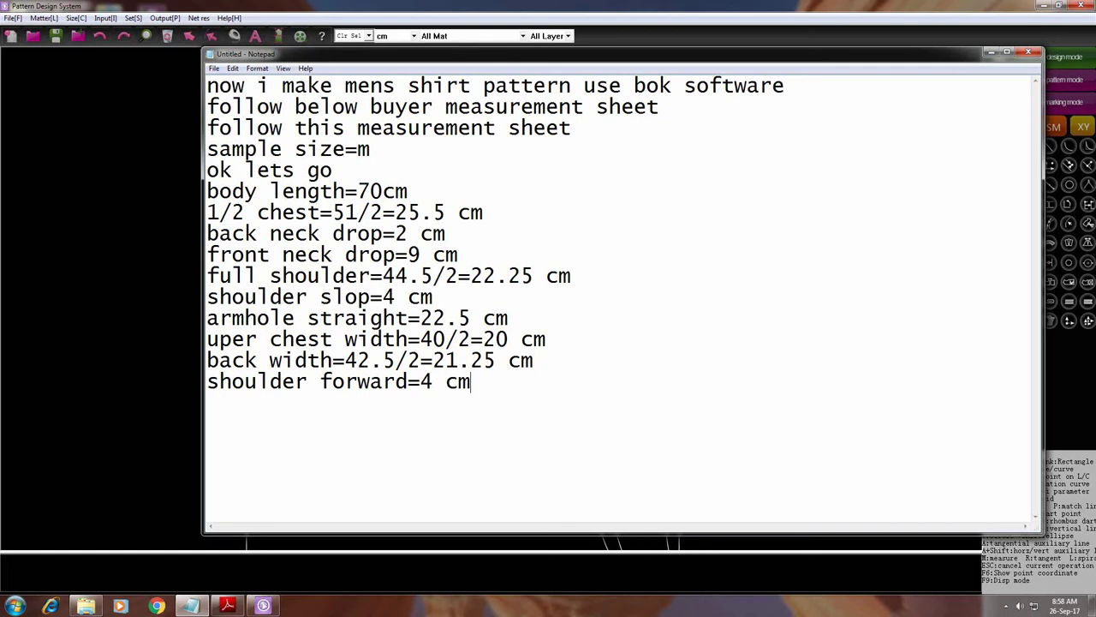
- Back in the shirt draft, draw a curve from the neck point up to the raised parallel line
left_click(191, 605)
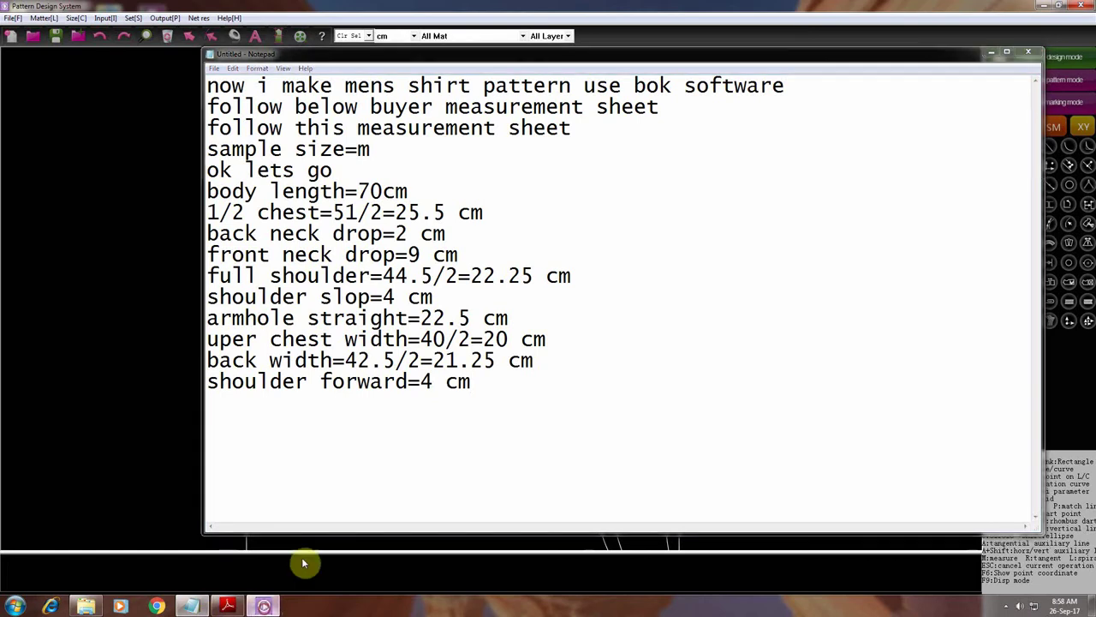
scroll(394, 126, "up", 2)
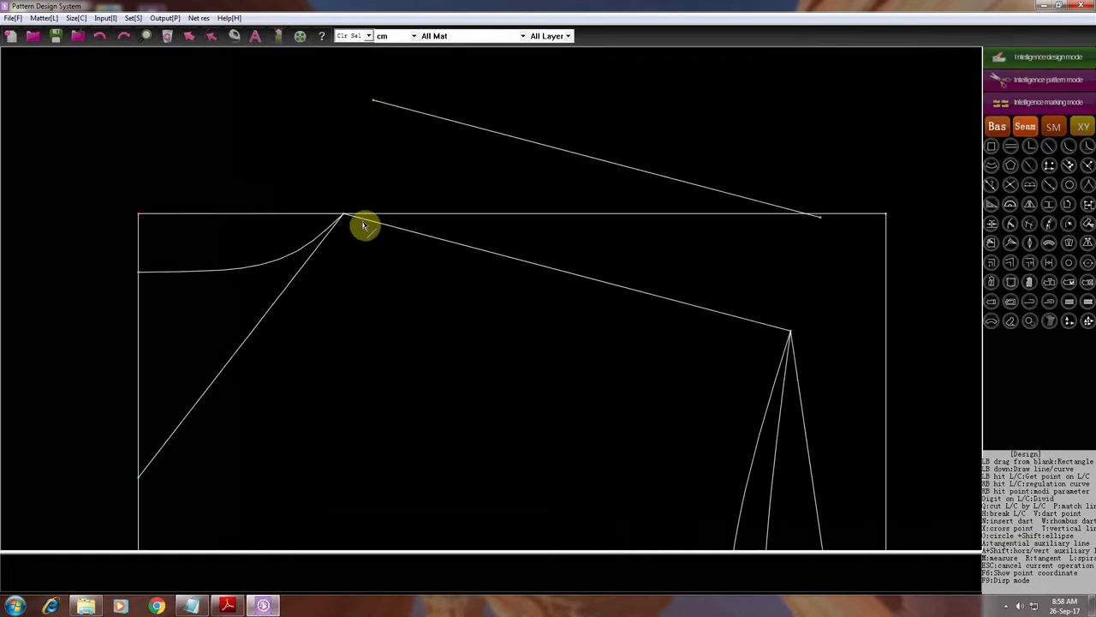
left_click(346, 218)
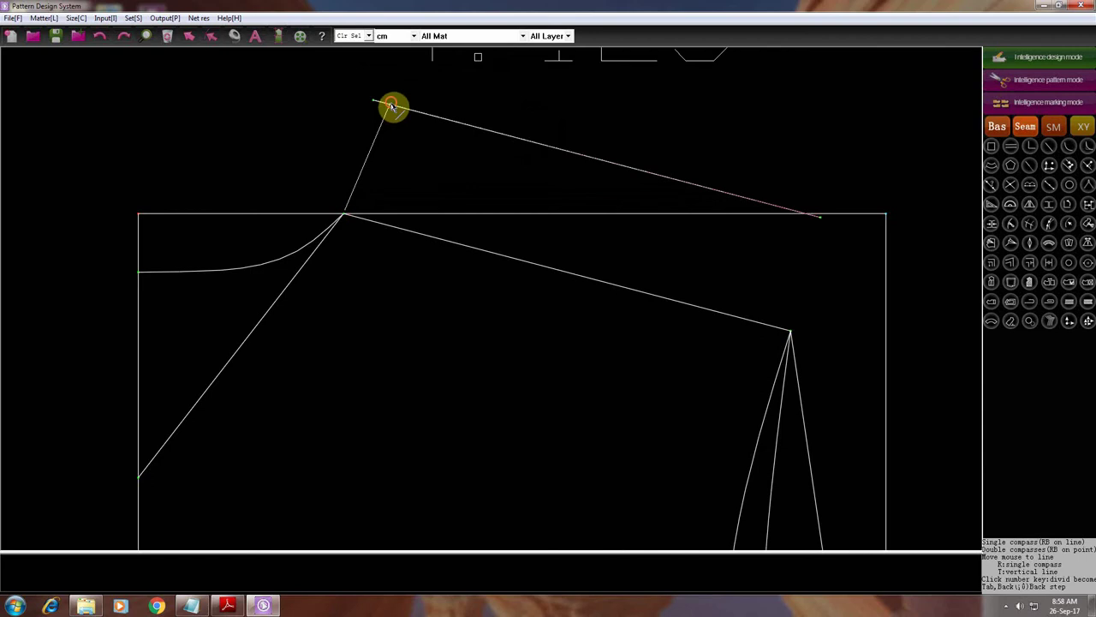
left_click(390, 104)
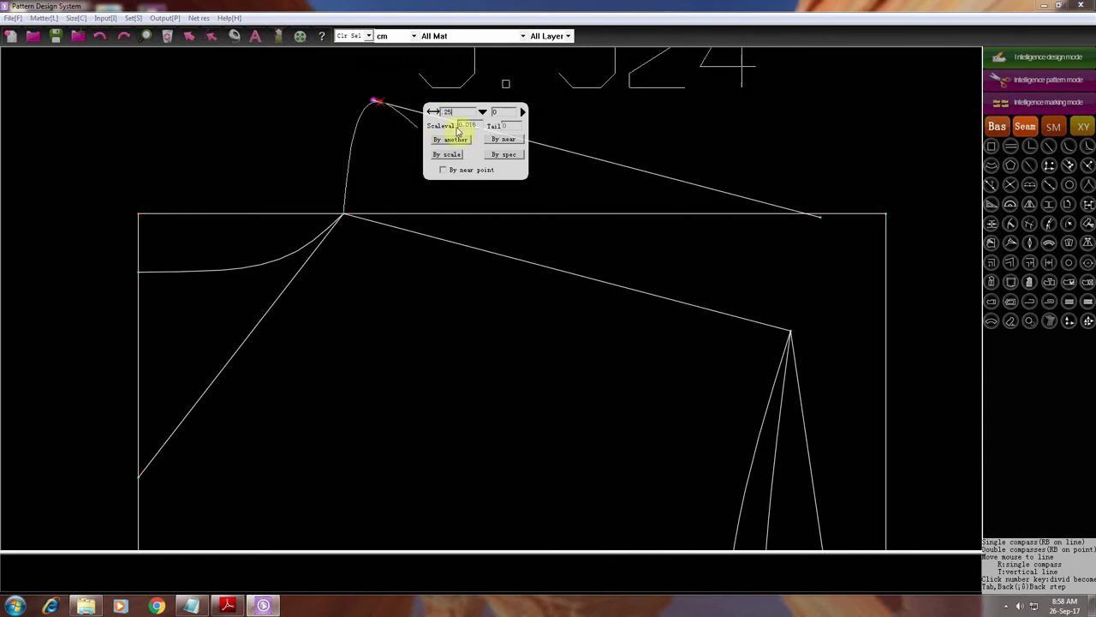
- Finish the neck curve and draw a line from the shoulder end up to the raised parallel line
right_click(599, 189)
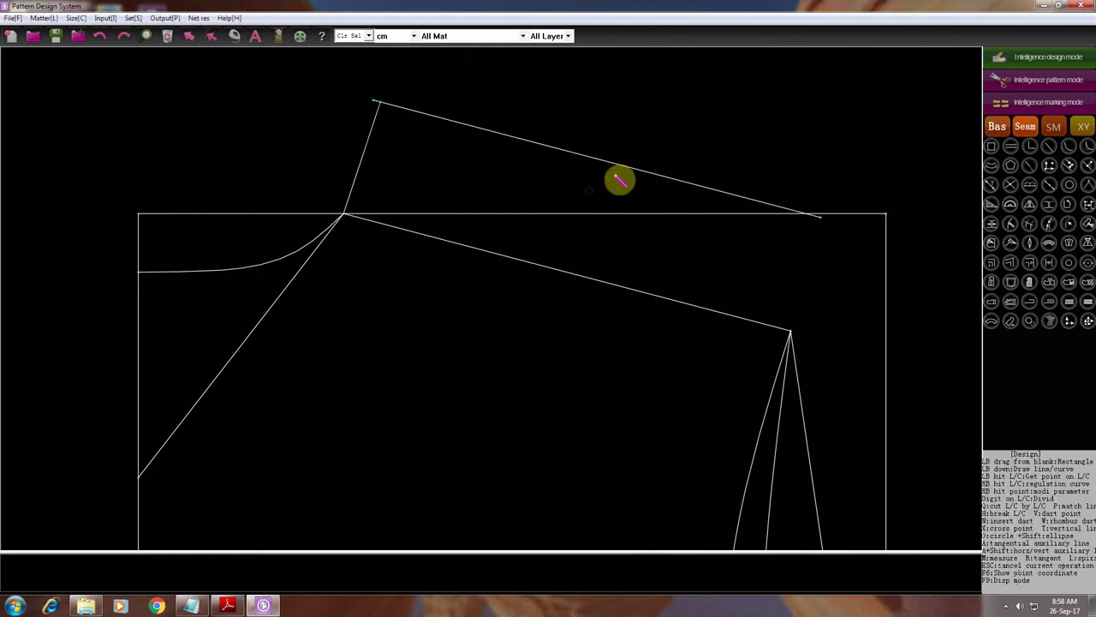
left_click(793, 334)
scroll(831, 237, "up", 2)
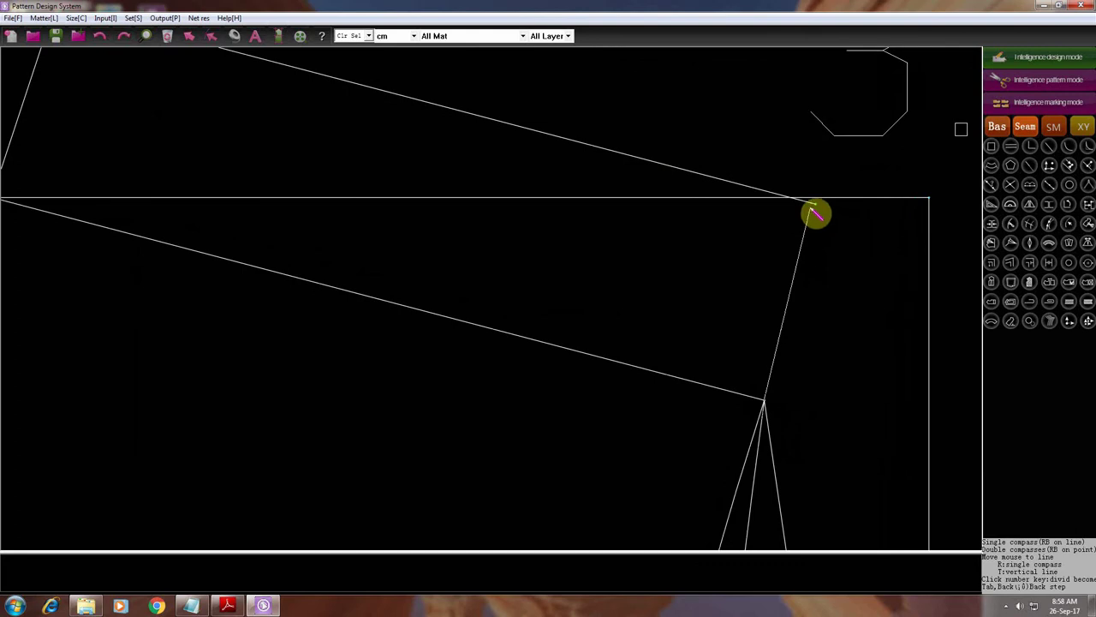
left_click(810, 205)
key("BackSpace")
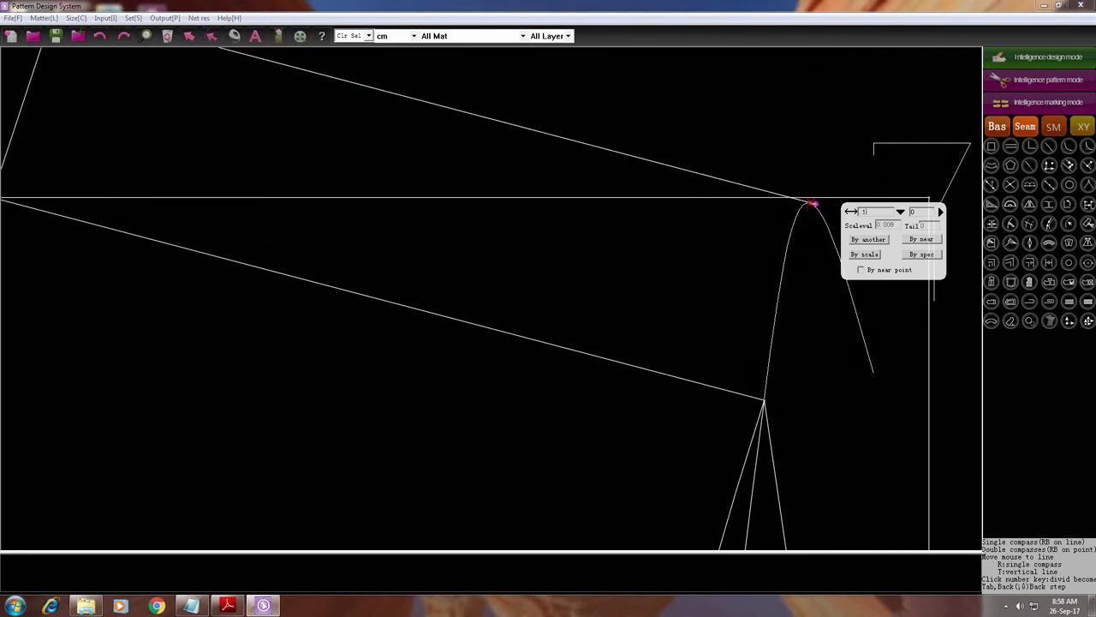
key("Return")
scroll(685, 191, "down", 2)
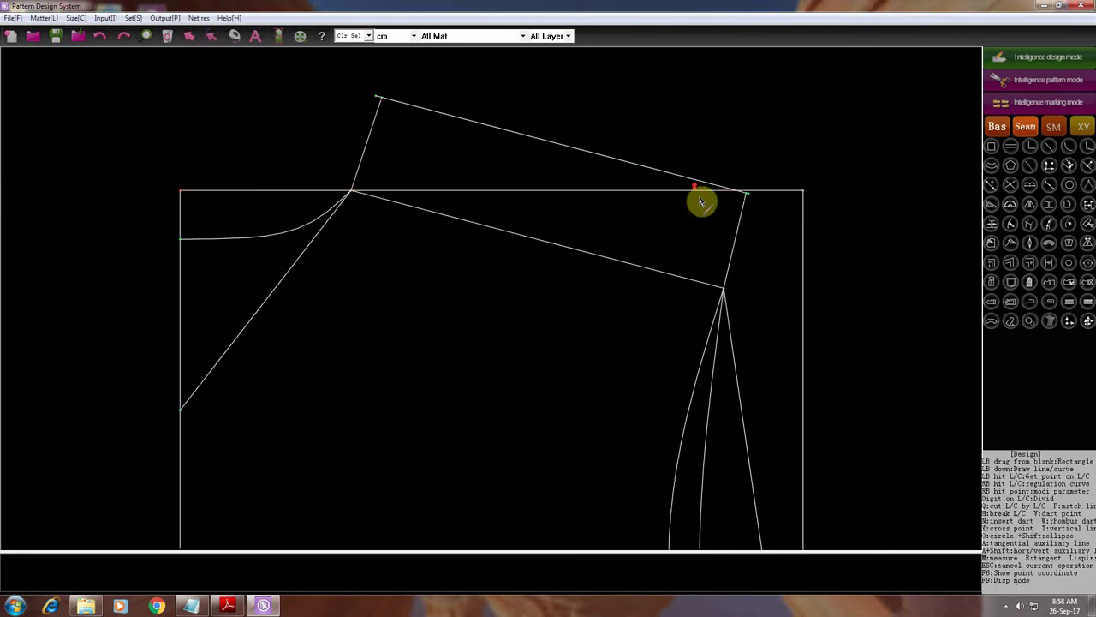
- Reshape the neck-side curve so it bends gently up to the raised line
left_click(360, 180)
scroll(359, 184, "up", 2)
left_click_drag(362, 188, 363, 196)
- Pull the neckline curve up toward the raised line and finish reshaping it
scroll(439, 263, "down", 2)
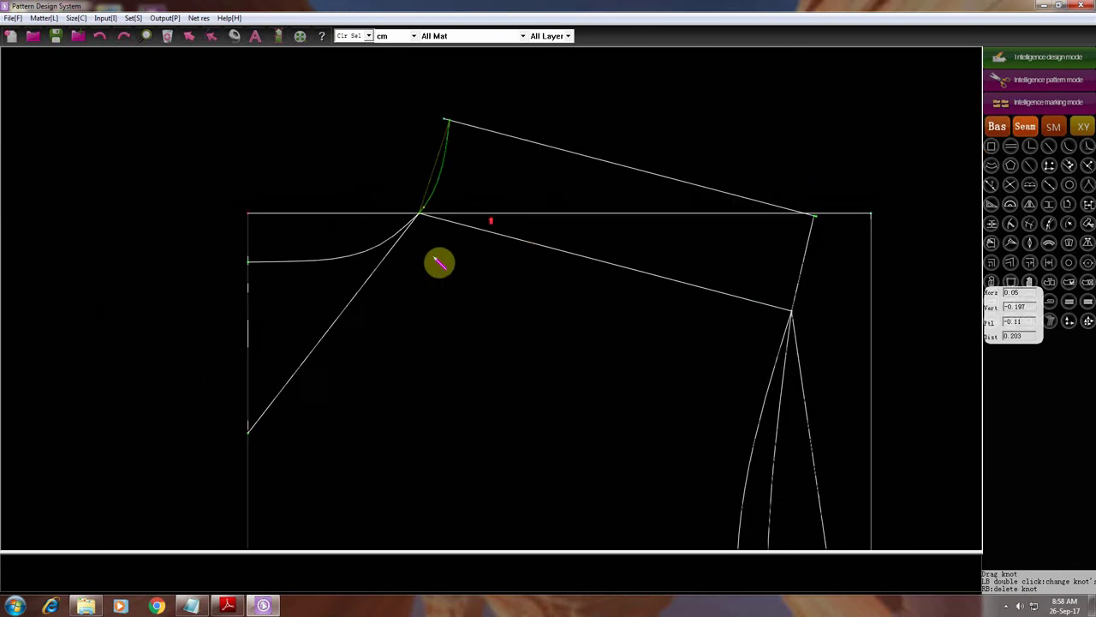
right_click(351, 272)
left_click(385, 250)
scroll(397, 249, "up", 2)
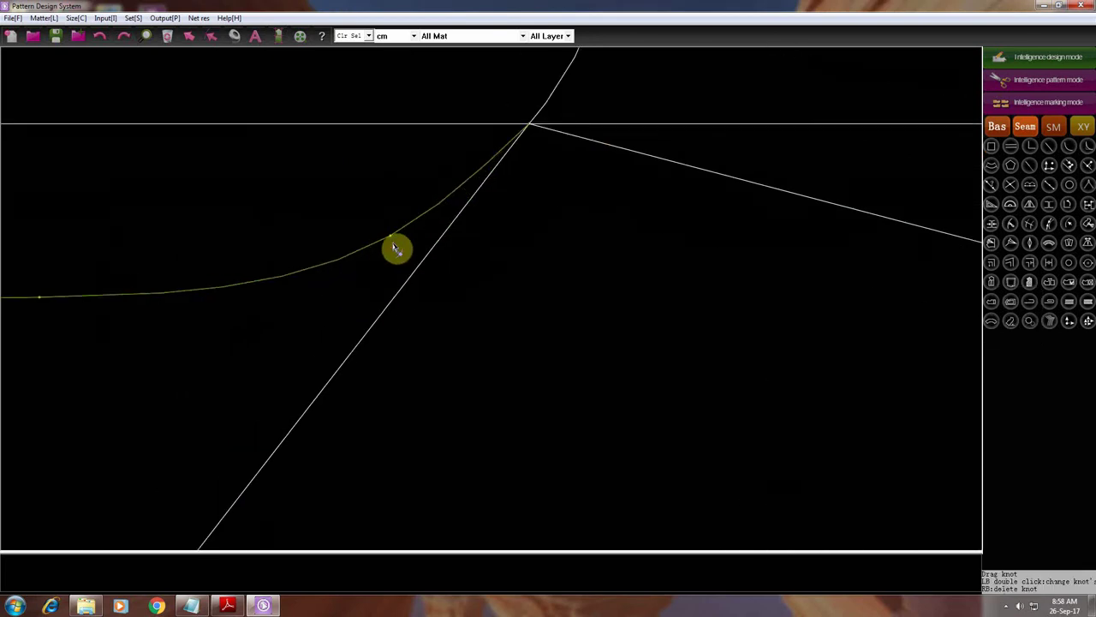
mouse_move(396, 248)
left_mouse_down()
mouse_move(445, 219)
mouse_move(403, 183)
left_mouse_up()
scroll(403, 184, "down", 1)
right_click(348, 191)
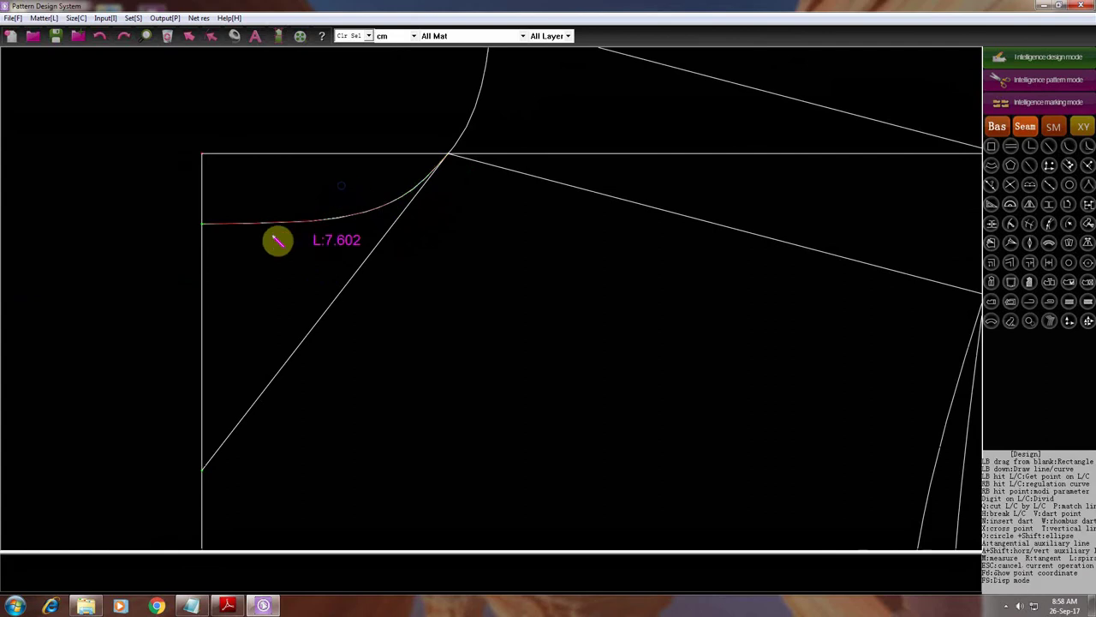
- Bend the diagonal neck line into a curve and smooth the left neckline into the neck point
right_click(210, 231)
right_click(262, 197)
scroll(398, 196, "up", 1)
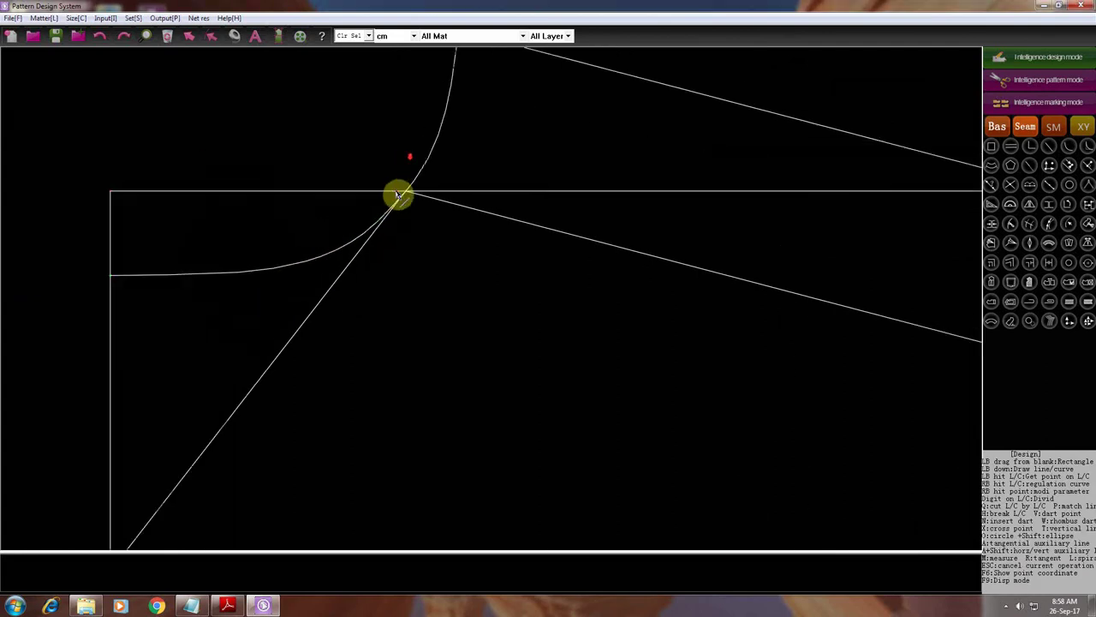
scroll(398, 196, "up", 1)
left_click_drag(351, 273, 415, 292)
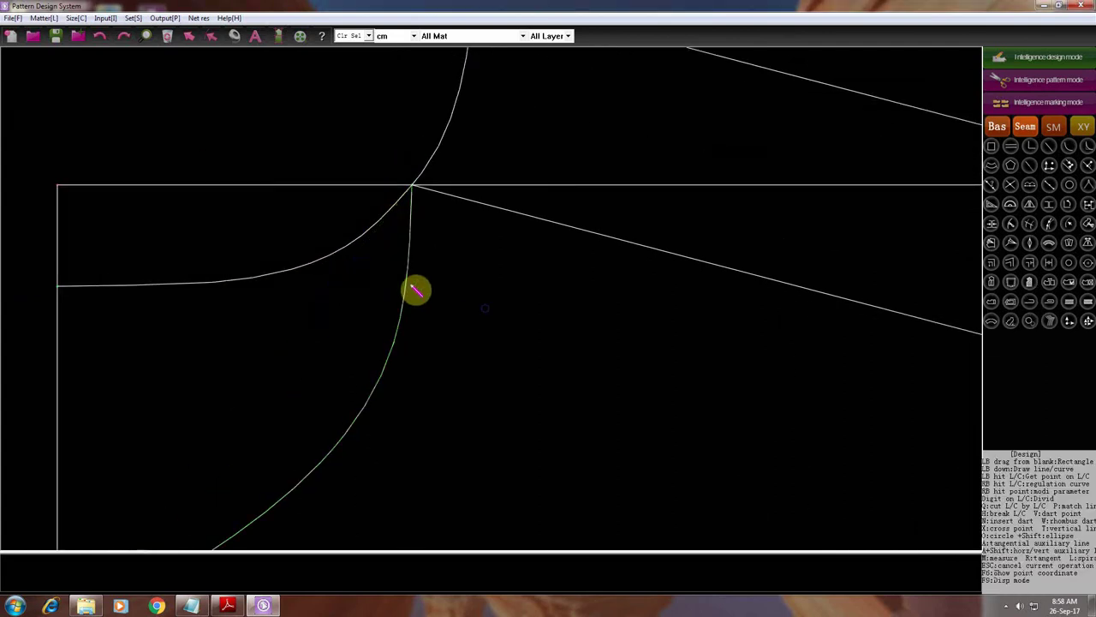
right_click(385, 243)
scroll(369, 242, "up", 1)
left_click_drag(352, 242, 378, 221)
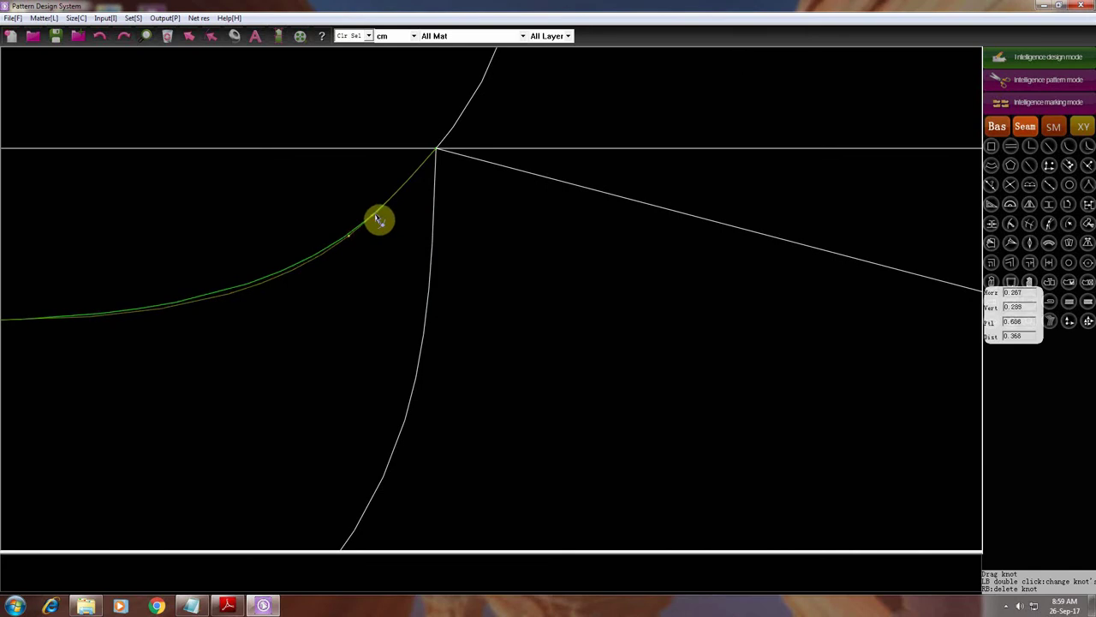
scroll(436, 240, "down", 1)
right_click(482, 237)
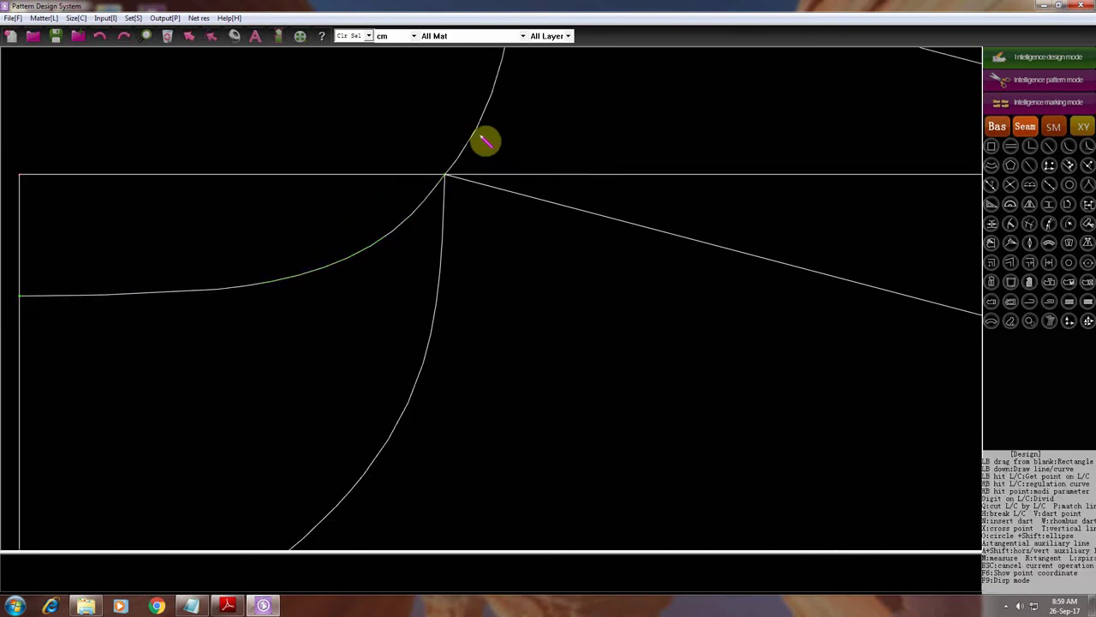
- Adjust the upper curve where it meets the neck point
scroll(497, 132, "up", 1)
right_click(436, 179)
left_click_drag(436, 179, 437, 180)
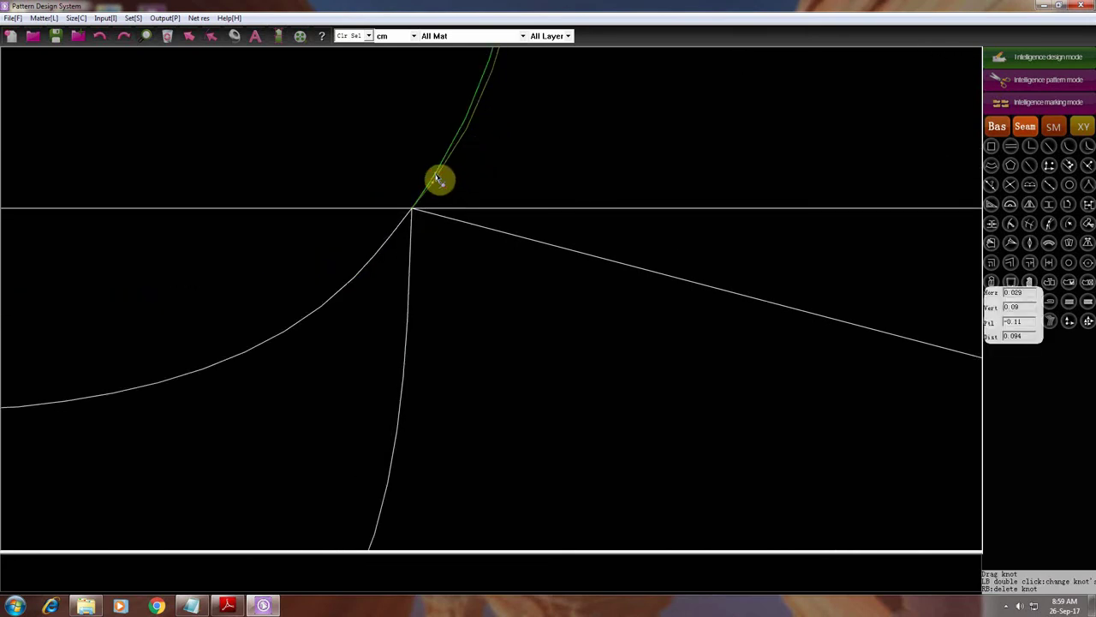
scroll(436, 179, "down", 1)
right_click(399, 238)
- Nudge and fine-tune the upper curve's knots for an even flow
right_click(416, 125)
scroll(420, 130, "up", 1)
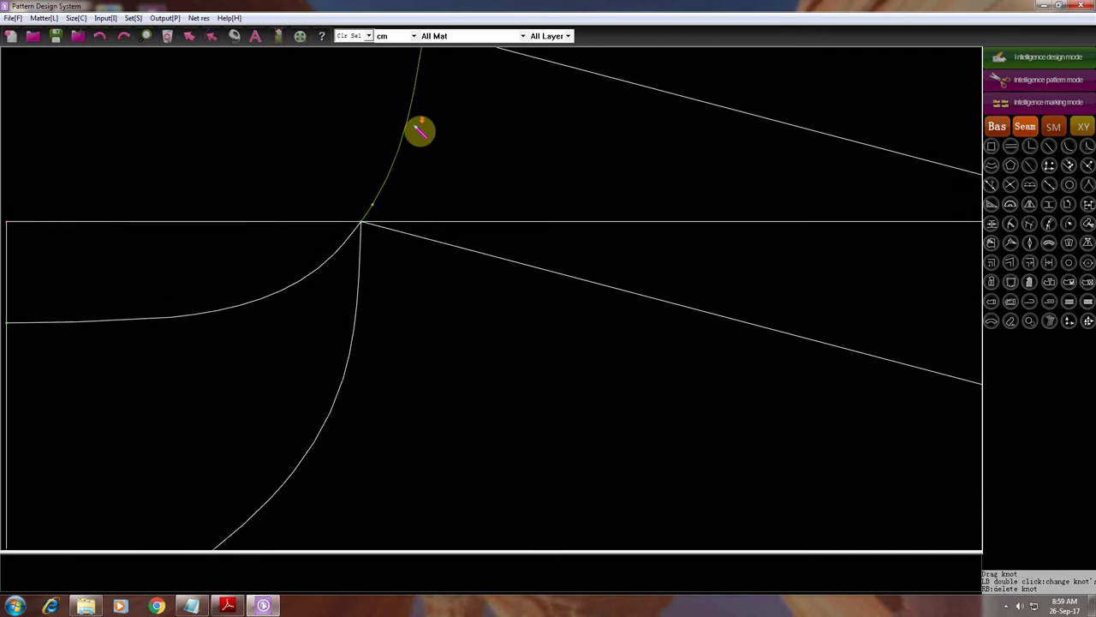
scroll(420, 130, "up", 1)
left_click_drag(403, 134, 396, 140)
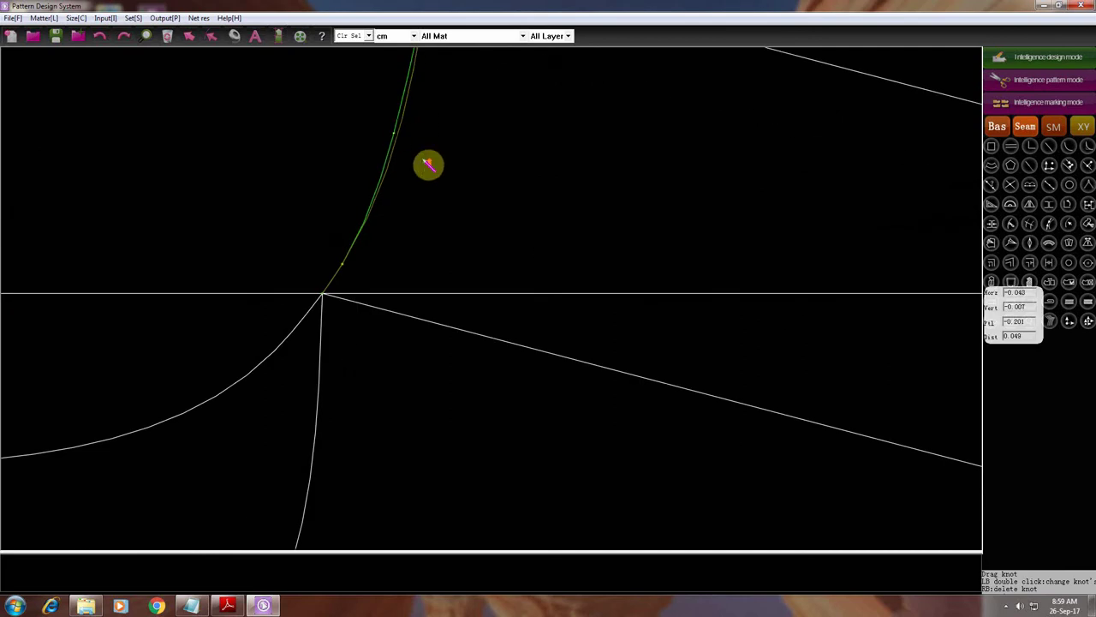
scroll(416, 189, "down", 1)
scroll(412, 197, "up", 1)
left_click_drag(406, 190, 407, 184)
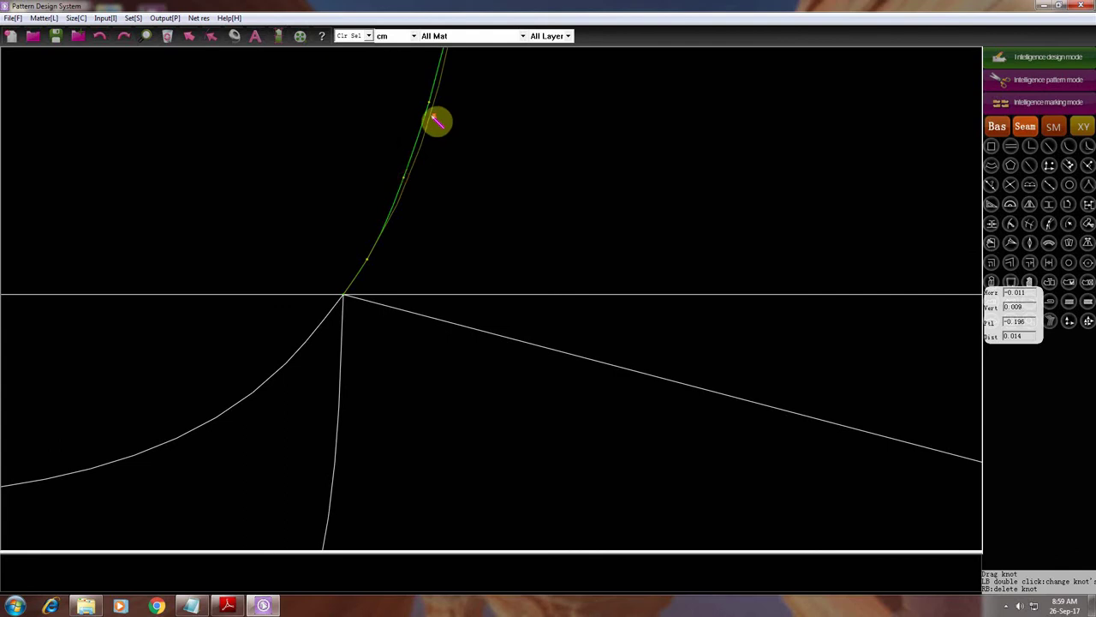
scroll(434, 112, "up", 1)
scroll(433, 137, "down", 1)
left_click(433, 186)
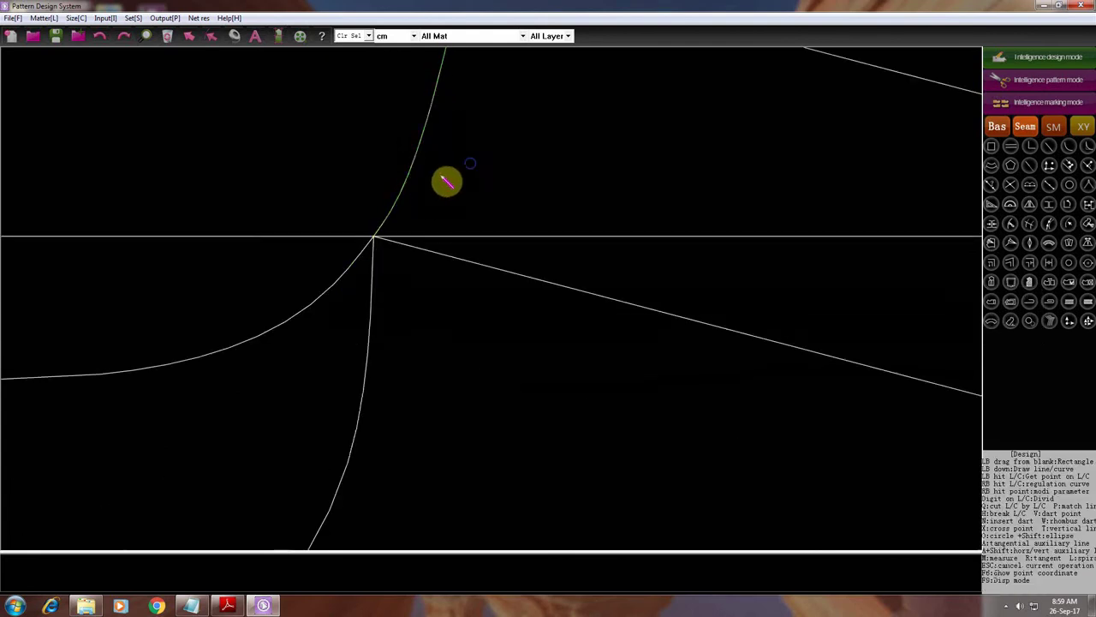
- Reshape the lower curve by moving one of its knots
scroll(394, 221, "up", 1)
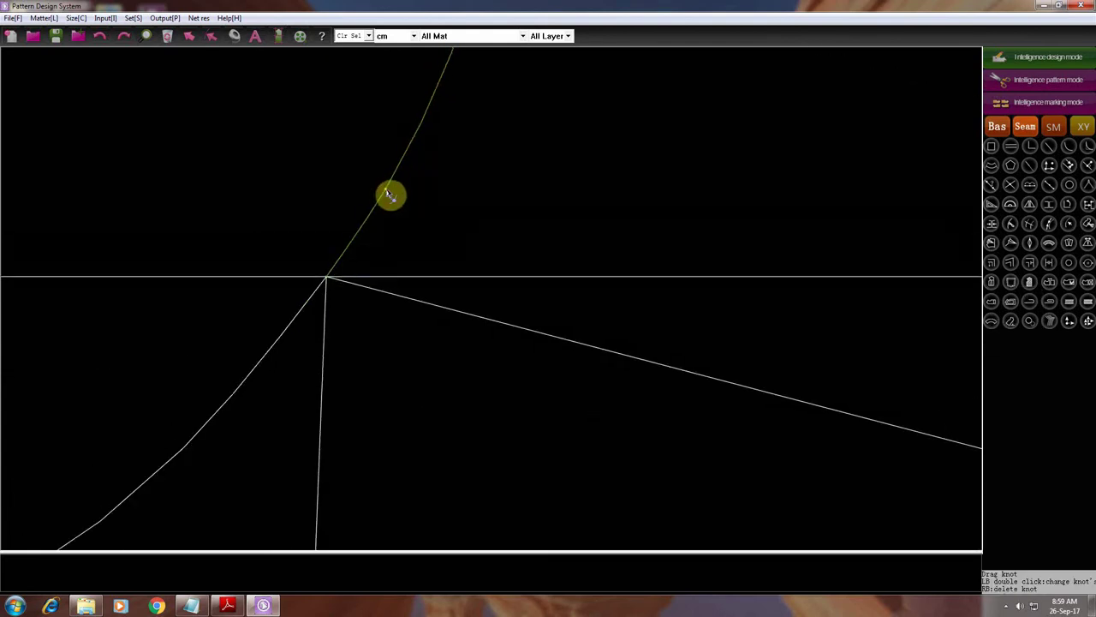
left_click(386, 188)
scroll(433, 154, "down", 1)
left_click(482, 137)
left_click(343, 279)
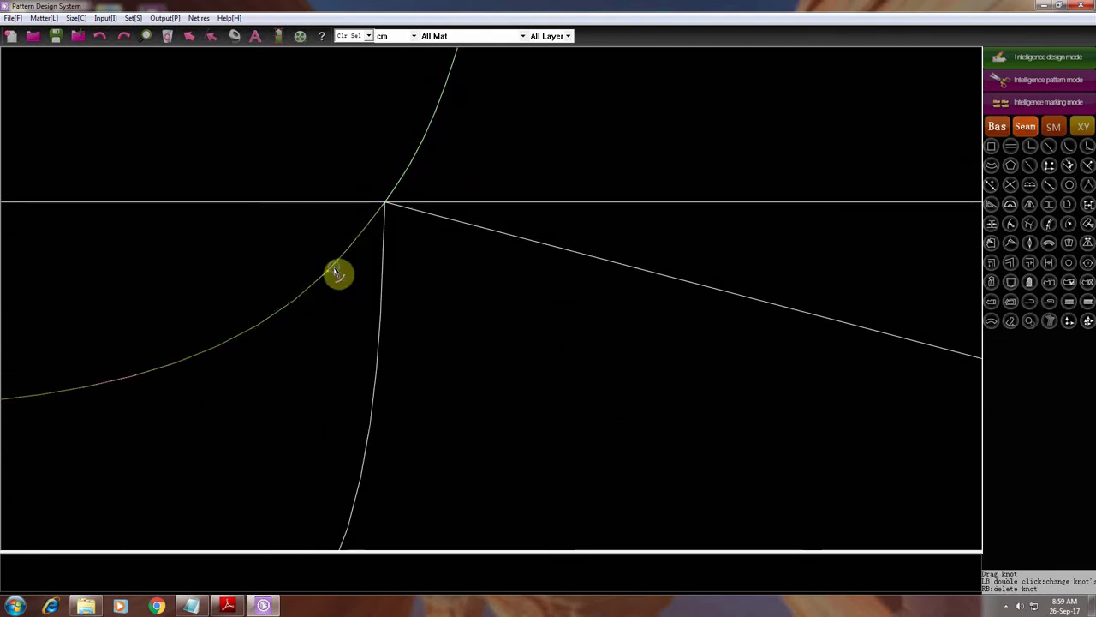
scroll(336, 293, "up", 1)
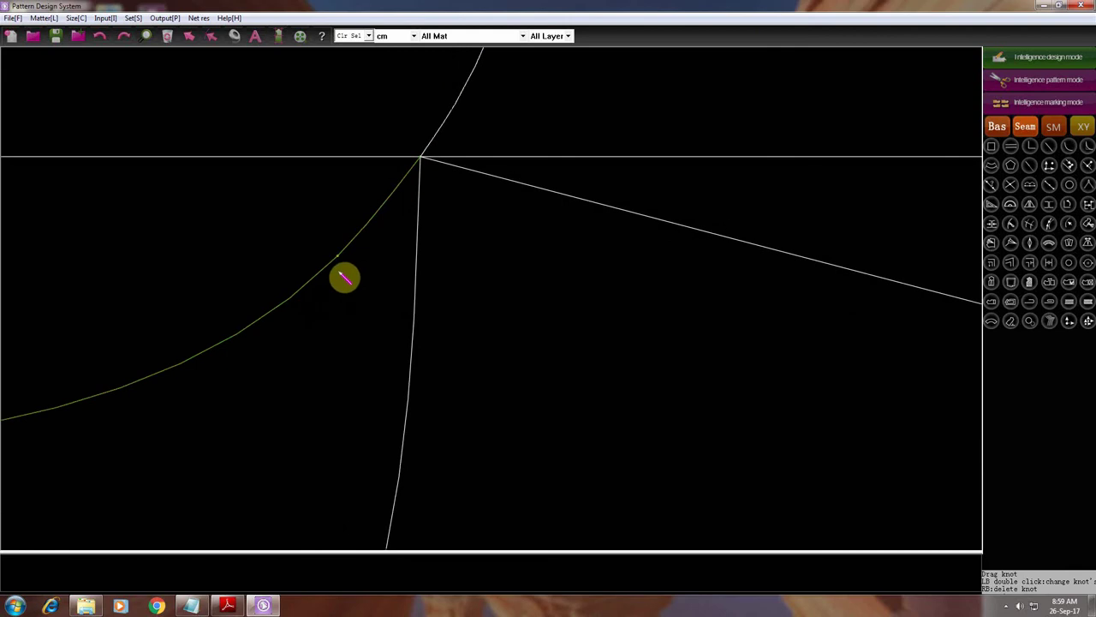
left_click(340, 262)
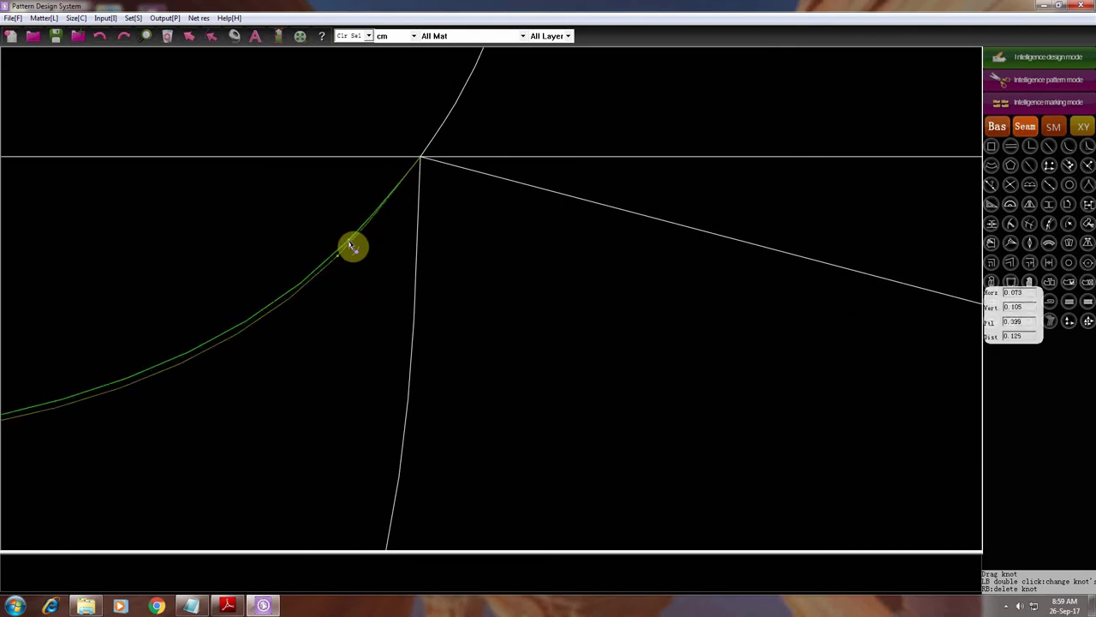
left_click(346, 224)
scroll(403, 257, "down", 2)
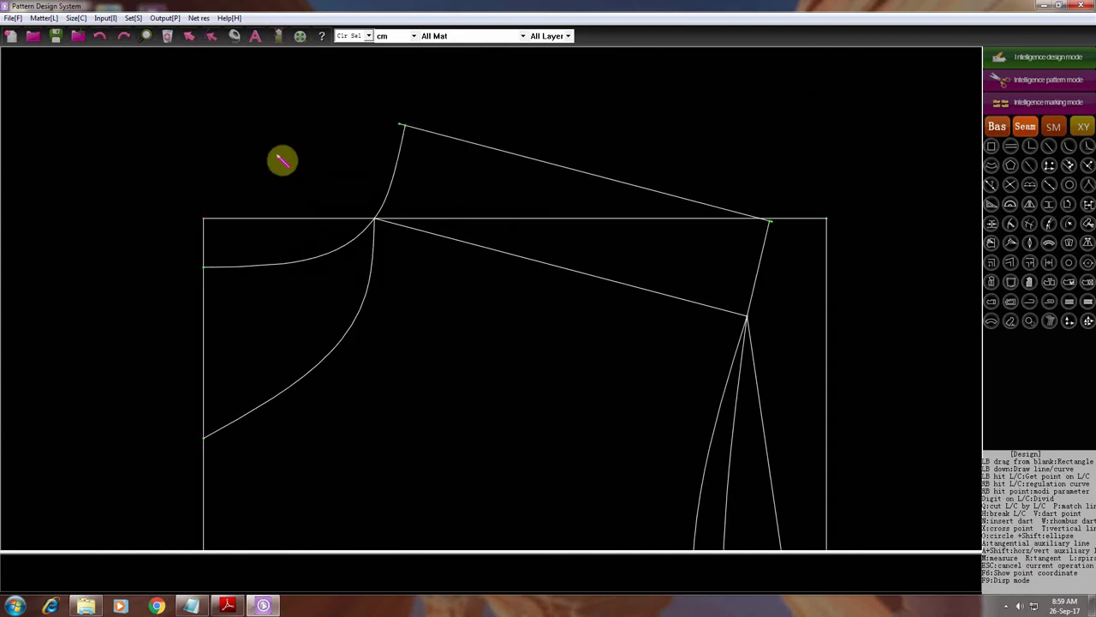
- Curve the line beside the dart slightly by moving a point on it
scroll(797, 313, "up", 2)
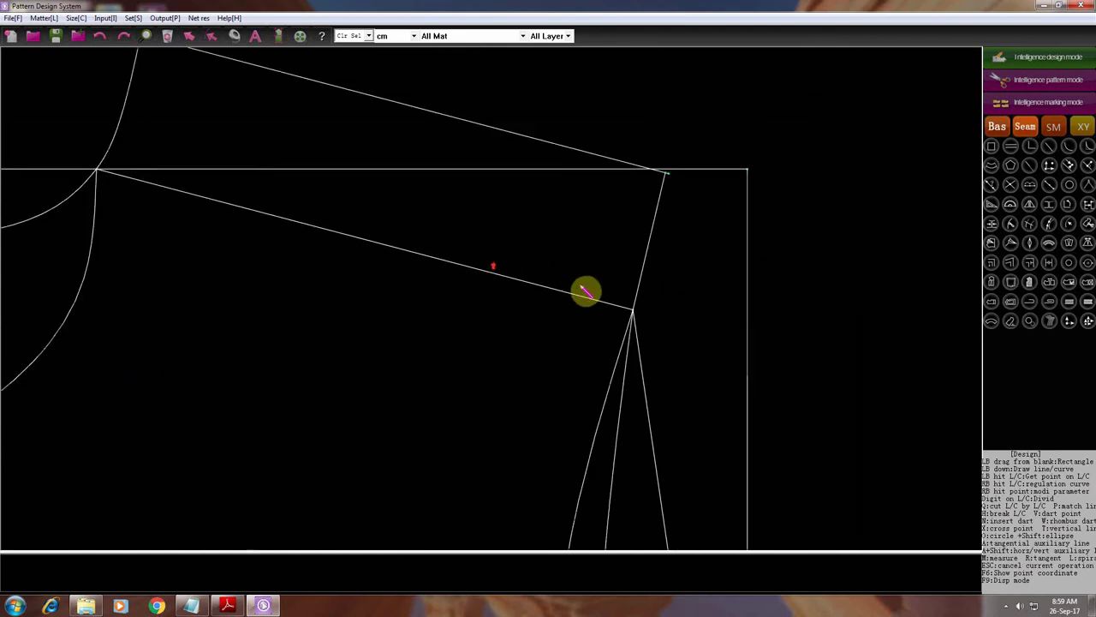
scroll(585, 291, "up", 2)
left_click(653, 270)
left_click(652, 270)
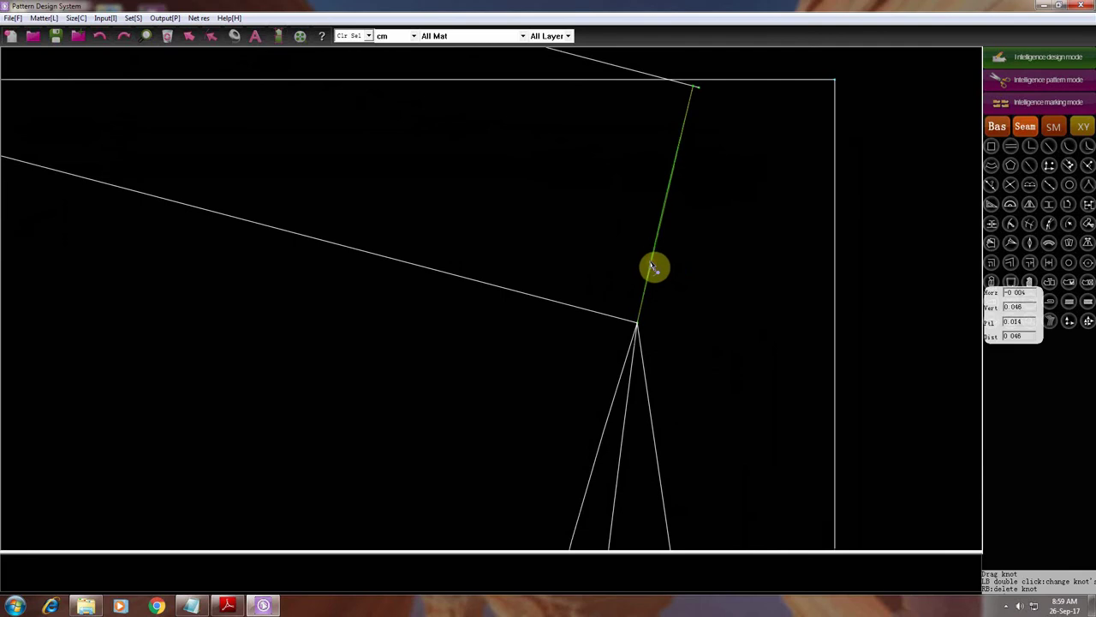
left_click(697, 263)
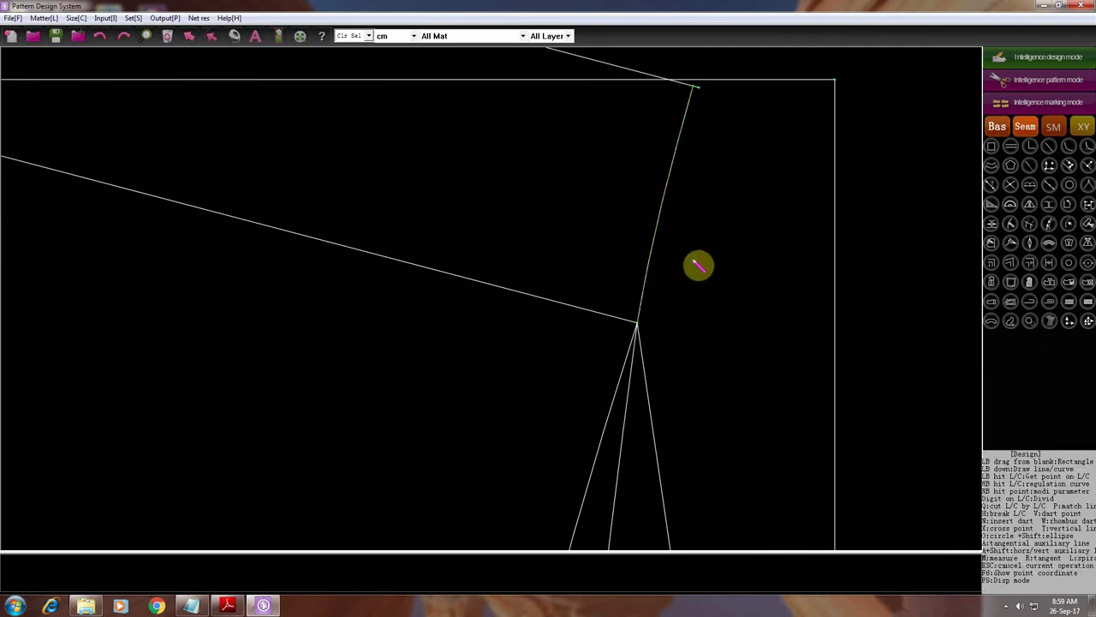
scroll(697, 264, "down", 2)
scroll(698, 264, "down", 2)
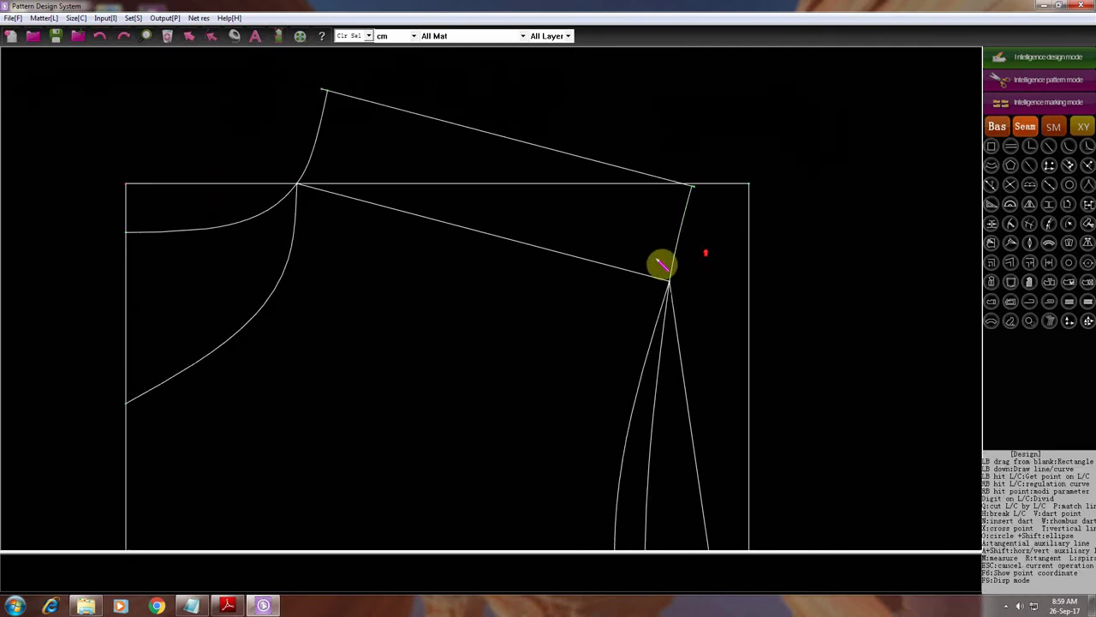
- Mirror the two short upper segments across the lower shoulder line with Copy Symm, keeping originals
left_click(308, 131)
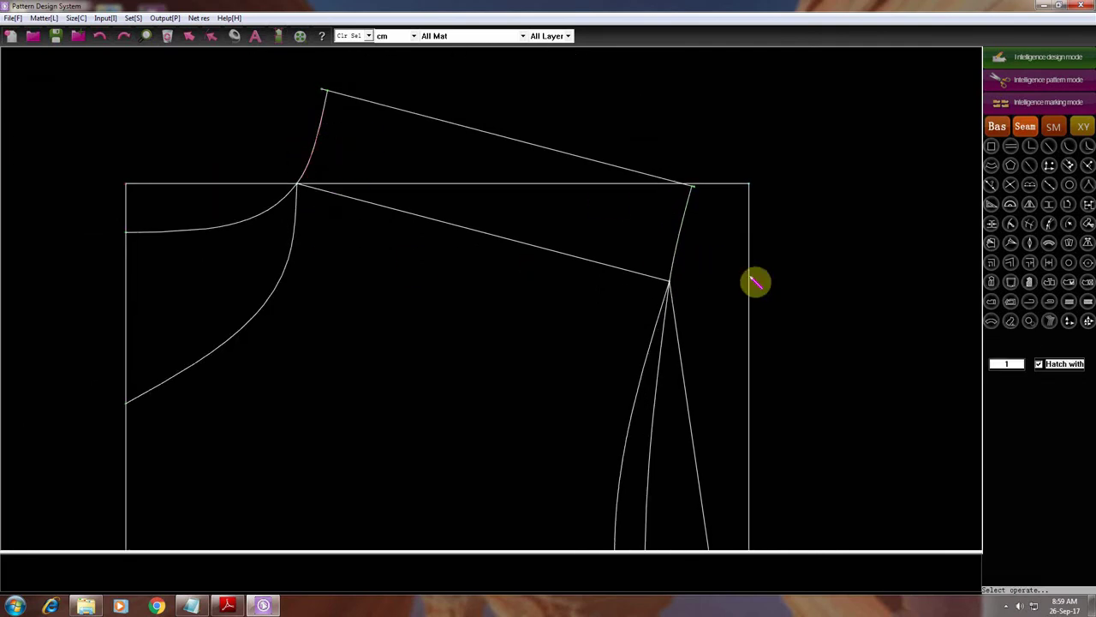
right_click(608, 243)
left_click(653, 349)
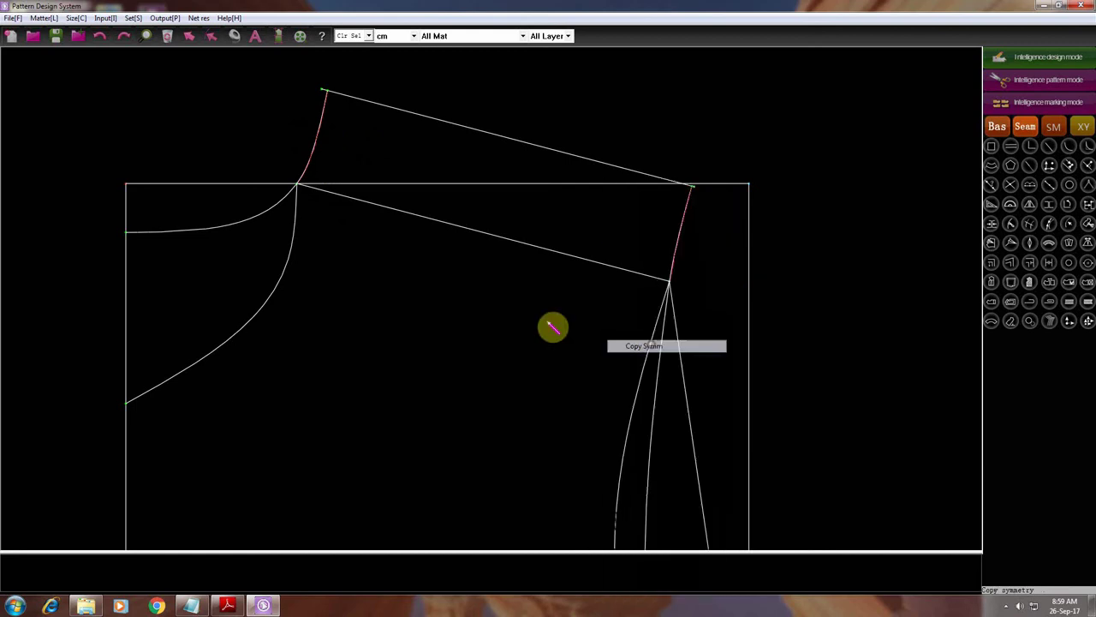
left_click(506, 240)
left_click(528, 327)
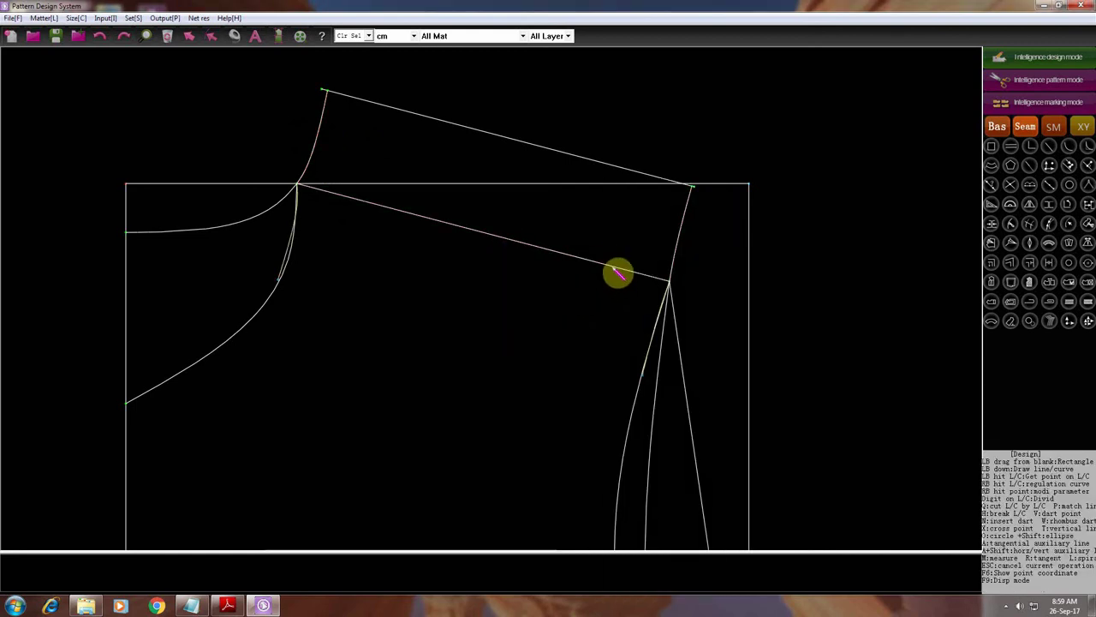
- Delete the old lower curve and return to Intelligence design mode
left_click(127, 402)
scroll(236, 300, "up", 2)
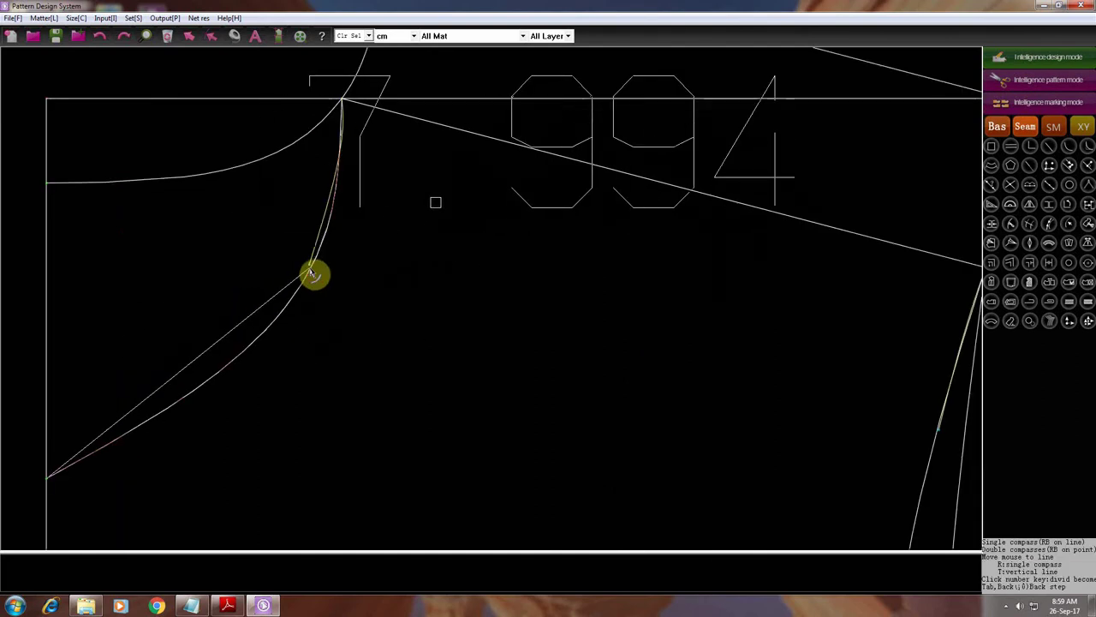
right_click(314, 281)
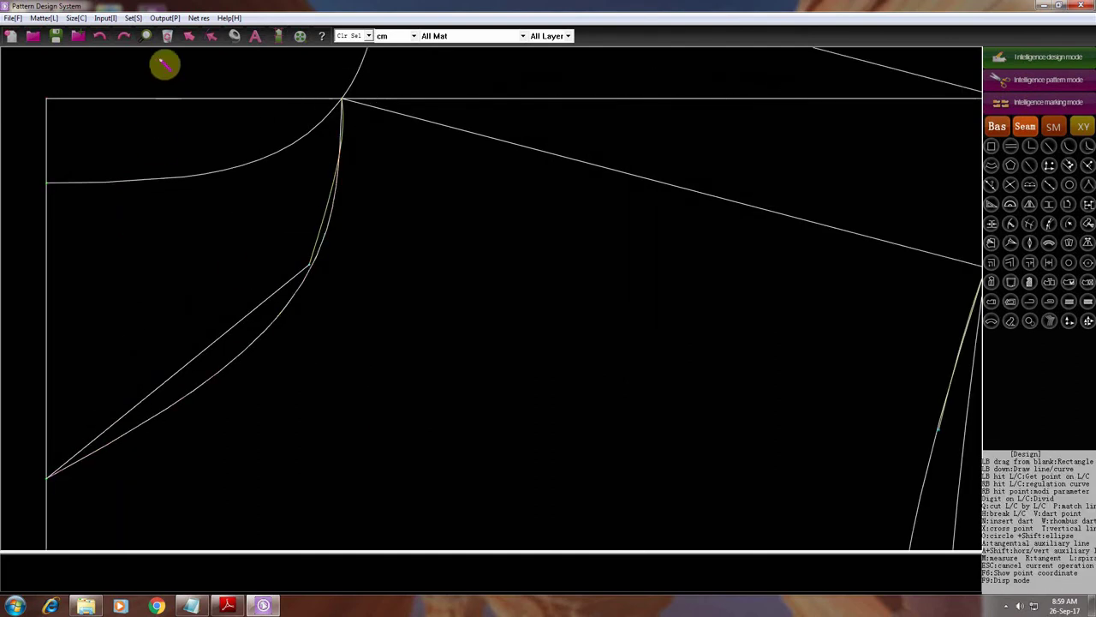
left_click(163, 38)
left_click(276, 334)
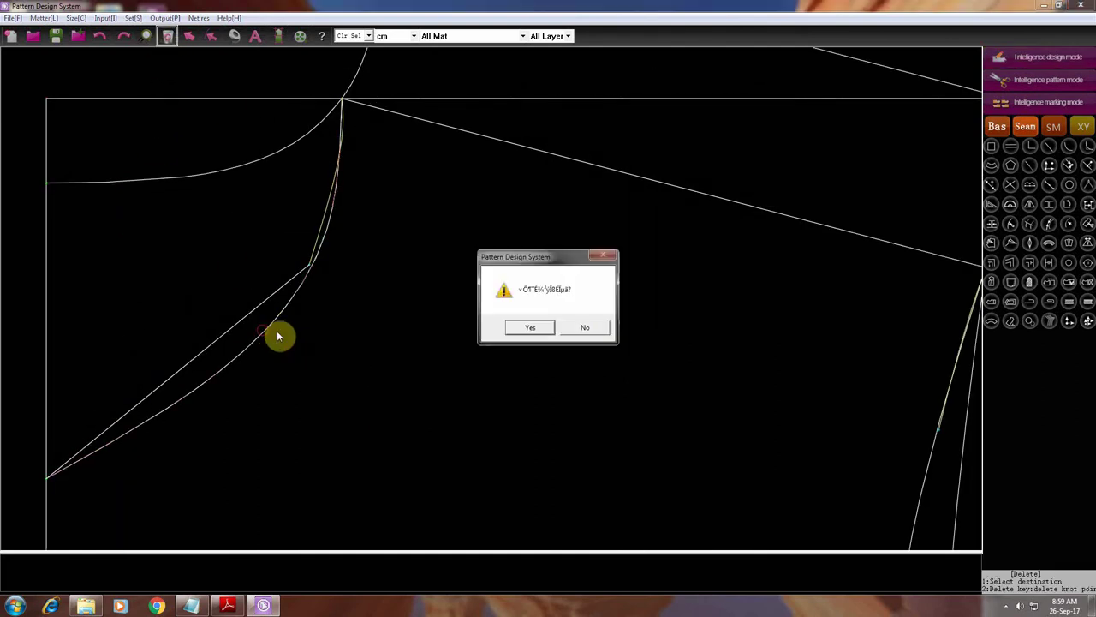
left_click(513, 332)
left_click(1035, 64)
scroll(387, 245, "down", 1)
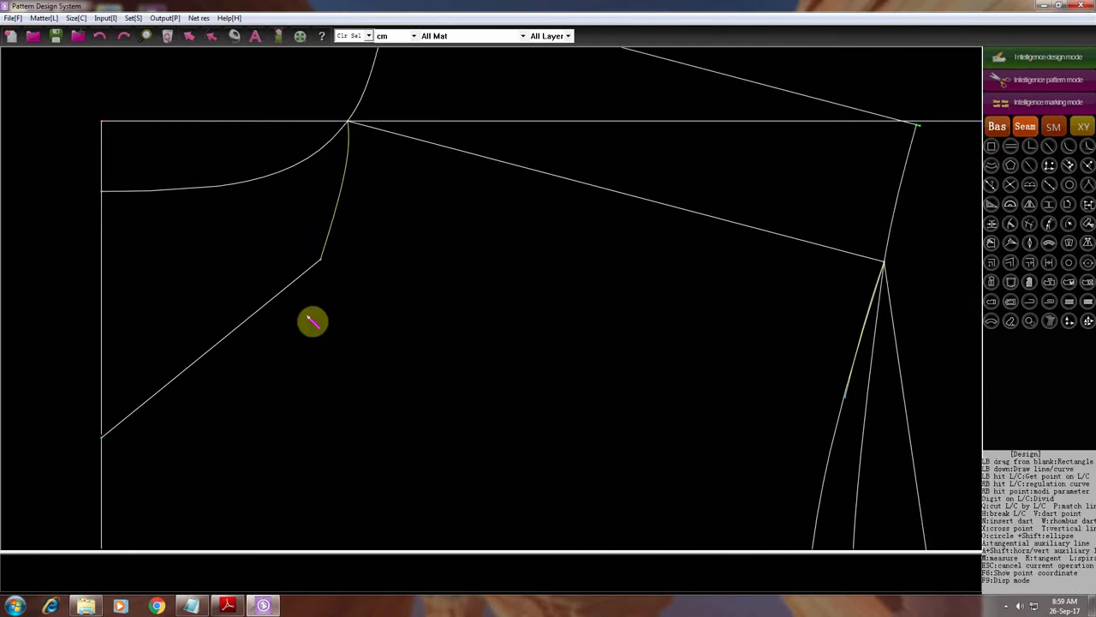
- Bend the straight lower line into a downward curve and adjust its bulge
scroll(232, 364, "up", 1)
left_click(228, 368)
left_click_drag(228, 368, 237, 392)
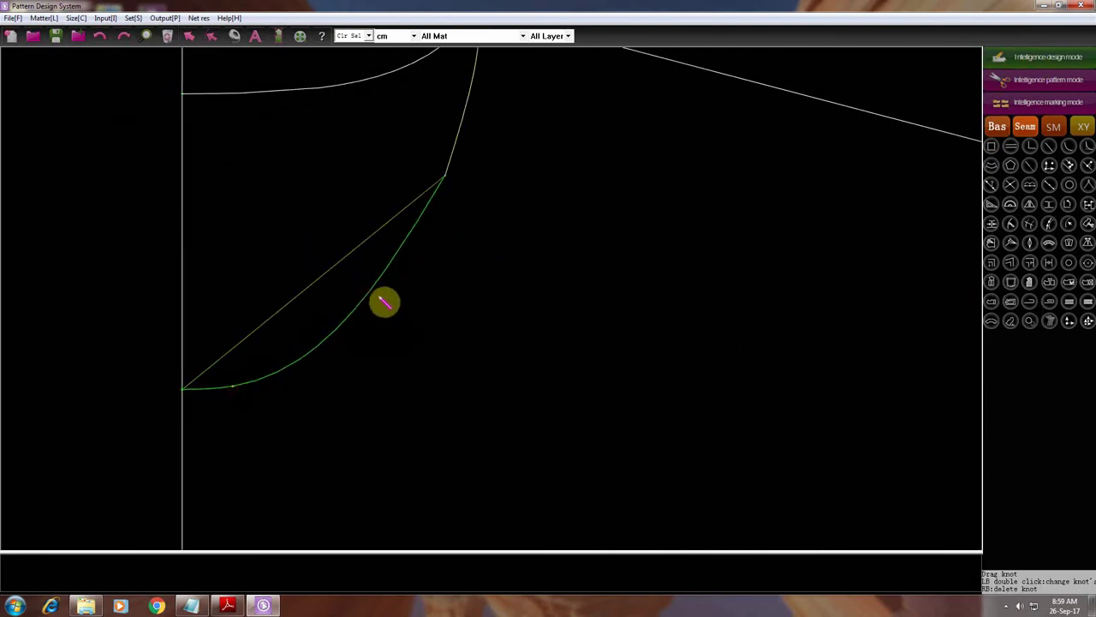
left_click_drag(391, 276, 411, 272)
scroll(364, 347, "up", 1)
left_click_drag(337, 316, 331, 321)
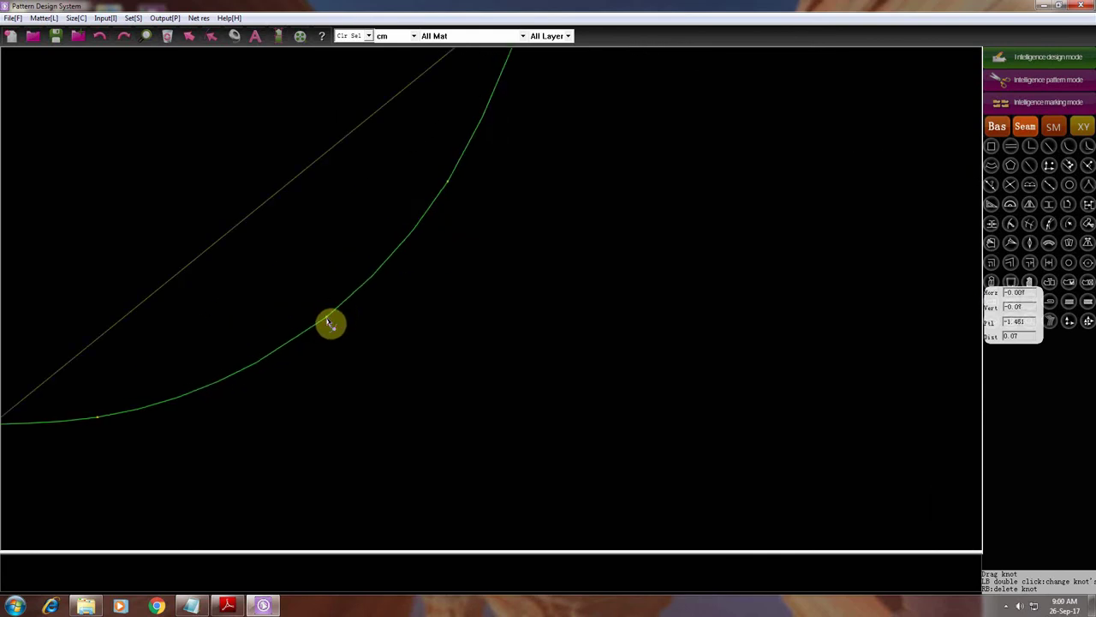
scroll(395, 311, "down", 1)
scroll(323, 325, "down", 1)
- Refine the lower armhole curve near its lower end and finish editing
left_click_drag(365, 269, 340, 265)
scroll(171, 330, "down", 1)
scroll(291, 356, "down", 4)
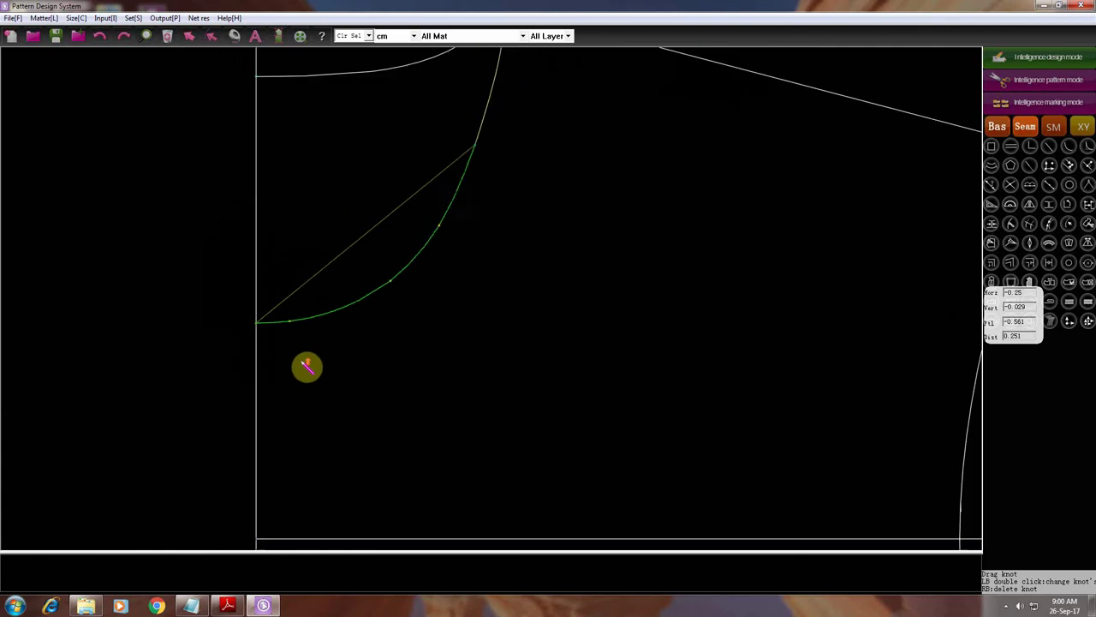
scroll(351, 342, "up", 3)
scroll(390, 296, "up", 1)
left_click_drag(407, 271, 400, 279)
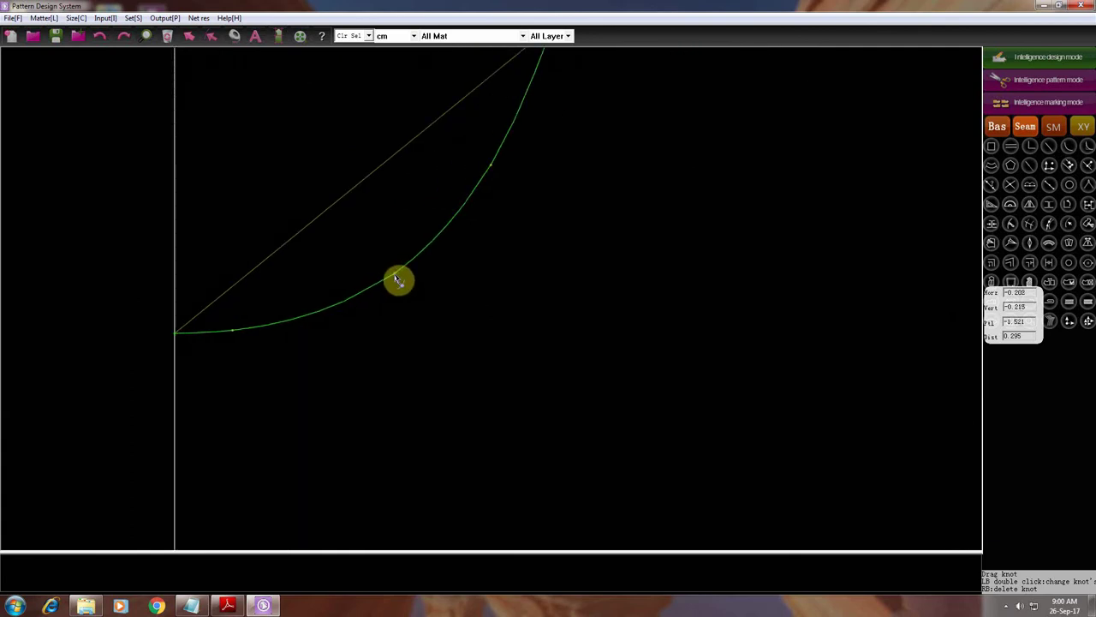
scroll(394, 285, "down", 3)
right_click(410, 314)
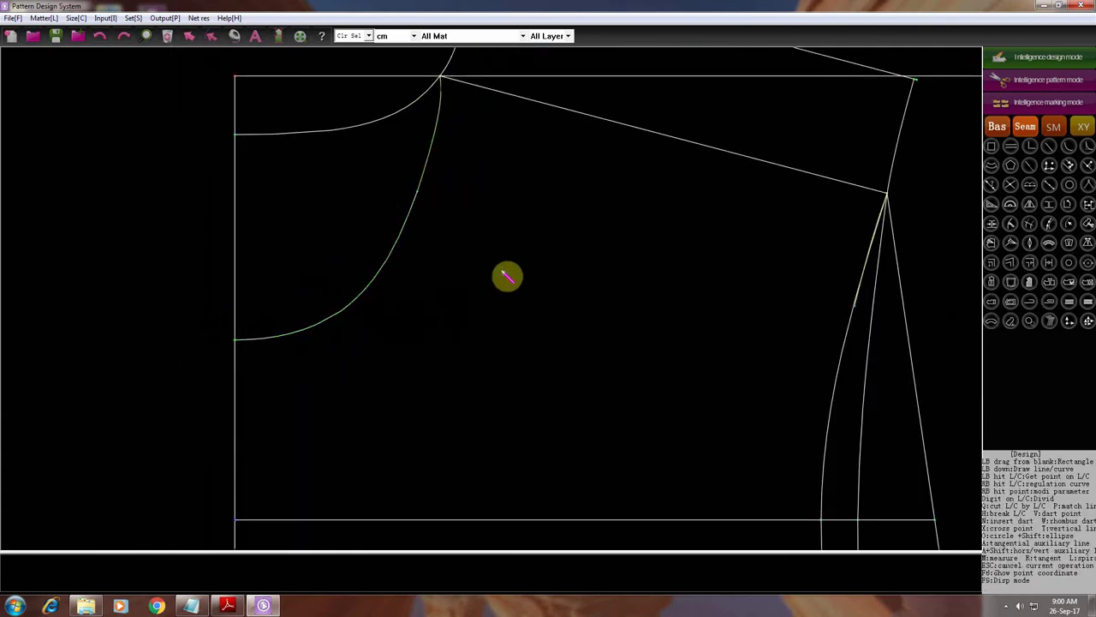
- Measure the three armhole curve segments, totalling 20.33 cm, then bring back the Notepad notes
left_click(234, 37)
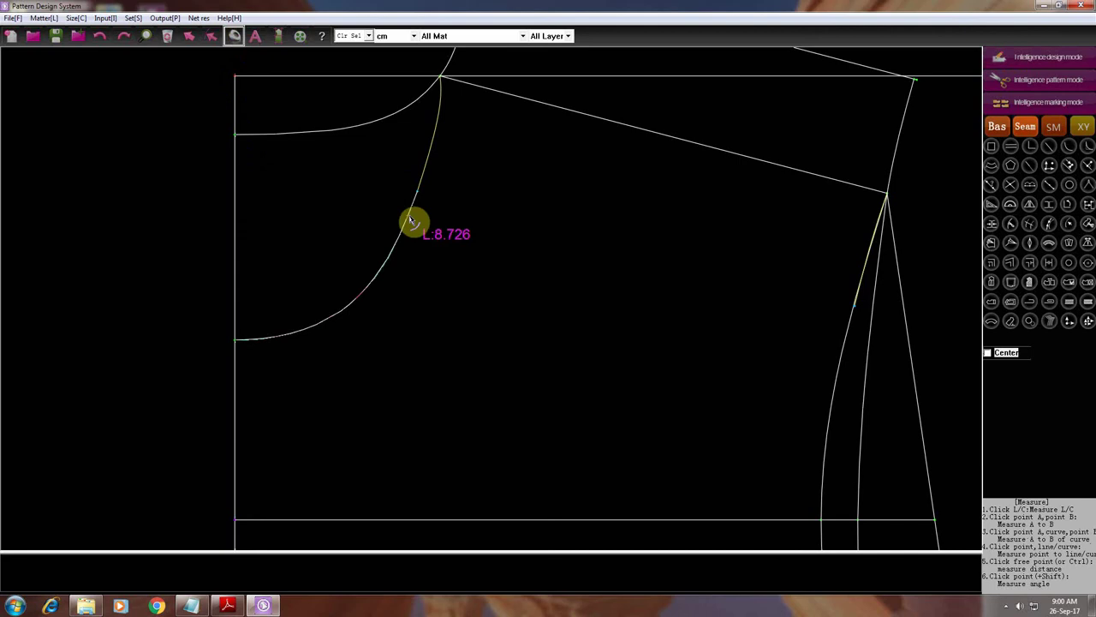
left_click(416, 223)
left_click(426, 152)
left_click(380, 130)
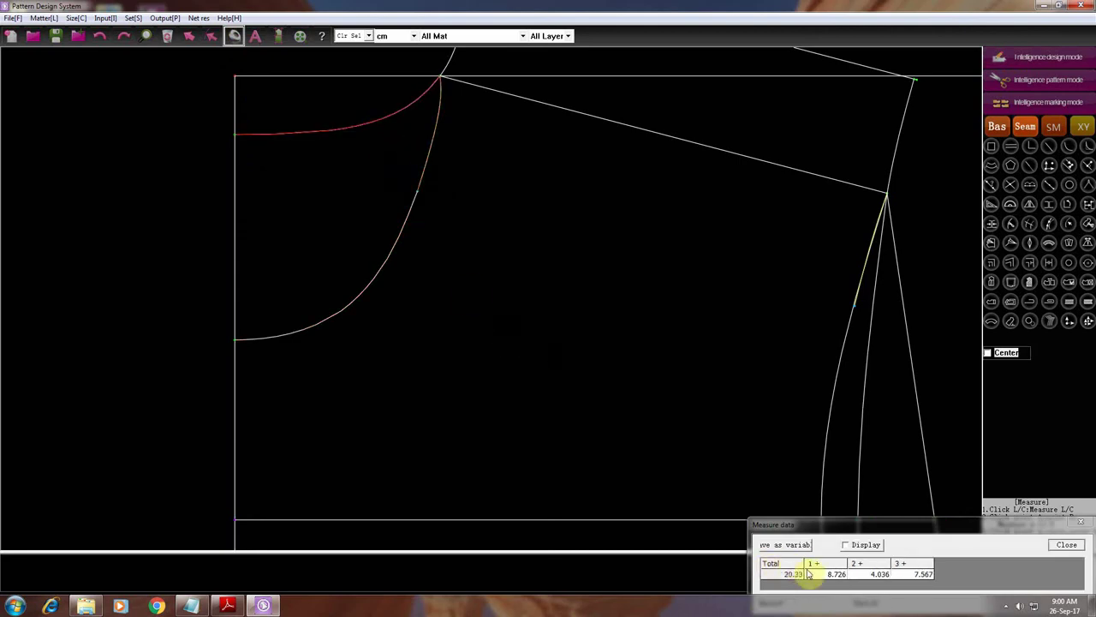
left_click(1066, 545)
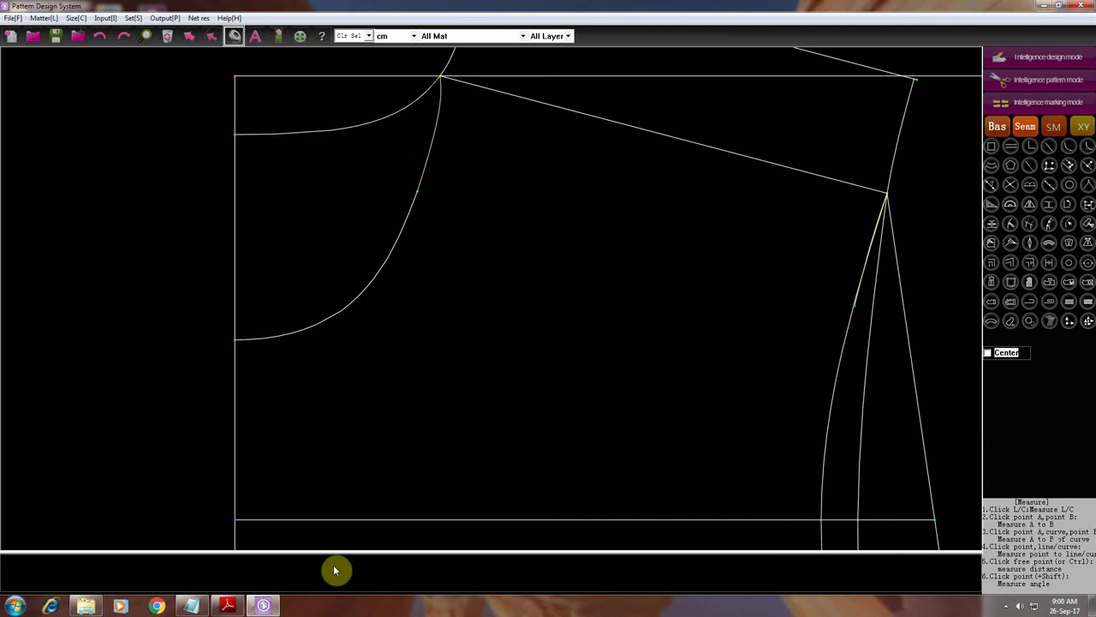
left_click(235, 606)
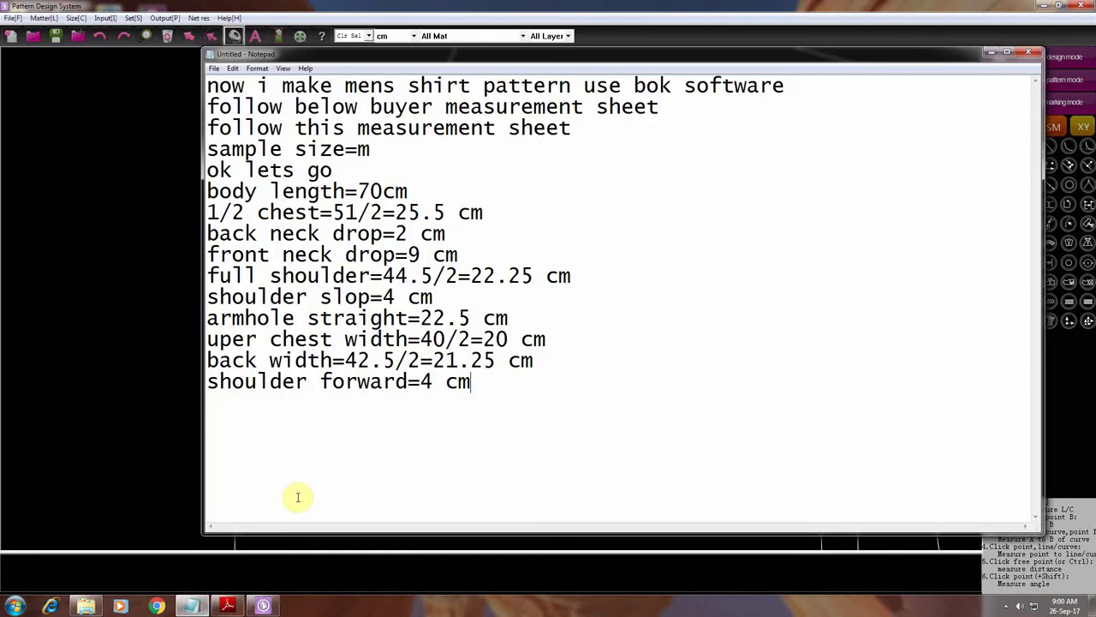
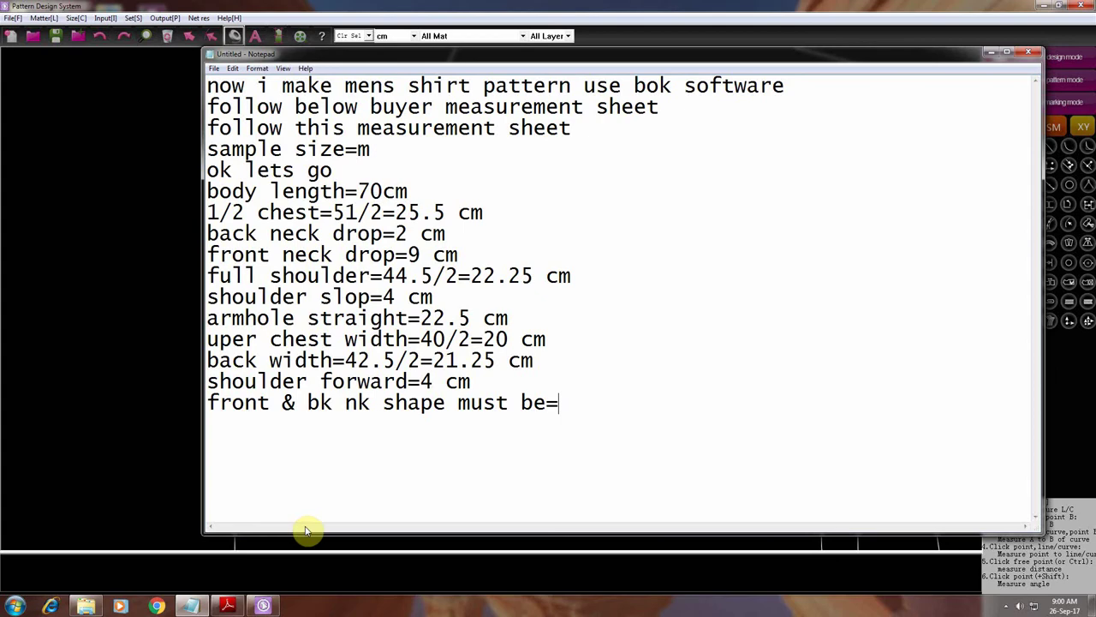
- Bring up the buyer's shirt LS measurement sheet PDF in Adobe Reader
left_click(227, 605)
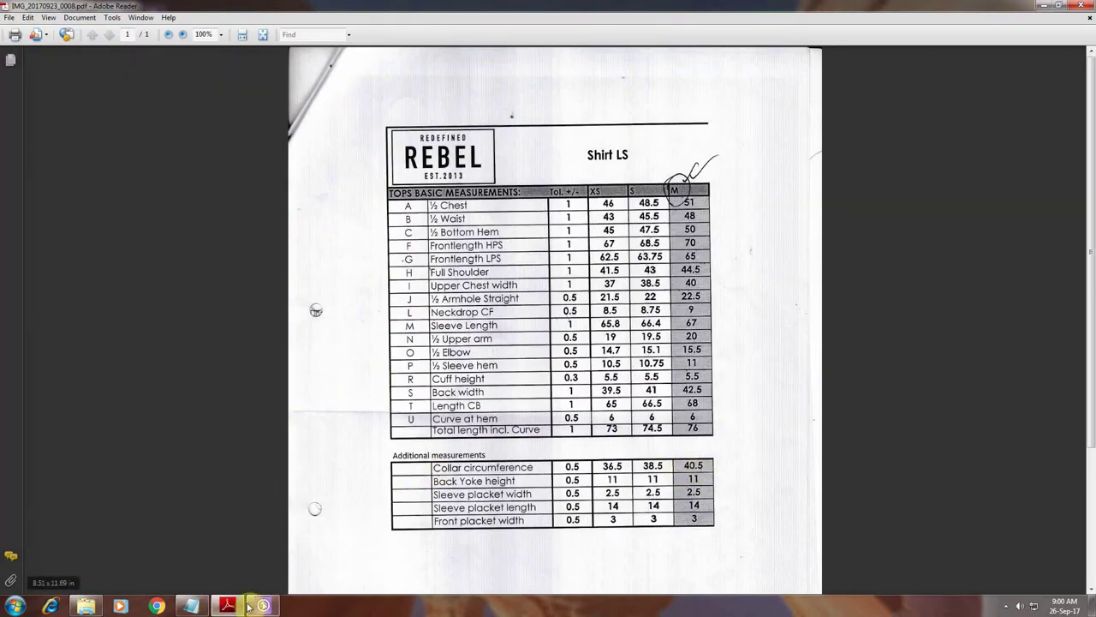
- Record the neck shape as 40.5/2=20.25cm in the notes and return to the shirt draft
left_click(191, 606)
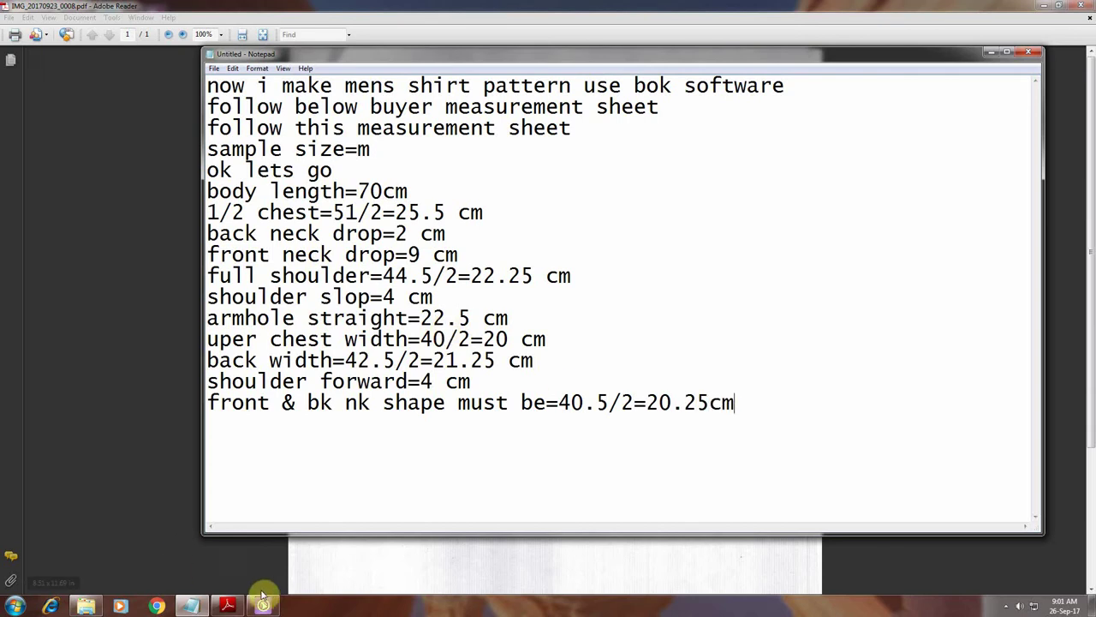
mouse_move(263, 606)
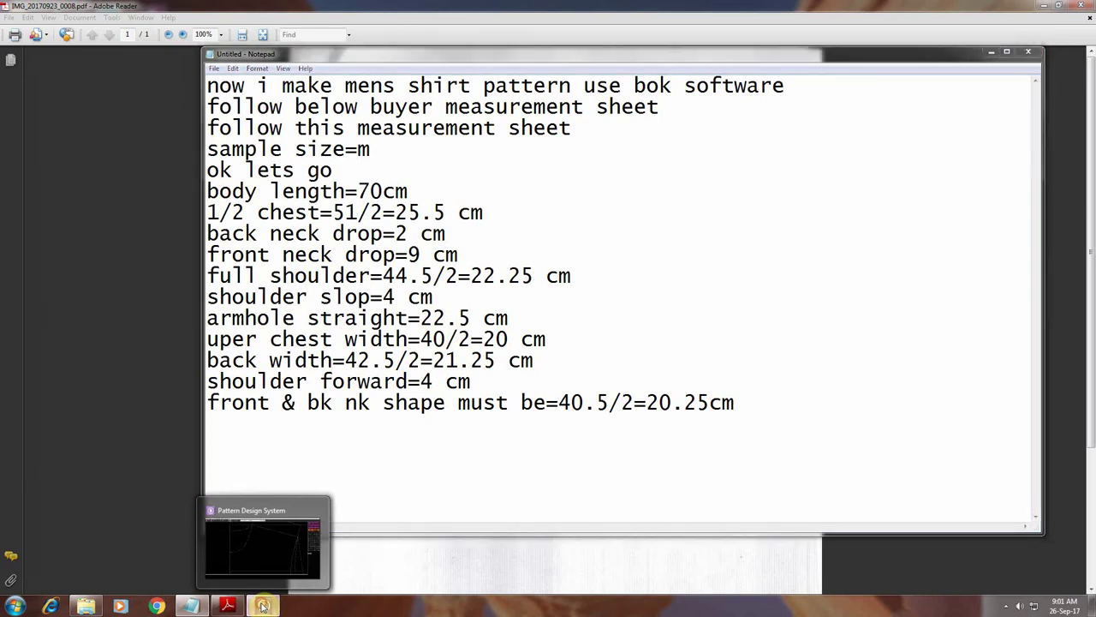
left_click(263, 606)
- Measure the three neckline curves, which total 20.33 cm
scroll(274, 245, "down", 1)
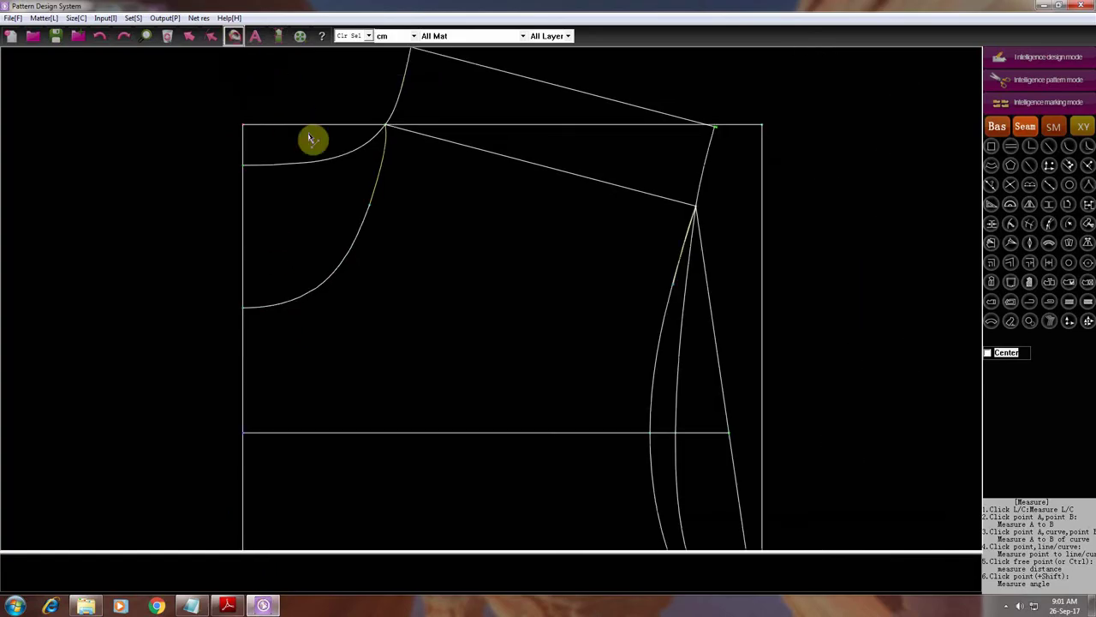
left_click(361, 239)
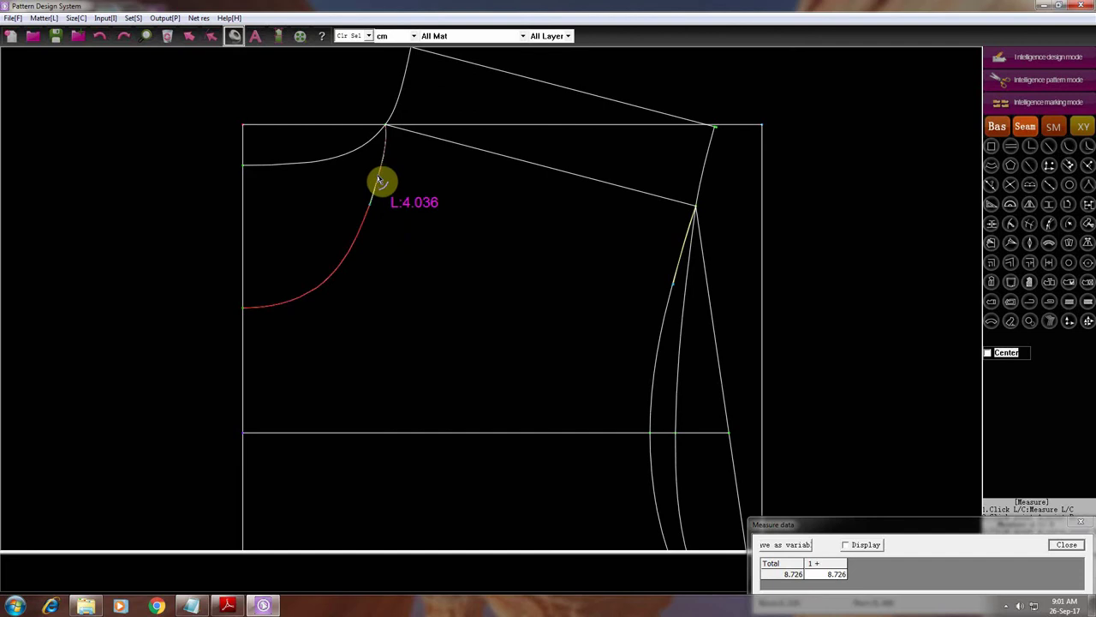
left_click(381, 182)
left_click(342, 153)
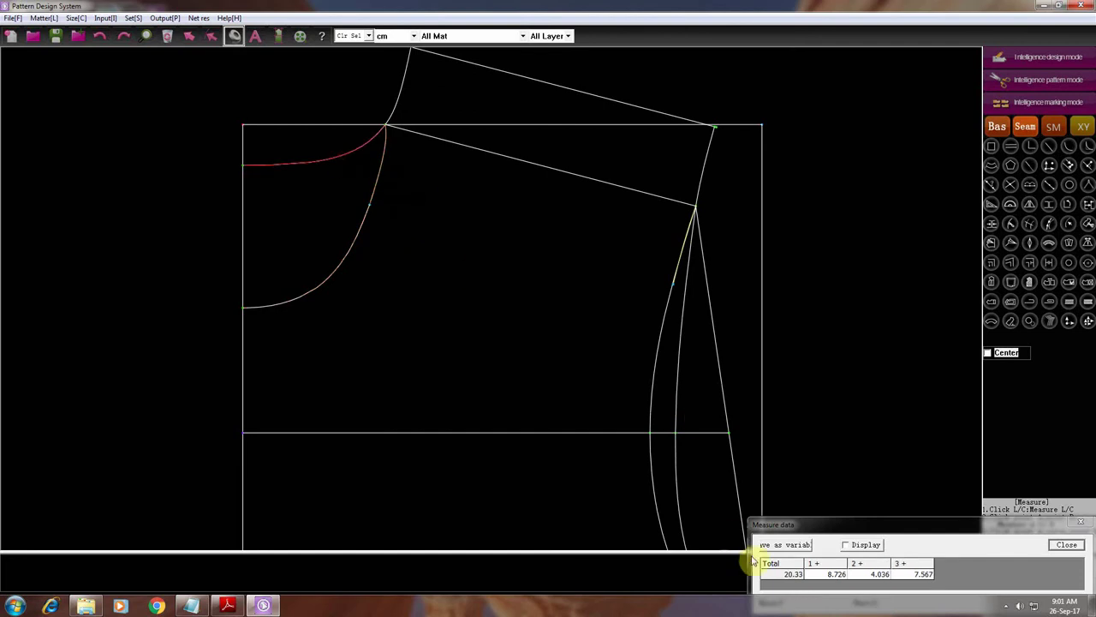
left_click(1065, 546)
left_click(1047, 56)
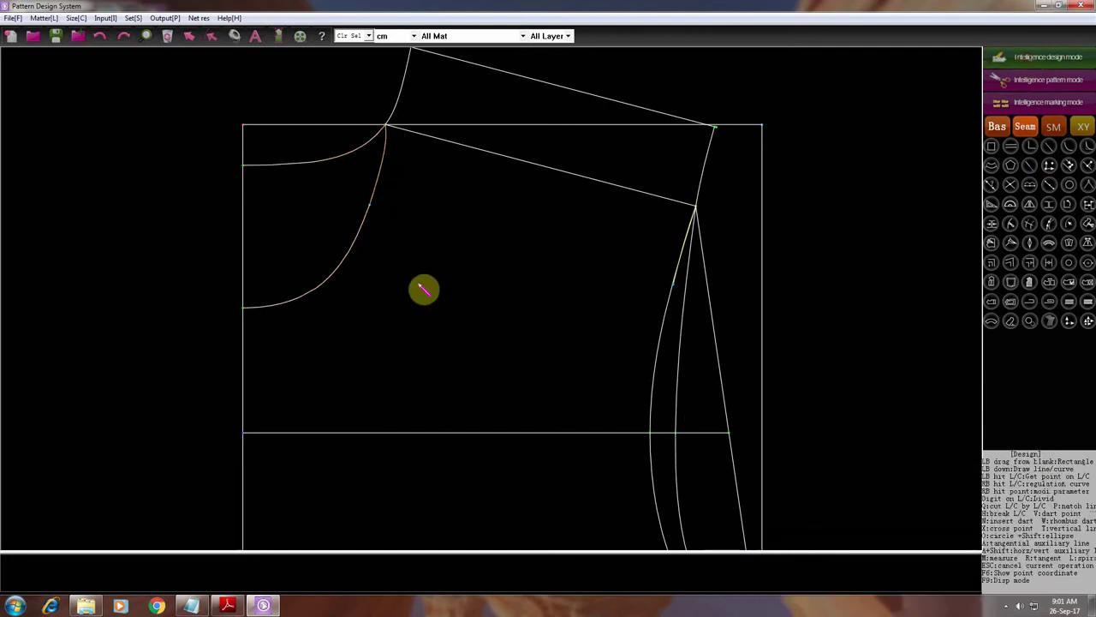
- Reshape the front neck curve by dragging its upper and lower knots
left_click(343, 274)
scroll(362, 266, "up", 1)
scroll(363, 266, "up", 3)
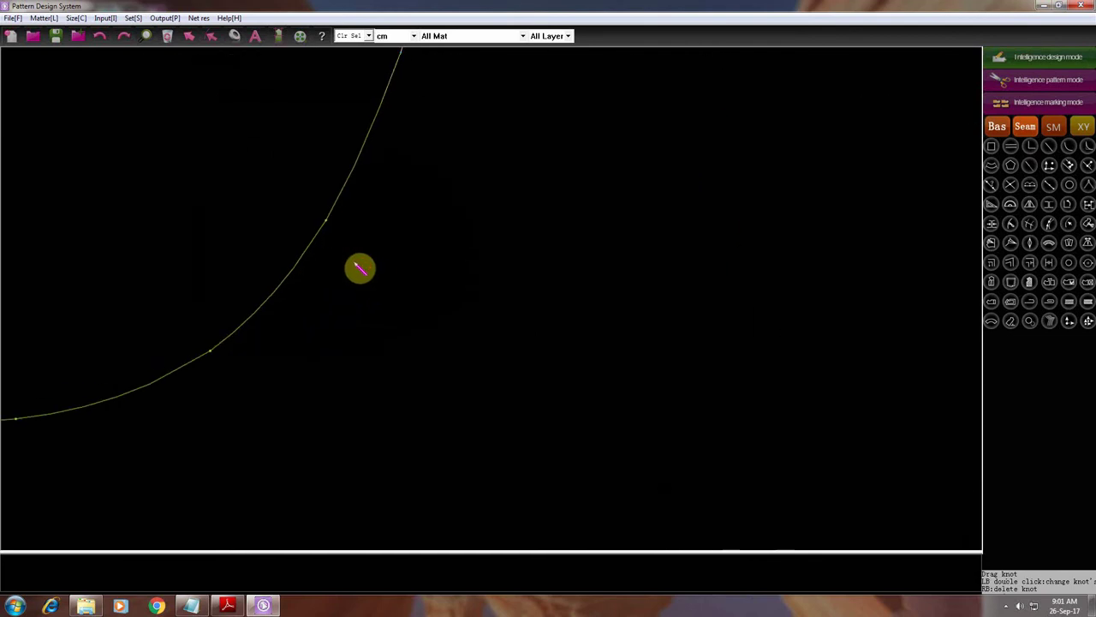
left_click_drag(350, 242, 382, 145)
scroll(379, 260, "down", 1)
scroll(264, 310, "up", 1)
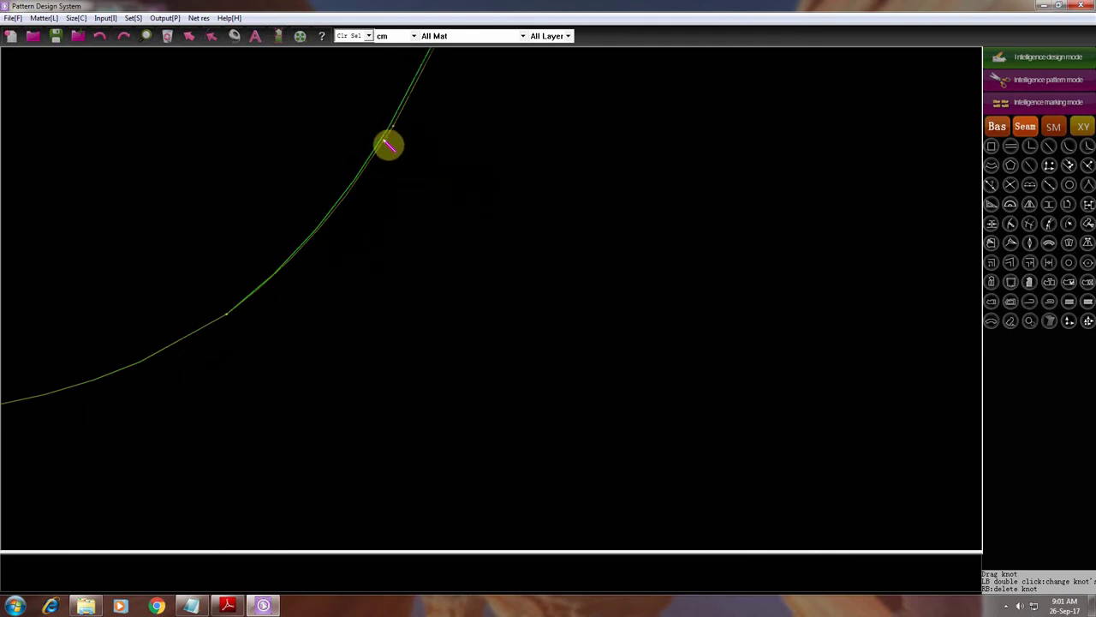
left_click_drag(245, 316, 228, 316)
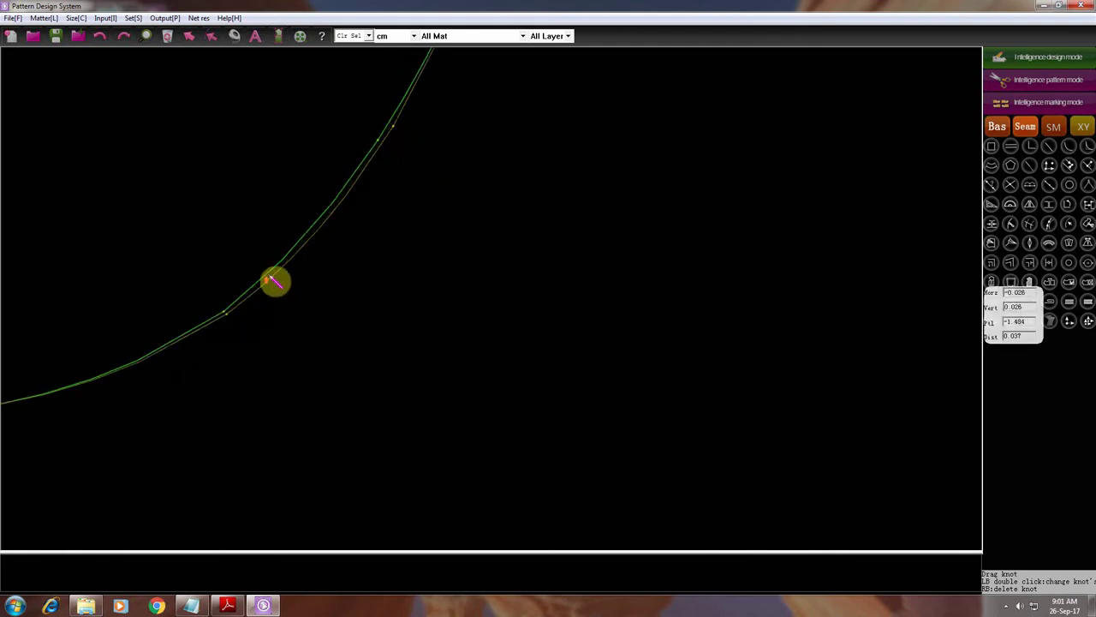
scroll(274, 281, "down", 2)
right_click(394, 233)
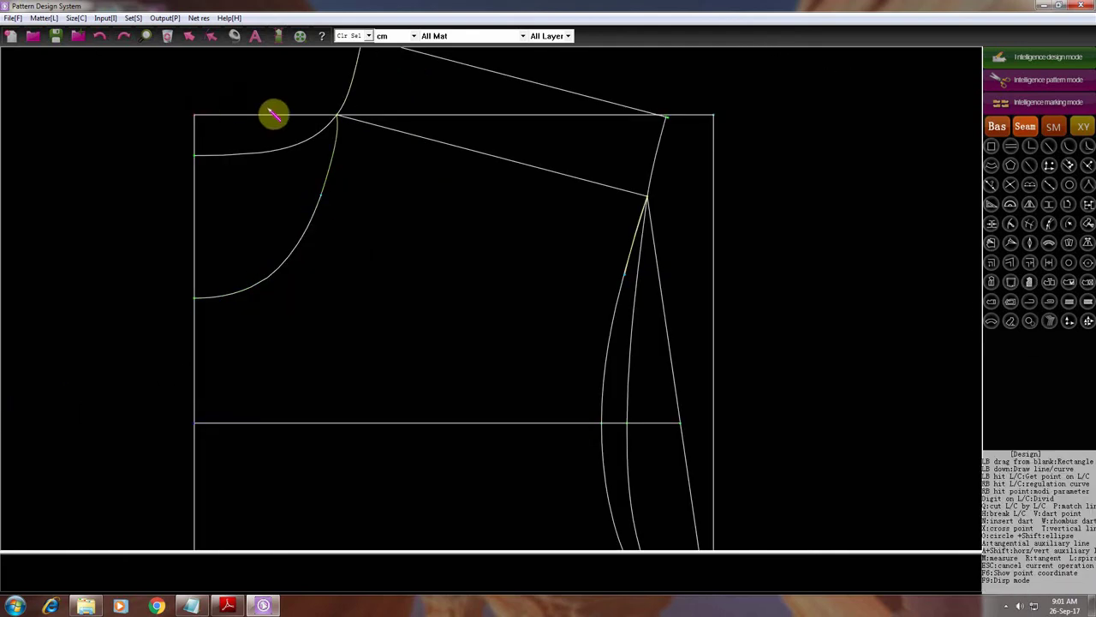
- Adjust the knots of the back neck curve
left_click(291, 152)
scroll(174, 171, "up", 3)
scroll(286, 159, "up", 2)
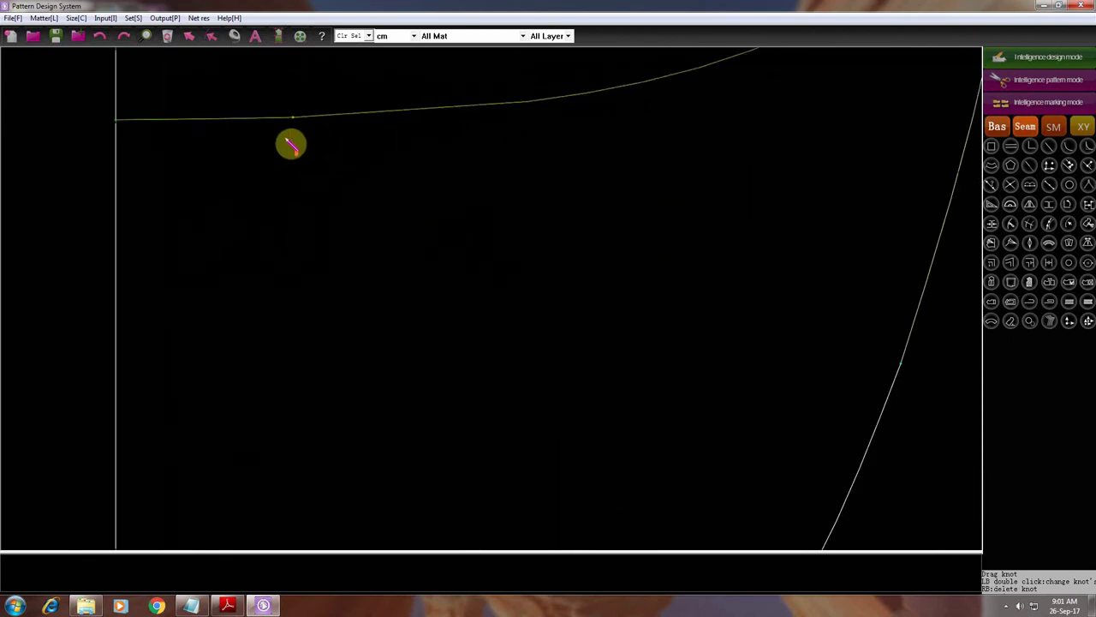
scroll(203, 206, "down", 1)
scroll(248, 215, "down", 1)
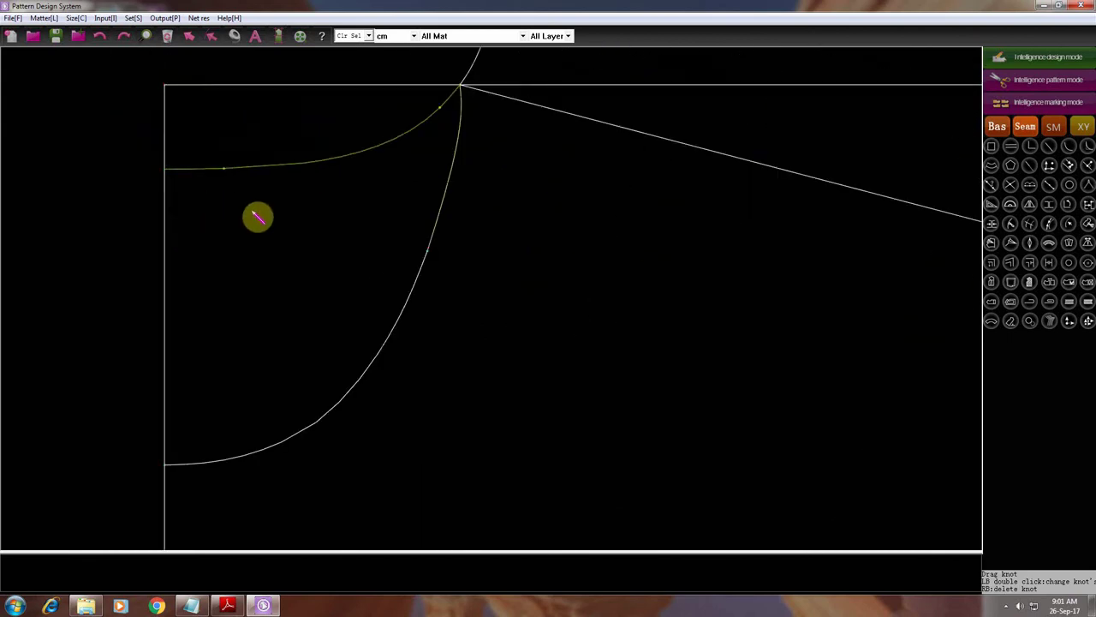
right_click(259, 217)
- Re-measure the reshaped neckline curves, now totalling 20.297 cm
left_click(234, 36)
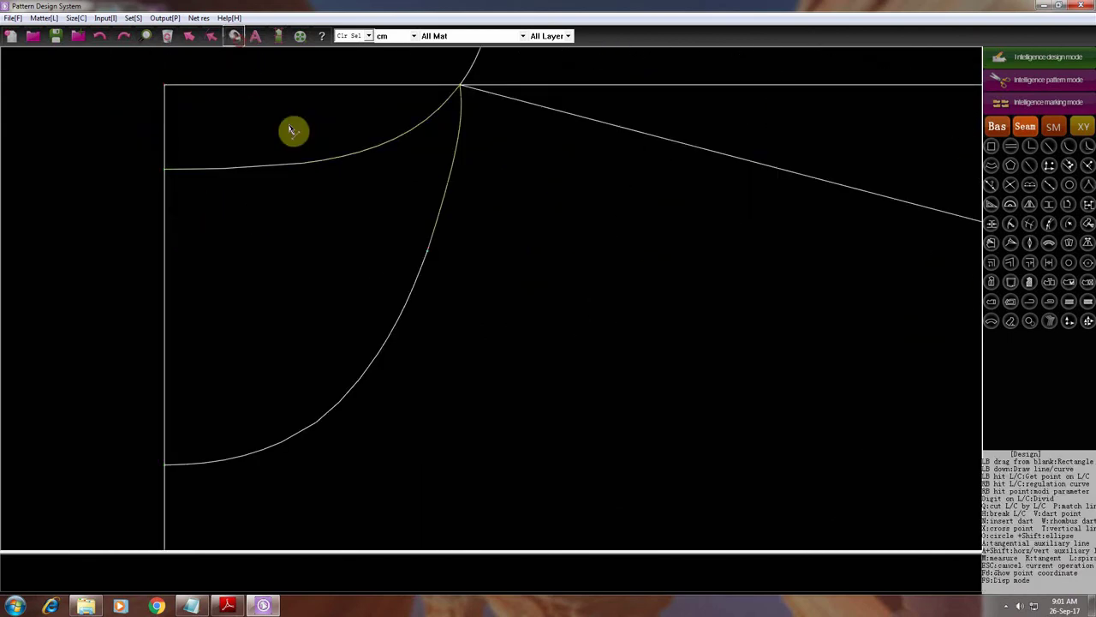
left_click(400, 333)
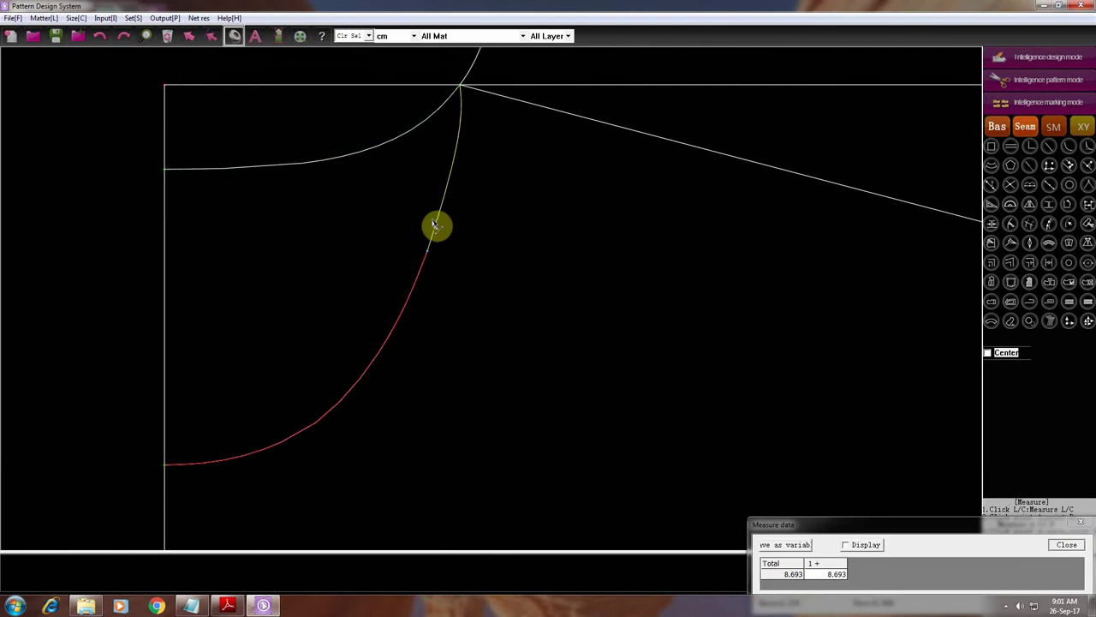
left_click(437, 225)
left_click(388, 151)
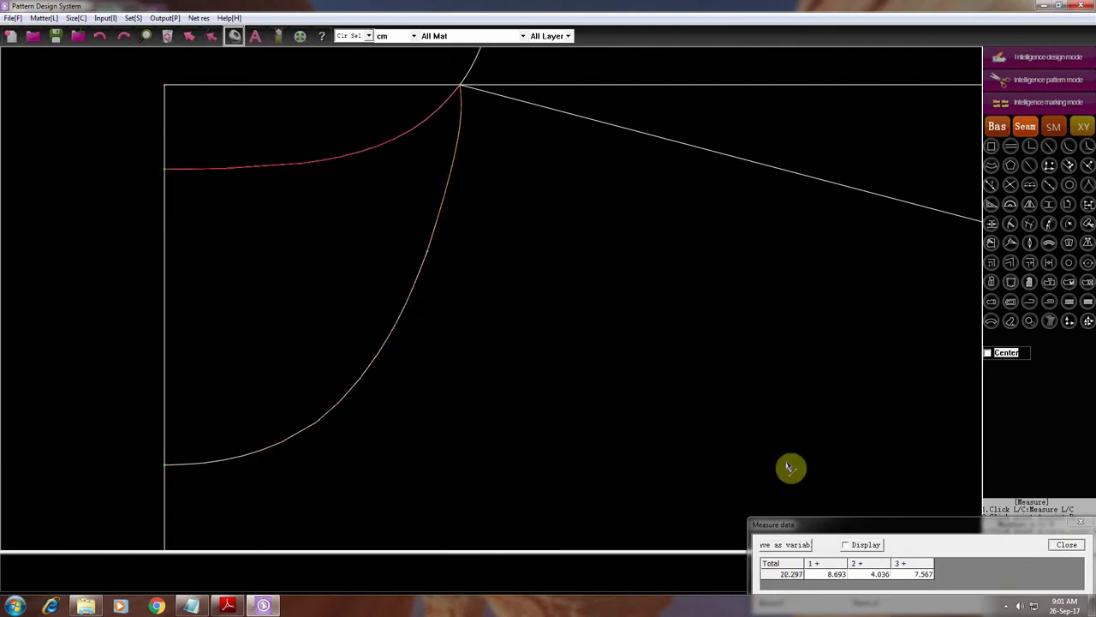
left_click(1061, 546)
scroll(402, 469, "down", 2)
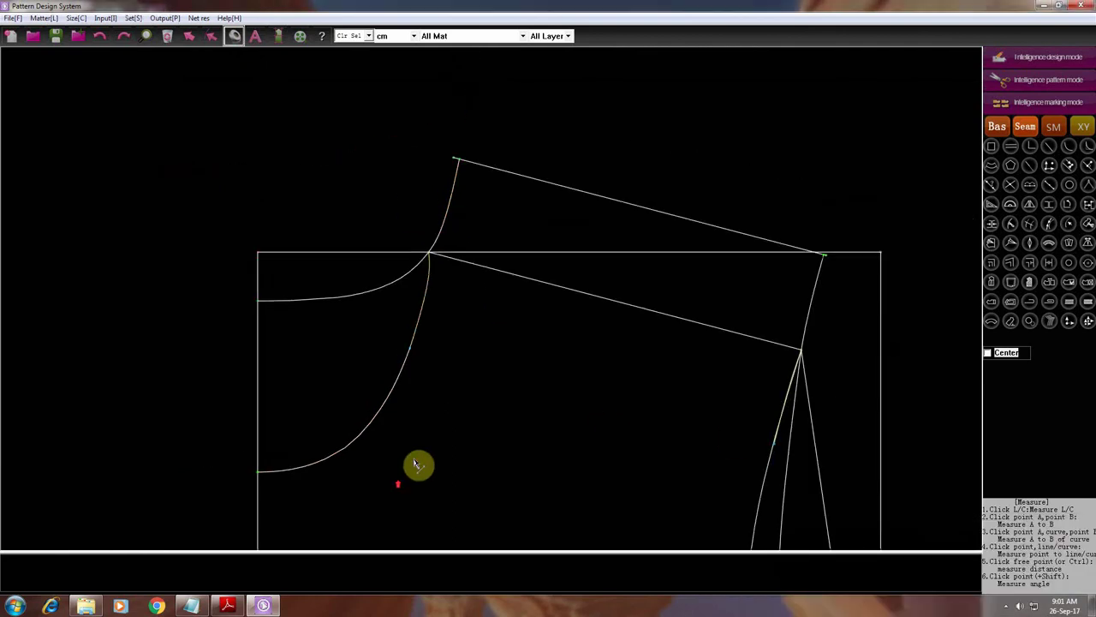
- Move the front neck point up by entering 8 as its value
left_click(1043, 64)
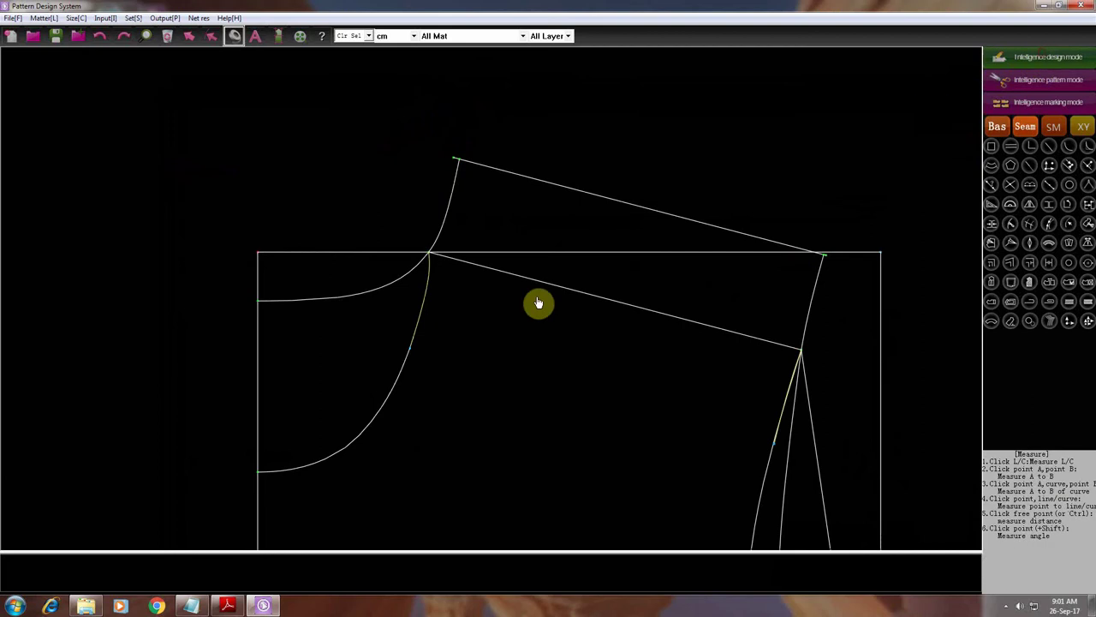
left_click(431, 257)
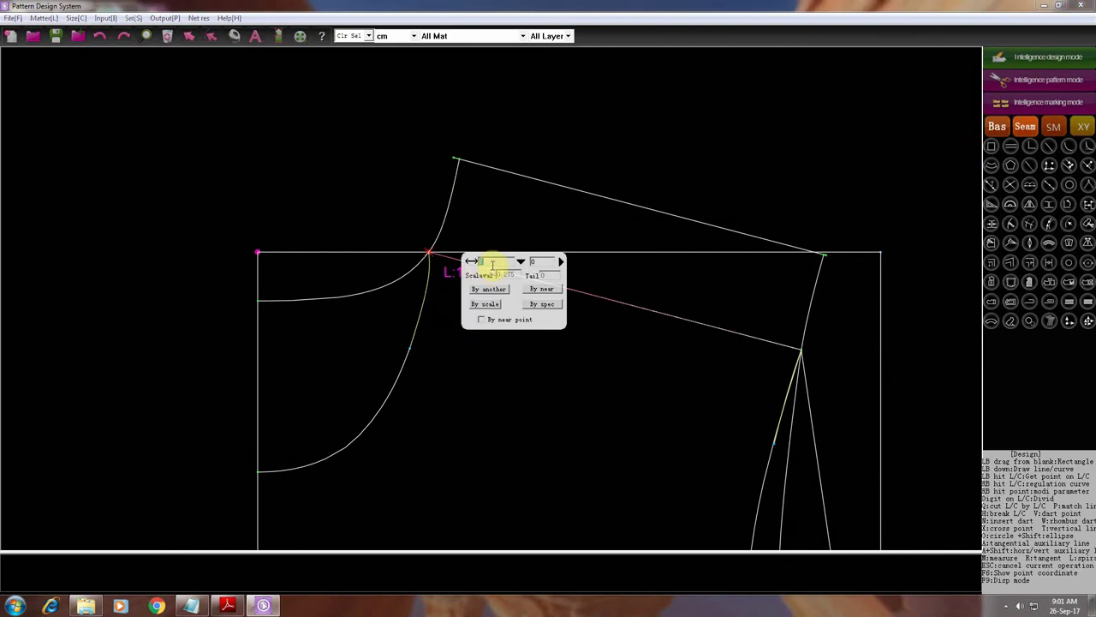
key("Return")
scroll(365, 242, "down", 2)
scroll(365, 242, "down", 1)
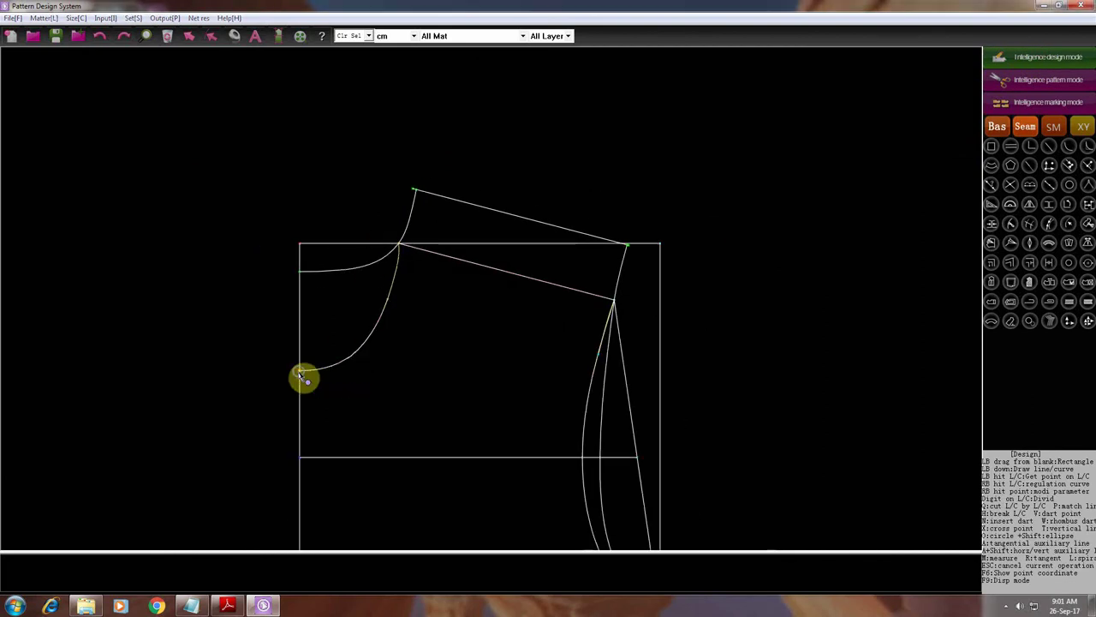
left_click(299, 372)
type("8.9")
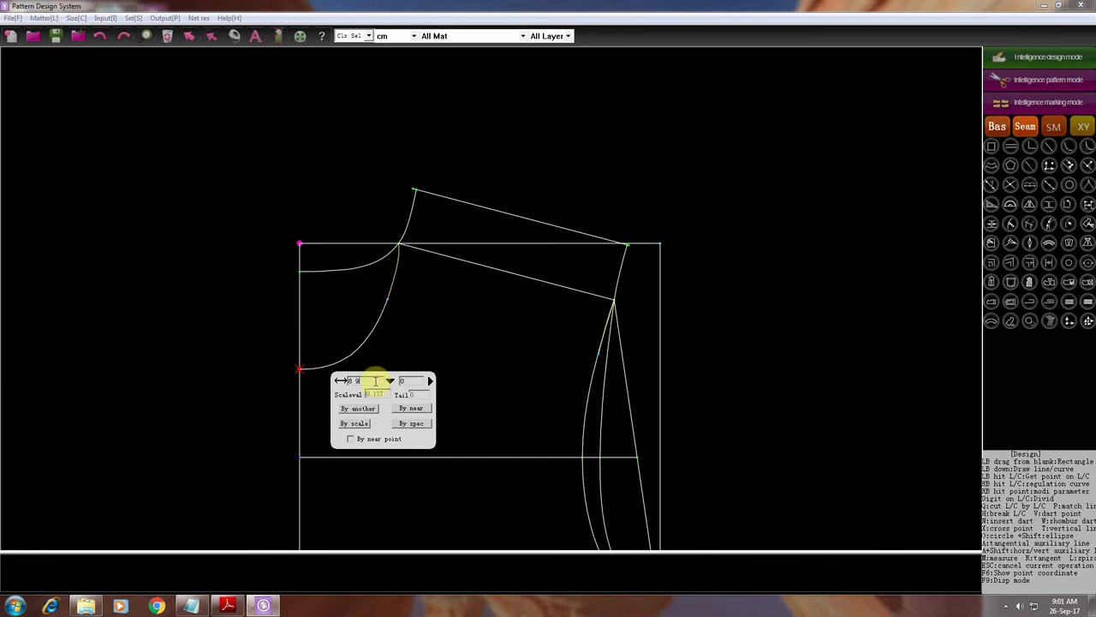
key("Return")
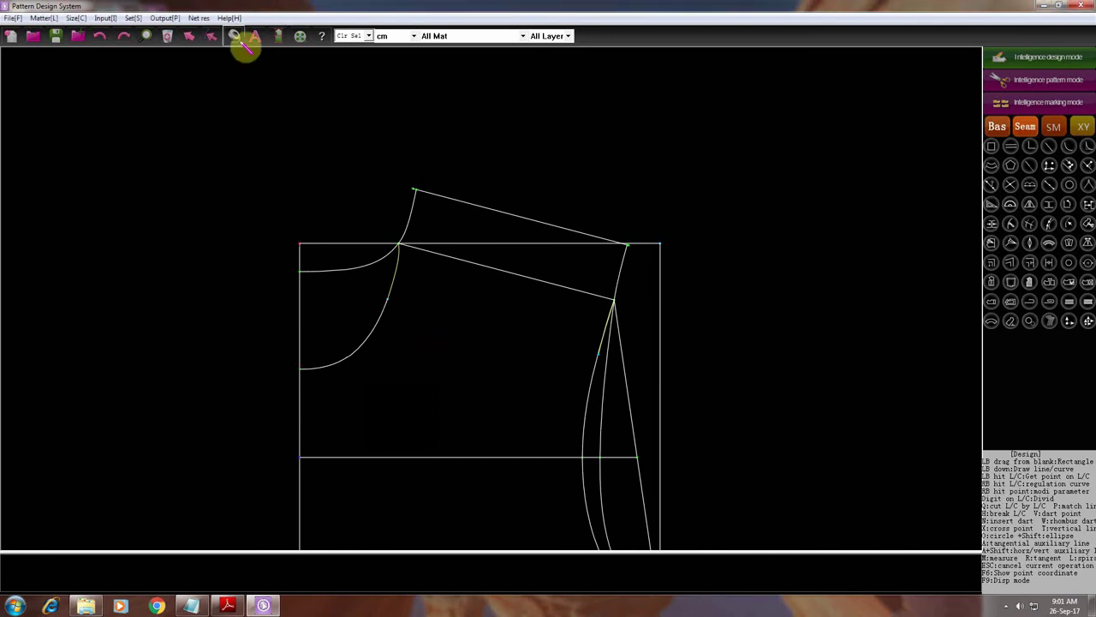
- Re-measure the three neckline curves, now totalling 20.229 cm
left_click(235, 36)
left_click(363, 353)
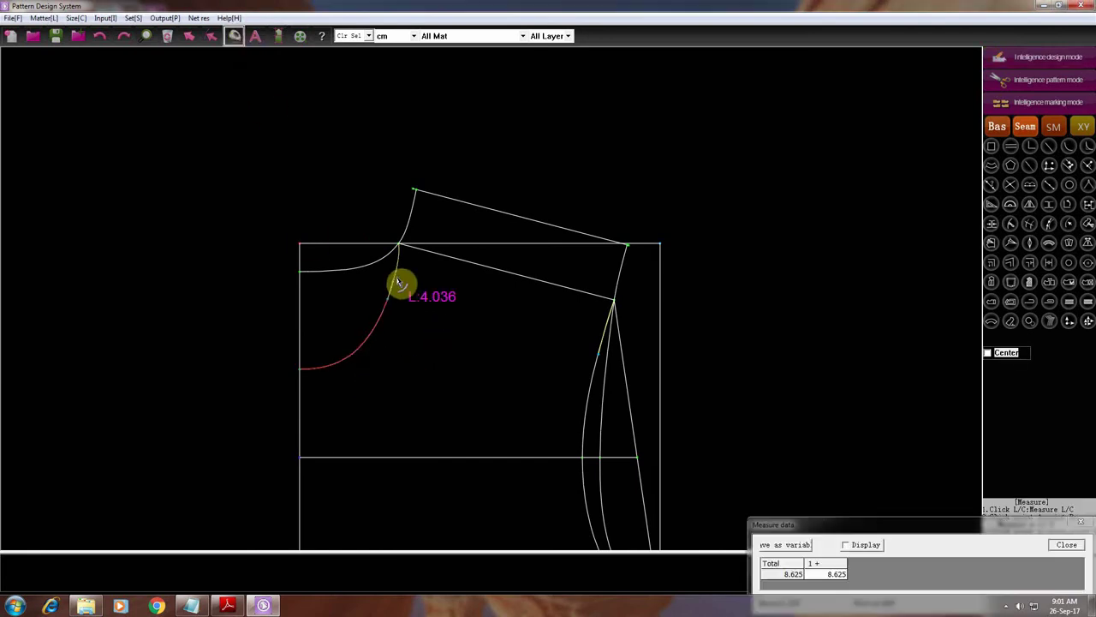
left_click(399, 283)
left_click(382, 269)
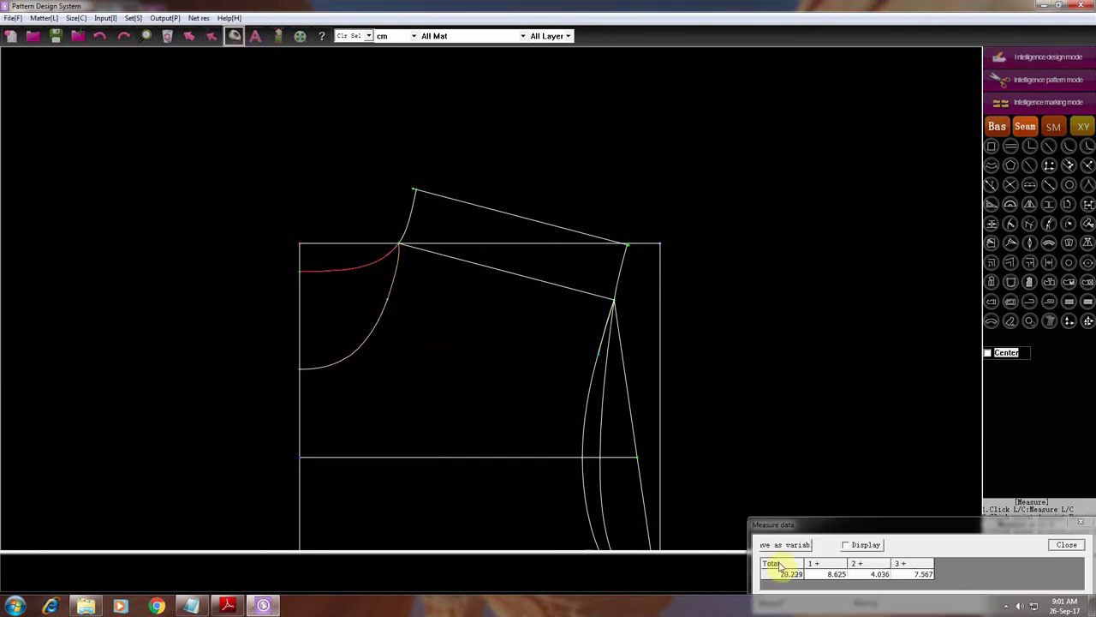
left_click(1070, 548)
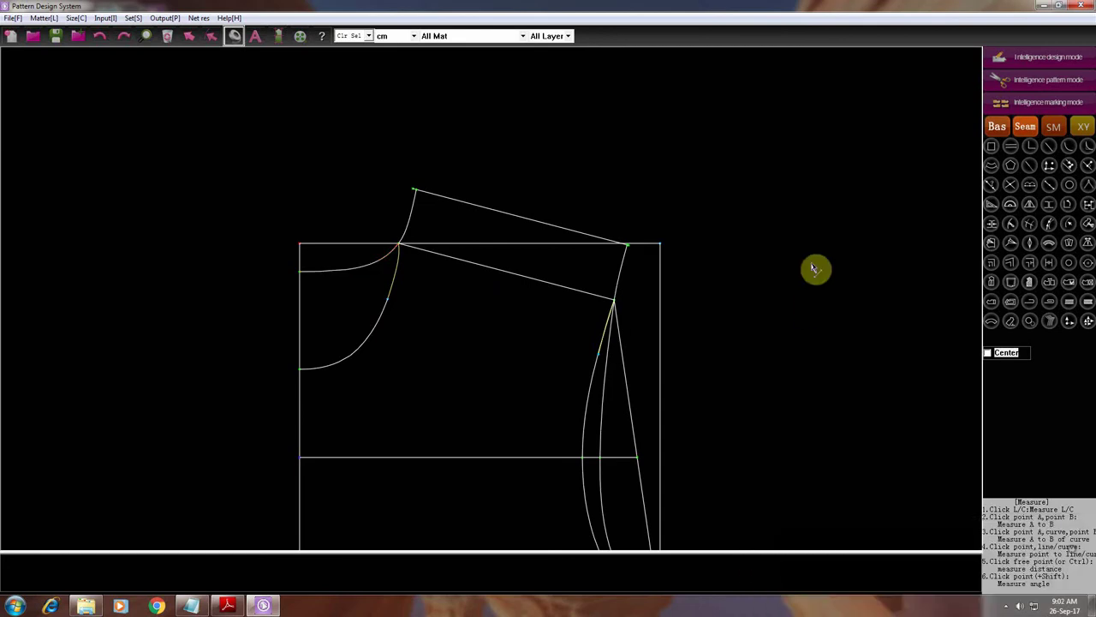
left_click(1083, 56)
scroll(385, 337, "up", 2)
scroll(391, 314, "up", 3)
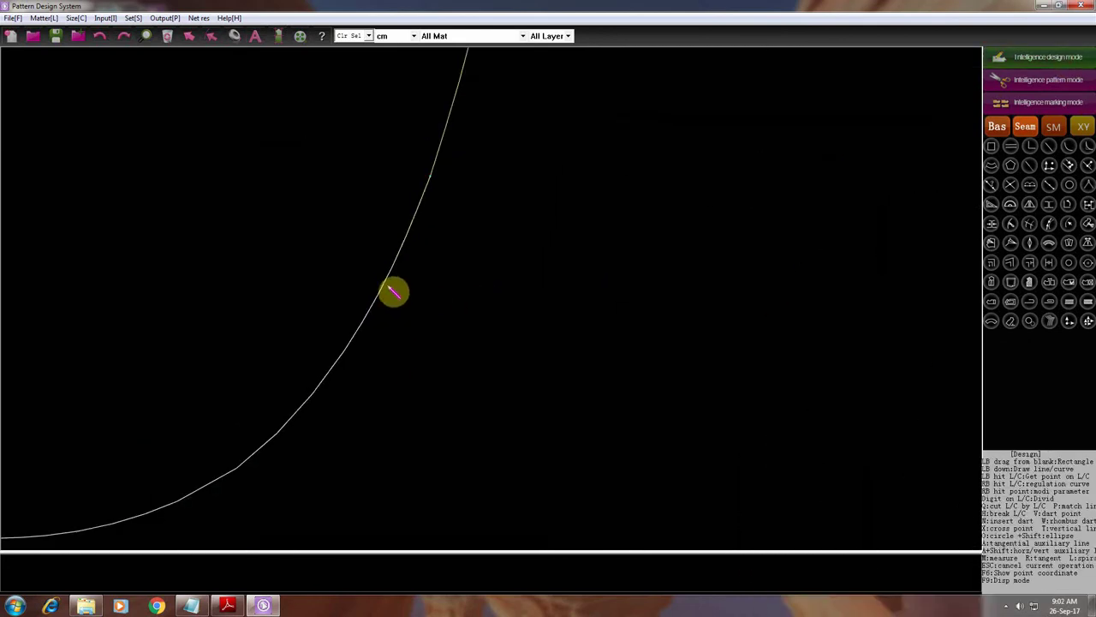
- Smooth the front neck curve by dragging its knots
right_click(391, 292)
left_click_drag(391, 291, 391, 288)
mouse_move(404, 251)
left_mouse_down()
mouse_move(370, 322)
mouse_move(358, 322)
left_mouse_up()
scroll(403, 283, "down", 2)
scroll(357, 343, "down", 2)
scroll(354, 371, "down", 1)
right_click(455, 330)
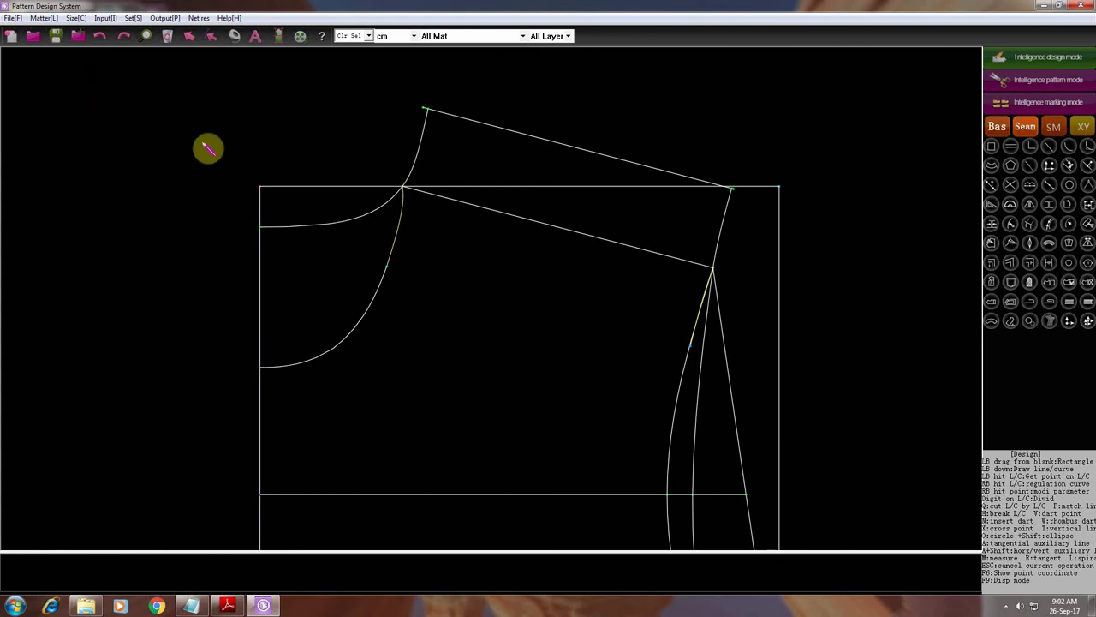
- Start a new curved dart leg from the dart line toward the side line
scroll(210, 150, "down", 2)
scroll(252, 202, "up", 1)
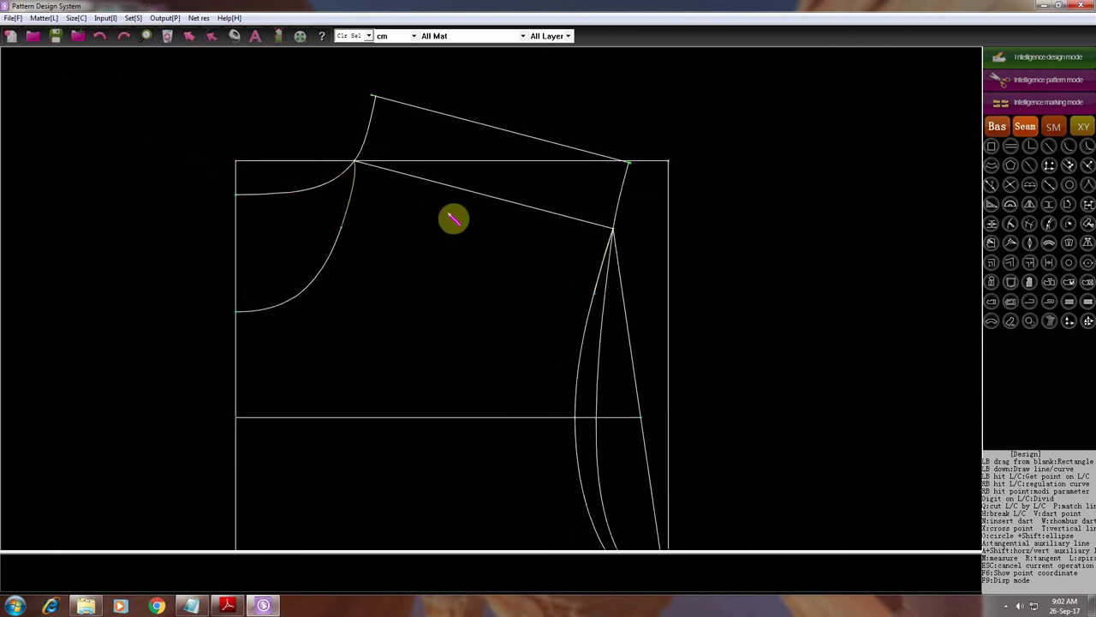
scroll(446, 192, "down", 1)
scroll(514, 222, "up", 1)
scroll(557, 251, "up", 2)
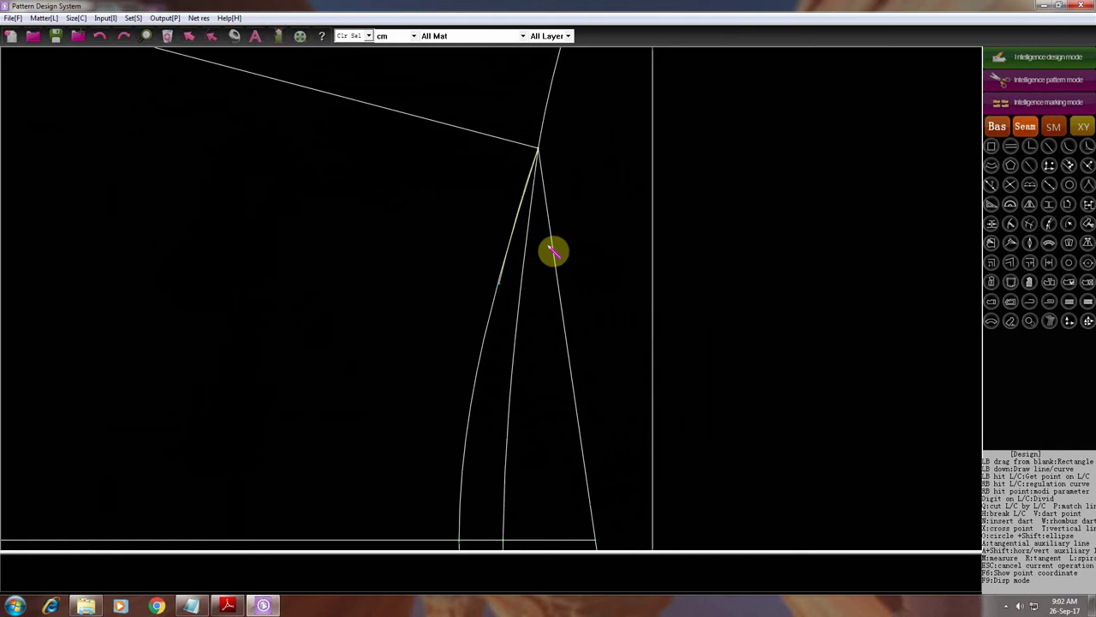
scroll(448, 266, "down", 1)
scroll(488, 229, "up", 1)
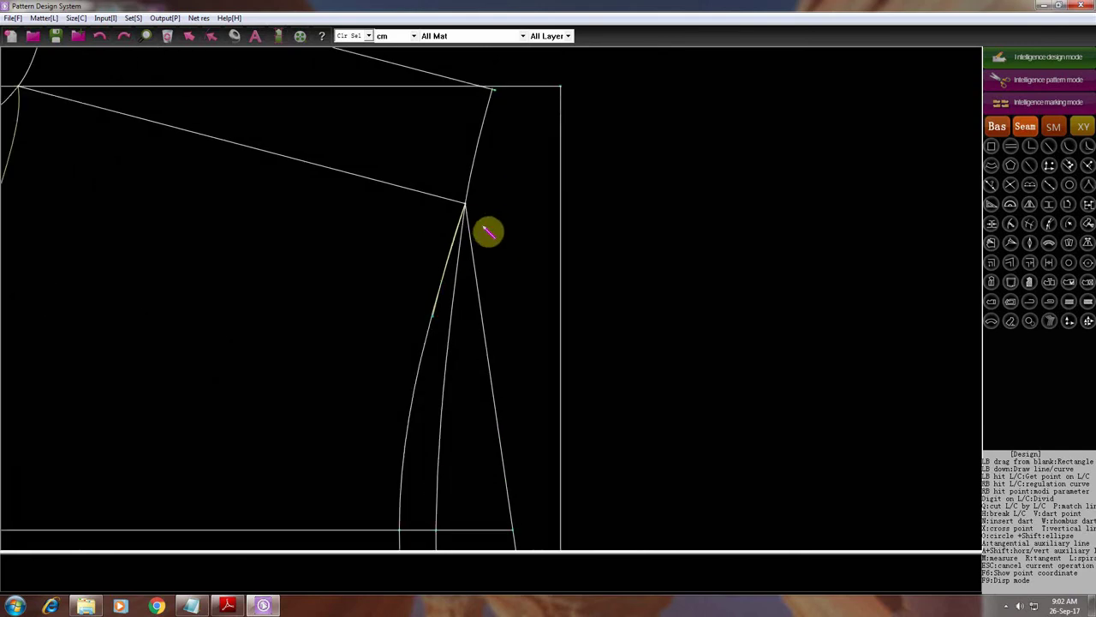
scroll(477, 226, "up", 1)
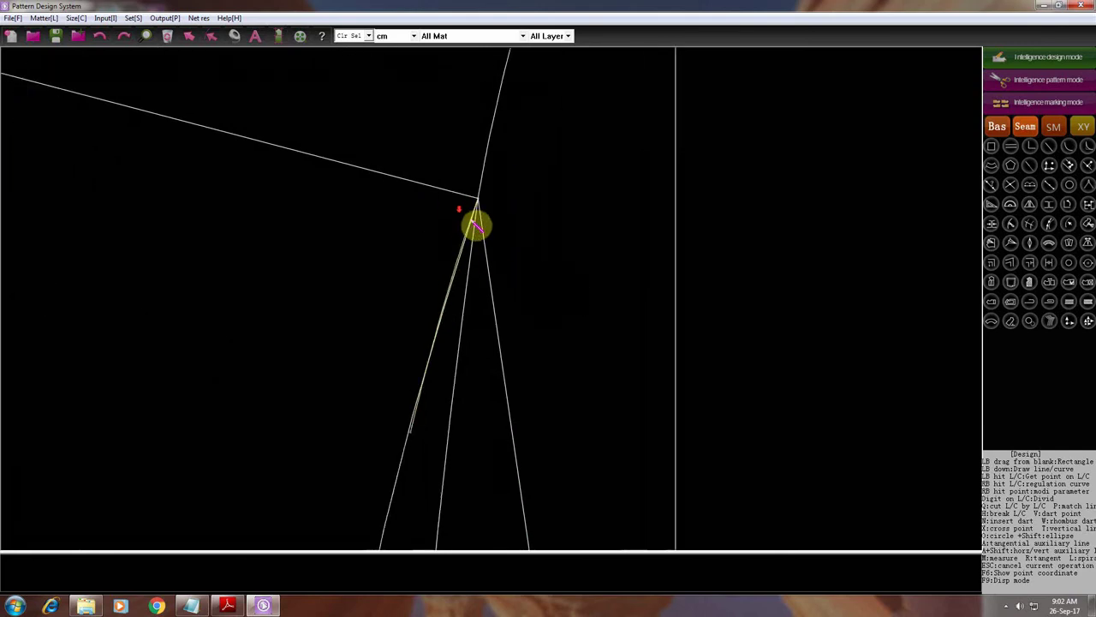
scroll(484, 229, "up", 1)
scroll(480, 180, "down", 1)
scroll(482, 176, "down", 1)
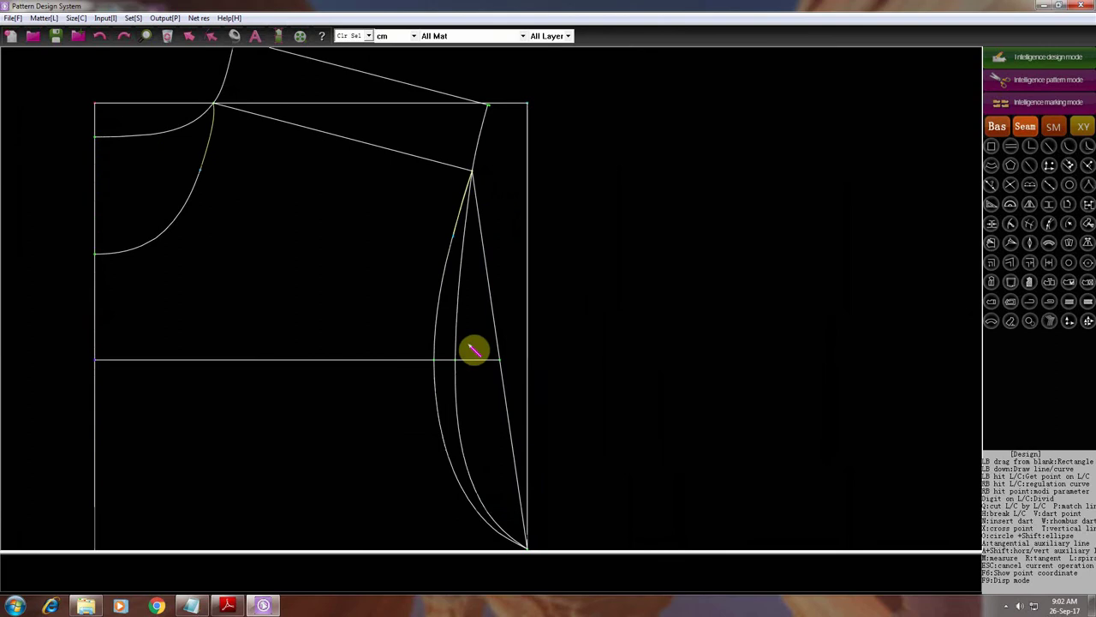
scroll(457, 248, "up", 1)
scroll(462, 206, "up", 1)
left_click(461, 183)
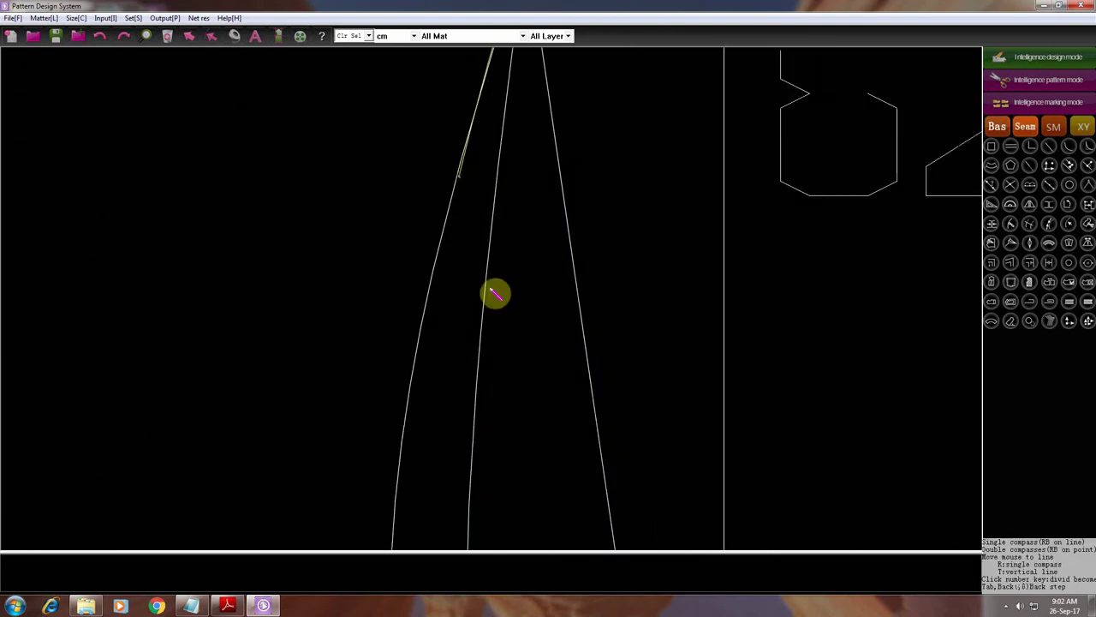
scroll(465, 237, "down", 2)
scroll(425, 396, "up", 2)
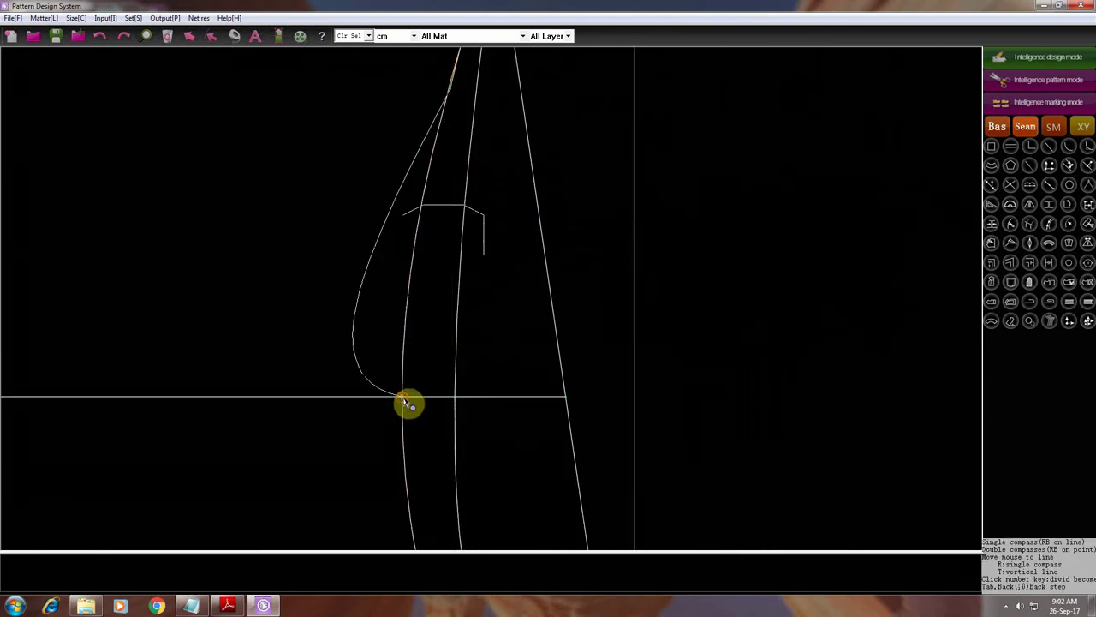
scroll(408, 399, "down", 2)
- Finish the new curve at the side line and delete the unwanted dart curve
left_click(504, 439)
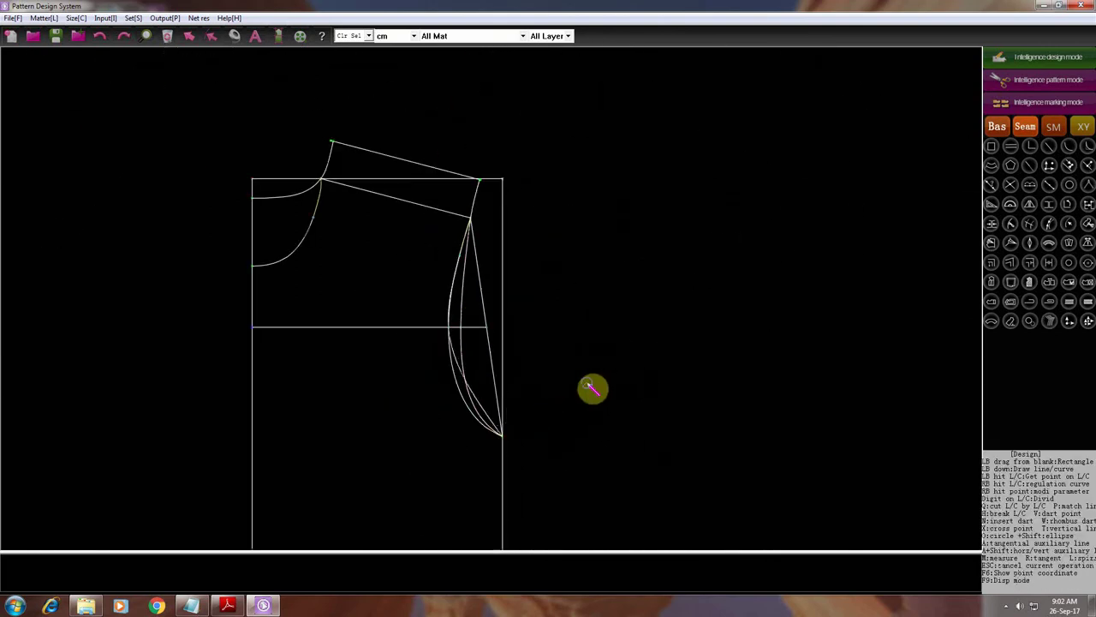
left_click(167, 35)
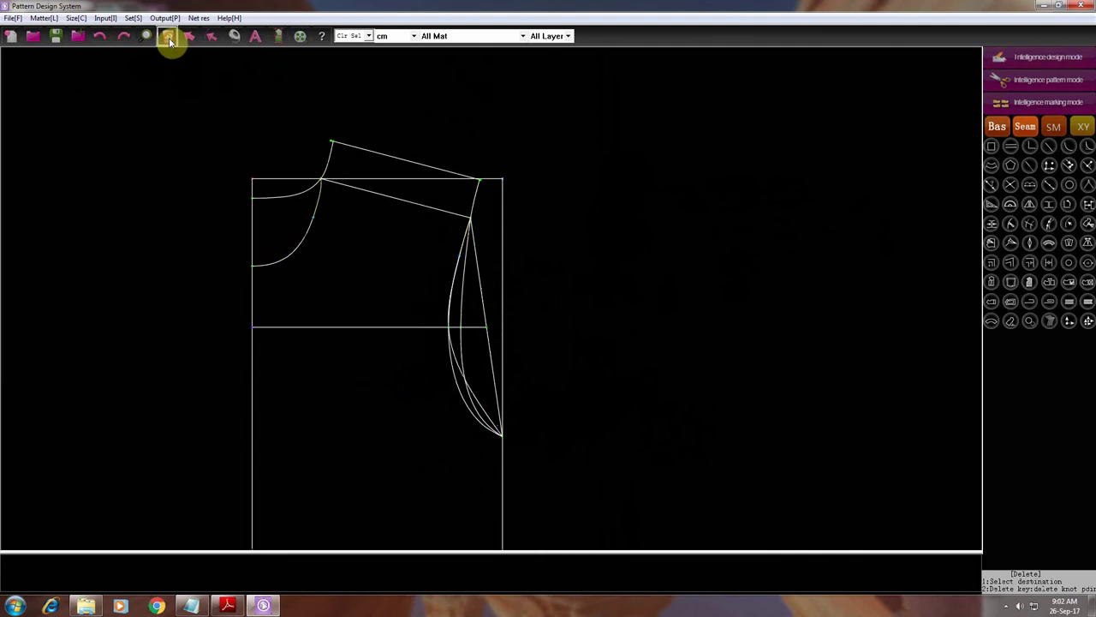
left_click(459, 391)
left_click(455, 317)
left_click(530, 327)
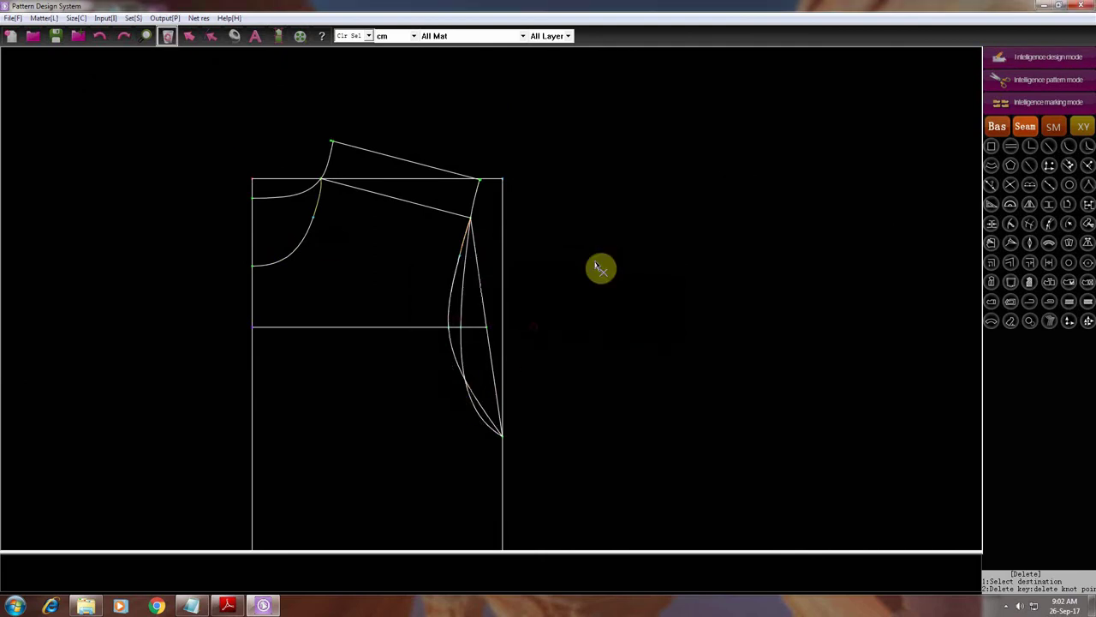
left_click(1040, 57)
- Reshape the dart curve into a smoother bow near its lower tip
scroll(473, 435, "up", 1)
scroll(474, 435, "up", 1)
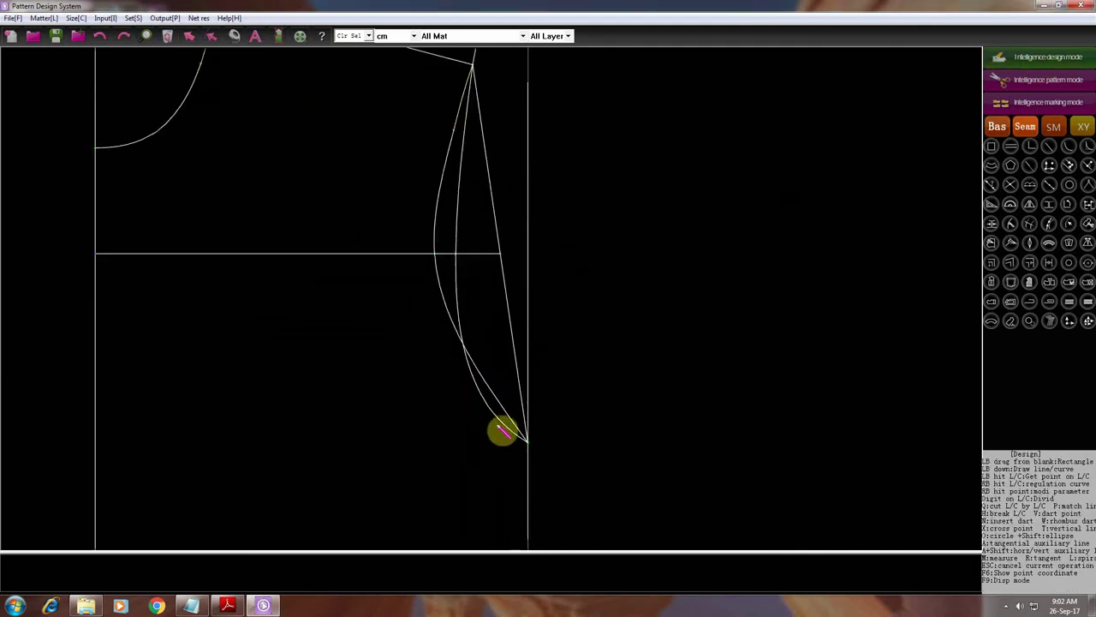
left_click(497, 401)
left_click_drag(497, 408, 456, 356)
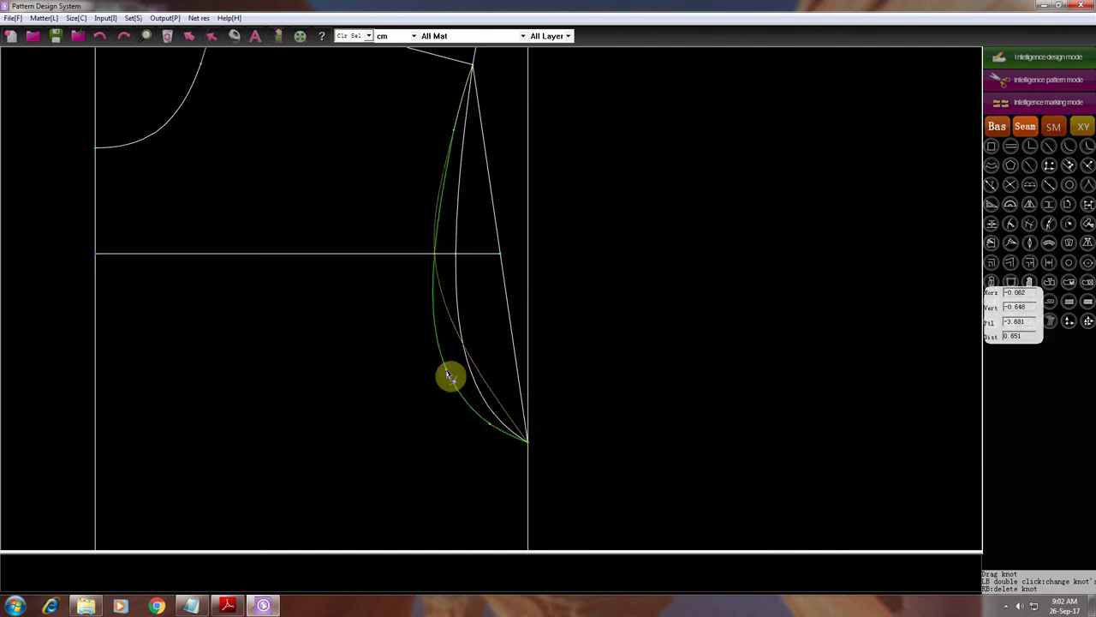
left_click_drag(451, 365, 459, 386)
scroll(497, 429, "up", 1)
scroll(496, 428, "up", 1)
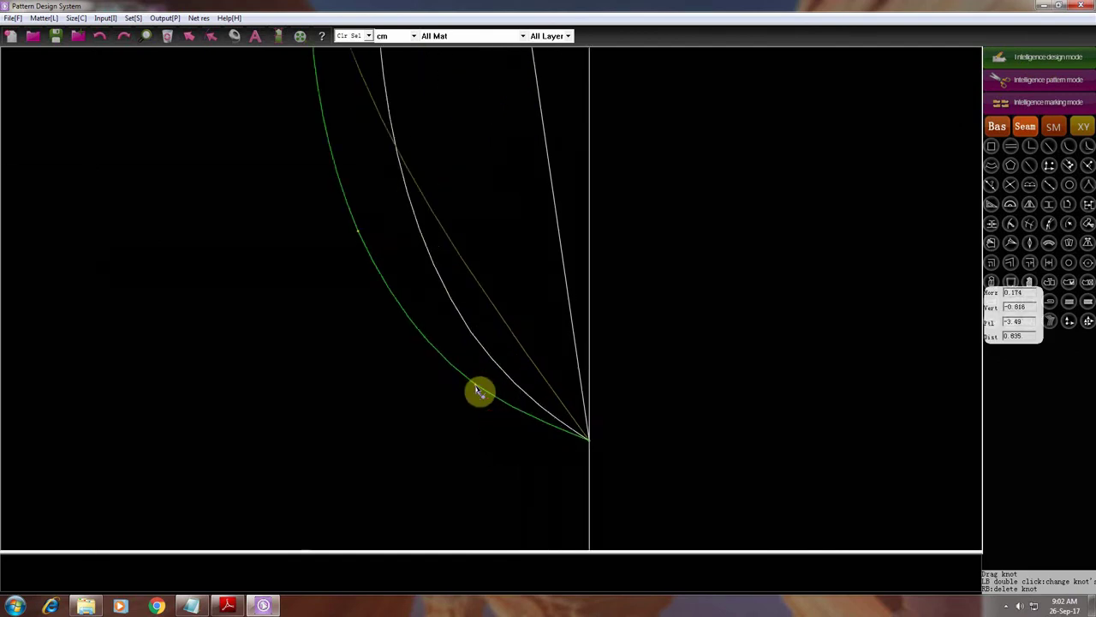
scroll(479, 385, "down", 2)
right_click(643, 283)
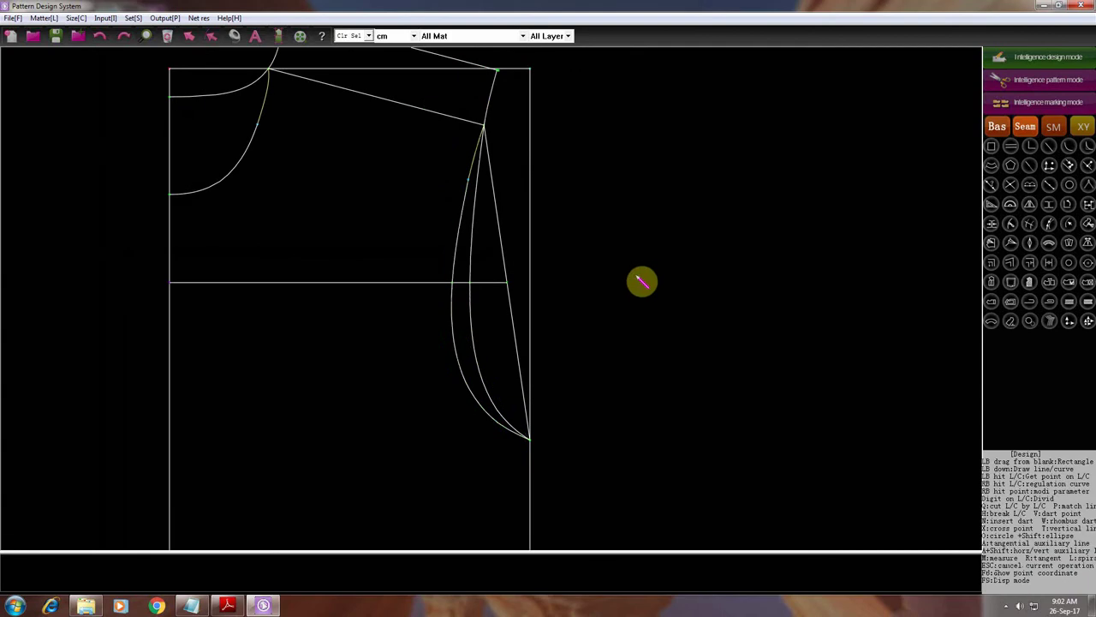
- Adjust the knots of the outer dart curve approaching the dart tip
scroll(558, 385, "up", 2)
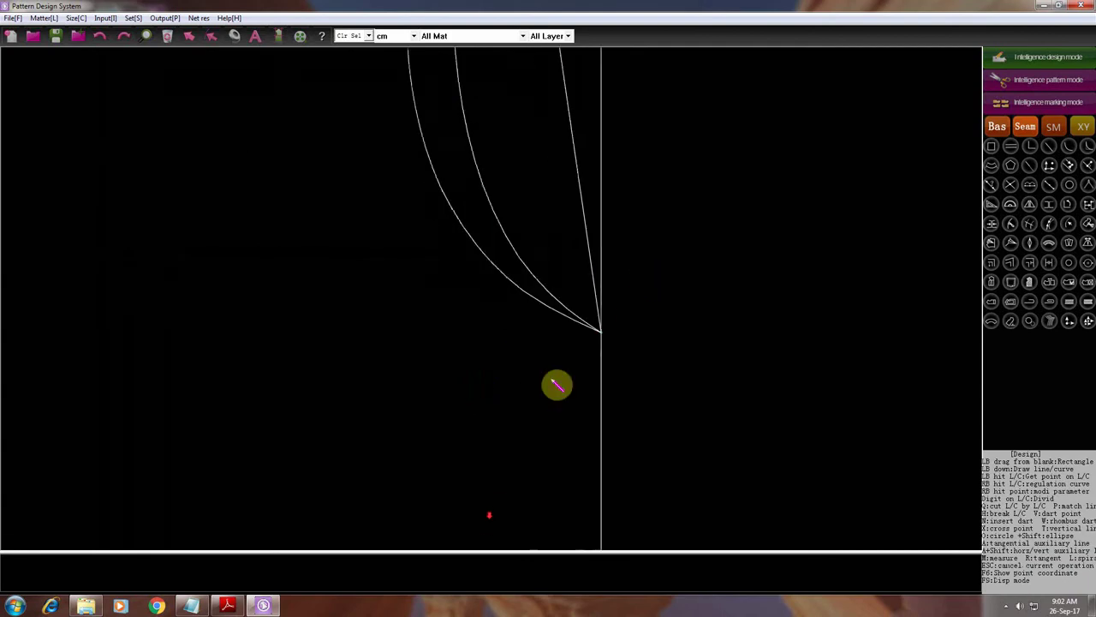
scroll(569, 343, "up", 1)
left_click(588, 253)
scroll(586, 255, "up", 1)
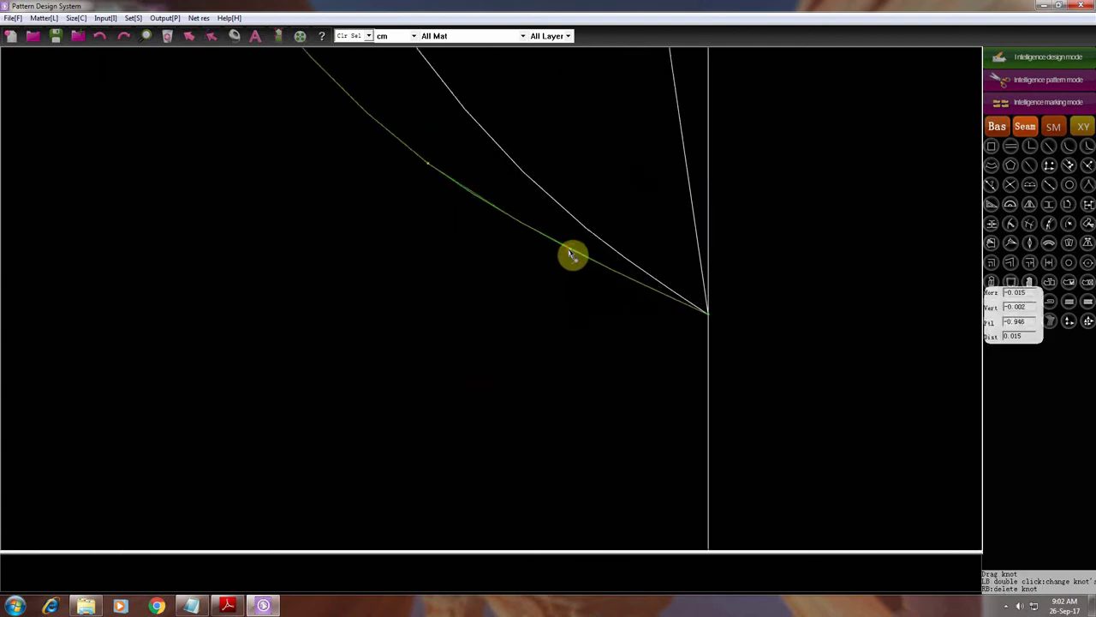
left_click_drag(586, 255, 568, 252)
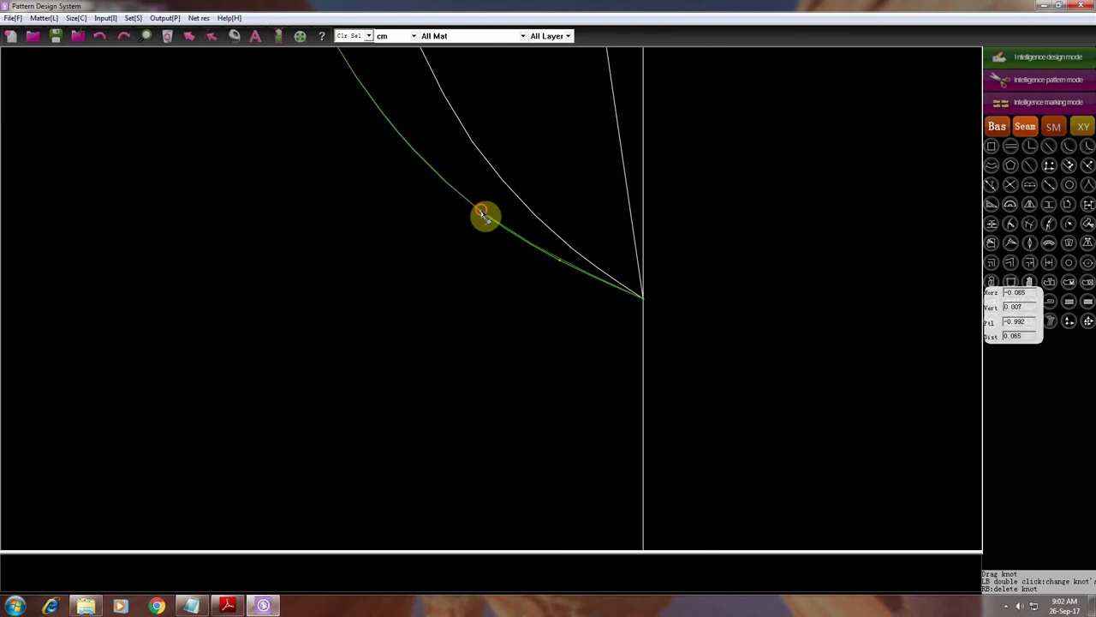
left_click_drag(483, 214, 463, 203)
scroll(465, 291, "down", 1)
scroll(422, 208, "up", 1)
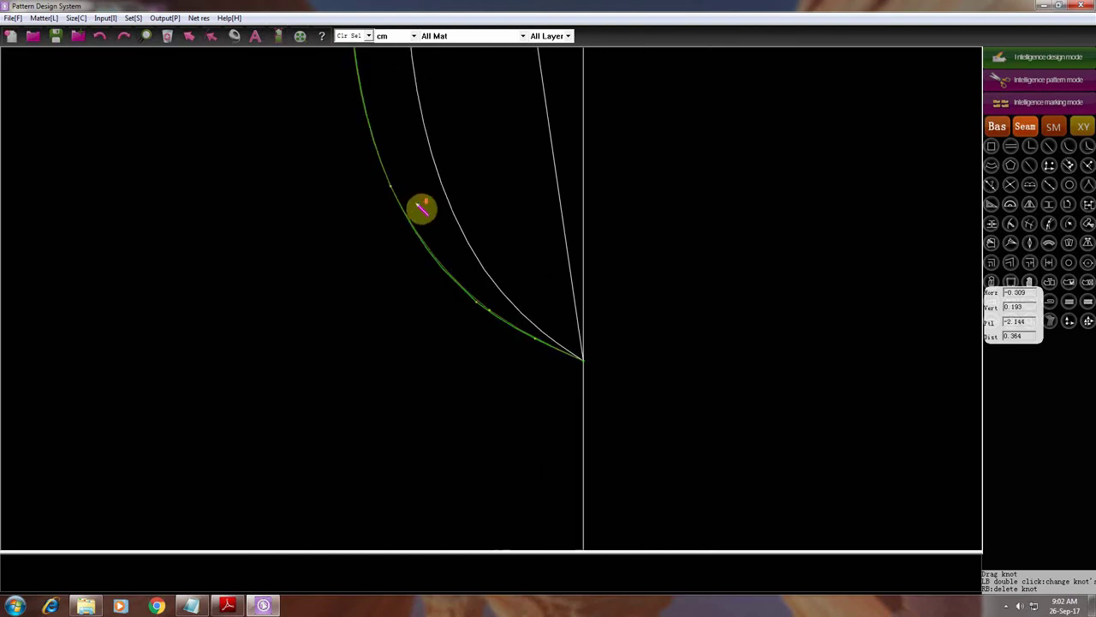
scroll(480, 299, "down", 1)
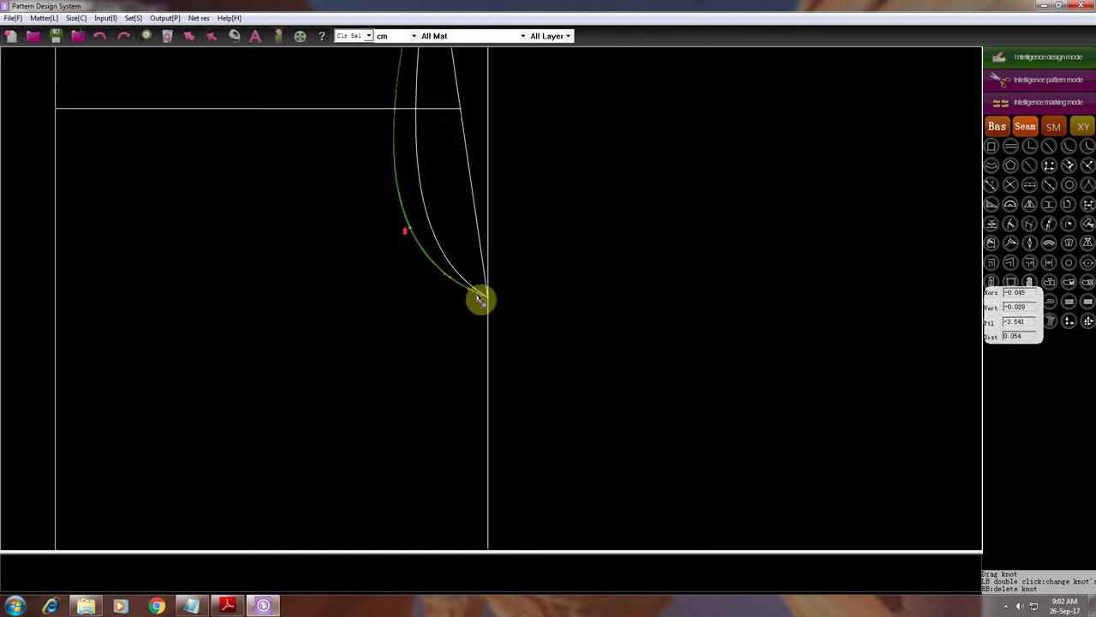
right_click(536, 282)
scroll(536, 282, "down", 1)
scroll(482, 303, "up", 1)
scroll(455, 271, "up", 1)
right_click(455, 271)
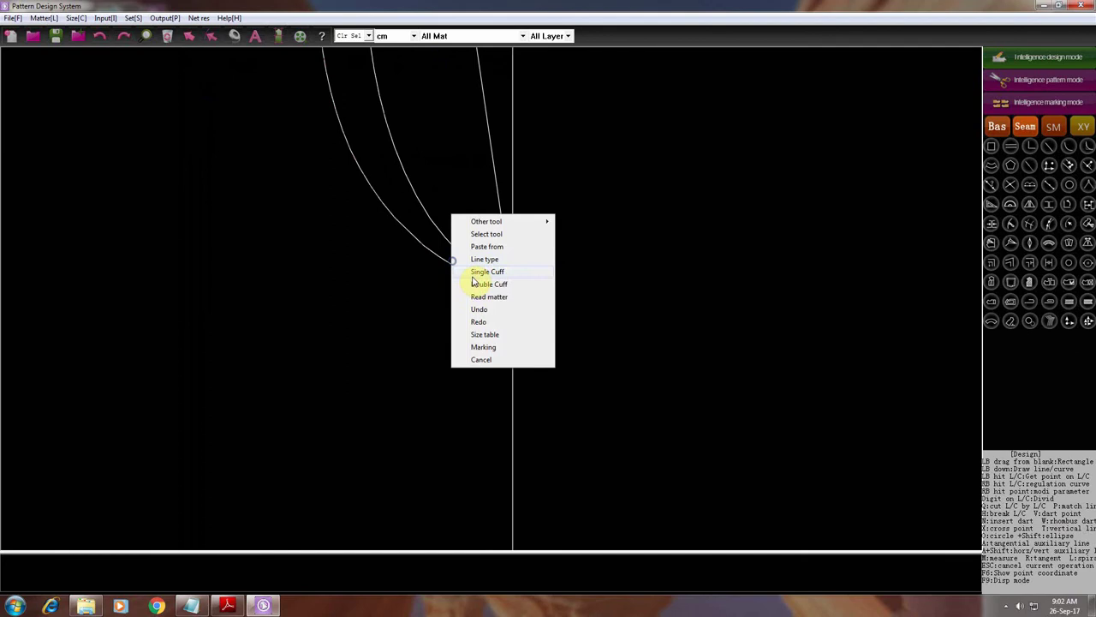
key("Escape")
- Reshape the curve near the dart tip by pulling one of its knots
left_click(452, 264)
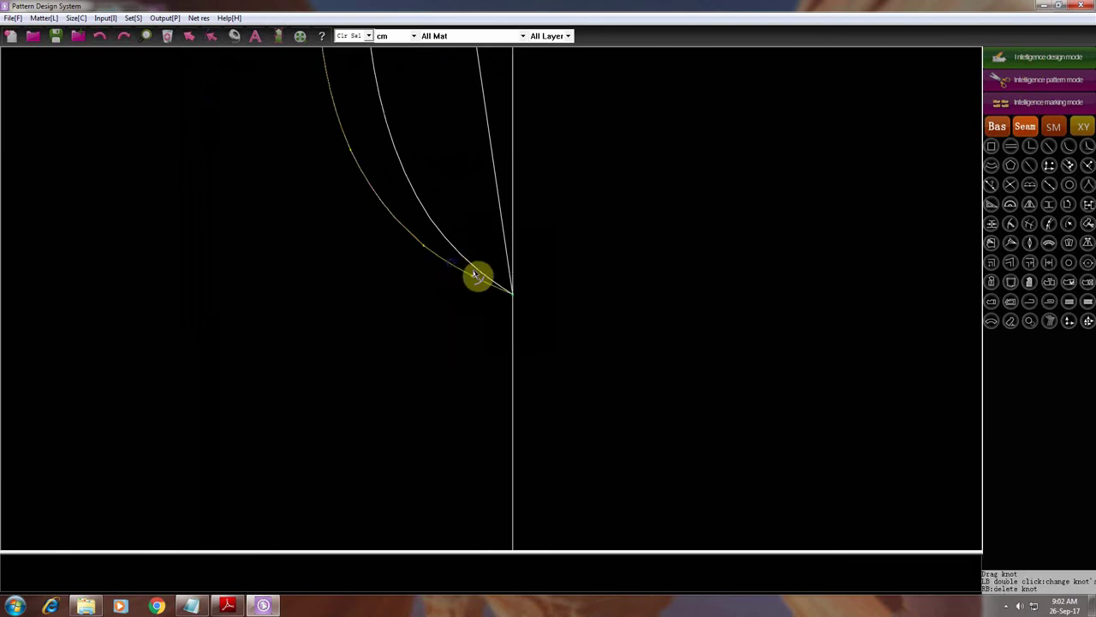
scroll(477, 278, "up", 1)
left_click_drag(477, 285, 380, 215)
scroll(488, 304, "down", 2)
scroll(489, 304, "down", 1)
right_click(577, 269)
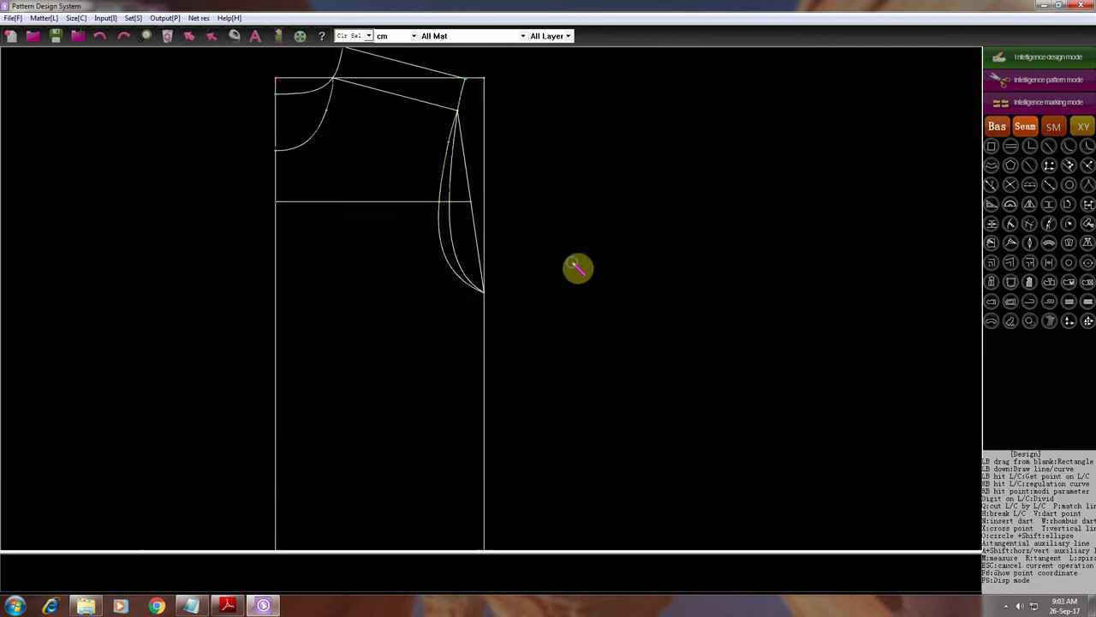
scroll(514, 279, "up", 2)
scroll(501, 272, "up", 1)
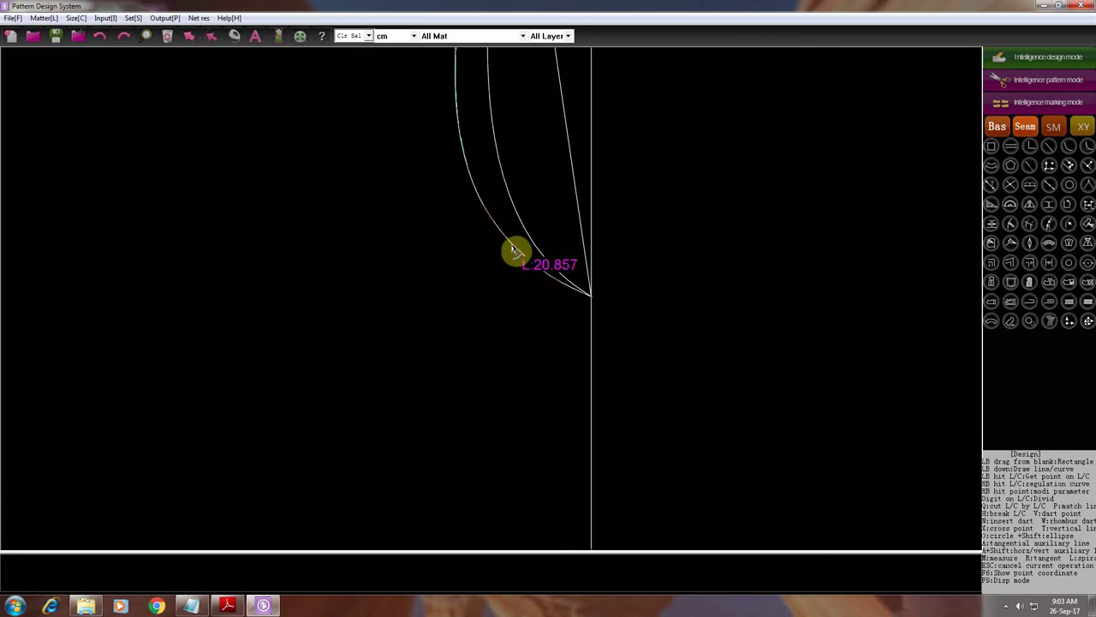
- Refine the curve near the tip further by moving another knot
right_click(528, 272)
mouse_move(529, 273)
left_mouse_down()
mouse_move(681, 310)
mouse_move(419, 250)
mouse_move(440, 265)
left_mouse_up()
scroll(642, 369, "up", 1)
scroll(533, 420, "down", 1)
scroll(450, 291, "down", 1)
scroll(514, 282, "down", 2)
right_click(591, 301)
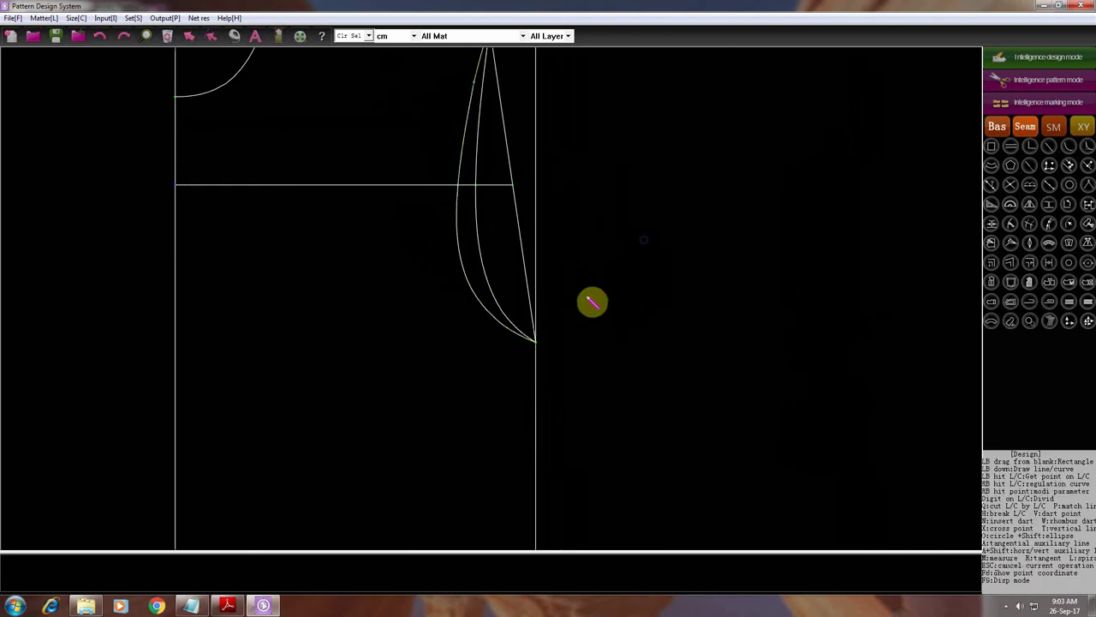
scroll(428, 257, "down", 2)
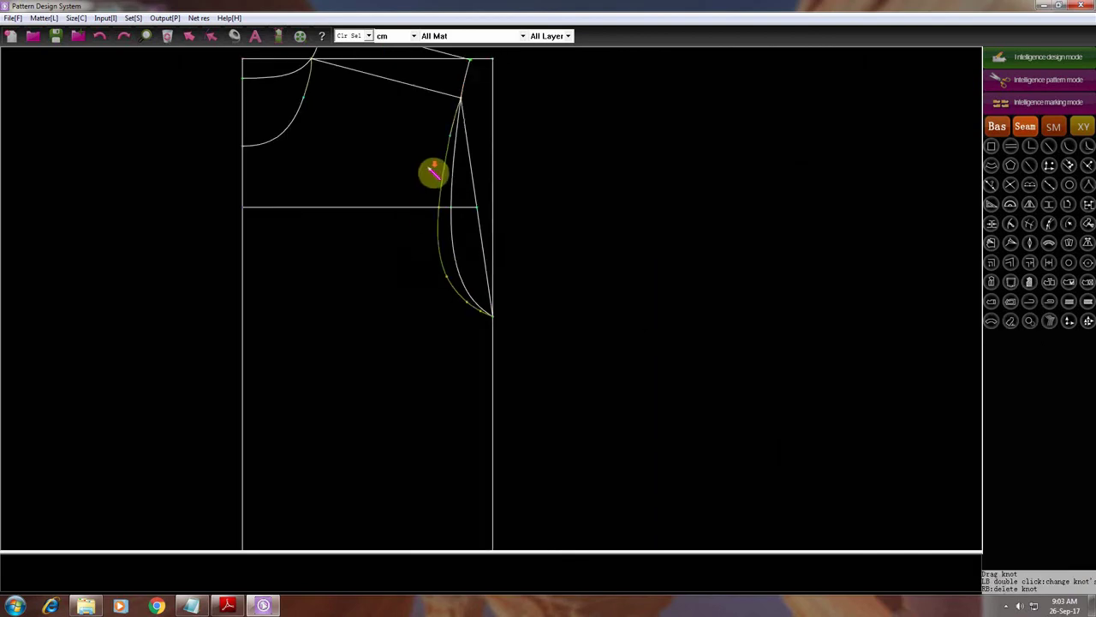
scroll(434, 172, "up", 3)
- Smooth the upper part of the left dart curve
left_click(465, 146)
scroll(465, 147, "up", 2)
left_click_drag(460, 151, 459, 154)
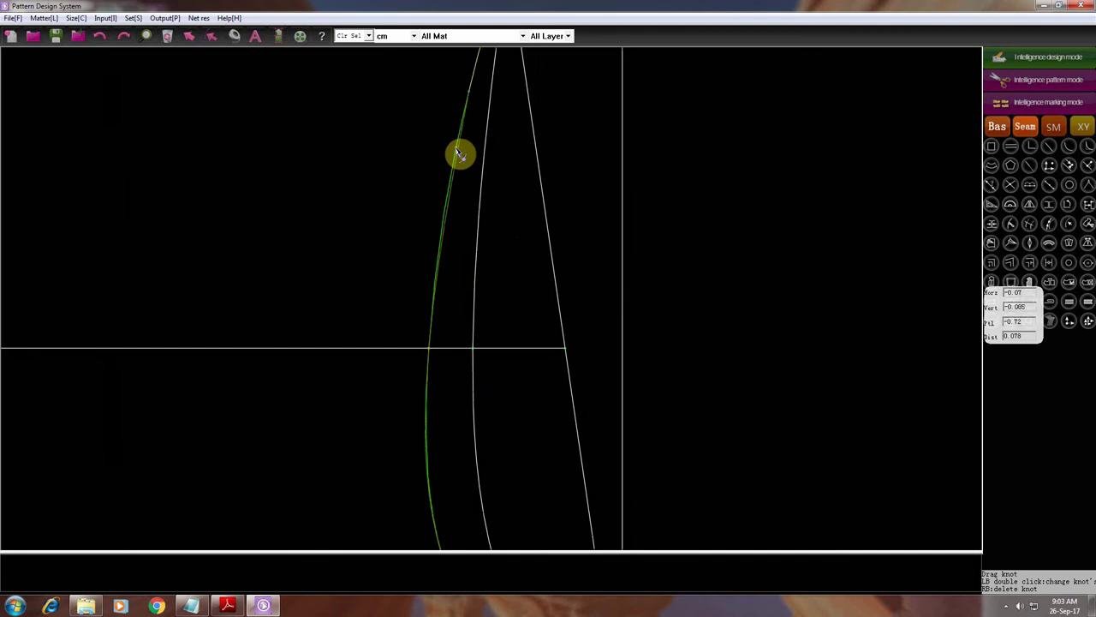
scroll(609, 216, "down", 2)
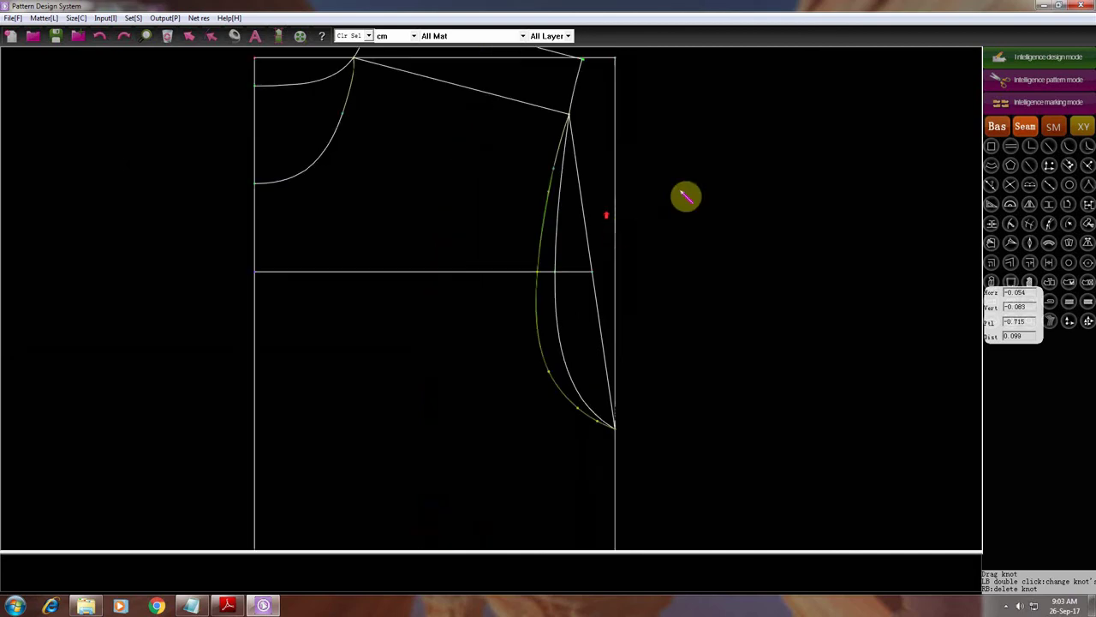
right_click(701, 202)
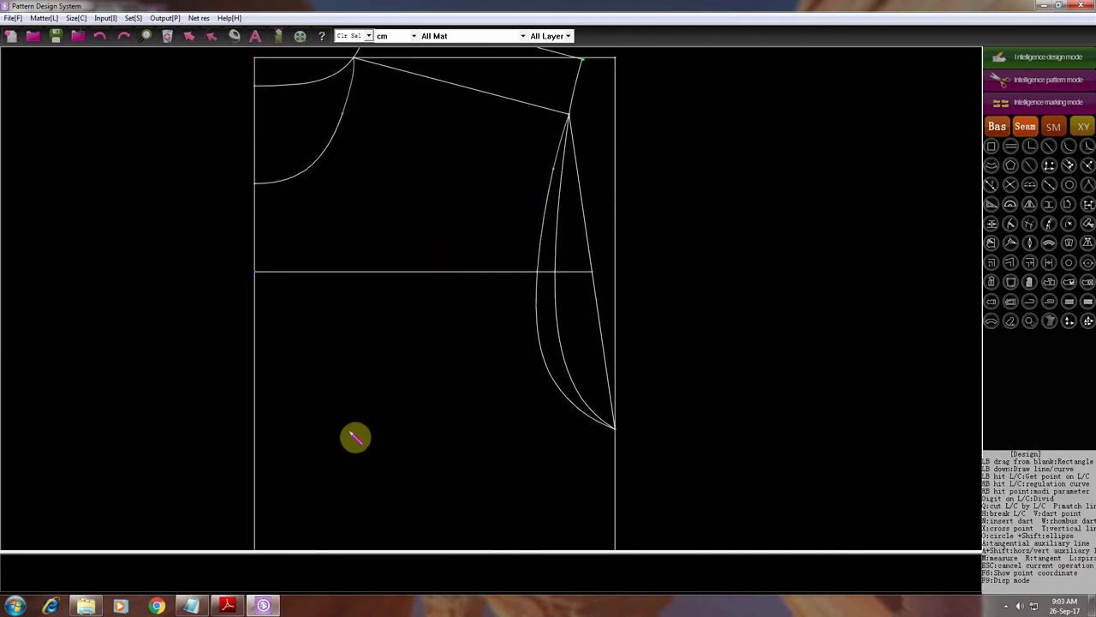
scroll(543, 311, "up", 2)
scroll(553, 159, "down", 2)
scroll(533, 120, "up", 2)
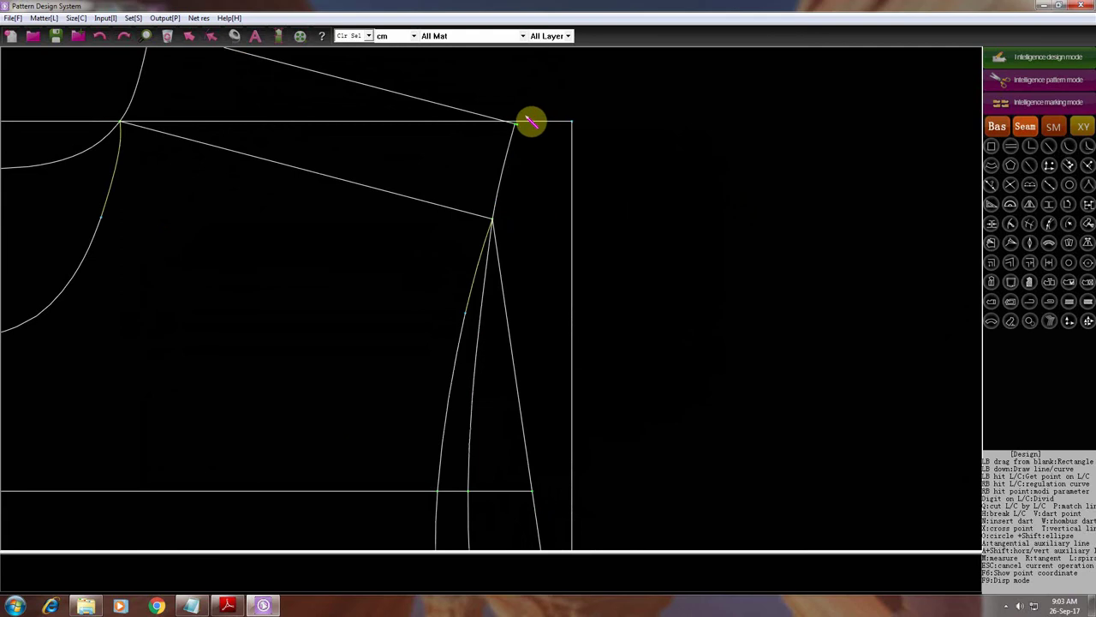
scroll(531, 120, "up", 1)
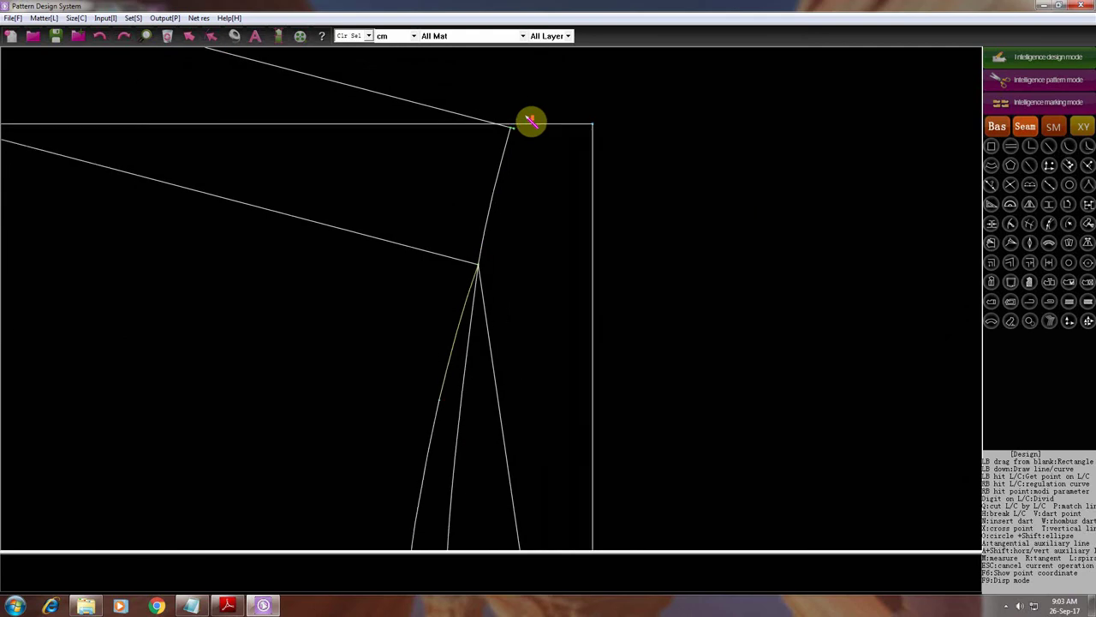
scroll(531, 121, "up", 1)
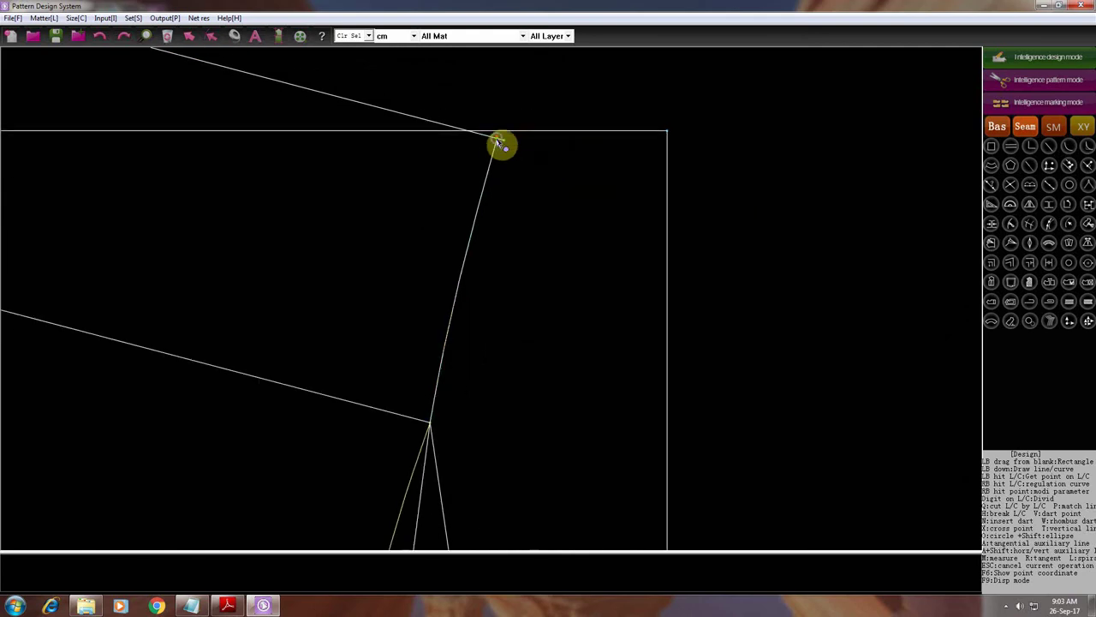
- Mark a point 1 cm along the shoulder line near the corner
left_click(500, 140)
type("1")
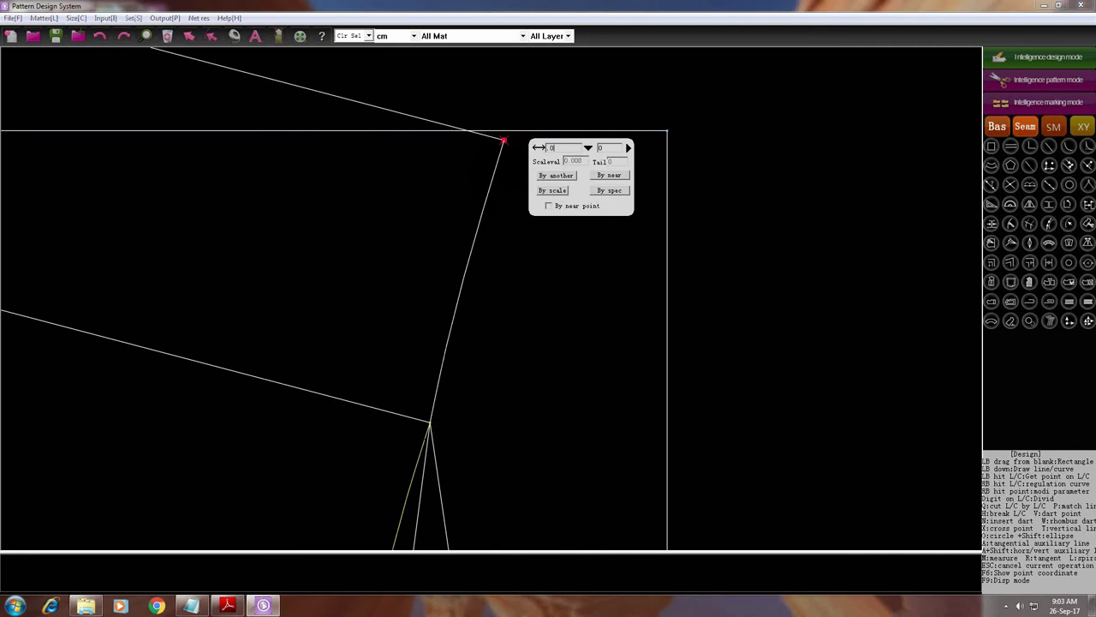
key("Return")
scroll(588, 194, "down", 4)
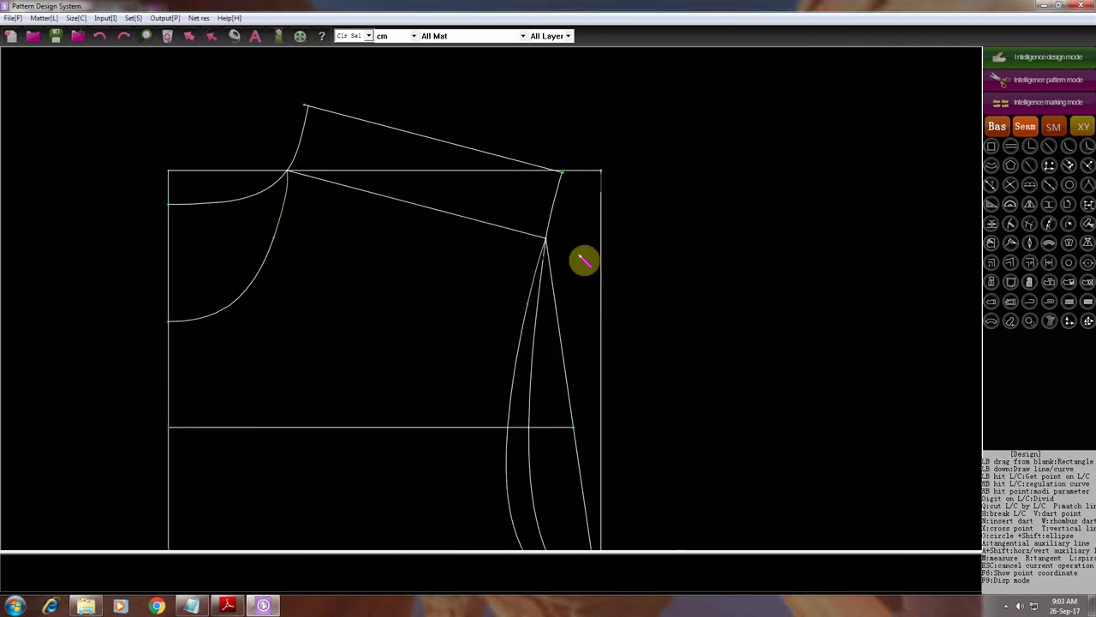
scroll(543, 440, "up", 1)
scroll(502, 242, "up", 1)
scroll(522, 251, "down", 2)
scroll(529, 543, "up", 1)
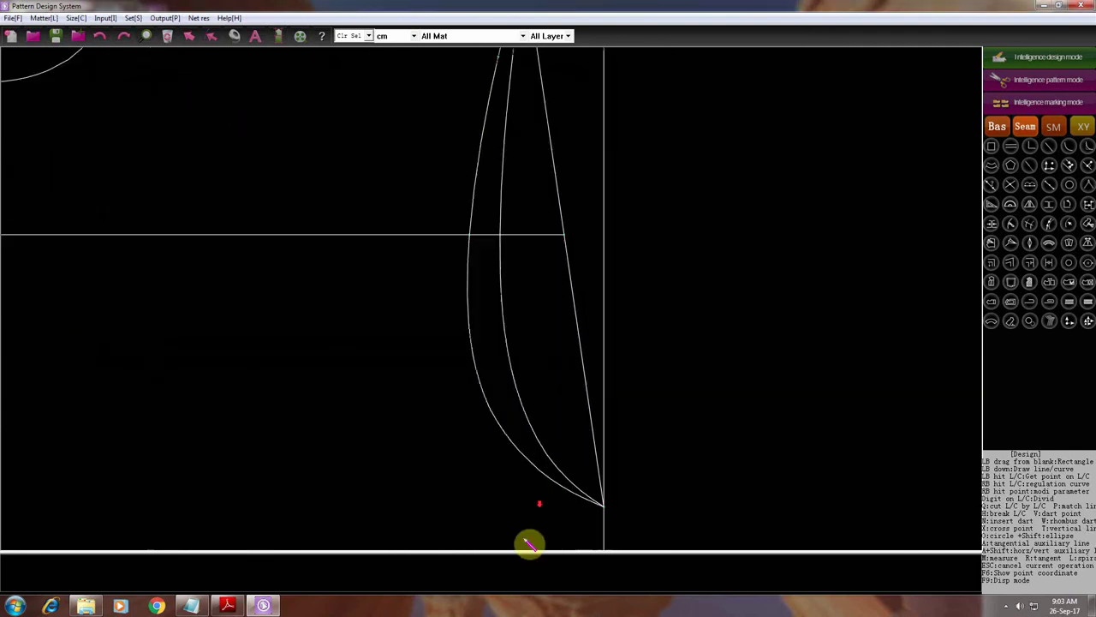
- Move a knot on the outer armhole curve to start smoothing it
right_click(501, 435)
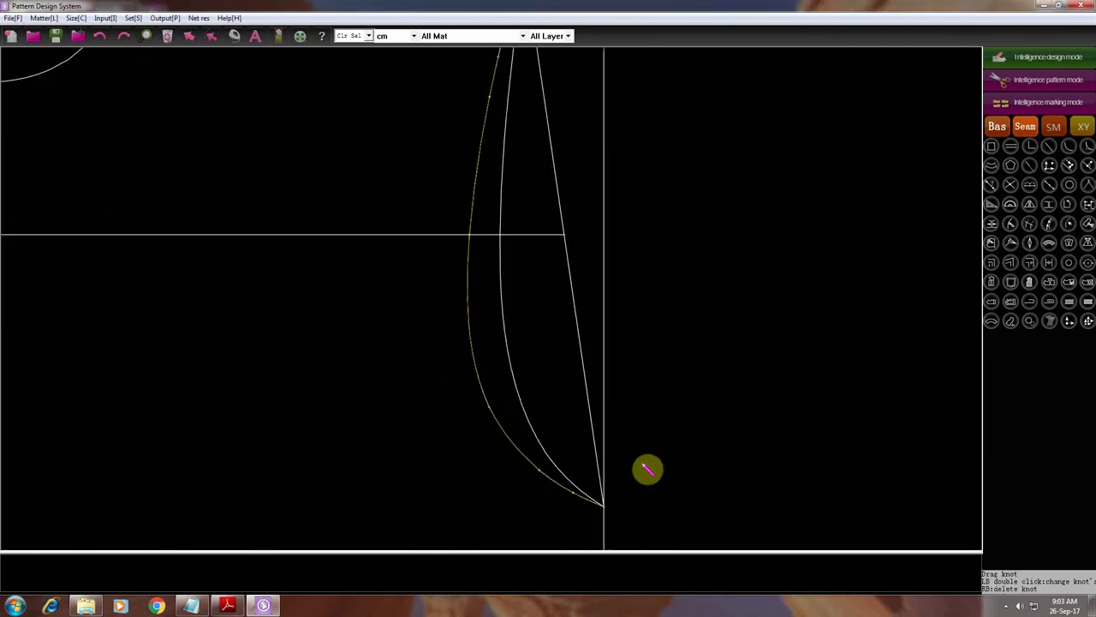
scroll(453, 411, "up", 3)
scroll(531, 443, "down", 1)
scroll(611, 514, "down", 1)
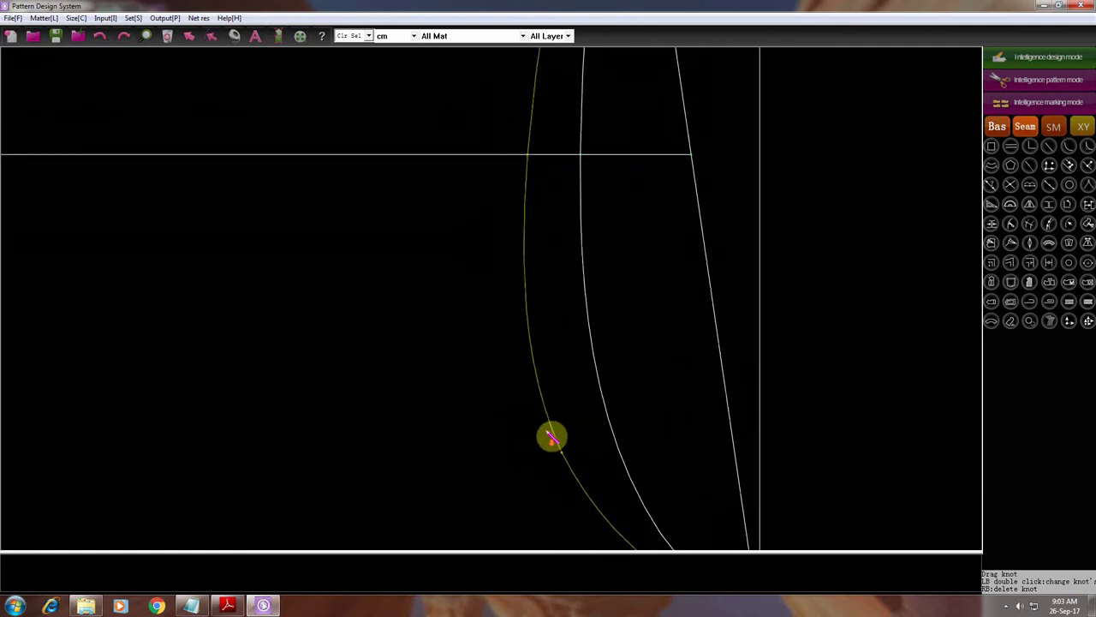
left_click(538, 378)
scroll(567, 468, "up", 1)
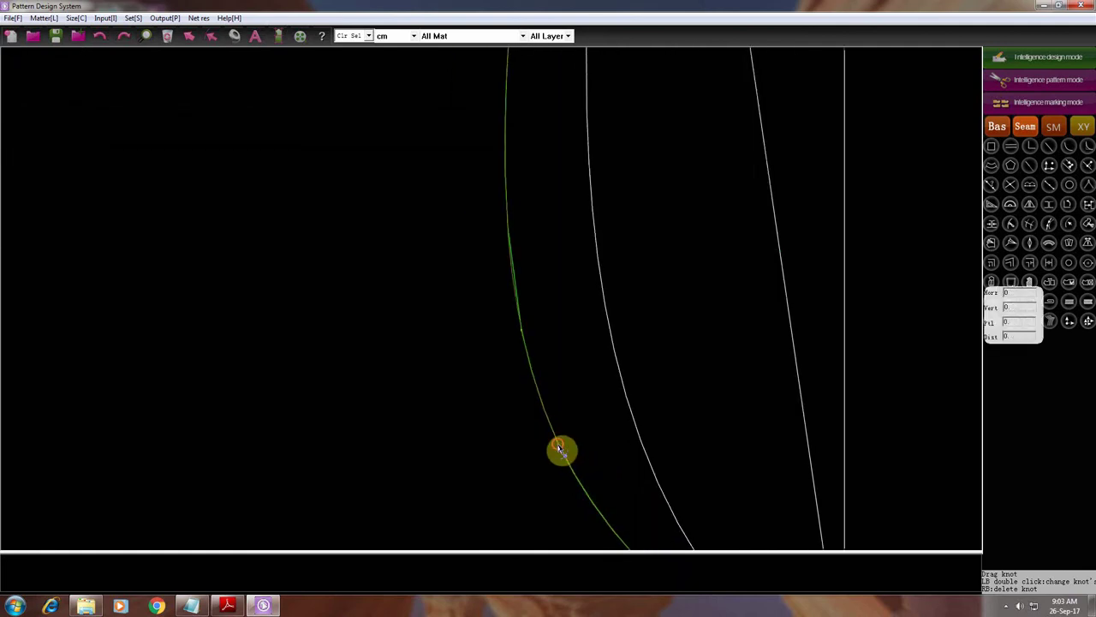
scroll(563, 454, "down", 2)
right_click(558, 325)
- Adjust another knot on the outer curve, leaving it 20.895 cm long
scroll(558, 326, "down", 1)
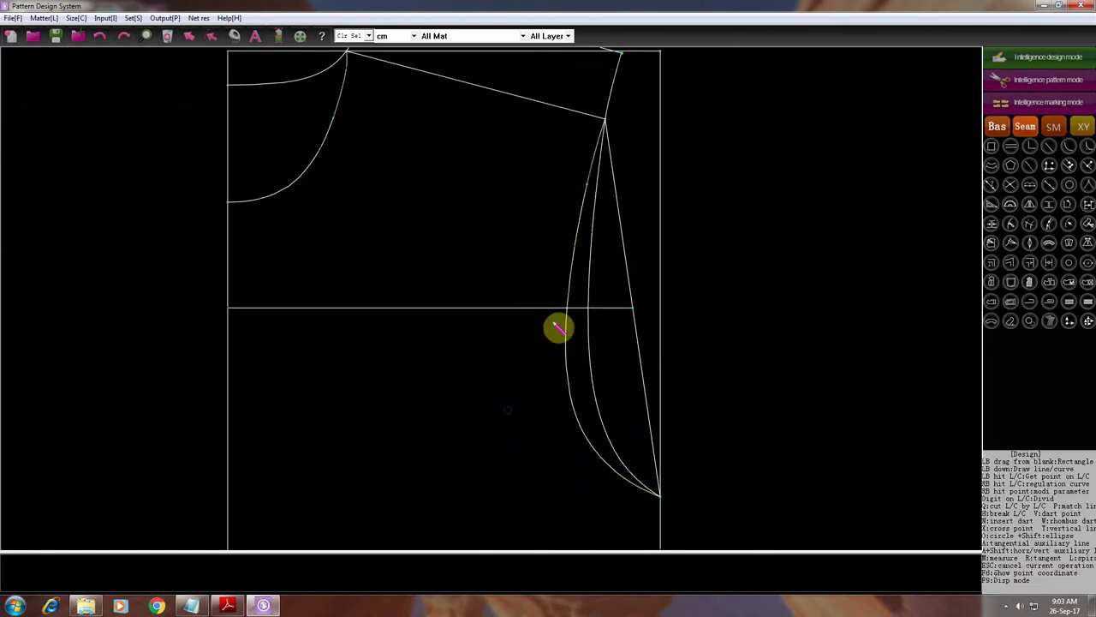
scroll(507, 245, "down", 1)
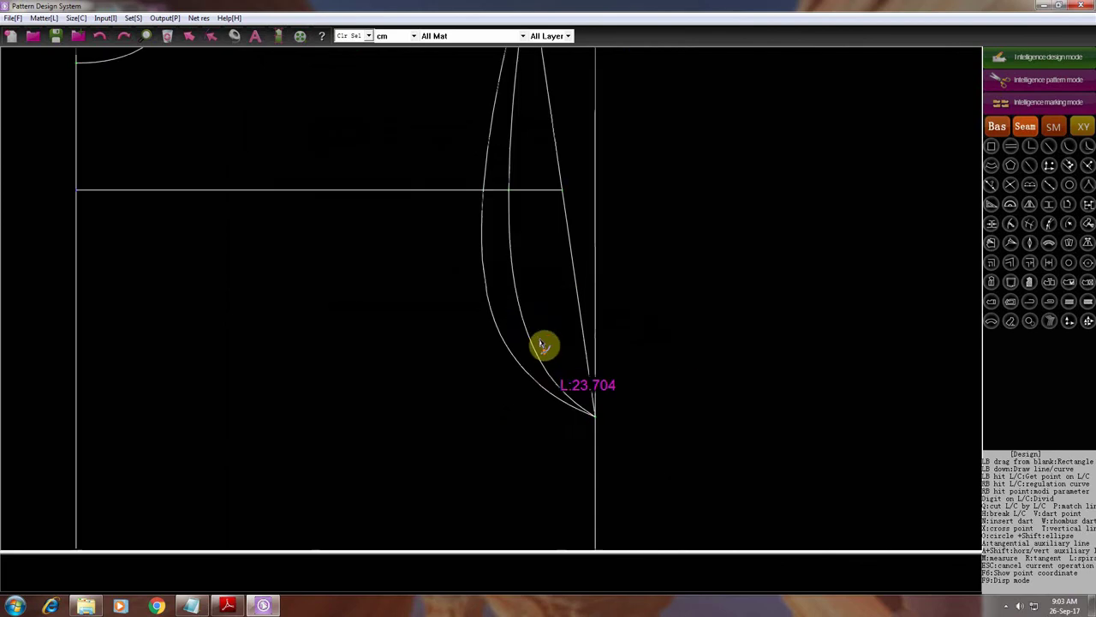
scroll(542, 349, "up", 2)
left_click(487, 301)
scroll(524, 292, "up", 2)
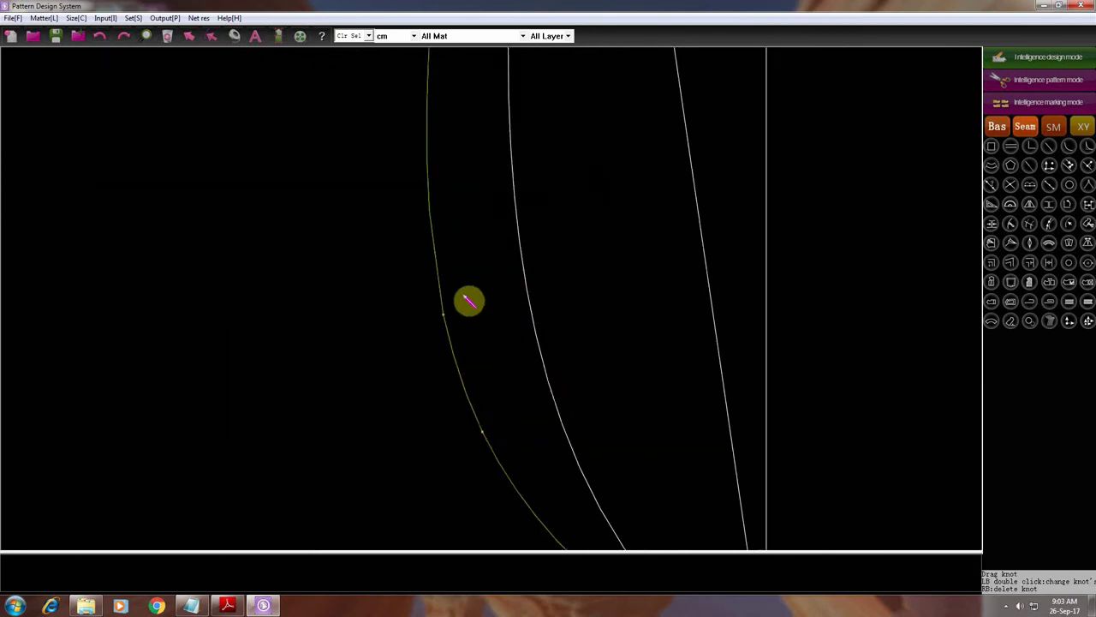
left_click(445, 316)
scroll(511, 433, "up", 1)
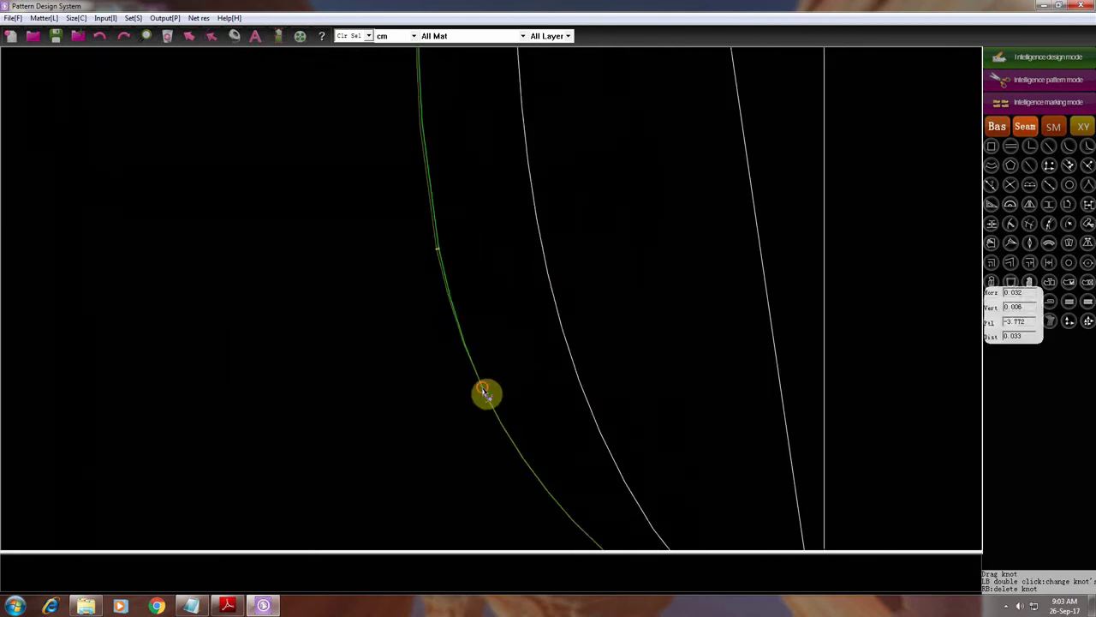
scroll(539, 374, "down", 2)
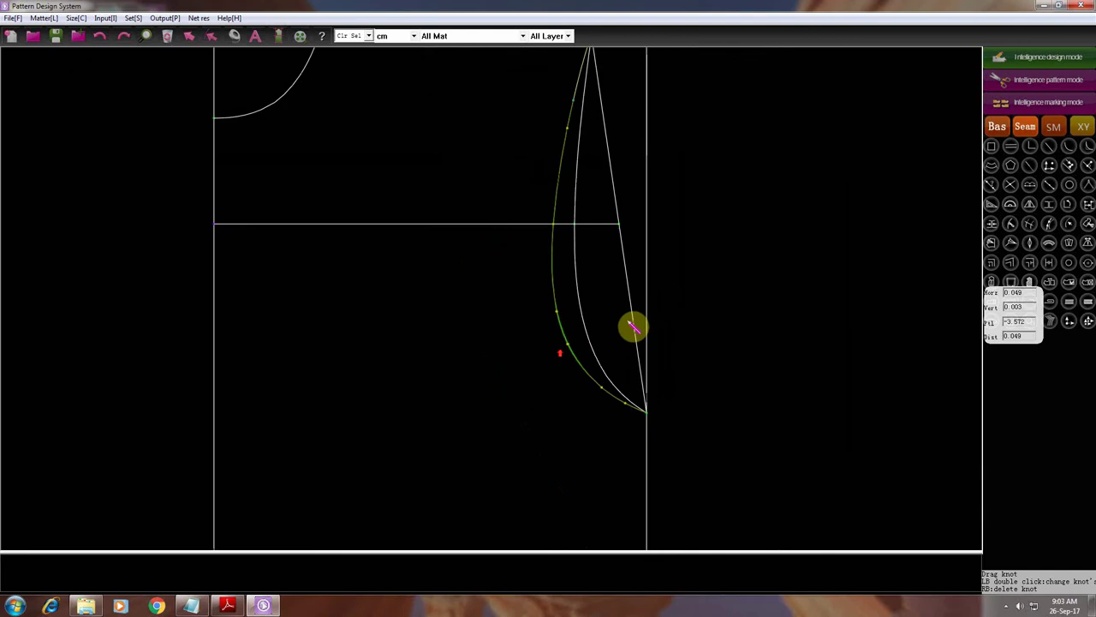
right_click(764, 326)
scroll(632, 342, "down", 1)
scroll(626, 325, "down", 1)
scroll(586, 301, "up", 3)
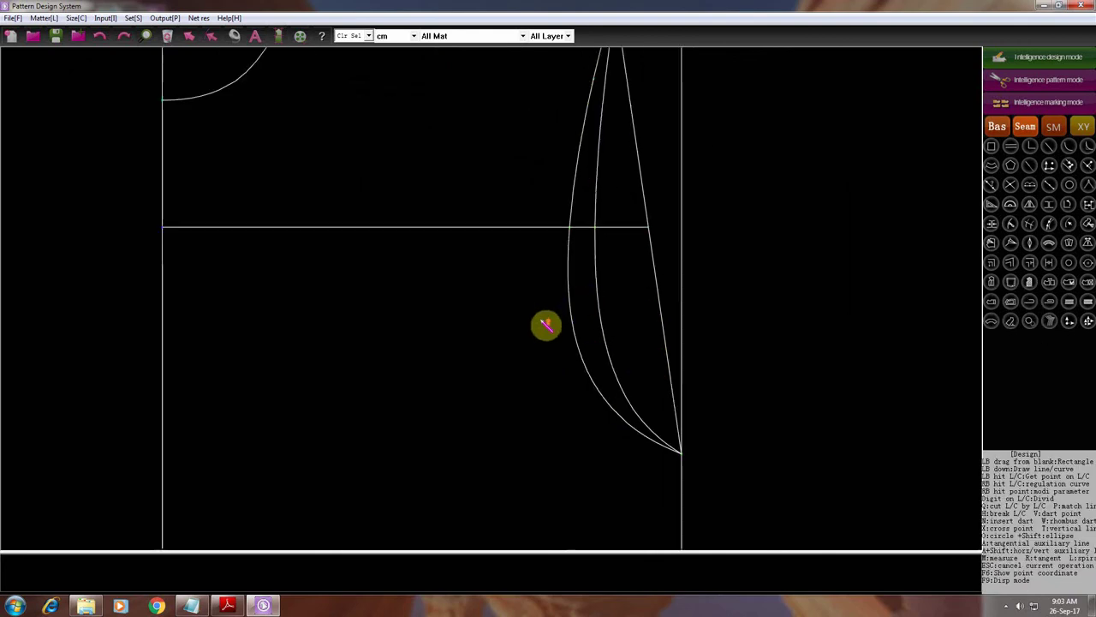
scroll(539, 321, "down", 1)
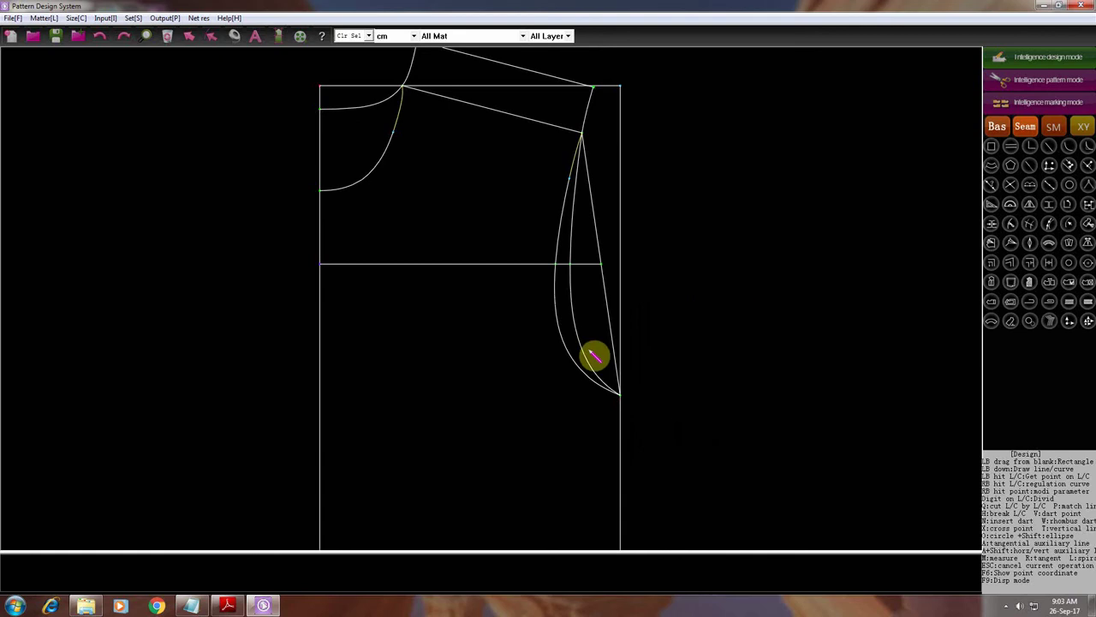
scroll(544, 377, "up", 2)
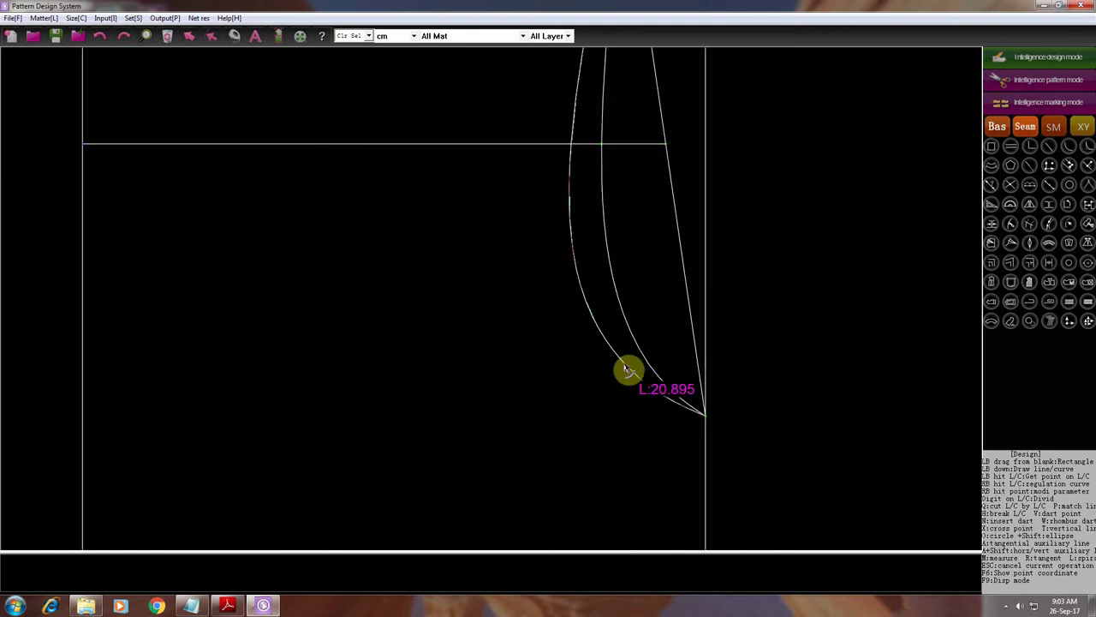
- Make a first pass of knot edits on the outer armhole curve
right_click(569, 224)
scroll(583, 248, "up", 1)
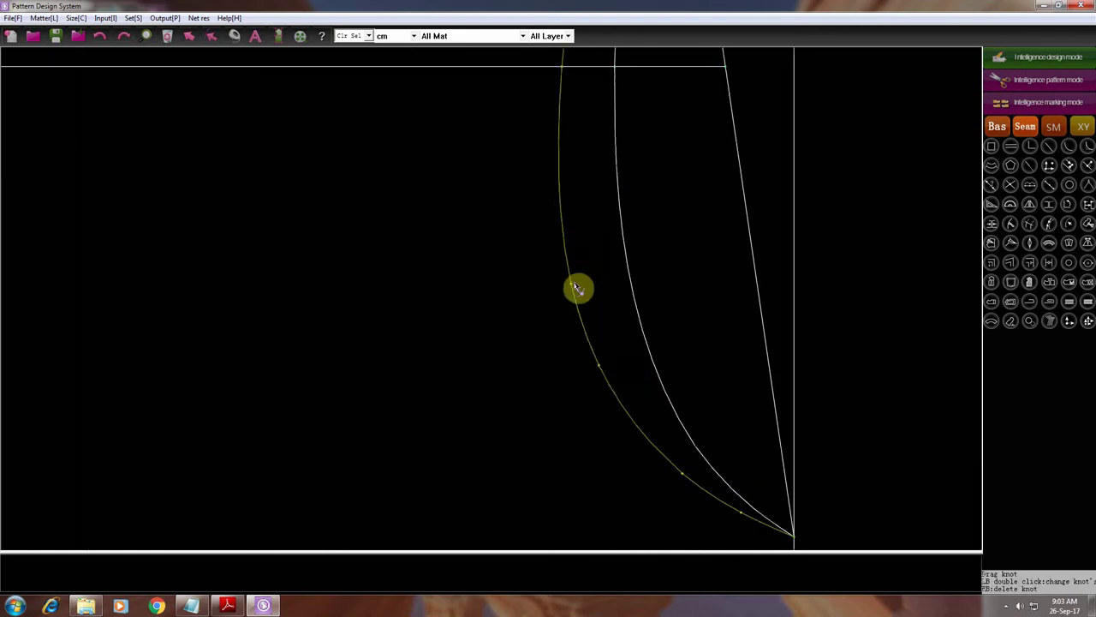
left_click(577, 288)
scroll(565, 173, "up", 1)
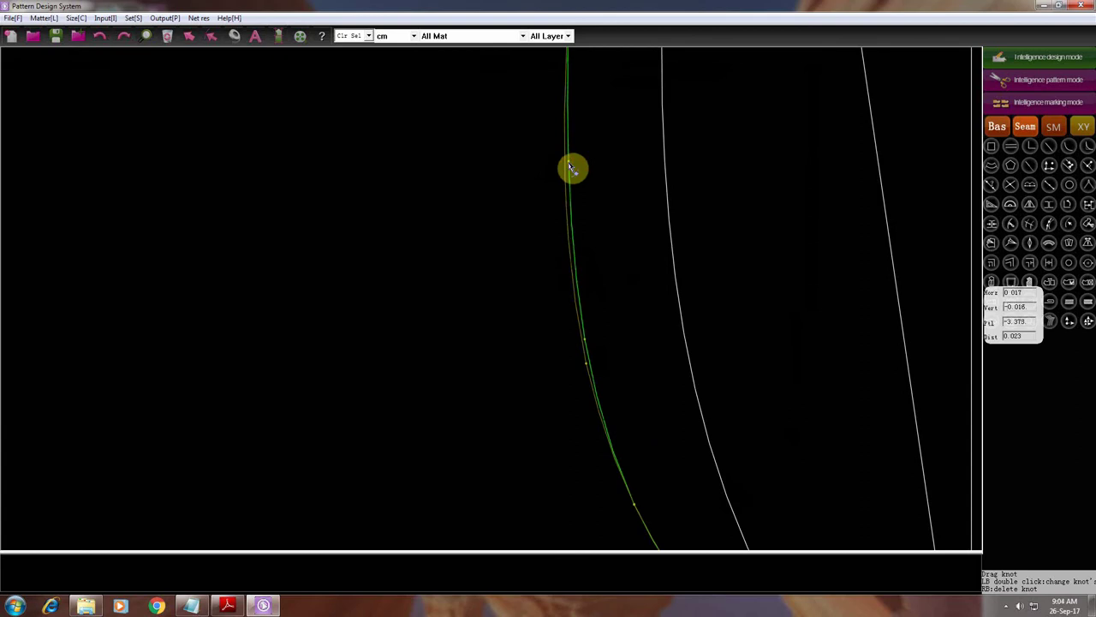
scroll(676, 335, "down", 1)
scroll(670, 327, "down", 1)
right_click(576, 236)
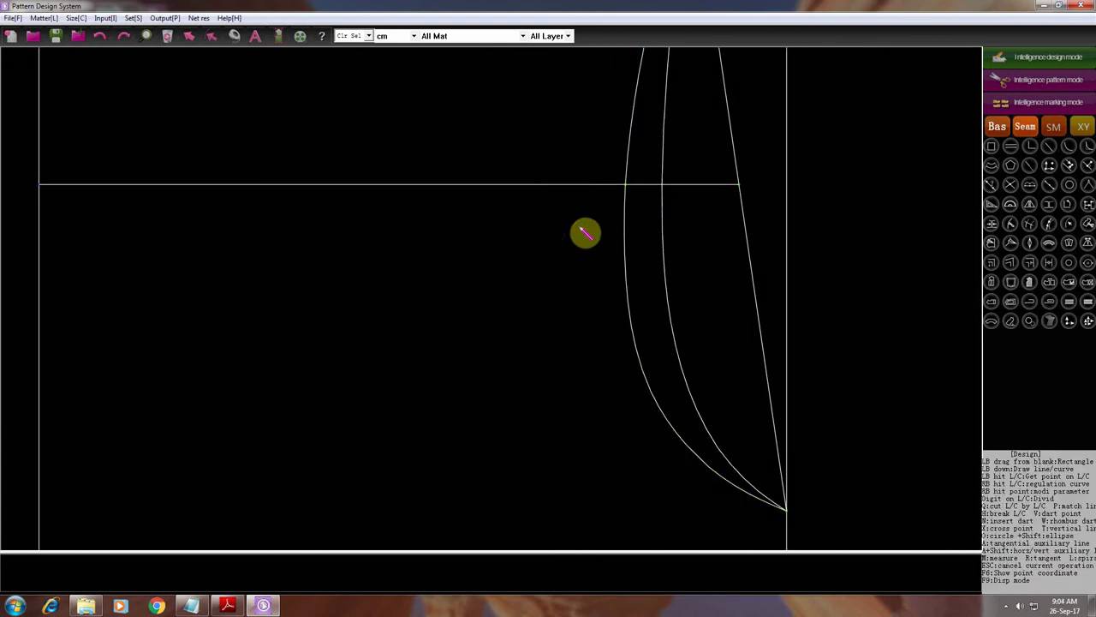
right_click(627, 273)
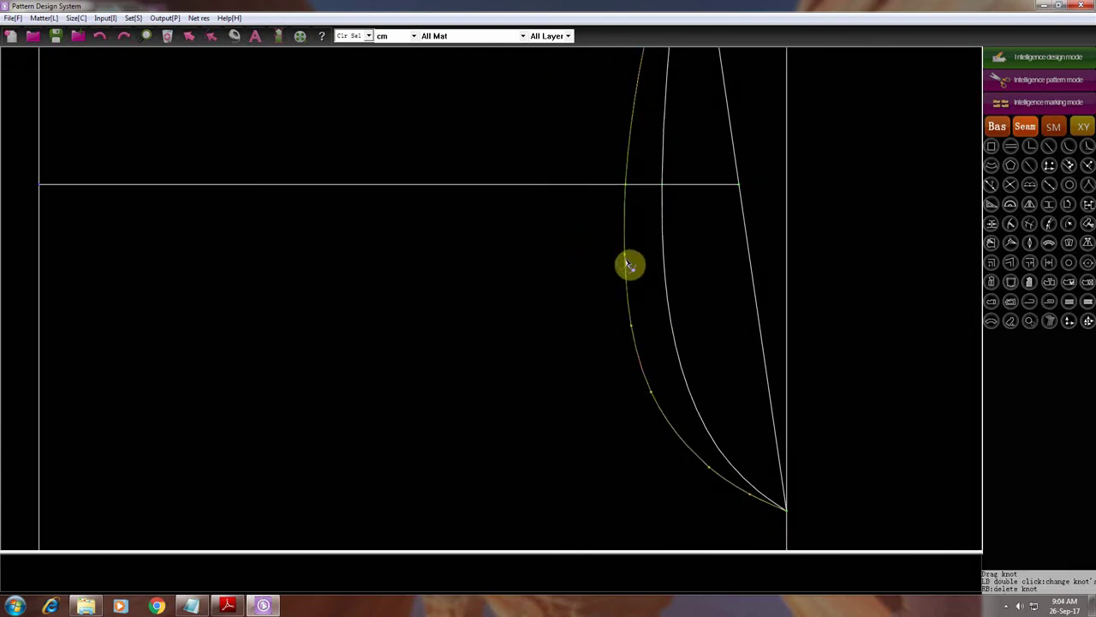
right_click(654, 334)
scroll(539, 333, "down", 1)
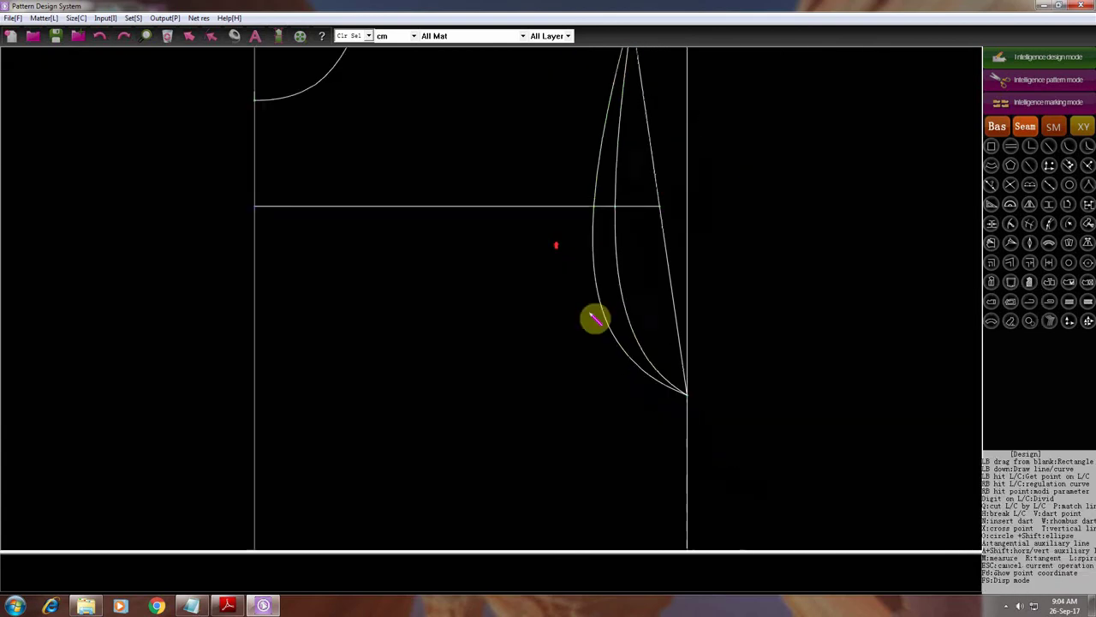
scroll(594, 318, "up", 1)
scroll(644, 338, "up", 1)
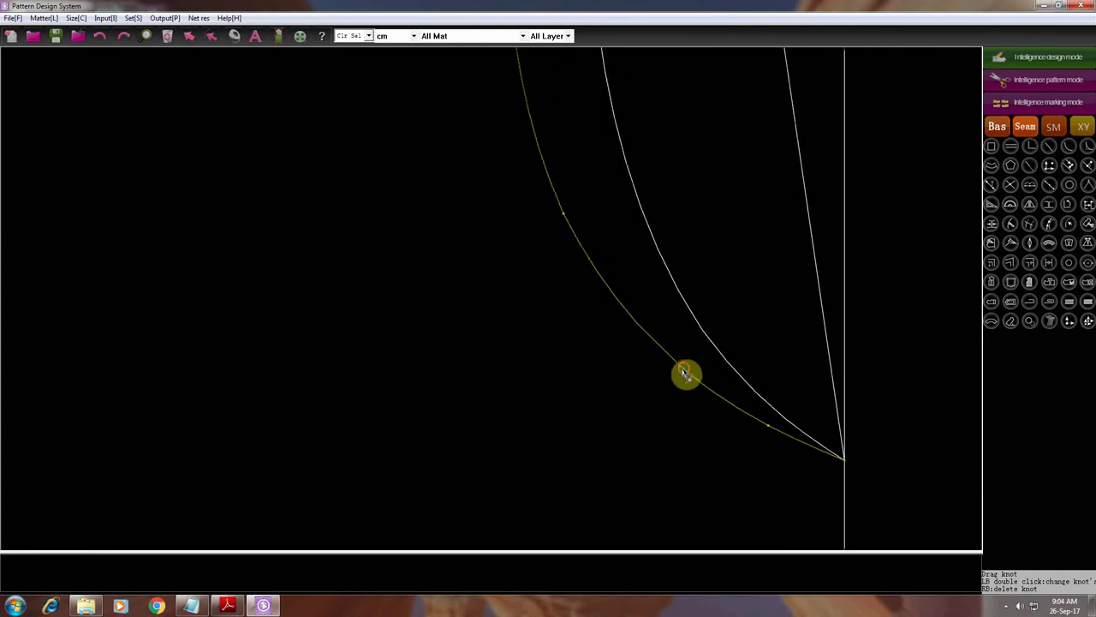
- Drag the lower knots so the curve bows smoothly into the side point
right_click(664, 364)
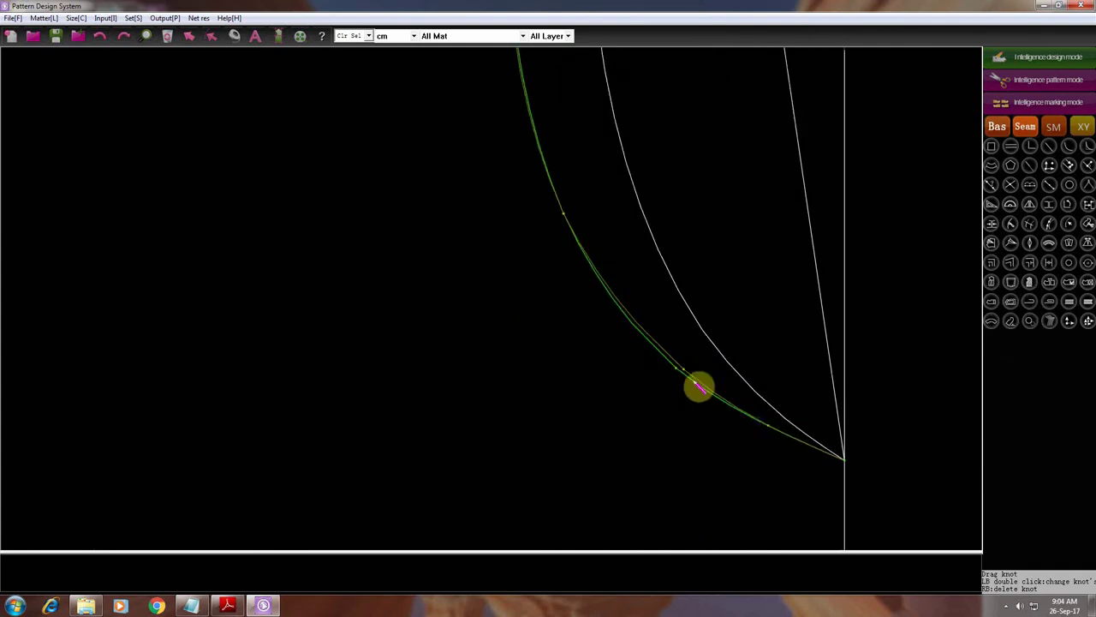
left_click_drag(697, 386, 606, 302)
left_click(563, 215)
scroll(634, 343, "down", 1)
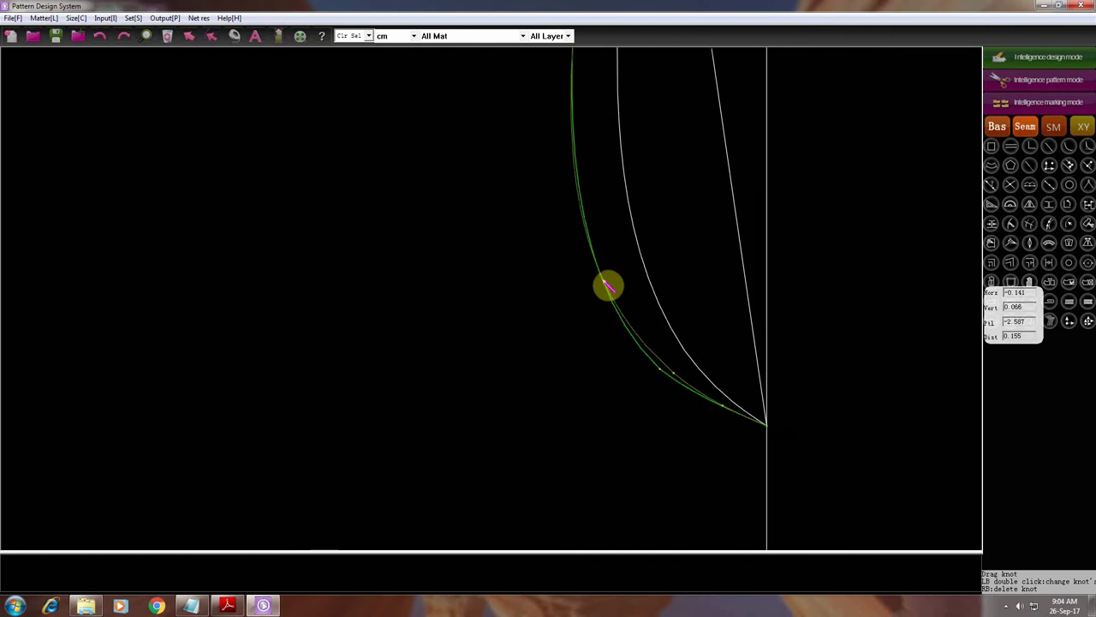
scroll(702, 394, "up", 1)
left_click_drag(742, 414, 726, 408)
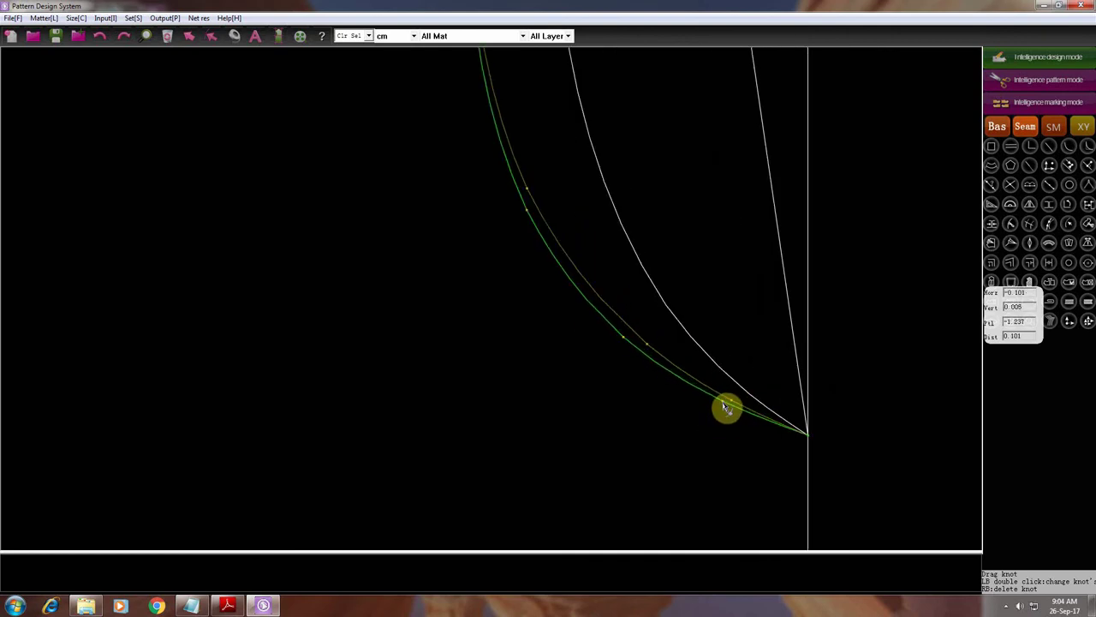
scroll(727, 411, "down", 1)
scroll(685, 394, "down", 1)
right_click(604, 369)
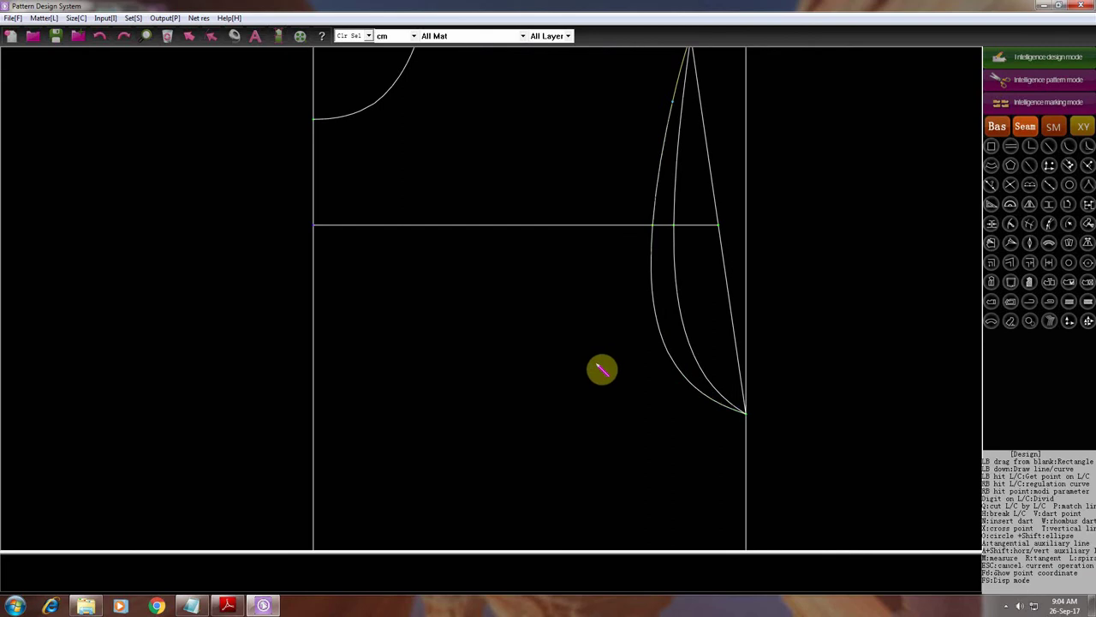
- Add a parallel line 11 cm below the bodice's top edge
scroll(602, 369, "down", 1)
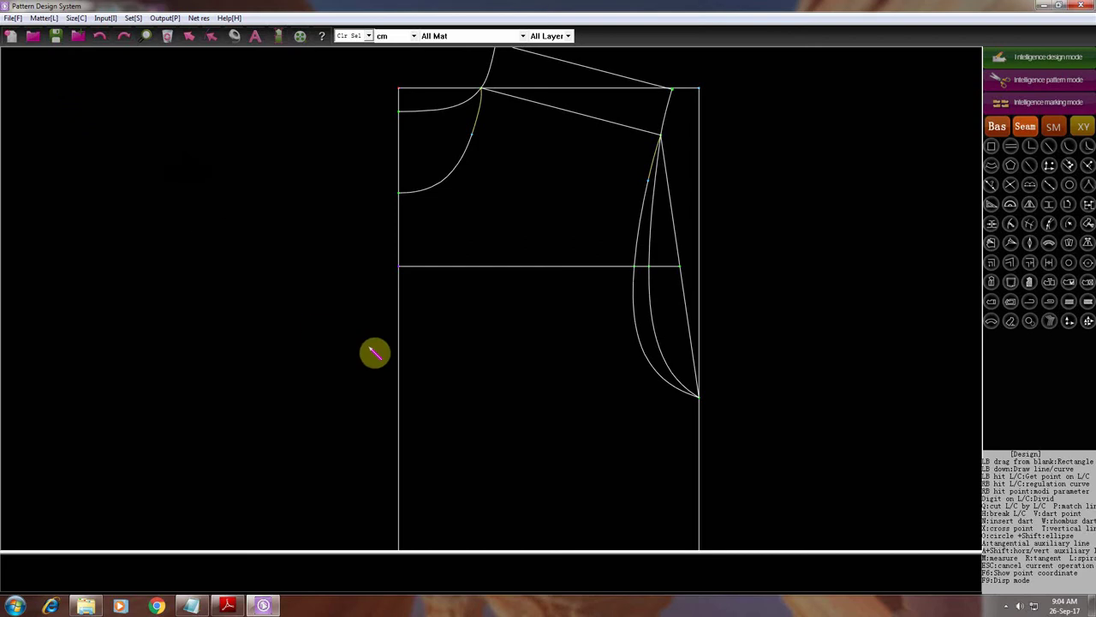
scroll(374, 350, "down", 1)
scroll(519, 148, "up", 1)
left_click_drag(519, 149, 538, 249)
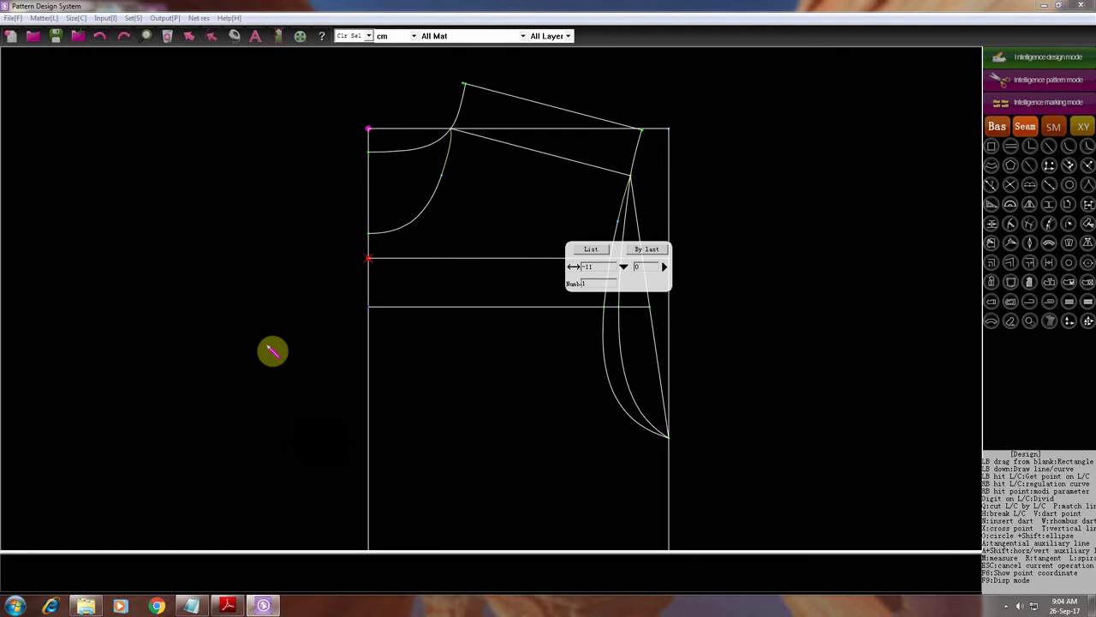
right_click(291, 358)
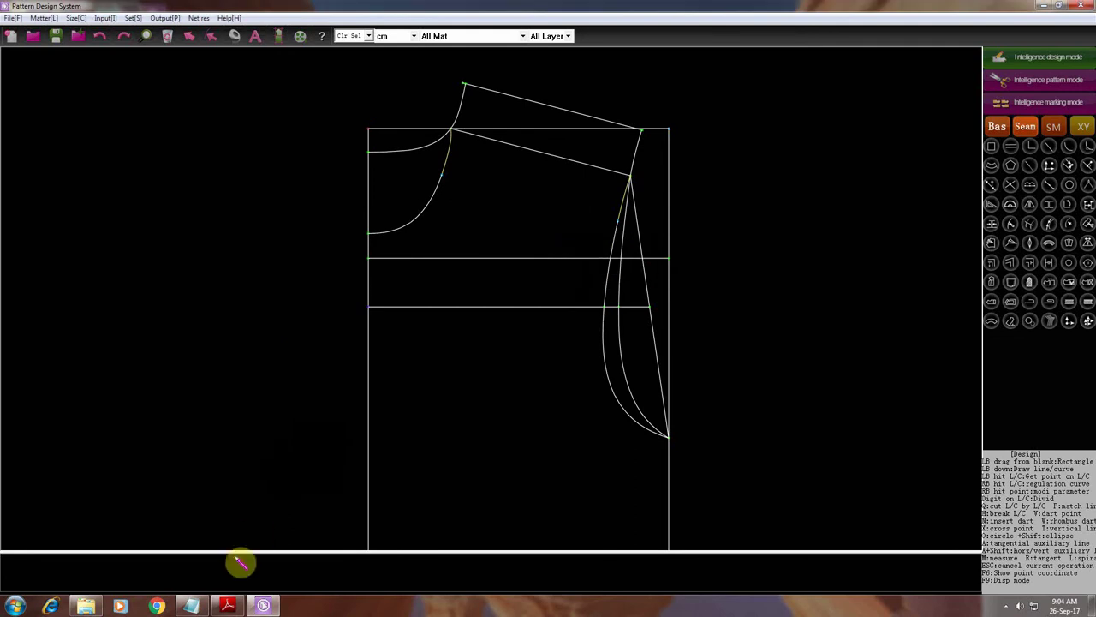
left_click(191, 606)
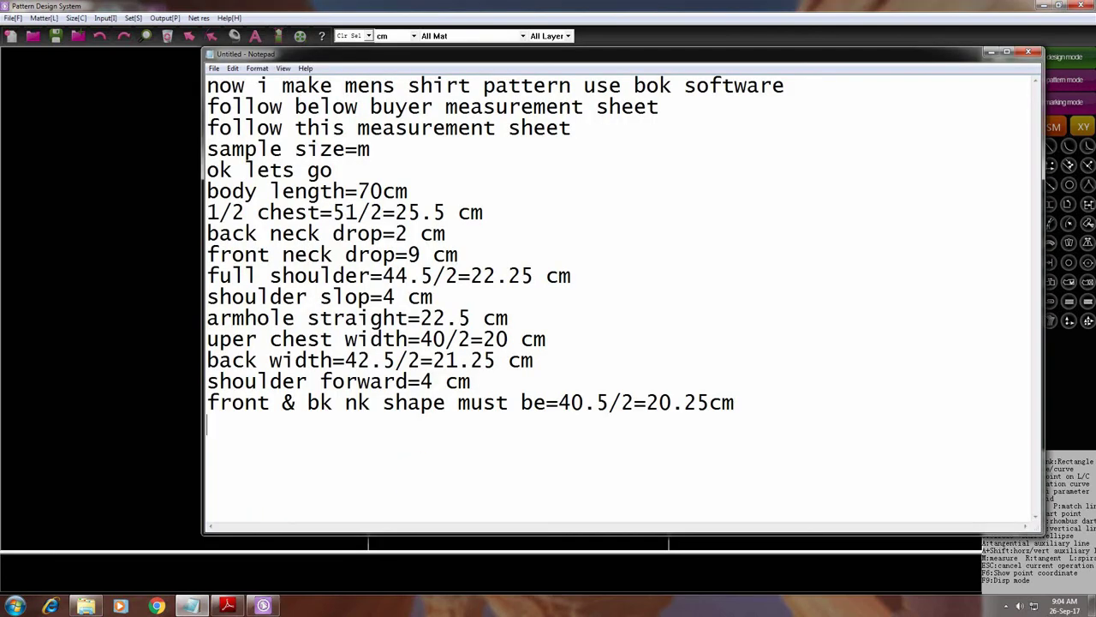
- Note 'bk yoke height=11 cm' in Notepad and minimize it back to the draft
type("bk yoke height=11 cm")
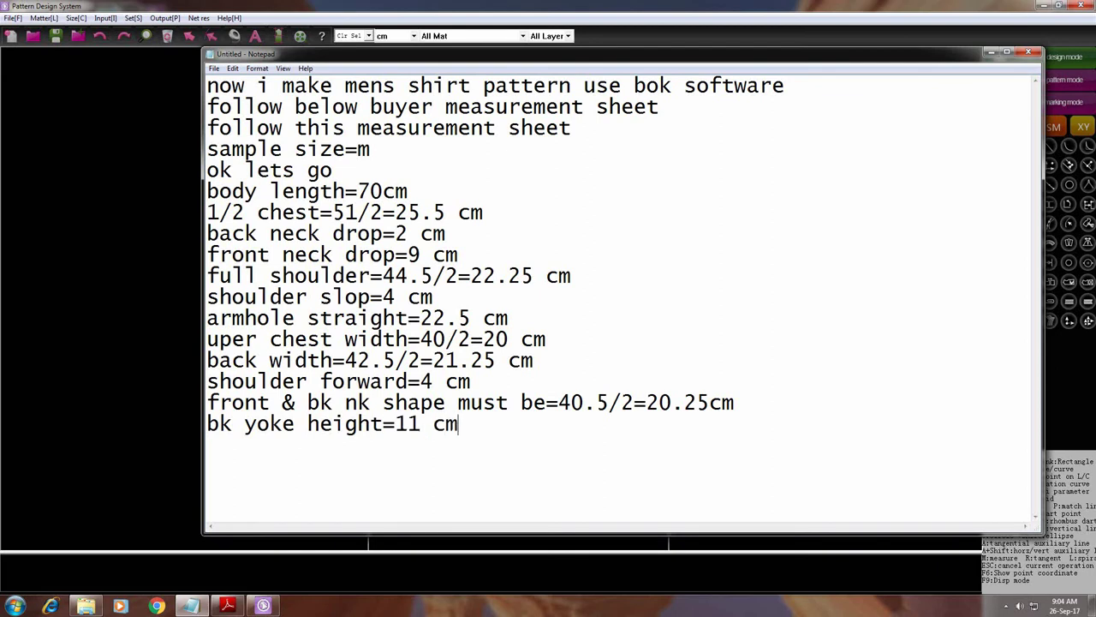
left_click(989, 53)
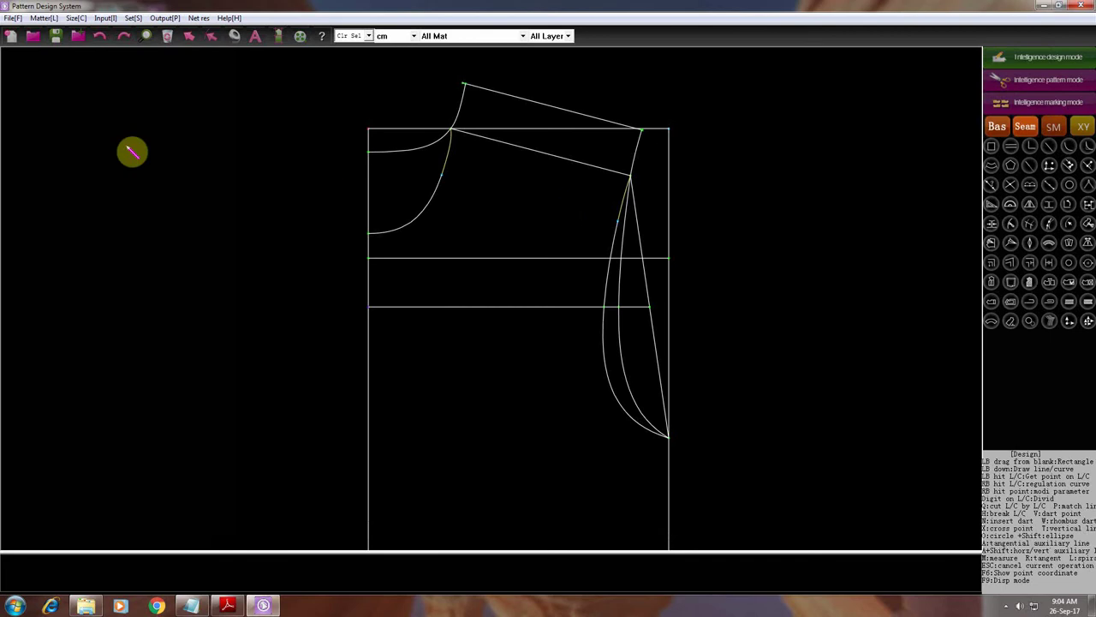
- Save the draft over Mens Long Sleeve Shirt.boke in the pattern folder on drive F
left_click(13, 19)
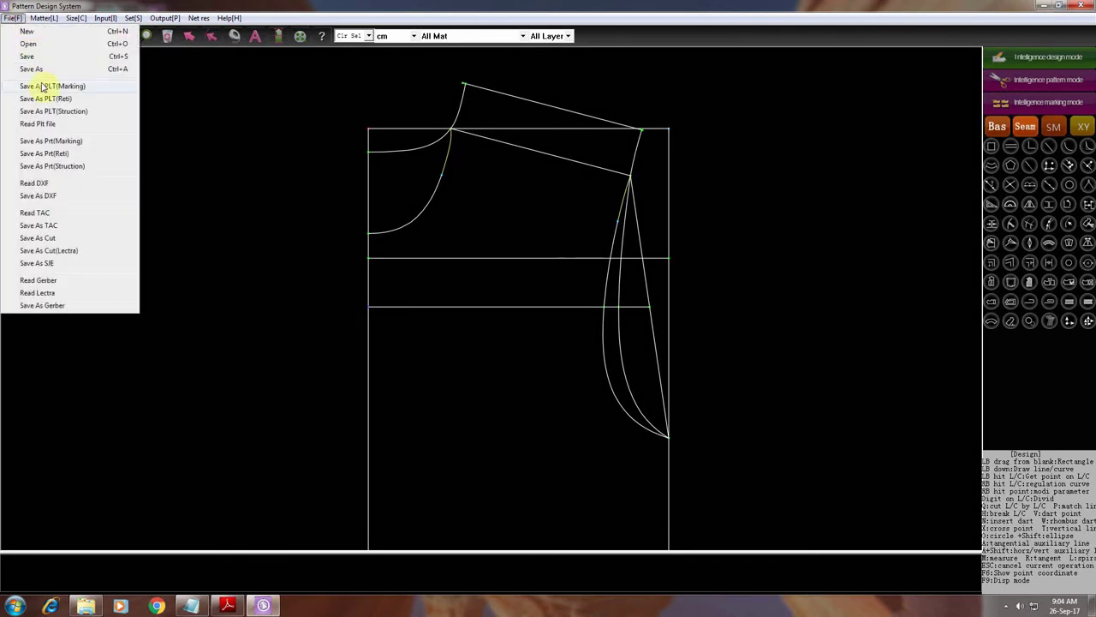
left_click(49, 69)
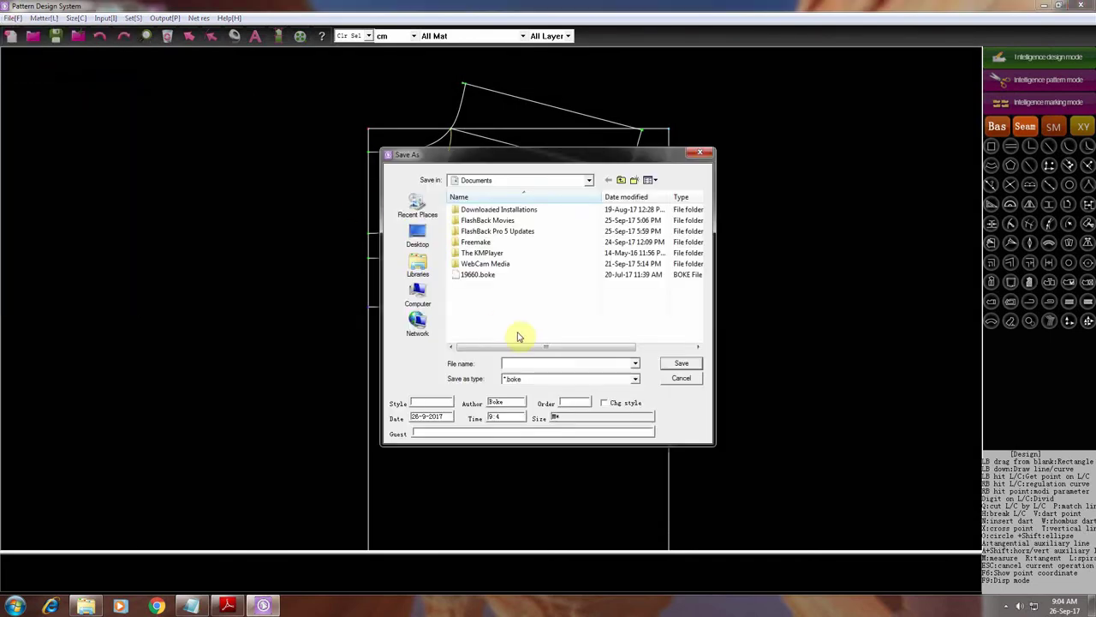
left_click(419, 326)
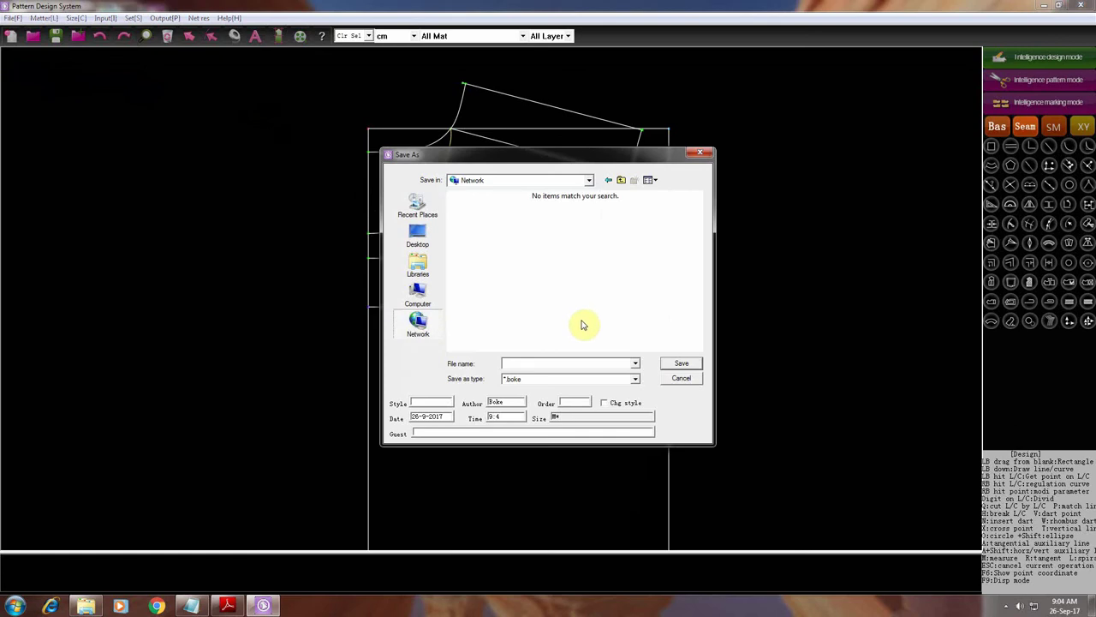
left_click(434, 302)
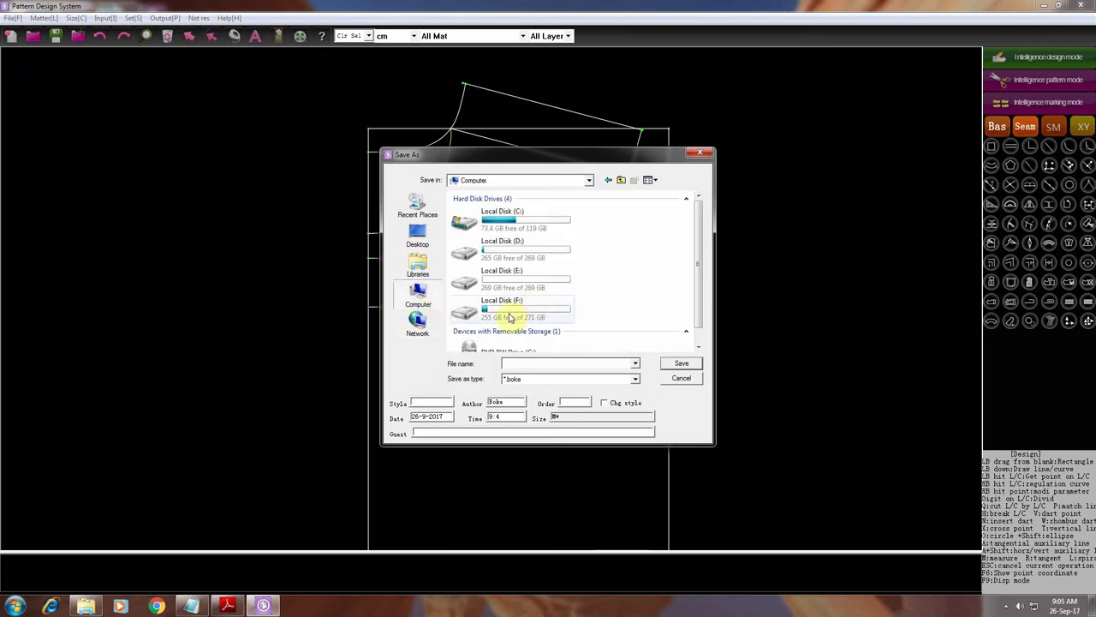
double_click(510, 317)
double_click(480, 234)
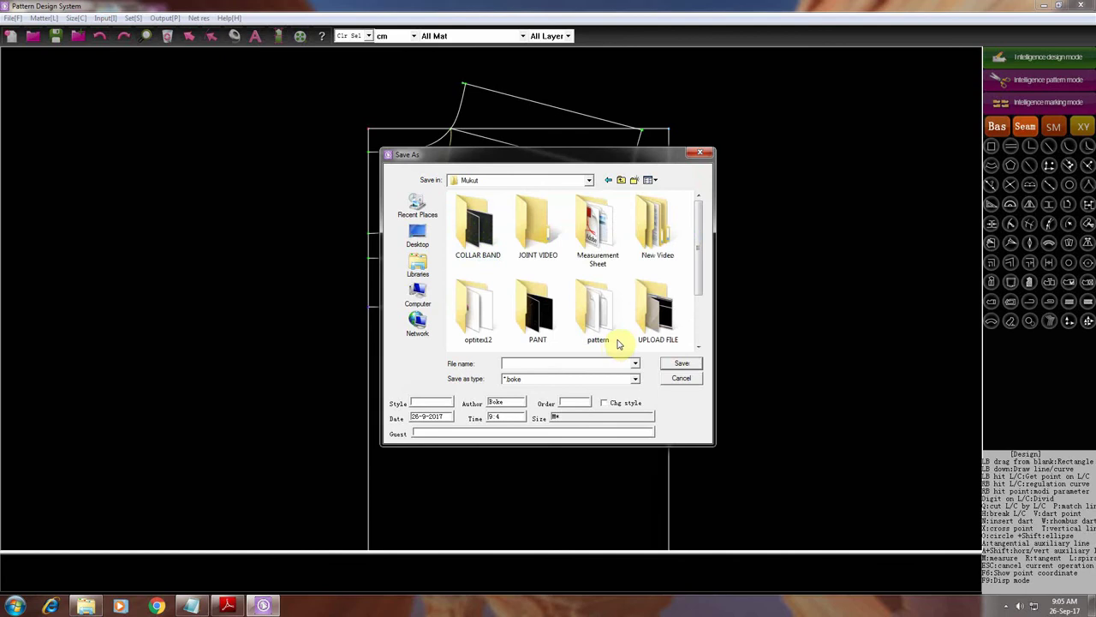
double_click(598, 317)
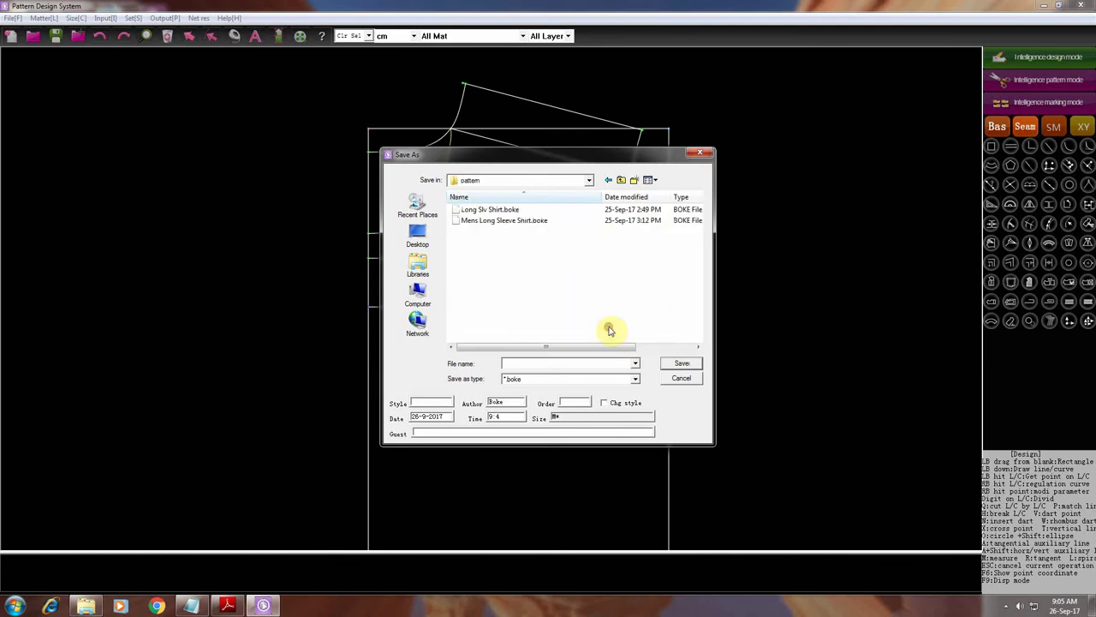
double_click(507, 221)
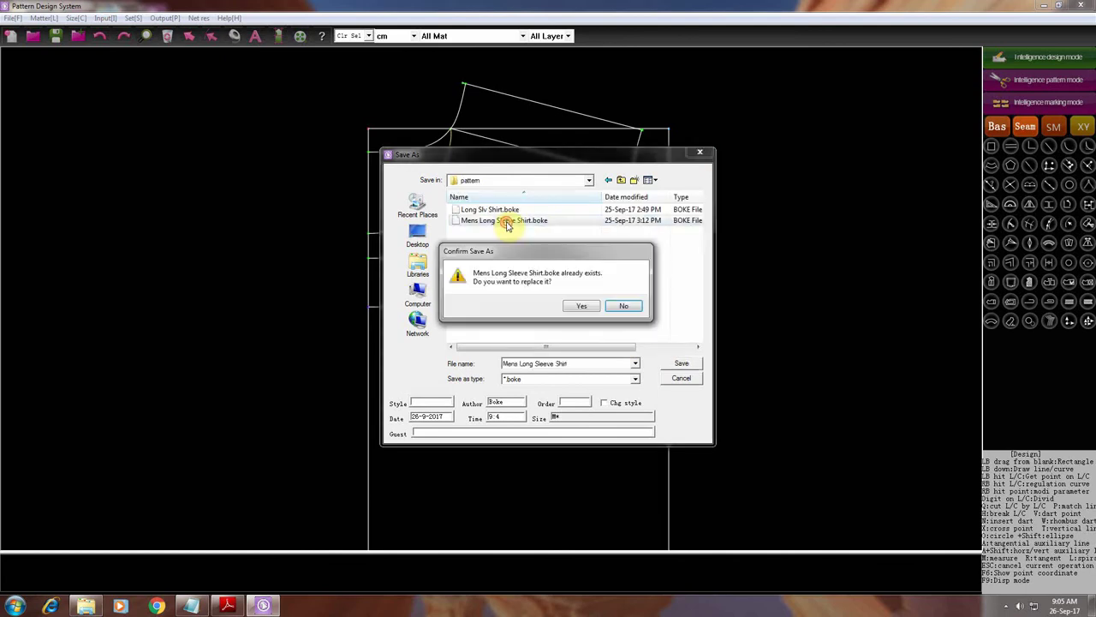
left_click(581, 307)
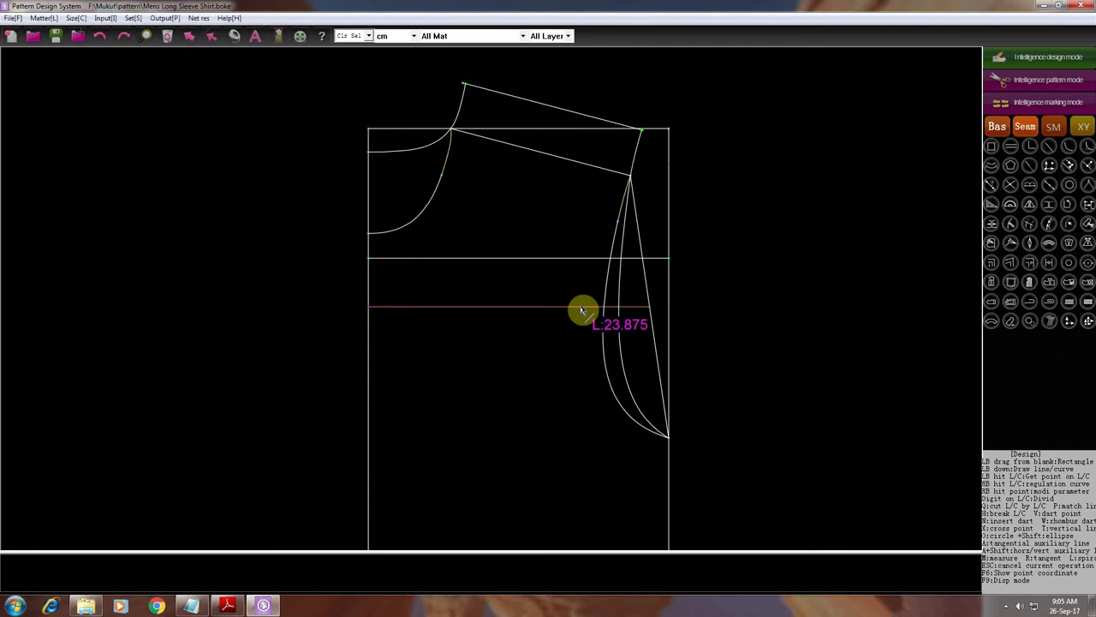
- Add parallel lines 25.5 and 45 cm from the top edge and 6 cm above the hem
scroll(395, 163, "down", 2)
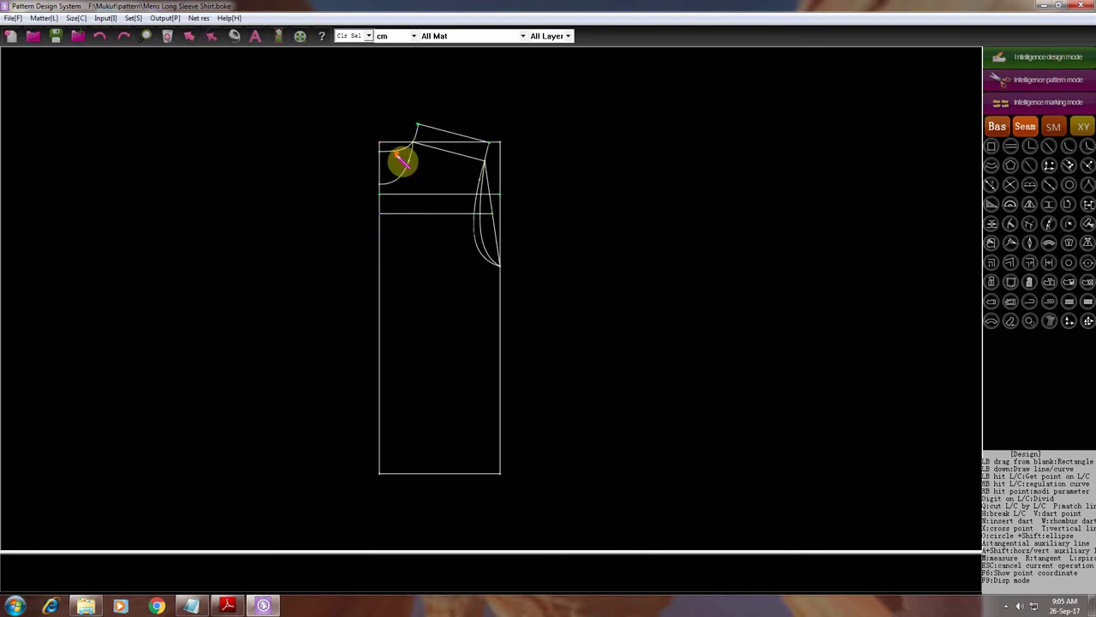
scroll(402, 162, "down", 1)
scroll(419, 343, "up", 1)
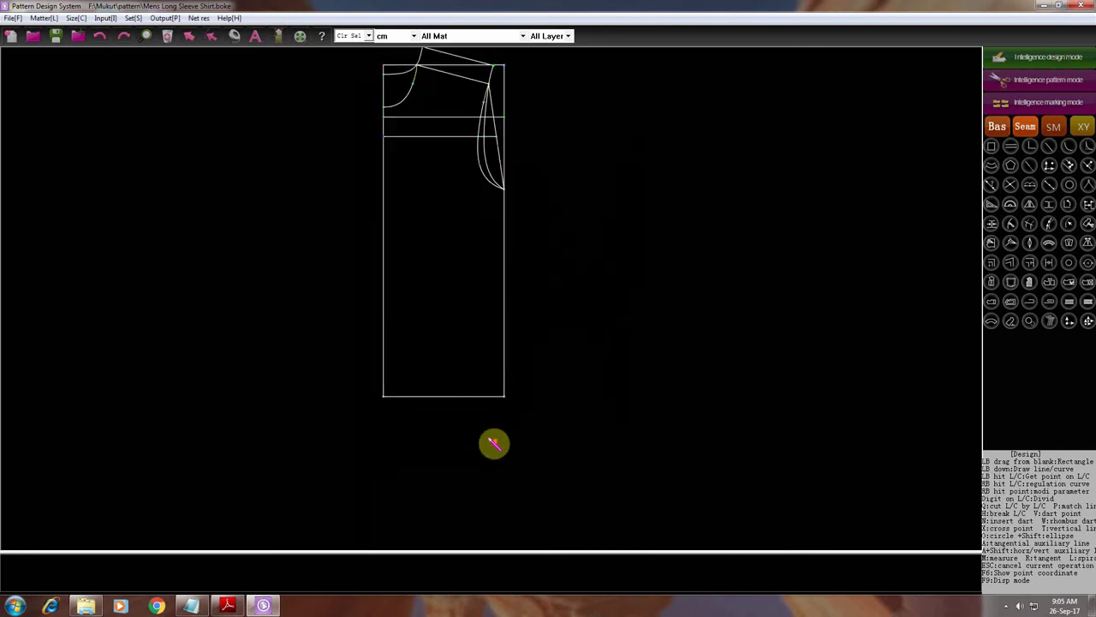
left_click_drag(465, 136, 465, 78)
type("25.5")
key("Return")
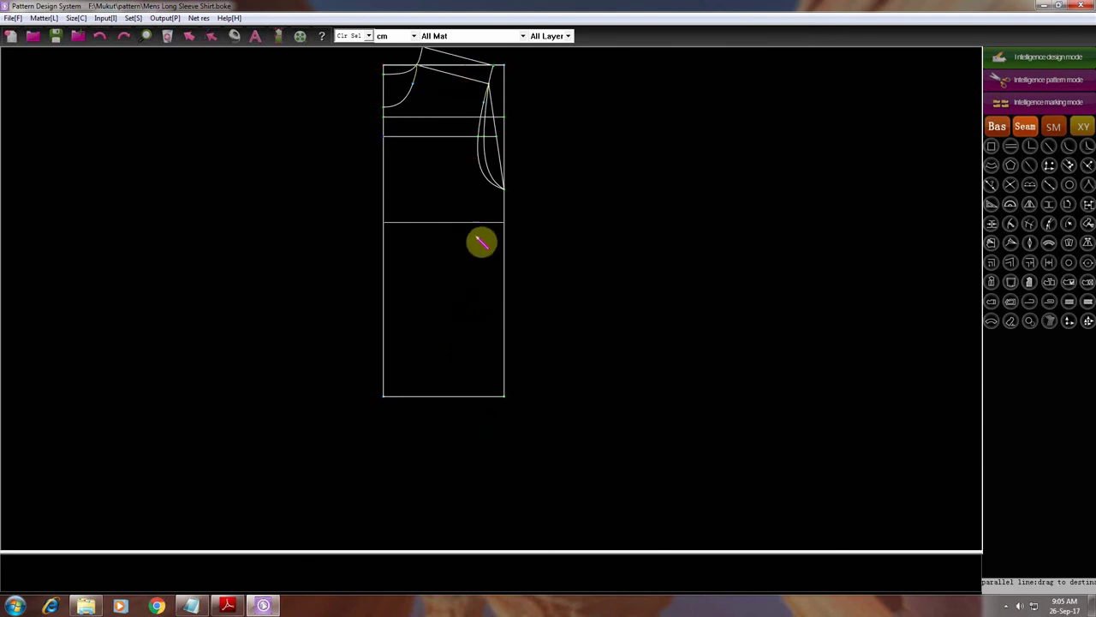
left_click_drag(481, 243, 548, 335)
type("45")
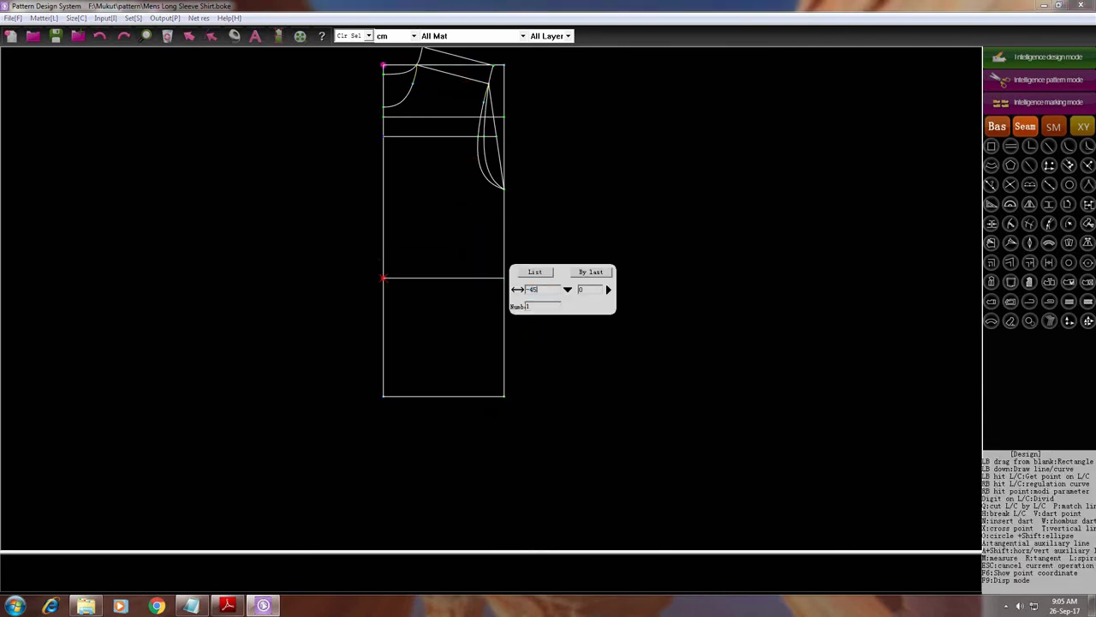
key("Return")
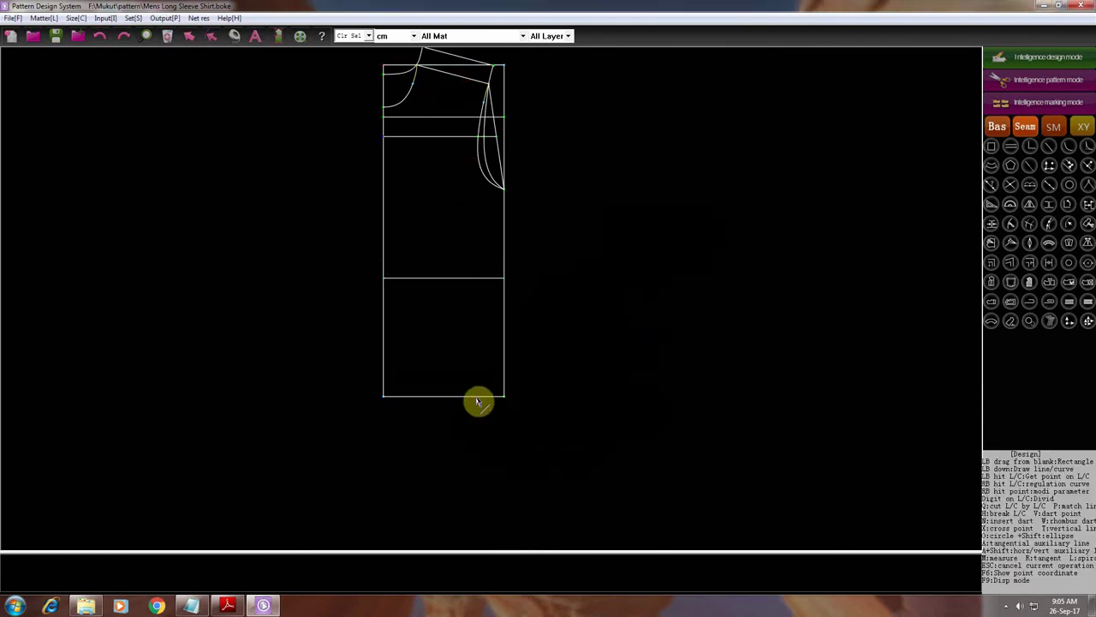
left_click_drag(480, 395, 482, 374)
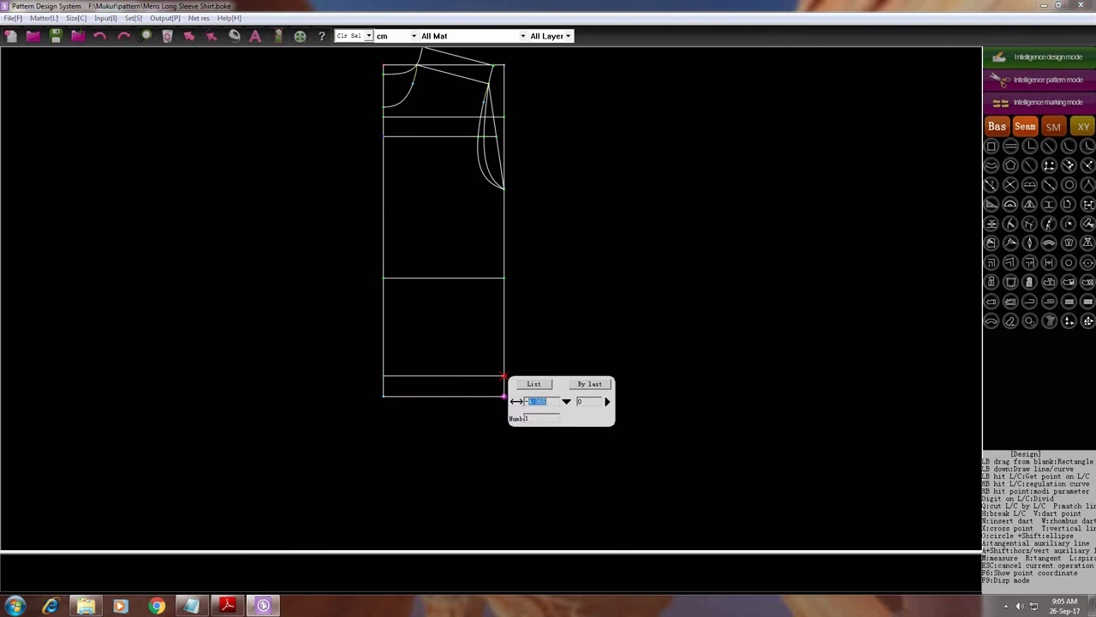
type("-6")
left_click(460, 543)
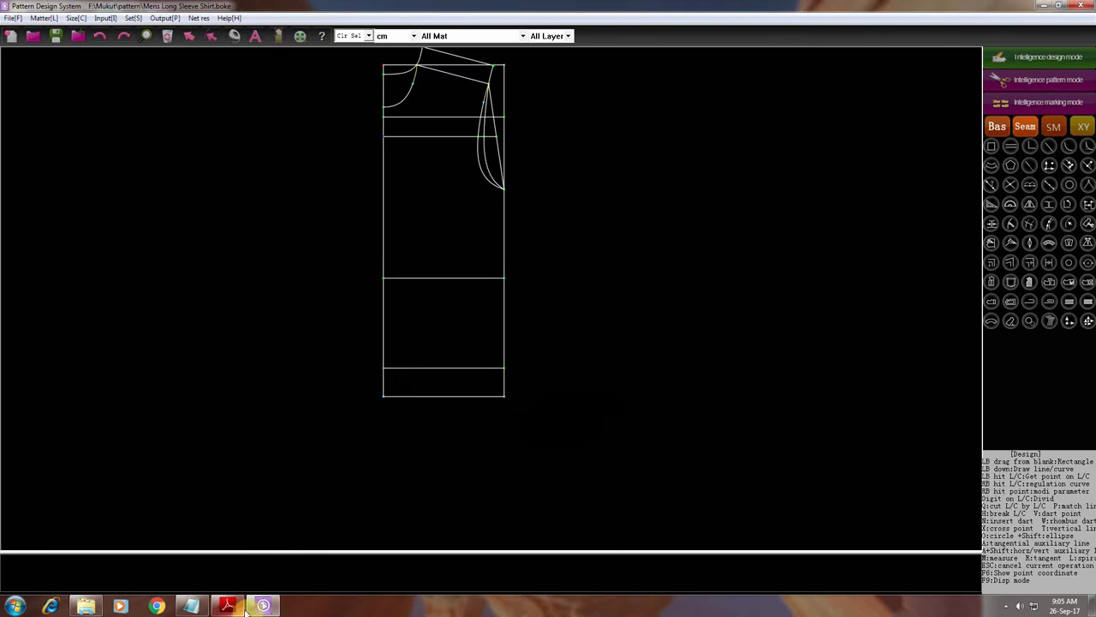
left_click(199, 606)
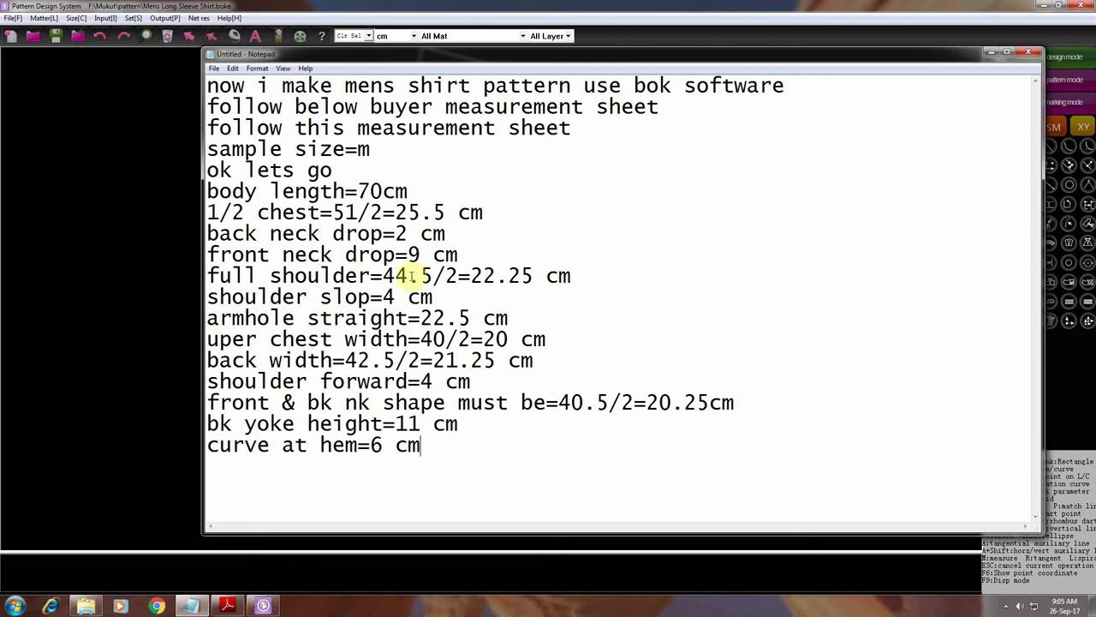
left_click(266, 606)
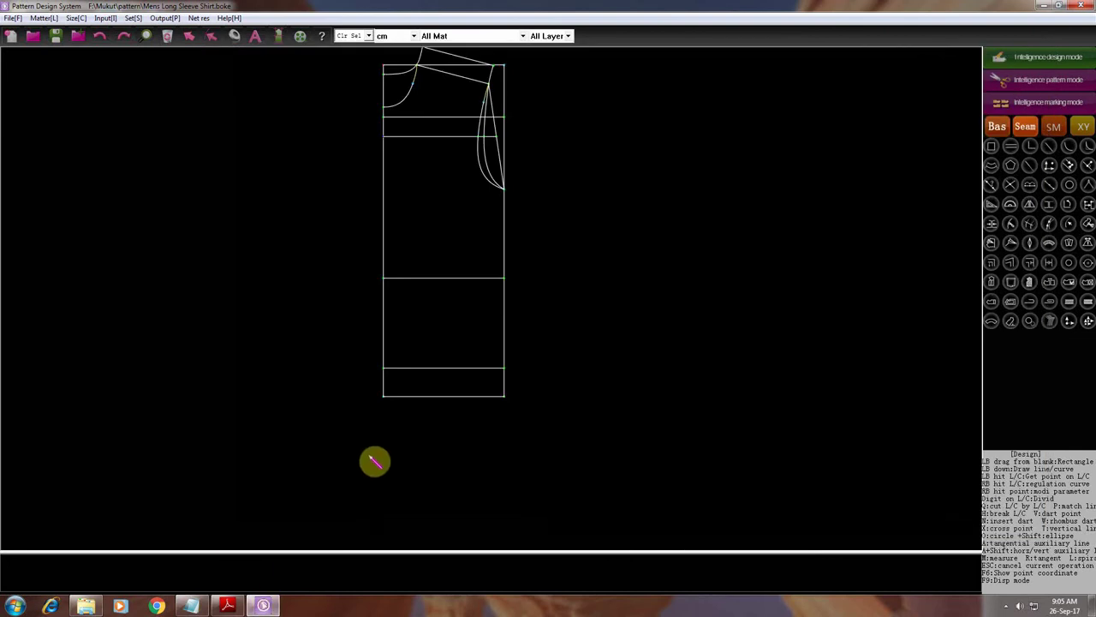
- Draw the side seam curve from the armhole end via the waist line to the hem line
left_click(505, 195)
scroll(428, 305, "up", 2)
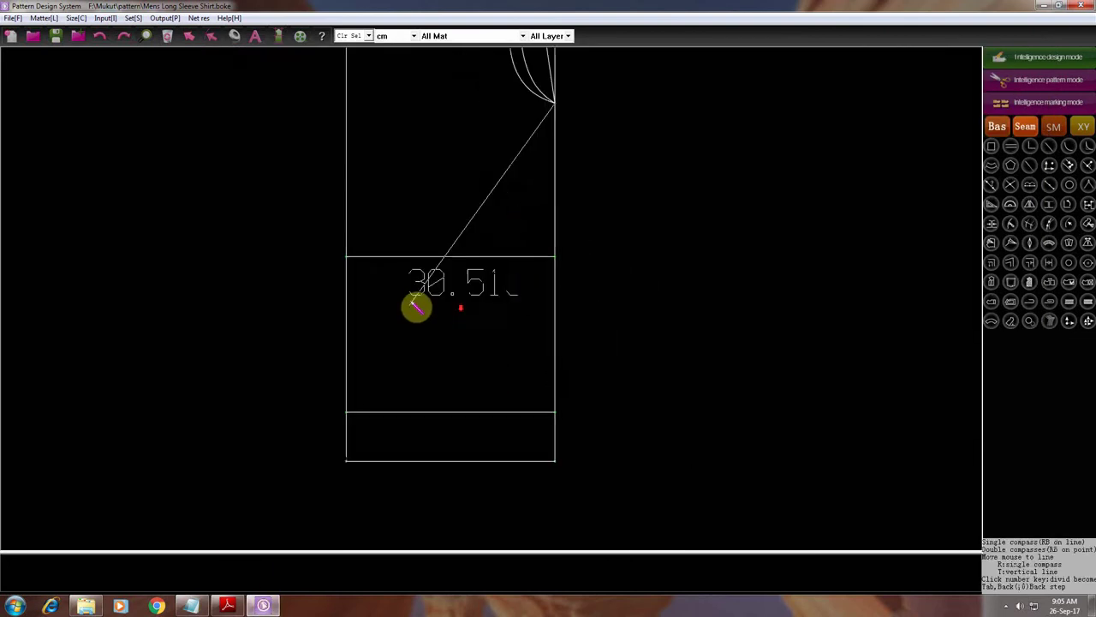
left_click(391, 258)
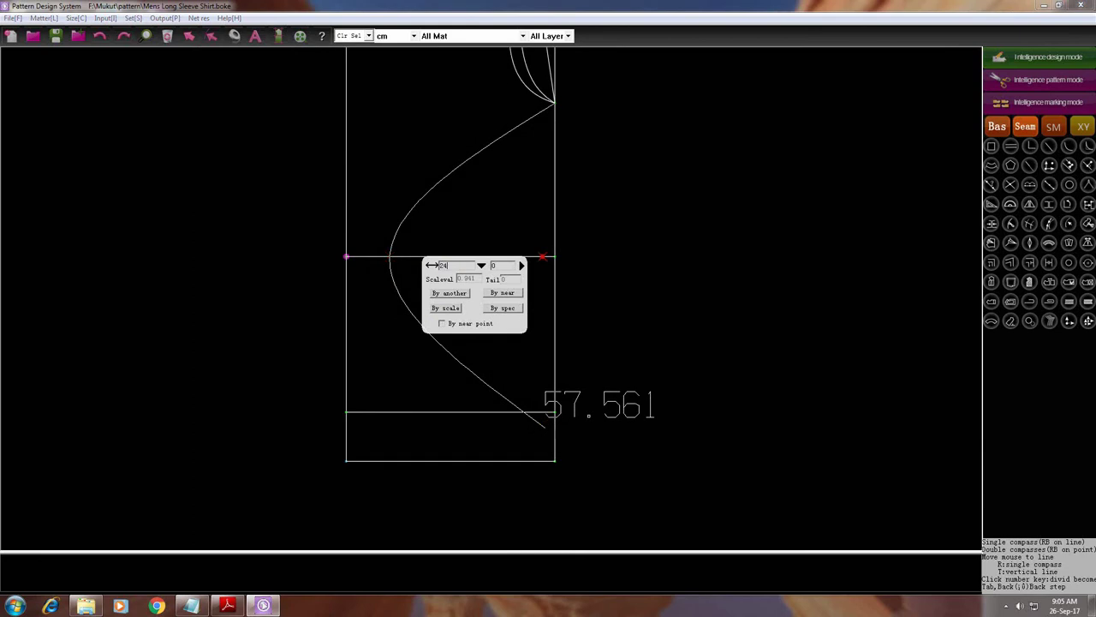
left_click(388, 417)
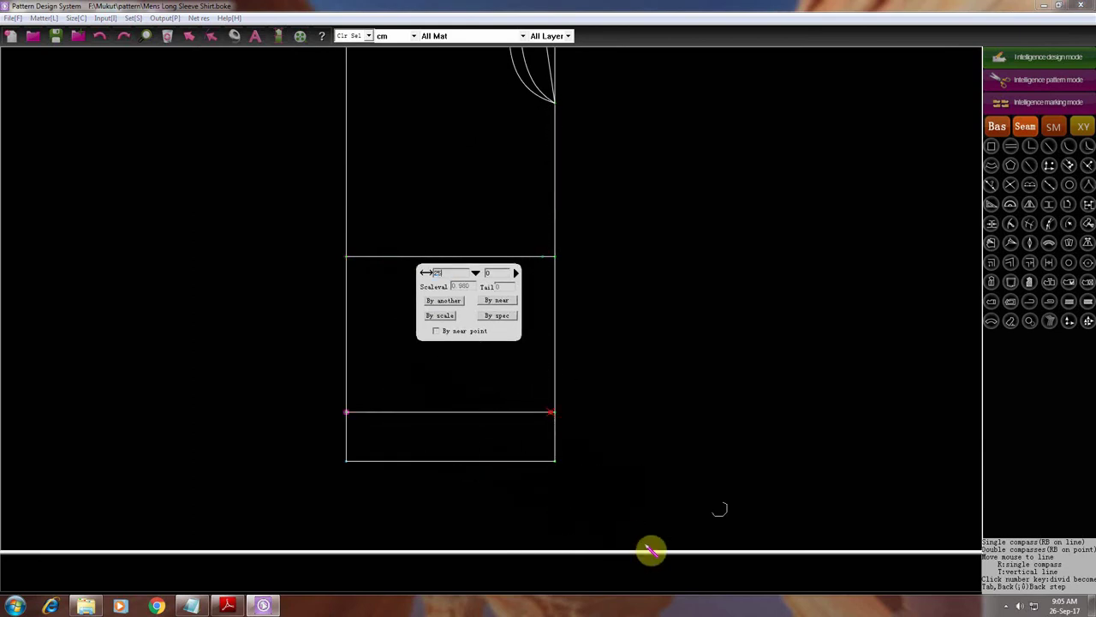
left_click(668, 427)
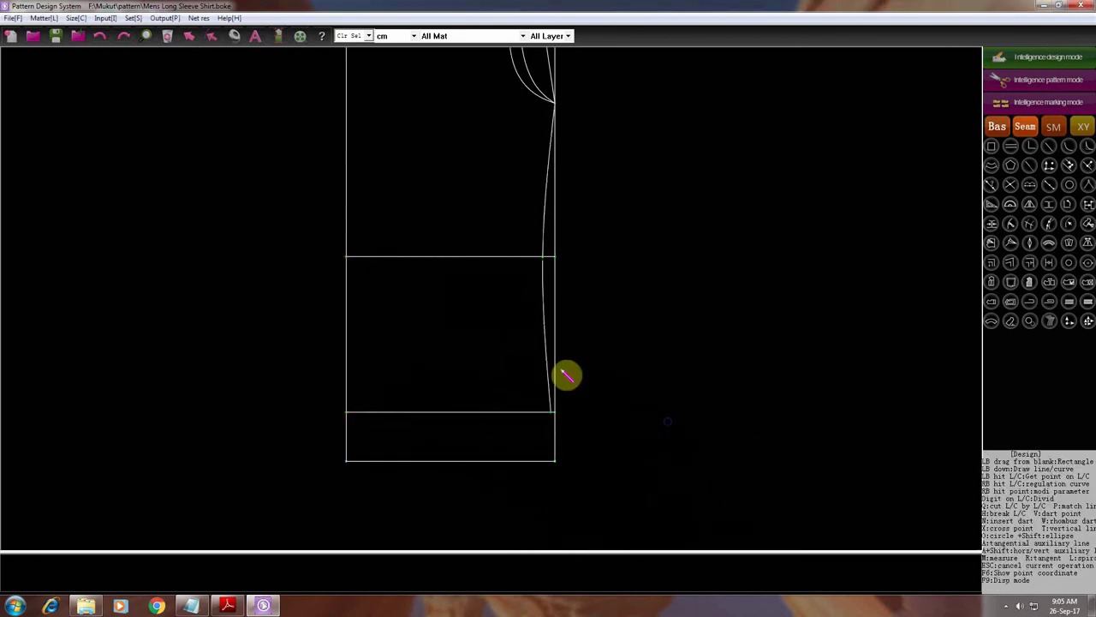
left_click(546, 260)
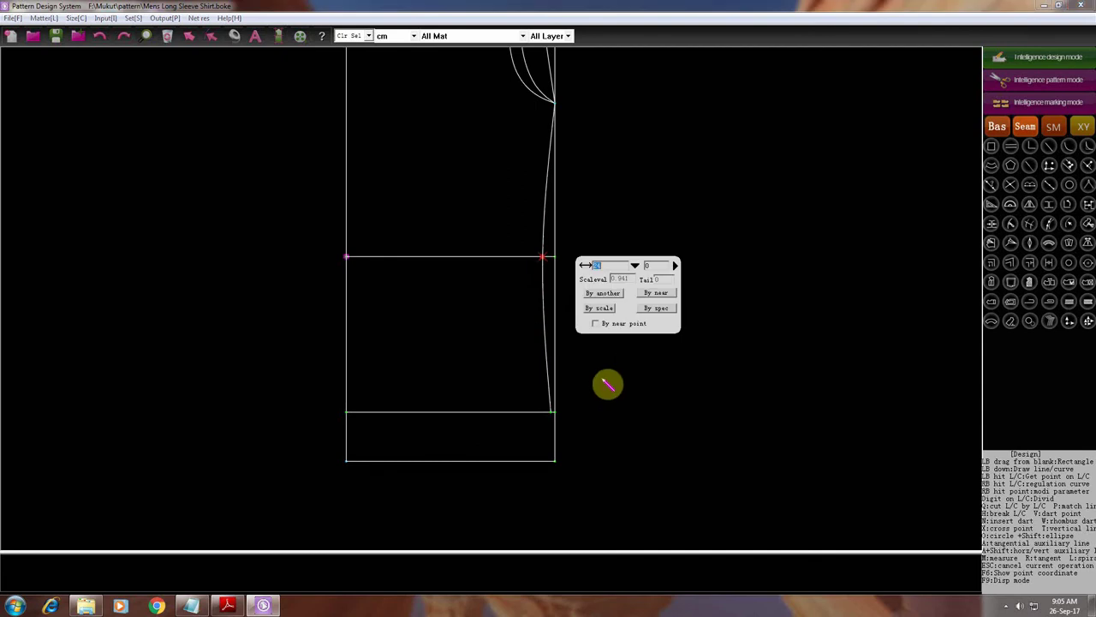
- Add '1/2 waist=48/2=24 cm' and 'bottom hem=50/2=25 cm' lines to the Notepad notes
left_click(197, 607)
type("1/2 waist=4")
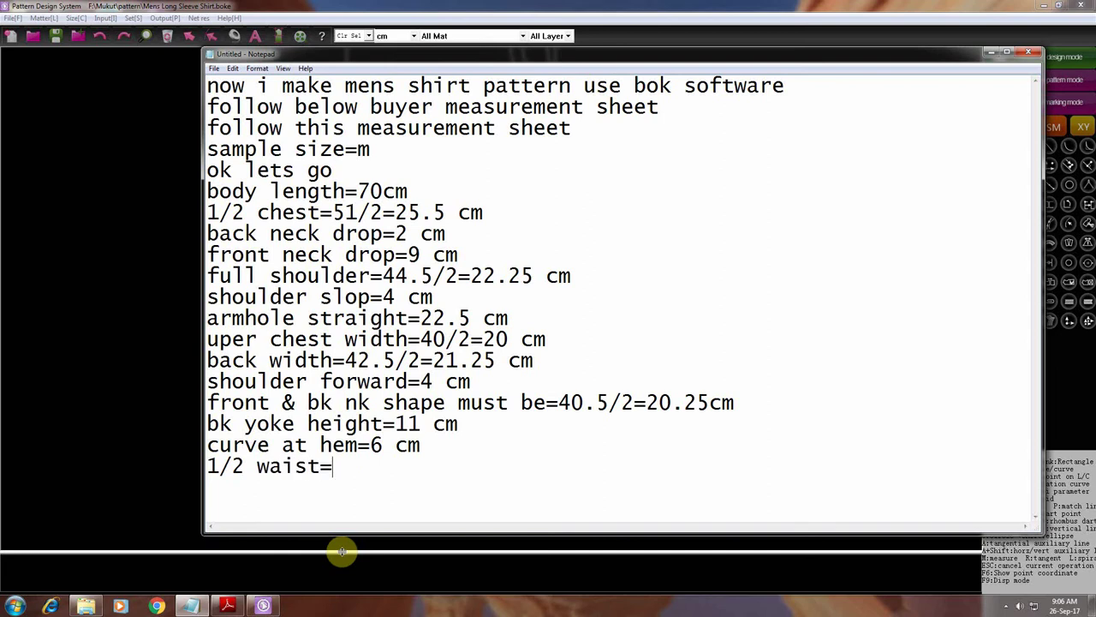
type("8/")
type("2=24 ")
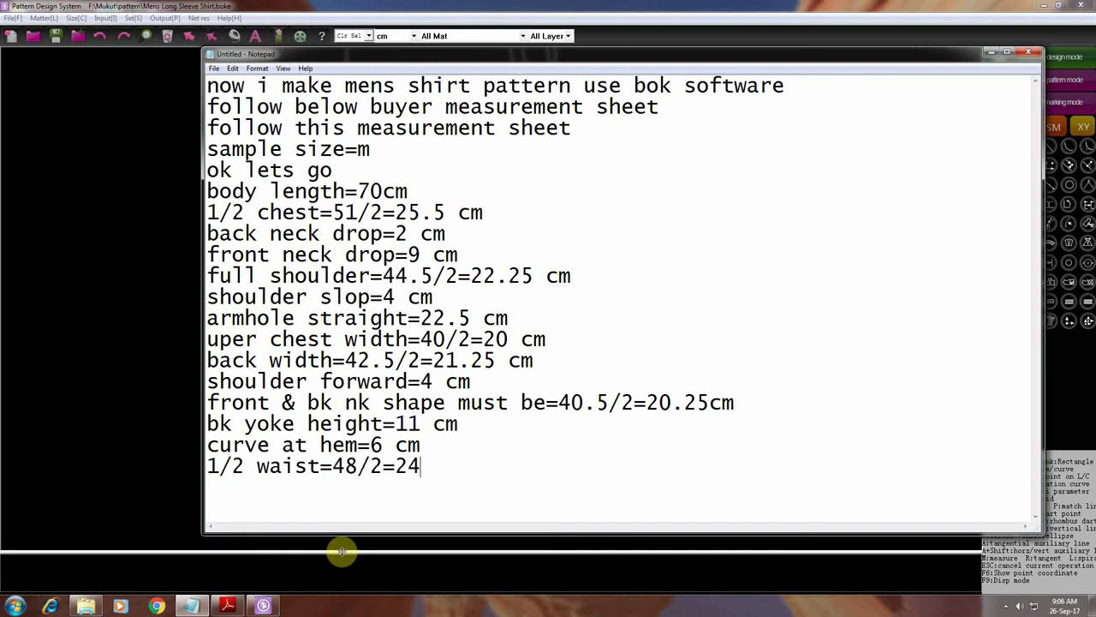
type("cm")
type("bot")
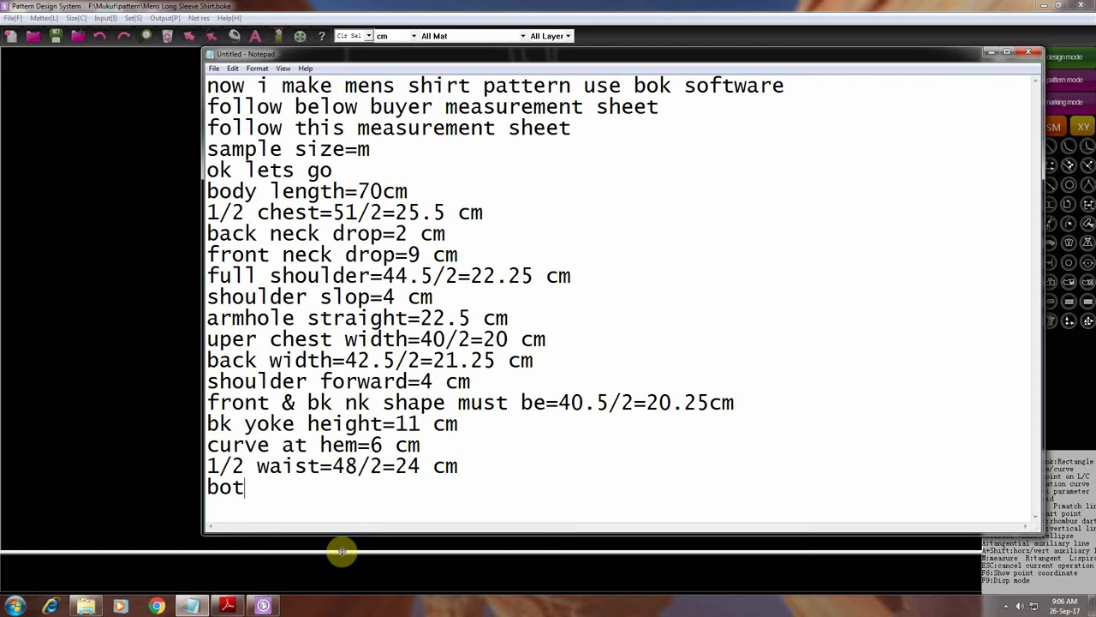
type("tom he")
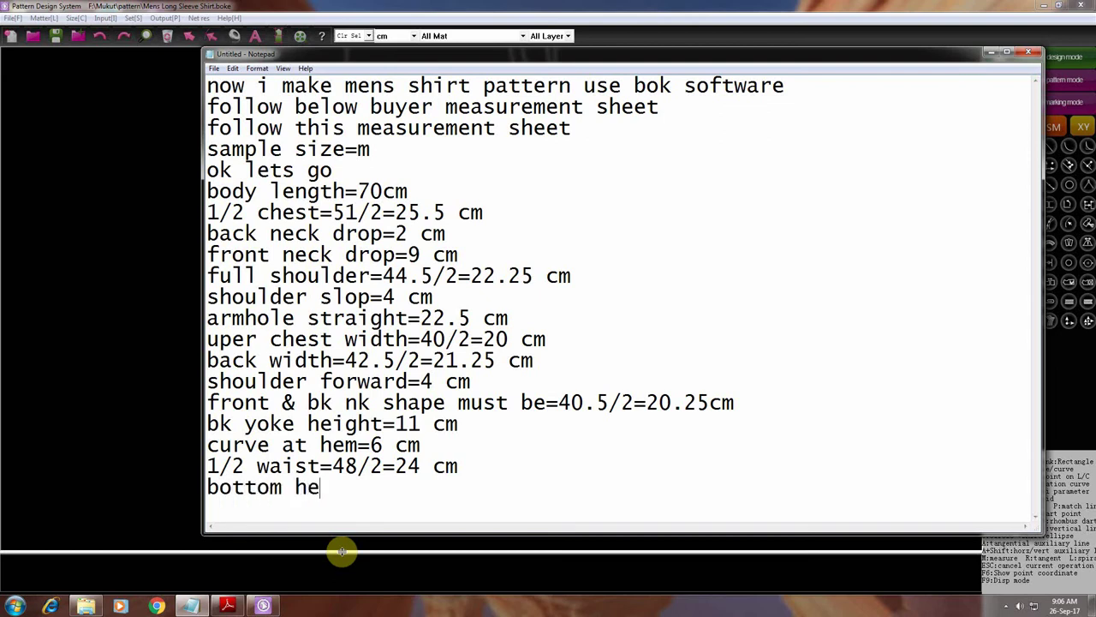
type("m=")
type("50/")
type("2=25 ")
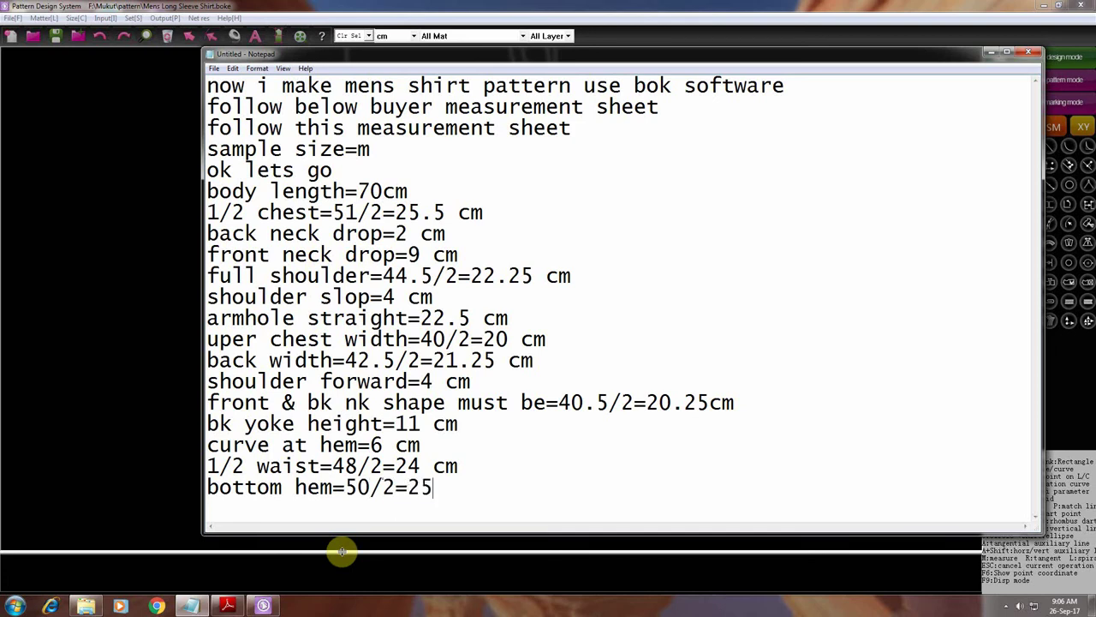
type("cm")
- Draw a diagonal from the side seam's hem corner to the bottom-left hem corner
left_click(263, 606)
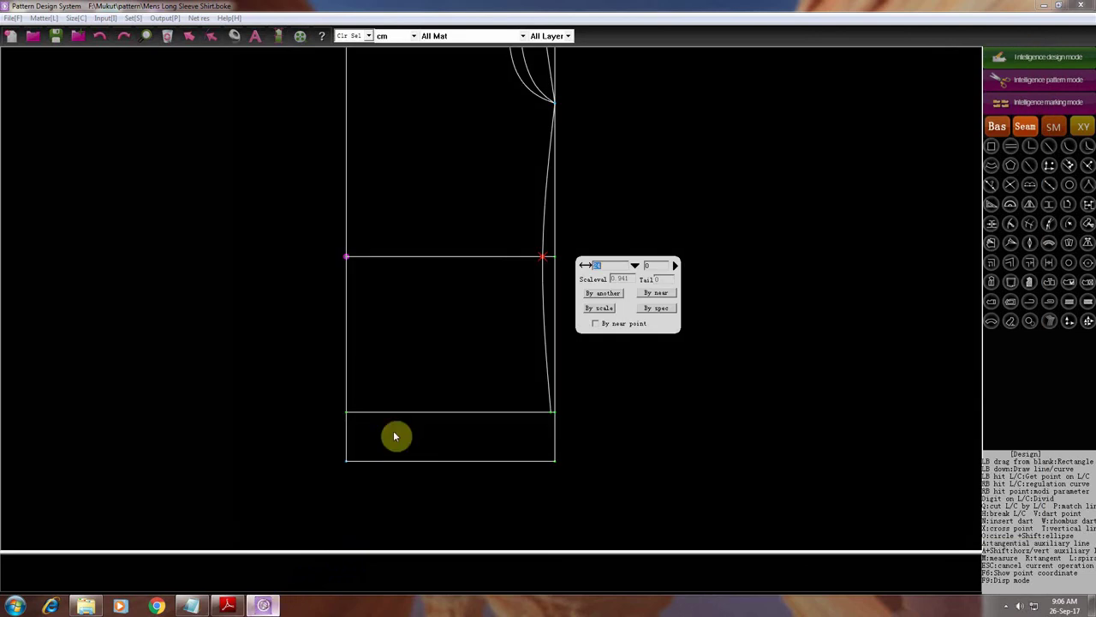
key("Escape")
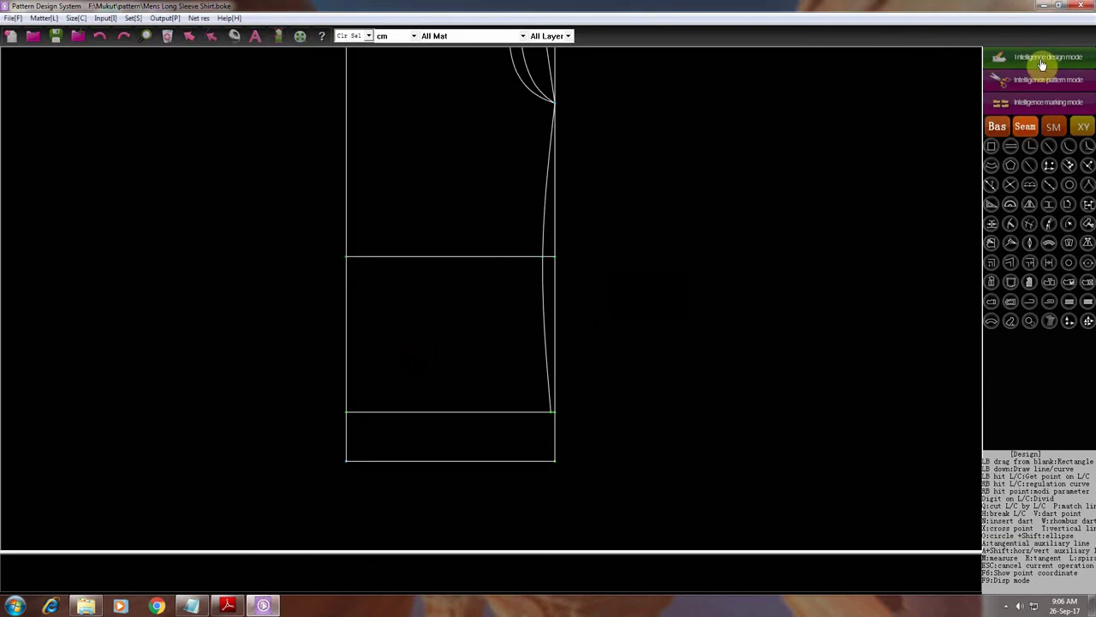
left_click(553, 412)
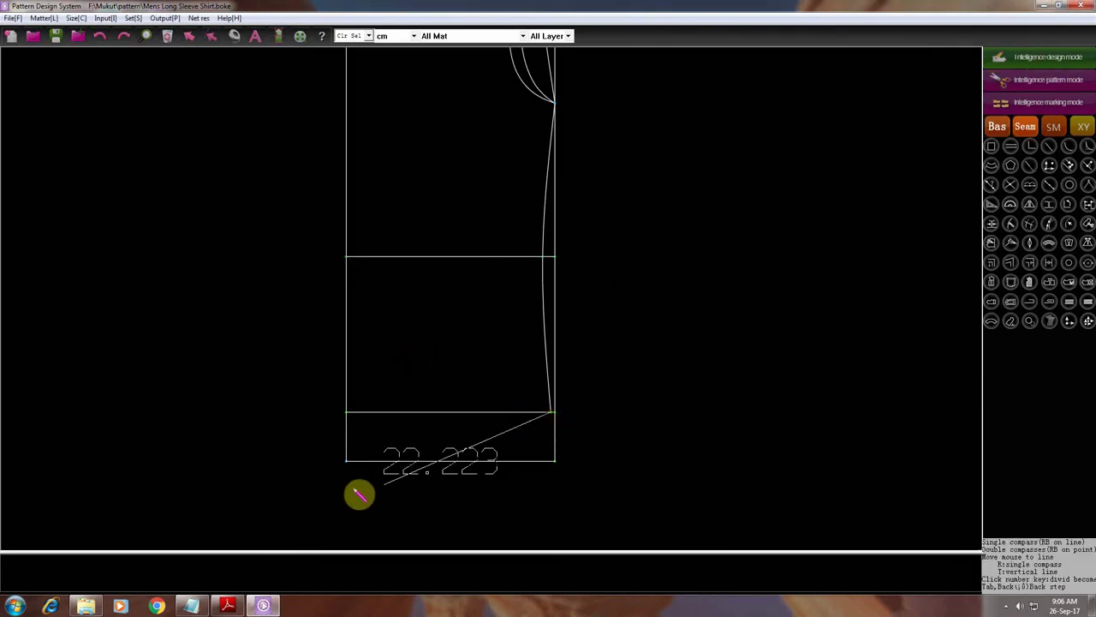
left_click(347, 462)
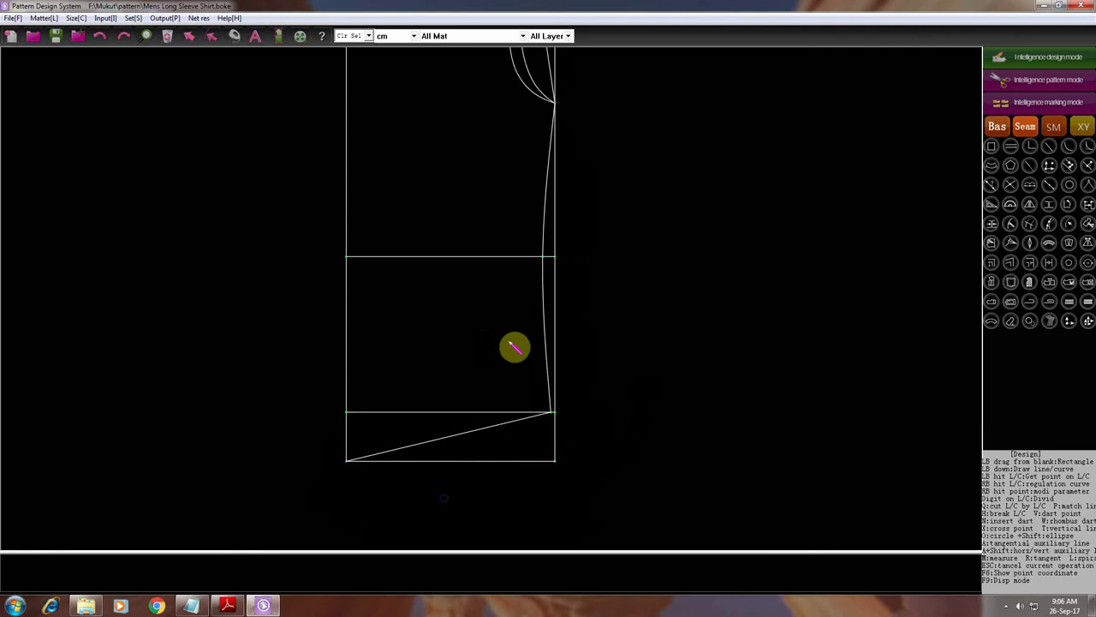
scroll(462, 435, "up", 1)
scroll(463, 434, "up", 1)
- Bend the diagonal into a hem curve with several shaping points
right_click(352, 362)
left_click_drag(352, 362, 370, 383)
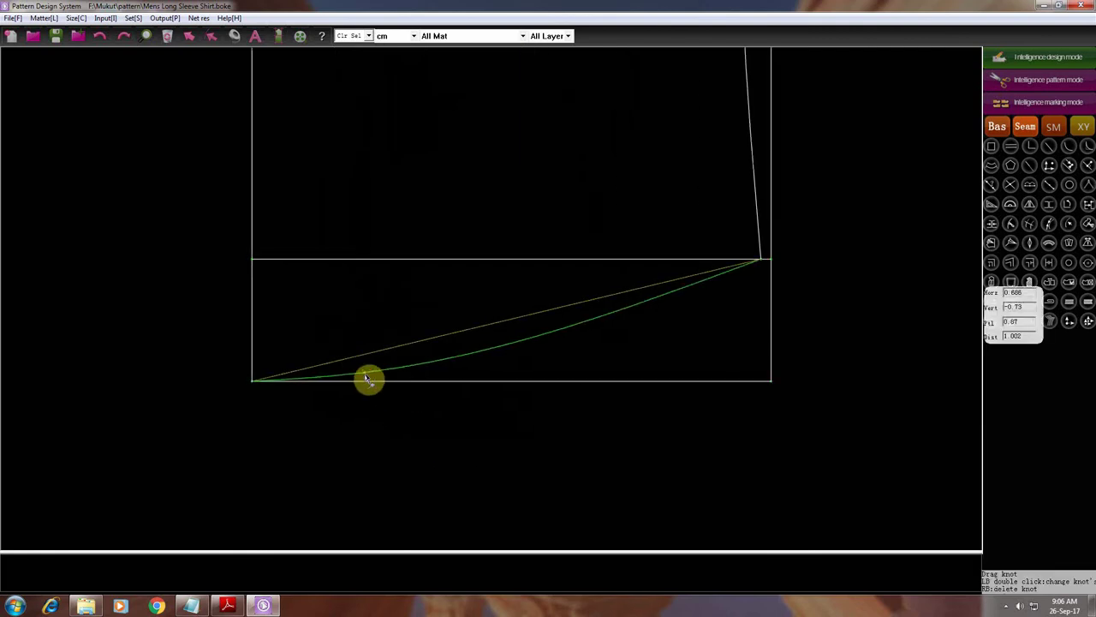
left_click(369, 383)
left_click_drag(477, 367, 486, 375)
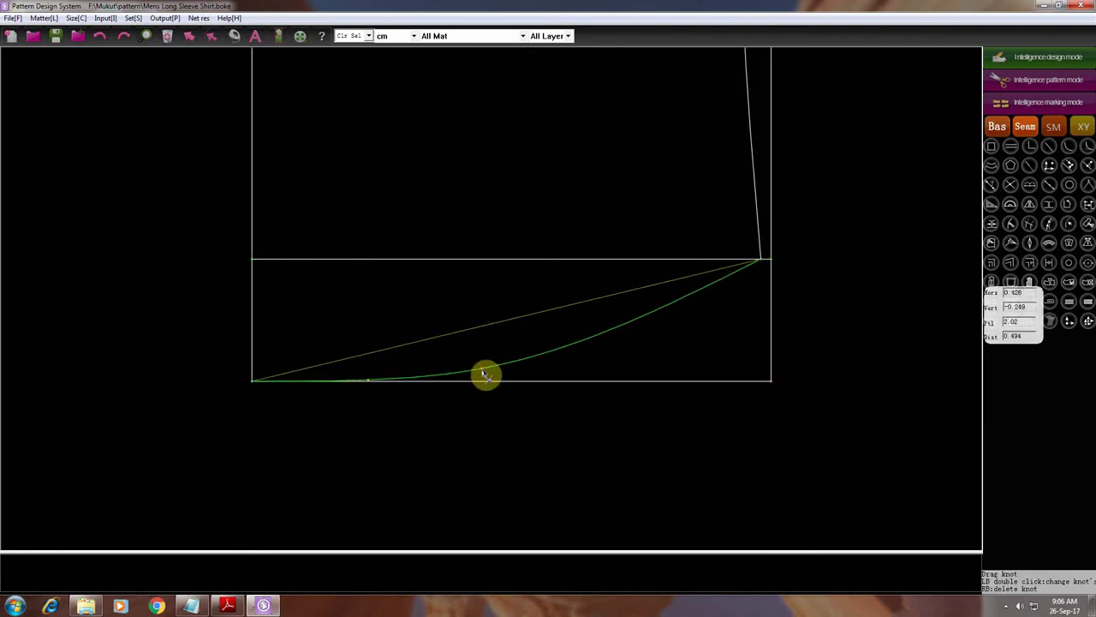
left_click(484, 373)
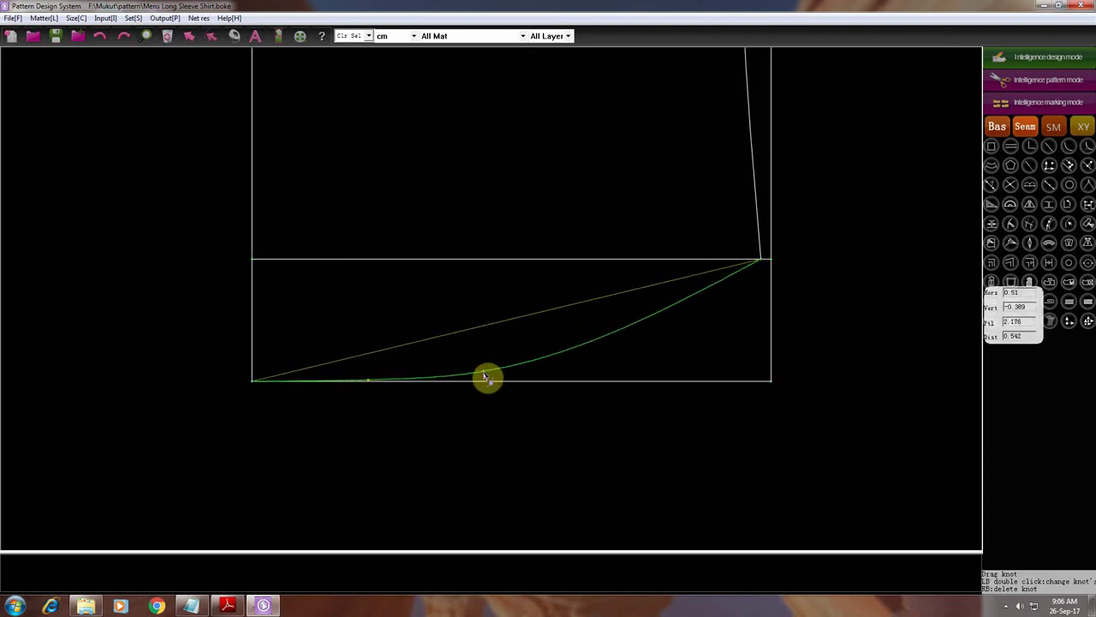
left_click(716, 281)
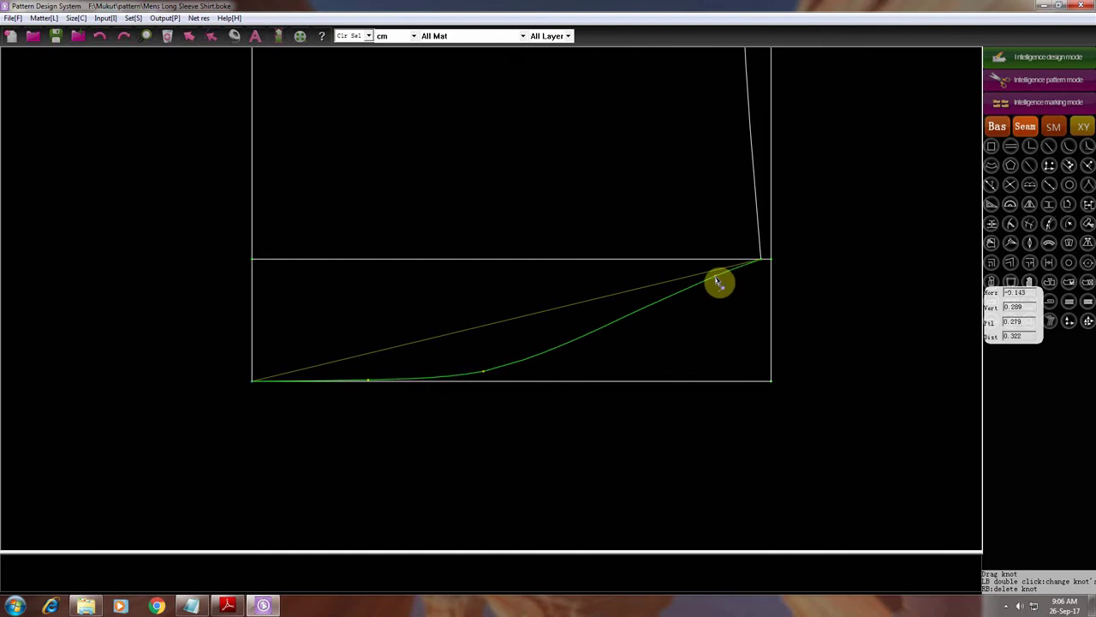
left_click(563, 349)
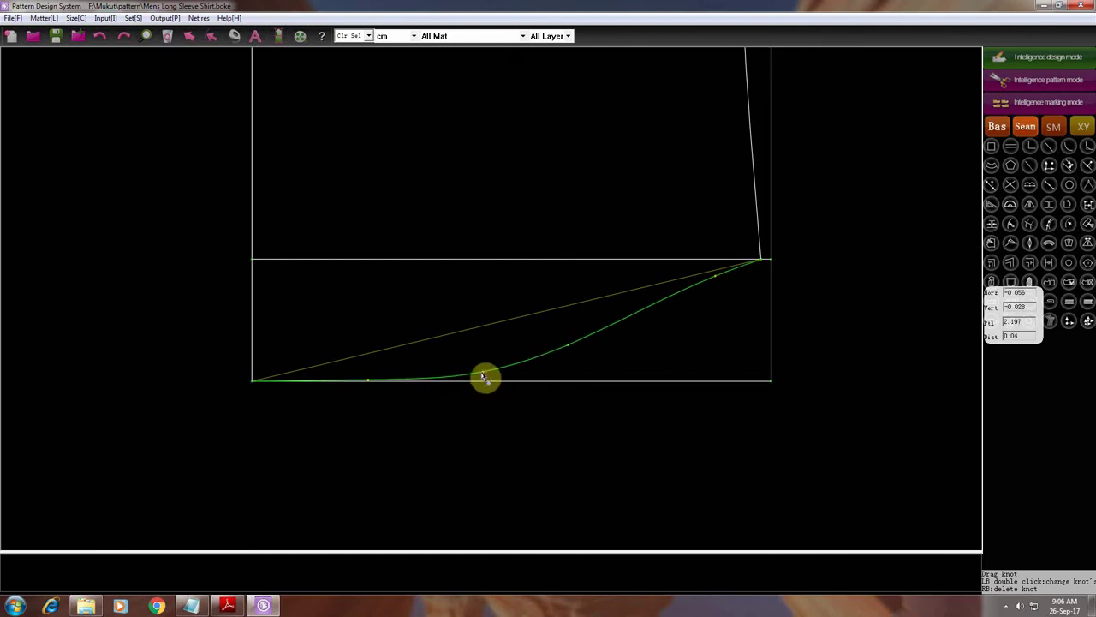
- Fine-tune the hem curve's knots so it sweeps smoothly from the side seam
scroll(592, 365, "up", 1)
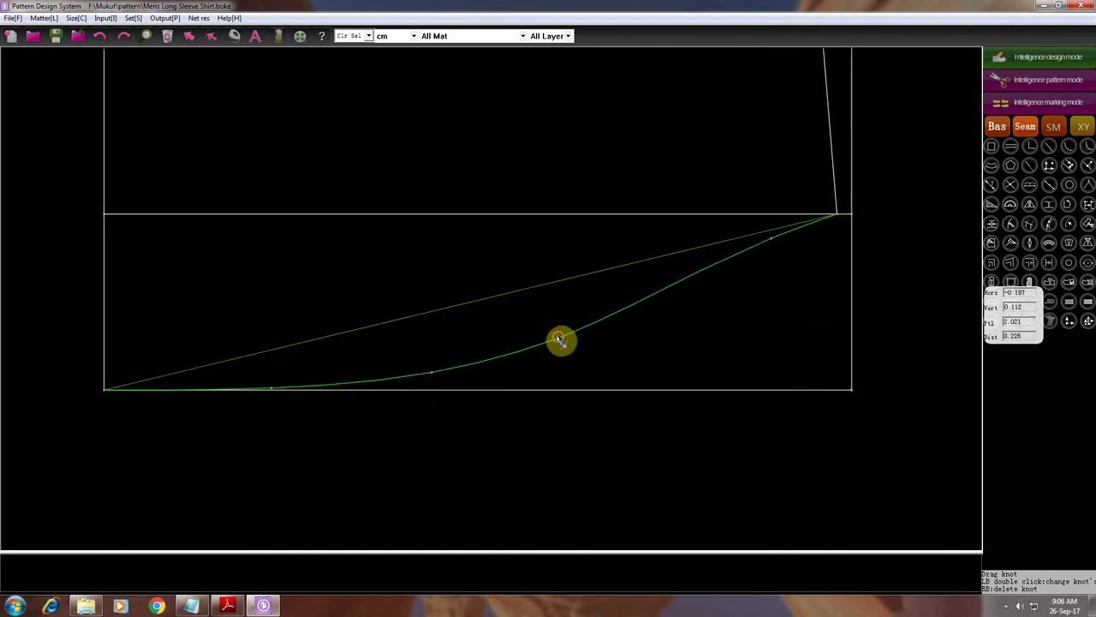
left_click(558, 334)
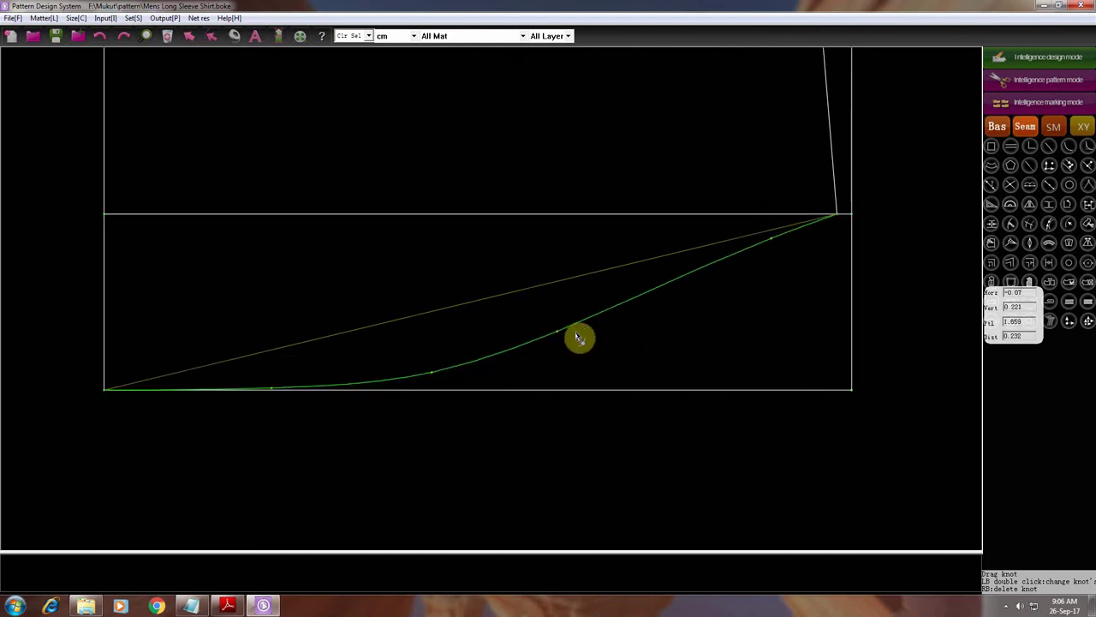
left_click(434, 375)
scroll(403, 372, "up", 1)
scroll(358, 364, "up", 1)
scroll(364, 338, "up", 1)
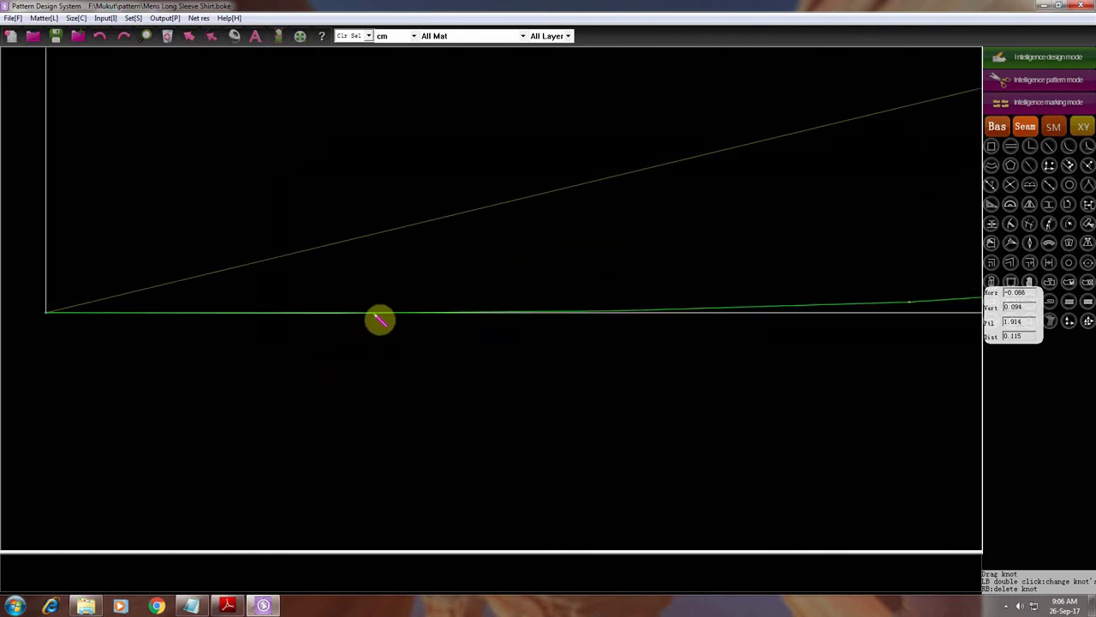
scroll(306, 331, "down", 1)
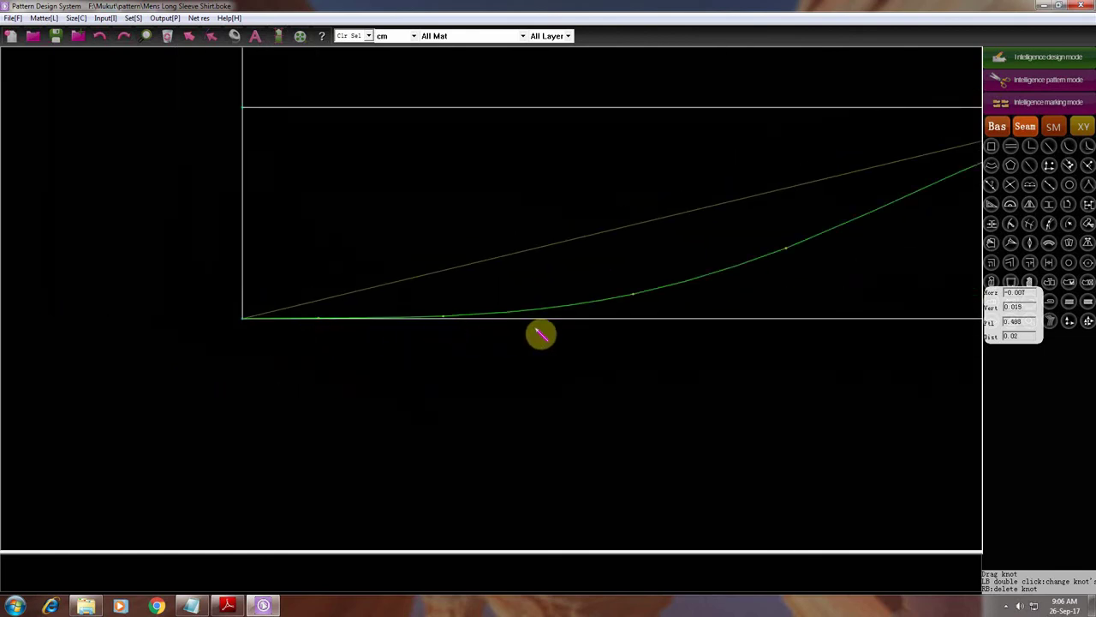
scroll(531, 333, "down", 1)
scroll(633, 317, "up", 1)
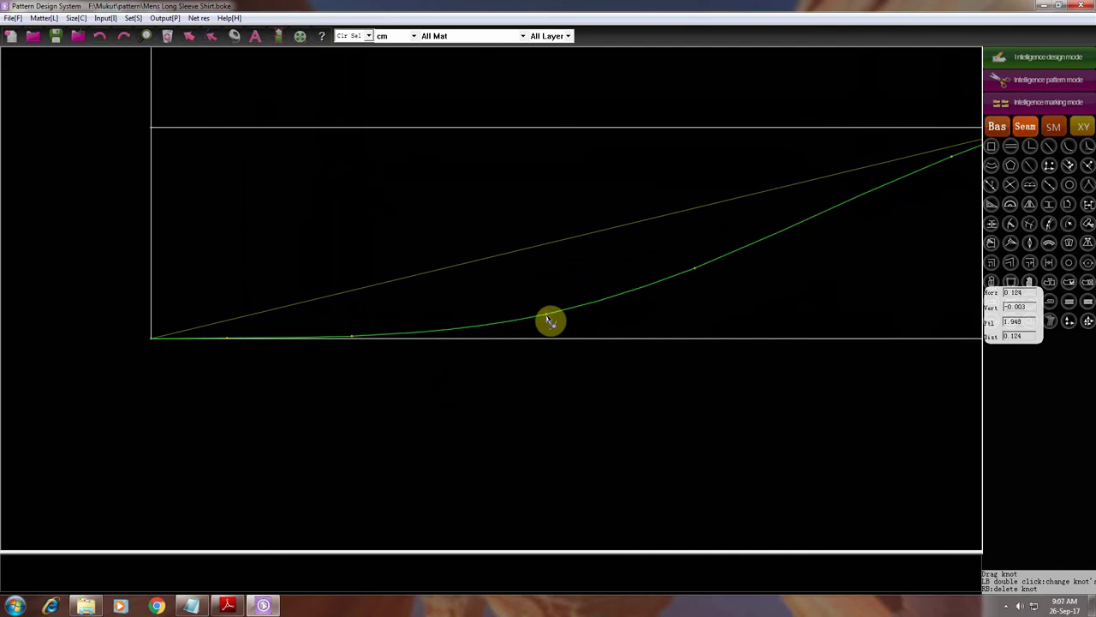
left_click_drag(700, 279, 700, 284)
scroll(475, 347, "down", 3)
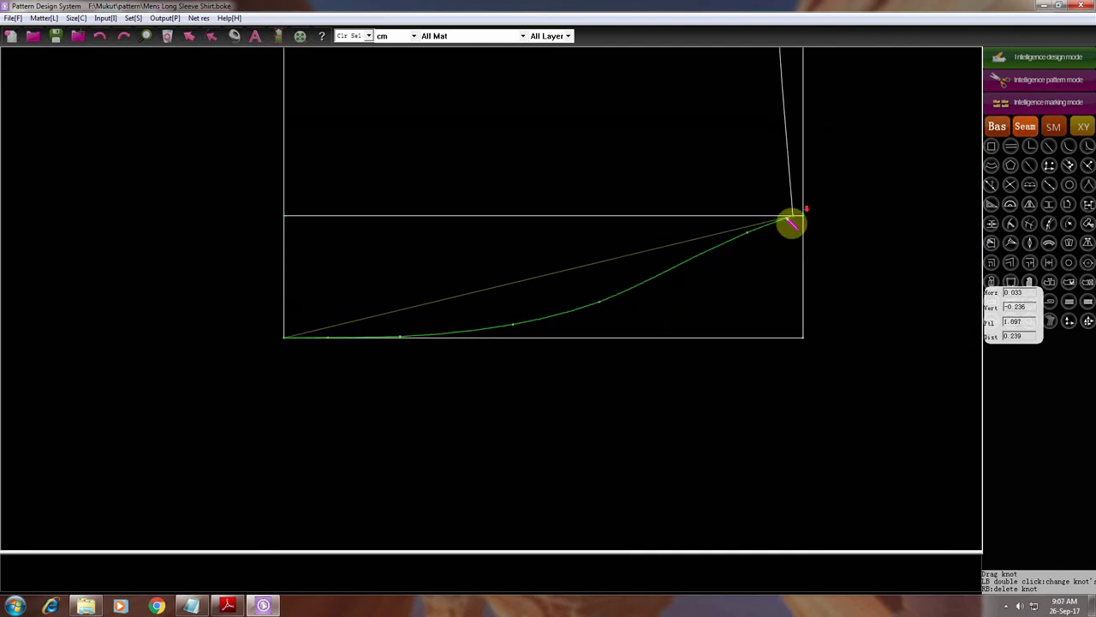
scroll(788, 222, "up", 4)
left_click_drag(728, 247, 724, 239)
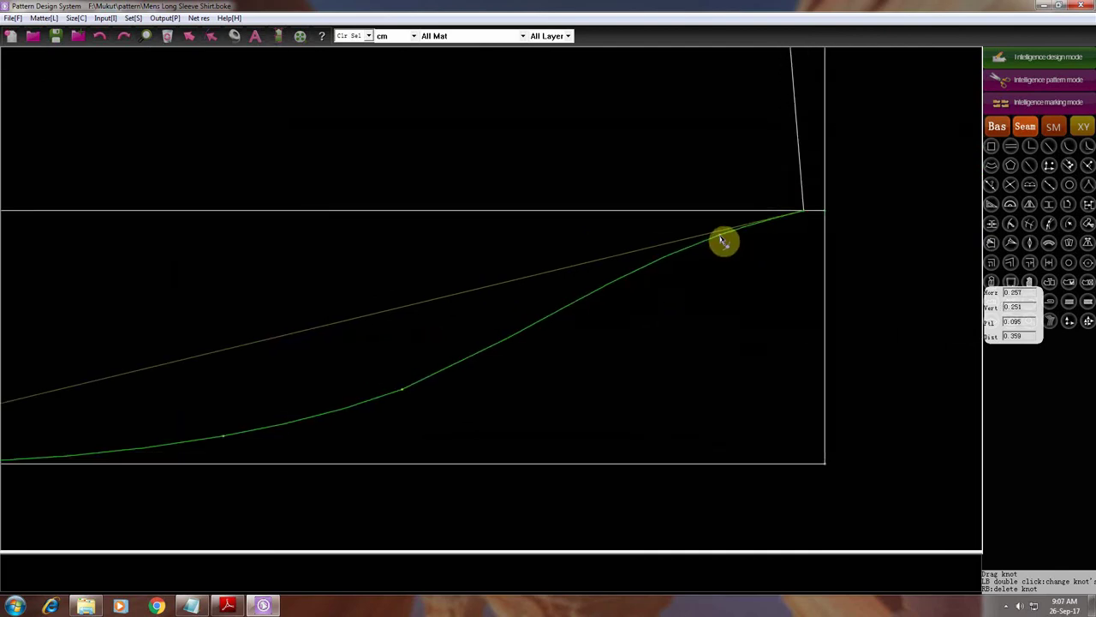
scroll(724, 240, "down", 1)
scroll(483, 336, "up", 2)
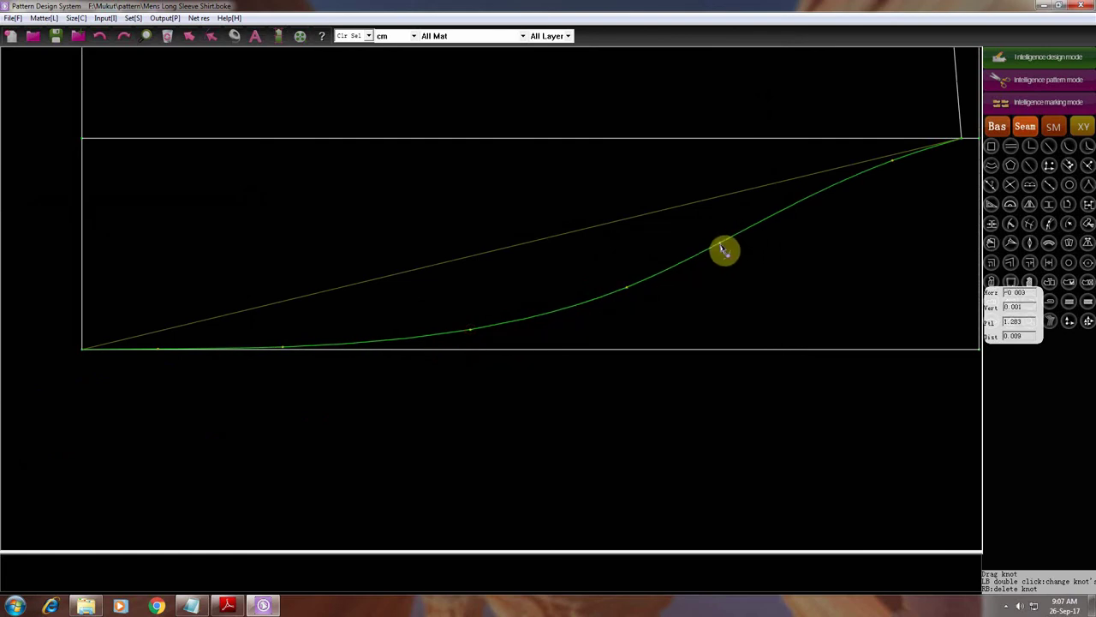
left_click_drag(725, 249, 724, 251)
scroll(428, 267, "down", 1)
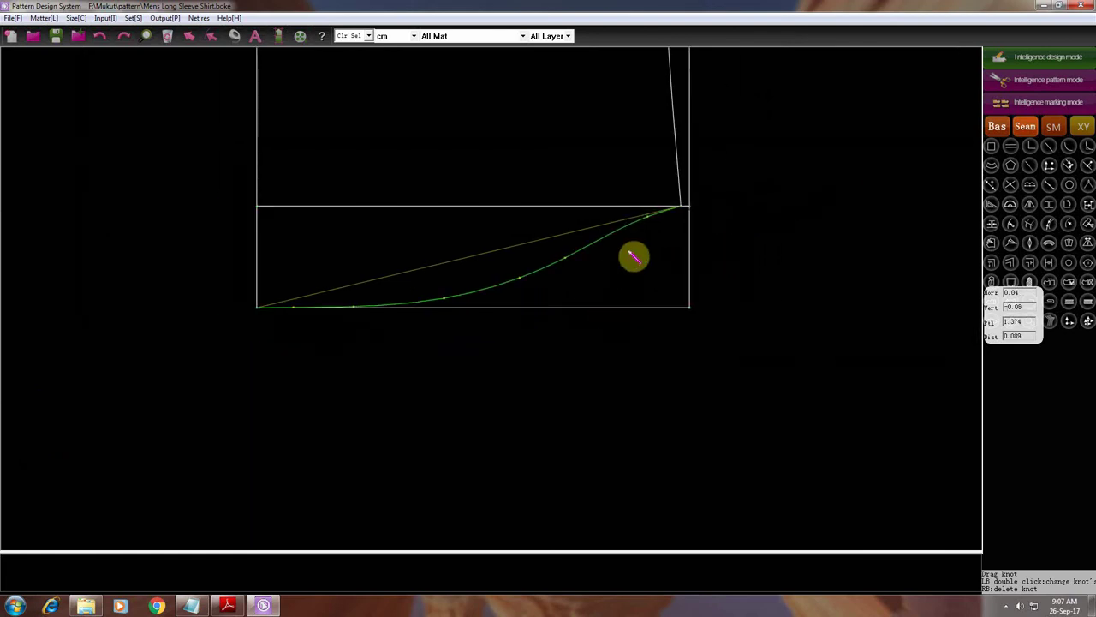
right_click(634, 257)
- Nudge a knot on the lower side seam slightly upward
scroll(526, 408, "down", 2)
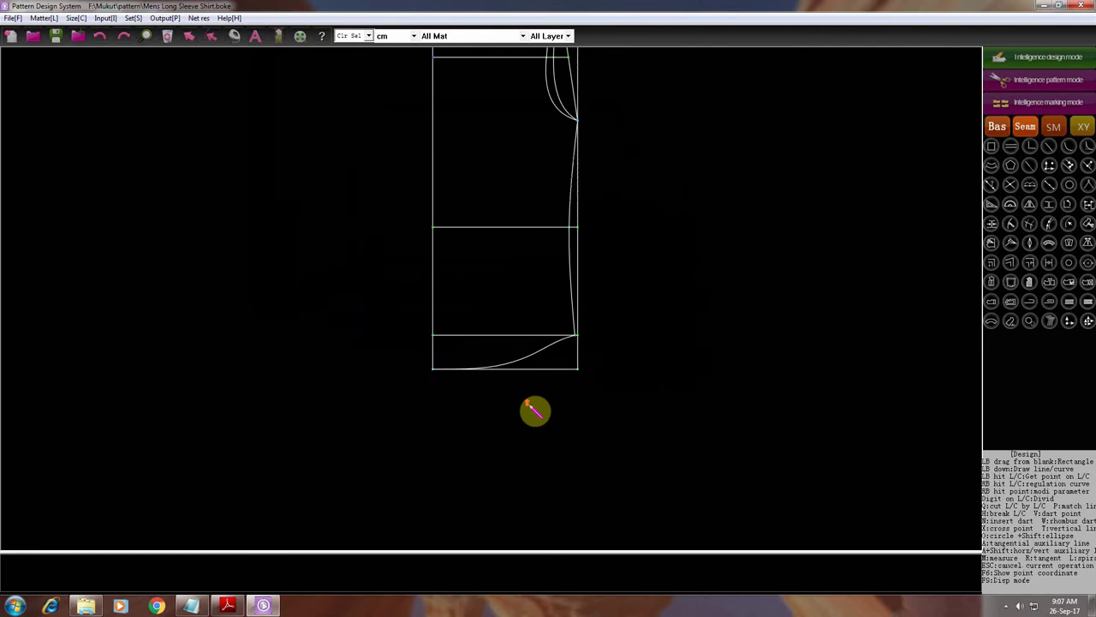
scroll(595, 320, "up", 3)
right_click(548, 307)
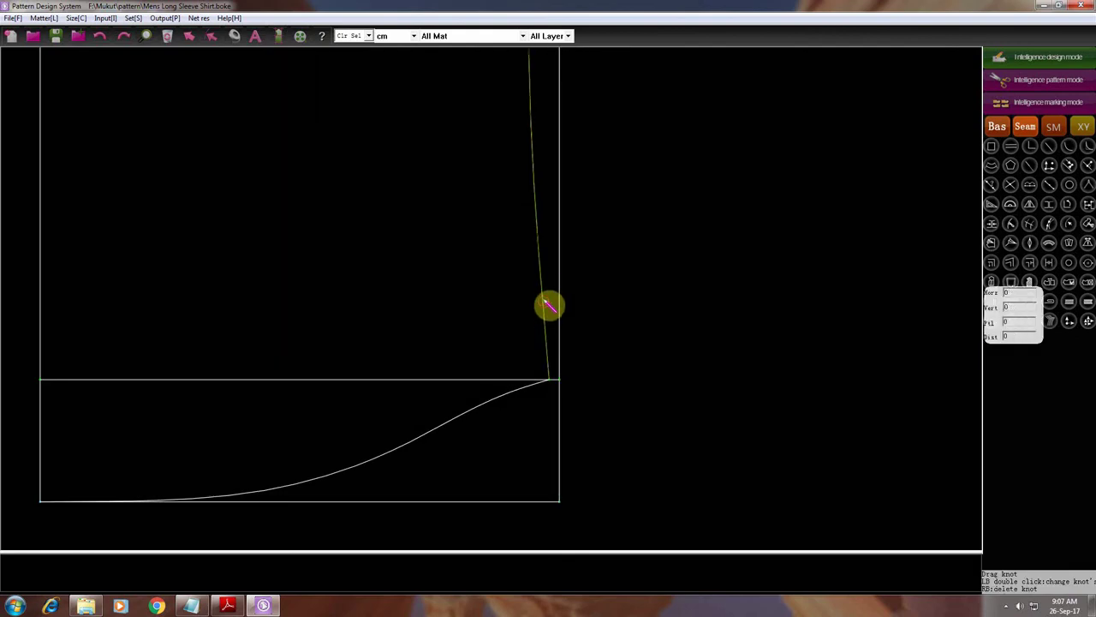
left_click_drag(544, 287, 545, 281)
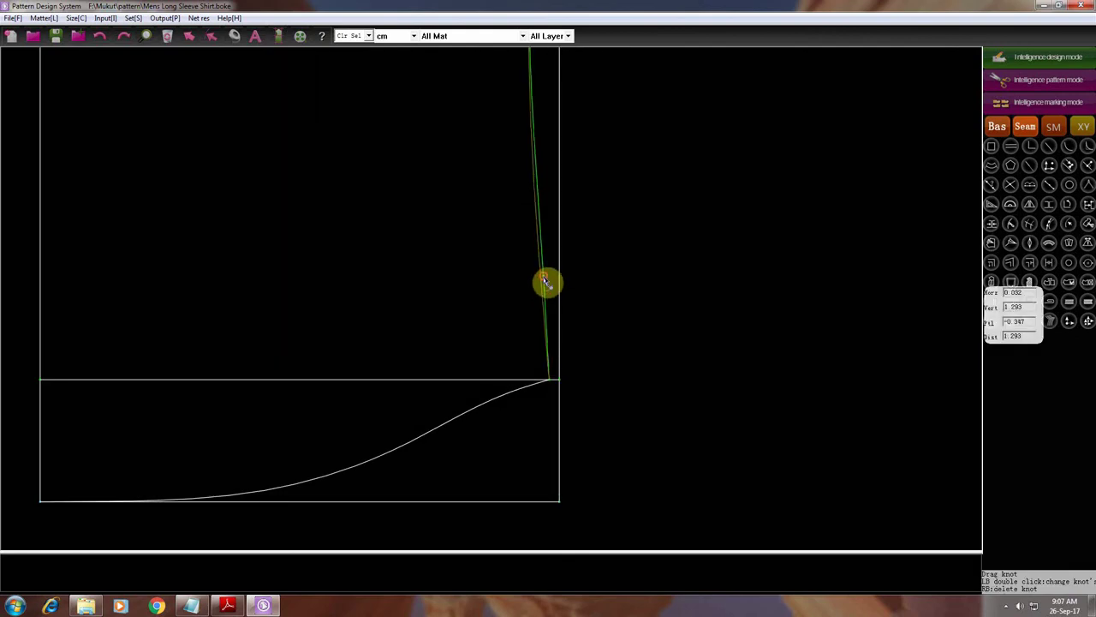
right_click(620, 297)
- Recheck the side seam knots, leaving the seam 37.843 cm long into the hem curve
scroll(553, 317, "up", 2)
right_click(547, 289)
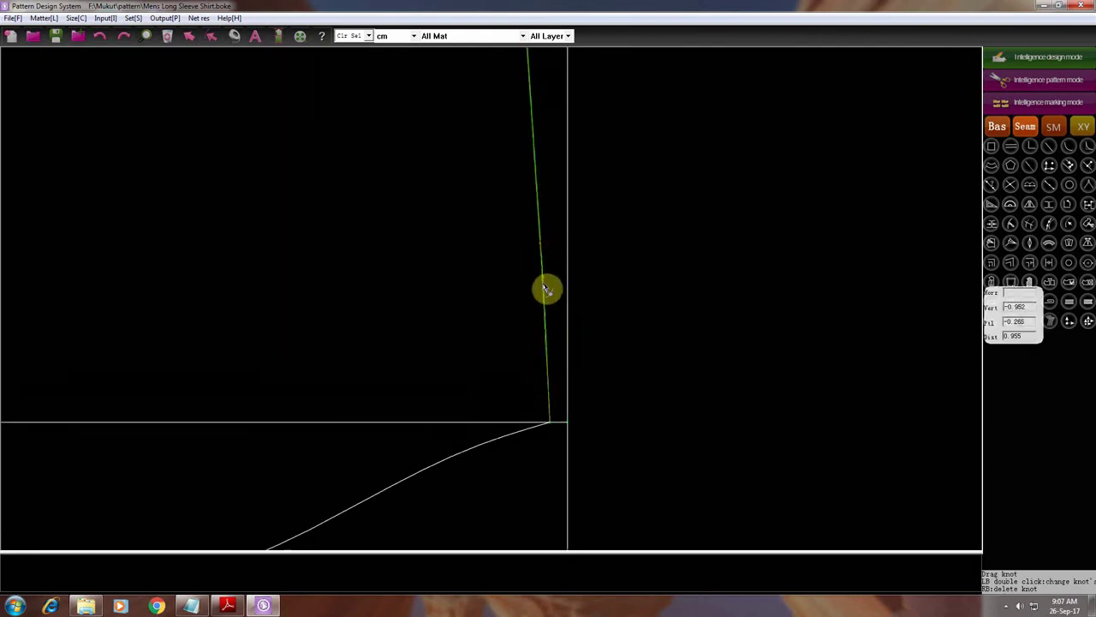
scroll(548, 296, "down", 1)
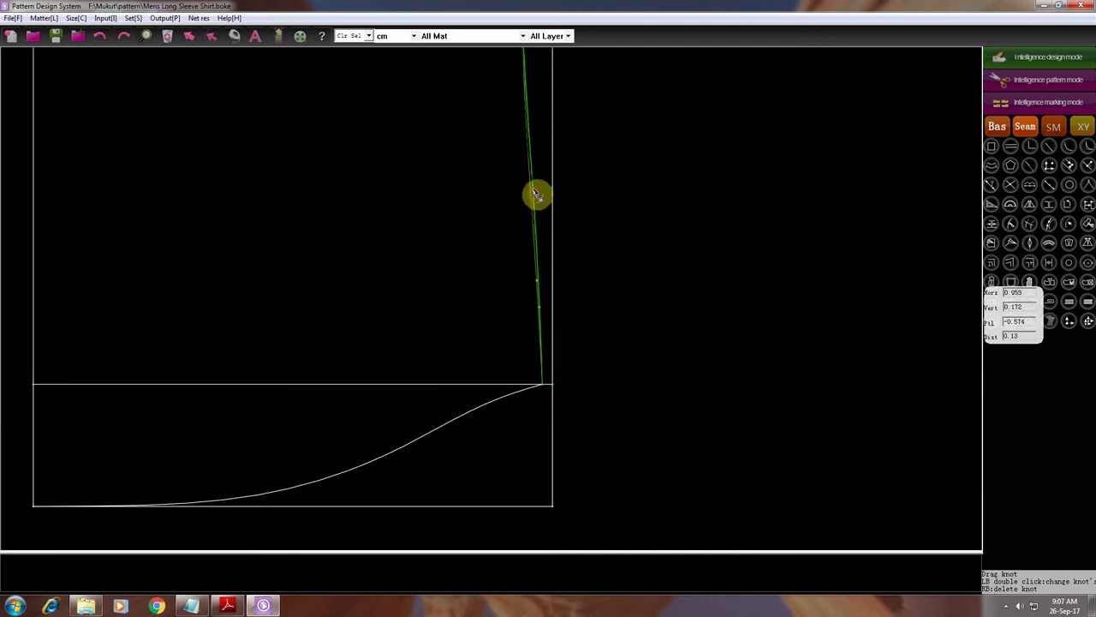
scroll(594, 288, "down", 1)
right_click(609, 299)
scroll(639, 340, "down", 1)
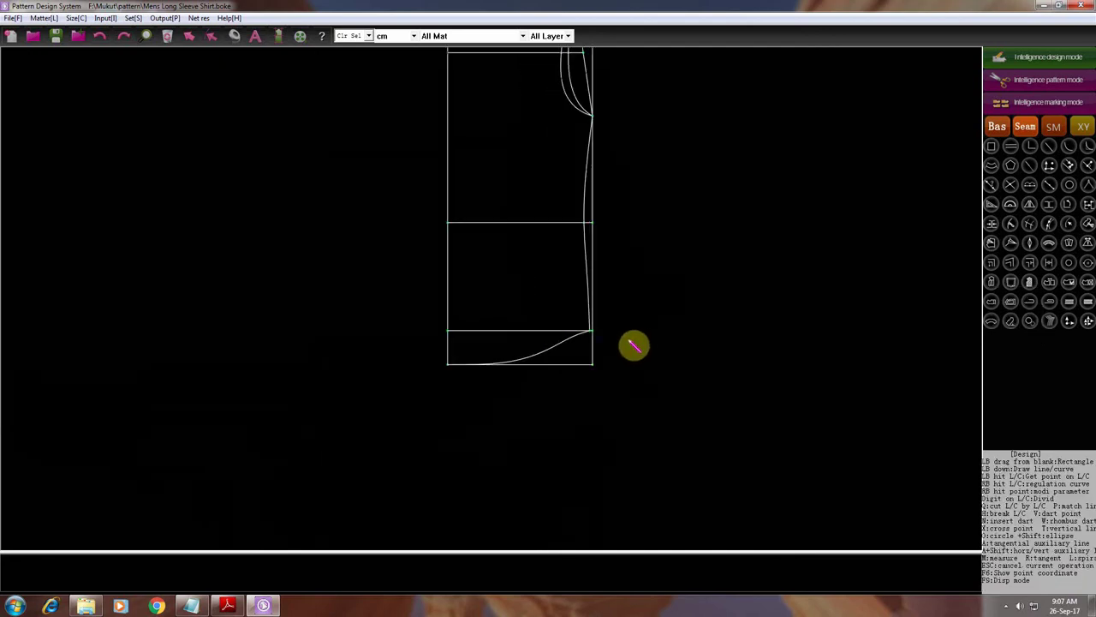
scroll(630, 343, "up", 1)
scroll(591, 309, "up", 1)
scroll(578, 291, "up", 1)
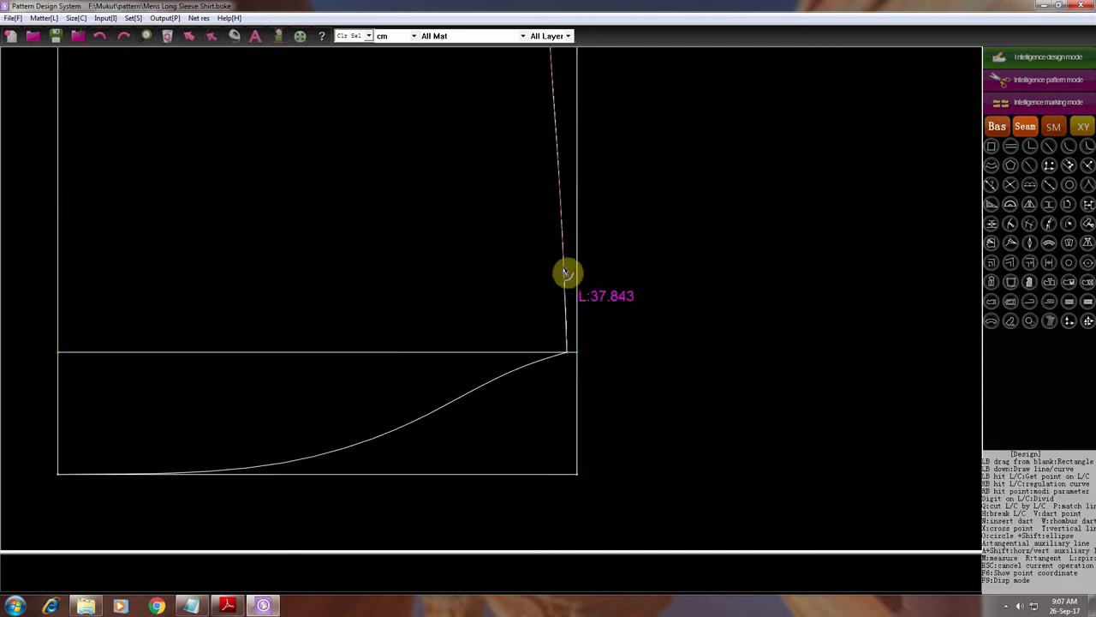
right_click(566, 273)
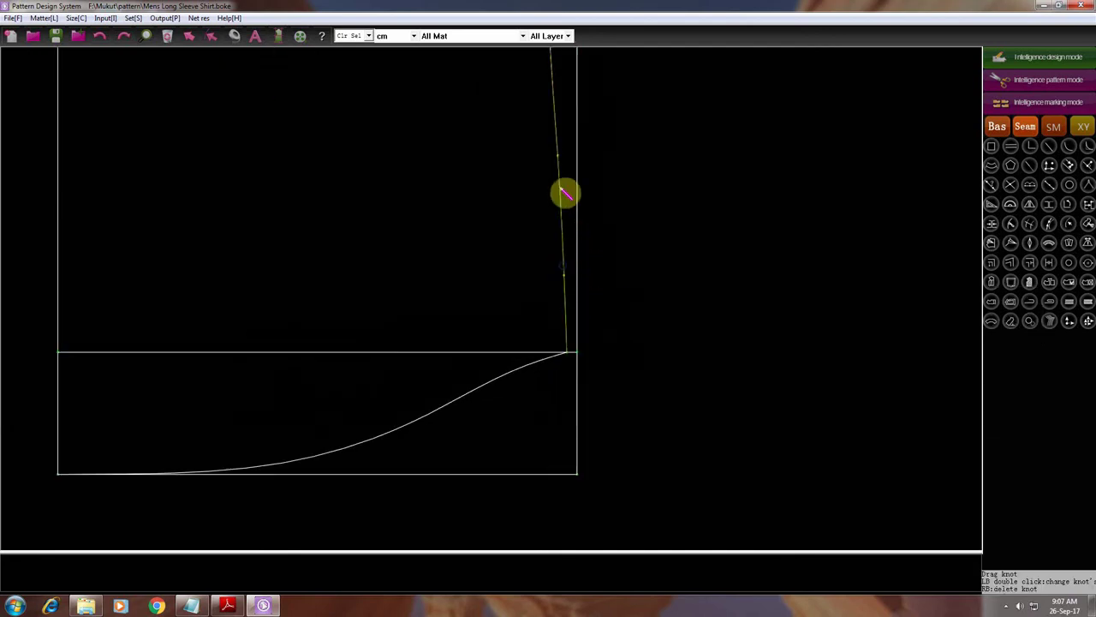
right_click(673, 276)
scroll(568, 369, "down", 2)
scroll(567, 369, "down", 2)
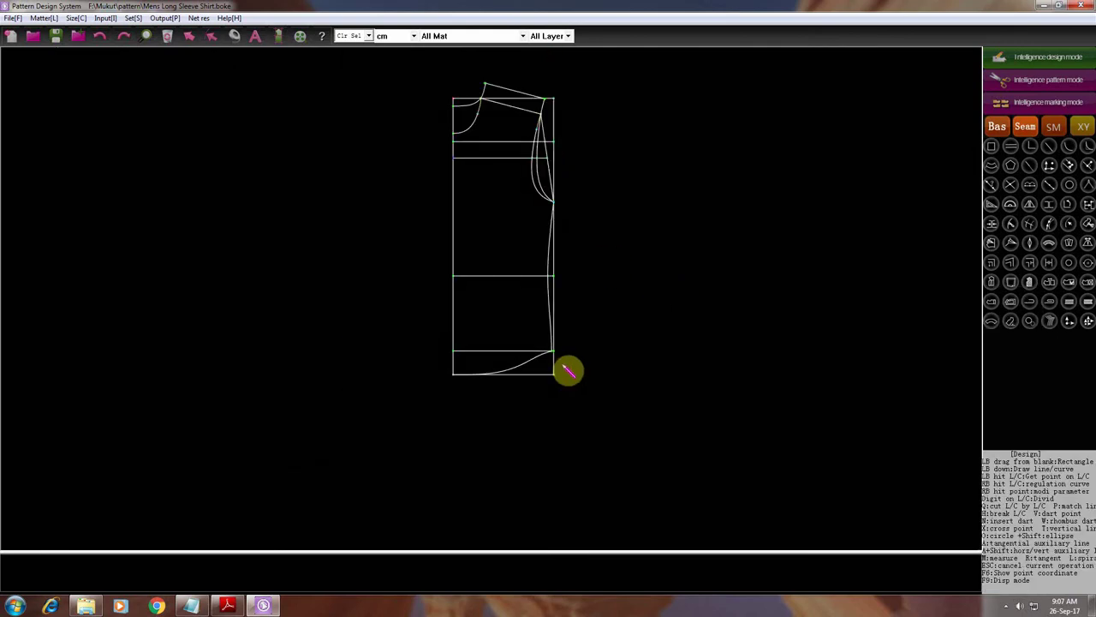
- Save the draft and zoom in on the neckline area
left_click(56, 36)
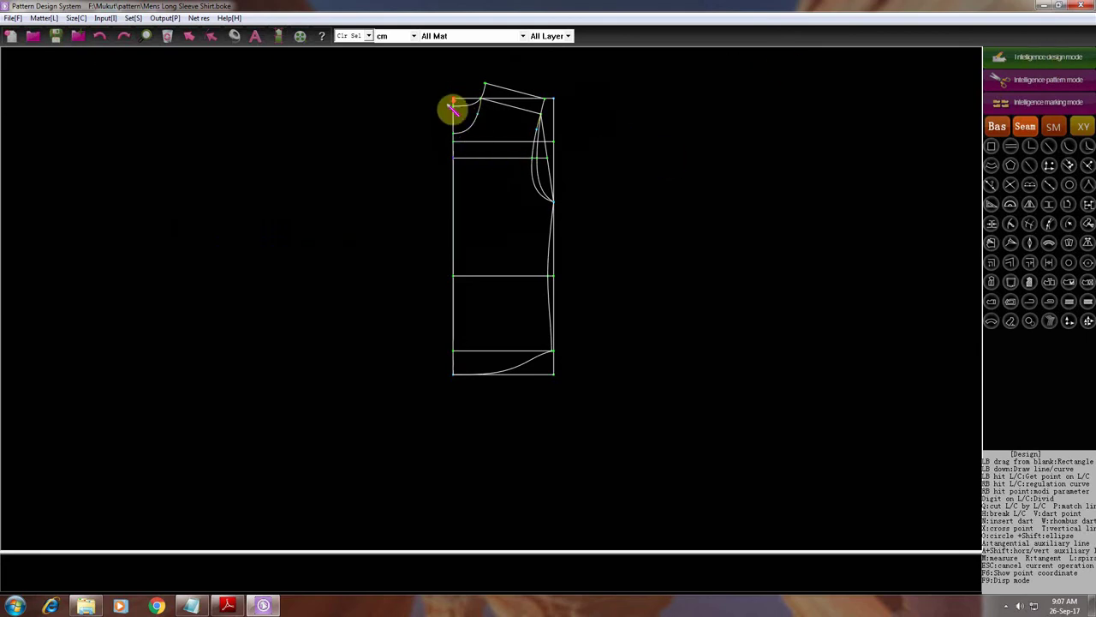
scroll(455, 112, "up", 5)
scroll(465, 188, "up", 1)
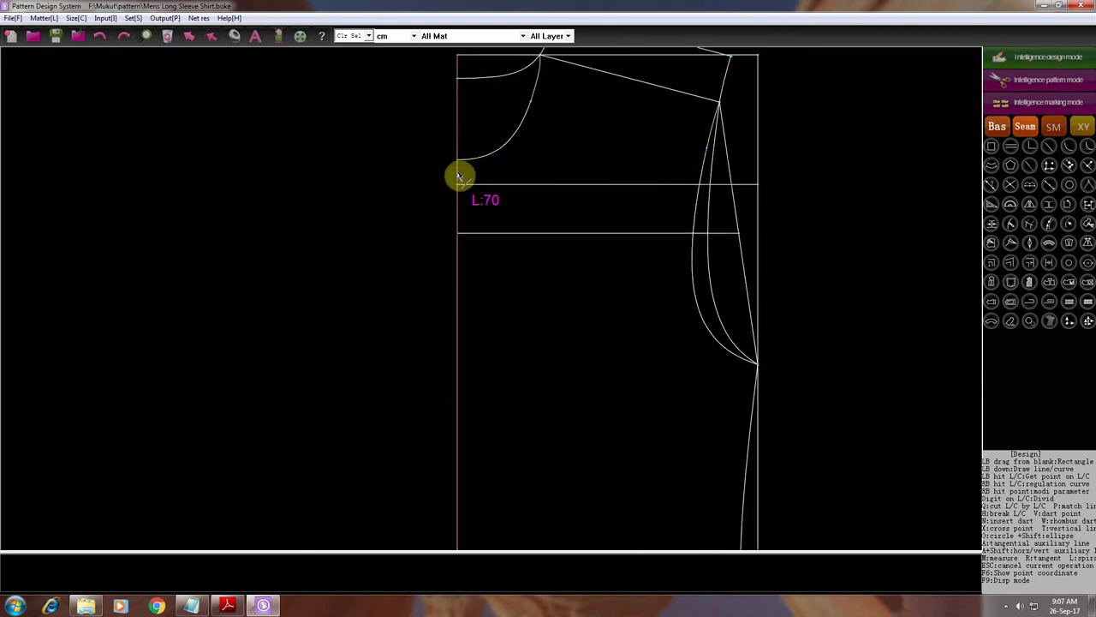
- Add a line parallel to the centre front, 1.5 cm outside it, then bring the notes forward
left_click_drag(460, 177, 446, 177)
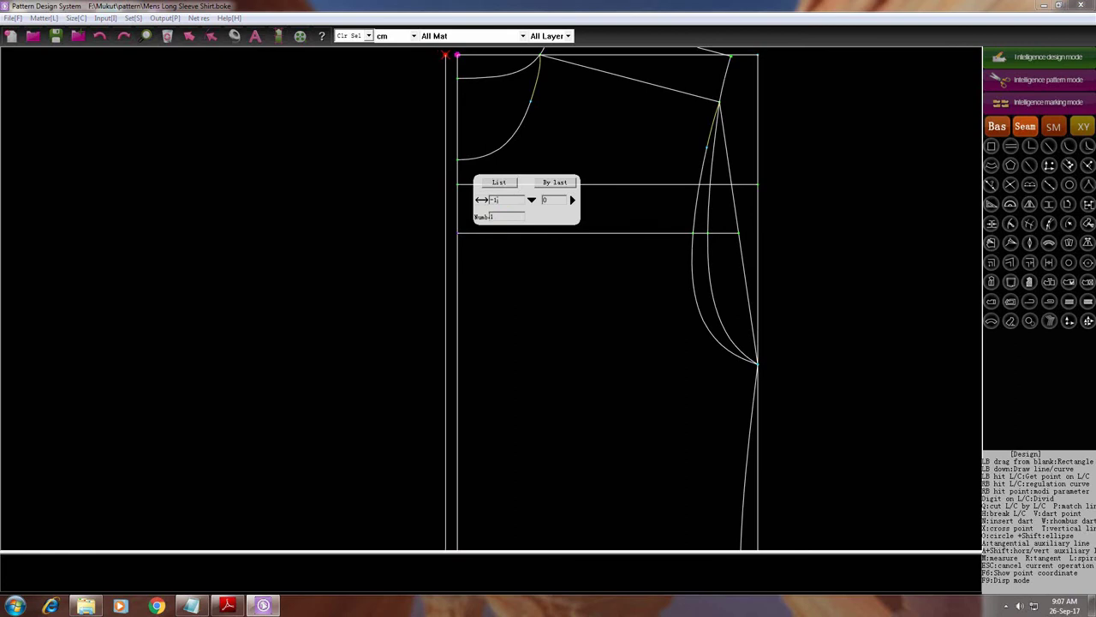
type(".5")
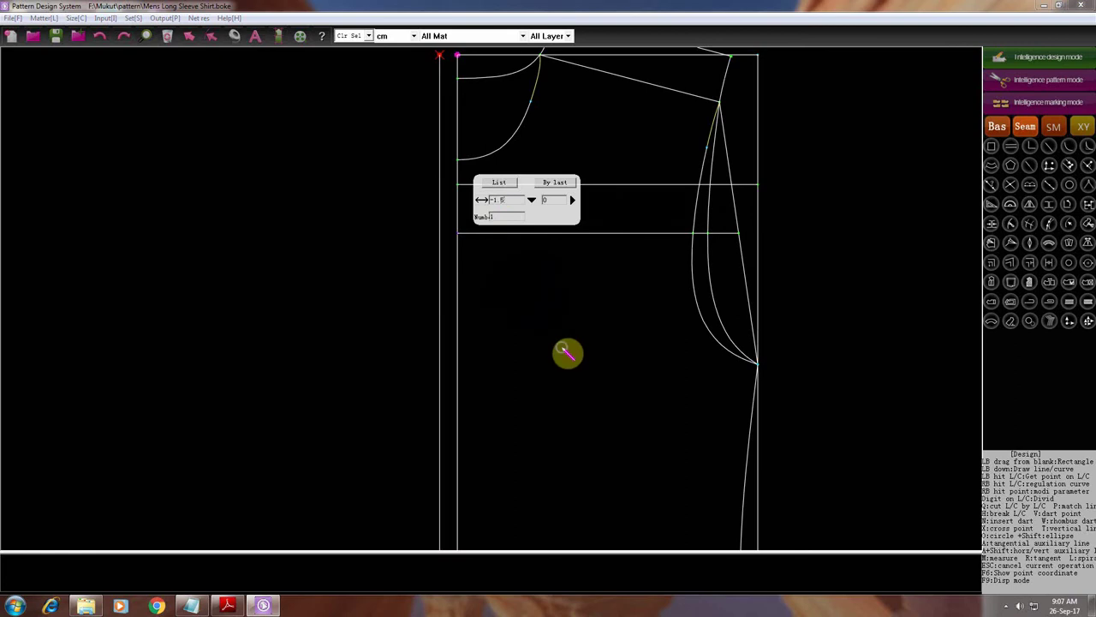
key("Return")
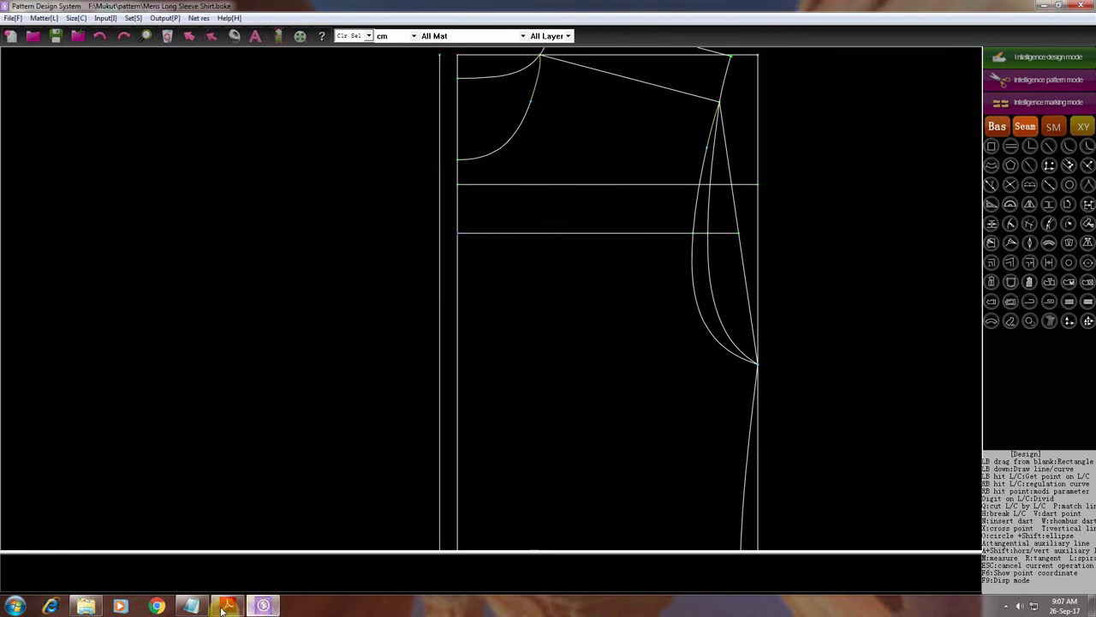
left_click(192, 606)
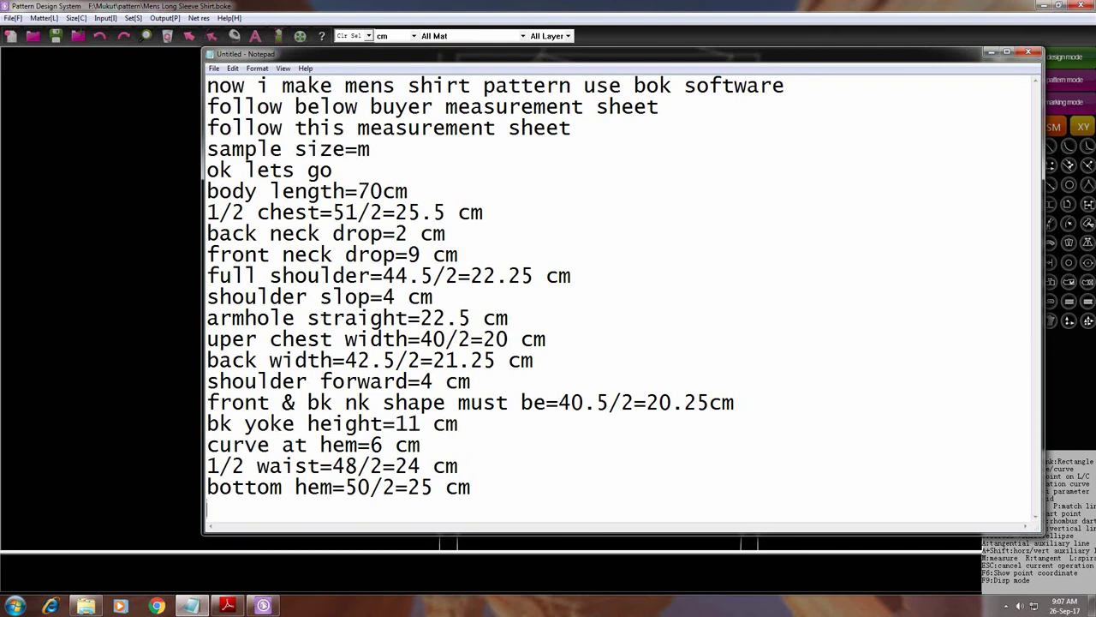
- Add a '1.5 cm front plaket edge' line to the Notepad measurement notes
key("Return")
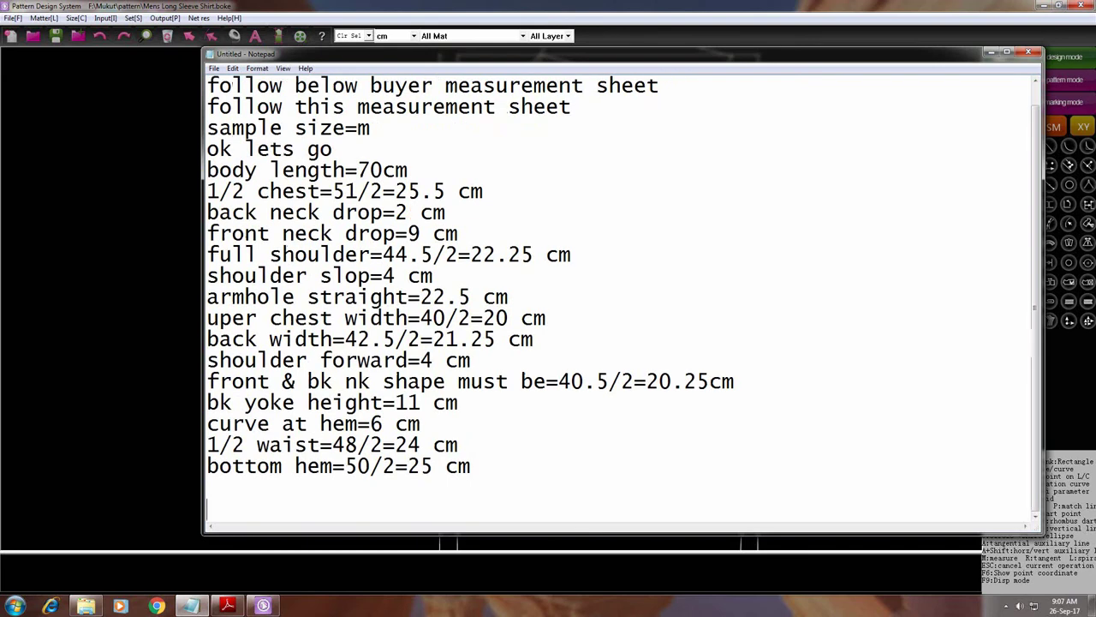
key("Return")
key("Return")
key("Return")
key("Return")
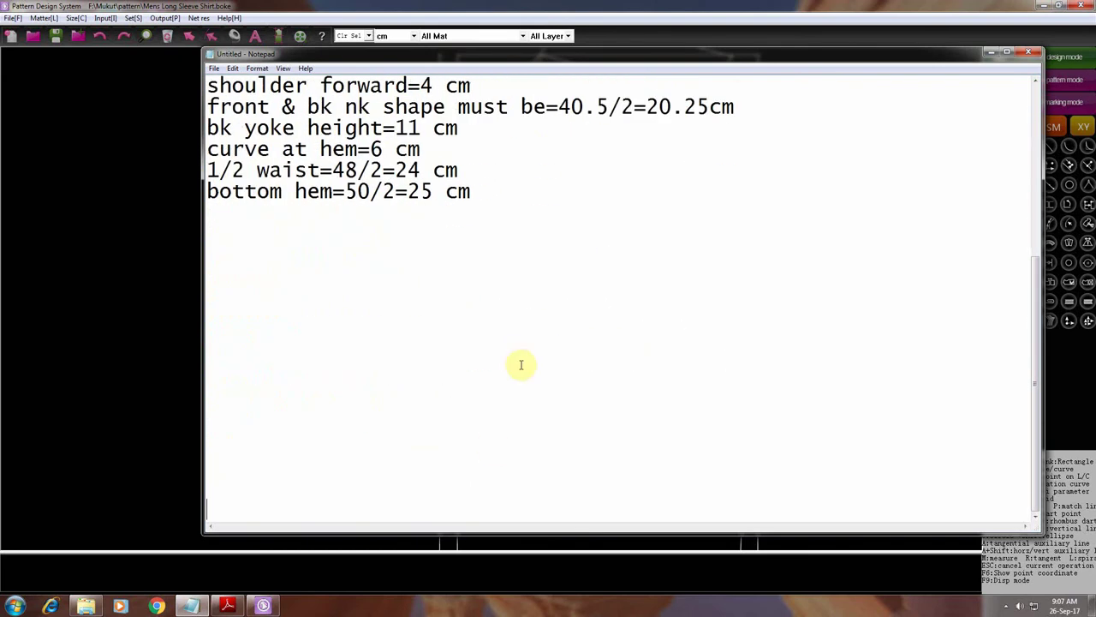
left_click(486, 213)
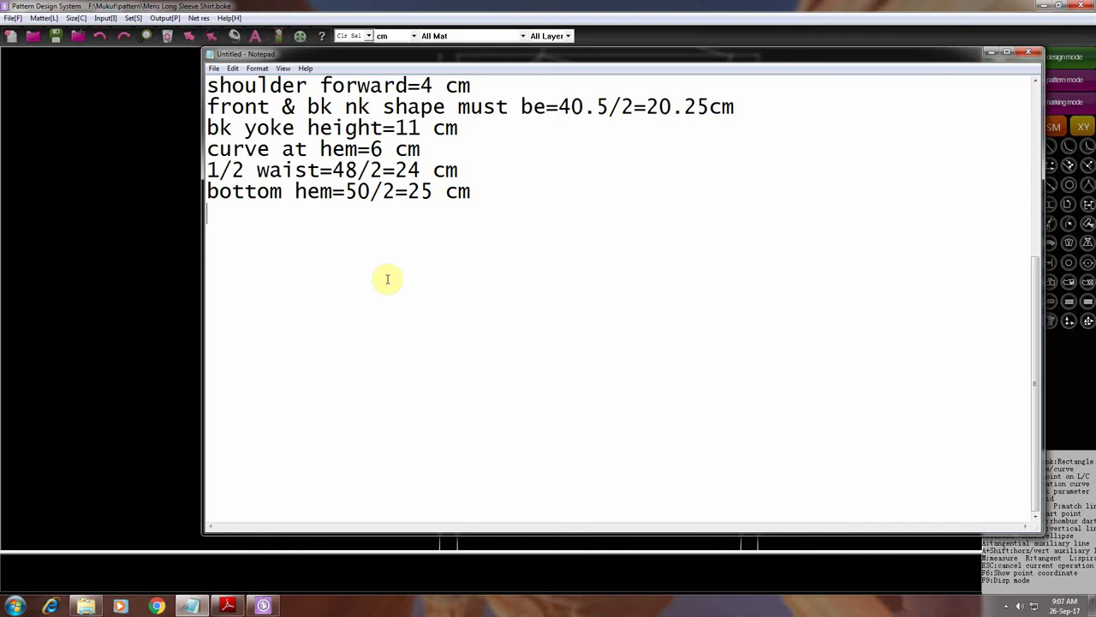
type("front")
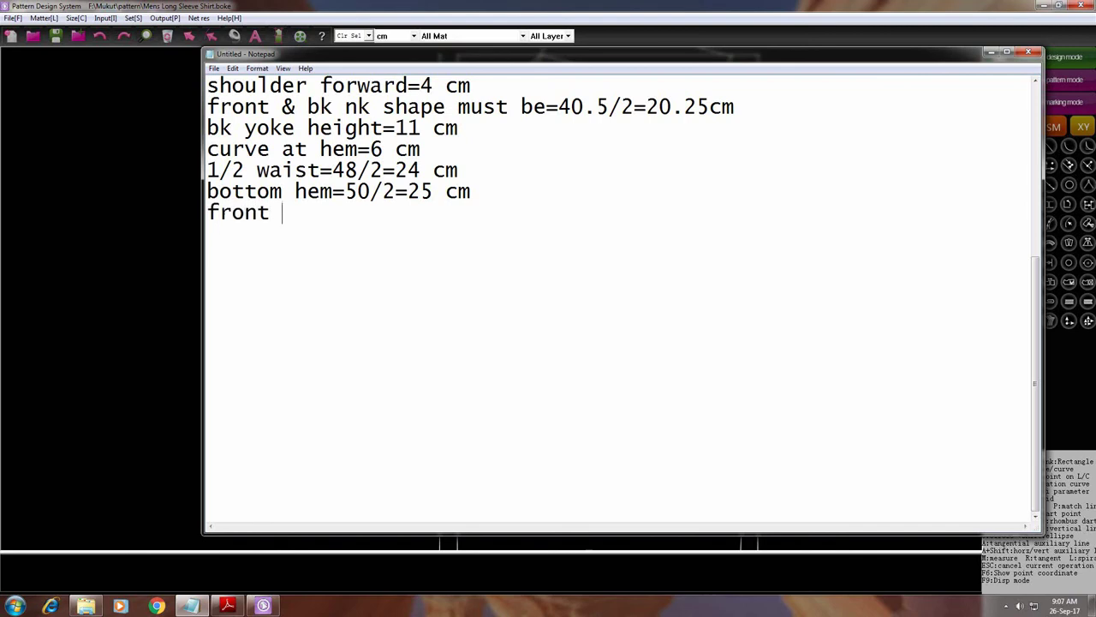
type(" pla")
type("ket e")
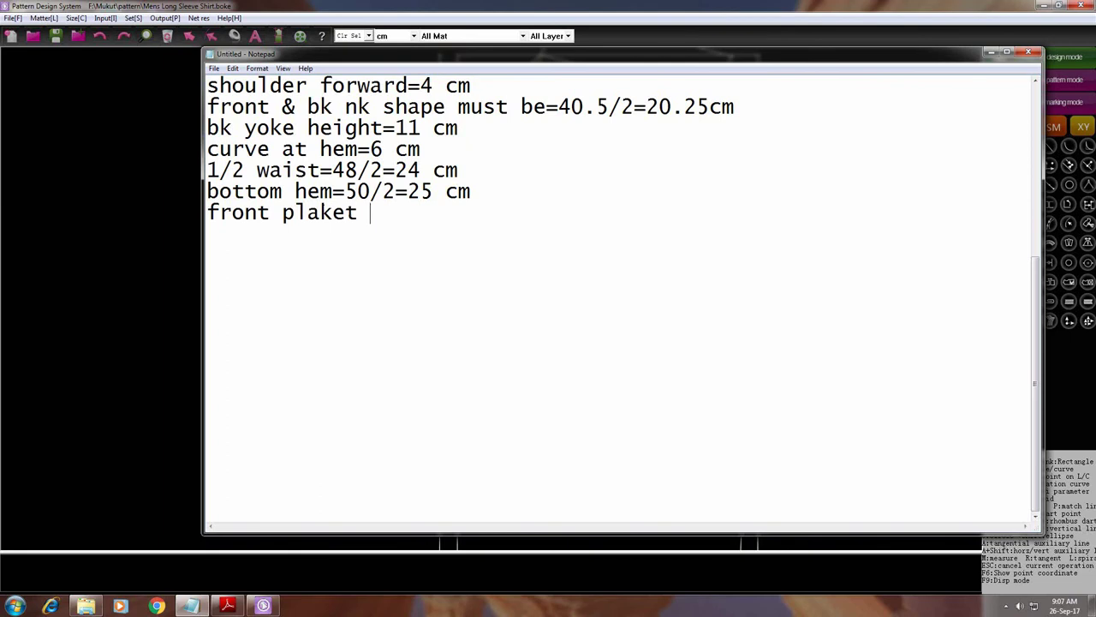
type("dg")
type("e")
type("1.")
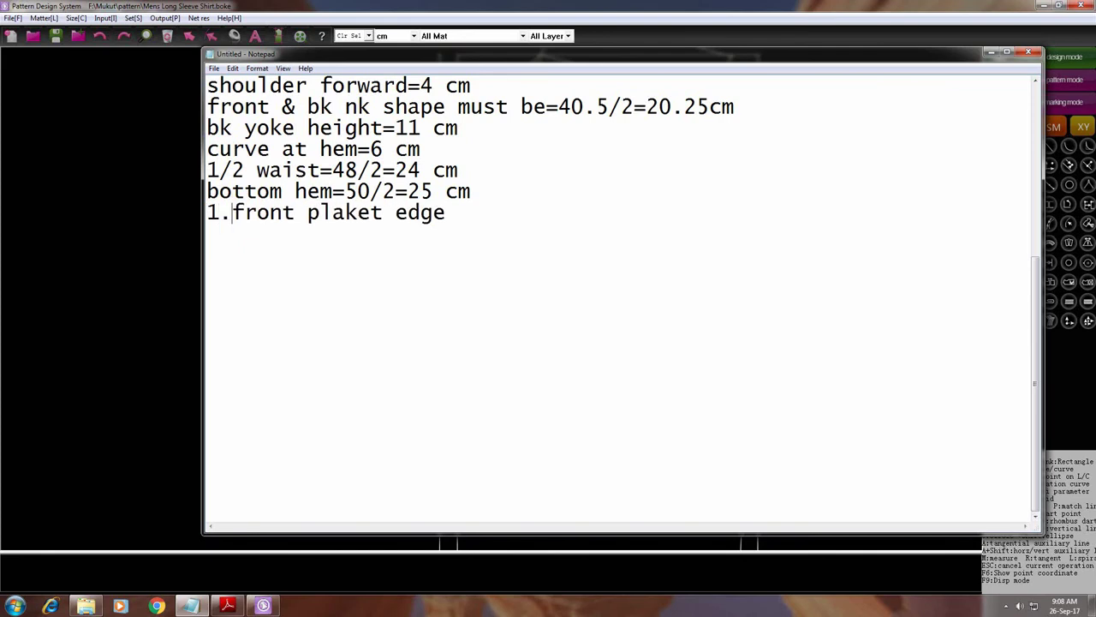
type("5 cm")
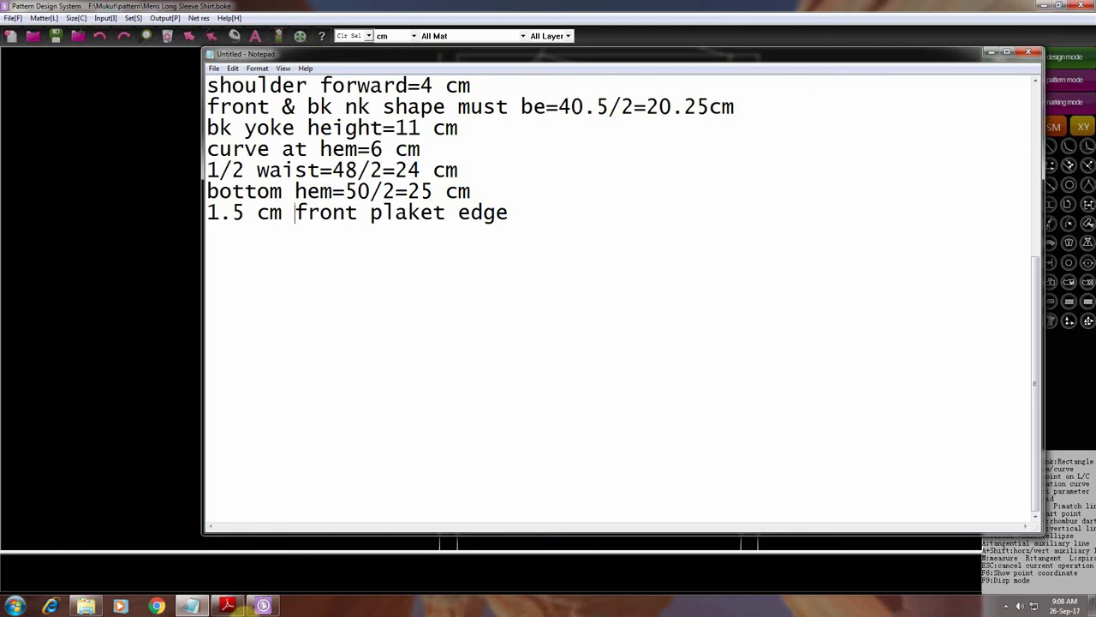
- Add a vertical line 3 cm left of the centre front, then show the measurement sheet PDF
left_click(257, 607)
left_click_drag(440, 332, 416, 318)
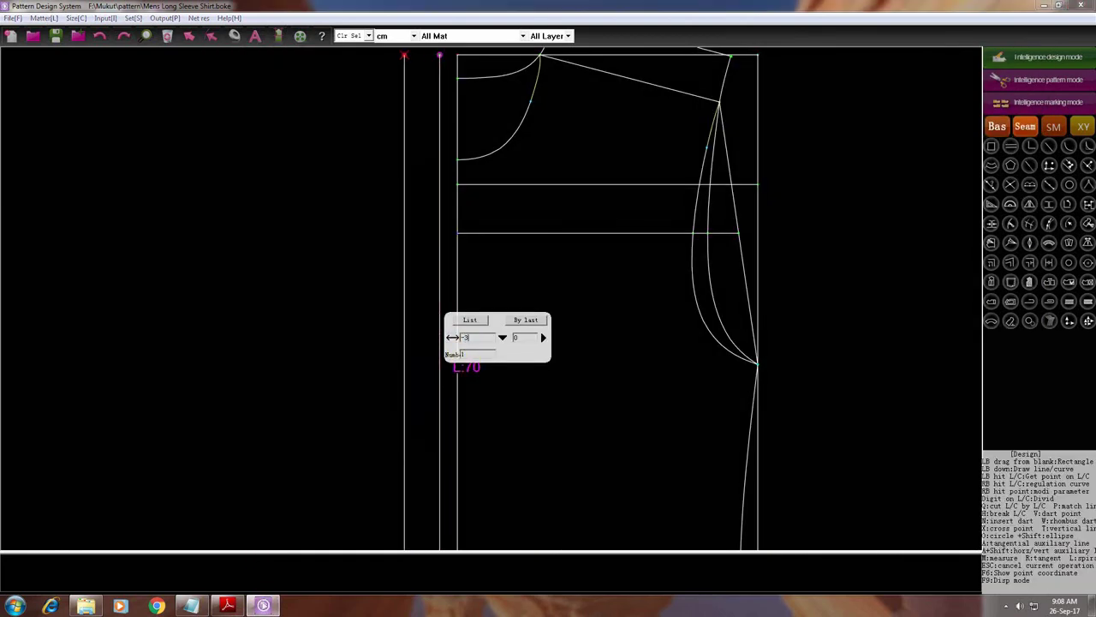
left_click(385, 323)
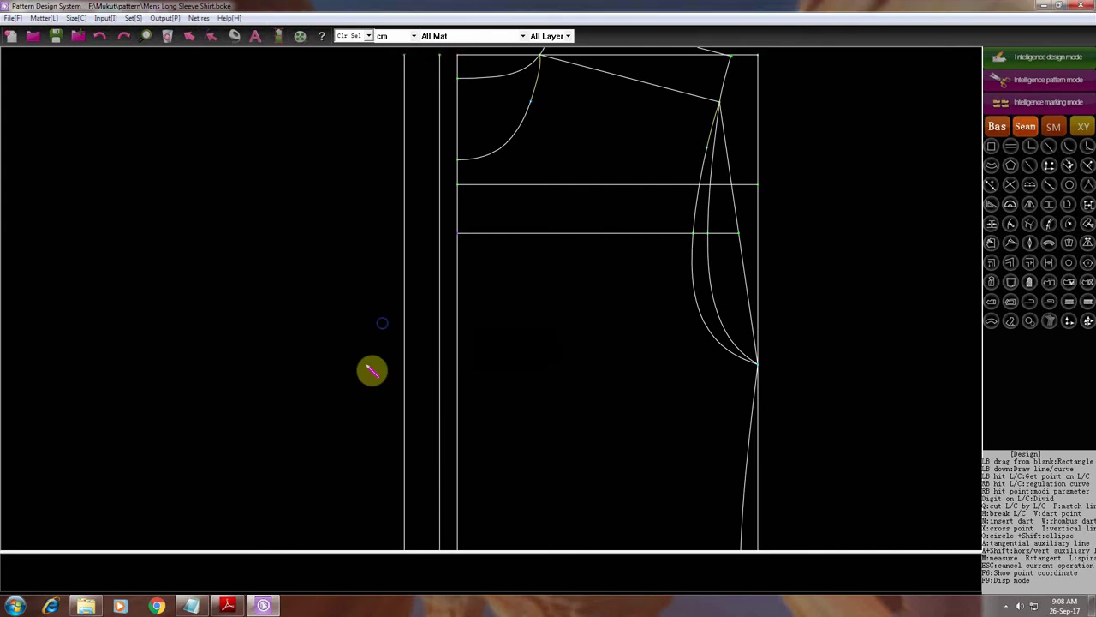
left_click(243, 603)
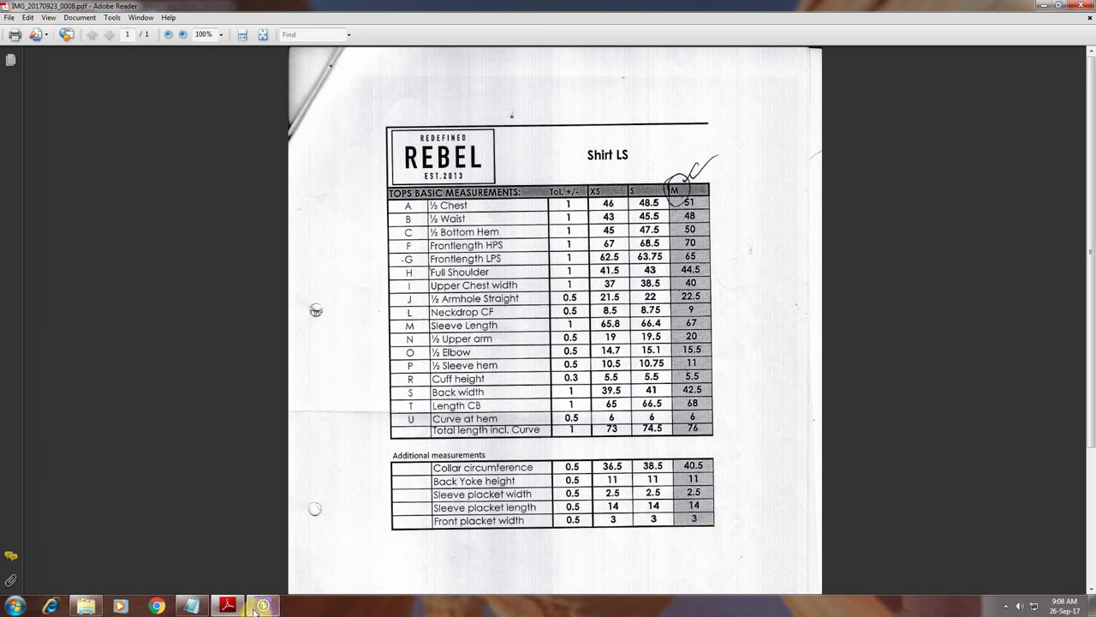
- Bring the Notepad measurement notes back in front of the Shirt LS size chart
left_click(190, 605)
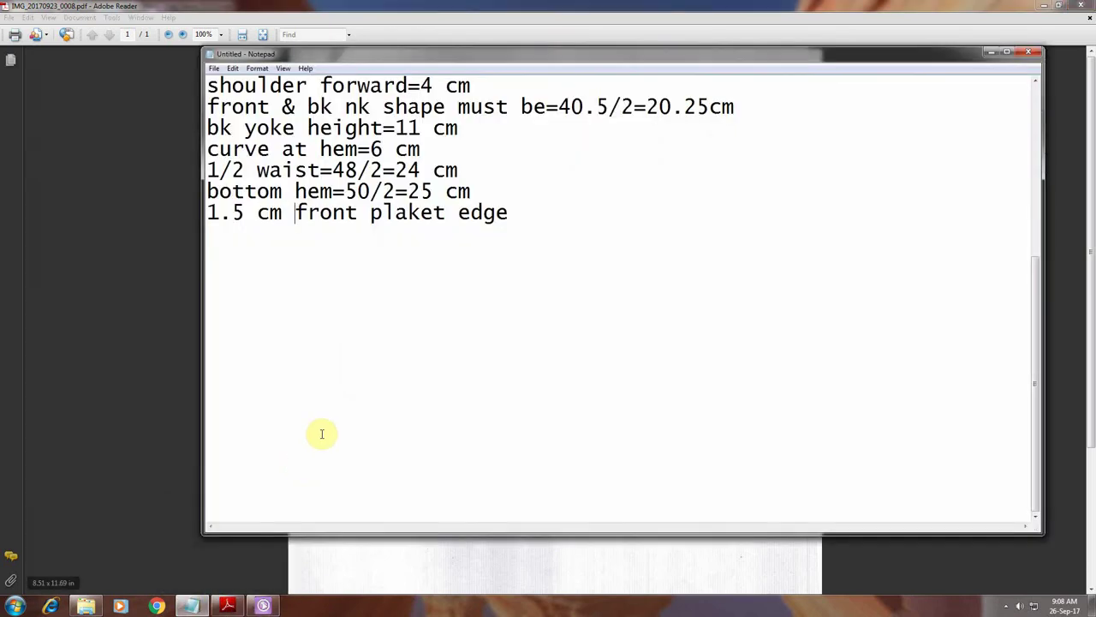
- Append the note '3 cm front plaket bottom fabric' to the measurement notes
left_click(511, 213)
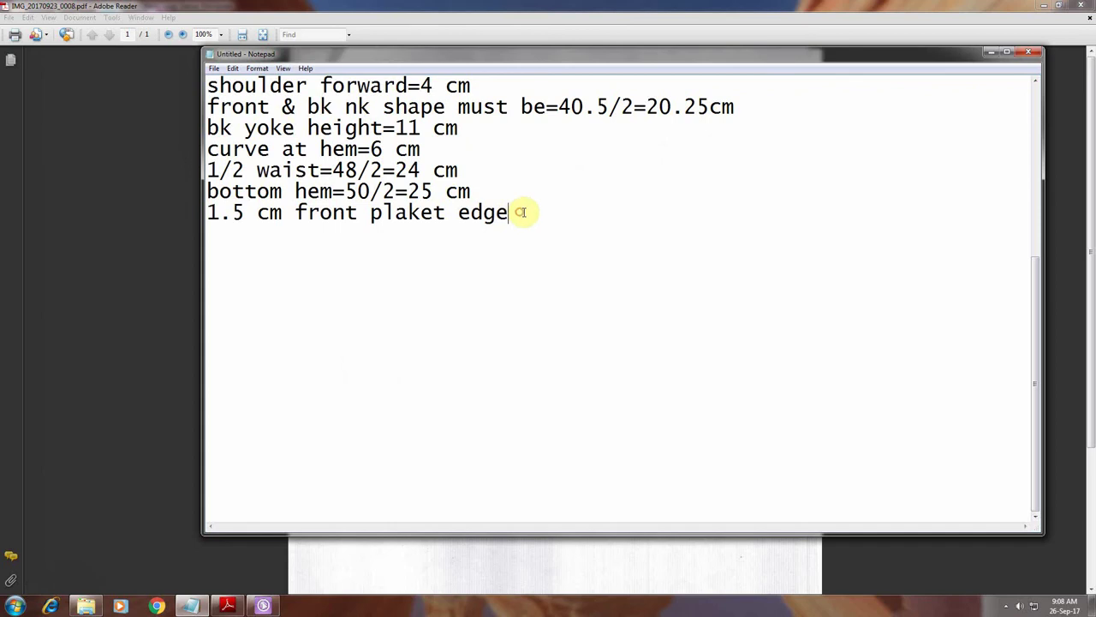
key("Return")
type("3 c")
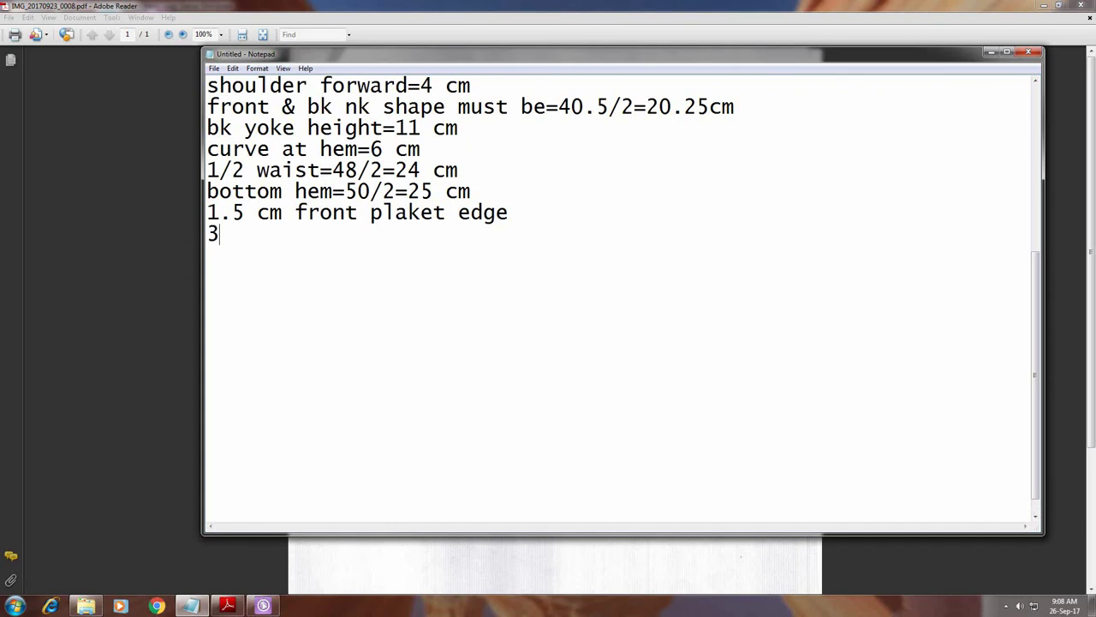
type("m fr")
type("ont")
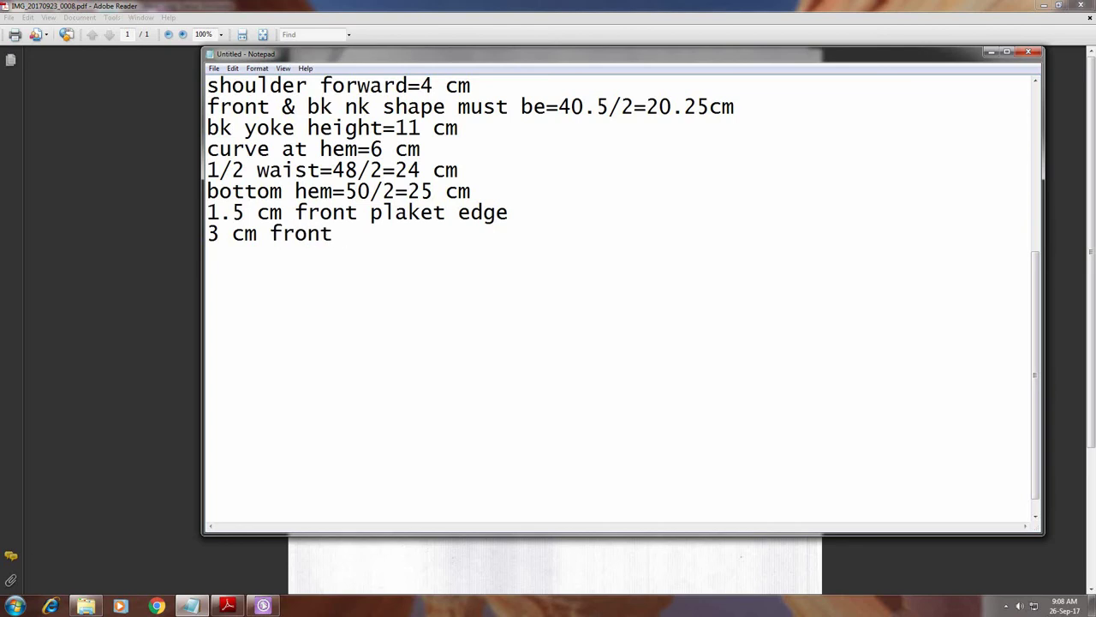
type(" plaket")
type(" bo")
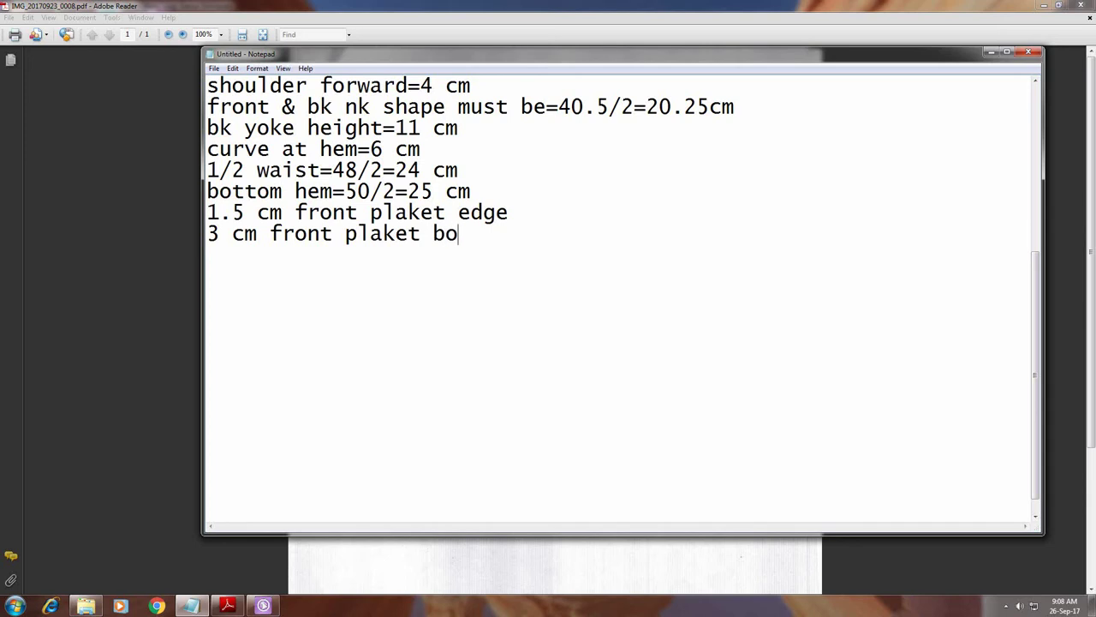
type("ttom ")
type("fabric")
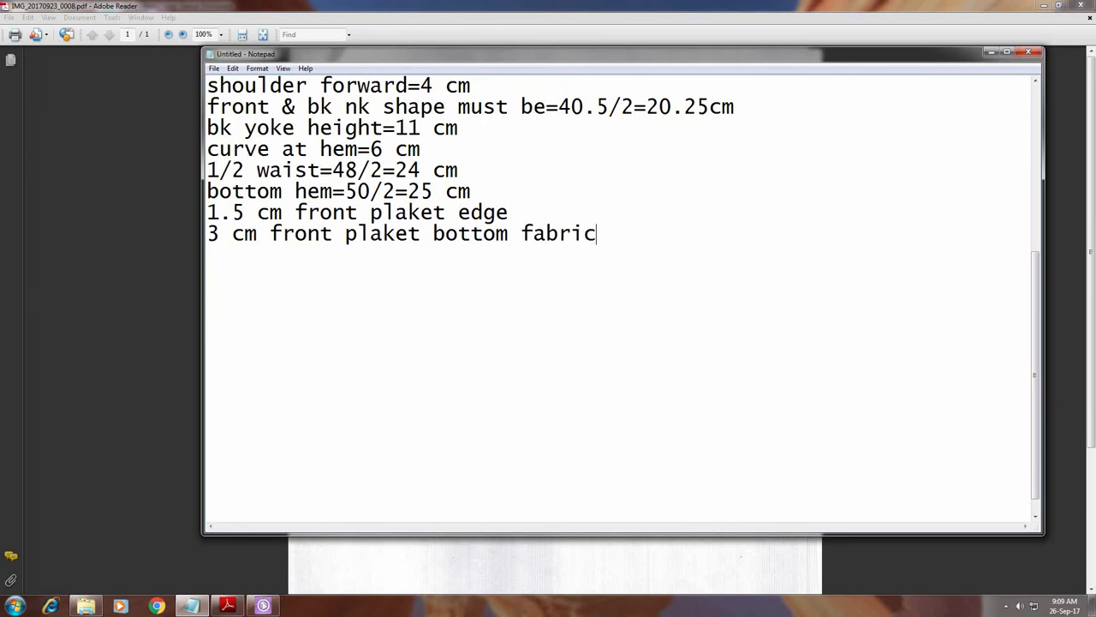
- Add a parallel line 1.5 cm further out from the placket line, then return to the notes
left_click(263, 606)
left_click_drag(405, 296, 394, 301)
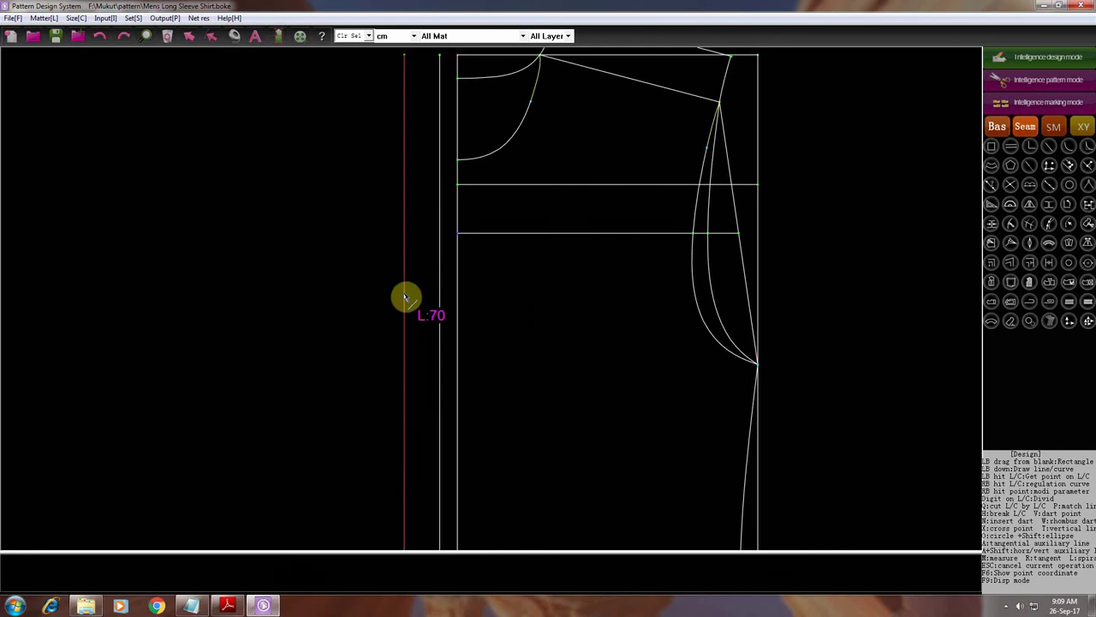
type("-1.5")
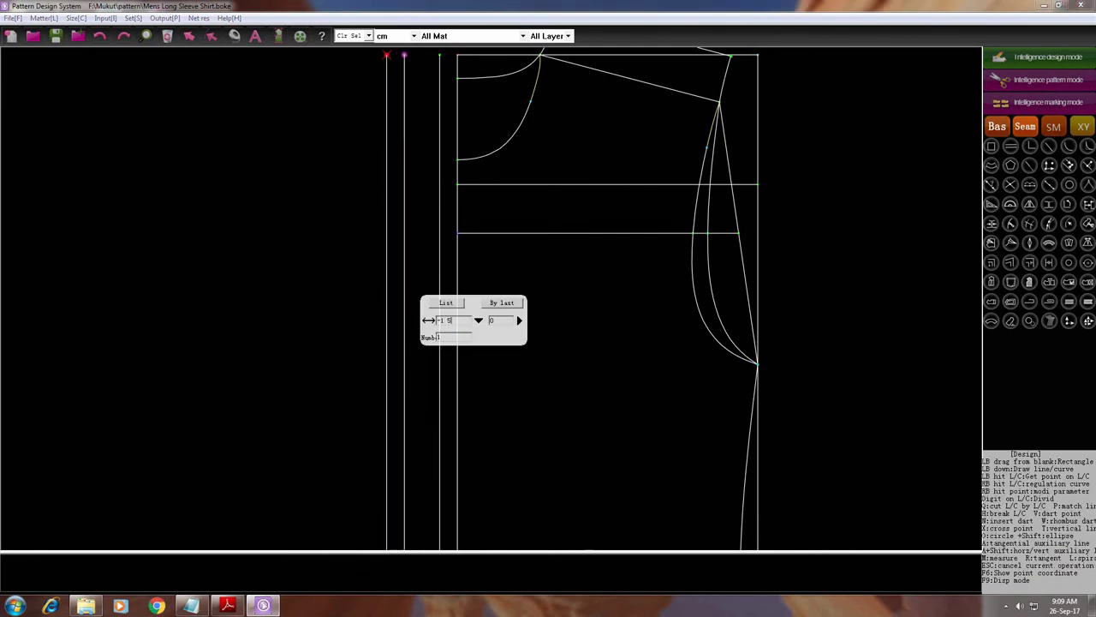
key("Return")
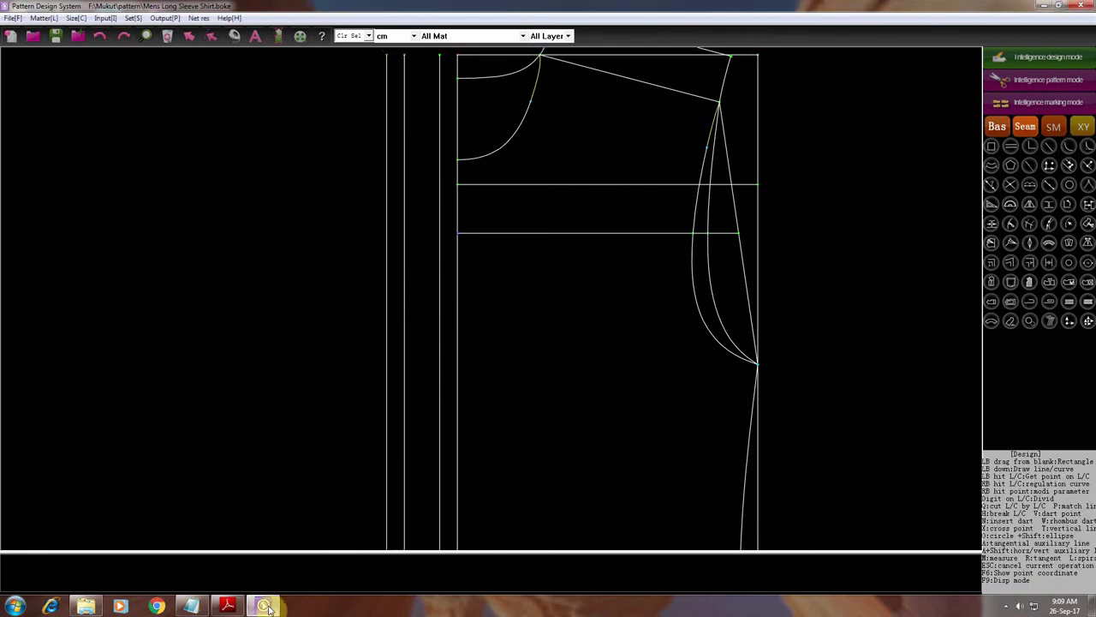
left_click(190, 607)
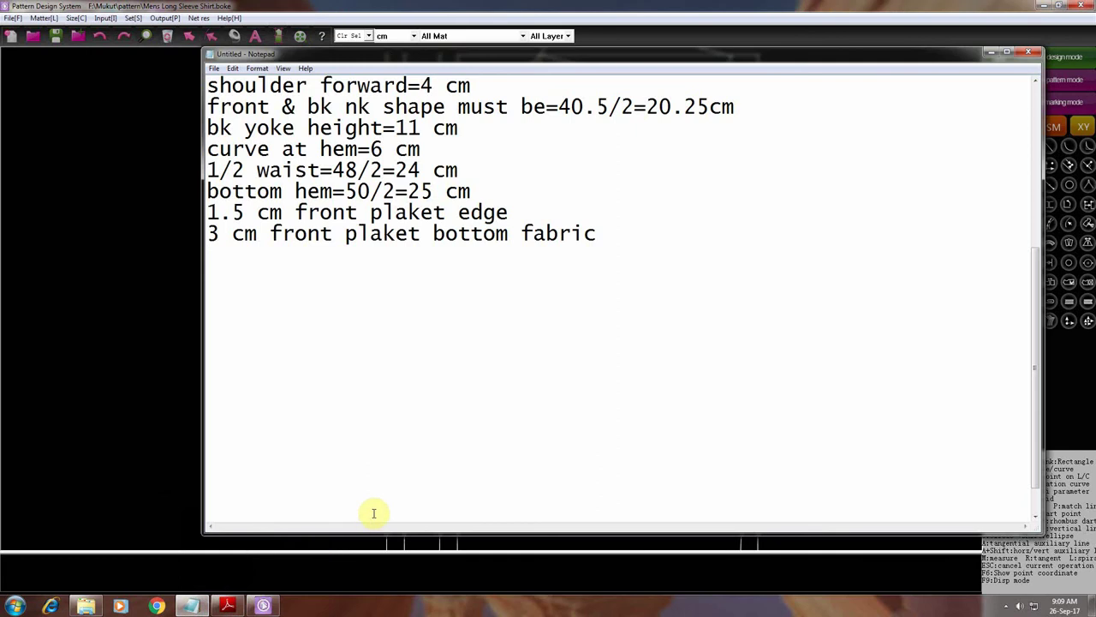
- Type '1.5 cm allowance' as a new note and go back to the shirt draft
type("1.5 c")
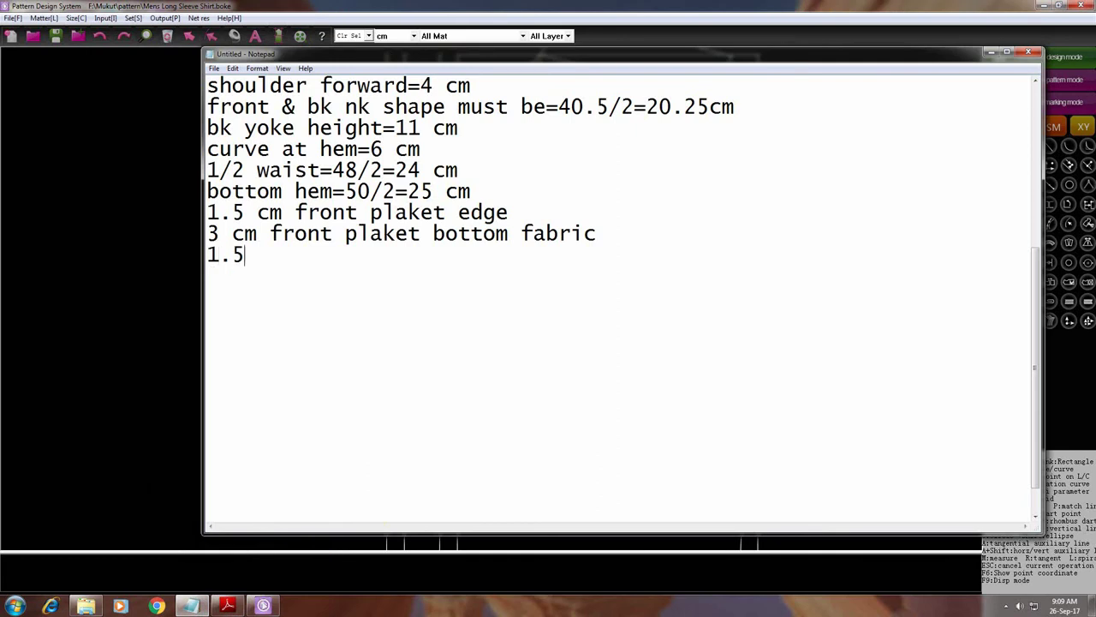
type("m ")
type("allo")
type("wa")
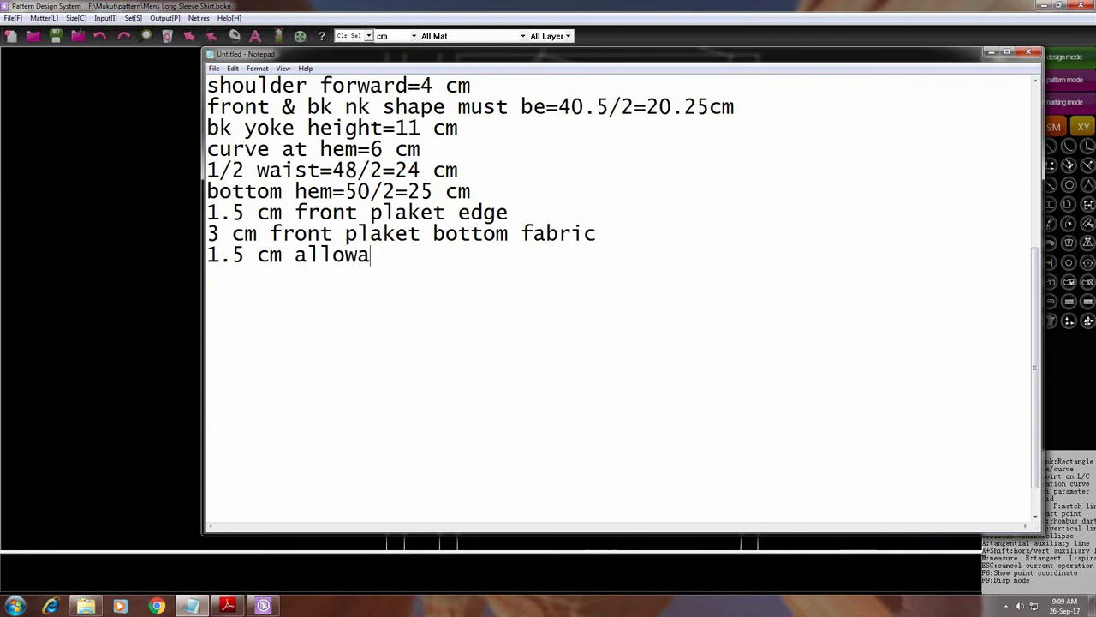
type("nce")
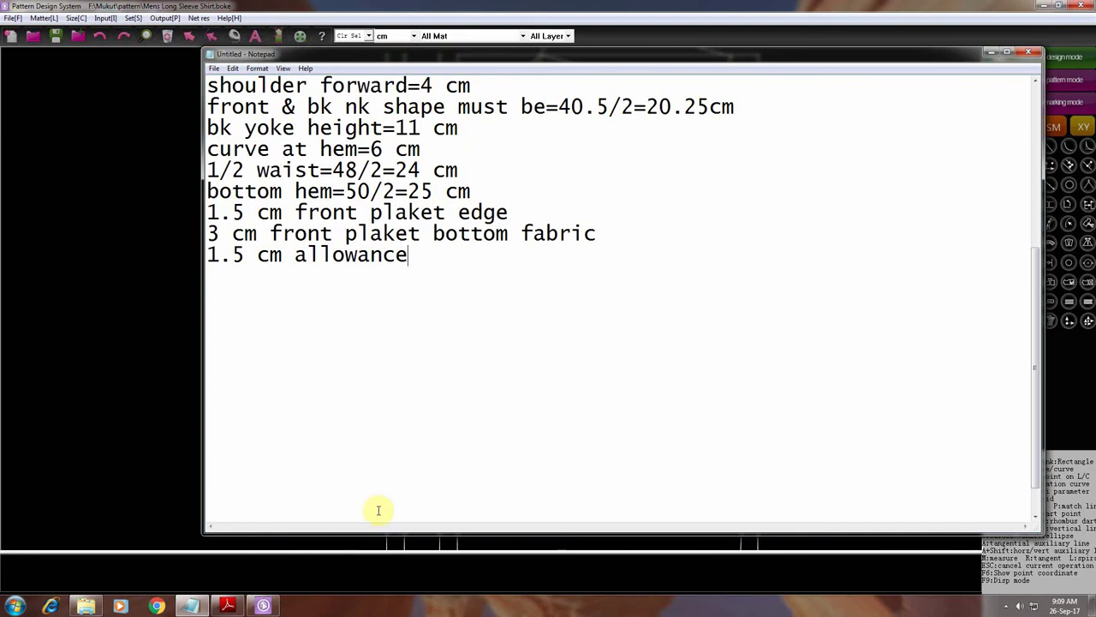
left_click(263, 606)
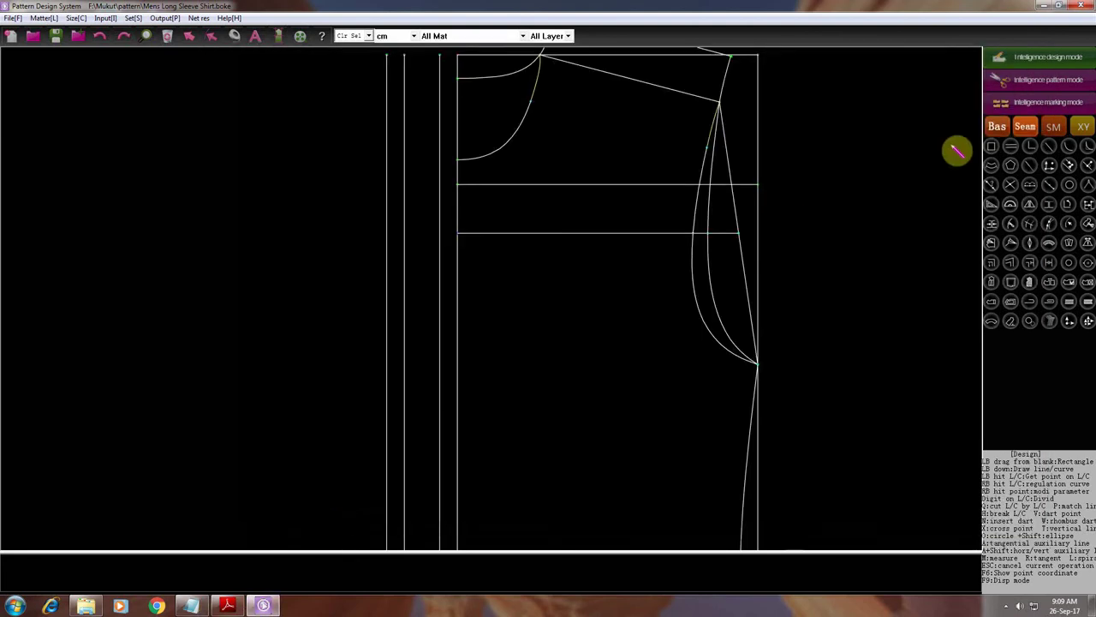
- Measure distances from the neckline curve end and from the hem corner with the compass tool
scroll(487, 158, "up", 1)
left_click(454, 157)
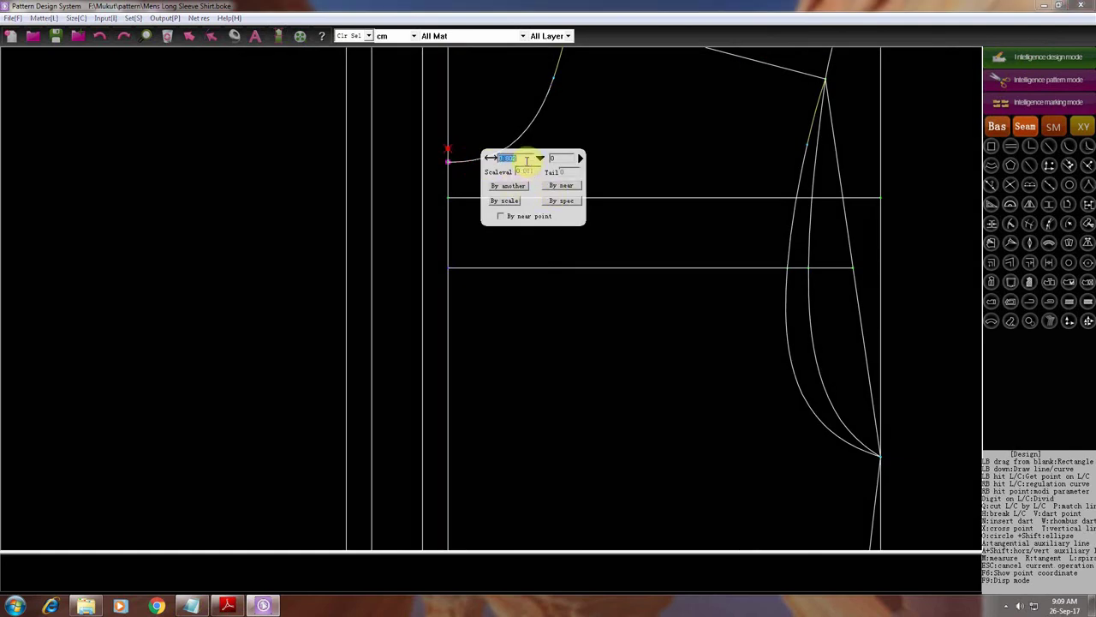
key("Escape")
left_click(454, 154)
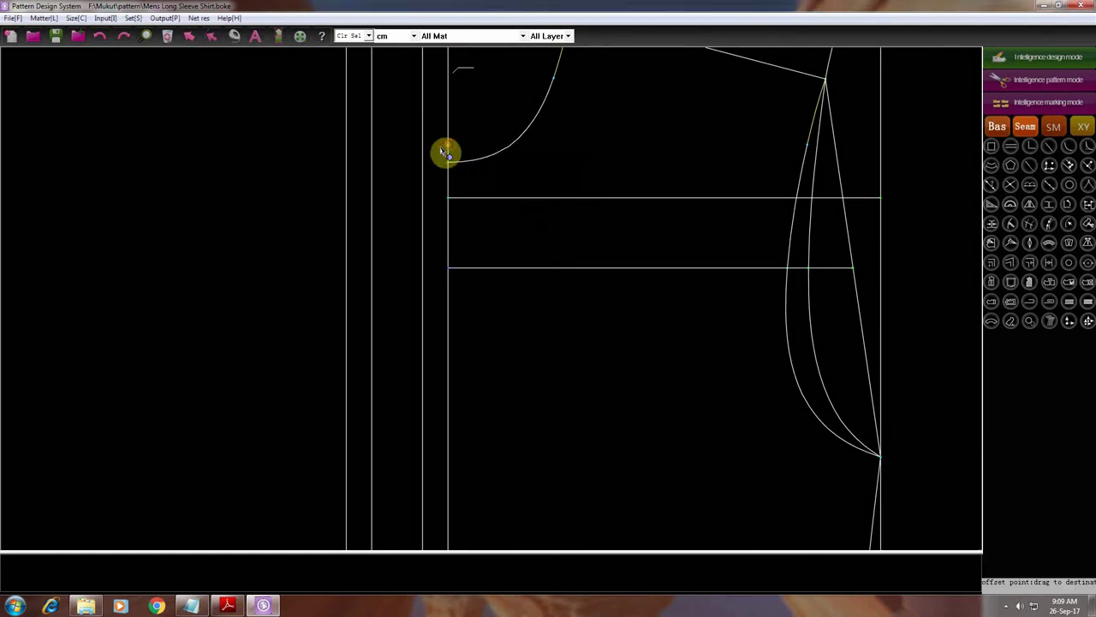
left_click(349, 161)
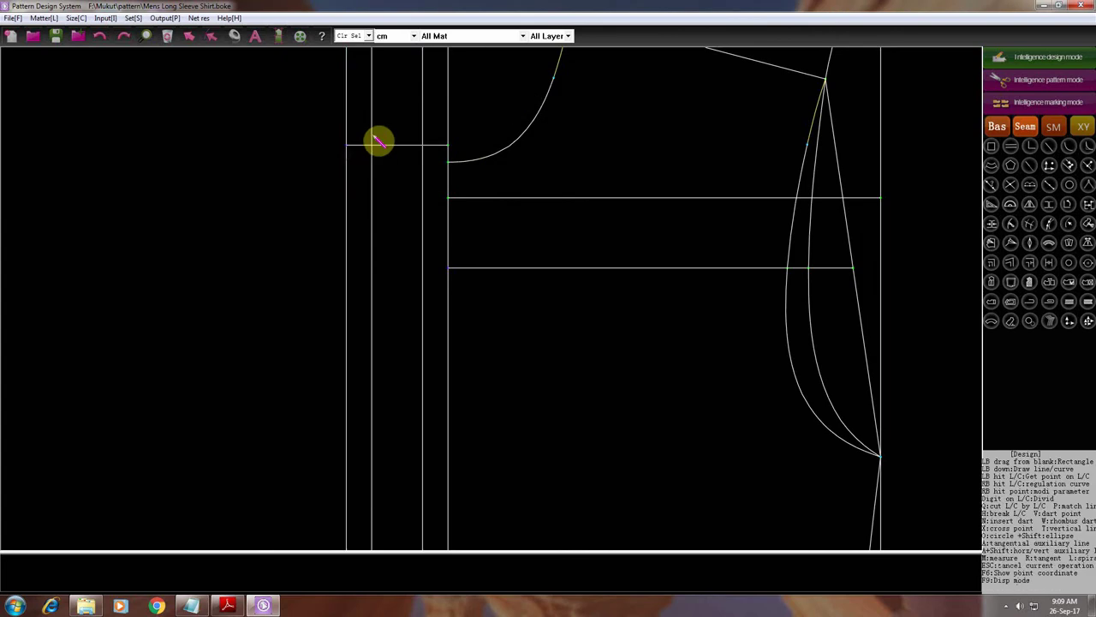
scroll(421, 122, "down", 3)
scroll(403, 331, "up", 3)
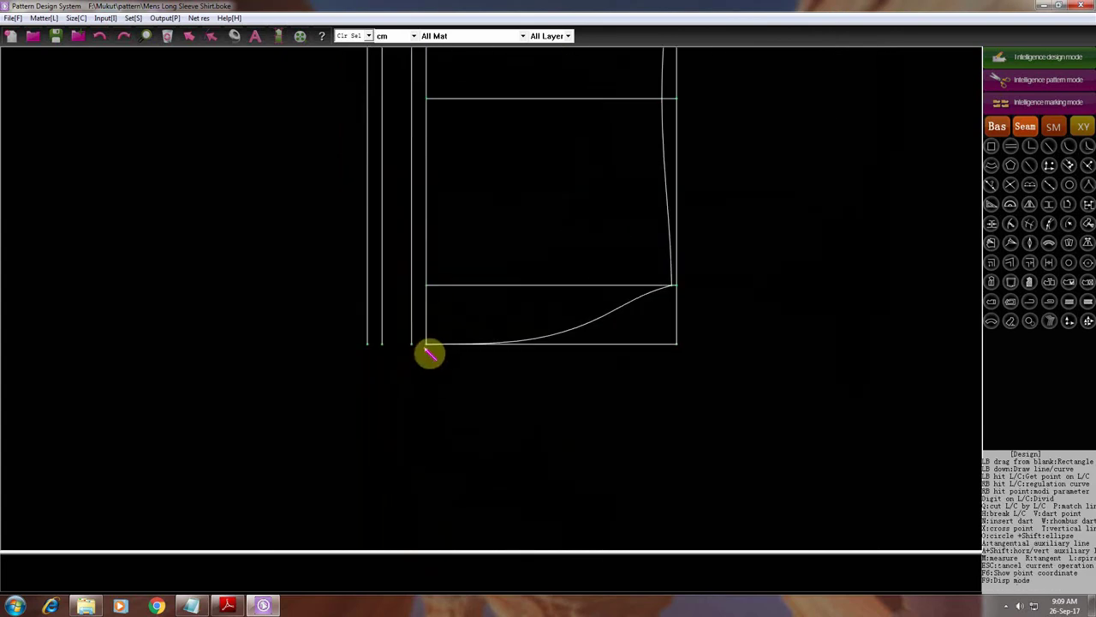
left_click(426, 346)
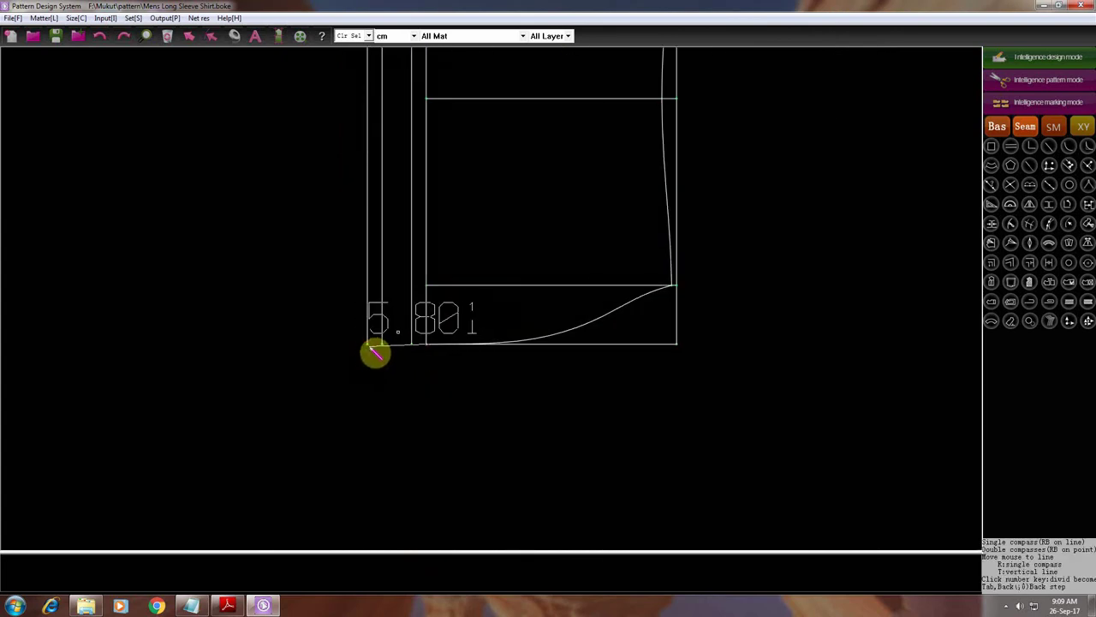
left_click(406, 383)
scroll(406, 384, "down", 3)
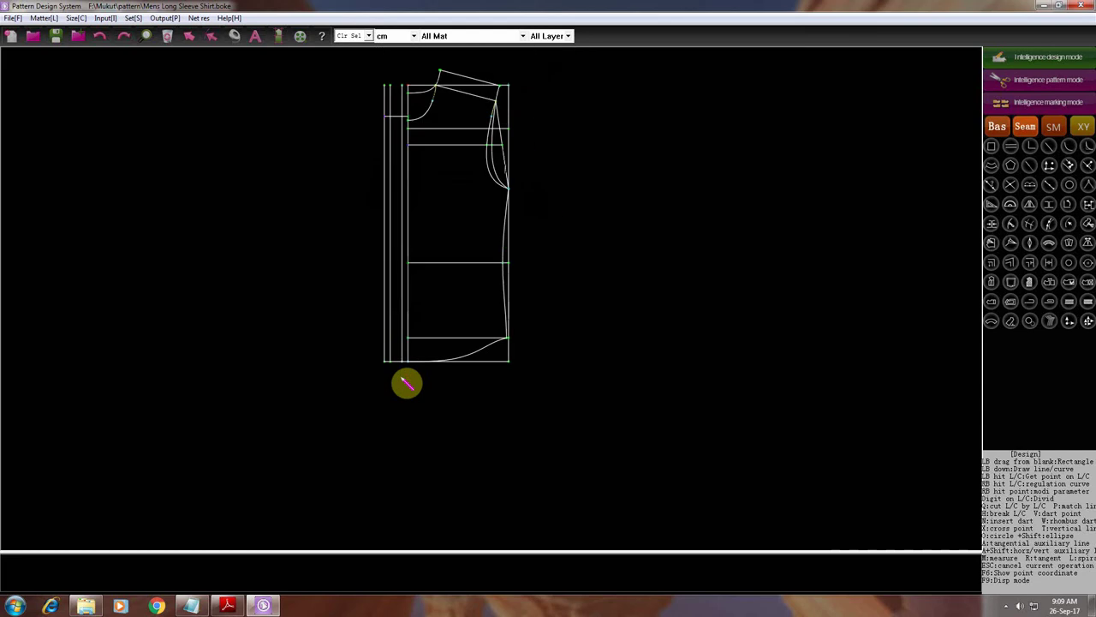
scroll(405, 180, "up", 1)
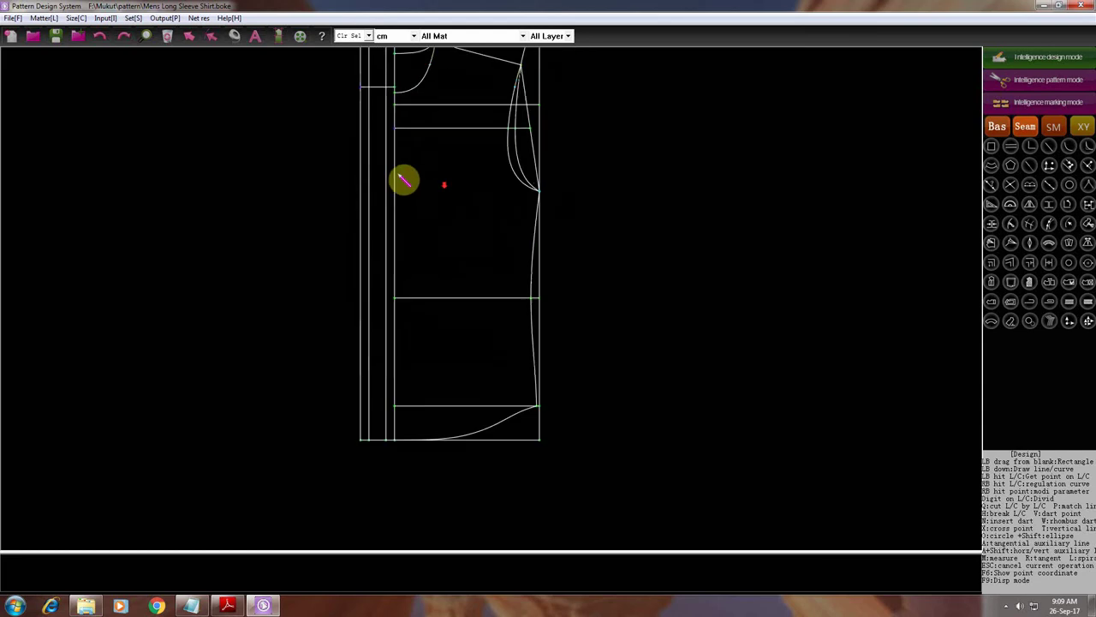
- Save the draft and zoom in on the upper front
left_click(55, 35)
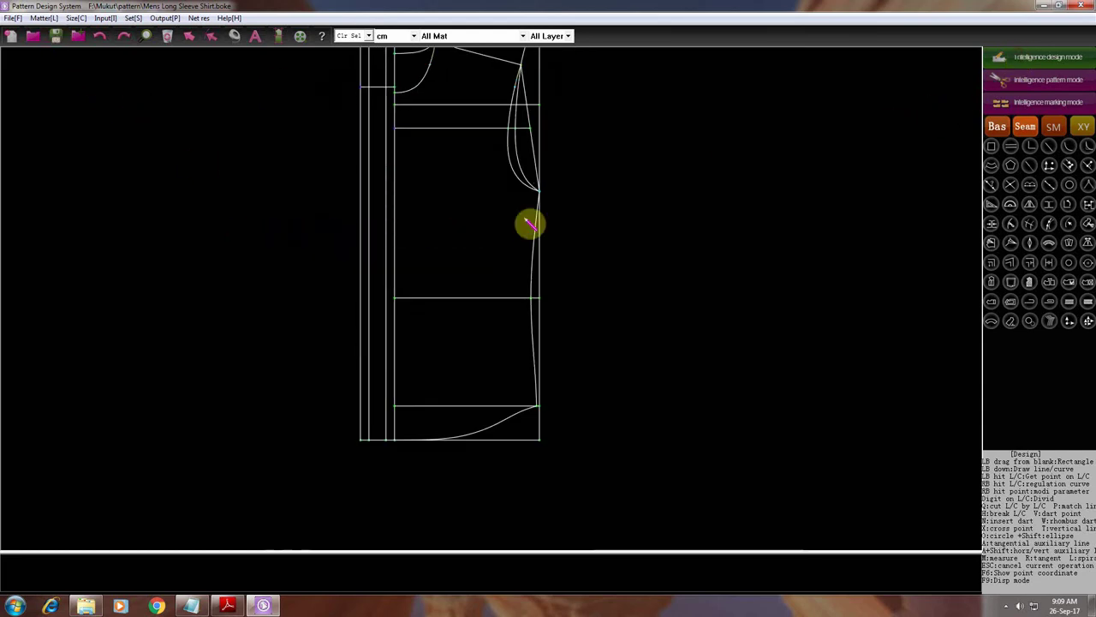
scroll(425, 95, "up", 1)
scroll(420, 120, "up", 2)
scroll(403, 163, "up", 2)
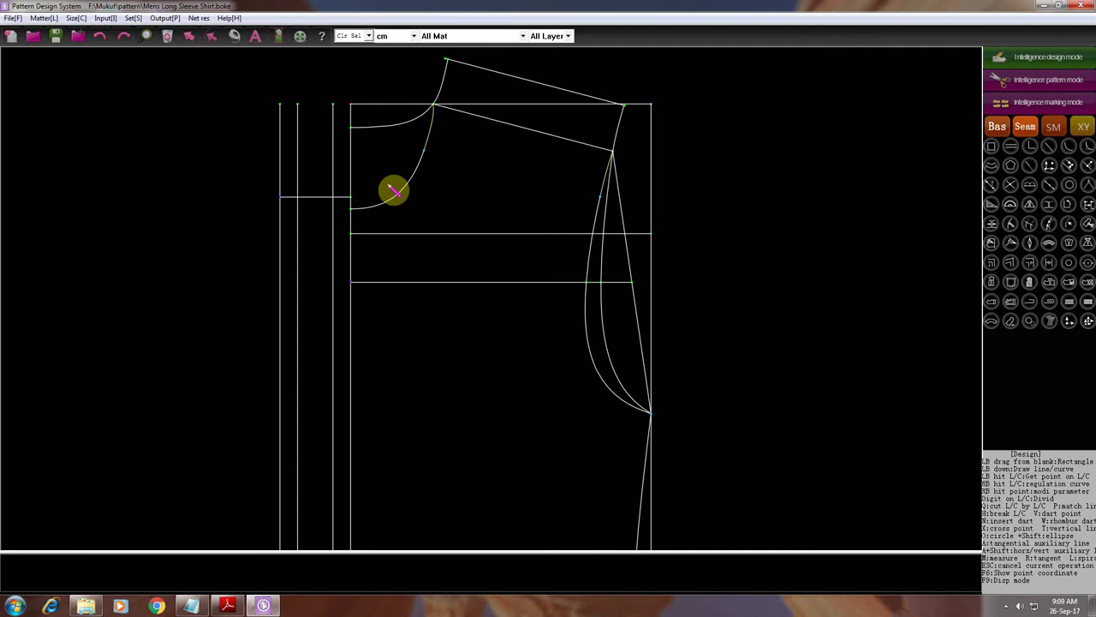
- Draw a 15.3 cm line from the neckline curve across to the armhole, parallel to the shoulder
left_click_drag(385, 176, 408, 203)
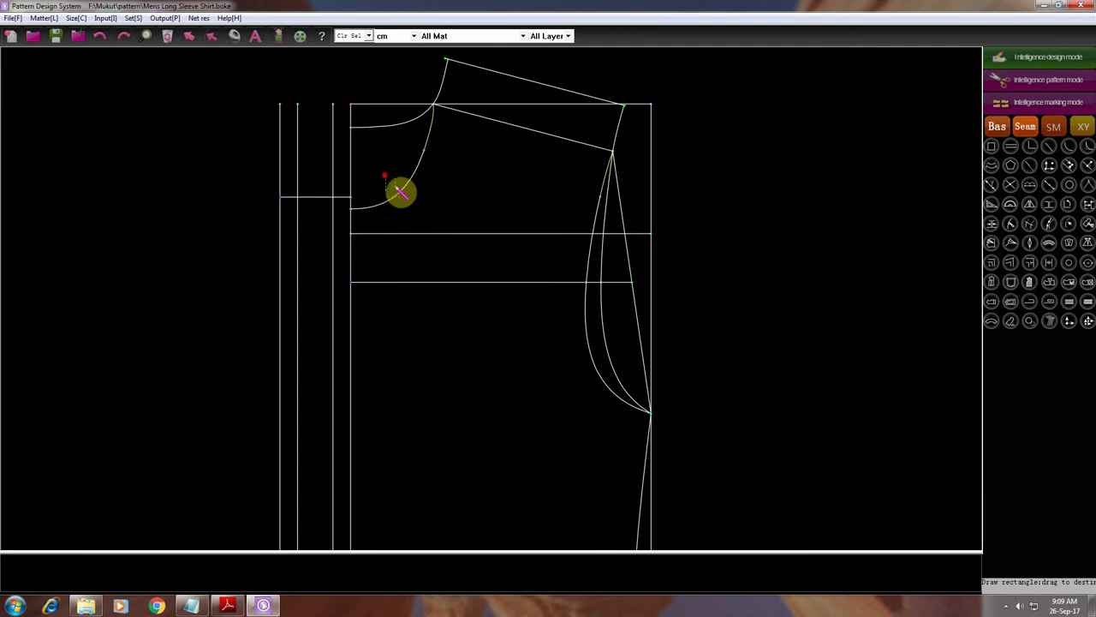
left_click(401, 192)
key("Escape")
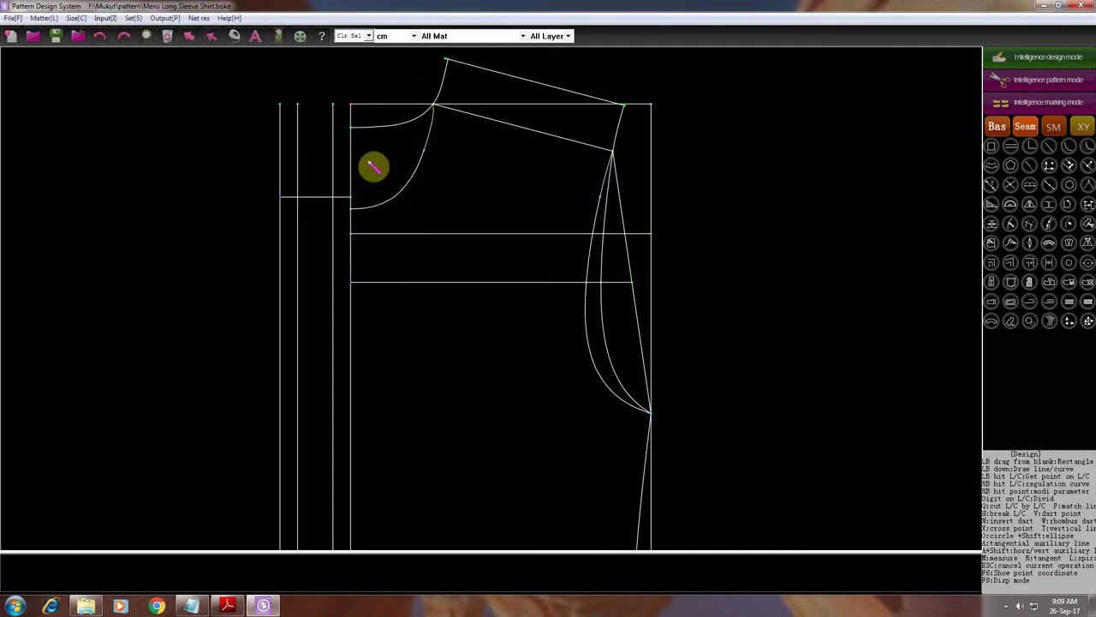
left_click(426, 152)
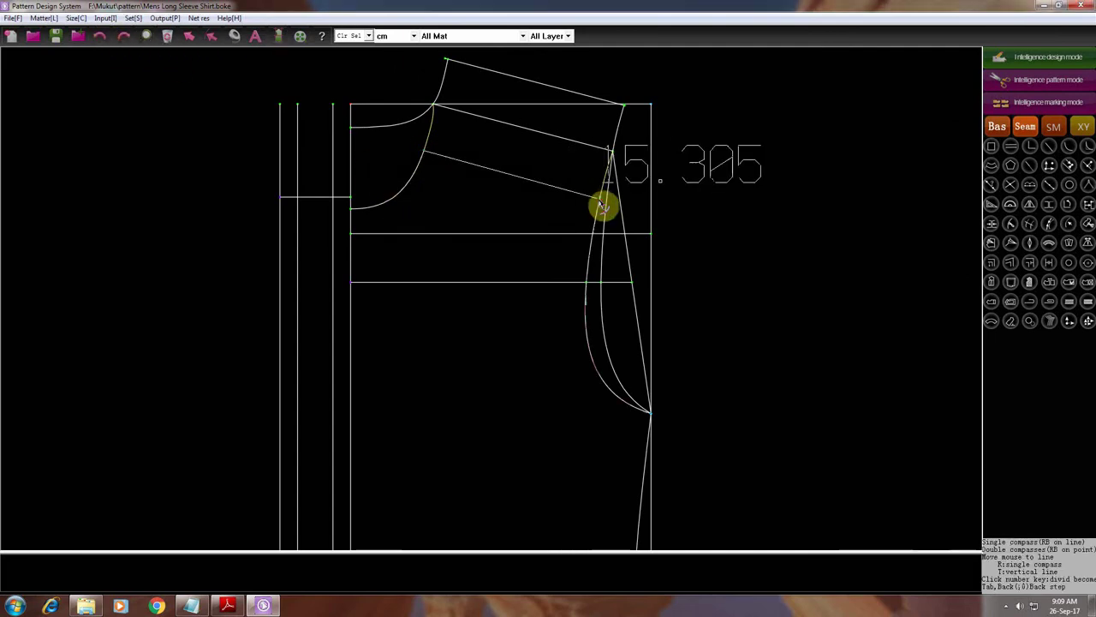
left_click(604, 203)
right_click(446, 196)
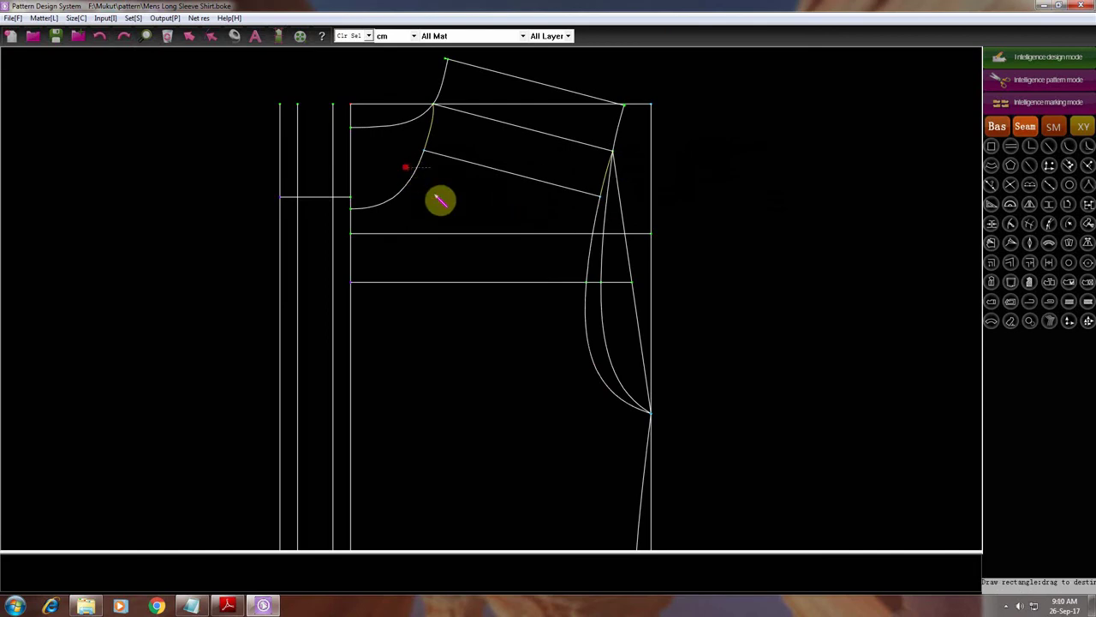
- Select the new upper line, armhole curve, hem curve and leftmost front edge as the piece outline
left_click(479, 151)
left_click(593, 339)
scroll(592, 340, "down", 2)
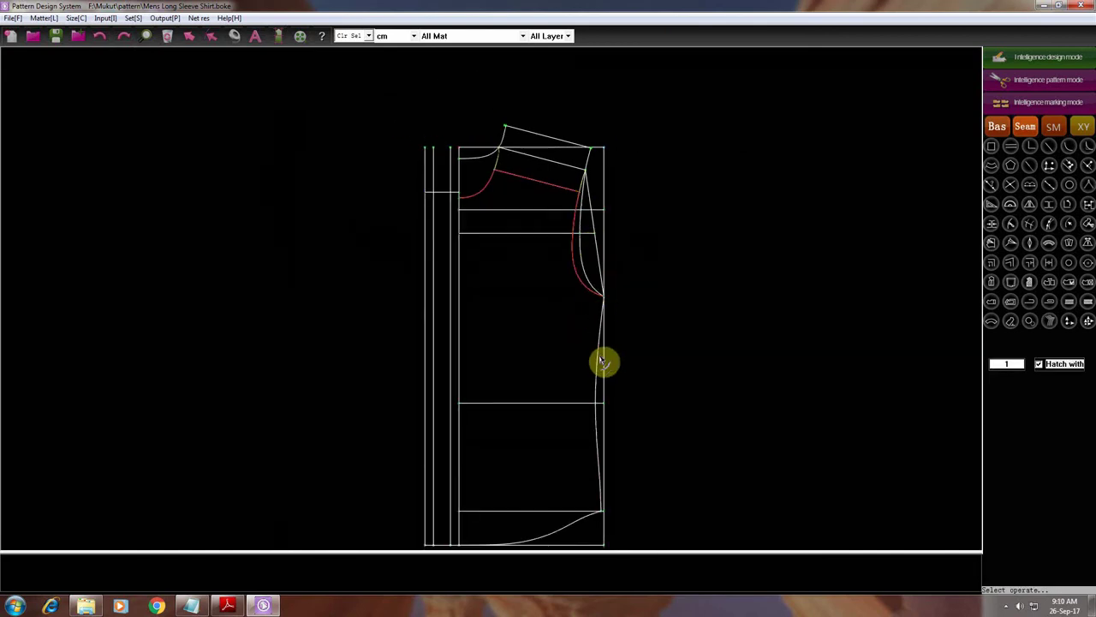
left_click(585, 519)
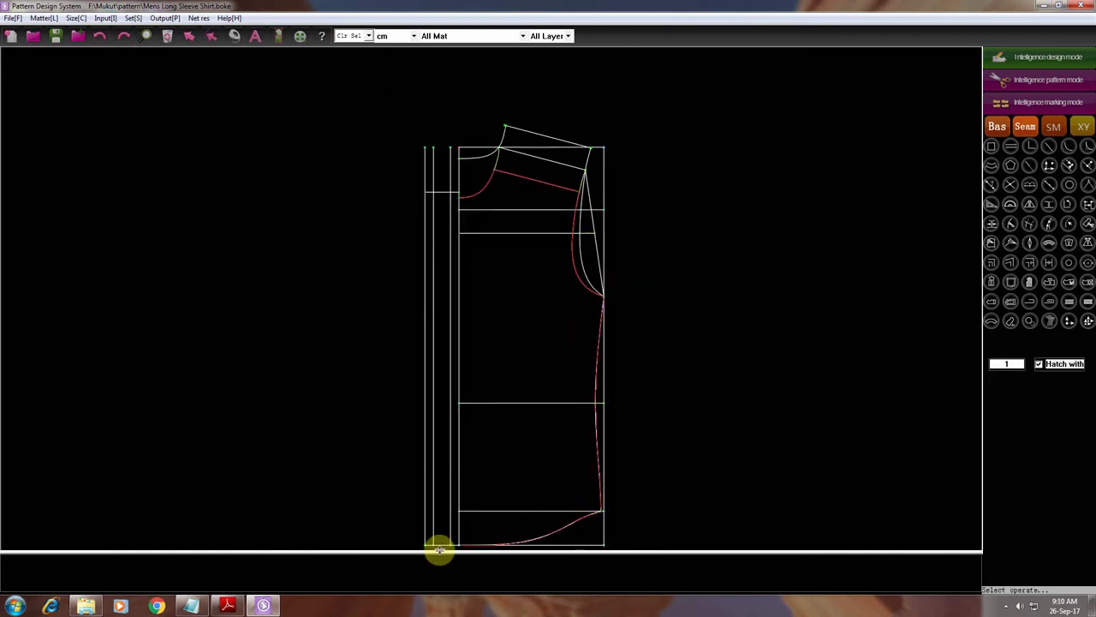
left_click(426, 466)
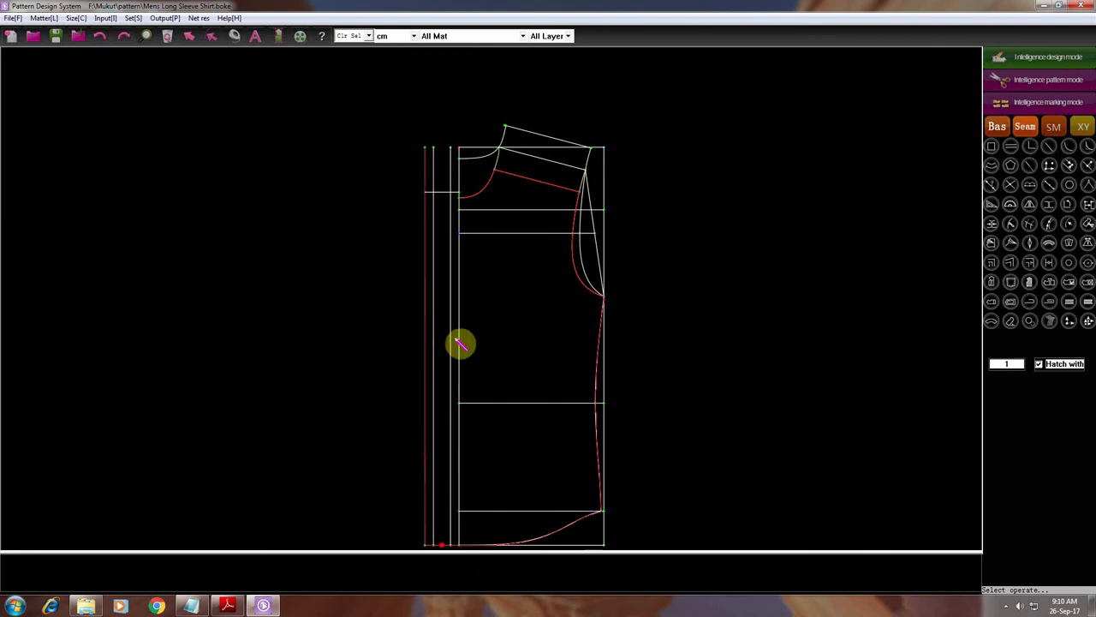
scroll(467, 199, "up", 3)
scroll(463, 201, "up", 1)
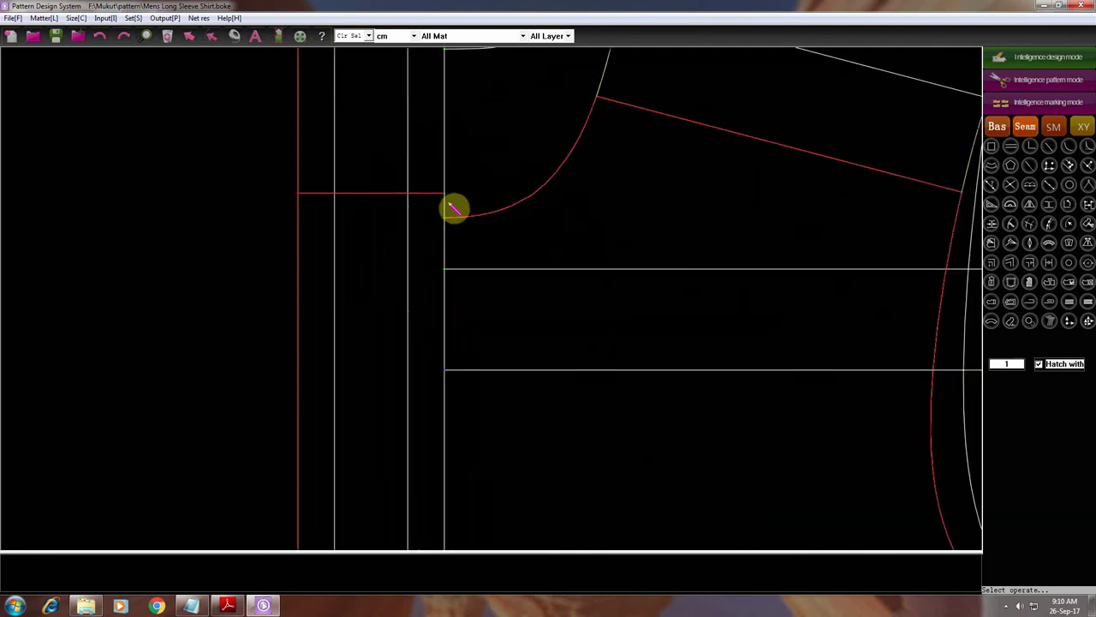
- Switch to inner lines and add the horizontal lines across the bodice and hem area
right_click(499, 135)
left_click(543, 124)
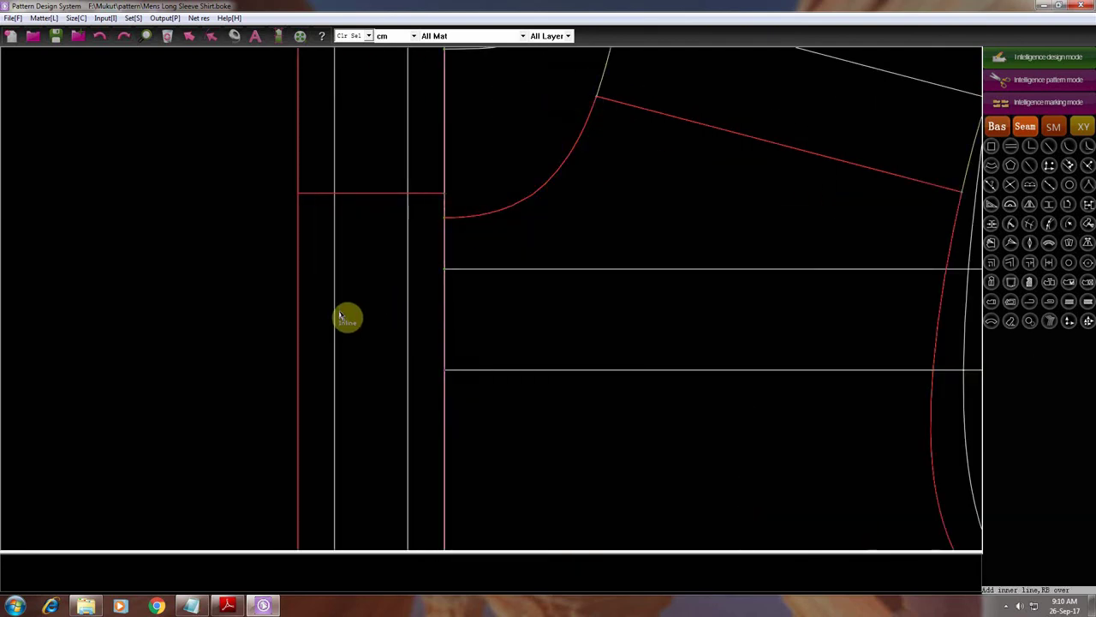
scroll(406, 399, "down", 2)
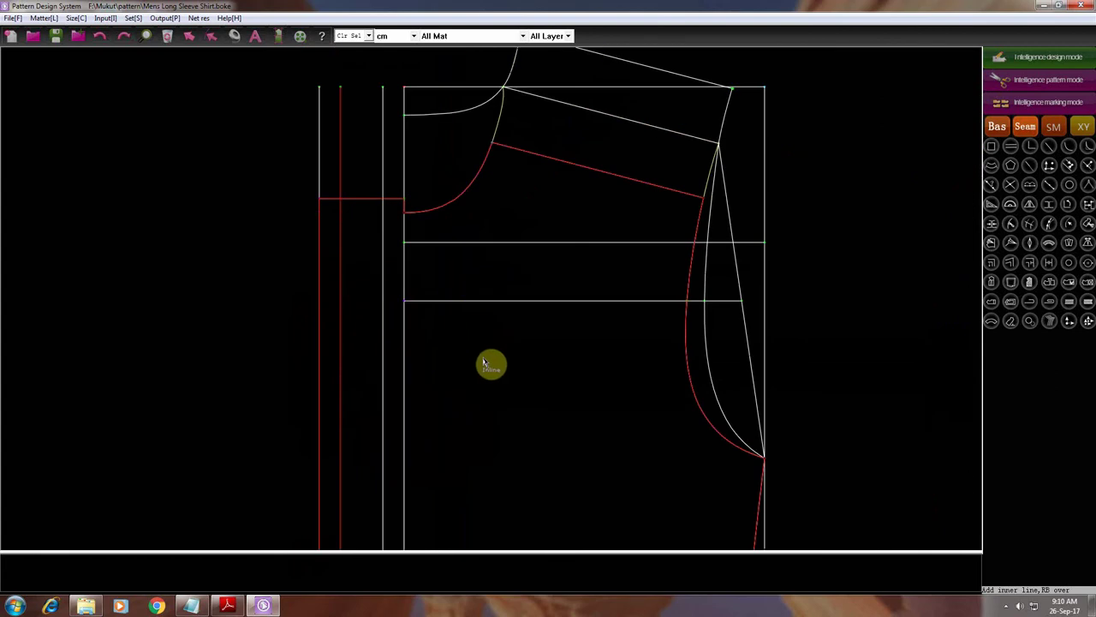
left_click(517, 292)
scroll(522, 249, "down", 2)
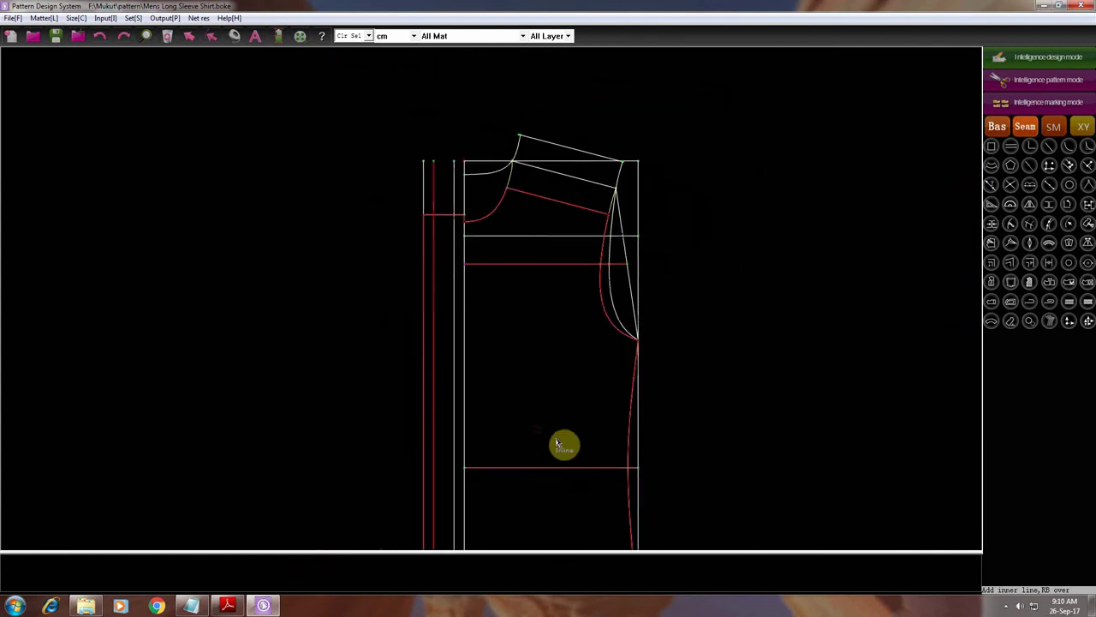
scroll(561, 454, "down", 2)
left_click(533, 519)
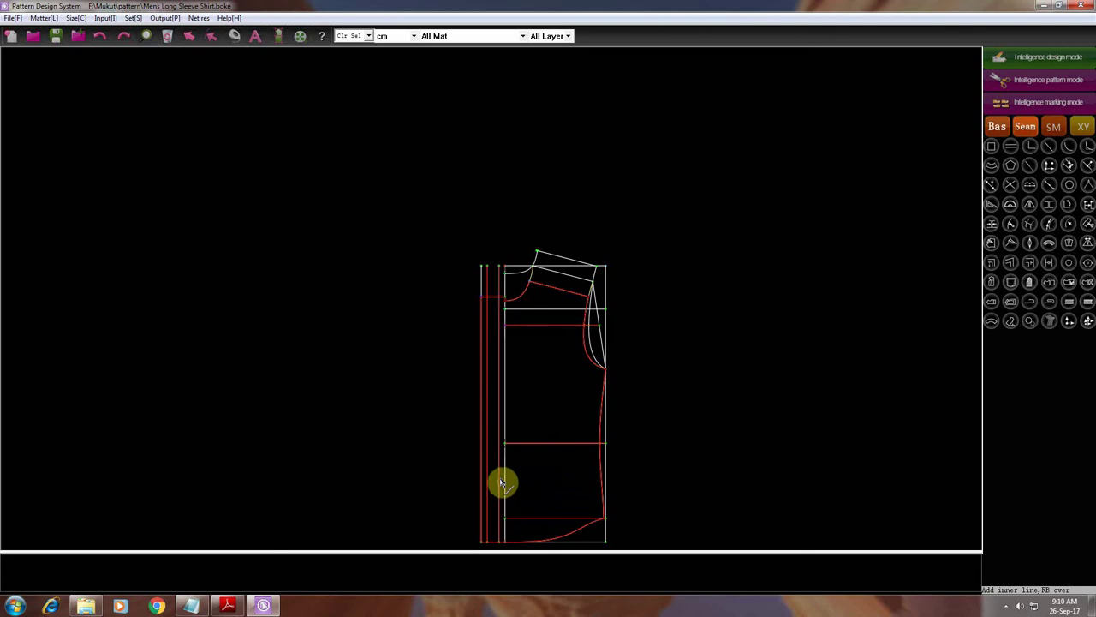
- Generate the front piece and place it to the right of the draft
right_click(519, 370)
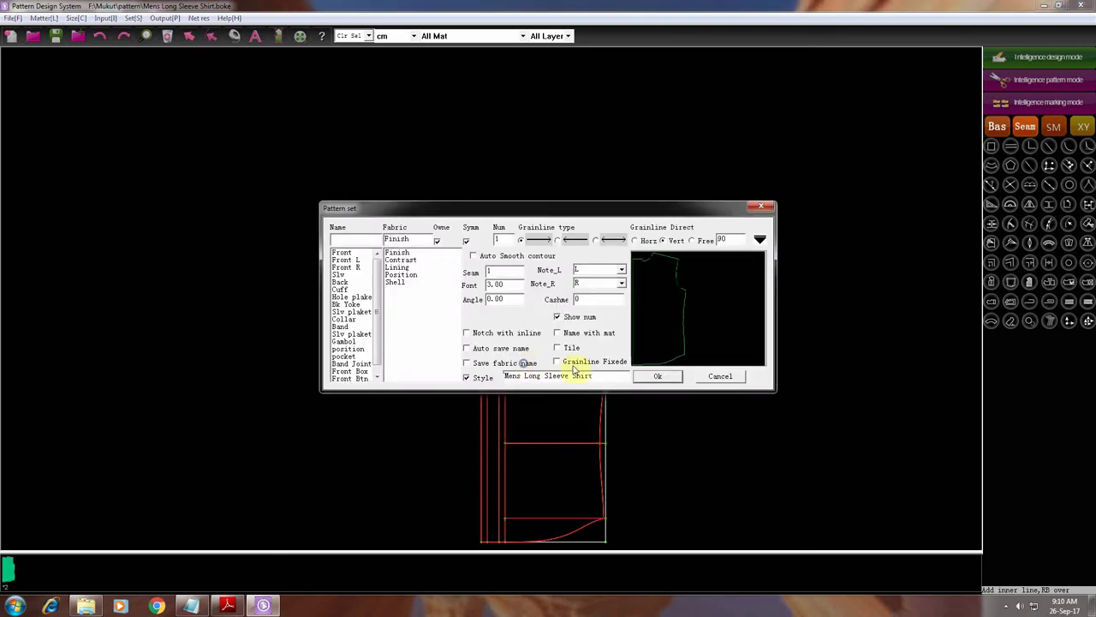
left_click(655, 377)
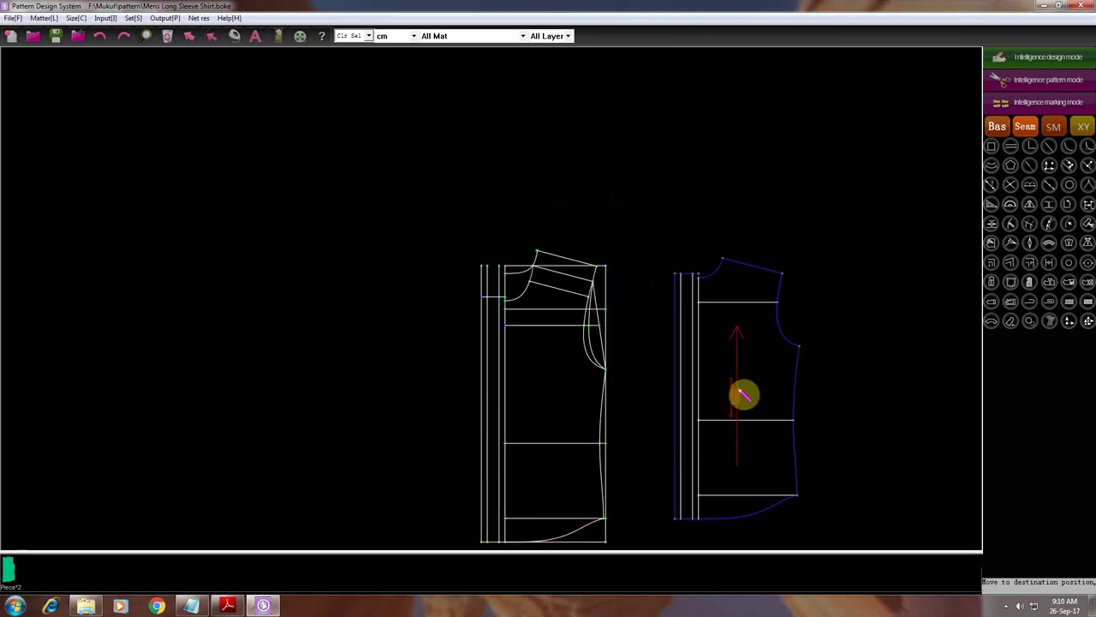
left_click(741, 391)
left_click(1079, 80)
- Name the piece Front Box in Shell fabric, adjust its front-edge seam allowance, and save
scroll(656, 283, "up", 3)
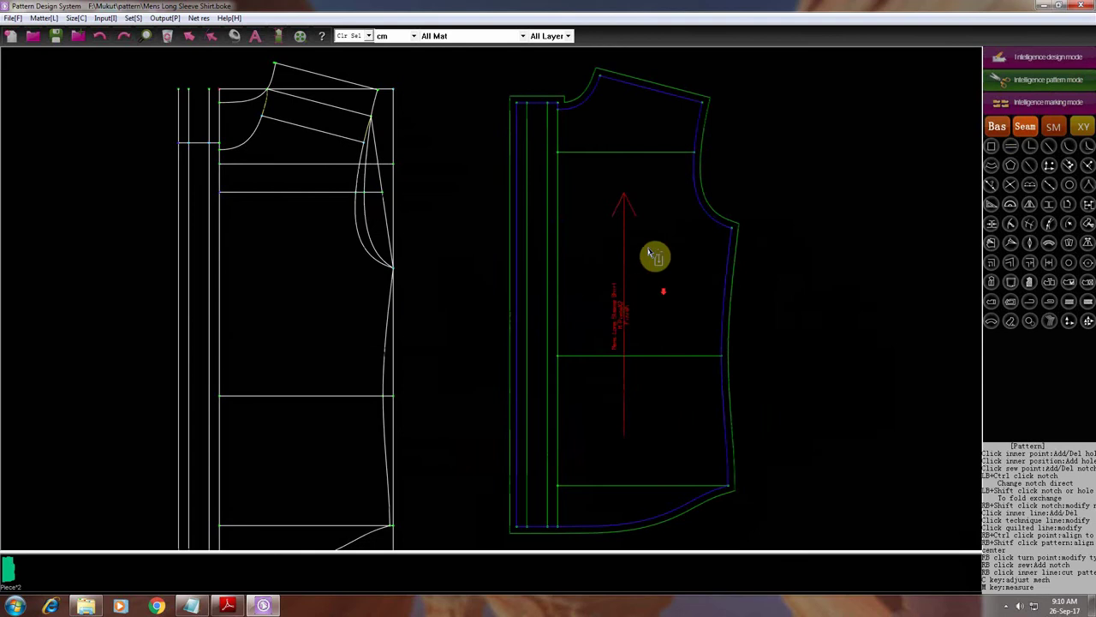
right_click(677, 240)
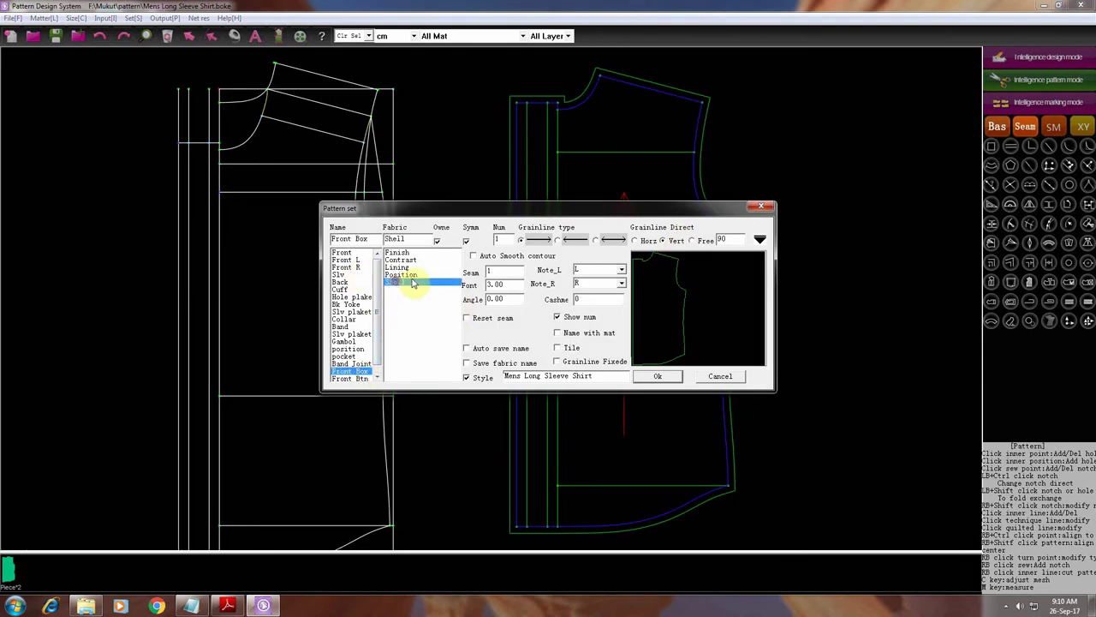
left_click(659, 379)
left_click(520, 342)
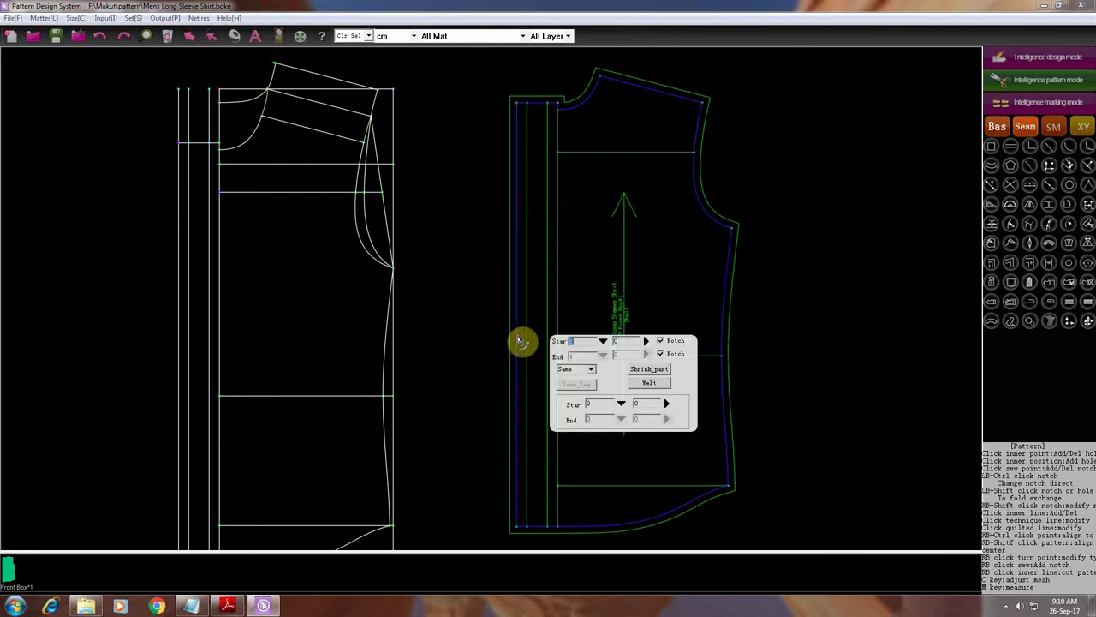
right_click(771, 288)
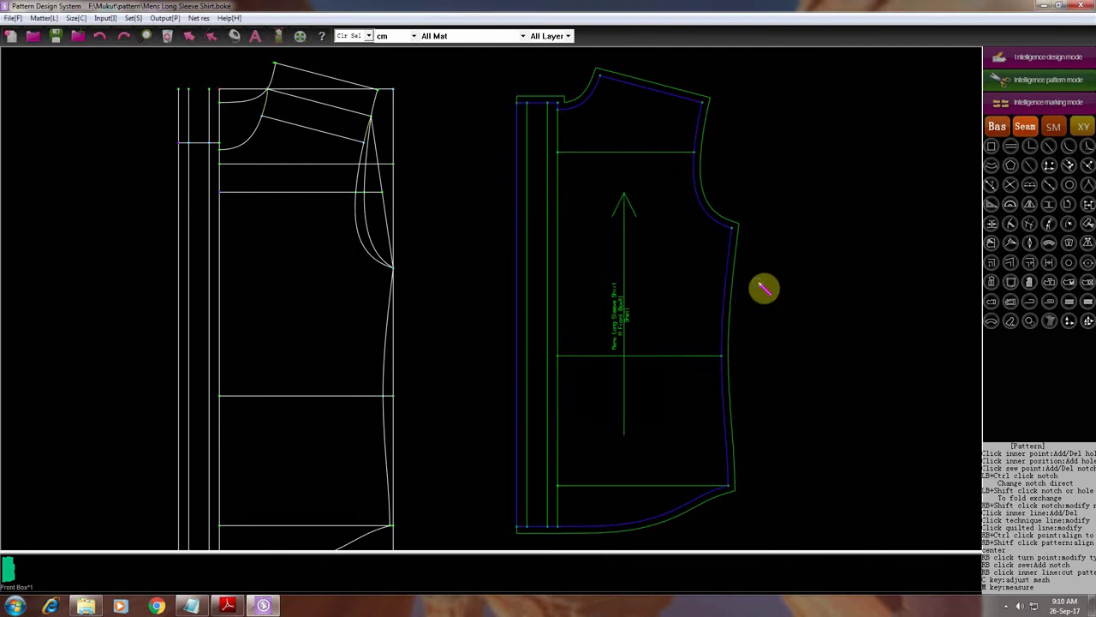
left_click(55, 36)
- Move the Front Box piece further to the right
scroll(323, 155, "down", 1)
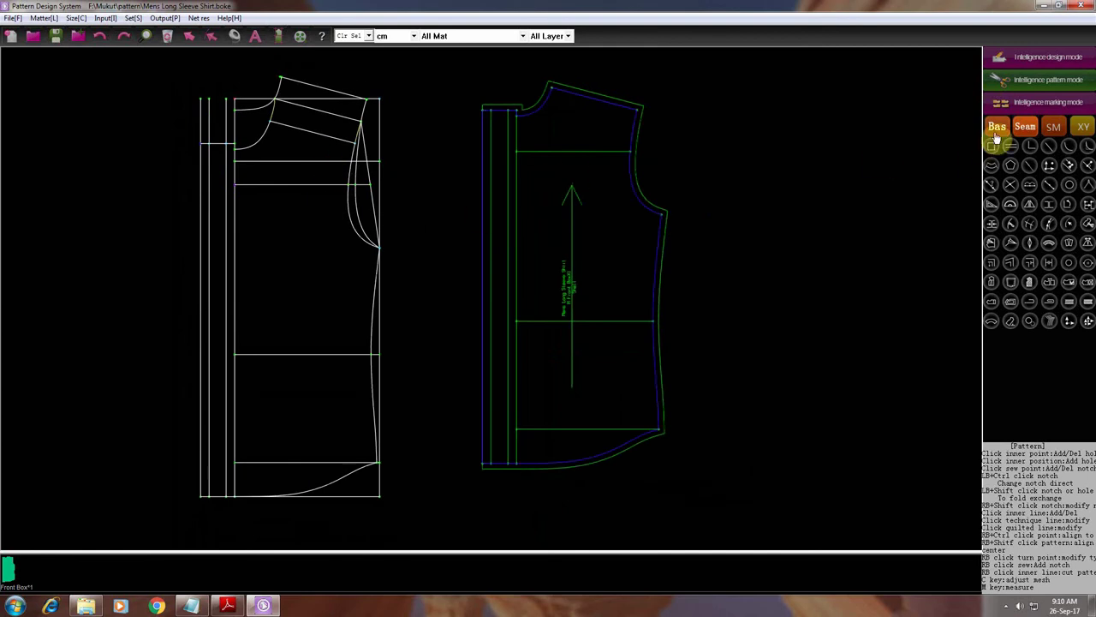
left_click_drag(619, 228, 742, 215)
scroll(548, 245, "down", 1)
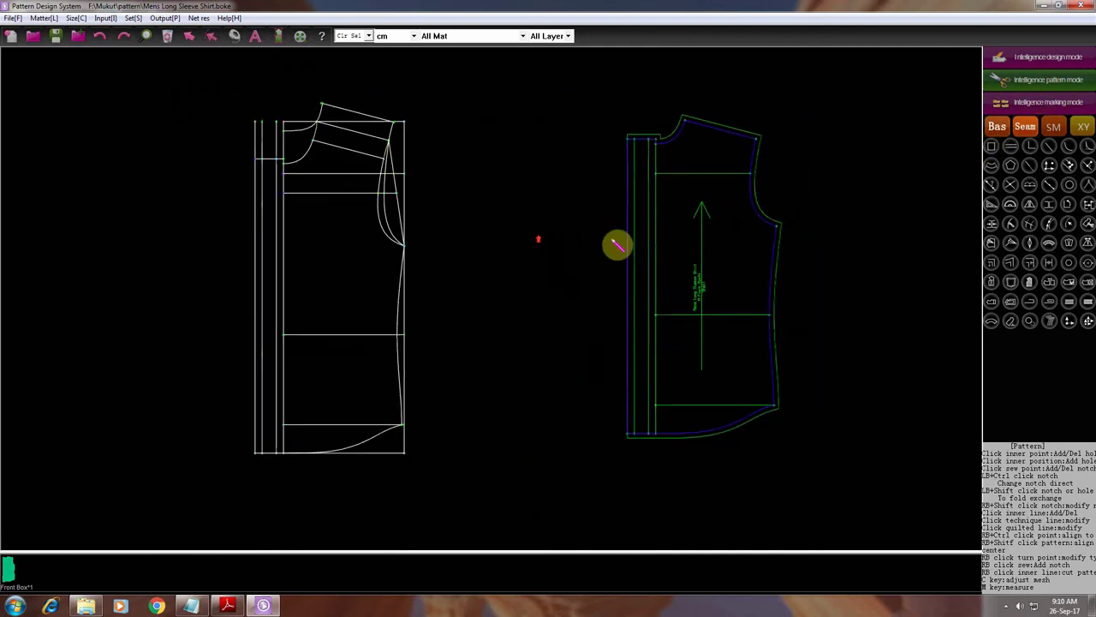
scroll(495, 209, "up", 2)
scroll(495, 209, "down", 1)
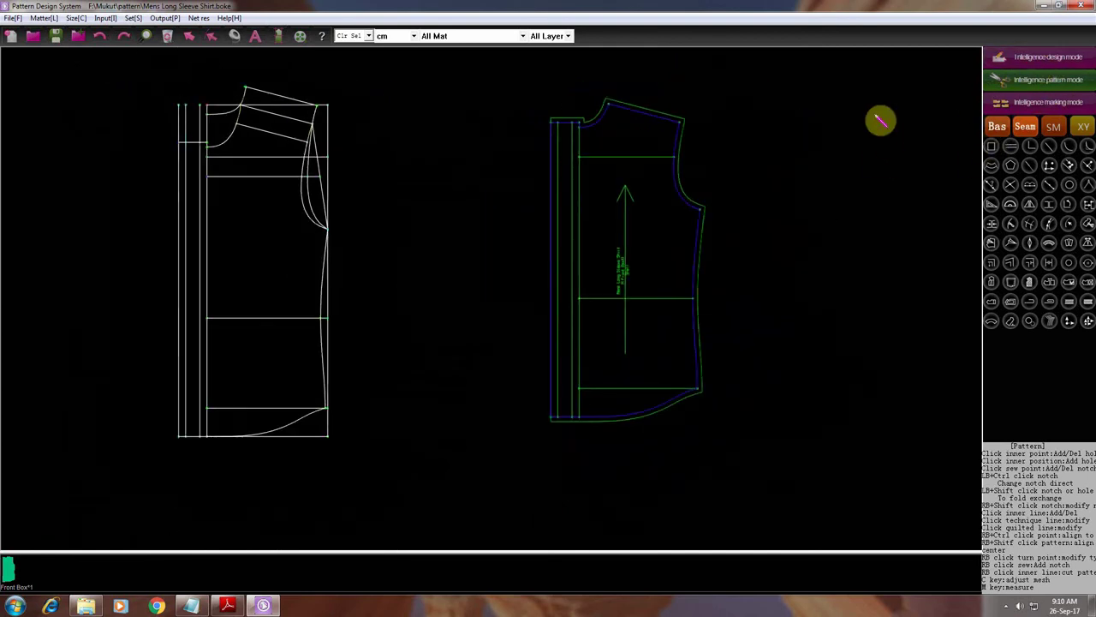
- Add a line parallel to the front edge, 3.5 cm inward
left_click(1013, 58)
scroll(551, 147, "up", 1)
scroll(567, 142, "up", 1)
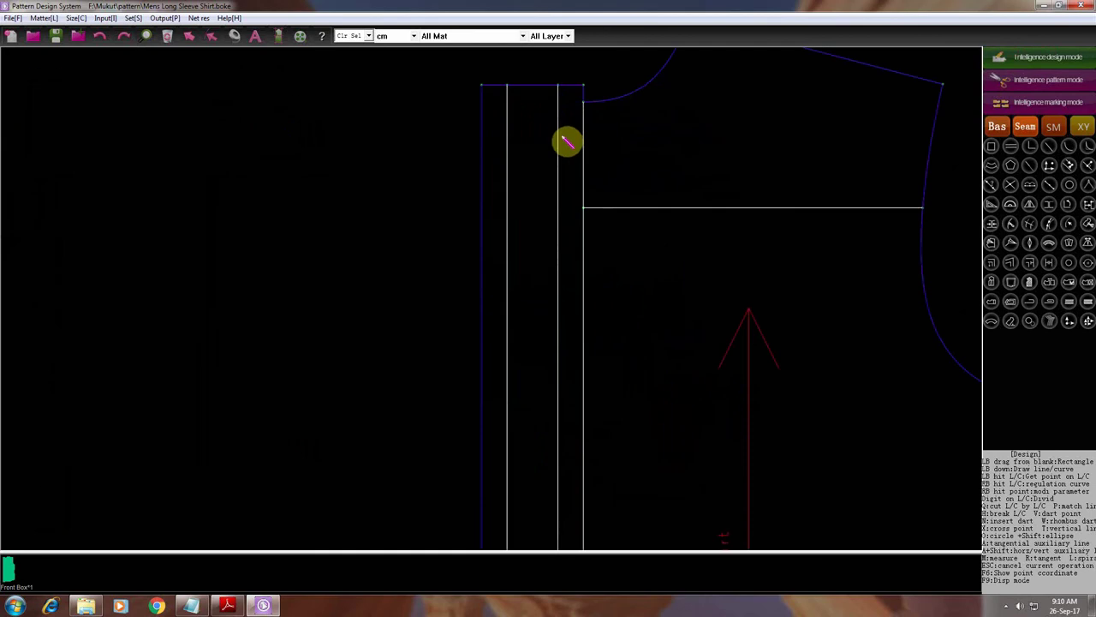
left_click_drag(558, 137, 534, 140)
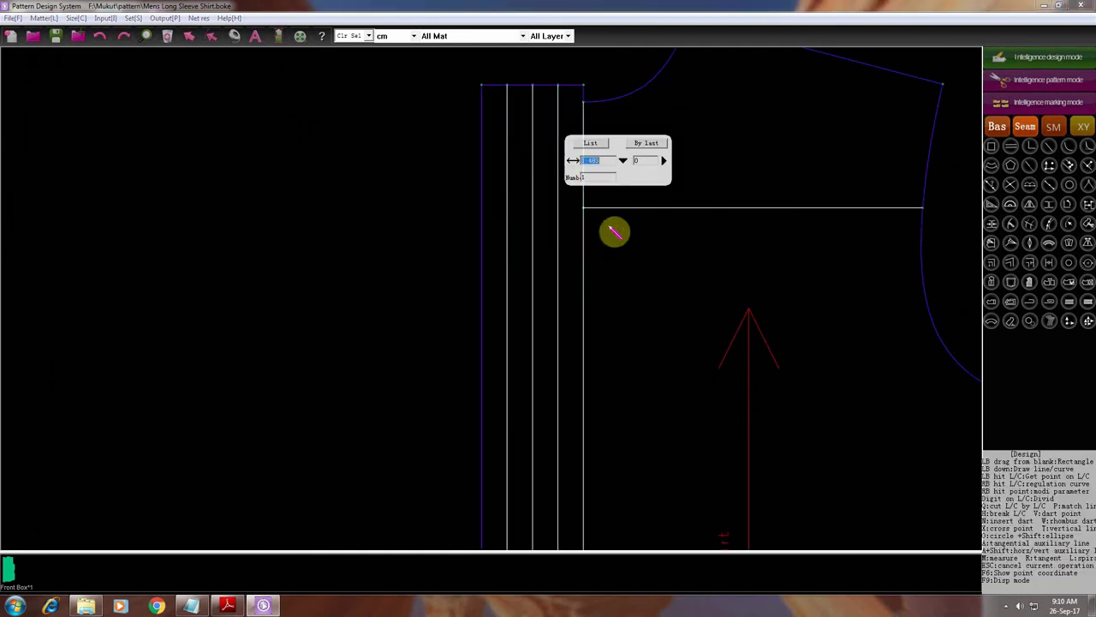
type("3.5")
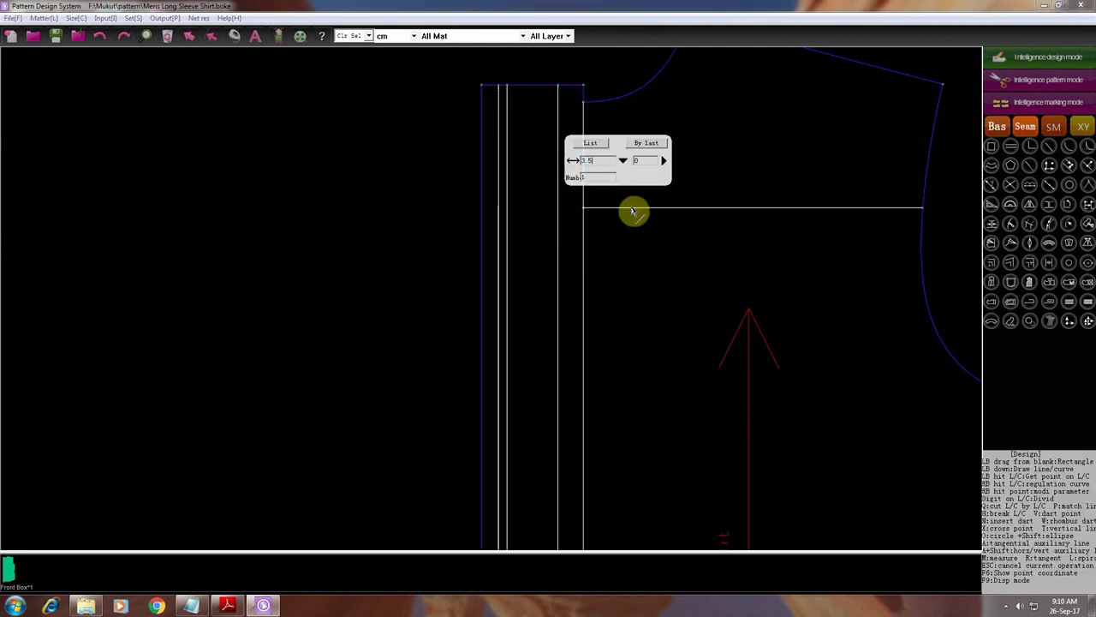
key("Return")
- Select the shoulder, armhole, side seam, hem curve and front edge as the new outline
scroll(685, 137, "down", 1)
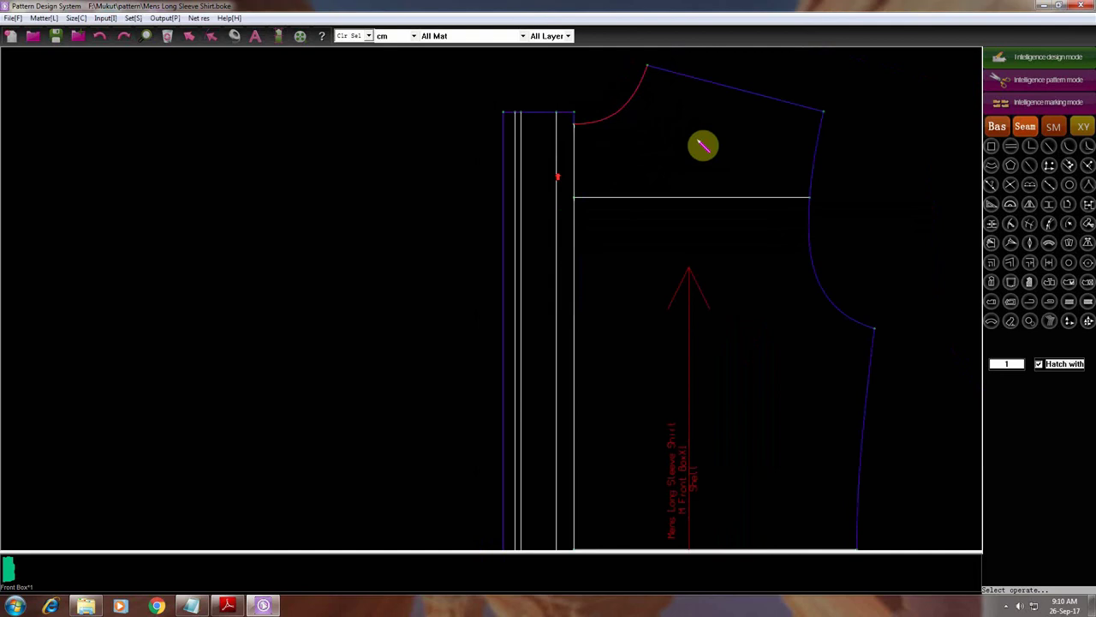
left_click(759, 83)
left_click(839, 177)
left_click(862, 360)
scroll(797, 368, "down", 2)
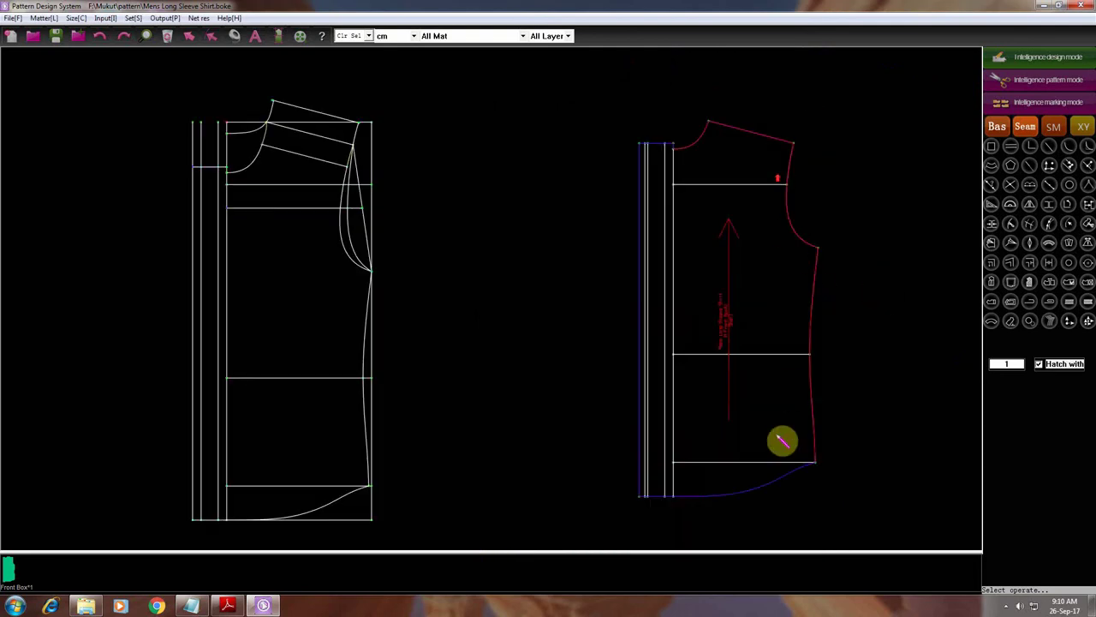
left_click(752, 477)
scroll(690, 512, "up", 2)
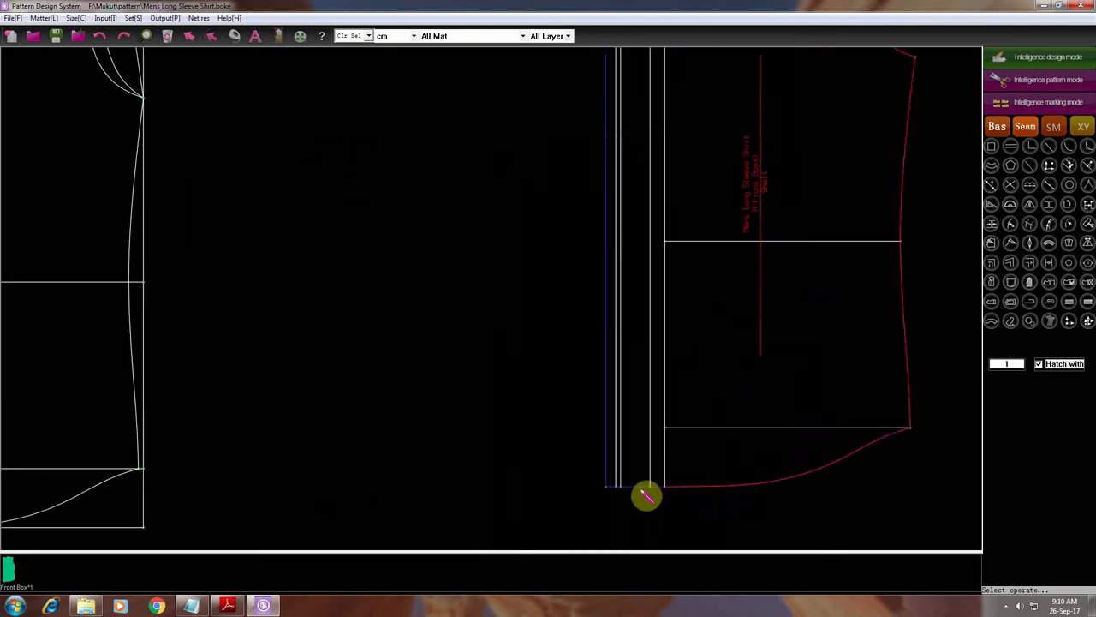
left_click(618, 463)
scroll(600, 448, "down", 1)
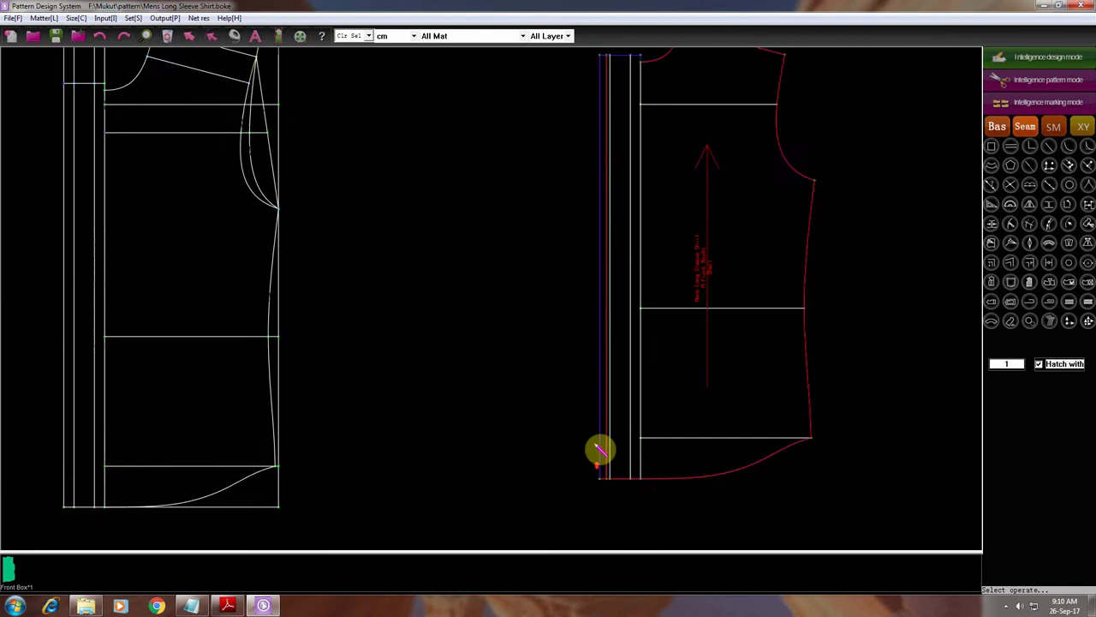
scroll(613, 257, "down", 1)
scroll(619, 132, "up", 2)
scroll(664, 115, "up", 1)
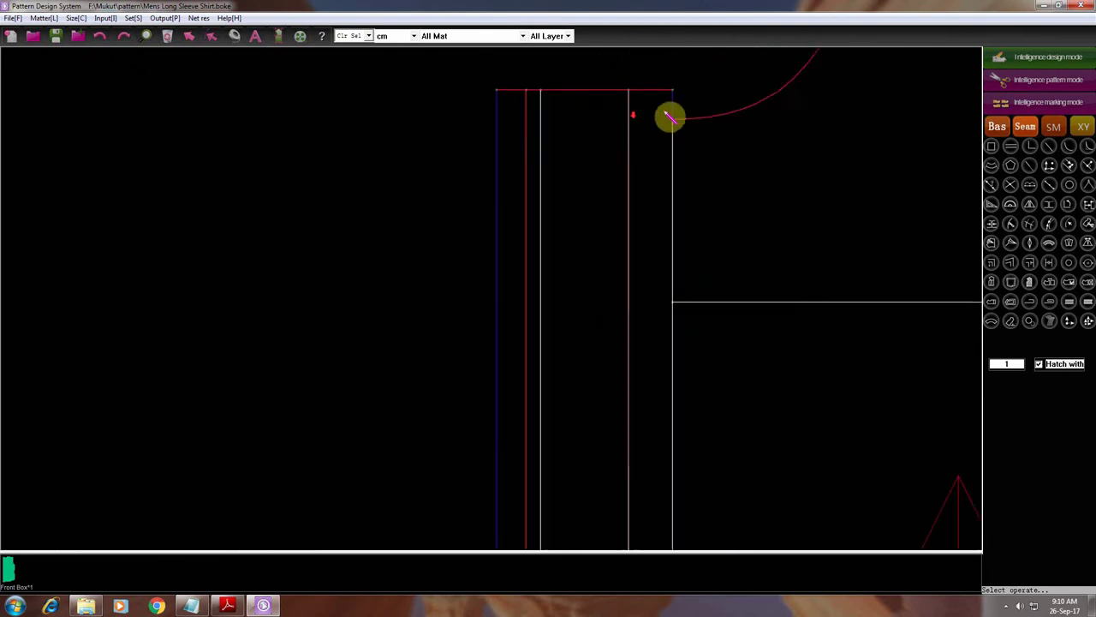
scroll(685, 113, "up", 1)
- Add the inner lines and name the second piece Front Btn in its settings
right_click(740, 81)
left_click(765, 66)
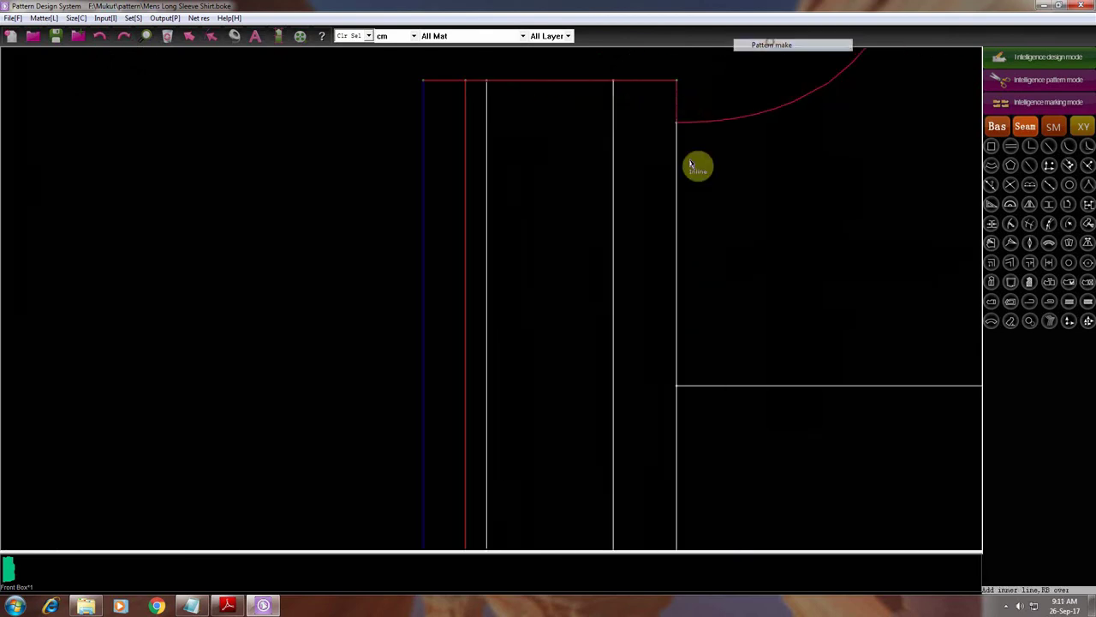
scroll(654, 111, "down", 1)
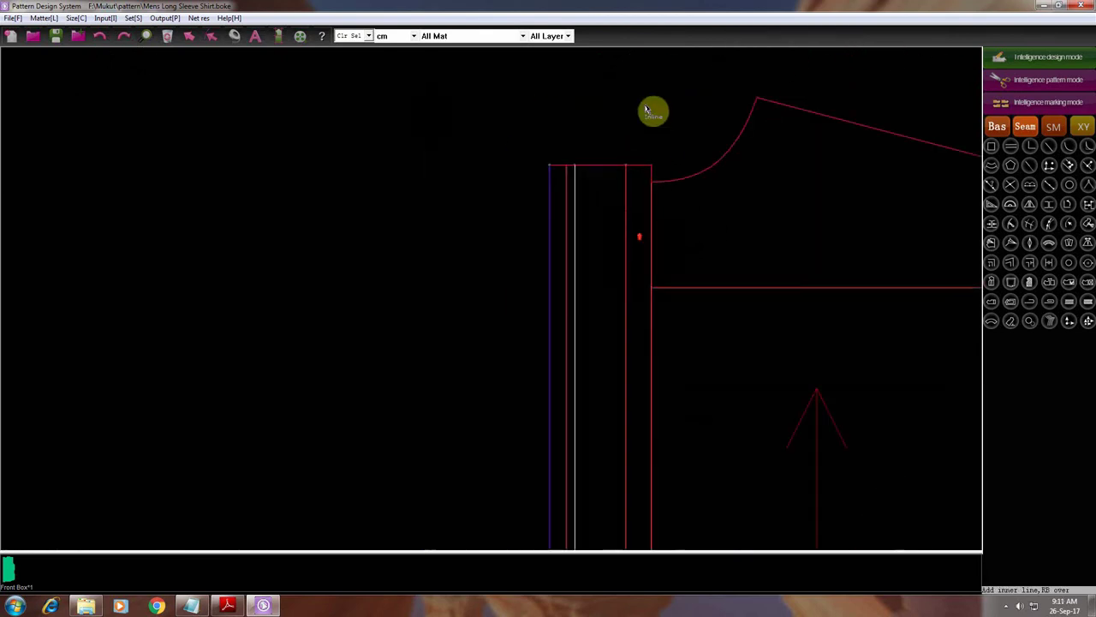
scroll(708, 340, "down", 1)
right_click(704, 385)
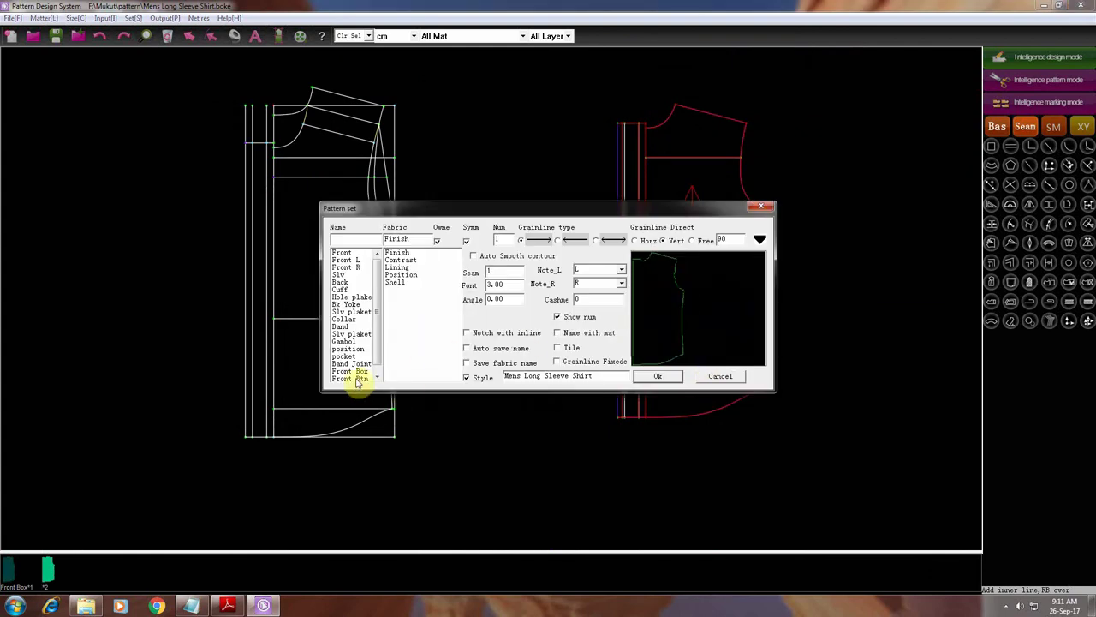
left_click(357, 379)
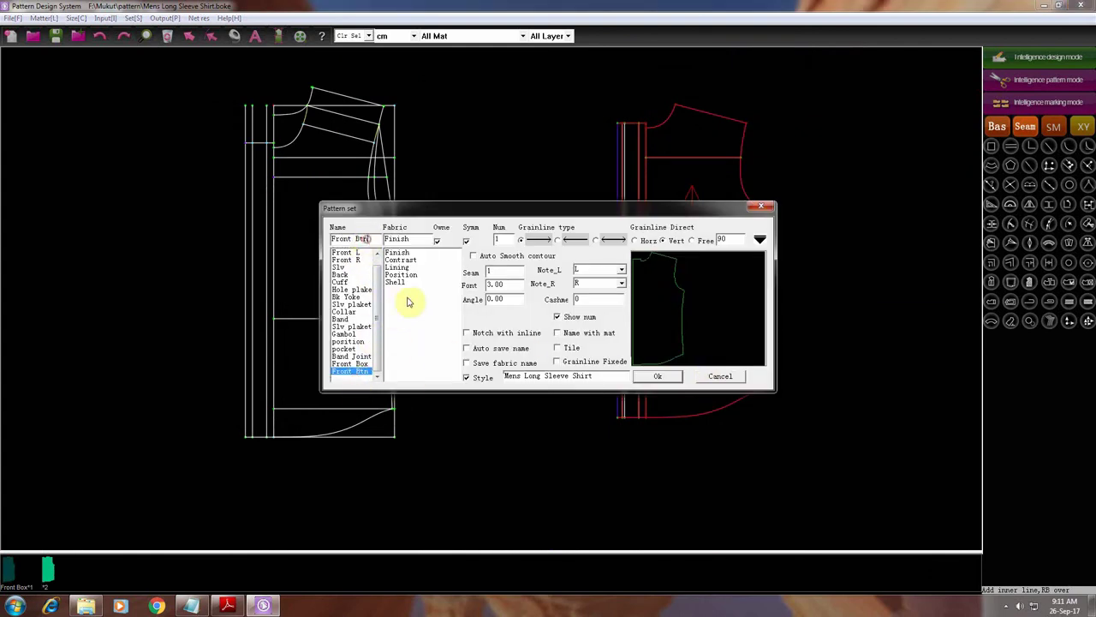
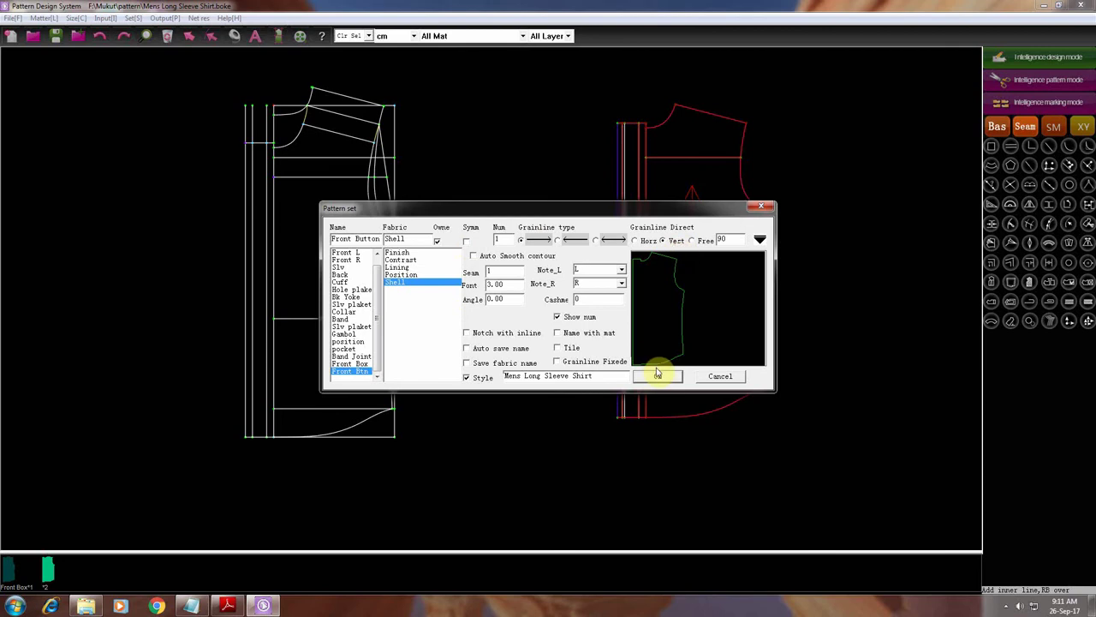
- Confirm the Front Button piece settings and place it beside the Front Box piece
left_click(658, 375)
left_click(531, 277)
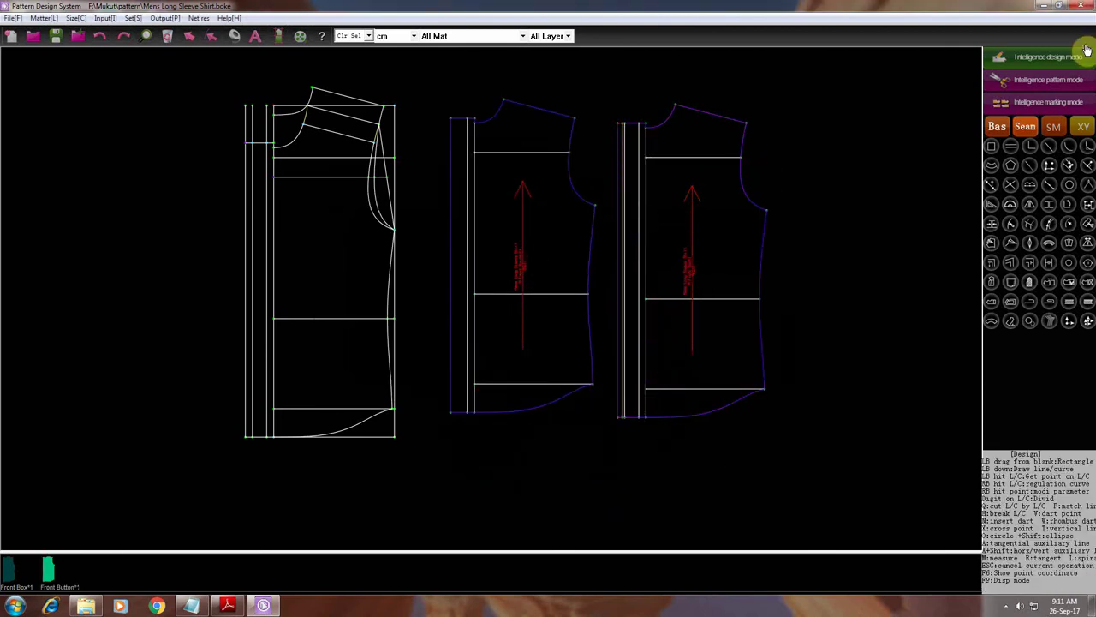
scroll(429, 172, "down", 2)
left_click_drag(411, 120, 657, 380)
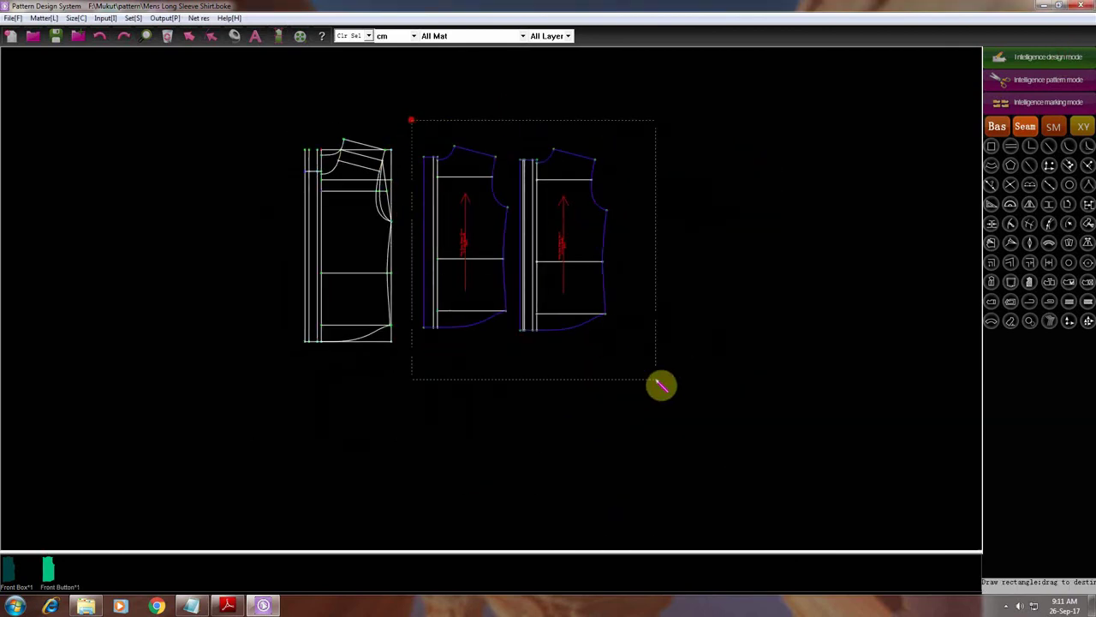
right_click(642, 303)
left_click(717, 545)
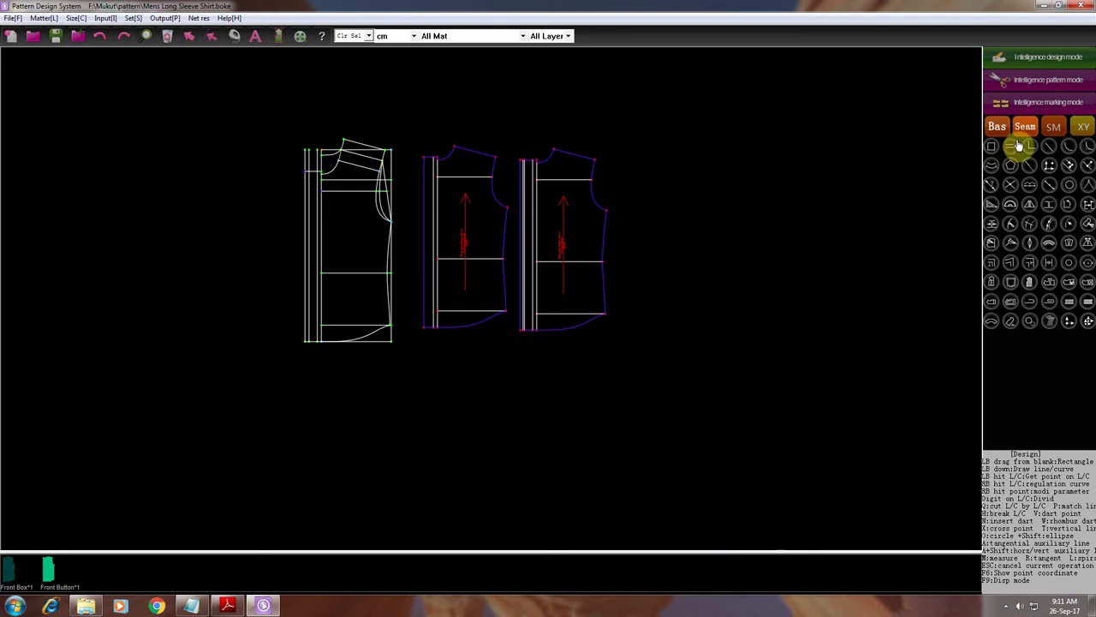
- Flip the left front piece horizontally with Overturn_H in pattern mode
left_click(1040, 81)
right_click(517, 259)
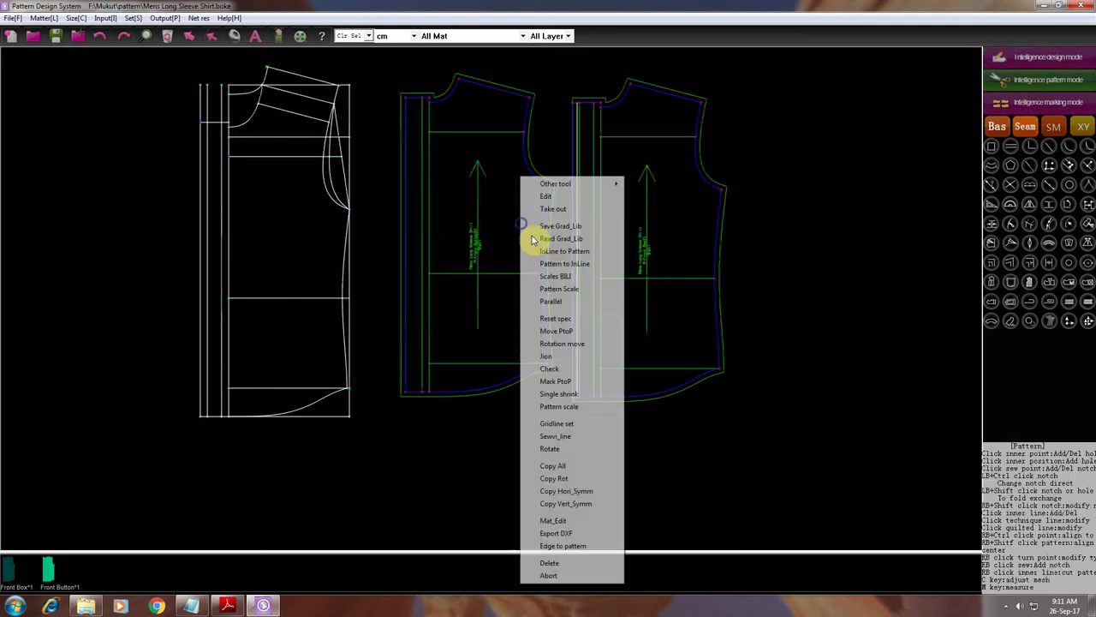
left_click(552, 449)
left_click(548, 300)
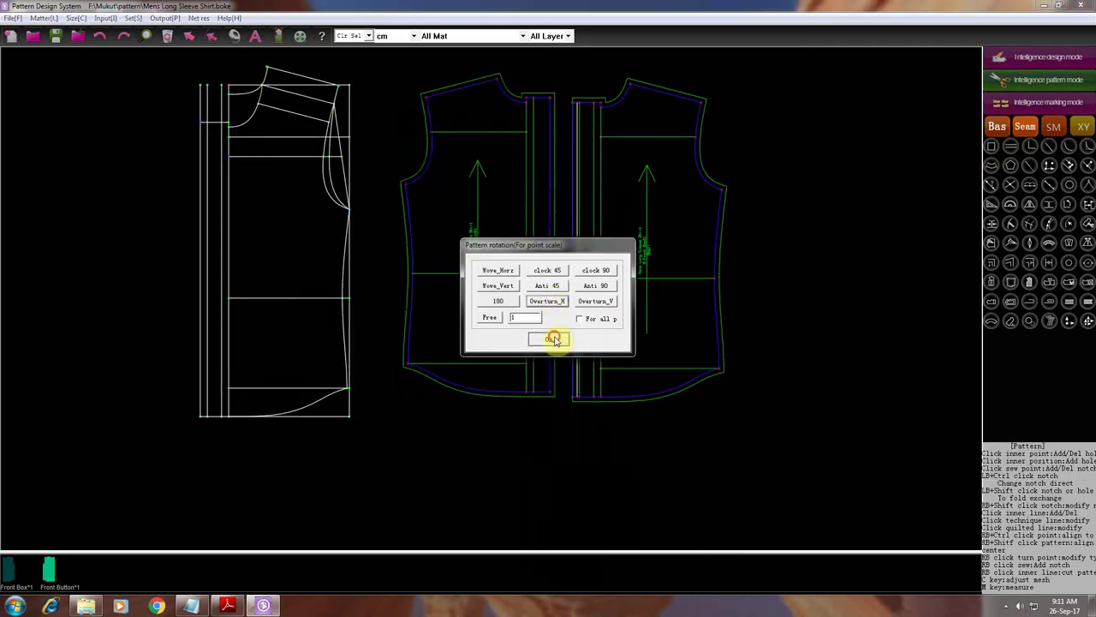
left_click(549, 339)
- Review the front edge seam settings and the Front Button and Front Box properties
left_click(559, 182)
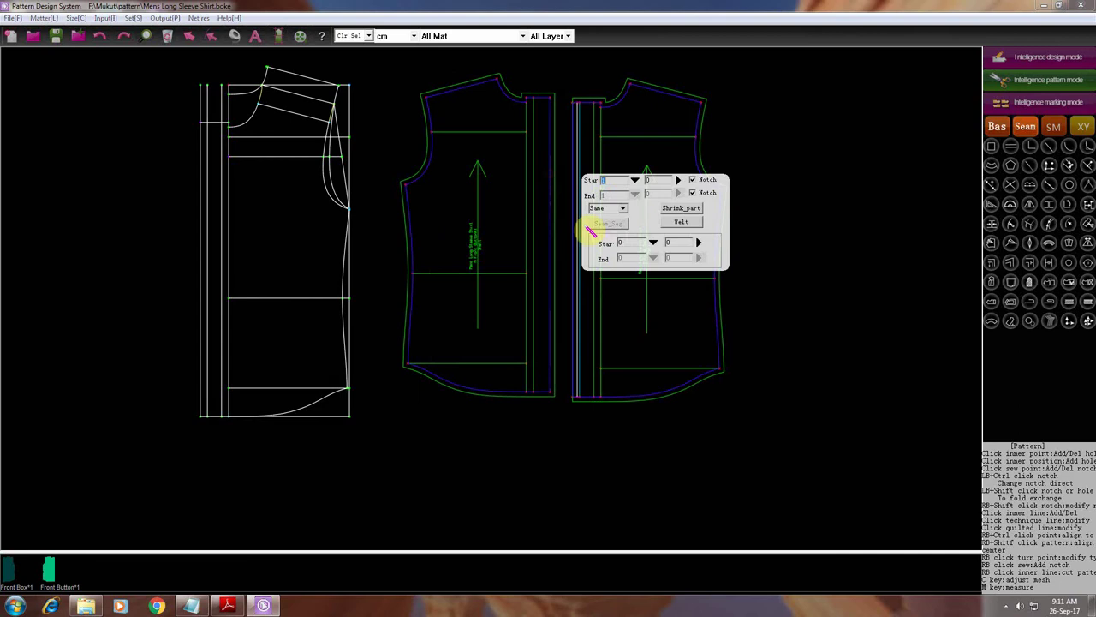
right_click(712, 337)
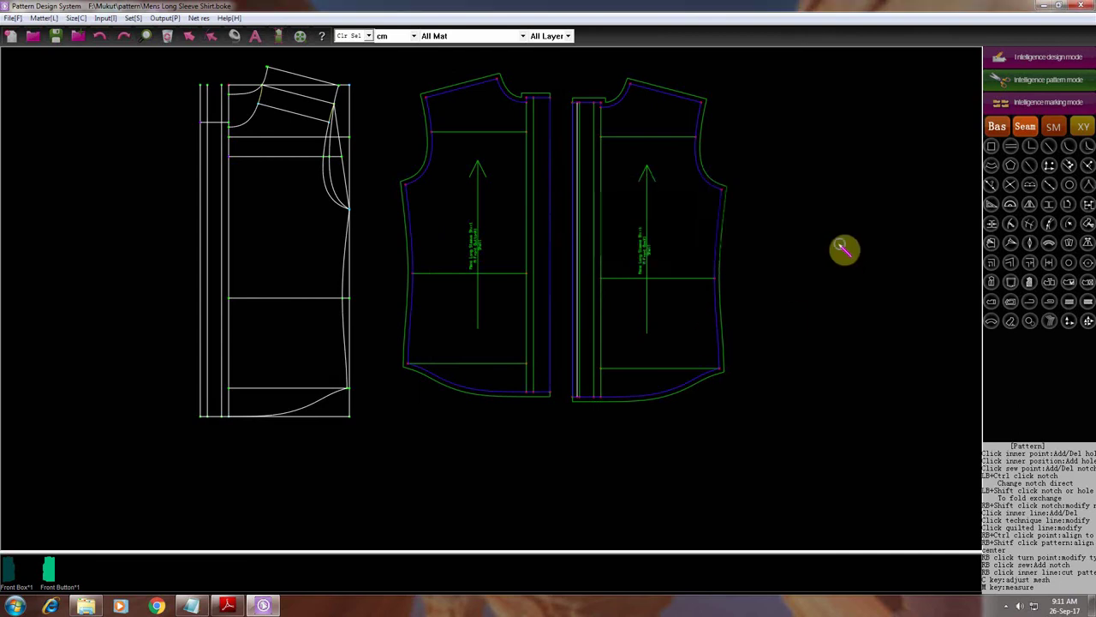
left_click(497, 209)
left_click(659, 378)
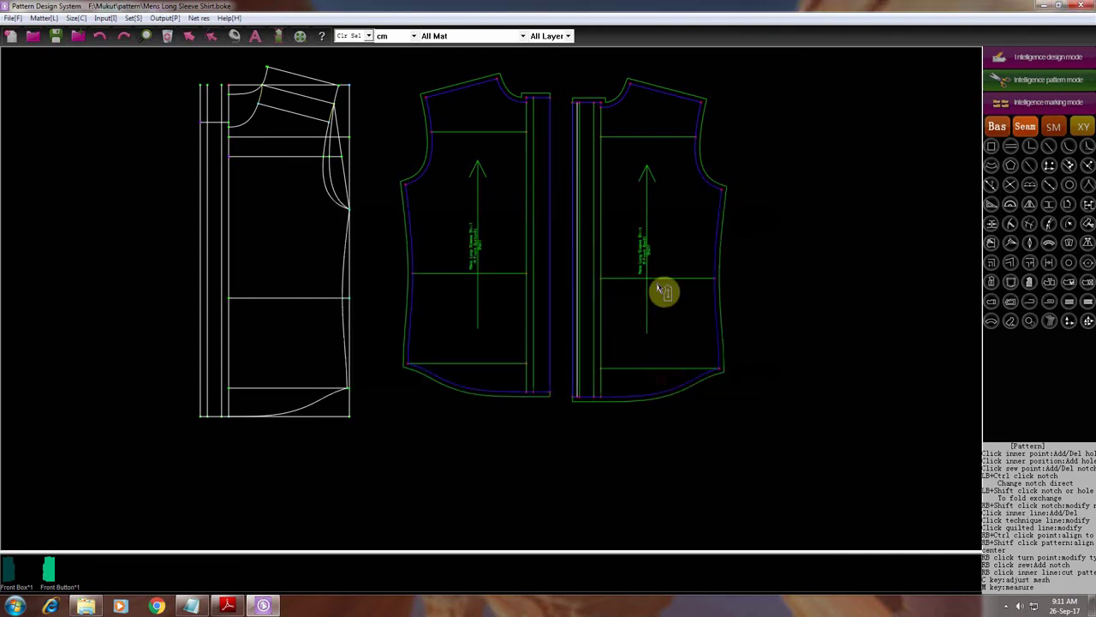
left_click(672, 255)
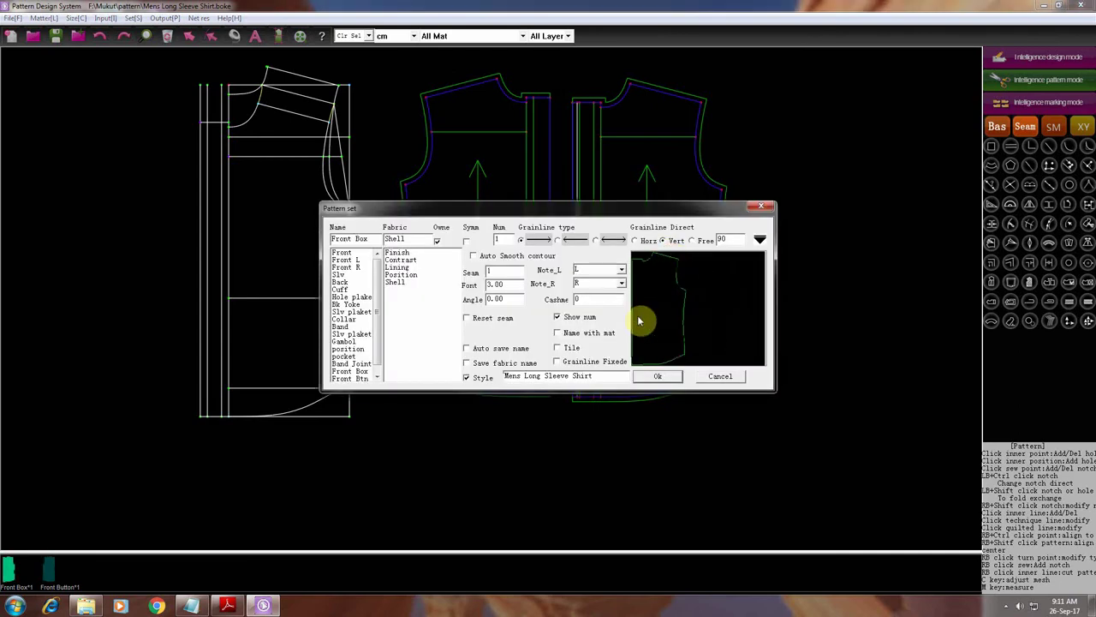
left_click(657, 378)
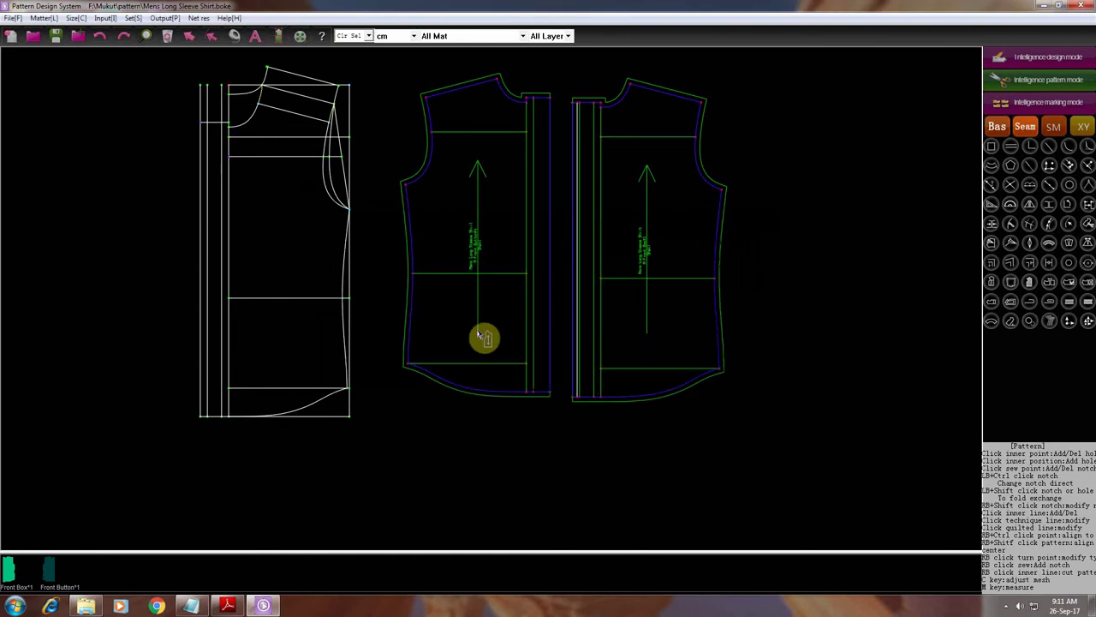
- Delete the stray line between the fronts, save the pattern, and return to drafting
left_click(167, 36)
scroll(566, 246, "up", 2)
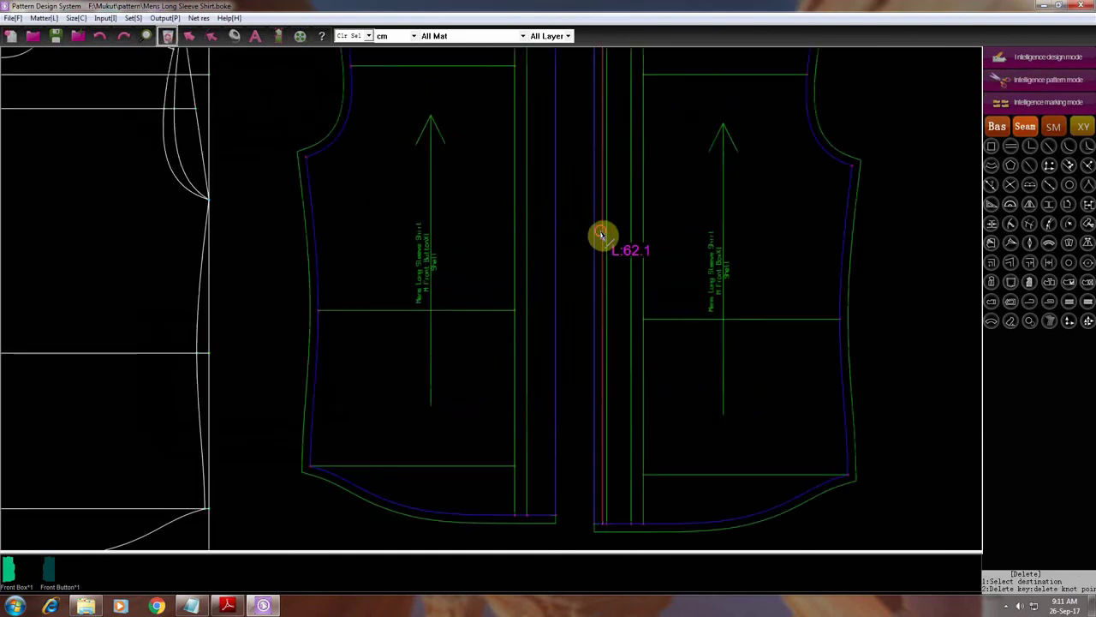
left_click(602, 236)
left_click(520, 326)
scroll(514, 317, "down", 2)
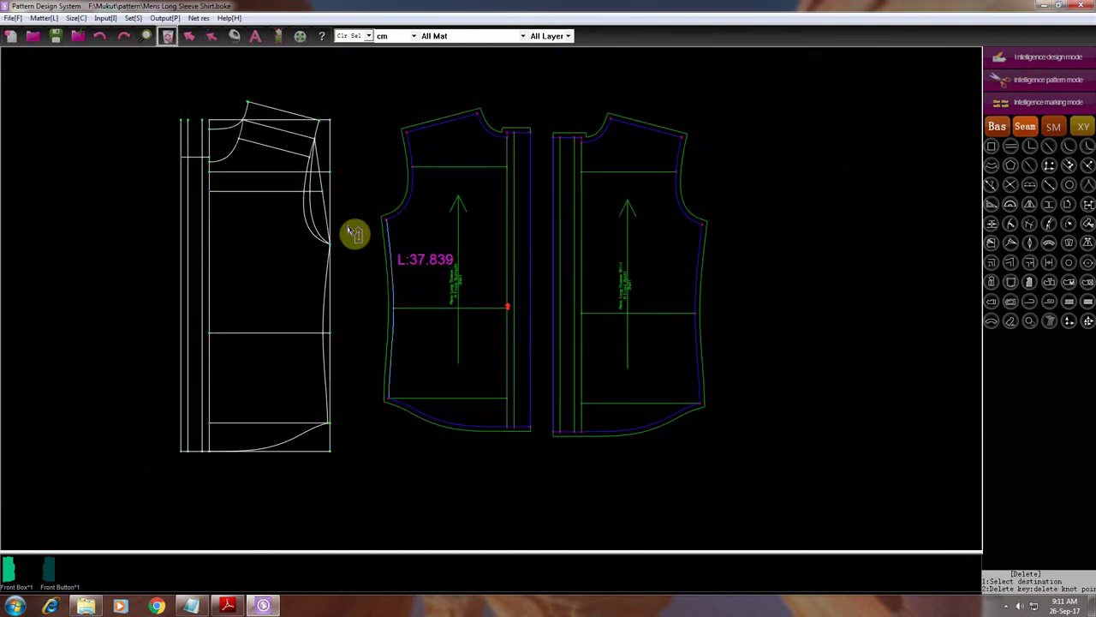
left_click(57, 38)
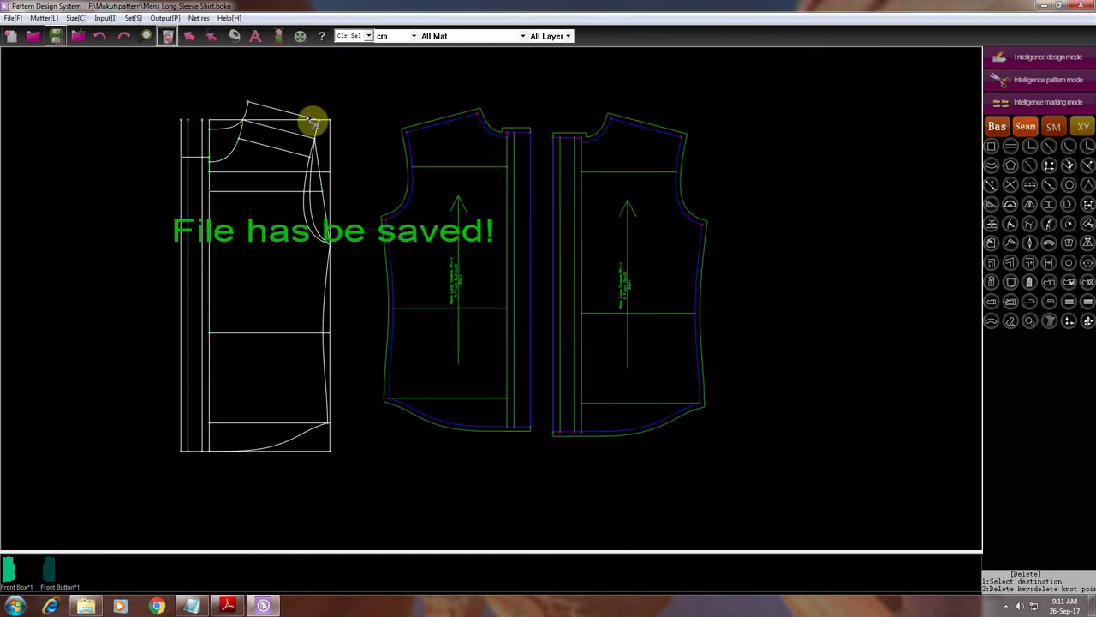
left_click(1030, 63)
- Outline the yoke from neck curve, shoulder, armhole and yoke seam lines as 'Bk Yoke'
scroll(201, 122, "up", 3)
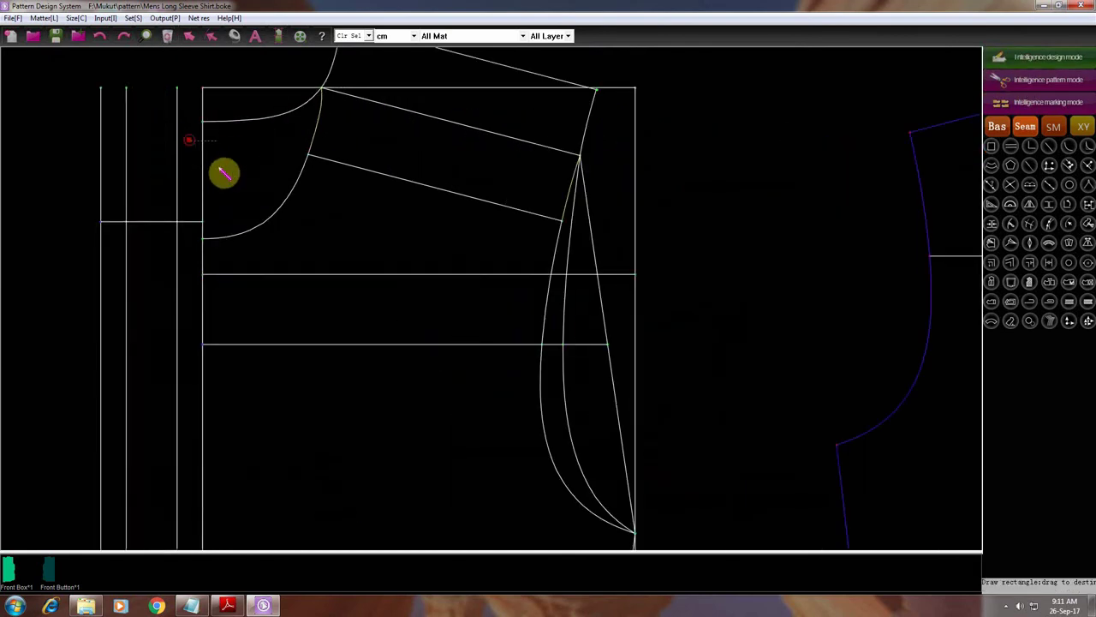
left_click_drag(225, 171, 265, 111)
scroll(274, 113, "down", 1)
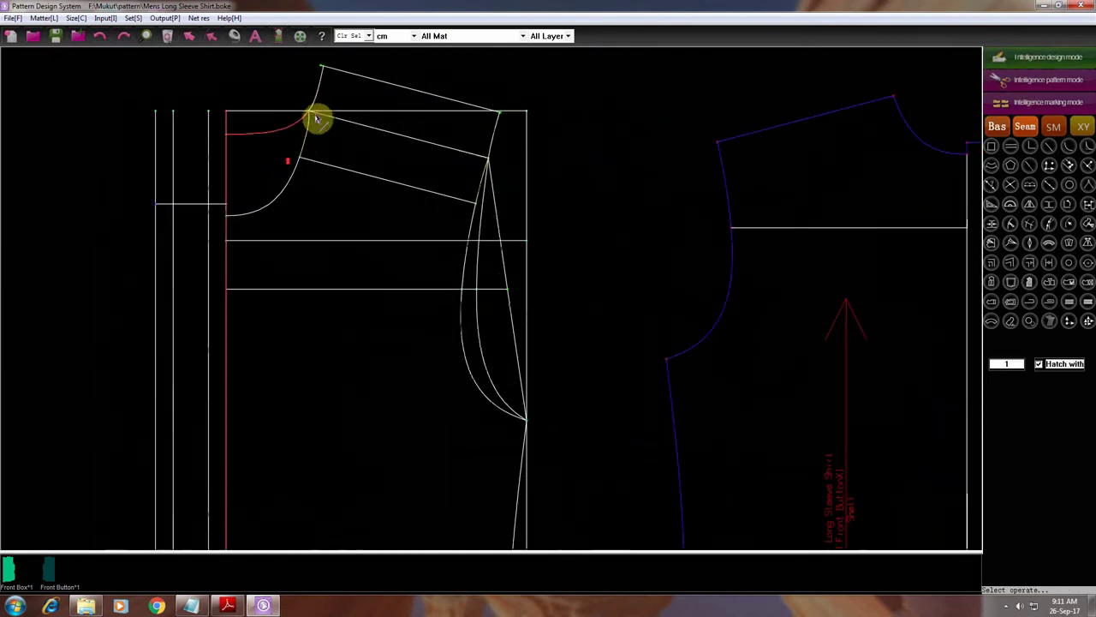
left_click(382, 84)
left_click(493, 137)
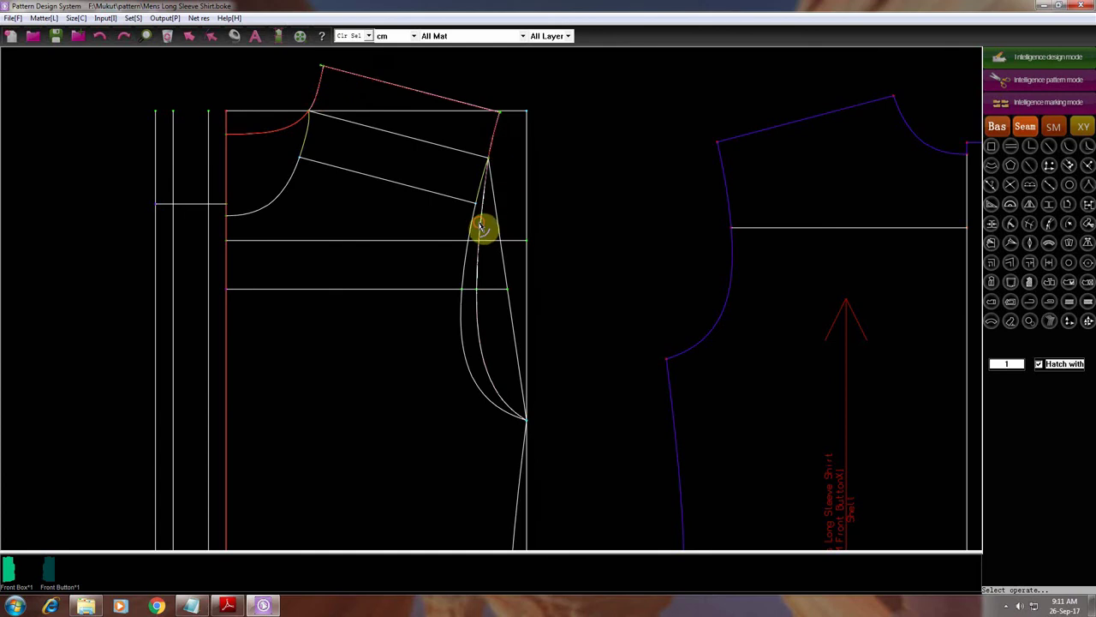
left_click(481, 227)
left_click(420, 241)
right_click(348, 208)
left_click(372, 111)
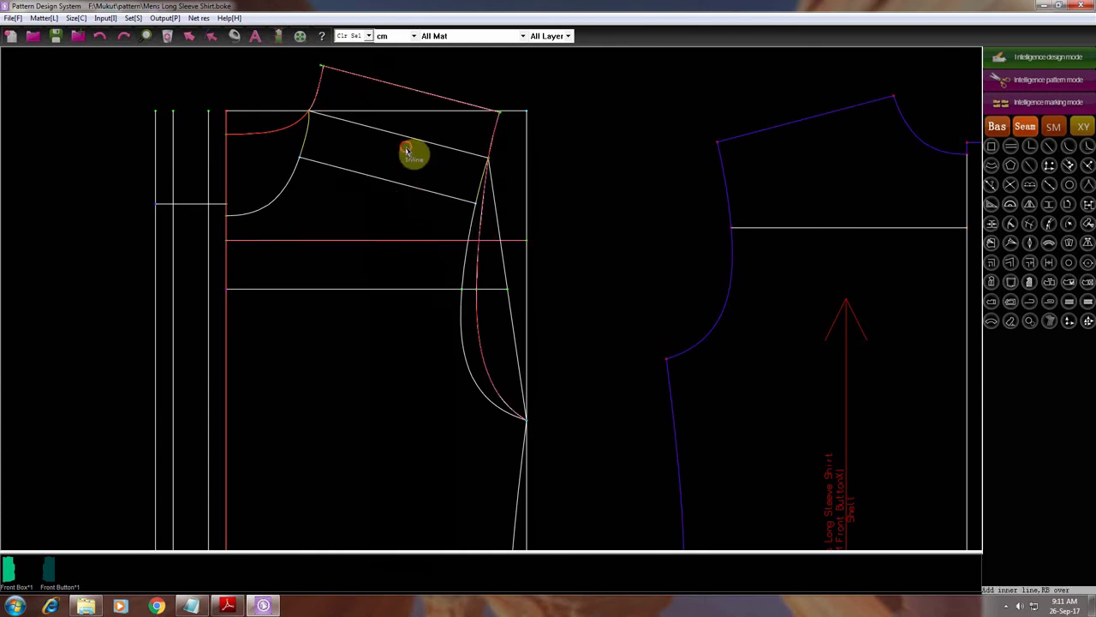
right_click(409, 166)
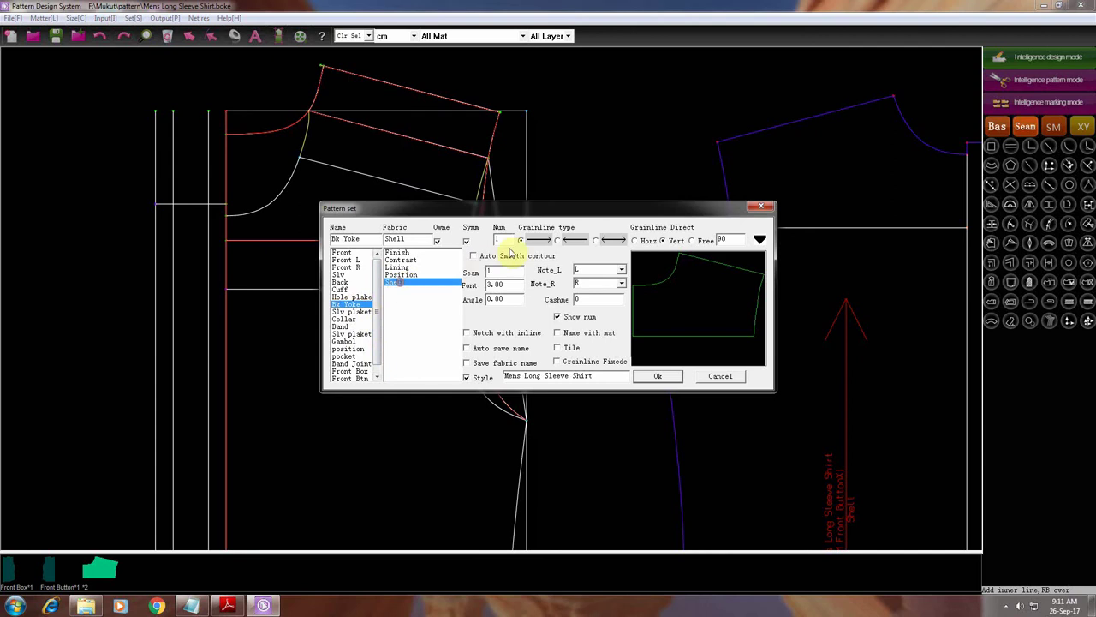
left_click(658, 378)
- Place the Bk Yoke piece at the top right of the layout
left_click(819, 226)
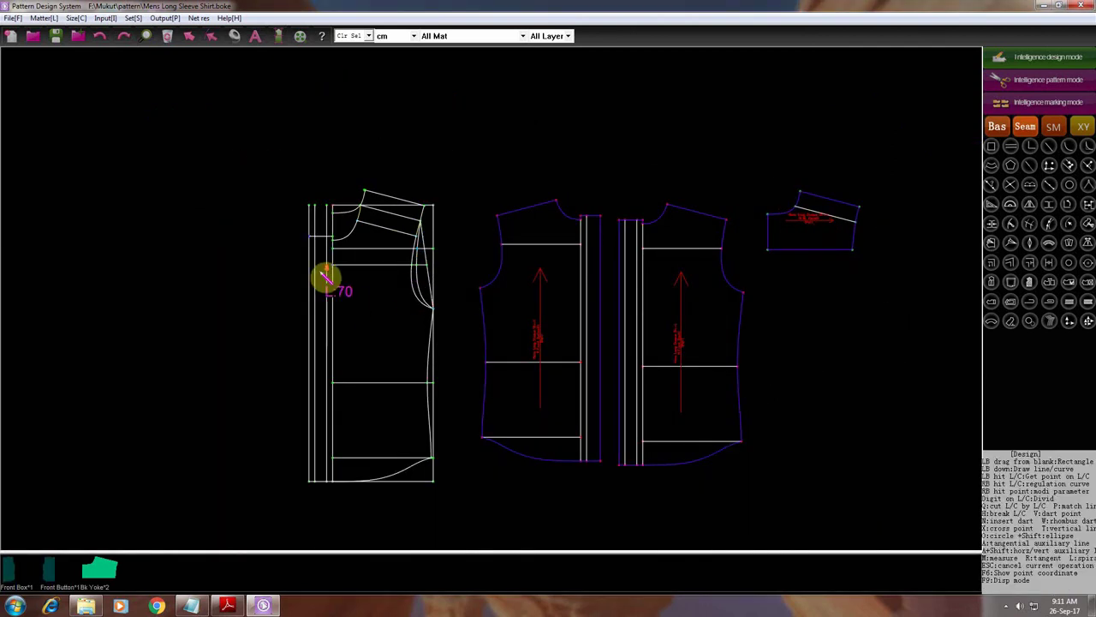
scroll(326, 276, "up", 4)
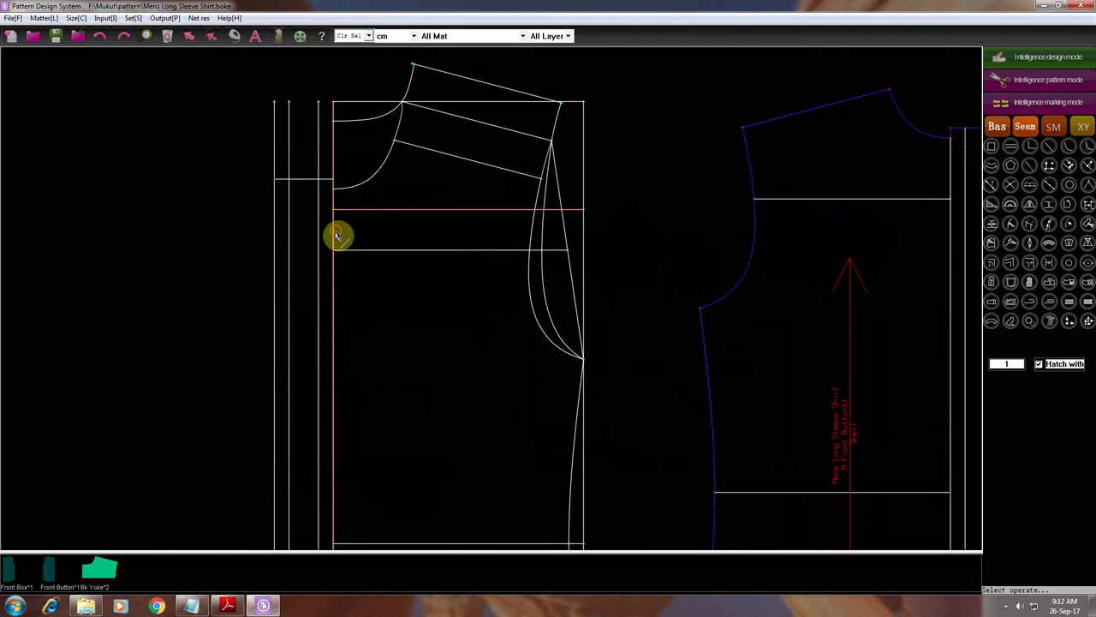
scroll(338, 235, "down", 3)
- Make the Back piece from the hem curve and lower side seam, placed below the yoke
left_click(427, 478)
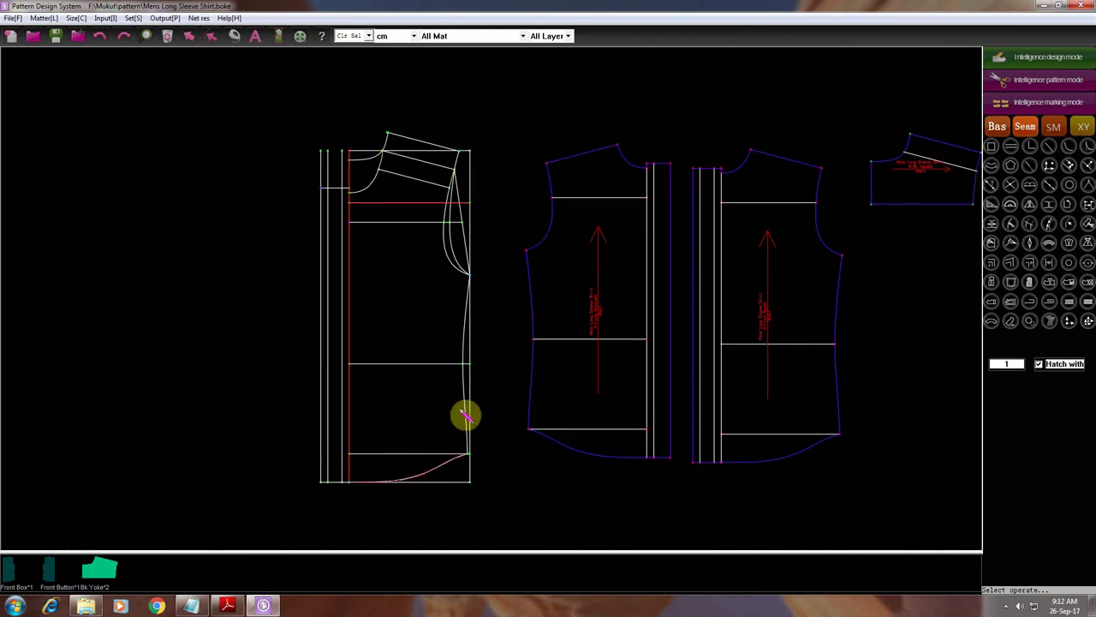
left_click(466, 405)
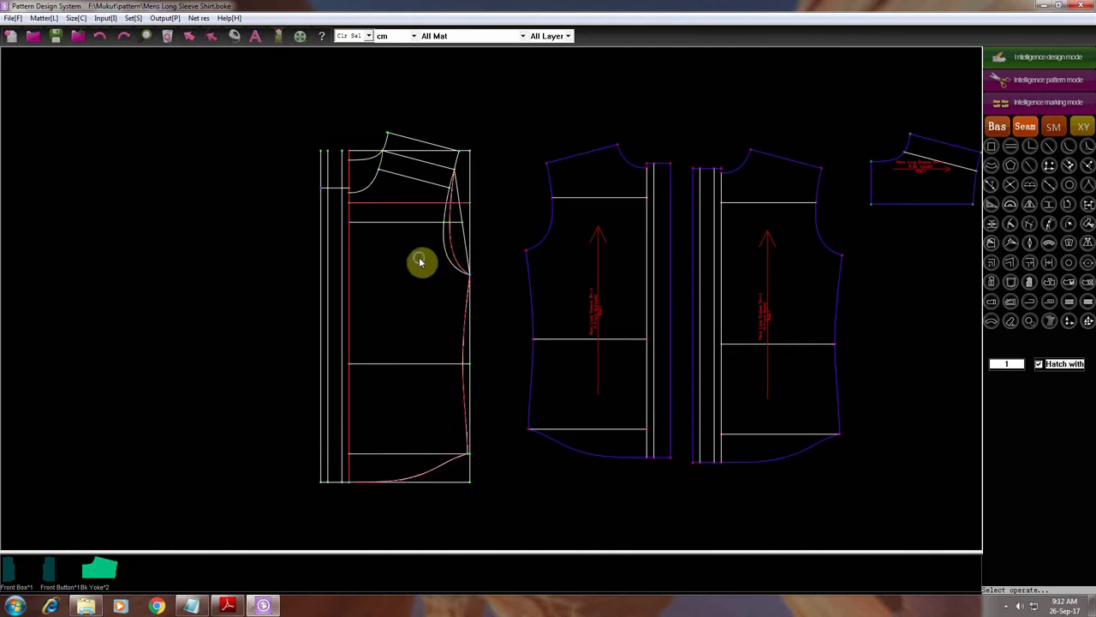
right_click(420, 262)
left_click(458, 199)
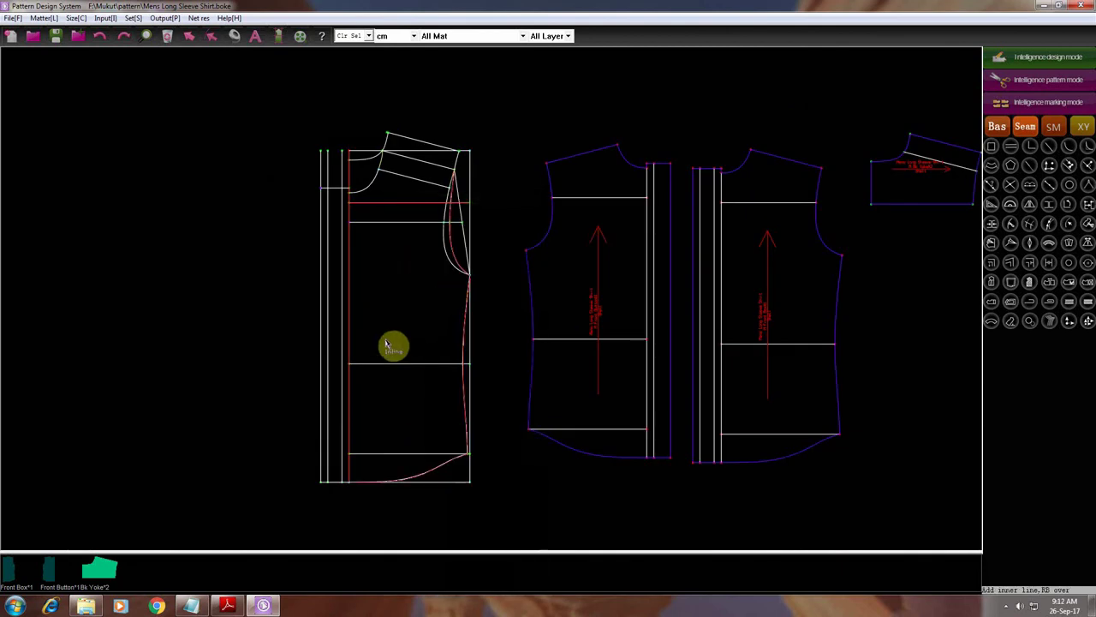
right_click(415, 423)
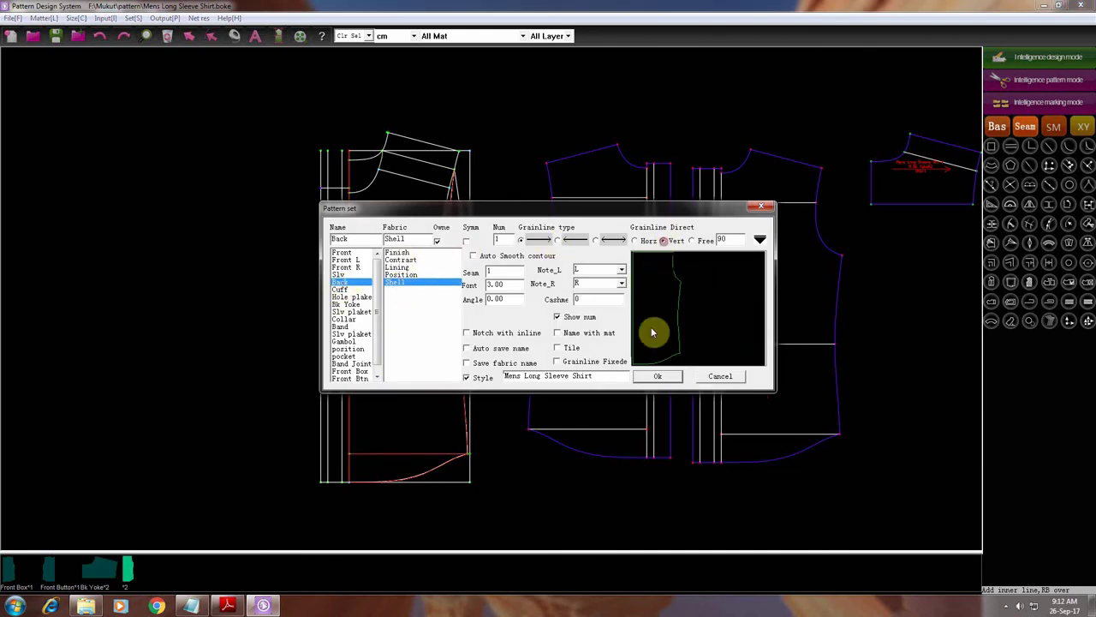
left_click(670, 378)
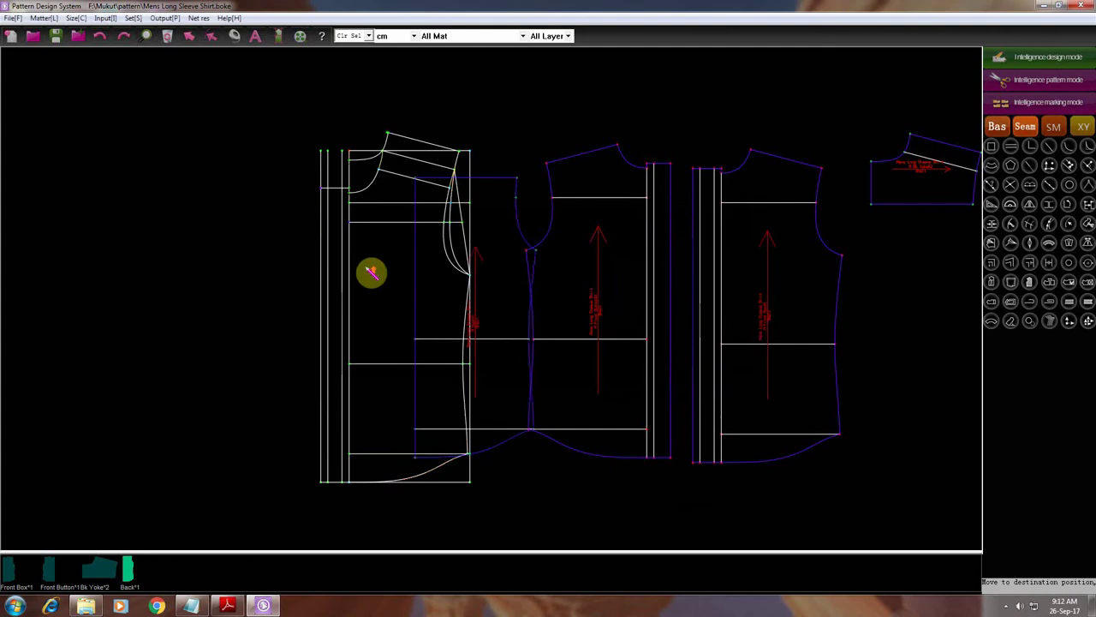
left_click(746, 328)
- Unfold the Back and Bk Yoke pieces into full symmetrical shapes about the centre fold
left_click(1049, 79)
left_click_drag(740, 106, 893, 172)
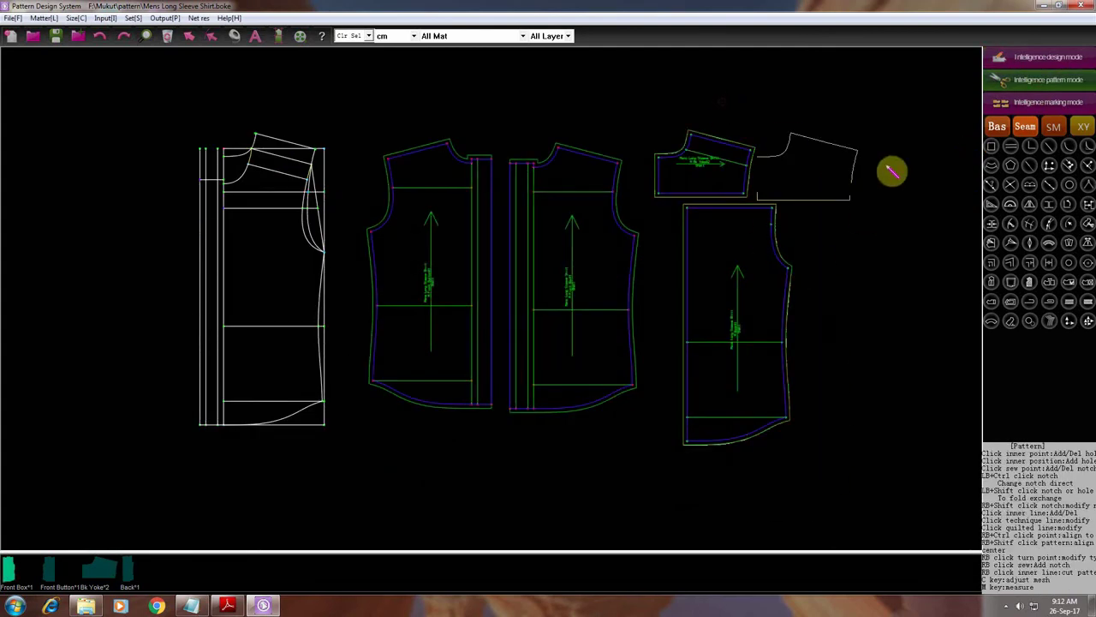
right_click(808, 213)
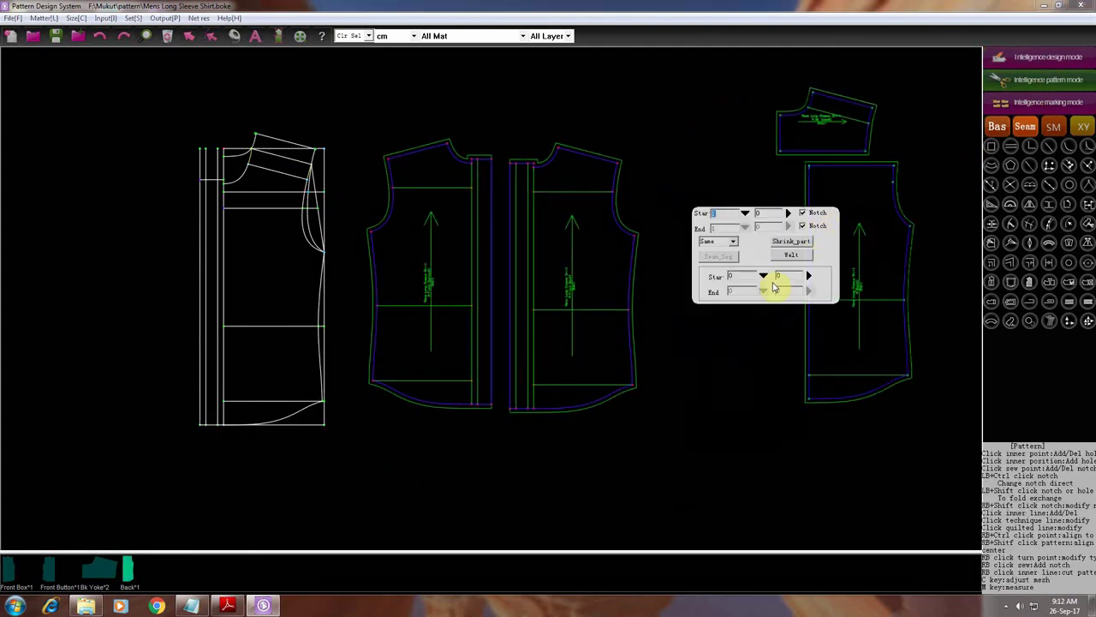
left_click(736, 244)
left_click(718, 267)
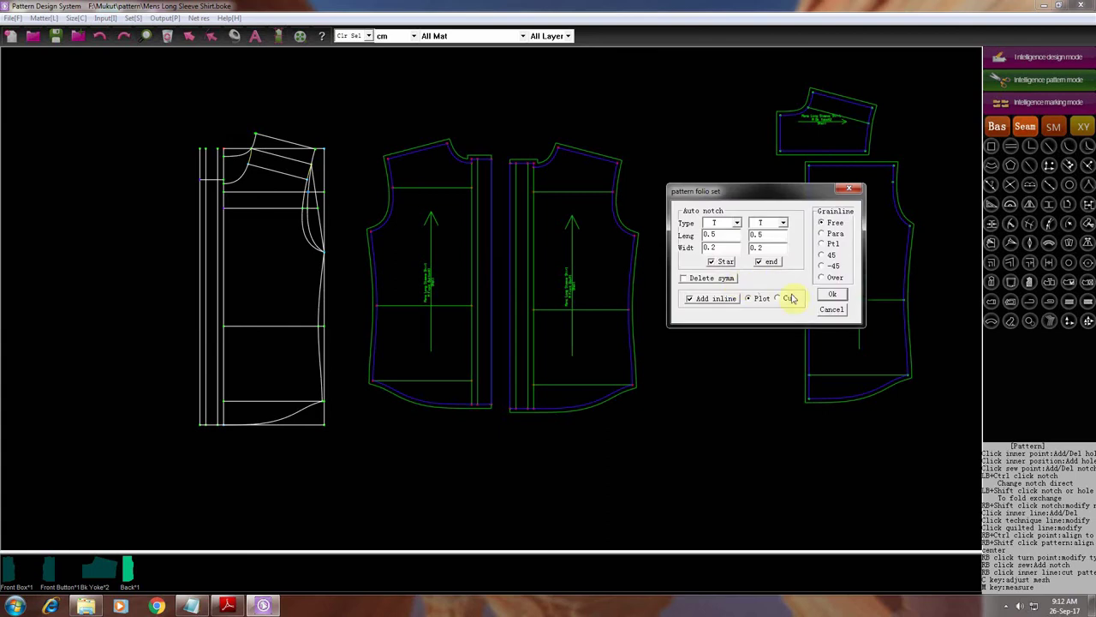
left_click(833, 297)
left_click(783, 142)
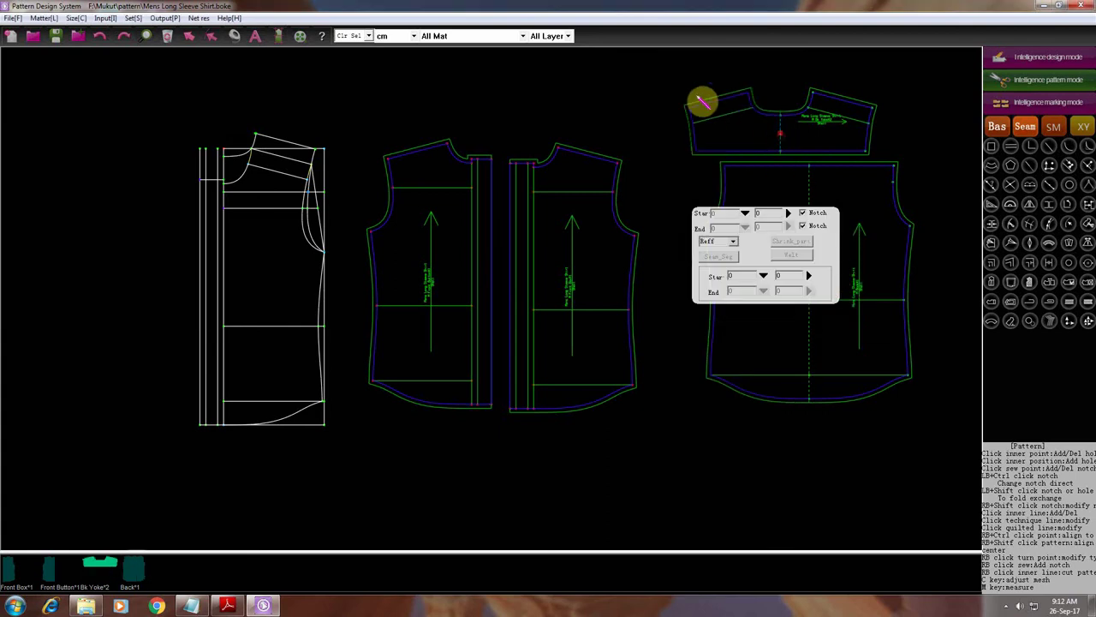
- Move the yoke and back pieces into new positions and save the pattern
right_click(687, 81)
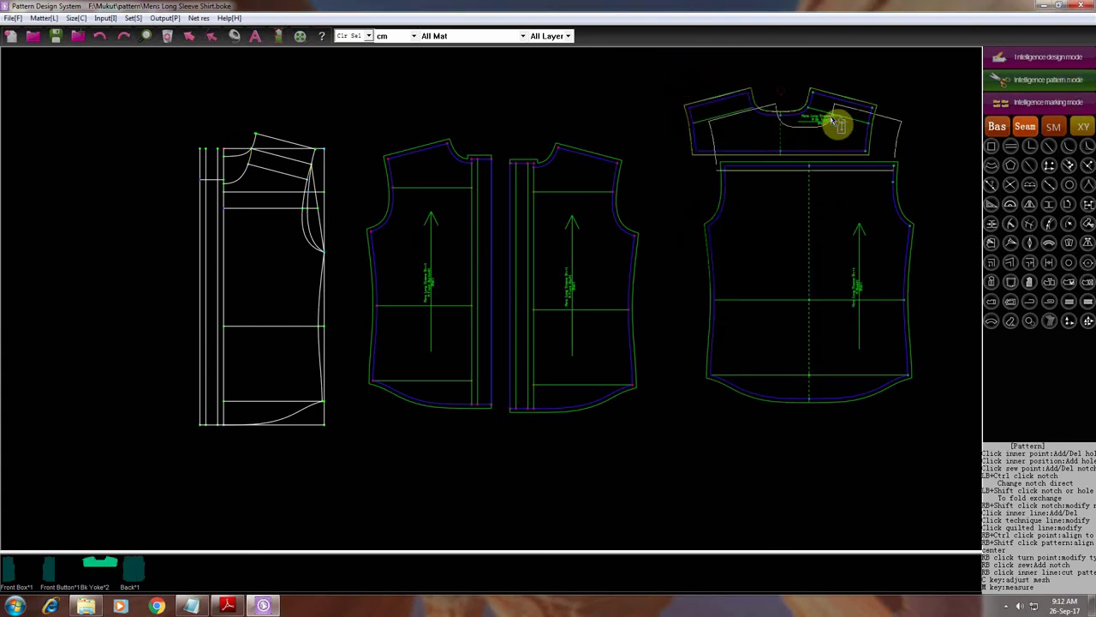
left_click_drag(833, 106, 862, 215)
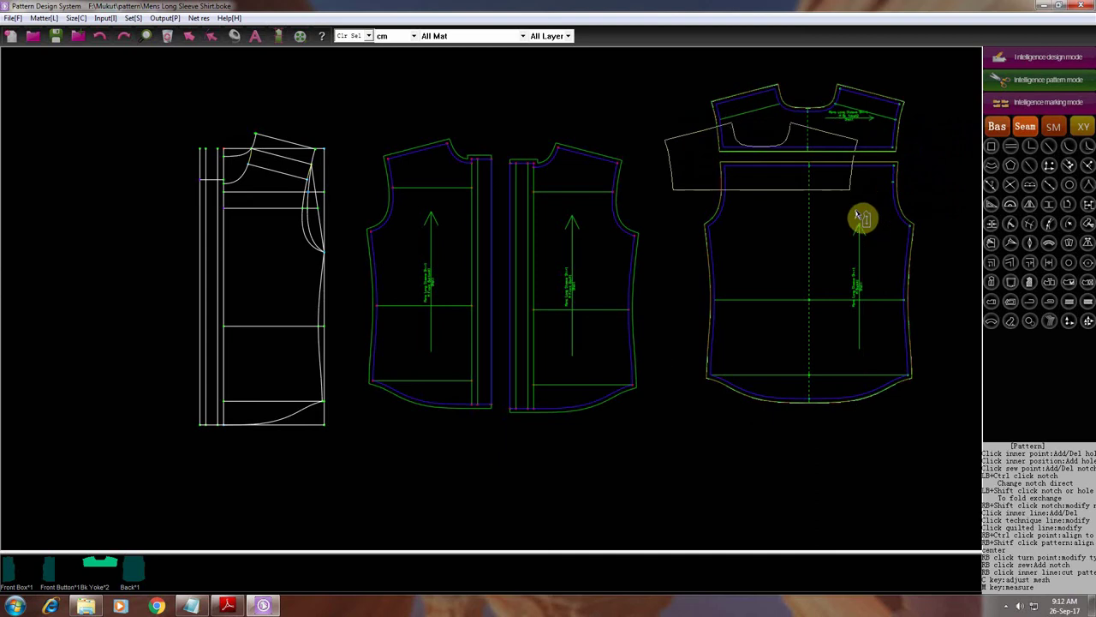
left_click(57, 36)
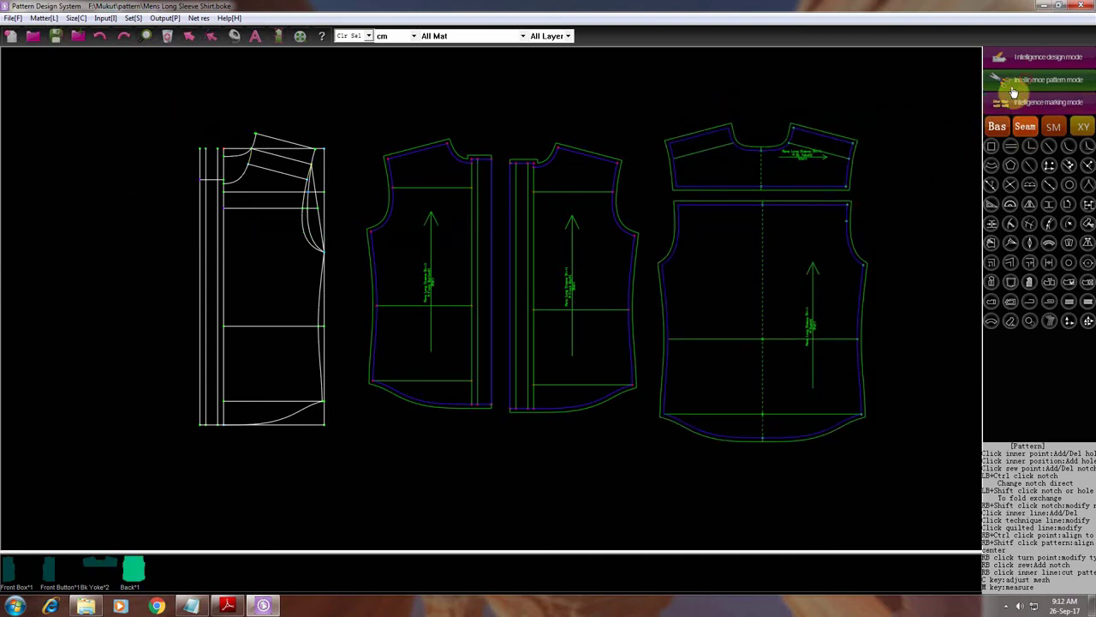
- Set the hem curve seam allowances to 1.6 and the back side seams to 0.8
scroll(814, 493, "up", 3)
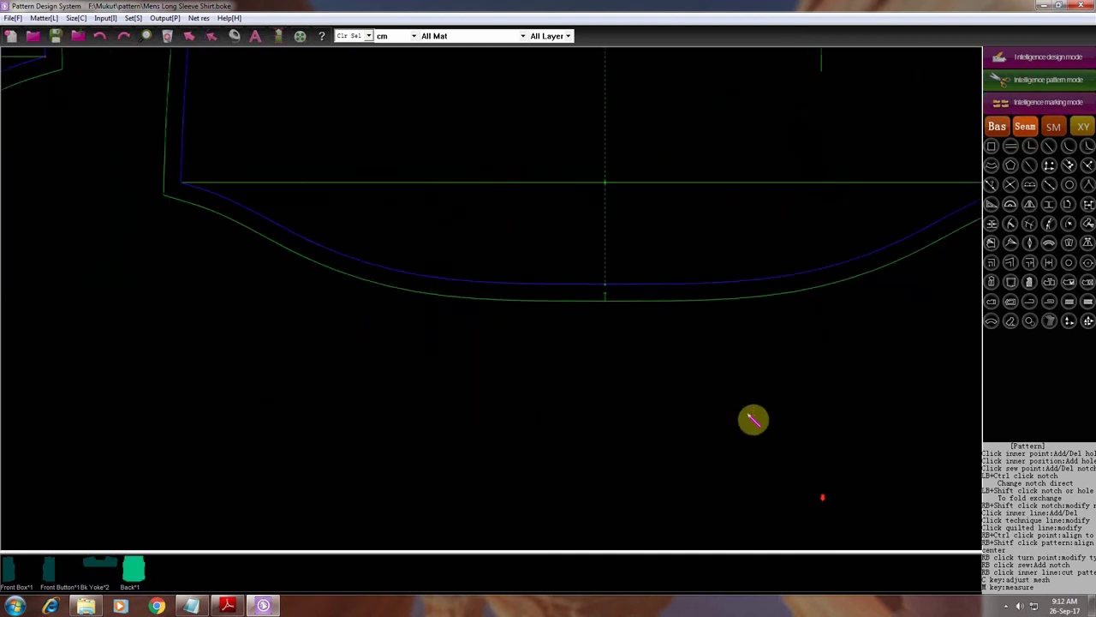
left_click(686, 289)
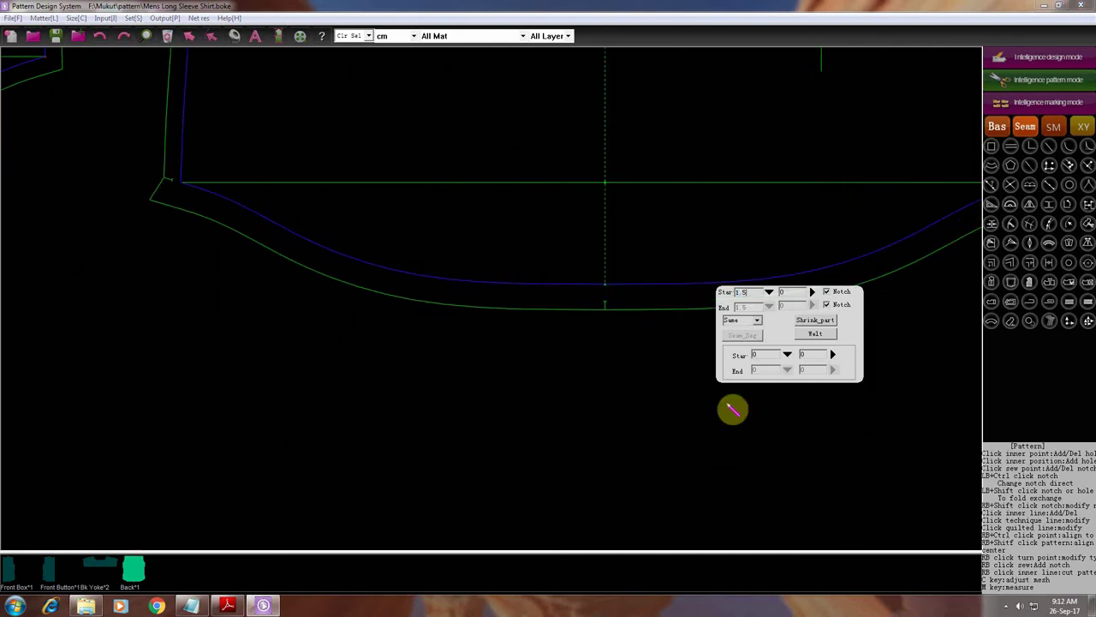
scroll(733, 410, "down", 2)
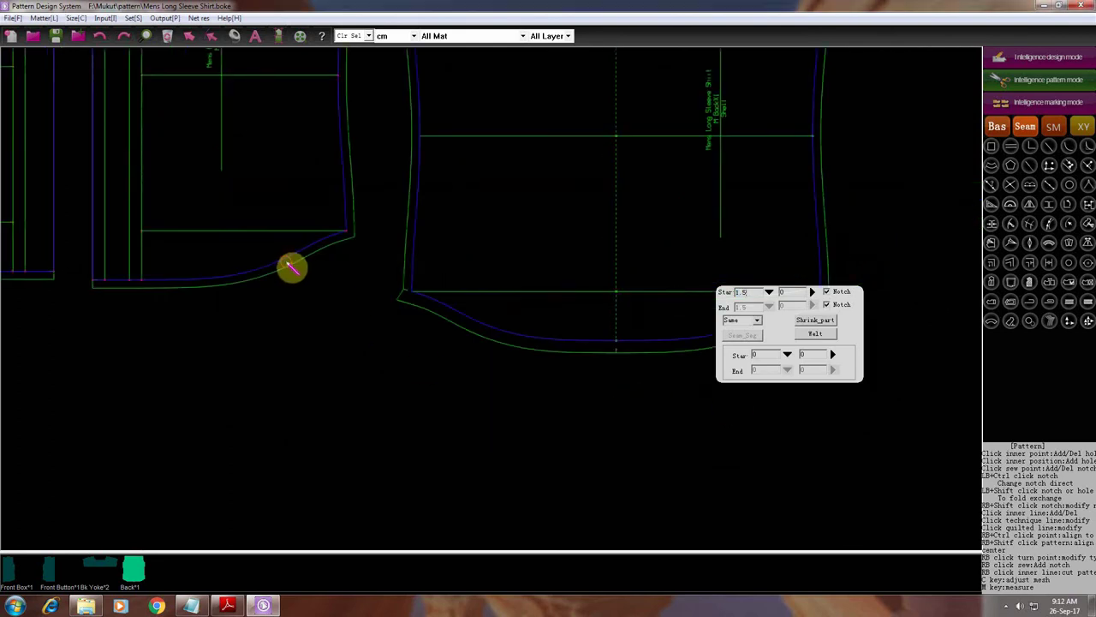
left_click(264, 273)
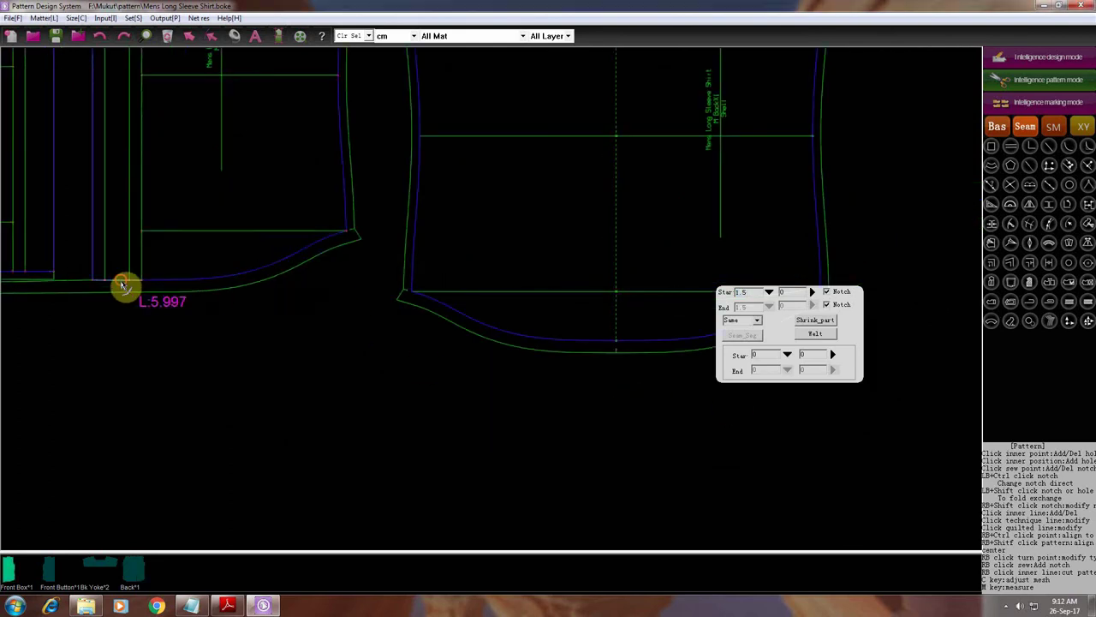
scroll(125, 287, "down", 1)
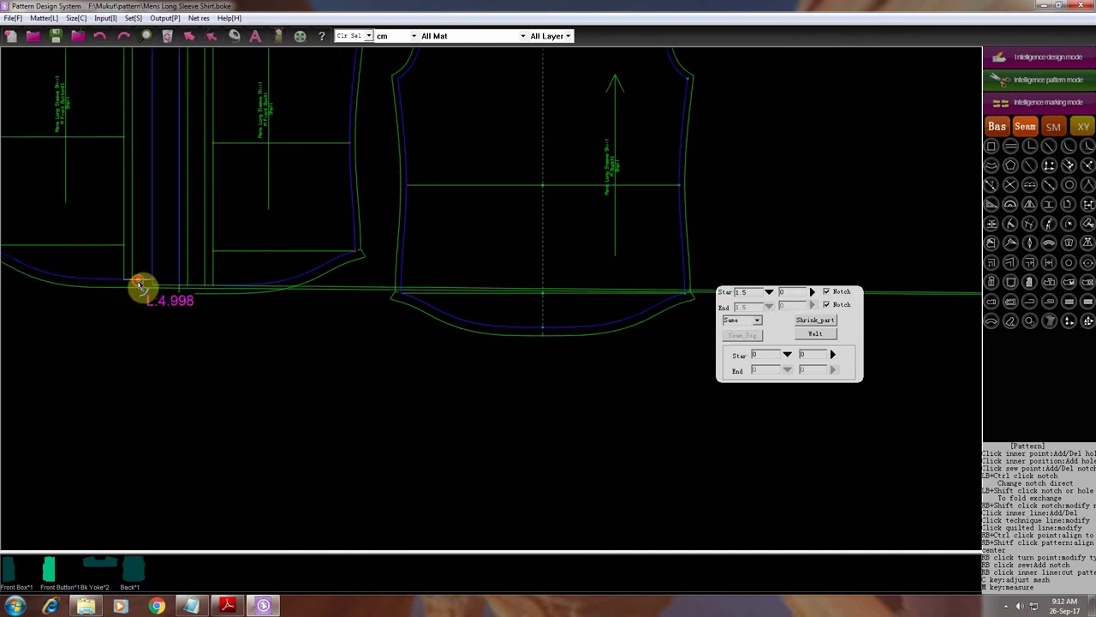
scroll(739, 257, "up", 1)
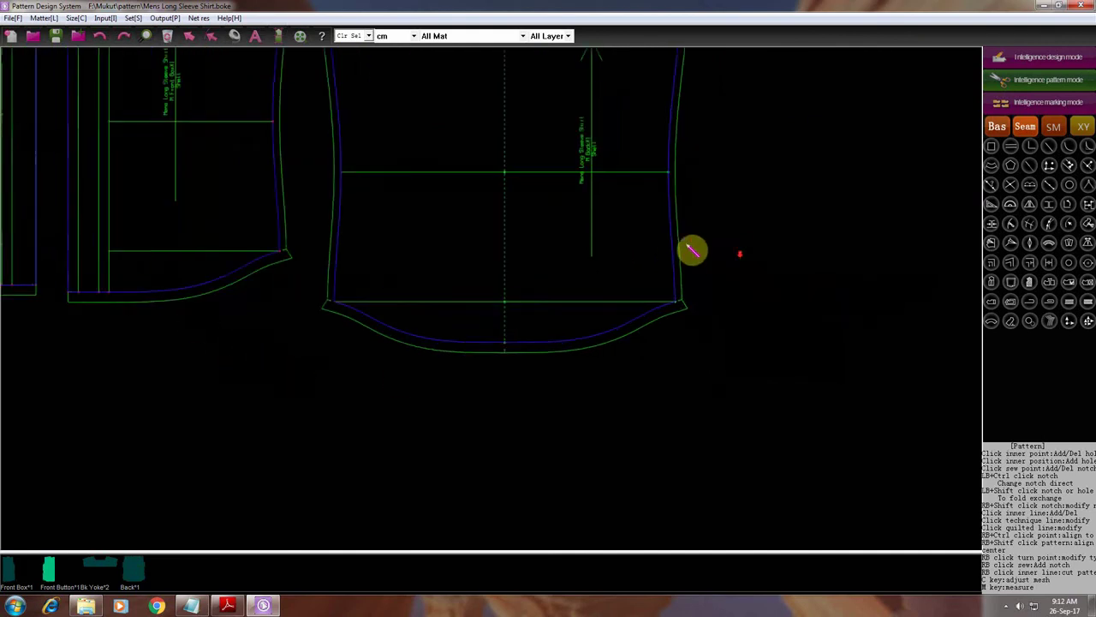
left_click(674, 237)
type(".6")
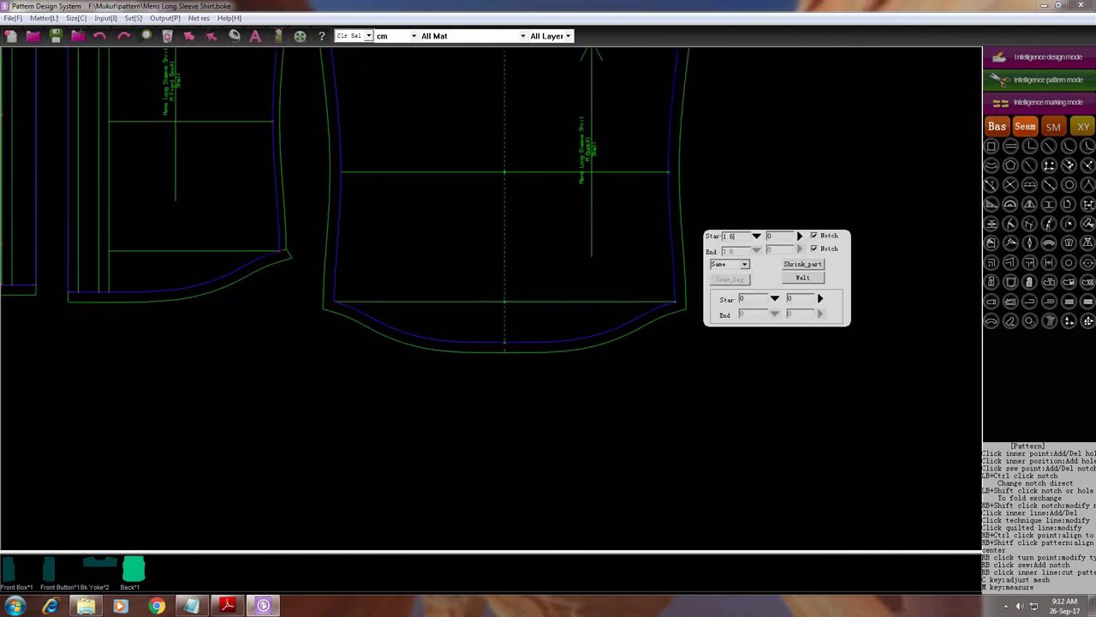
scroll(698, 358, "down", 1)
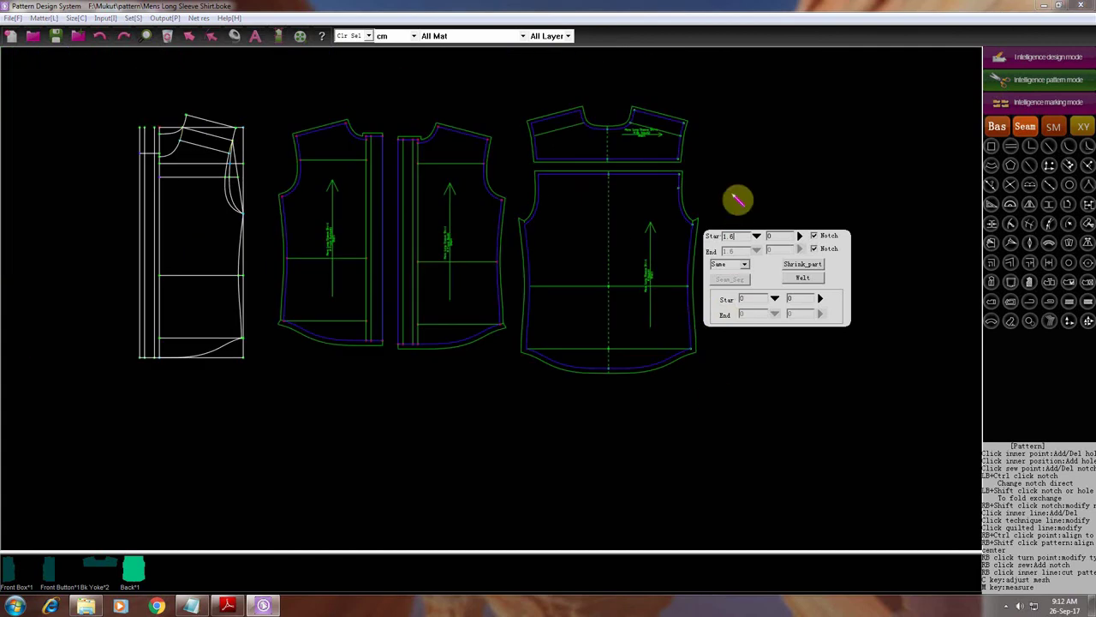
scroll(504, 310, "up", 1)
left_click(503, 309)
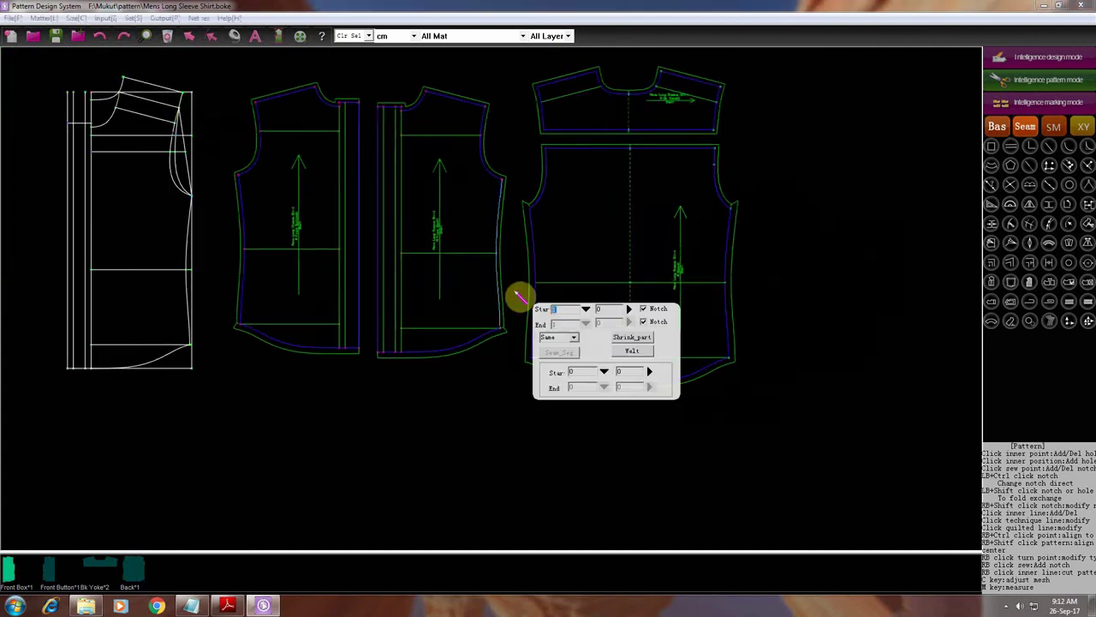
type("8")
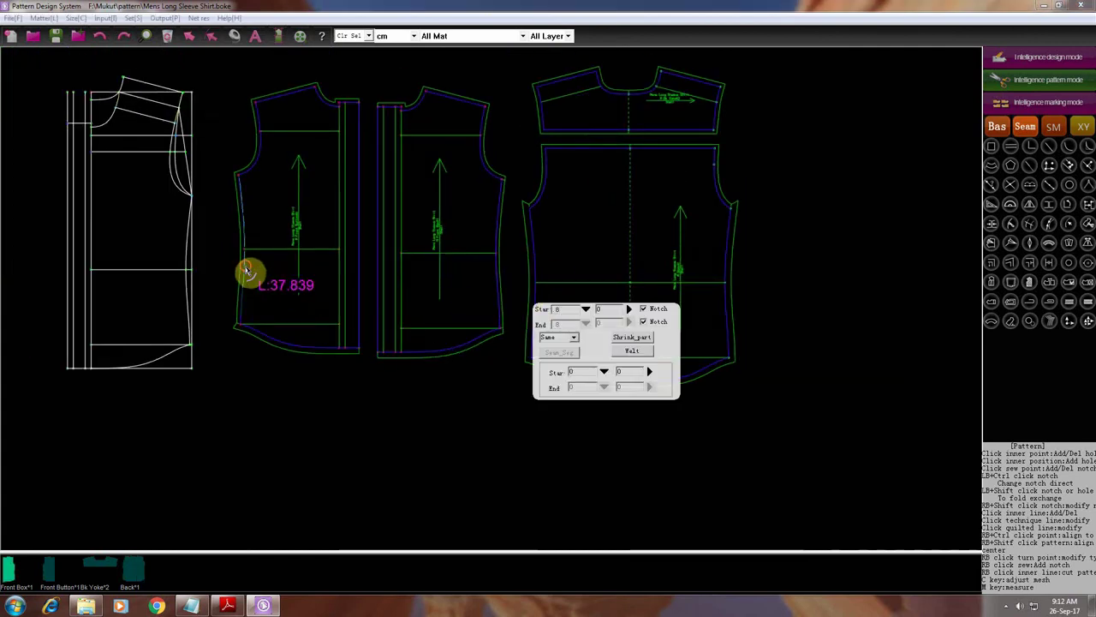
left_click(256, 267)
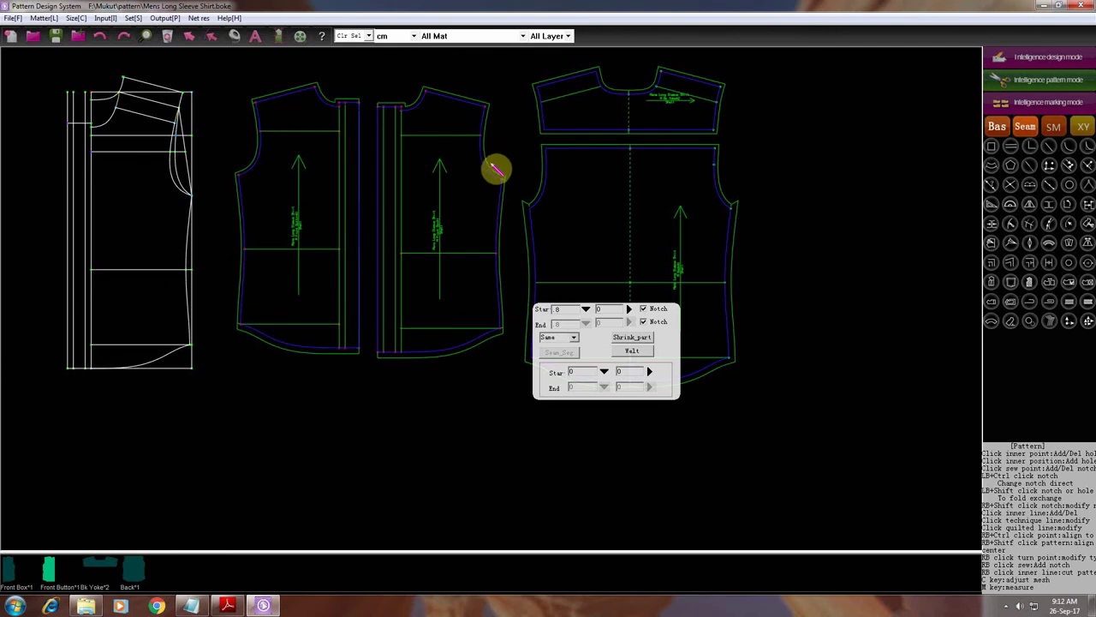
- Notch the matching yoke and back edges and the yoke neckline point
left_click(720, 95)
left_click(715, 181)
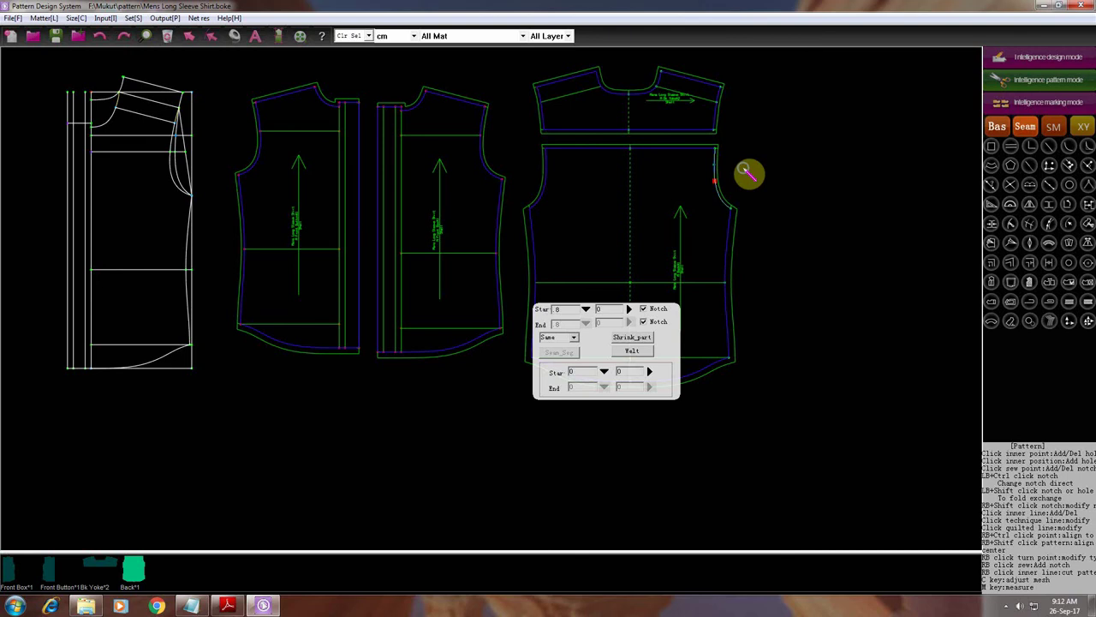
scroll(651, 108, "up", 2)
scroll(634, 108, "up", 1)
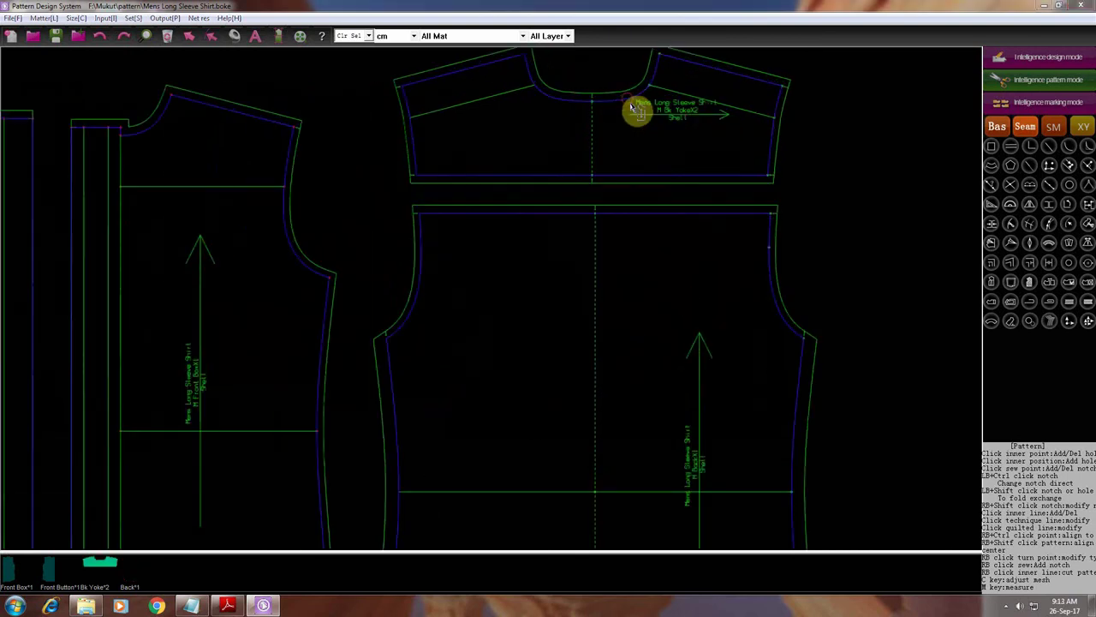
left_click(634, 108)
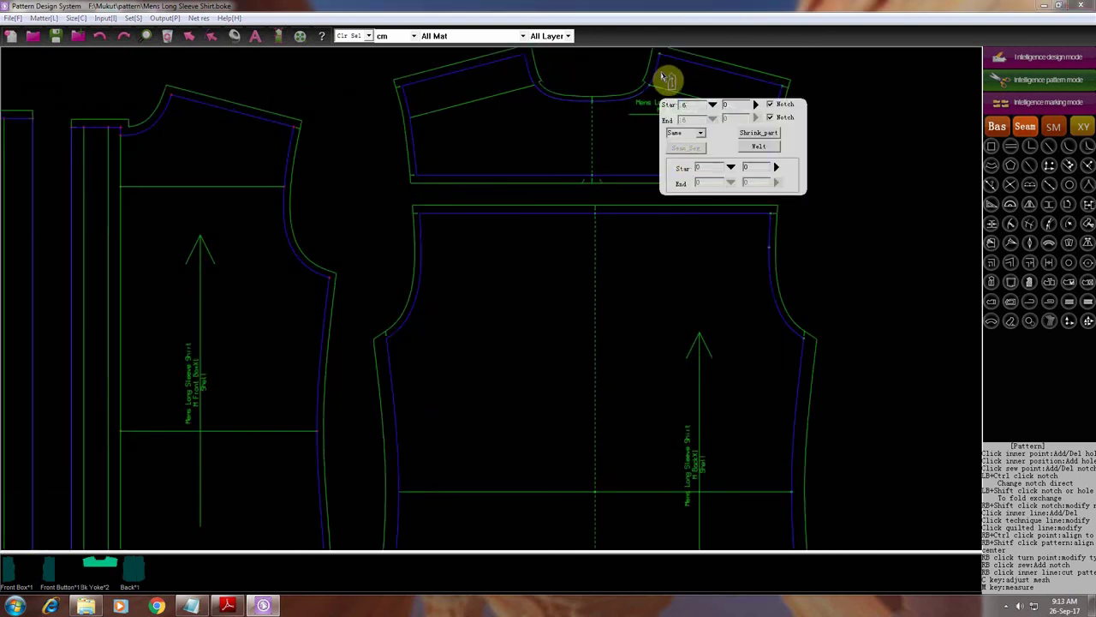
scroll(730, 199, "down", 1)
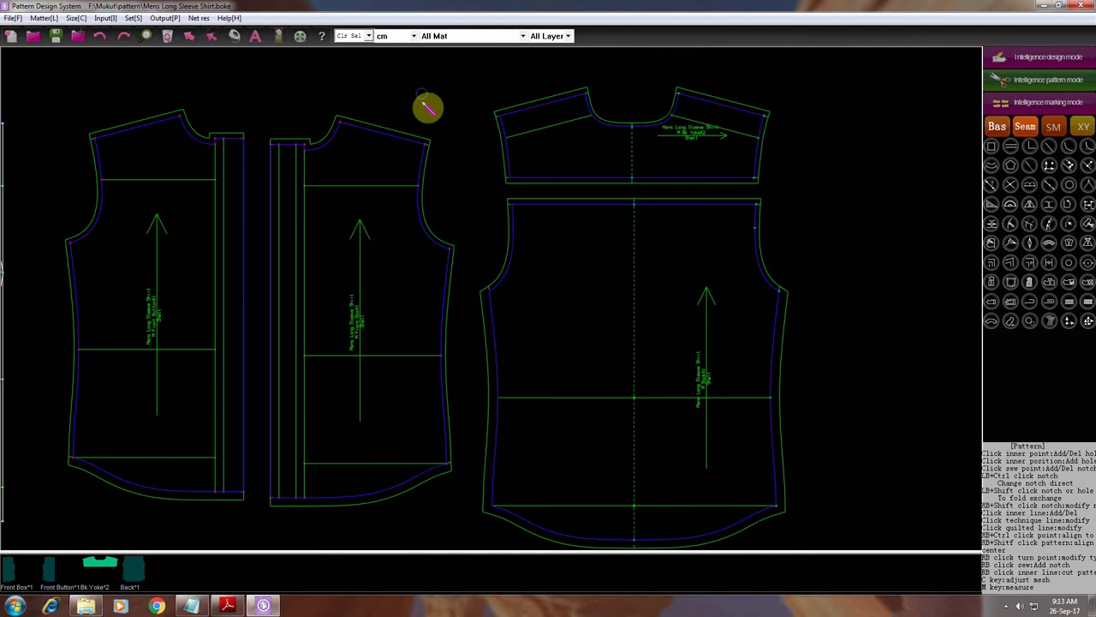
- Add notches on the front shoulder and back armhole, then save
left_click(384, 135)
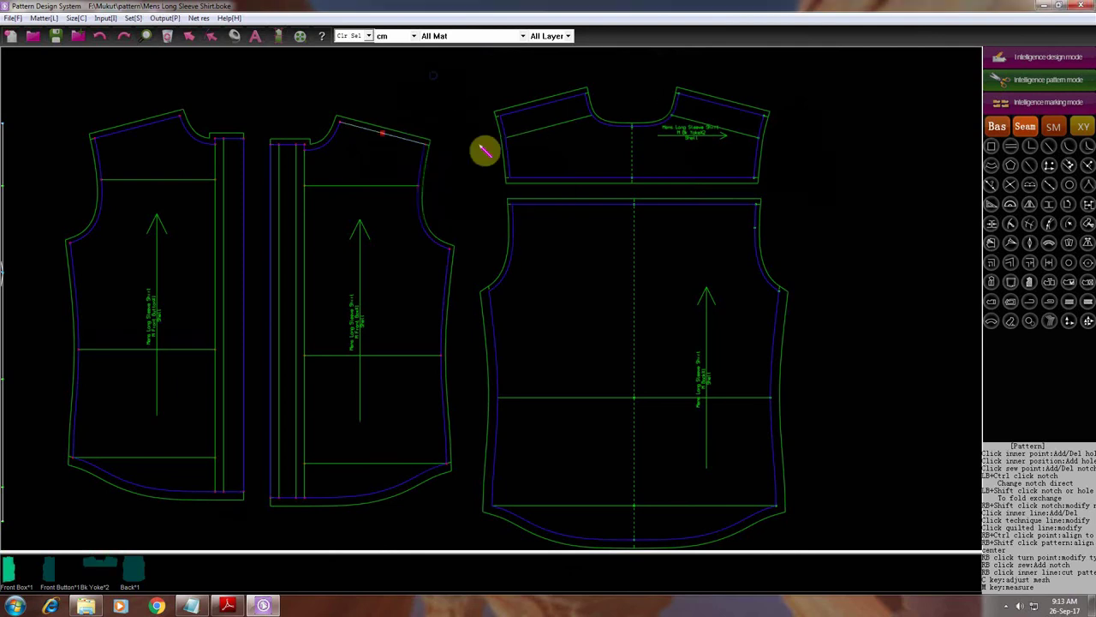
left_click(423, 226)
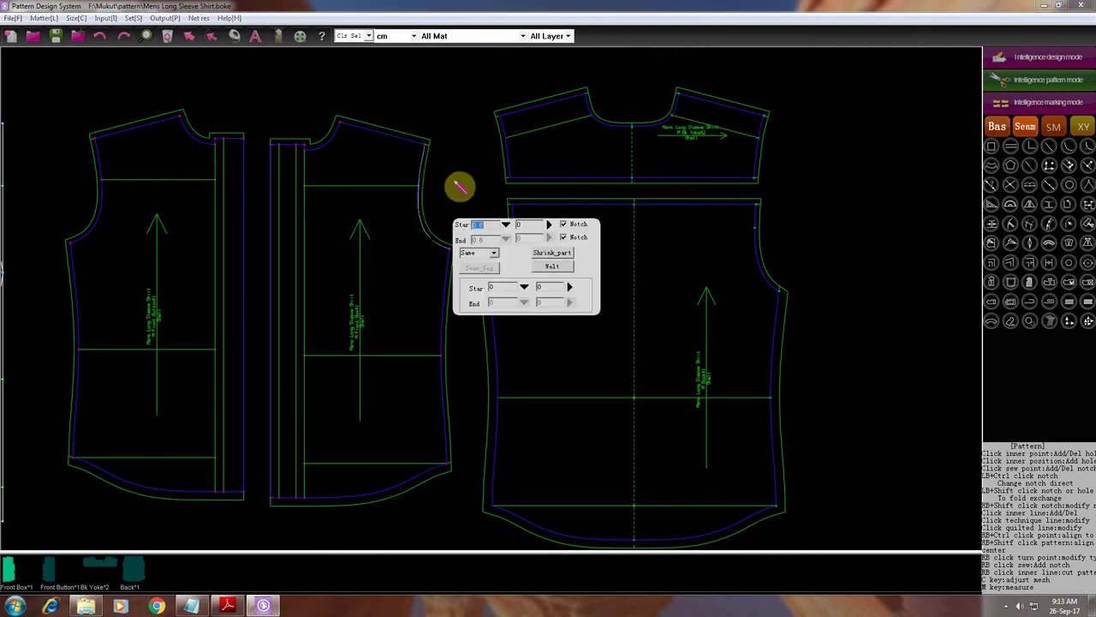
right_click(460, 186)
left_click(53, 38)
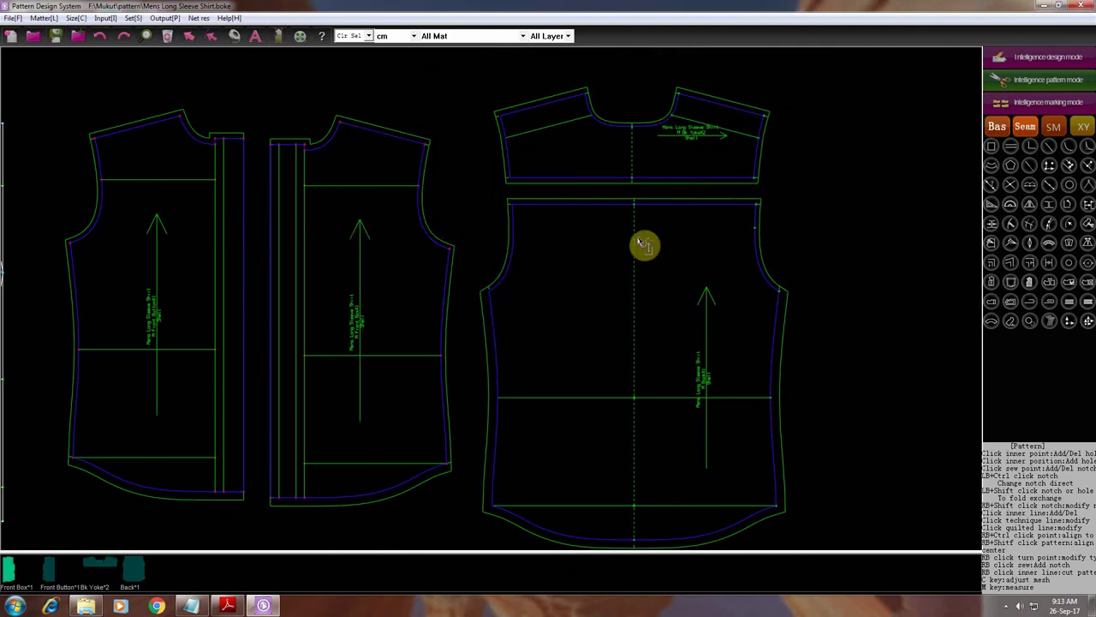
- Add an armhole corner notch with a_length 0 and b_length 1.6, then save
scroll(770, 324, "up", 1)
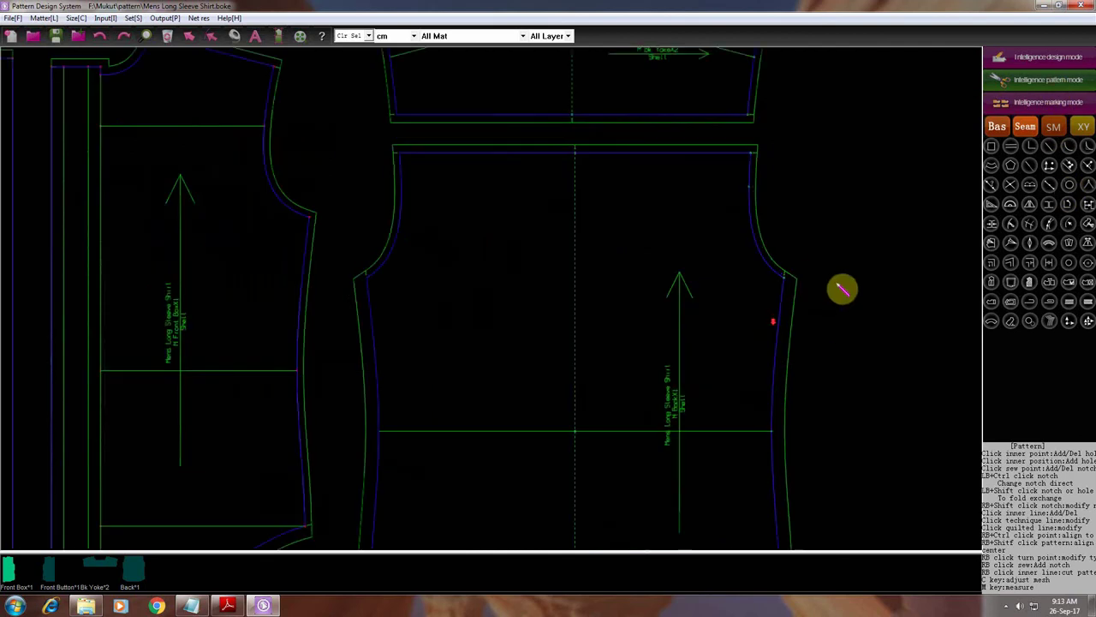
right_click(785, 278)
left_click(805, 274)
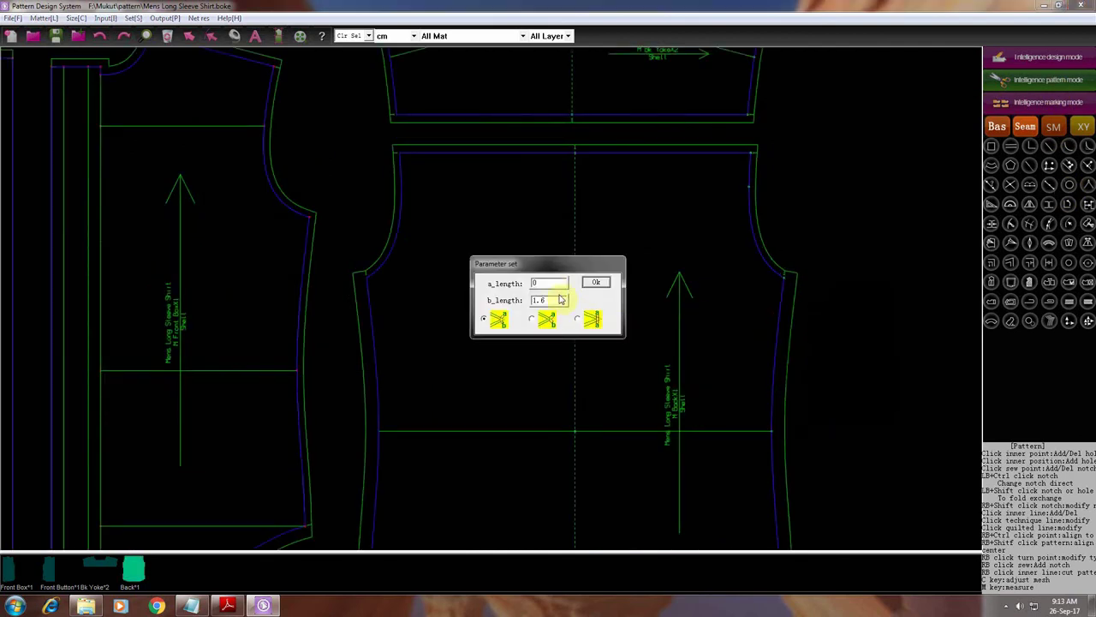
left_click(597, 282)
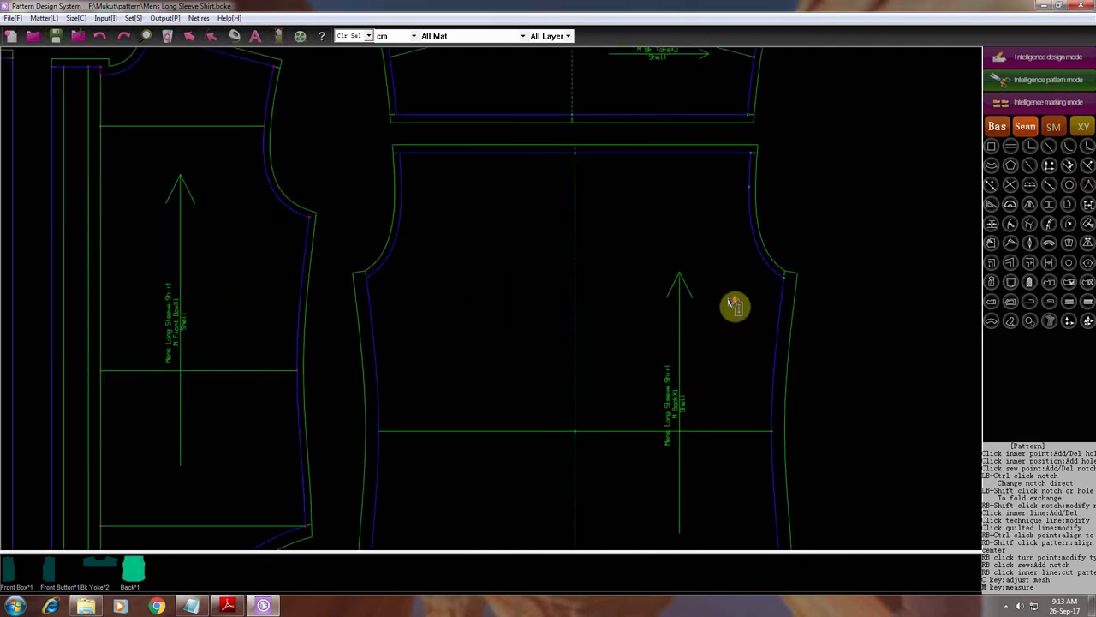
scroll(734, 306, "down", 1)
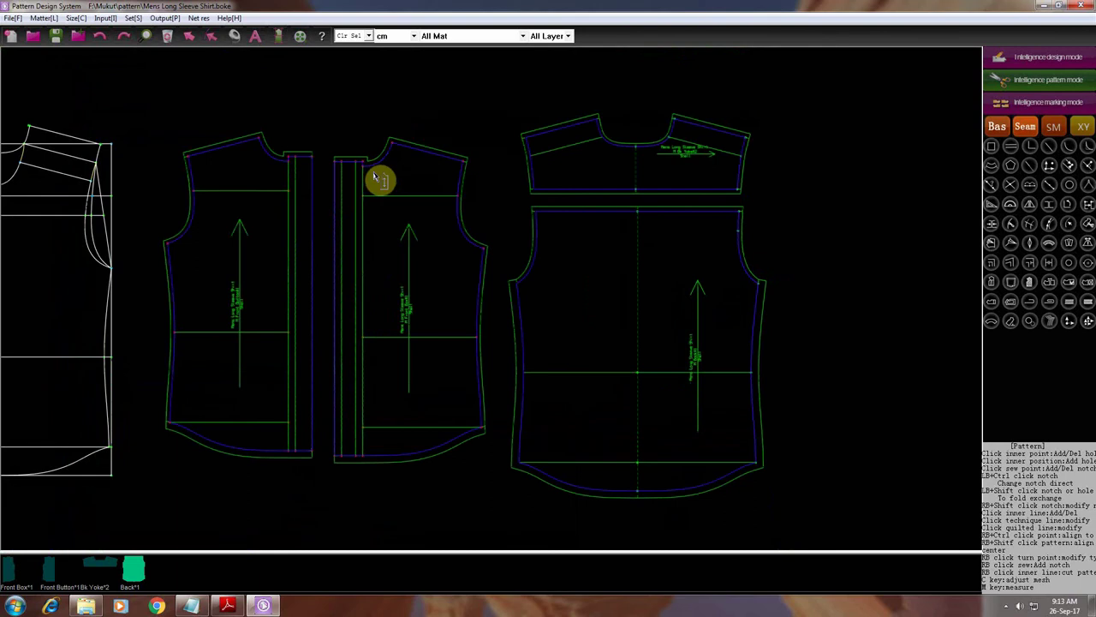
left_click(55, 36)
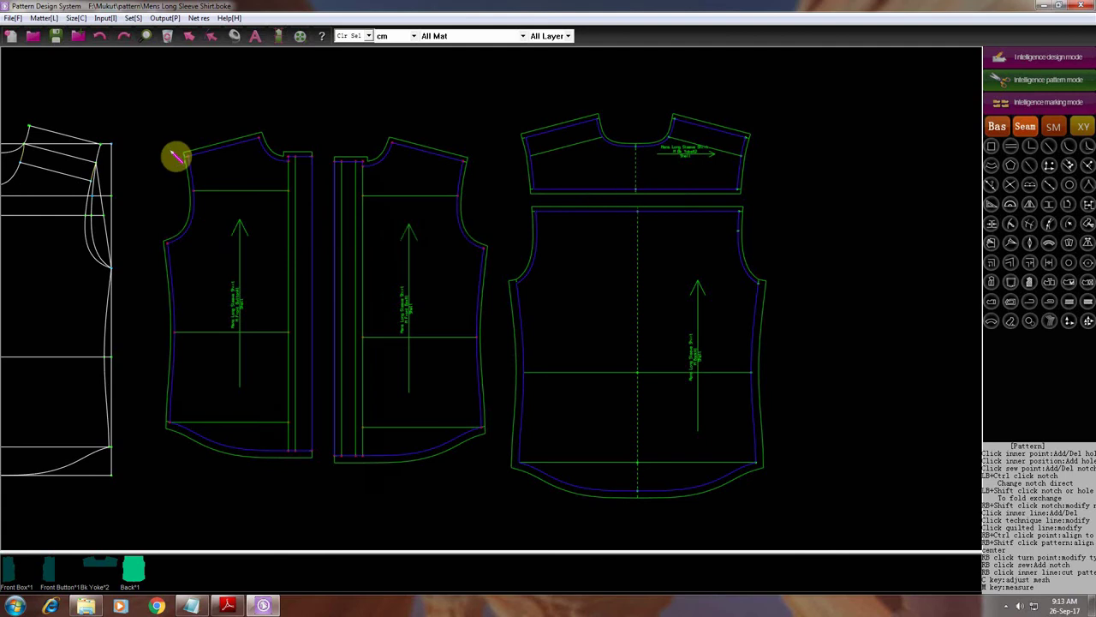
- Save the shirt pattern again and switch back to design mode
scroll(616, 232, "down", 2)
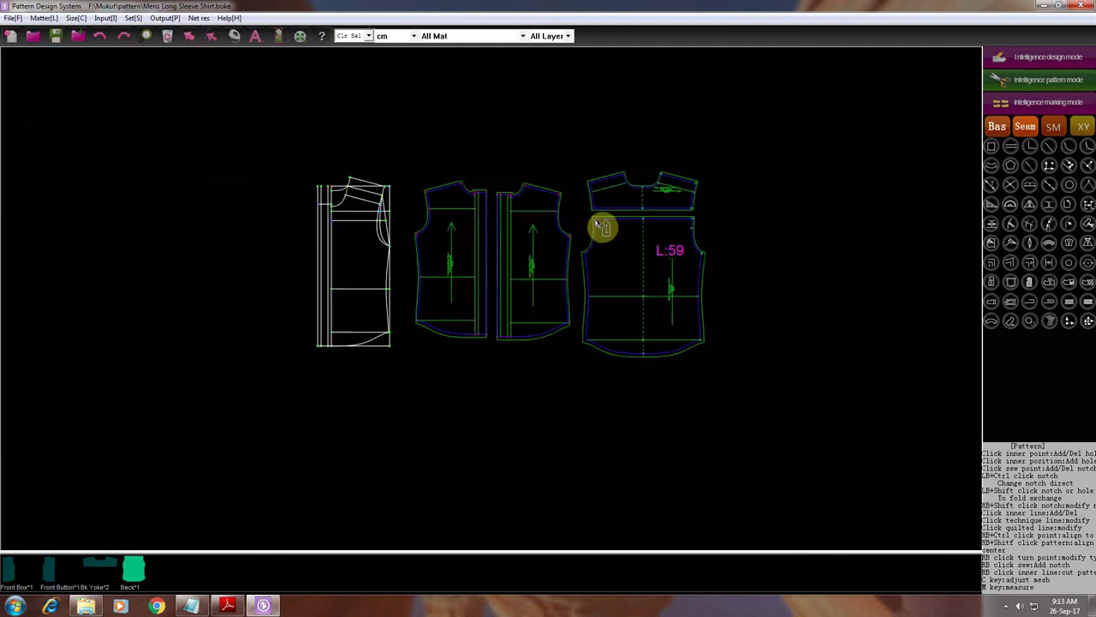
scroll(377, 201, "up", 2)
scroll(364, 200, "up", 1)
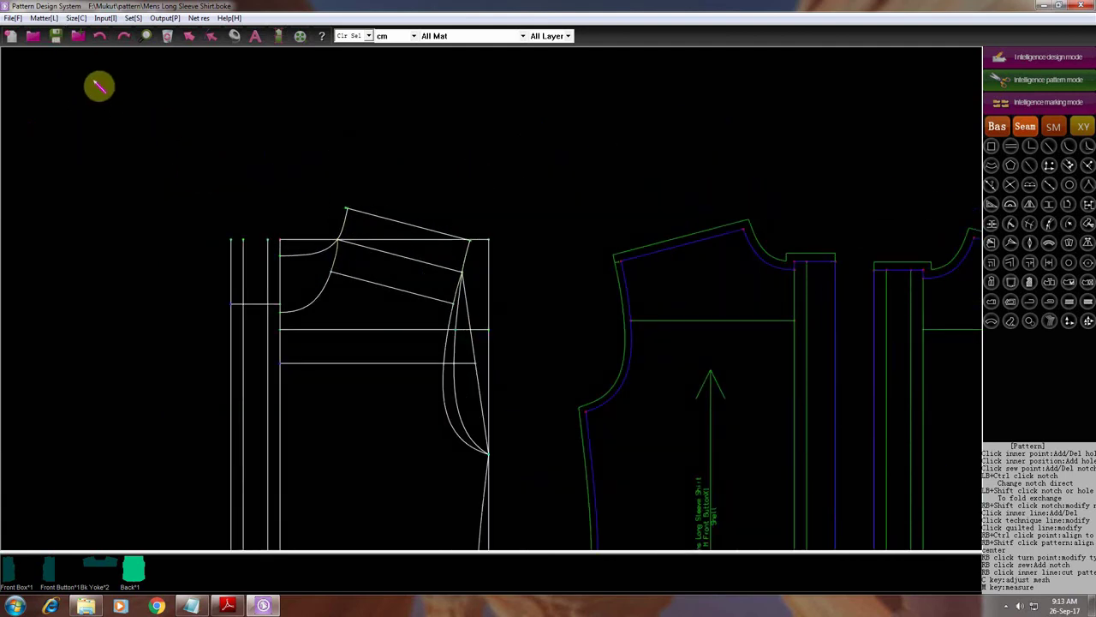
left_click(55, 36)
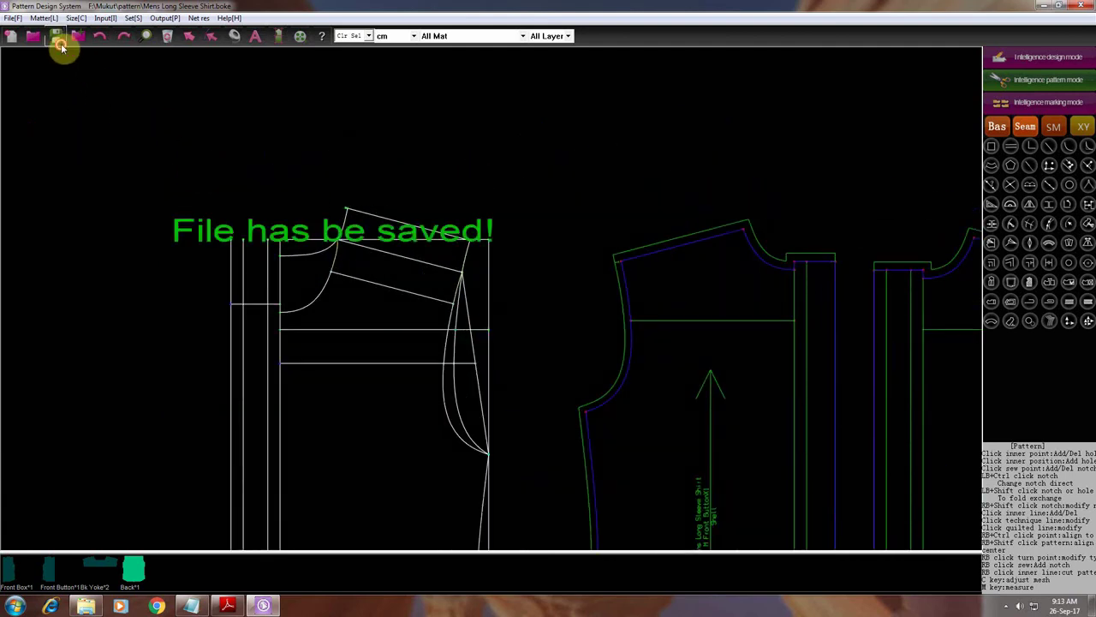
left_click(1048, 57)
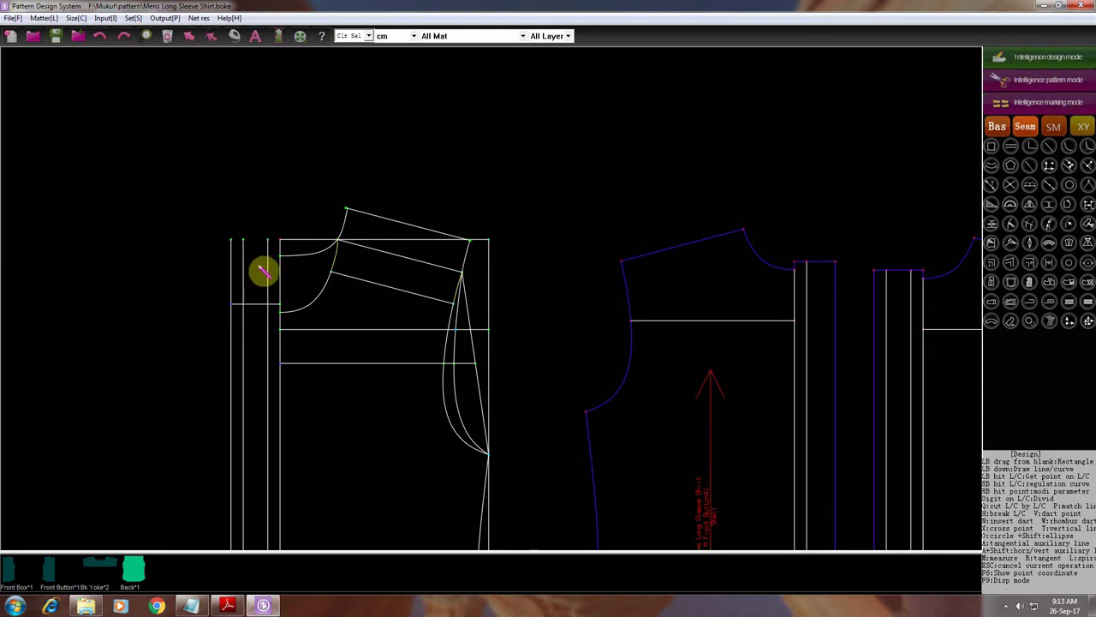
- Note 'collar height center back=4.5 cm', 'collar point=6 cm' and 'band height center height=3 cm'
left_click(192, 606)
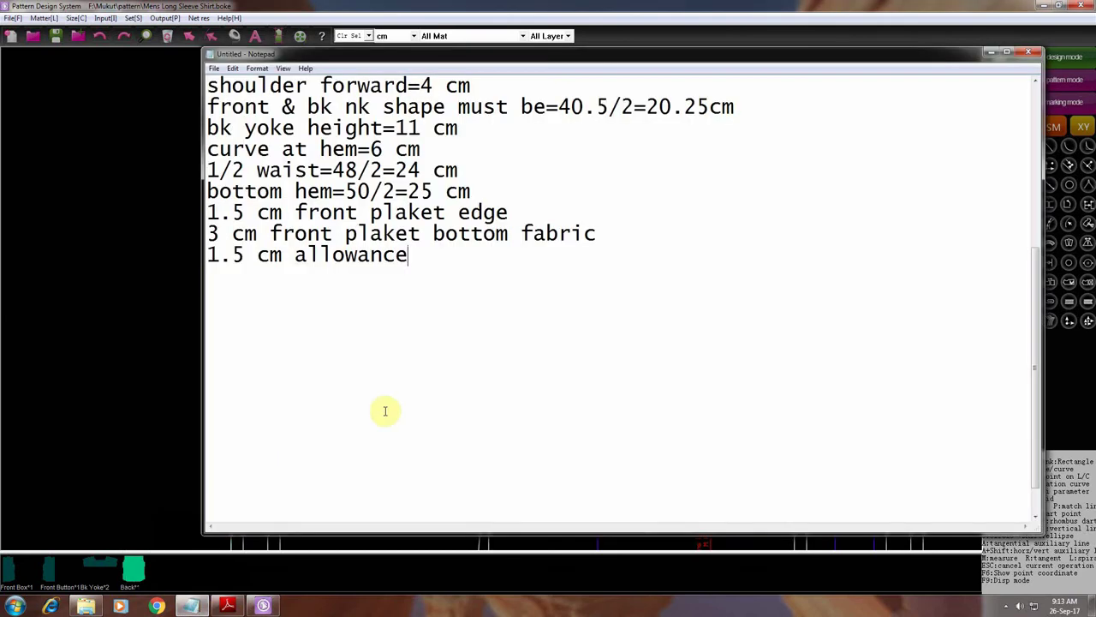
key("Return")
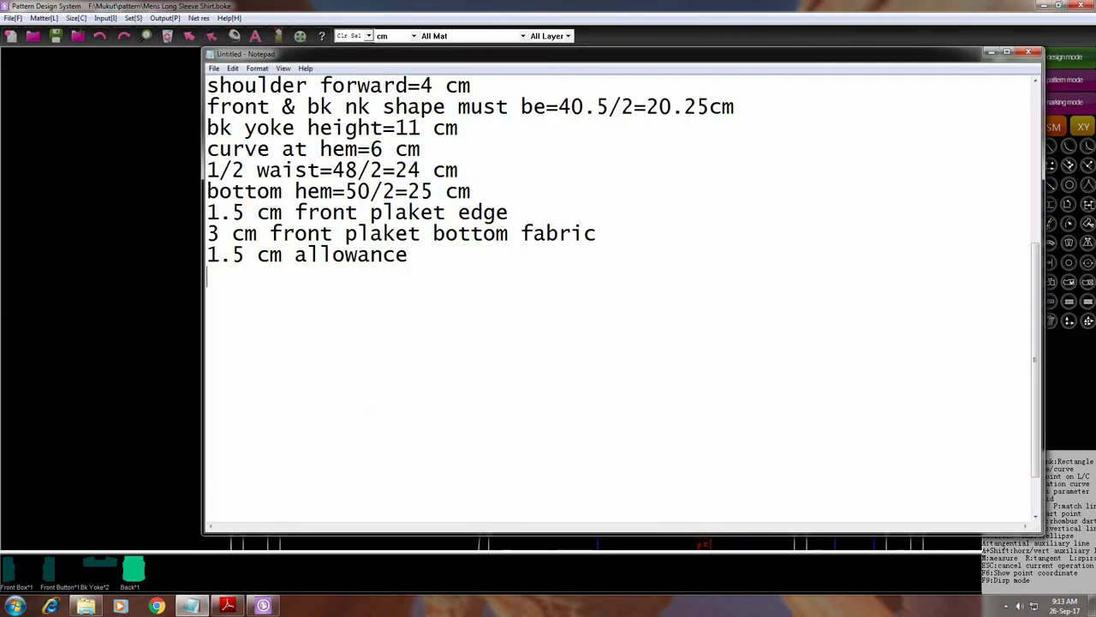
type("co")
type("llar ")
type("heig")
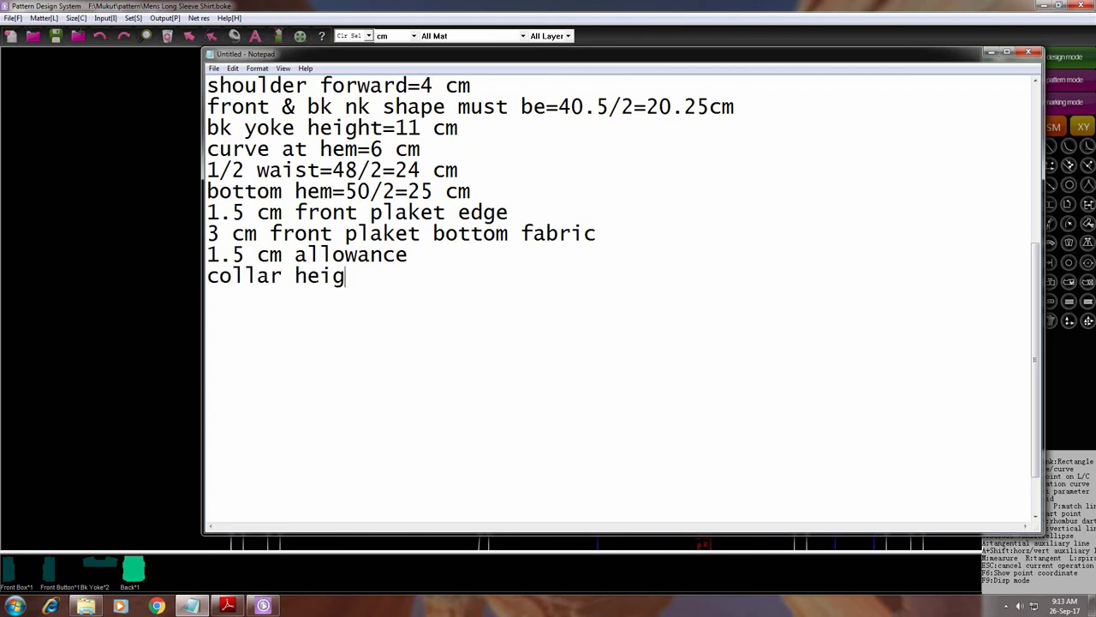
type("ht ")
type("ce")
type("nter")
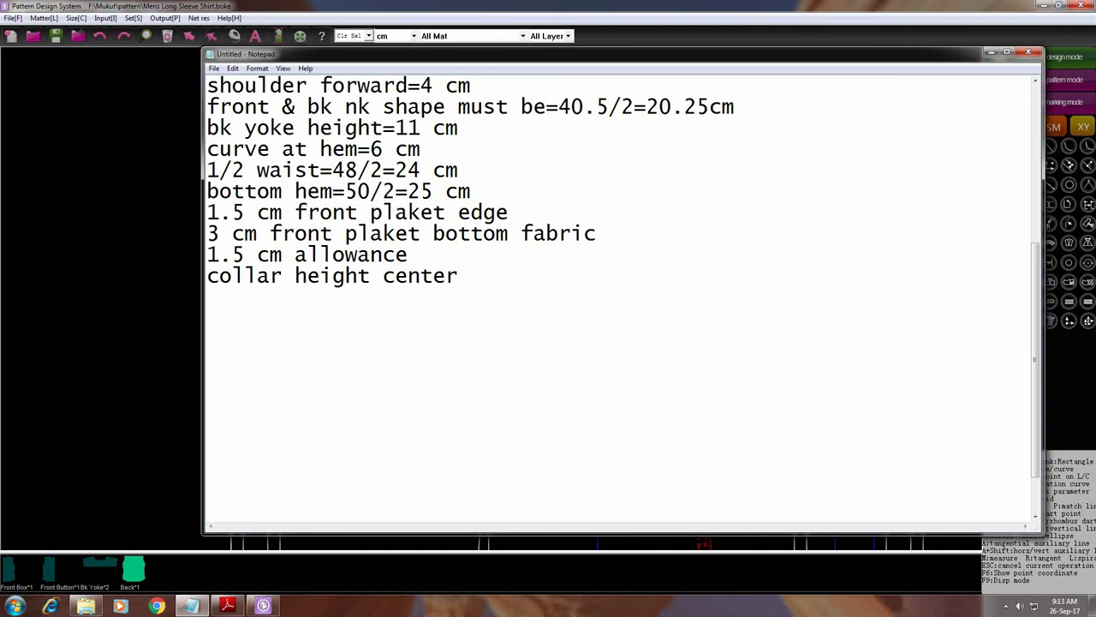
type(" bac")
type("k=")
type("4.5 ")
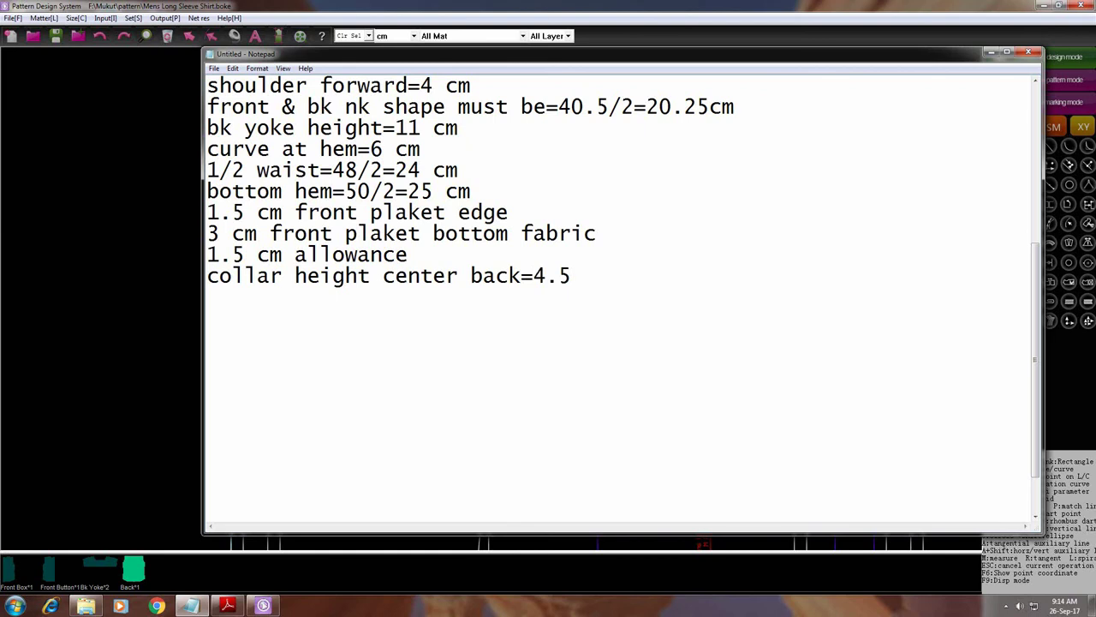
type("cm")
key("Return")
type("colla")
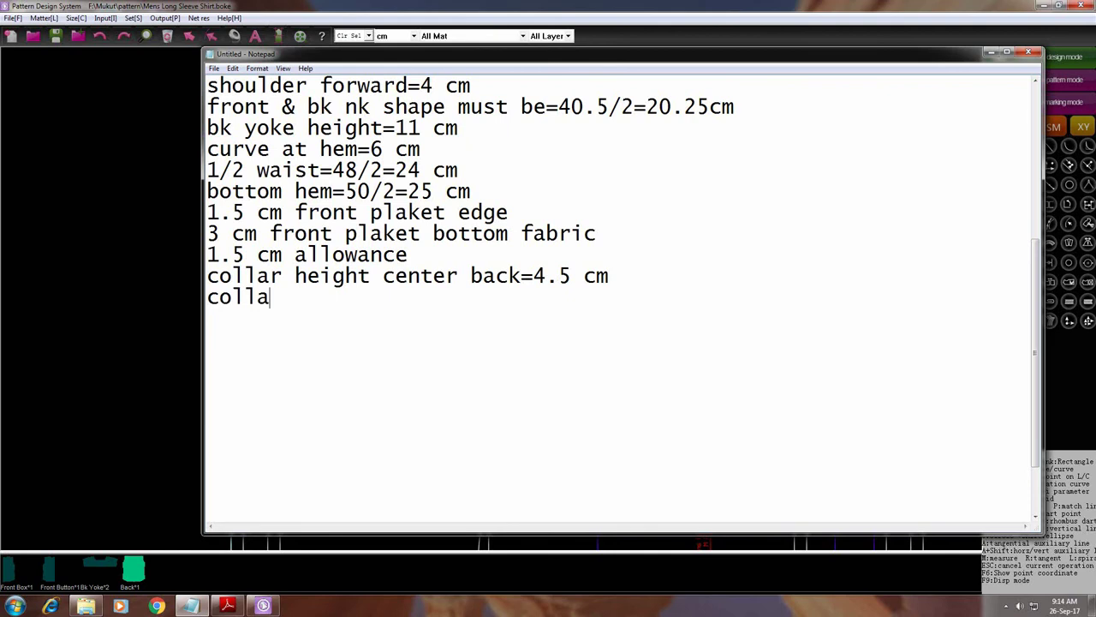
type("r poi")
type("nt")
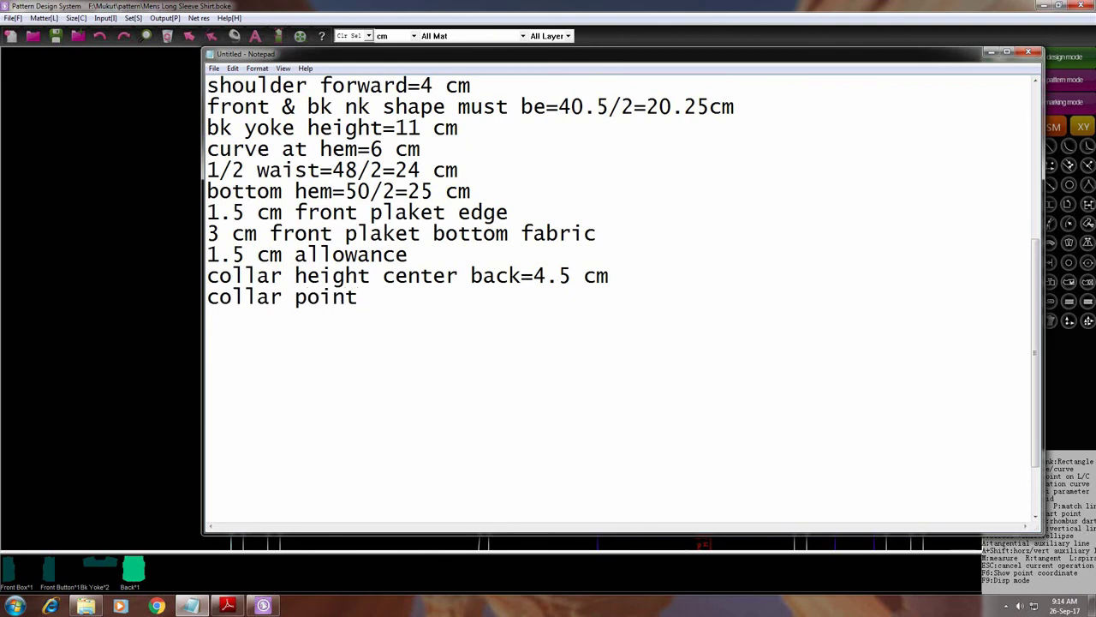
type("=6")
type(" cm")
key("Return")
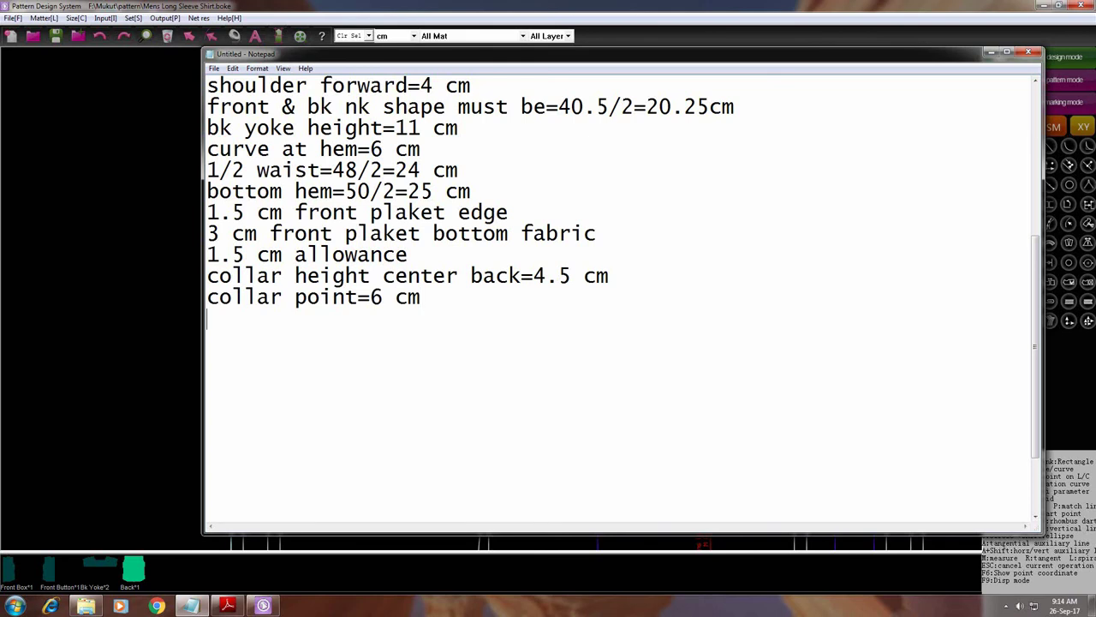
type("b")
type("ang")
key("BackSpace")
type("d ")
type("h")
type("eig")
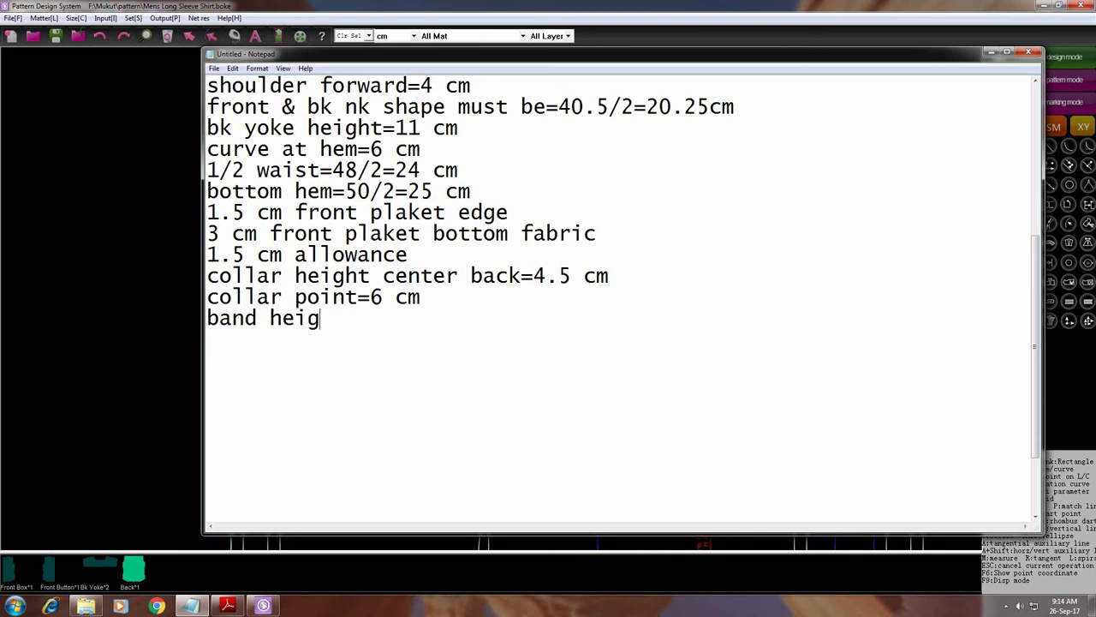
type("ht")
type(" ce")
type("nter ")
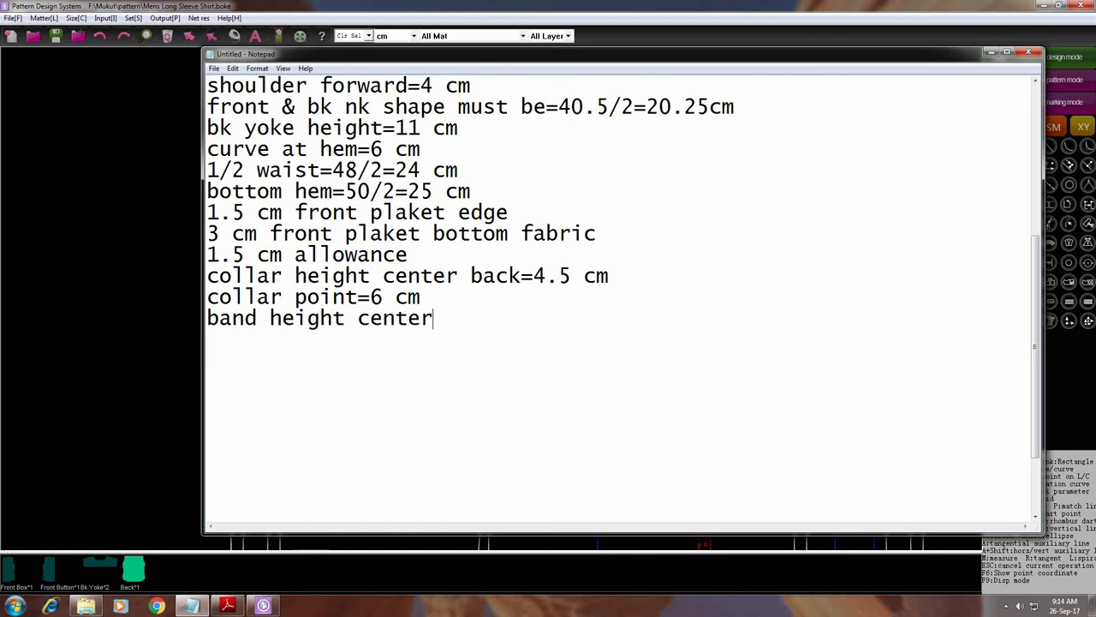
type("h")
type("ei")
type("g")
type("ht=")
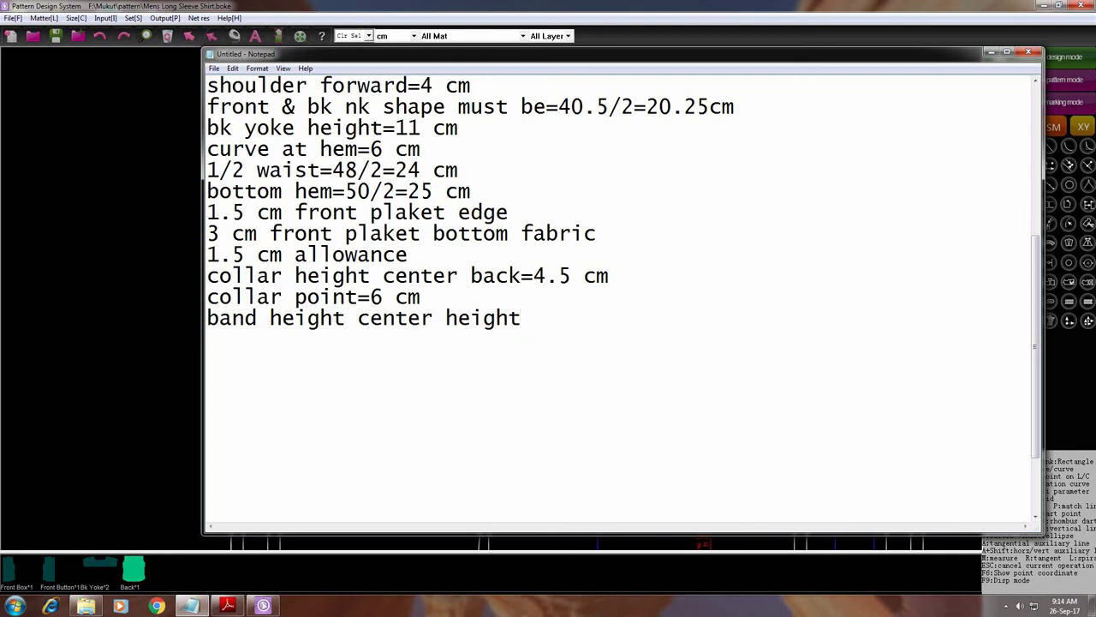
type("3 ")
type("cm")
left_click(989, 54)
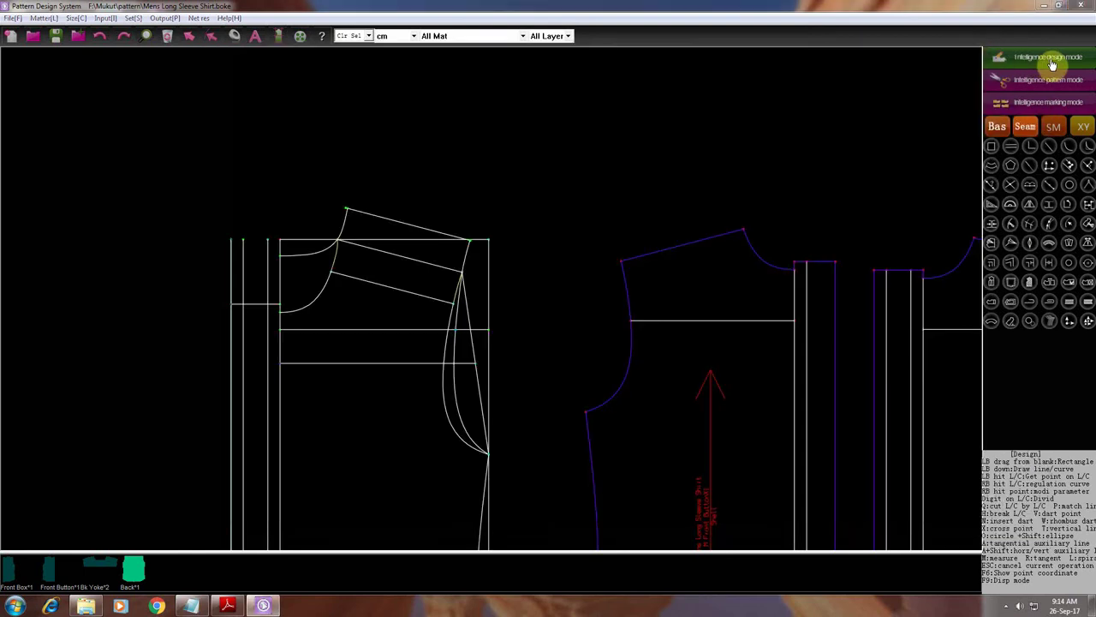
left_click(243, 41)
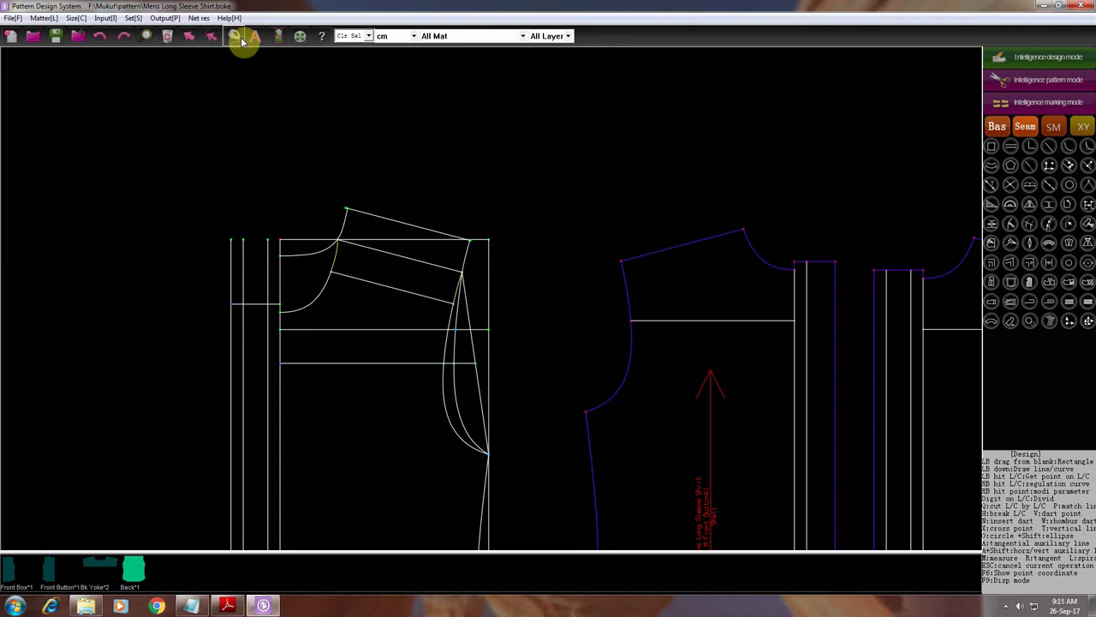
left_click(227, 606)
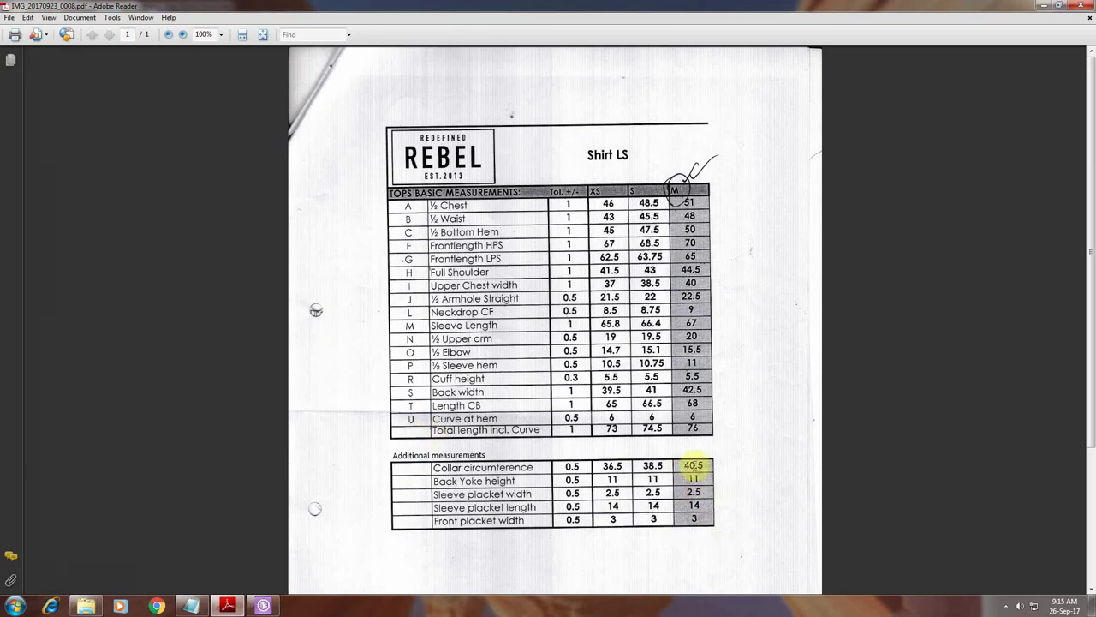
left_click(263, 606)
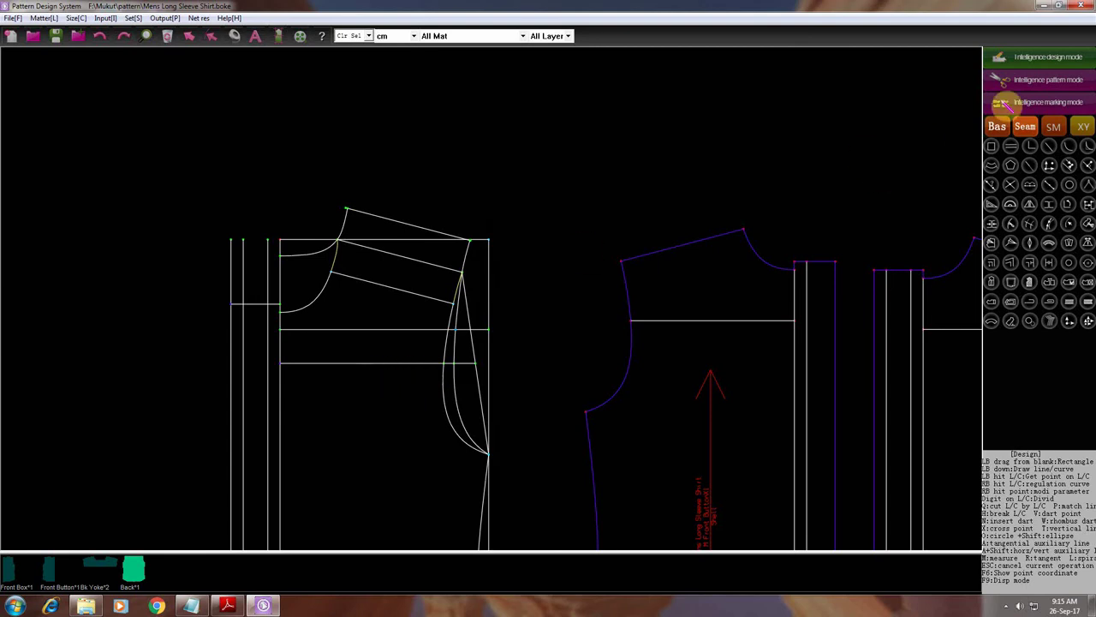
- Draw a collar rectangle 19.75 wide and 6.5 high above the front draft
left_click_drag(302, 116, 443, 150)
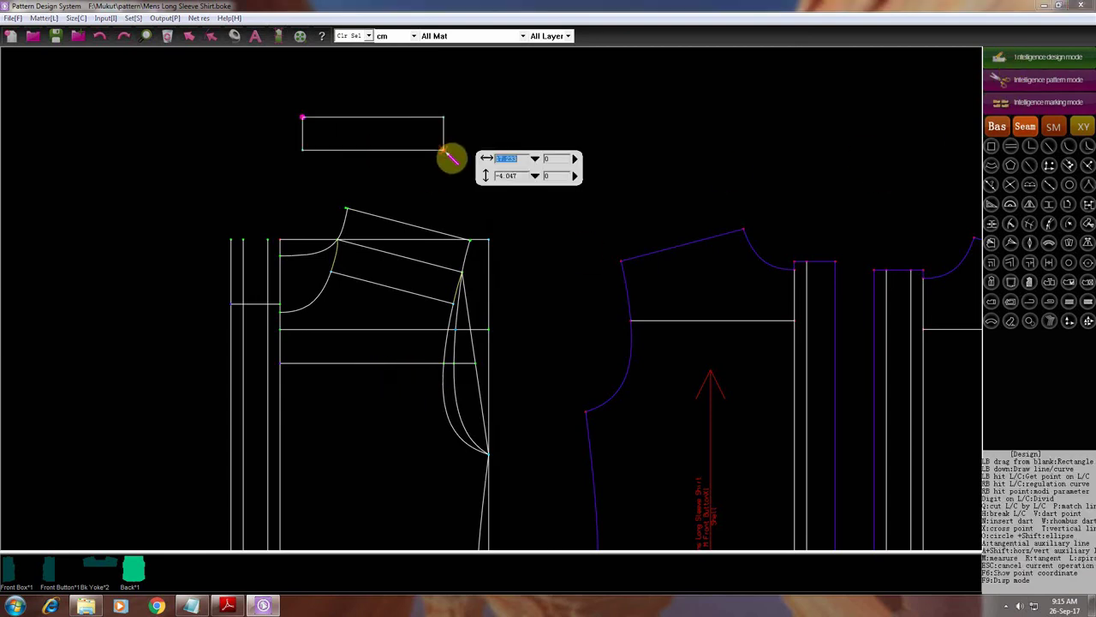
type("19")
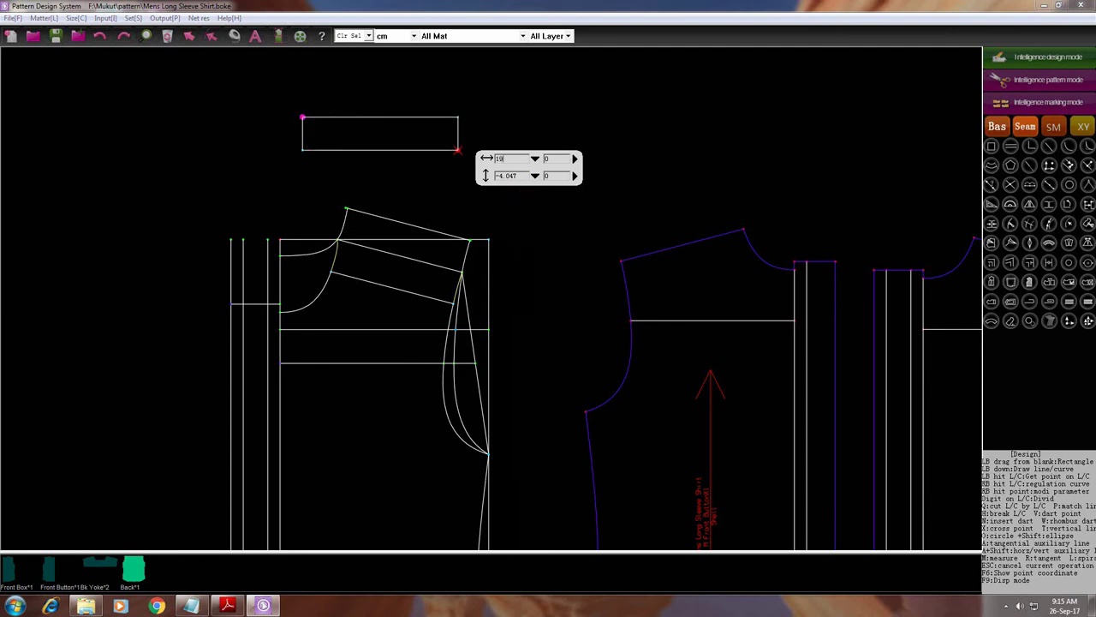
type(".75")
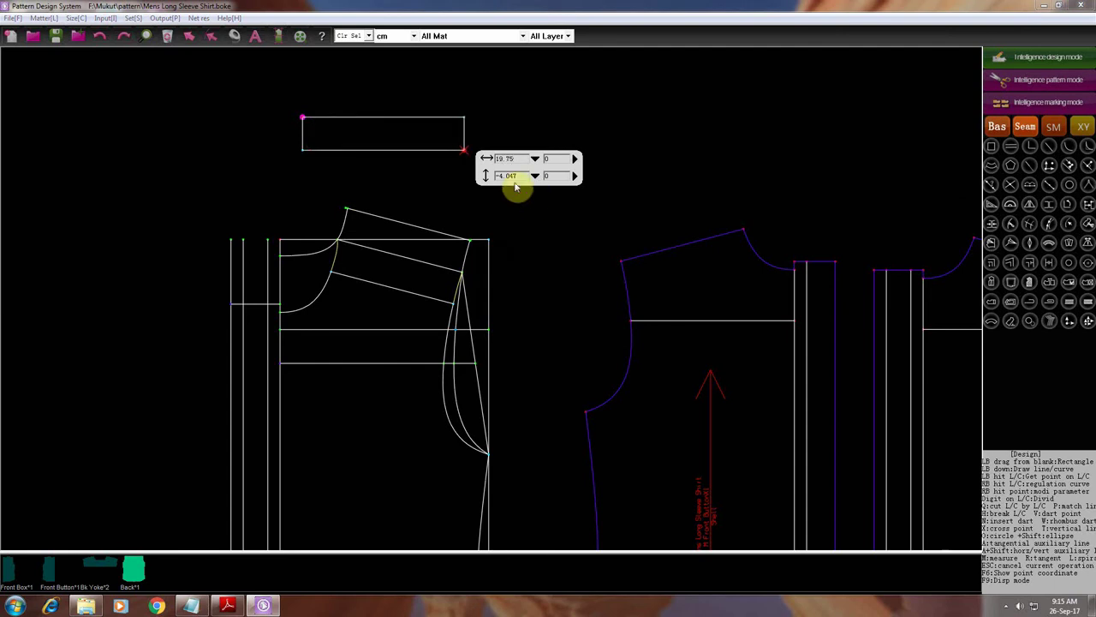
double_click(508, 175)
type("-6")
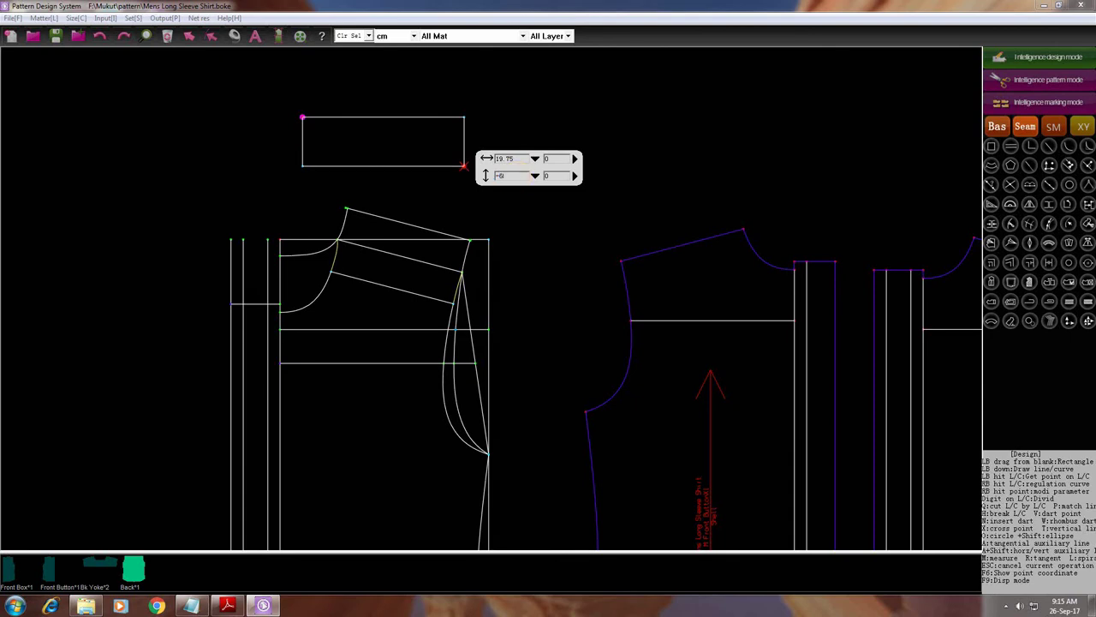
type(".5")
key("Return")
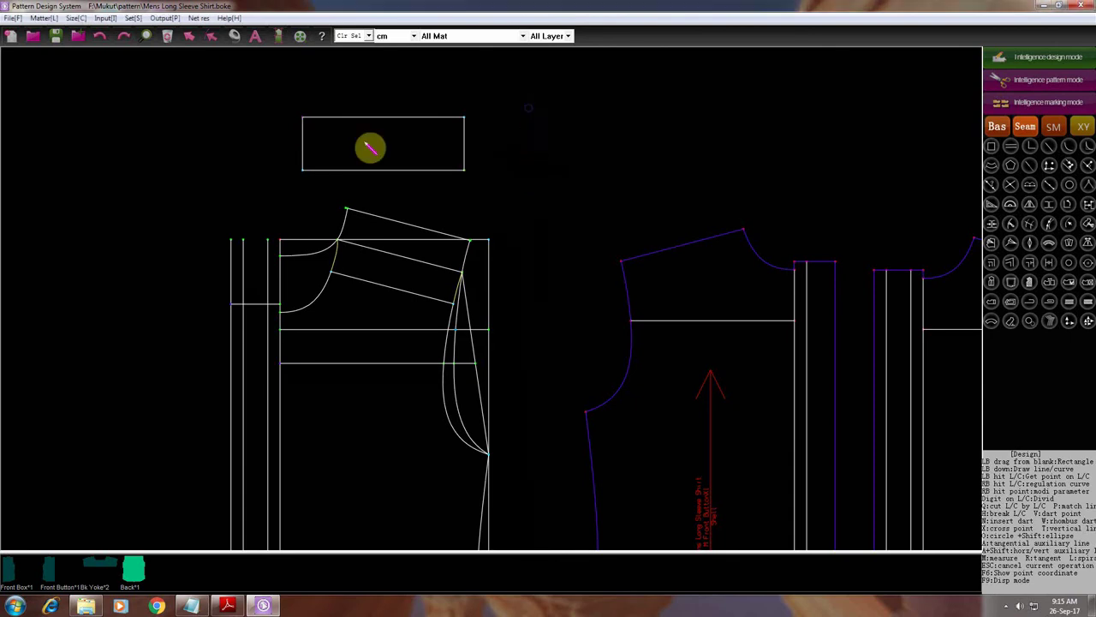
- Mark a point 2 cm up the left edge and draw a line to the lower-right corner
scroll(350, 144, "up", 2)
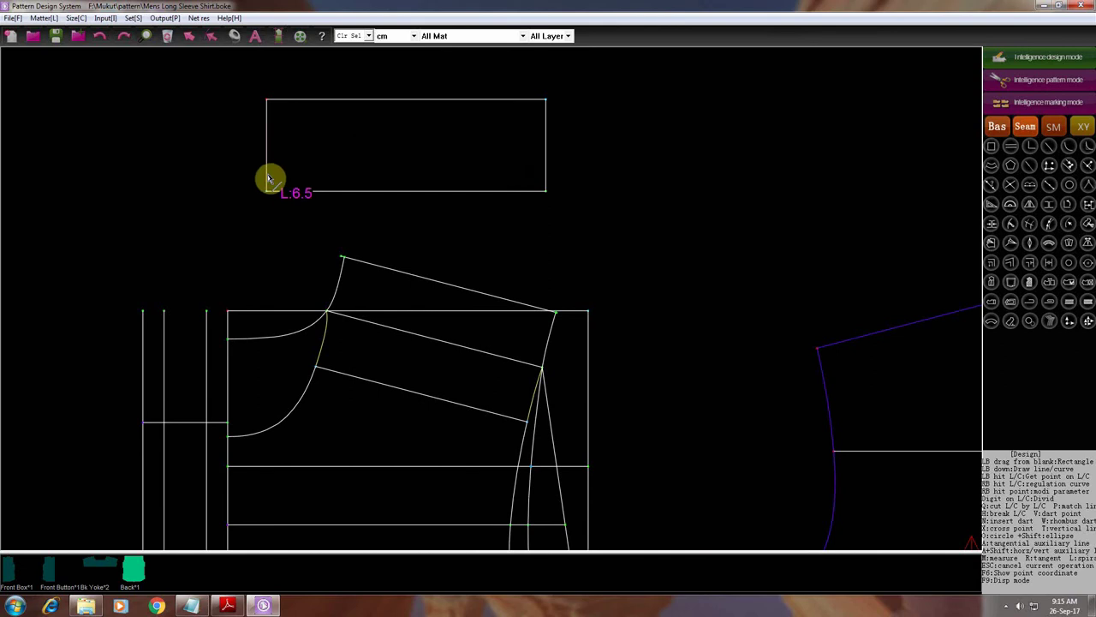
left_click(268, 175)
left_click(388, 226)
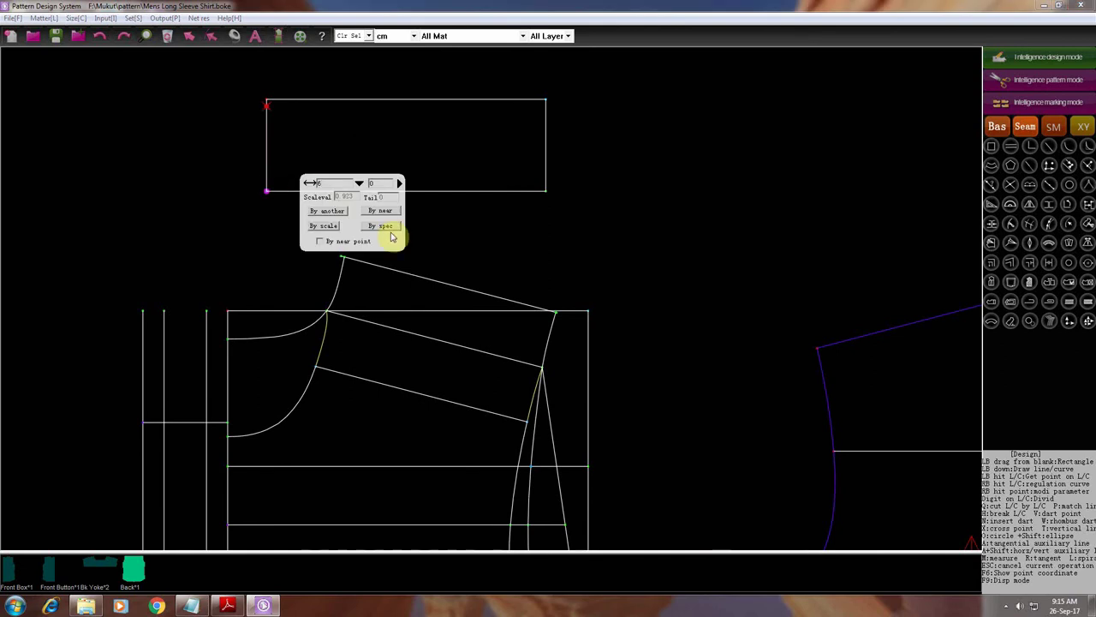
left_click(331, 183)
type("2")
key("Return")
left_click(268, 163)
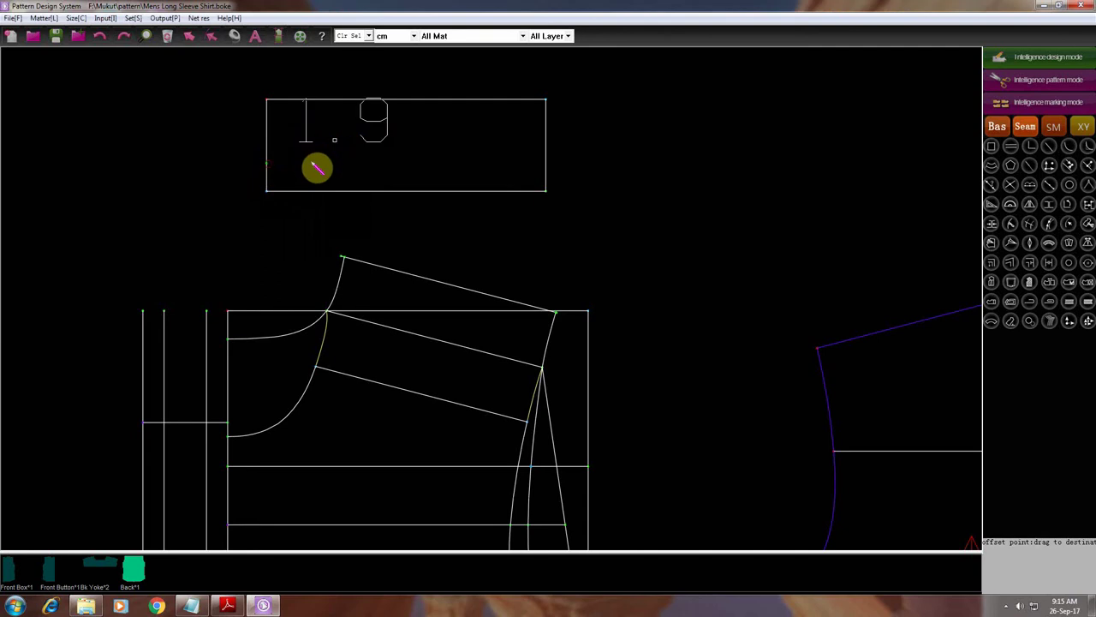
left_click(547, 191)
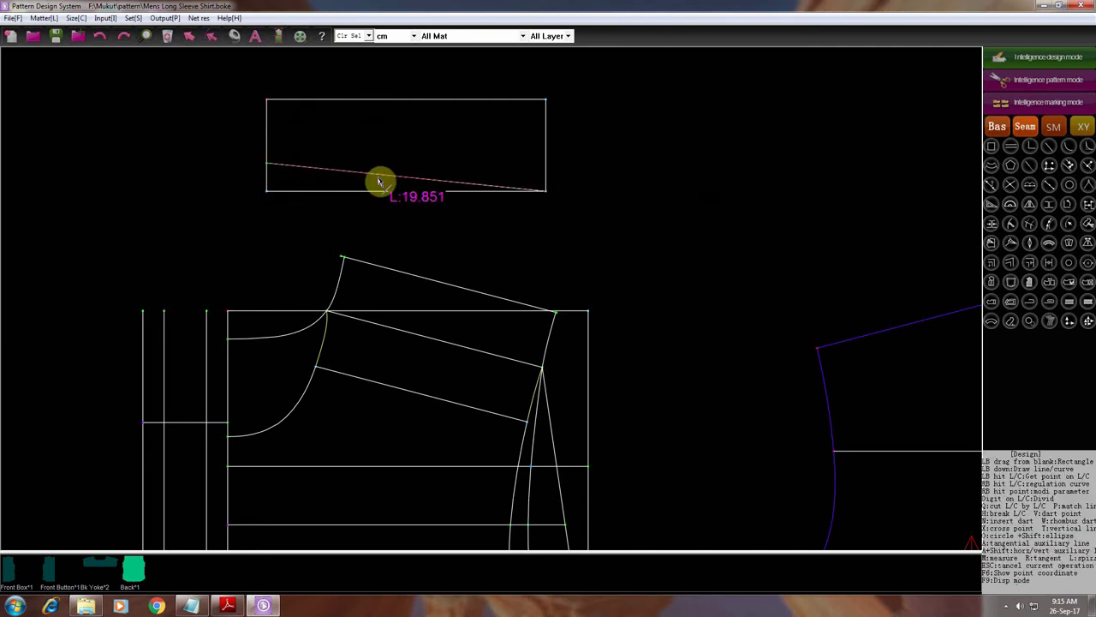
- Adjust the collar rectangle's lower-right corner to a 6 cm height and 19.6 width
right_click(547, 191)
left_click(621, 218)
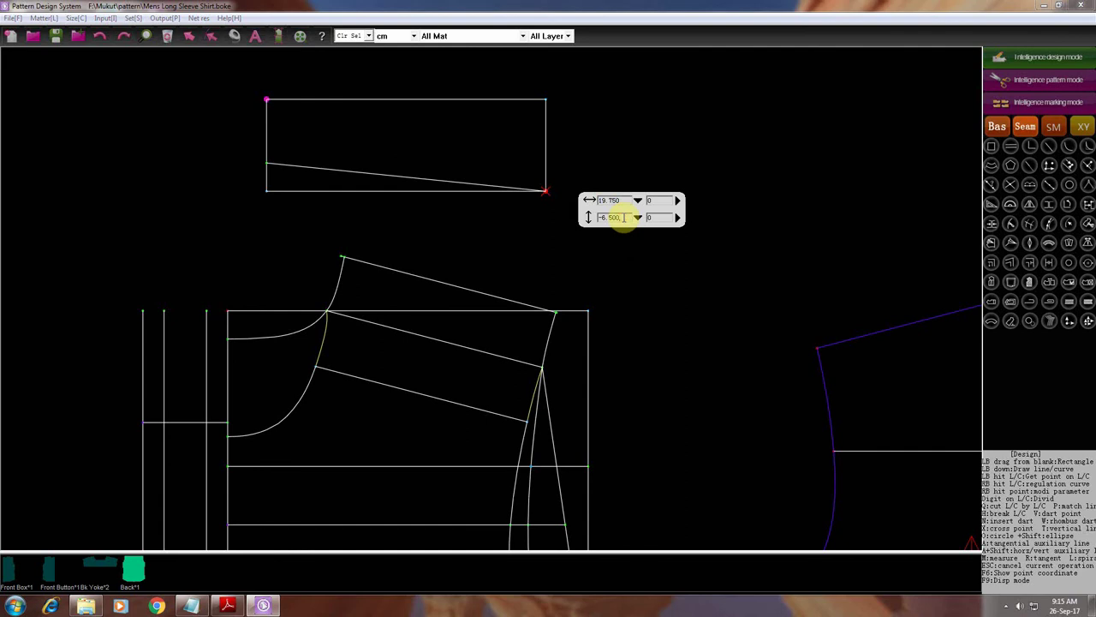
type("-6")
key("Return")
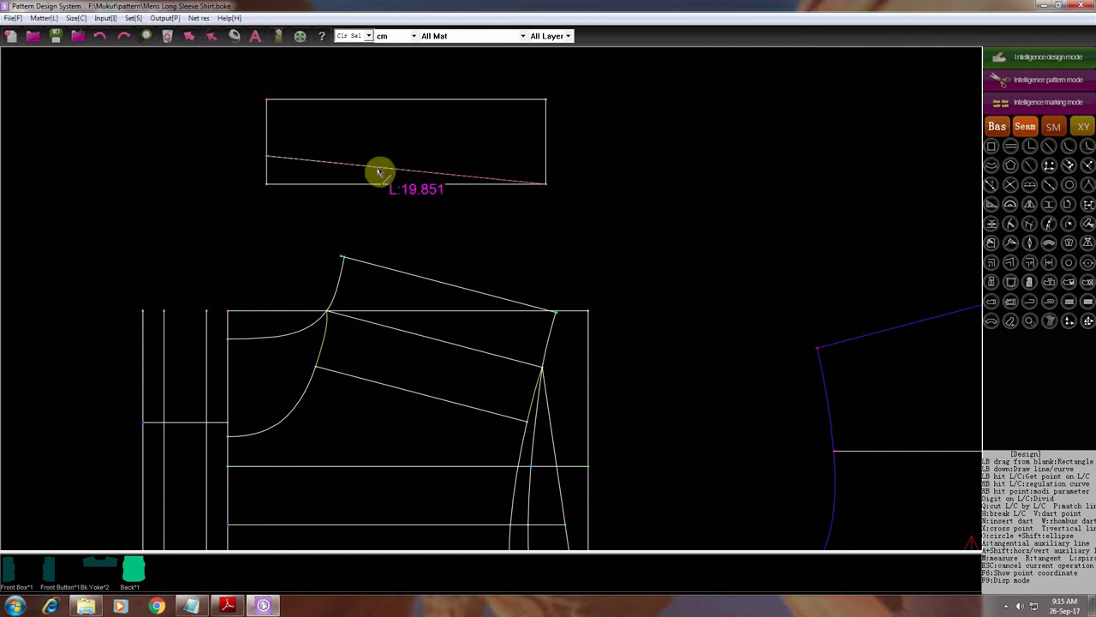
right_click(546, 184)
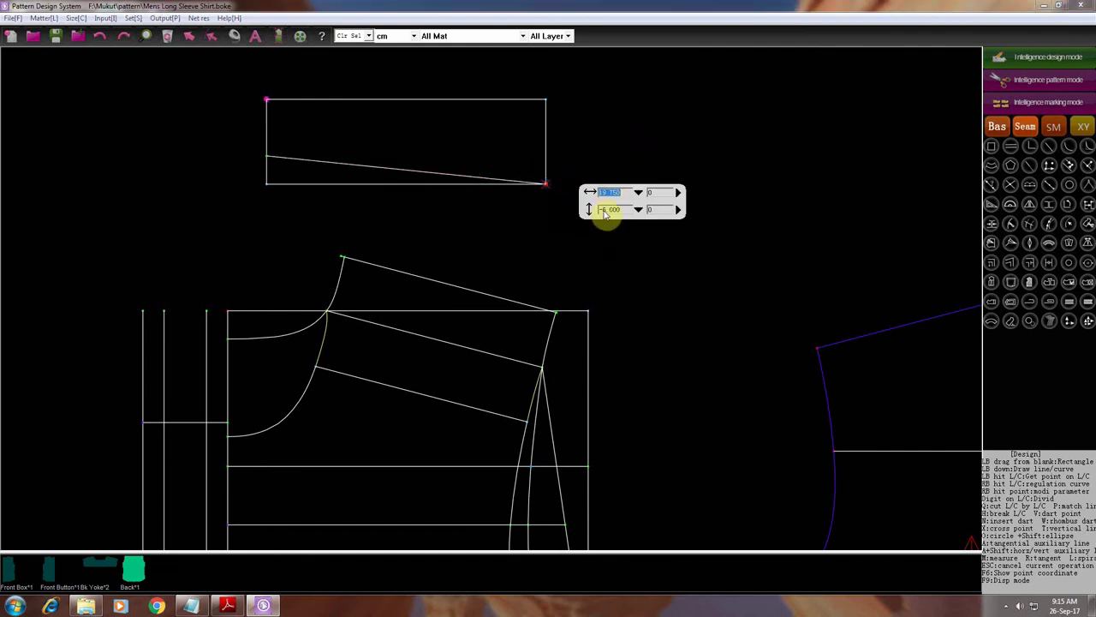
type("19.")
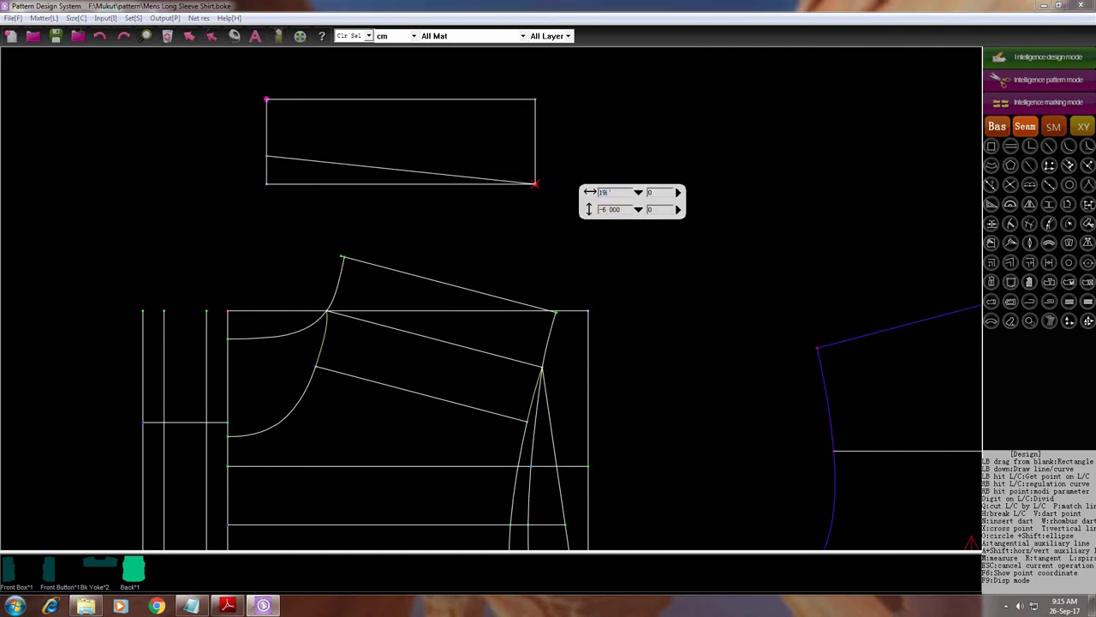
type("6")
key("Return")
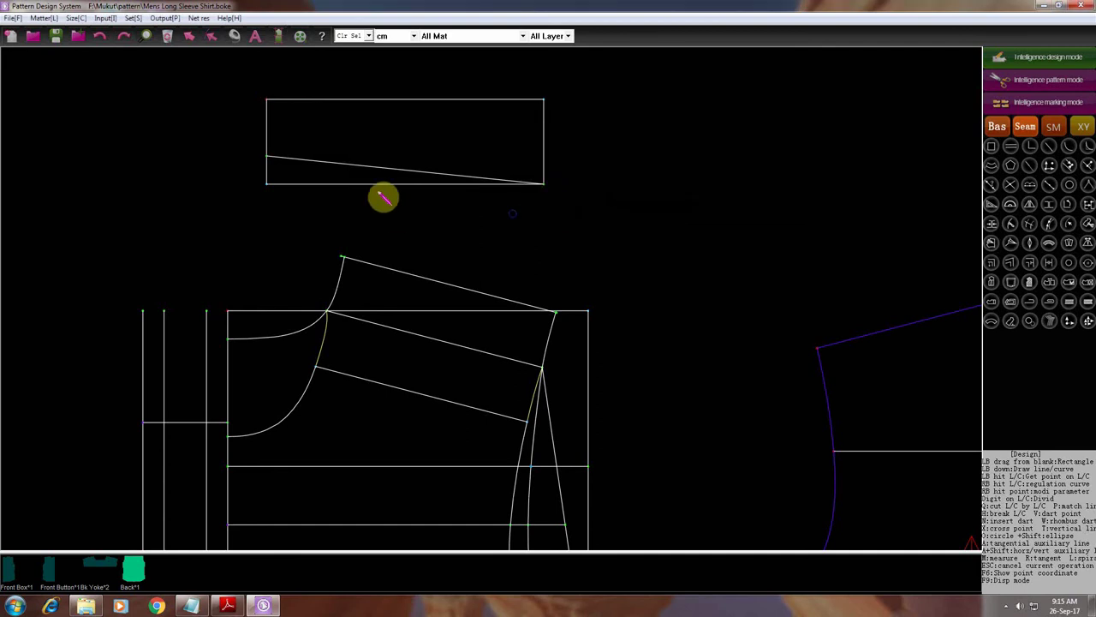
- Pull the sloping neck line up into a smooth, shallow curve
left_click(377, 172)
scroll(374, 191, "up", 2)
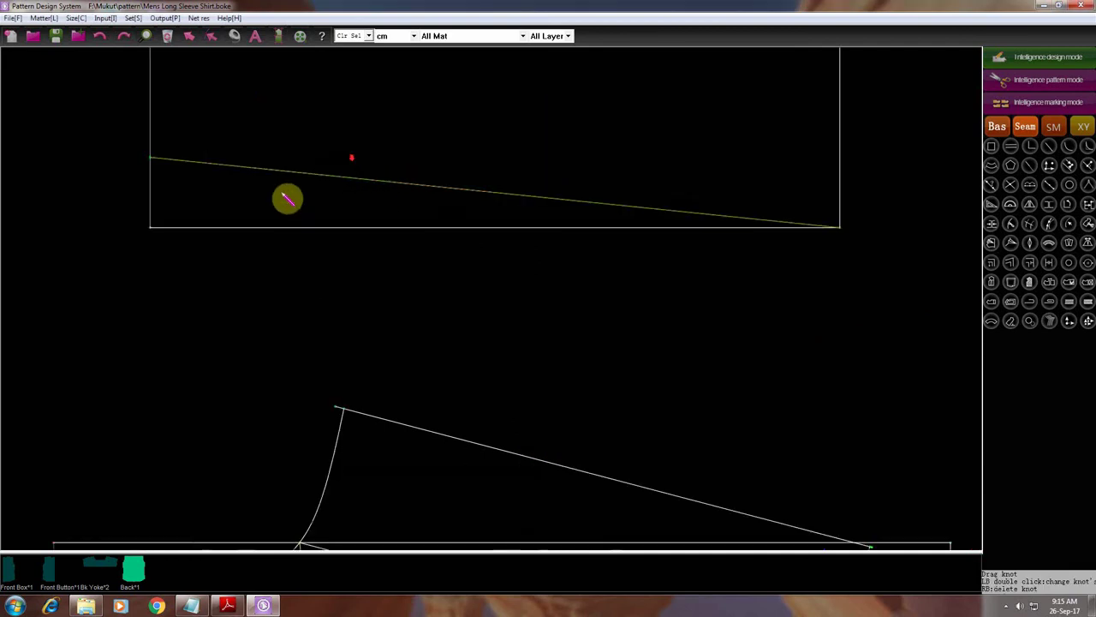
scroll(286, 196, "up", 1)
left_click_drag(261, 156, 305, 149)
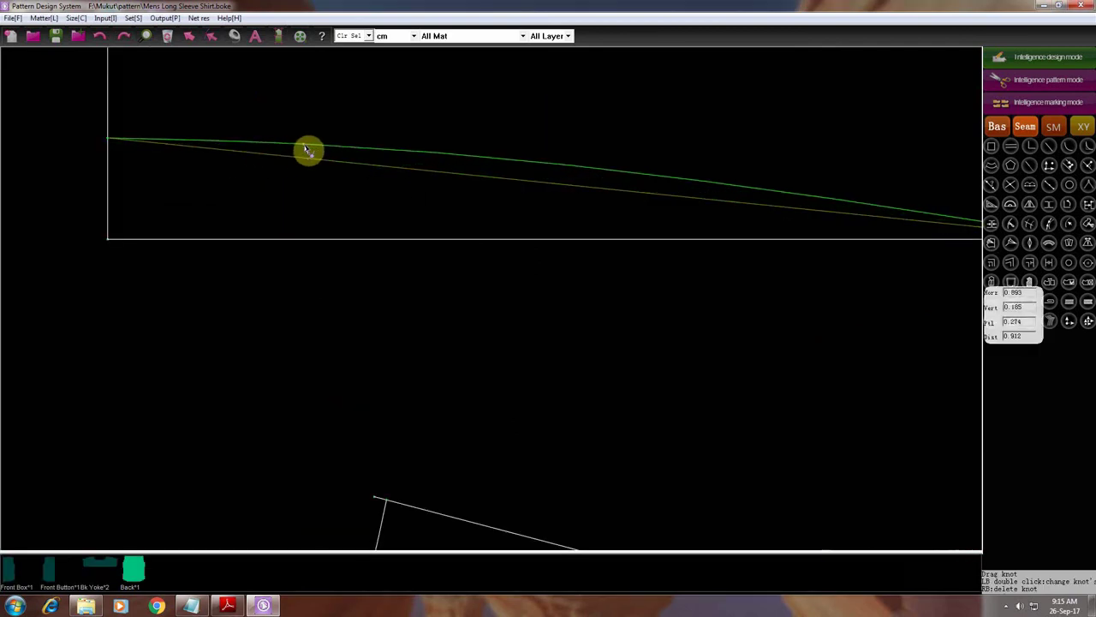
scroll(299, 163, "down", 1)
scroll(291, 174, "down", 1)
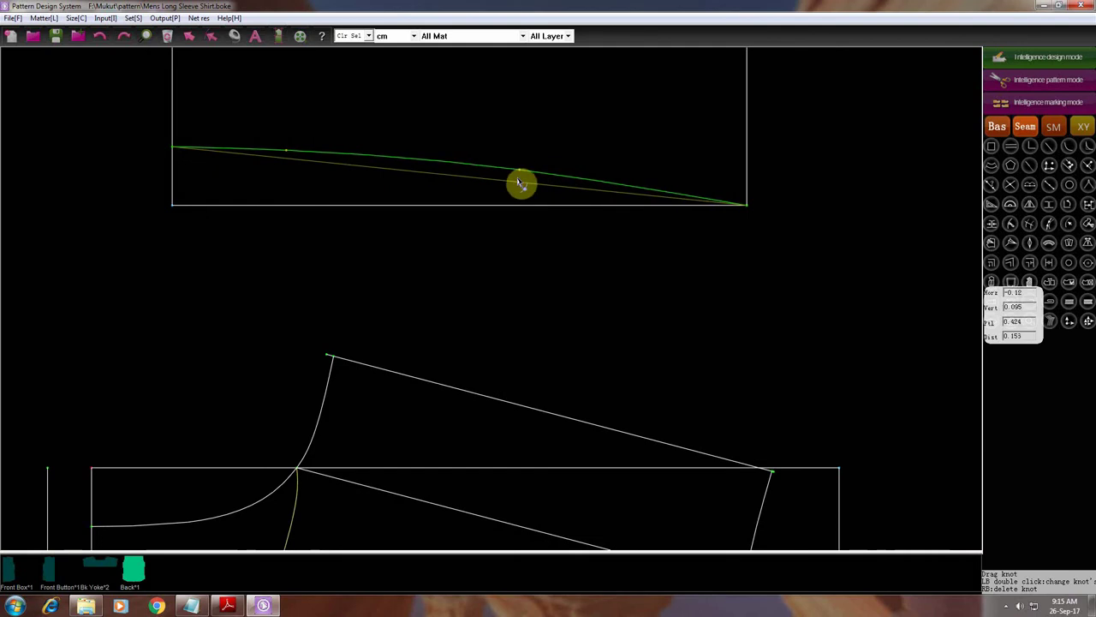
right_click(472, 171)
scroll(554, 269, "down", 2)
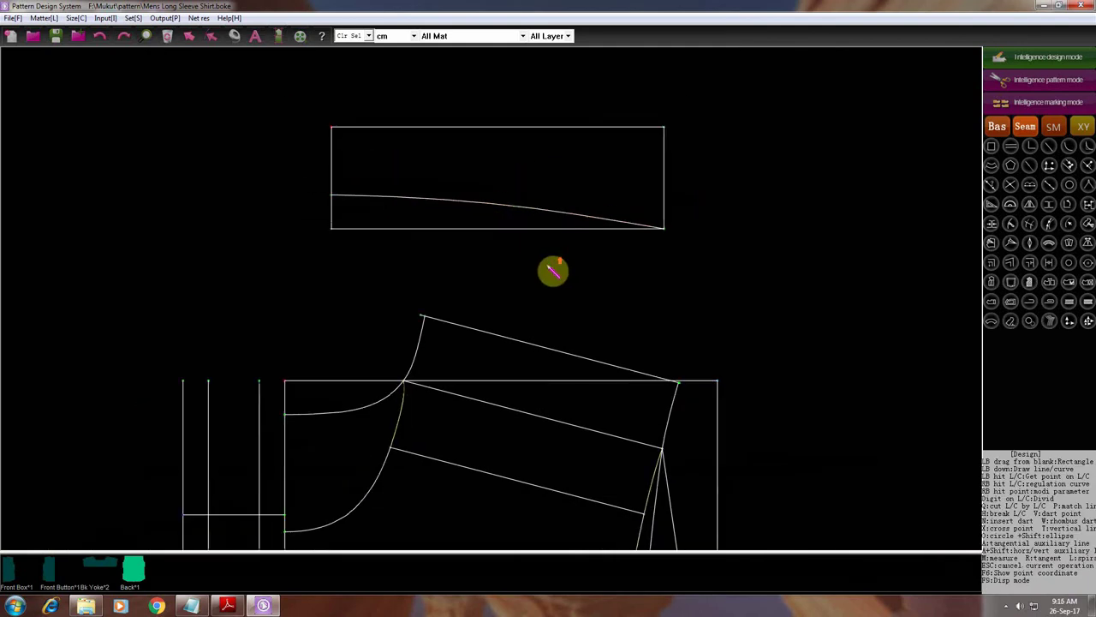
- Add the line 'this style flat pack' under the band height note, then return to the pattern
left_click(192, 606)
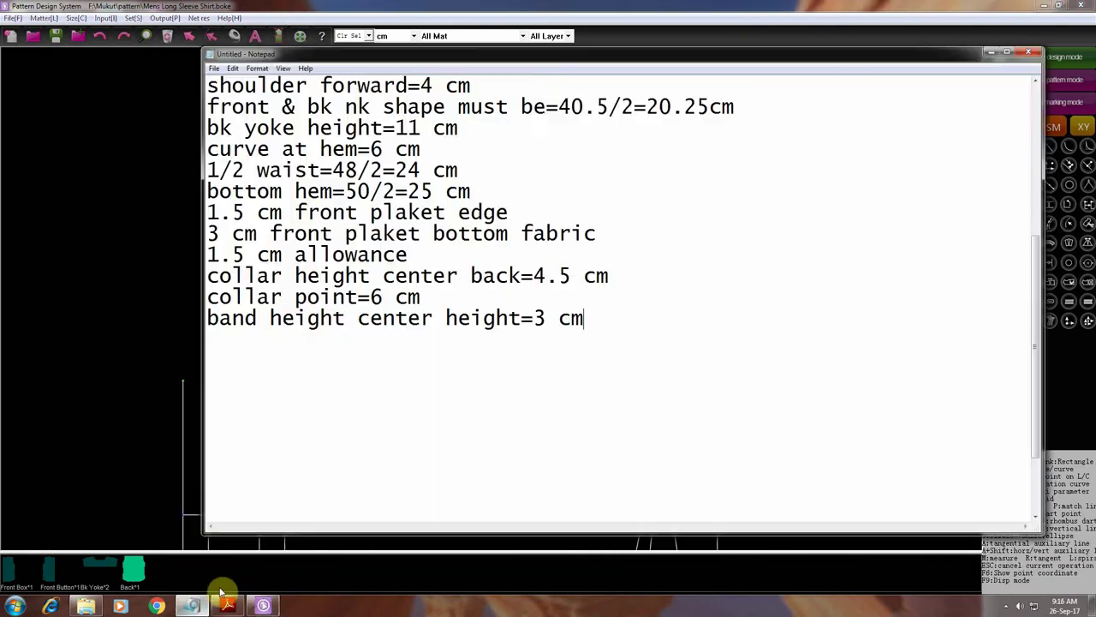
key("Return")
type("this style flat pack")
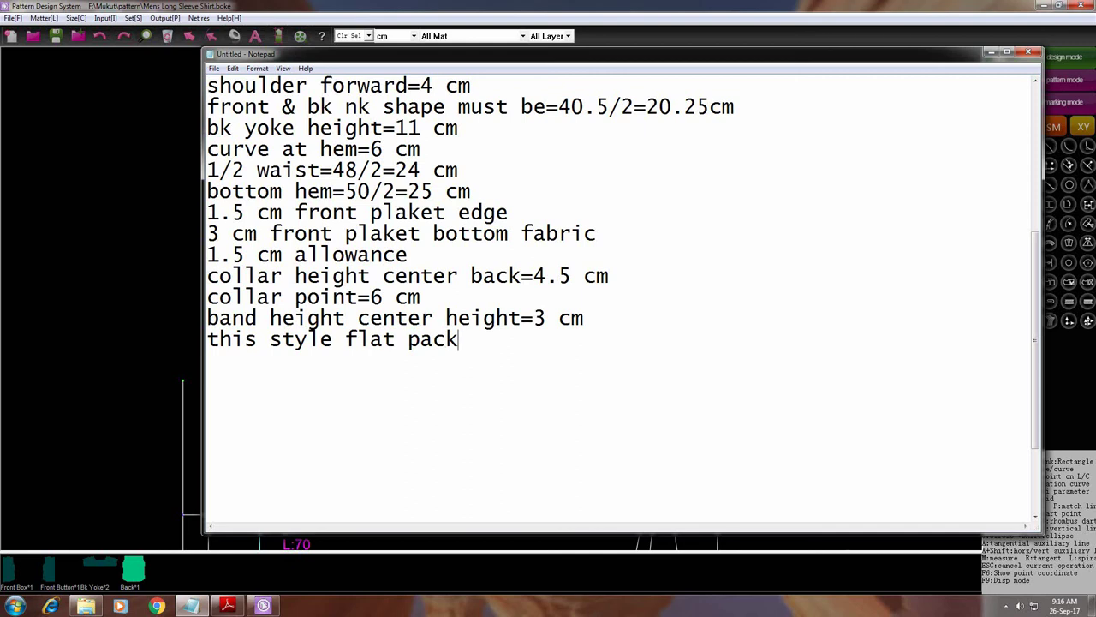
left_click(262, 605)
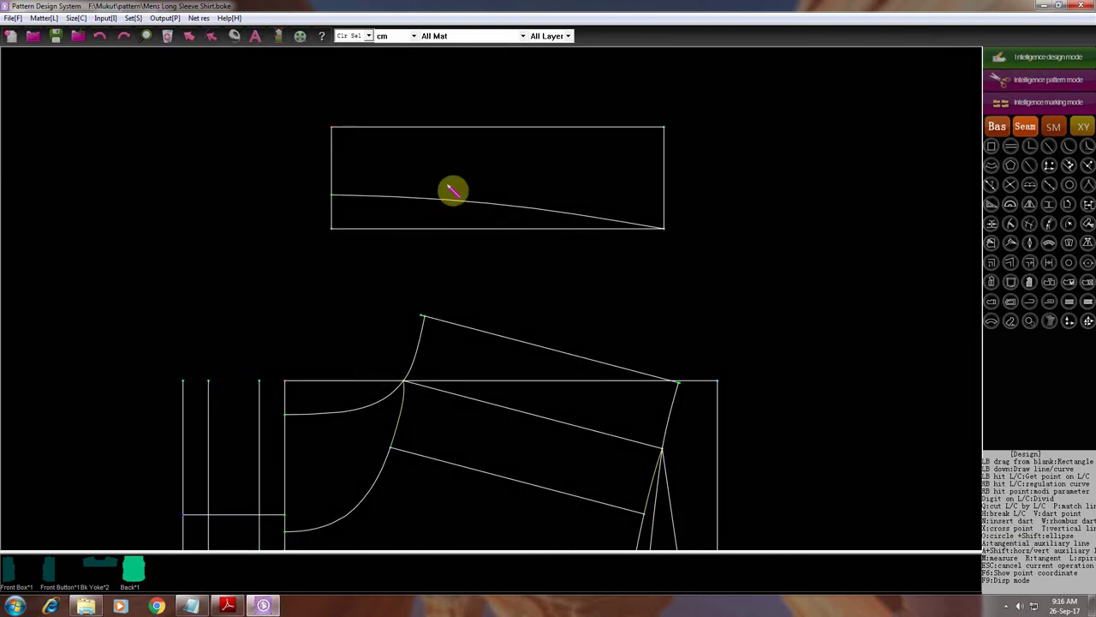
- Draw a vertical guide offset -1 from the collar corner, then sloped point and top lines out to it
left_click(683, 206)
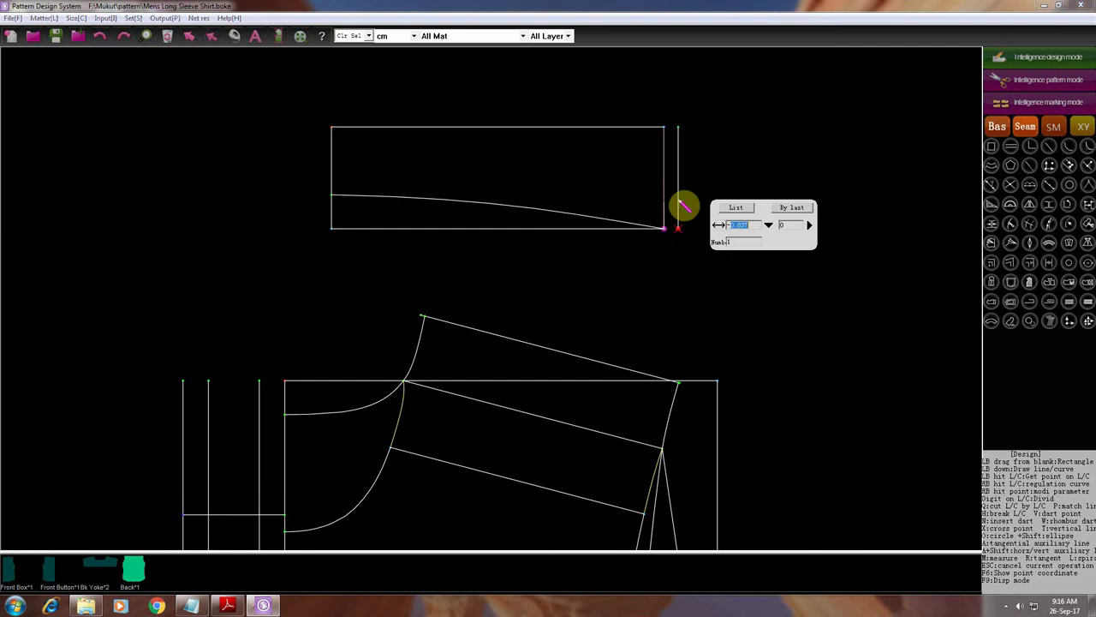
type("-1.5")
key("Return")
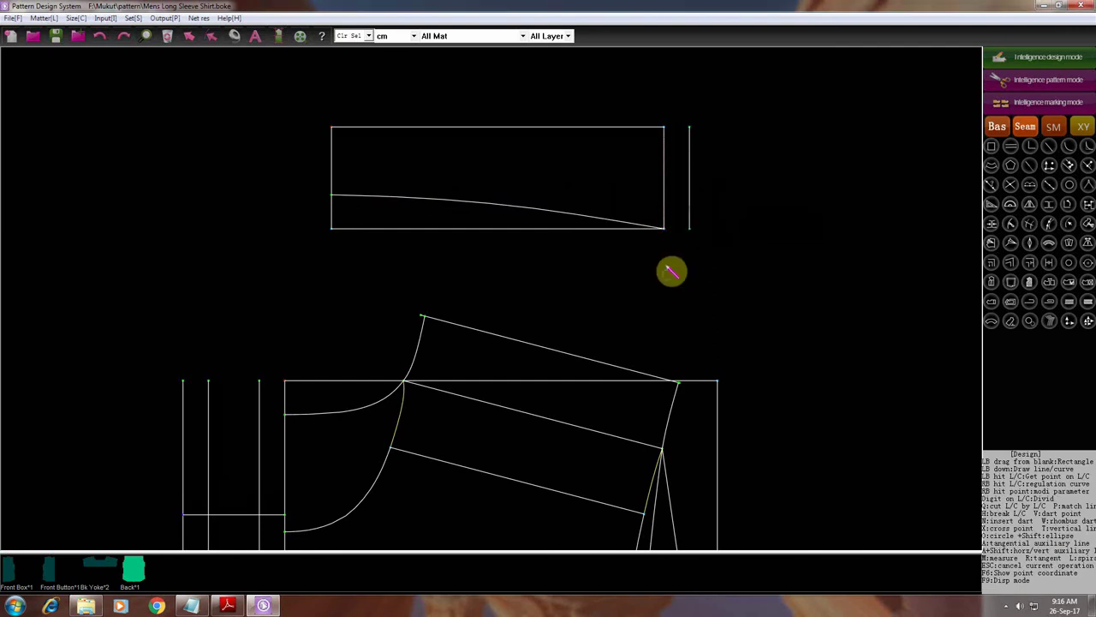
left_click(664, 227)
left_click(691, 168)
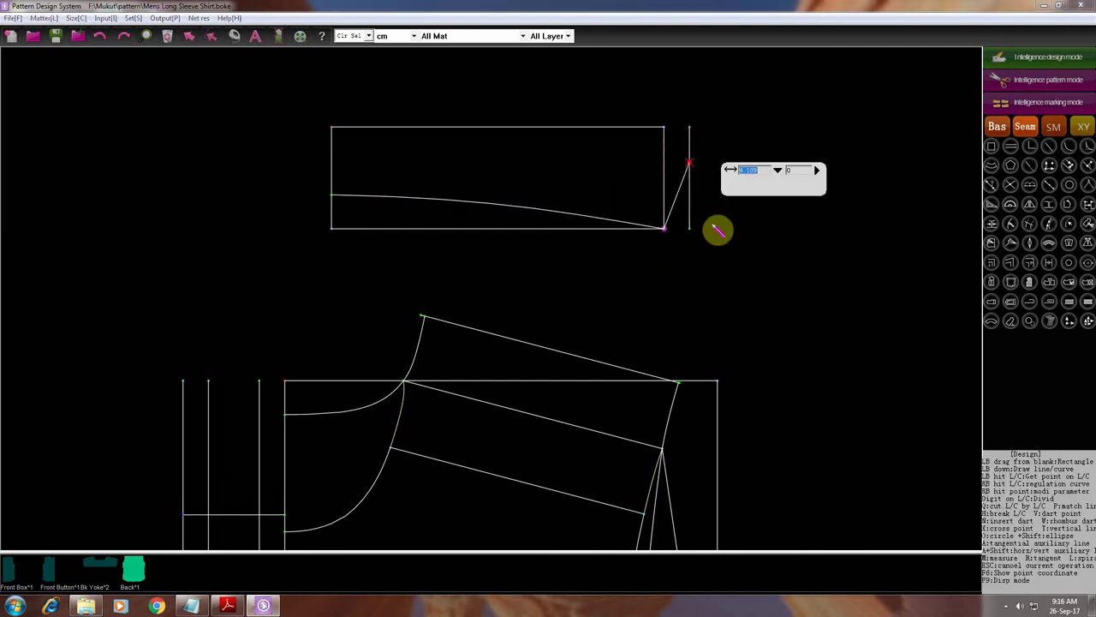
right_click(746, 275)
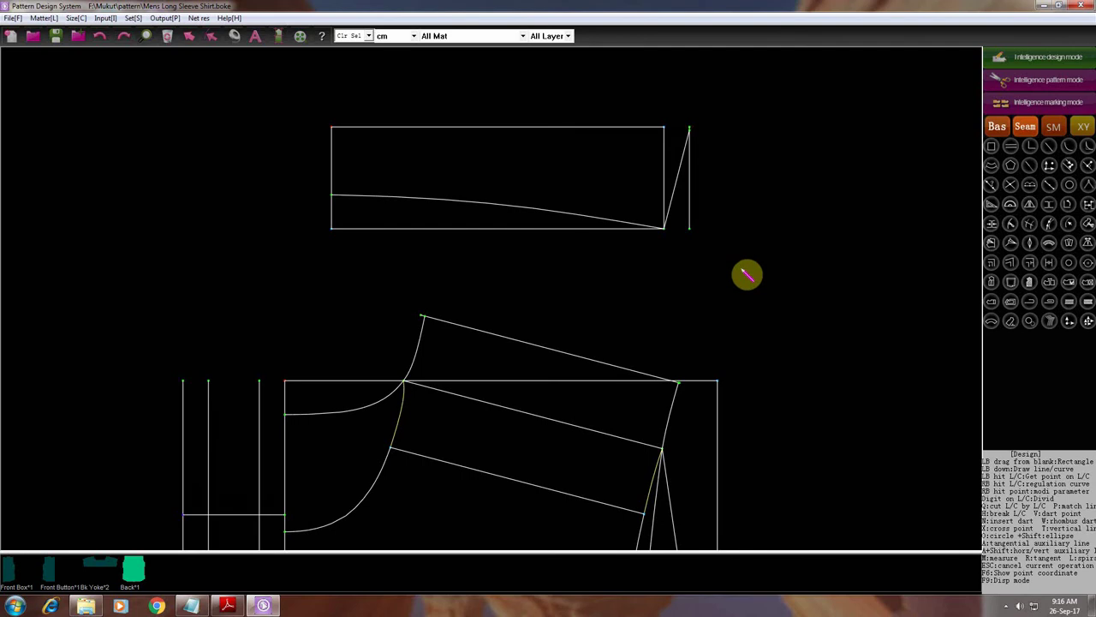
scroll(715, 247, "up", 1)
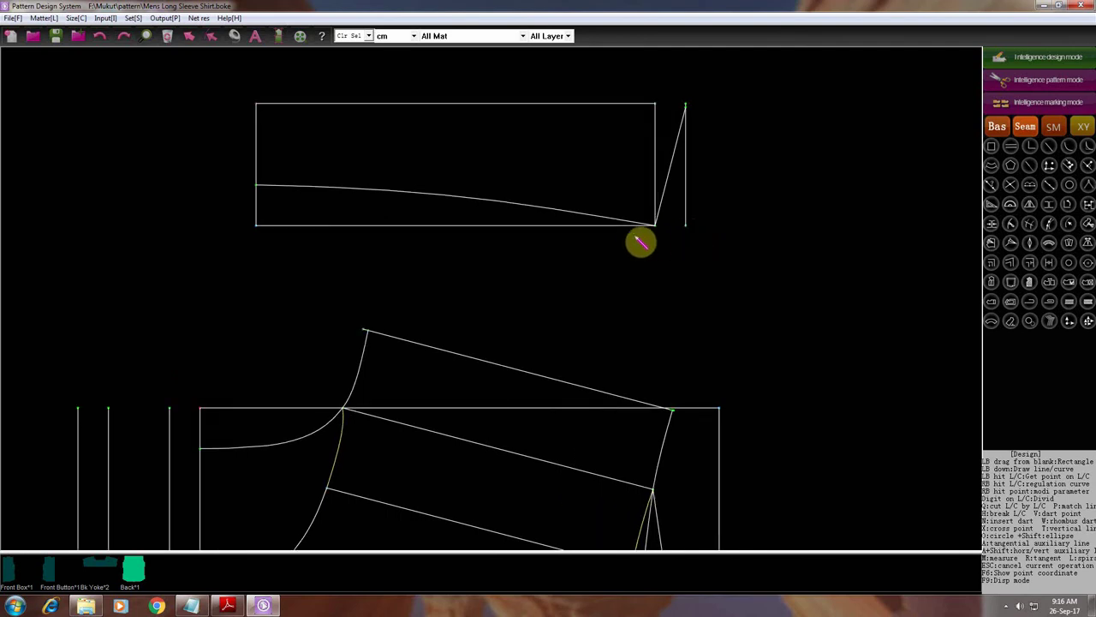
left_click(256, 104)
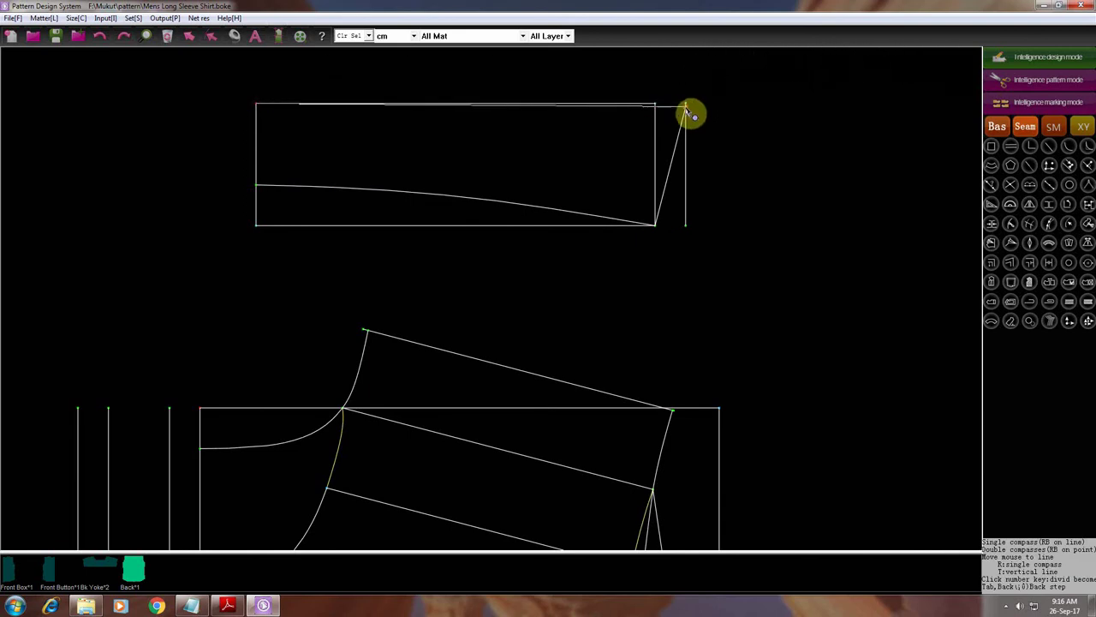
left_click(685, 107)
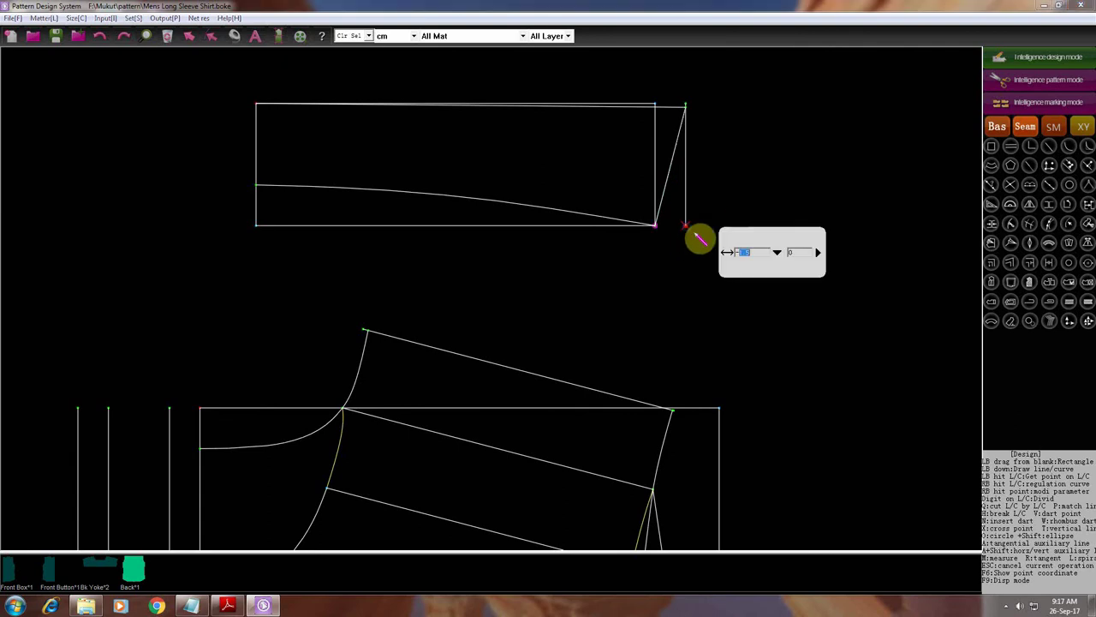
- Resize the collar rectangle to a 6.5 cm depth
left_click(655, 226)
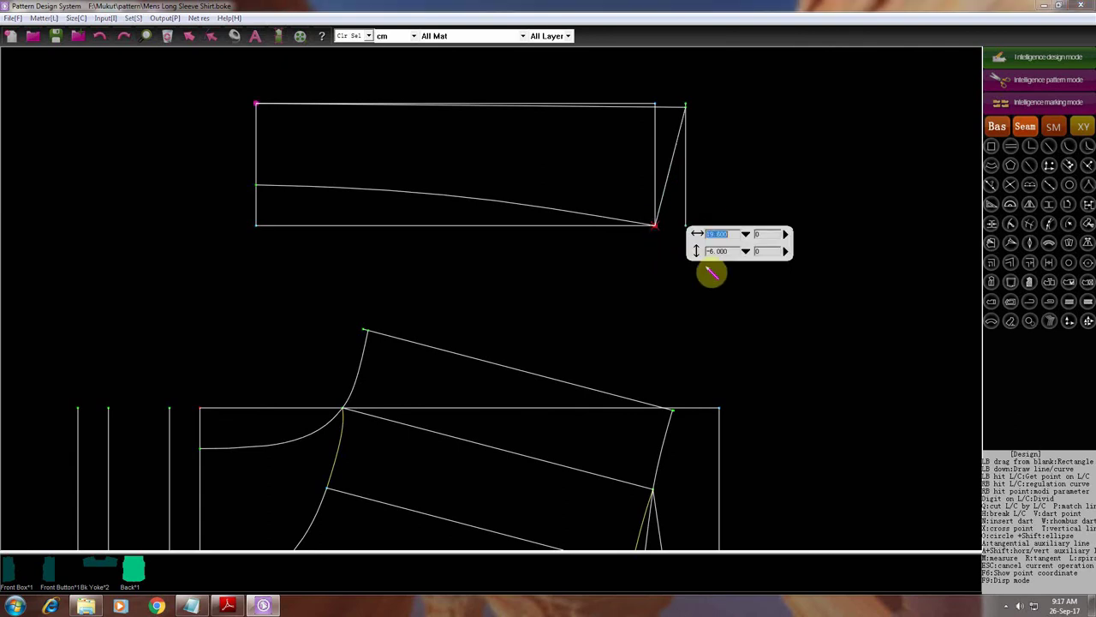
left_click(718, 251)
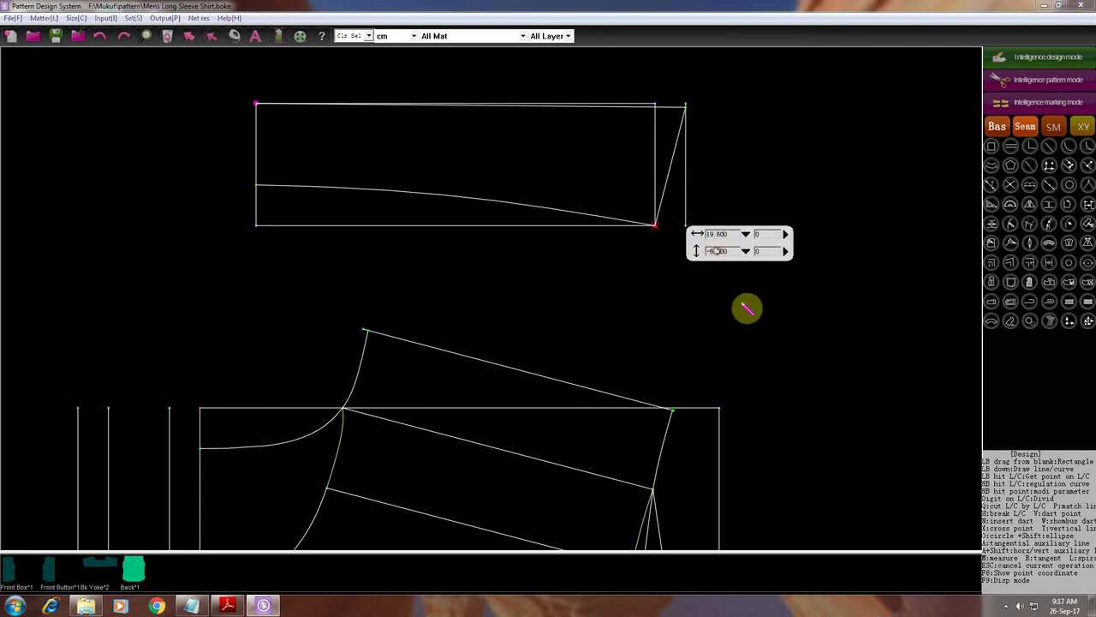
type("5")
key("Return")
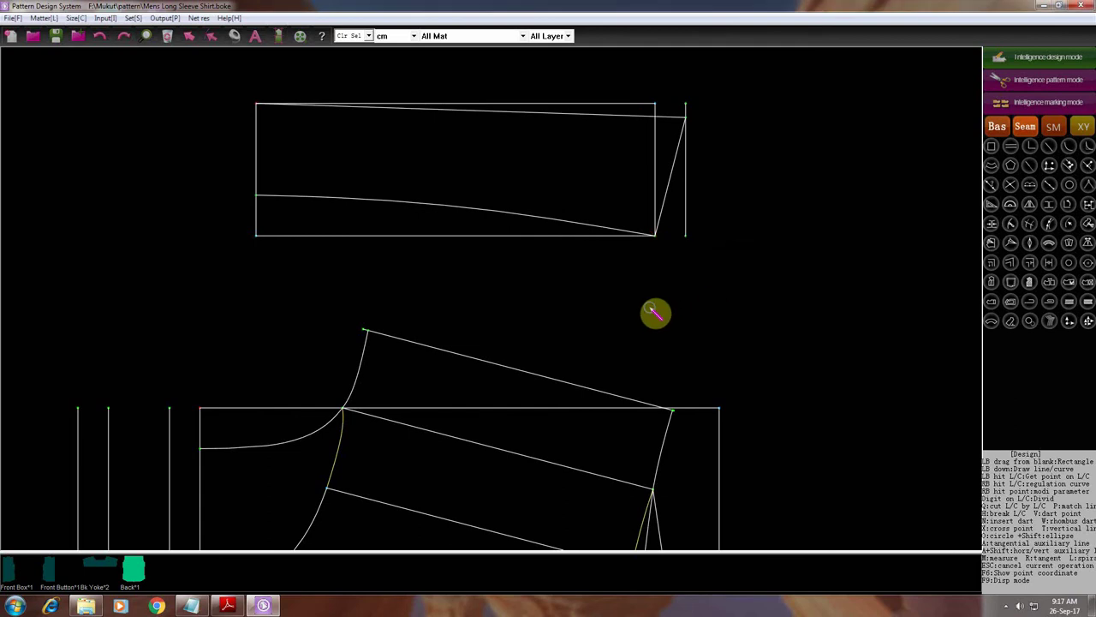
- Adjust the neck curve's knots to smooth it
right_click(405, 203)
scroll(447, 219, "up", 2)
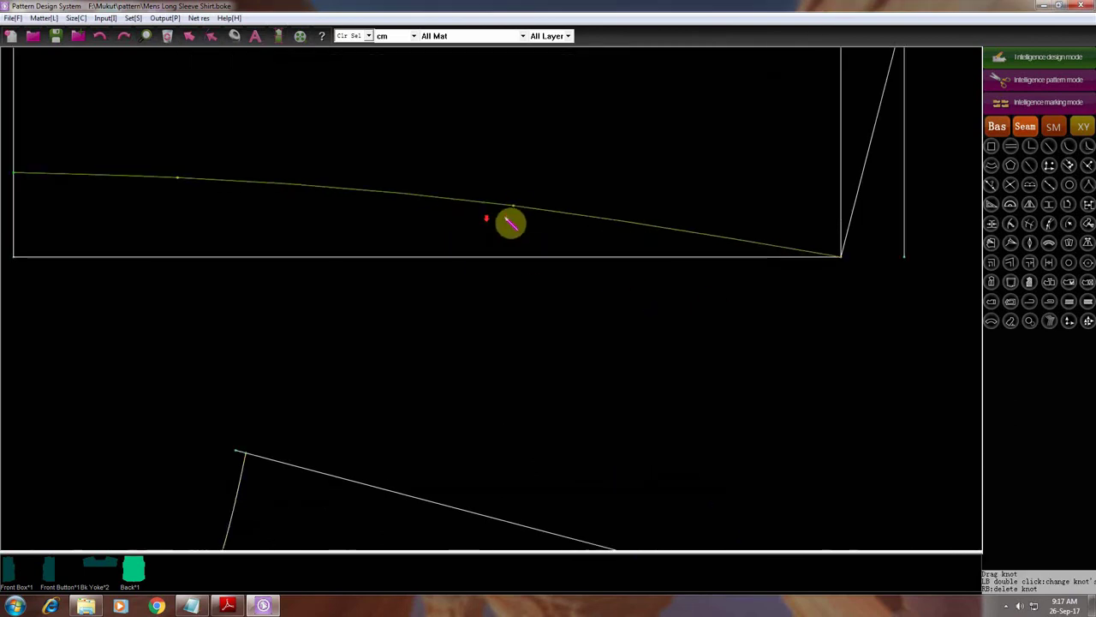
left_click(516, 213)
scroll(505, 215, "down", 1)
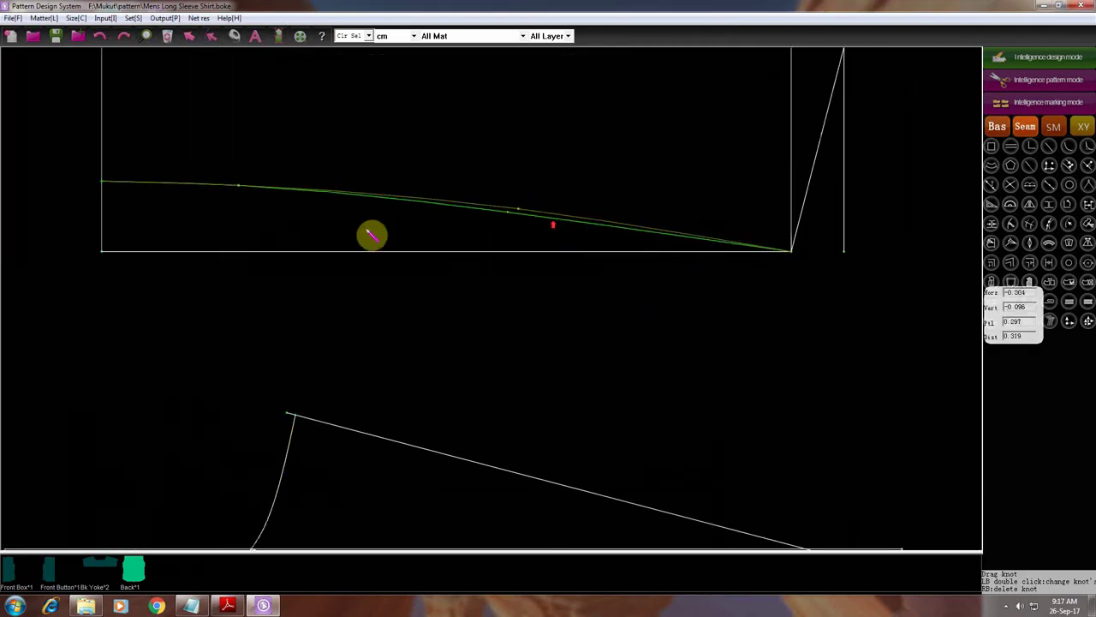
scroll(371, 234, "up", 3)
scroll(313, 209, "down", 2)
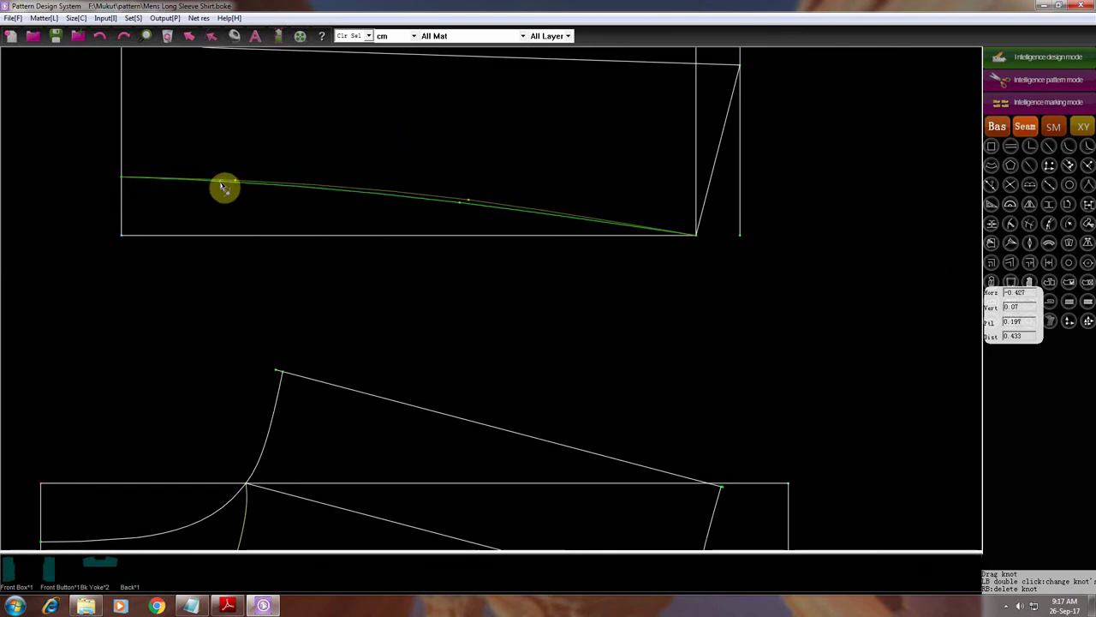
right_click(389, 151)
scroll(471, 225, "down", 1)
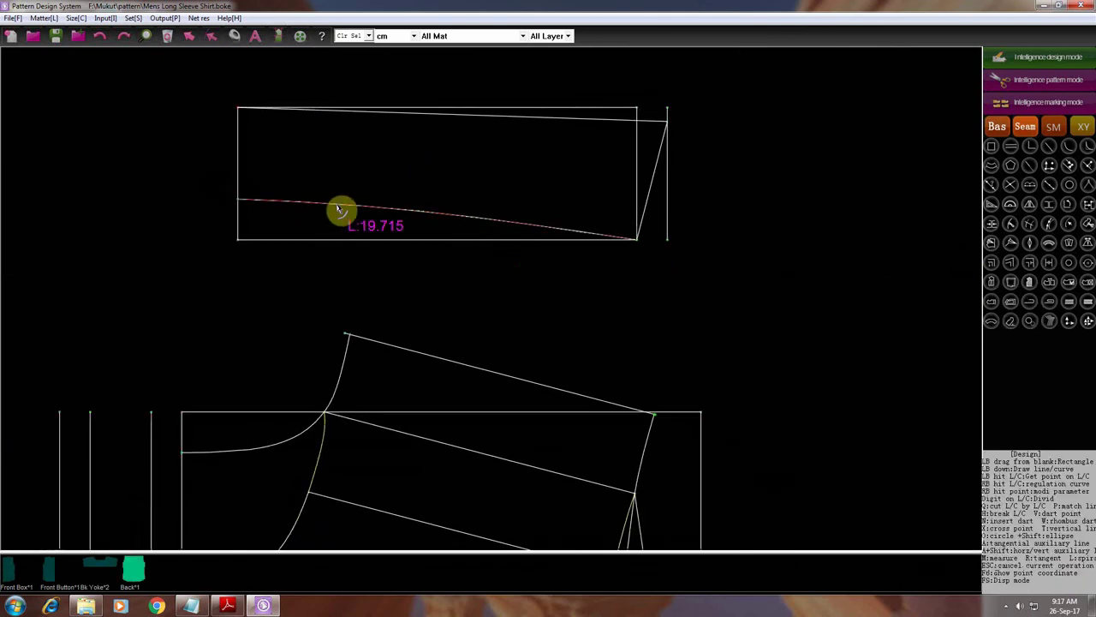
- Set the curve's end point to 19.65 cm across
left_click(641, 245)
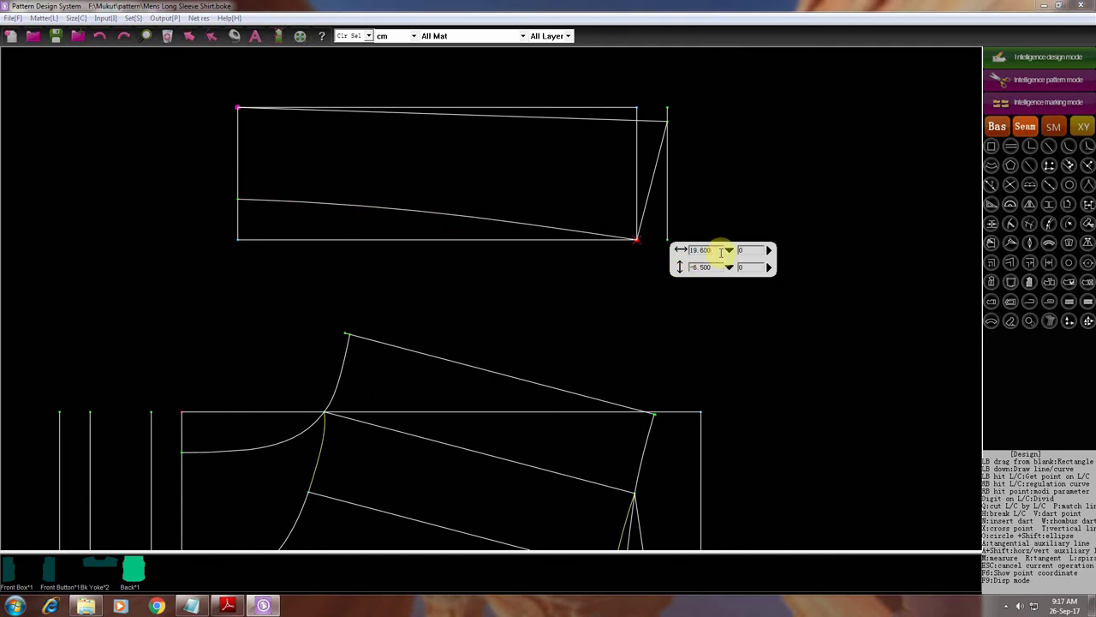
type("19.65")
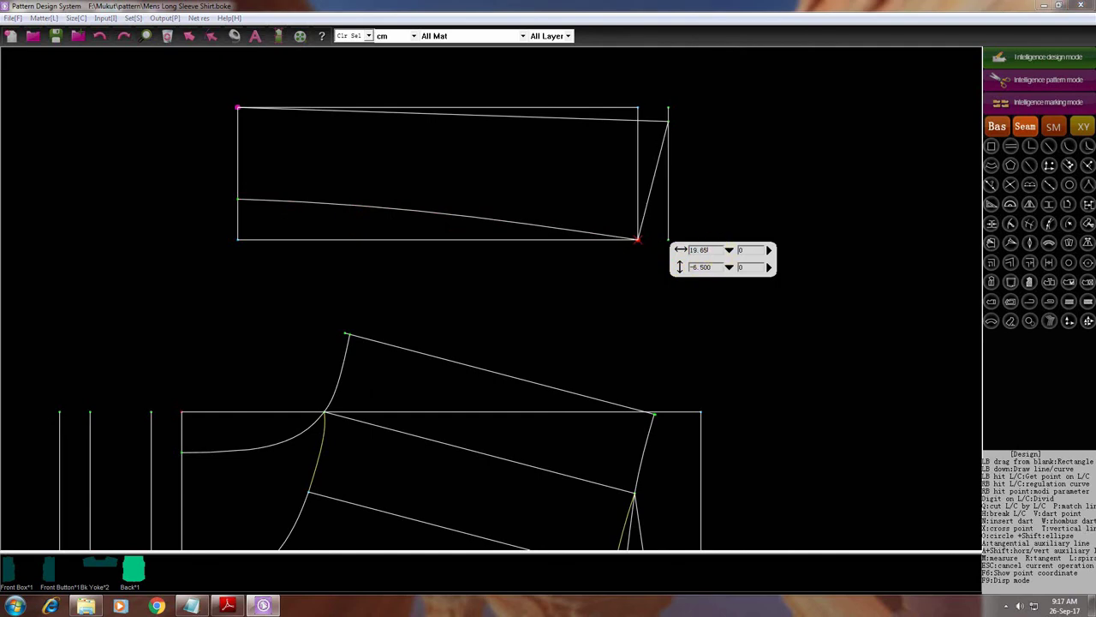
key("Return")
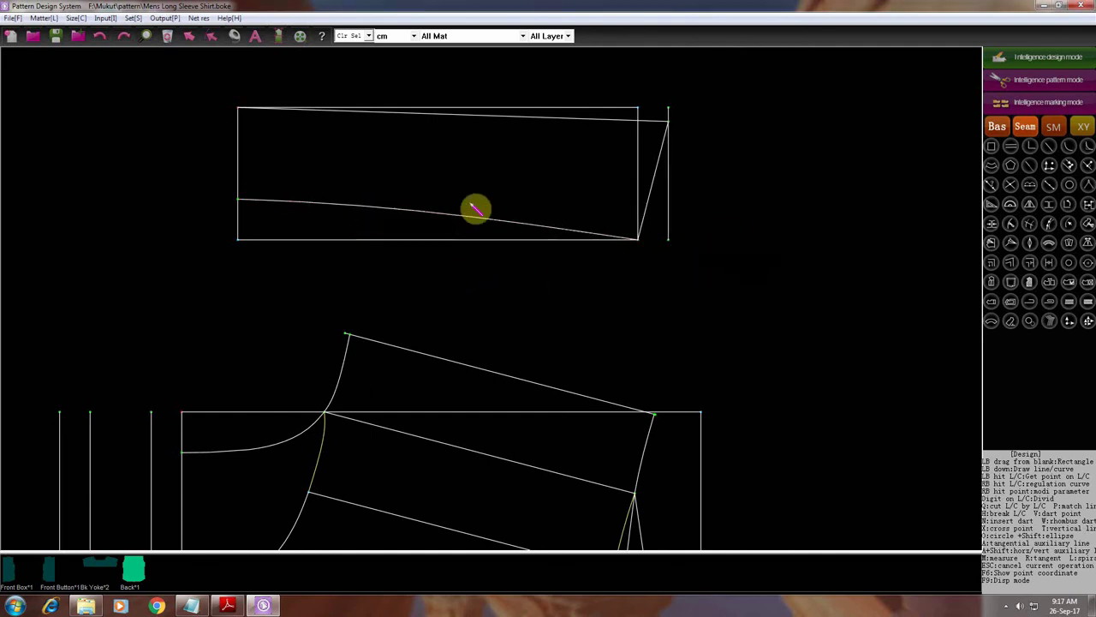
- Drag a knot on the collar's top line to give it a gentle curve
right_click(470, 115)
scroll(340, 124, "up", 3)
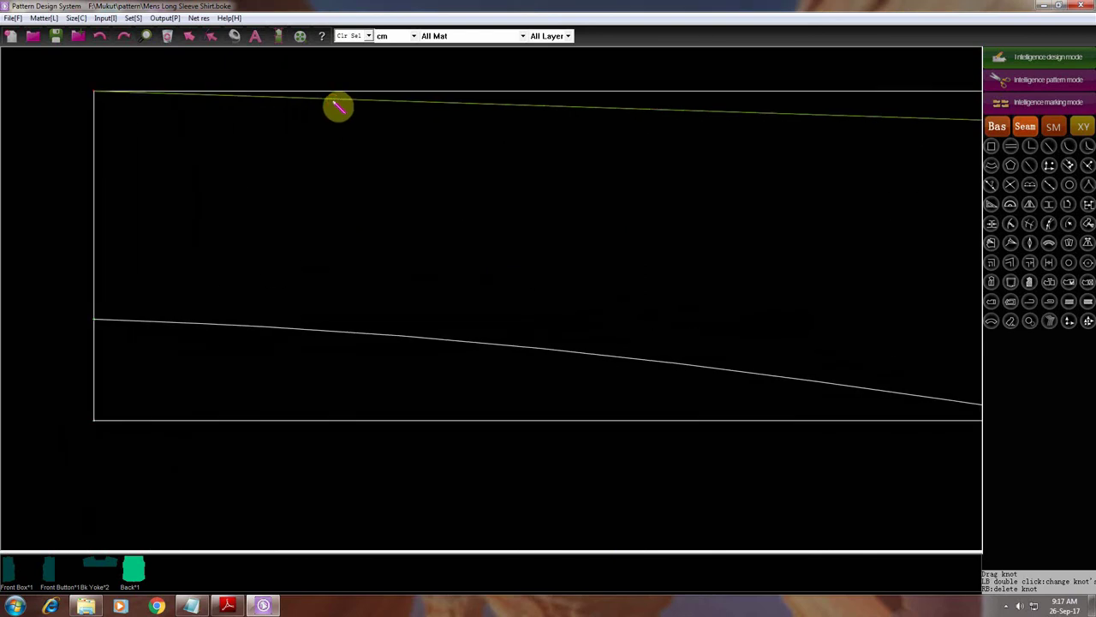
mouse_move(337, 106)
left_mouse_down()
mouse_move(331, 97)
mouse_move(677, 103)
left_mouse_up()
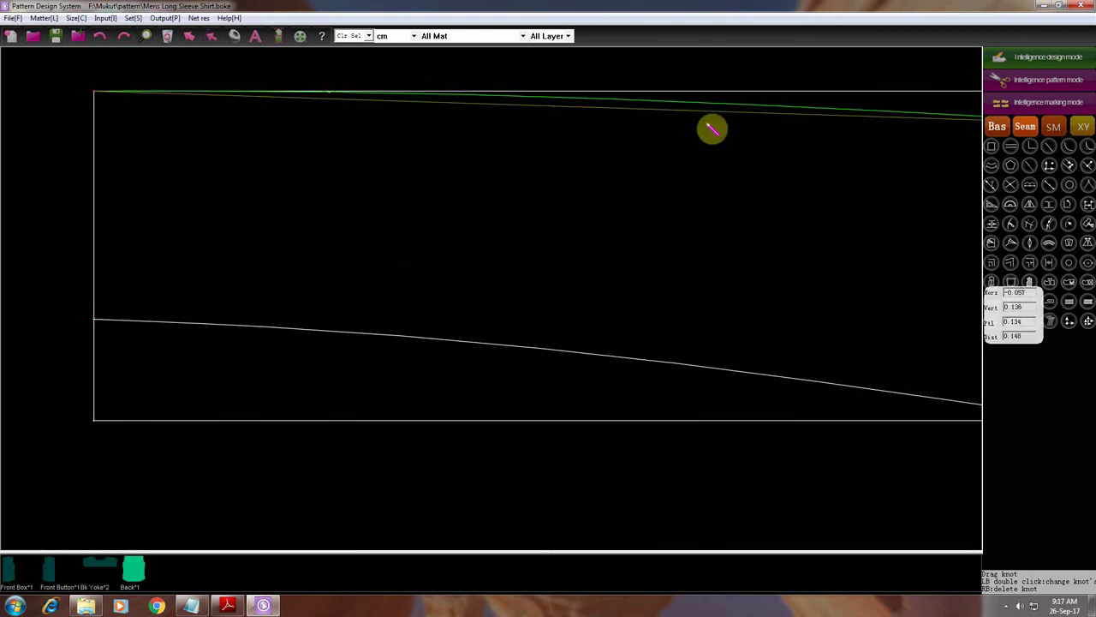
scroll(615, 145, "down", 2)
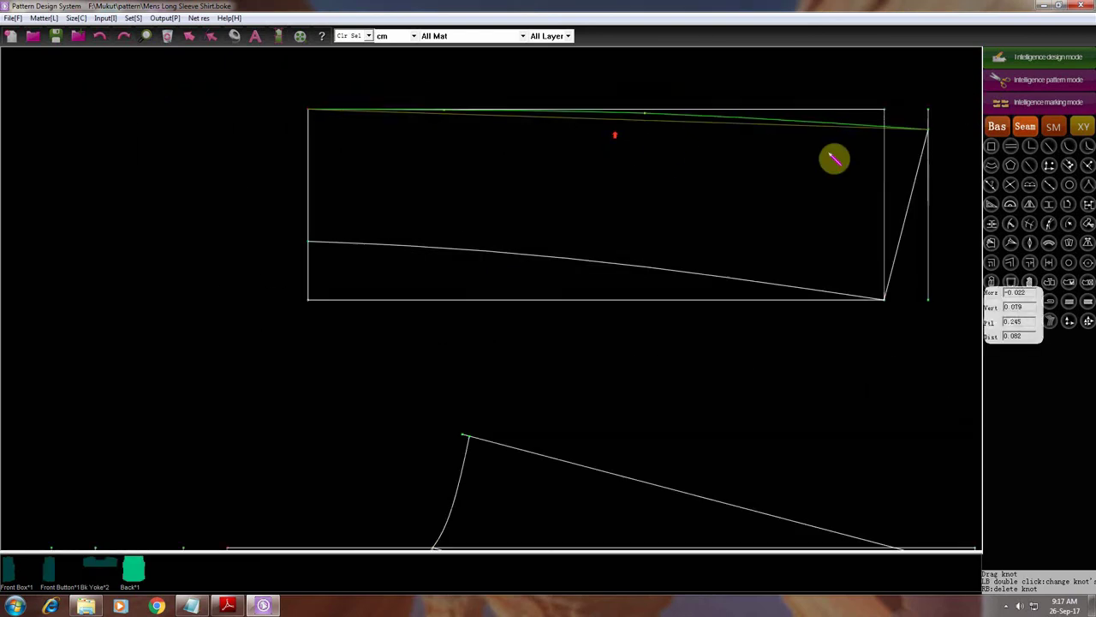
left_click_drag(795, 126, 683, 149)
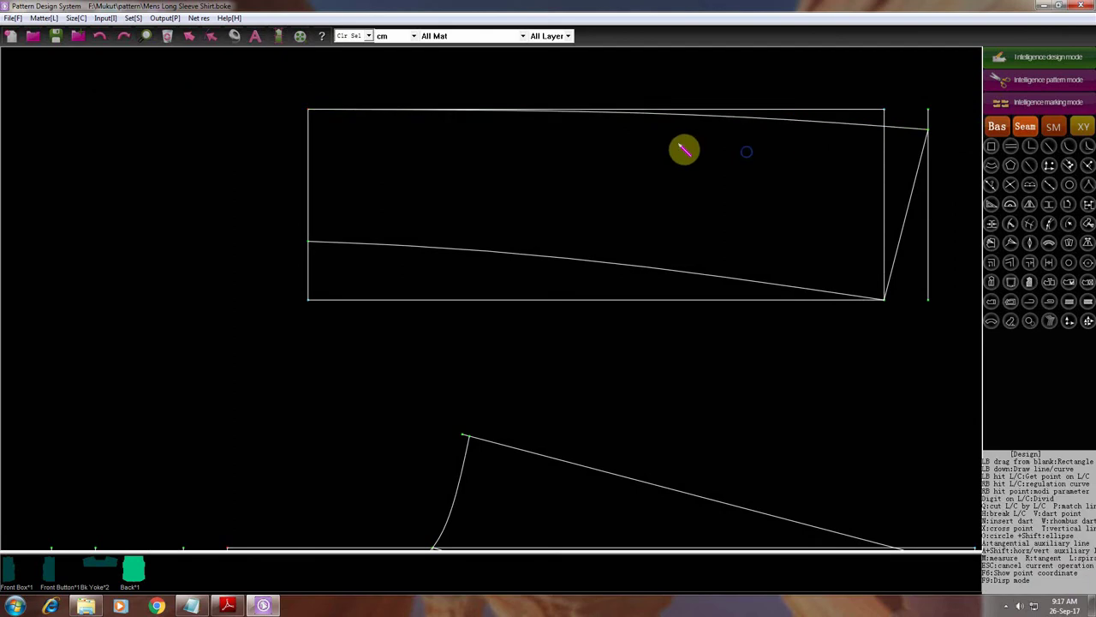
scroll(617, 163, "down", 2)
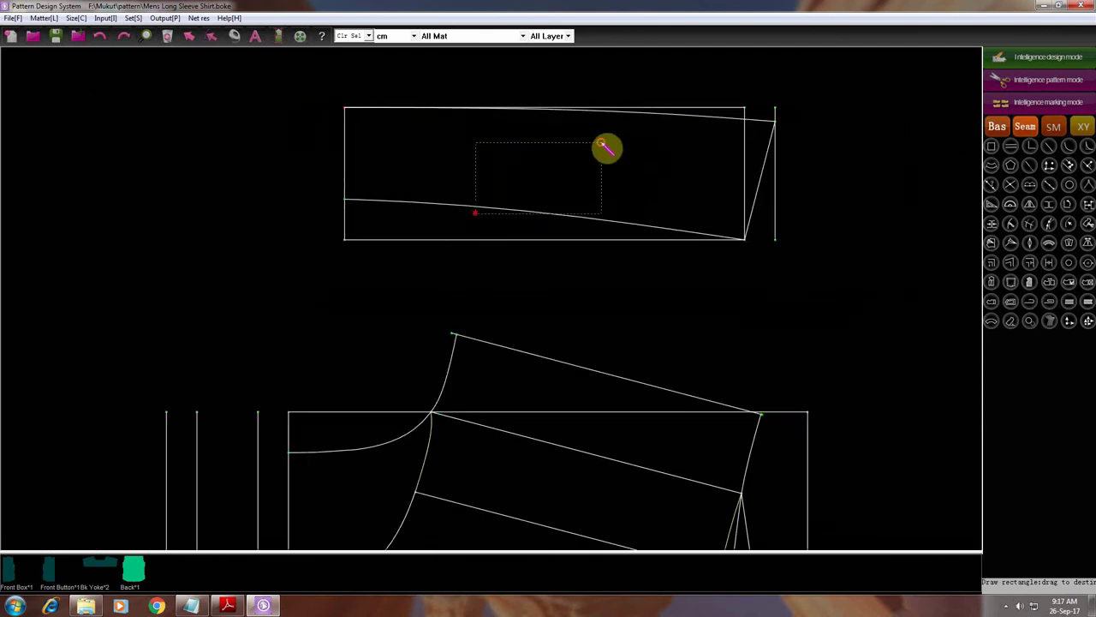
- Copy-mirror the collar curves leftward across the centre line, keeping the originals
left_click_drag(566, 177, 605, 147)
right_click(674, 163)
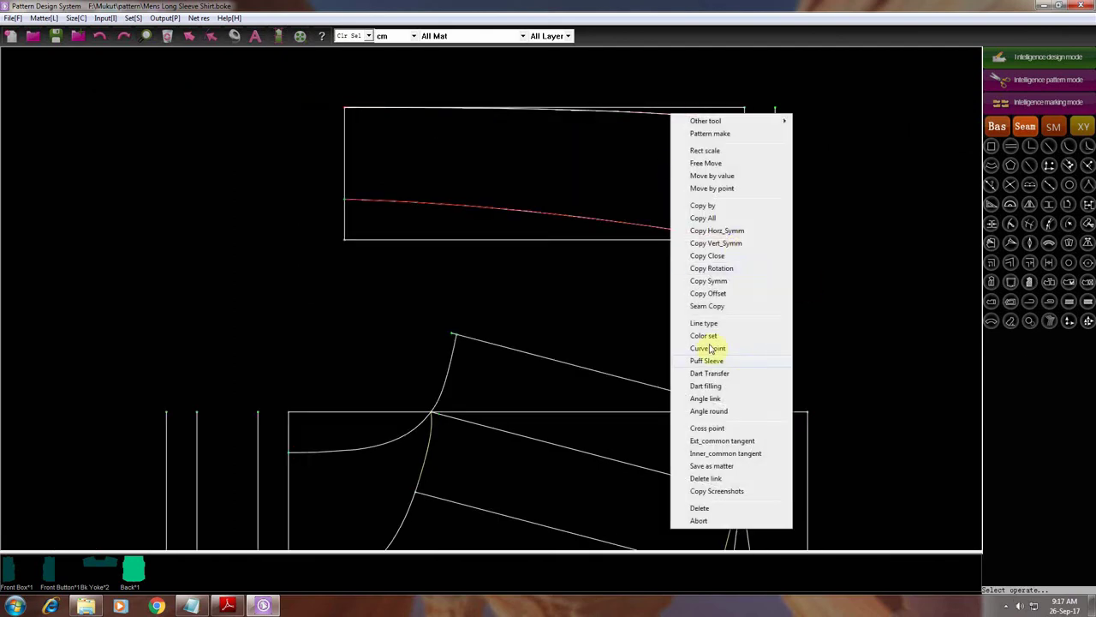
left_click(717, 284)
left_click(345, 172)
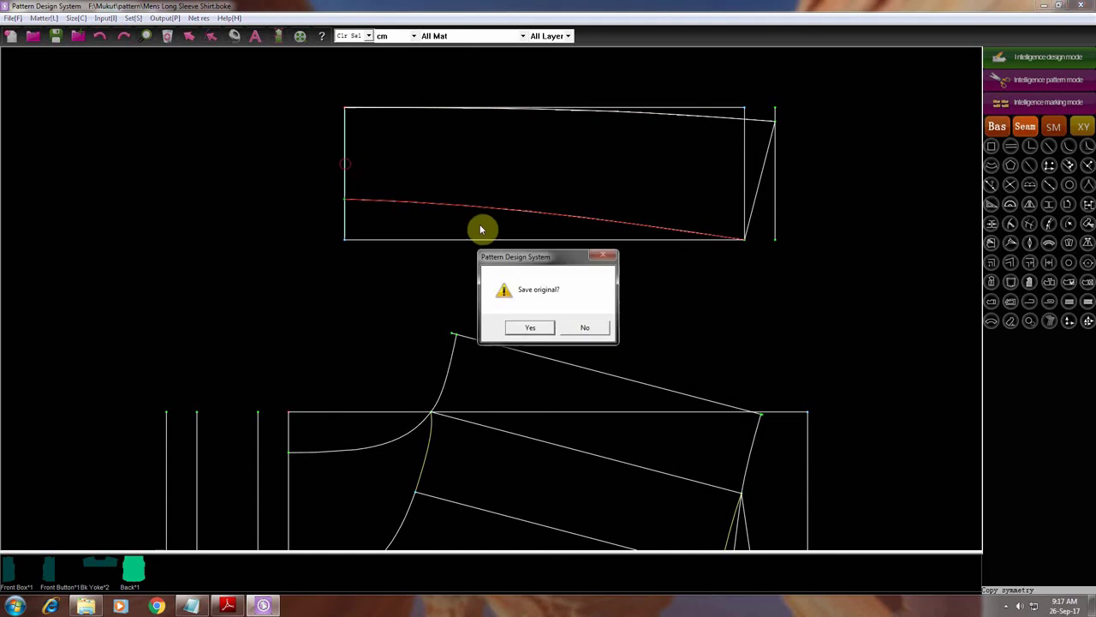
left_click(543, 327)
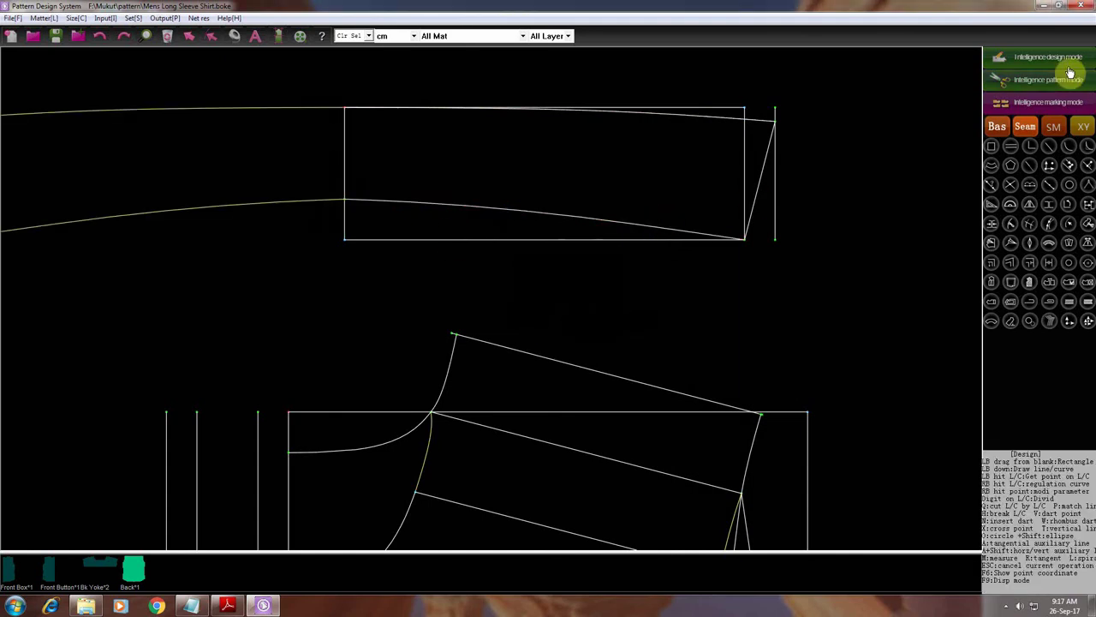
scroll(399, 211, "up", 2)
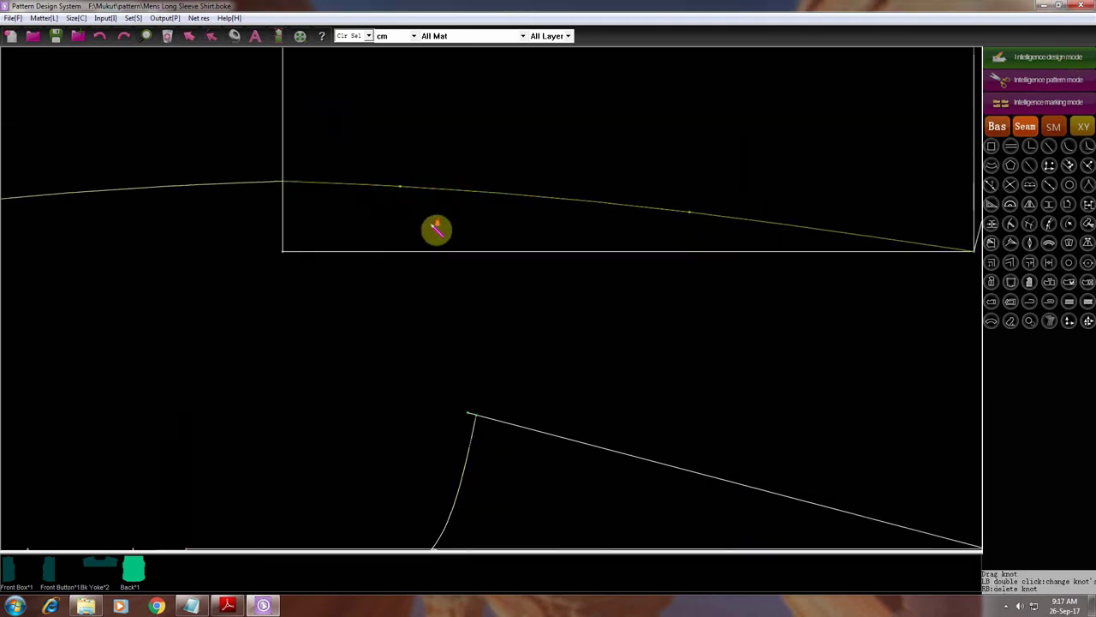
- Move a knot on the lower collar curve to smooth it
left_click(404, 190)
left_click_drag(403, 190, 408, 191)
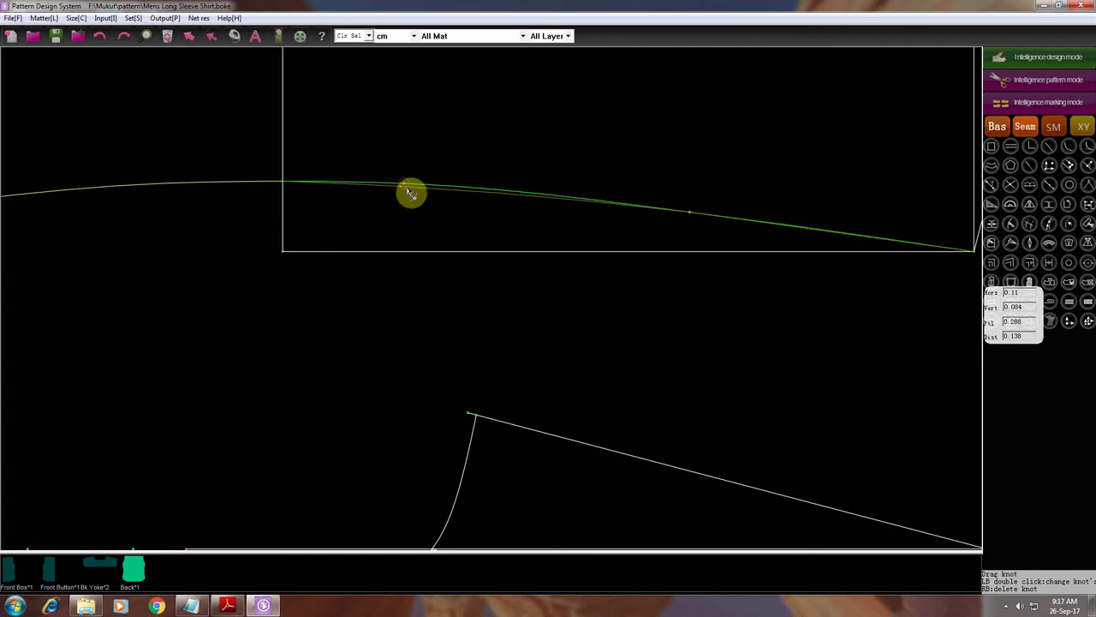
right_click(651, 206)
scroll(625, 195, "down", 1)
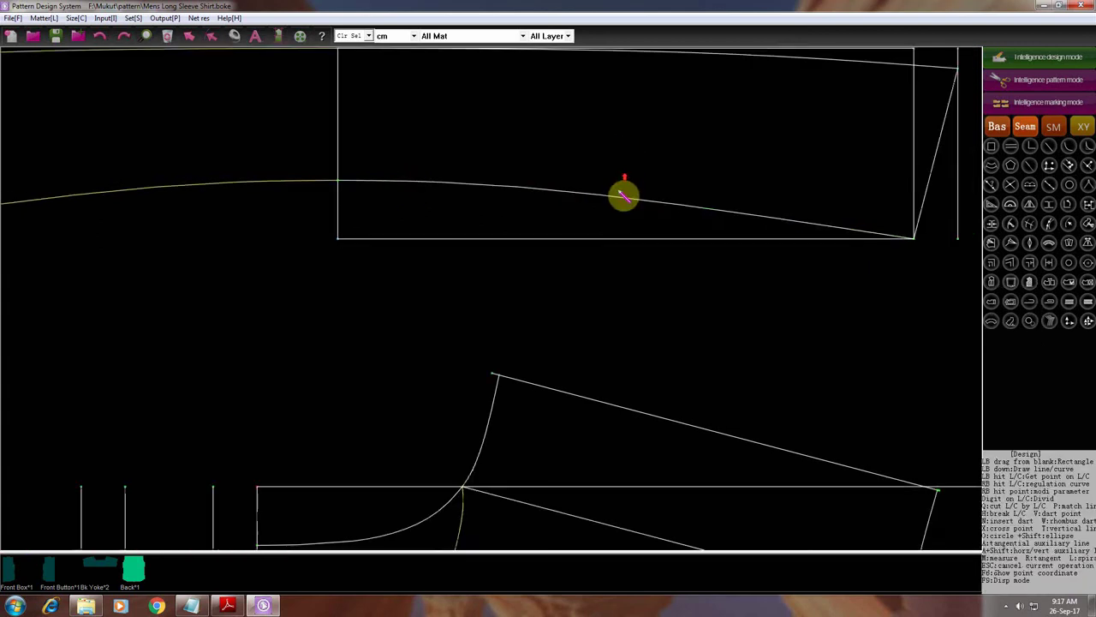
scroll(624, 195, "down", 2)
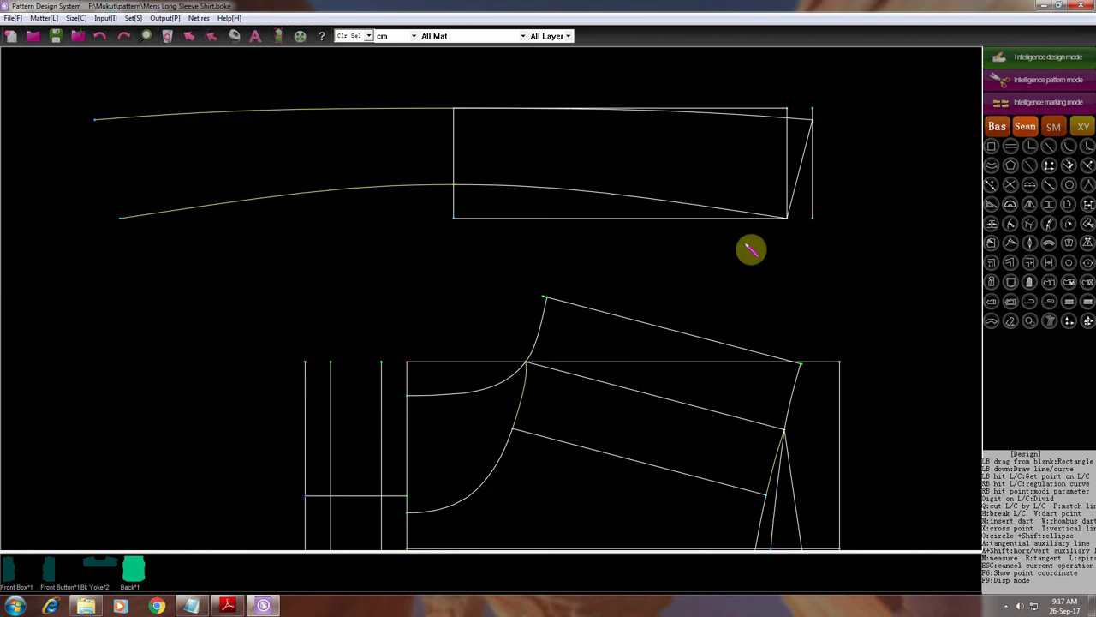
- Fix the vertical line's end and reshape the collar's top line as an editable curve
left_click(816, 225)
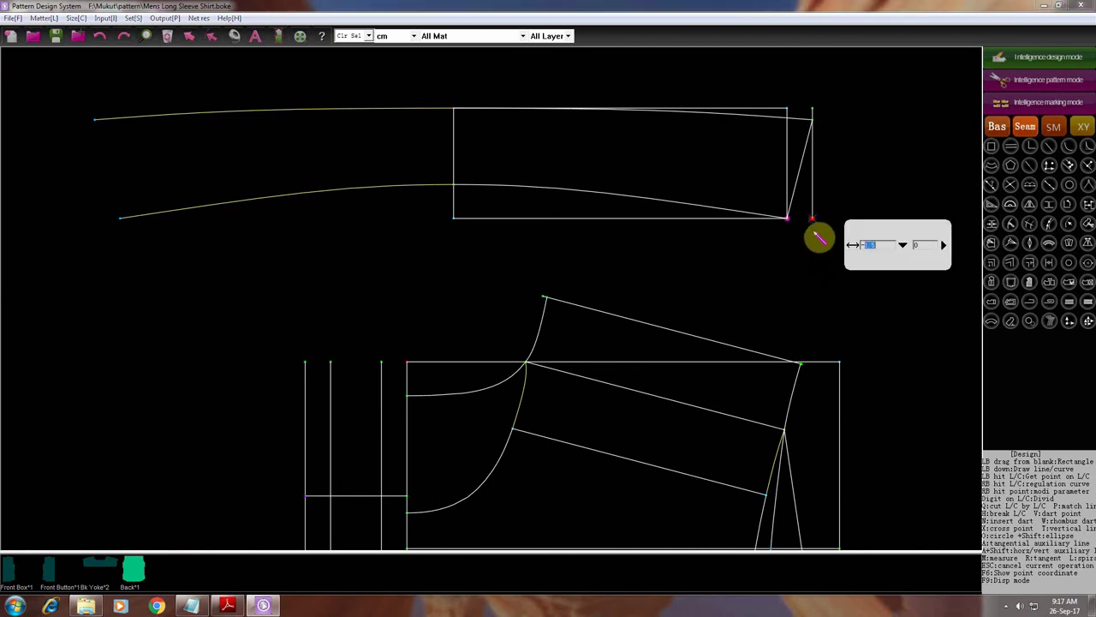
right_click(753, 119)
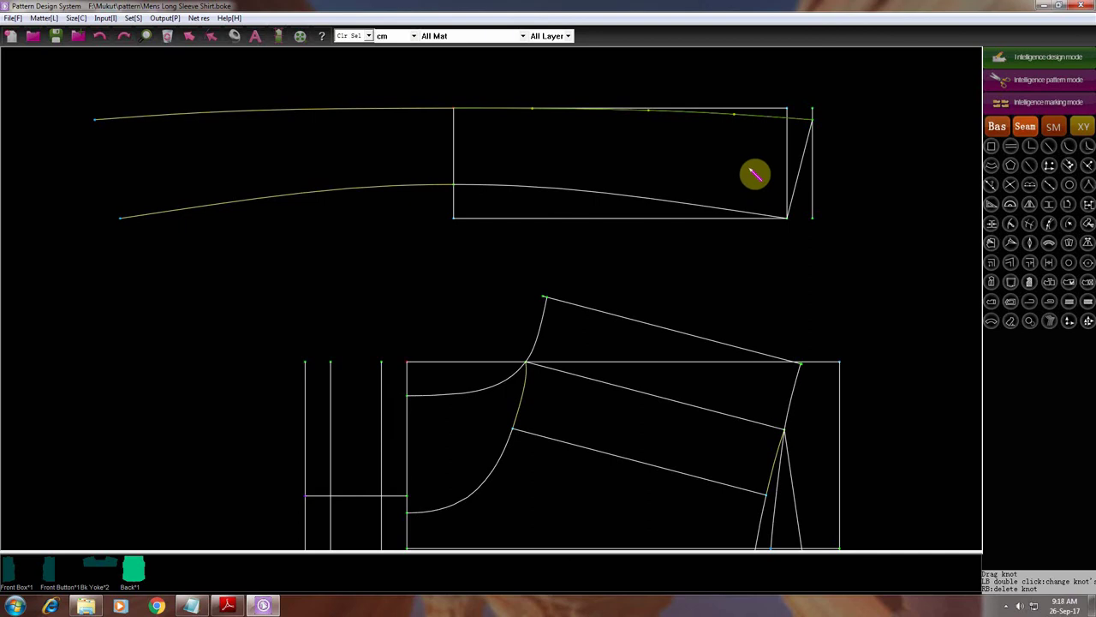
scroll(758, 134, "up", 2)
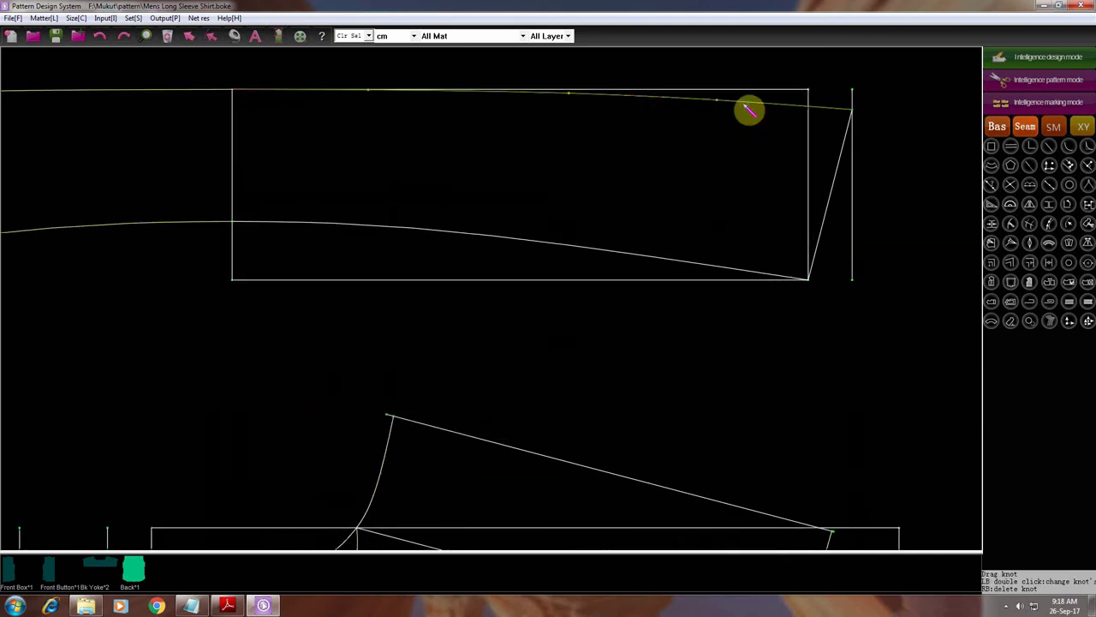
right_click(606, 182)
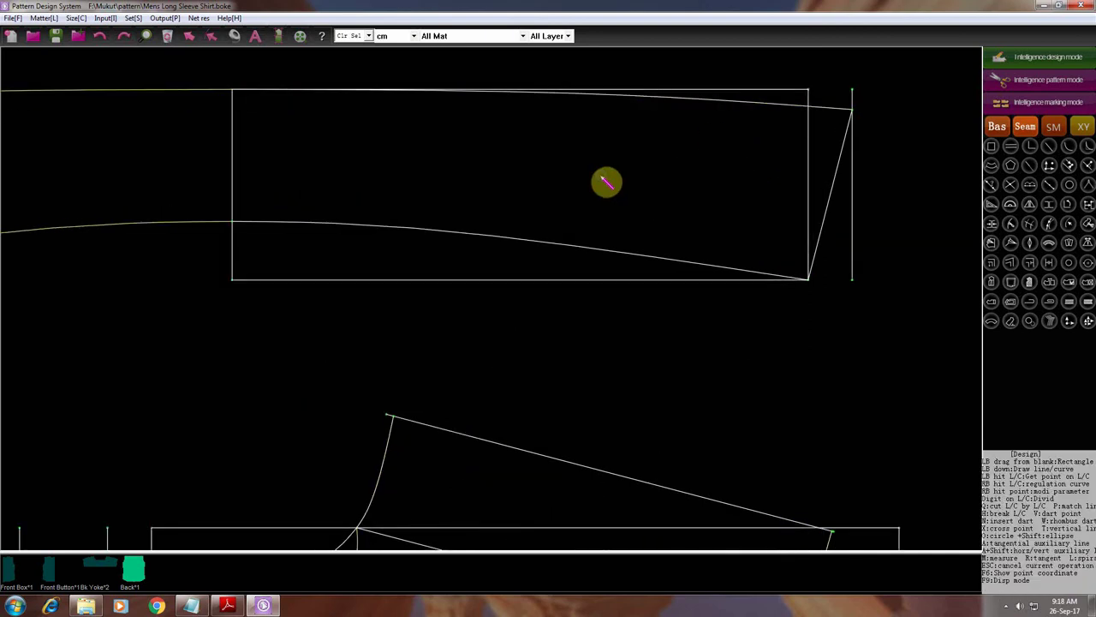
scroll(607, 181, "down", 1)
- Measure the collar's centre back height, confirming 4.5 cm
left_click(235, 36)
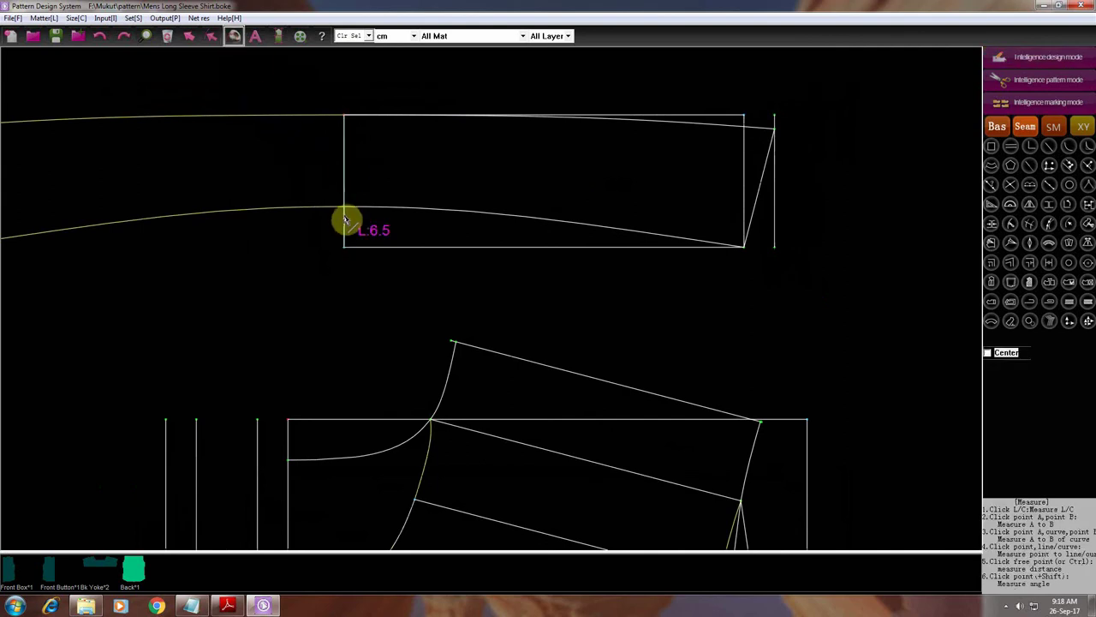
left_click(345, 208)
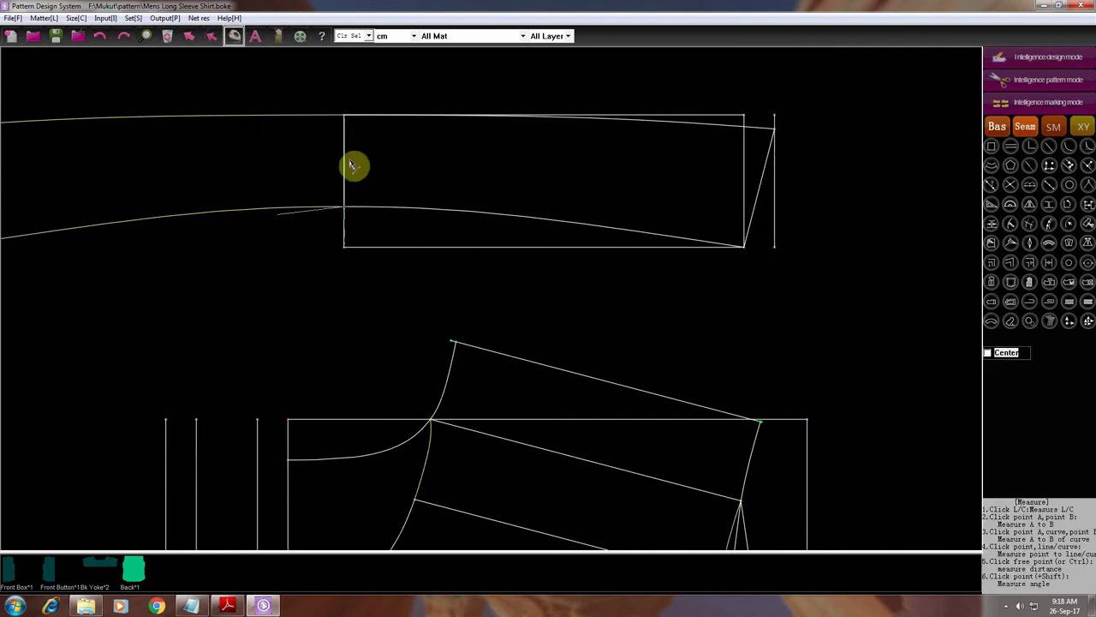
left_click(346, 117)
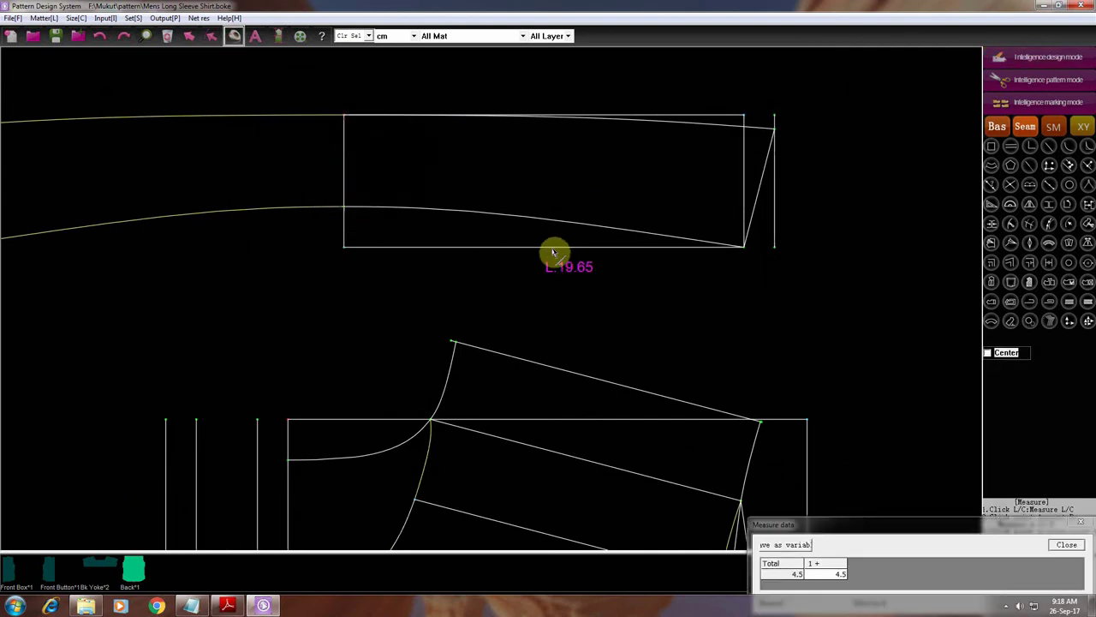
left_click(1062, 544)
scroll(555, 257, "down", 1)
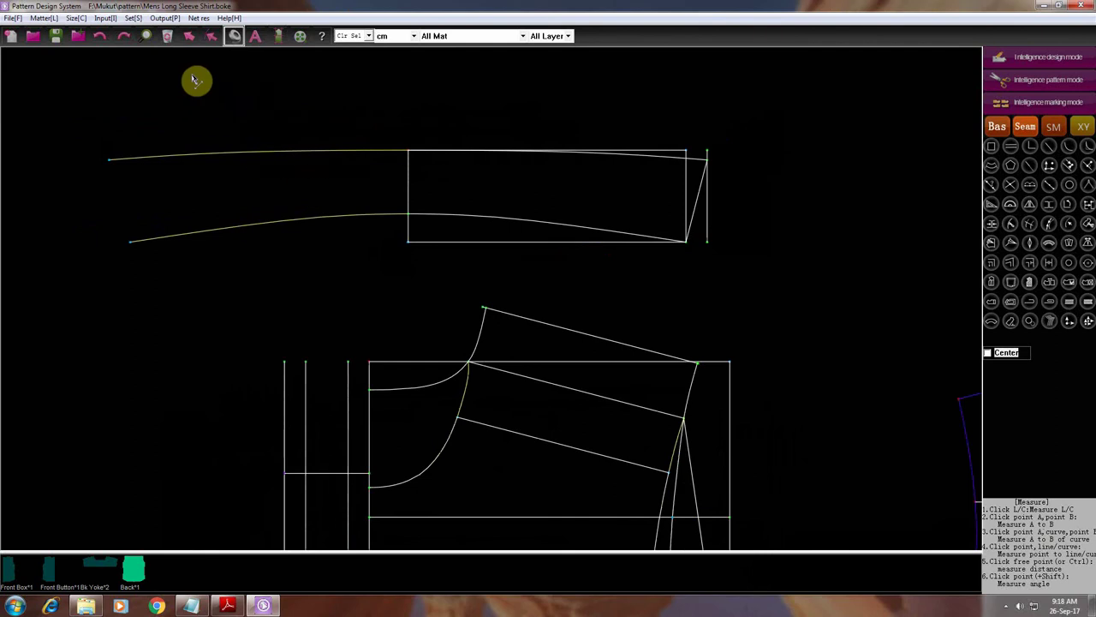
- Draw a vertical line offset -2 cm from the collar's end point
left_click(1049, 56)
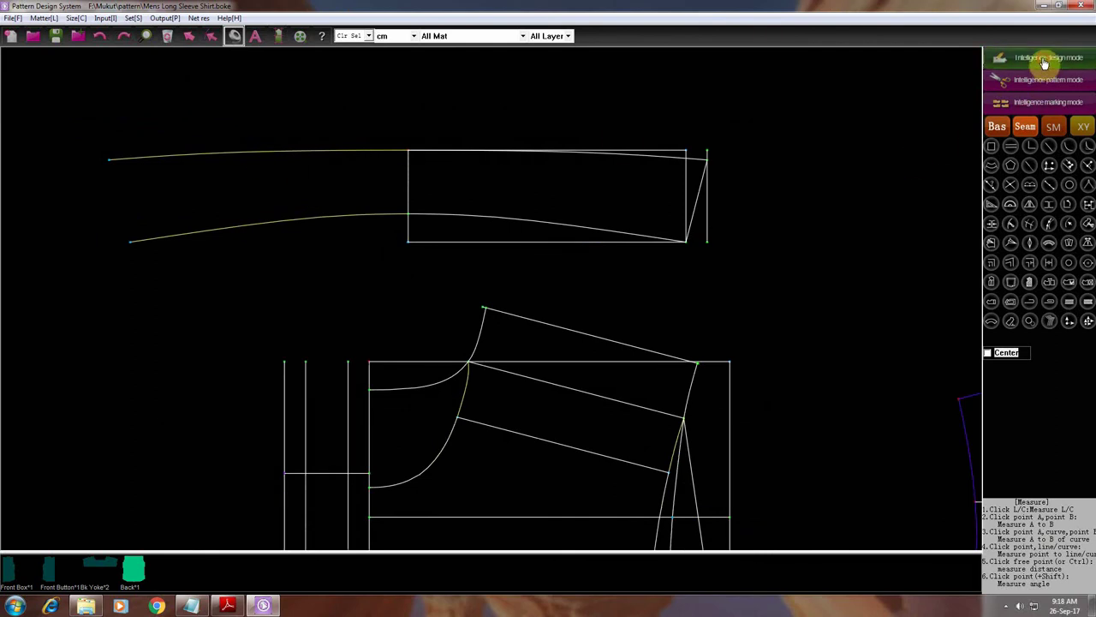
left_click(707, 150)
type("-2")
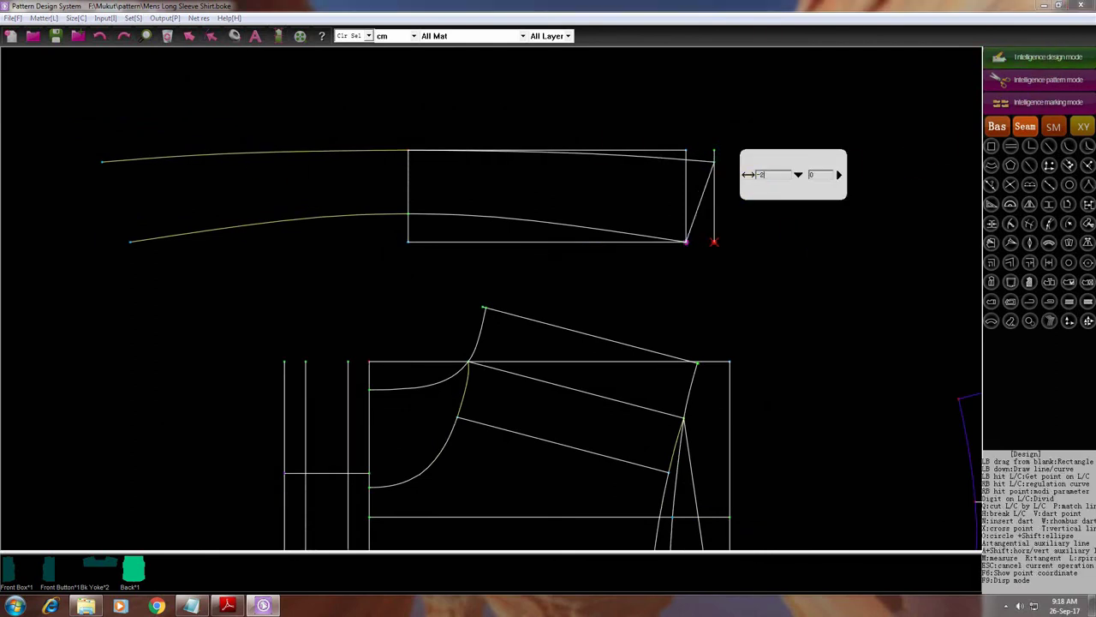
key("Return")
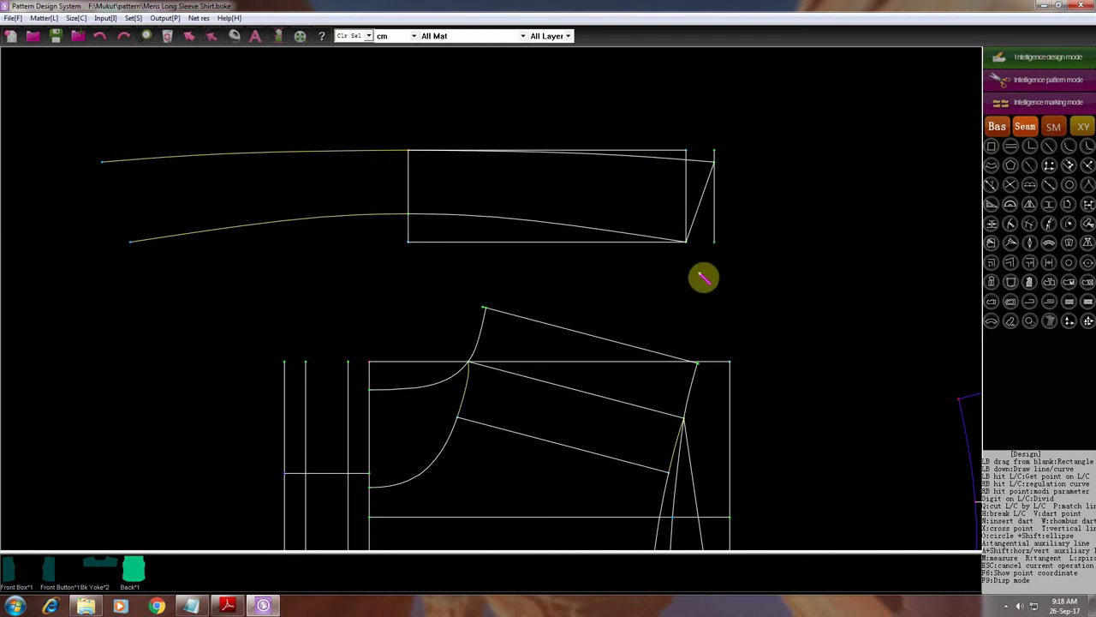
- Raise the rectangle's lower-right corner so the collar depth becomes 6.2 cm
scroll(702, 273, "up", 1)
scroll(703, 269, "up", 1)
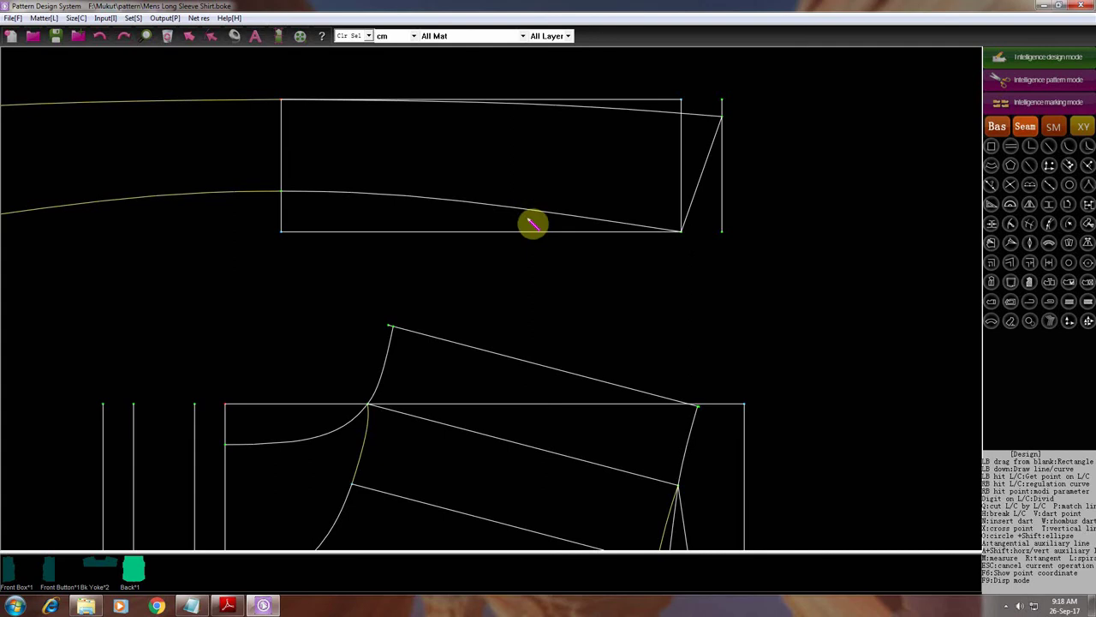
right_click(685, 236)
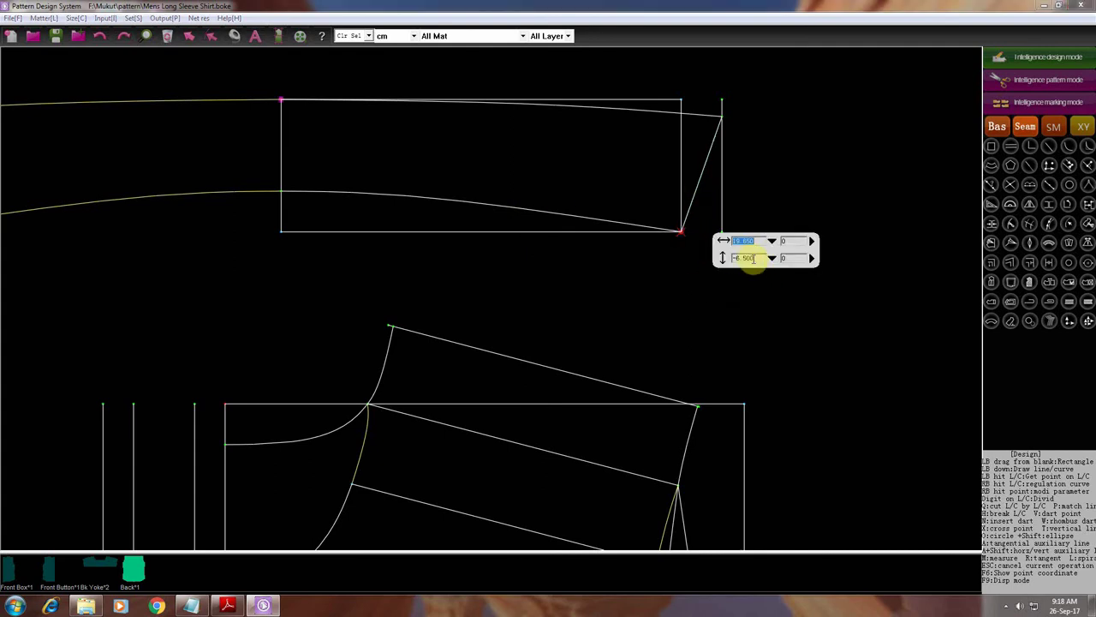
key("Return")
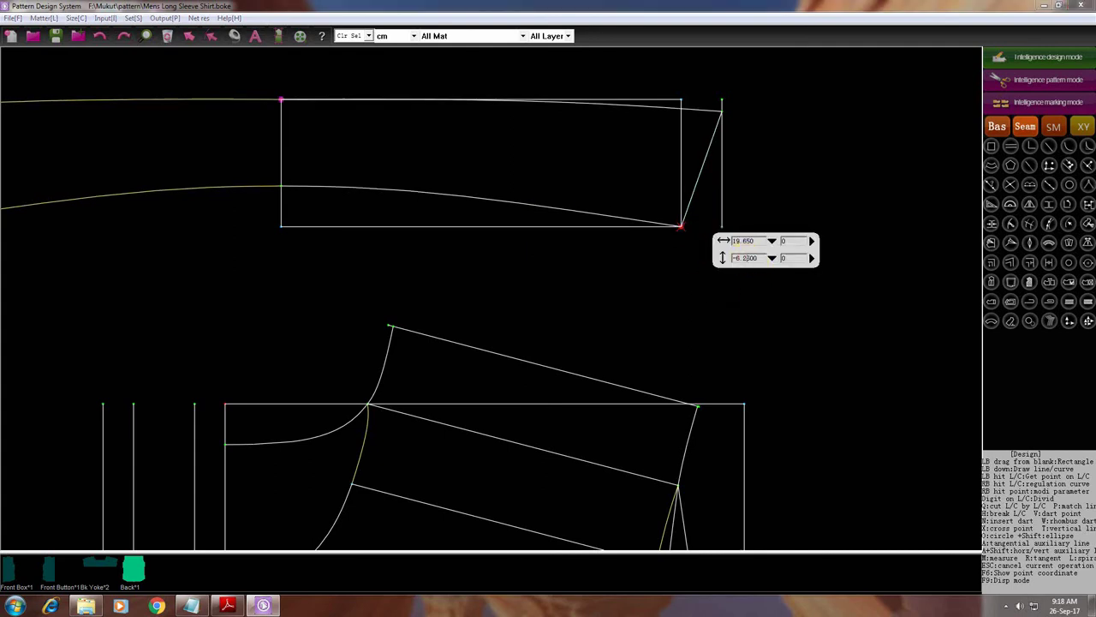
- Place a point at 0.6 on the curve at the rectangle's left edge
left_click(281, 187)
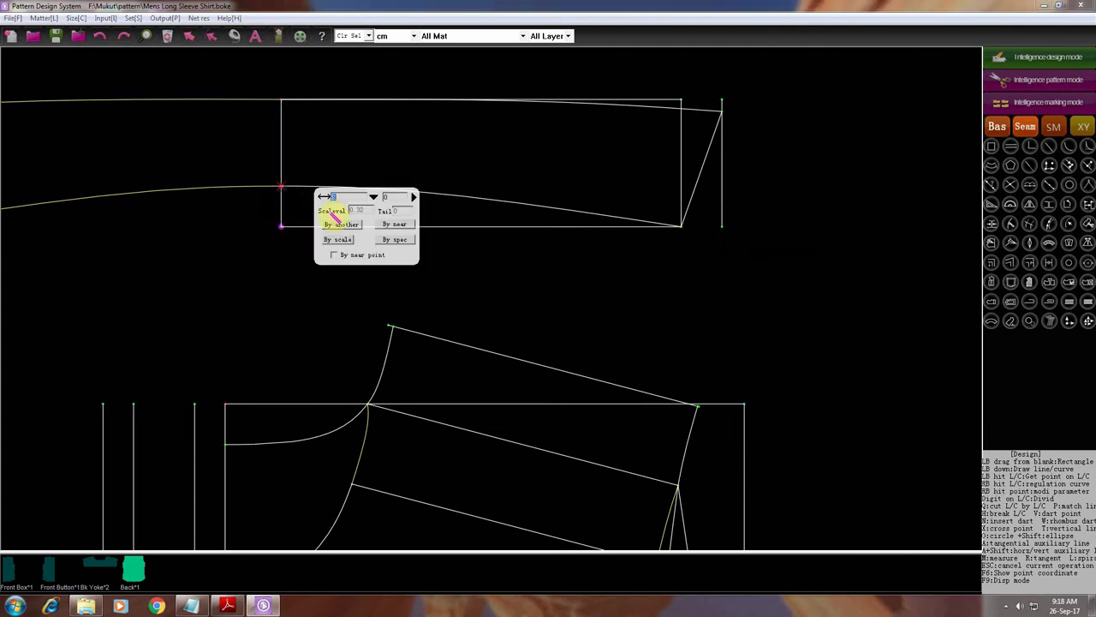
type("0.6")
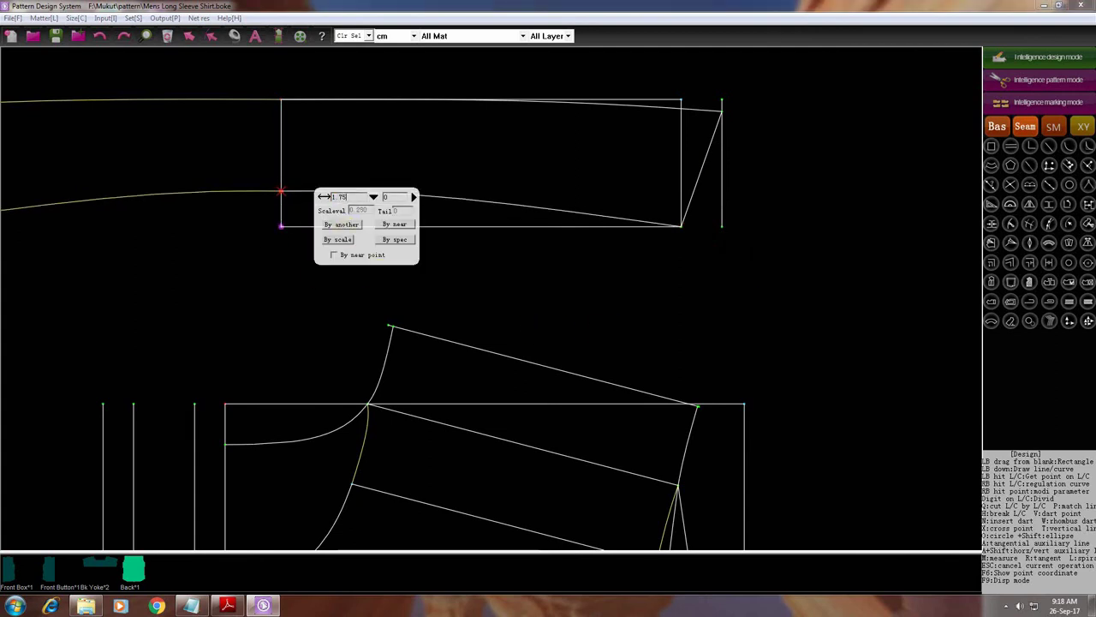
key("Return")
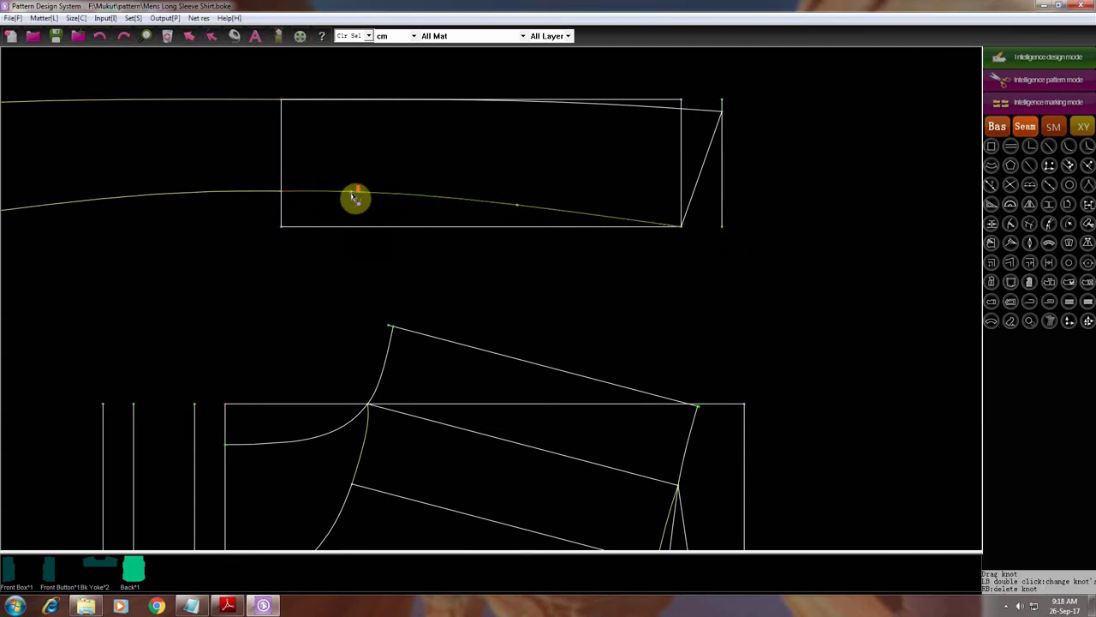
- Nudge a knot on the lower collar curve to smooth it
scroll(385, 197, "up", 3)
right_click(354, 197)
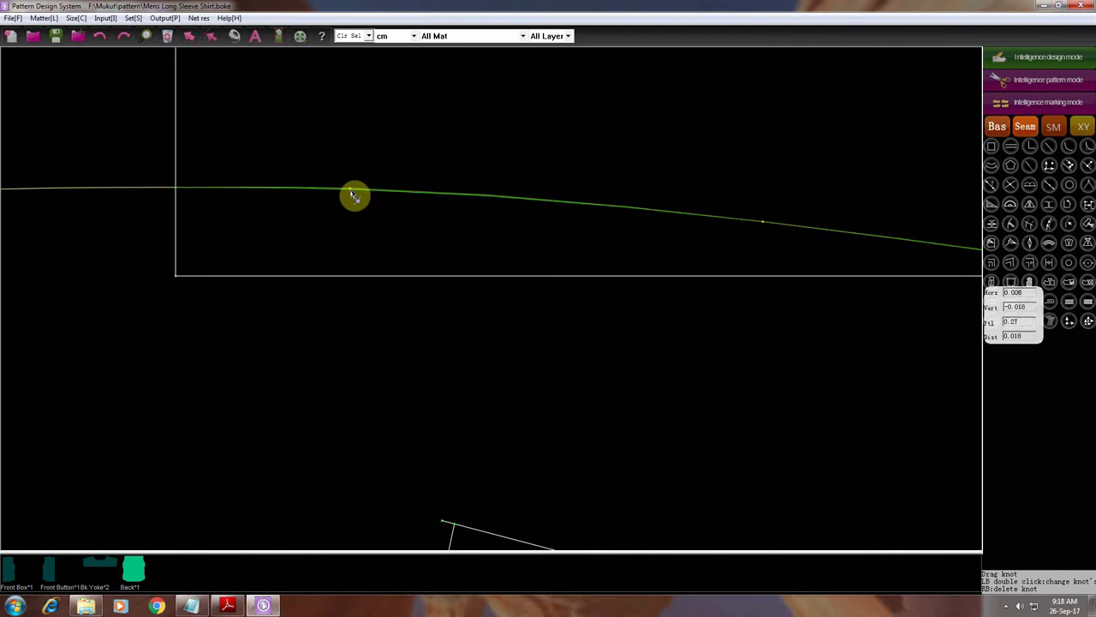
scroll(367, 189, "down", 2)
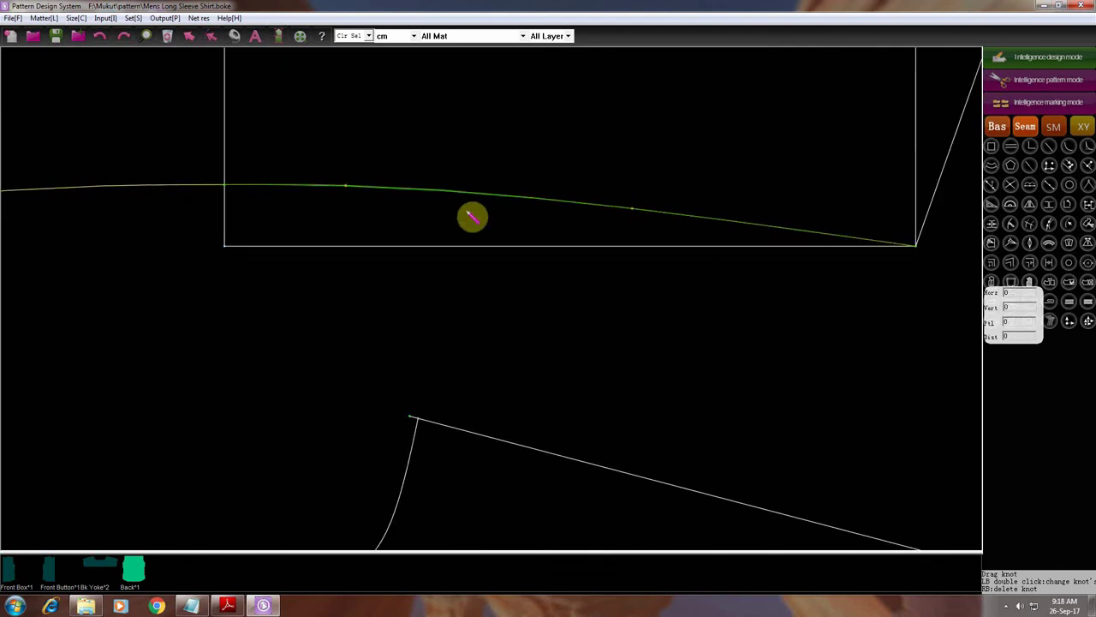
scroll(357, 193, "up", 1)
left_click_drag(351, 192, 345, 191)
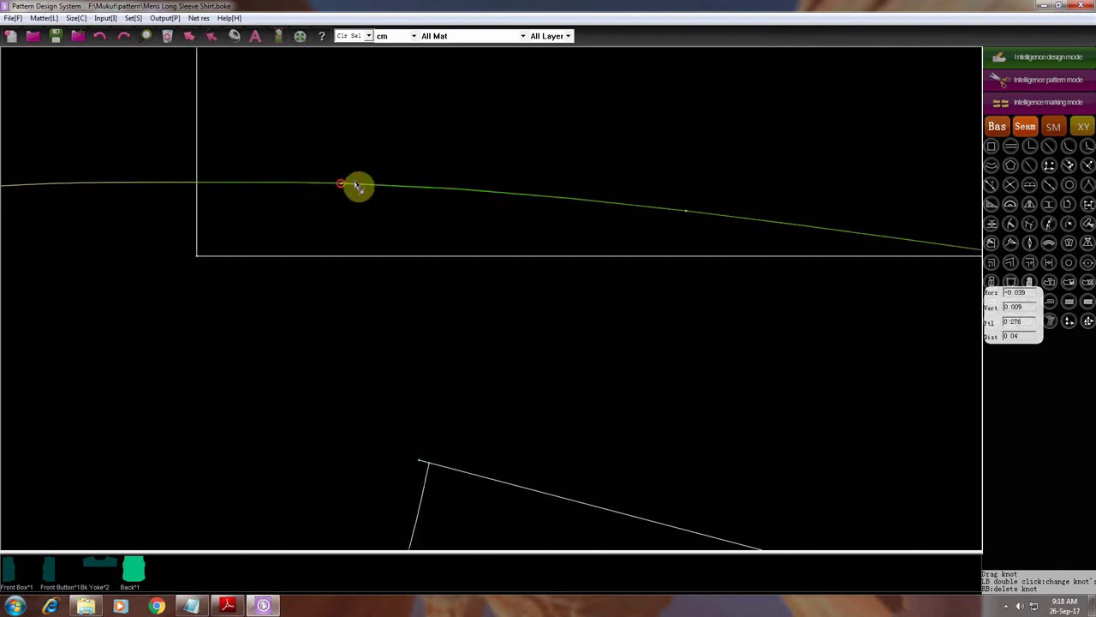
right_click(402, 179)
scroll(499, 225, "down", 2)
scroll(581, 182, "up", 1)
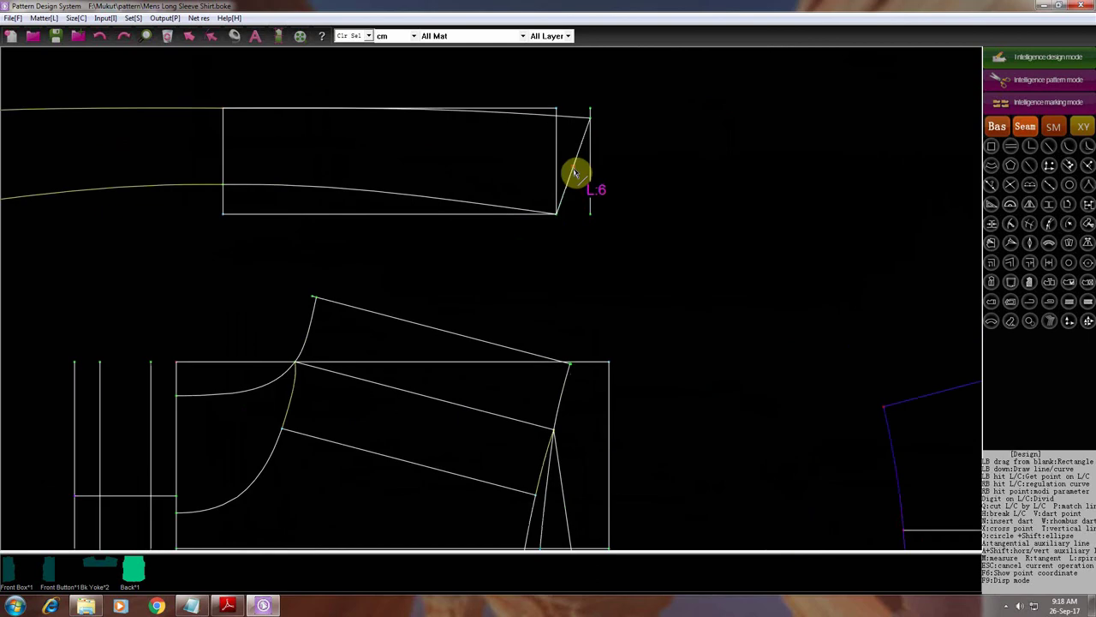
- Move a knot on the top collar curve to refine its shape
left_click(532, 113)
scroll(391, 124, "up", 2)
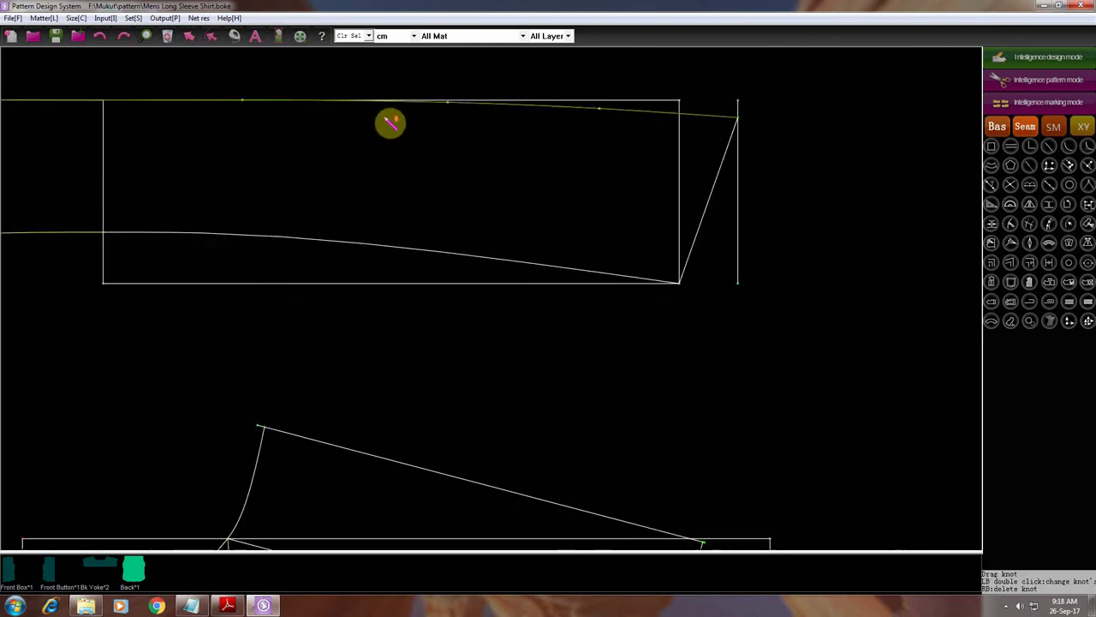
scroll(389, 124, "up", 1)
scroll(402, 124, "down", 1)
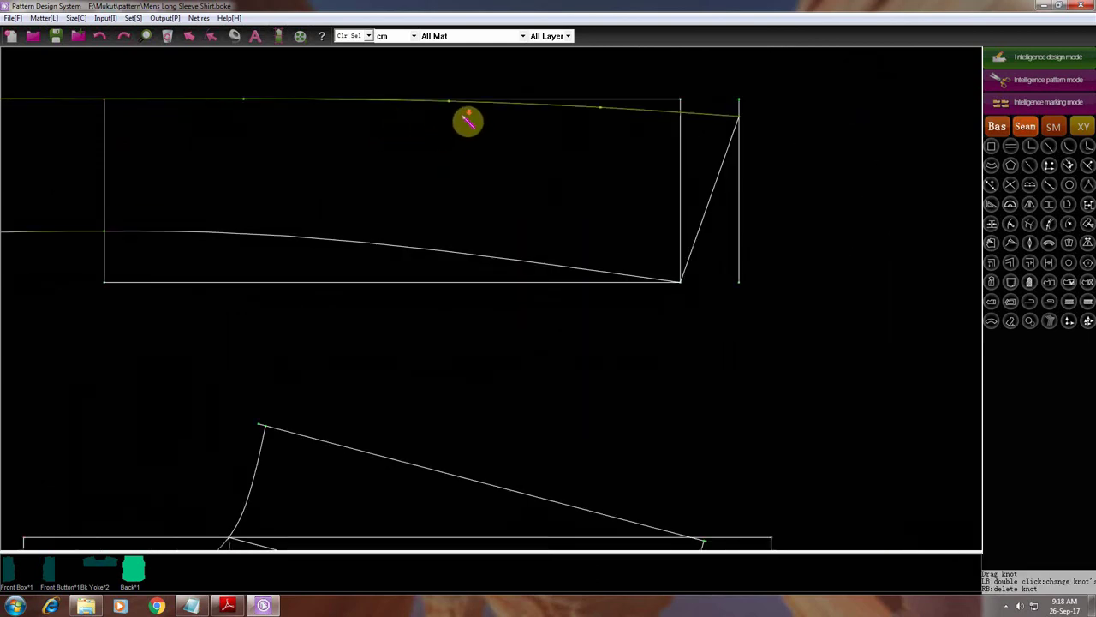
scroll(459, 109, "up", 1)
left_click_drag(446, 101, 442, 102)
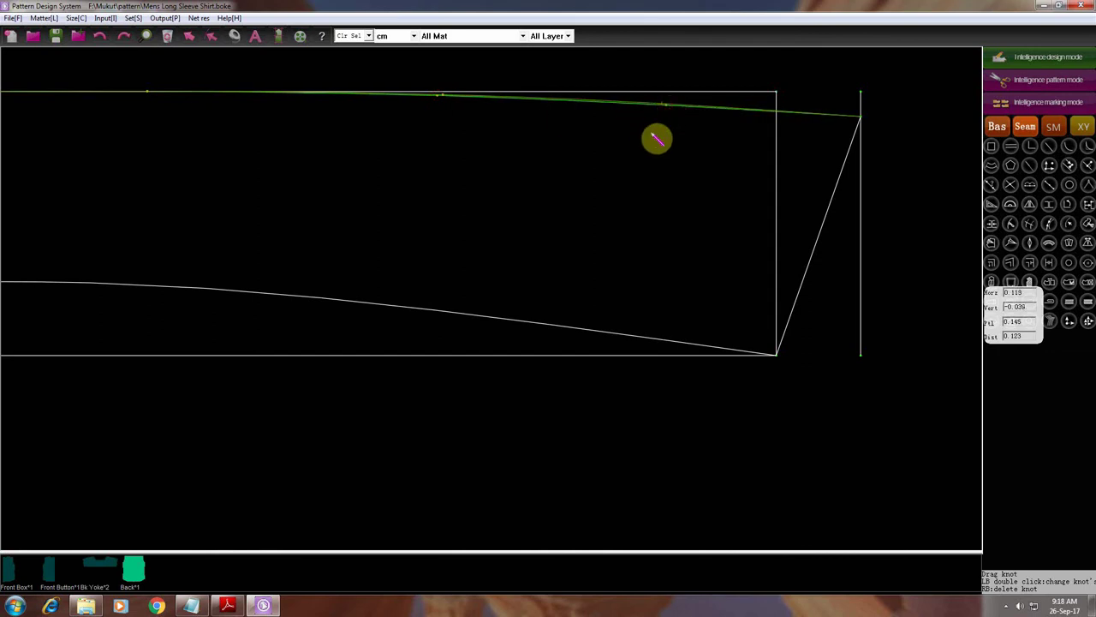
left_click(656, 137)
- Refine the lower curve's knots again until its length reads 19.65 cm
scroll(814, 229, "down", 1)
scroll(815, 228, "down", 1)
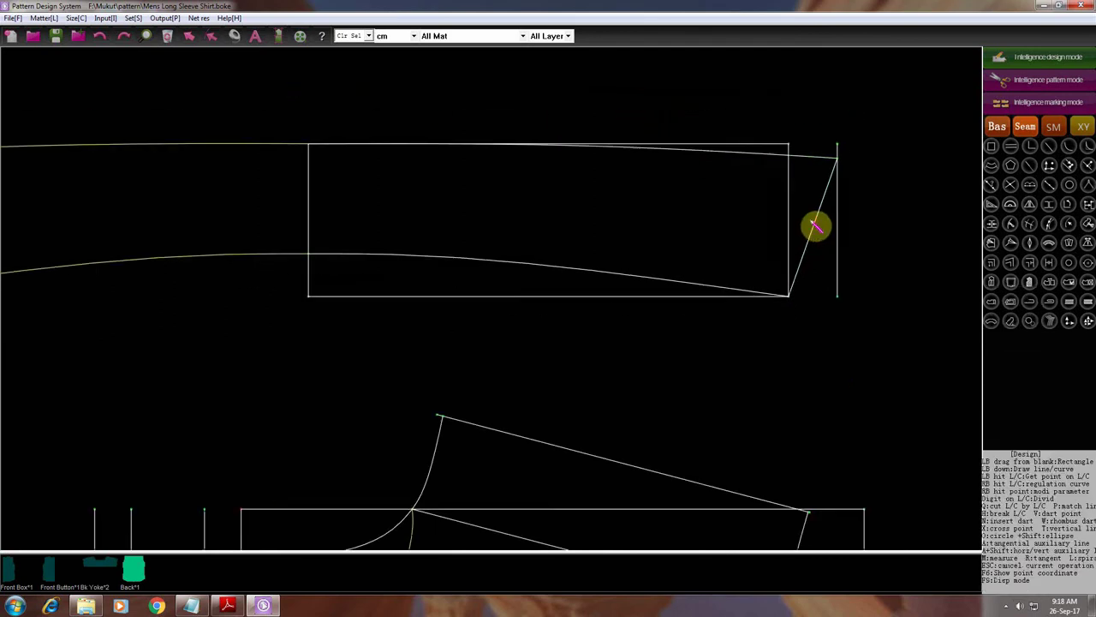
scroll(809, 223, "down", 1)
scroll(805, 221, "down", 1)
scroll(525, 267, "up", 1)
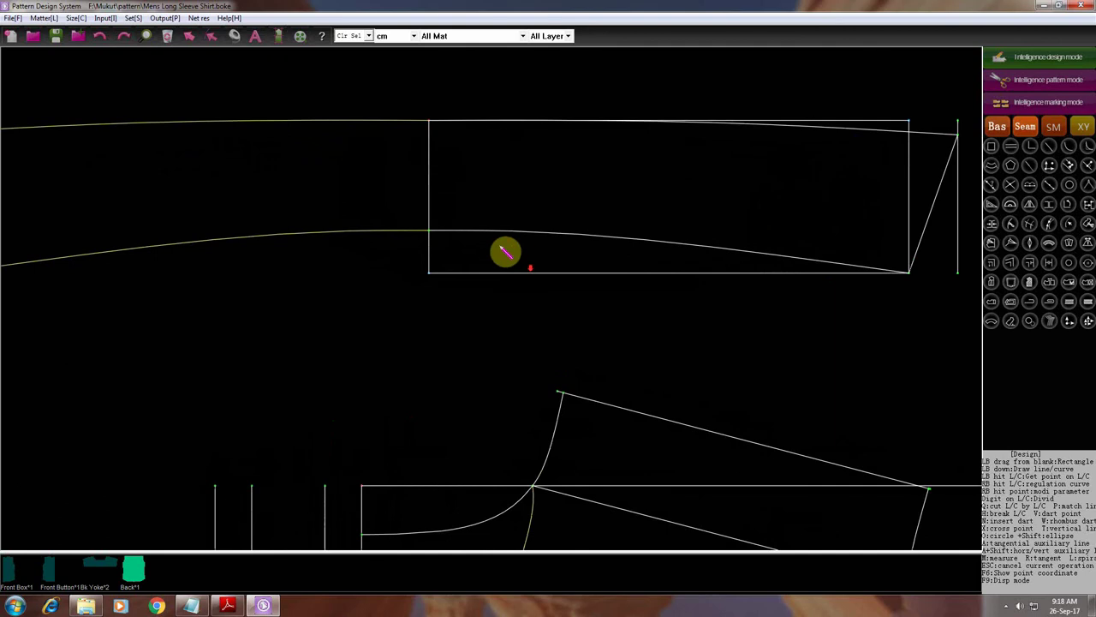
scroll(514, 241, "up", 1)
scroll(518, 227, "up", 1)
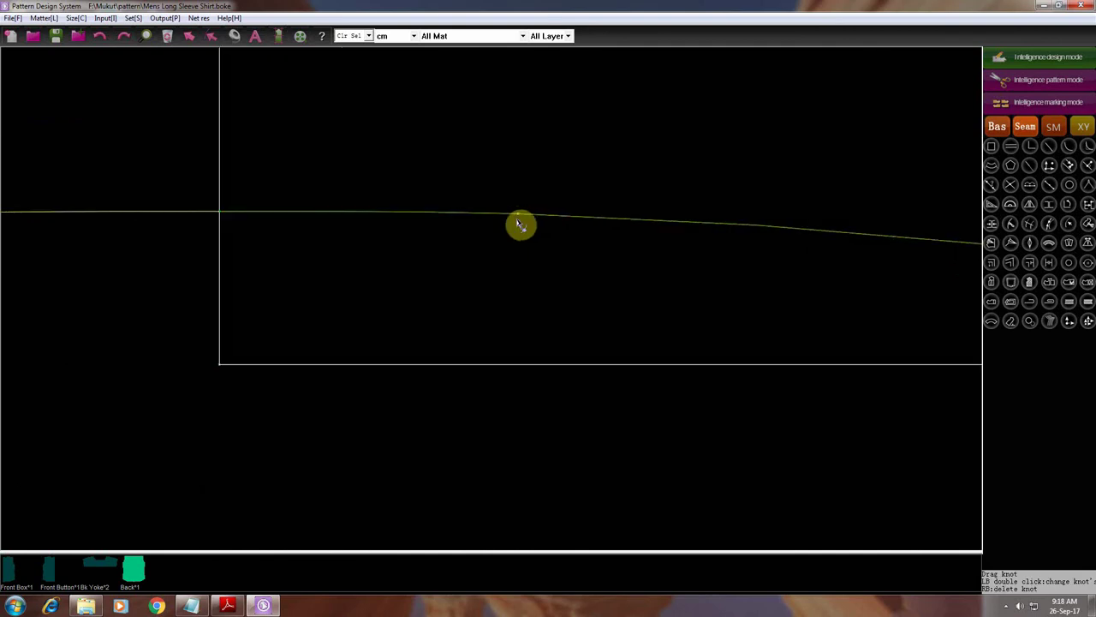
left_click(517, 224)
scroll(514, 224, "down", 2)
scroll(666, 240, "up", 1)
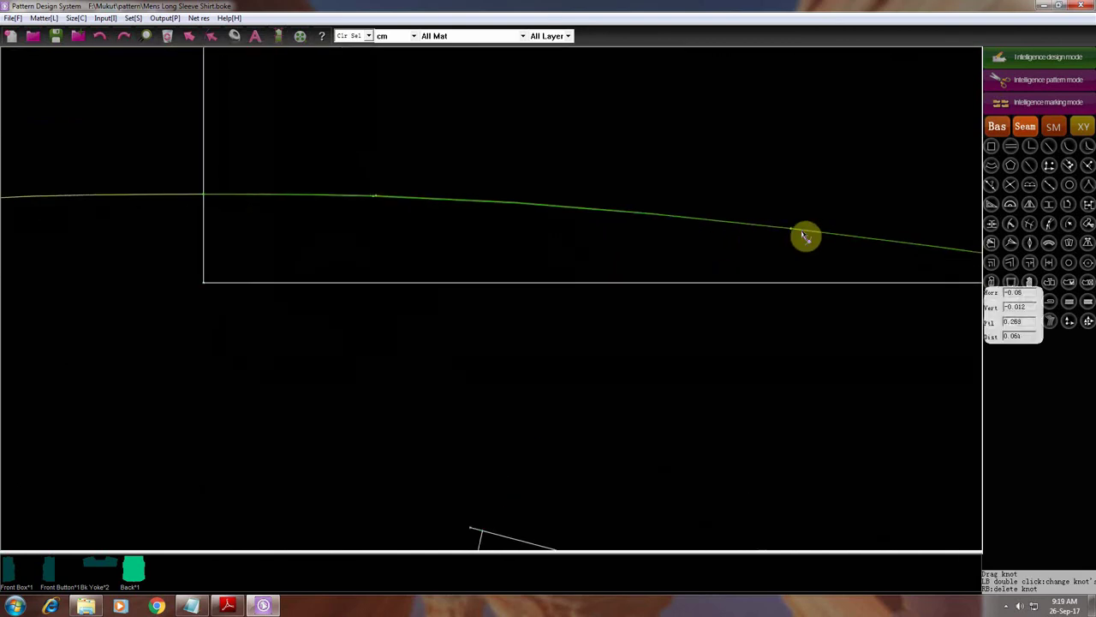
scroll(728, 218, "down", 1)
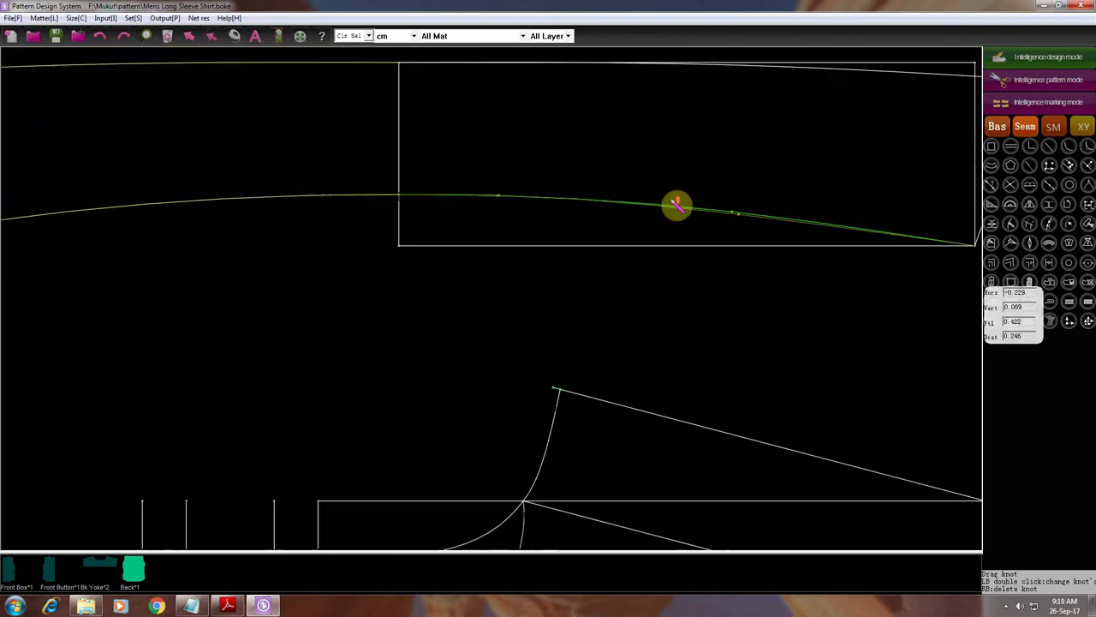
scroll(664, 187, "down", 1)
right_click(653, 169)
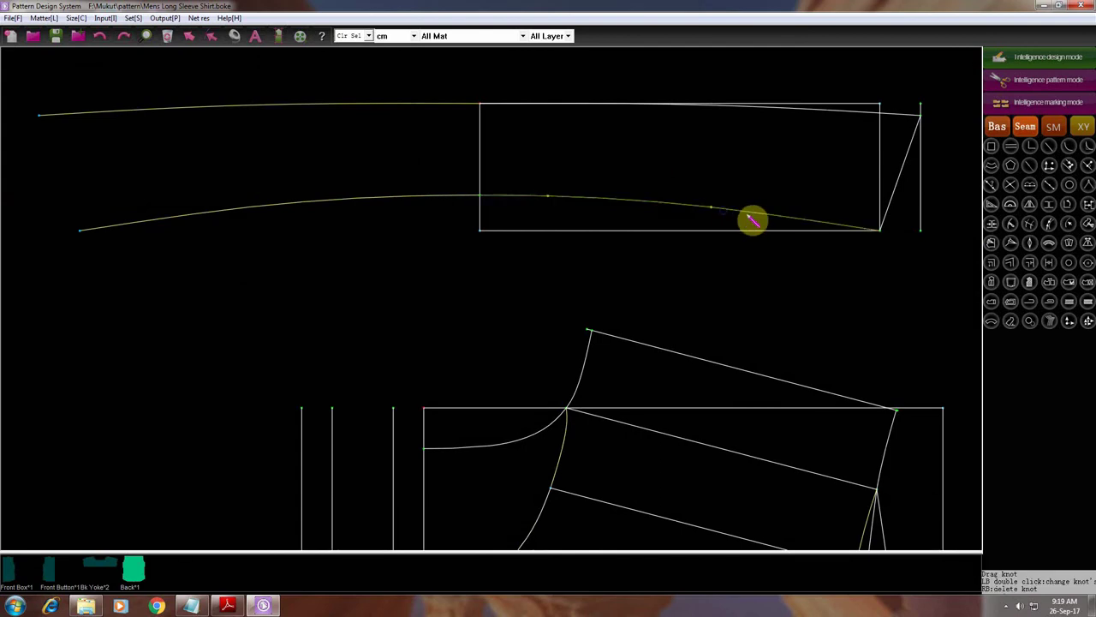
scroll(737, 218, "up", 1)
left_click(591, 200)
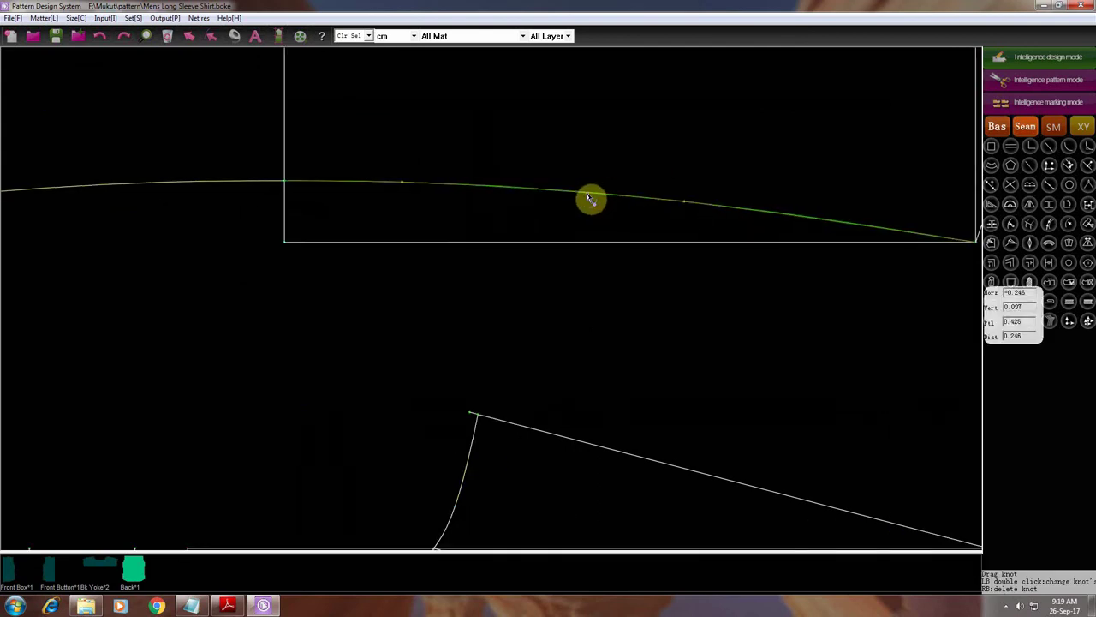
scroll(693, 204, "up", 1)
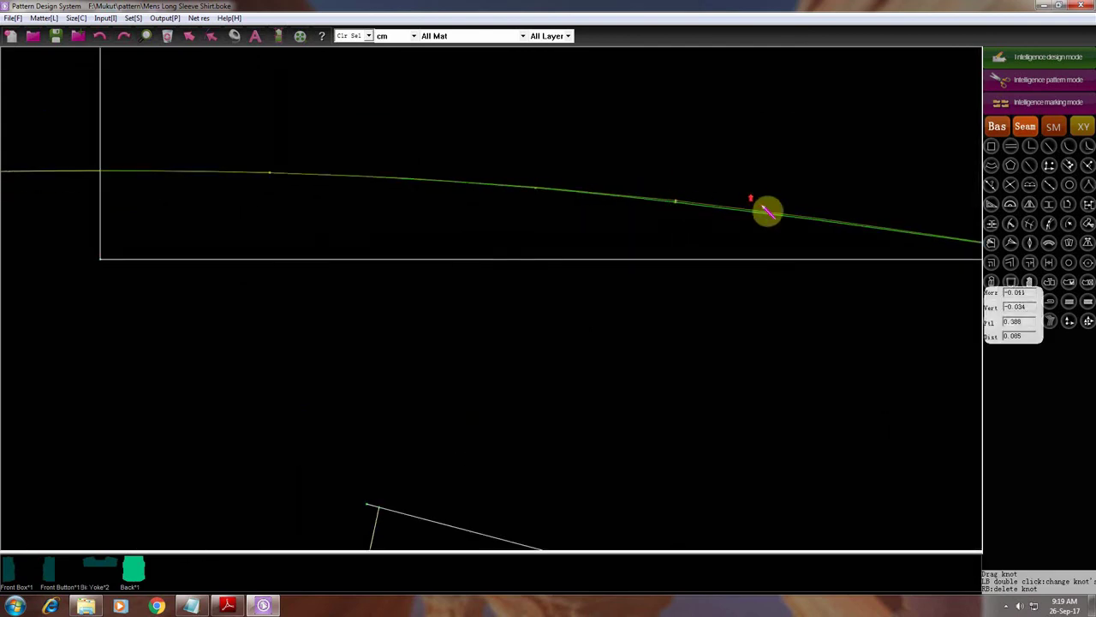
scroll(765, 211, "down", 1)
scroll(643, 213, "down", 1)
right_click(630, 170)
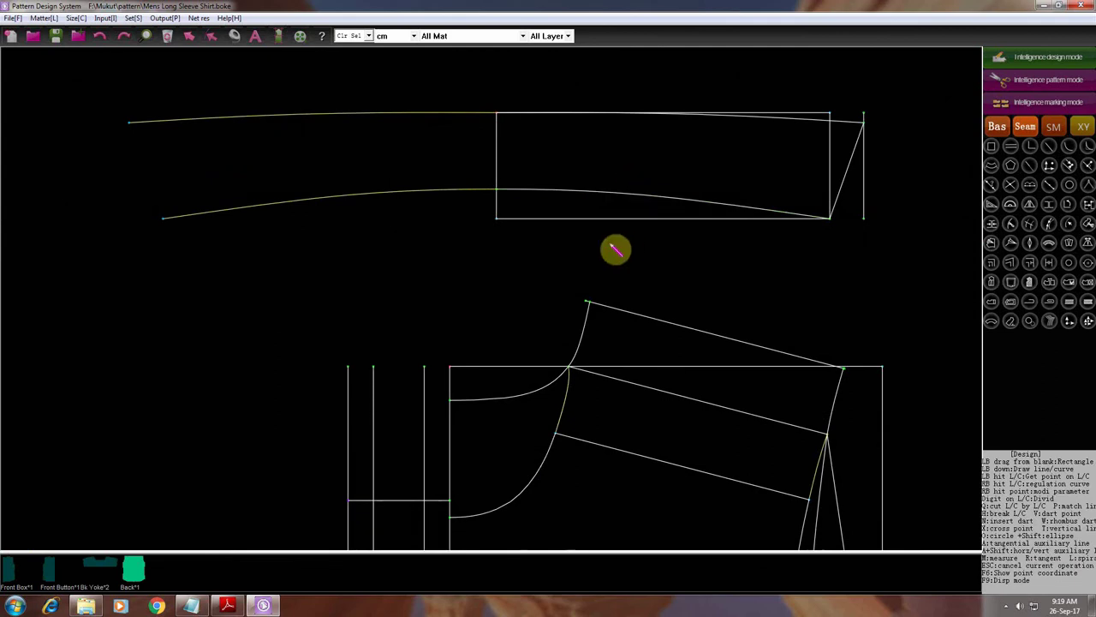
scroll(609, 243, "up", 2)
scroll(531, 206, "down", 1)
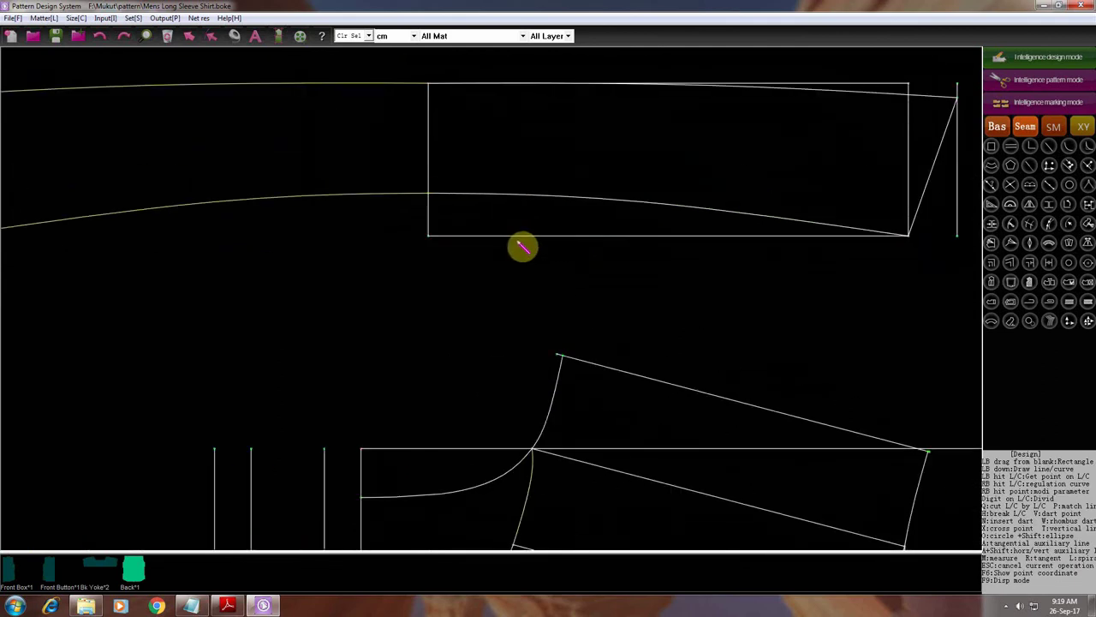
scroll(520, 245, "down", 1)
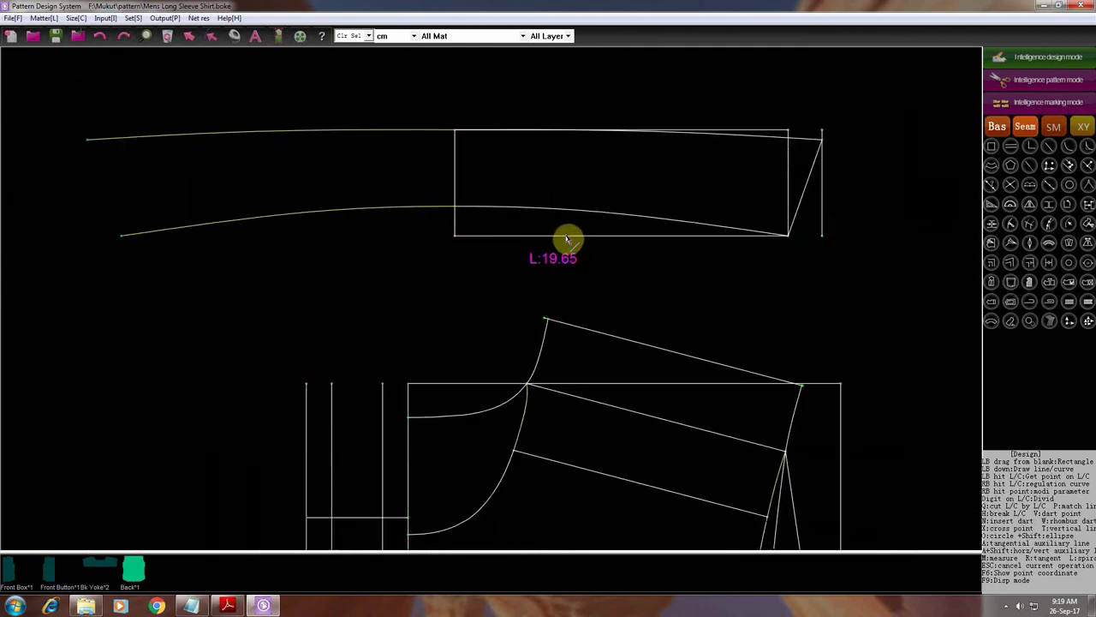
- Delete the two curves left of the collar box, shift the box up, and save
left_click(168, 36)
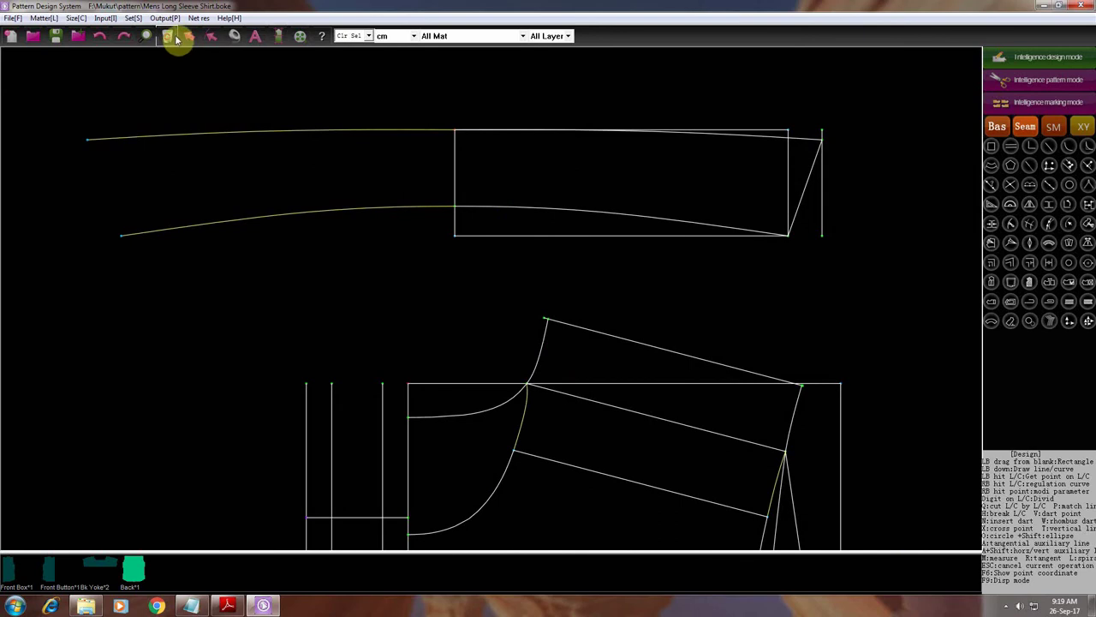
left_click_drag(71, 98, 193, 262)
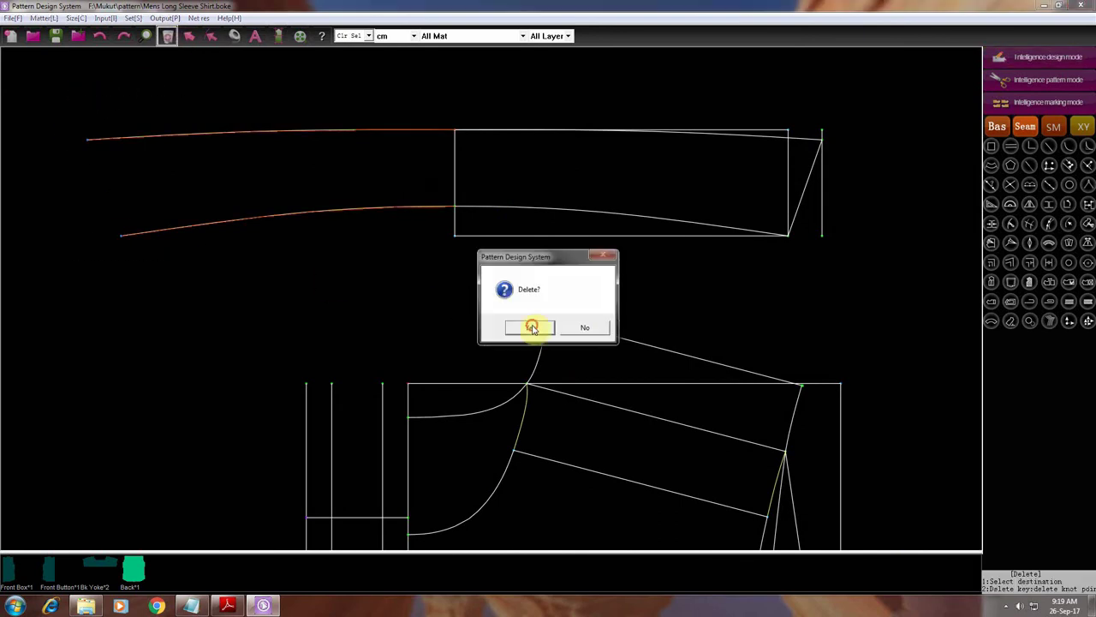
left_click(531, 327)
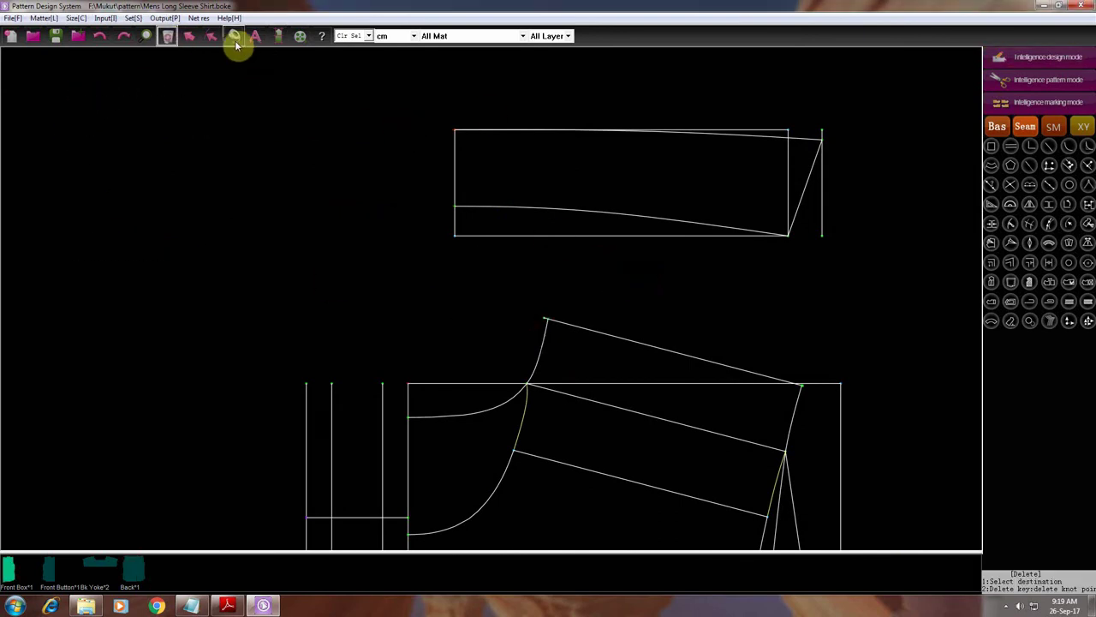
left_click(210, 36)
left_click_drag(456, 131, 463, 79)
left_click(55, 37)
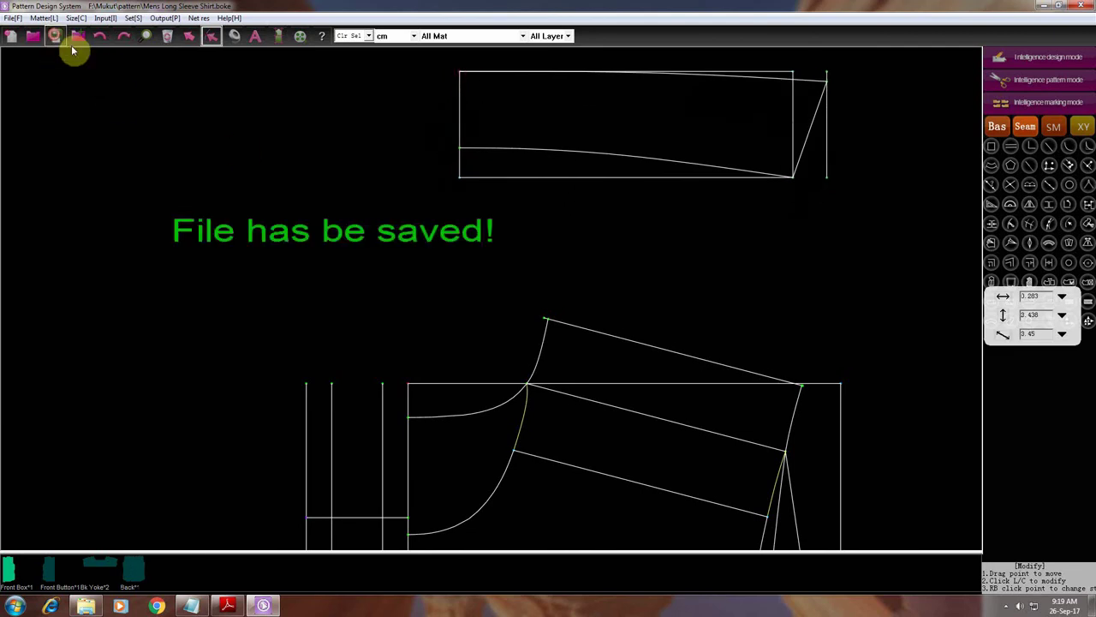
- Add a parallel offset copy just below the collar's lower curve
left_click(1045, 56)
scroll(531, 169, "up", 1)
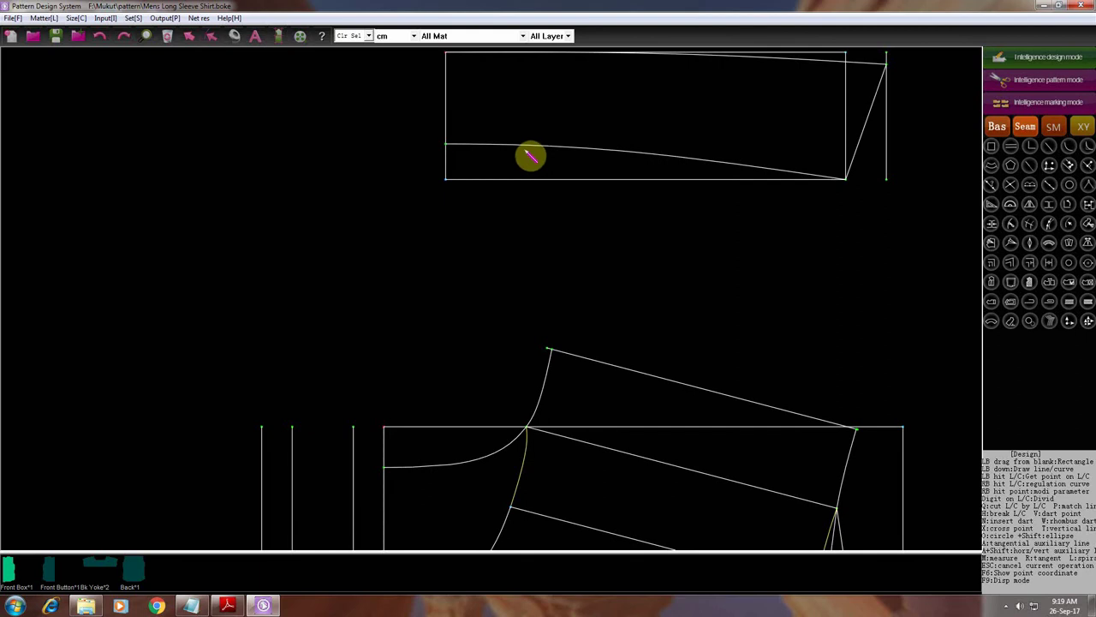
left_click_drag(525, 149, 531, 212)
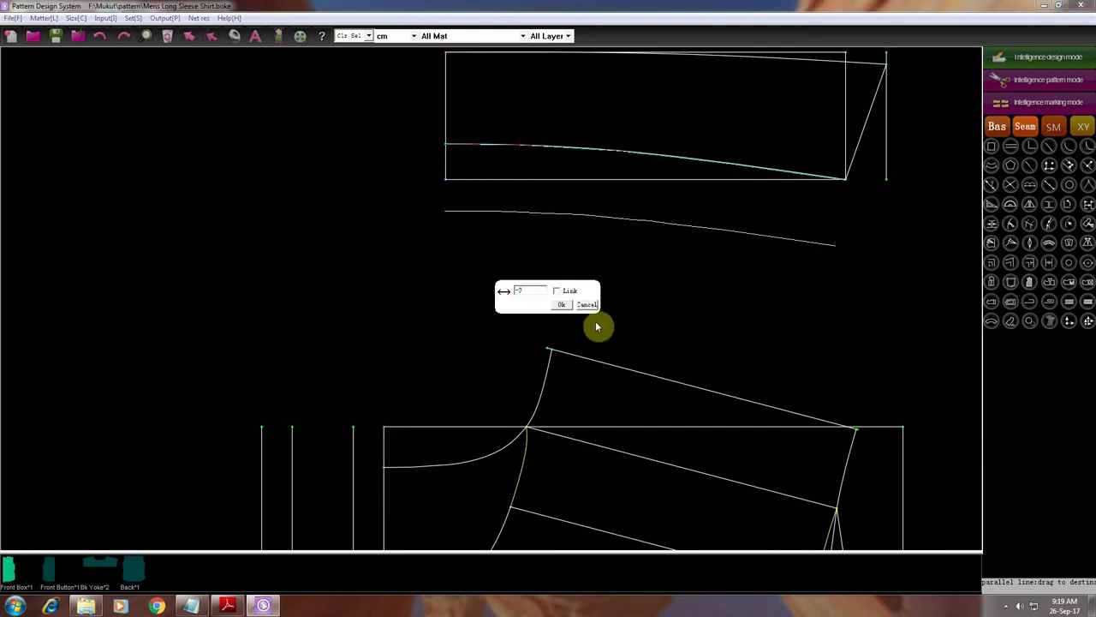
left_click(561, 306)
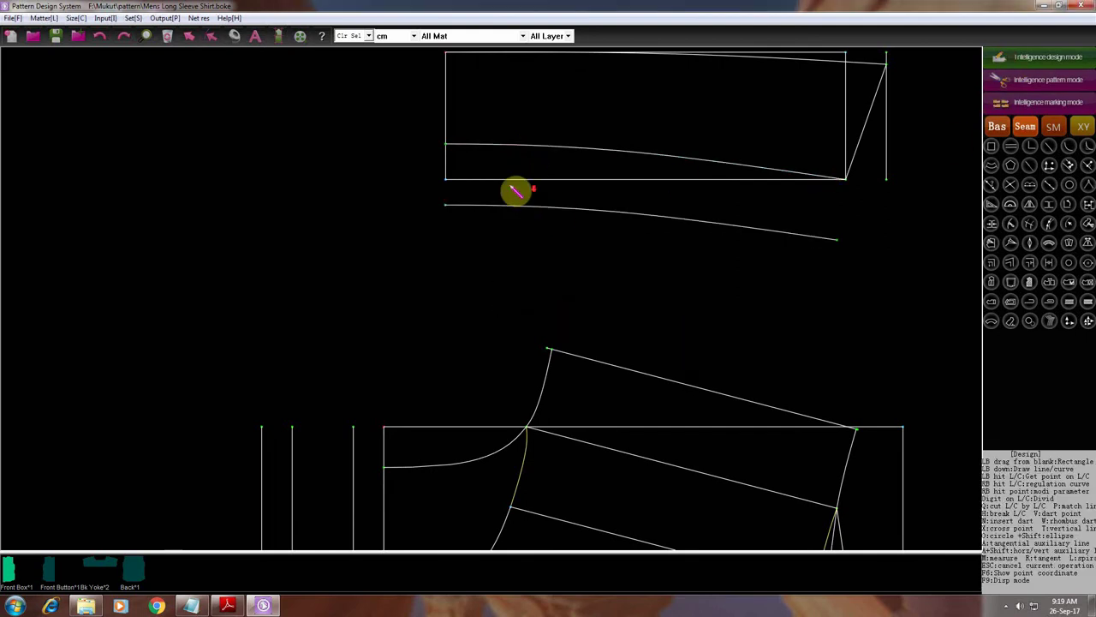
scroll(514, 191, "up", 2)
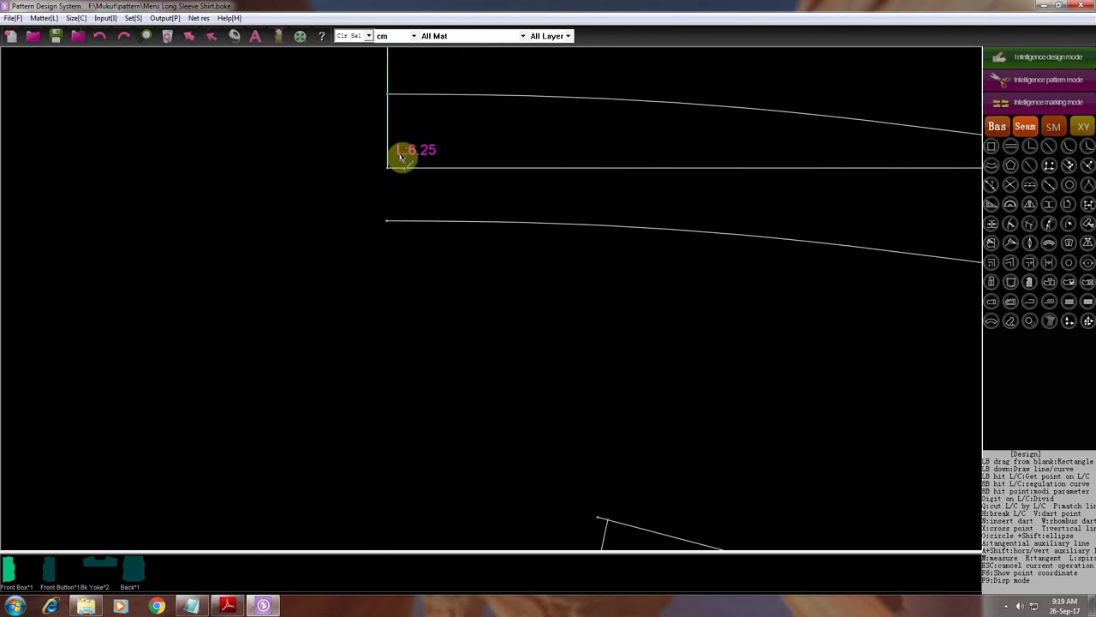
- Extend the collar's left edge downward and measure the 1.25 cm gap to the offset curve
left_click(389, 172)
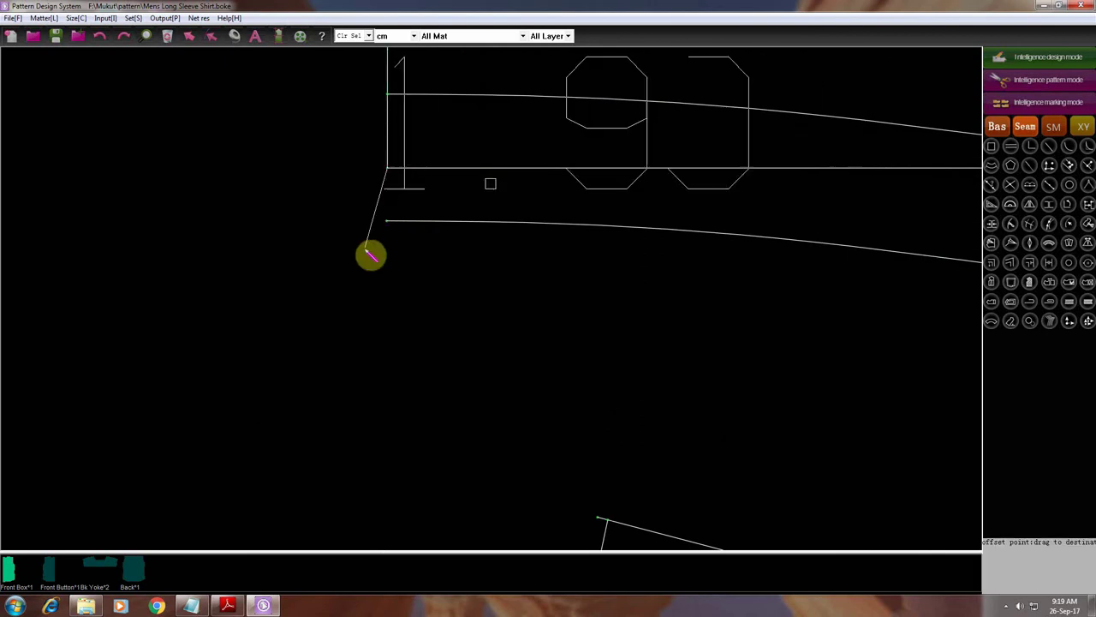
right_click(398, 289)
key("Return")
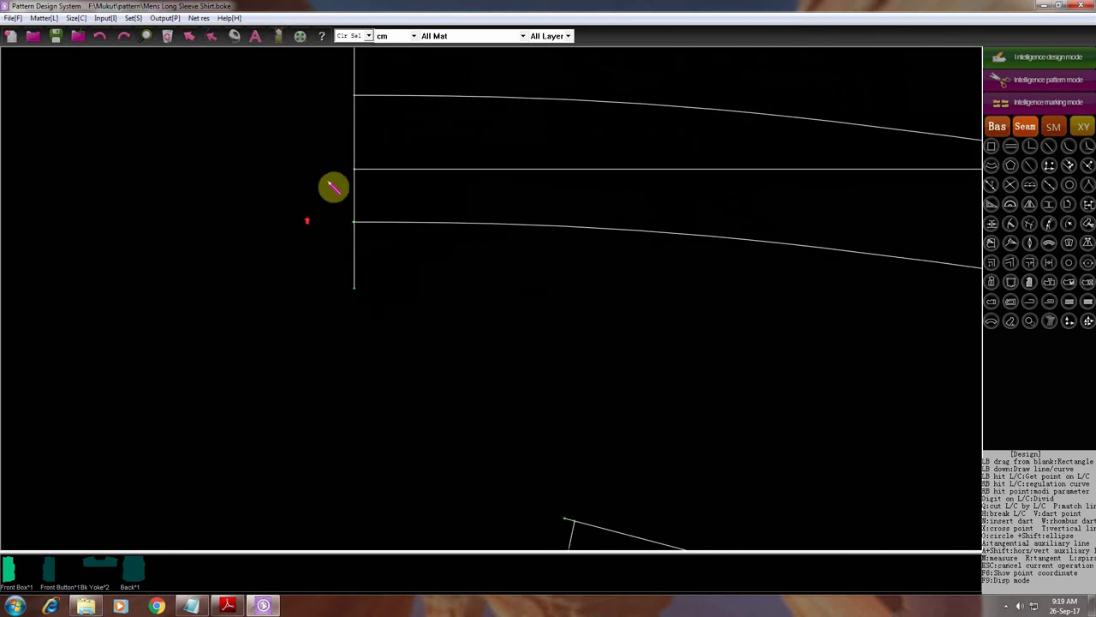
left_click(234, 35)
left_click(356, 223)
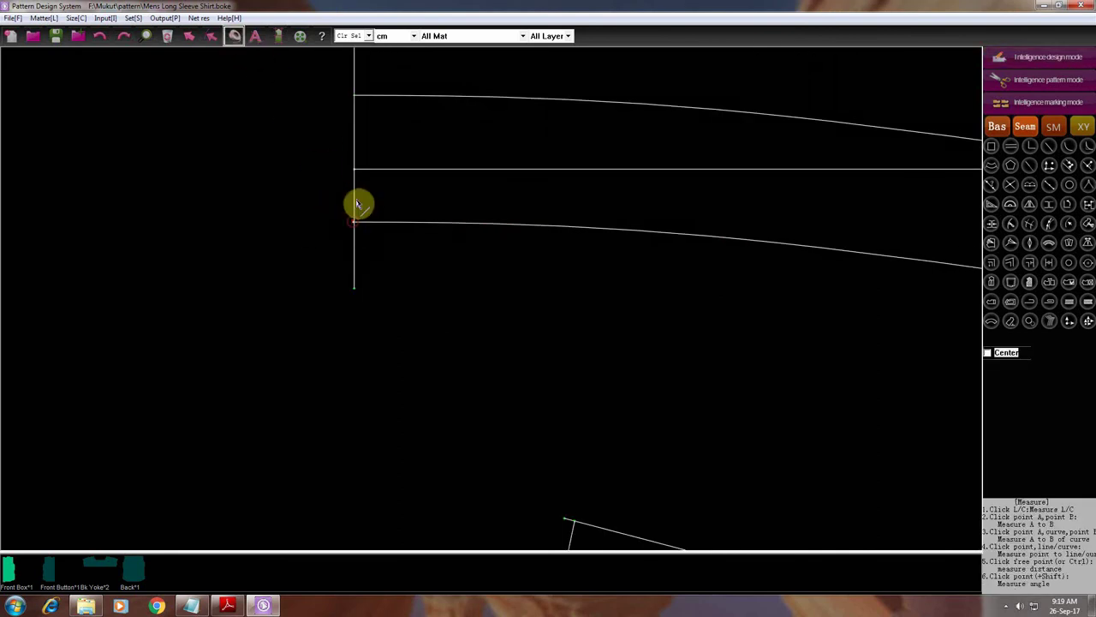
left_click(356, 171)
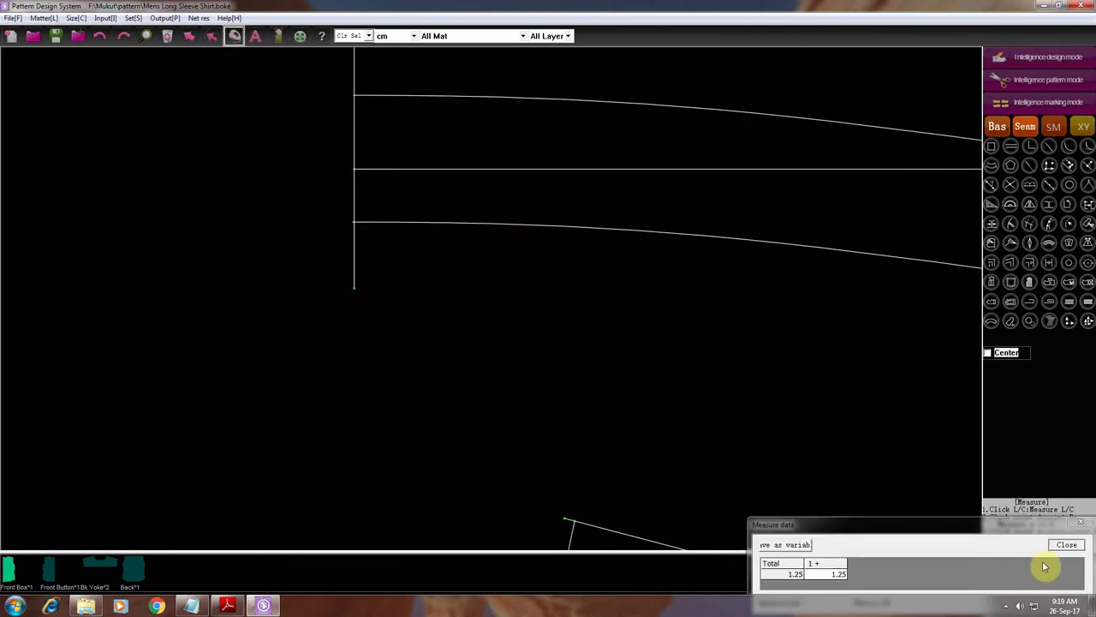
left_click(1056, 551)
left_click(1041, 57)
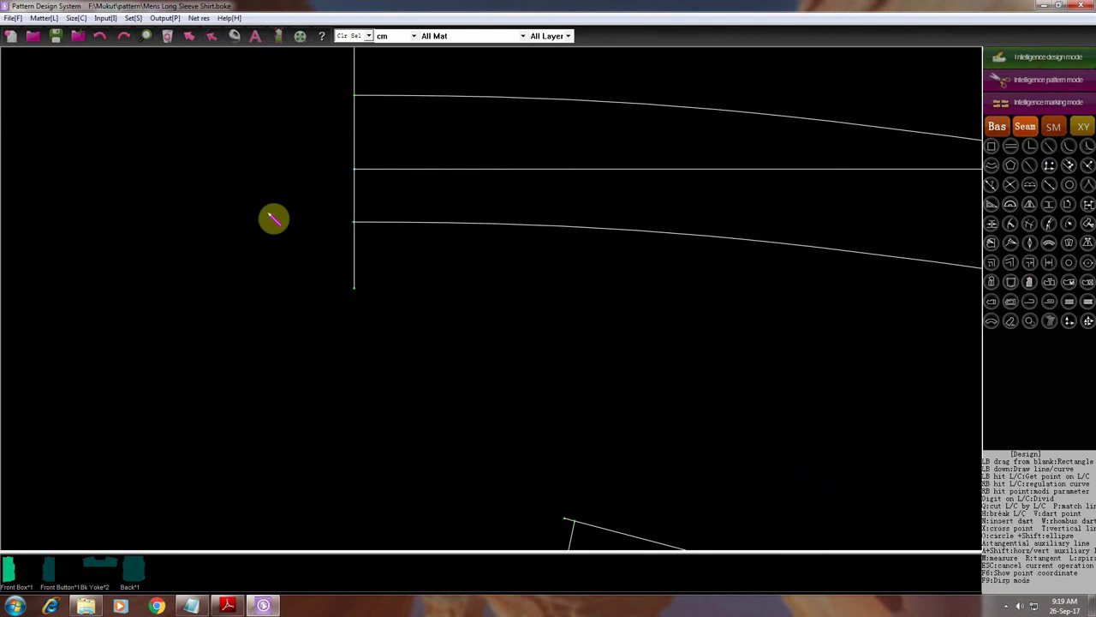
- Redraw the left edge's end with length 1.25 to meet the offset curve
left_click(355, 291)
type("1.25")
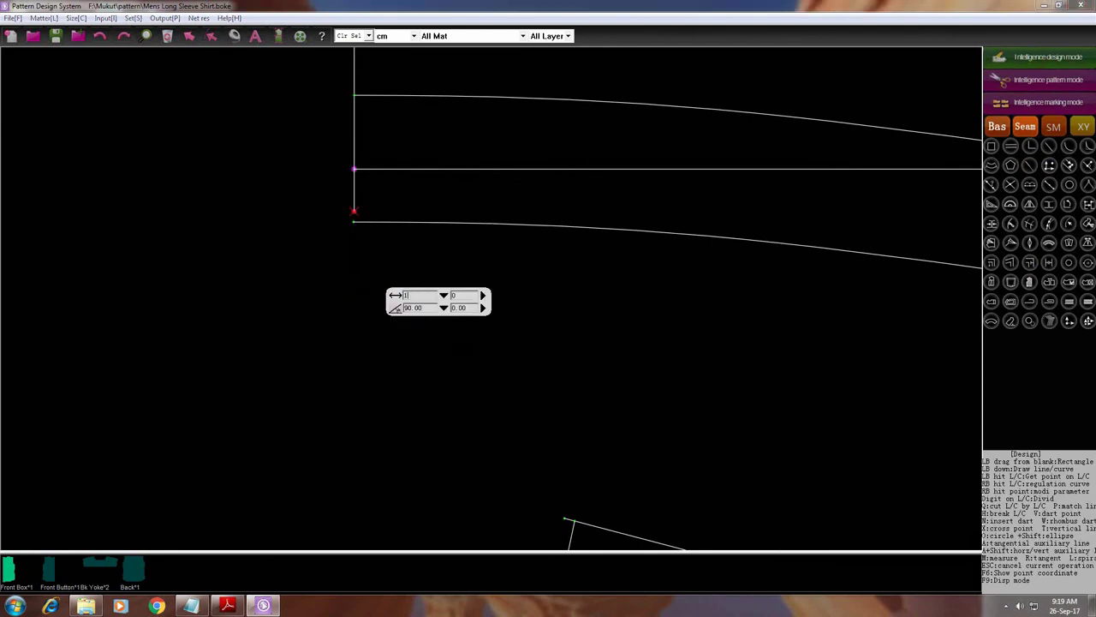
key("Return")
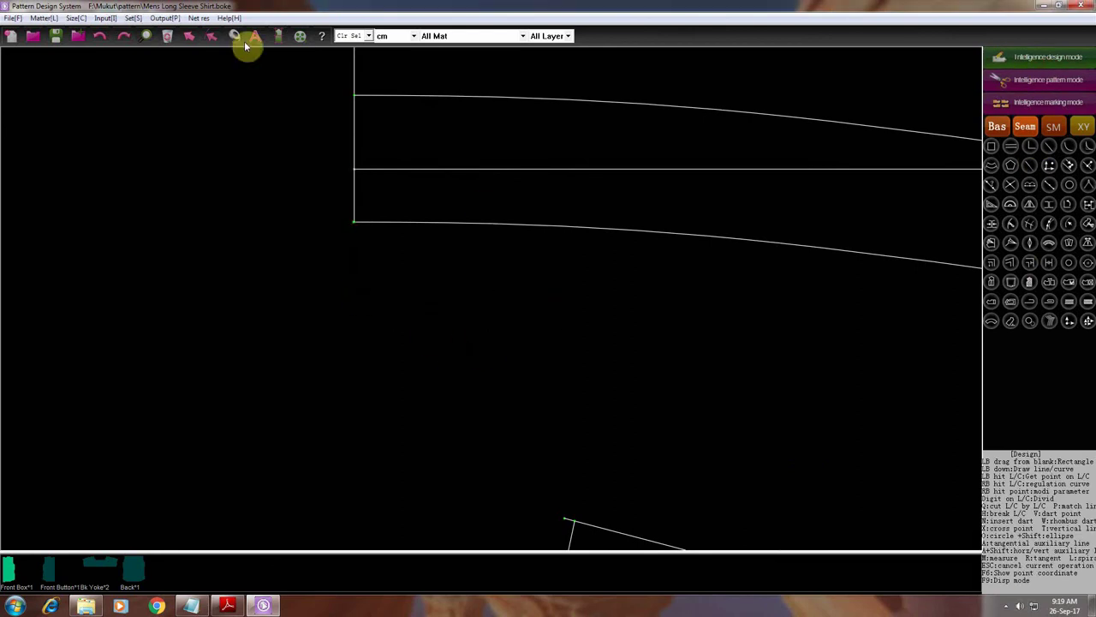
left_click(168, 36)
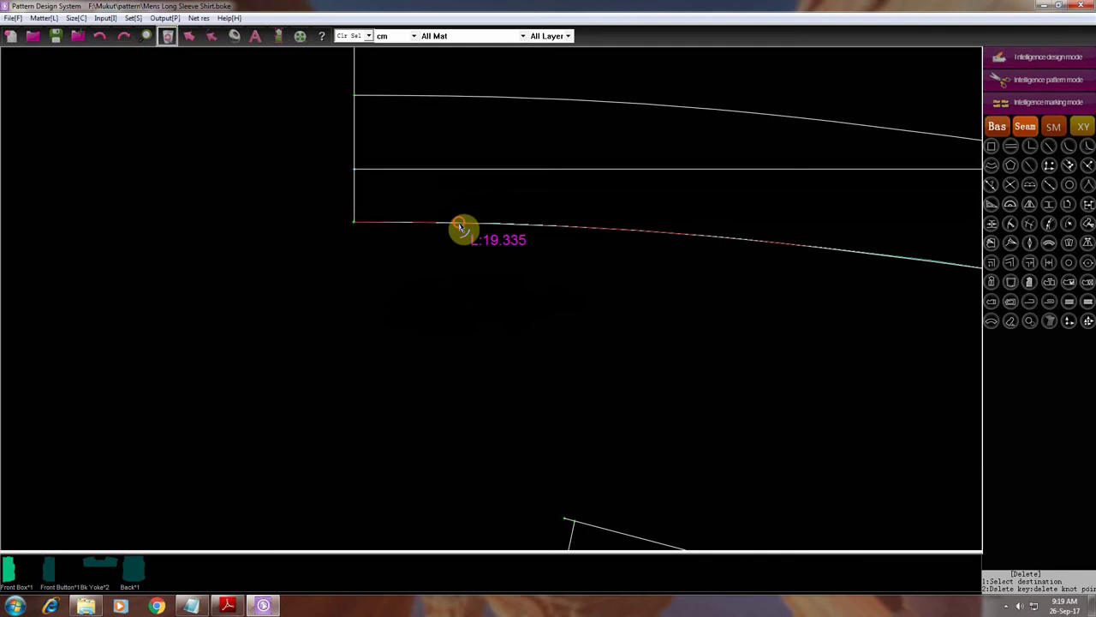
- Delete the old lower curve and replace it with a parallel copy of the upper curve offset -3
left_click(465, 224)
left_click(535, 328)
scroll(388, 303, "down", 1)
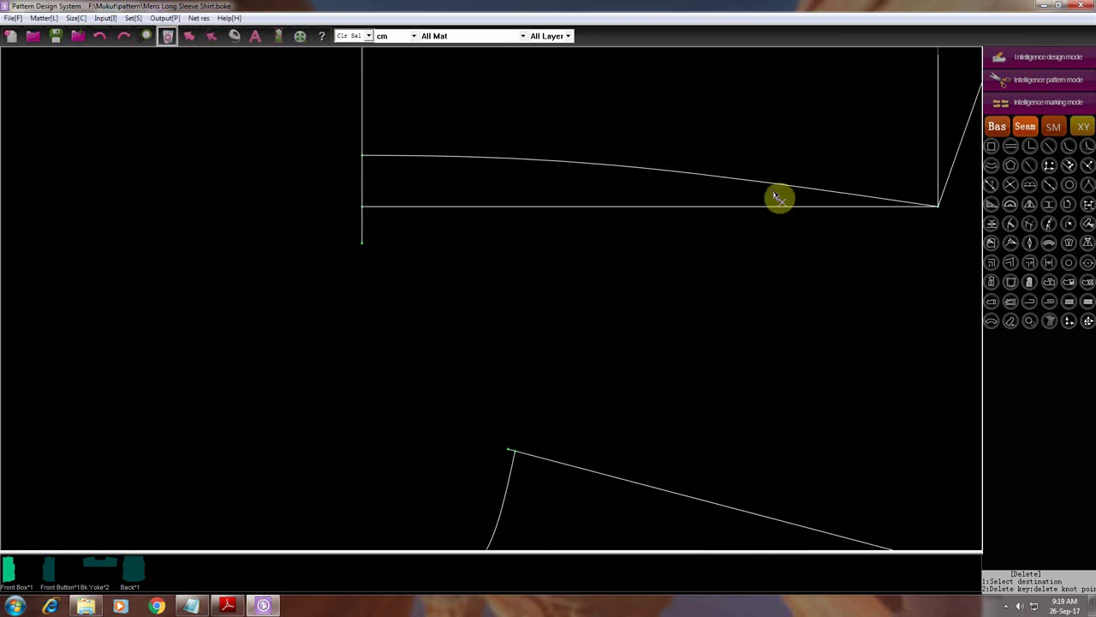
left_click(1008, 59)
left_click(1011, 145)
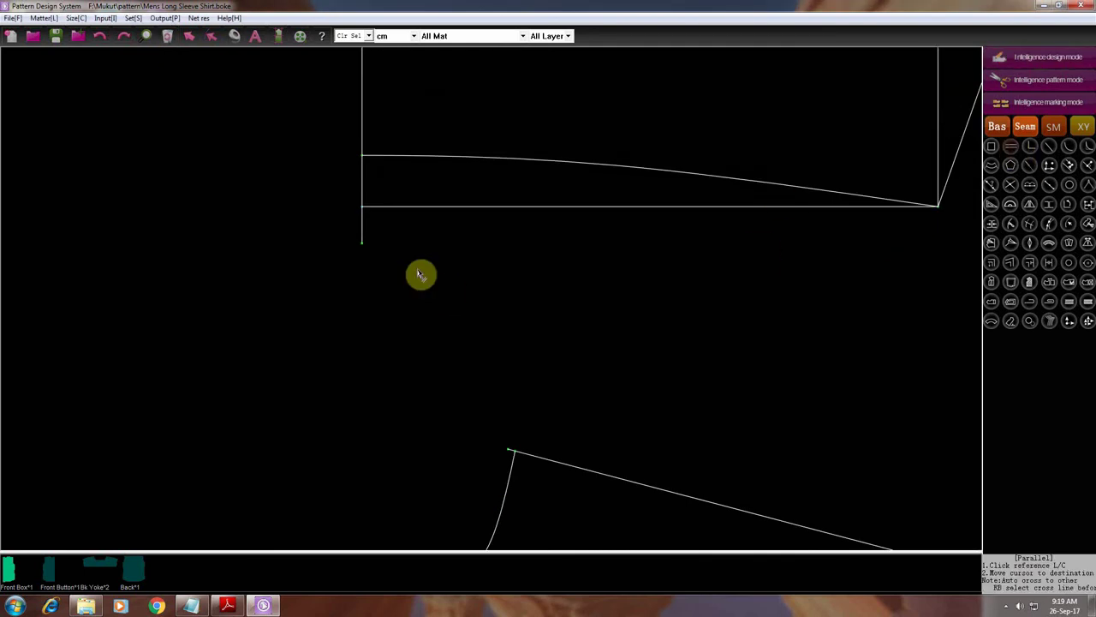
left_click(362, 227)
left_click(452, 158)
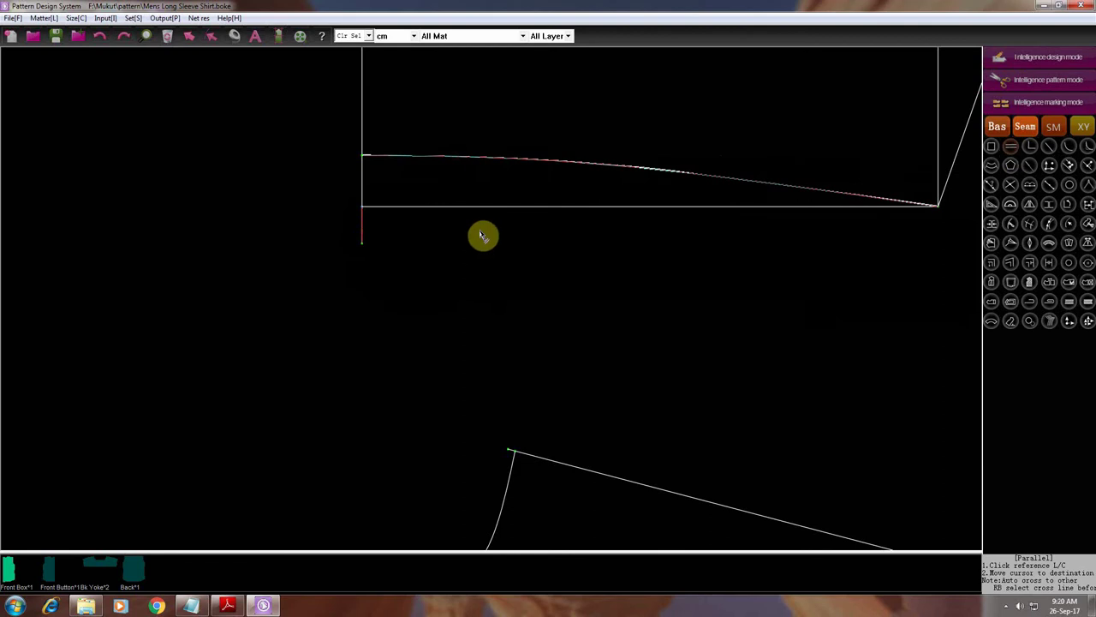
left_click(483, 234)
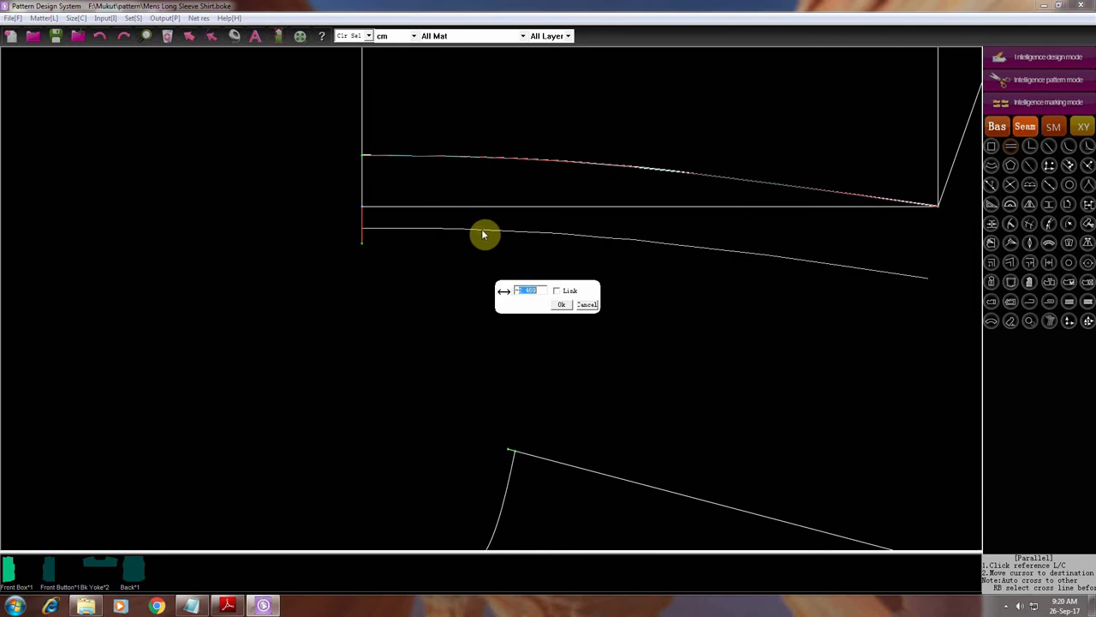
left_click(564, 305)
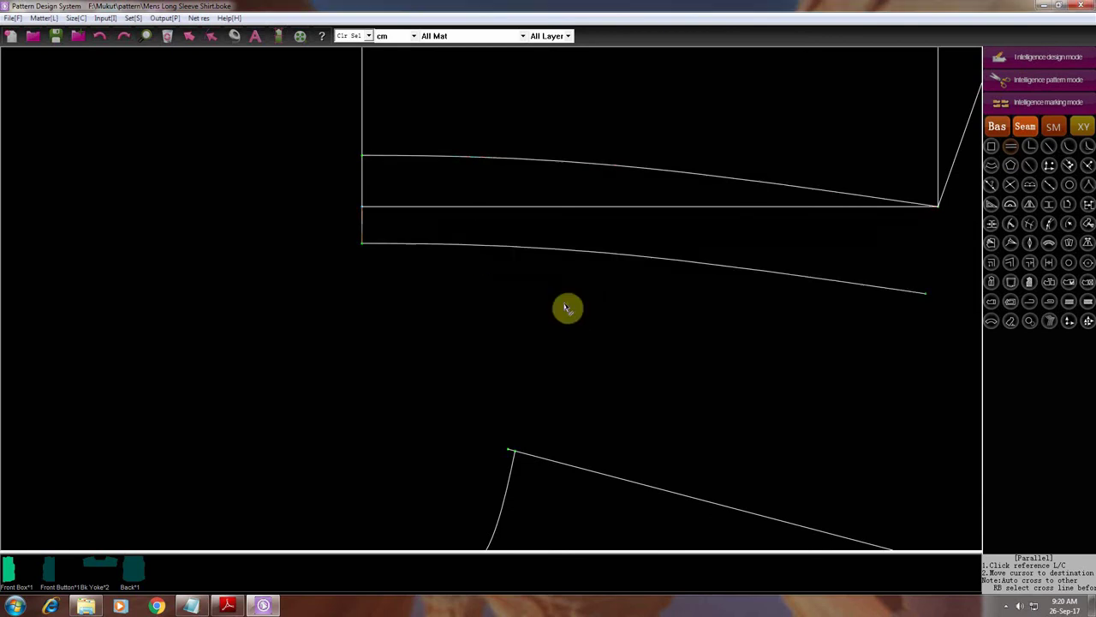
- Draw a vertical line down from the collar's lower-right corner past the offset curve
left_click(1067, 60)
scroll(575, 249, "down", 2)
scroll(851, 288, "up", 2)
scroll(621, 307, "down", 1)
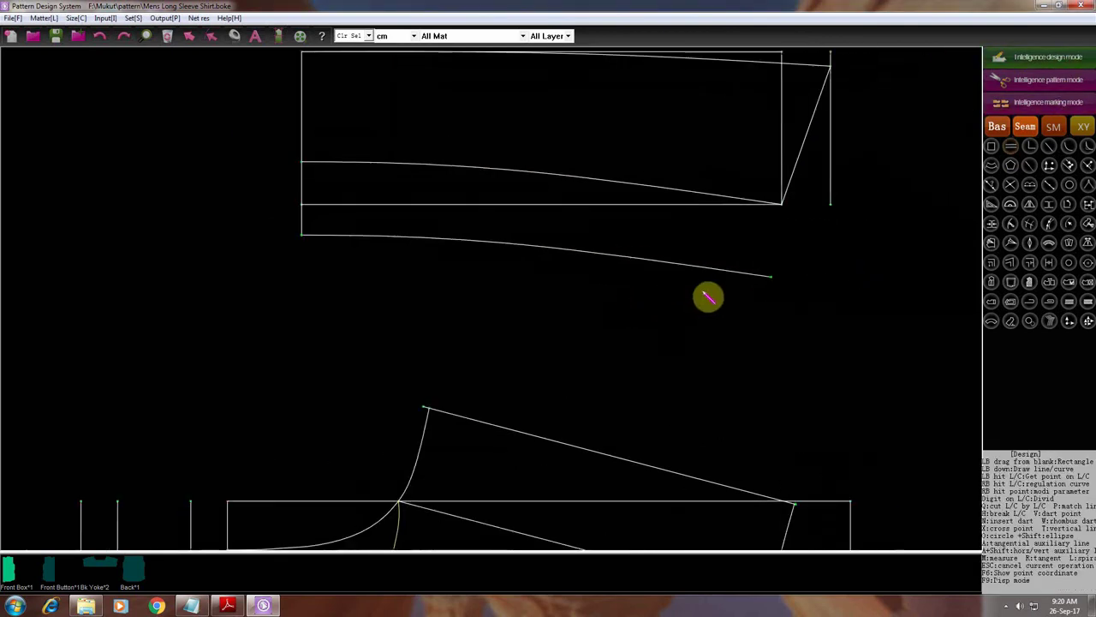
left_click_drag(783, 208, 797, 333)
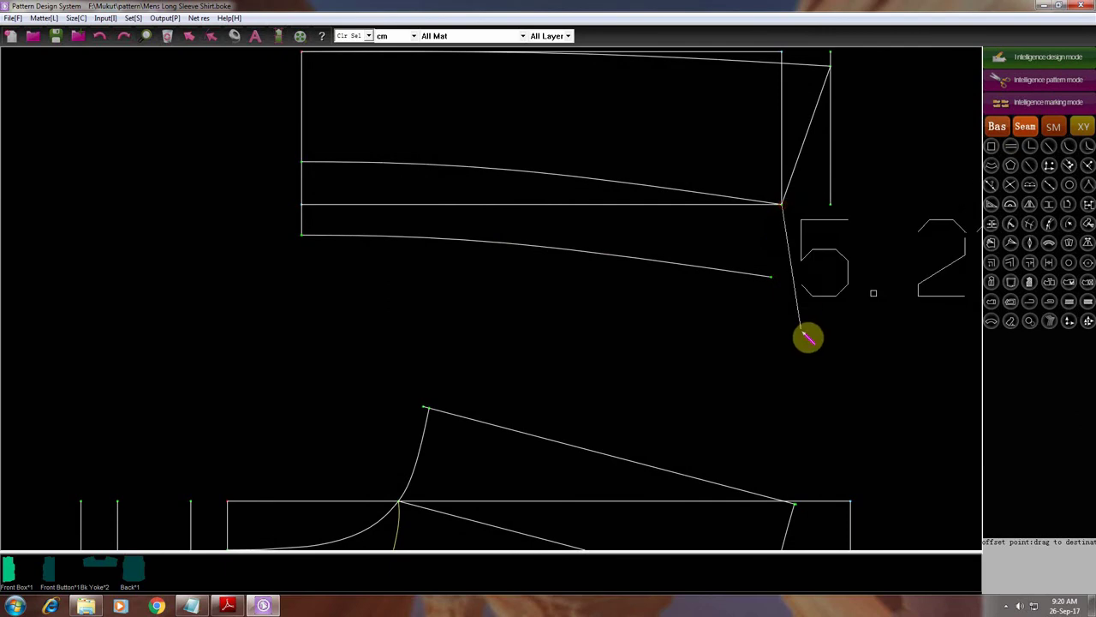
key("Return")
scroll(790, 274, "up", 1)
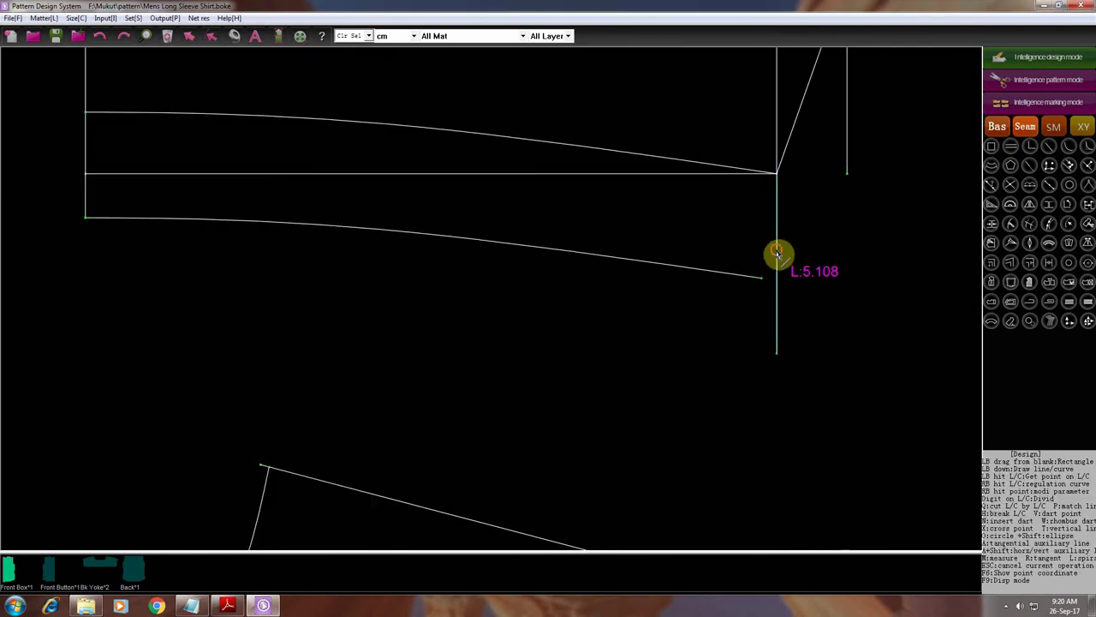
- Add a parallel guide line 2 beyond the vertical line
left_click_drag(778, 254, 831, 286)
type("2")
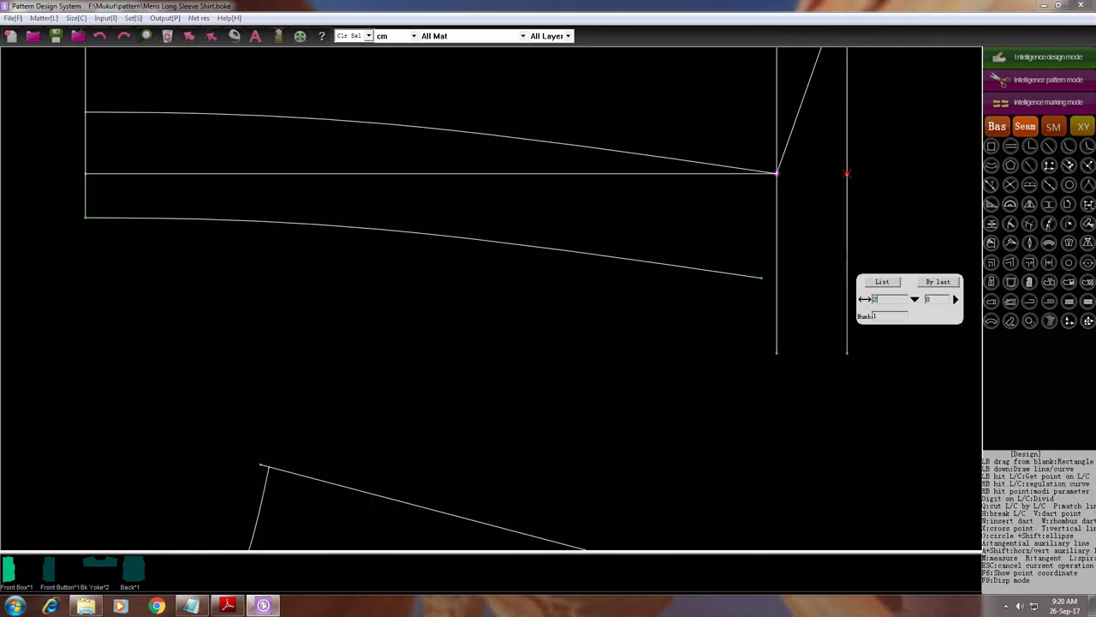
key("Return")
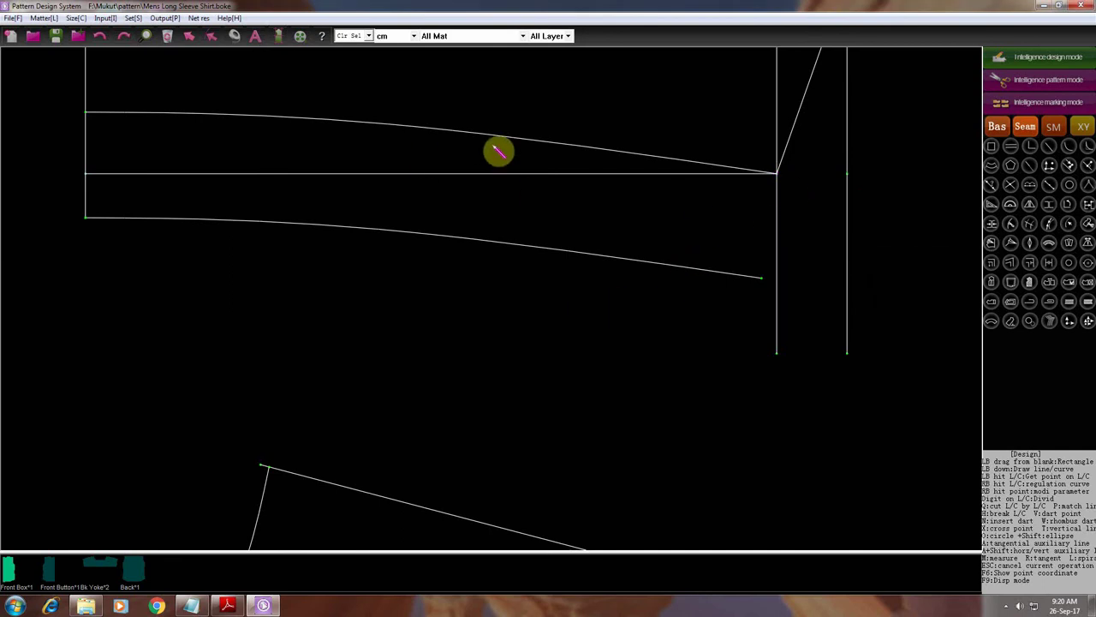
- Mark a point 8 along the top curve and draw a line from it to the outer guide
left_click(452, 131)
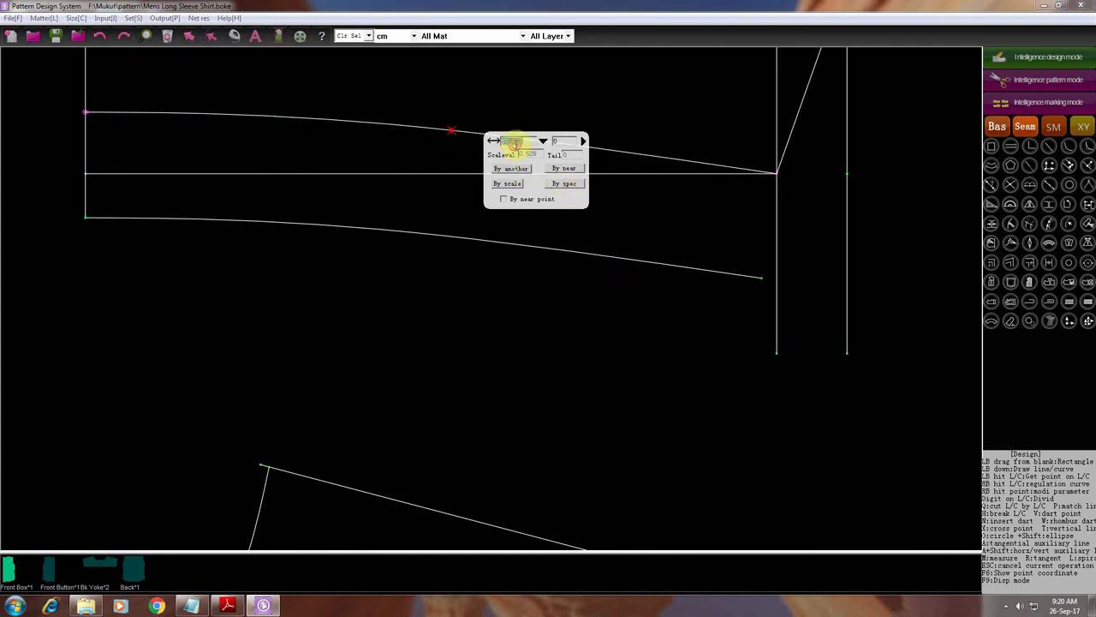
type("8")
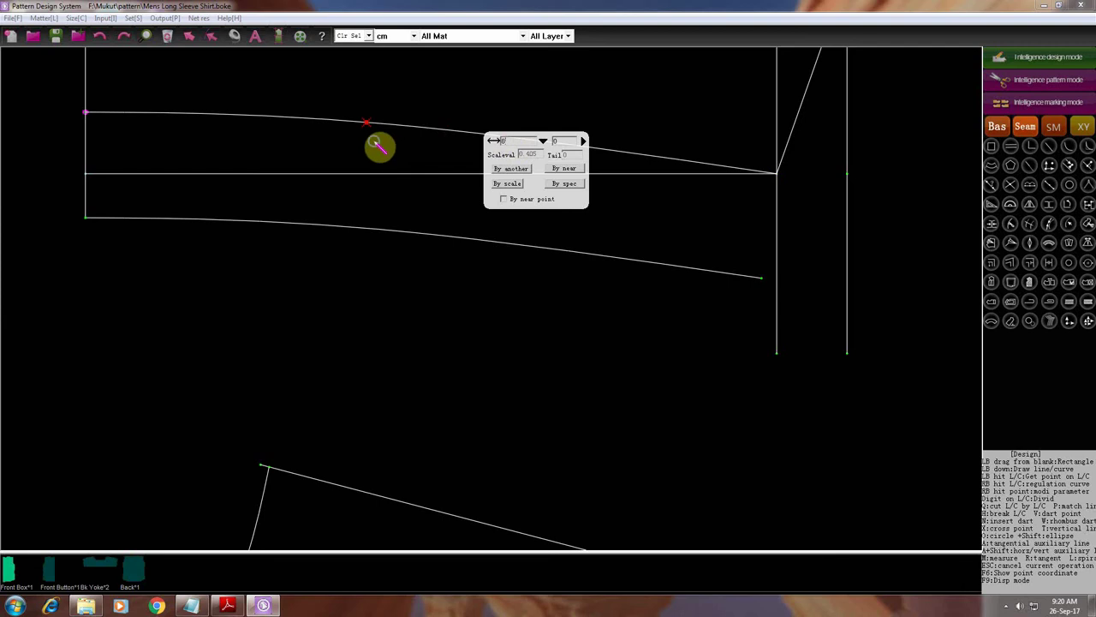
key("Return")
left_click(368, 125)
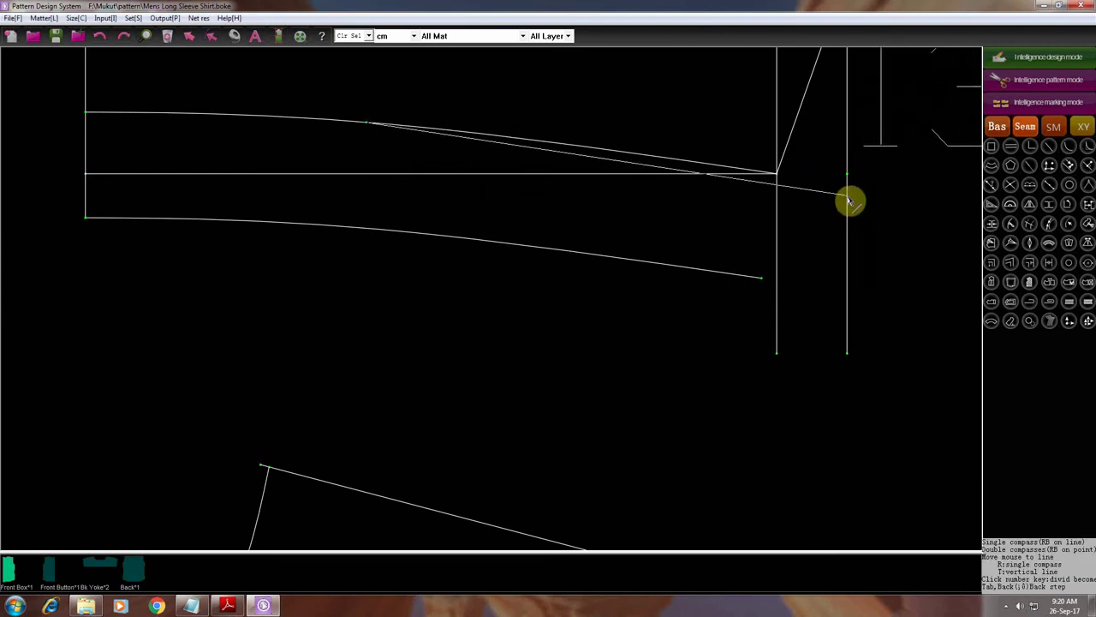
left_click(847, 198)
key("Return")
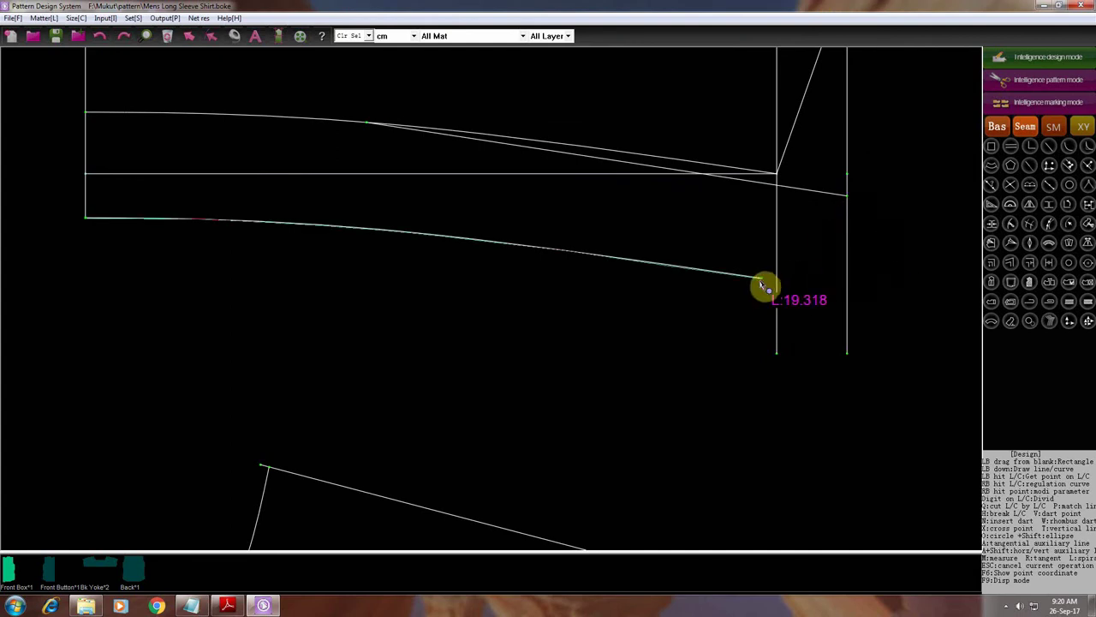
- Connect the lower curve's end to the collar point and reshape it into a rounded corner
left_click(762, 277)
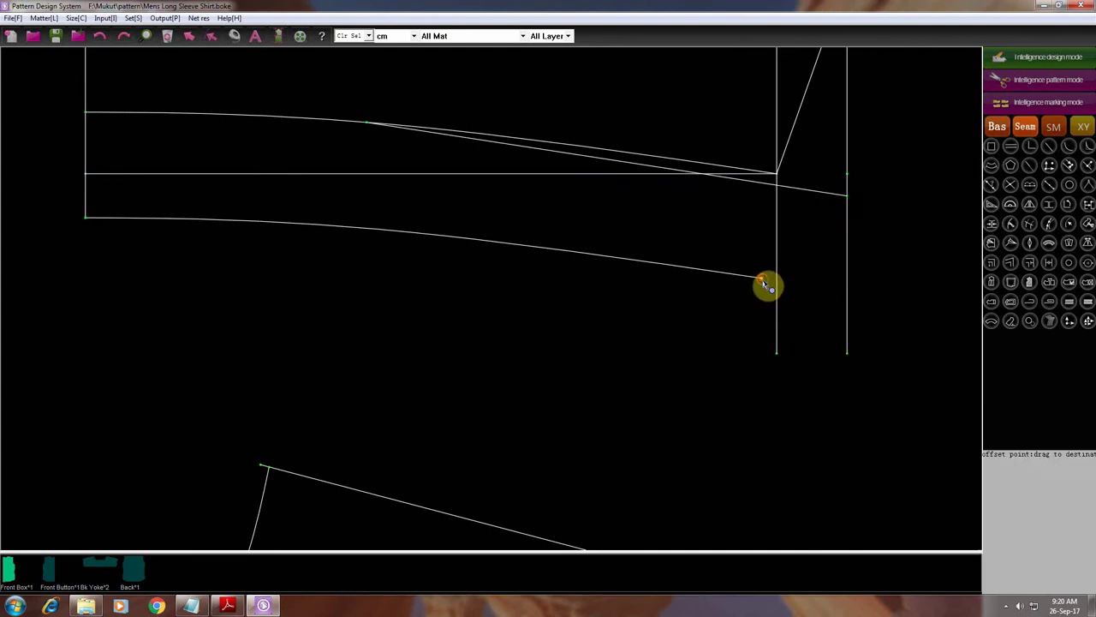
left_click(847, 199)
left_click(451, 167)
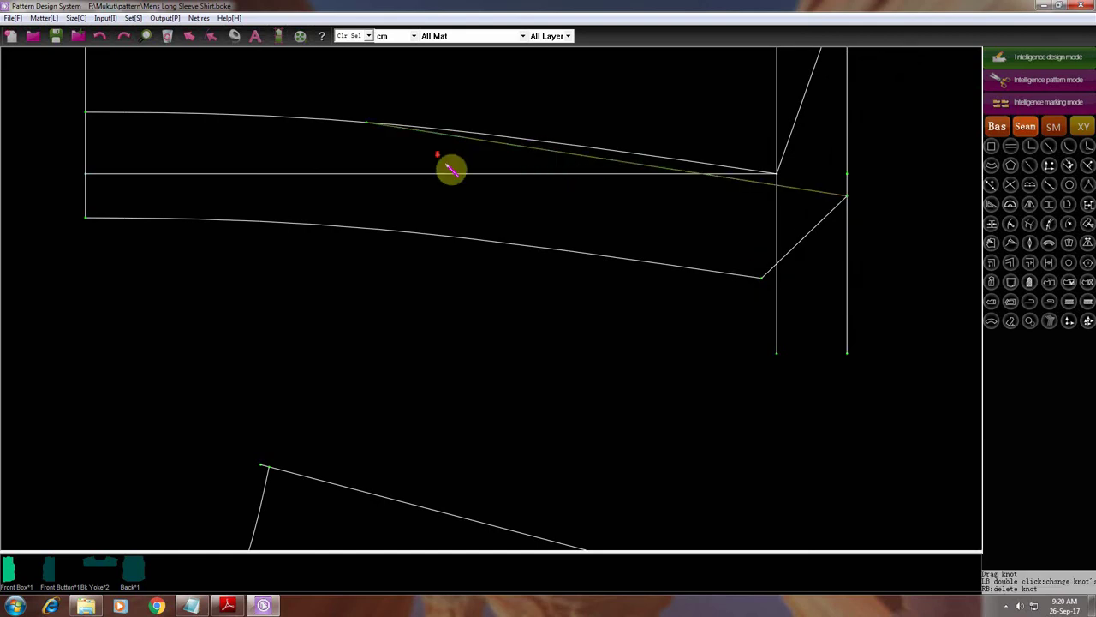
scroll(527, 140, "up", 2)
left_click_drag(527, 140, 564, 128)
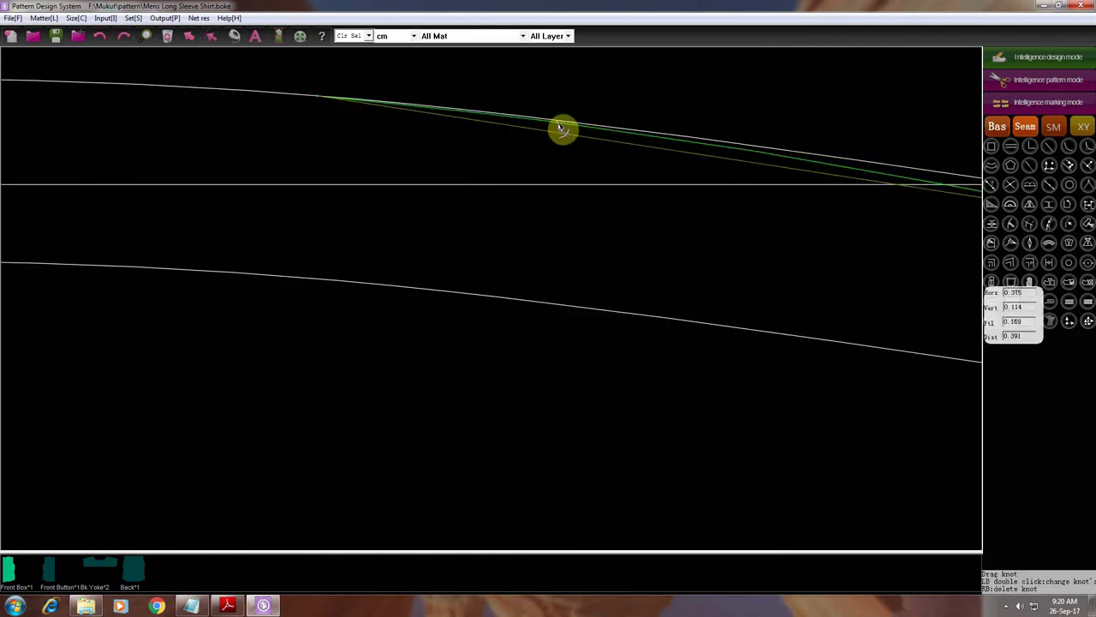
scroll(766, 191, "down", 2)
scroll(610, 151, "up", 1)
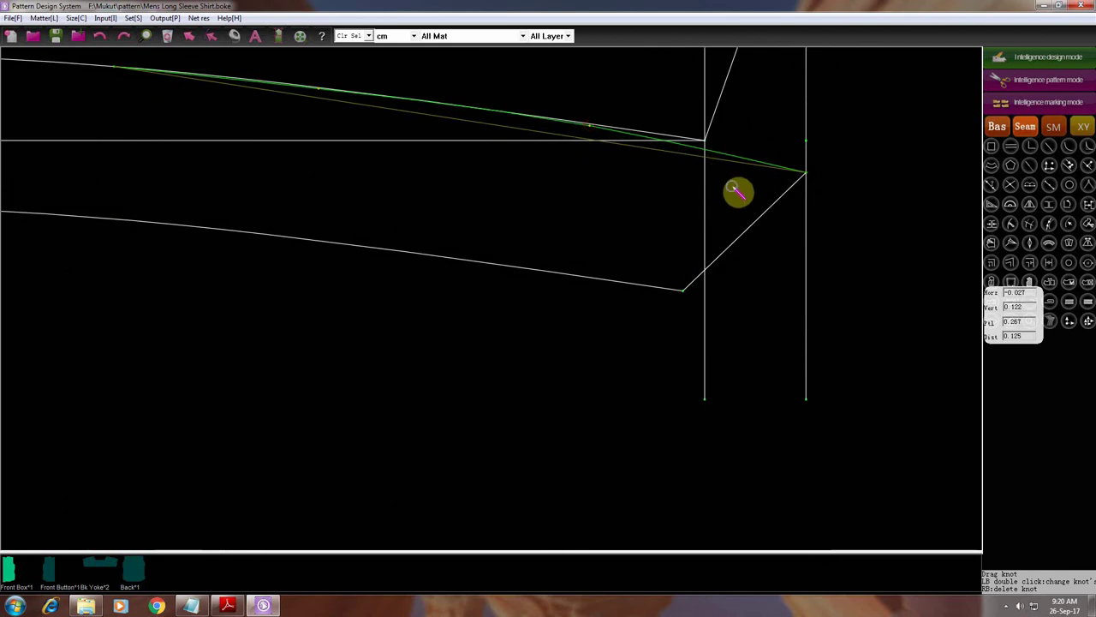
left_click_drag(593, 137, 736, 201)
left_click_drag(735, 245, 768, 294)
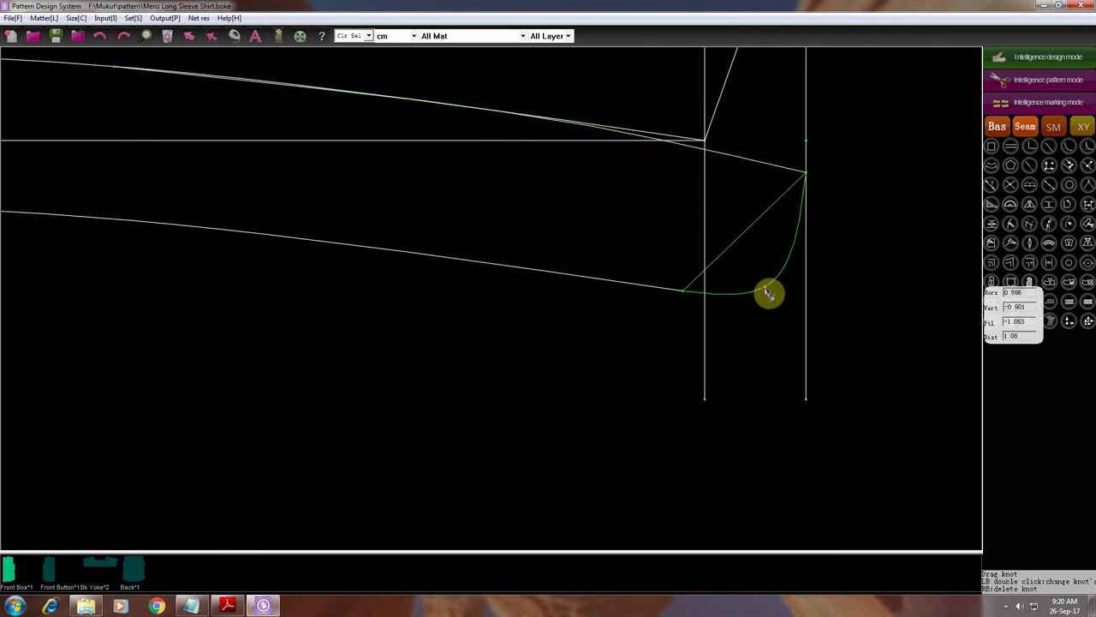
right_click(748, 216)
- Place a point at 75 on the rounded corner curve and fine-tune its knot
scroll(749, 172, "down", 1)
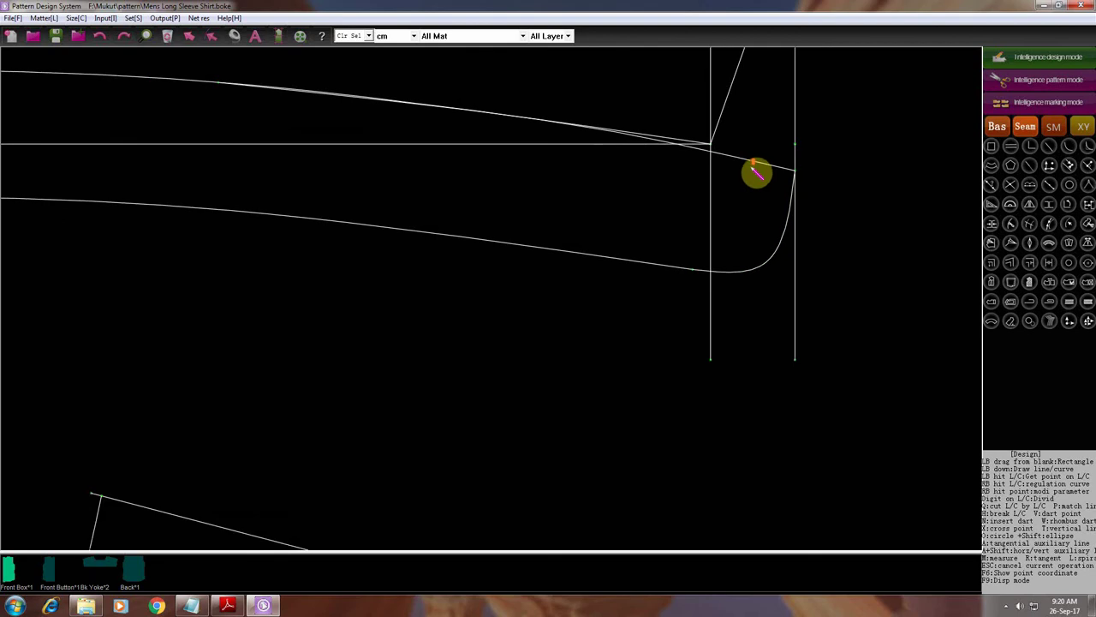
scroll(756, 171, "down", 1)
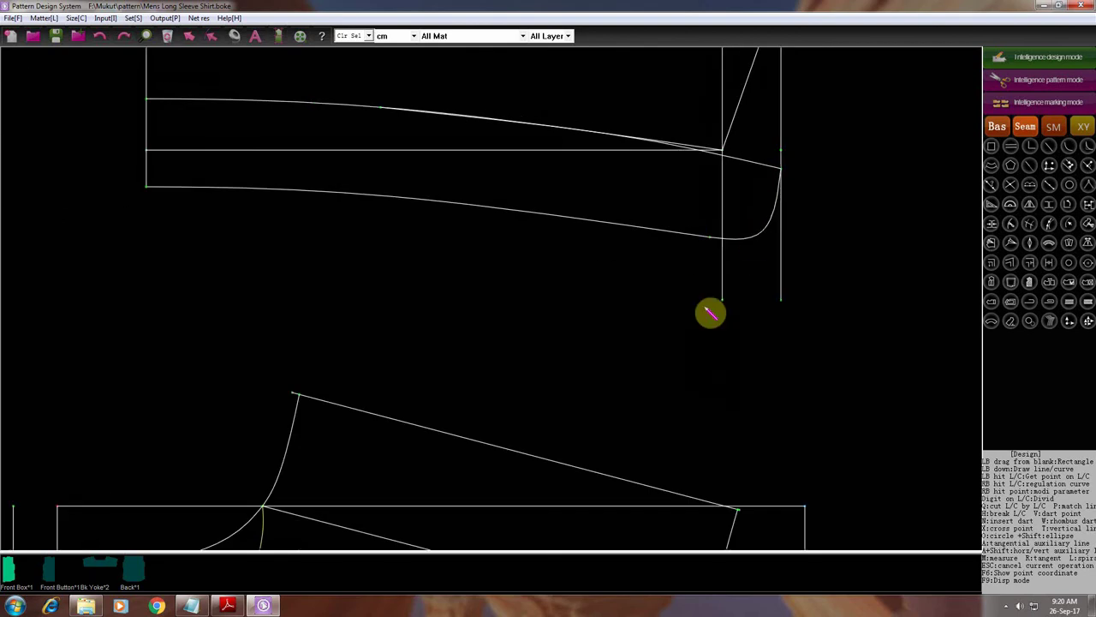
left_click(781, 171)
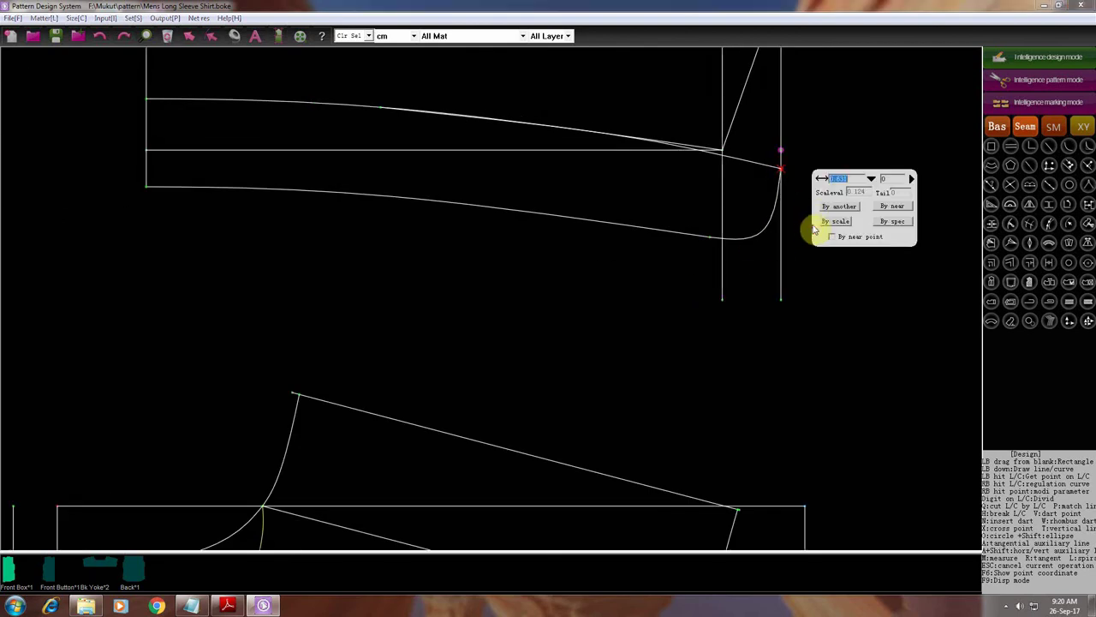
type("75")
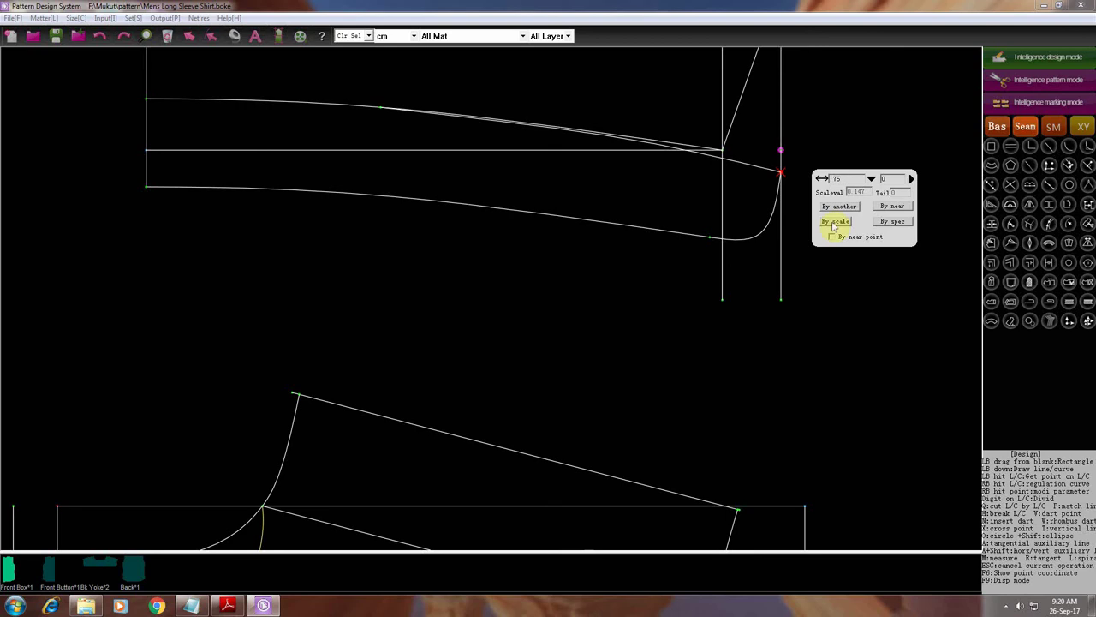
key("Return")
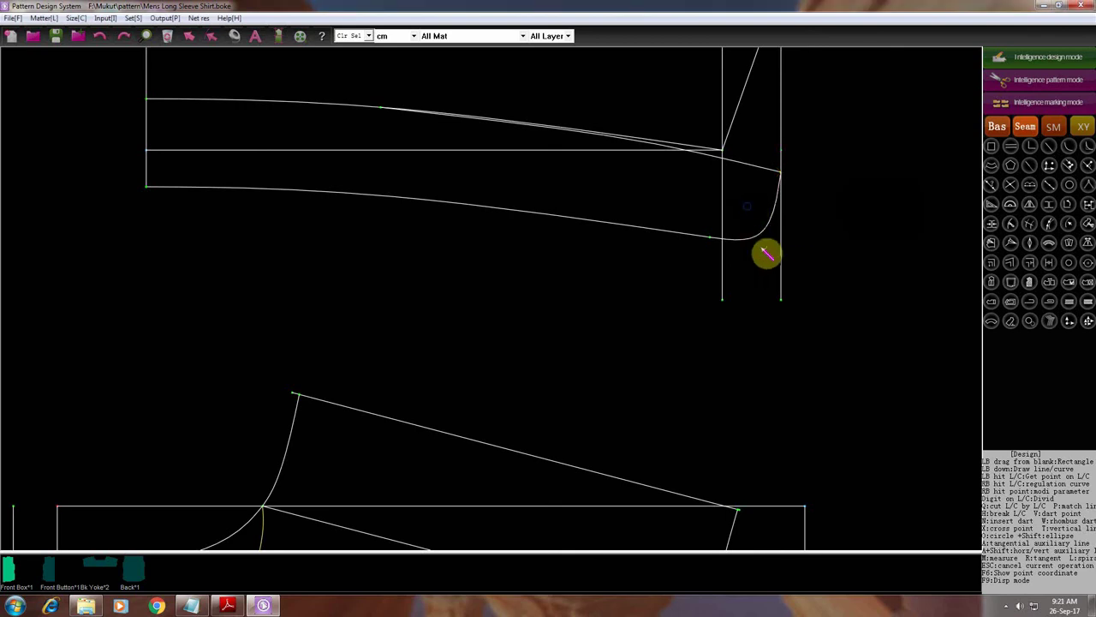
right_click(756, 242)
scroll(745, 257, "up", 2)
scroll(745, 231, "up", 2)
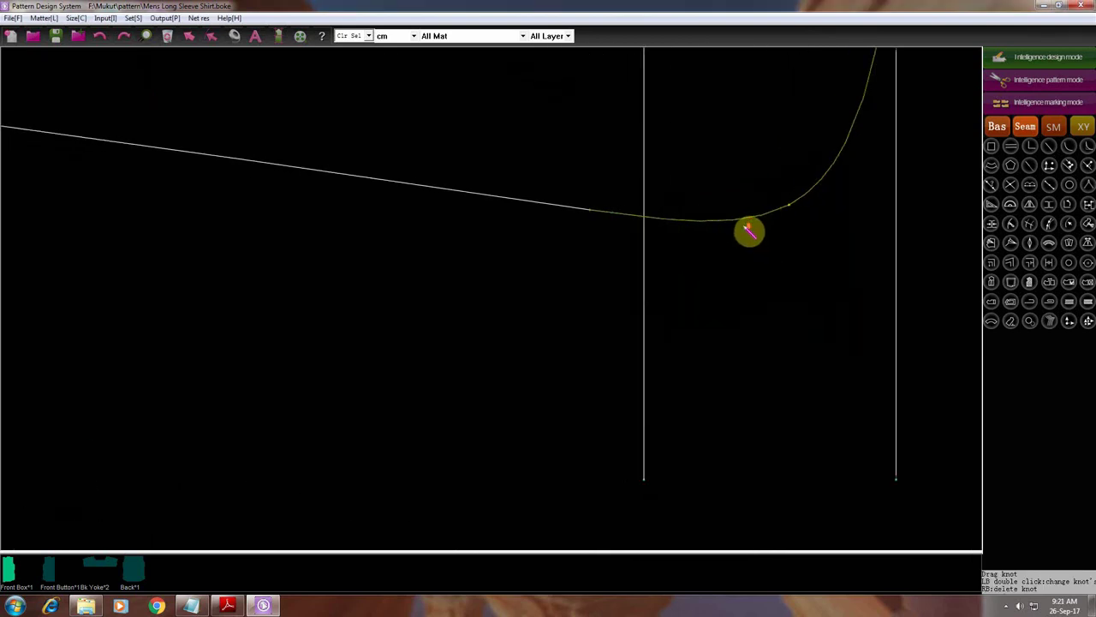
left_click(793, 208)
scroll(756, 270, "down", 2)
right_click(757, 271)
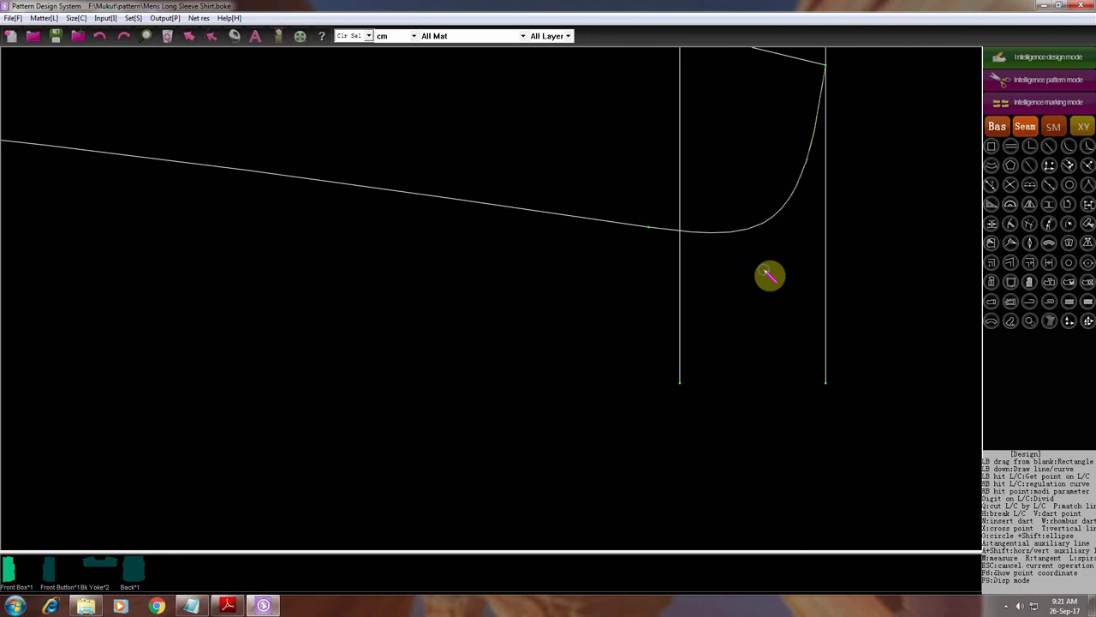
scroll(765, 271, "down", 2)
scroll(772, 276, "down", 1)
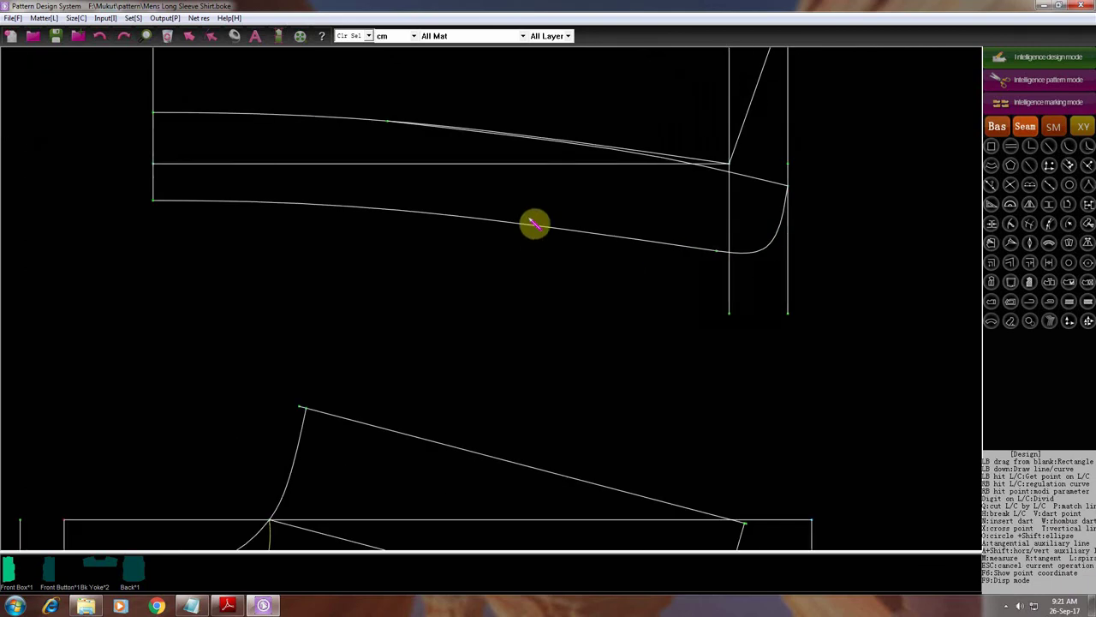
- Measure the neckline edge's right (13.849) and left (8) parts for a 21.849 total
left_click(234, 36)
scroll(575, 254, "down", 1)
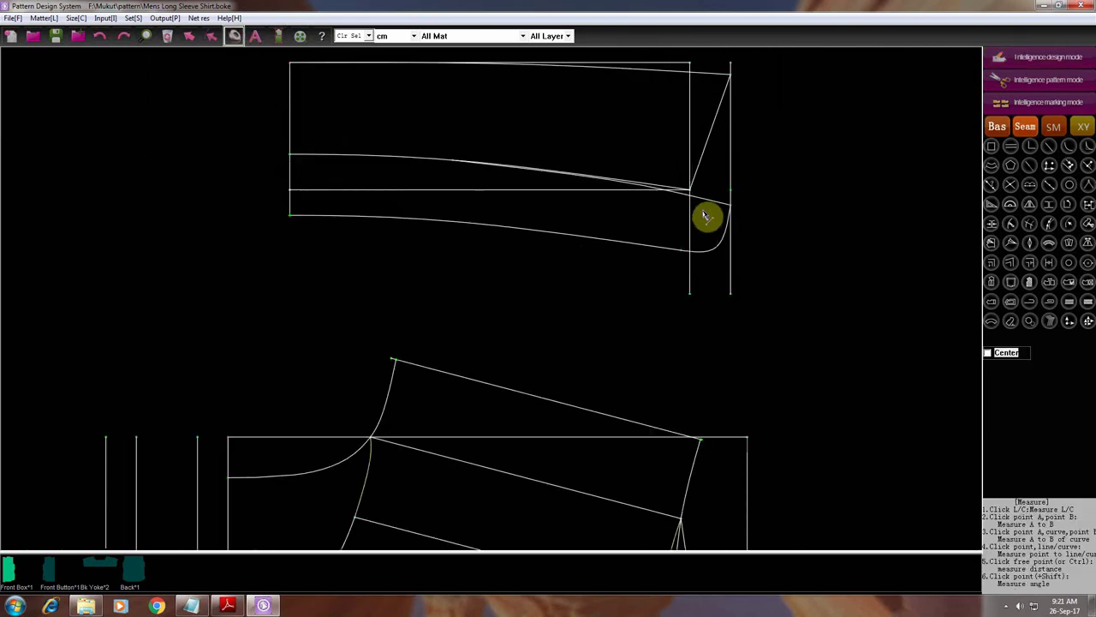
left_click(1012, 225)
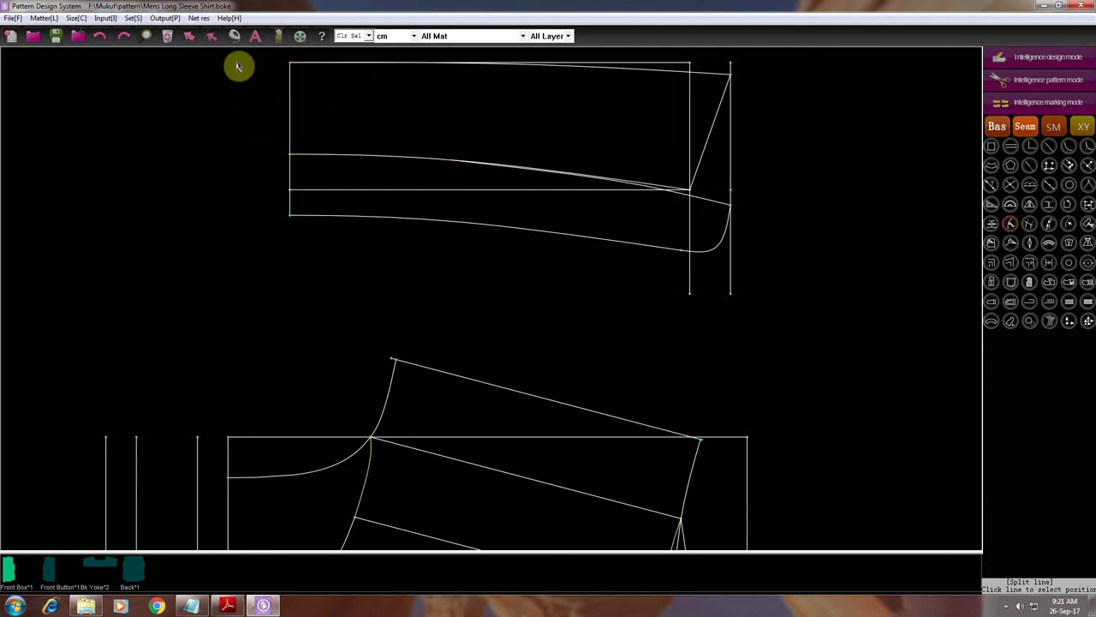
left_click(235, 36)
left_click(717, 203)
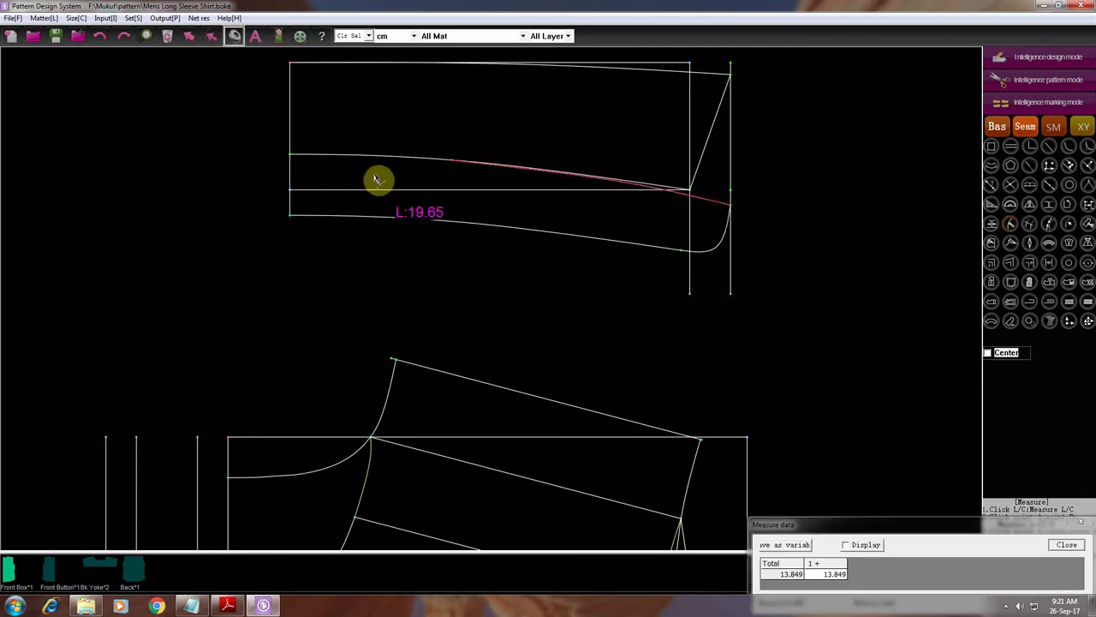
left_click(381, 162)
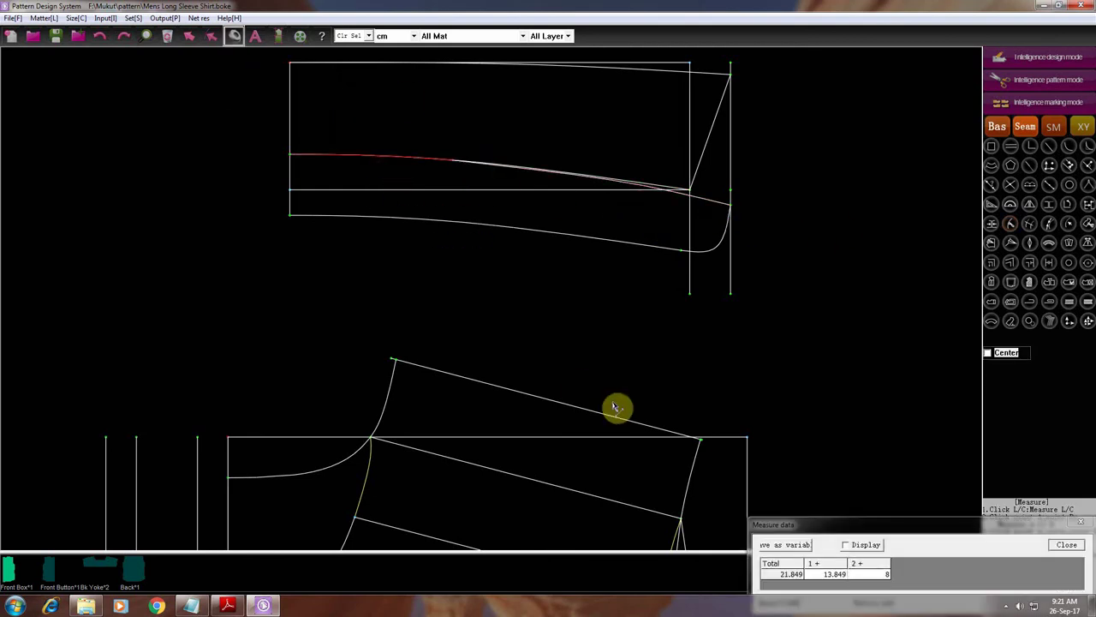
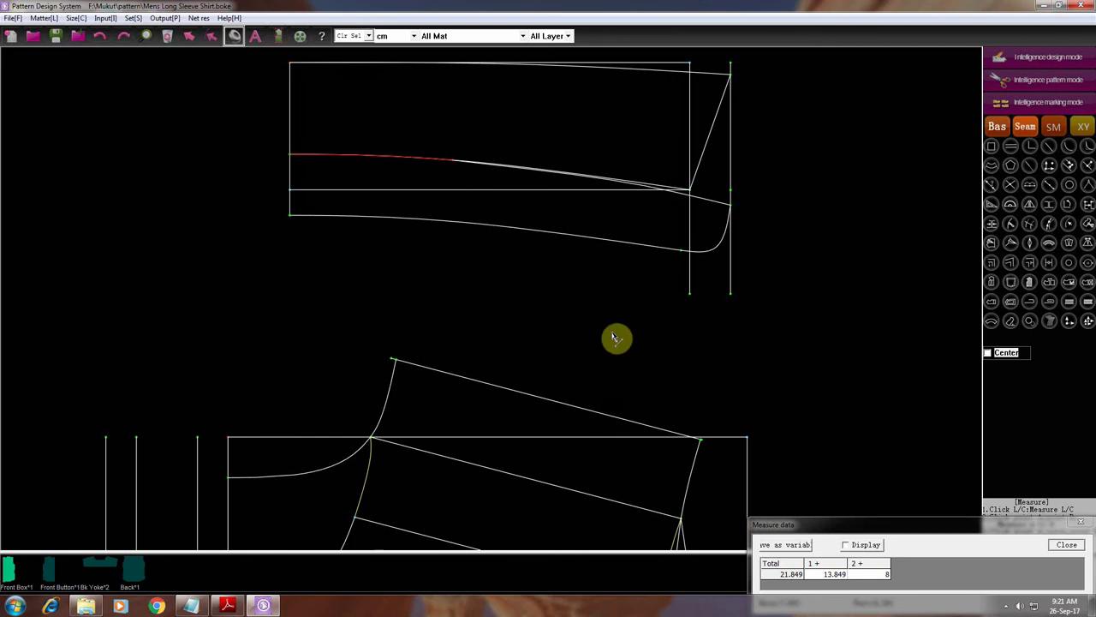
- Close the measure readout after checking the collar's lower curve length
left_click(1066, 544)
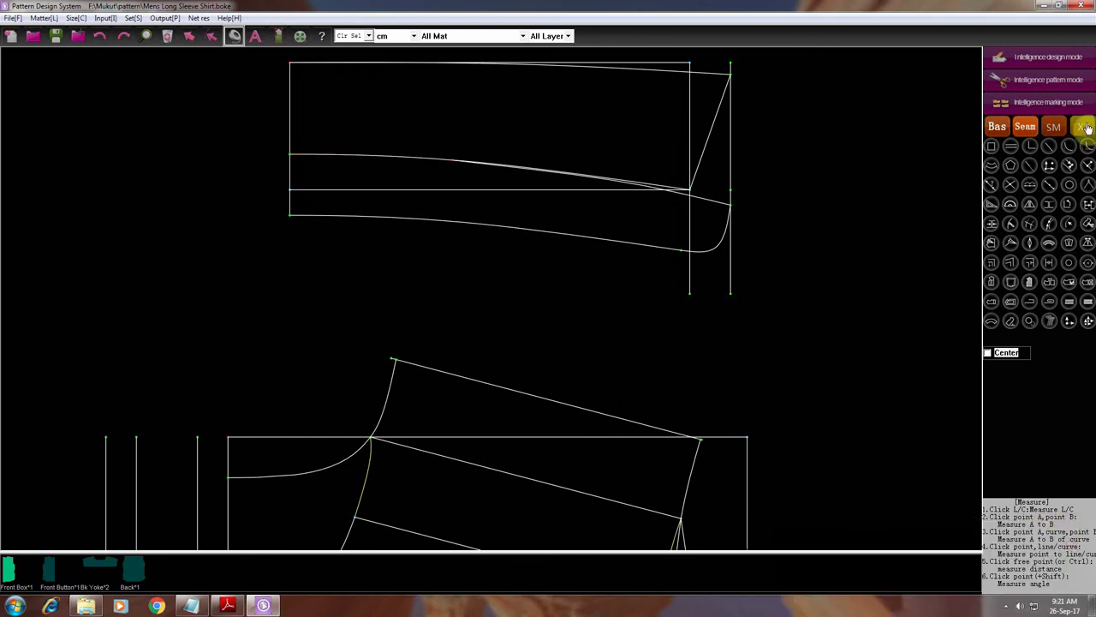
left_click(1062, 60)
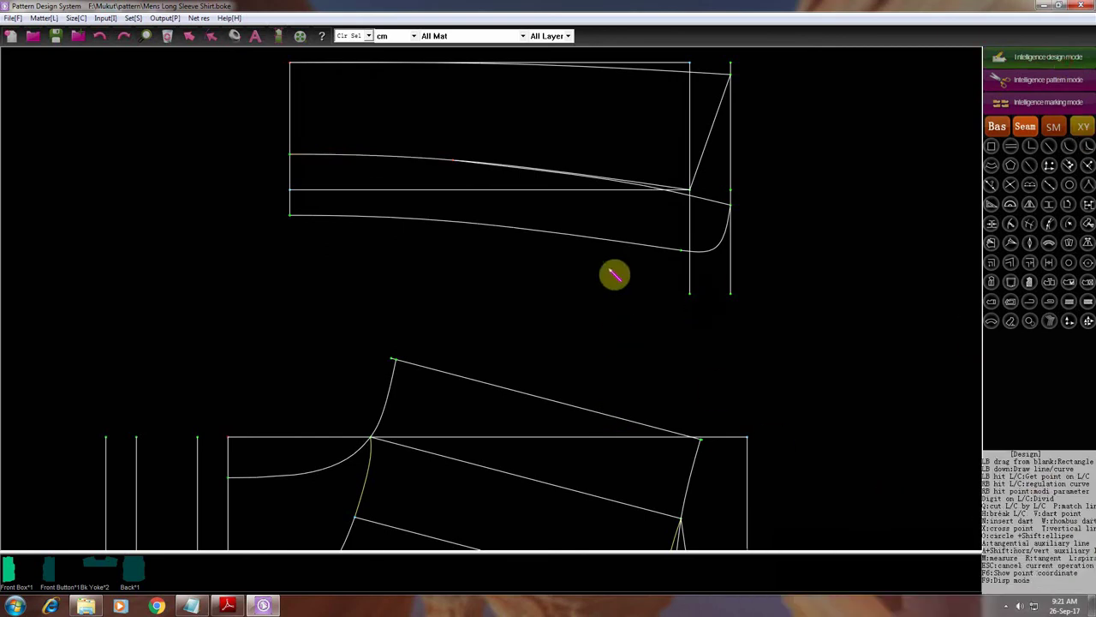
left_click(56, 36)
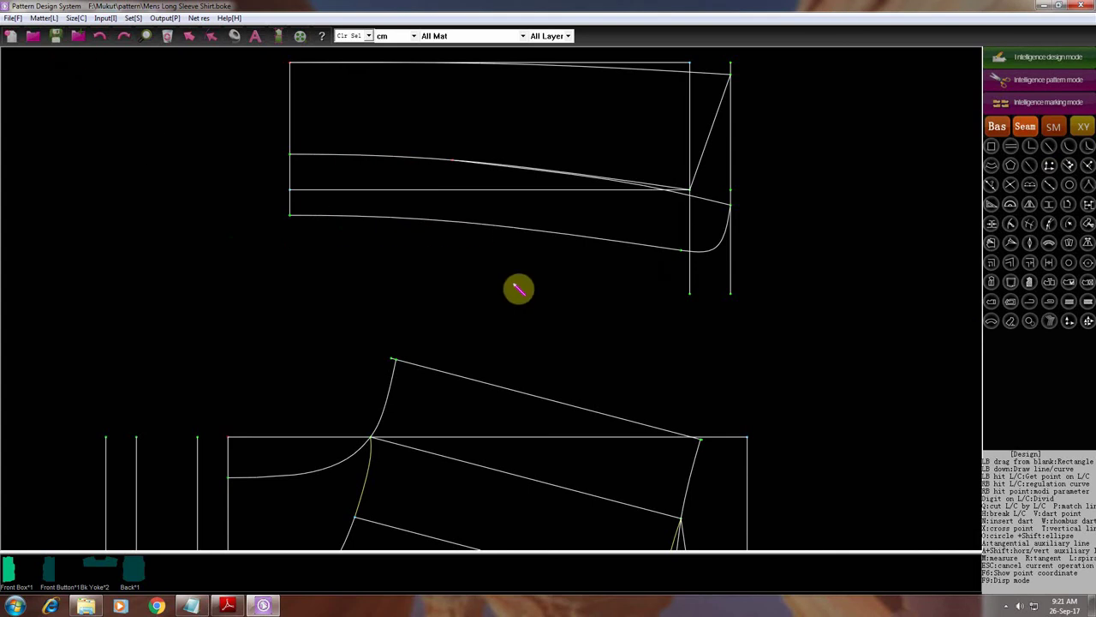
left_click(1032, 57)
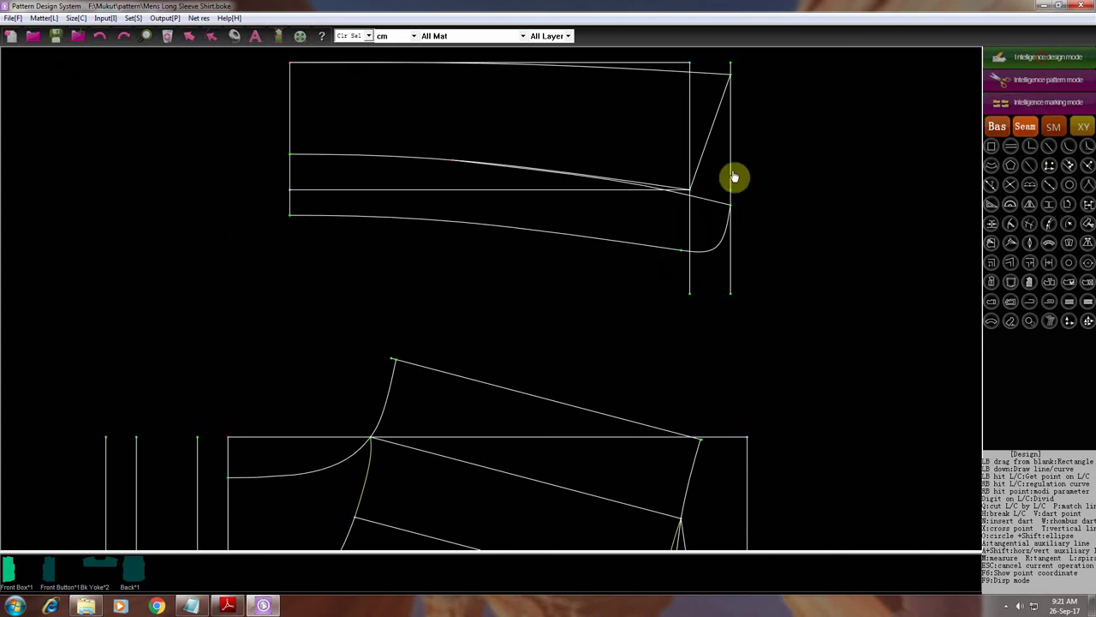
- Select the collar's left edge, long lower curve, top edge and slanted end
left_click(285, 95)
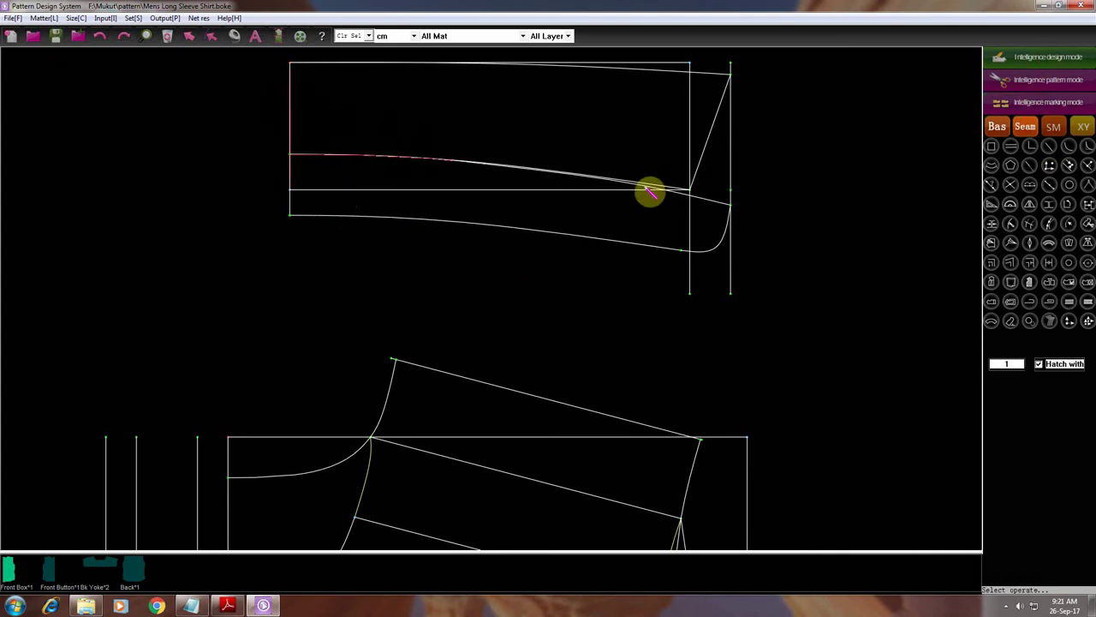
left_click(676, 184)
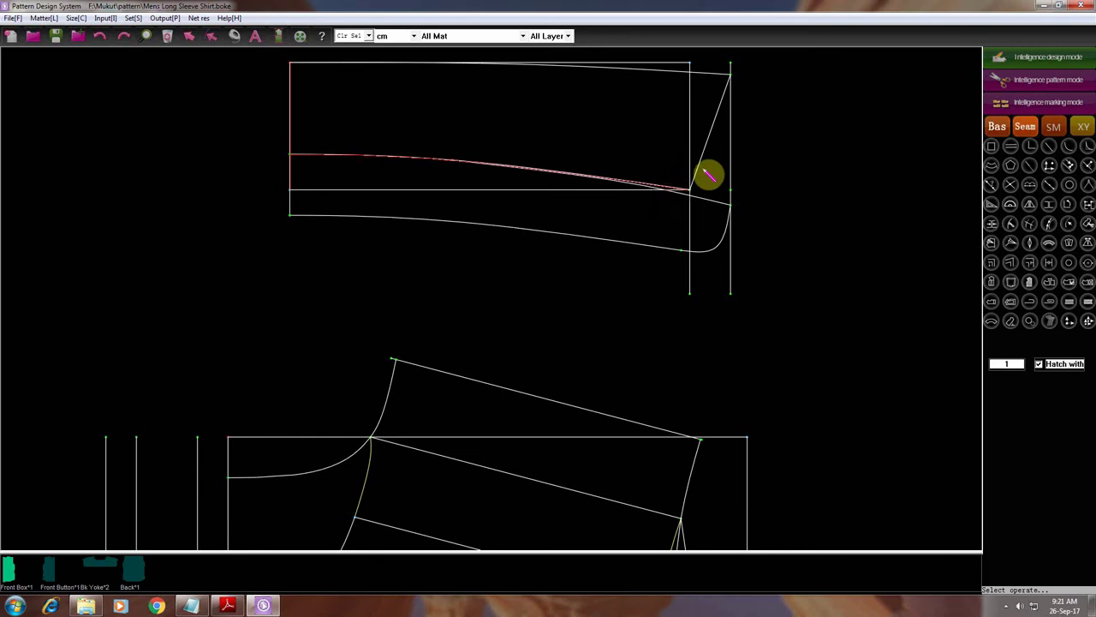
left_click(711, 79)
right_click(465, 115)
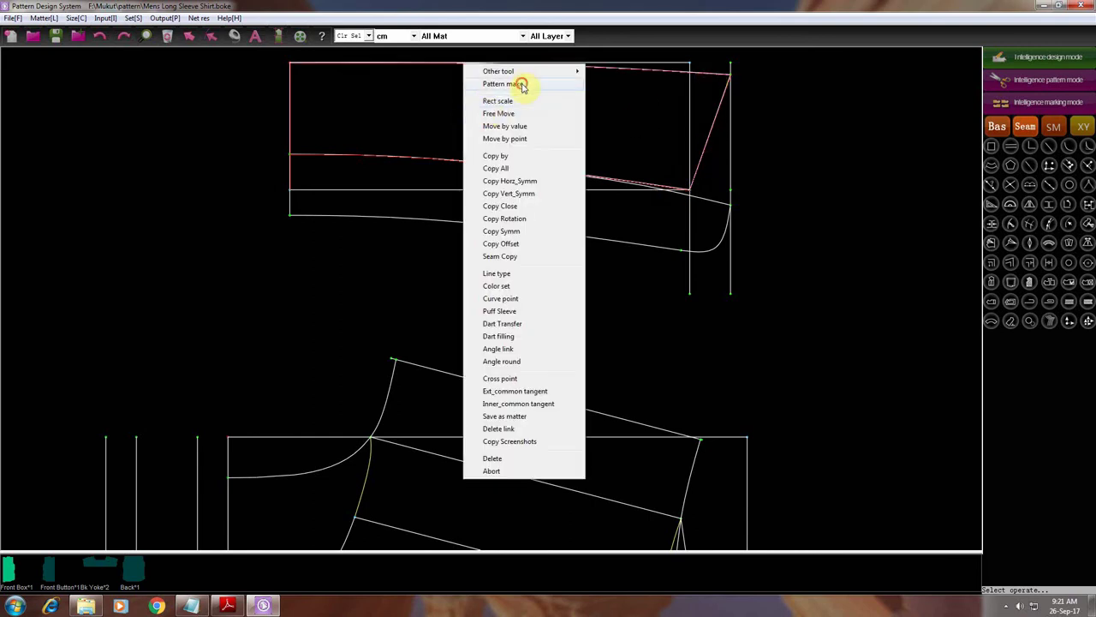
- Make the collar outline a pattern piece with fabric Finish and place it
left_click(523, 85)
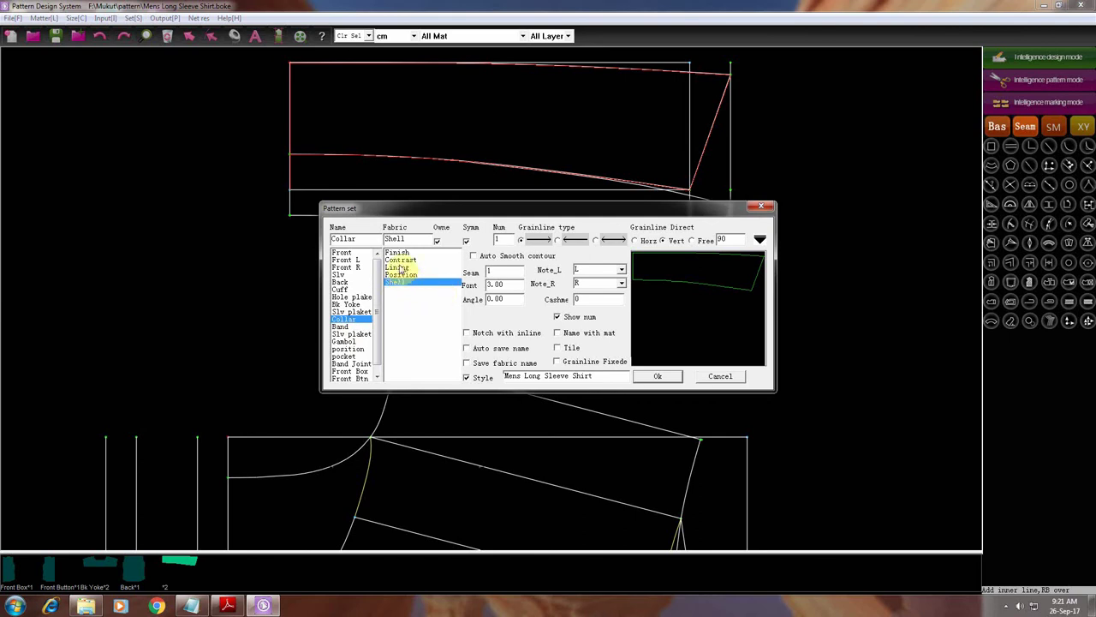
left_click(398, 254)
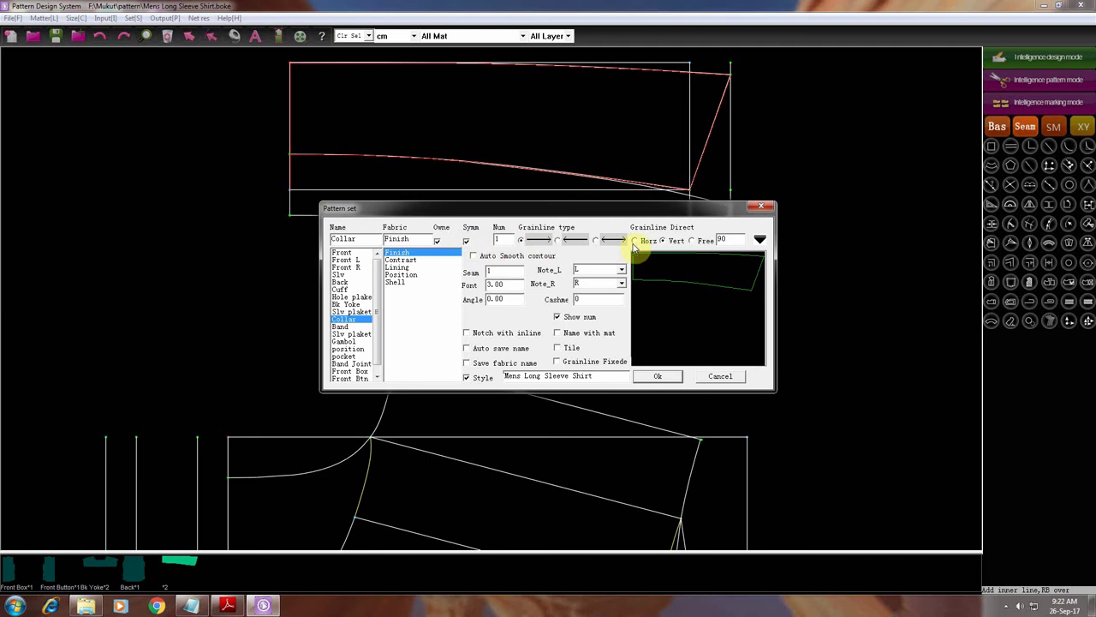
left_click(668, 382)
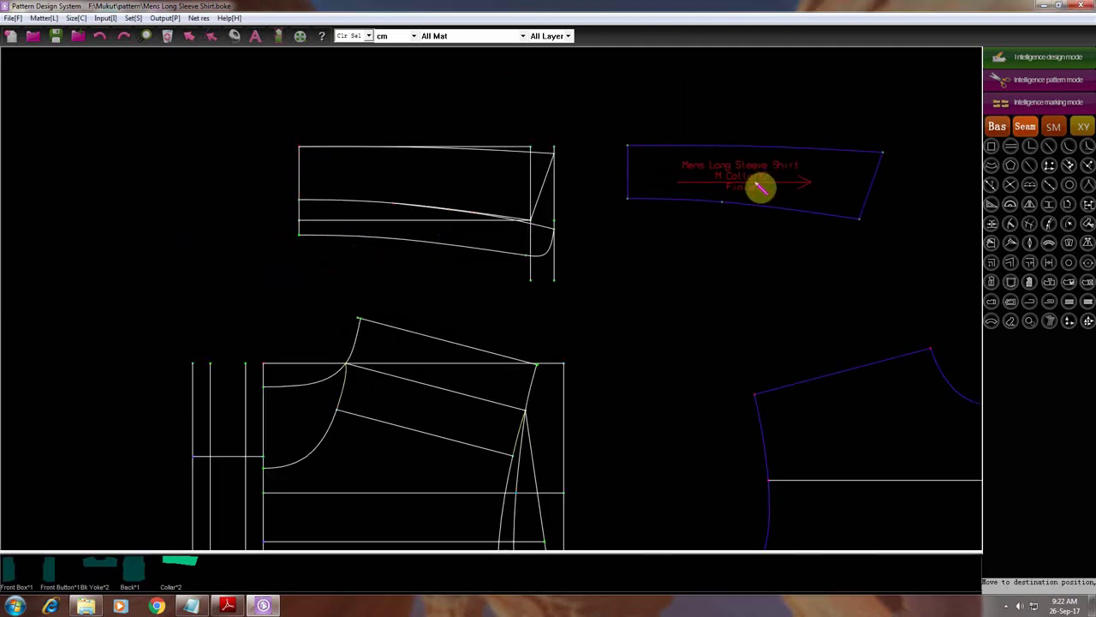
left_click(758, 182)
- Select the band's lower curve, curved end and middle line, and make it a pattern piece
scroll(403, 279, "up", 3)
left_click(403, 213)
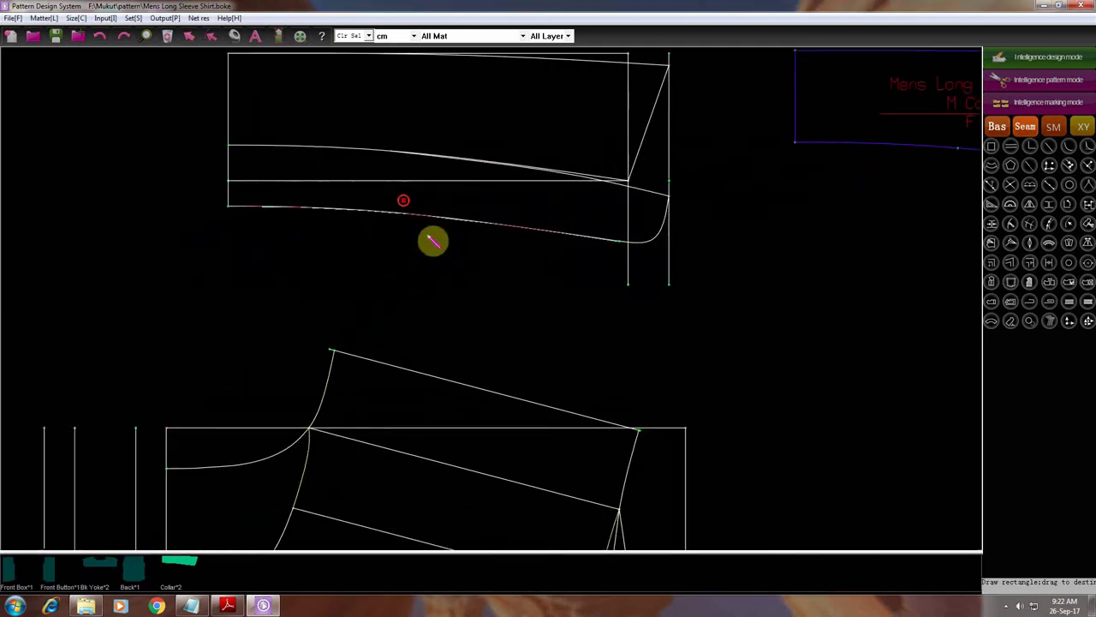
left_click(658, 221)
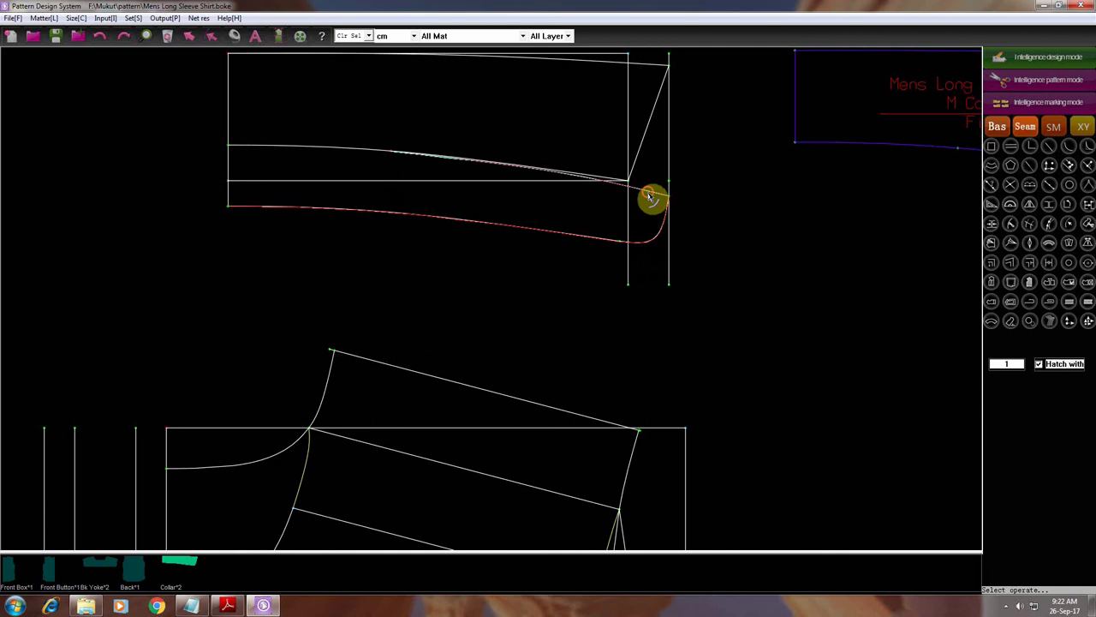
left_click(322, 151)
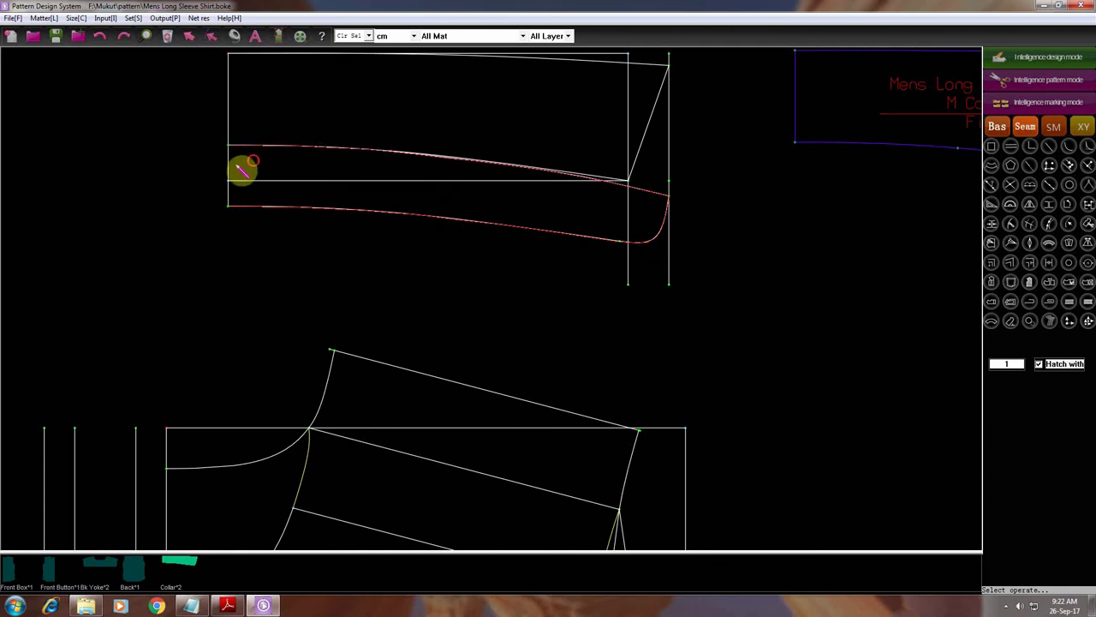
right_click(282, 161)
left_click(315, 129)
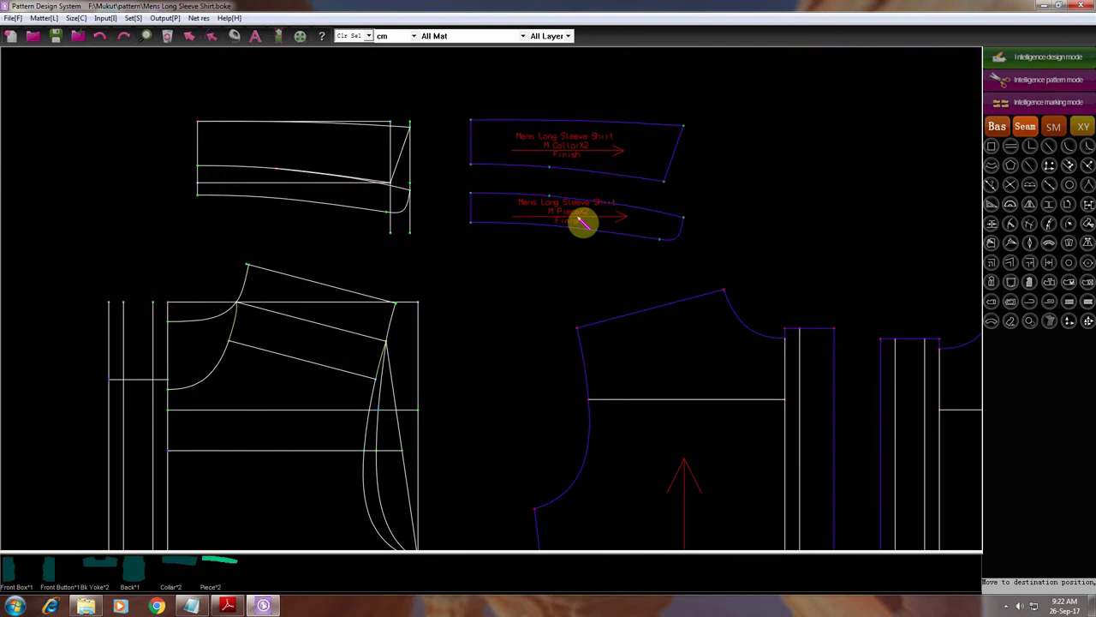
left_click(580, 220)
- Flip the band piece vertically, accepting removal of its grading association
left_click(1049, 79)
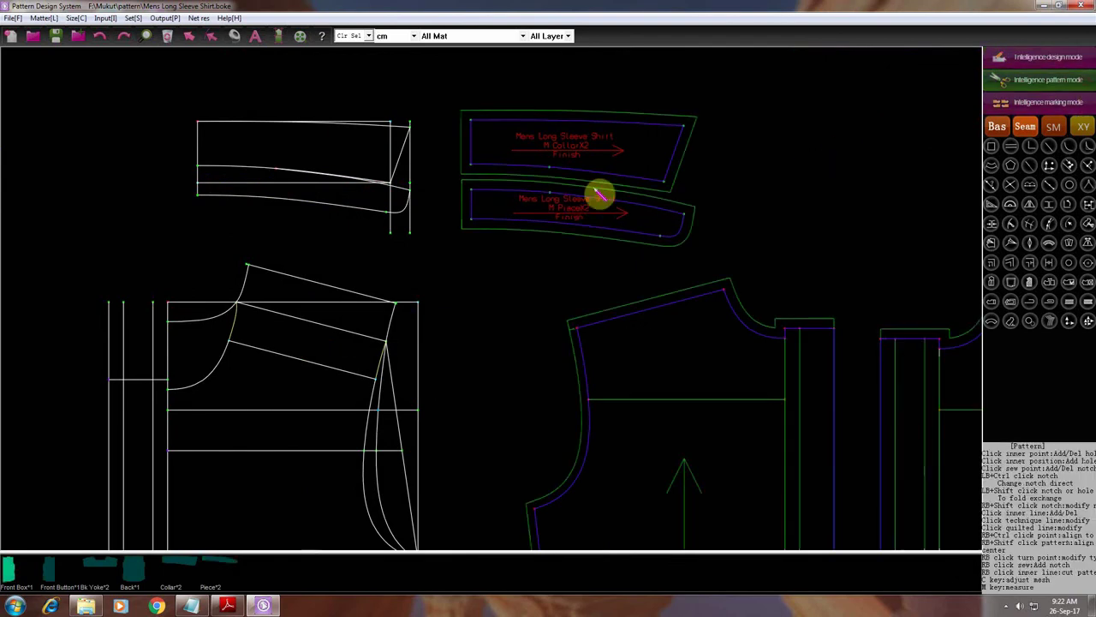
scroll(599, 195, "up", 2)
right_click(659, 149)
left_click(698, 374)
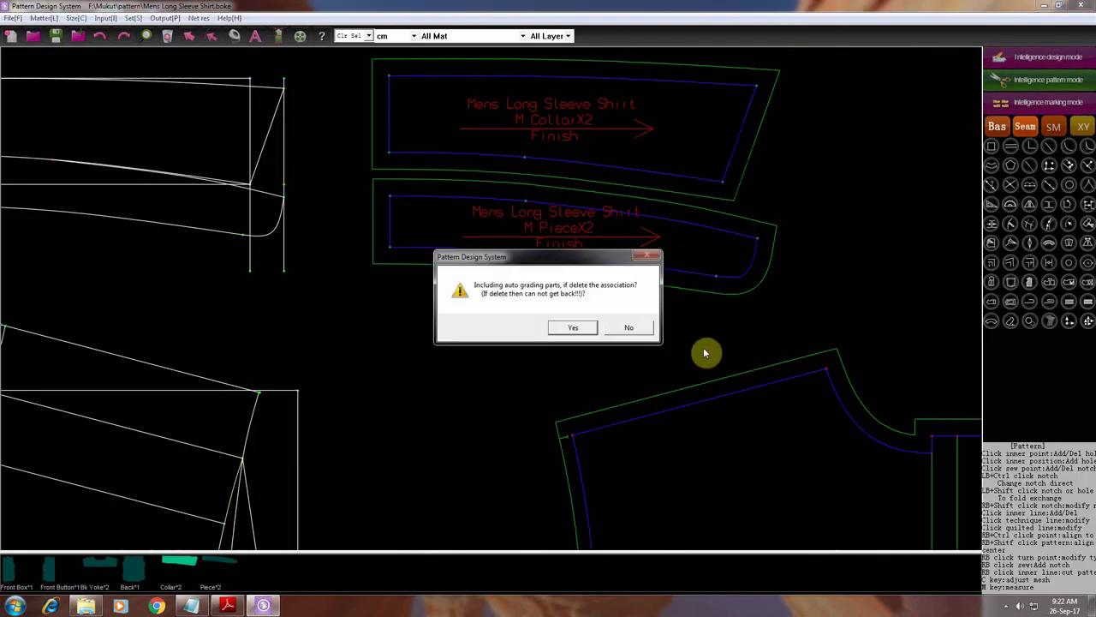
left_click(632, 329)
right_click(687, 259)
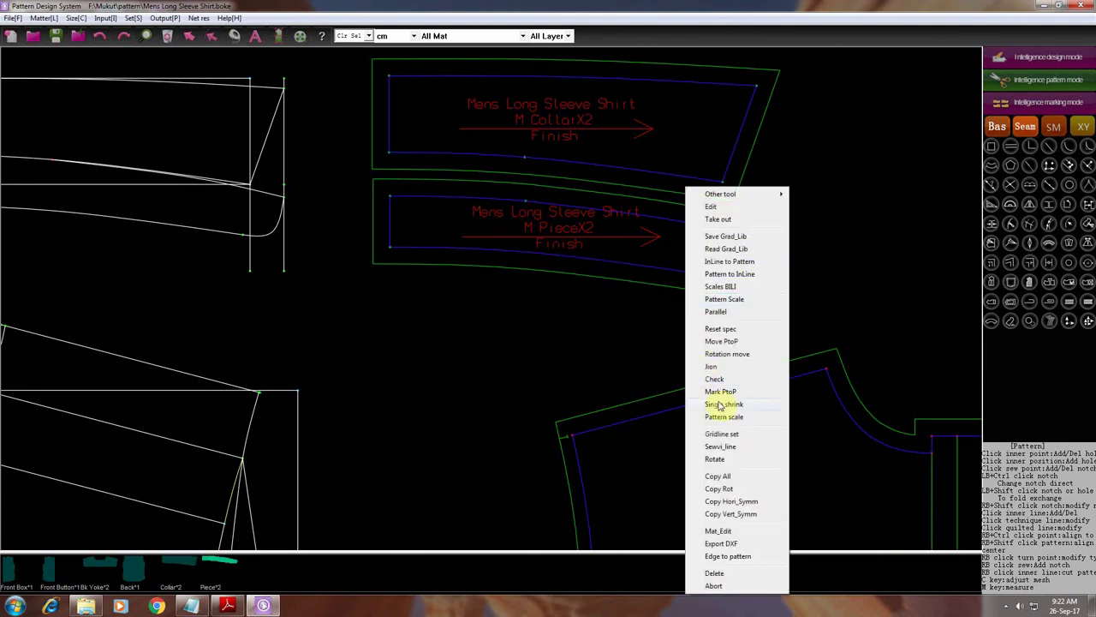
left_click(724, 460)
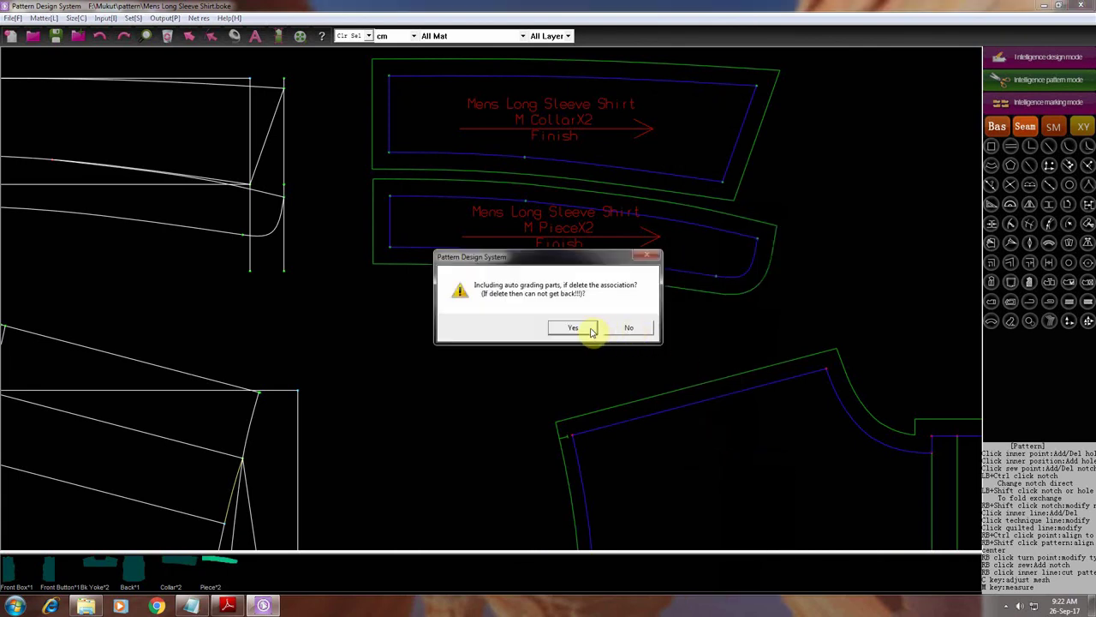
left_click(591, 332)
left_click(595, 301)
left_click(549, 338)
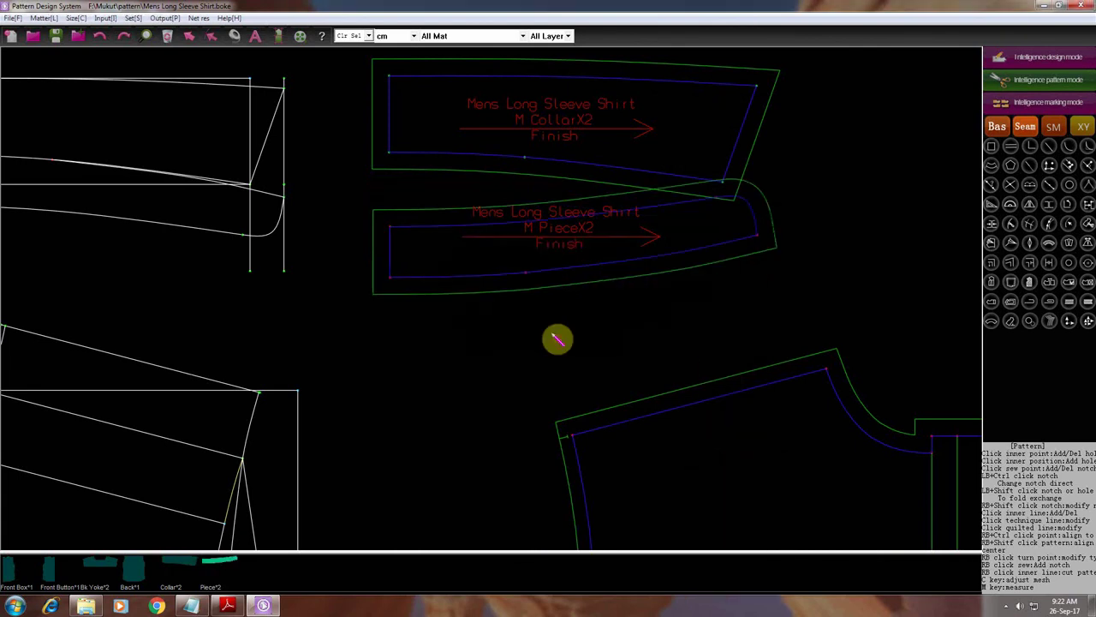
- Move the collar piece higher and place the band piece below it
left_click_drag(654, 152, 663, 93)
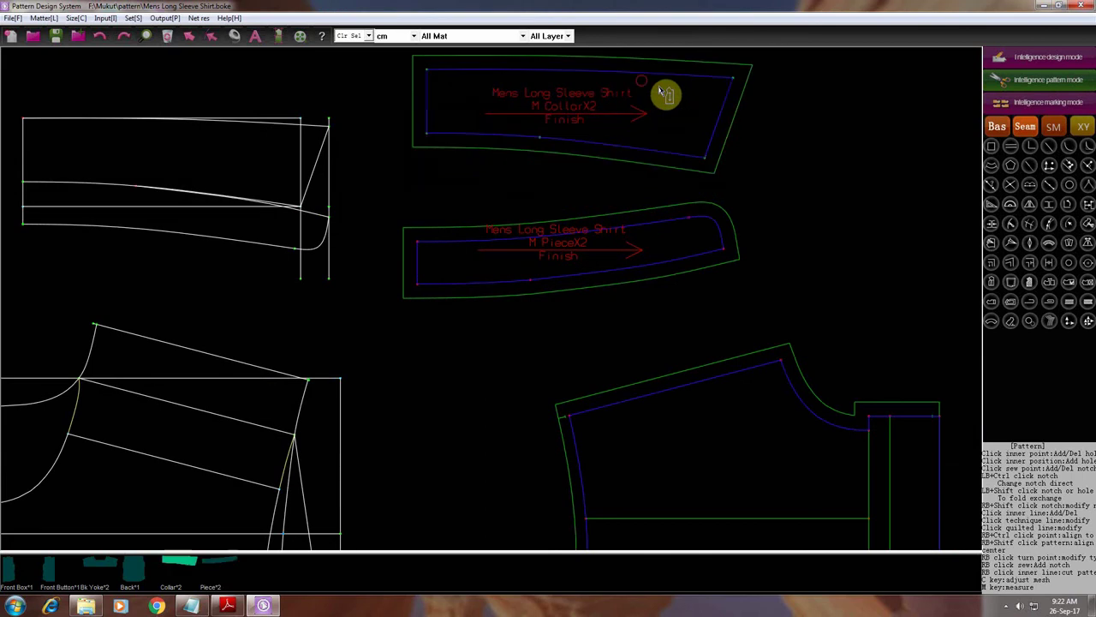
left_click_drag(656, 248, 664, 216)
scroll(600, 227, "down", 3)
scroll(676, 220, "up", 2)
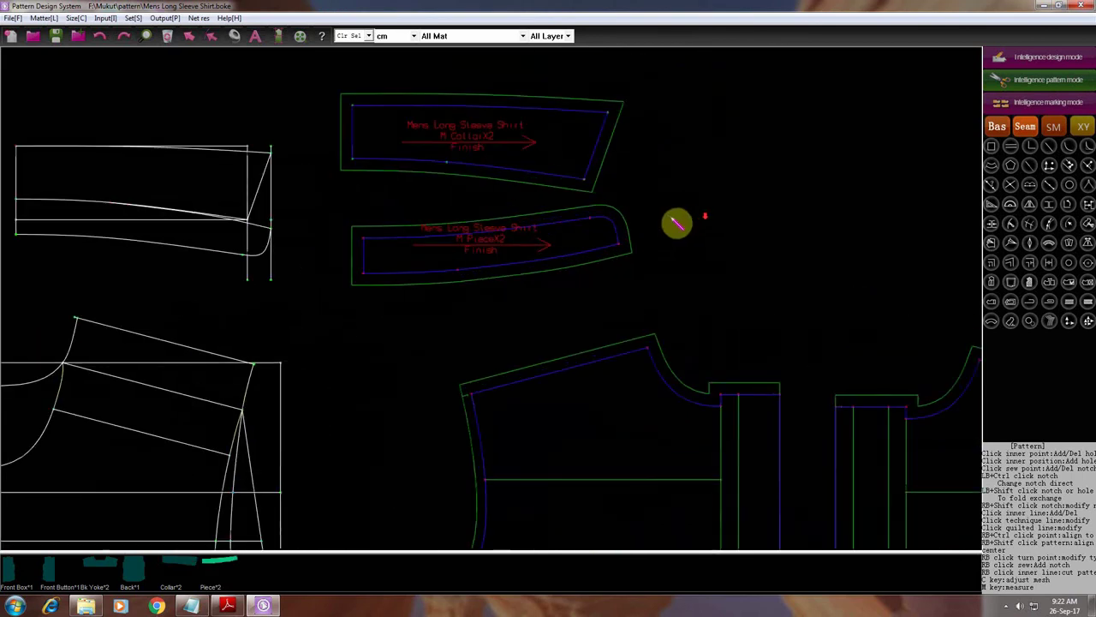
- Delete the collar and band pattern pieces
left_click(170, 38)
left_click(543, 147)
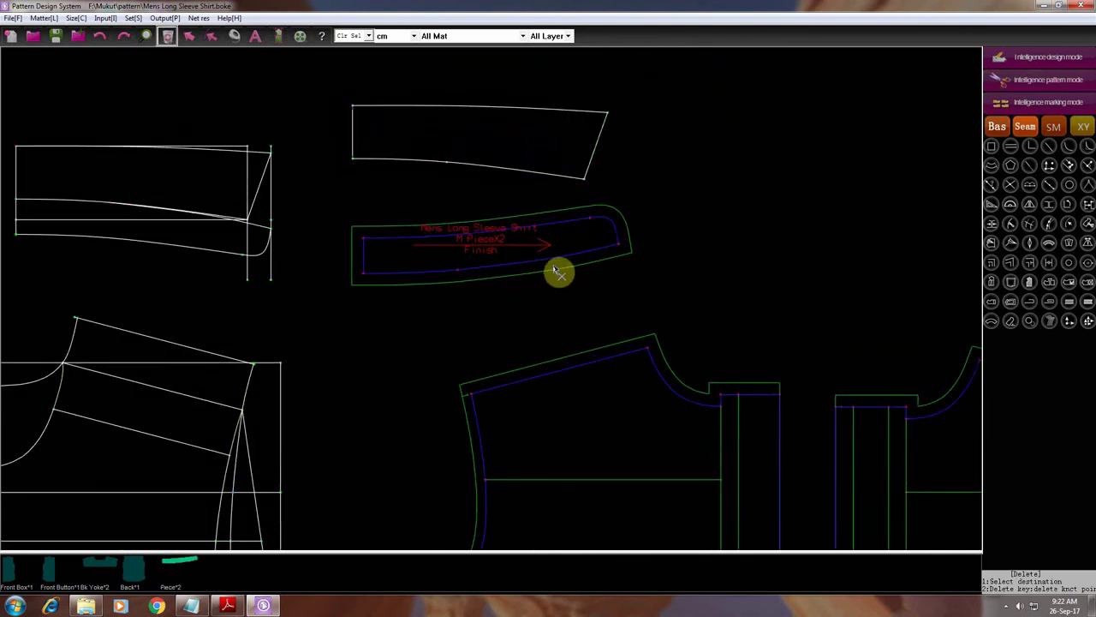
left_click(558, 272)
left_click(1057, 69)
- Extend the band's right end point 2 cm outward using Move by value
scroll(372, 257, "up", 2)
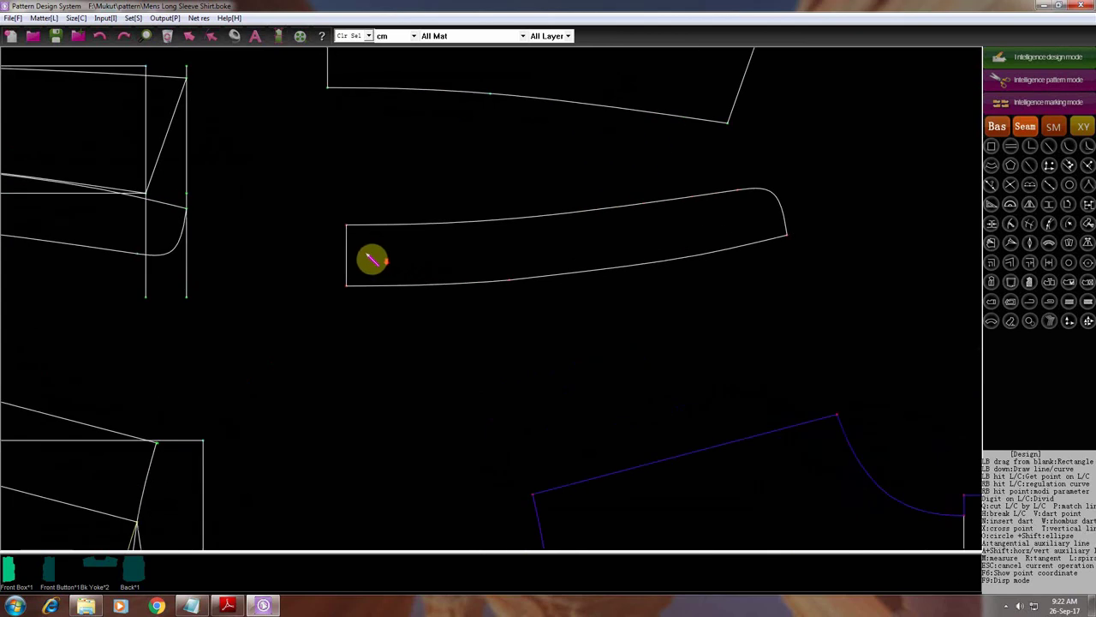
left_click(347, 225)
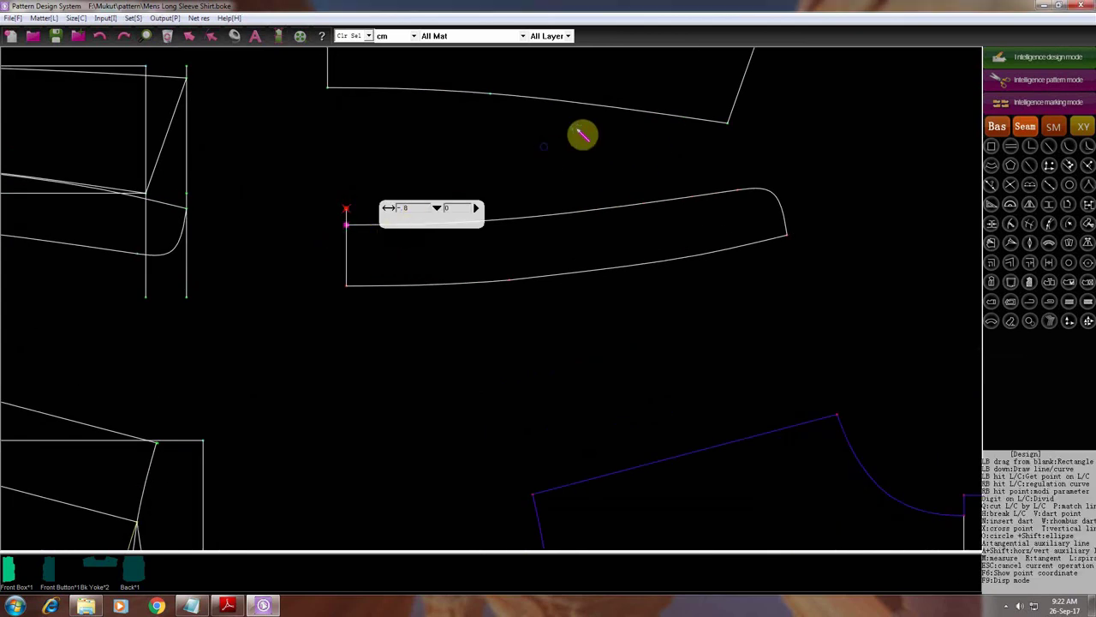
key("Escape")
scroll(825, 248, "up", 1)
scroll(800, 238, "up", 2)
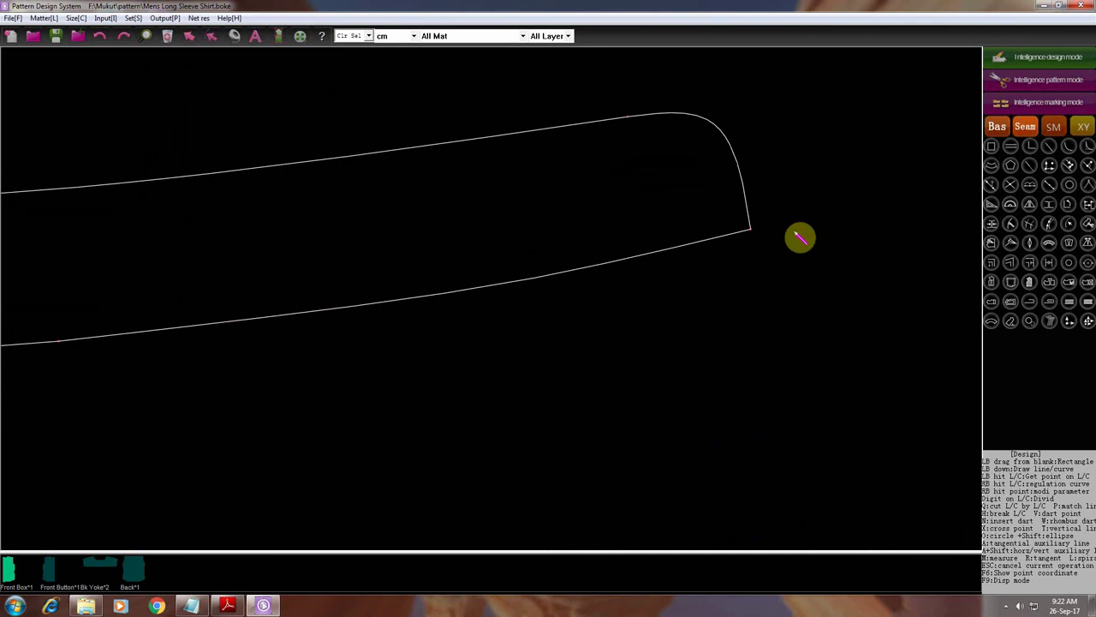
scroll(803, 238, "down", 2)
left_click(190, 36)
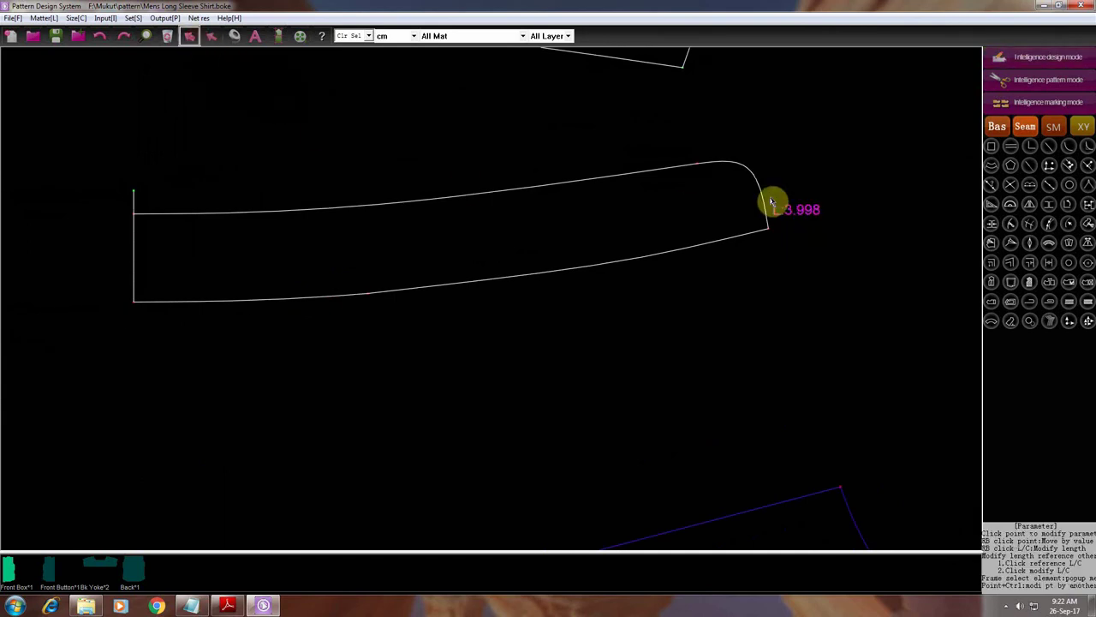
right_click_drag(734, 161, 847, 262)
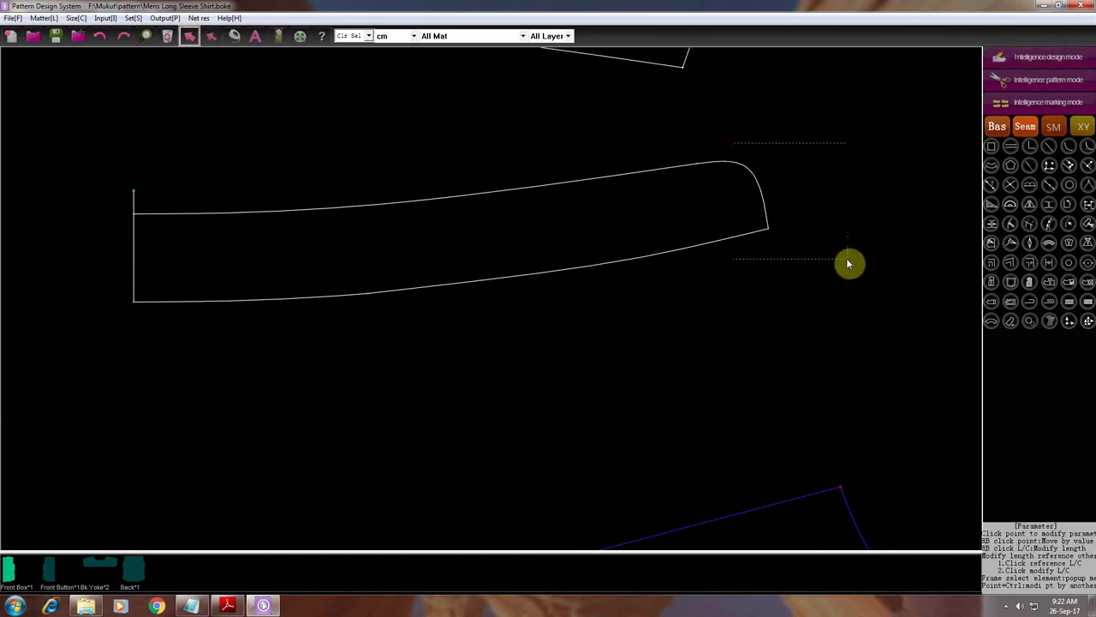
left_click(895, 232)
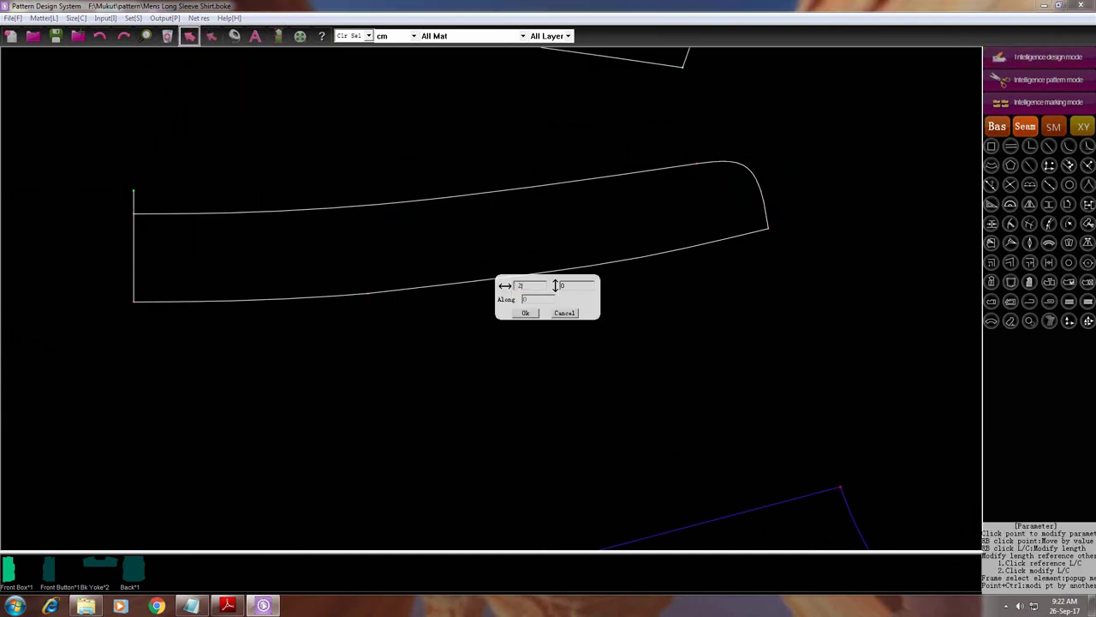
left_click(525, 313)
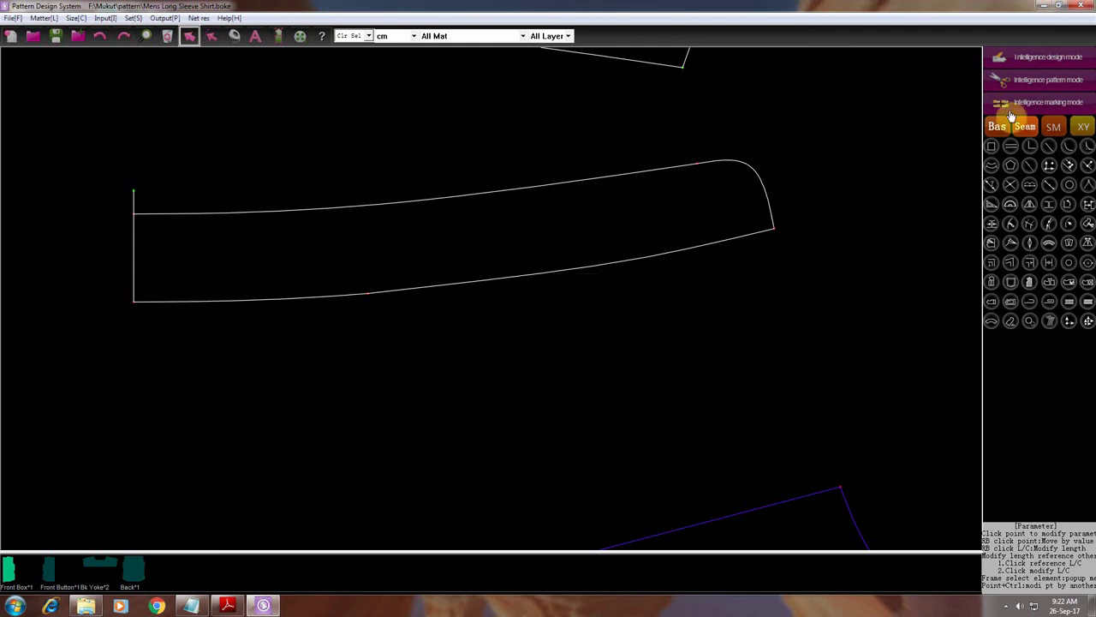
- Drag knots on the band's rounded corner to reshape its curvature
left_click(1053, 57)
scroll(758, 177, "up", 2)
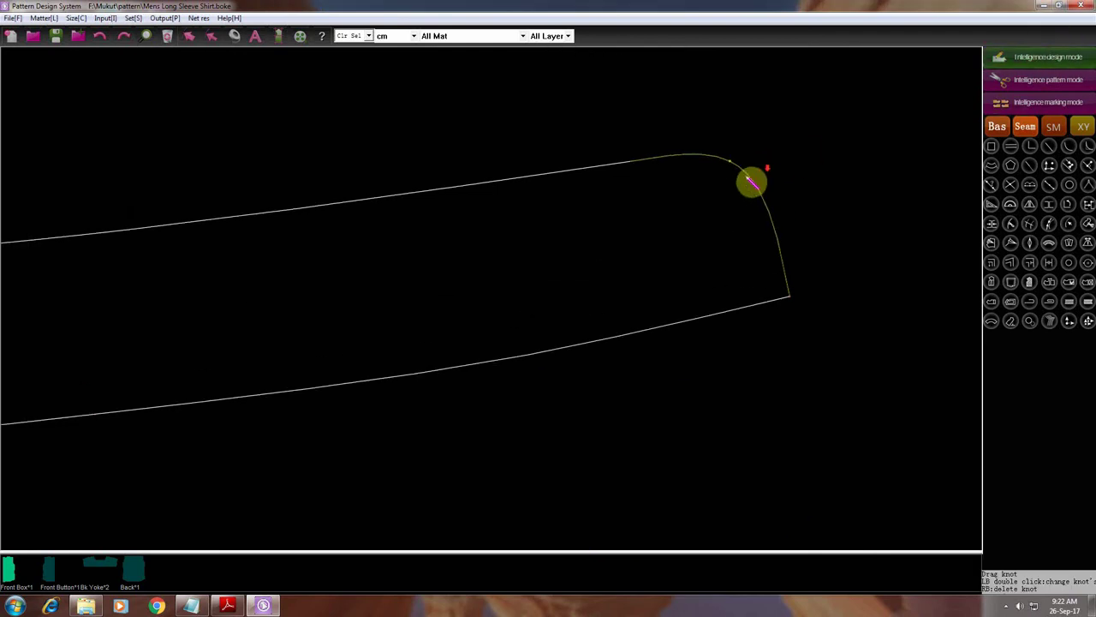
scroll(751, 179, "up", 1)
left_click_drag(729, 159, 722, 169)
scroll(722, 169, "up", 1)
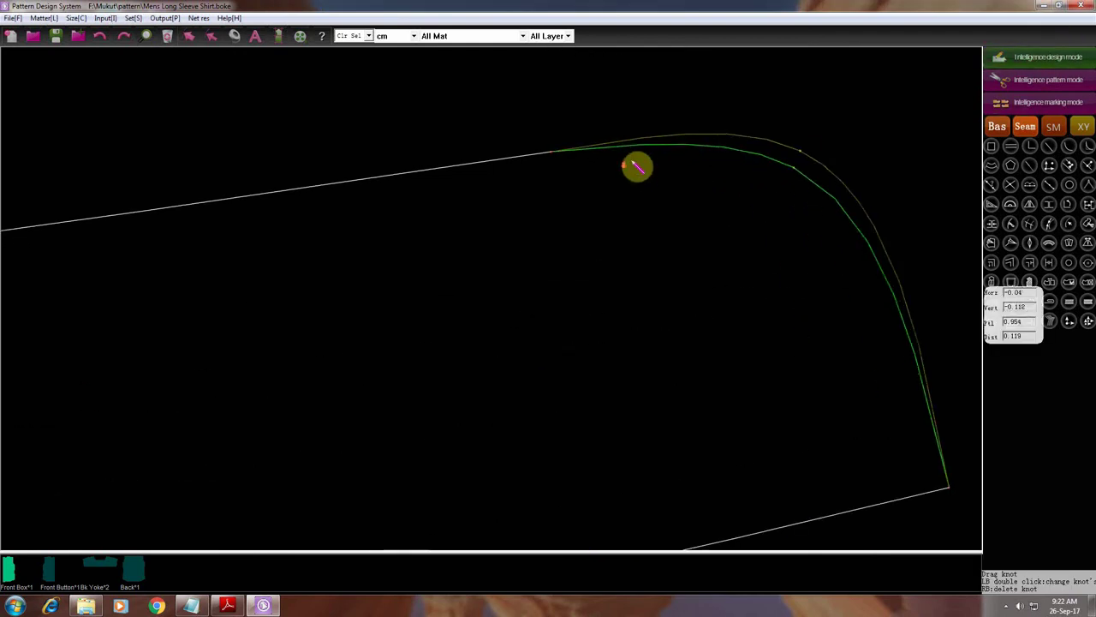
scroll(636, 166, "up", 2)
left_click_drag(632, 140, 633, 141)
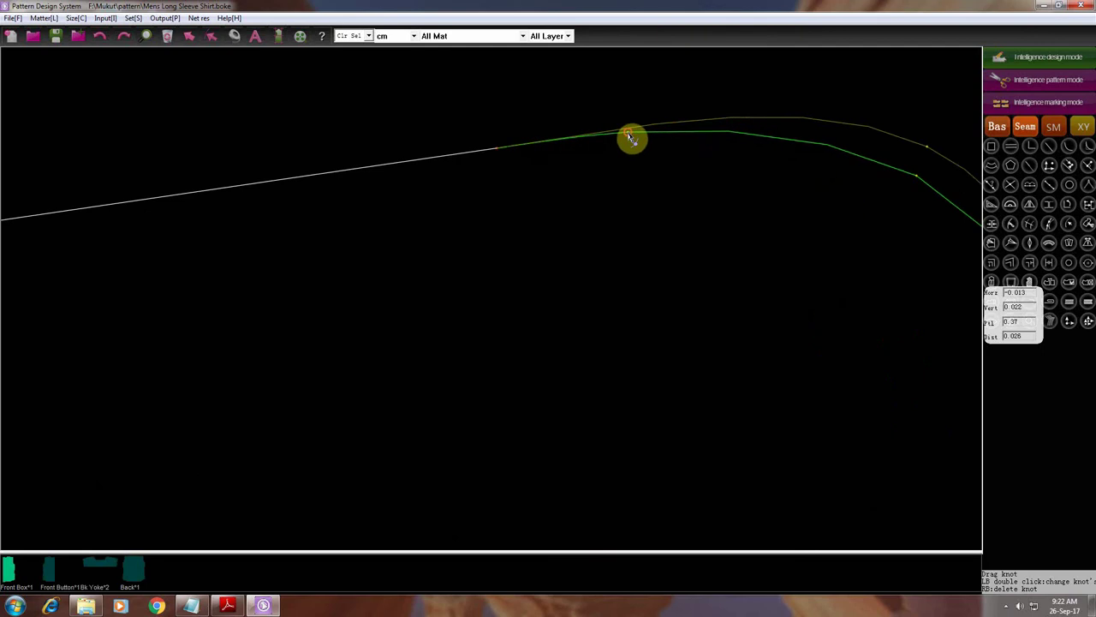
scroll(731, 228, "down", 2)
mouse_move(773, 174)
left_mouse_down()
mouse_move(749, 163)
mouse_move(776, 179)
left_mouse_up()
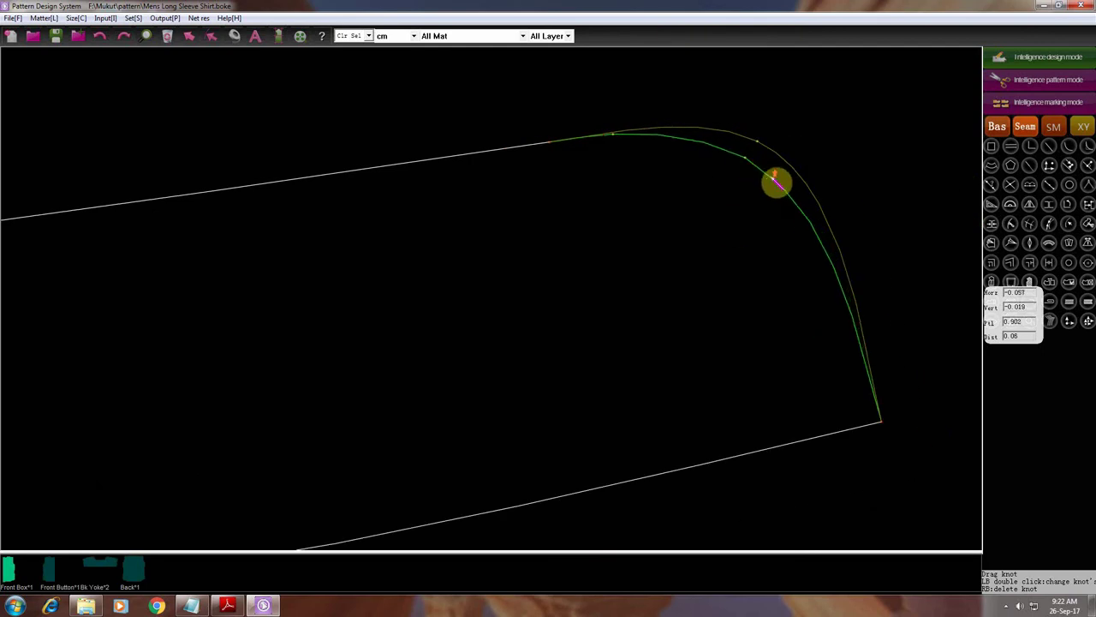
scroll(776, 179, "up", 1)
left_click_drag(842, 286, 844, 288)
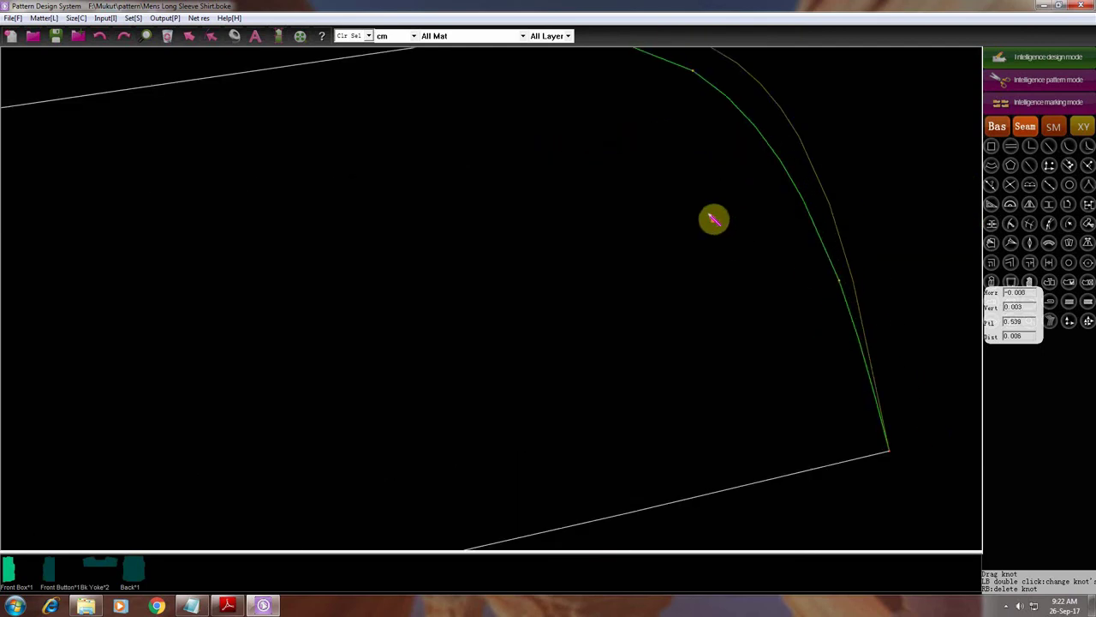
scroll(712, 217, "down", 1)
right_click(676, 198)
scroll(676, 198, "down", 1)
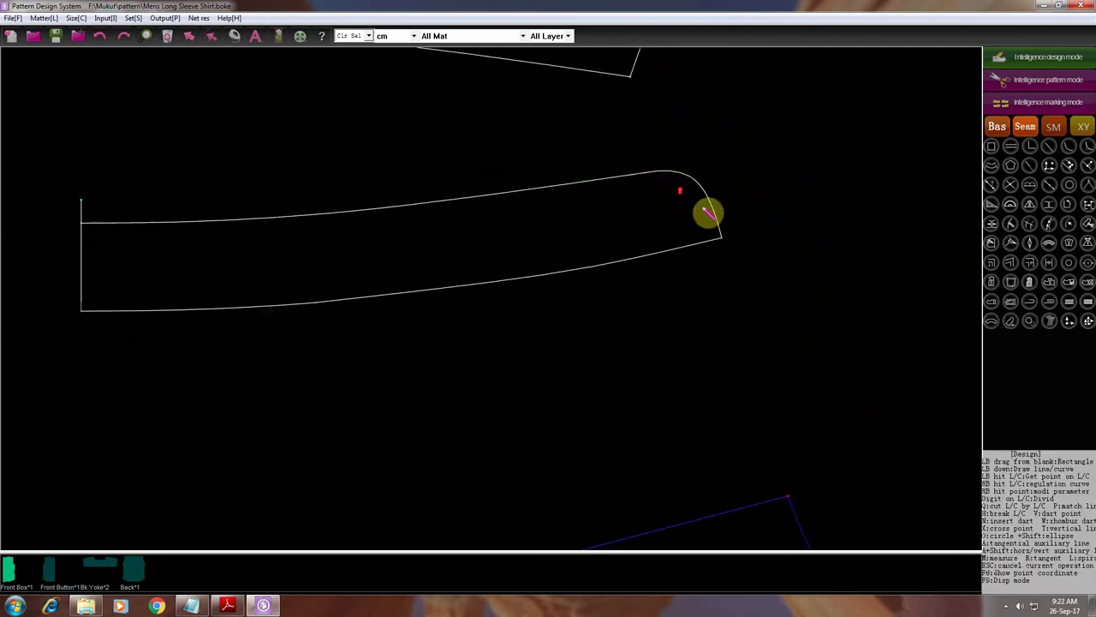
- Offset the lower curve's end point by exact values
left_click(190, 35)
left_click_drag(741, 235, 716, 291)
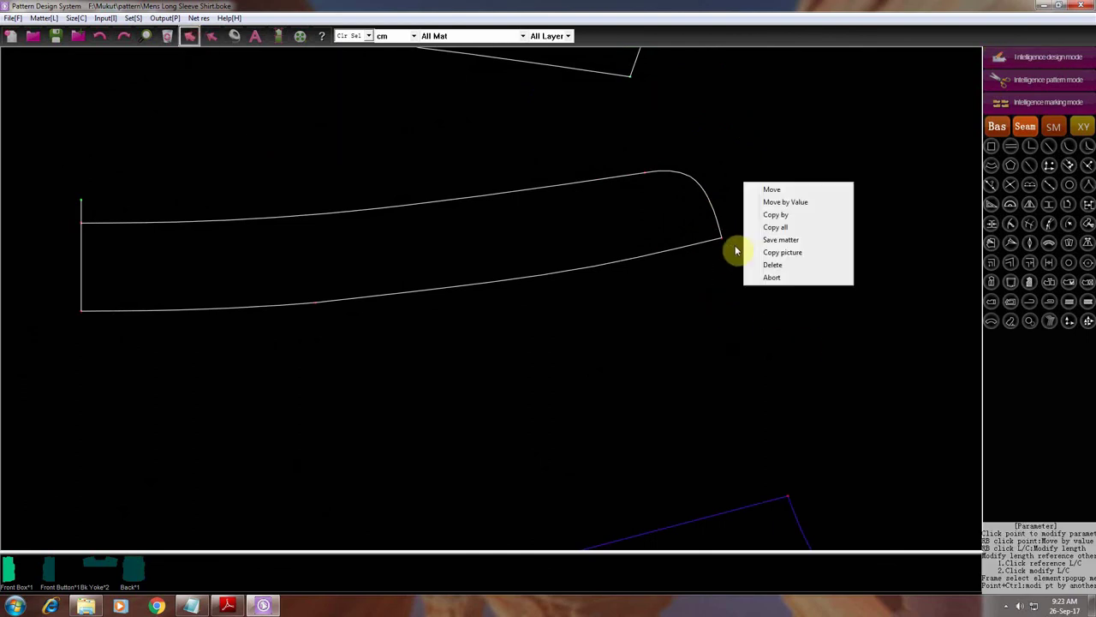
left_click(795, 202)
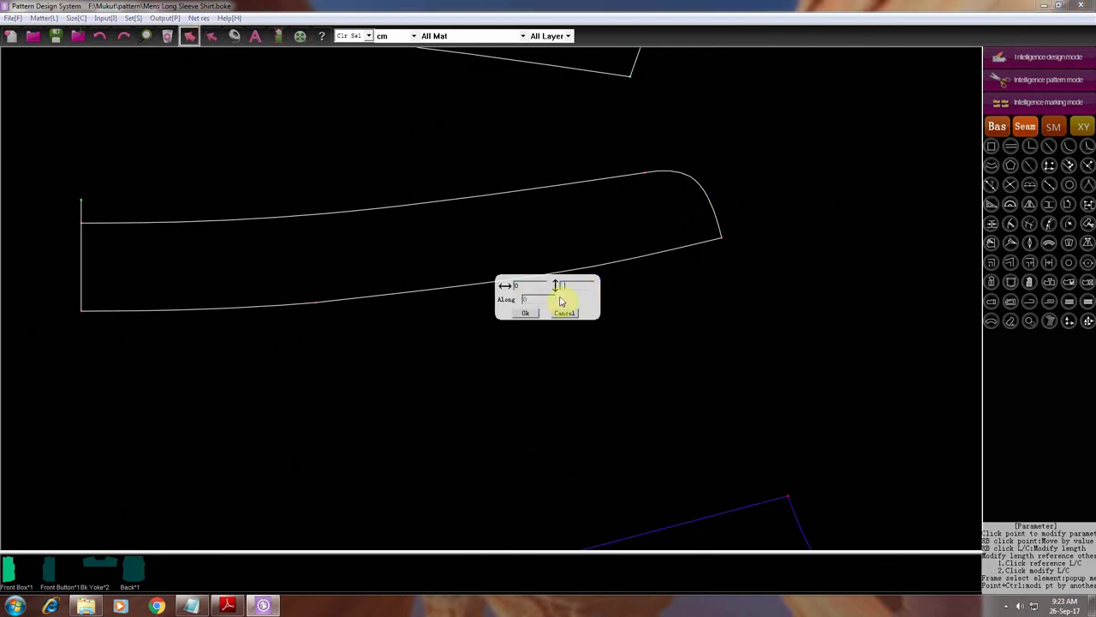
type("-15")
left_click(526, 313)
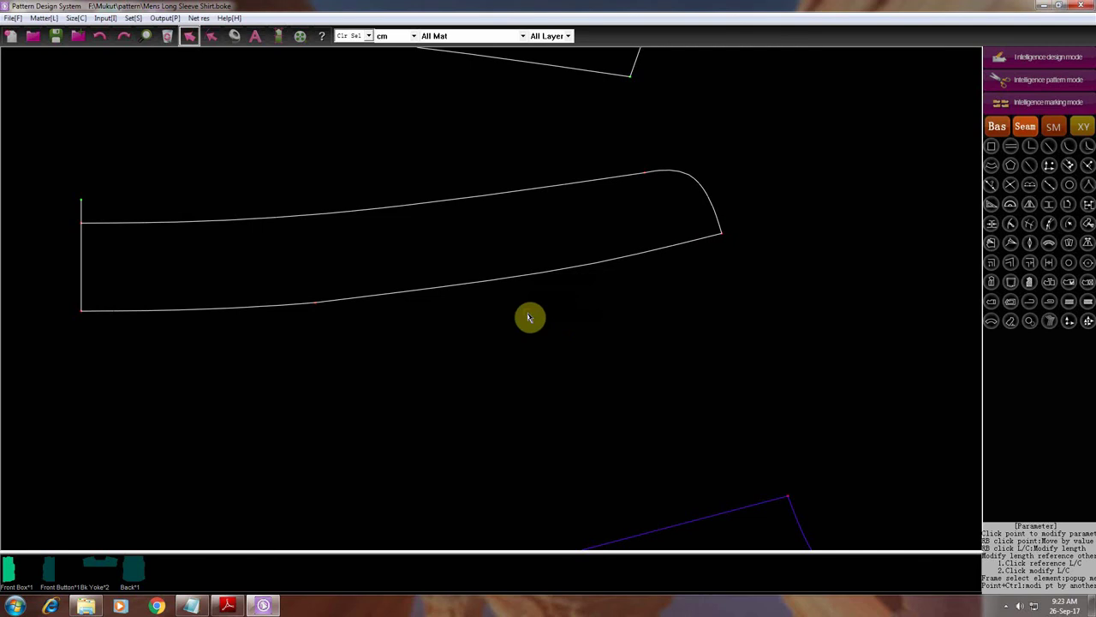
- Adjust knots on the band's long lower edge curve to smooth it
left_click(999, 58)
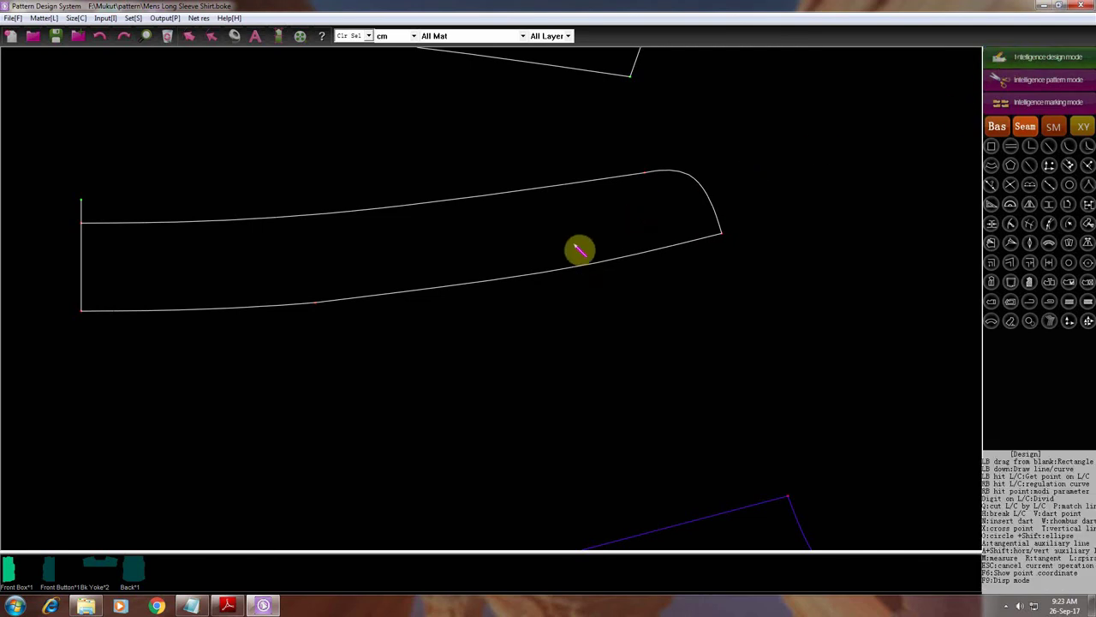
scroll(397, 309, "up", 2)
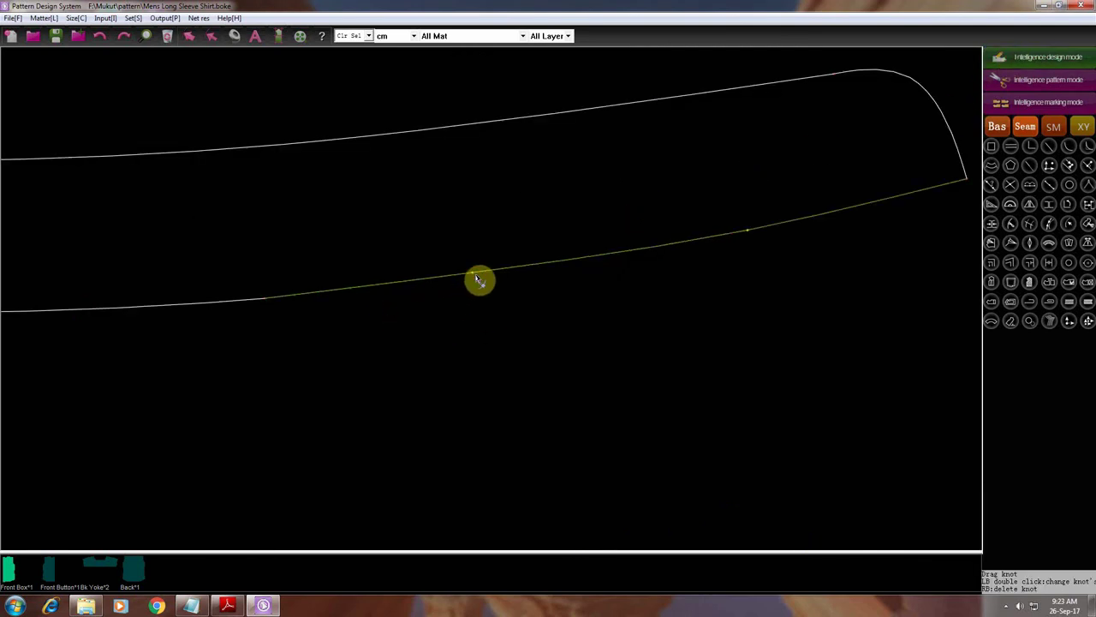
right_click(473, 282)
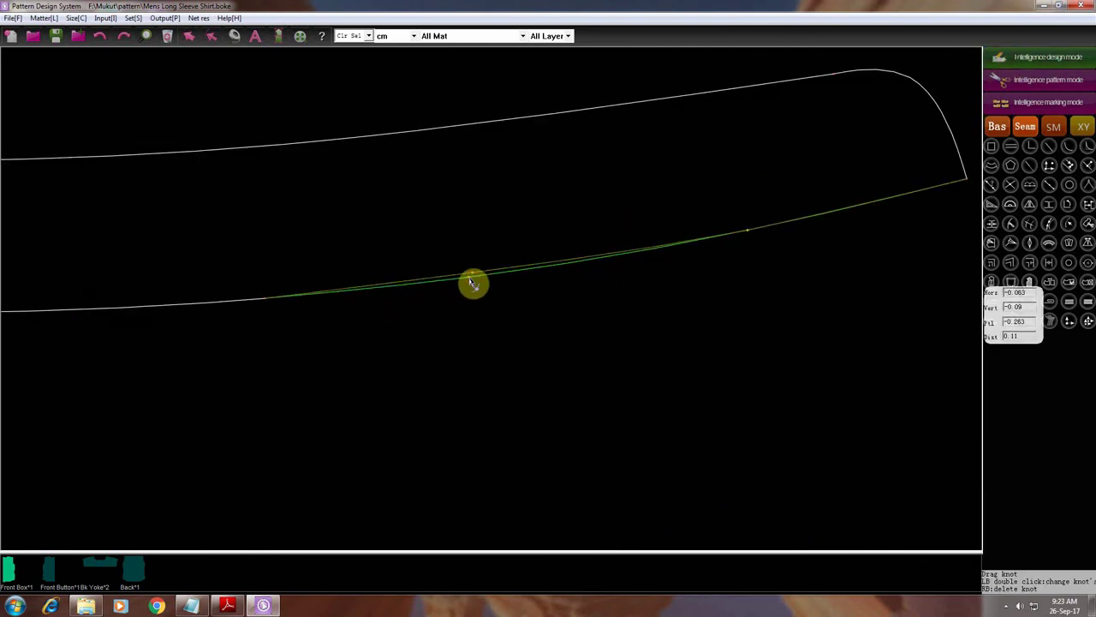
left_click(746, 237)
right_click(729, 190)
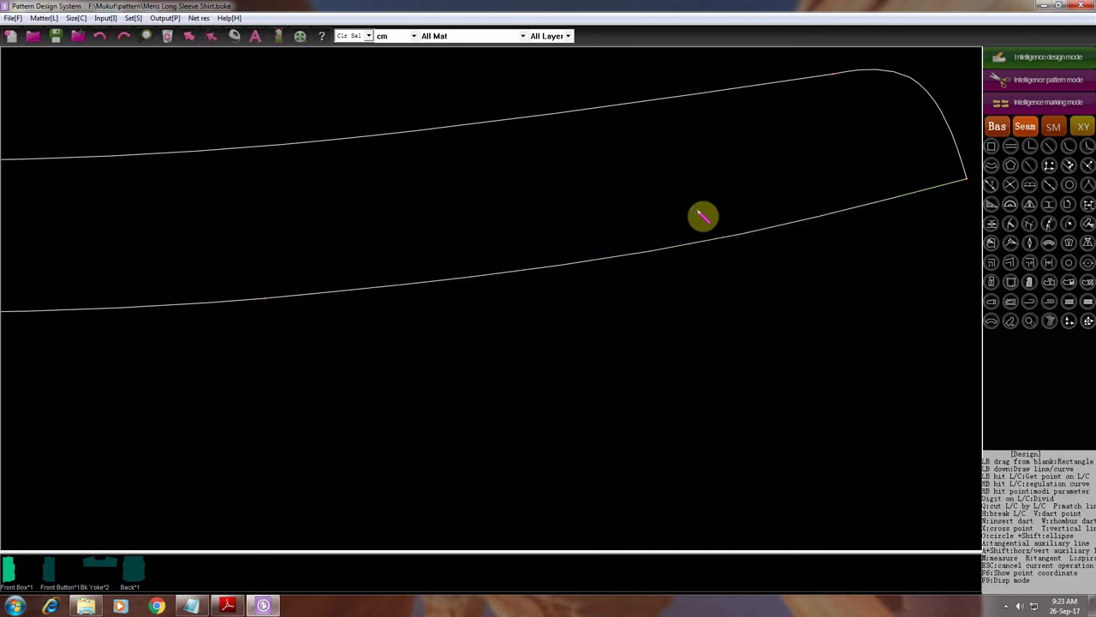
right_click(511, 282)
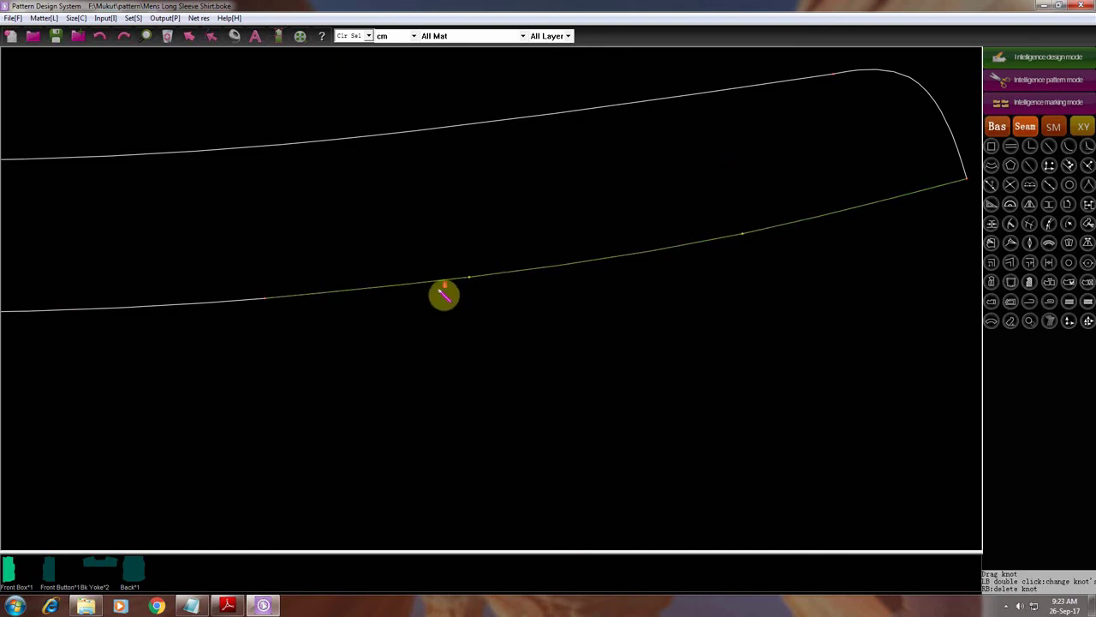
scroll(443, 293, "up", 2)
scroll(347, 296, "up", 1)
left_click(348, 292)
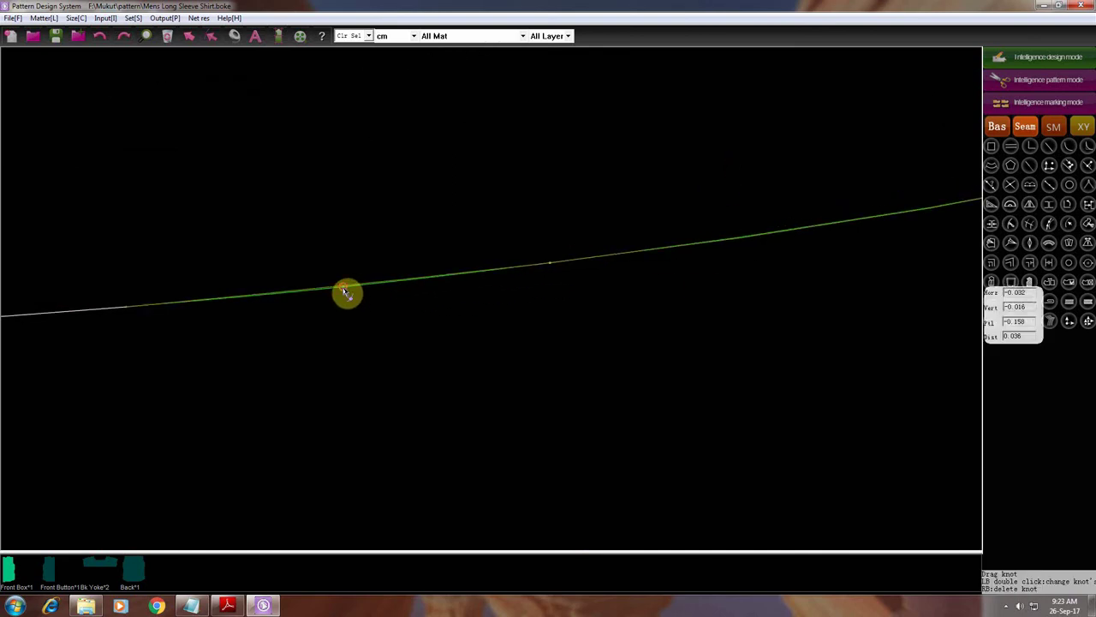
scroll(348, 292, "down", 2)
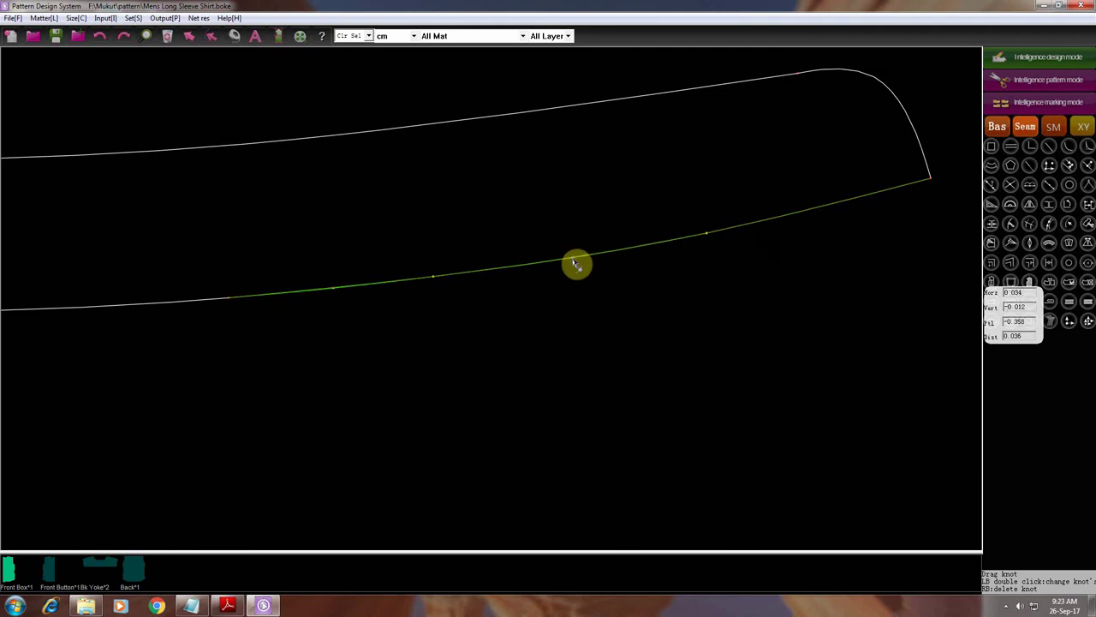
scroll(441, 287, "up", 2)
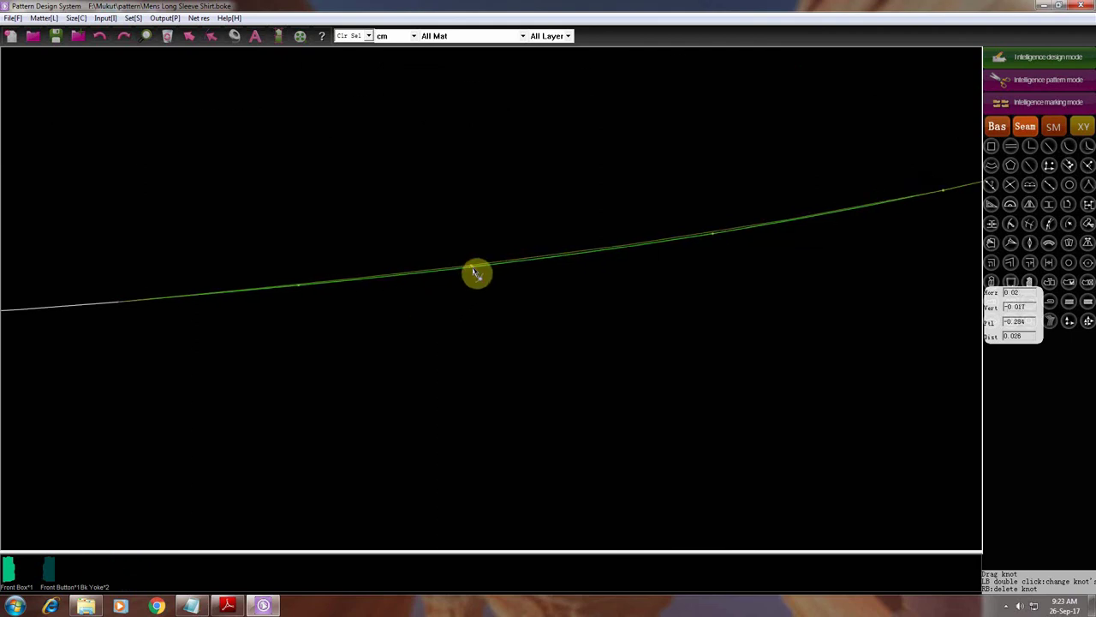
scroll(466, 279, "down", 2)
left_click(717, 228)
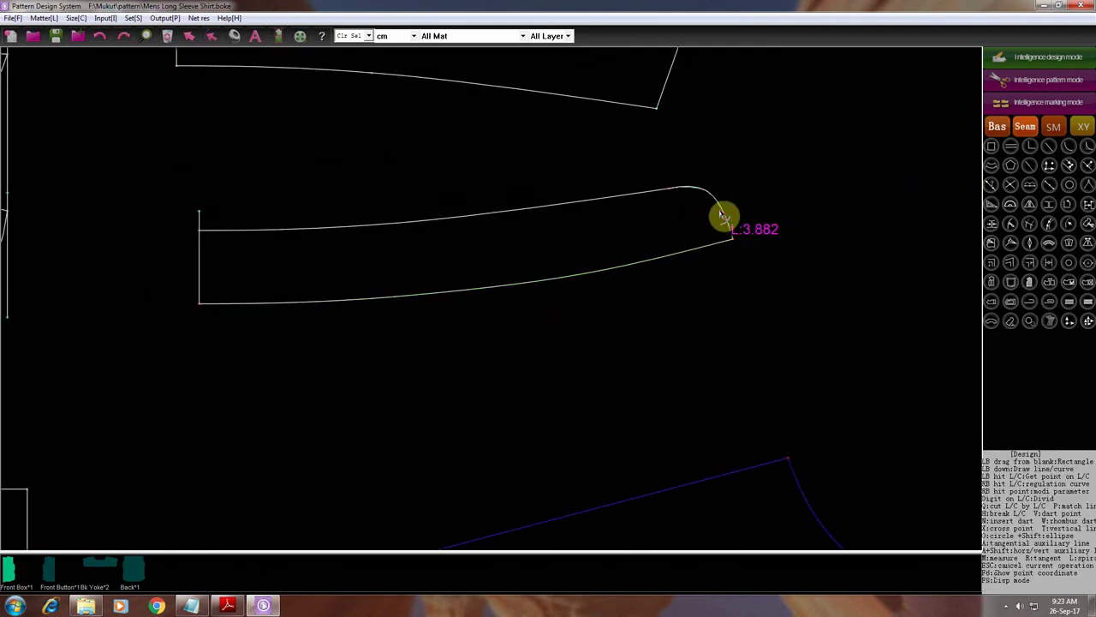
- Fine-tune the rounded corner's knots once more and zoom out
scroll(728, 249, "up", 2)
left_click(726, 249)
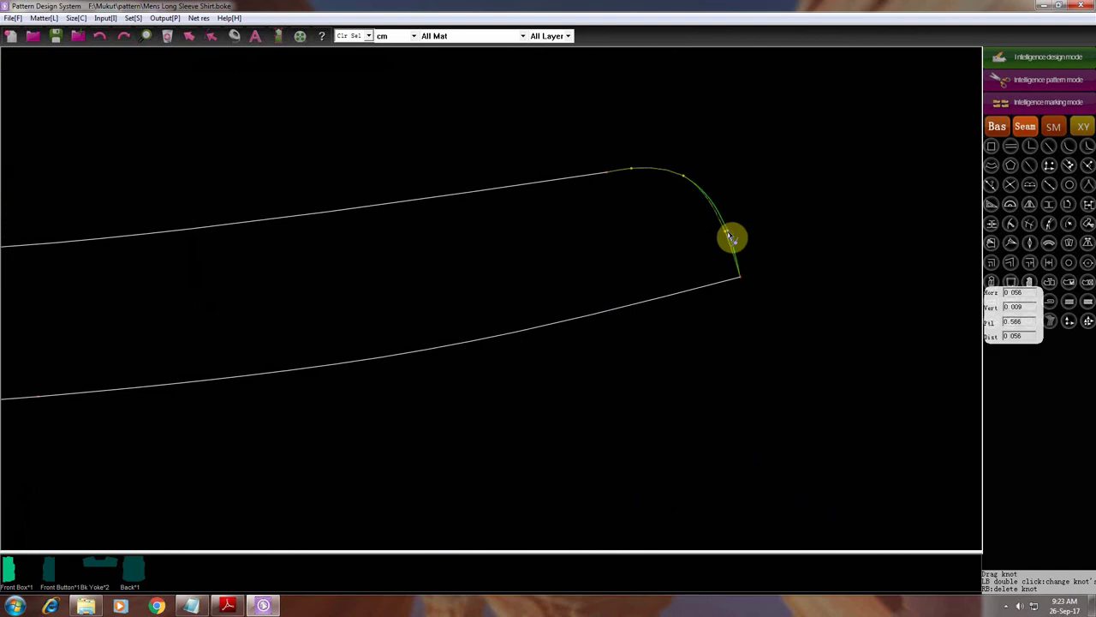
scroll(695, 188, "up", 1)
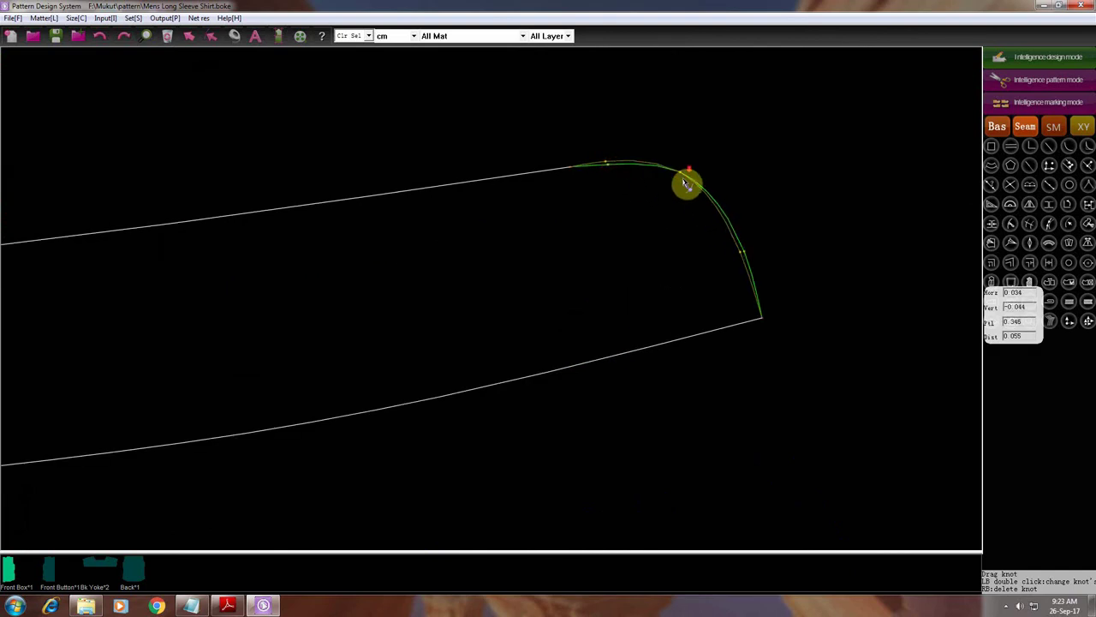
scroll(688, 183, "up", 1)
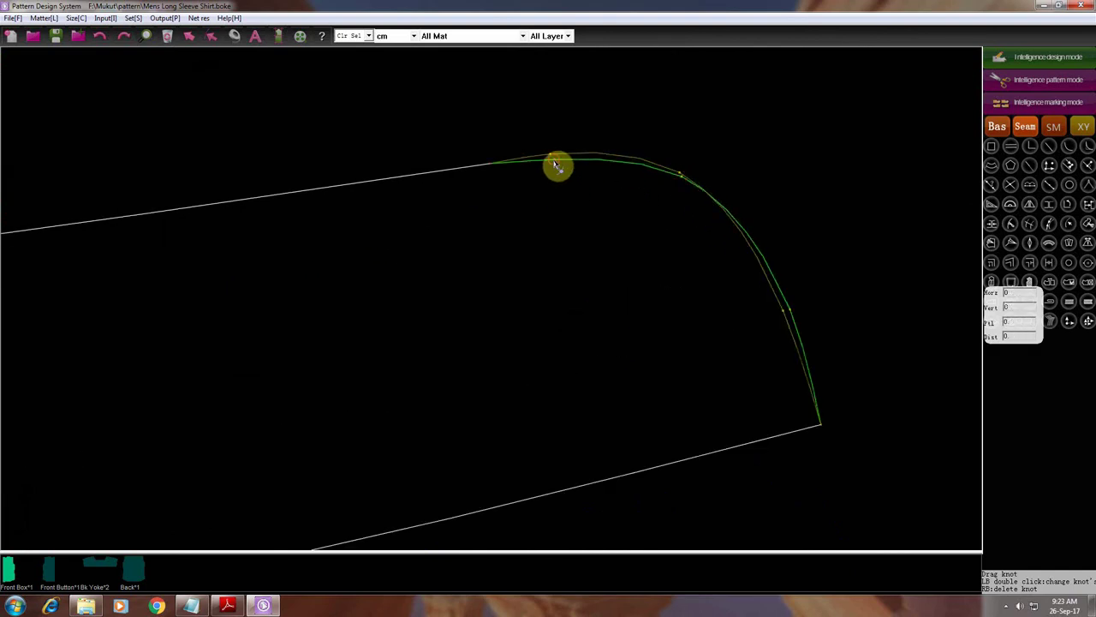
scroll(558, 165, "down", 1)
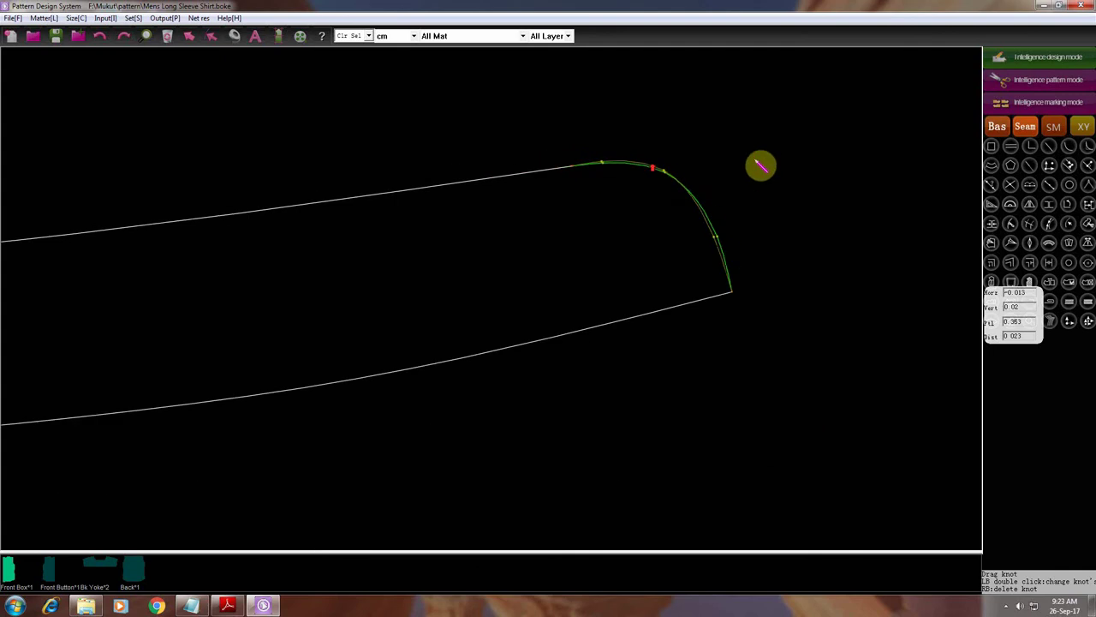
right_click(761, 165)
scroll(788, 183, "down", 1)
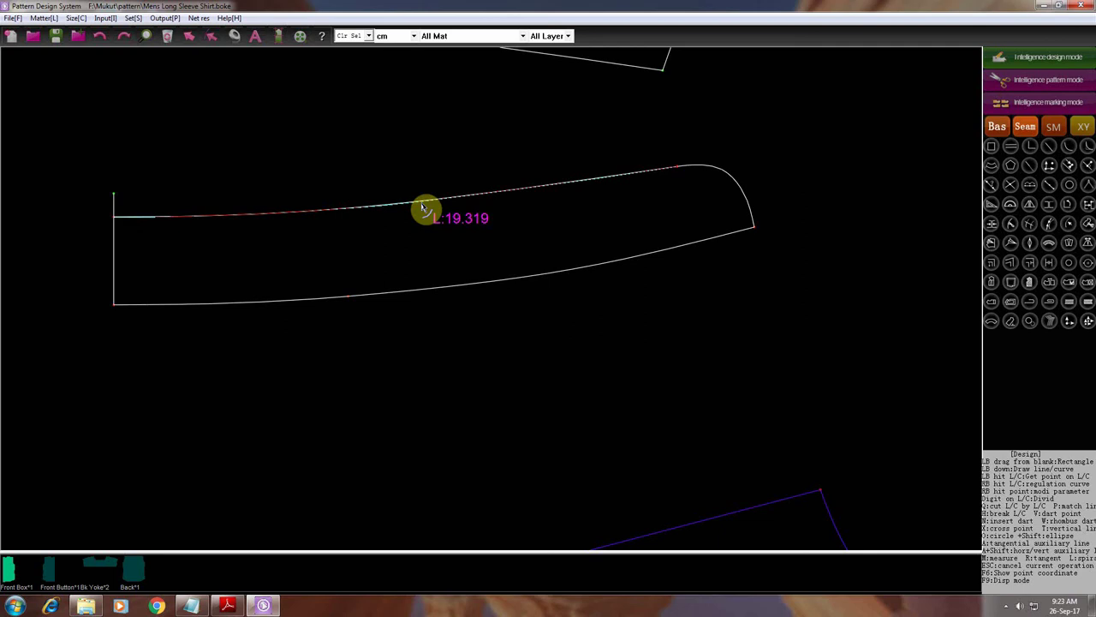
scroll(480, 255, "down", 2)
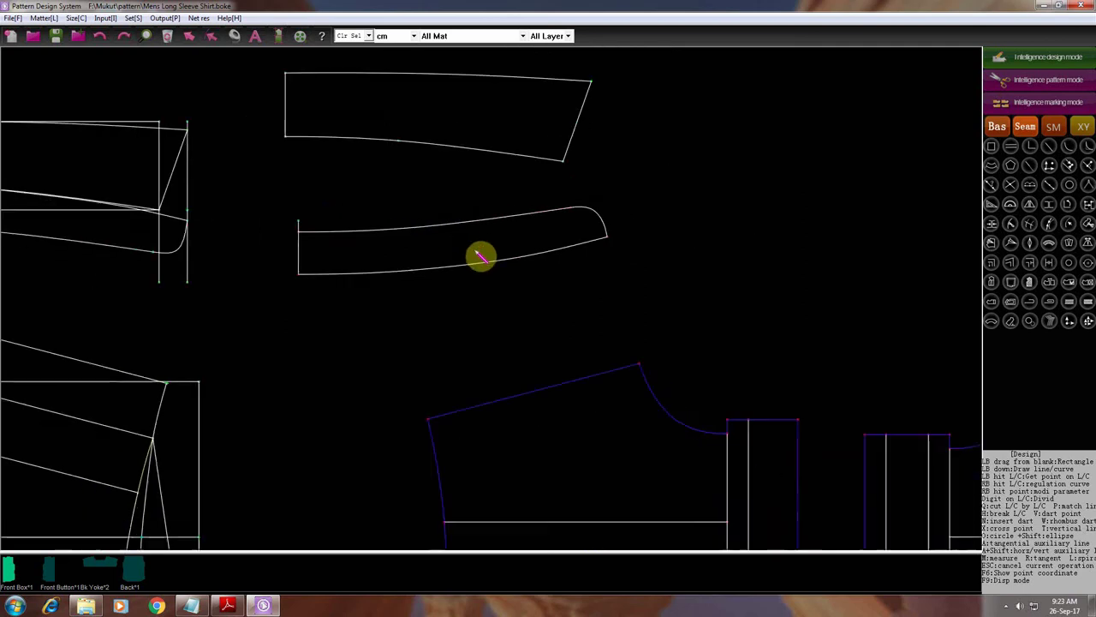
scroll(480, 255, "down", 1)
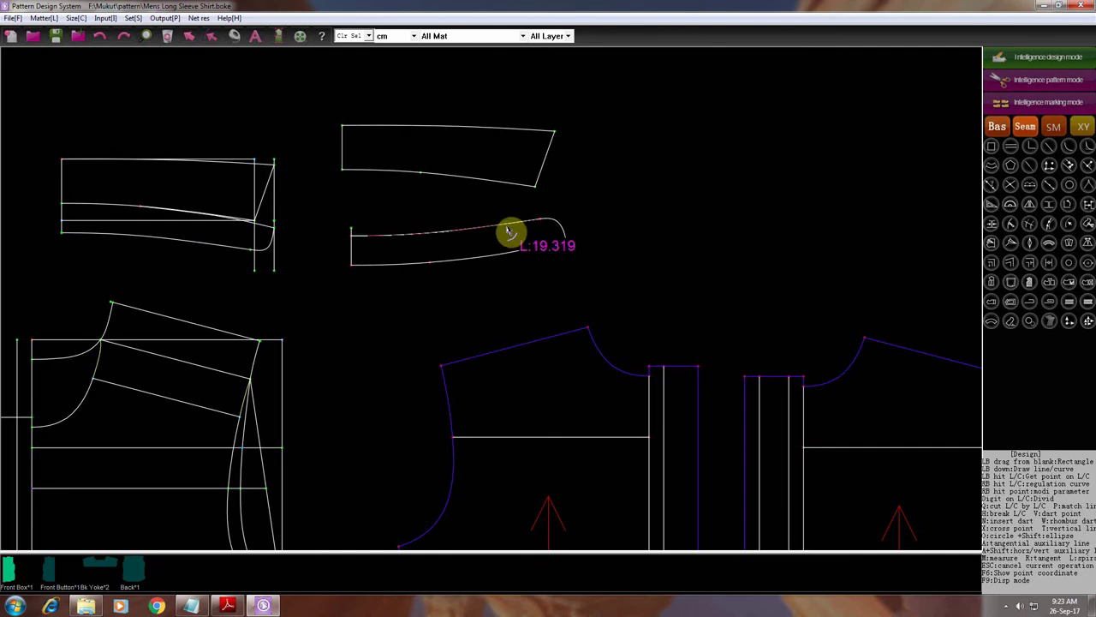
- Move the end curve's top point by exact values
left_click(189, 39)
scroll(522, 225, "up", 2)
scroll(557, 245, "up", 2)
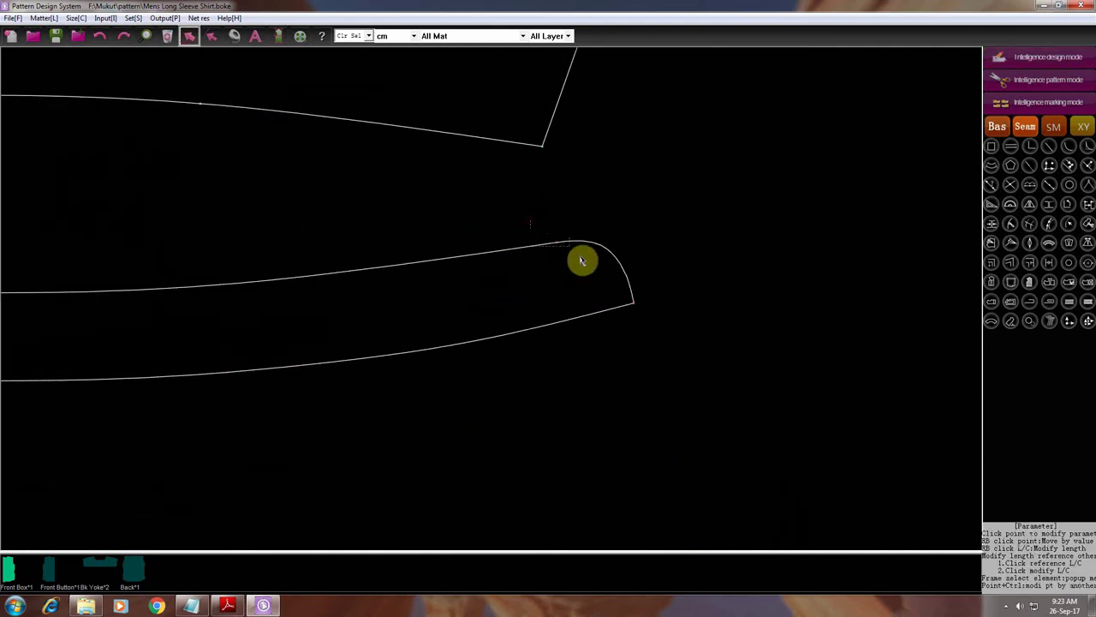
left_click_drag(530, 221, 580, 258)
left_click(620, 238)
type("45")
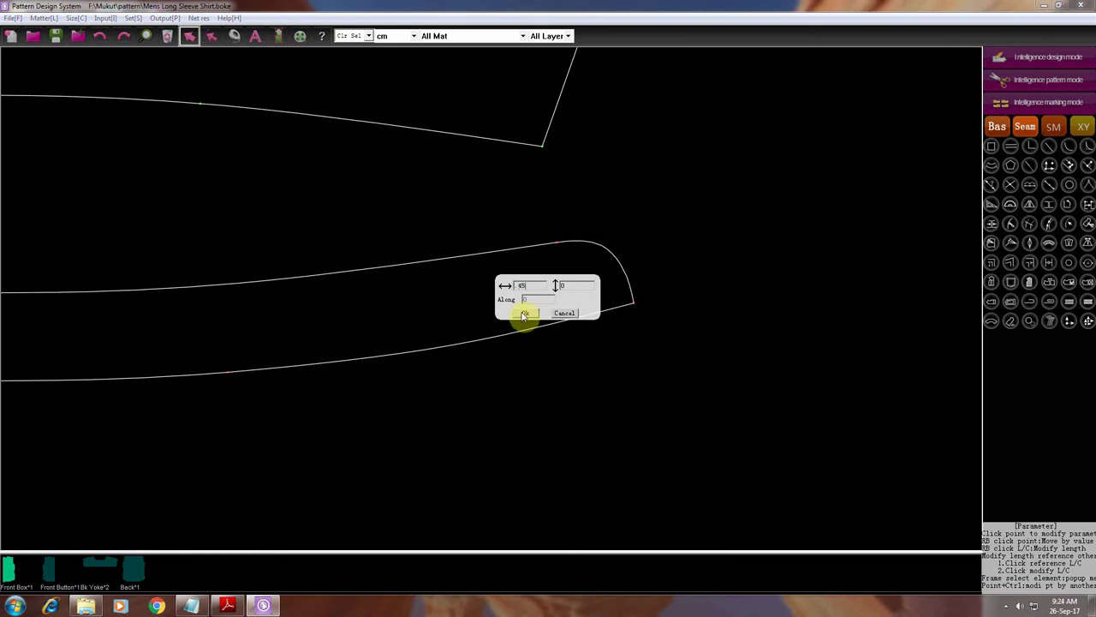
left_click(525, 313)
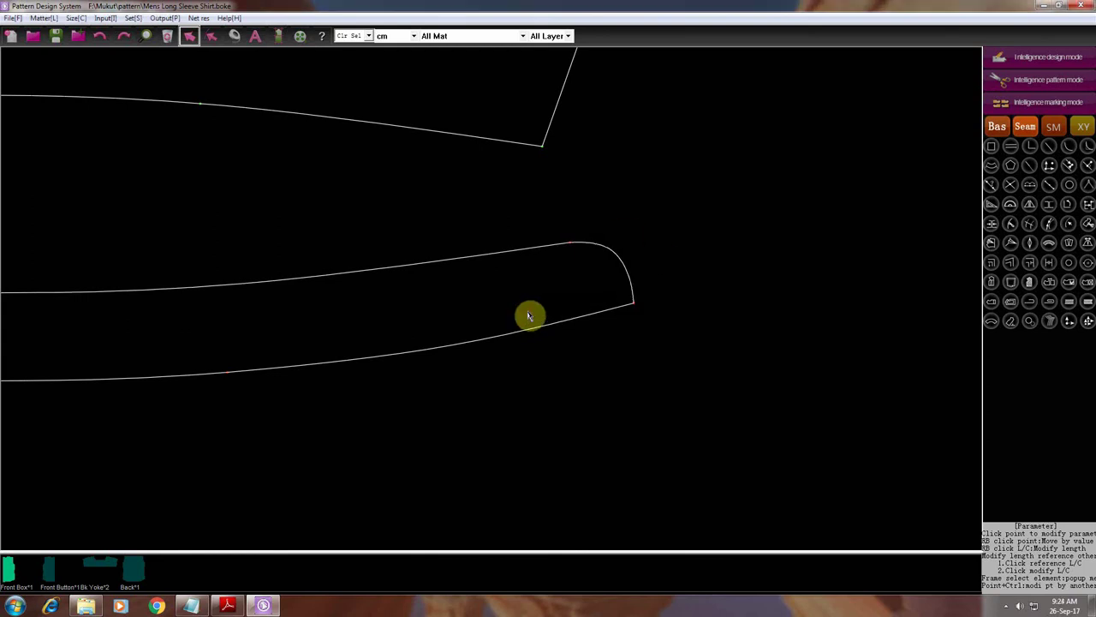
scroll(728, 253, "down", 2)
- Drag the rounded end's knots to even out the curve, then zoom out
left_click(1048, 59)
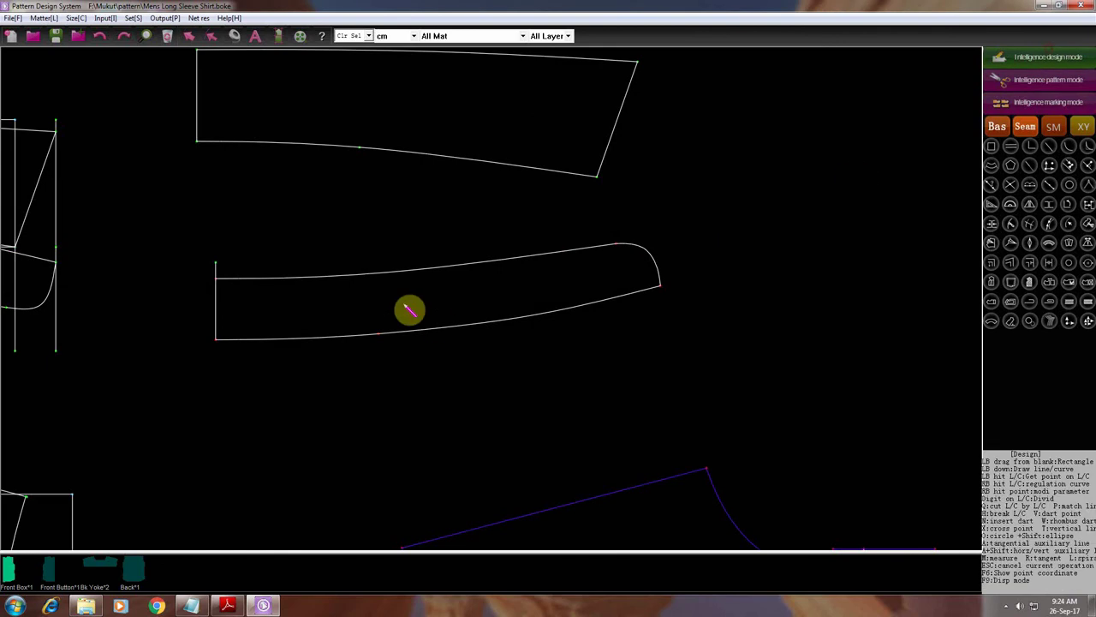
scroll(633, 270, "up", 2)
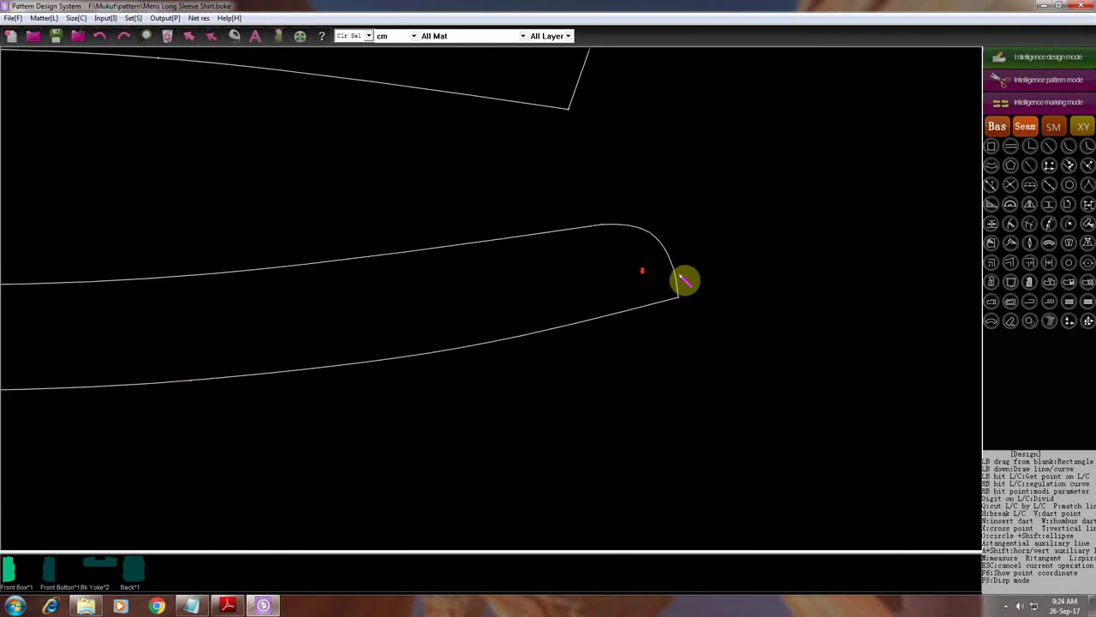
right_click(677, 272)
scroll(677, 273, "up", 1)
scroll(682, 286, "up", 1)
left_click_drag(653, 237, 640, 236)
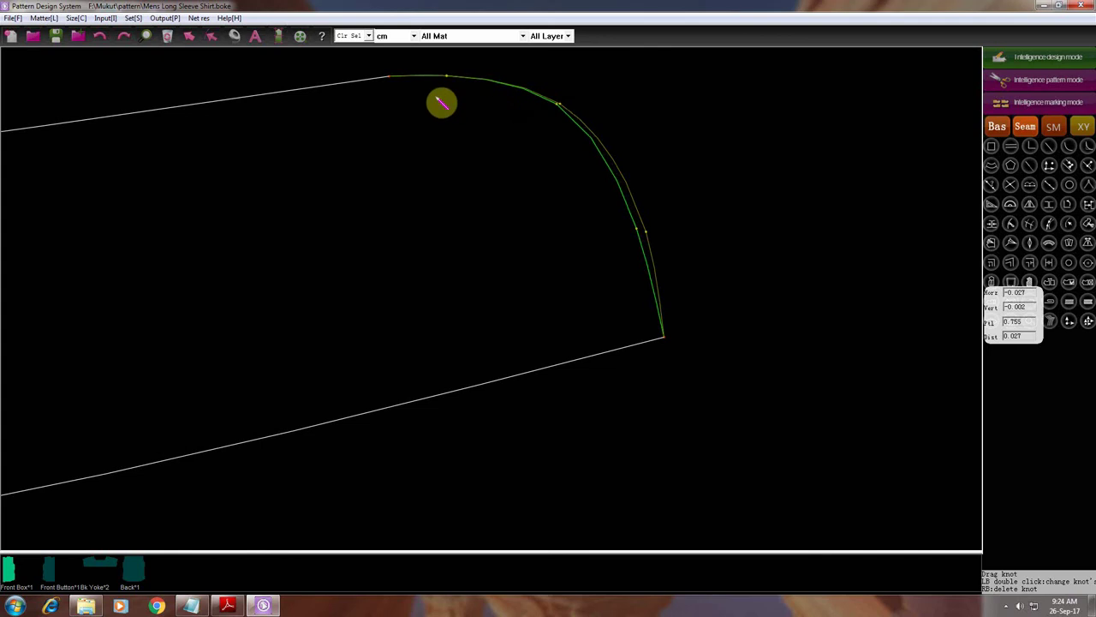
left_click_drag(447, 77, 438, 79)
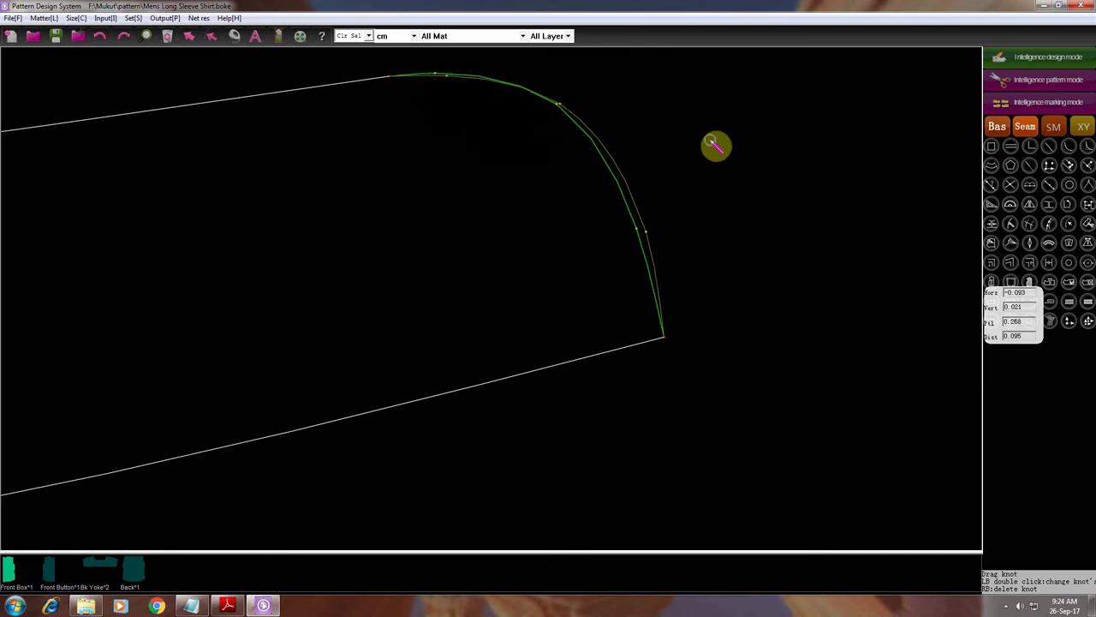
right_click(717, 146)
scroll(742, 225, "down", 1)
scroll(742, 226, "down", 1)
scroll(754, 225, "down", 1)
scroll(765, 226, "down", 1)
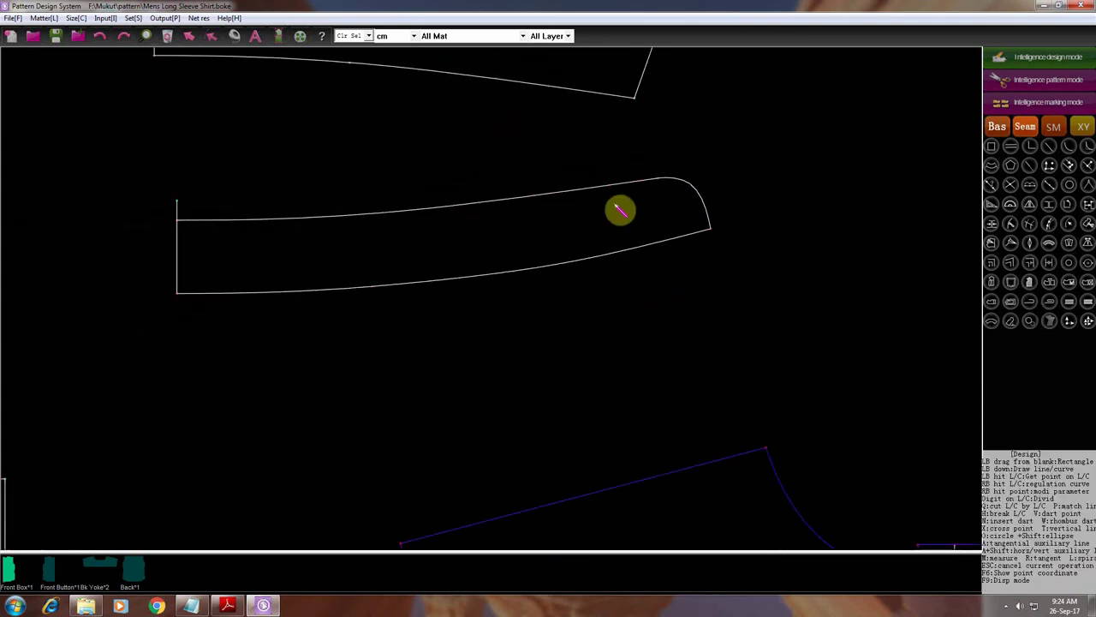
- Add a short vertical mark at the top of the band's end curve
key("c")
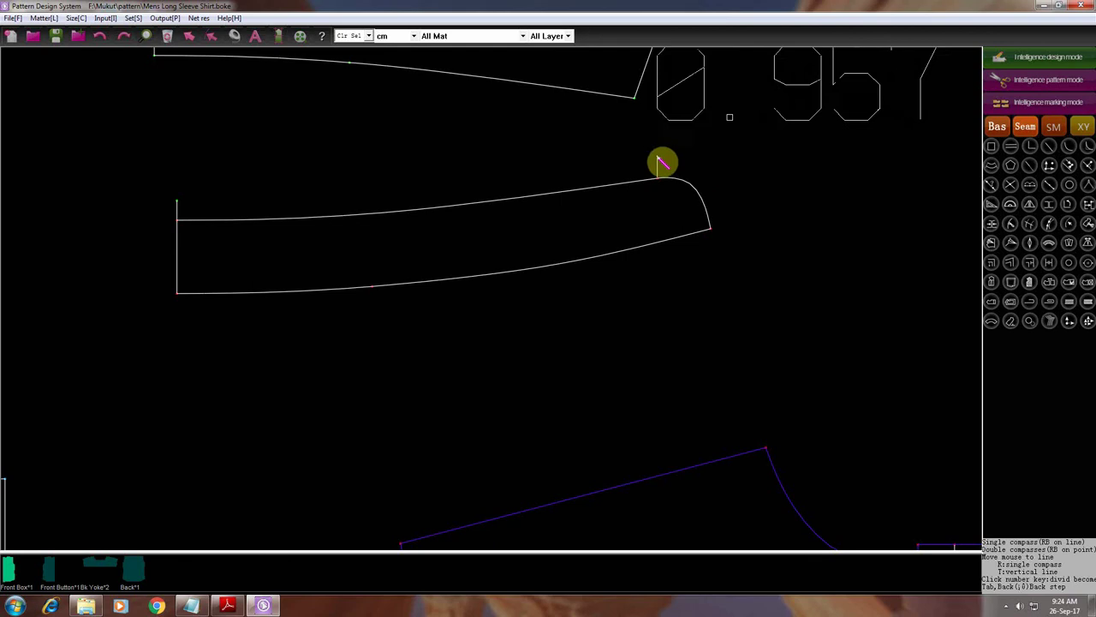
left_click(658, 179)
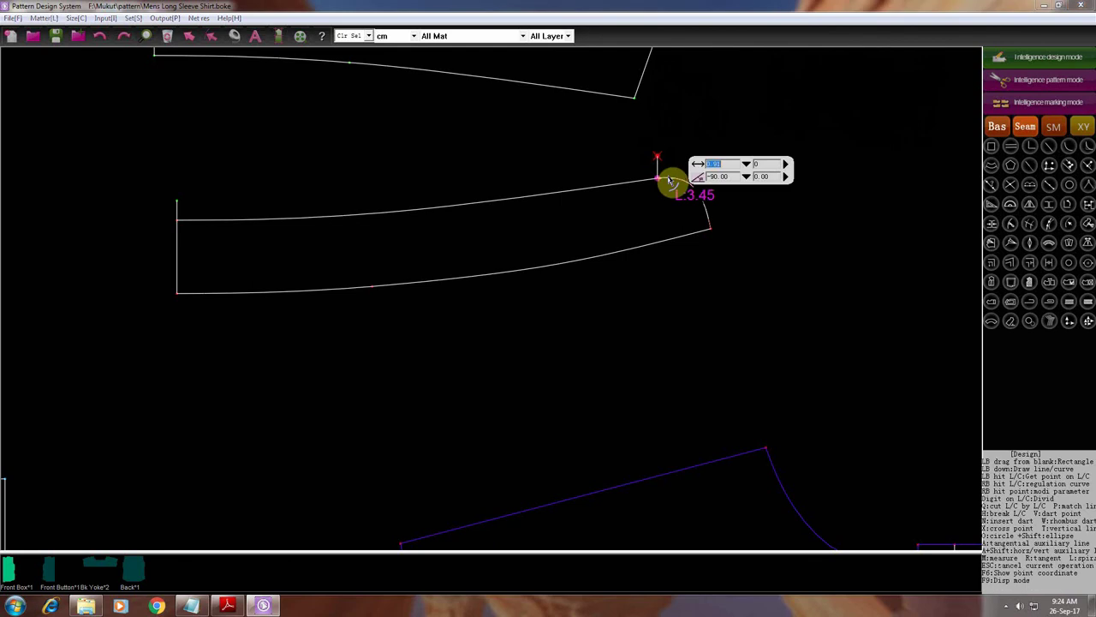
right_click(712, 144)
- Draw a line parallel to the band's top edge at distance 8
left_click(1011, 146)
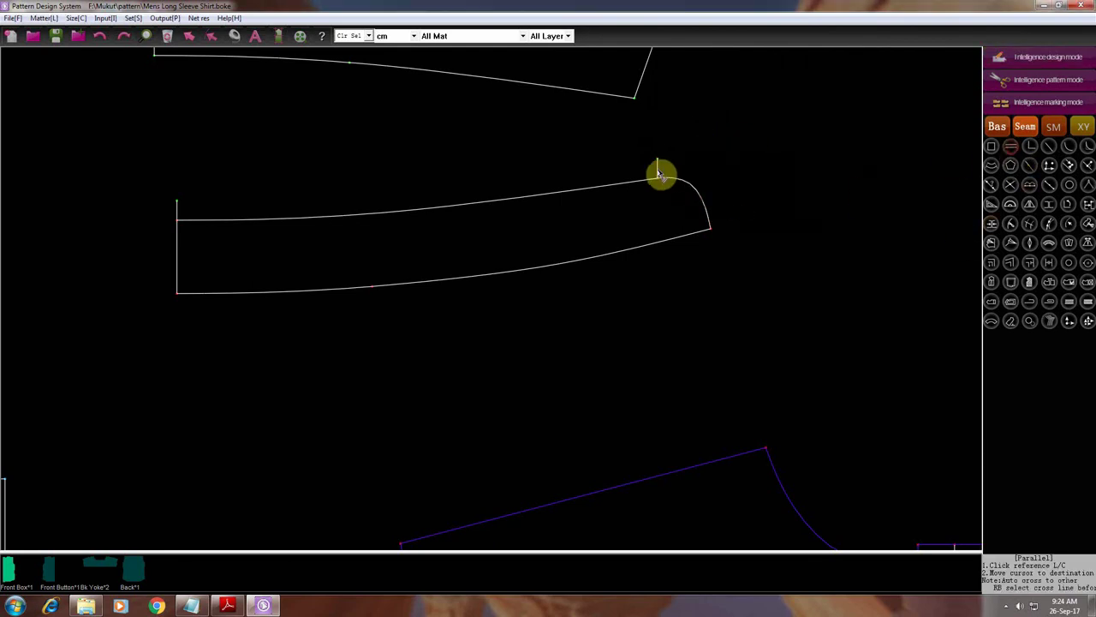
left_click(258, 219)
type("8")
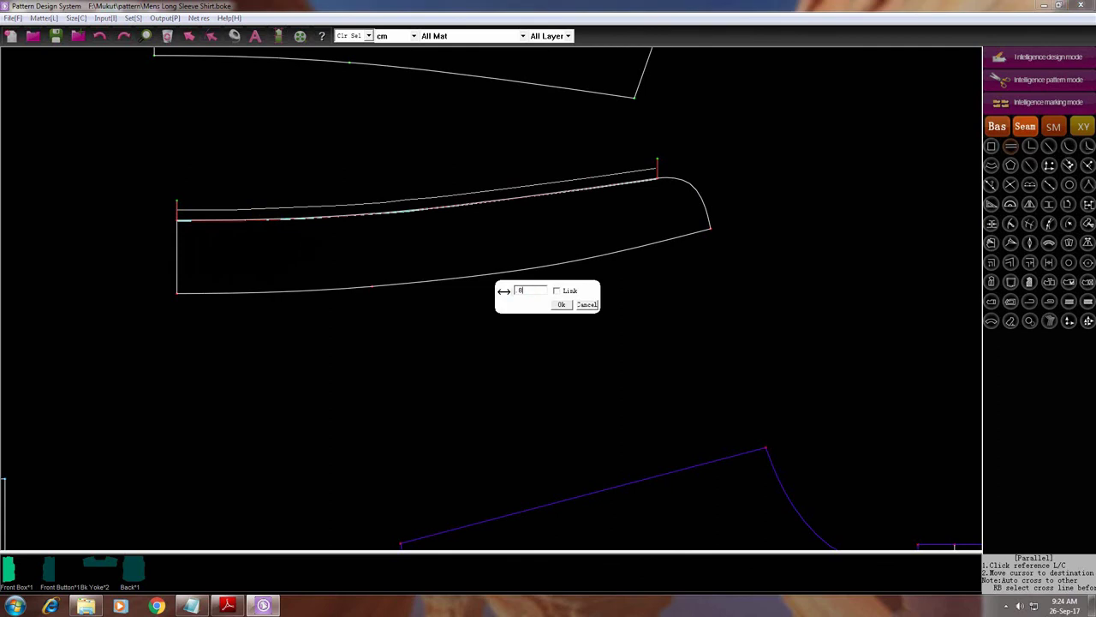
left_click(559, 305)
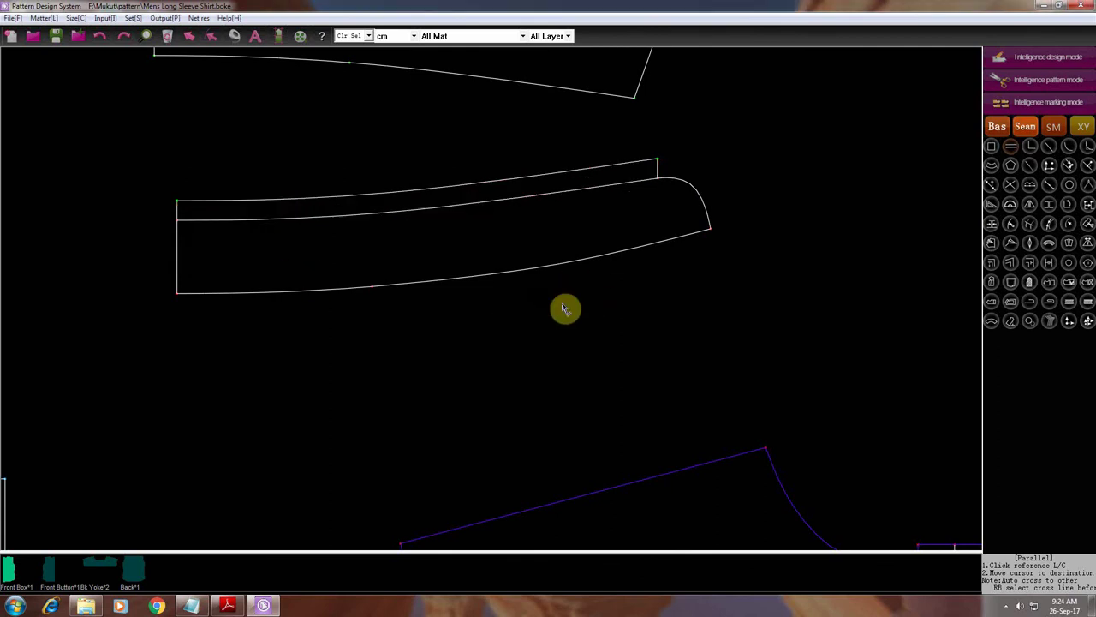
- Draw a 21 cm horizontal line from the curve's end point
left_click(1055, 59)
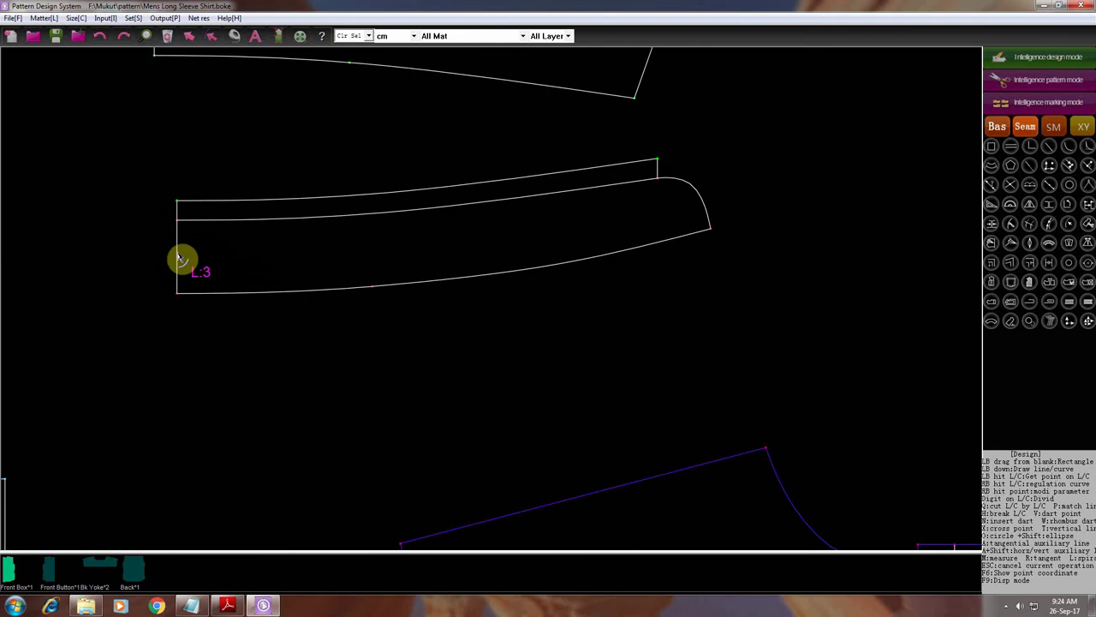
left_click(711, 233)
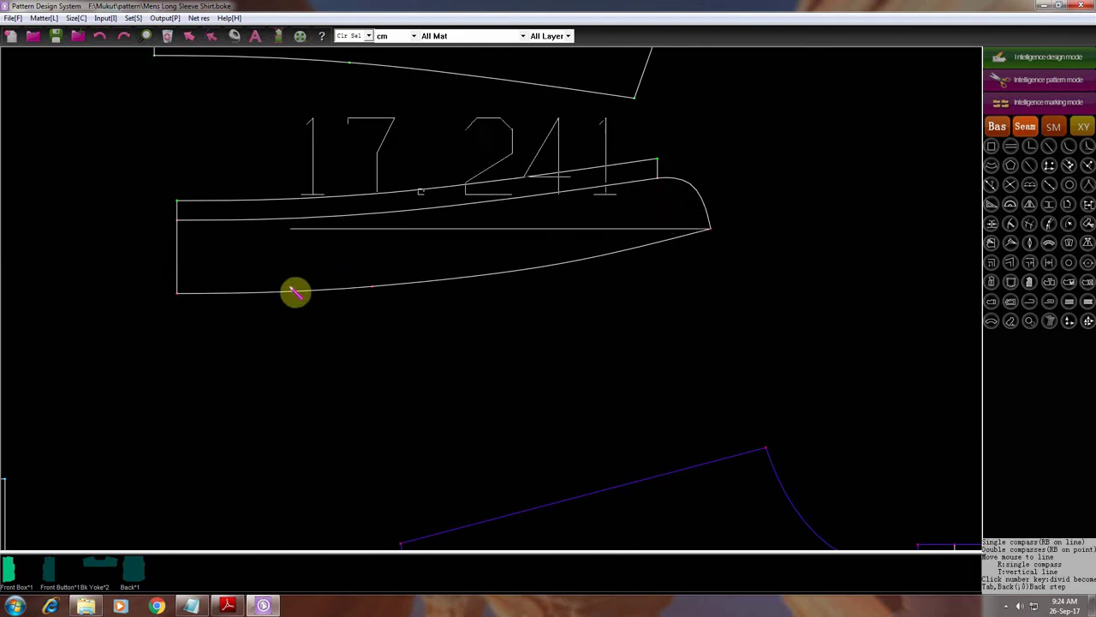
left_click(286, 289)
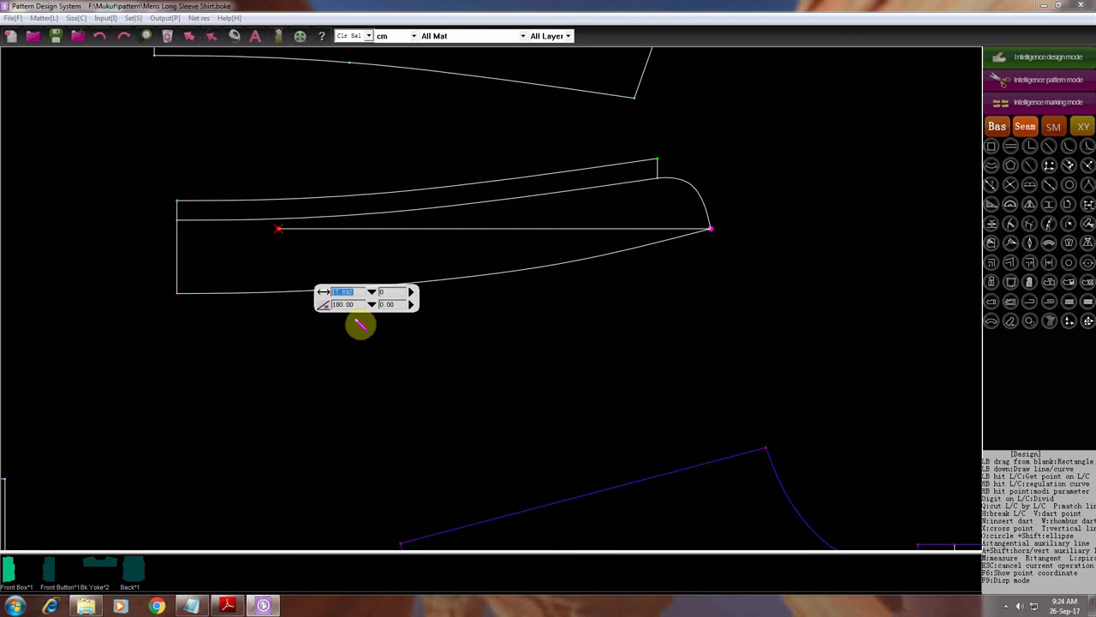
type("21.75")
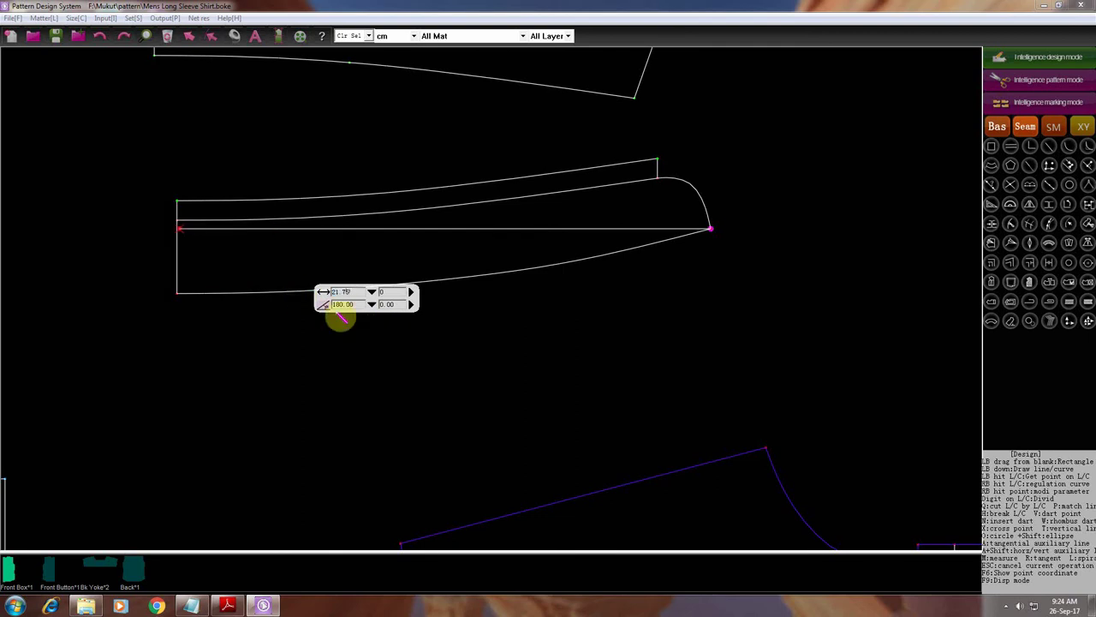
key("Return")
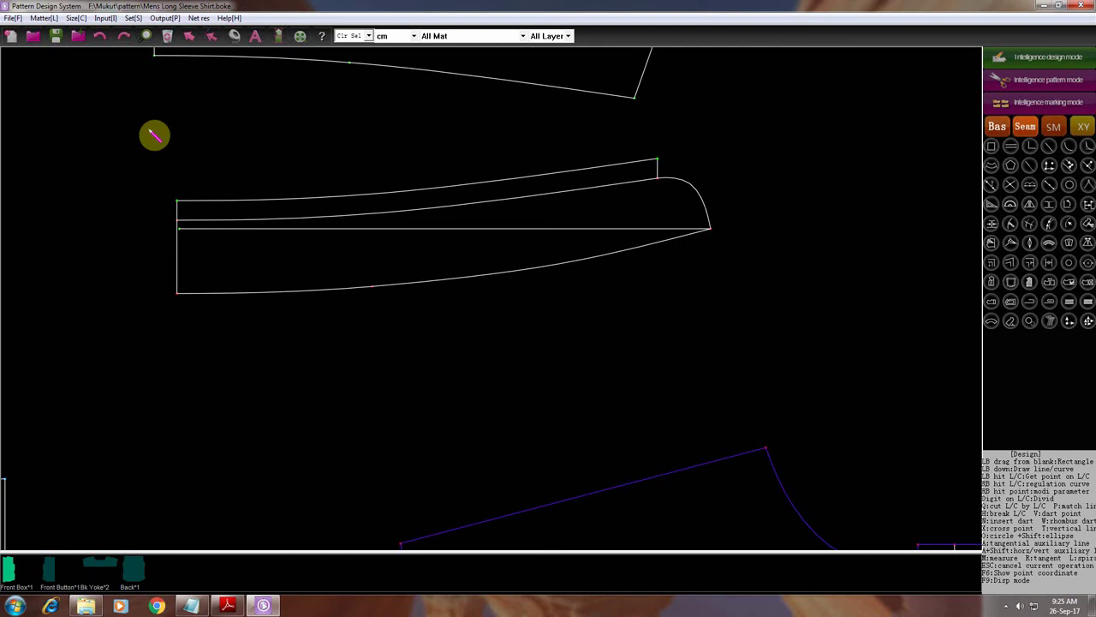
- Delete the 21 cm horizontal line and save the pattern
left_click(167, 36)
left_click(485, 243)
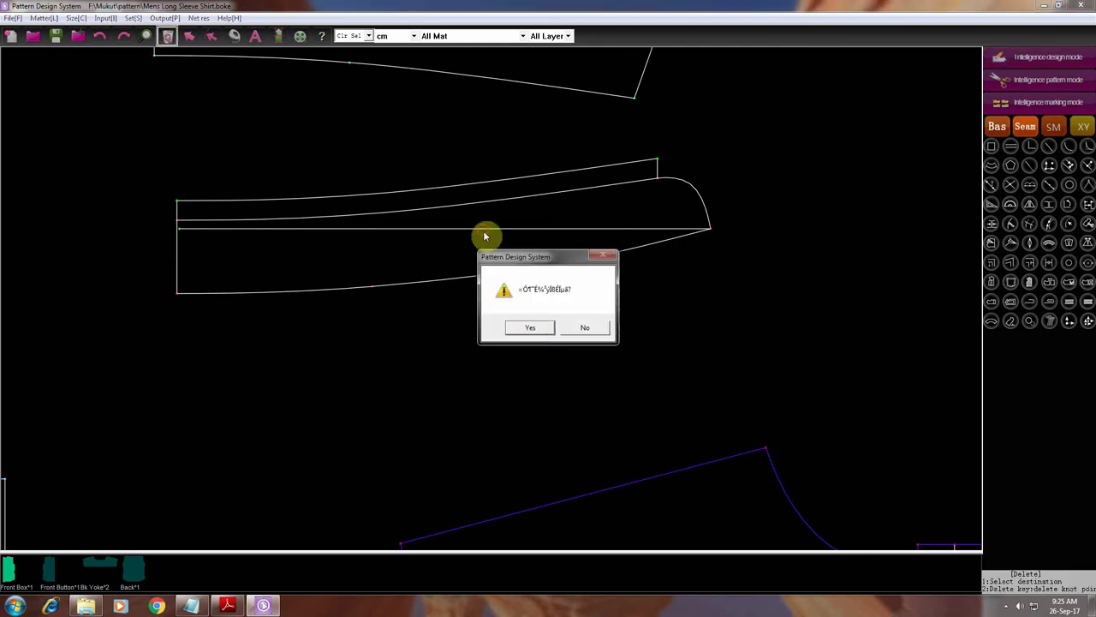
left_click(531, 327)
left_click(1049, 223)
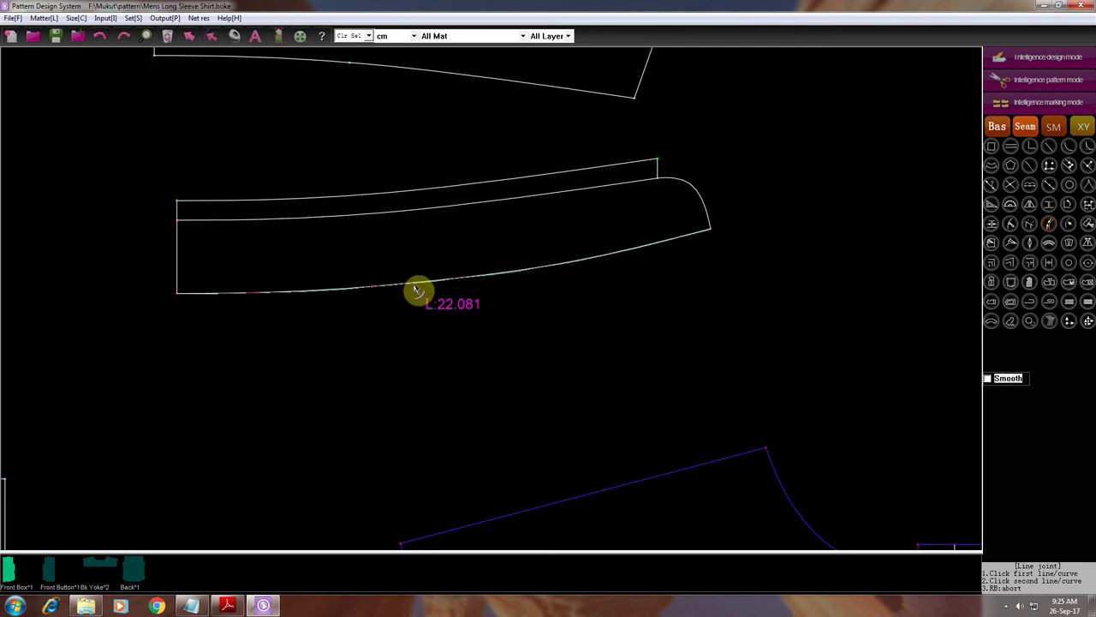
left_click(55, 38)
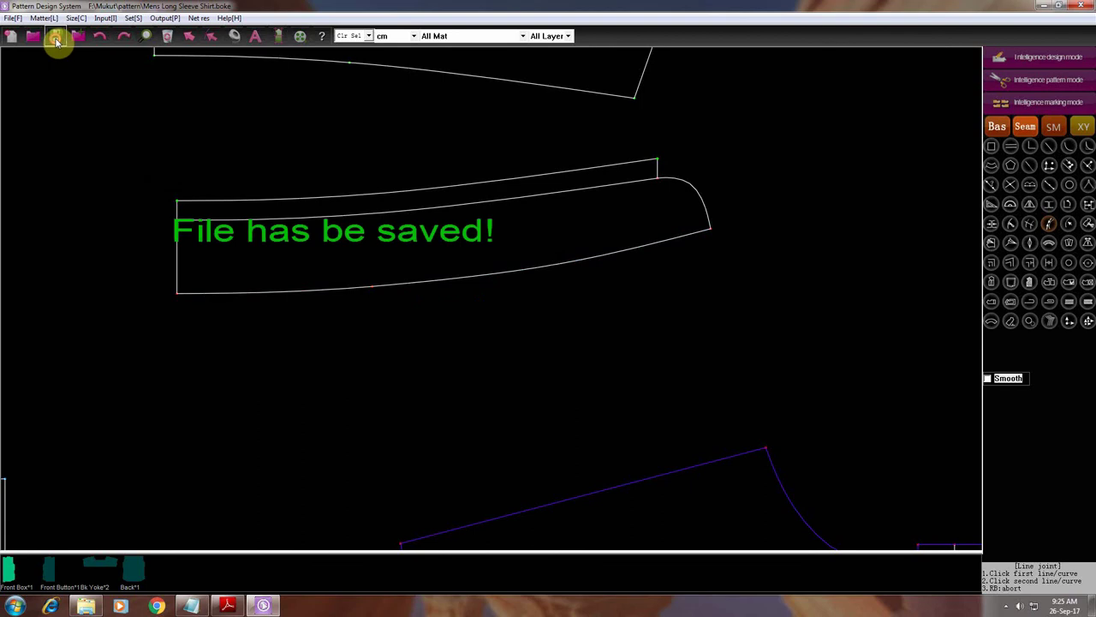
- Draw a line from the band's curve end straight to its left edge
left_click(1055, 62)
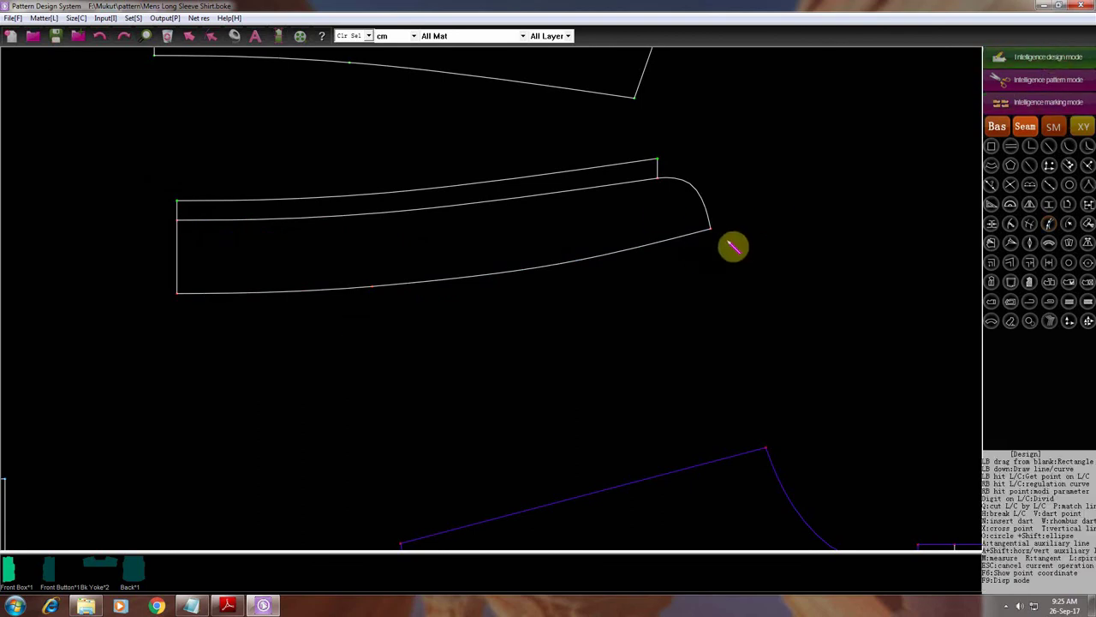
scroll(679, 209, "up", 1)
scroll(908, 266, "down", 1)
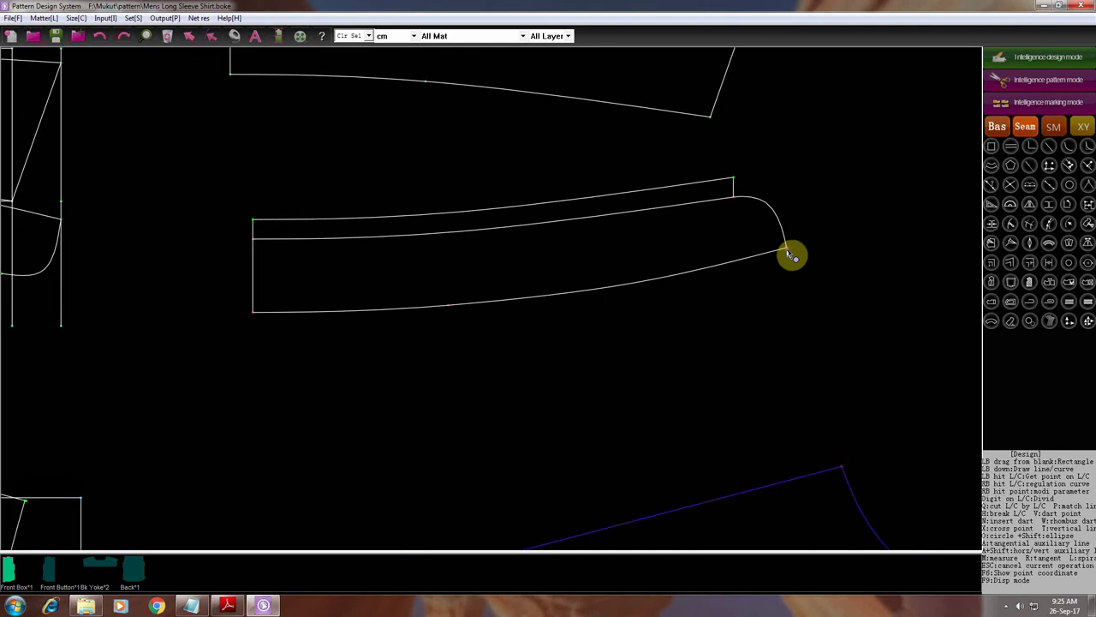
left_click(787, 250)
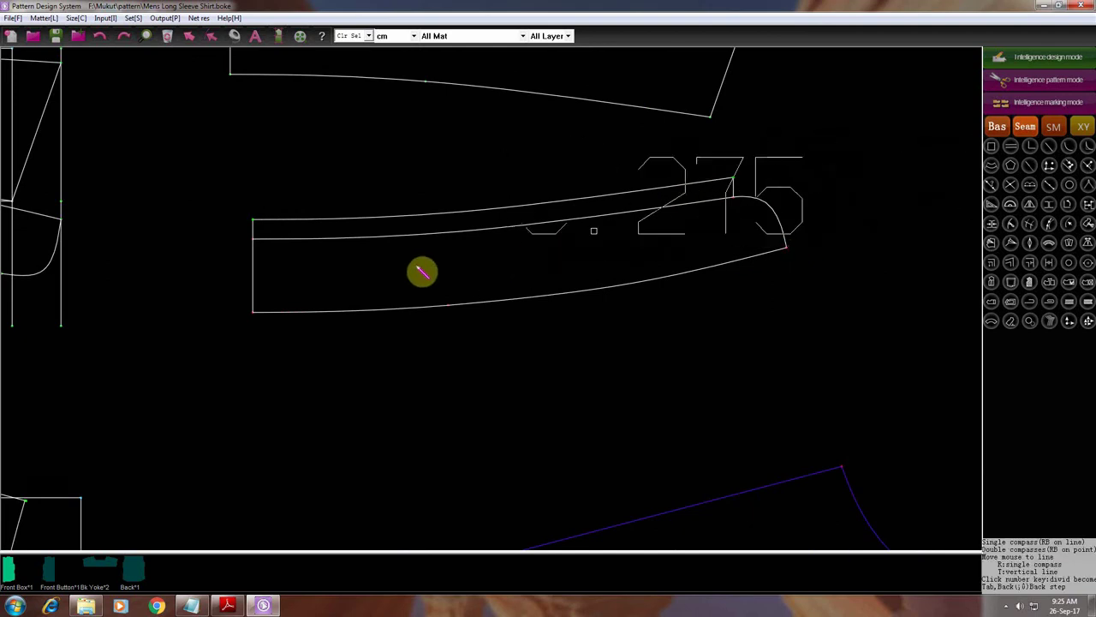
left_click(258, 266)
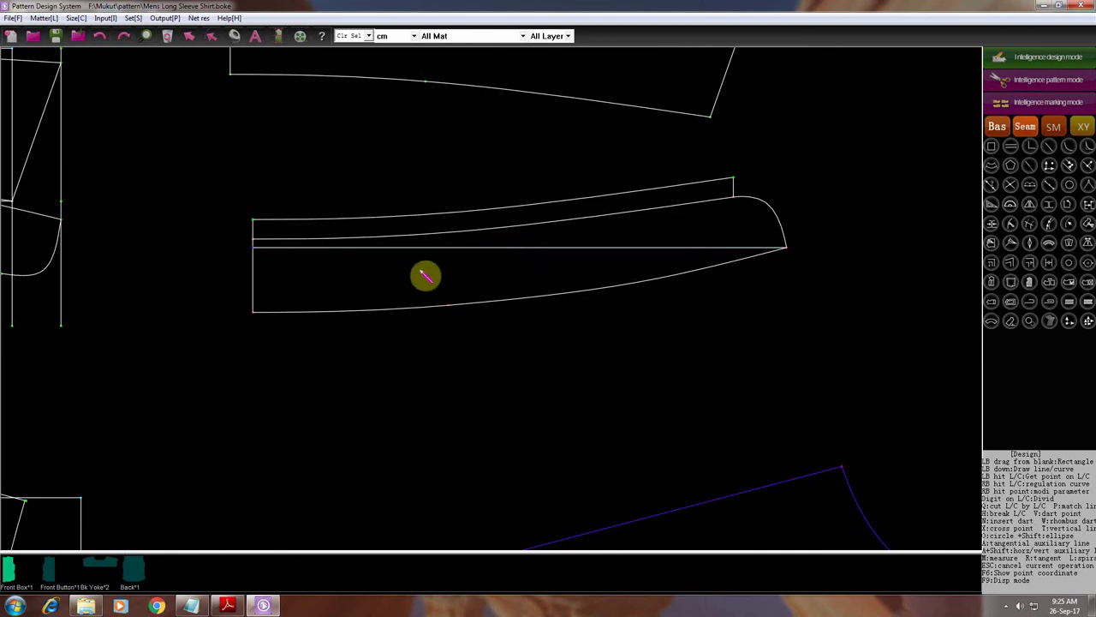
- On a new line in the notes, type 'band straight measure must be=40.5+3(plaket)=43.5/2=21.75 cm', fixing a typo
left_click(194, 605)
key("Return")
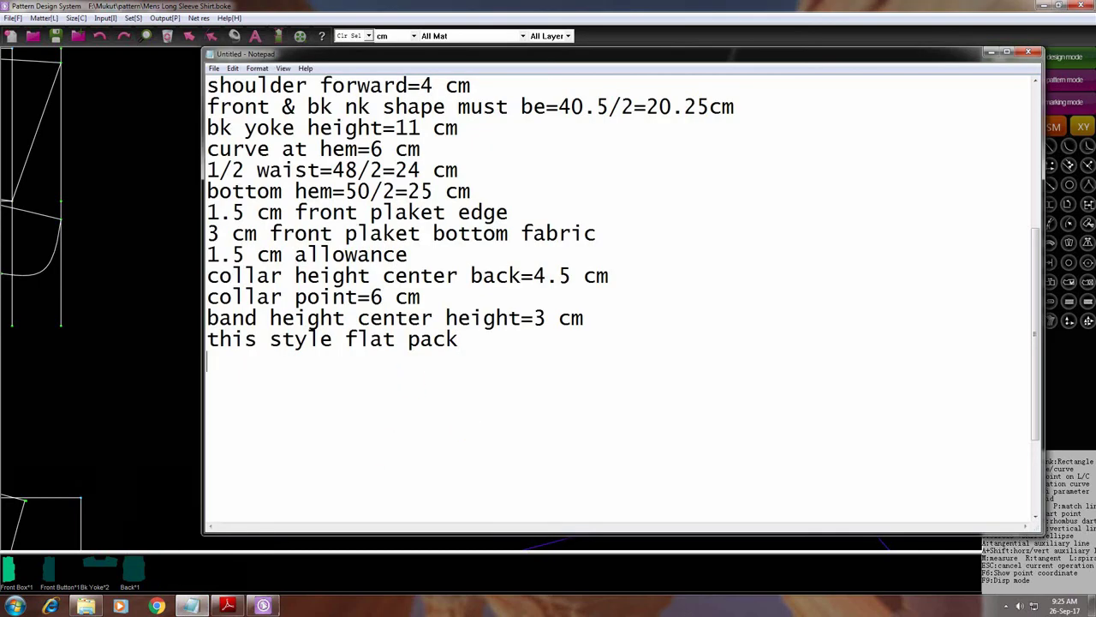
type("band straight measure")
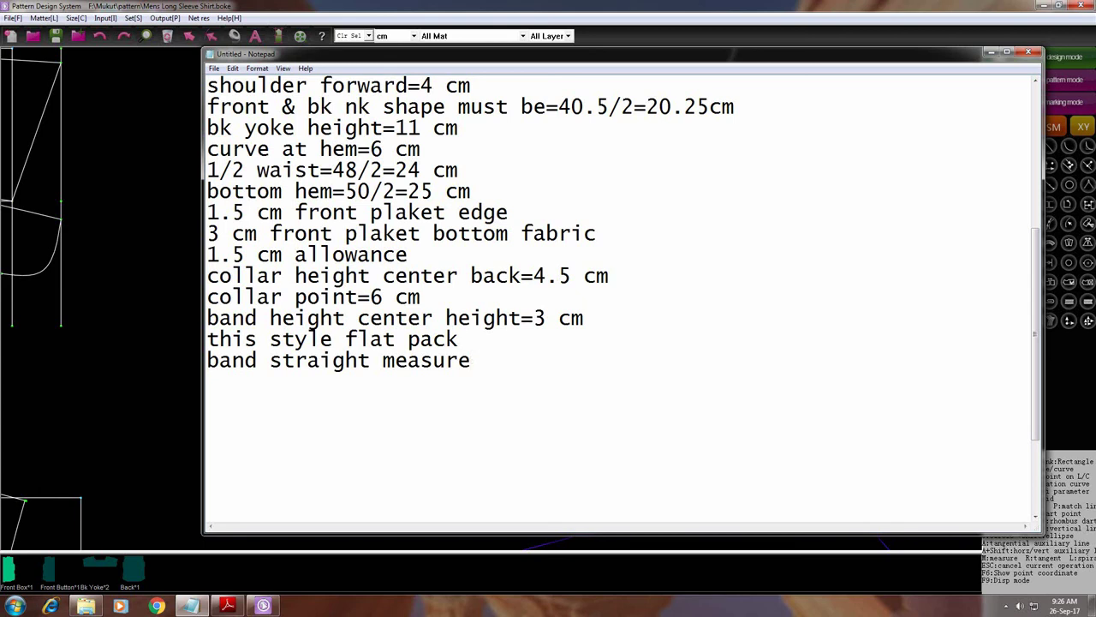
type("mu")
type("t ")
type(" b")
type("e=")
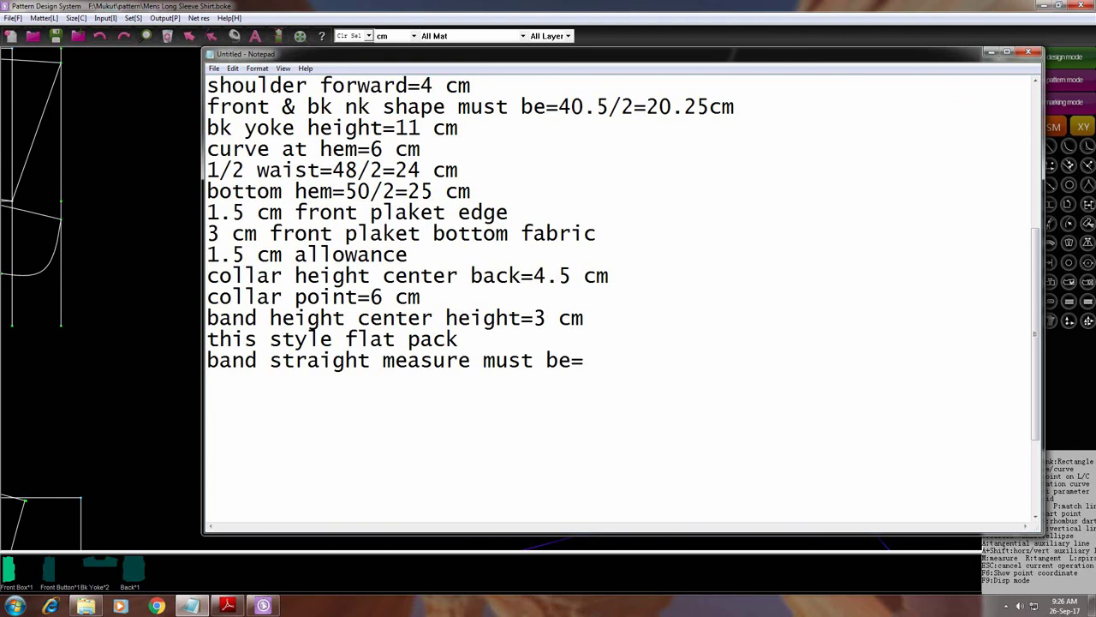
type("40.5")
type("3(")
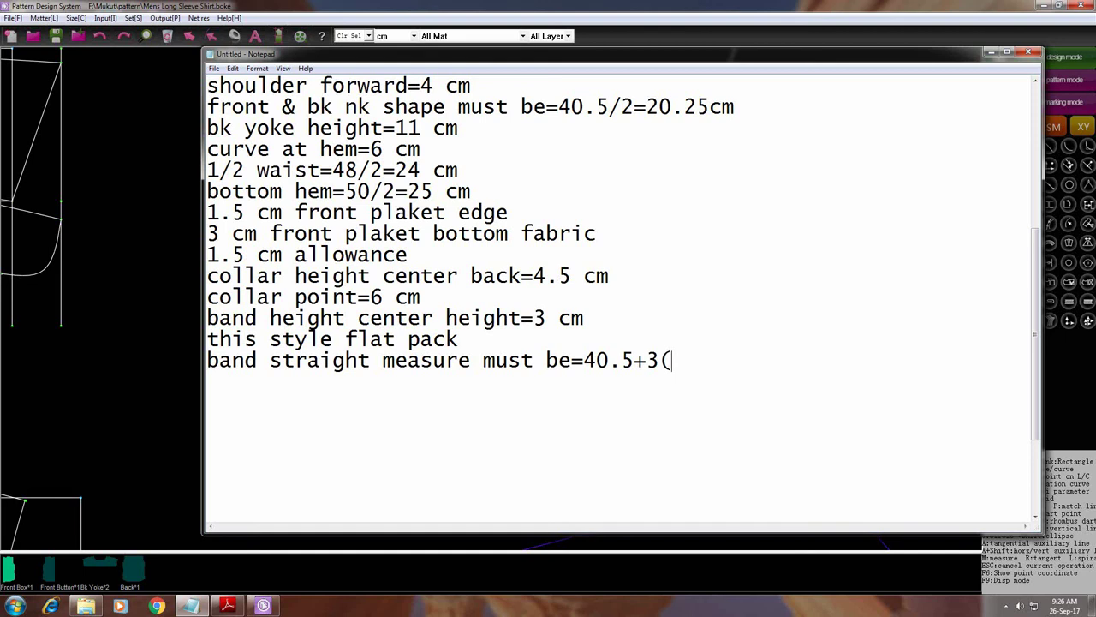
type("plaket)=")
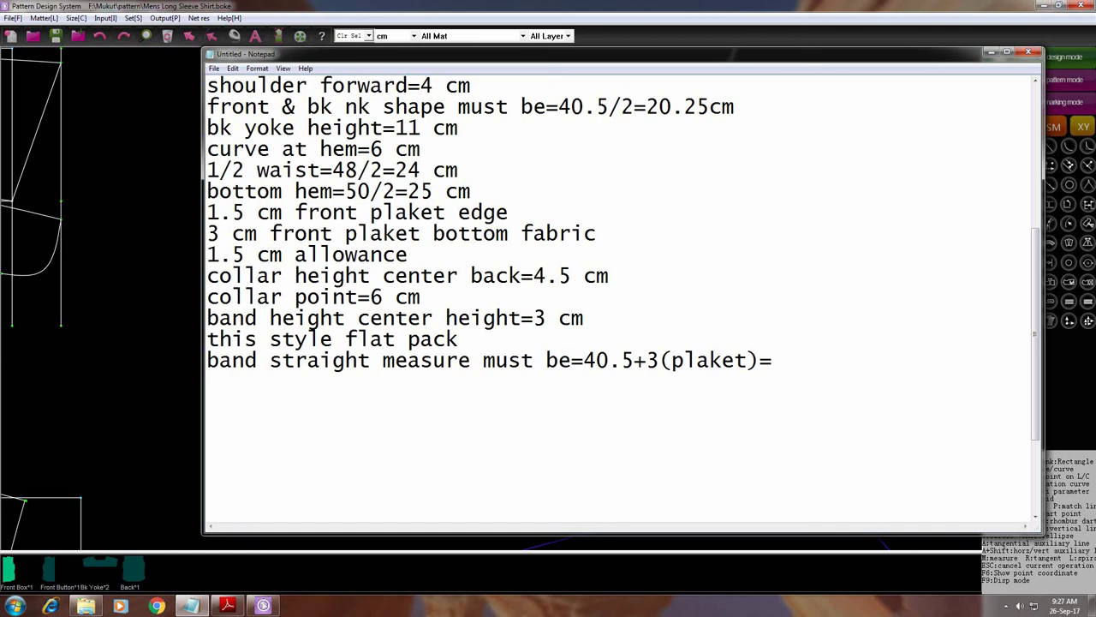
type("2.5")
type("/2")
key("BackSpace")
type("3.5/2")
type("=")
type("21.")
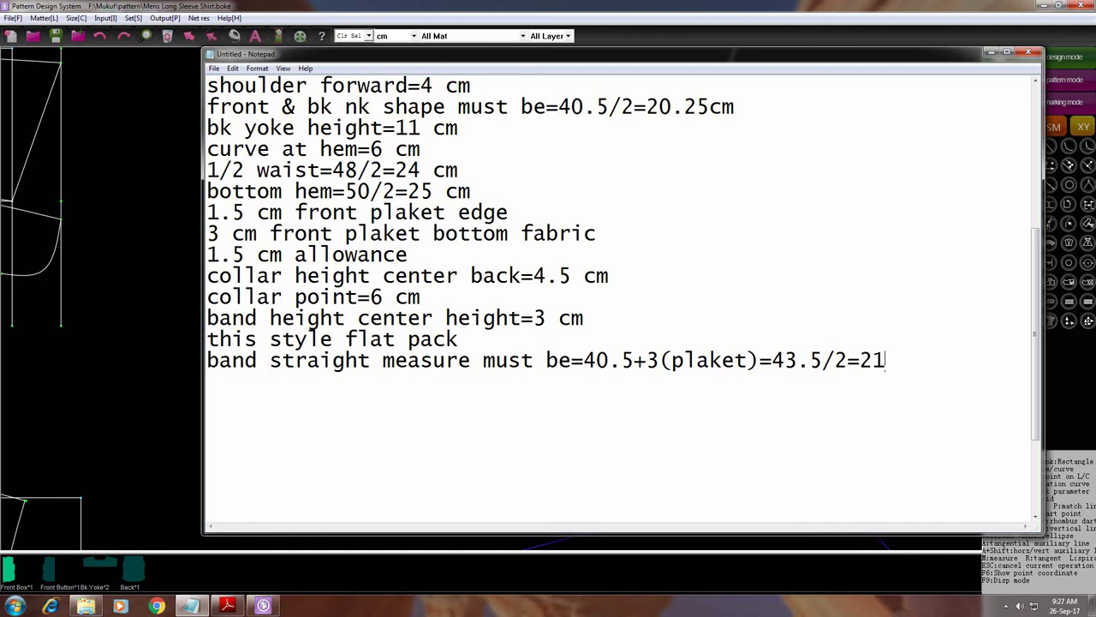
type("75")
type(" cm")
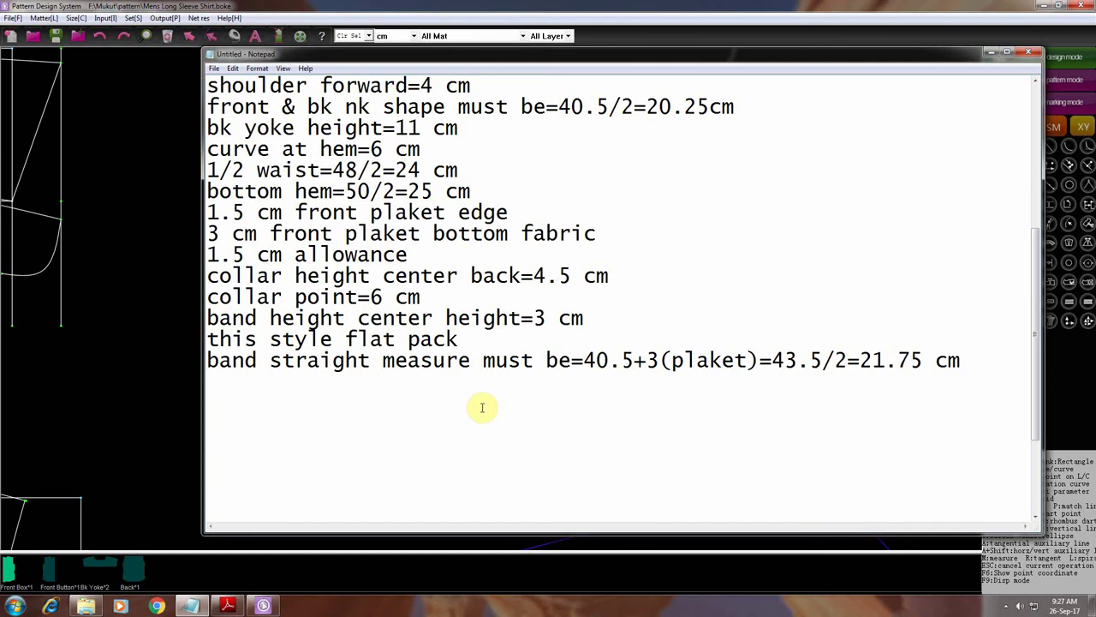
- Delete the horizontal line across the band and save the shirt pattern
left_click(262, 606)
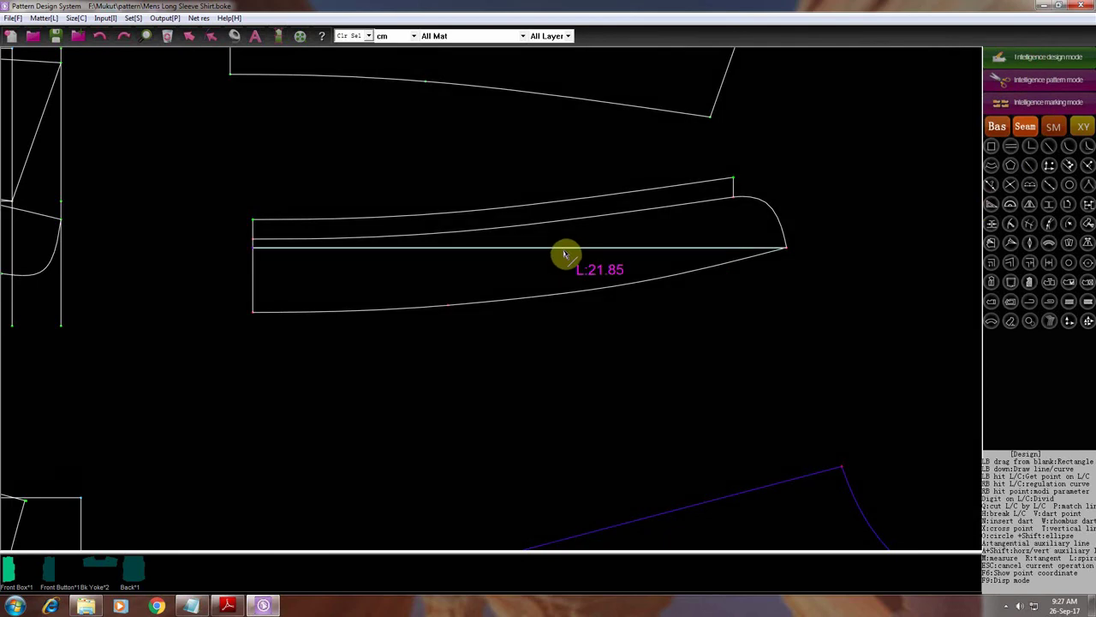
left_click(167, 37)
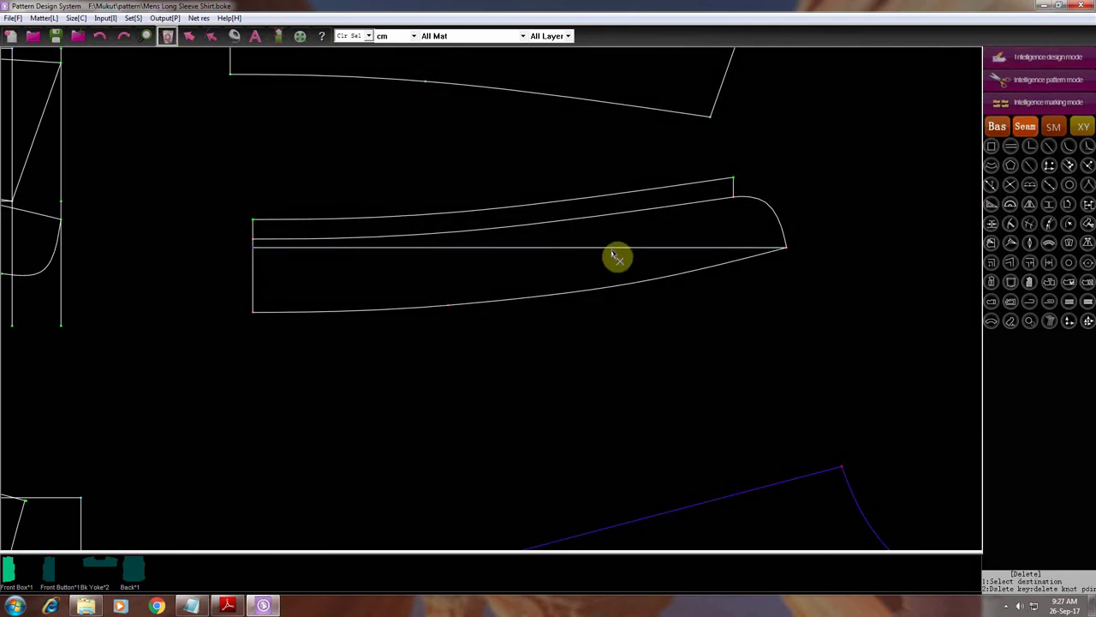
left_click(613, 248)
left_click(531, 326)
scroll(531, 325, "down", 2)
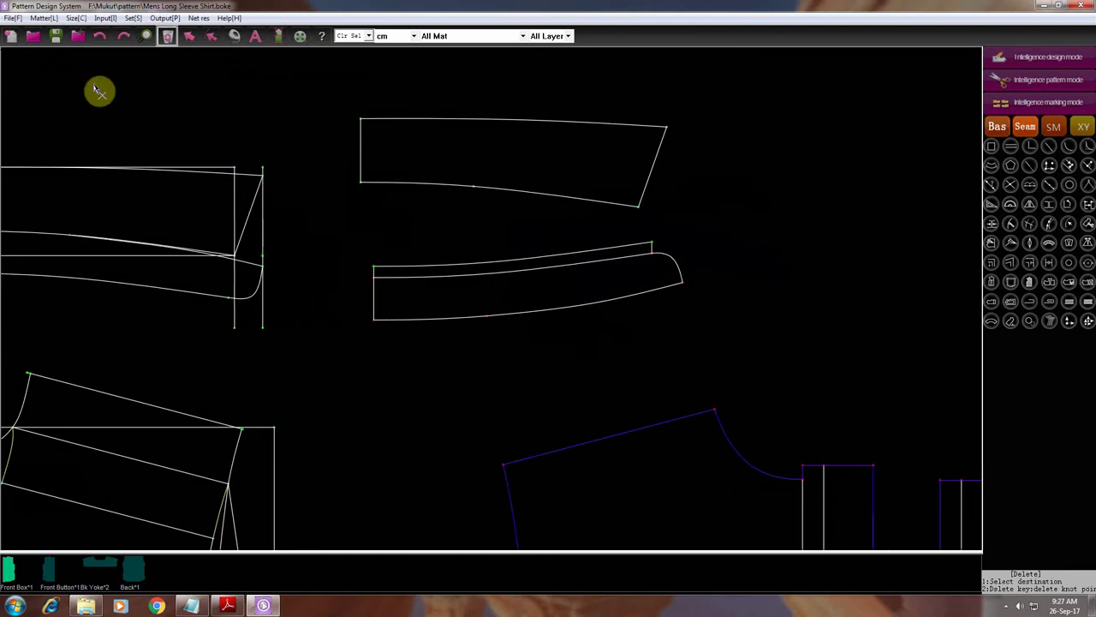
left_click(56, 36)
- Extend the upper collar's left and right side edges a short way downward, then join the collar curve
left_click(1062, 60)
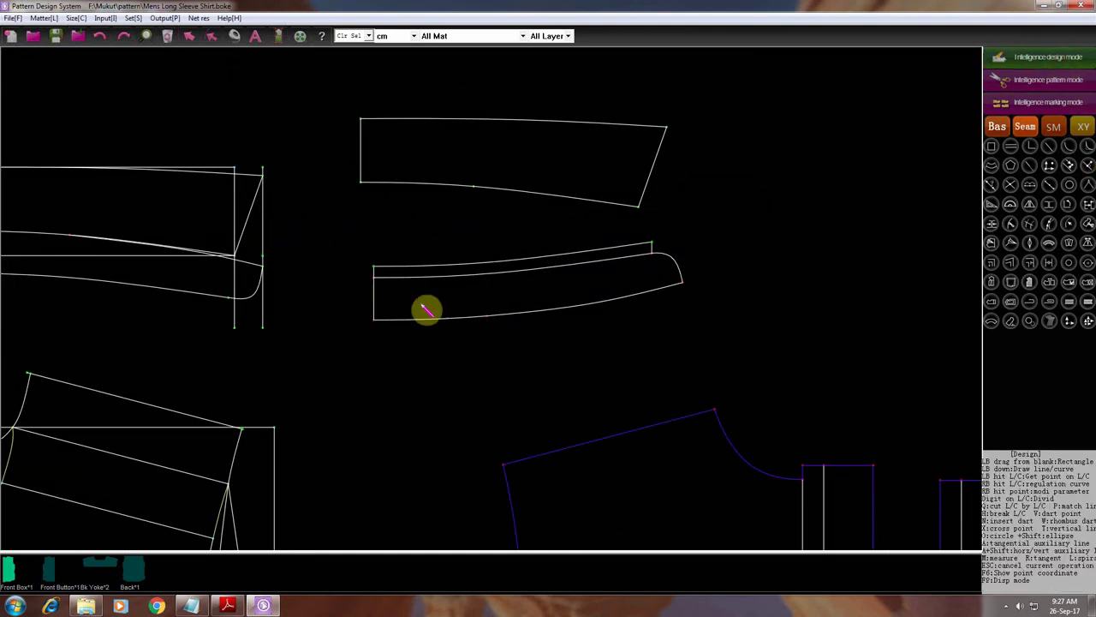
scroll(380, 191, "up", 1)
scroll(343, 120, "up", 1)
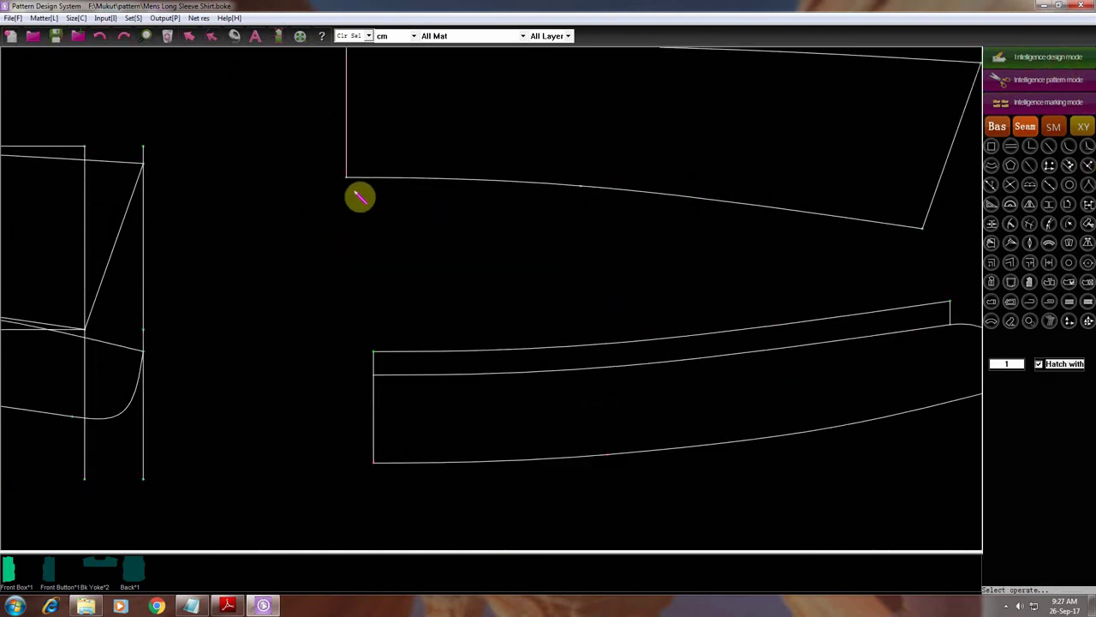
left_click(346, 202)
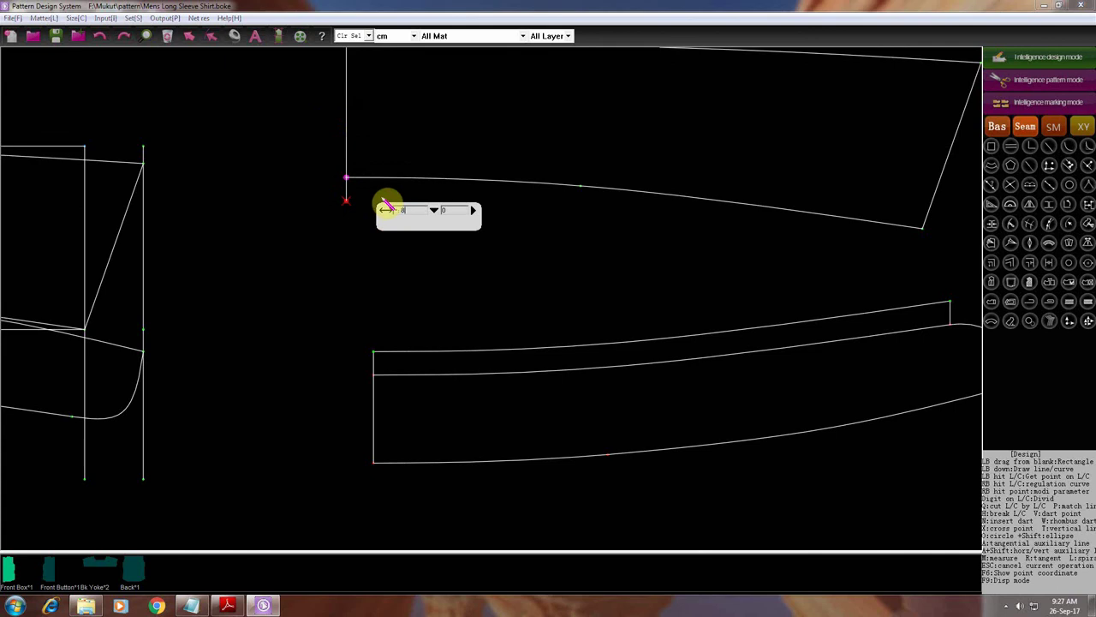
key("Escape")
mouse_move(925, 162)
left_mouse_down()
mouse_move(953, 208)
mouse_move(922, 253)
left_mouse_up()
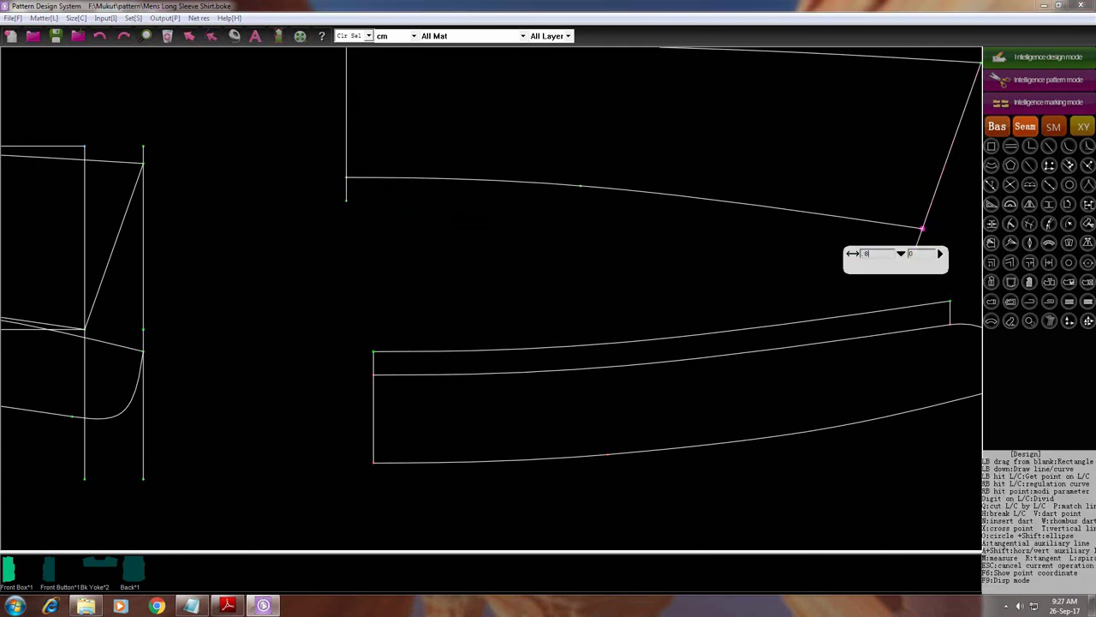
key("Return")
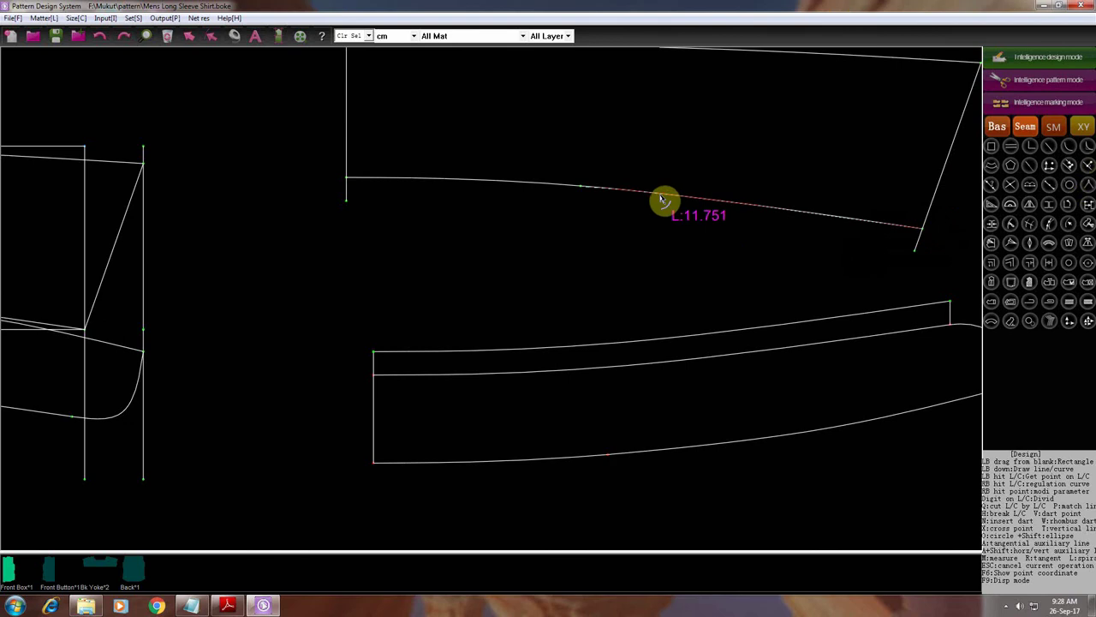
left_click(1049, 224)
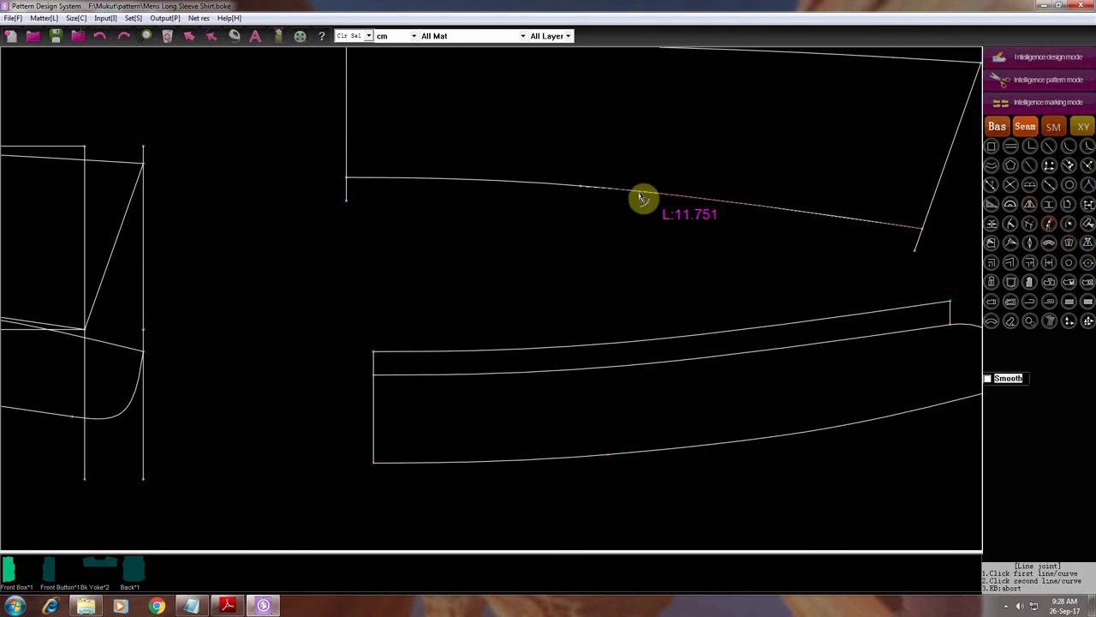
left_click(543, 194)
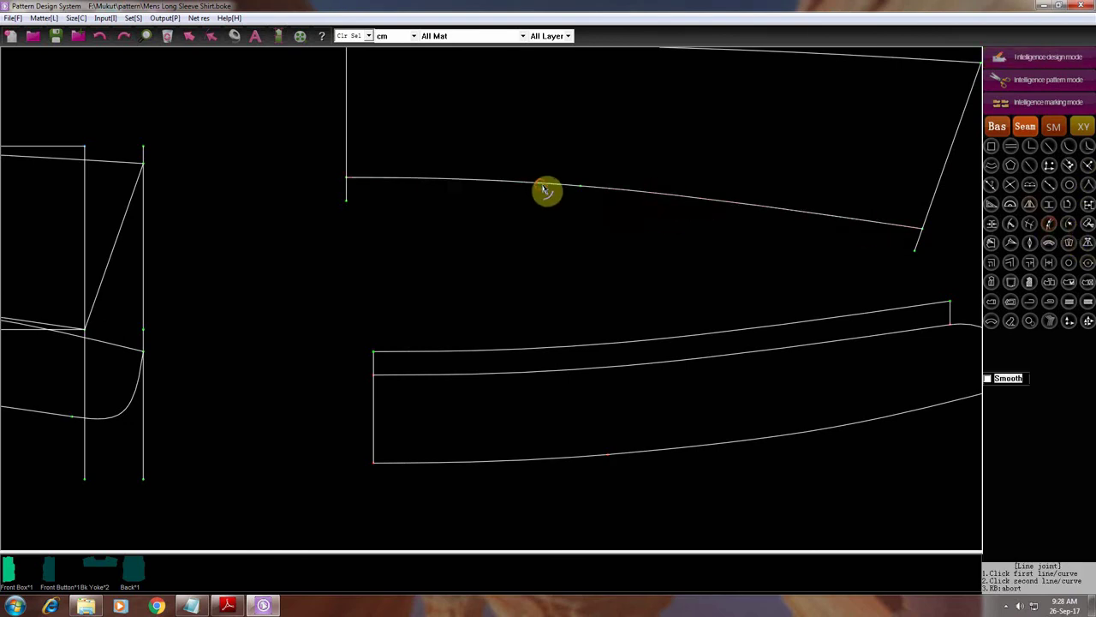
- Offset the collar's lower curve by 8 between the extended side edges, redoing it after one undo
left_click(1011, 146)
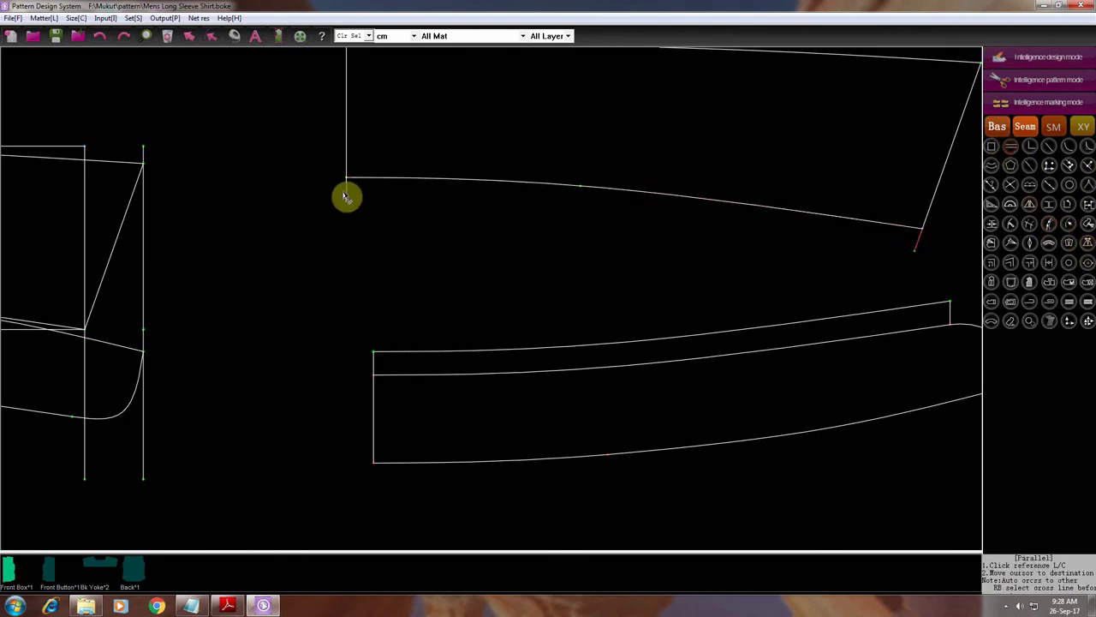
left_click(346, 195)
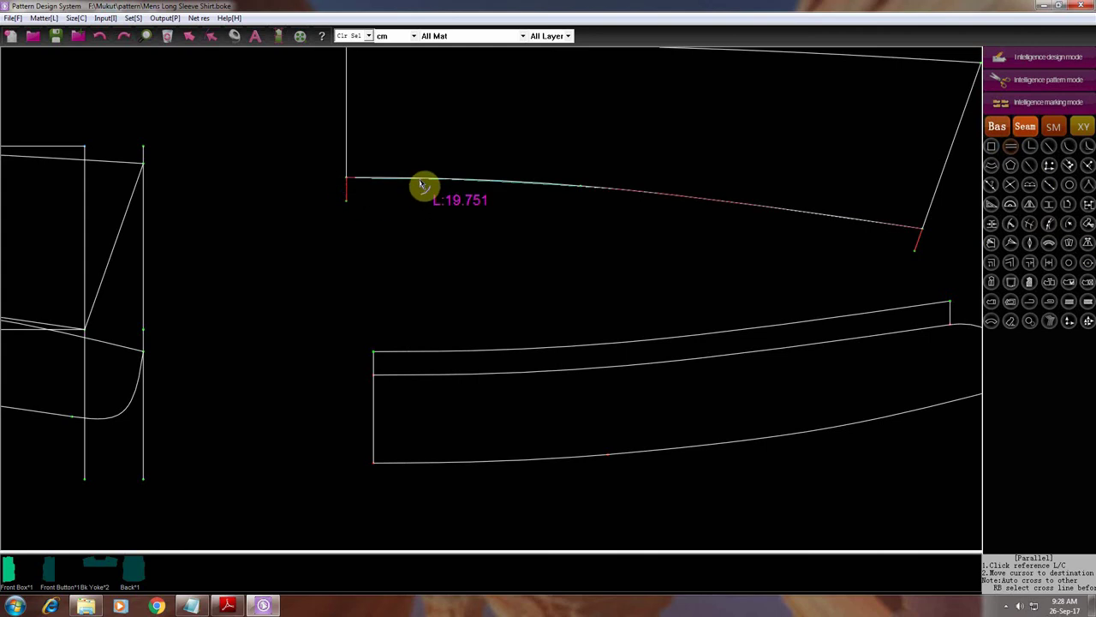
left_click(424, 182)
left_click(430, 203)
type("8")
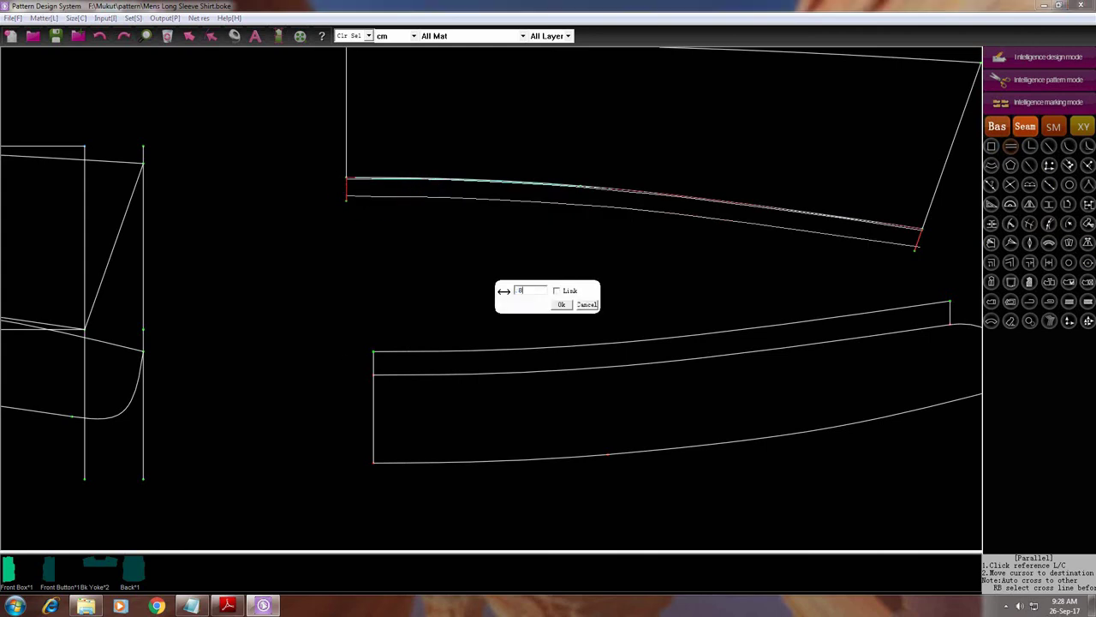
left_click(561, 304)
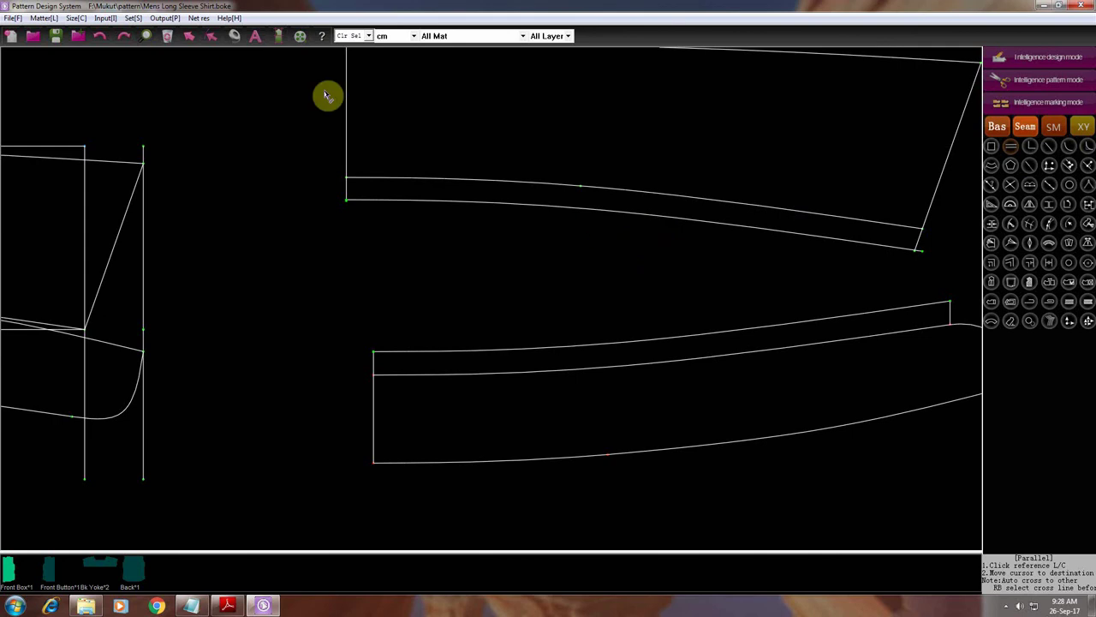
left_click(100, 37)
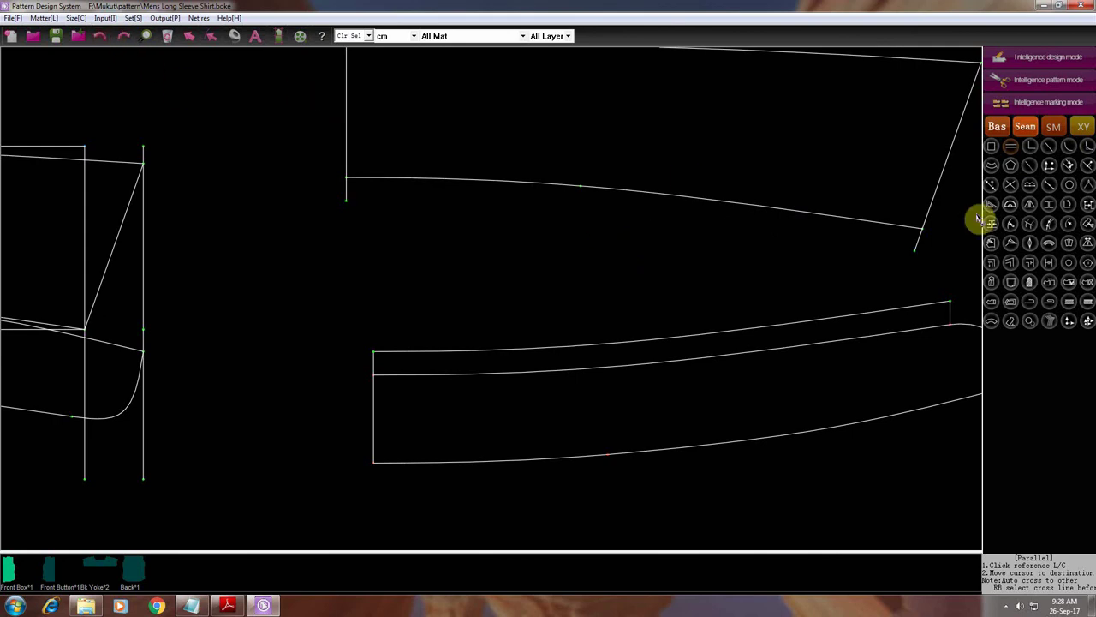
left_click(919, 243)
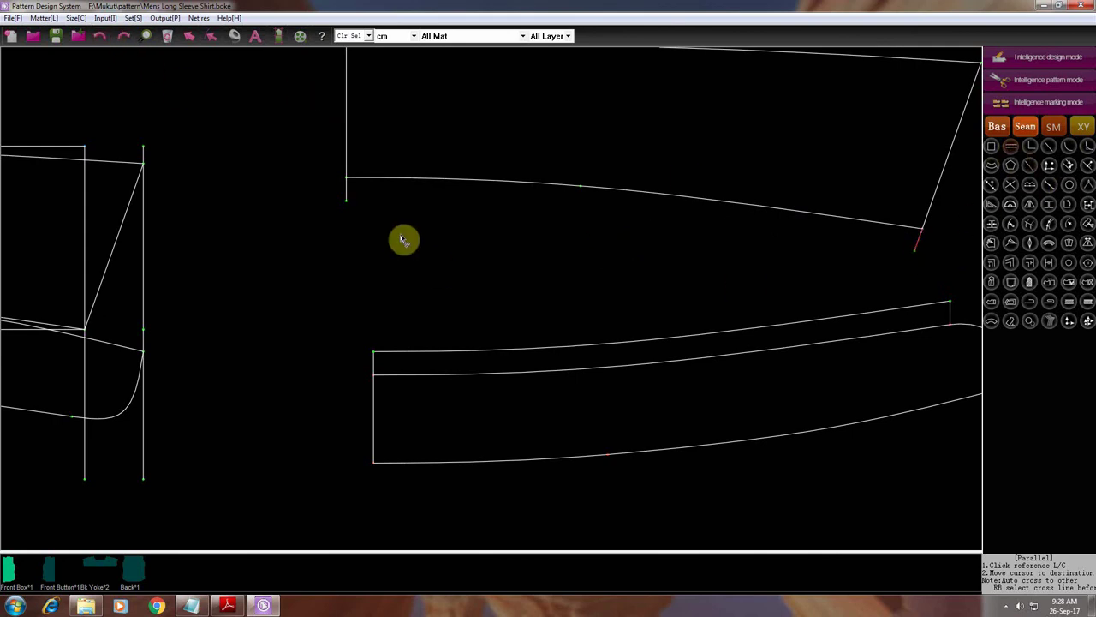
left_click(433, 180)
type("8")
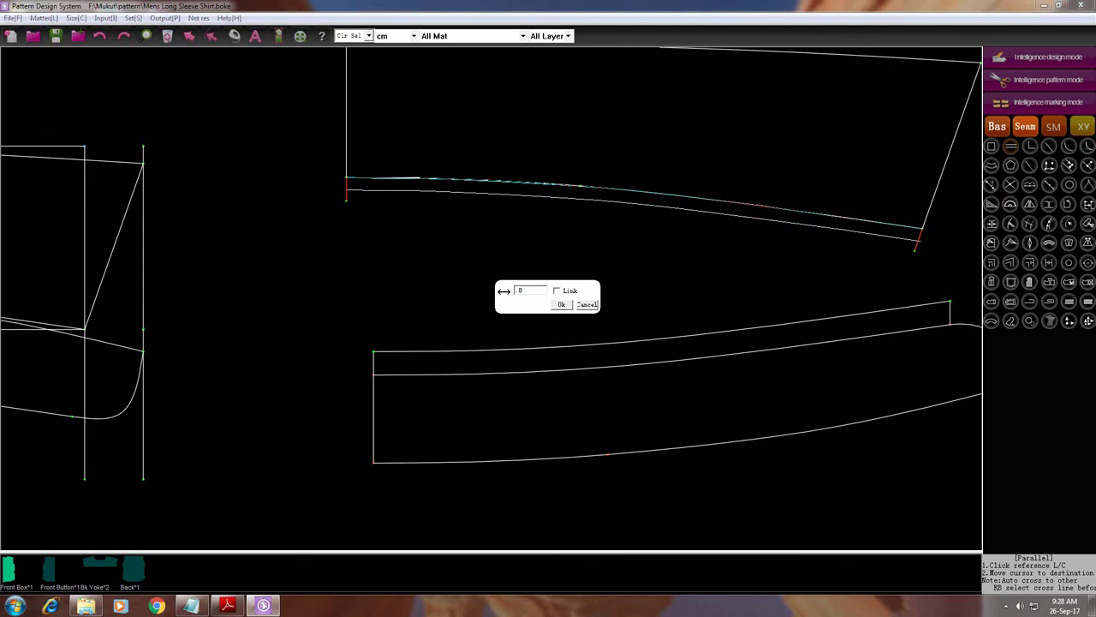
left_click(562, 305)
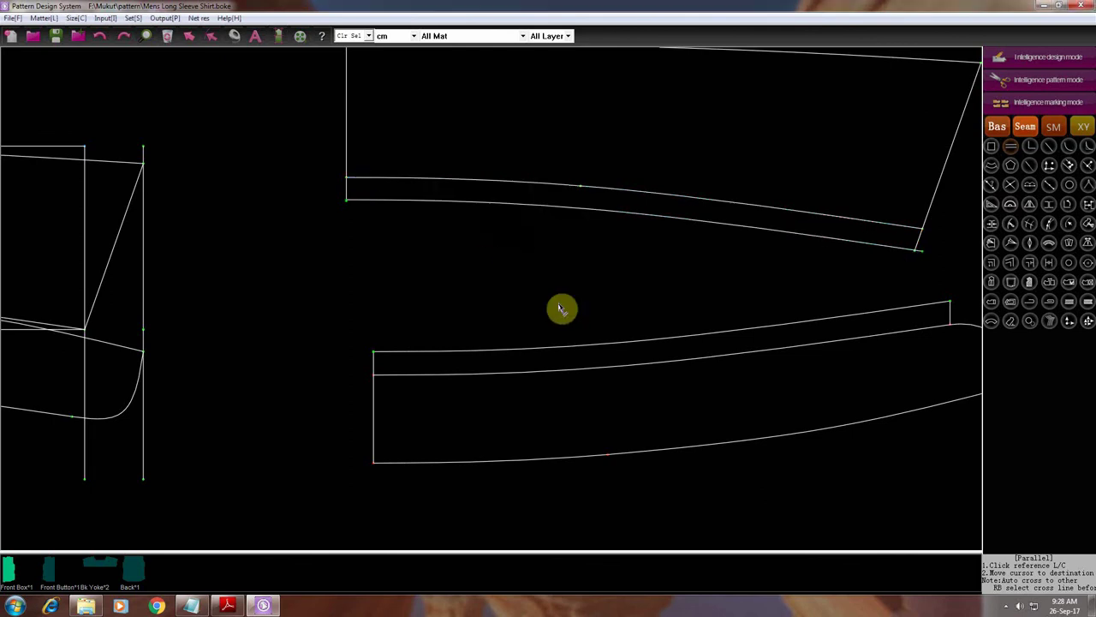
- Switch to pattern-making mode and select the upper collar piece's outline
left_click(1028, 77)
scroll(179, 223, "down", 2)
scroll(257, 230, "down", 1)
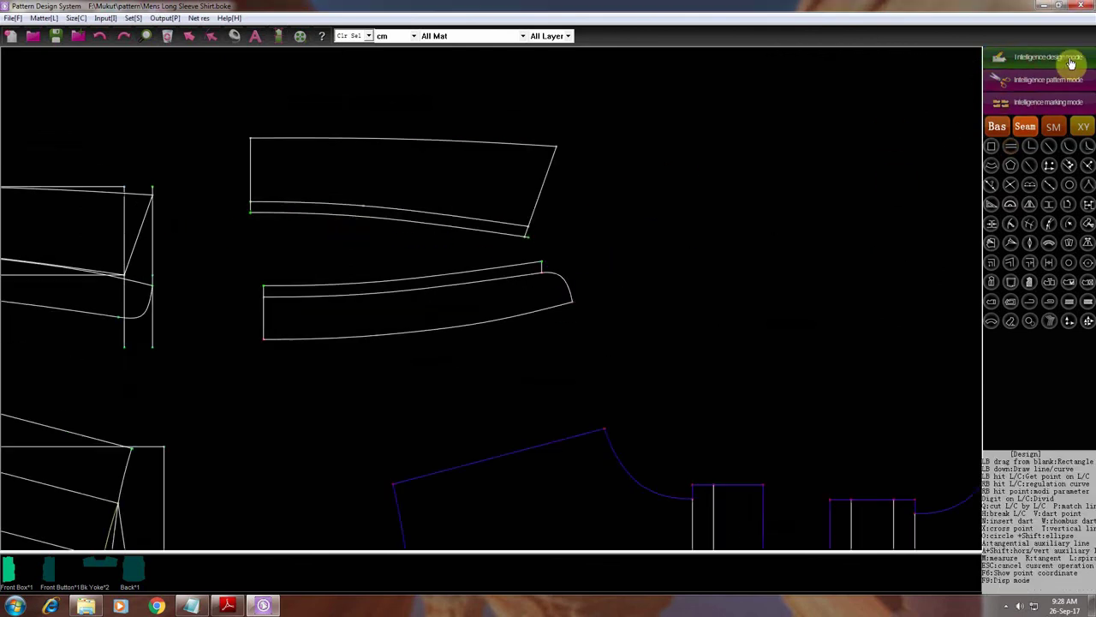
left_click_drag(217, 112, 658, 374)
right_click(656, 374)
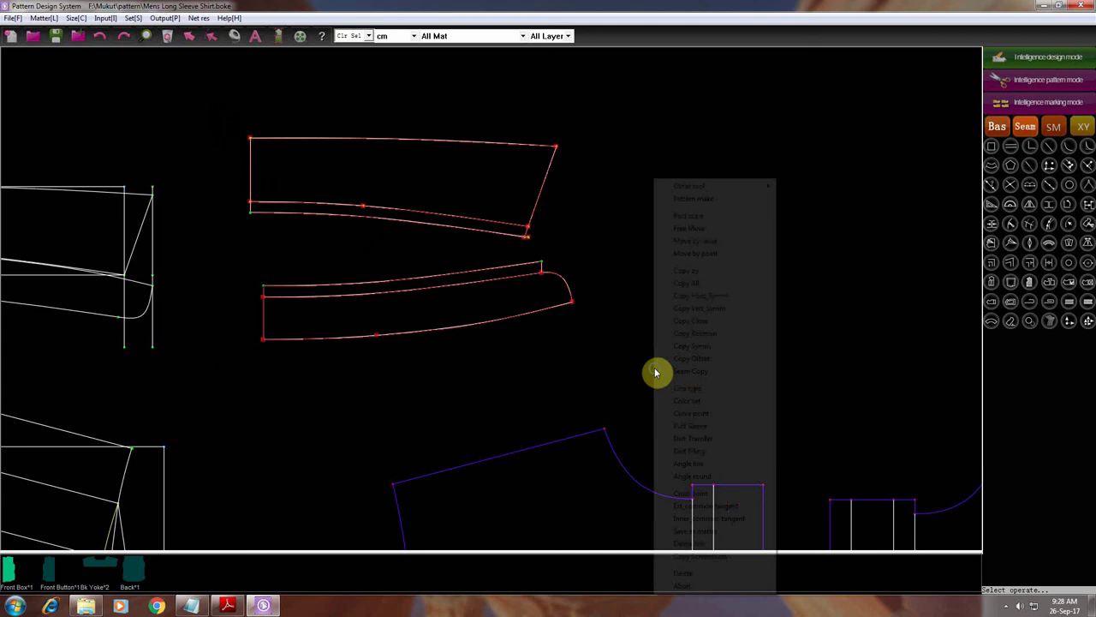
left_click(696, 543)
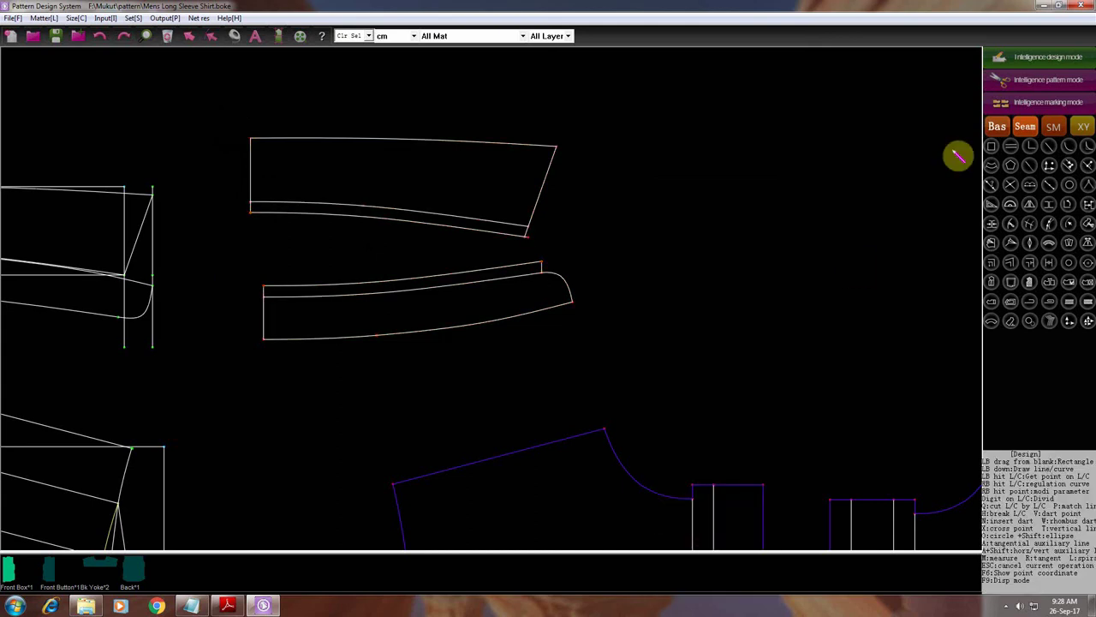
left_click(1050, 83)
left_click(411, 162)
scroll(266, 220, "up", 1)
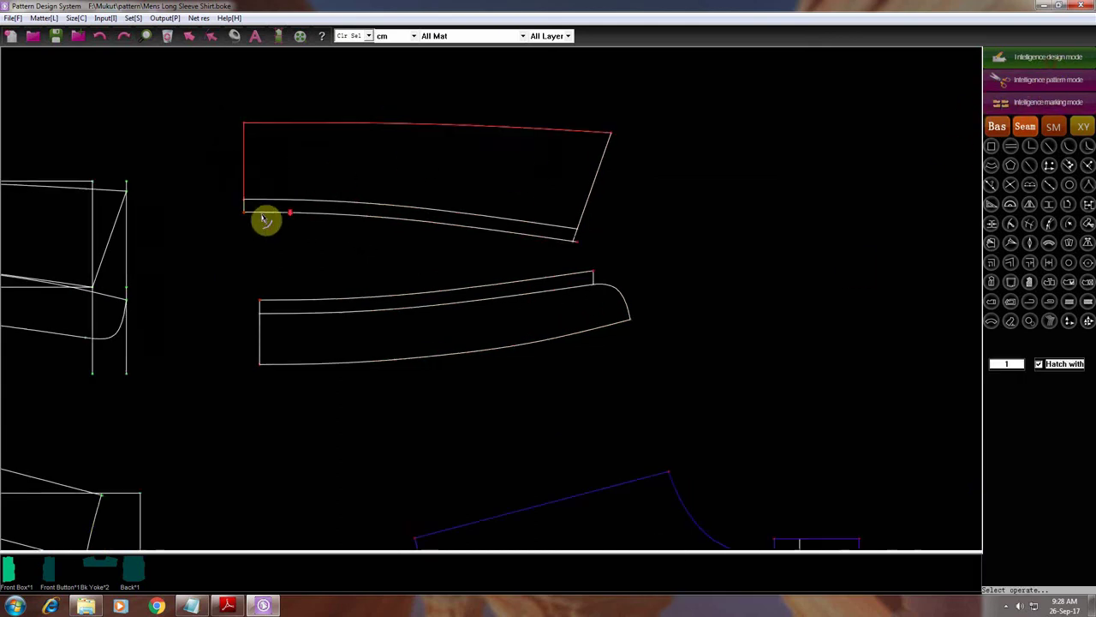
scroll(265, 220, "up", 1)
scroll(651, 257, "up", 2)
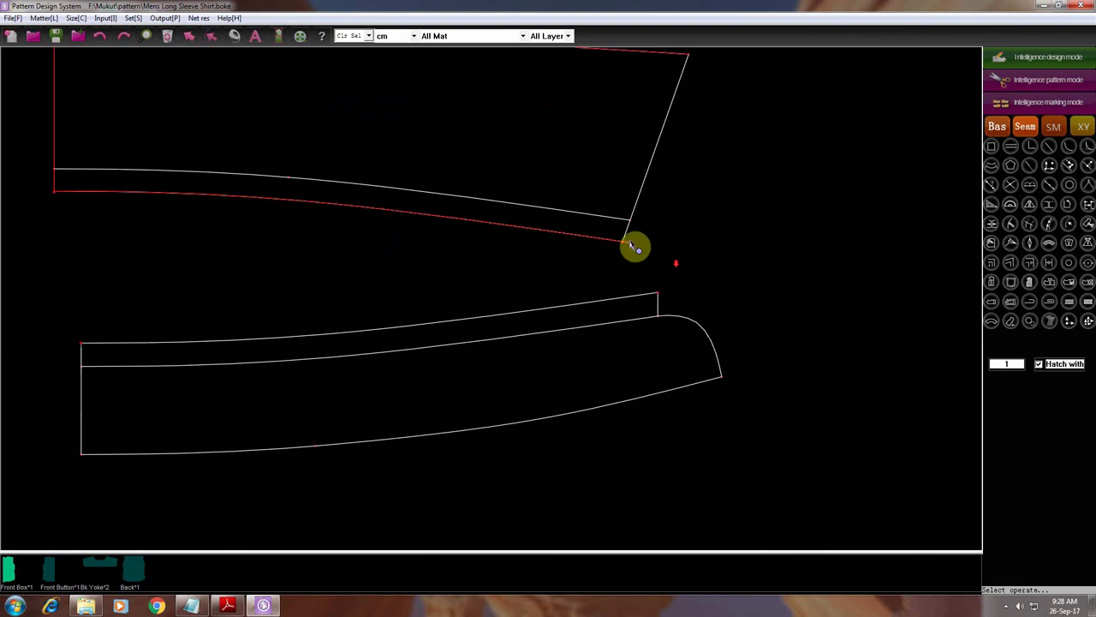
scroll(712, 221, "down", 1)
- Make the outline a Collar pattern piece in Finish fabric and place it at the upper right
right_click(550, 104)
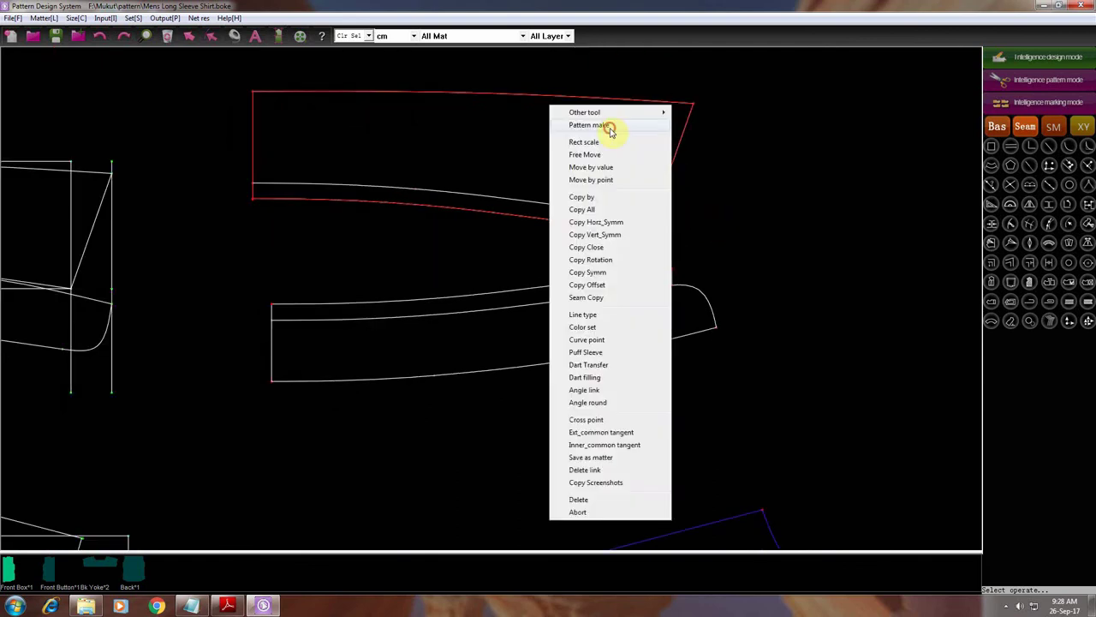
left_click(610, 128)
left_click(524, 208)
right_click(549, 175)
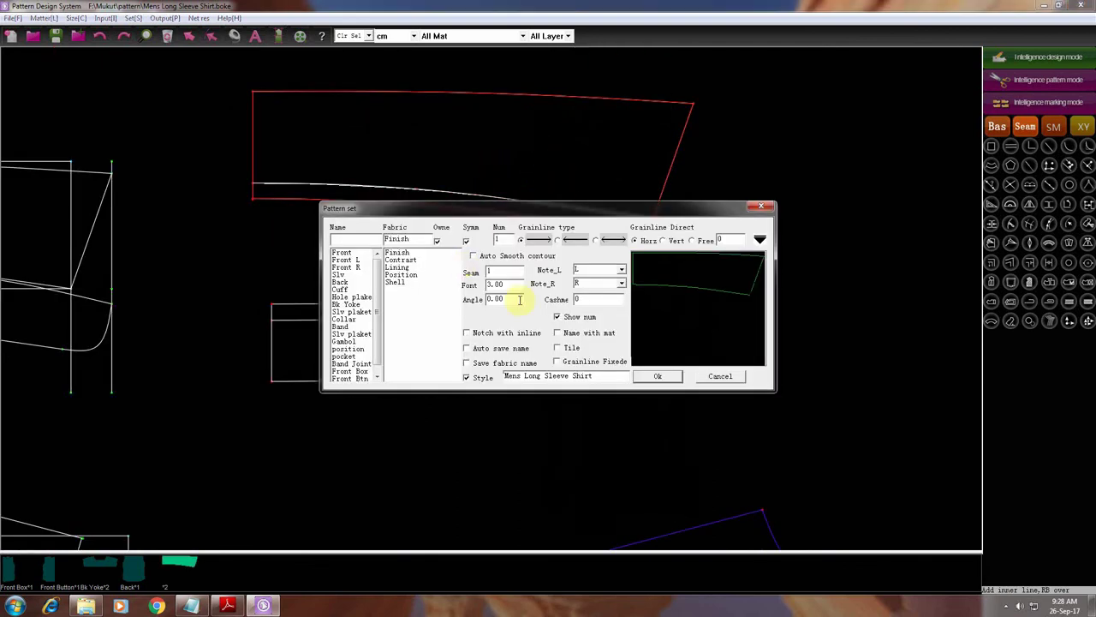
left_click(348, 318)
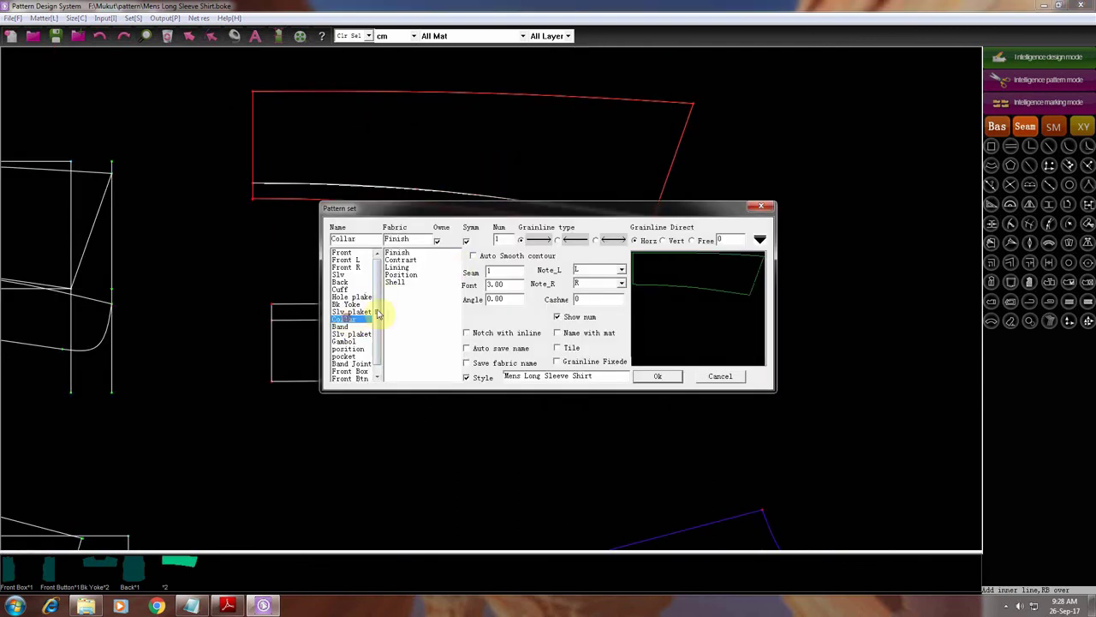
left_click(394, 283)
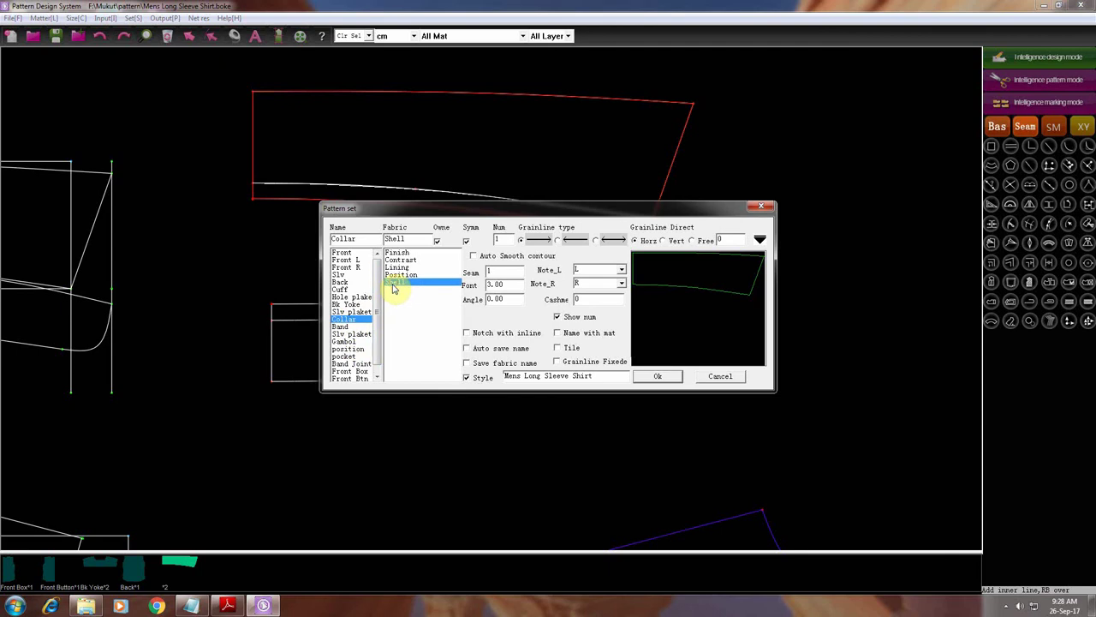
left_click(397, 253)
left_click(467, 242)
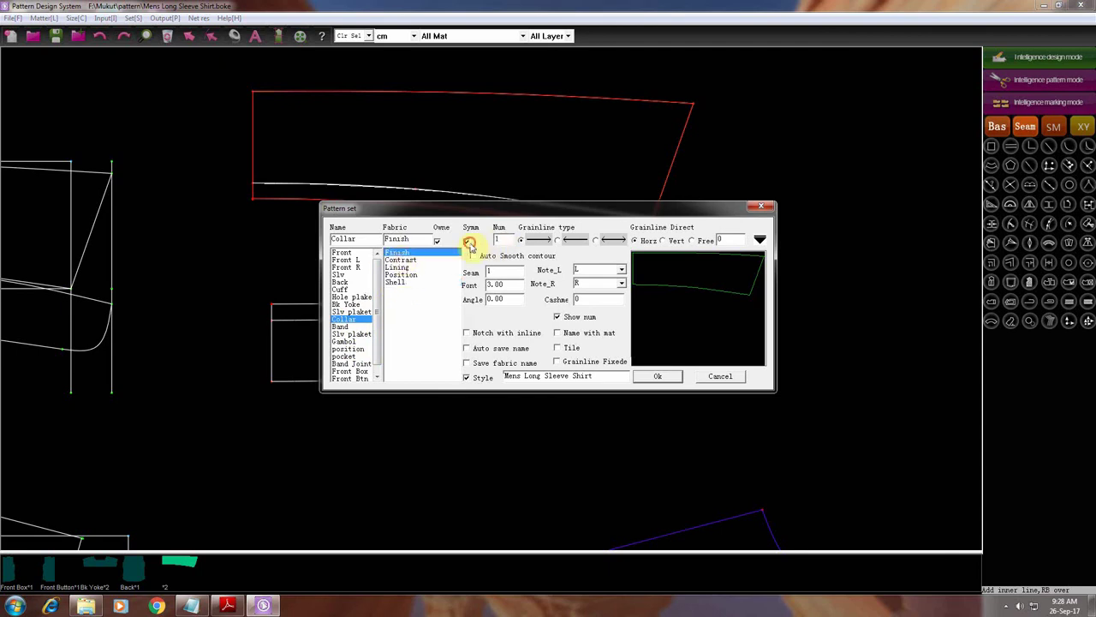
double_click(495, 272)
left_click(660, 377)
left_click(759, 208)
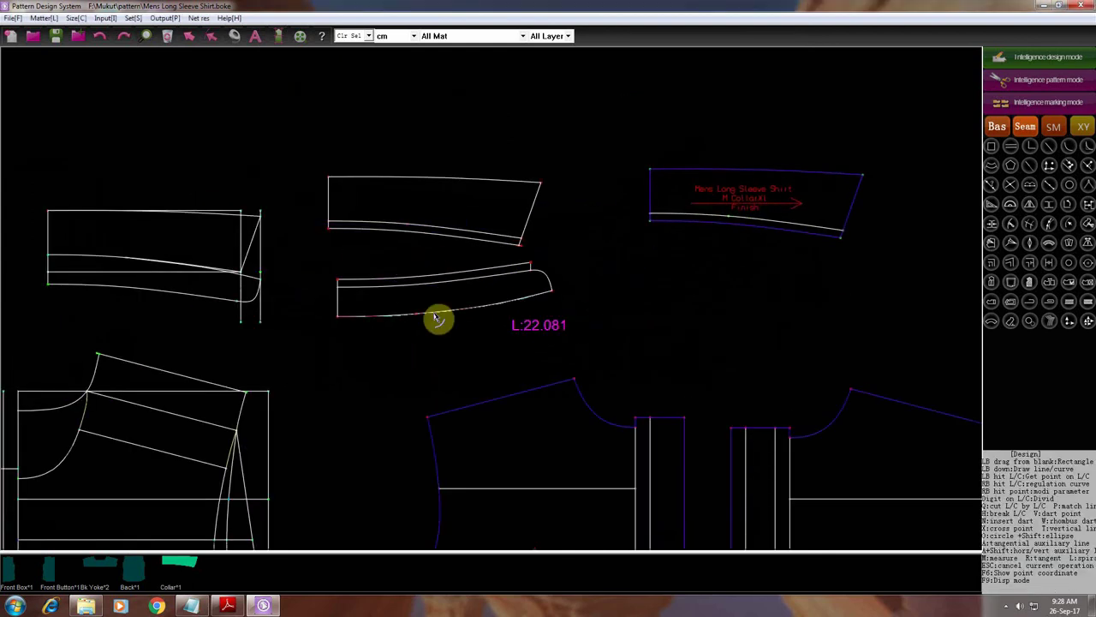
- Outline the band's top line and lower curve and start making it a pattern piece
scroll(346, 327, "up", 2)
left_click(362, 296)
scroll(371, 269, "up", 2)
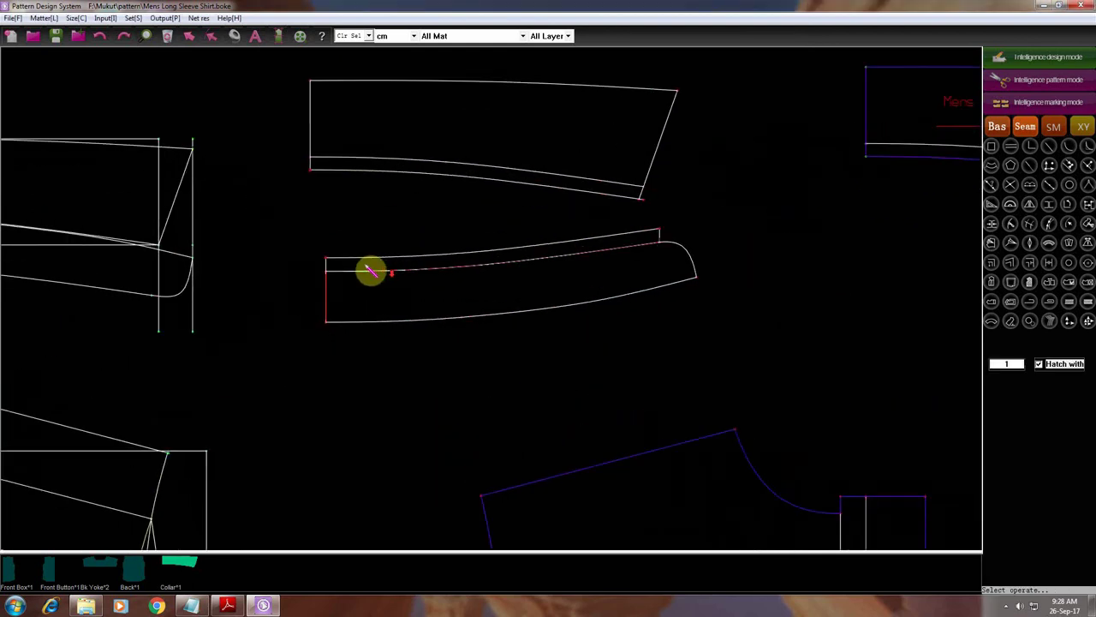
left_click(377, 259)
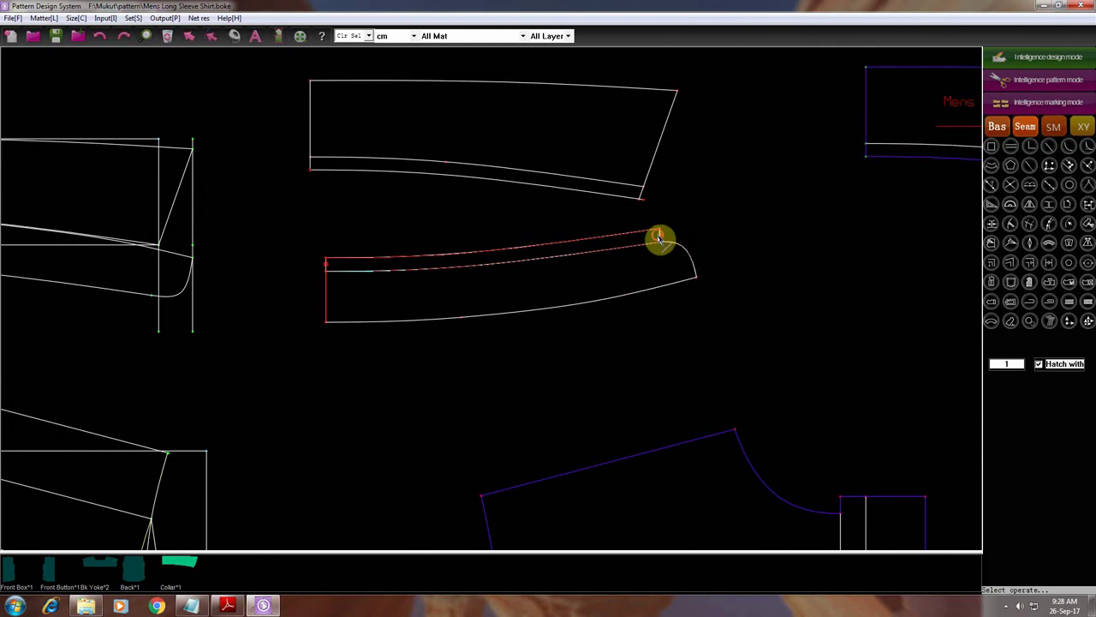
left_click(515, 311)
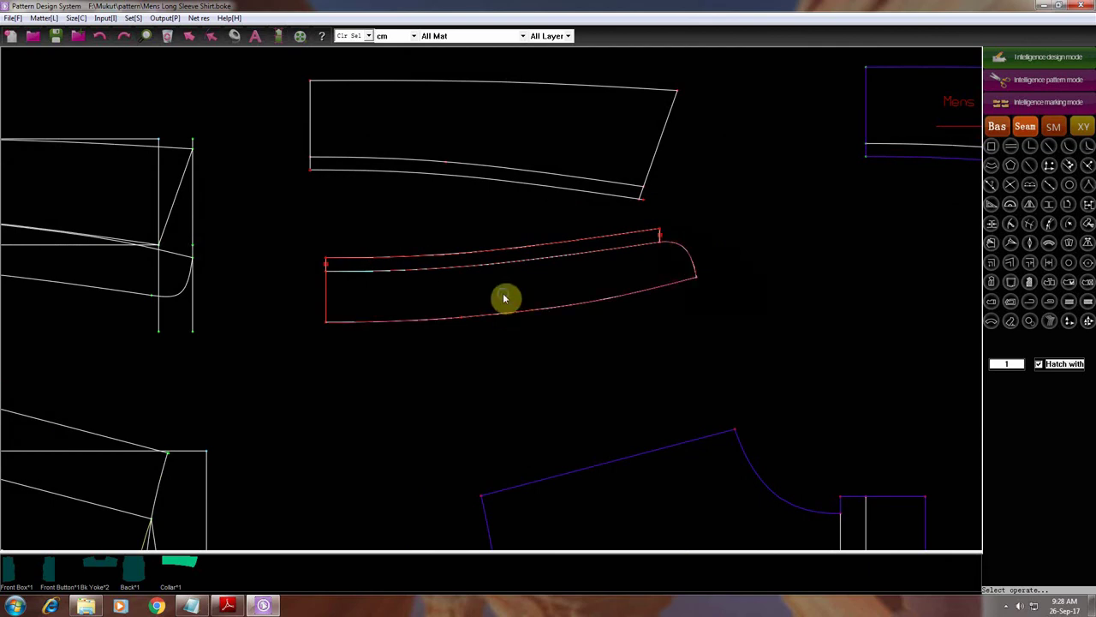
right_click(506, 299)
left_click(559, 200)
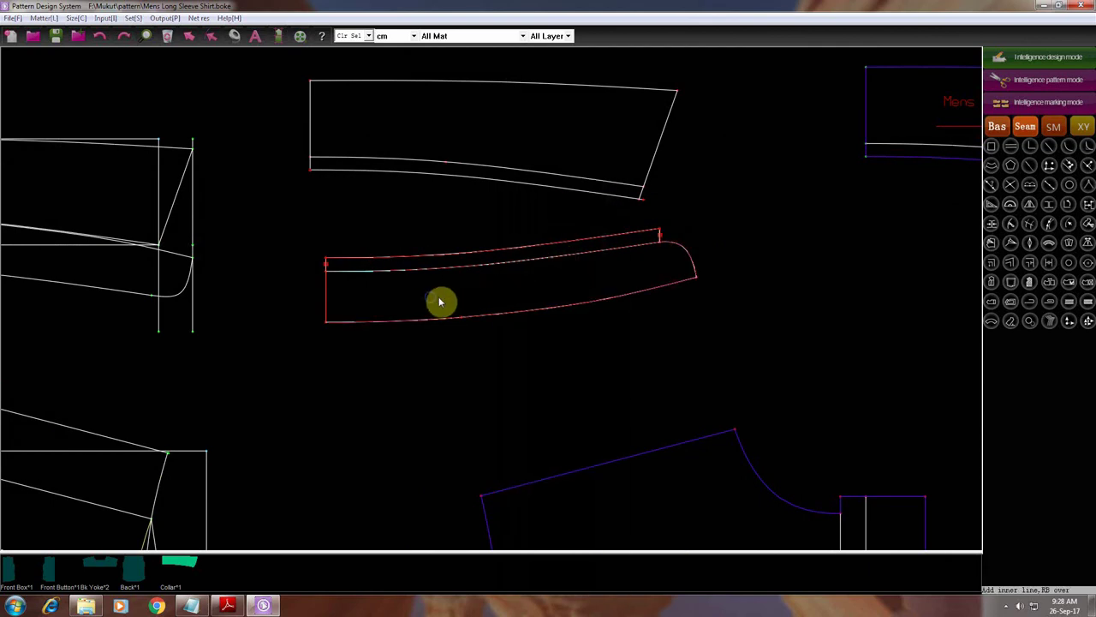
right_click(506, 303)
- Reselect the band's outline lines and add an inner line to the band
left_click(654, 375)
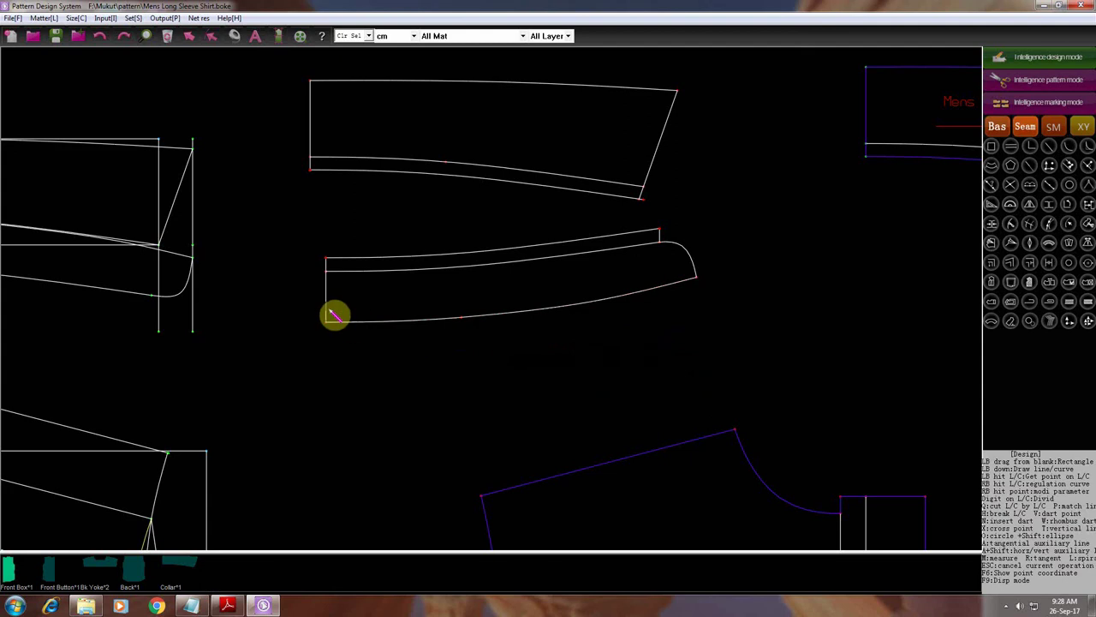
left_click_drag(306, 292, 367, 312)
scroll(702, 247, "up", 2)
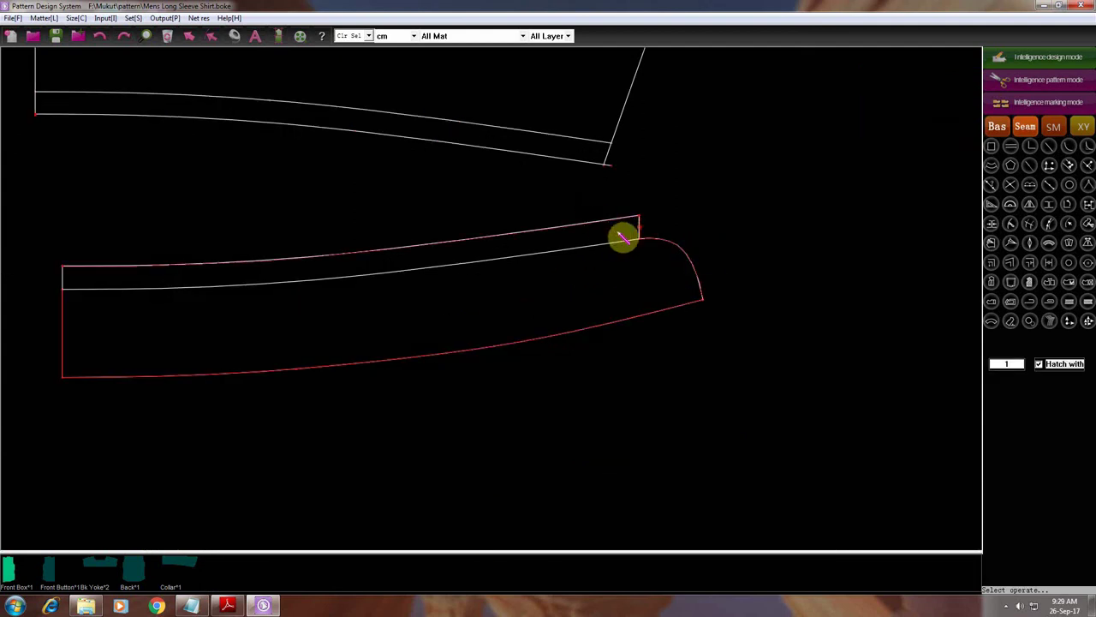
left_click(623, 237)
scroll(52, 290, "up", 2)
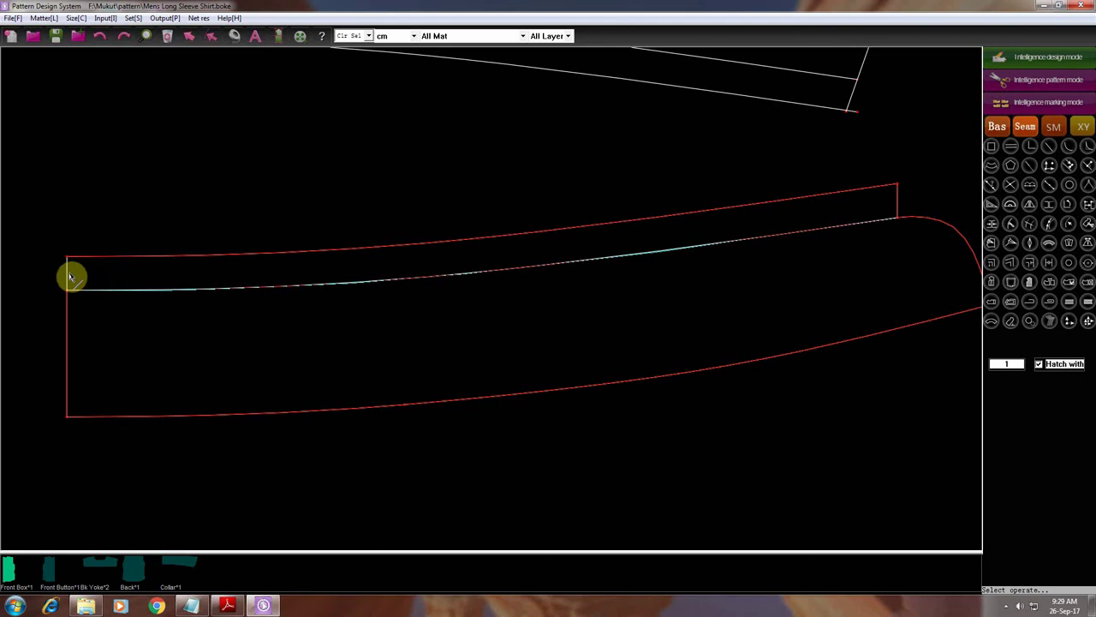
right_click(205, 193)
left_click(264, 174)
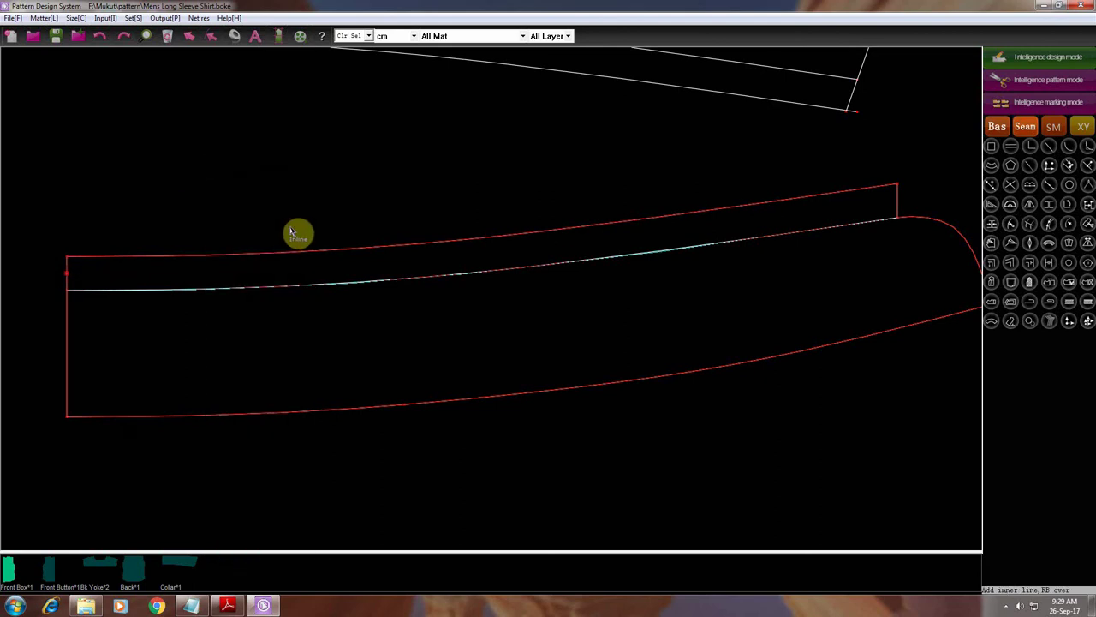
right_click(368, 275)
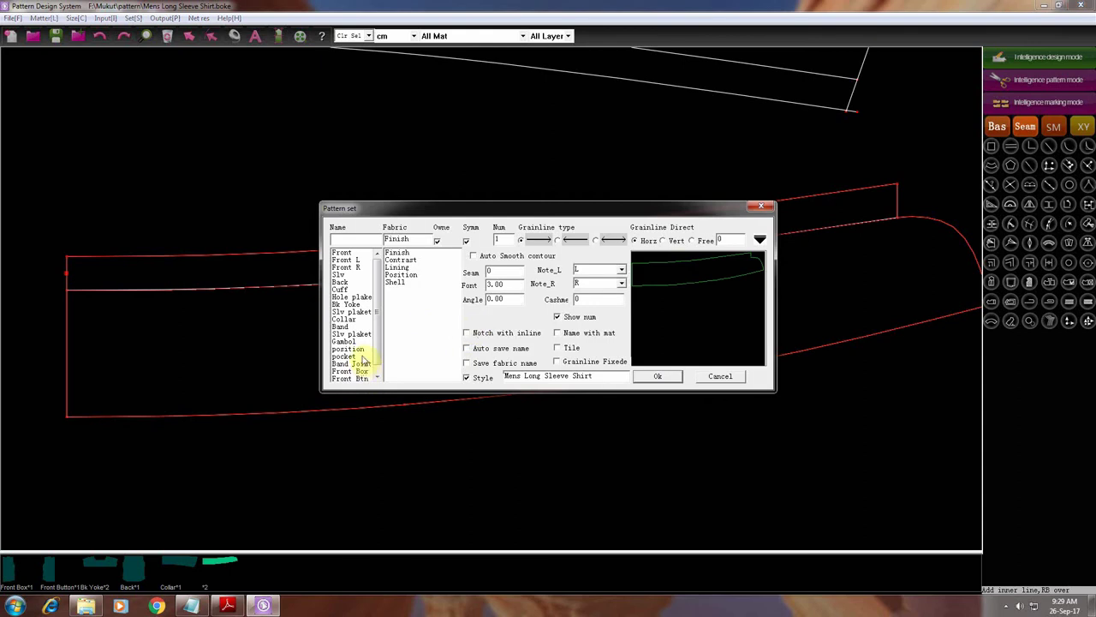
- Name the piece Band with Finish fabric and place it beside the collar
left_click(346, 327)
left_click(396, 283)
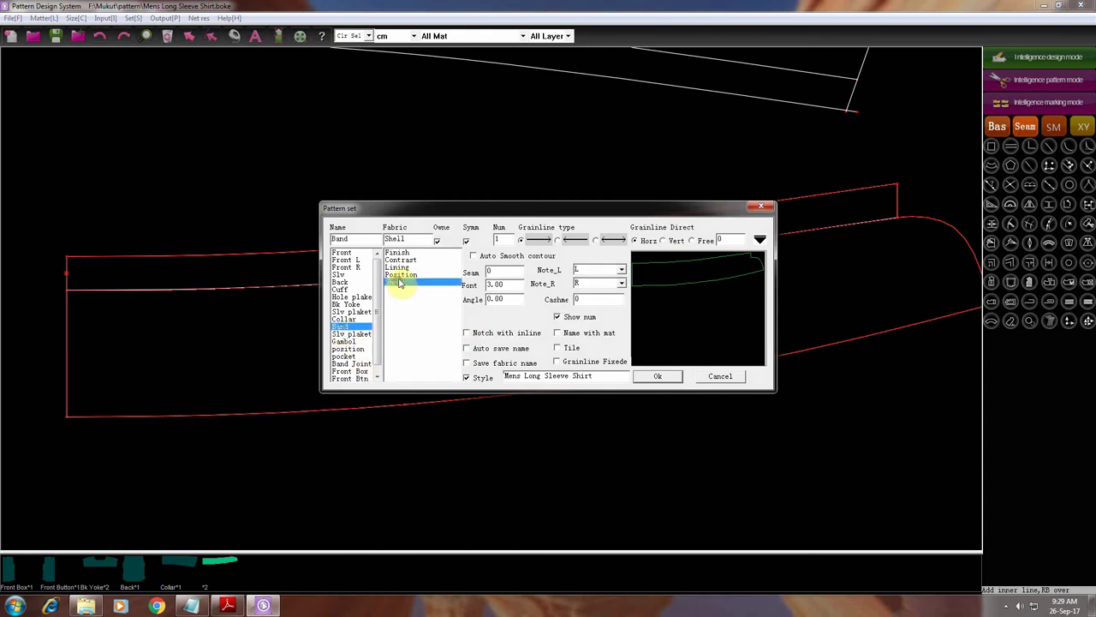
left_click(398, 253)
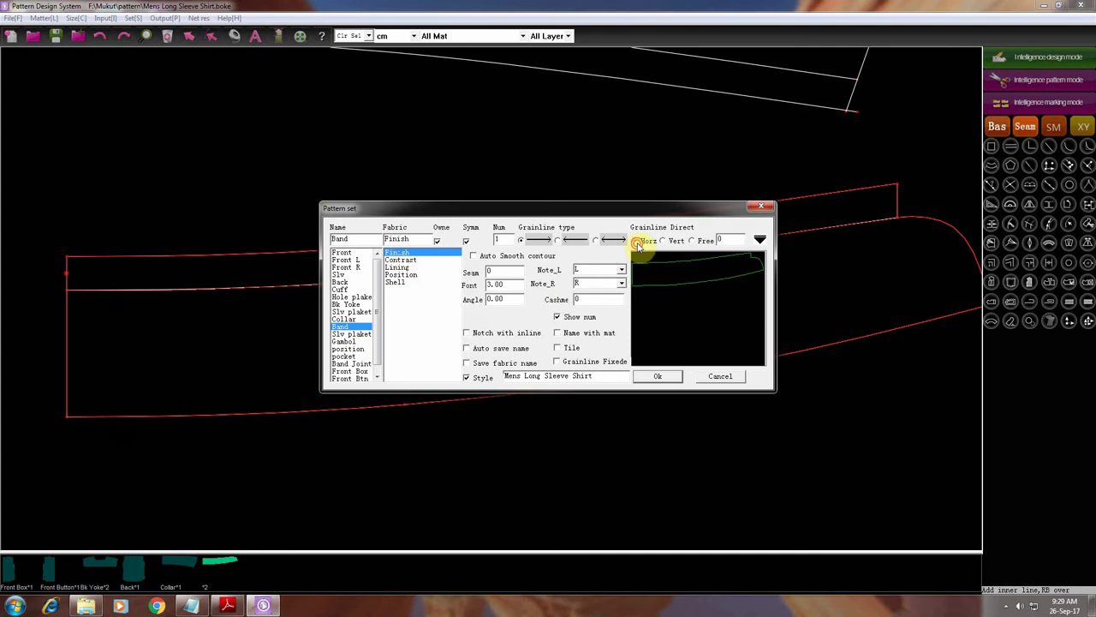
left_click(658, 376)
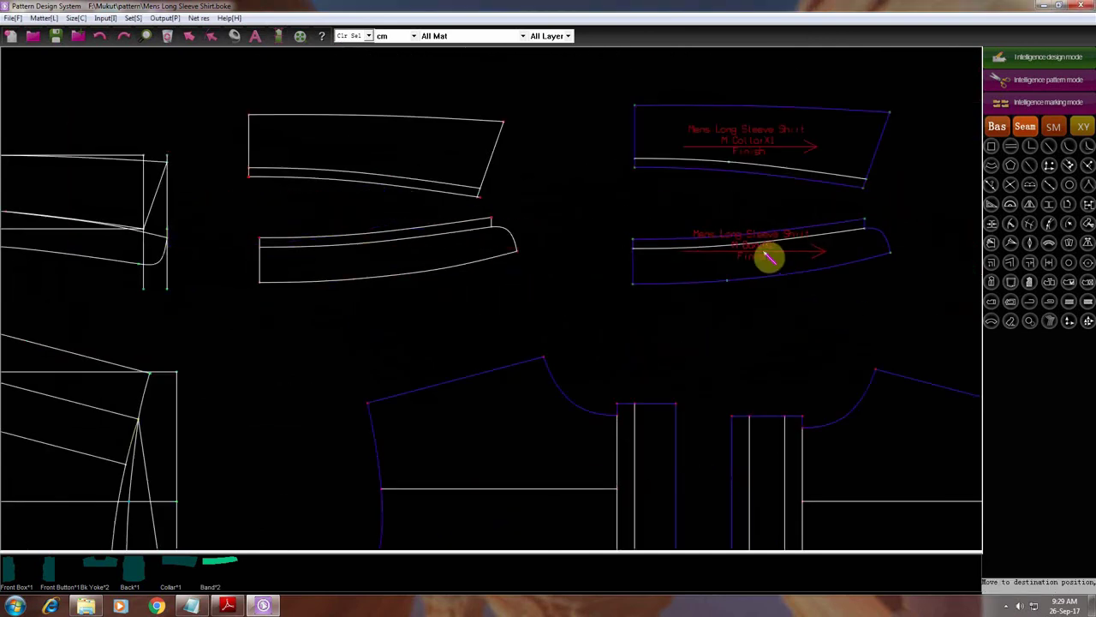
left_click(768, 255)
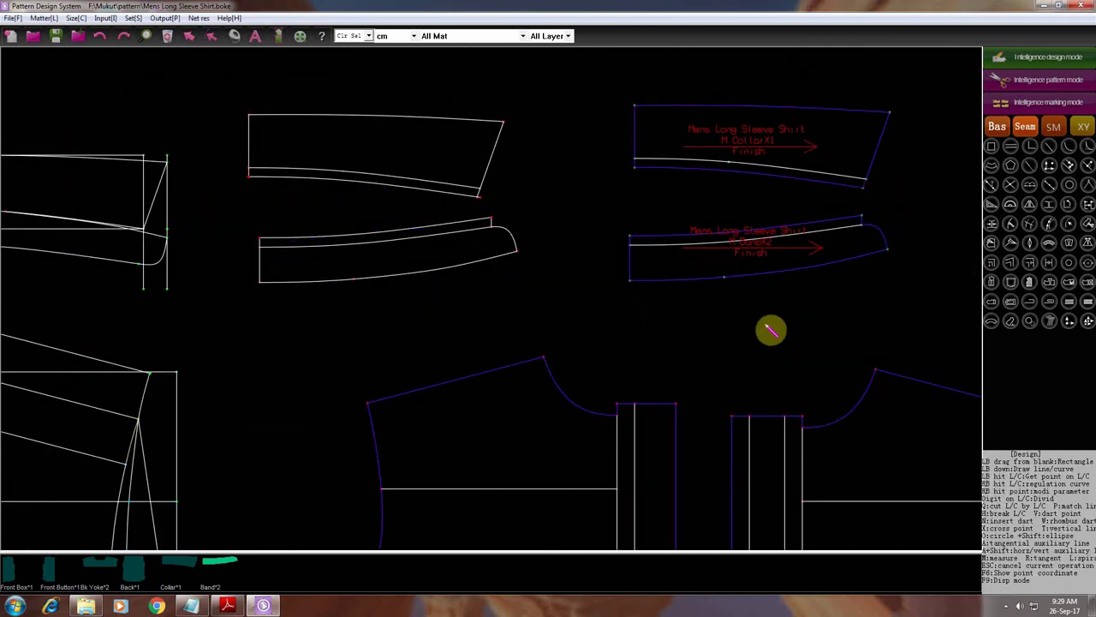
scroll(502, 305, "down", 2)
scroll(702, 283, "up", 2)
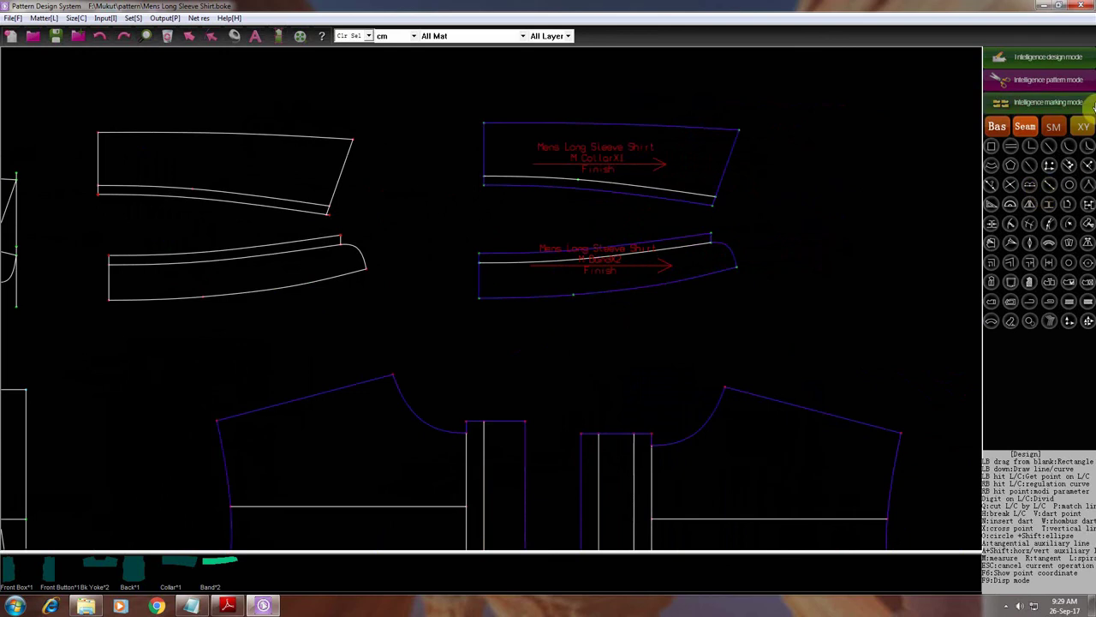
scroll(608, 111, "down", 1)
left_click(454, 76)
- Switch to seam-allowance editing and shift the band's label text to the left
left_click(743, 282)
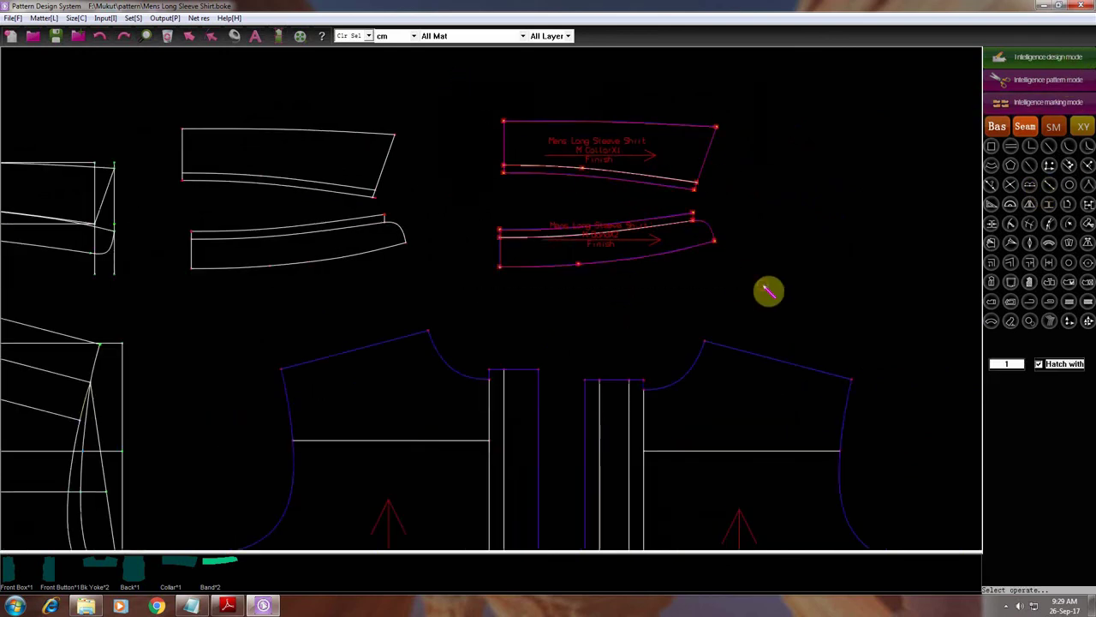
right_click(753, 230)
left_click(801, 543)
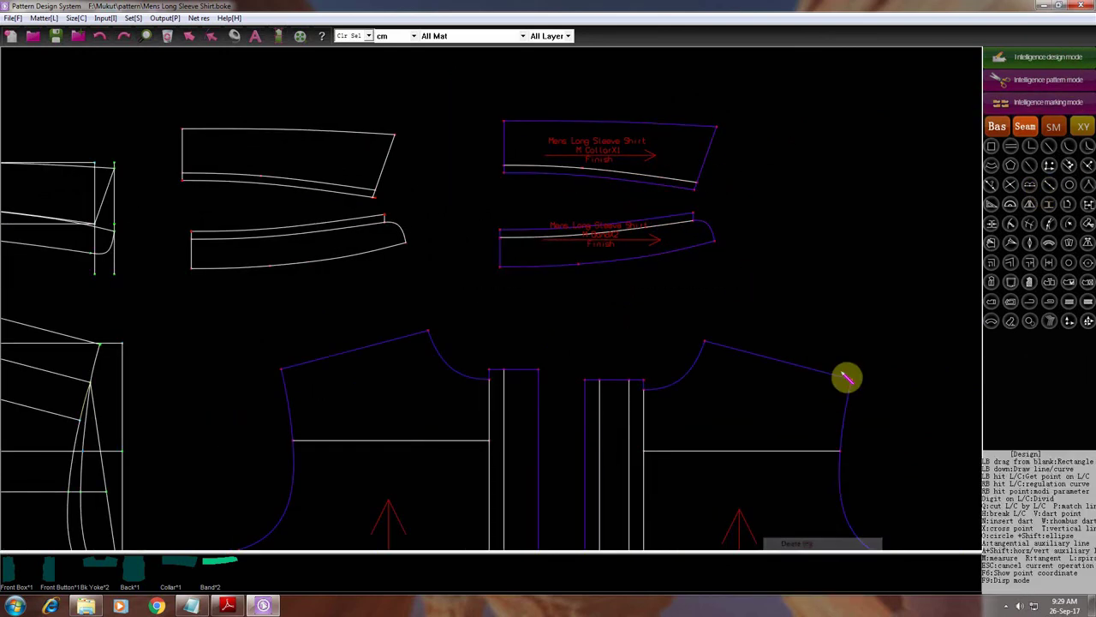
left_click(1048, 80)
scroll(610, 248, "up", 2)
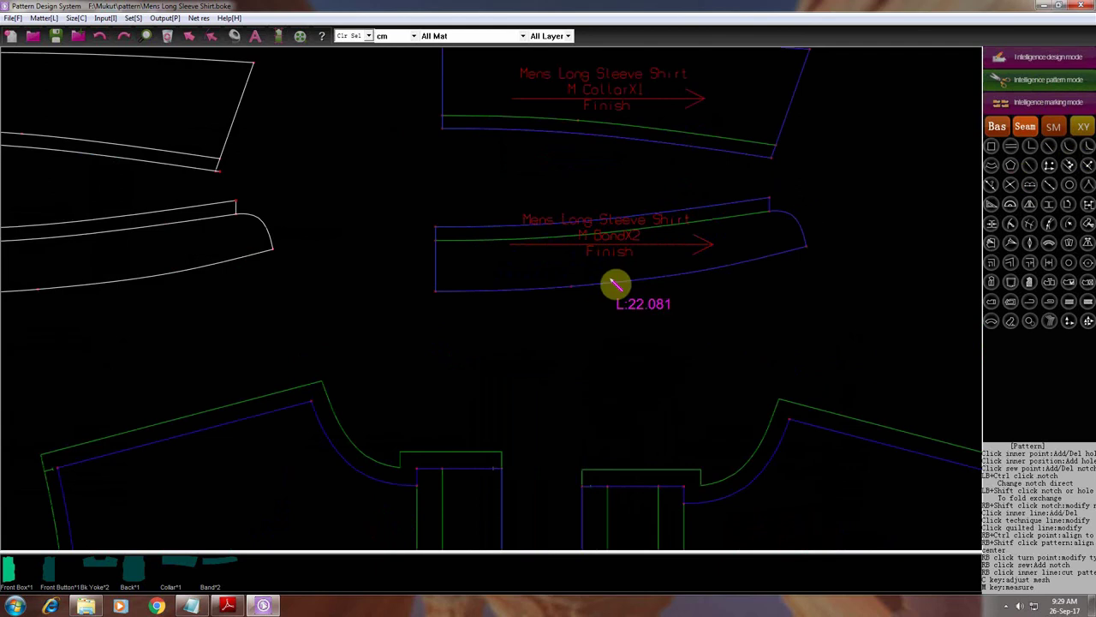
left_click(646, 276)
left_click(656, 377)
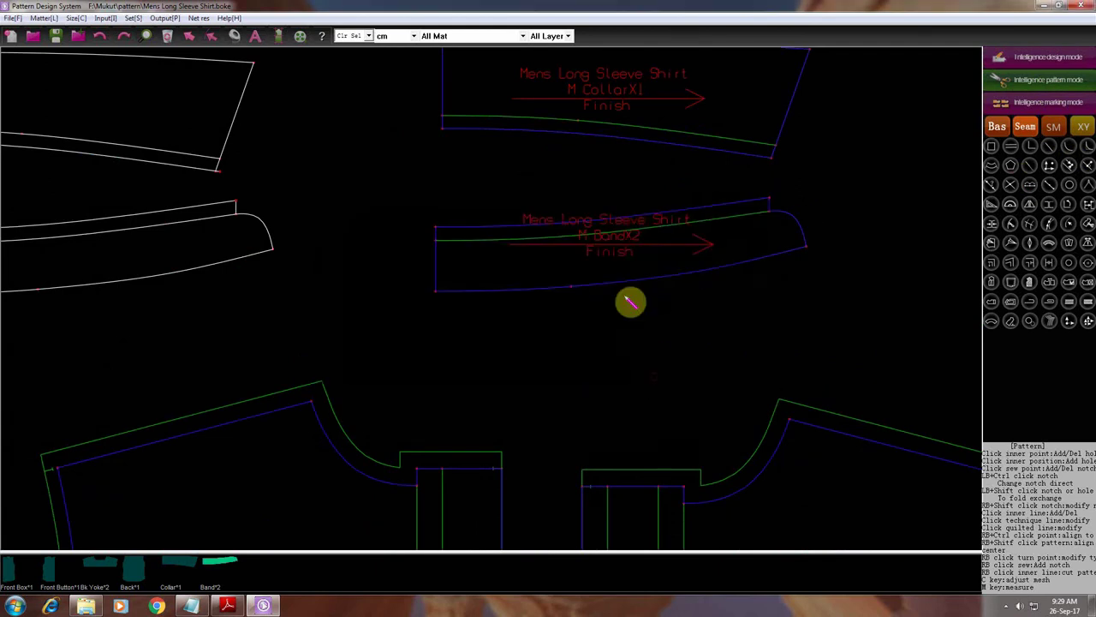
left_click_drag(629, 300, 543, 282)
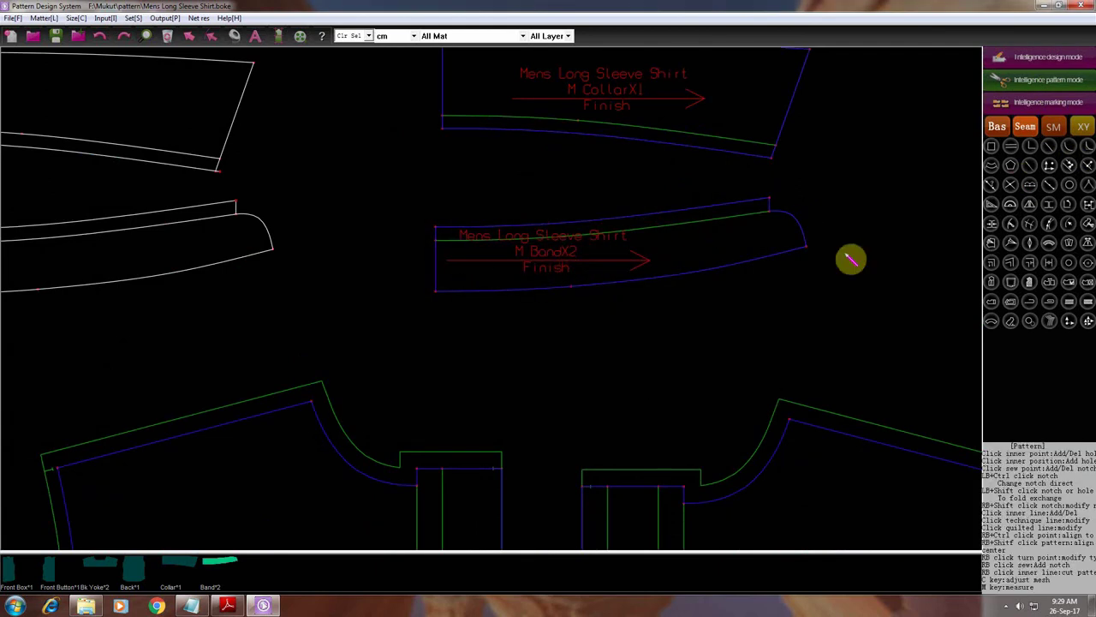
left_click(1049, 225)
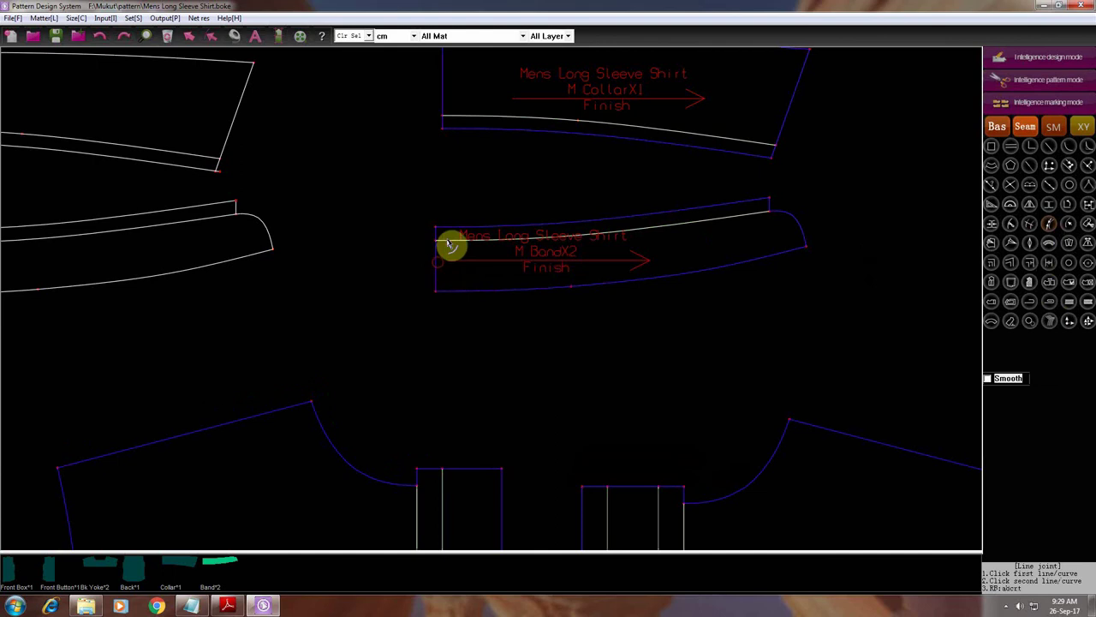
scroll(438, 237, "down", 1)
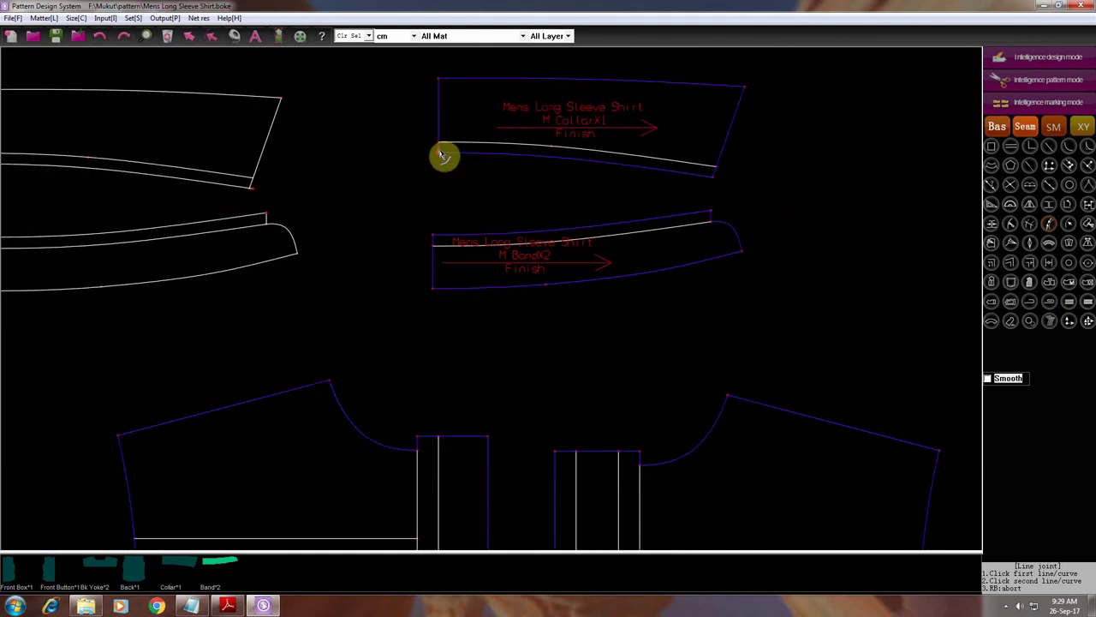
left_click(1045, 80)
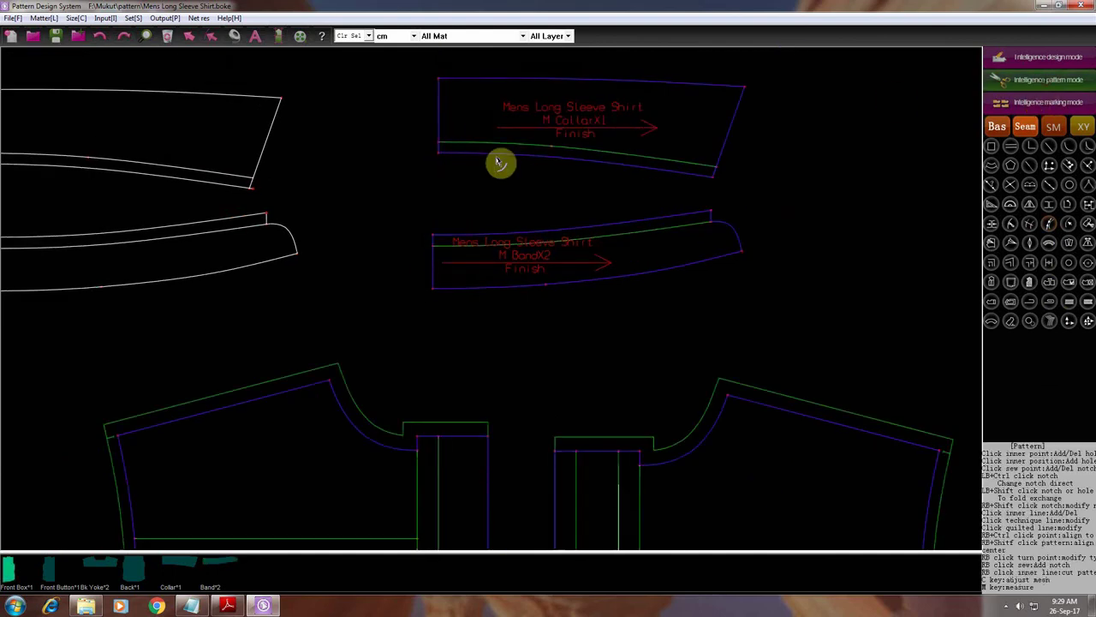
- Set the collar edge to the reference seam option to unfold it, realign the band, and save
left_click(440, 117)
left_click(514, 150)
left_click(493, 169)
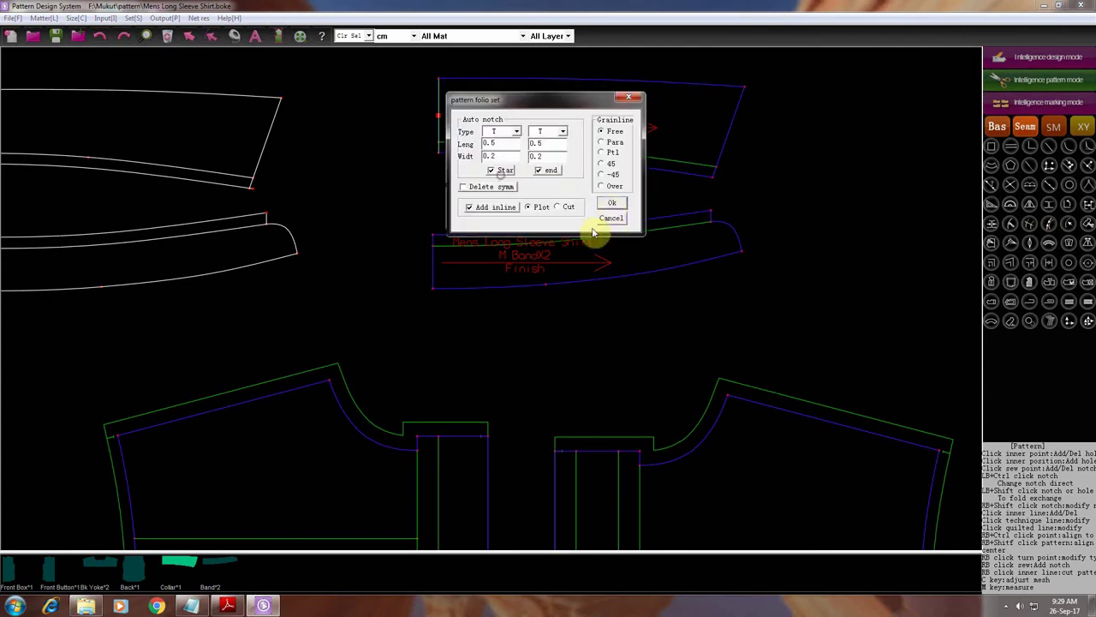
left_click(613, 211)
right_click(441, 189)
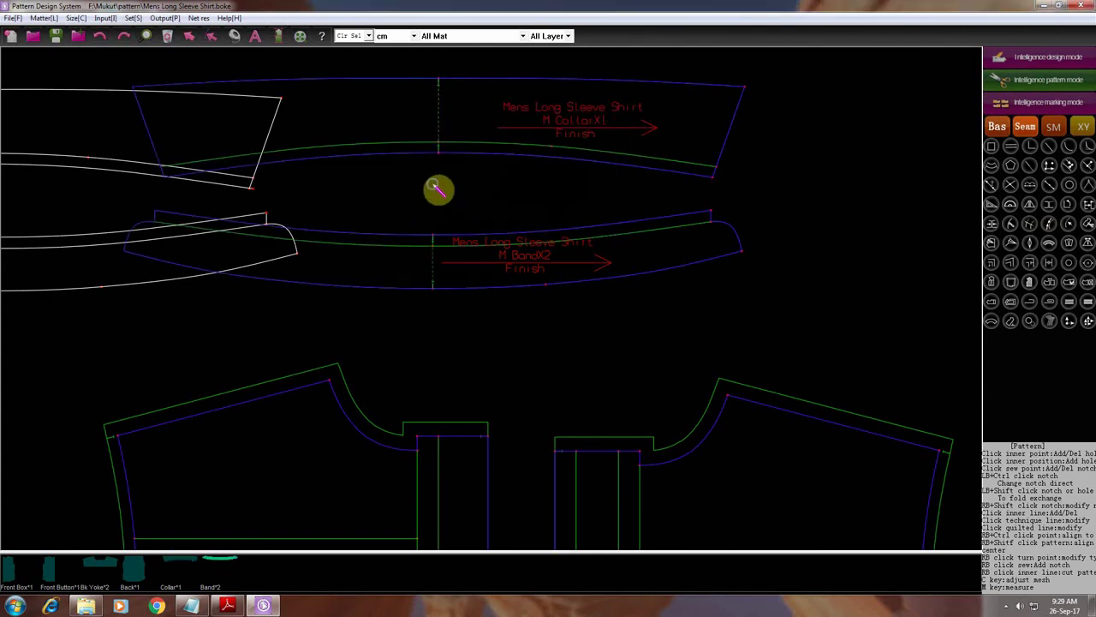
scroll(442, 188, "down", 2)
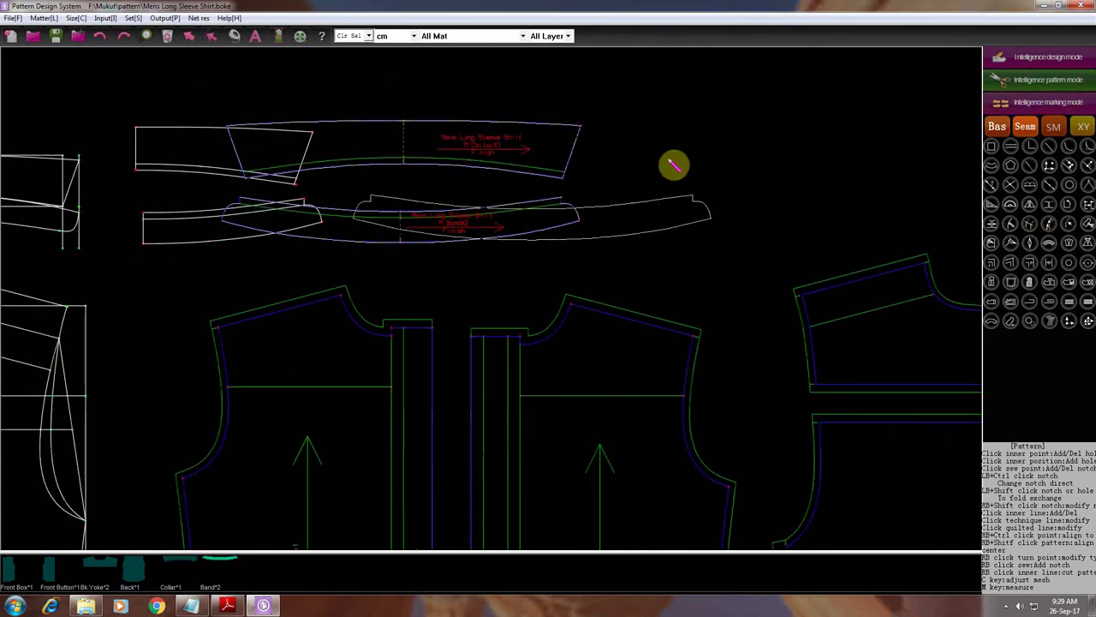
scroll(617, 218, "up", 2)
left_click(616, 218)
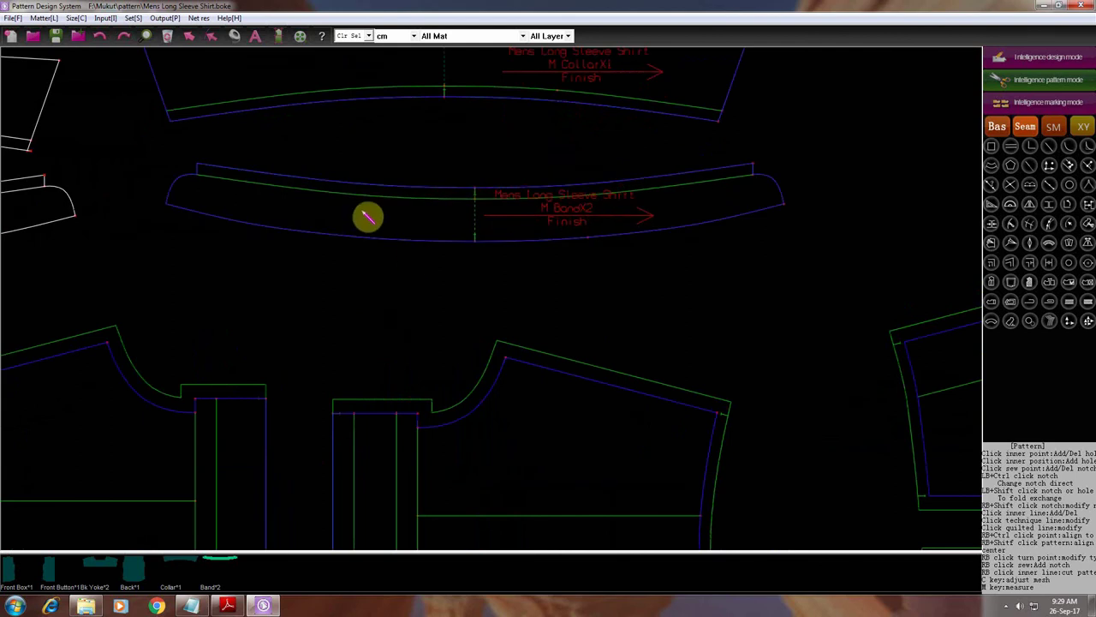
left_click(55, 39)
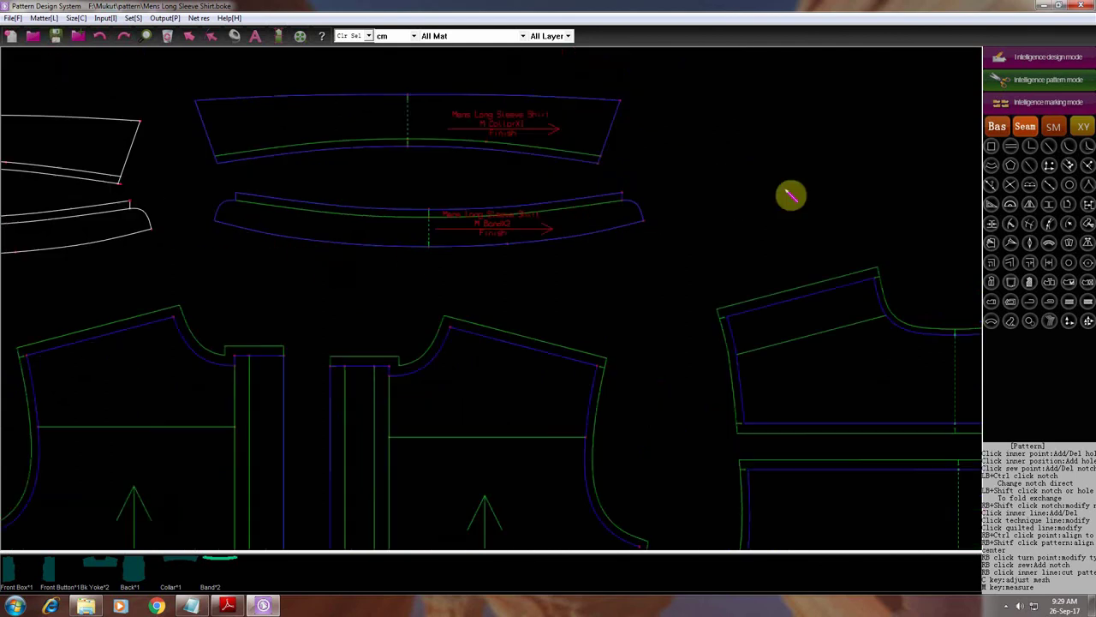
left_click(1040, 57)
- Make the right half of the band draft into a Collar pattern piece in Shell fabric
left_click_drag(389, 177, 668, 274)
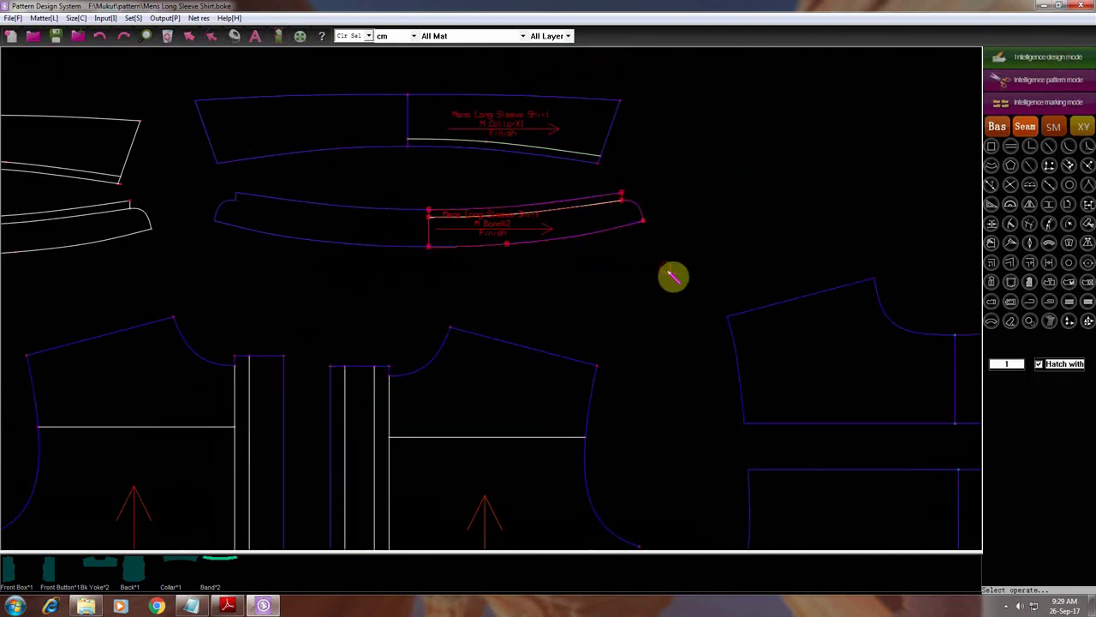
right_click(670, 274)
left_click(693, 199)
right_click(697, 206)
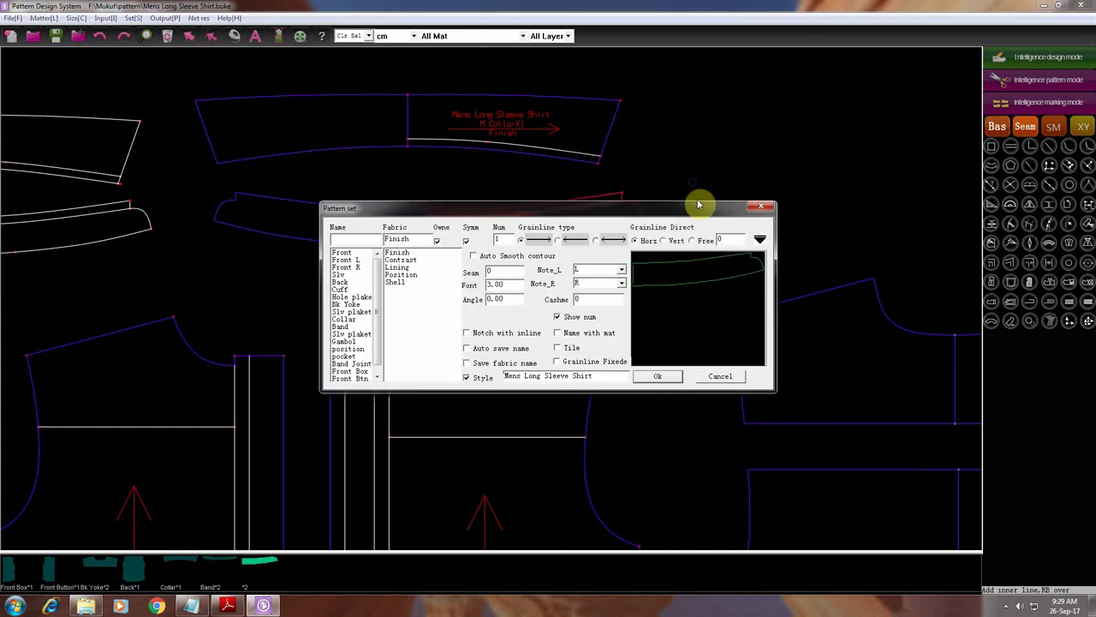
left_click(344, 320)
left_click(396, 281)
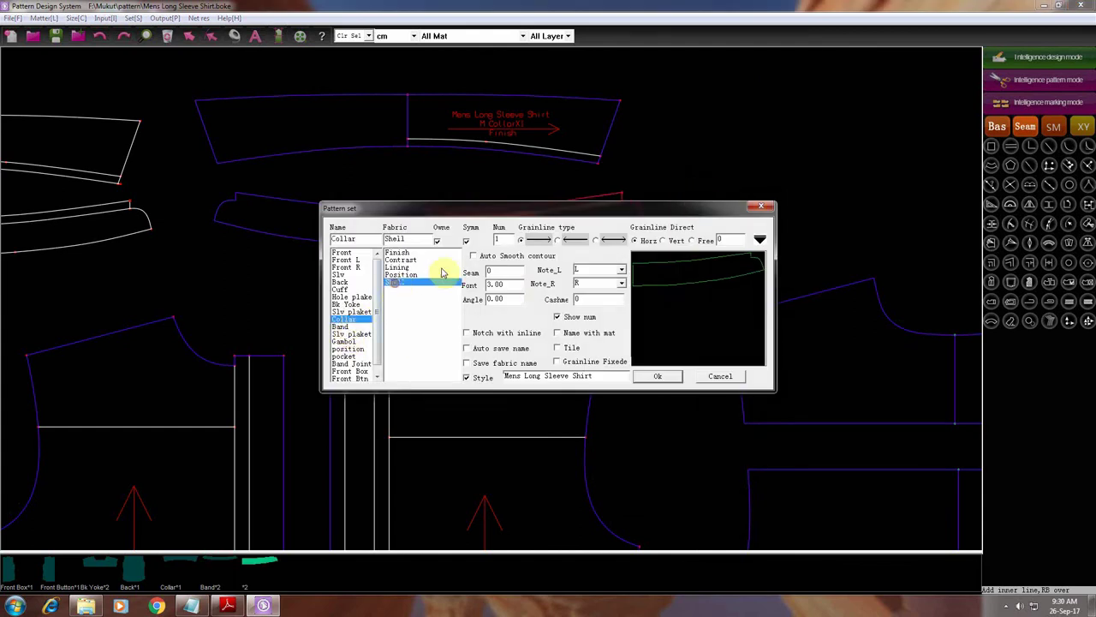
double_click(504, 271)
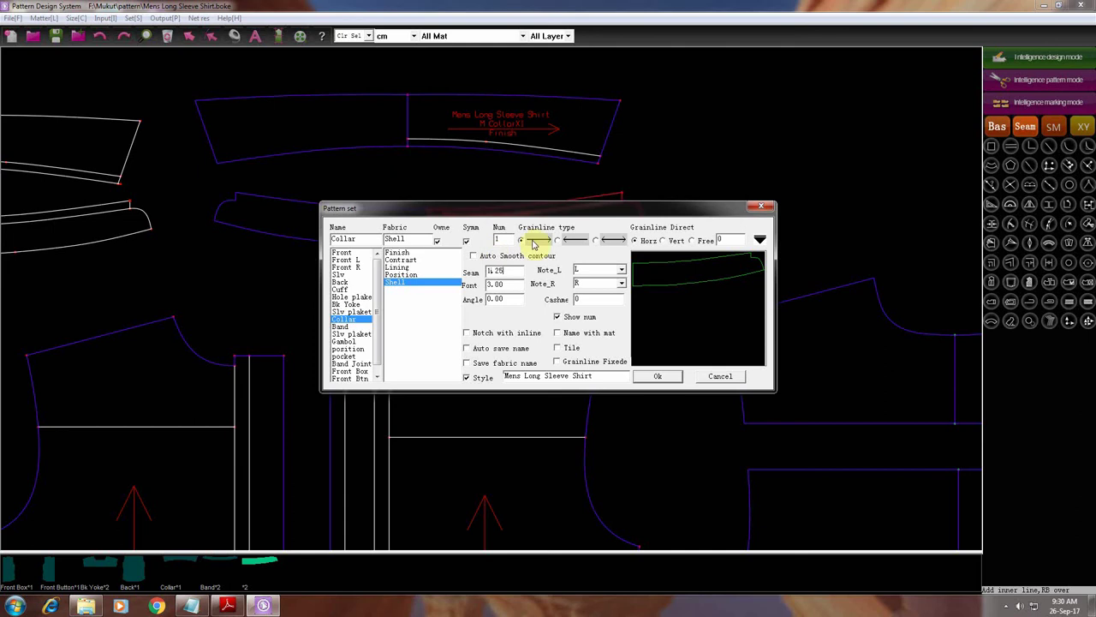
left_click(658, 376)
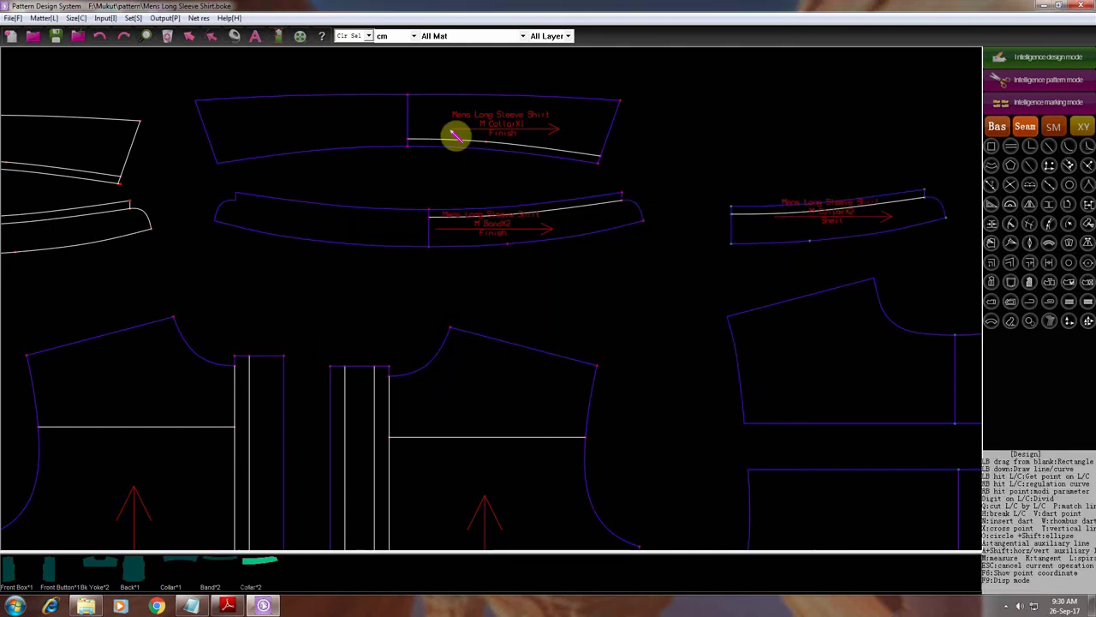
- Make another Collar pattern piece from the collar outline and place it at the top right
right_click(644, 173)
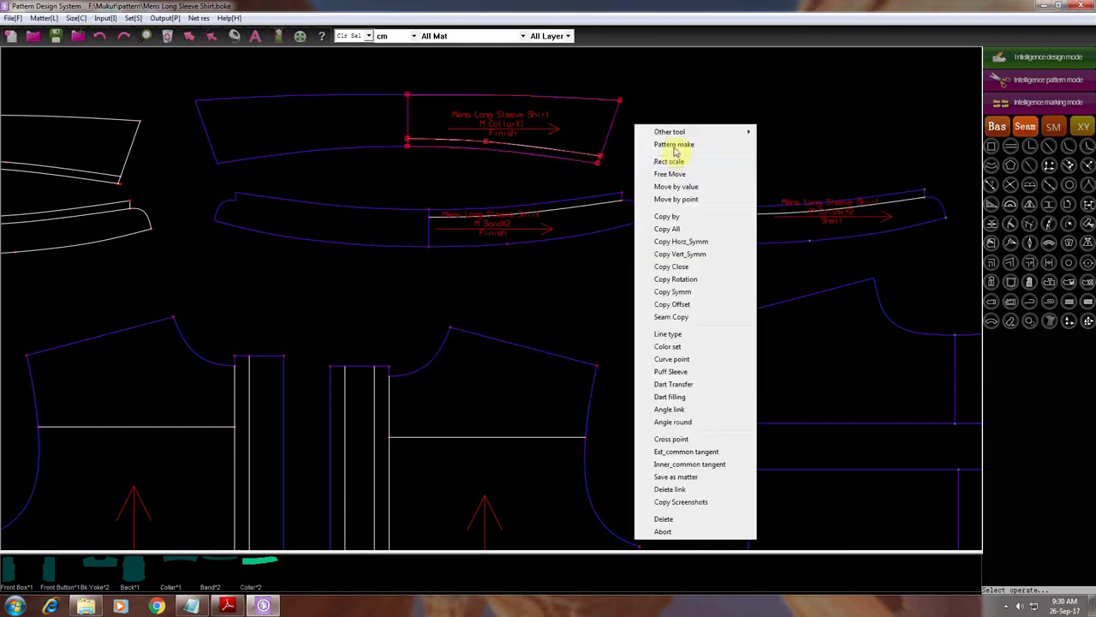
left_click(675, 145)
right_click(489, 191)
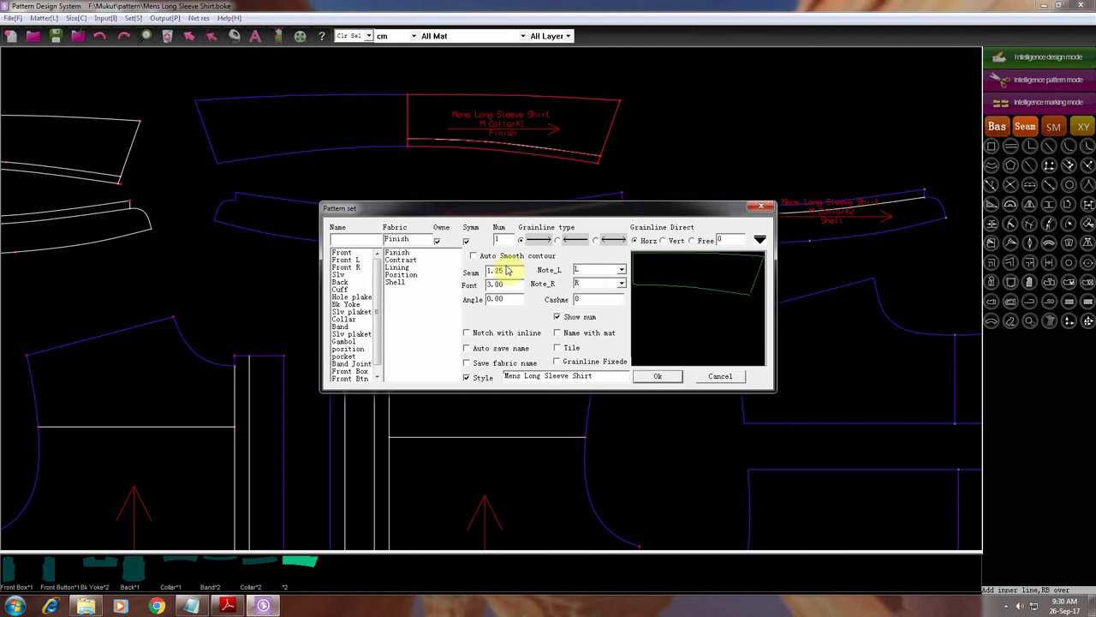
left_click(347, 319)
left_click(660, 377)
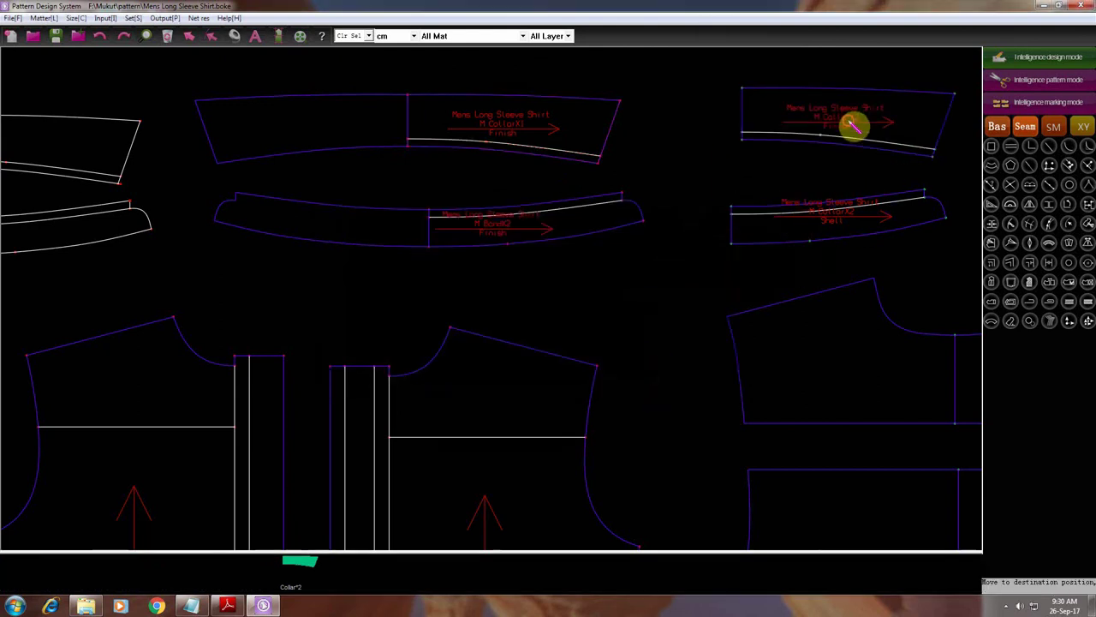
left_click(852, 126)
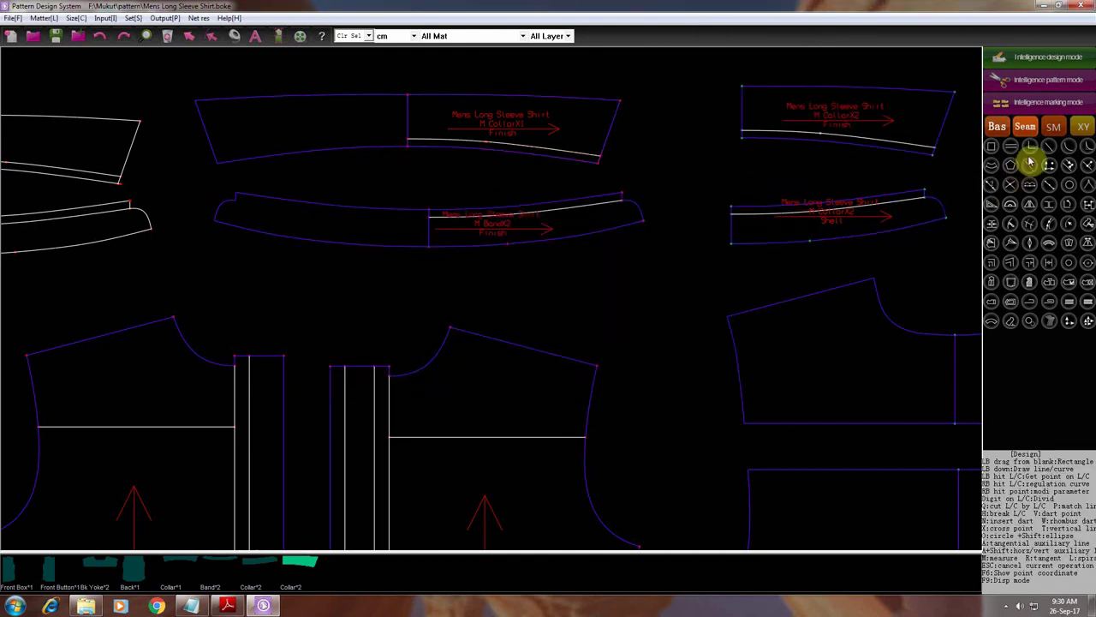
- In seam-allowance mode, rename the pattern piece to Band and review the collar's settings
left_click(1048, 79)
scroll(821, 219, "up", 3)
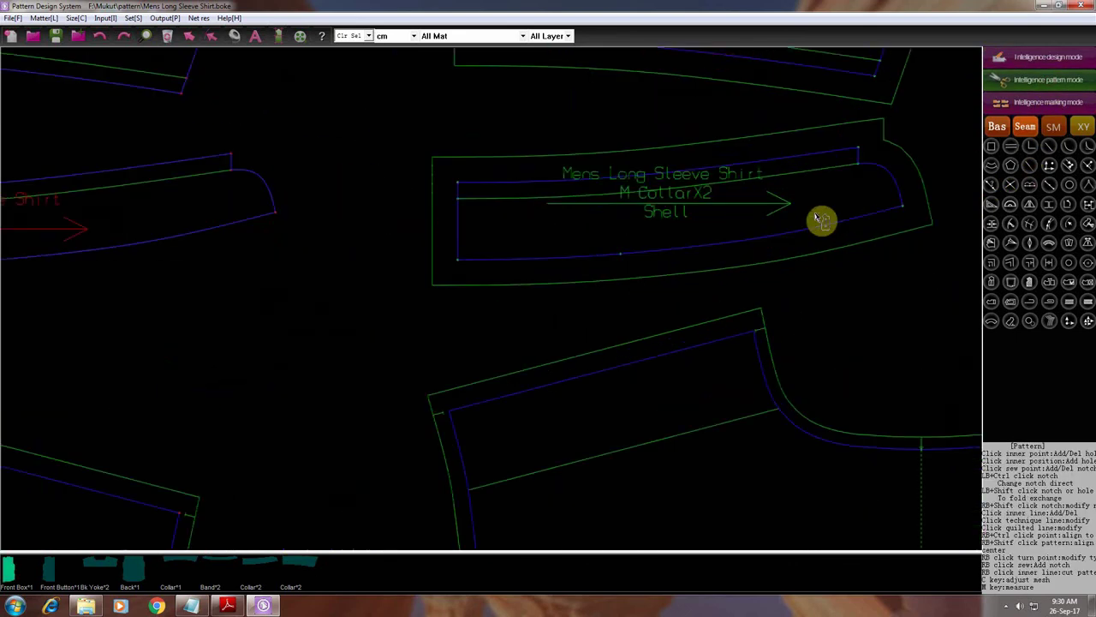
double_click(820, 219)
left_click(343, 326)
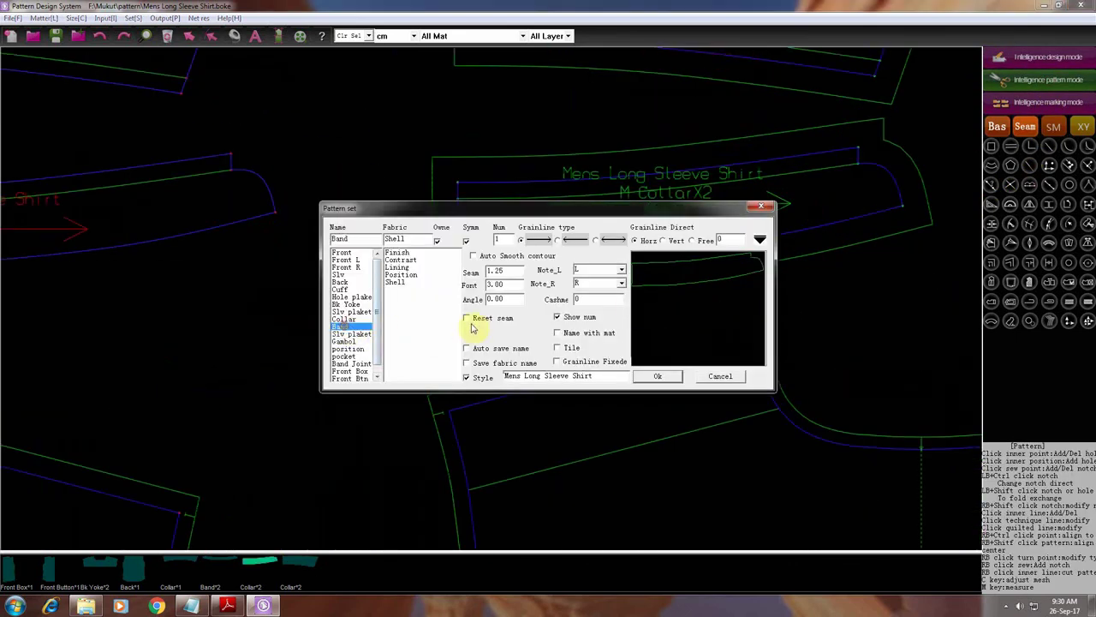
left_click(658, 376)
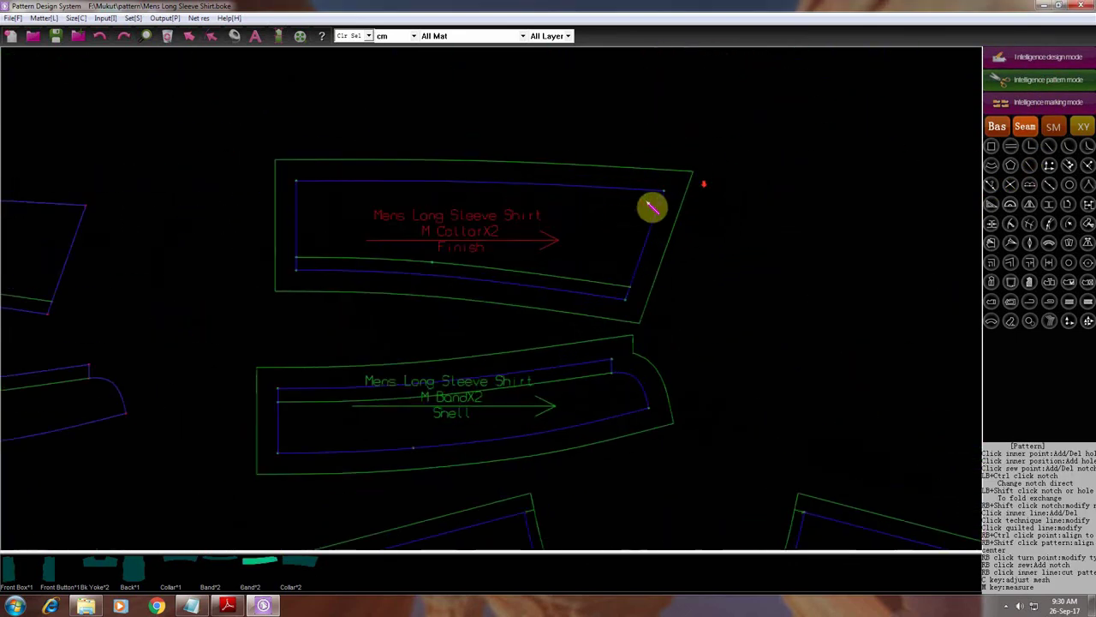
double_click(616, 220)
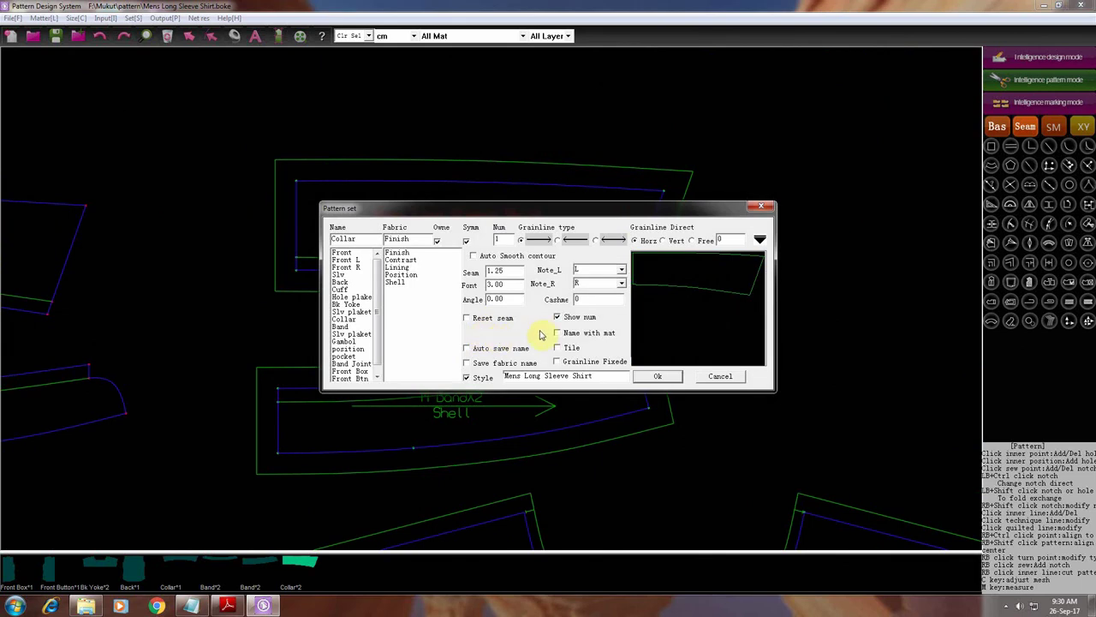
left_click(657, 376)
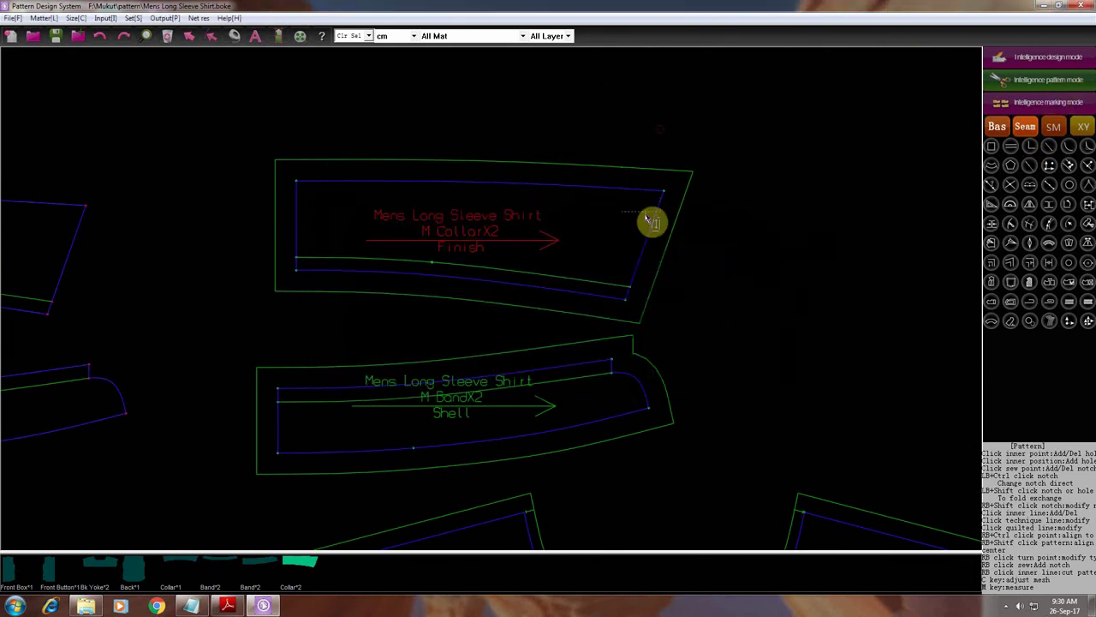
- Rearrange the collar and band pieces and set the collar corner to the reference seam type
middle_click_drag(651, 221, 641, 176)
scroll(641, 176, "down", 3)
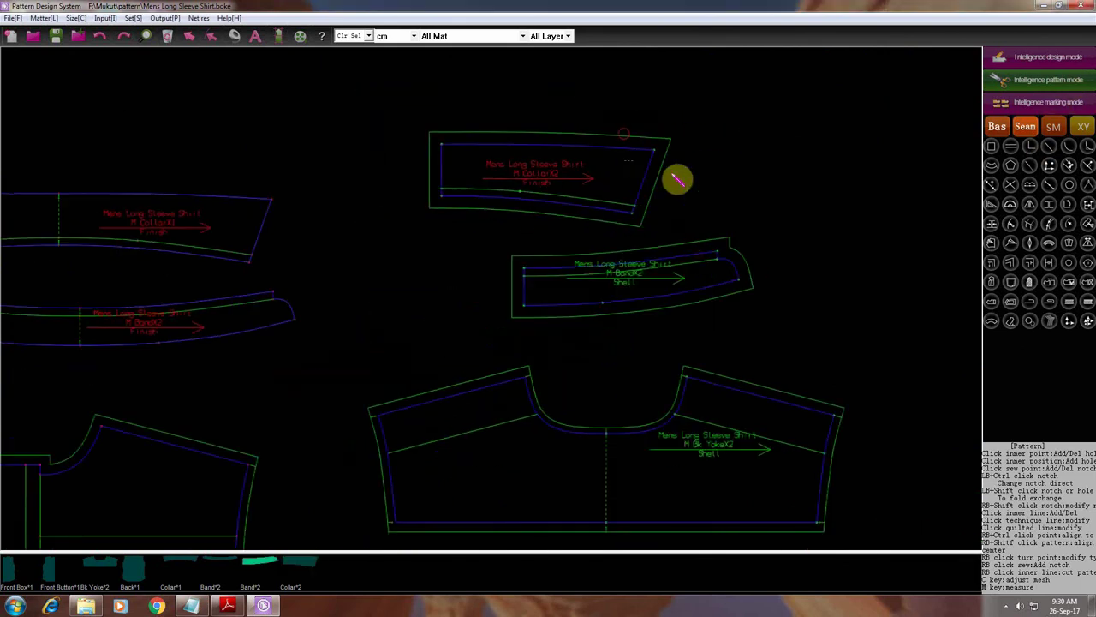
left_click_drag(677, 179, 742, 159)
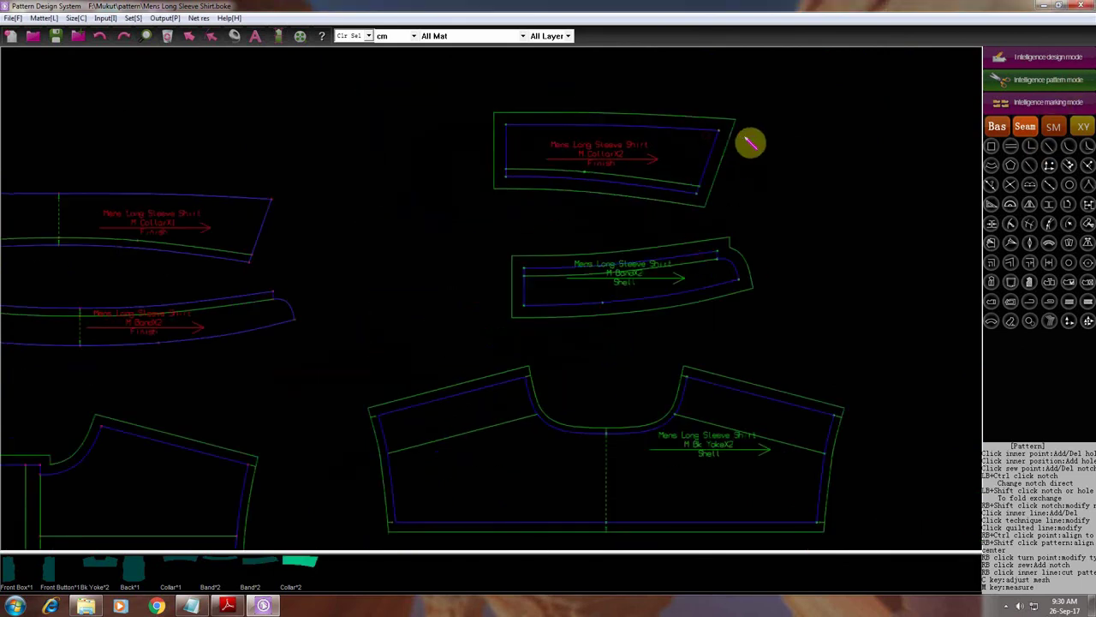
left_click(509, 138)
left_click(579, 170)
left_click(559, 192)
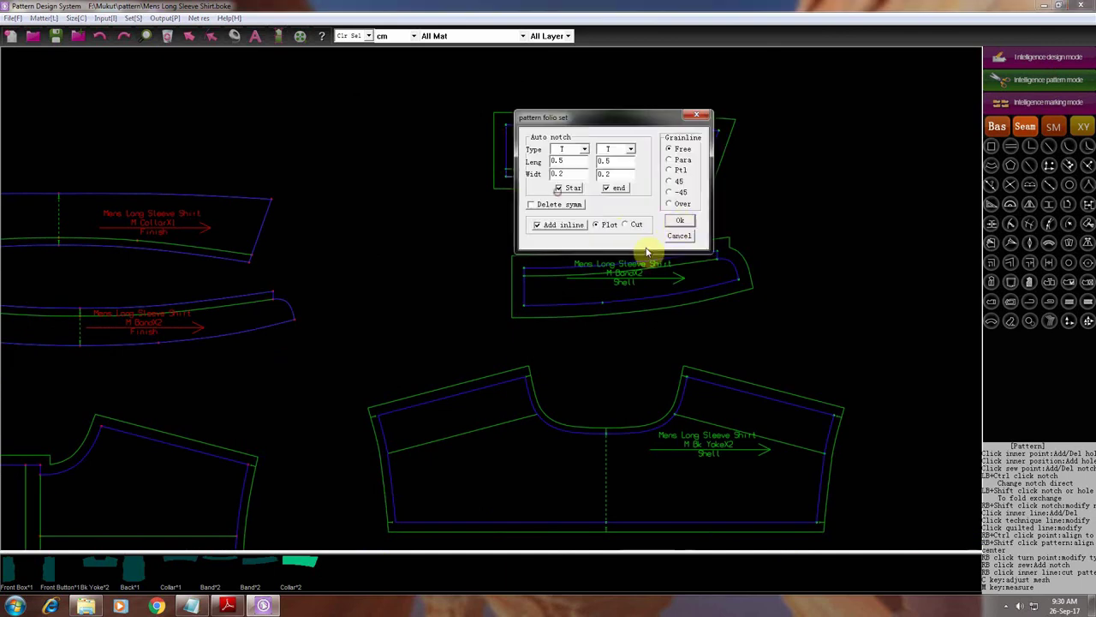
left_click(666, 225)
left_click_drag(529, 294, 482, 230)
scroll(607, 183, "up", 2)
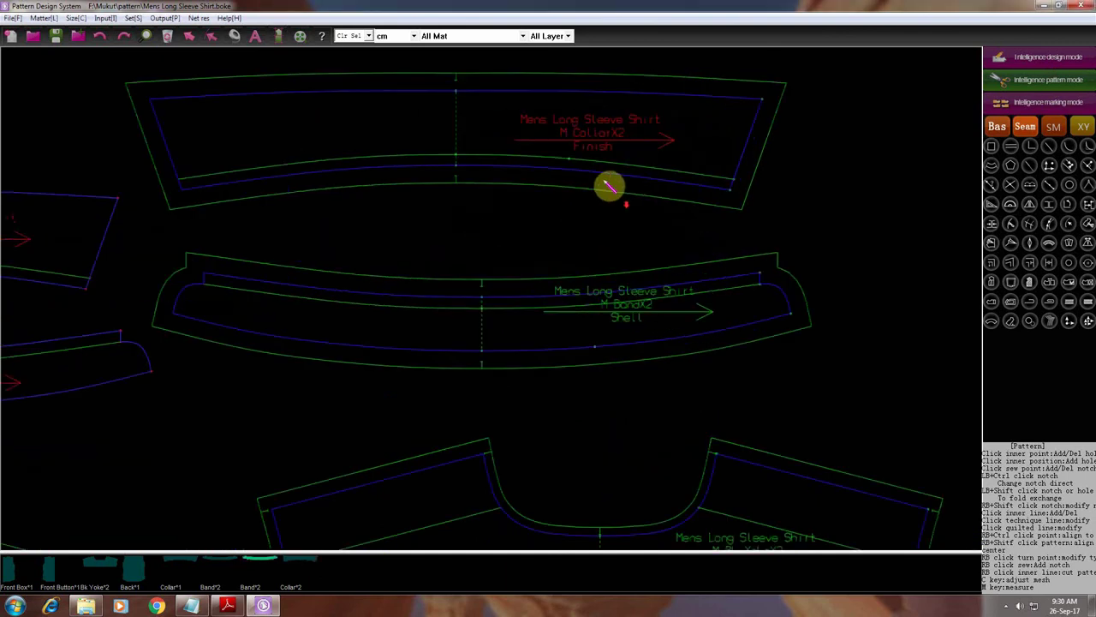
- Give the collar's lower edge a 2.5 seam allowance and switch its fabric to Shell
left_click(617, 199)
type("2.5")
key("Return")
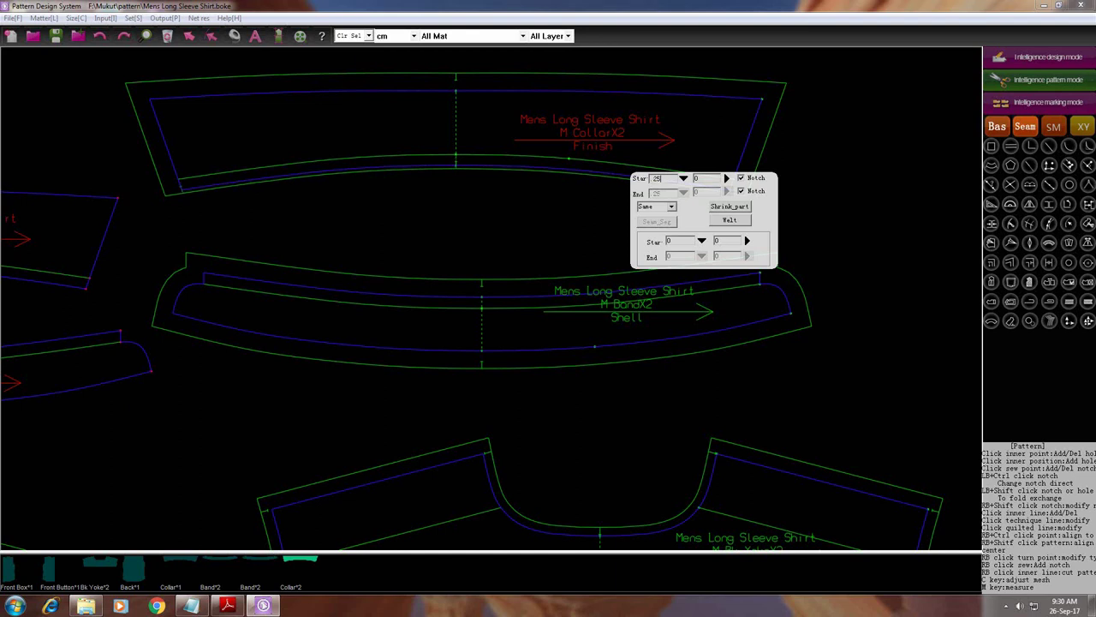
right_click(558, 241)
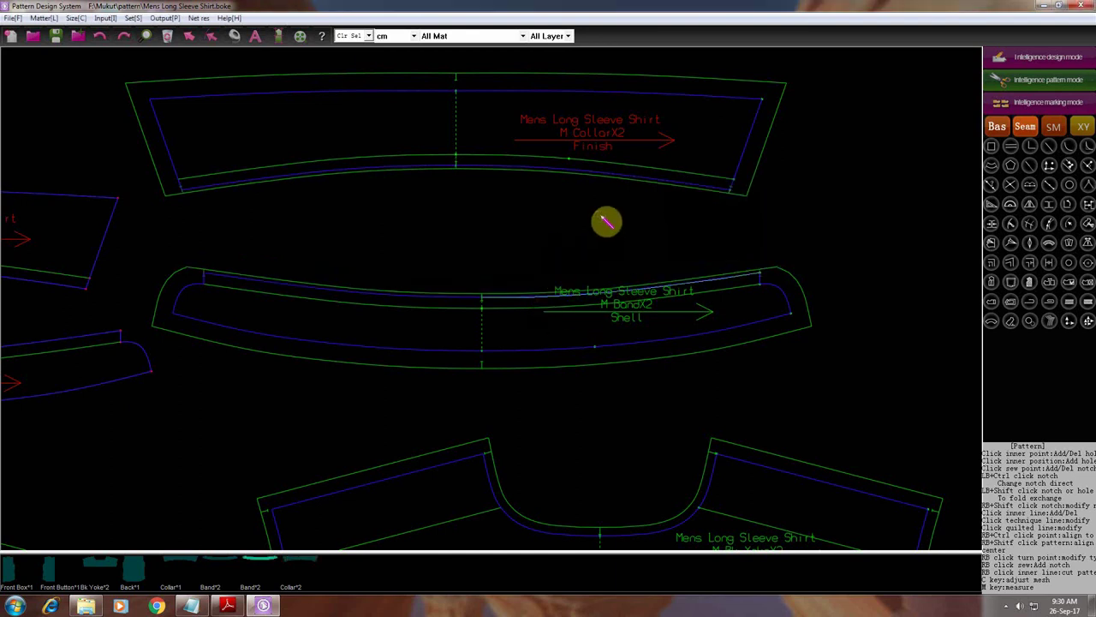
double_click(704, 149)
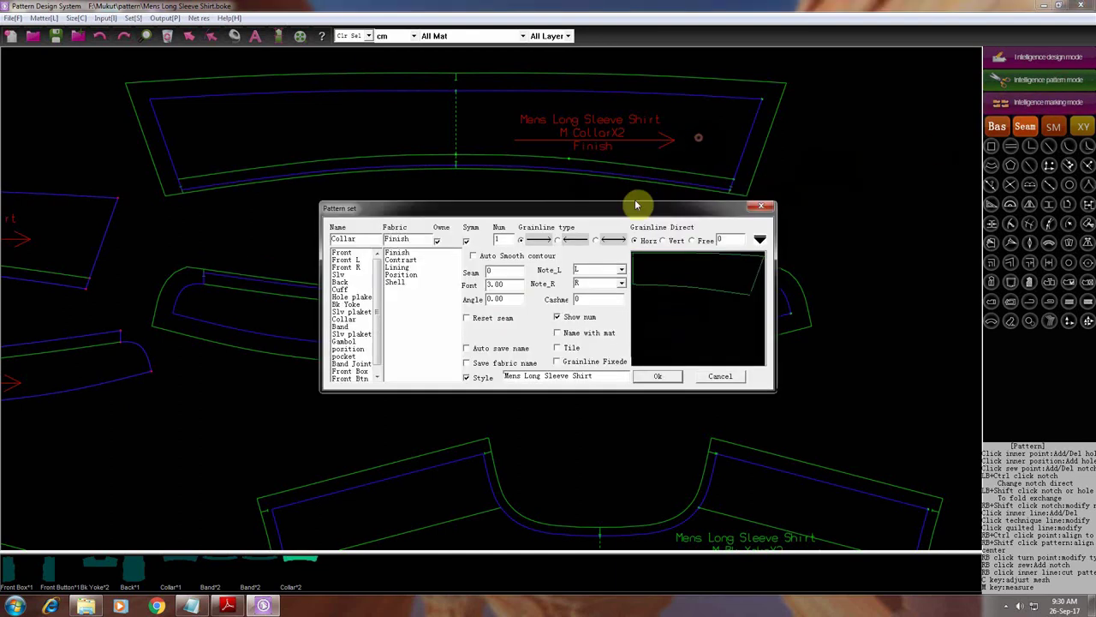
left_click(401, 283)
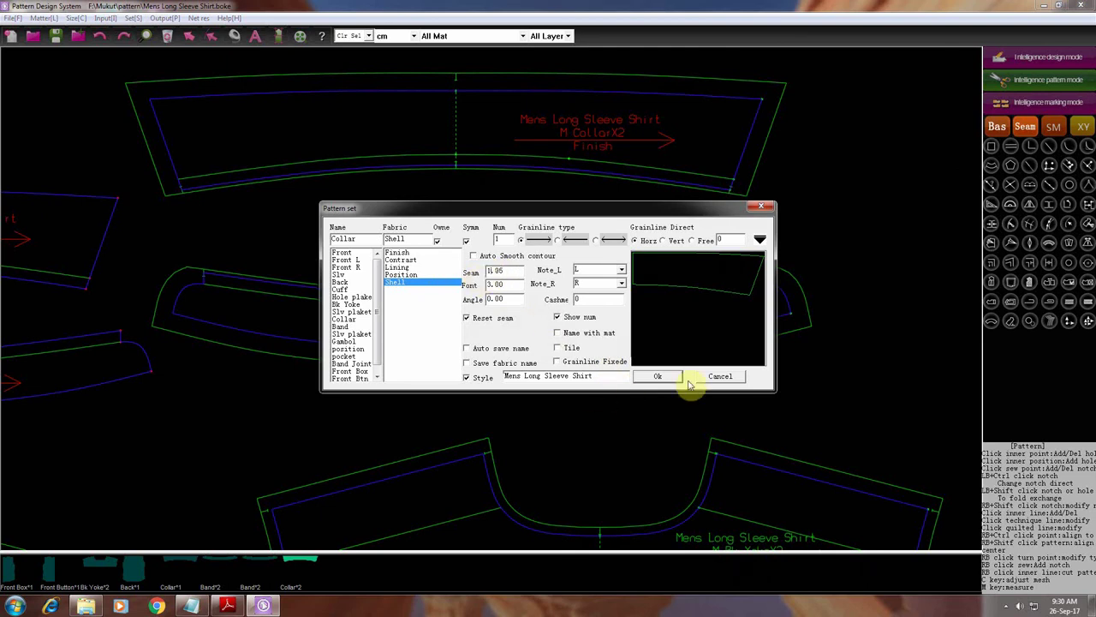
left_click(657, 376)
- Reduce the band piece's label font size
left_click(593, 172)
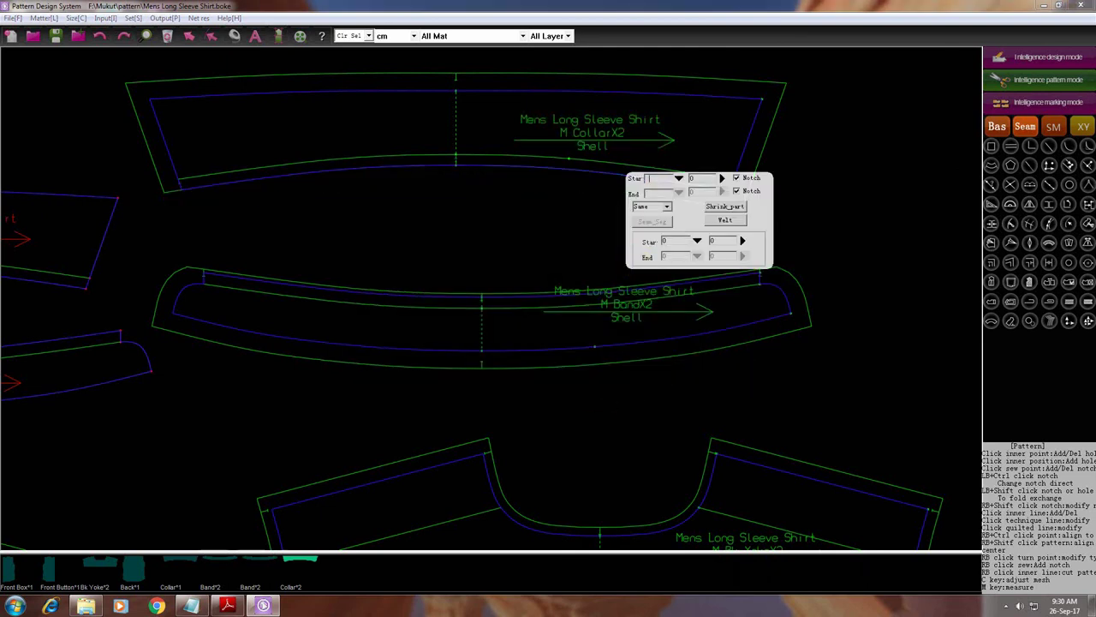
right_click(526, 228)
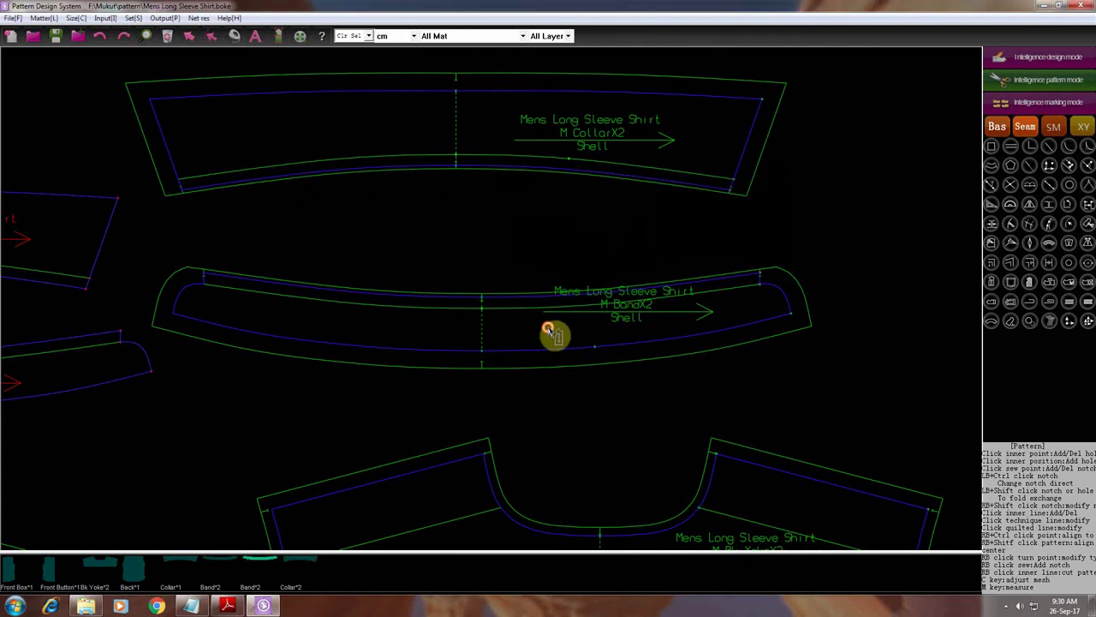
double_click(561, 332)
double_click(505, 284)
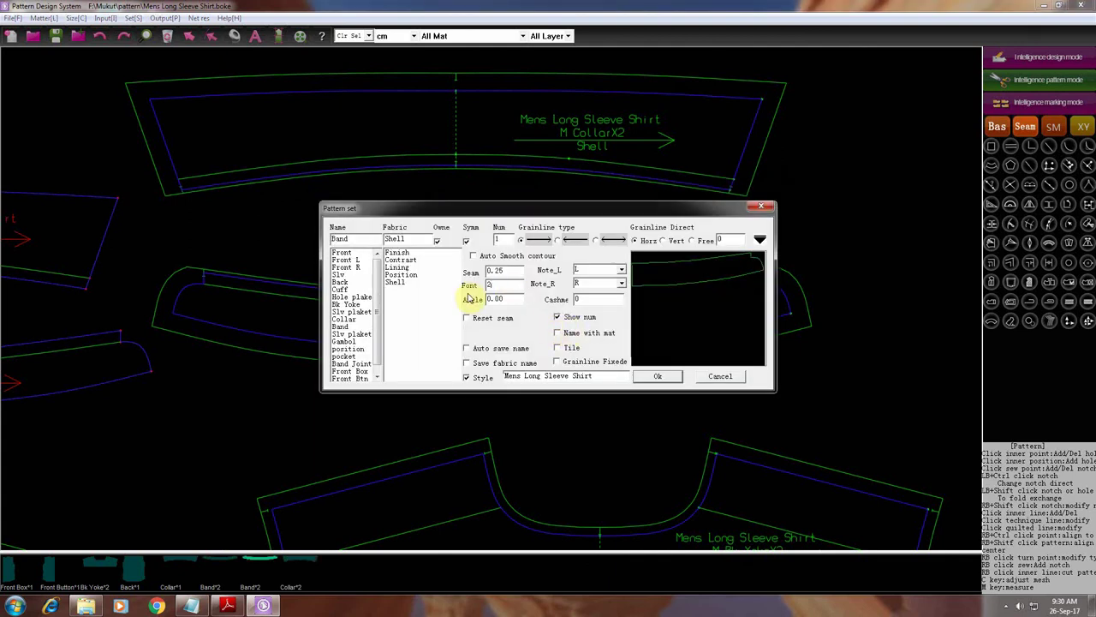
left_click(658, 377)
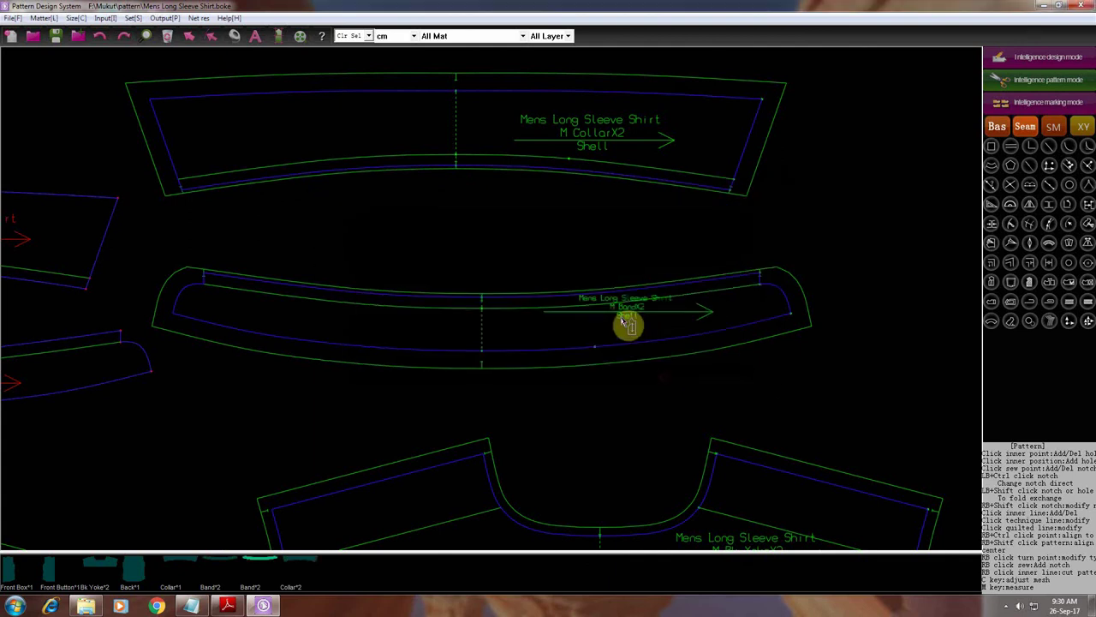
- Centre the collar's label on its piece and save the shirt pattern file
left_click_drag(628, 152, 488, 133)
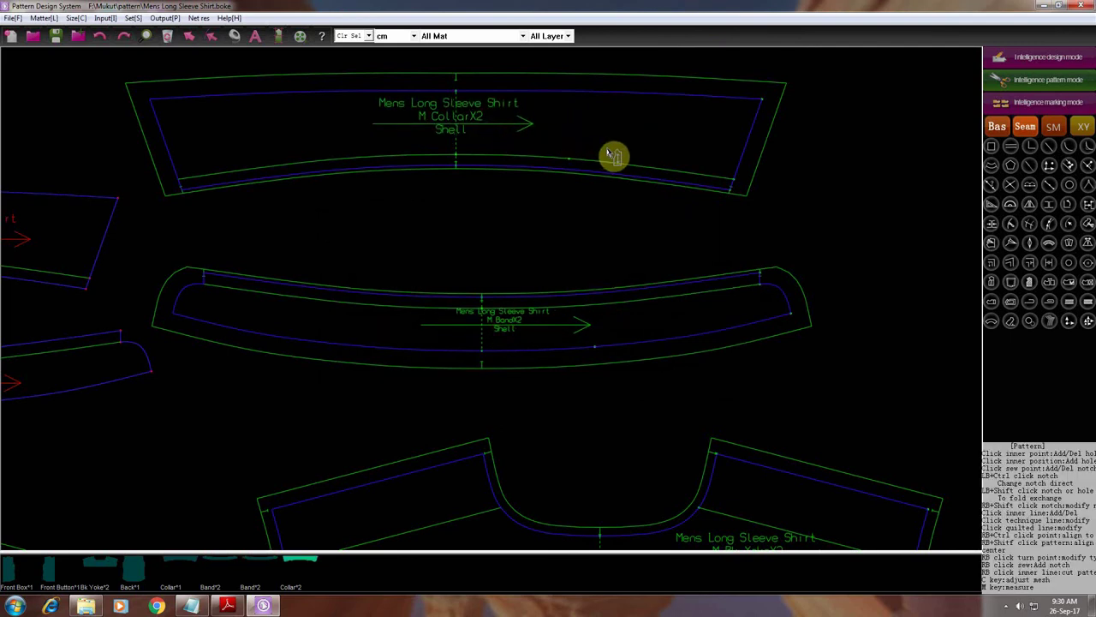
scroll(615, 155, "down", 3)
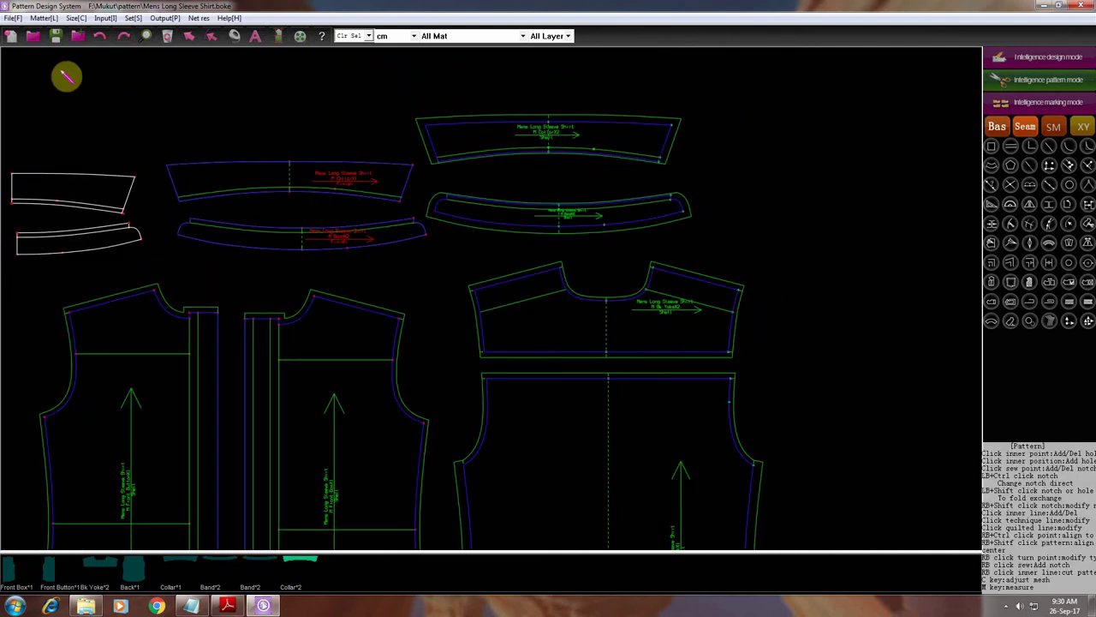
left_click(56, 38)
scroll(474, 130, "down", 2)
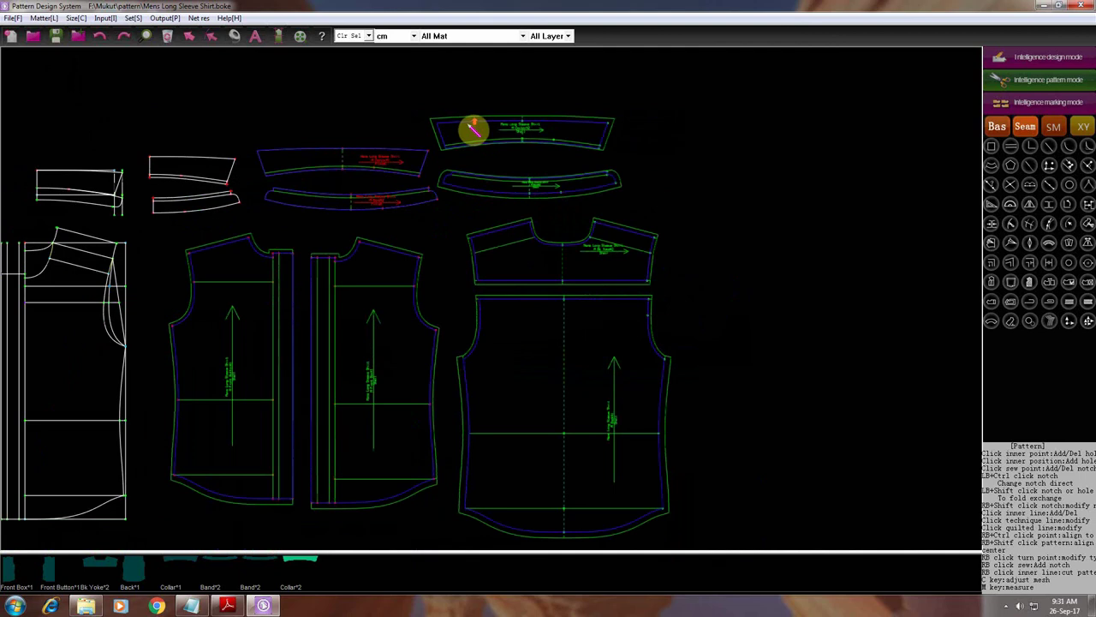
left_click(52, 36)
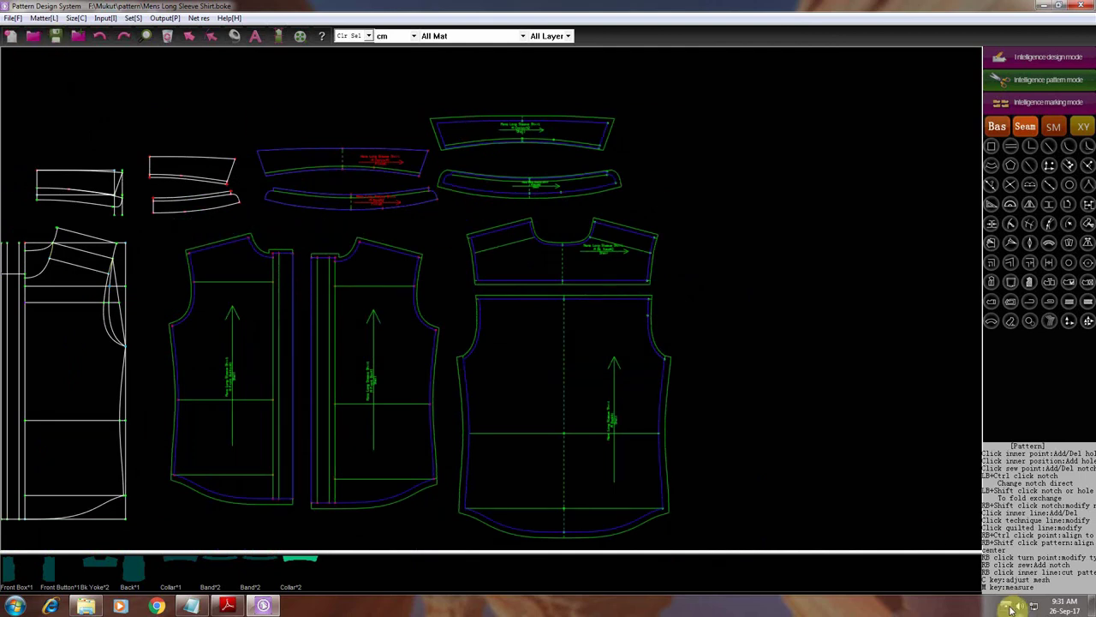
- Move the band's label to the centre of its piece and save the pattern again
left_click(1006, 606)
left_click(1033, 548)
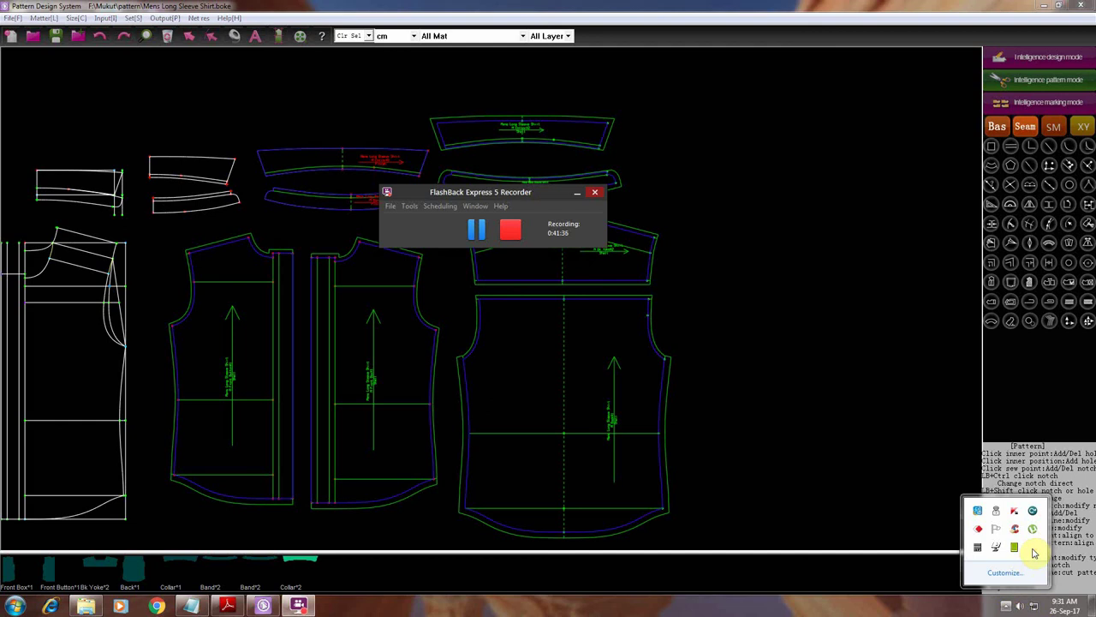
left_click(579, 191)
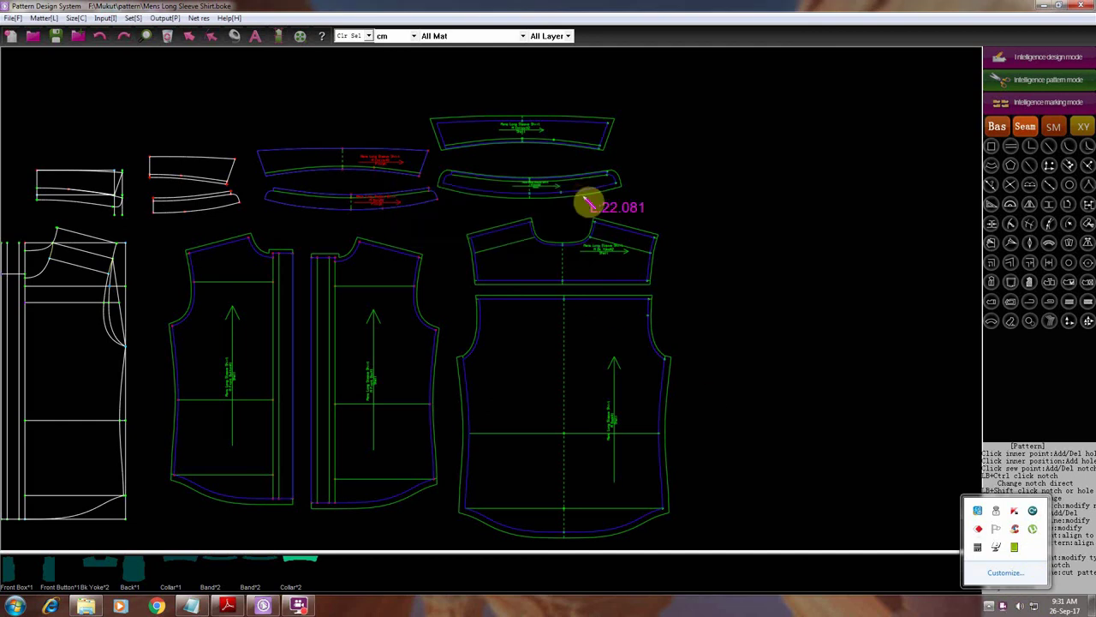
left_click(58, 37)
scroll(536, 192, "down", 3)
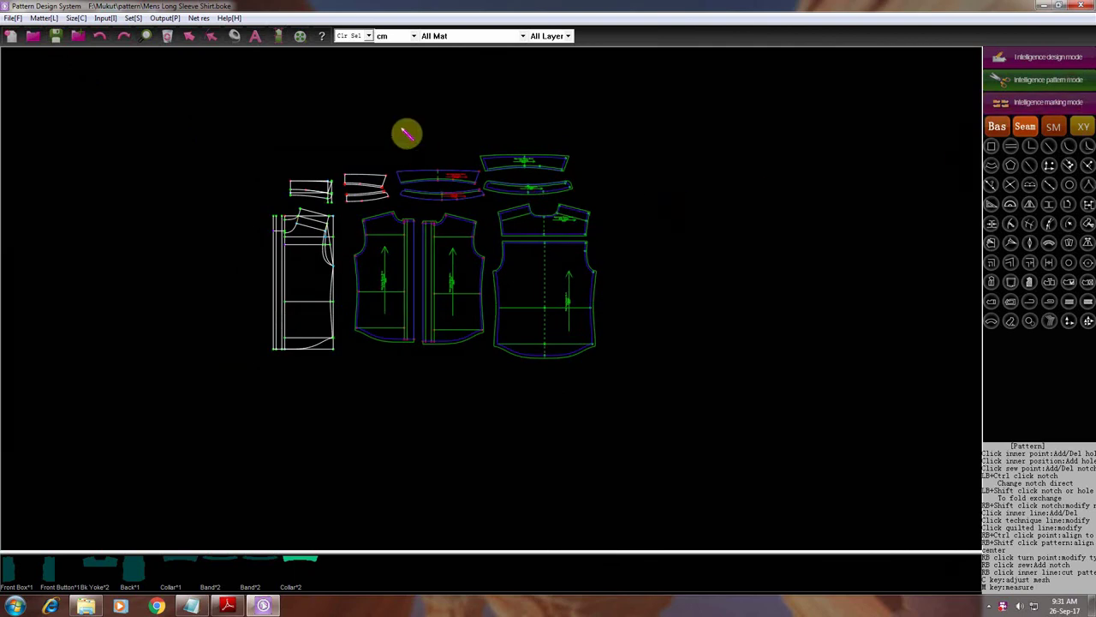
mouse_move(400, 127)
left_mouse_down()
mouse_move(608, 301)
mouse_move(582, 247)
left_mouse_up()
left_click(56, 37)
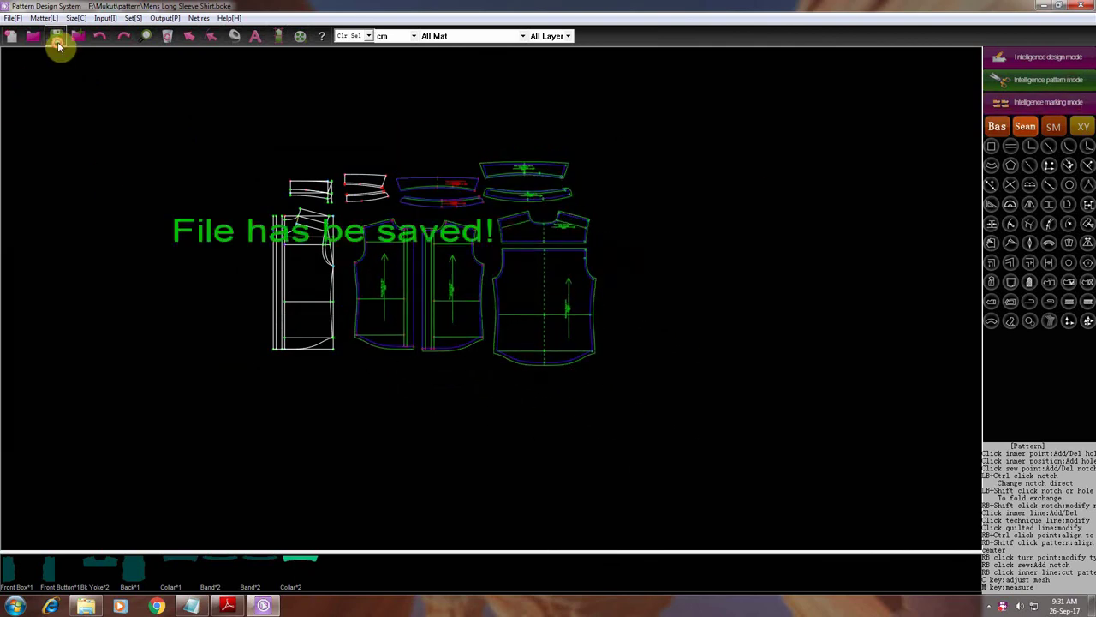
scroll(396, 312, "down", 3)
scroll(396, 313, "up", 3)
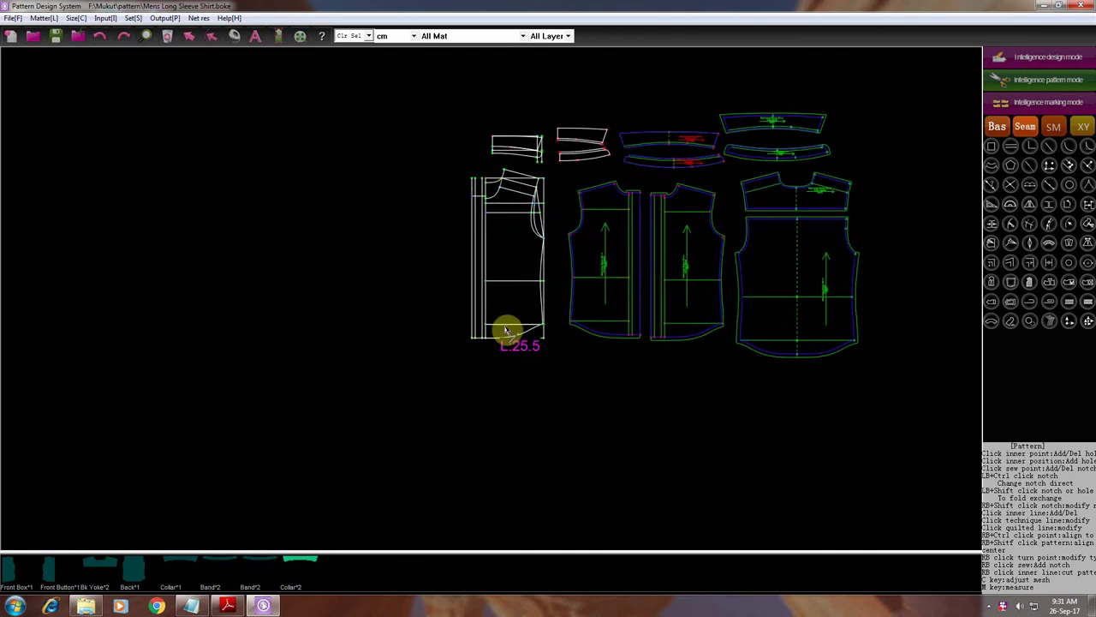
- Draw the sleeve block rectangle 20 cm wide by -67 cm long, then bring the measurement notes forward
left_click(1062, 60)
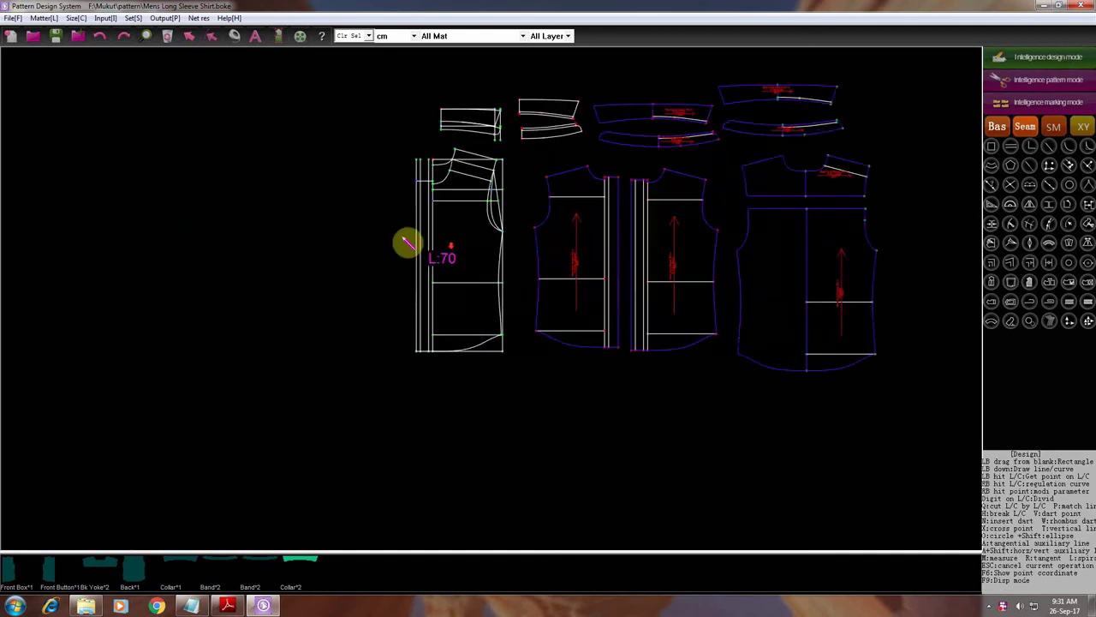
left_click_drag(324, 164, 401, 346)
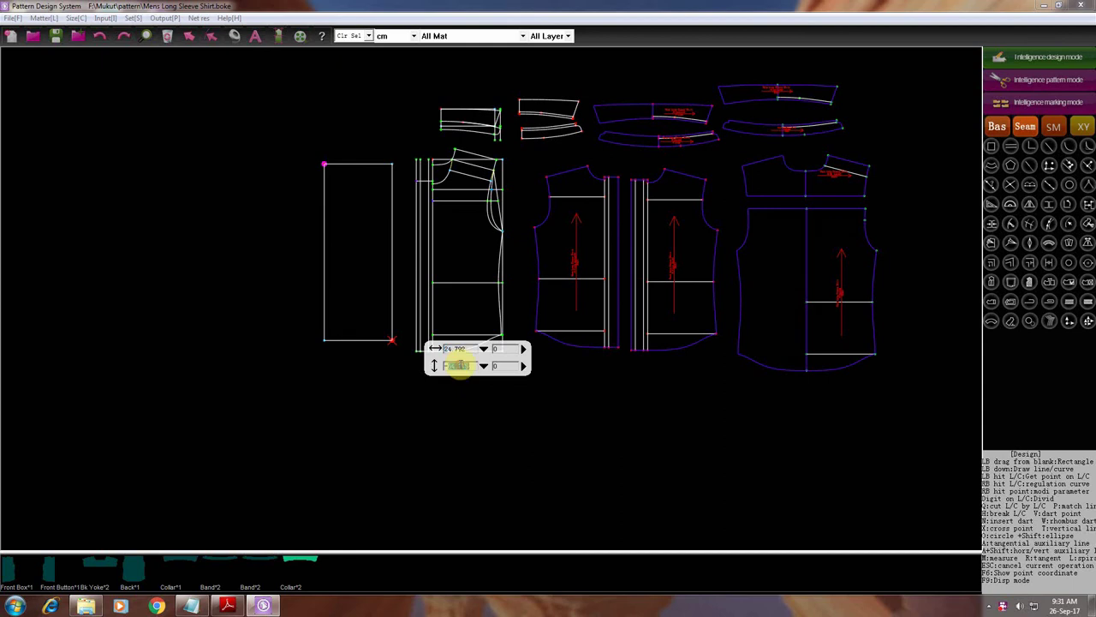
type("-67")
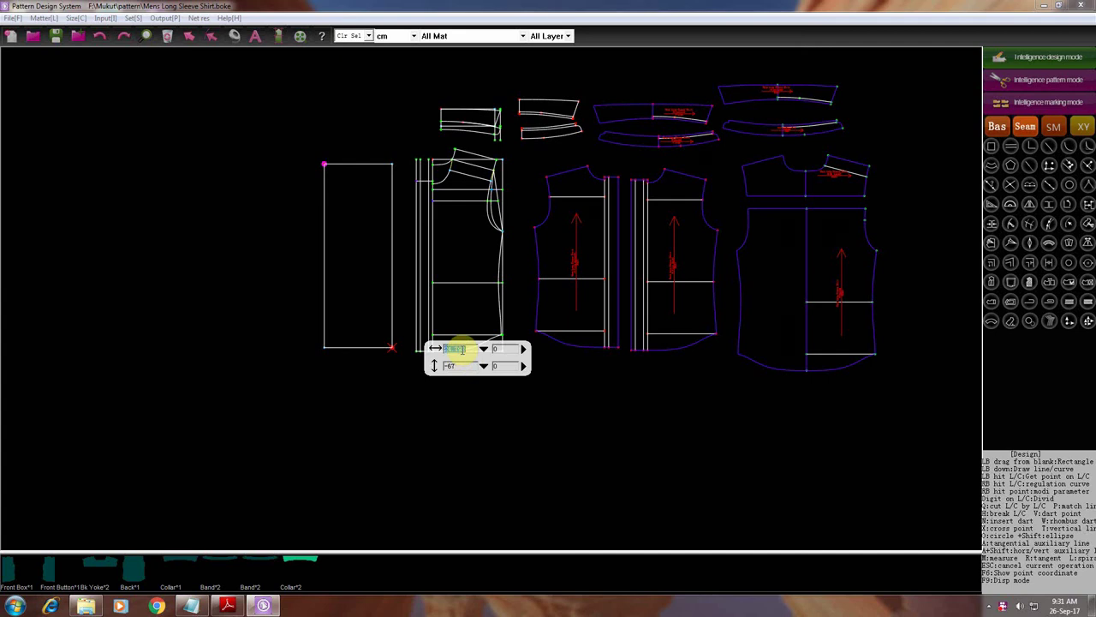
type("20")
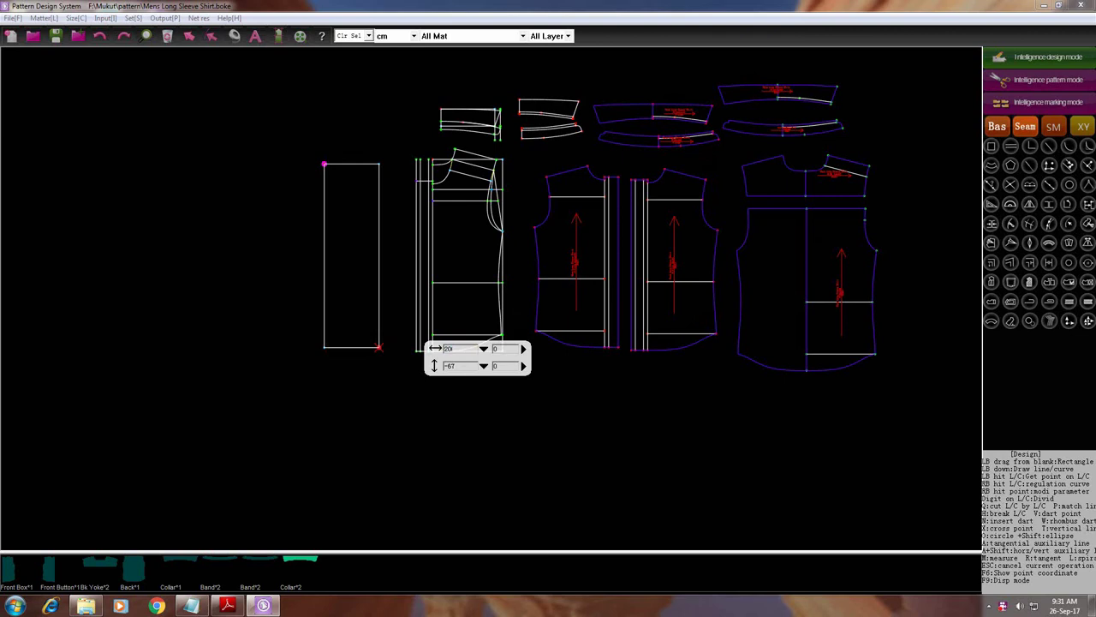
left_click(435, 423)
left_click(192, 605)
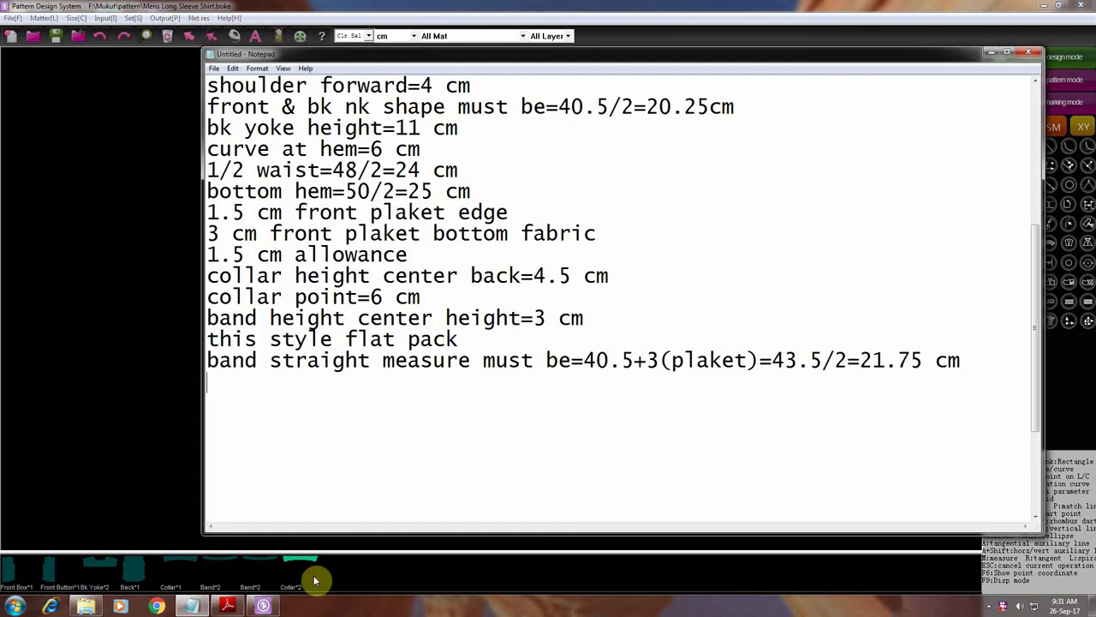
- Add 'Sleeve length=67 cm' and '1/2 uper or bicep=20 cm' to the notes, then return to the pattern
type("Sleeve ")
type("length=67 cm")
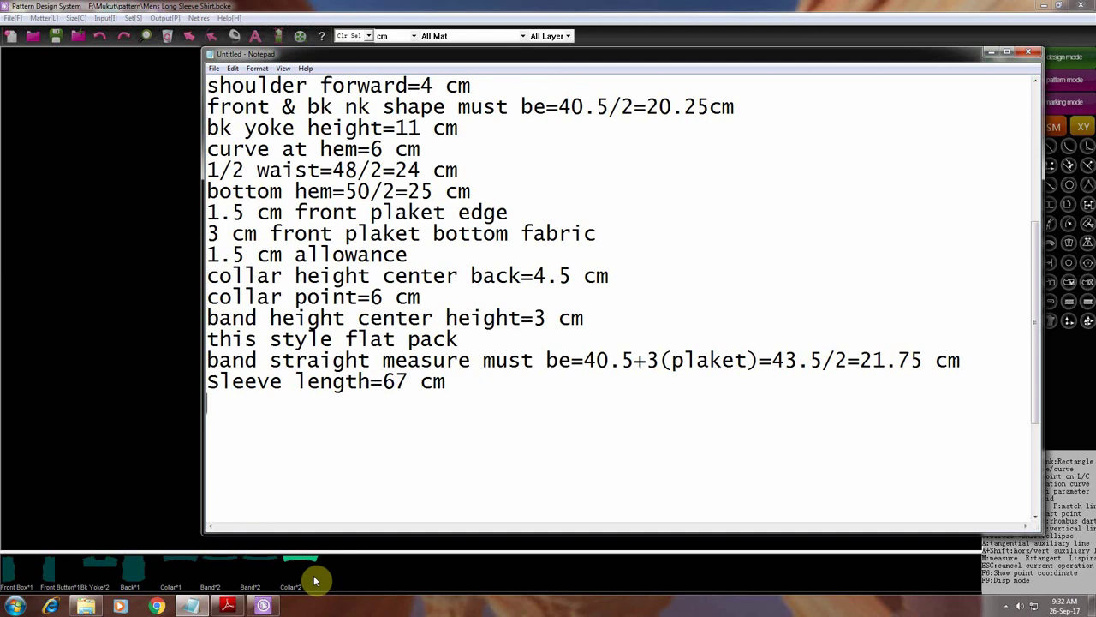
type("1/2 uper or bicep=20 cm")
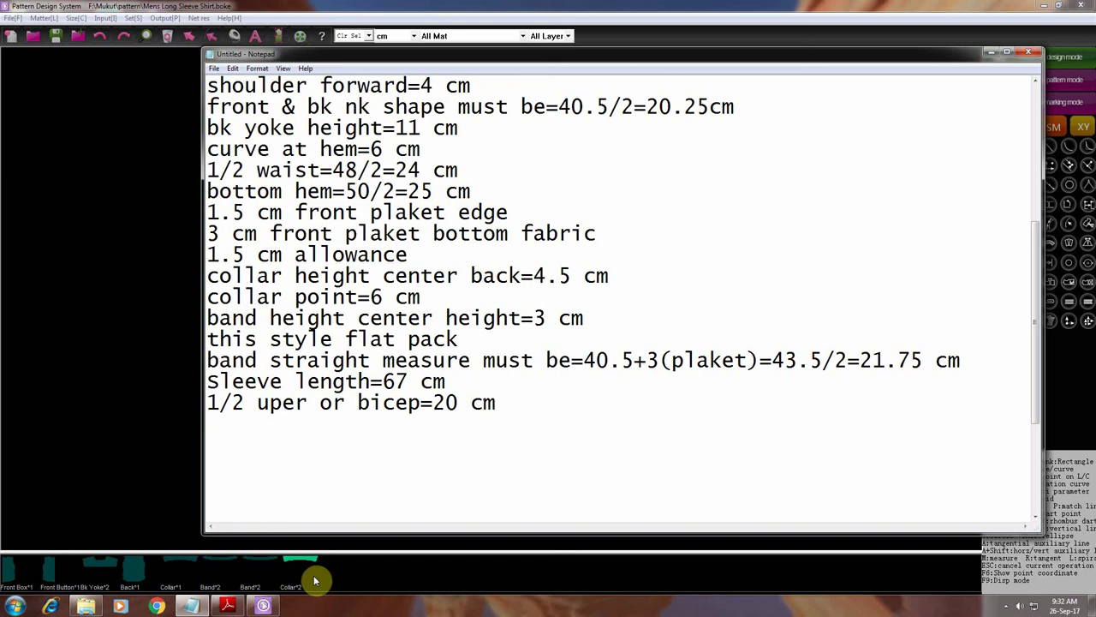
left_click(263, 606)
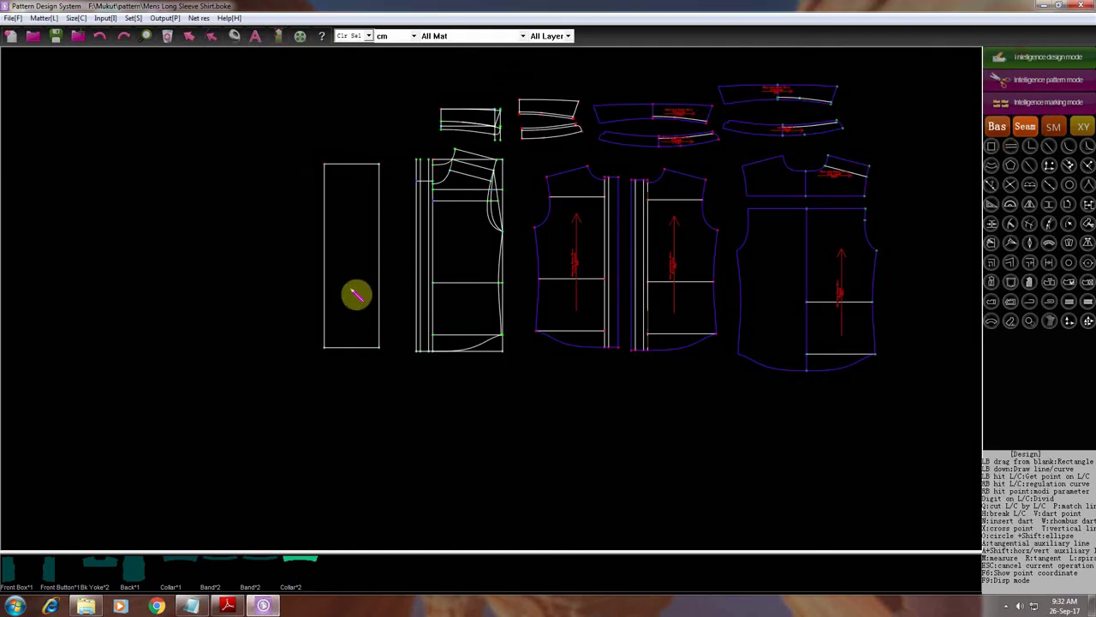
- Draw a cuff line 5.5 cm above the sleeve rectangle's bottom edge, then bring back the notes
left_click_drag(360, 348, 362, 336)
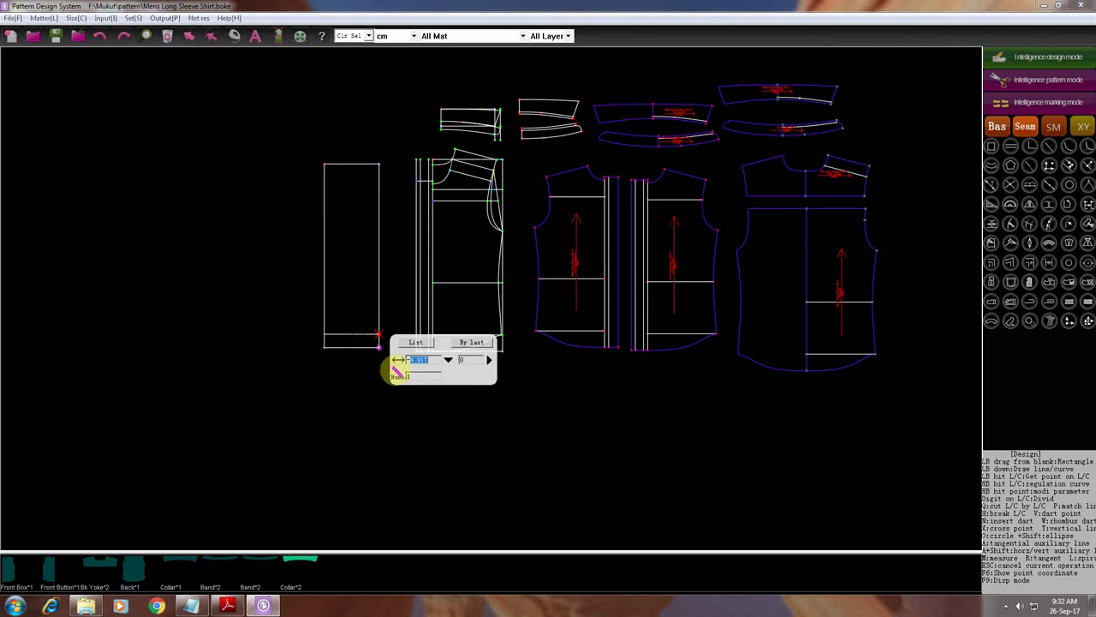
type(".5")
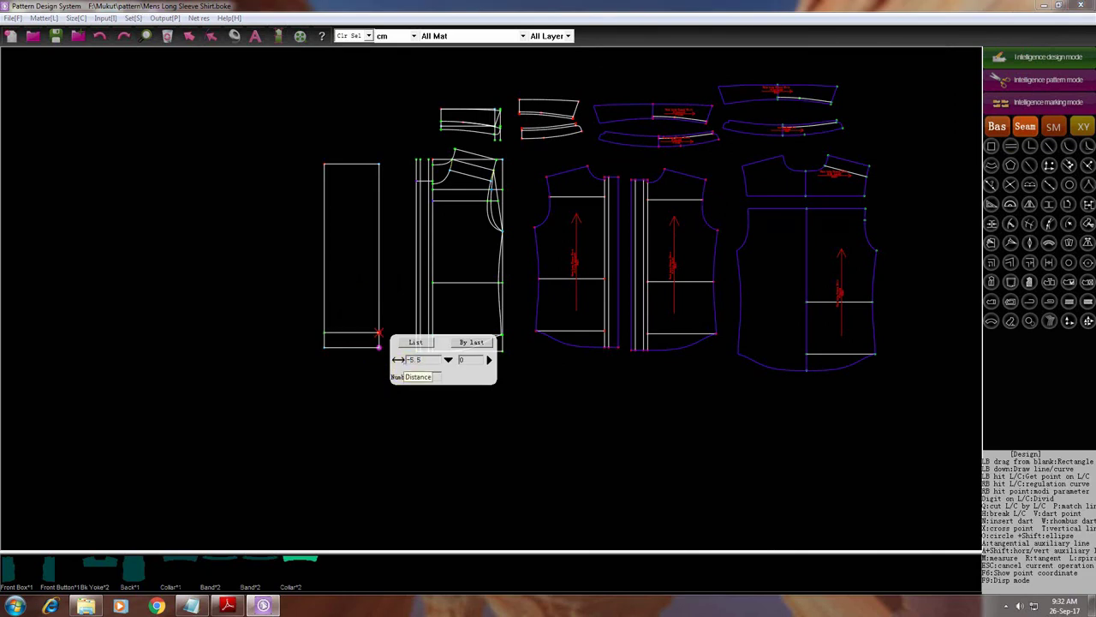
key("Return")
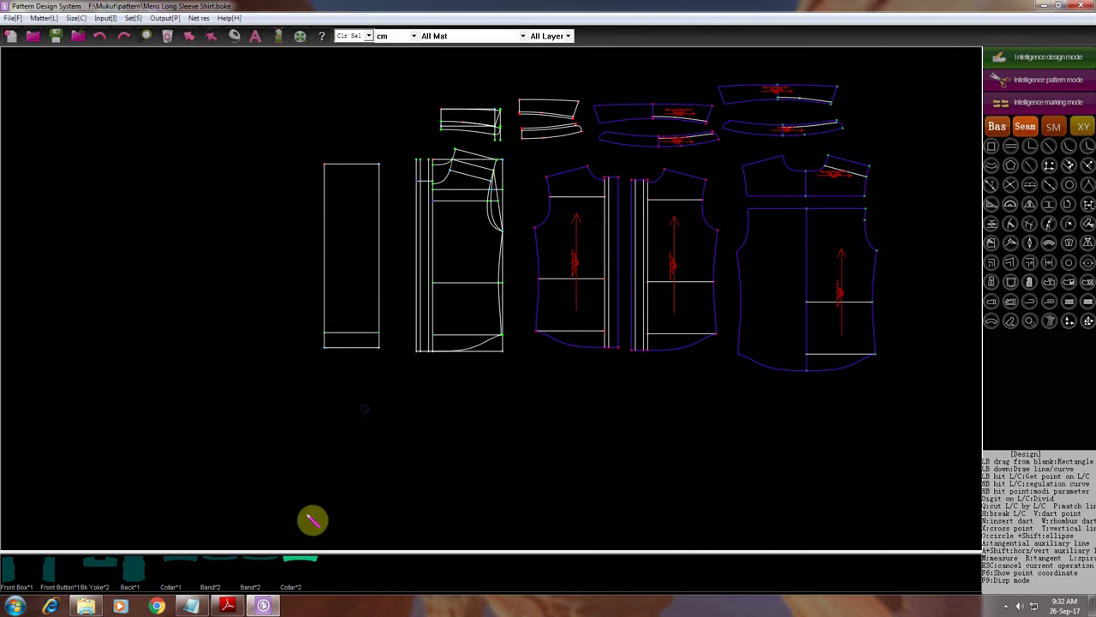
left_click(197, 606)
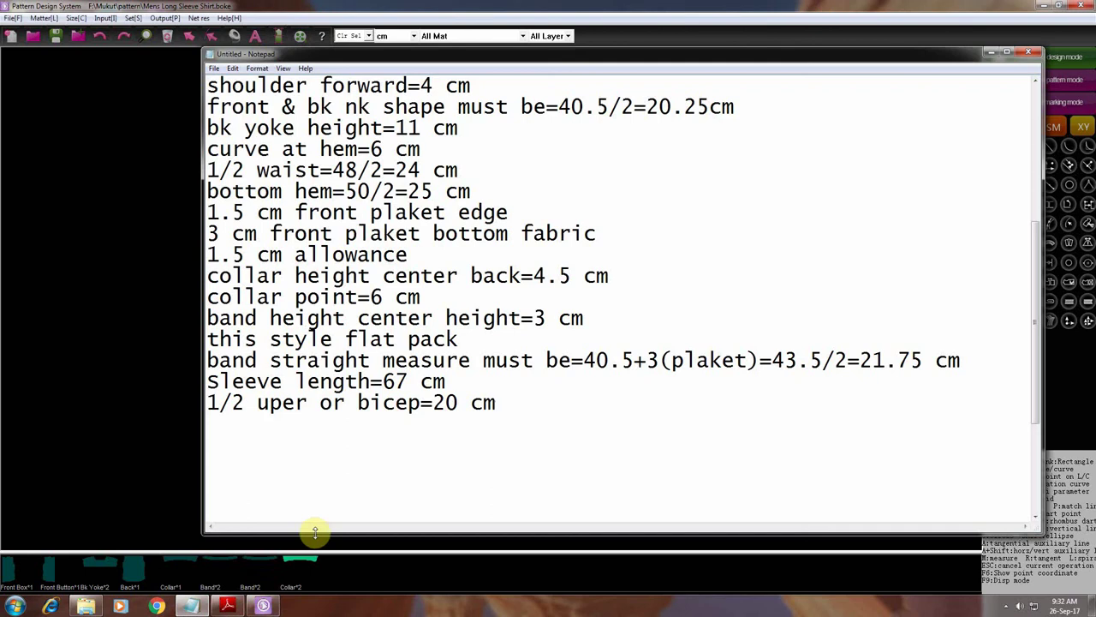
- Add a new last line, 'cuff height=5.5 cm', to the measurement notes
key("Return")
type("cuff height=5.5")
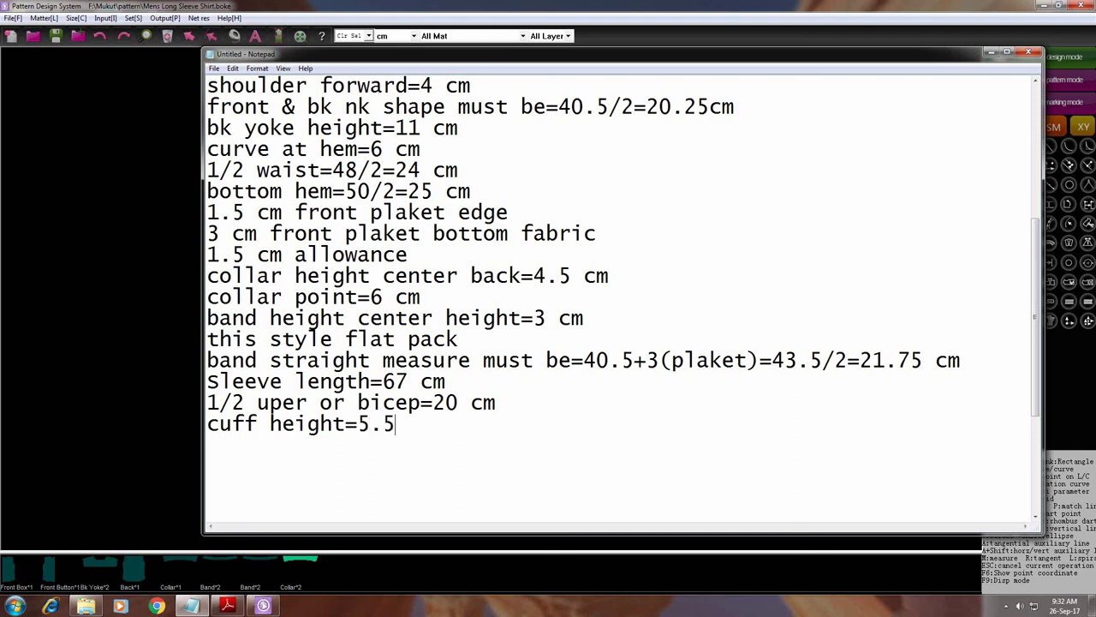
type("cm")
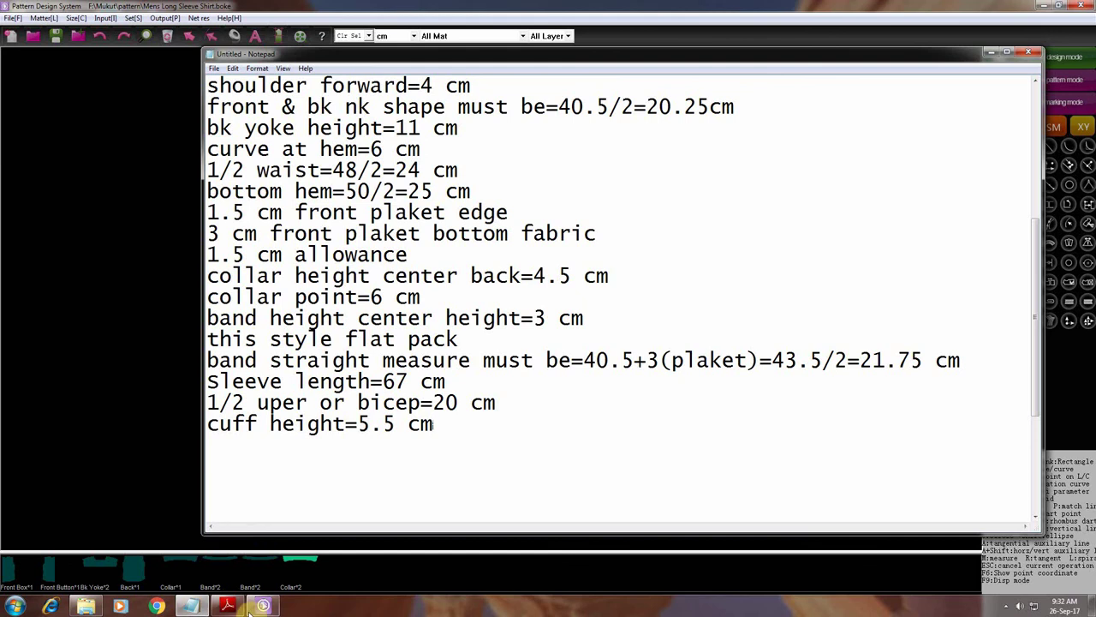
- Measure both armhole curves together, totalling 44.747, and close the measurement results
left_click(275, 588)
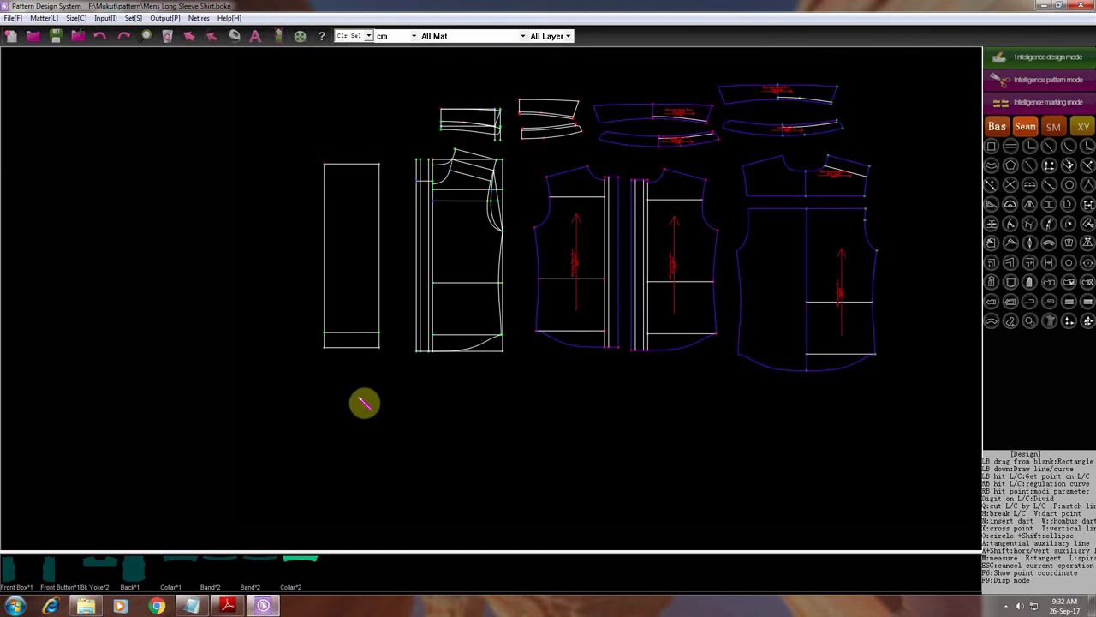
scroll(388, 307, "up", 3)
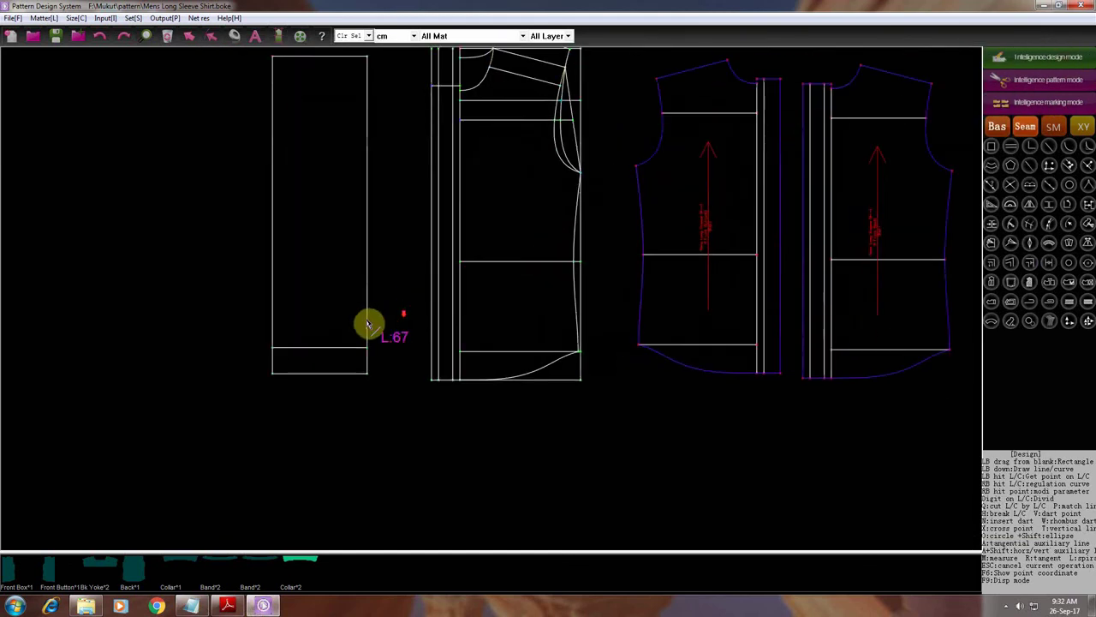
scroll(313, 384, "down", 1)
scroll(317, 305, "down", 1)
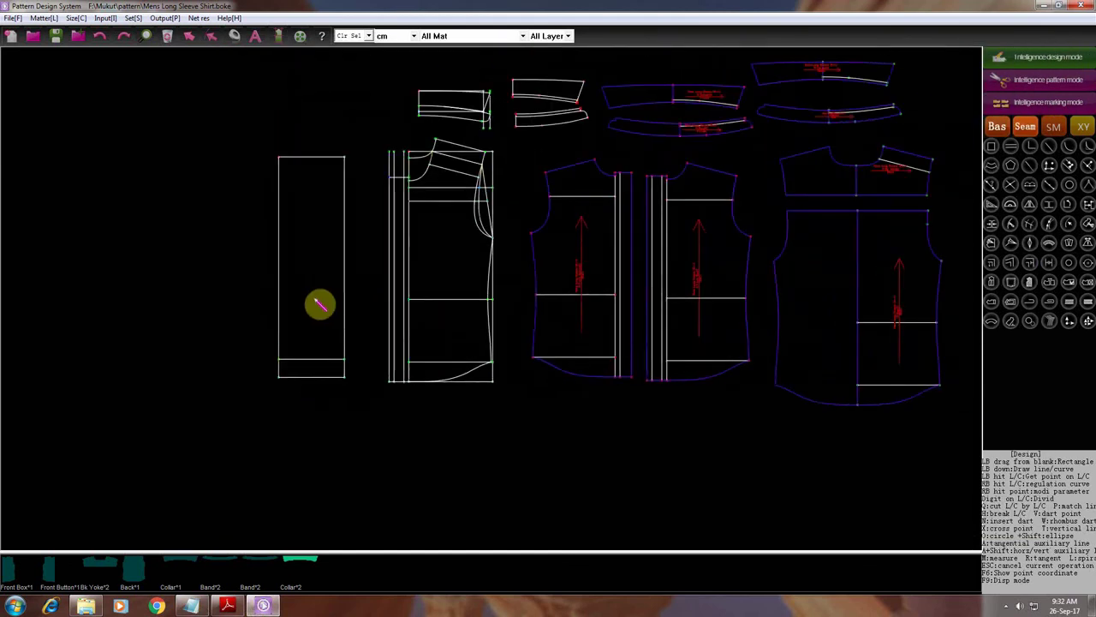
left_click(234, 35)
scroll(473, 192, "up", 3)
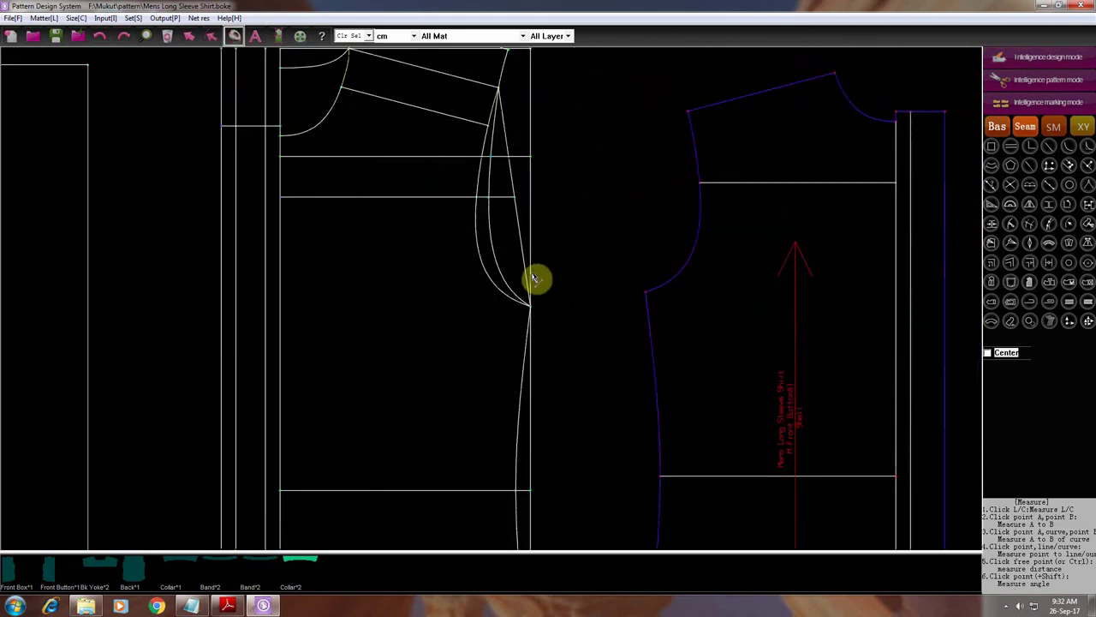
left_click(495, 254)
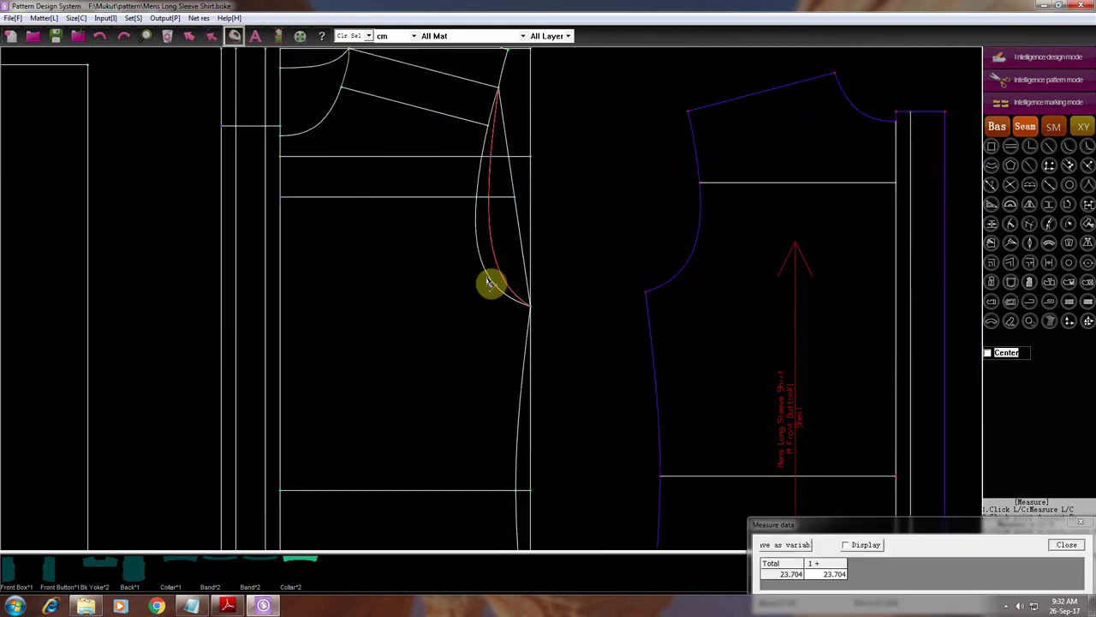
left_click(490, 282)
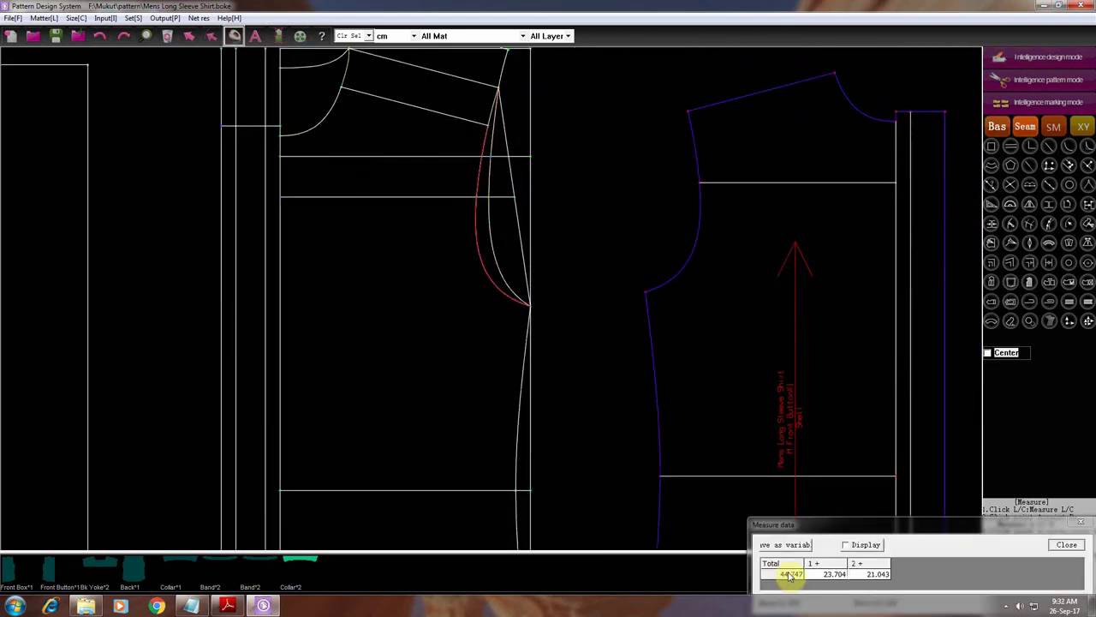
left_click(1065, 545)
scroll(517, 220, "down", 2)
scroll(565, 174, "down", 2)
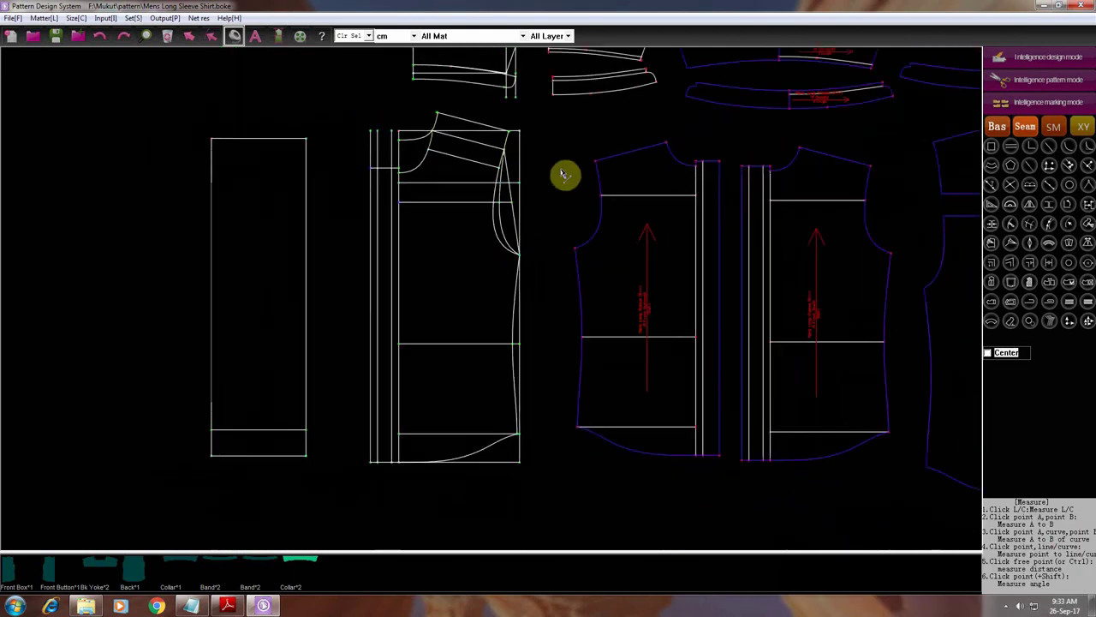
- Mark a point 14 cm along the sleeve's cuff line, then bring the notes forward
left_click(1053, 57)
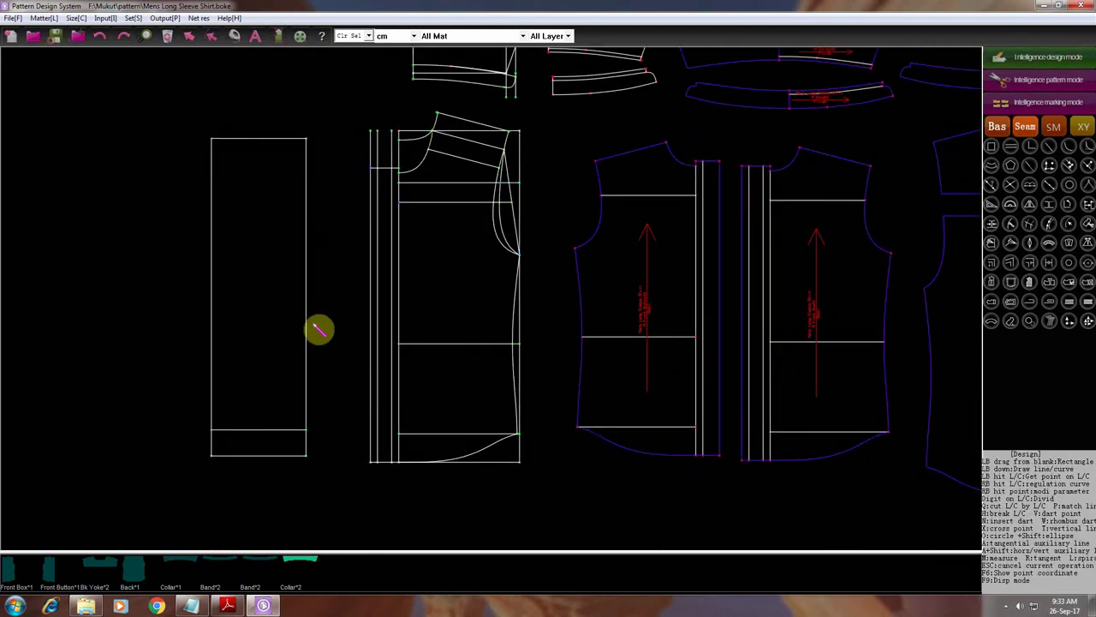
left_click(238, 434)
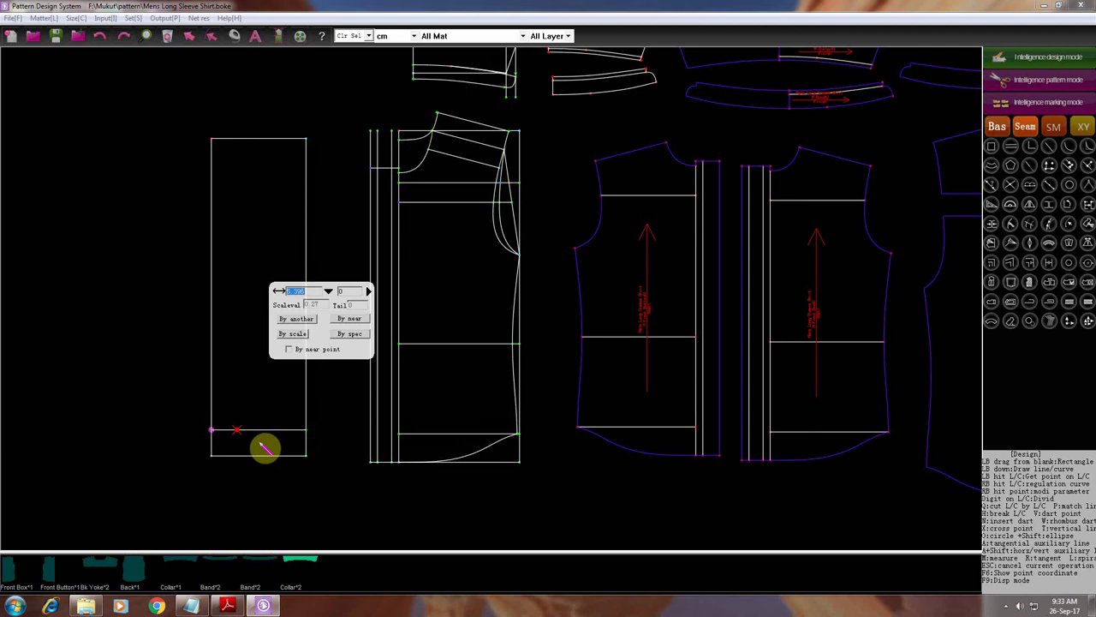
type("14")
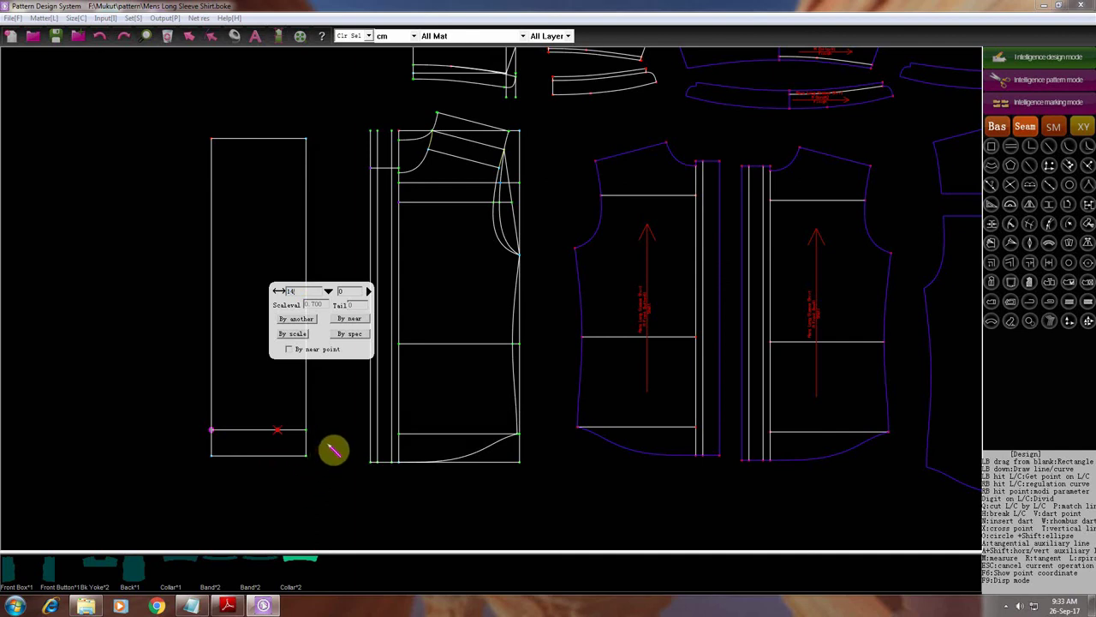
key("Return")
left_click(277, 430)
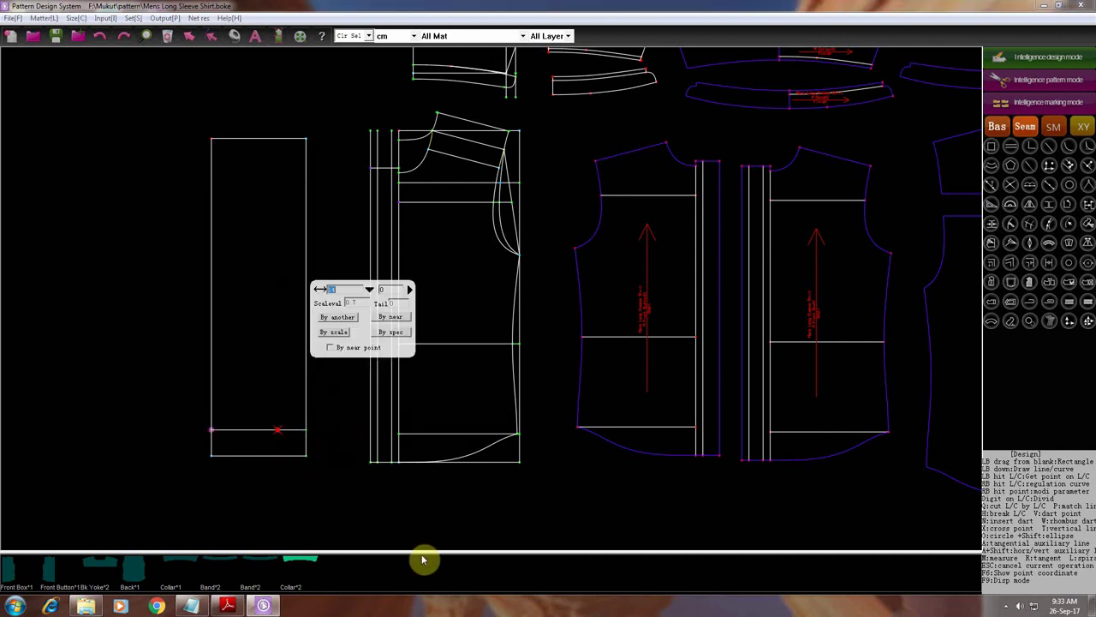
left_click(193, 607)
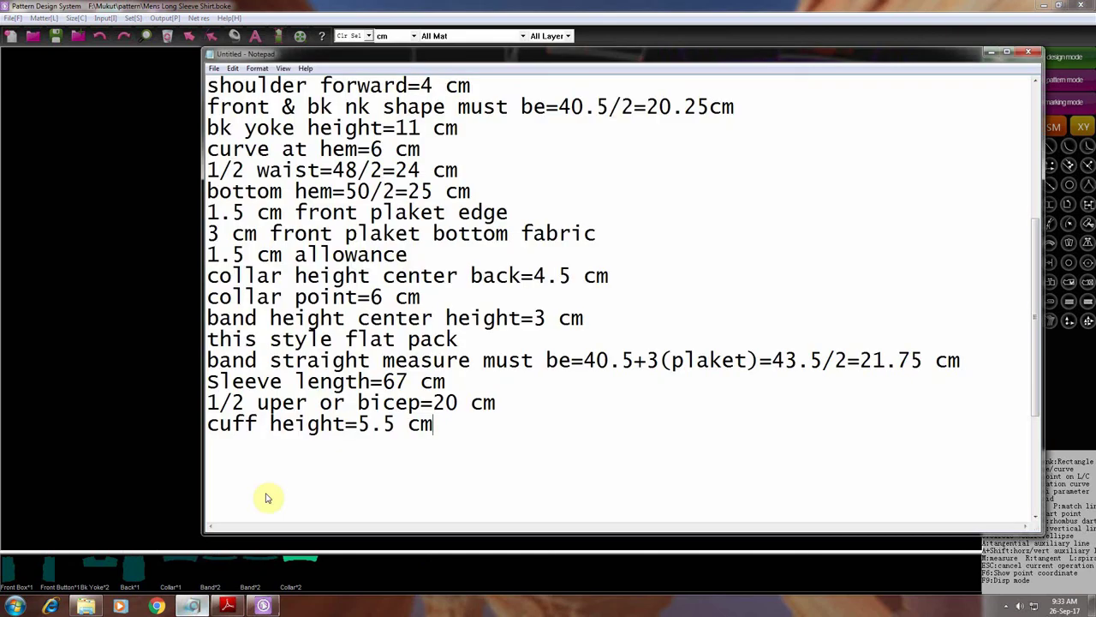
- Add '1/2 slv hem=11 cm' on a new line below the cuff height, removing the stray 2
left_click(474, 459)
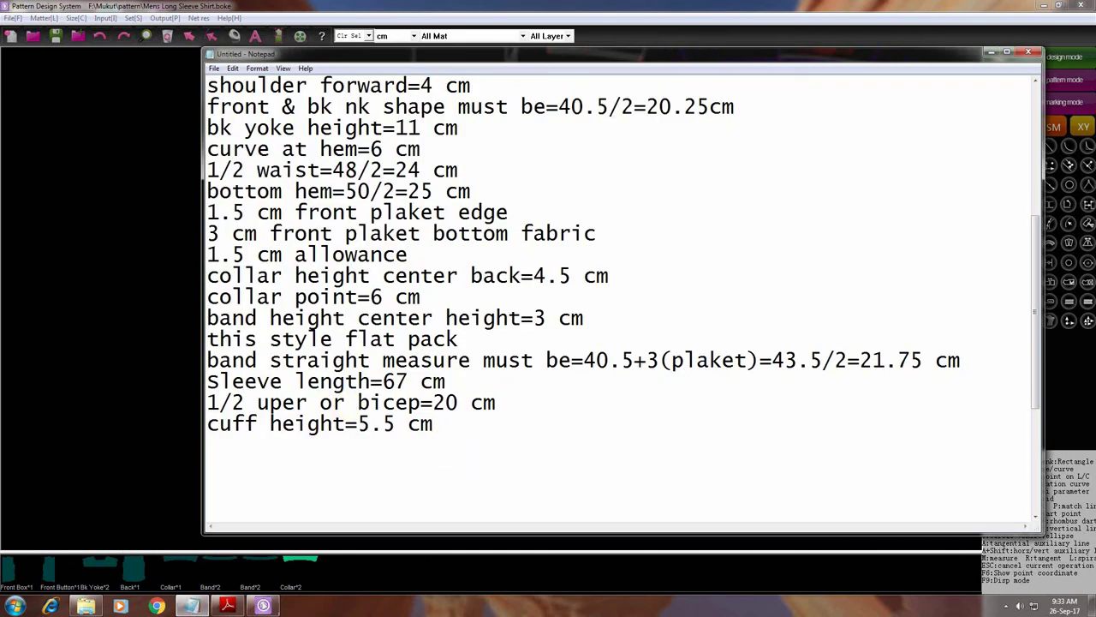
key("Return")
key("Return")
key("Return")
key("Return")
key("Return")
key("Return")
key("Return")
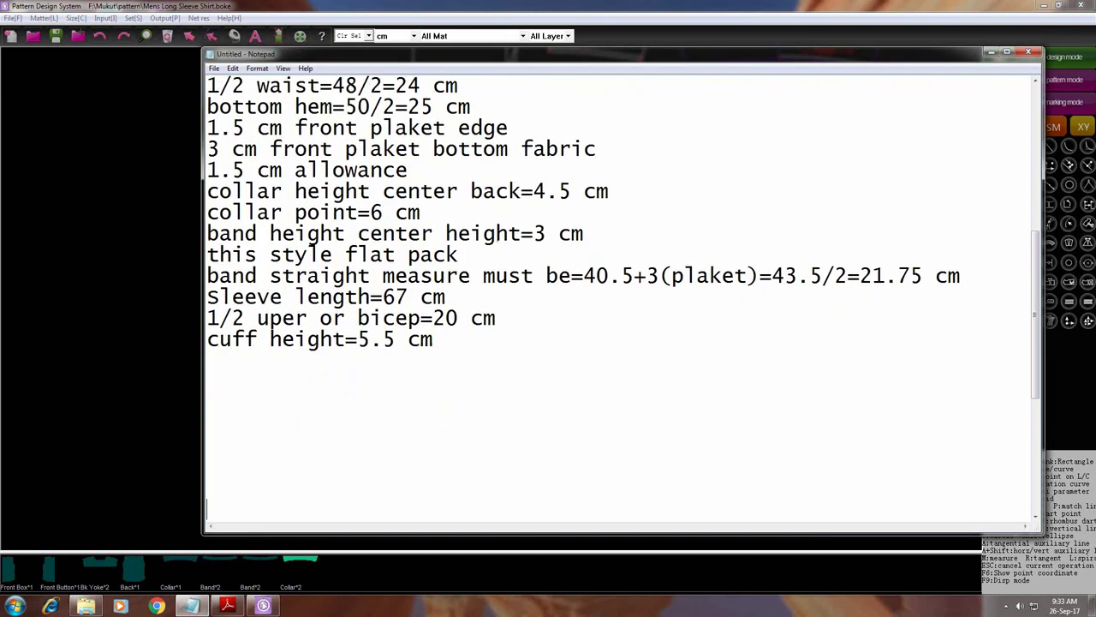
key("Return")
key("Return")
key("Return")
key("Return")
key("Return")
key("Return")
key("Return")
key("Return")
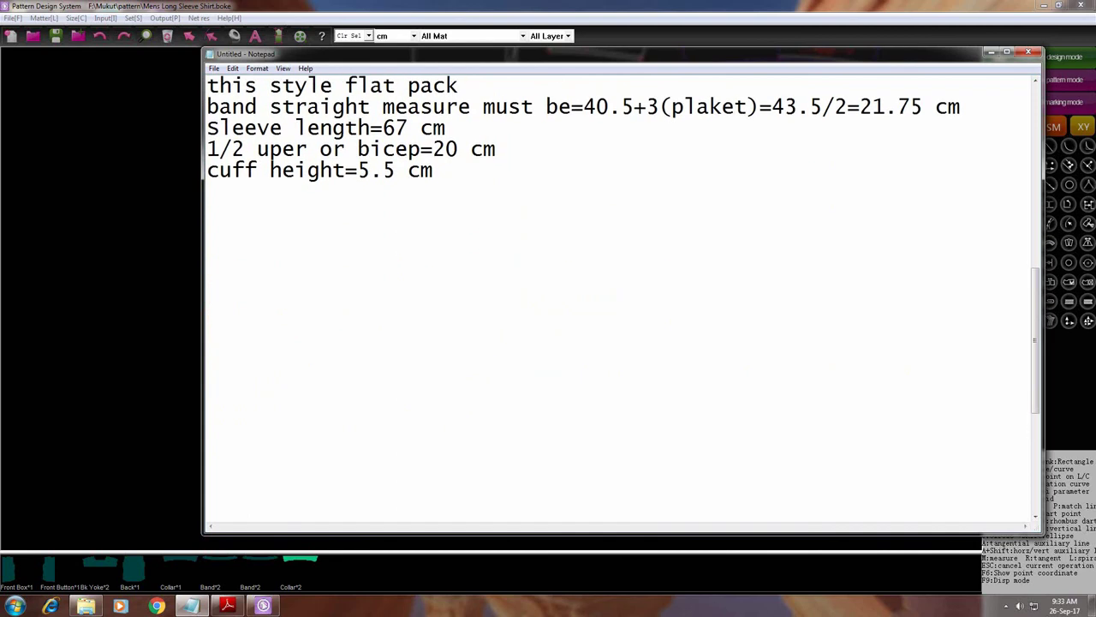
left_click(215, 195)
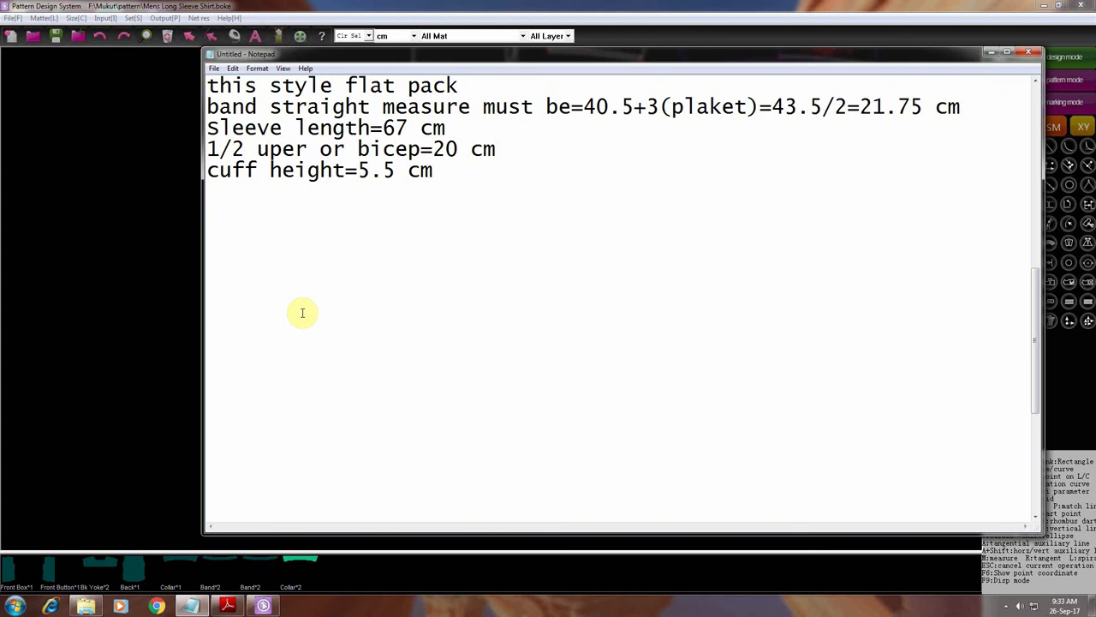
type("1/2 ")
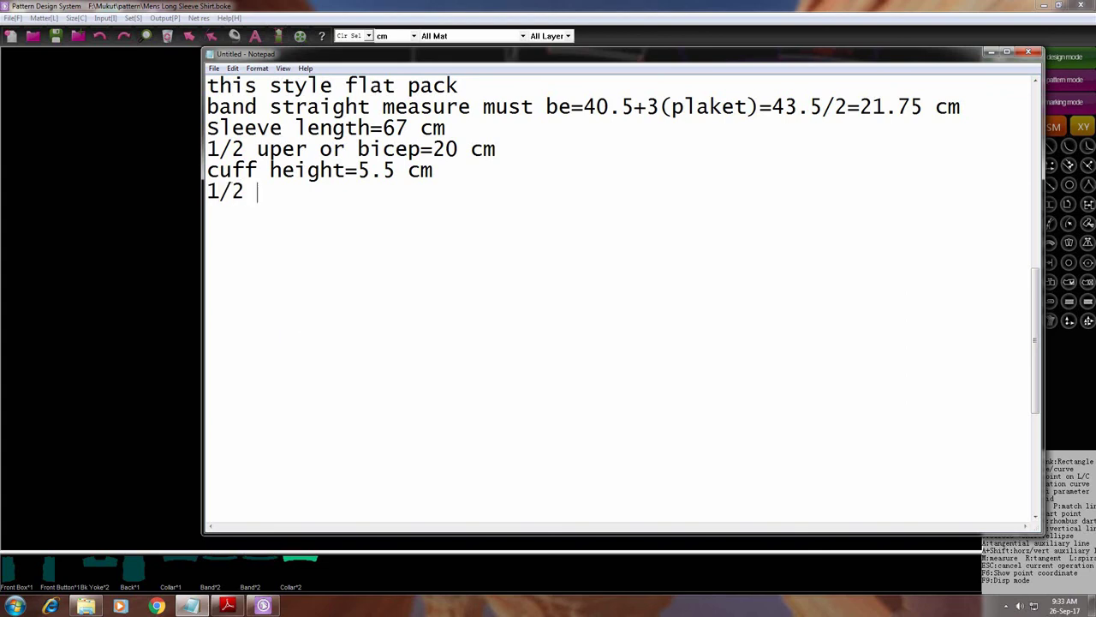
type("sl")
type("v ")
type("hem")
type("=11")
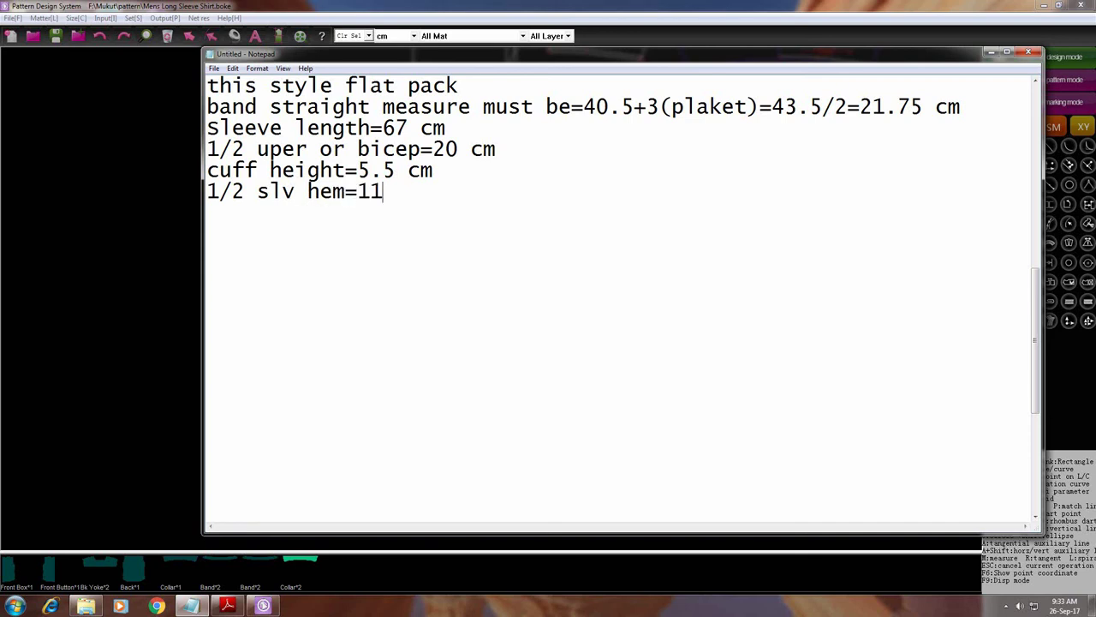
type(" cm")
type("2")
key("BackSpace")
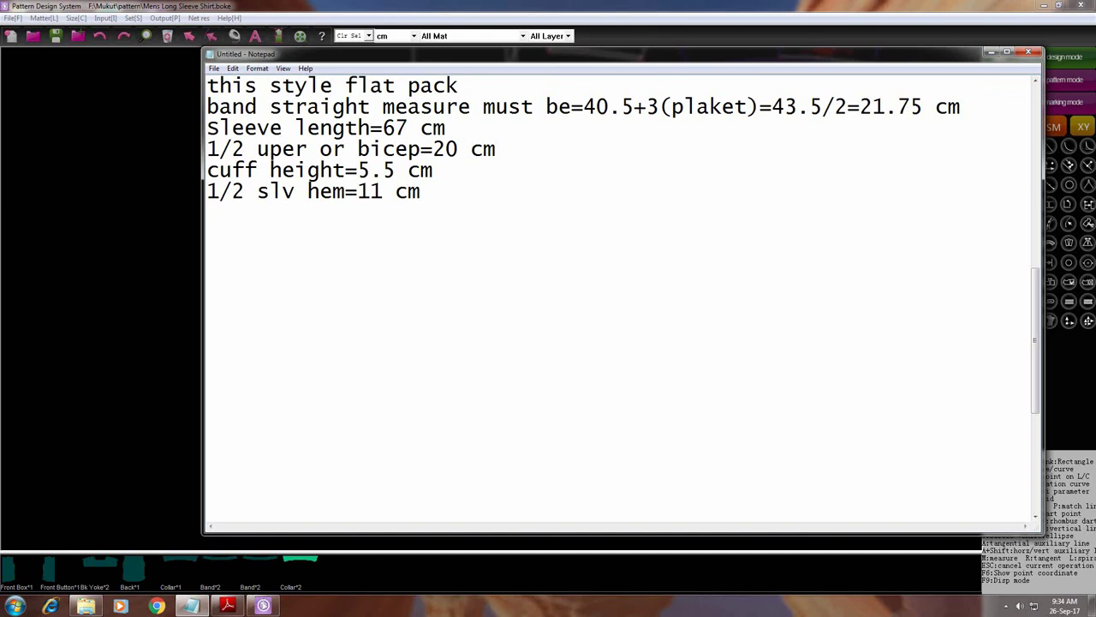
- Append 'x2=22cm+3+4cm(2 pleat)=29/2=14.5 cm' to the half sleeve hem note line
type("x")
type(" 2")
type("=22")
type("cm")
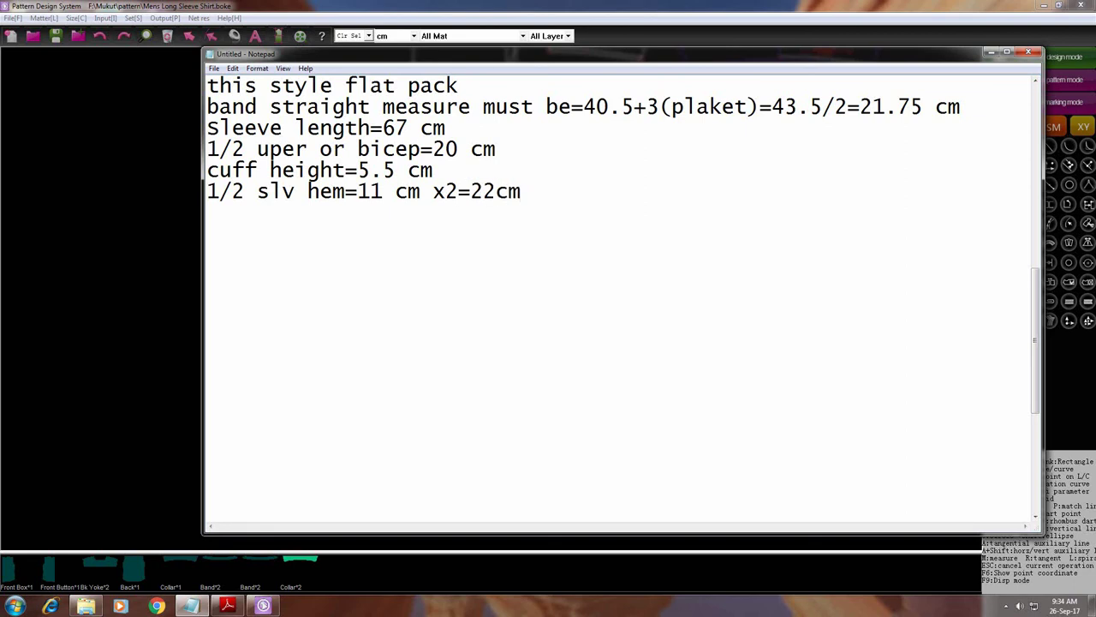
type("+3")
type("+")
type("4")
type("cm")
type("(2 ")
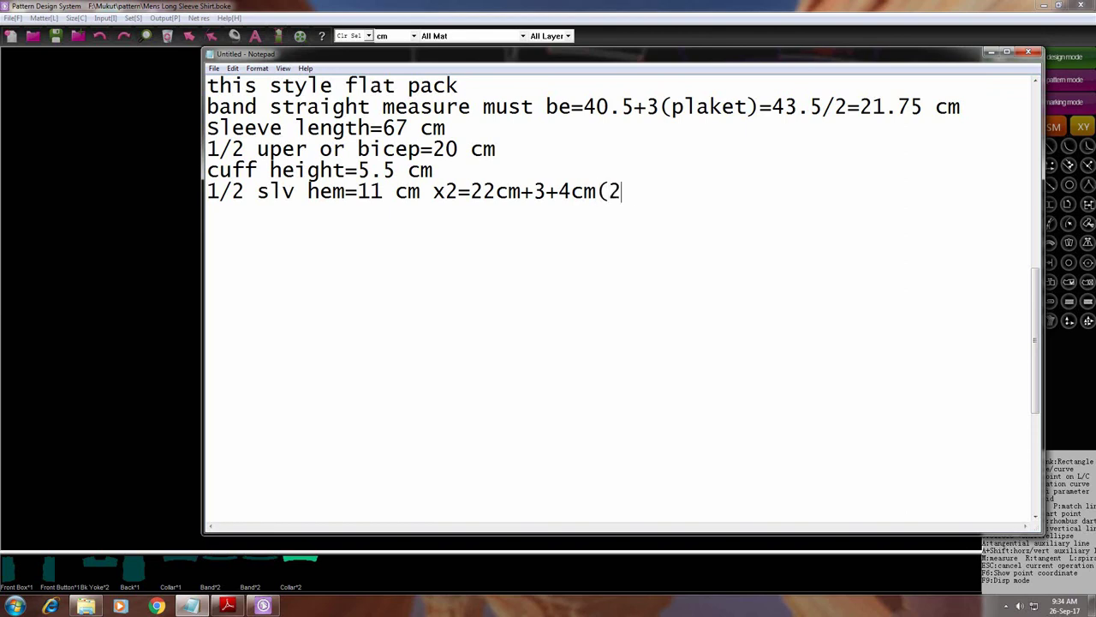
type("p")
type("leat")
type(")")
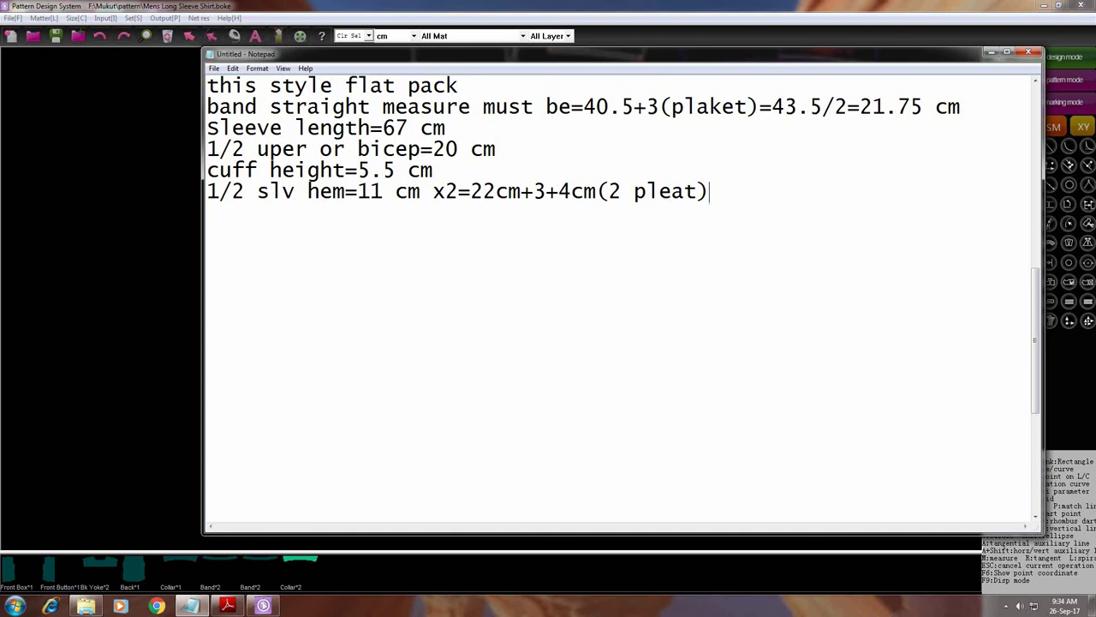
type("=")
type("29")
type("/2")
type("=")
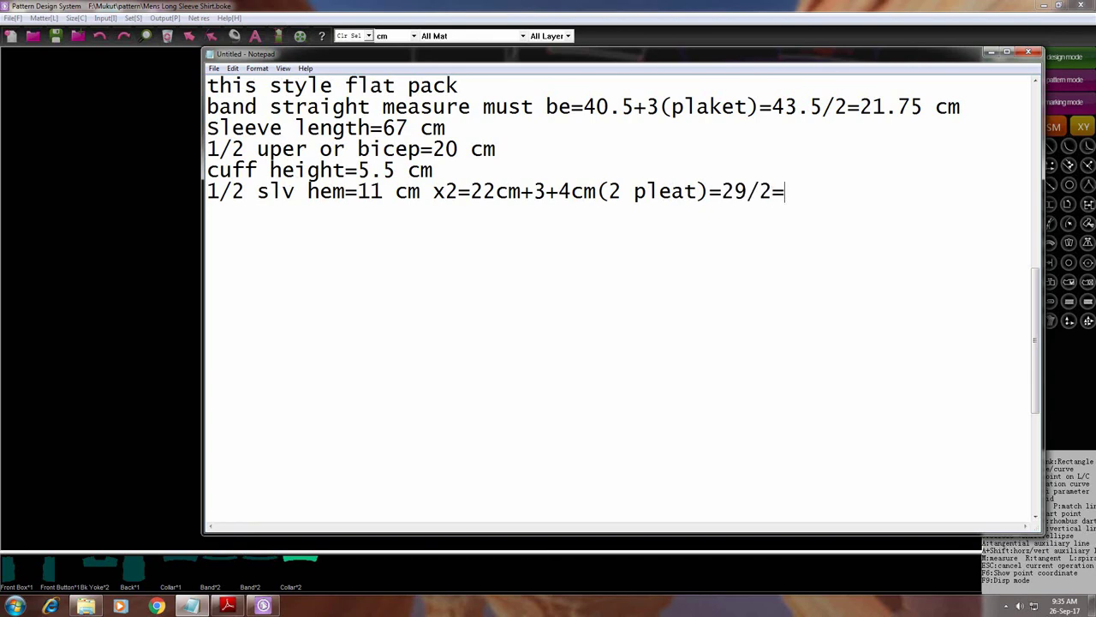
type("14.5")
type(" cm")
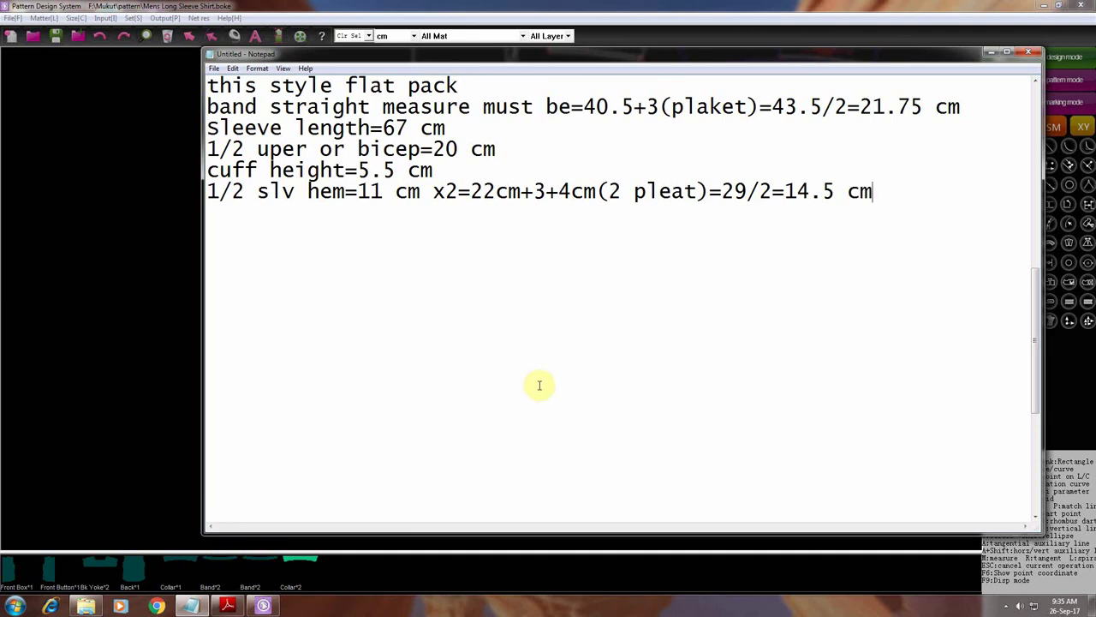
- Back in the pattern, draw the sleeve's slanted side line from the right edge to the bottom line
left_click(990, 54)
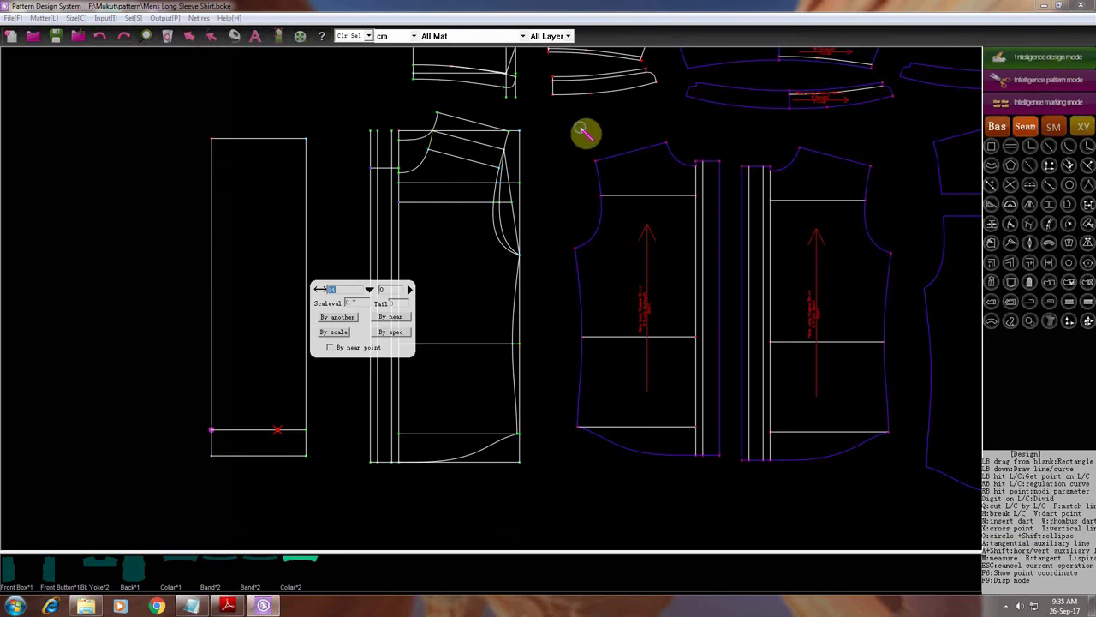
key("Escape")
scroll(71, 478, "up", 2)
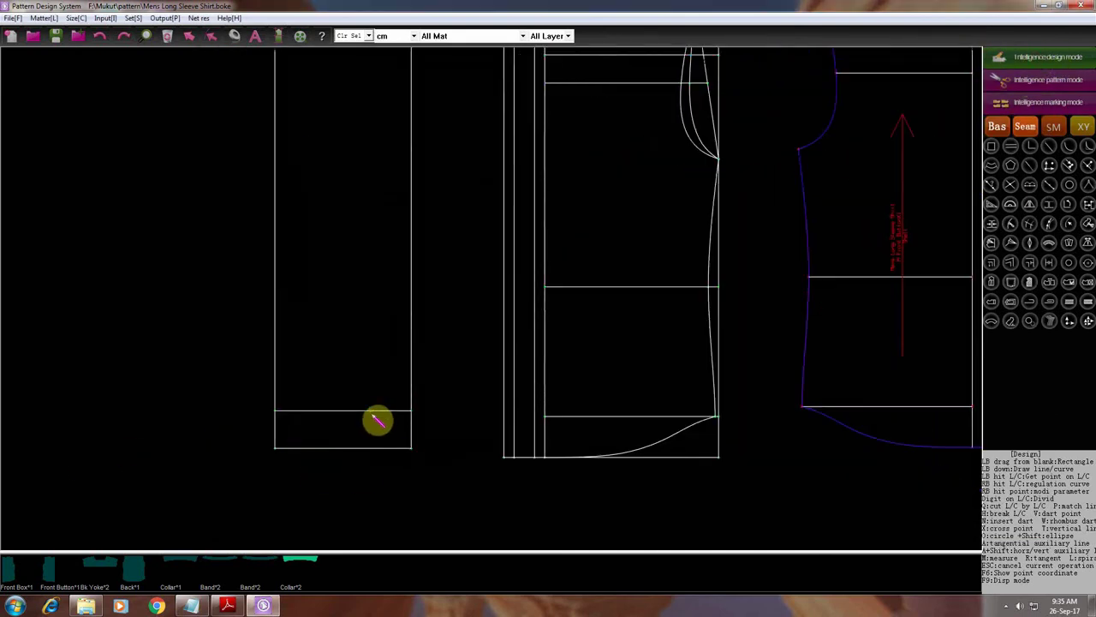
left_click(411, 410)
scroll(411, 410, "down", 2)
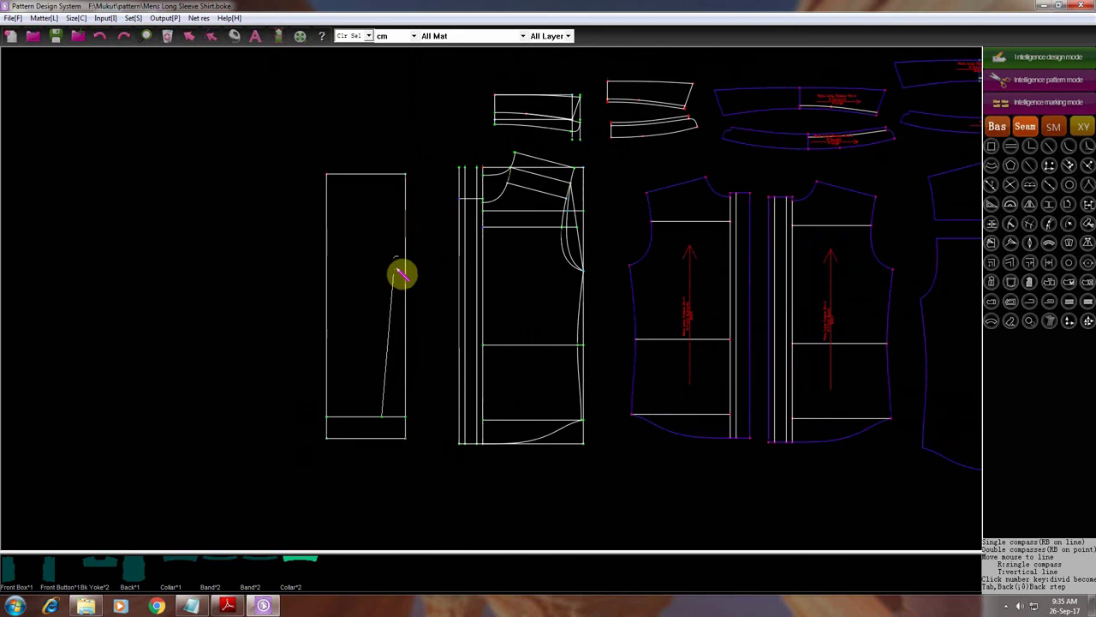
left_click(407, 224)
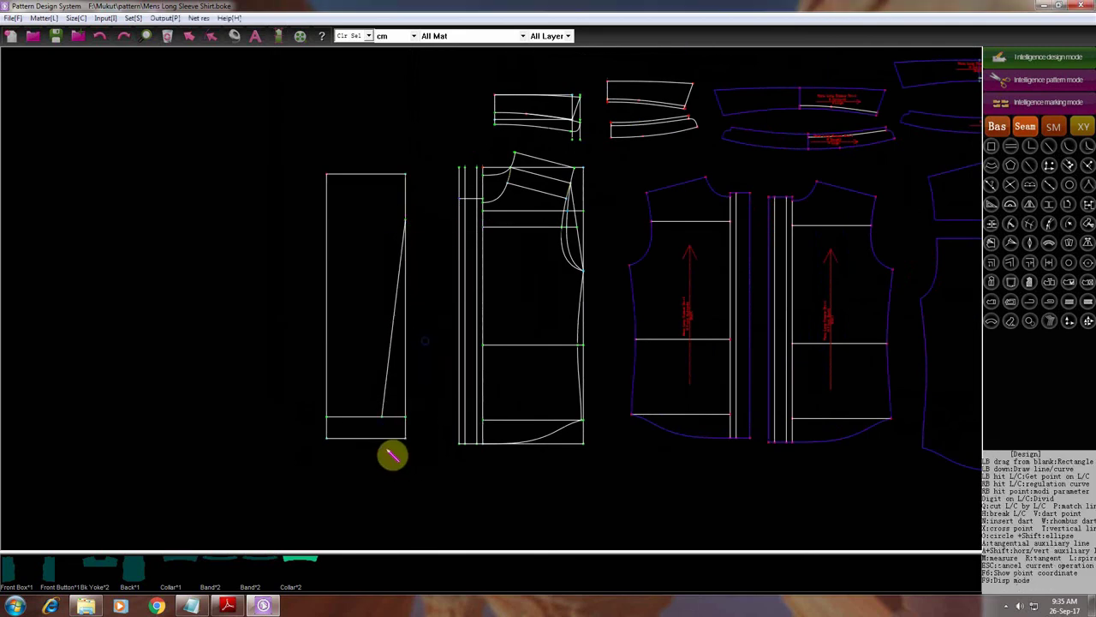
left_click(388, 420)
key("Return")
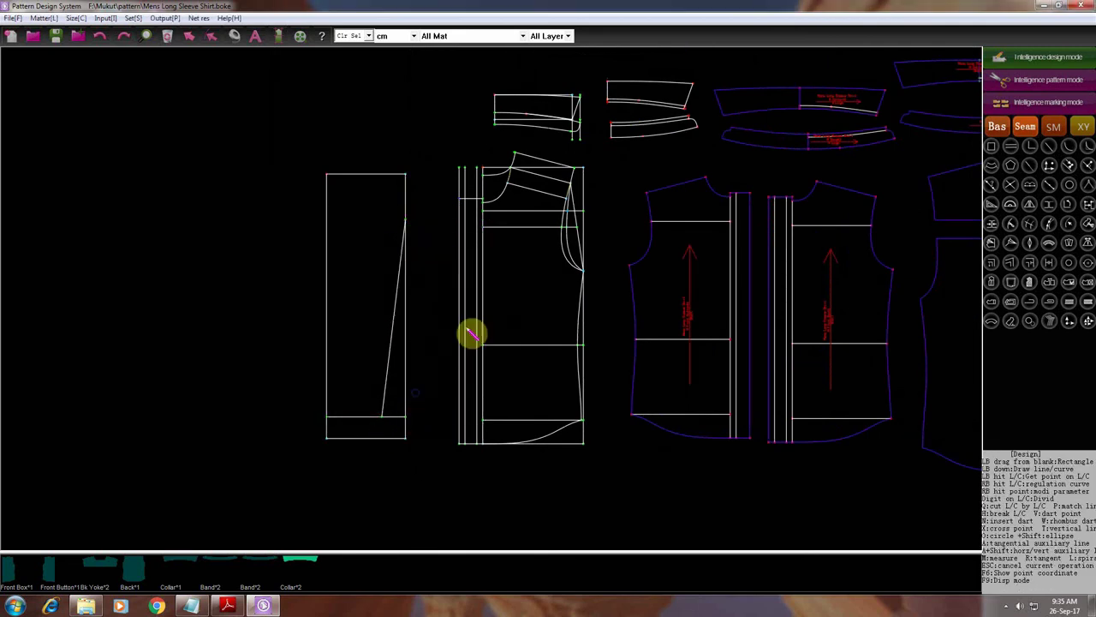
- Measure the bodice armhole curve, totalling 44.747 cm
left_click(235, 36)
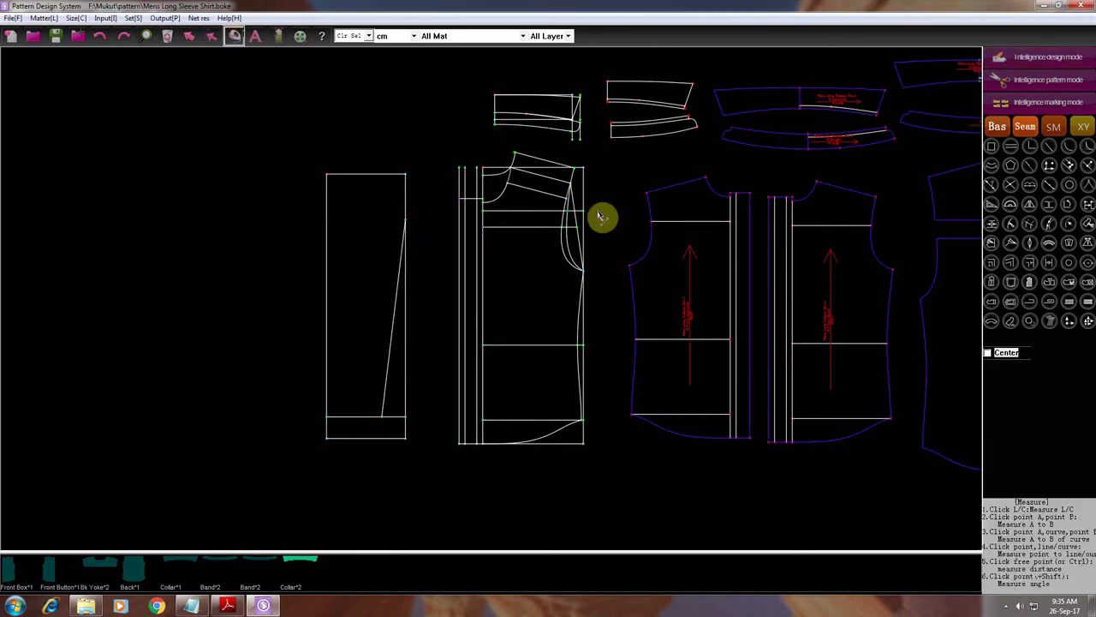
left_click(572, 256)
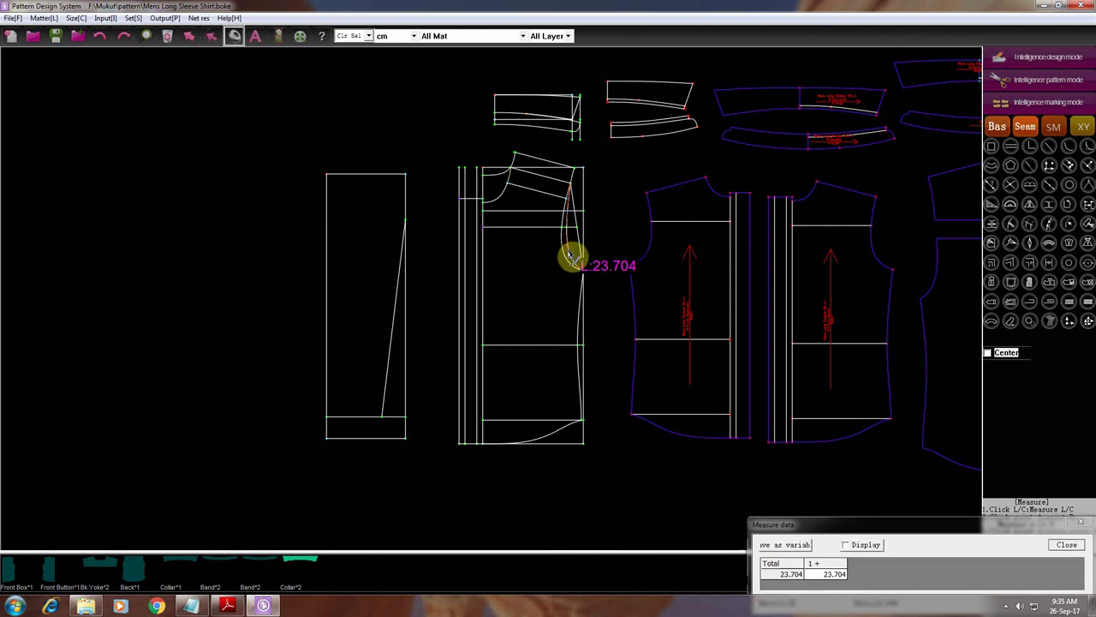
left_click(1066, 545)
left_click(1015, 56)
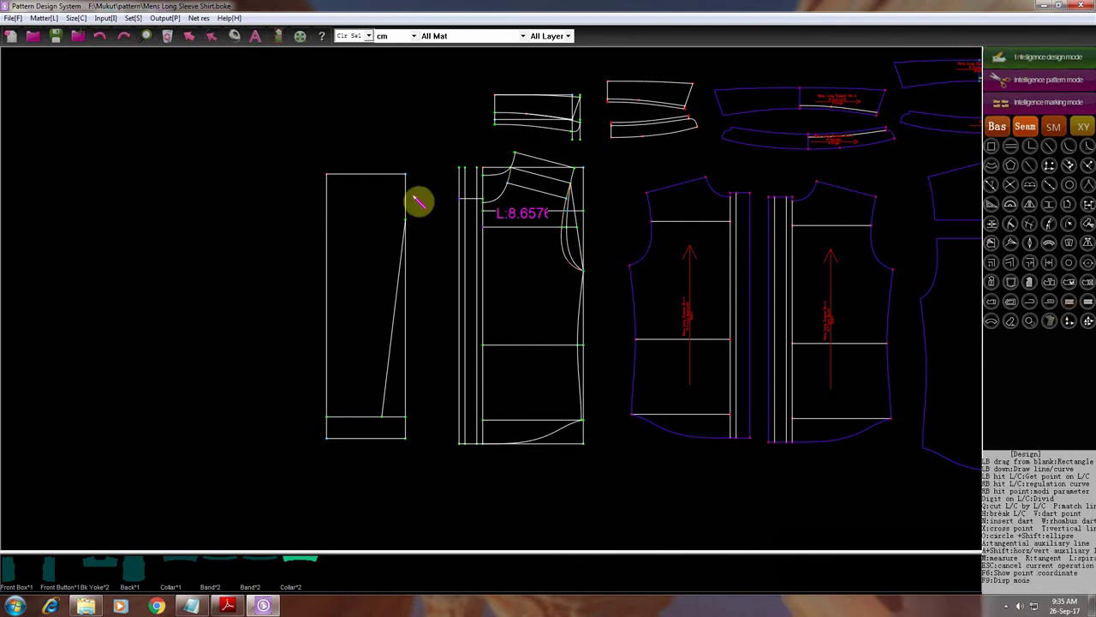
- Draw a straight cap line from the side line's top point to the top-left corner
scroll(381, 201, "up", 2)
left_click(416, 231)
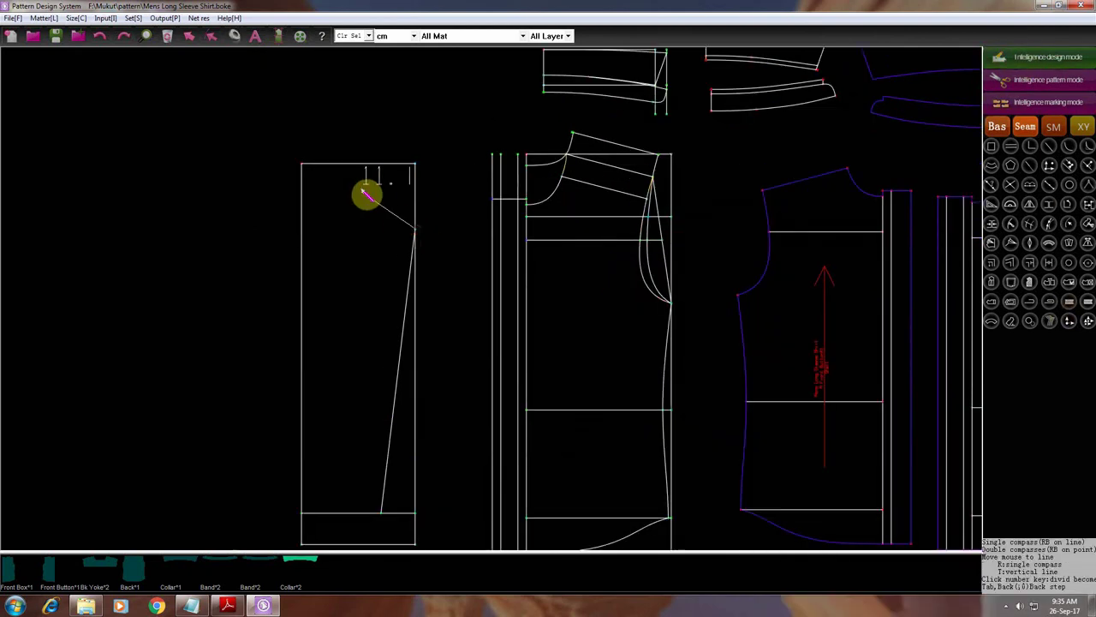
left_click(302, 166)
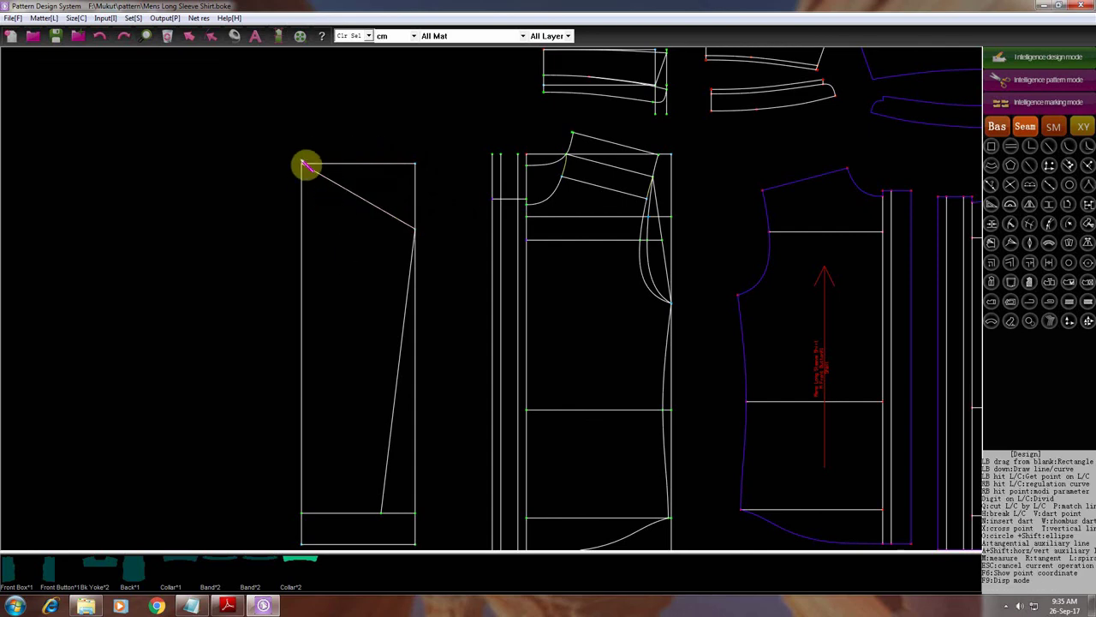
- Drag the cap line's knots to bow it into an S shape
scroll(306, 163, "up", 2)
left_click(324, 174)
left_click_drag(324, 174, 323, 162)
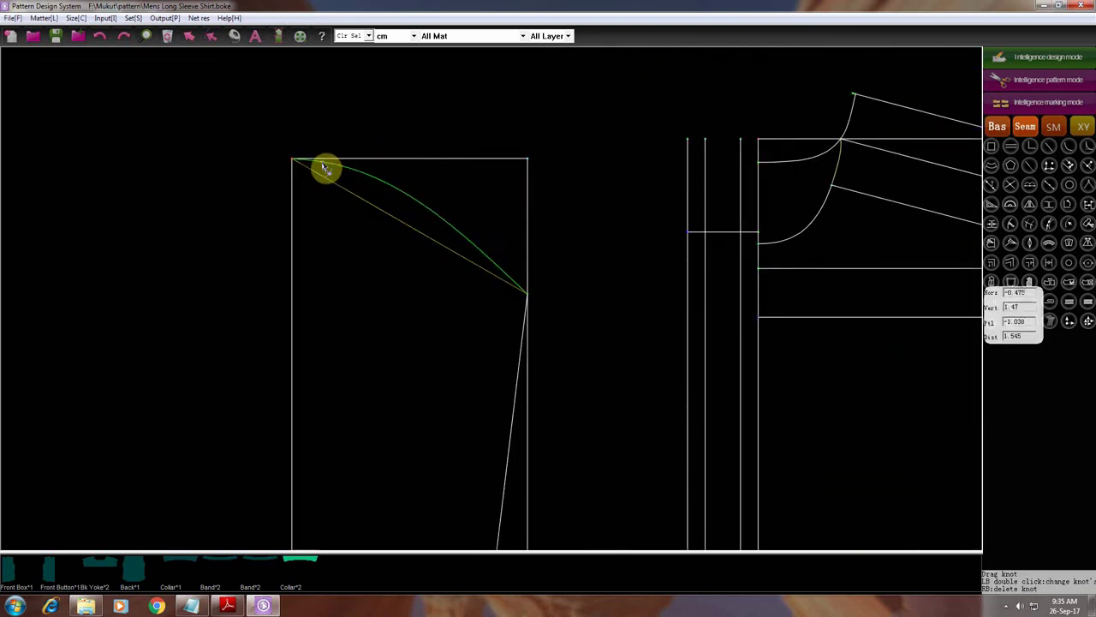
scroll(518, 287, "up", 2)
left_click_drag(503, 281, 488, 282)
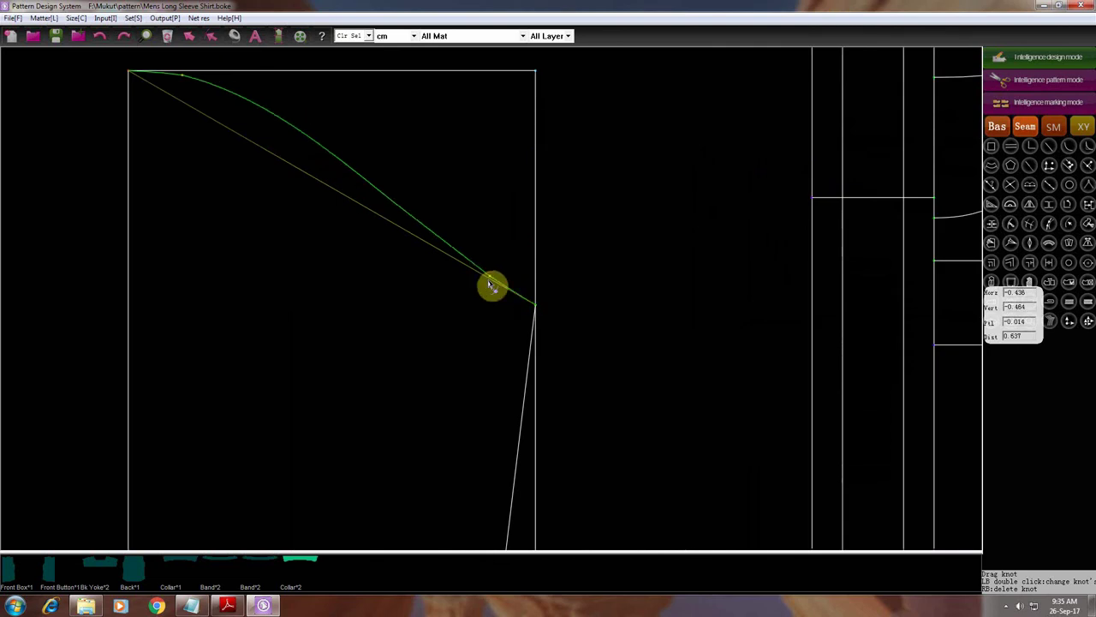
left_click_drag(354, 178, 357, 157)
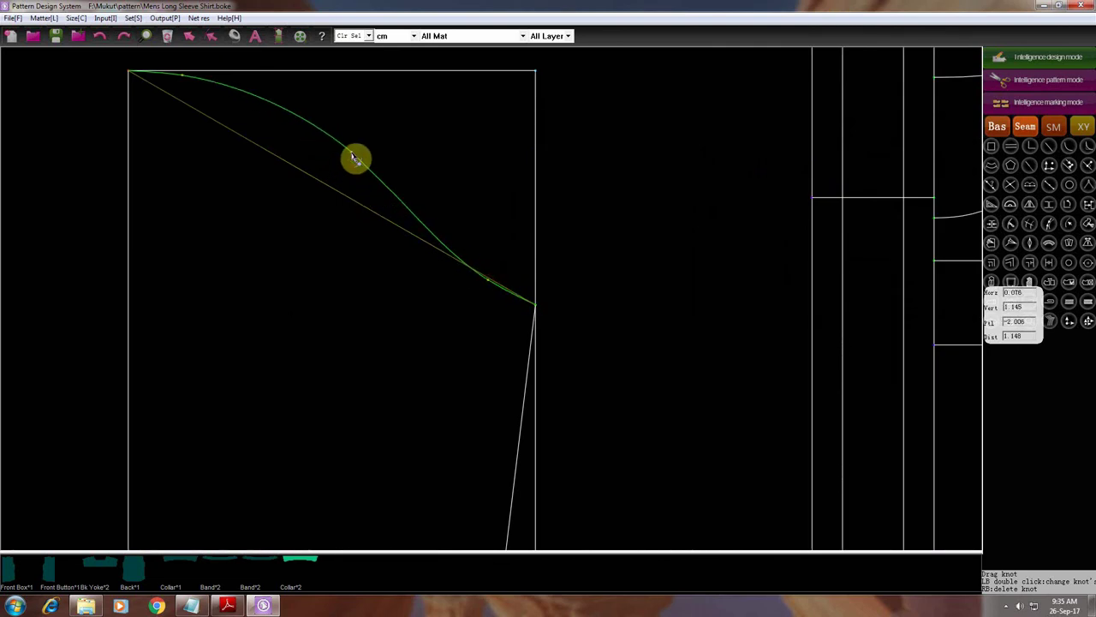
- Smooth the cap into a rounder arc and fine-tune its lower end, finishing at 23.813 cm
scroll(482, 277, "up", 1)
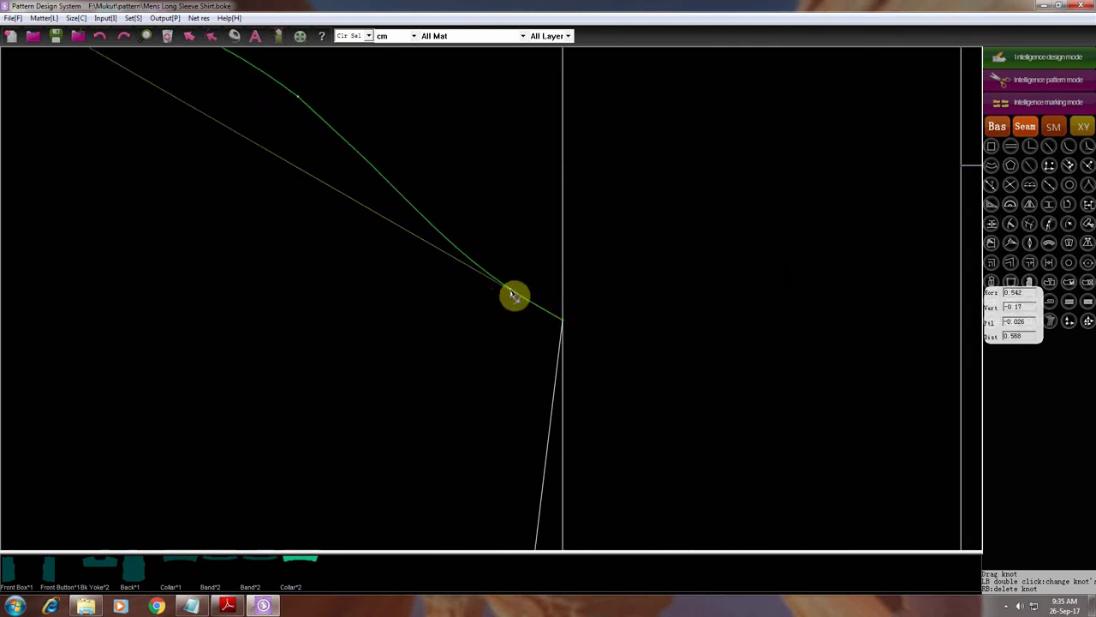
scroll(522, 299, "down", 2)
scroll(299, 179, "up", 1)
scroll(376, 151, "up", 1)
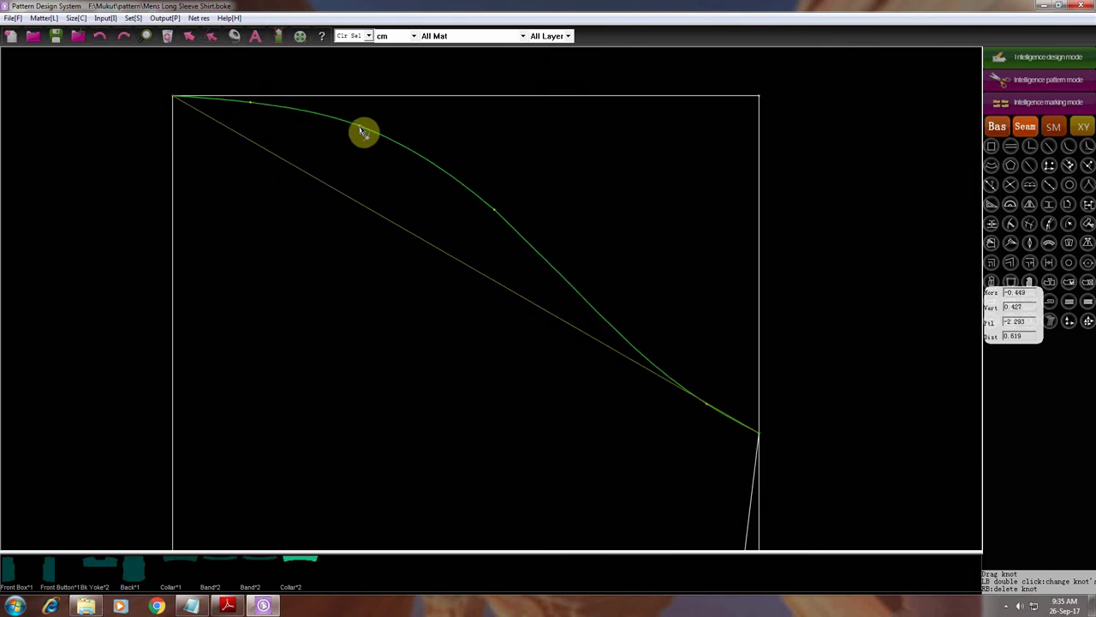
left_click_drag(363, 129, 276, 114)
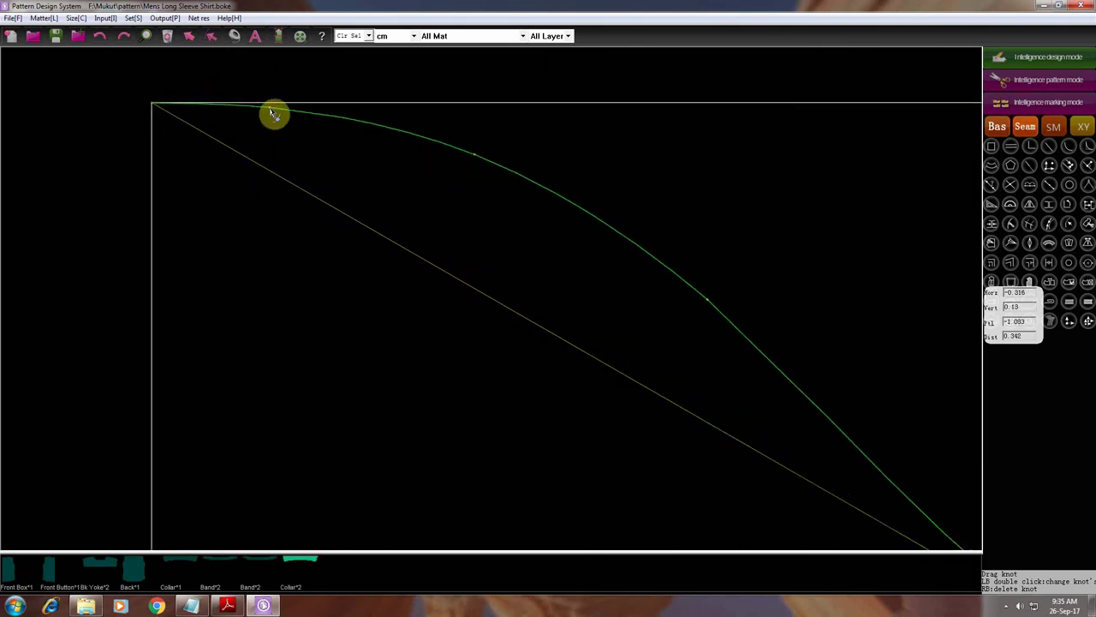
scroll(342, 125, "down", 1)
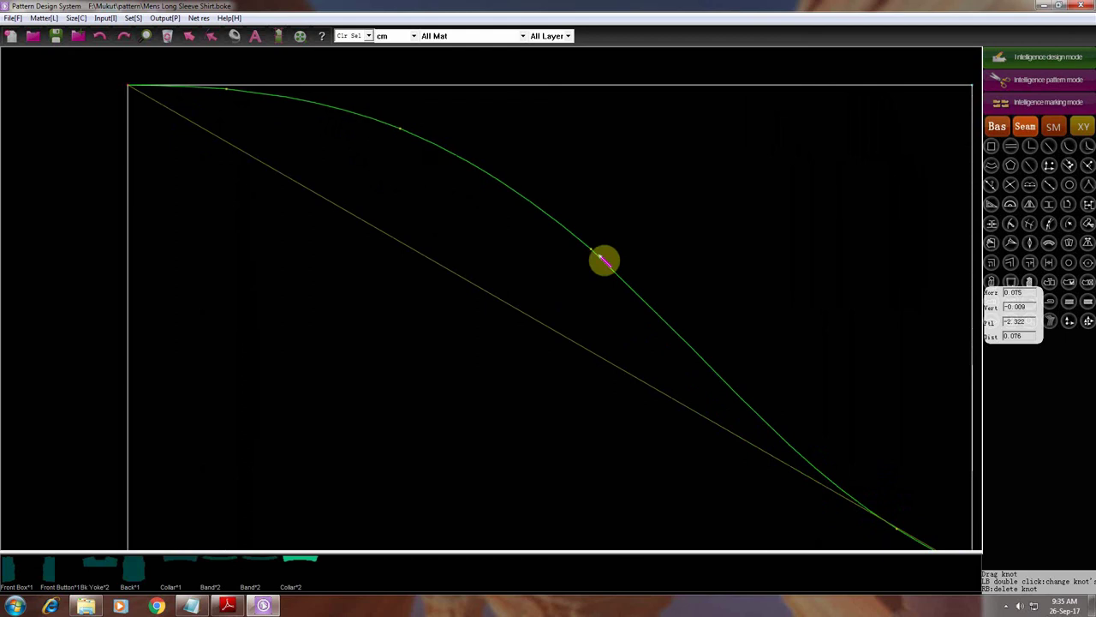
scroll(668, 280, "down", 4)
scroll(673, 360, "up", 3)
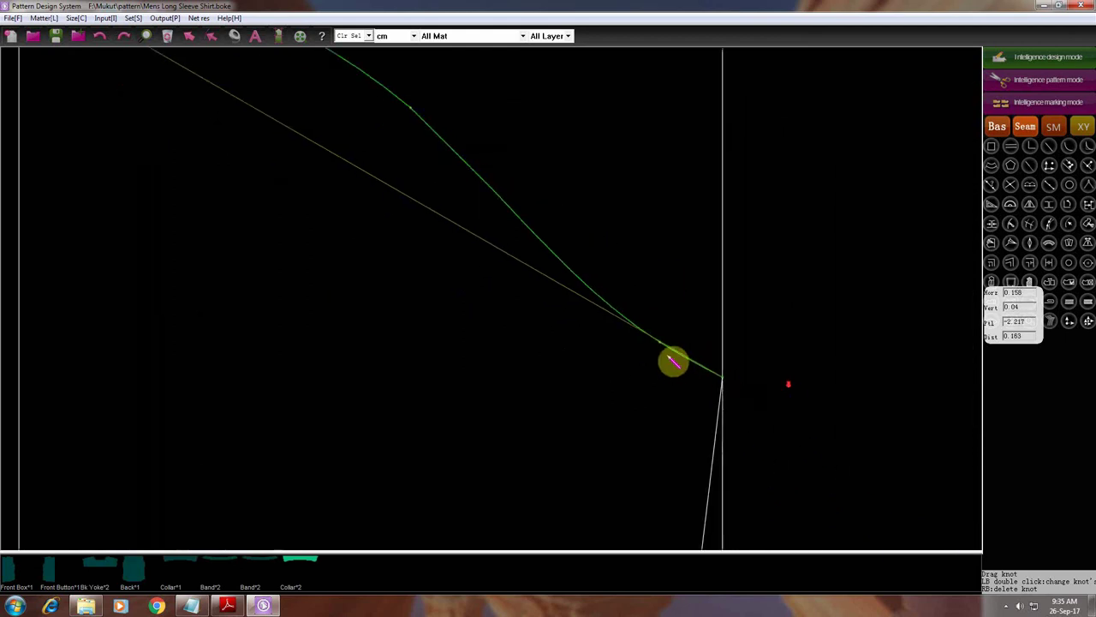
left_click_drag(508, 213, 539, 237)
scroll(531, 235, "down", 3)
right_click(434, 225)
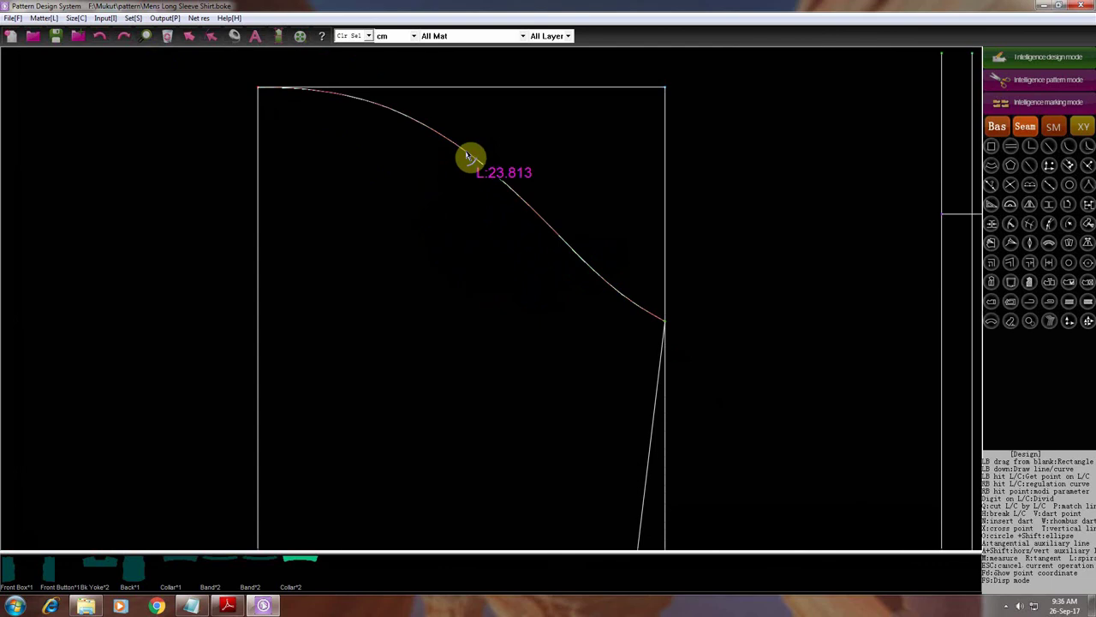
- Measure the new sleeve cap curve, then enter 5 at its lower end point
left_click(235, 35)
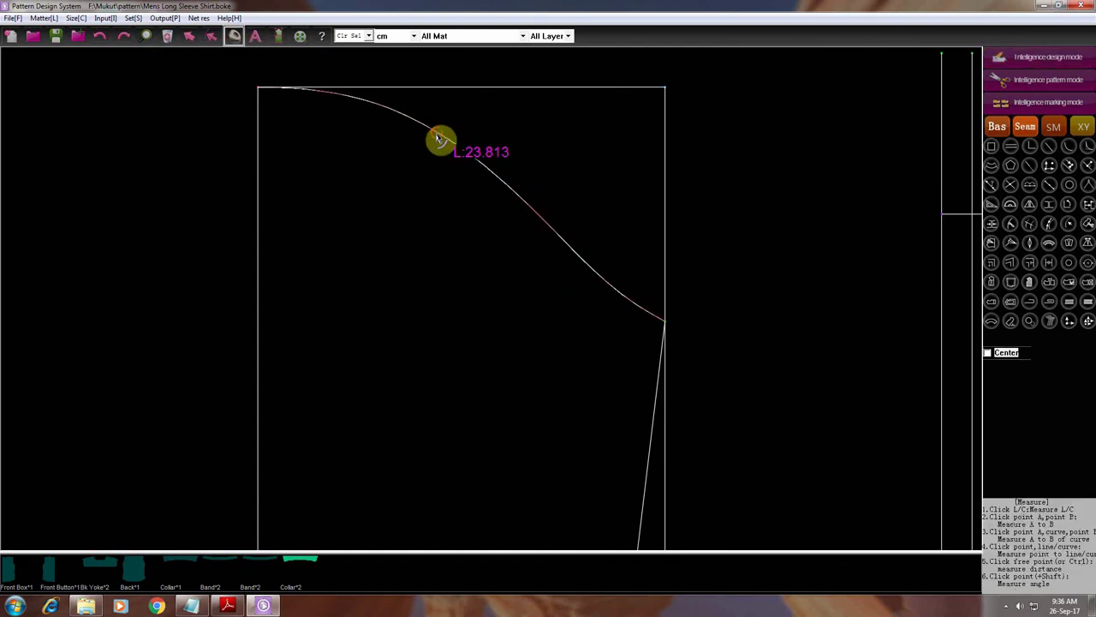
left_click(441, 140)
left_click(425, 132)
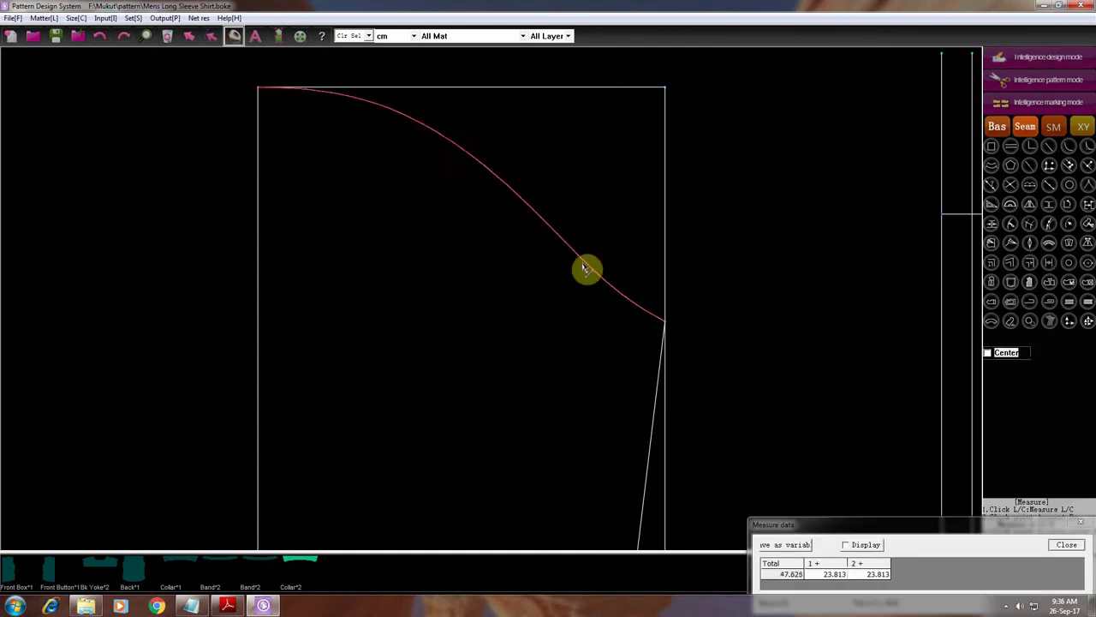
left_click(1067, 544)
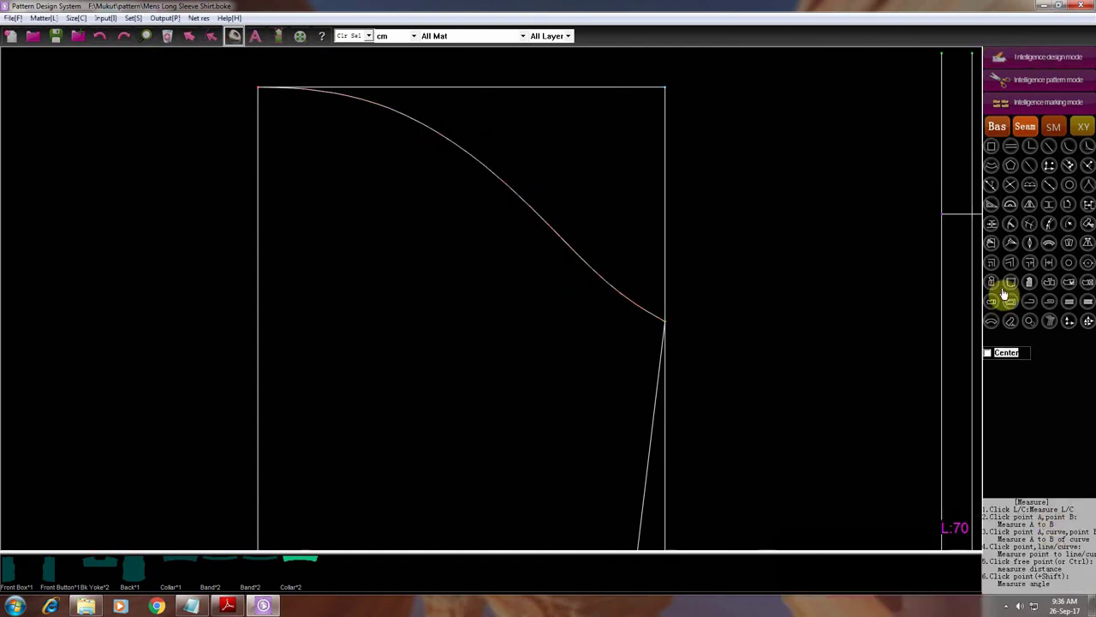
left_click(1037, 59)
left_click(667, 323)
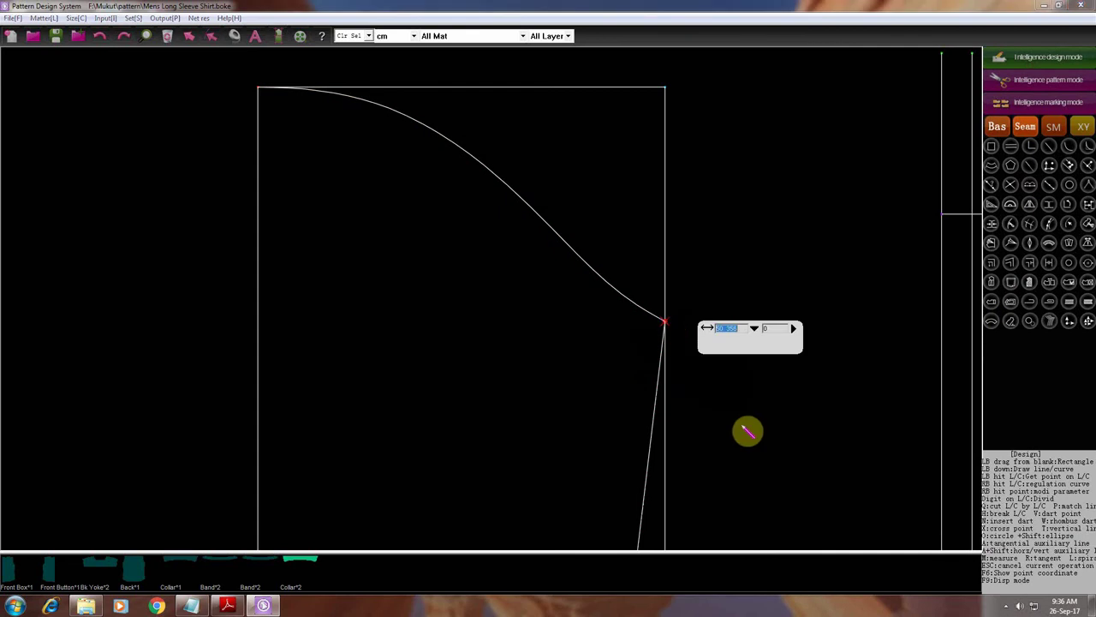
type("51")
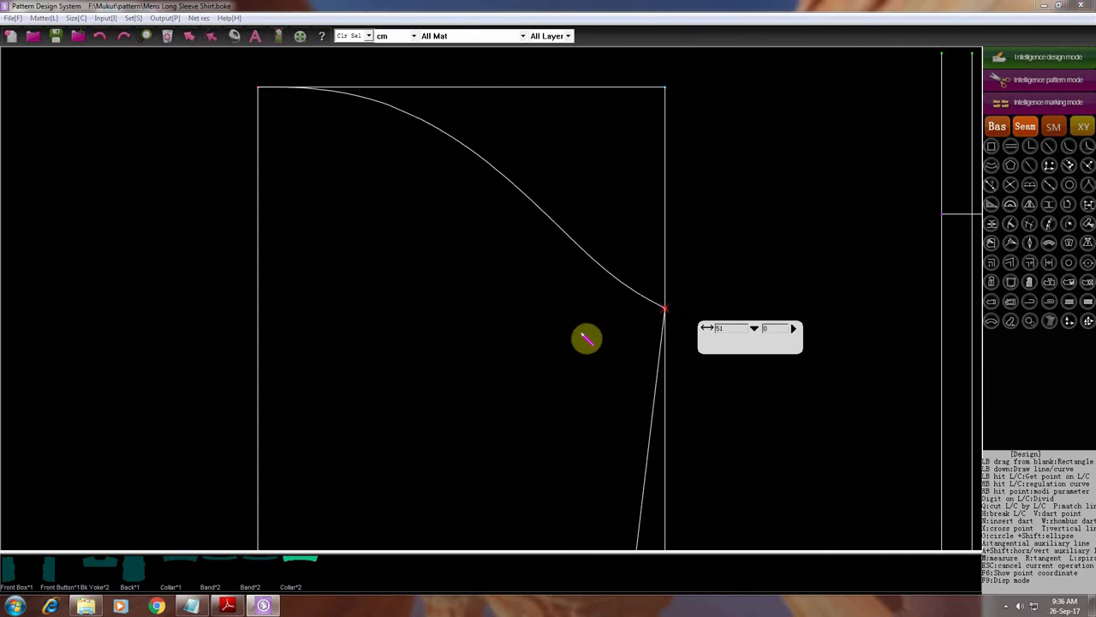
key("Escape")
- Remeasure the cap curve and move its lower endpoint up the side line
left_click(234, 35)
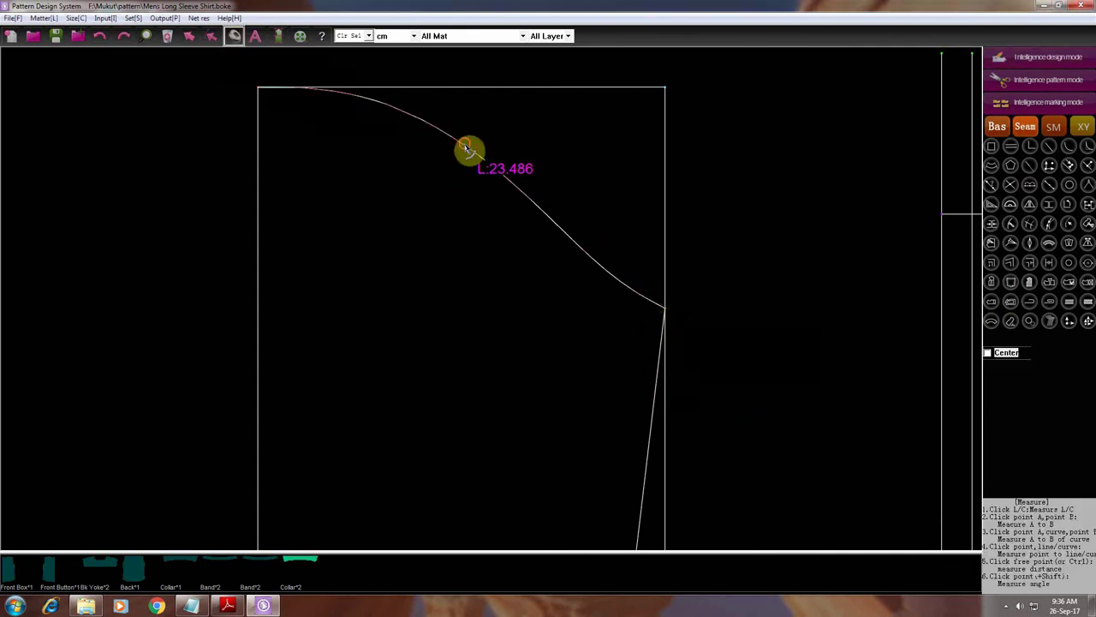
left_click(467, 157)
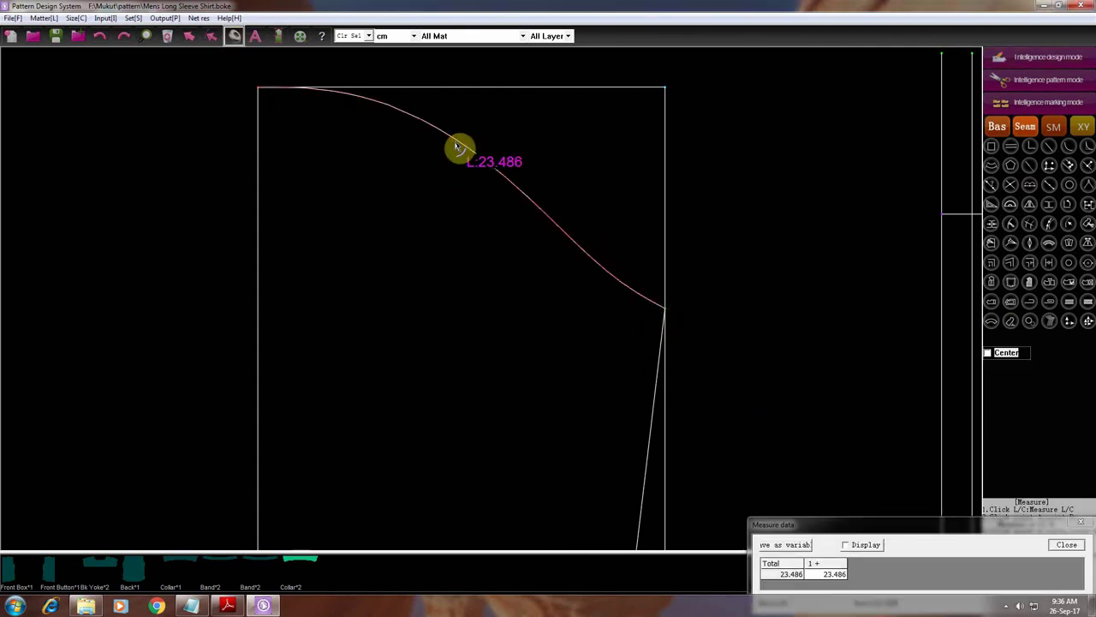
left_click(1067, 545)
left_click(1062, 56)
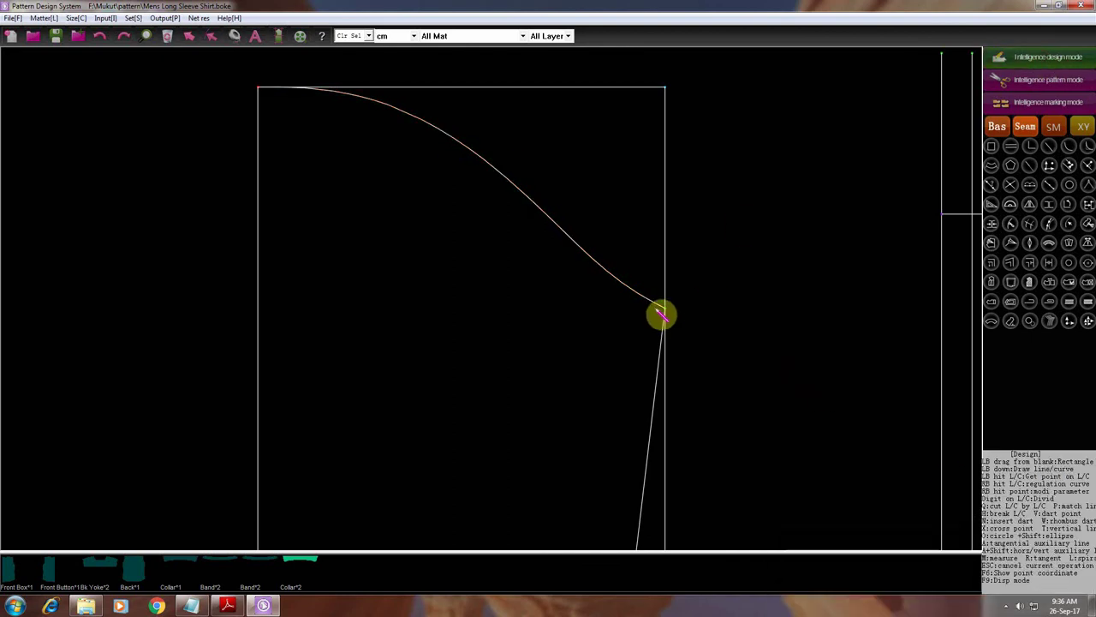
left_click(667, 311)
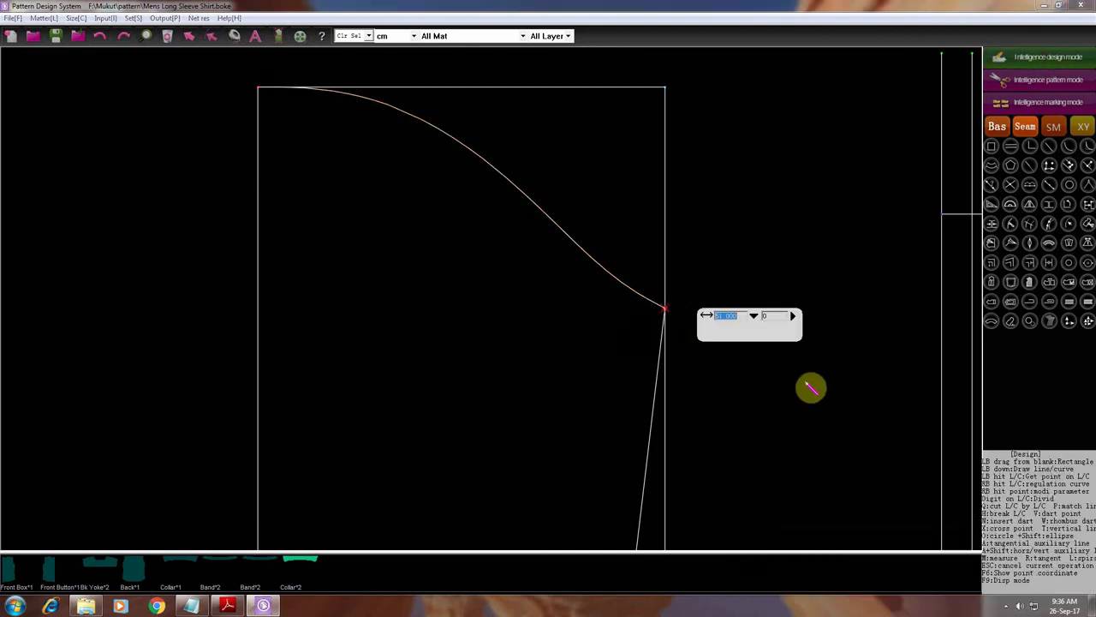
left_click(502, 270)
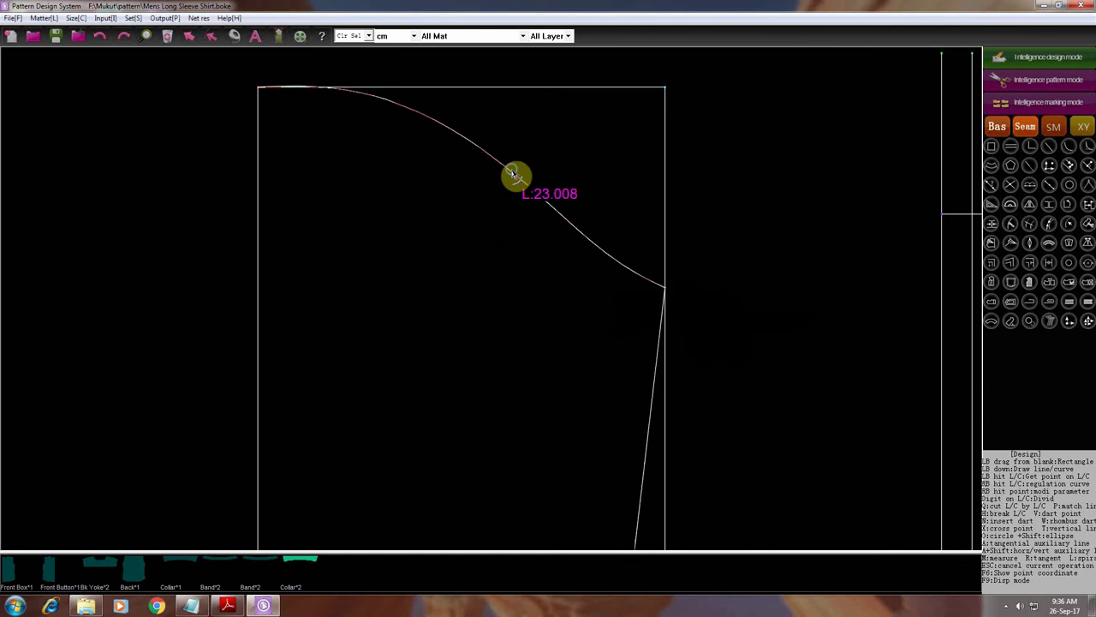
- Drag the cap curve's knots near the top to reshape the sleeve cap
right_click(512, 174)
scroll(316, 90, "up", 3)
scroll(283, 89, "up", 2)
left_click_drag(277, 89, 270, 95)
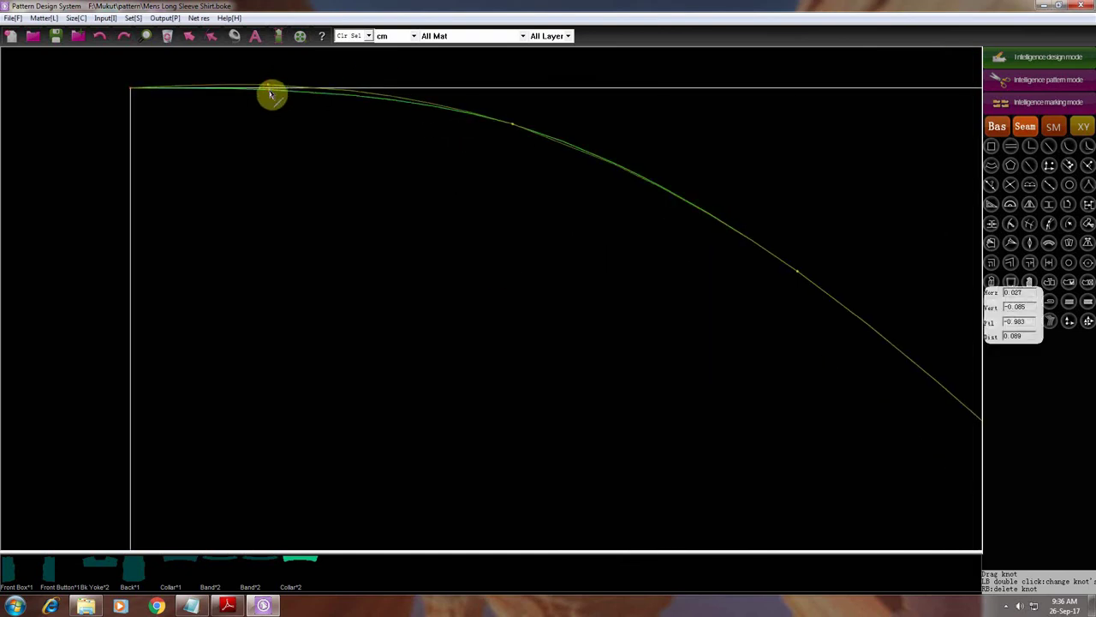
left_click_drag(522, 140, 514, 140)
scroll(602, 210, "down", 2)
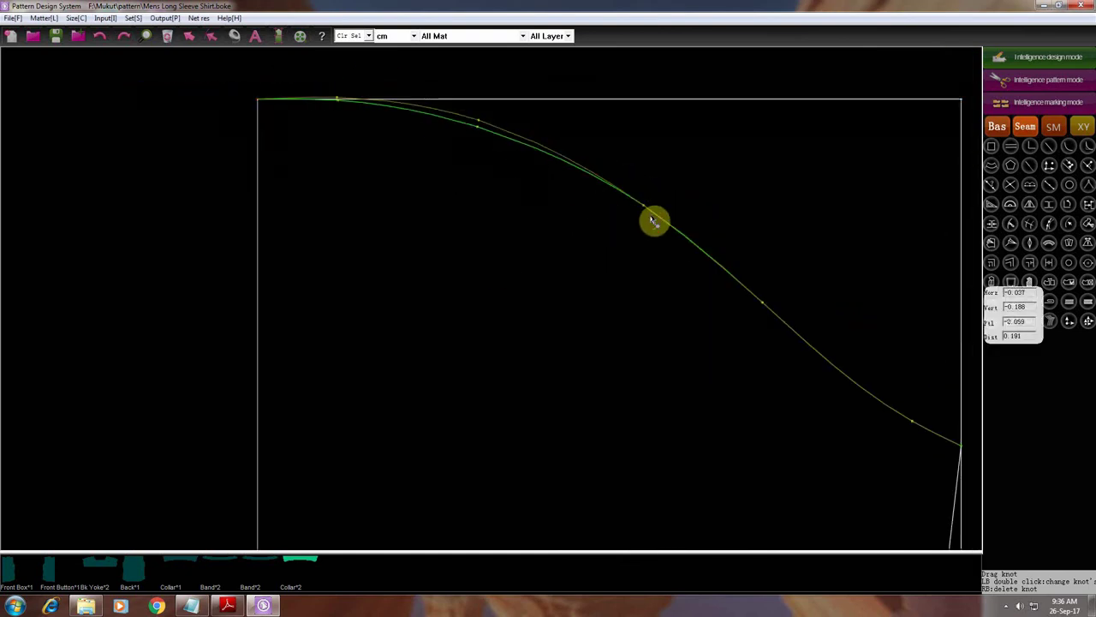
scroll(643, 212, "down", 2)
scroll(565, 176, "down", 1)
right_click(643, 188)
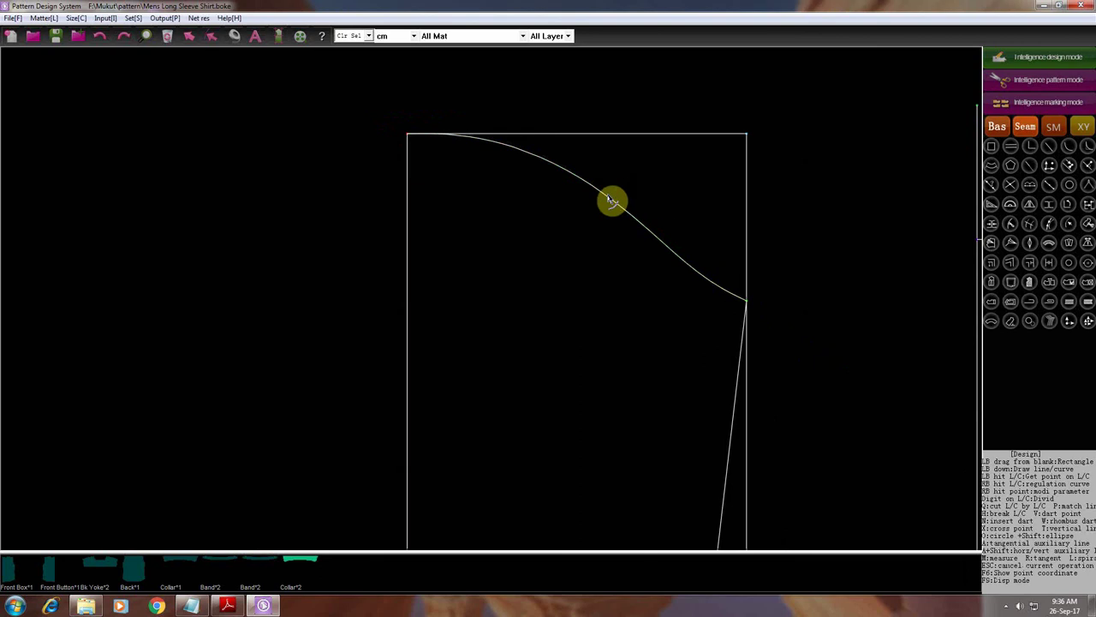
scroll(454, 136, "up", 2)
scroll(417, 110, "up", 1)
right_click(399, 113)
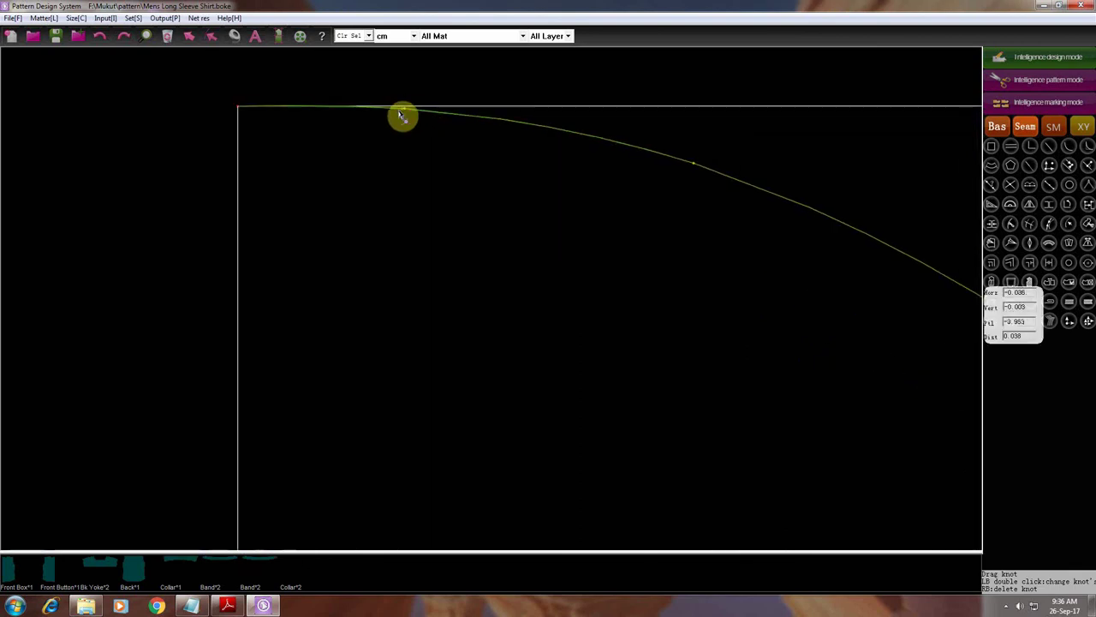
scroll(391, 113, "down", 1)
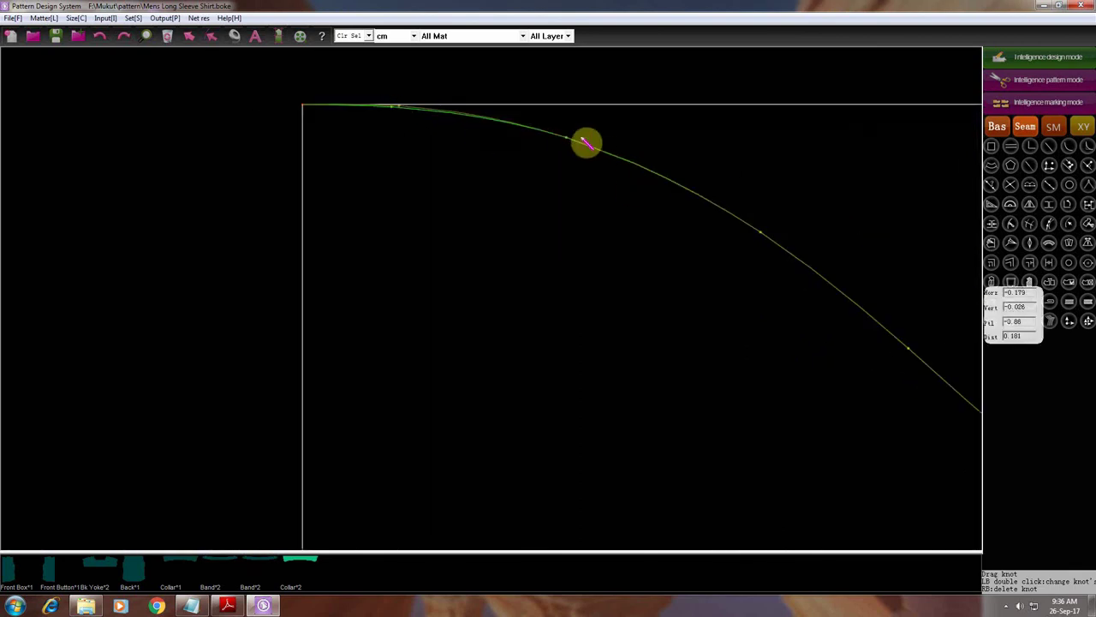
scroll(567, 145, "down", 1)
right_click(677, 175)
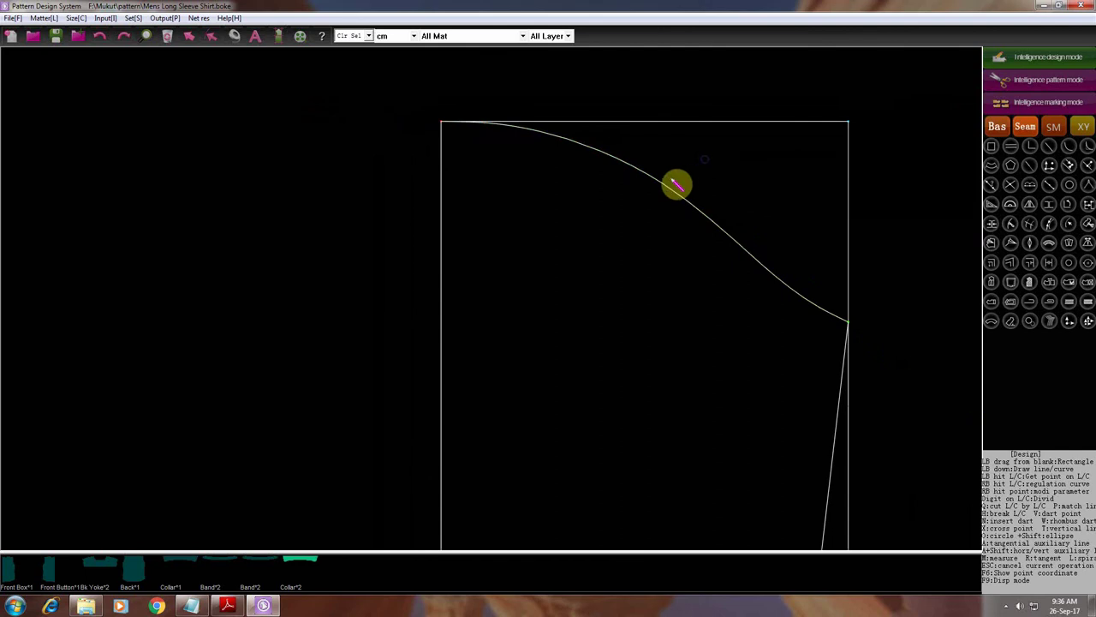
- Measure the reshaped cap curve, adding it twice for a total
left_click(234, 35)
left_click(628, 167)
left_click(611, 166)
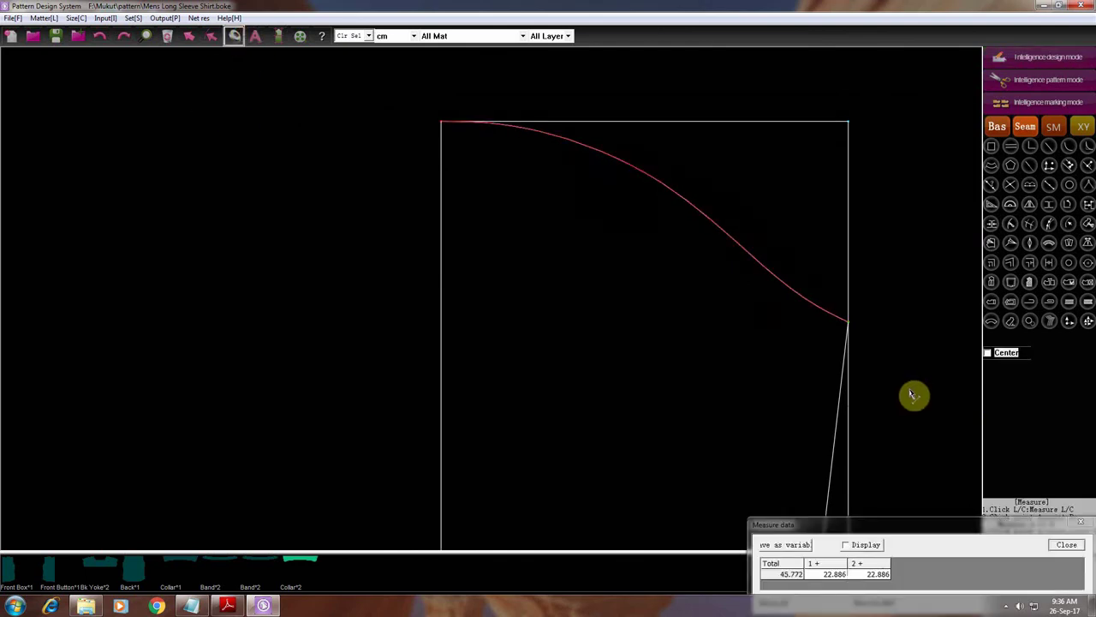
left_click(1062, 545)
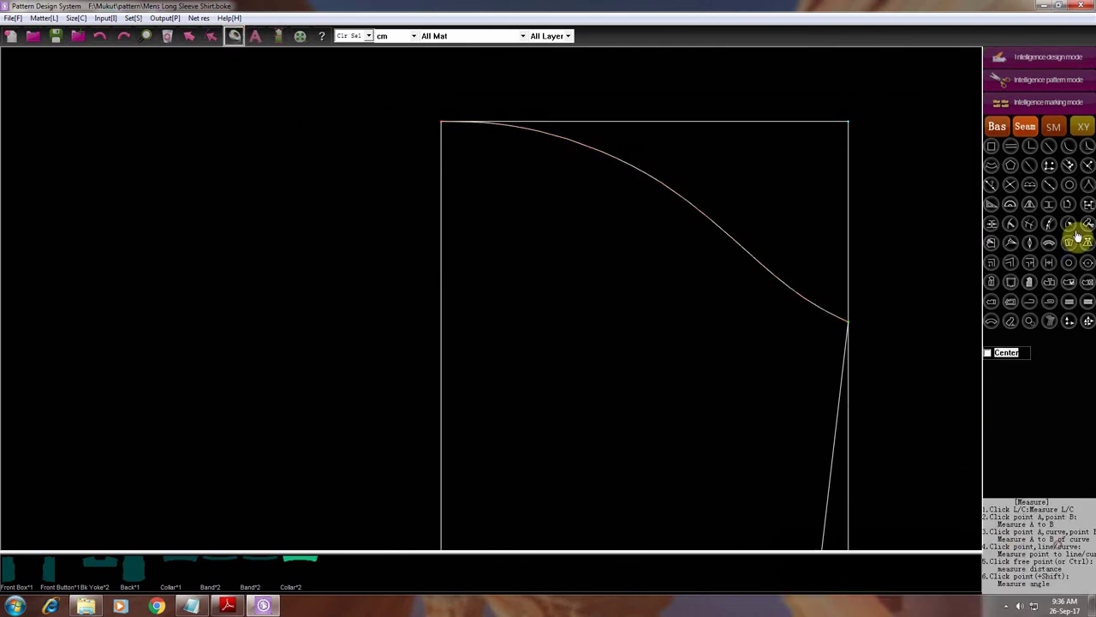
left_click(1040, 56)
- Set the slanted side line to 51.75 and remeasure the cap: 23.001 each, 46.003 total
left_click(848, 323)
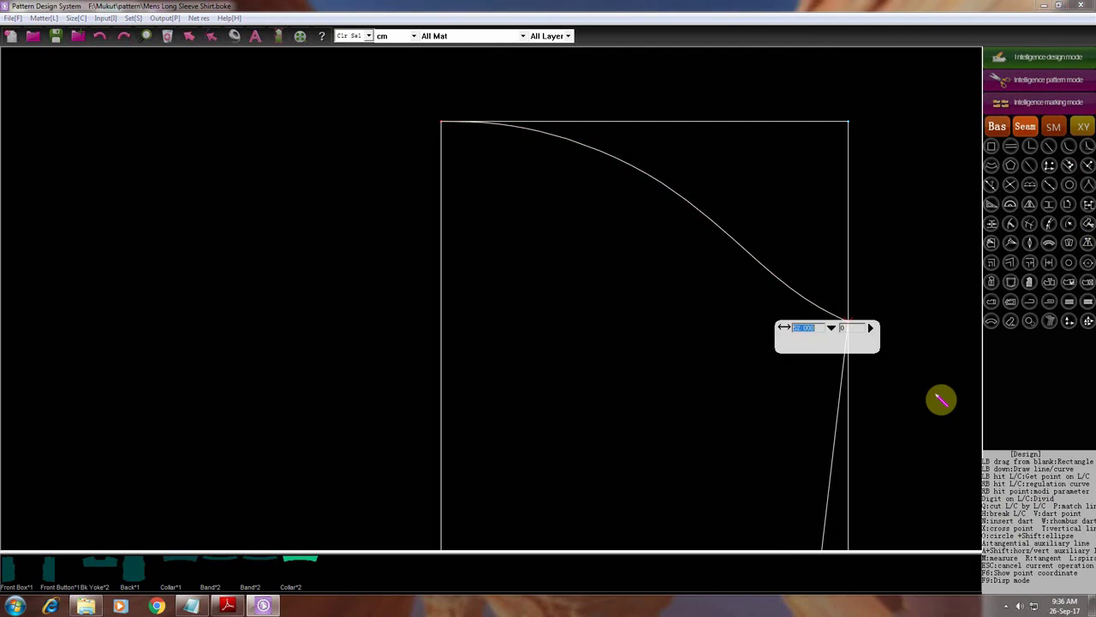
type("51.75")
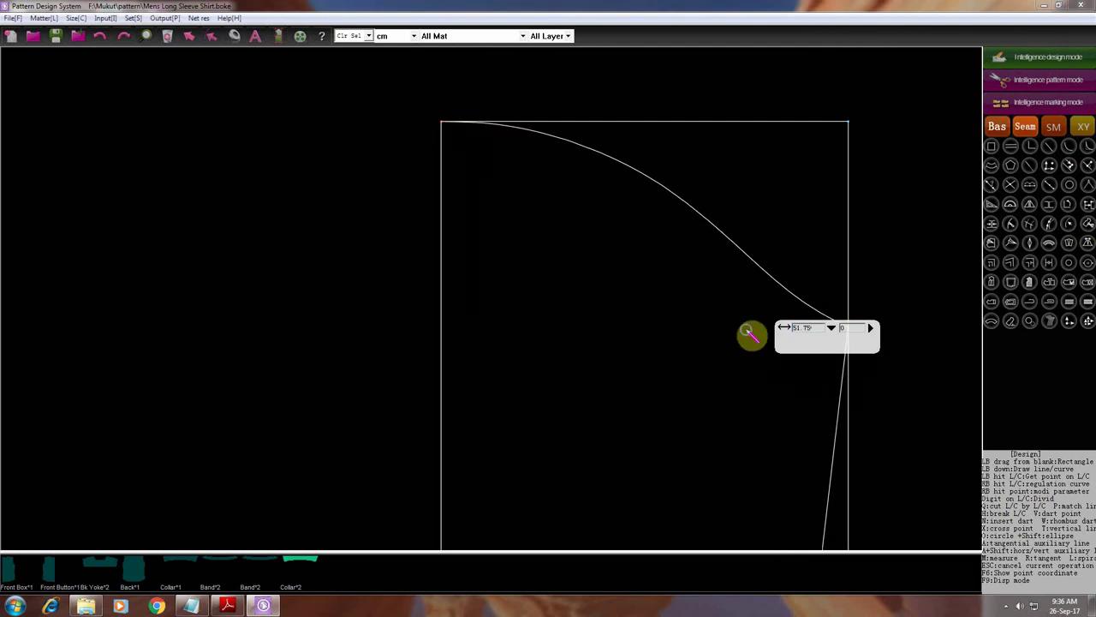
key("Return")
left_click(235, 36)
left_click(591, 167)
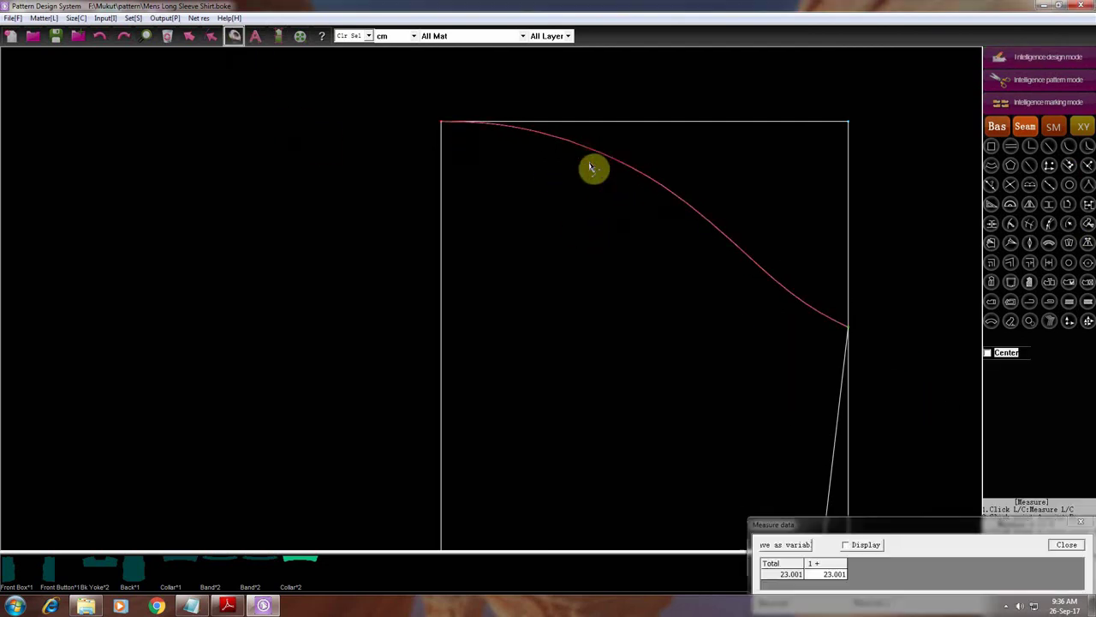
left_click(588, 155)
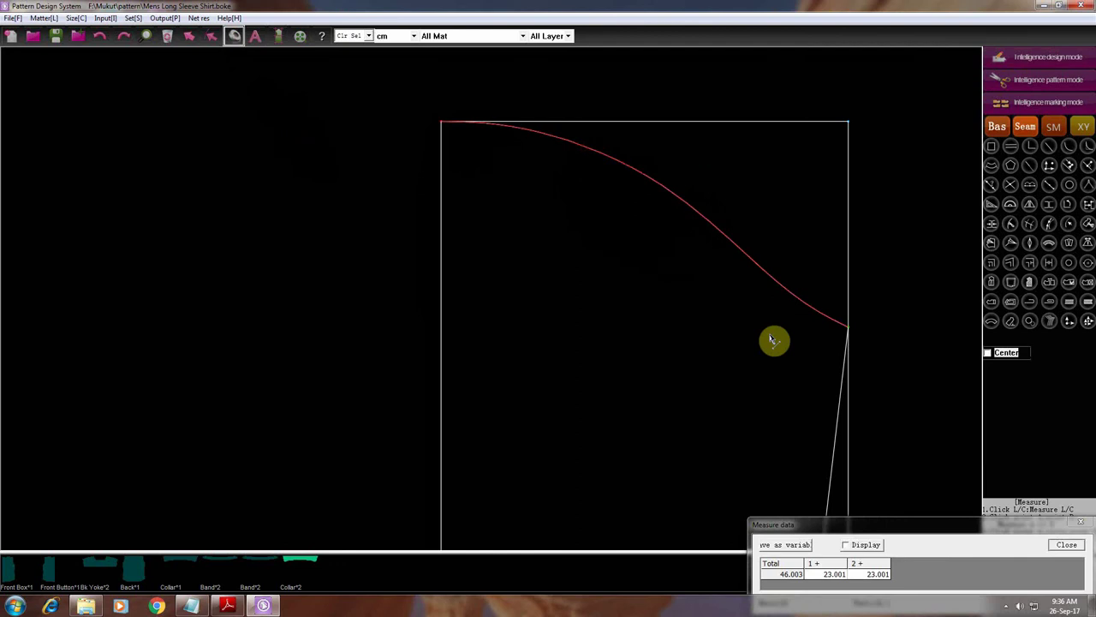
left_click(1066, 545)
left_click(1047, 56)
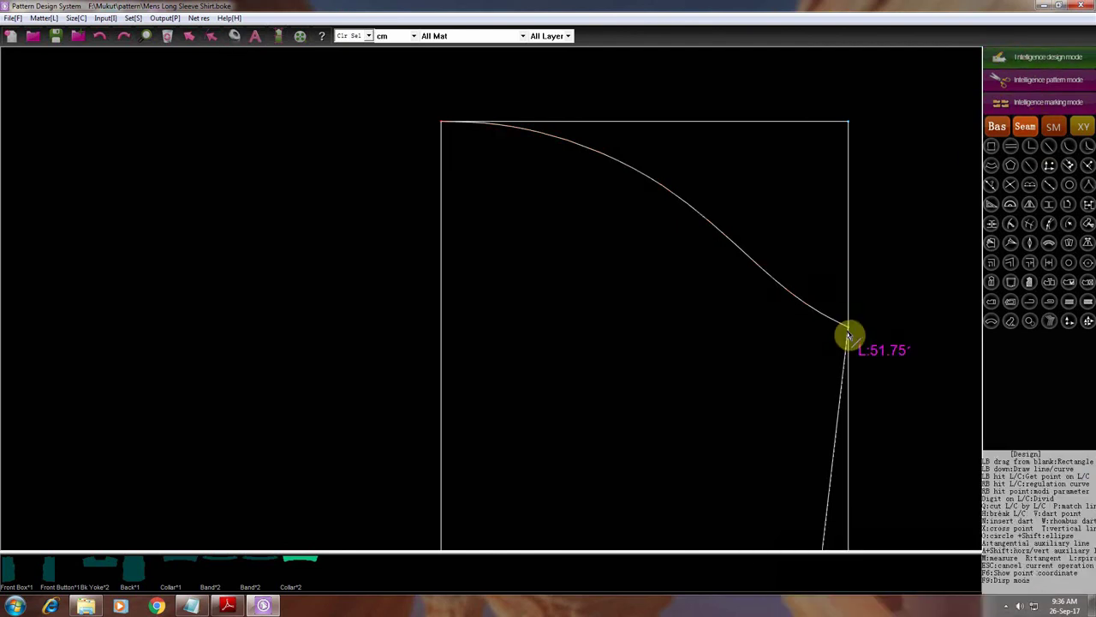
- Mark a point 33 along the slanted seam and draw the horizontal elbow line to the left edge
scroll(435, 123, "down", 2)
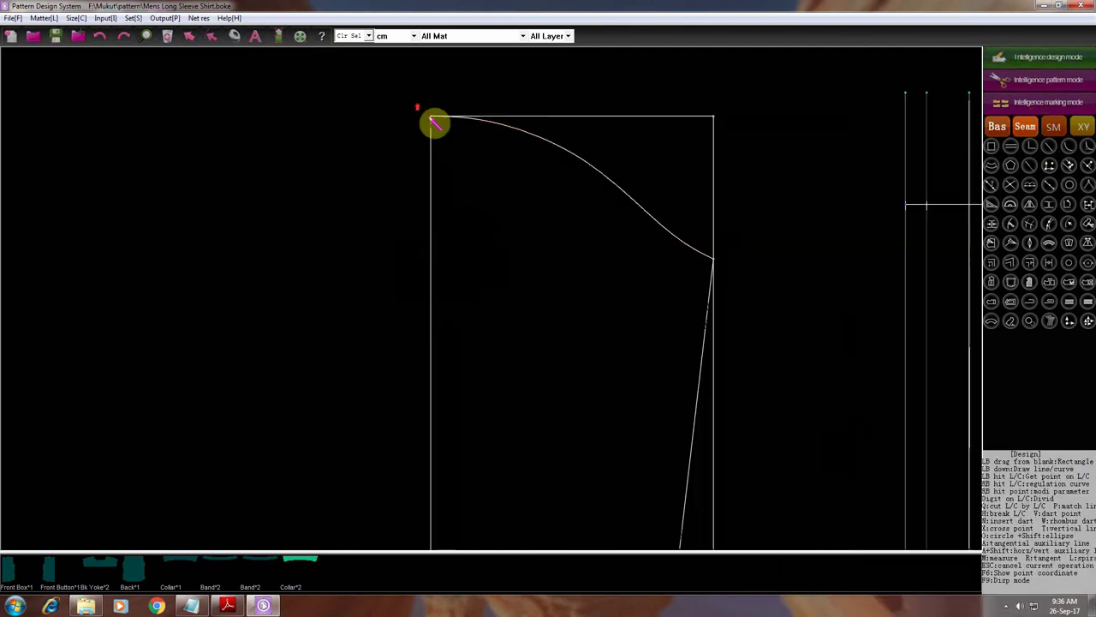
scroll(435, 122, "down", 1)
scroll(629, 132, "down", 1)
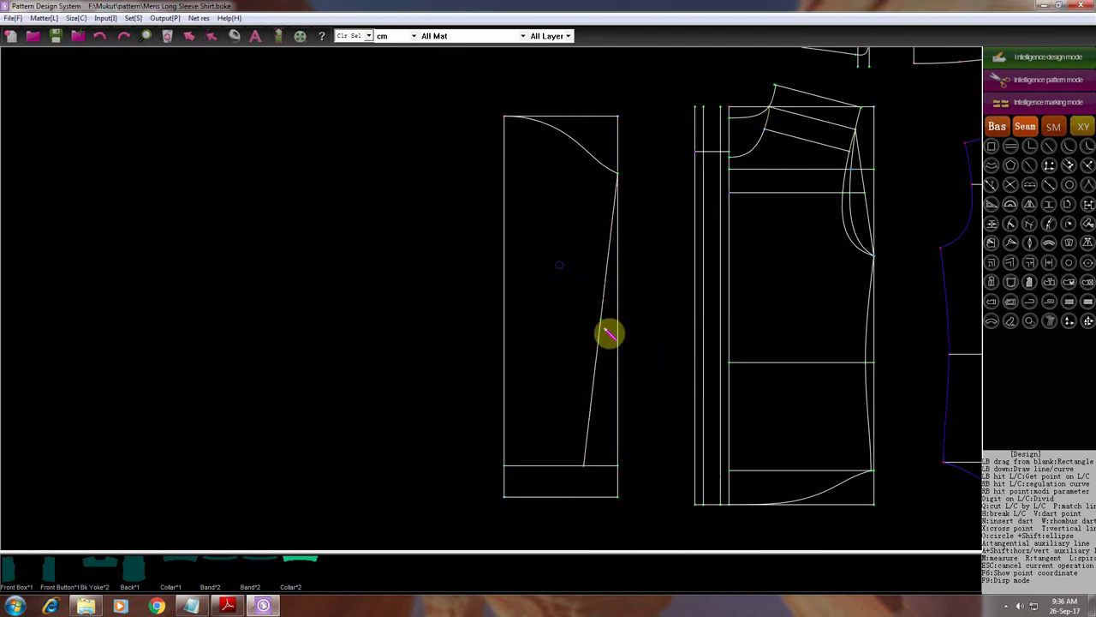
left_click(600, 320)
type("33")
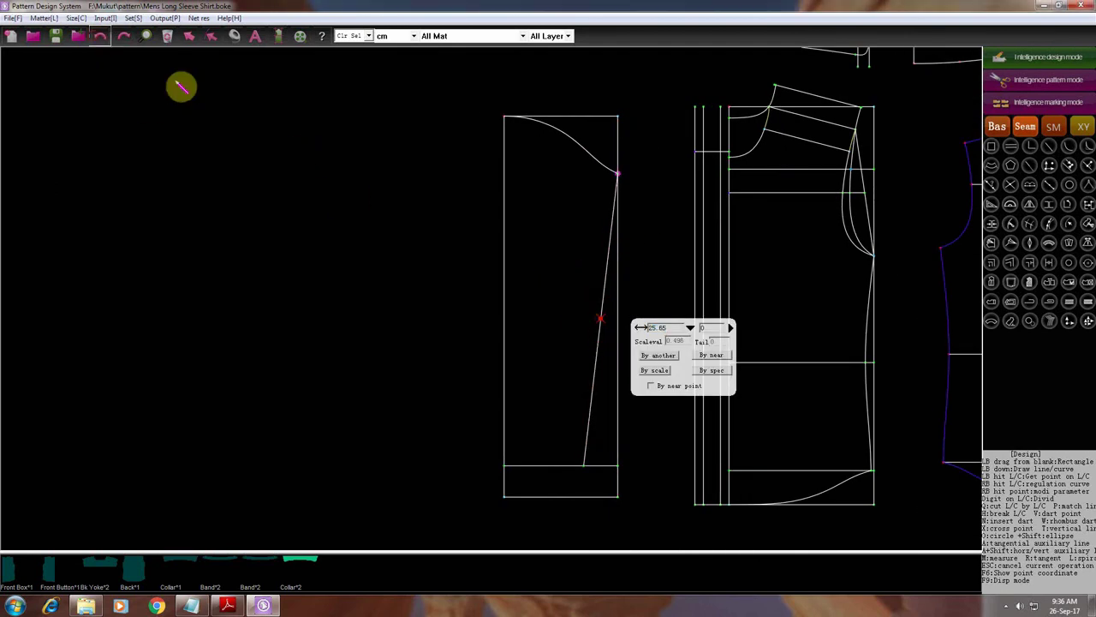
key("Return")
scroll(612, 351, "up", 1)
left_click(606, 308)
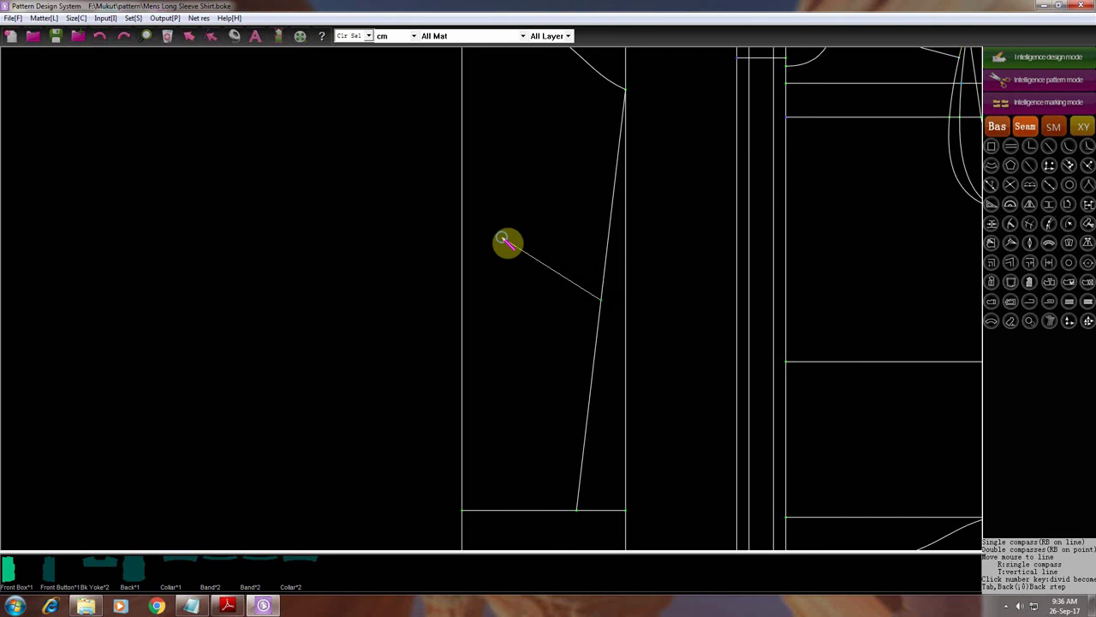
left_click(463, 318)
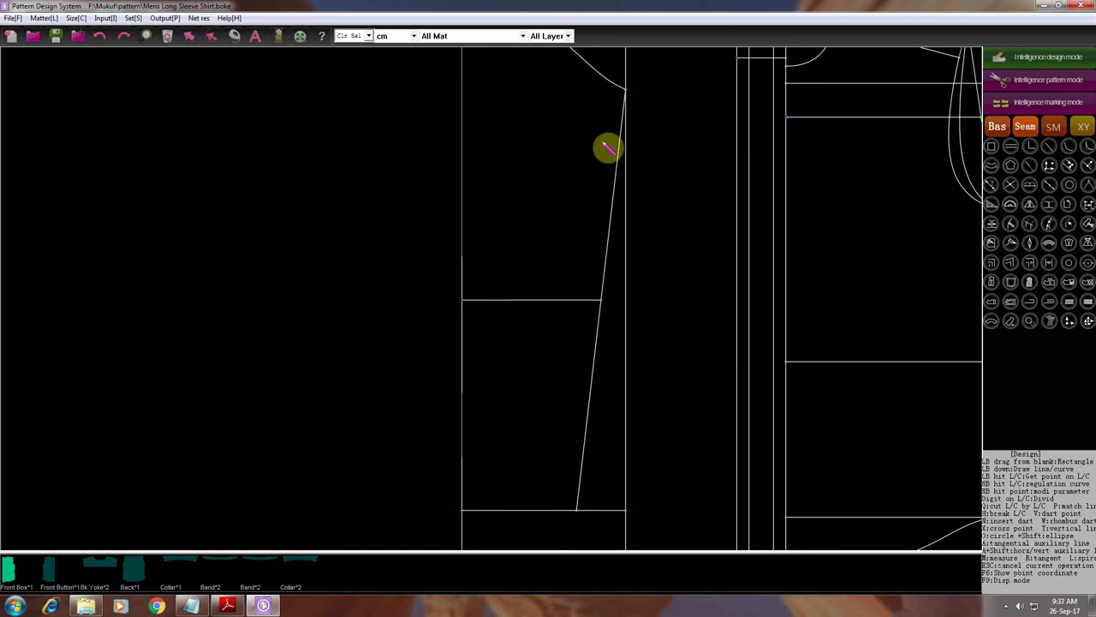
- Draw the curved underarm seam from the top corner through a 15.5 elbow point to the hem
left_click(627, 93)
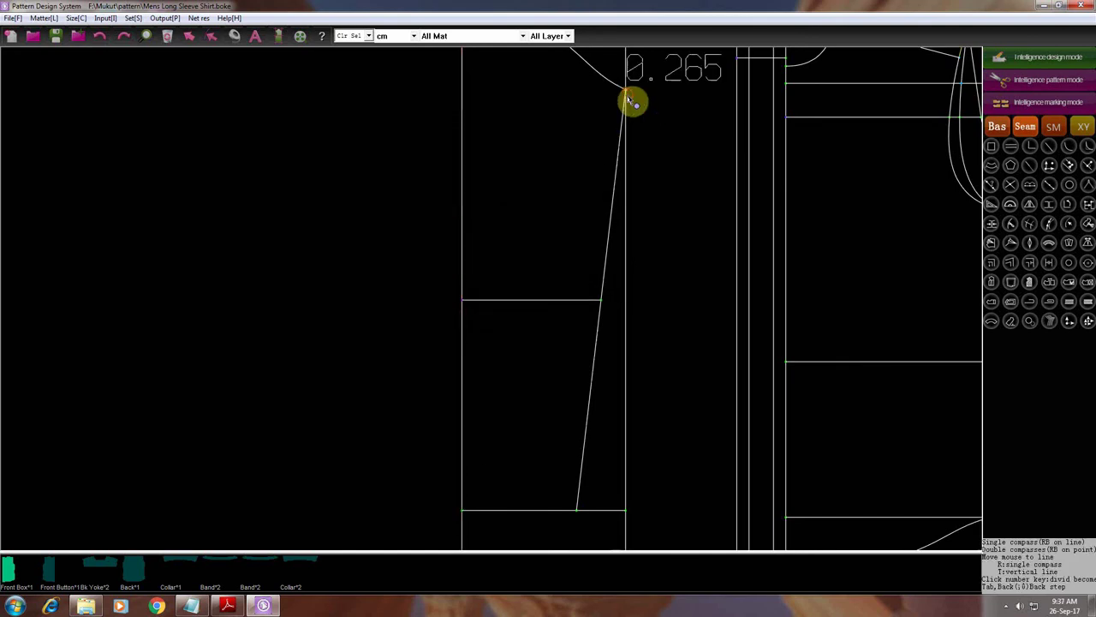
left_click(496, 302)
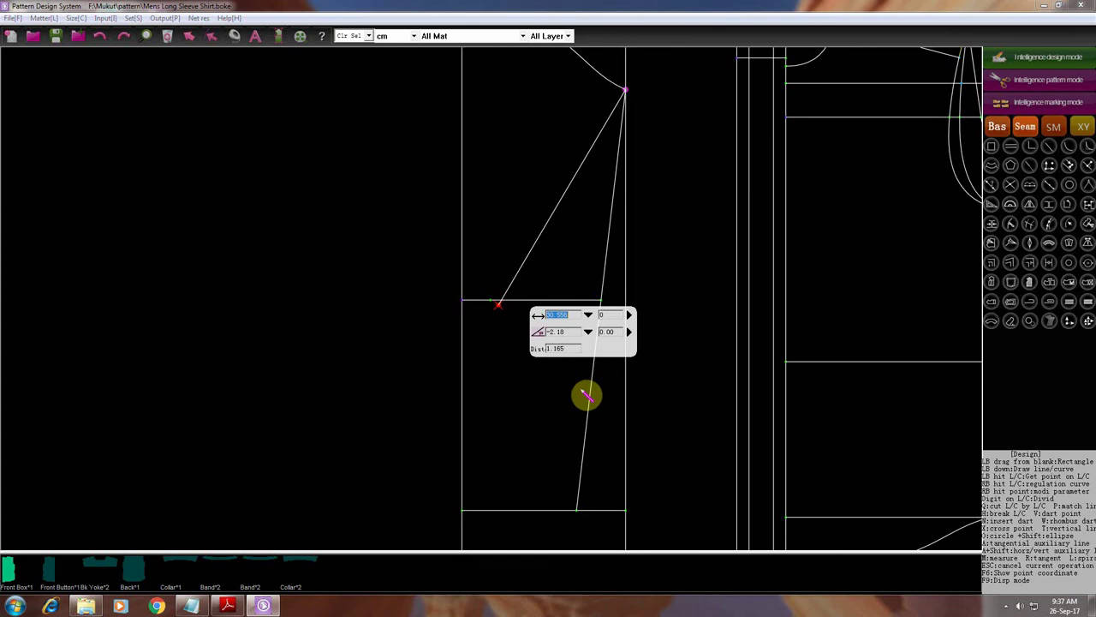
type("15.")
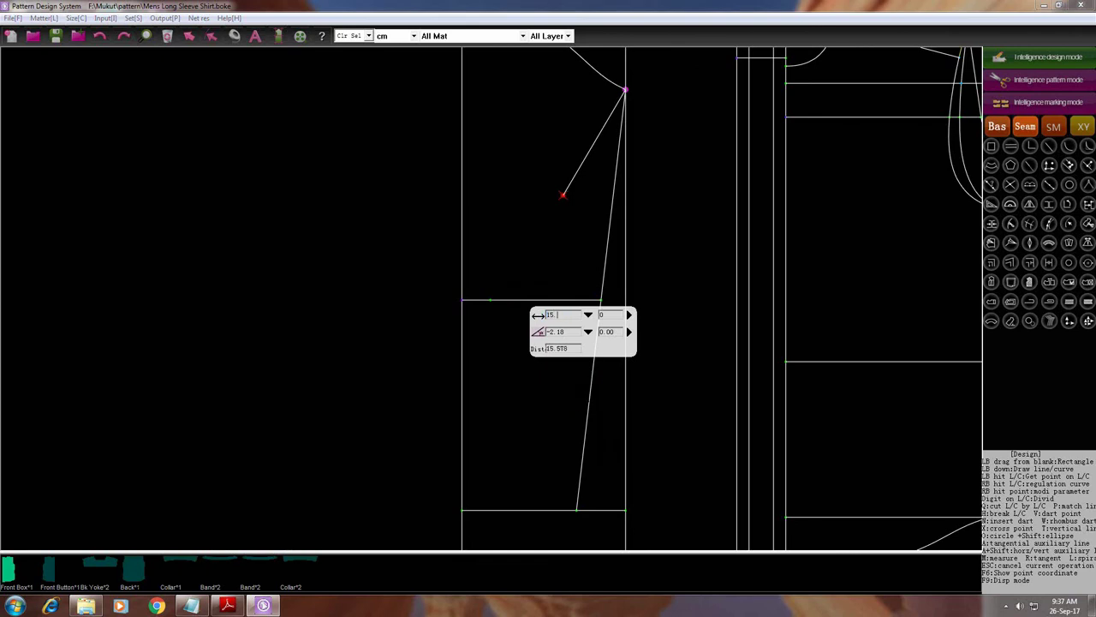
key("Return")
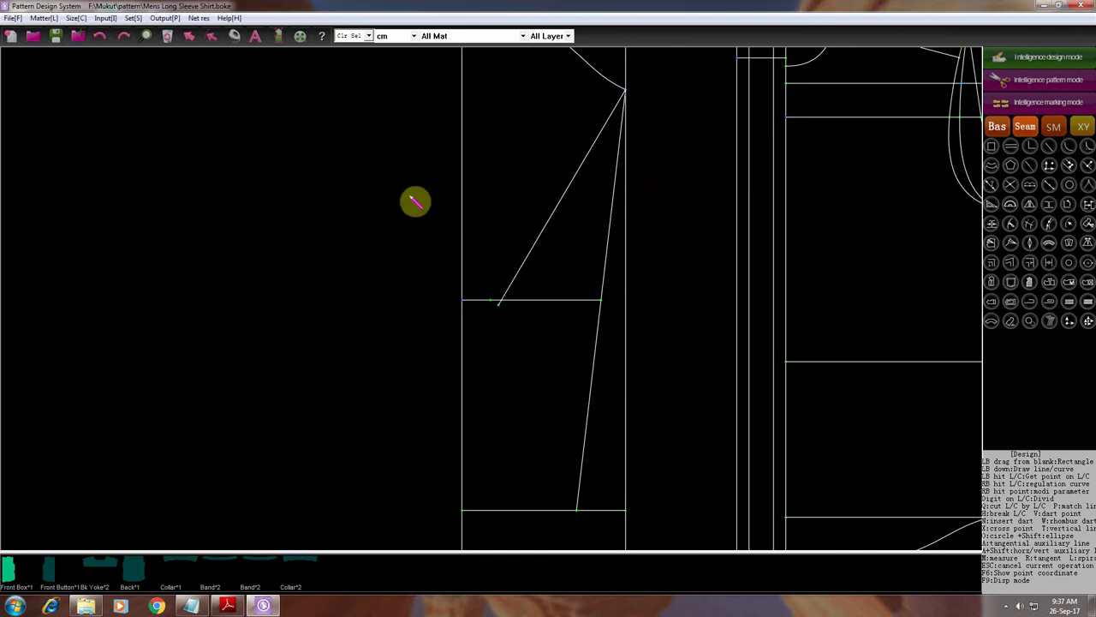
left_click(101, 39)
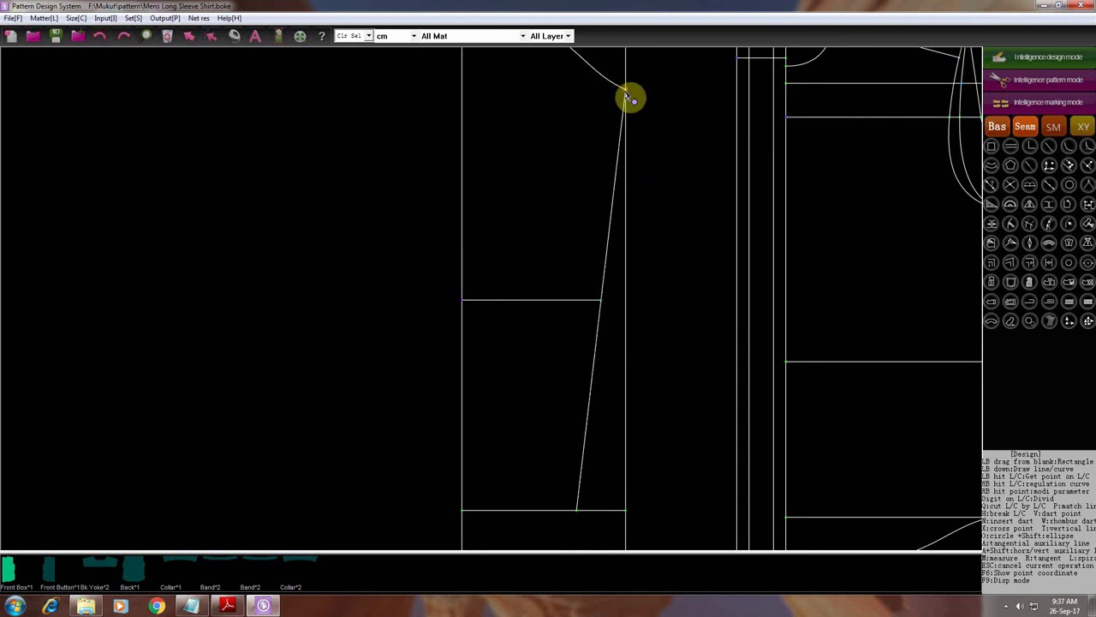
left_click(630, 98)
left_click(490, 300)
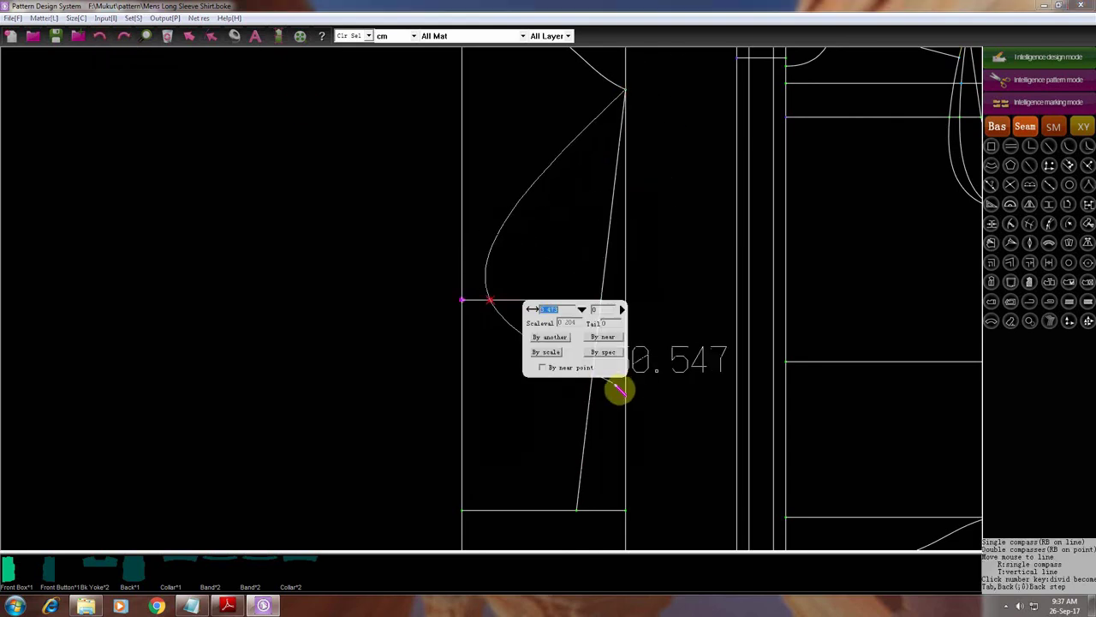
type("15.5")
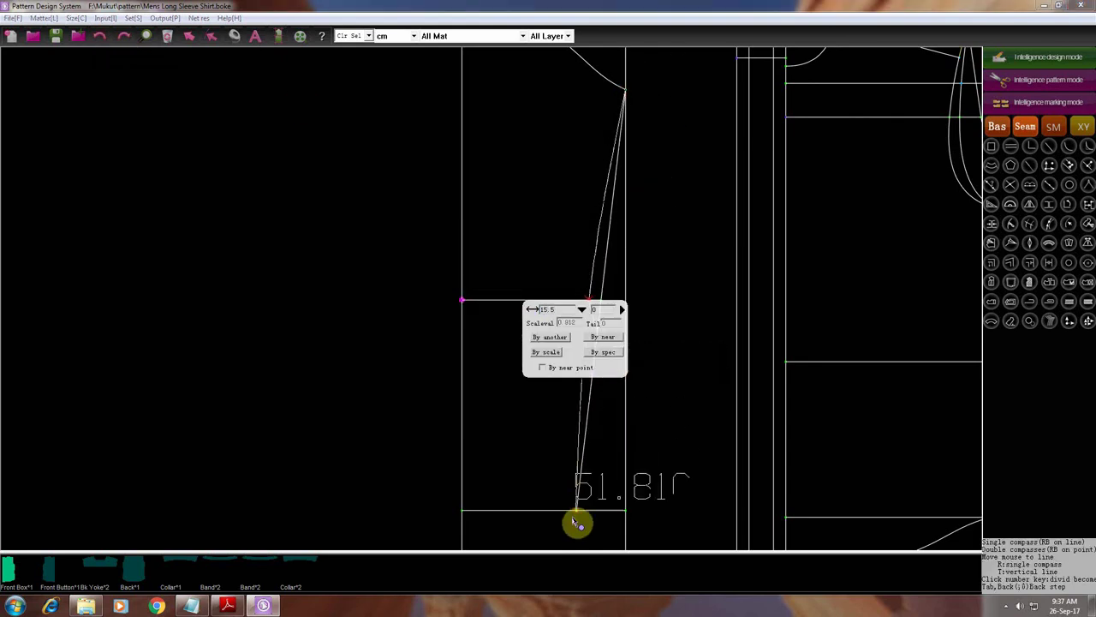
left_click(580, 514)
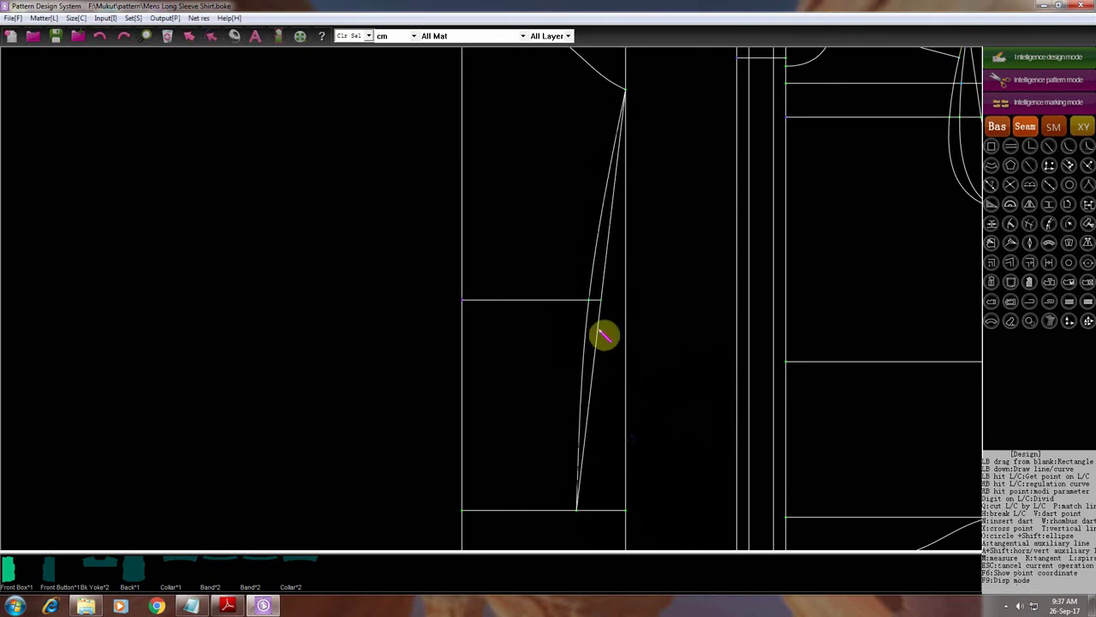
left_click(590, 304)
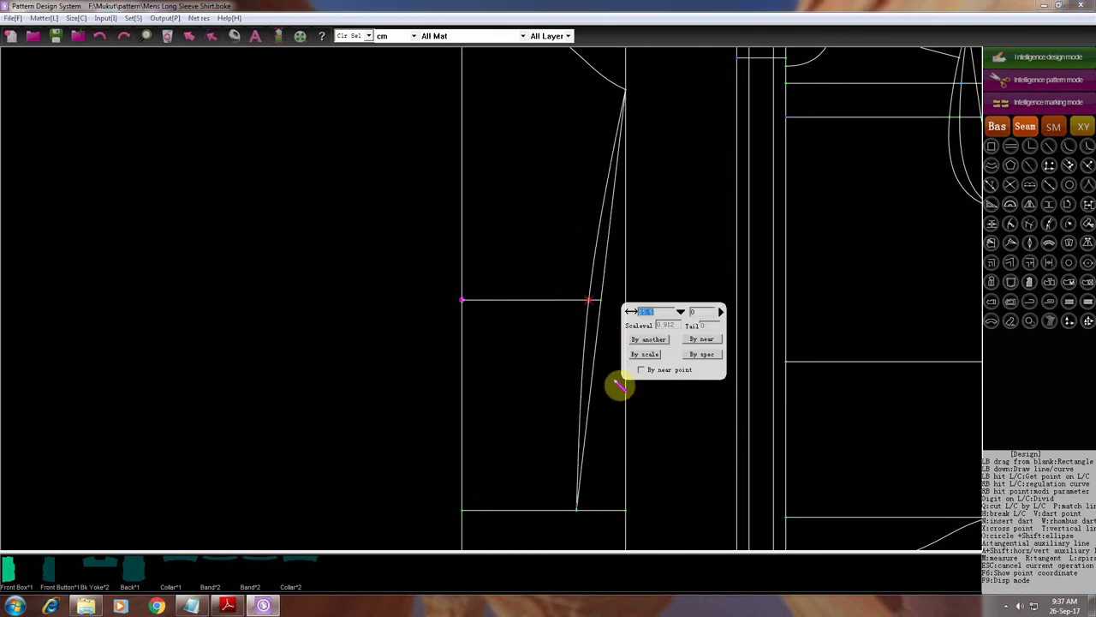
left_click(191, 605)
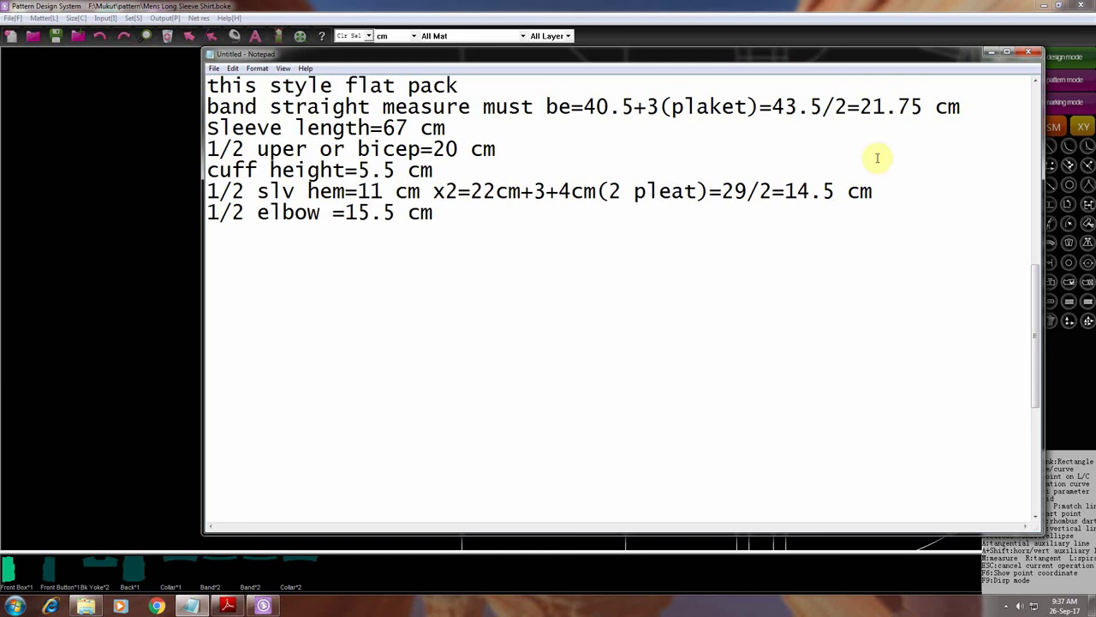
- Review the sleeve notes, including the 15.5 cm half elbow, and minimize Notepad
left_click(991, 53)
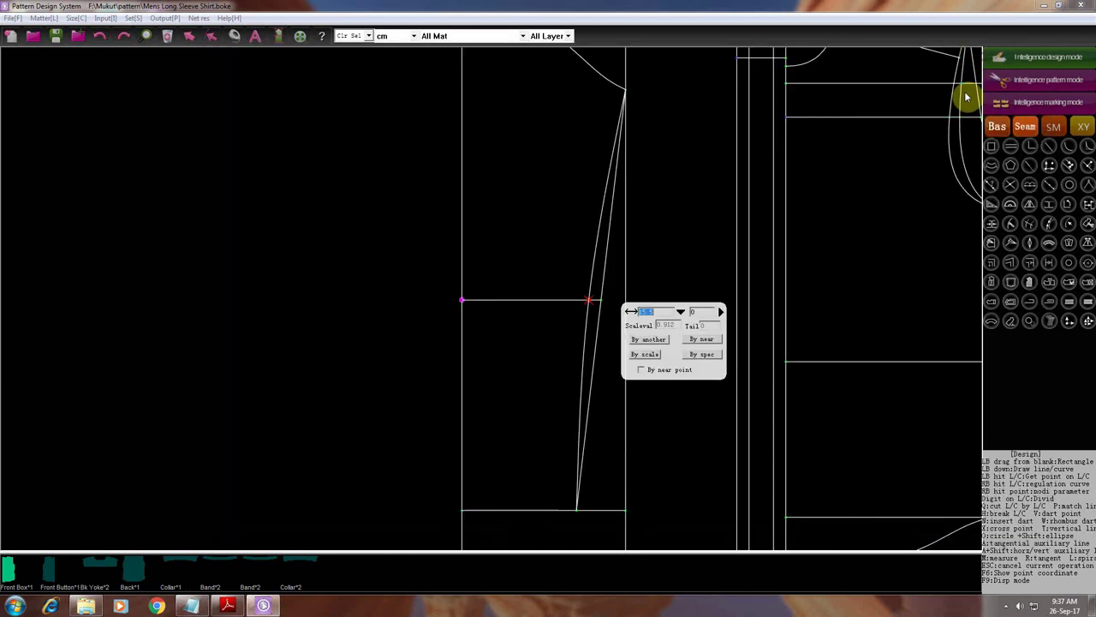
- Save the file and draw the first upright placket line up from the hem line
right_click(711, 196)
left_click(54, 38)
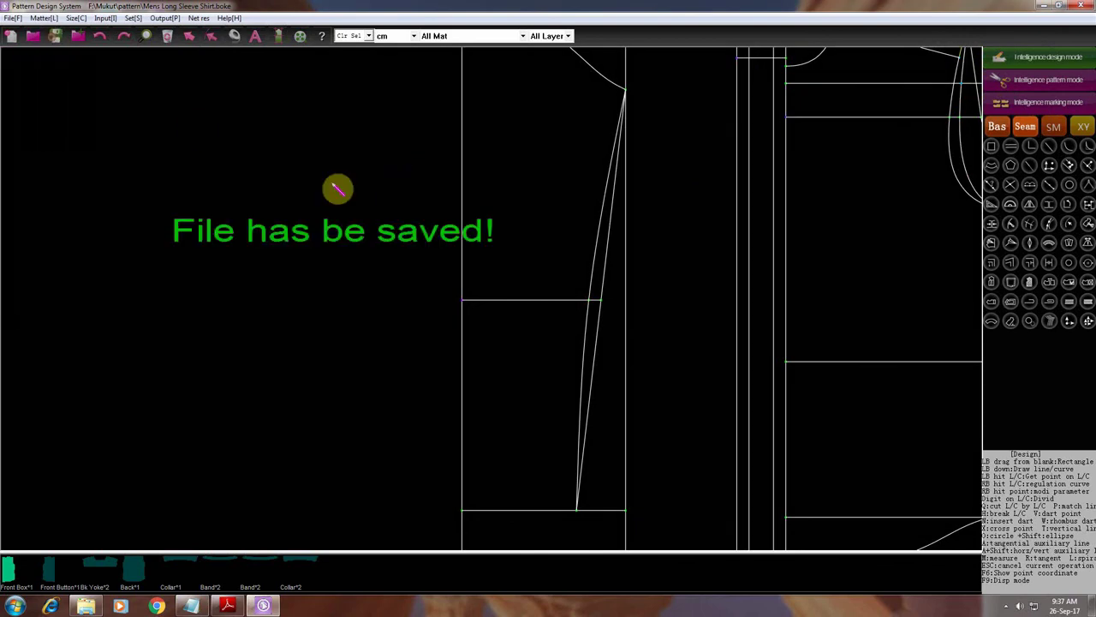
scroll(433, 270, "down", 1)
scroll(520, 461, "up", 1)
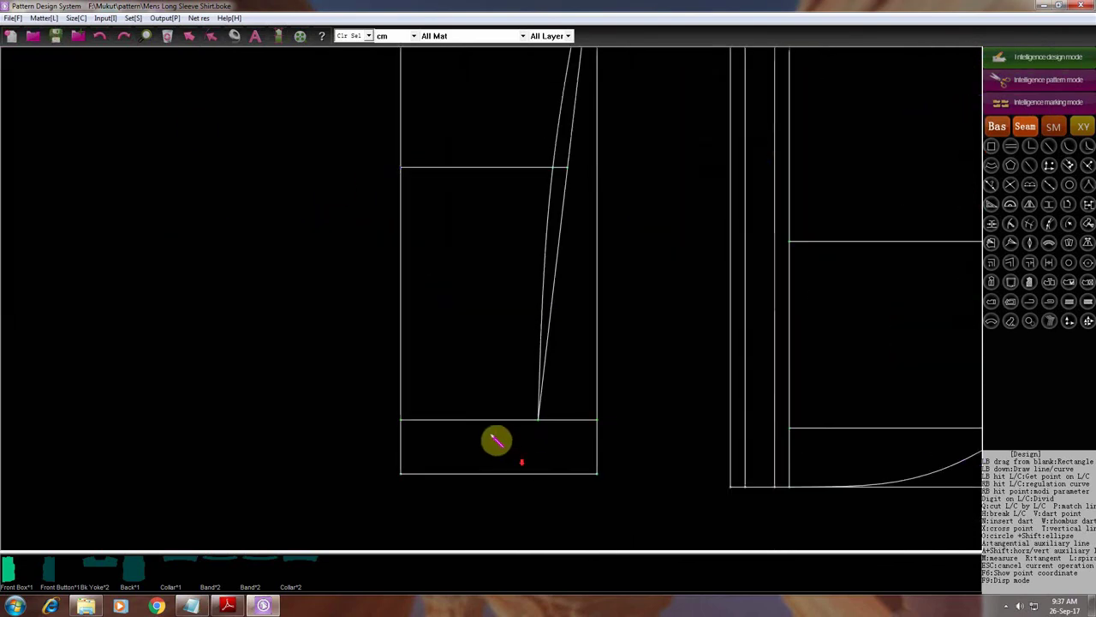
left_click(502, 422)
type("7.")
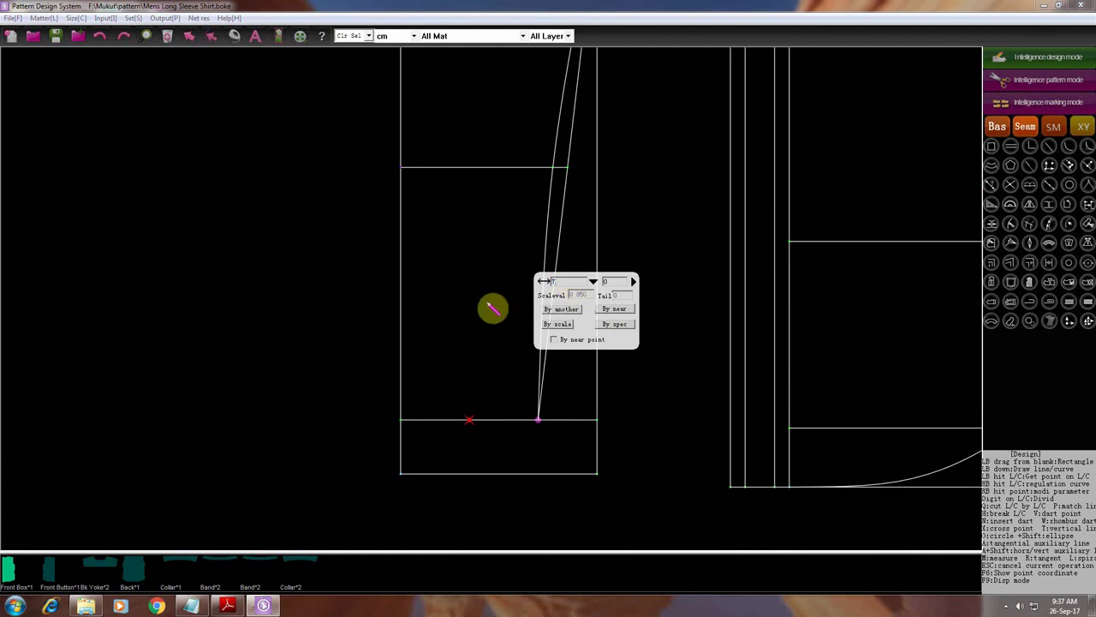
key("Escape")
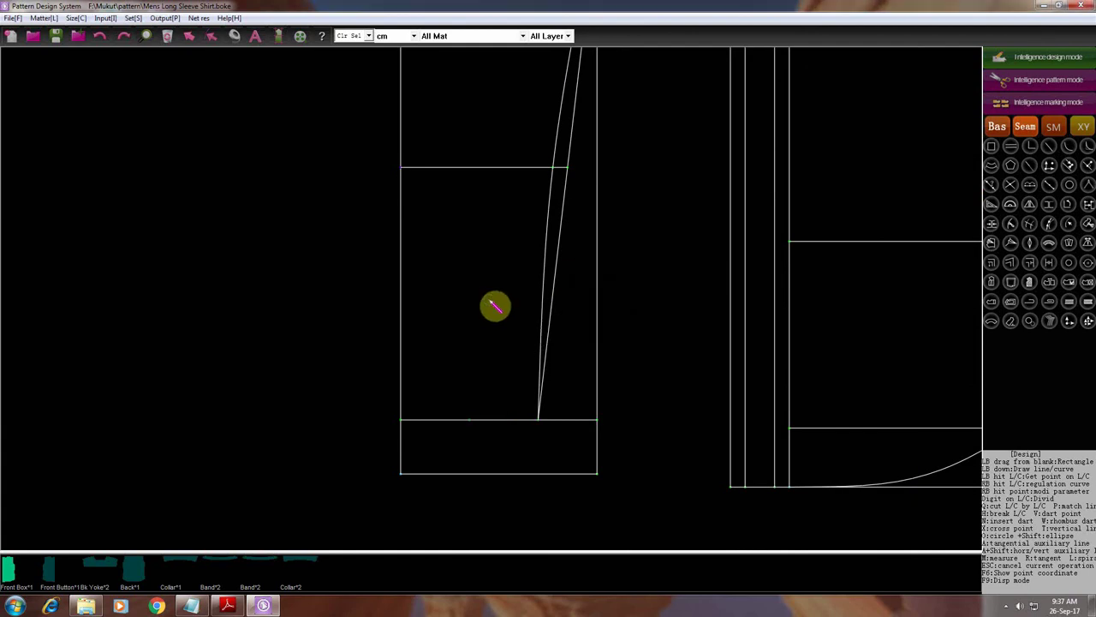
left_click(469, 420)
left_click(475, 335)
type("14")
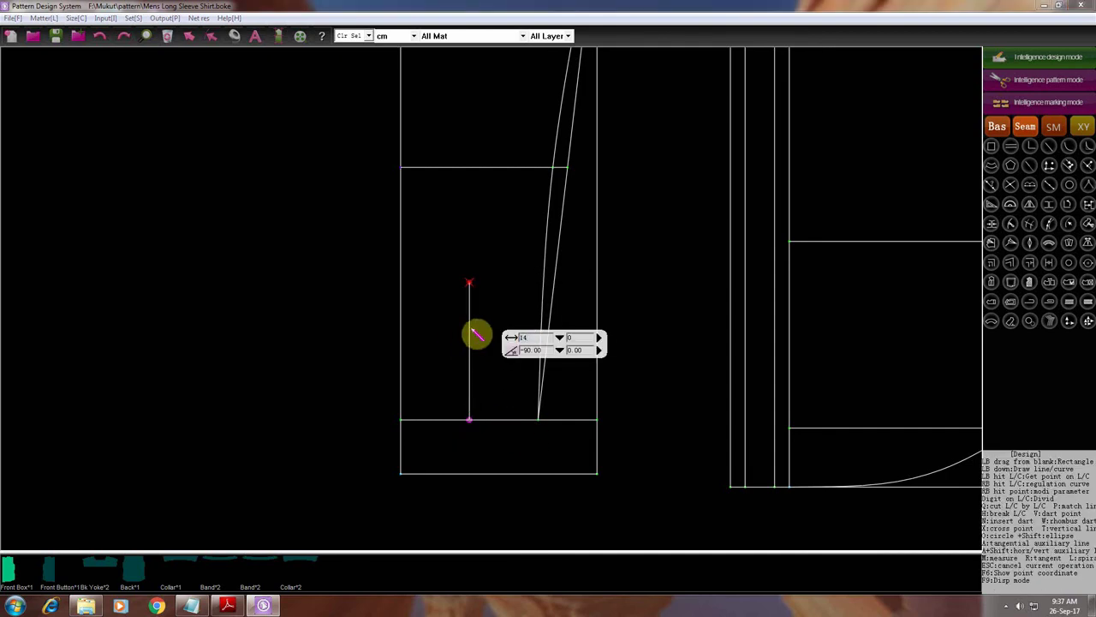
key("Return")
- Add two more upright placket lines from offset hem points, the last 13 long
scroll(493, 407, "up", 2)
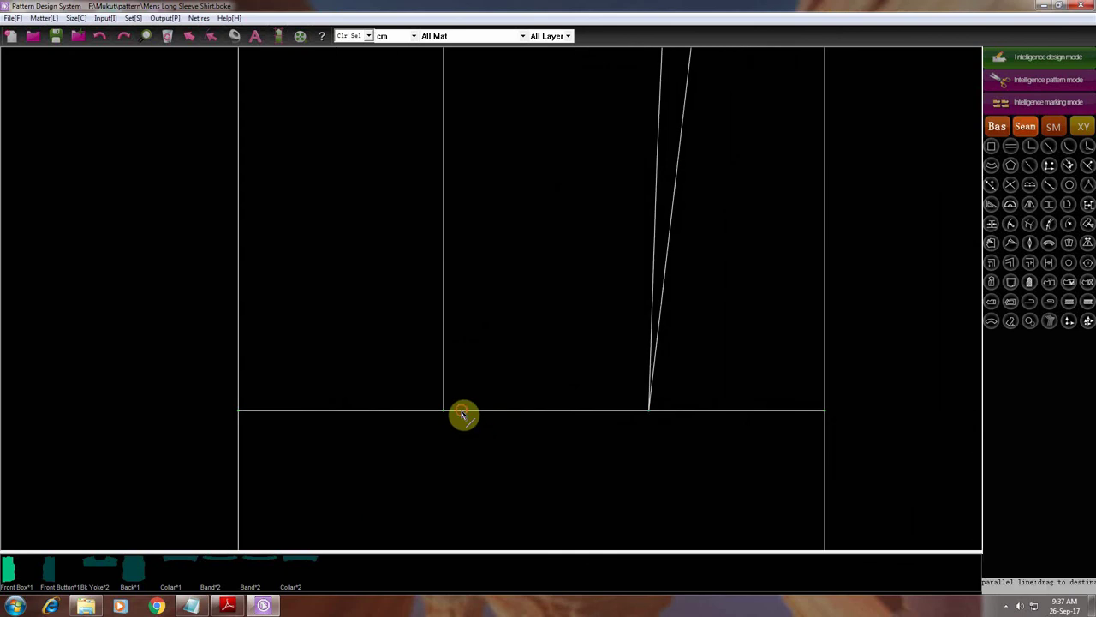
left_click(462, 414)
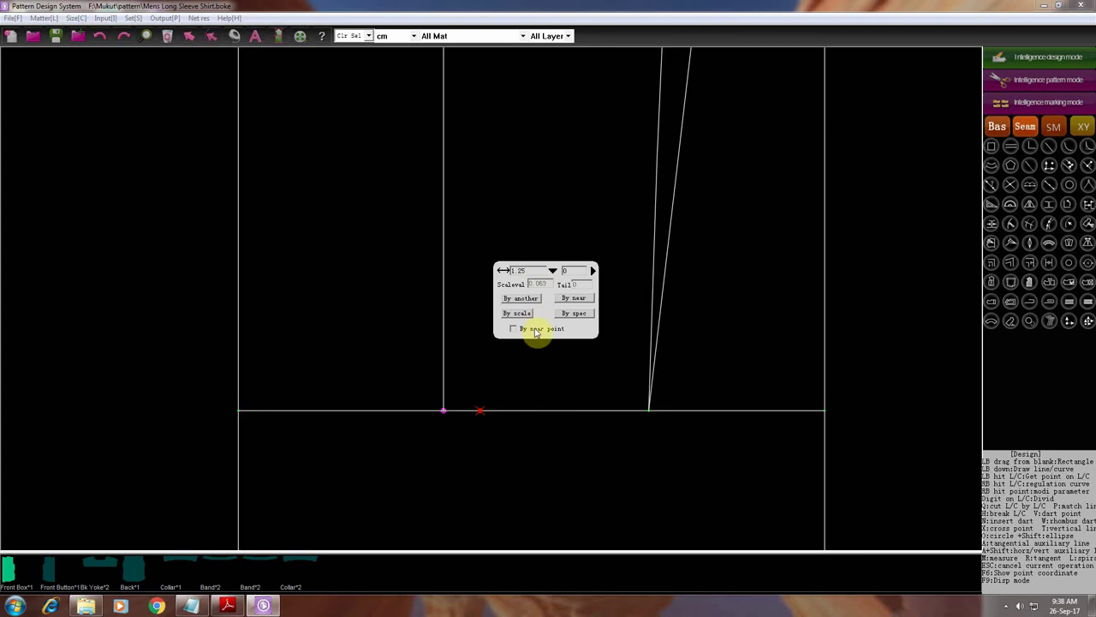
left_click(497, 370)
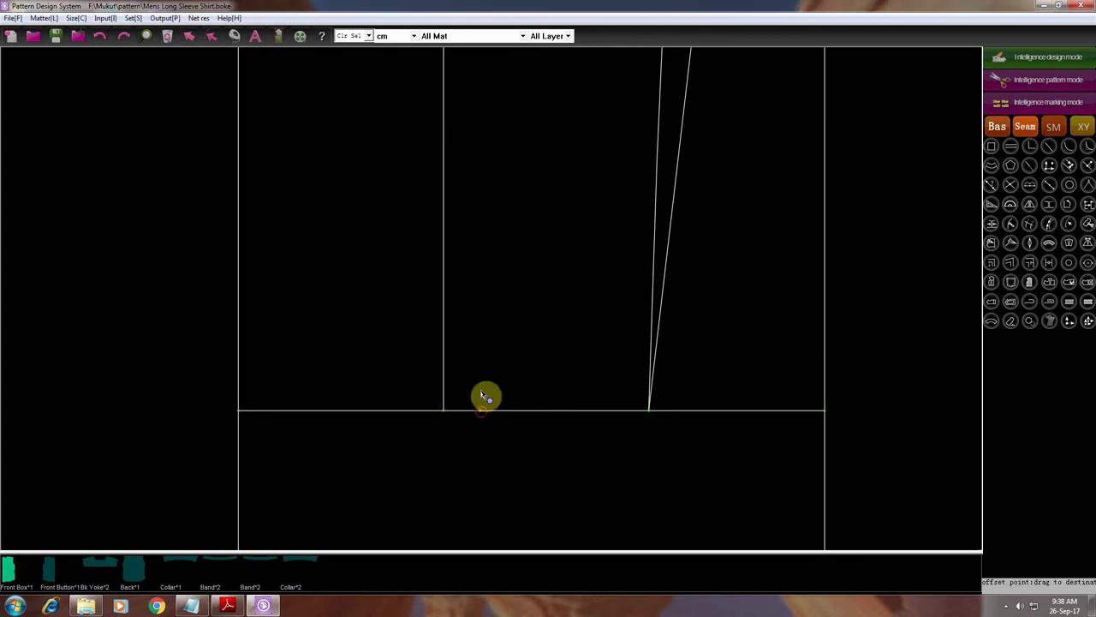
left_click_drag(484, 396, 482, 240)
type("13")
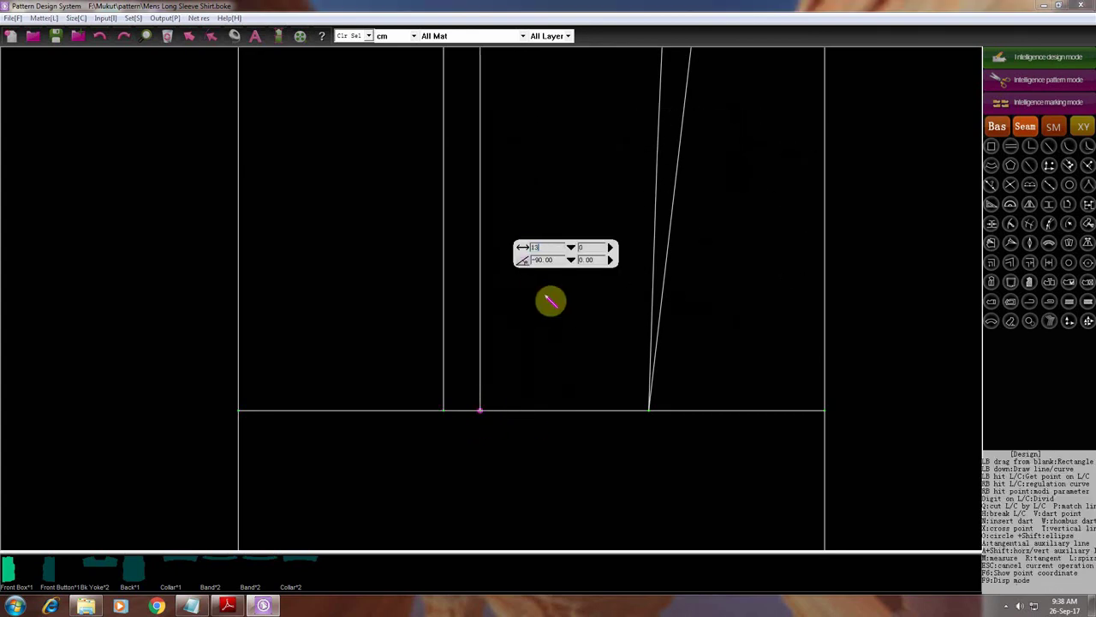
key("Return")
left_click(420, 411)
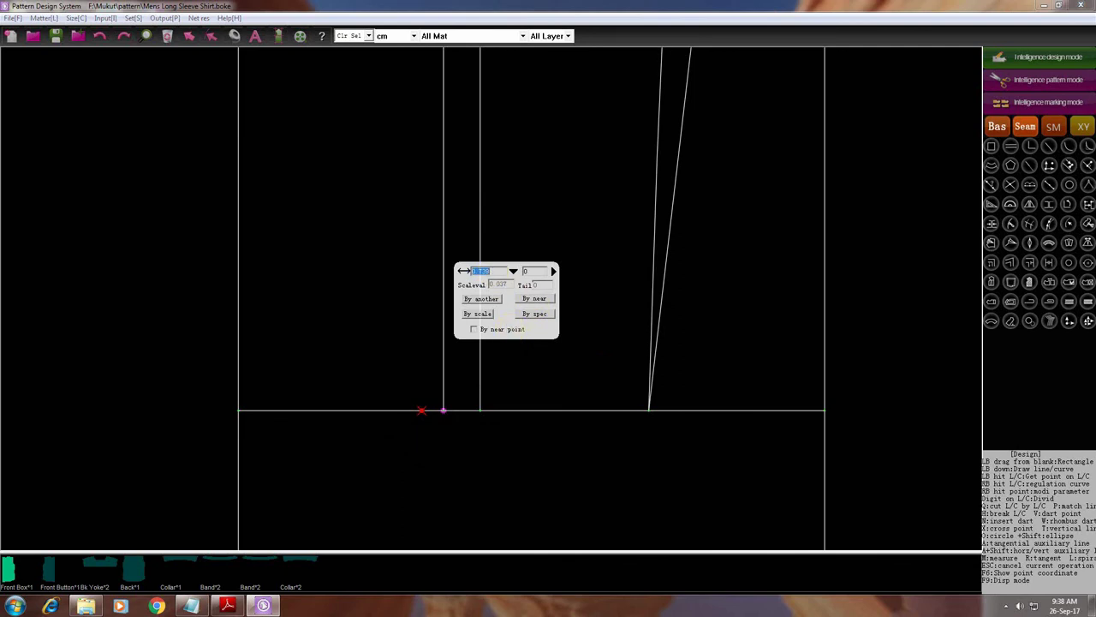
mouse_move(534, 356)
left_mouse_down()
mouse_move(415, 415)
mouse_move(407, 235)
left_mouse_up()
type("13")
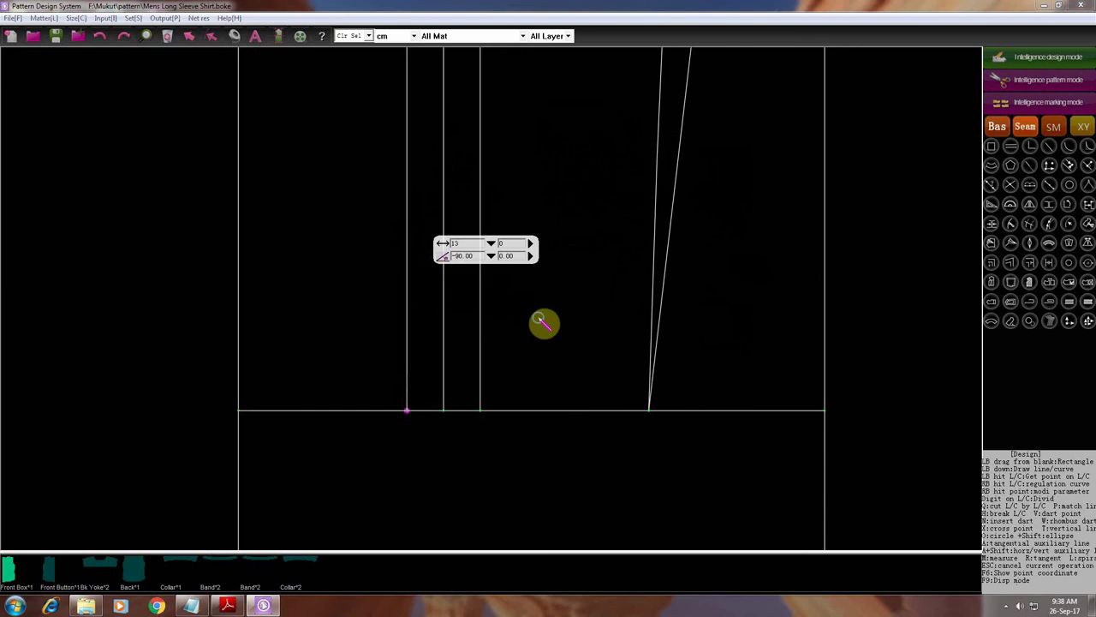
key("Return")
scroll(434, 289, "down", 3)
scroll(470, 237, "up", 3)
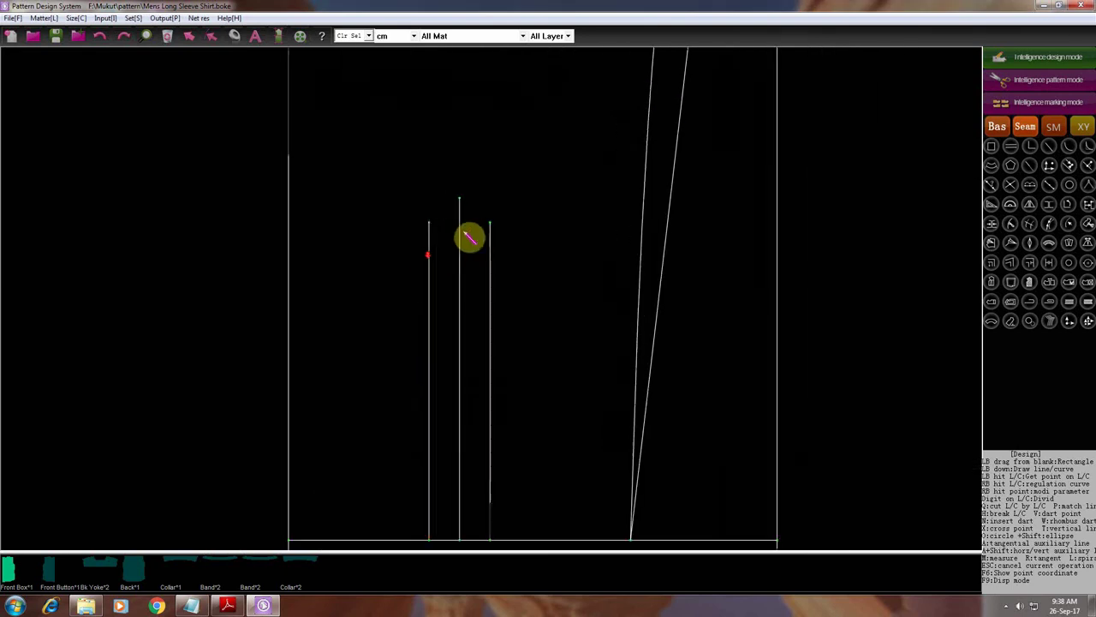
- Form the placket's pointed top and crossbar, then save the pattern
left_click(431, 224)
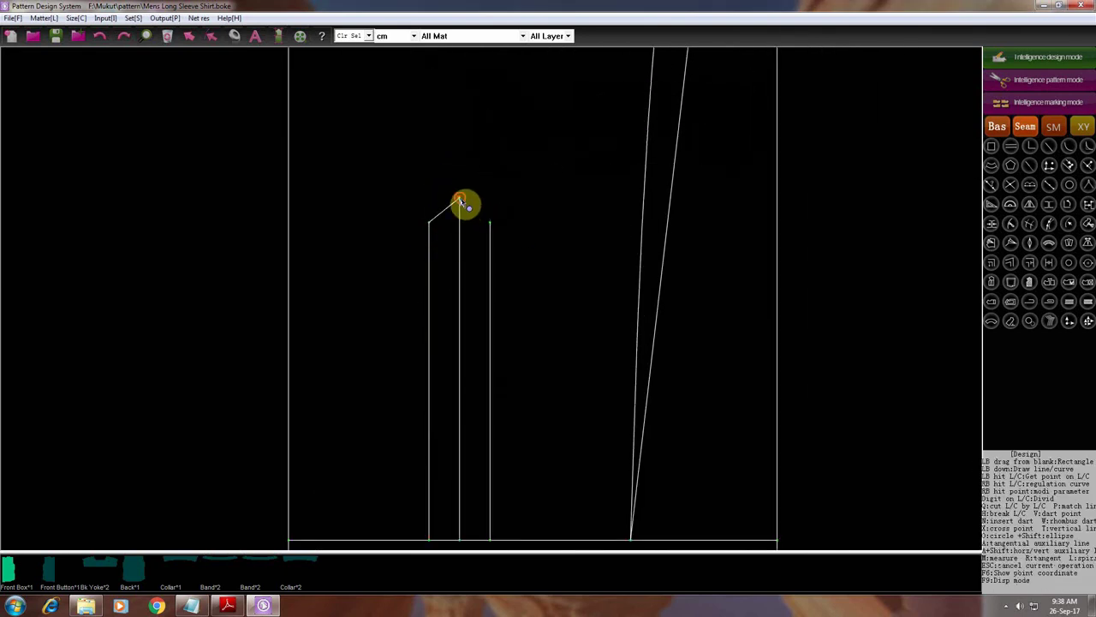
left_click(460, 200)
left_click(491, 222)
scroll(475, 238, "up", 2)
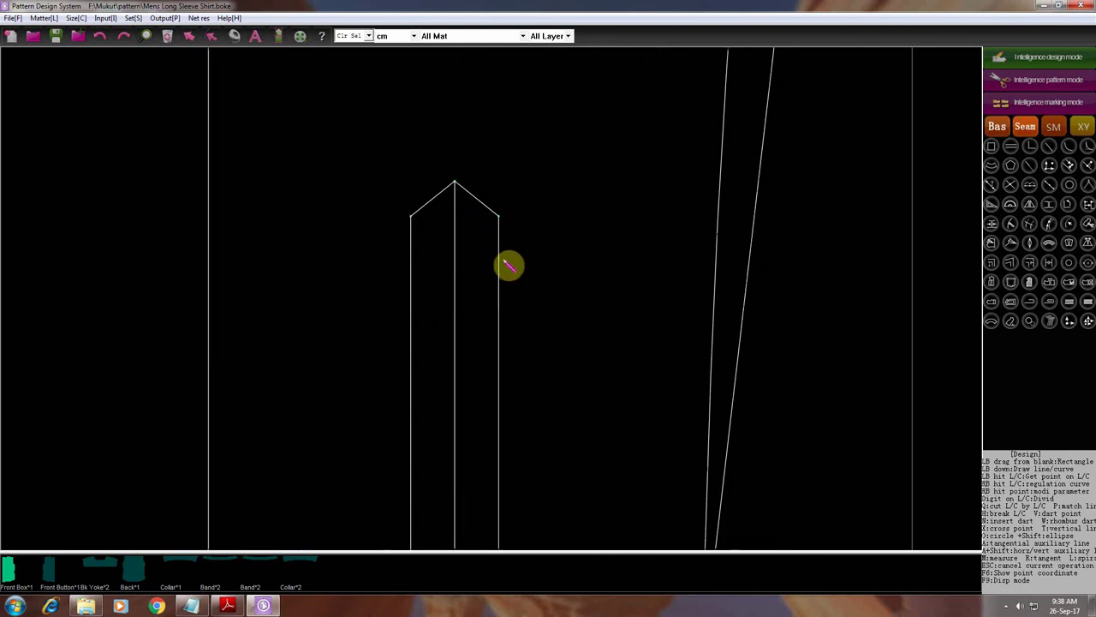
left_click(499, 252)
type("2")
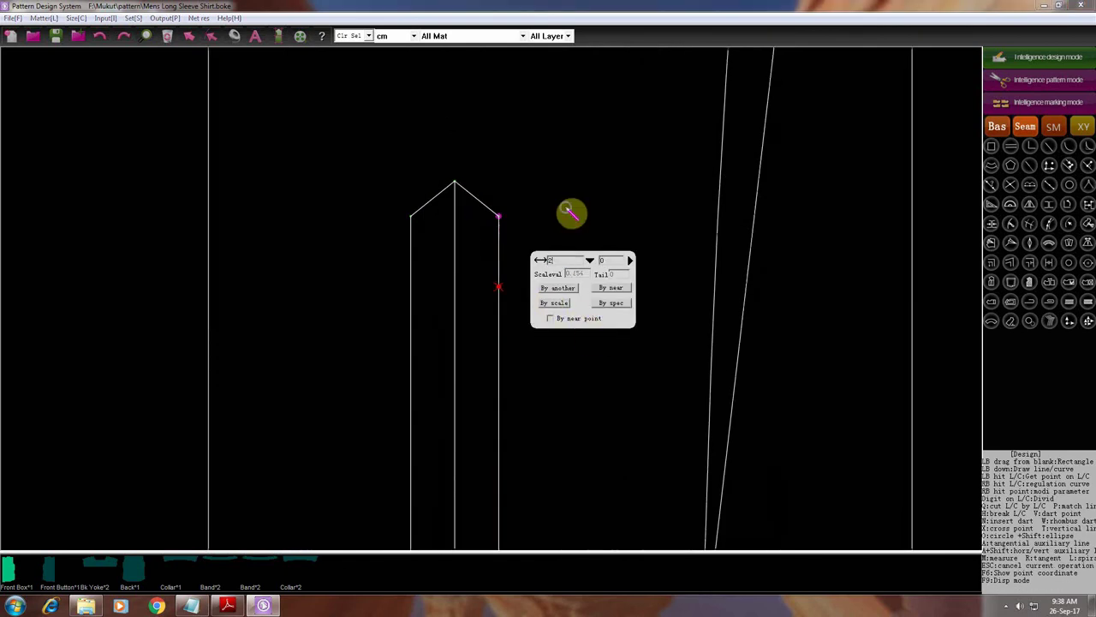
key("Return")
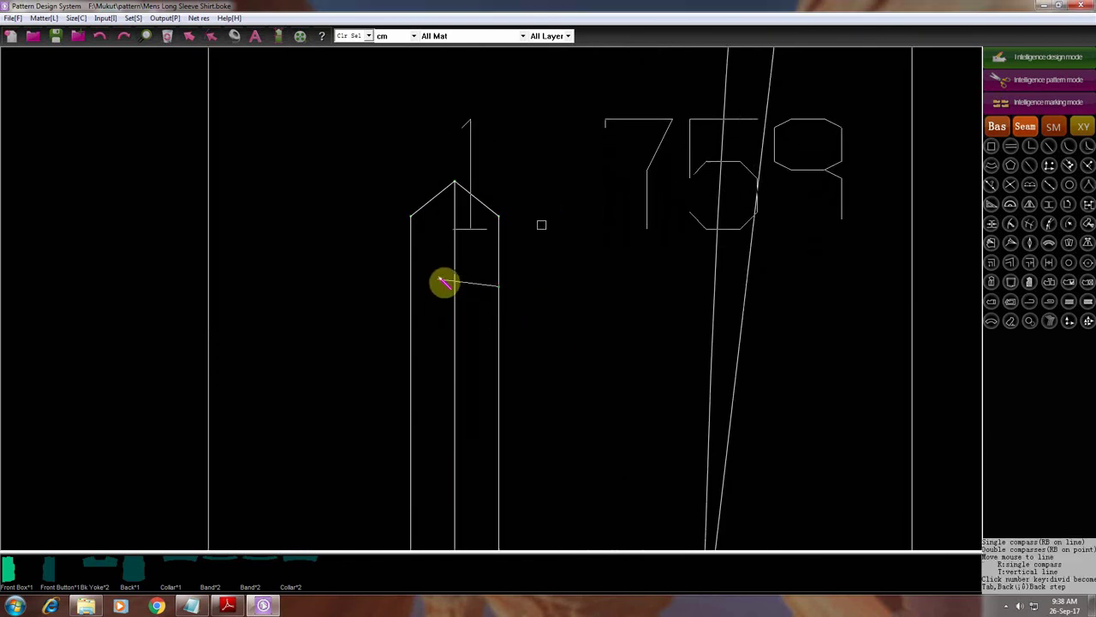
right_click(412, 286)
scroll(412, 190, "down", 3)
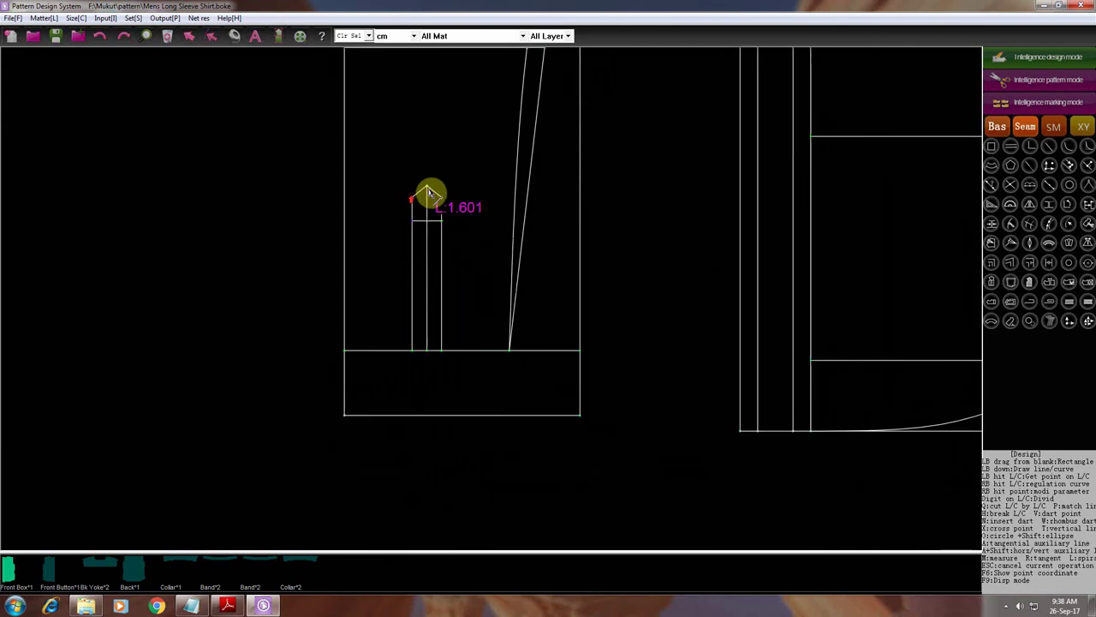
left_click(61, 39)
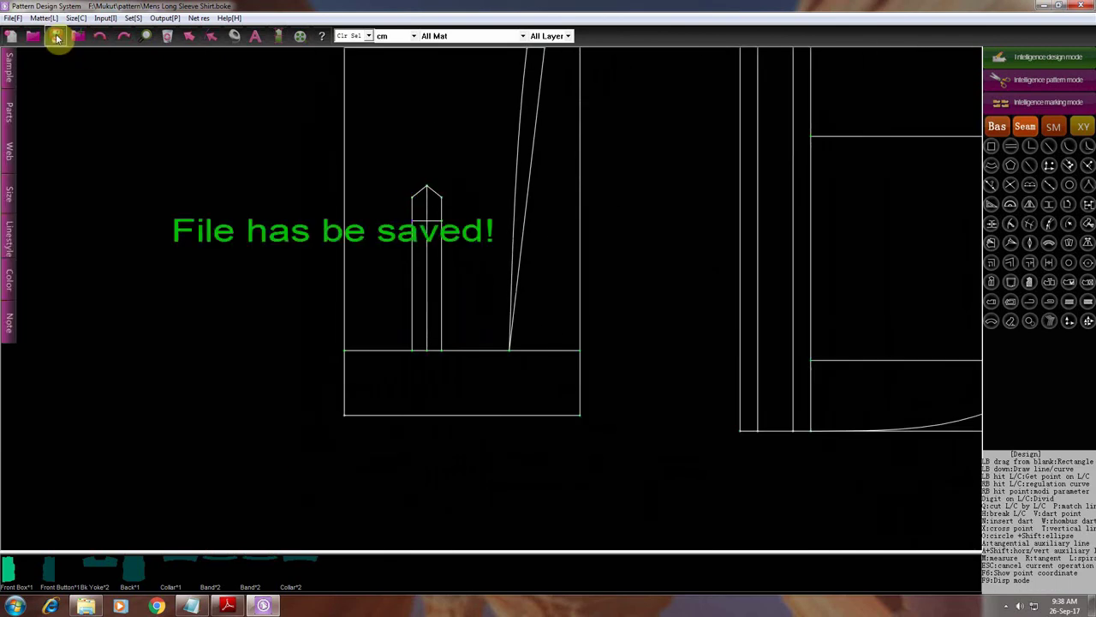
scroll(557, 295, "down", 2)
- Mark a point on the sleeve hem line for the dart's centre
scroll(472, 342, "up", 1)
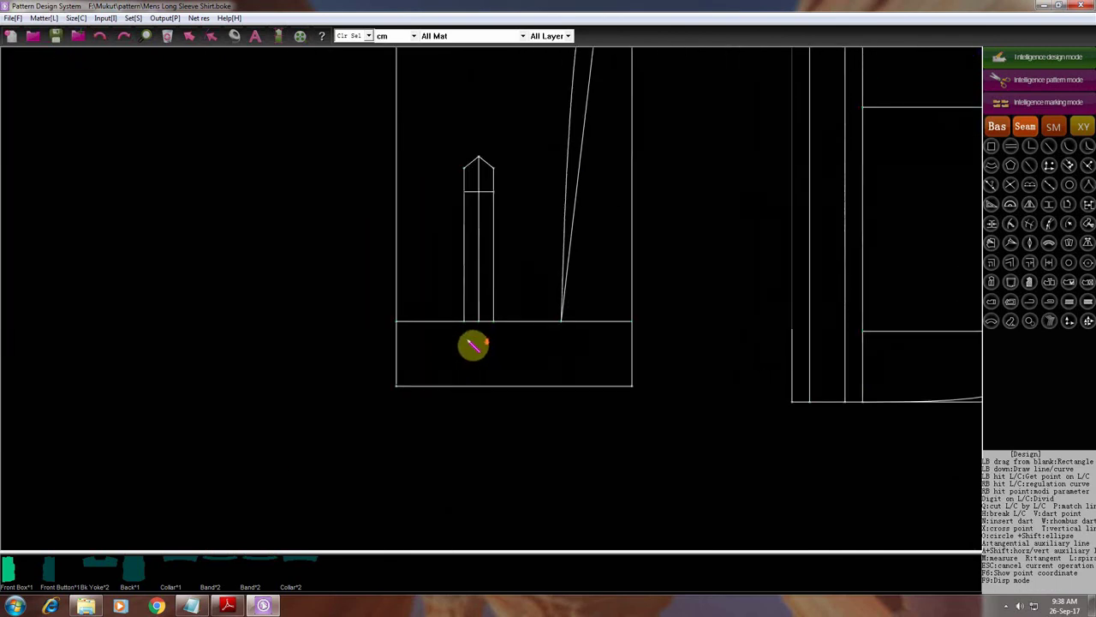
scroll(476, 330, "up", 1)
left_click(474, 314)
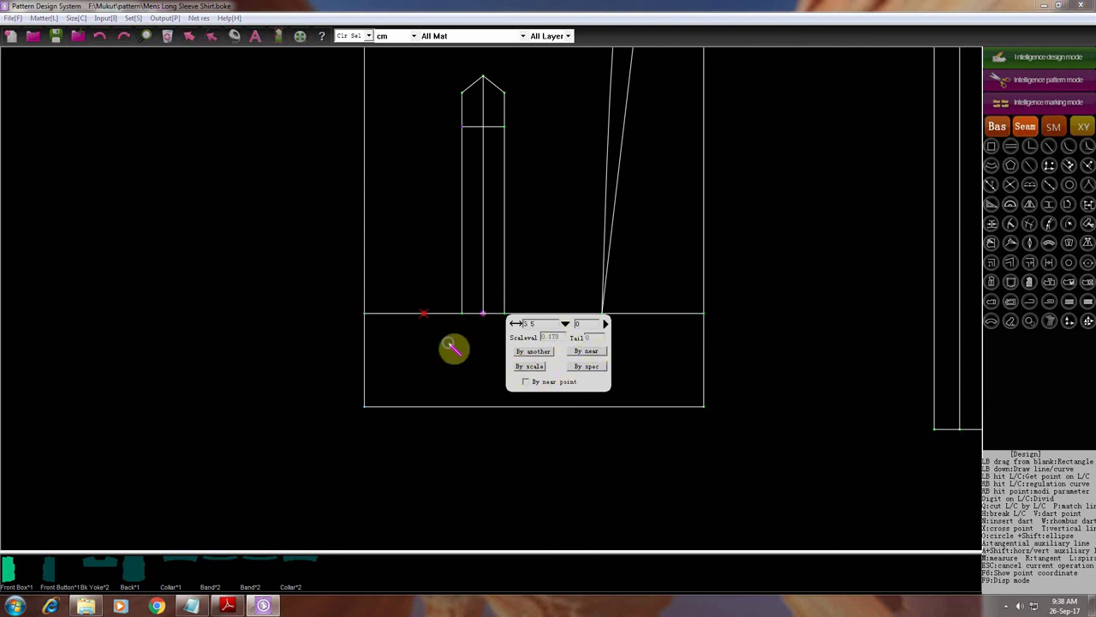
scroll(454, 347, "up", 2)
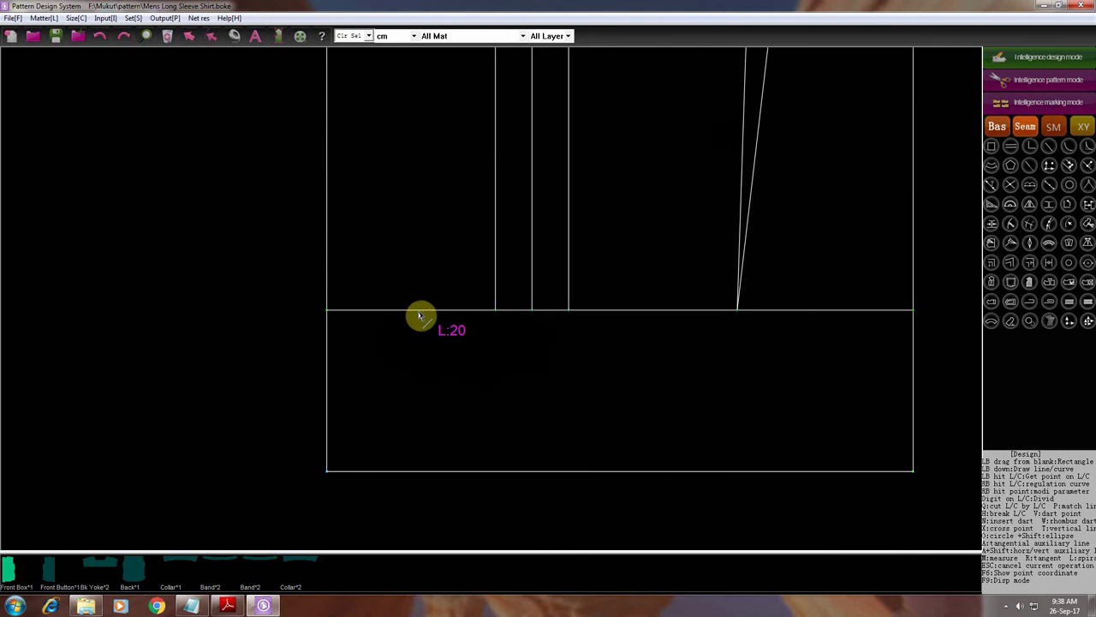
left_click(430, 313)
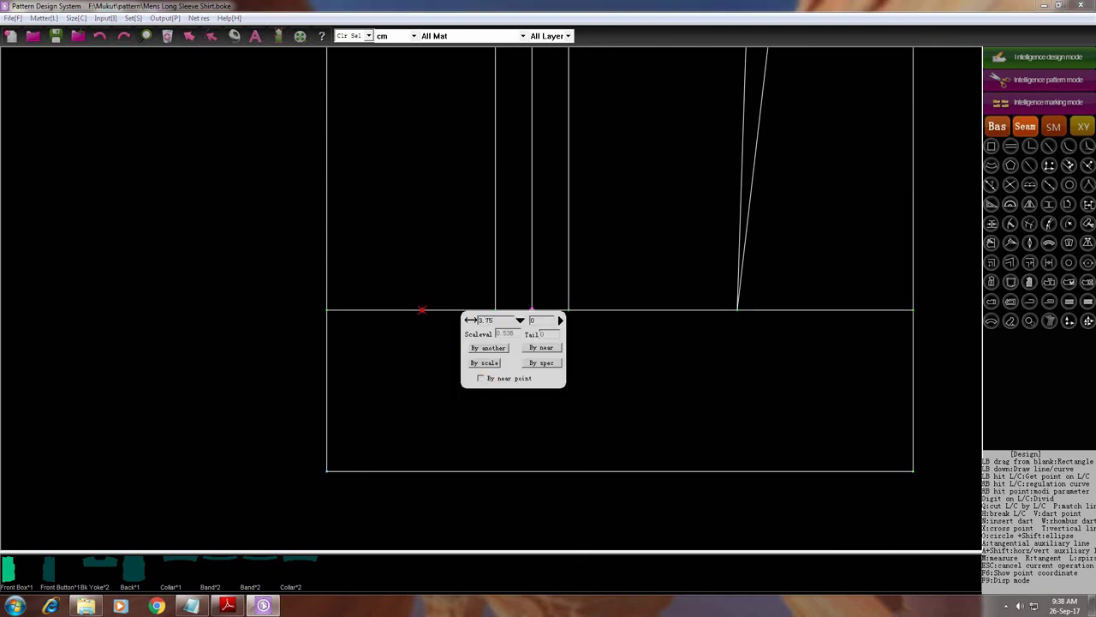
scroll(434, 313, "up", 1)
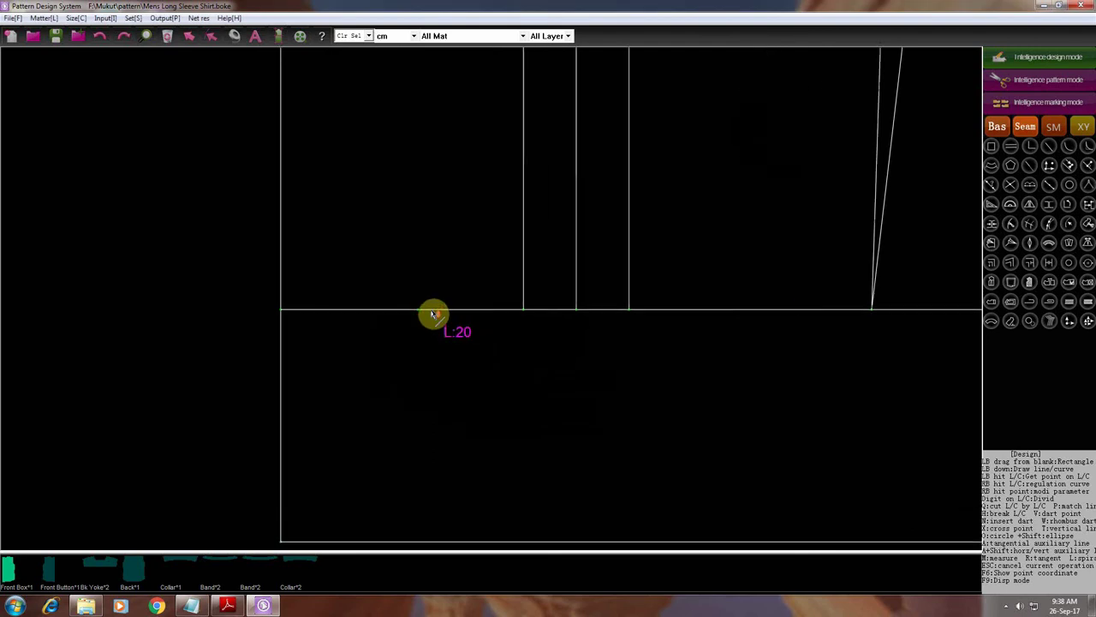
left_click(430, 310)
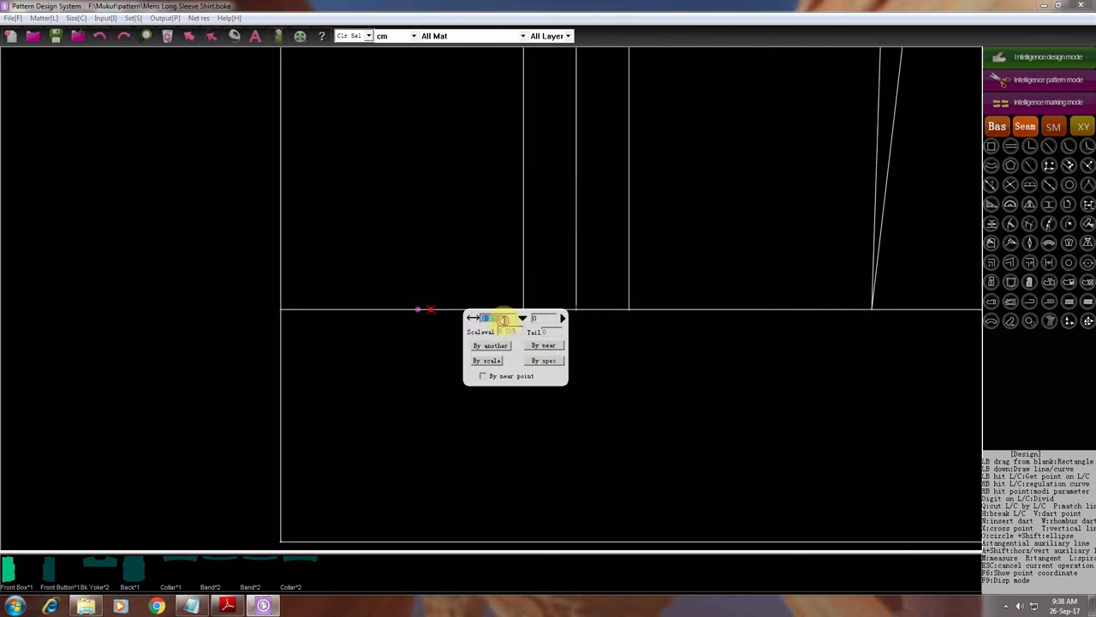
left_click(488, 345)
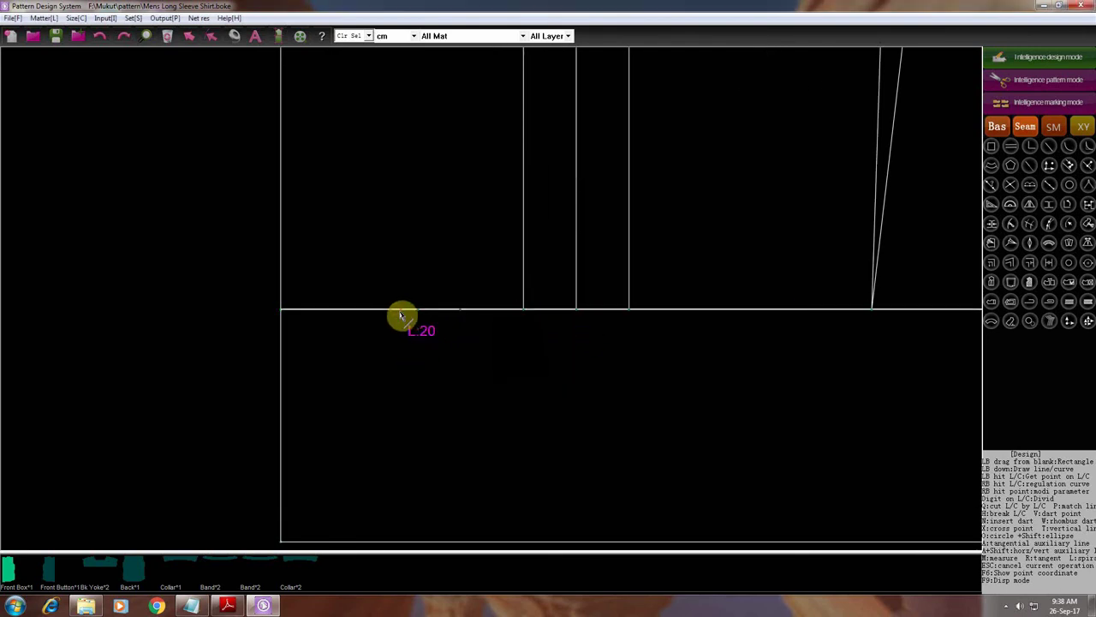
left_click(395, 310)
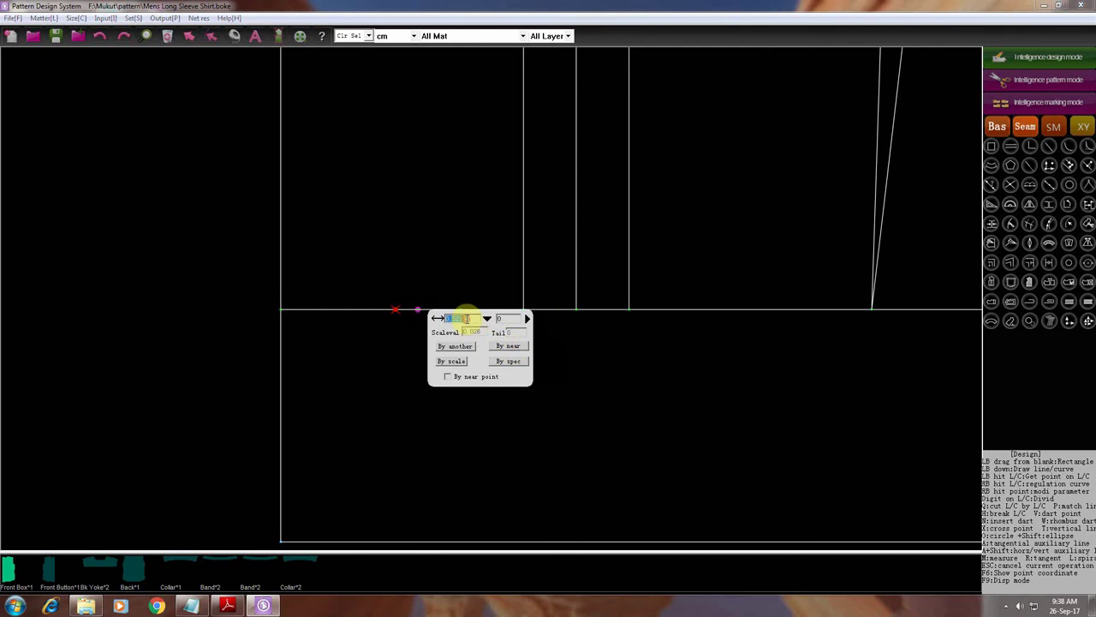
right_click(422, 319)
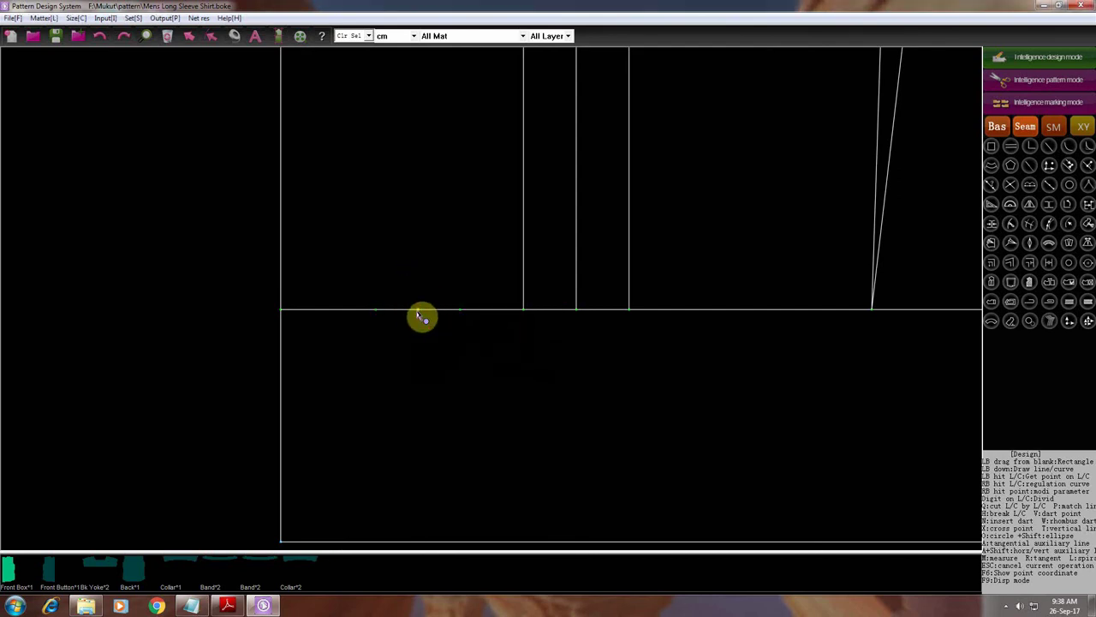
- Draw the dart's vertical centre line and a first leg joining its top
left_click(418, 310)
right_click(431, 169)
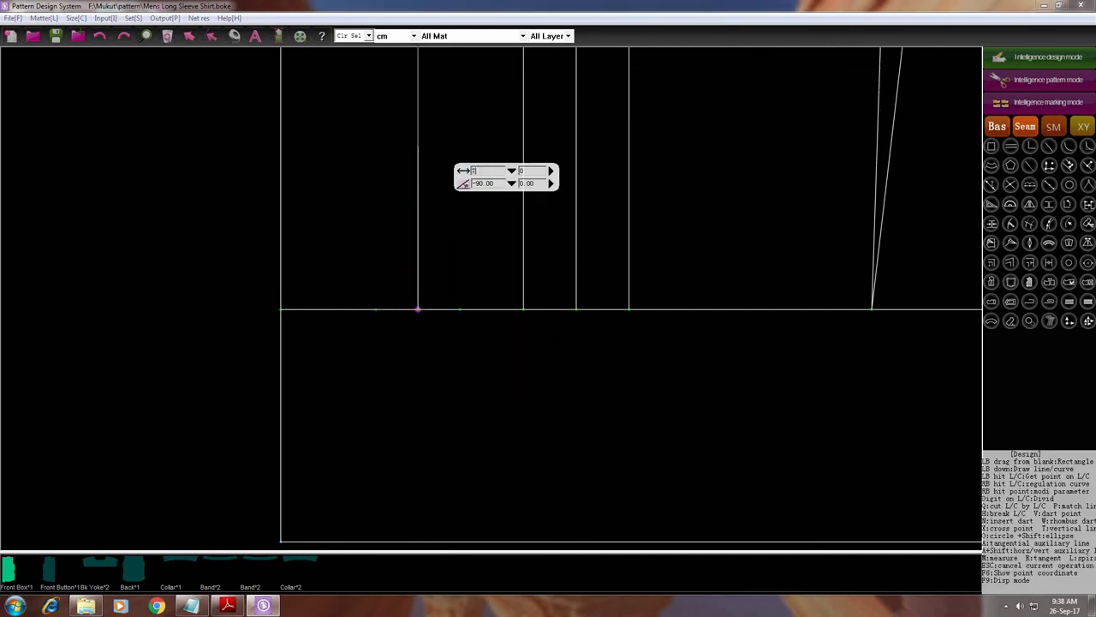
type("7")
left_click(443, 223)
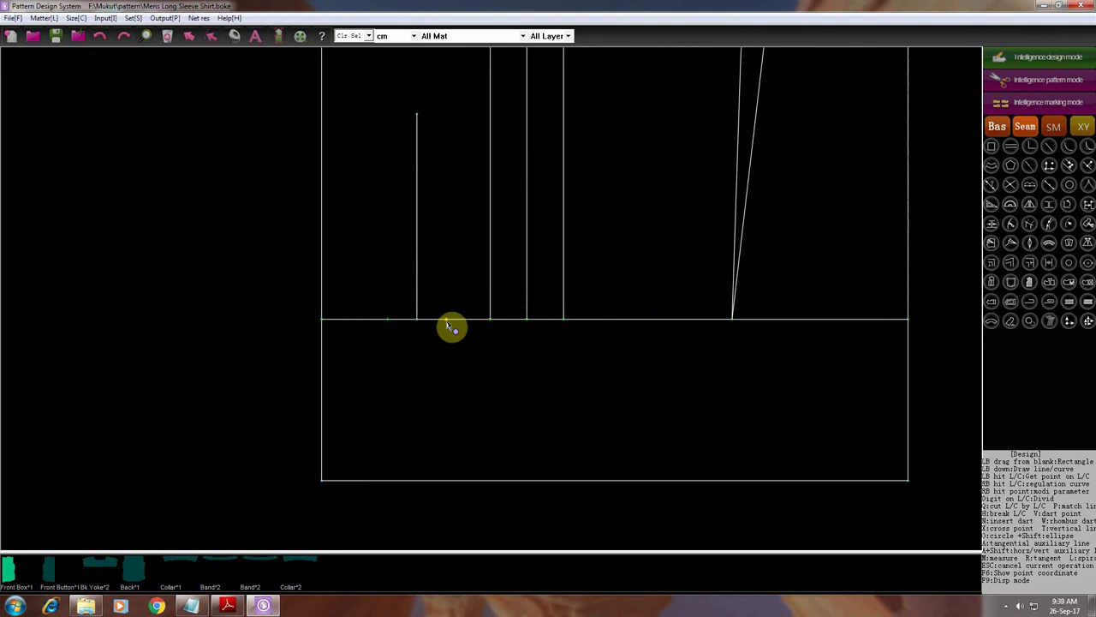
left_click(446, 319)
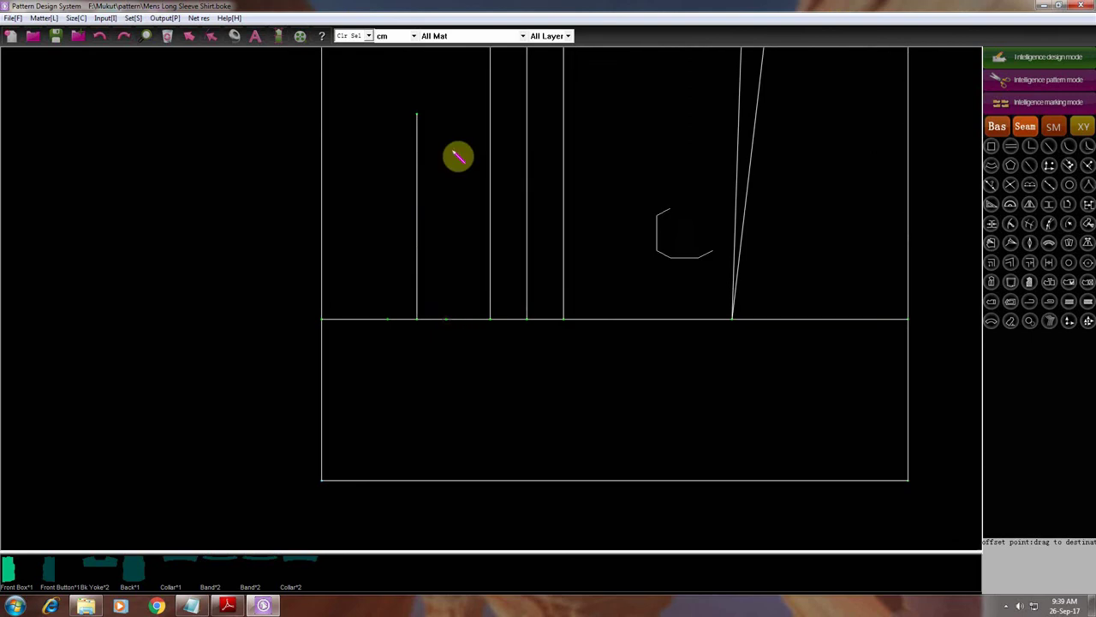
left_click(418, 117)
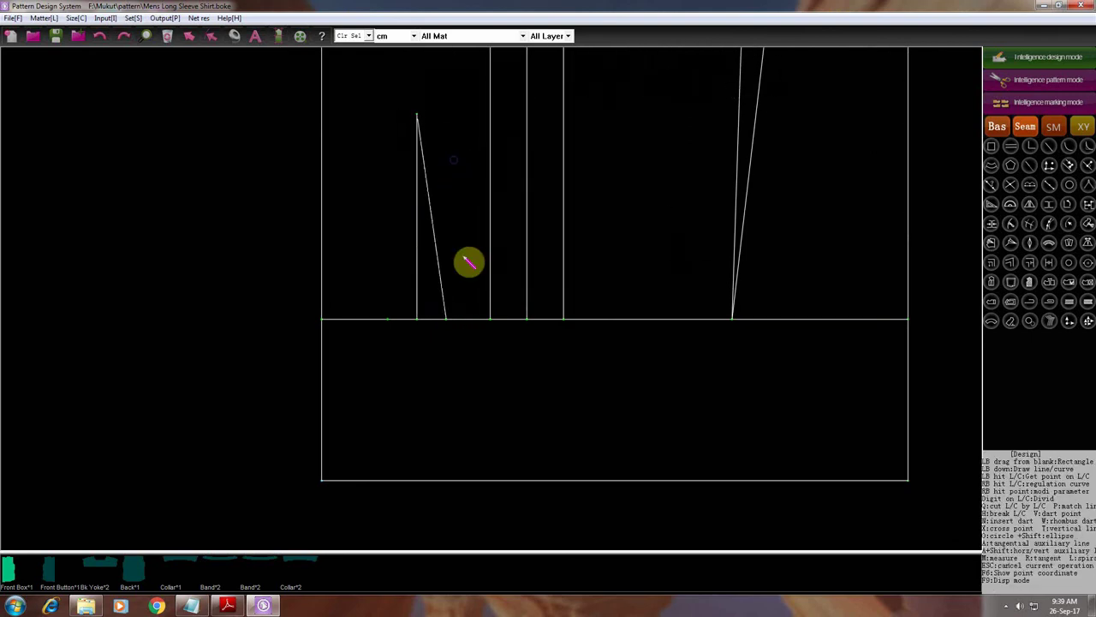
right_click(447, 322)
key("Escape")
- Draw the second dart leg from a hem point 4 away up to the apex
left_click(419, 321)
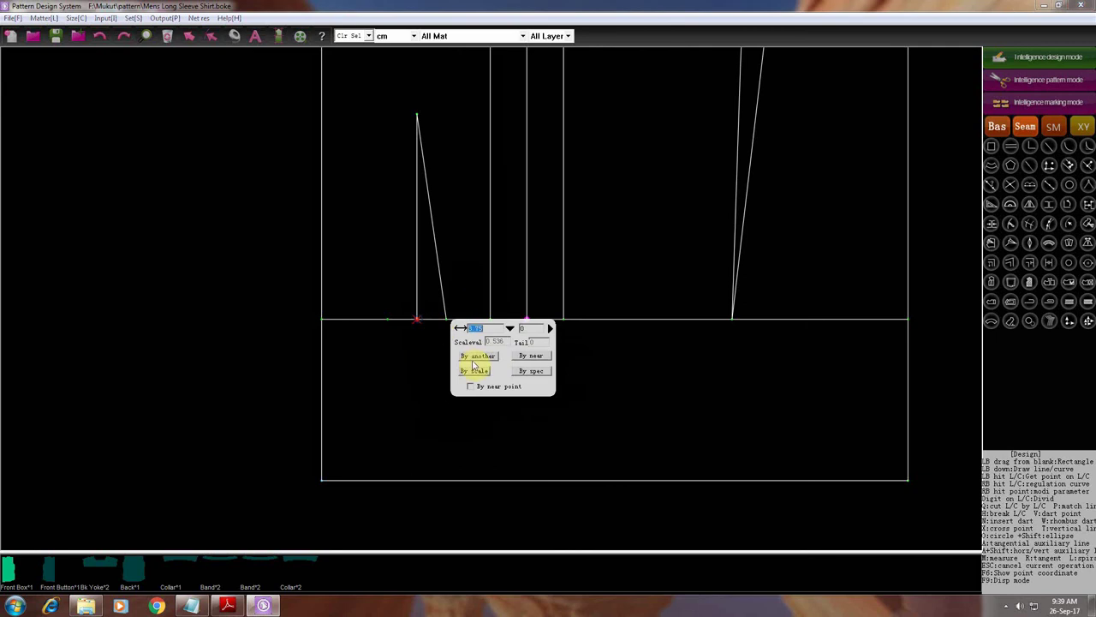
type("4")
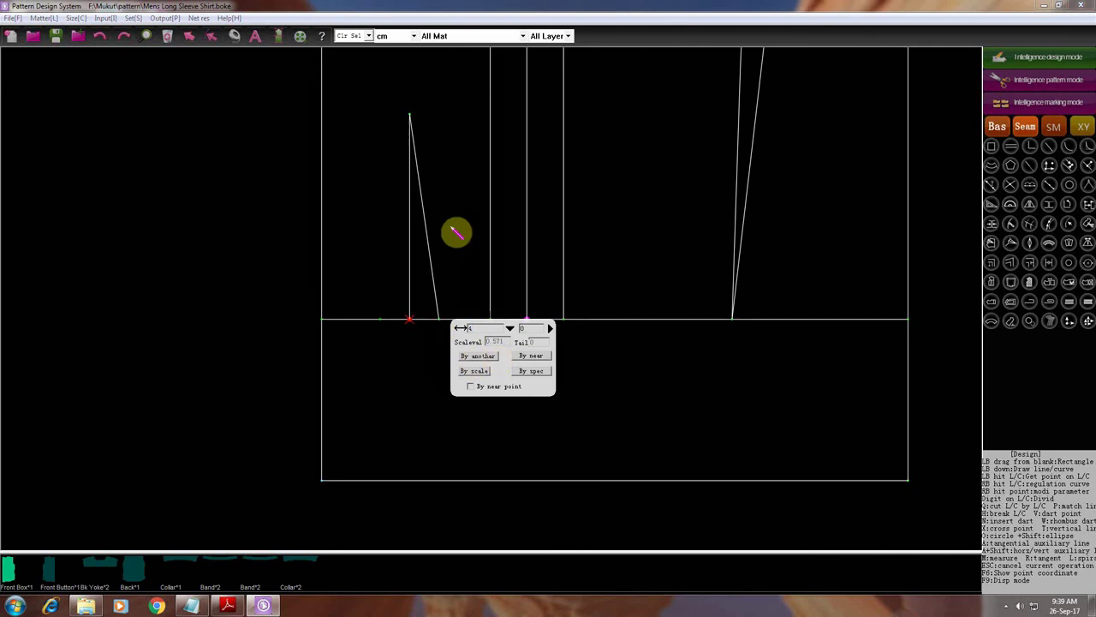
key("Return")
left_click(383, 321)
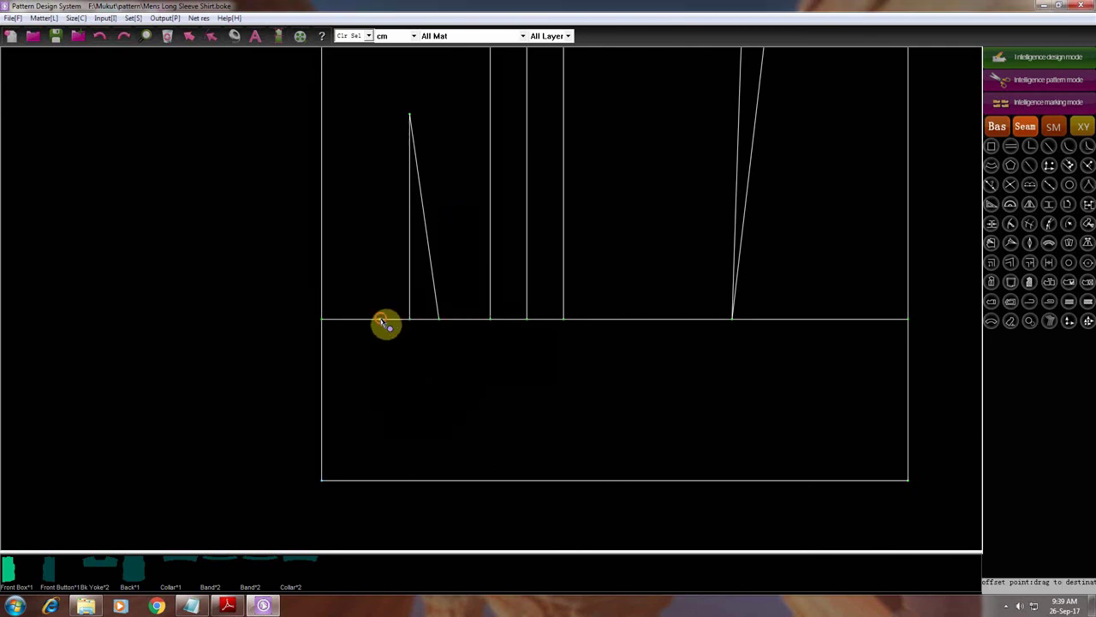
left_click(412, 119)
right_click(462, 204)
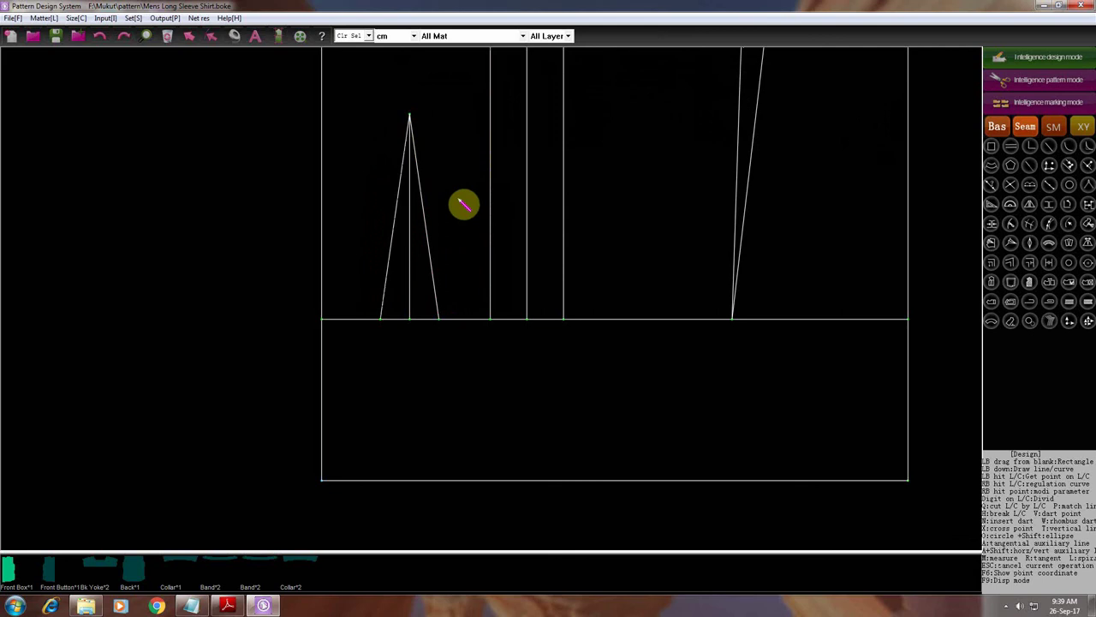
scroll(257, 294, "down", 2)
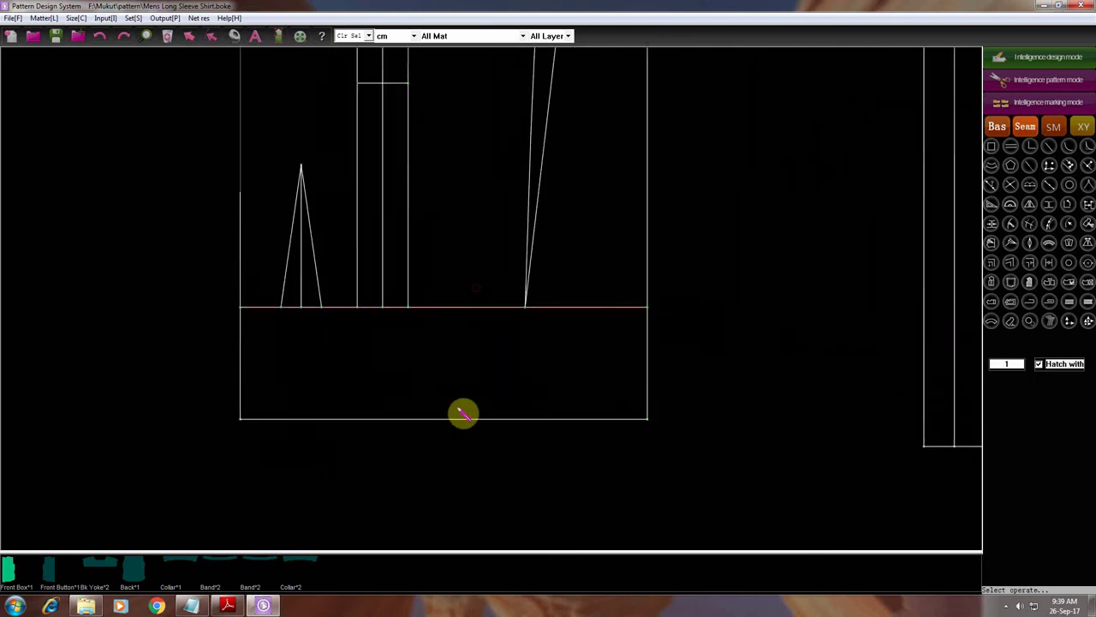
- Mirror the half sleeve across its side line with Copy Symm, answering the keep-original prompt
scroll(463, 413, "down", 2)
scroll(475, 408, "down", 1)
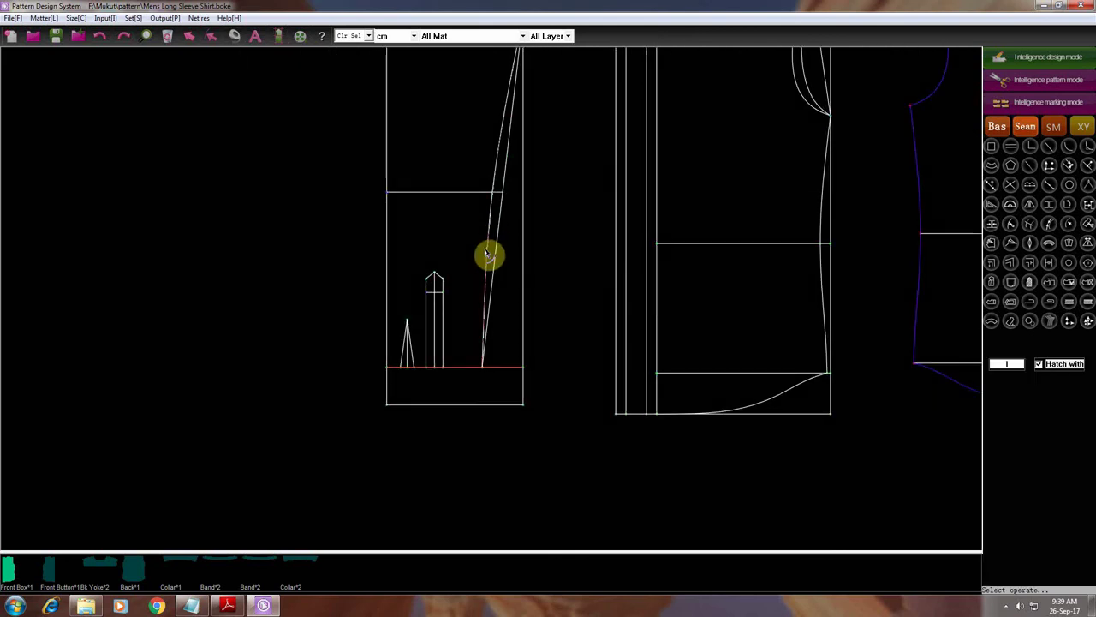
scroll(494, 243, "down", 1)
right_click(473, 49)
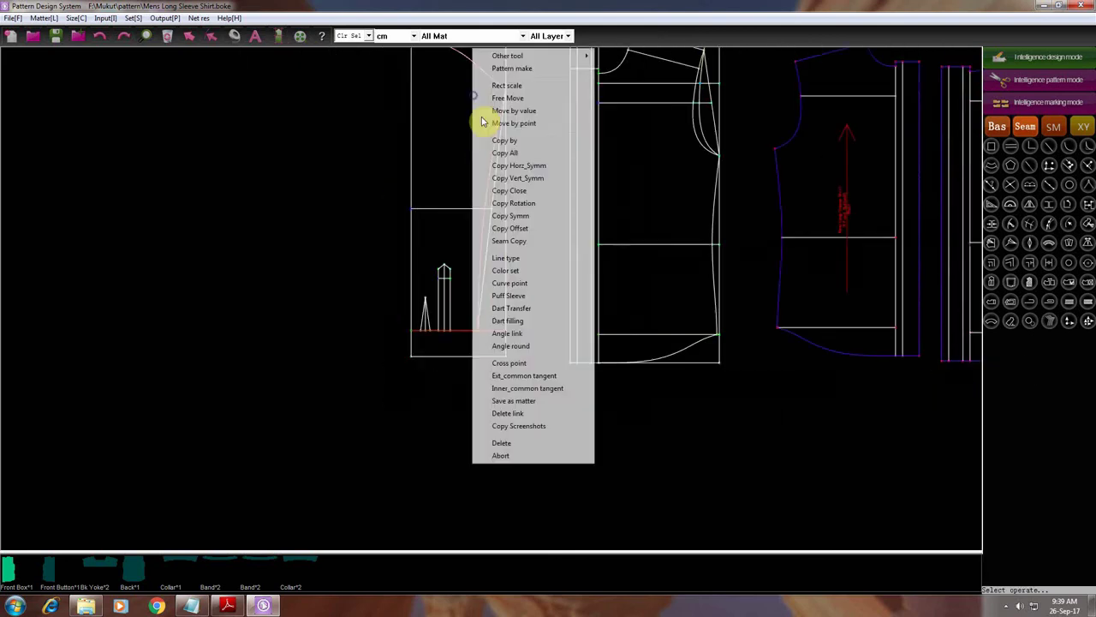
left_click(514, 215)
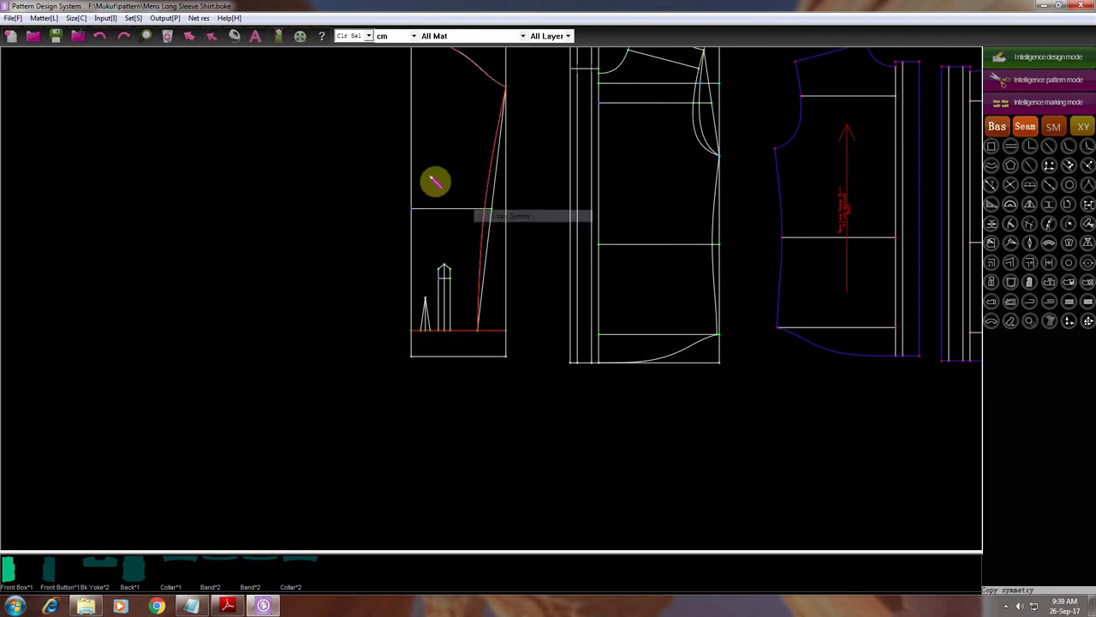
left_click(411, 162)
left_click(531, 328)
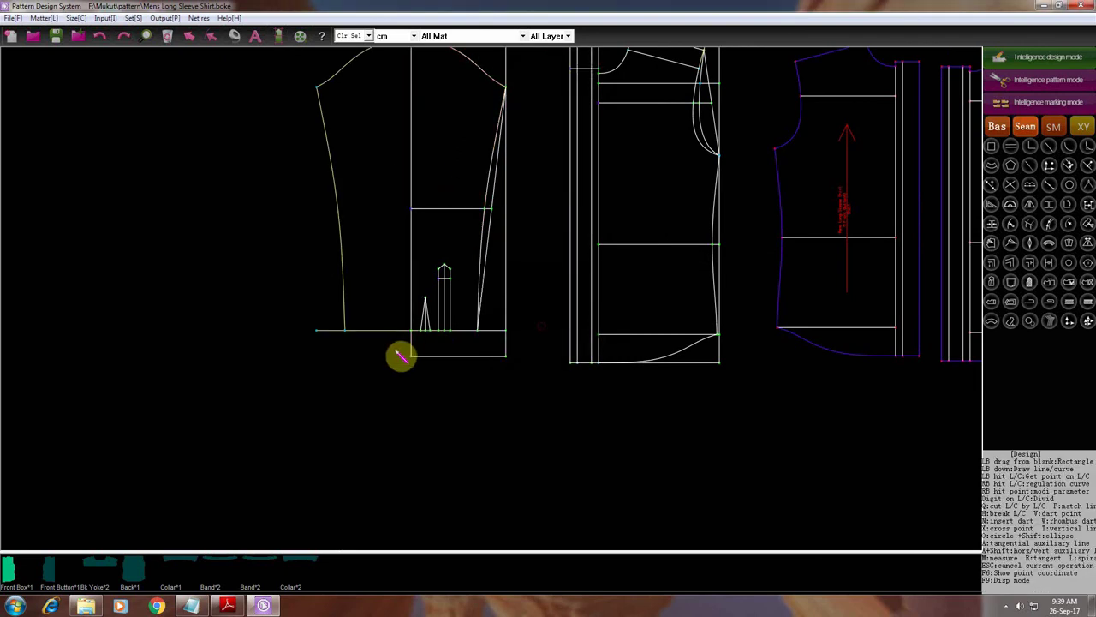
- Save the shirt pattern file
scroll(433, 254, "down", 2)
scroll(452, 215, "up", 1)
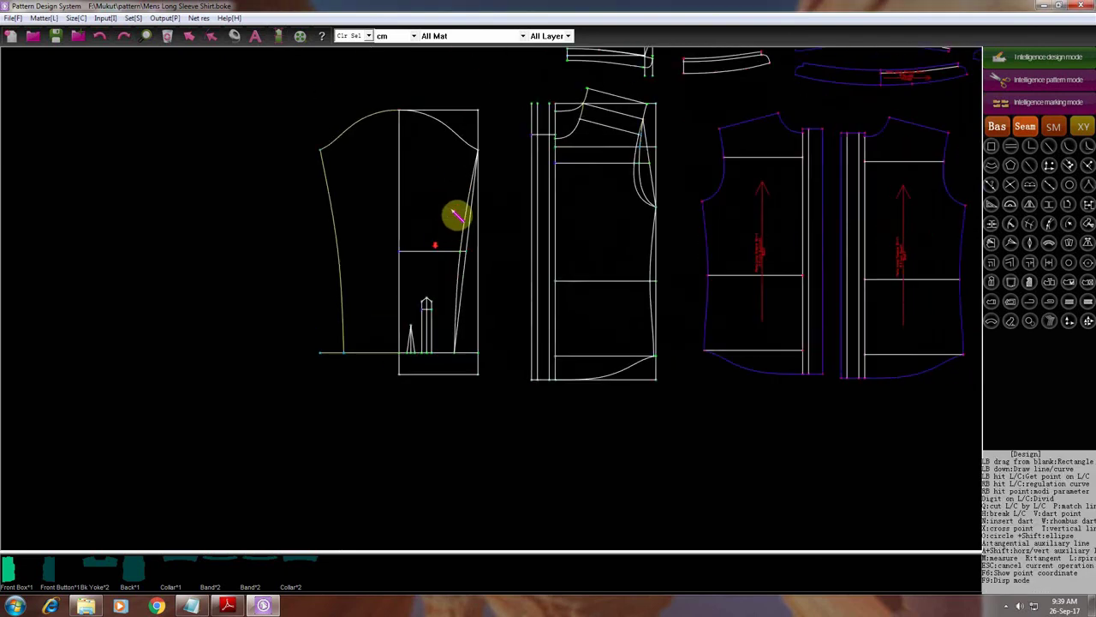
left_click(56, 36)
- Adjust the knots on the right part of the sleeve cap curve to smooth it
scroll(412, 93, "up", 2)
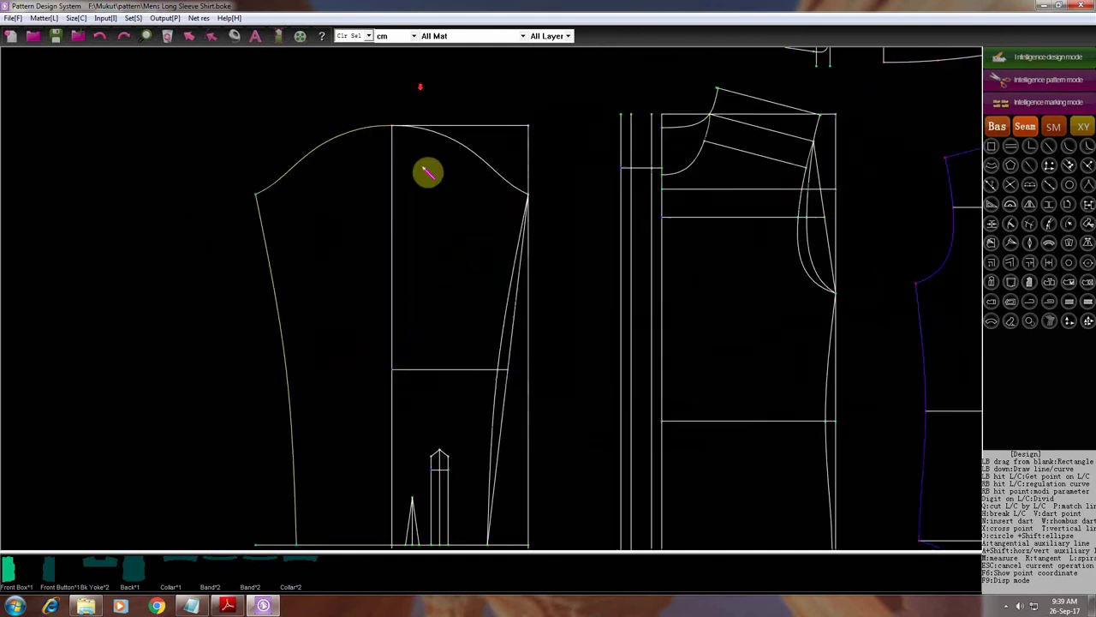
scroll(429, 172, "up", 1)
scroll(577, 205, "up", 2)
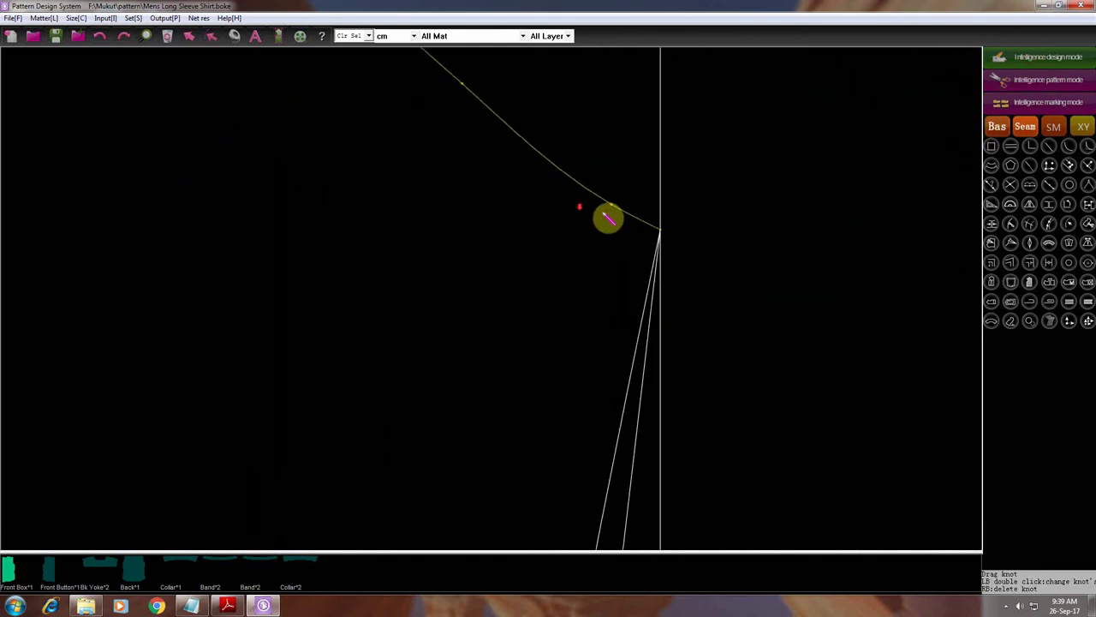
left_click_drag(606, 206, 600, 204)
scroll(542, 174, "up", 1)
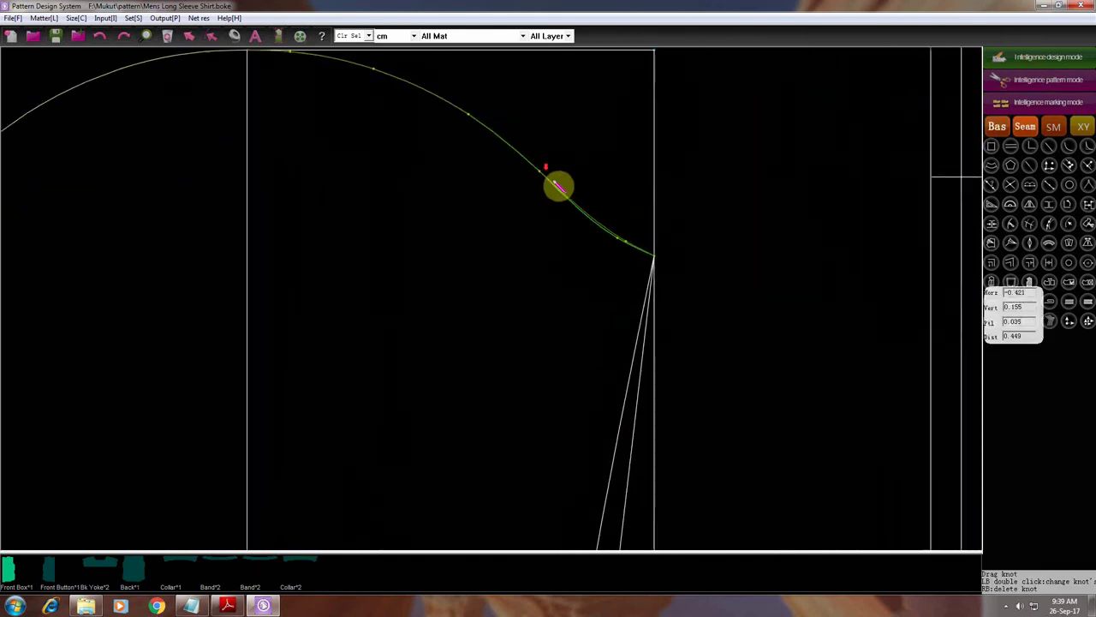
scroll(563, 183, "down", 1)
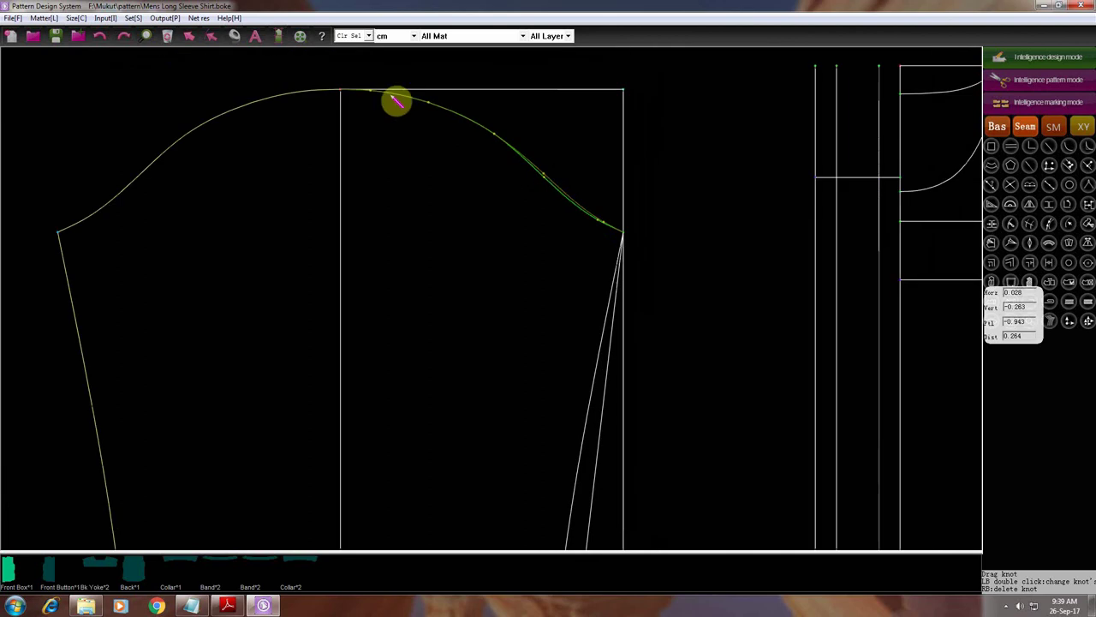
scroll(359, 96, "up", 2)
scroll(360, 96, "up", 2)
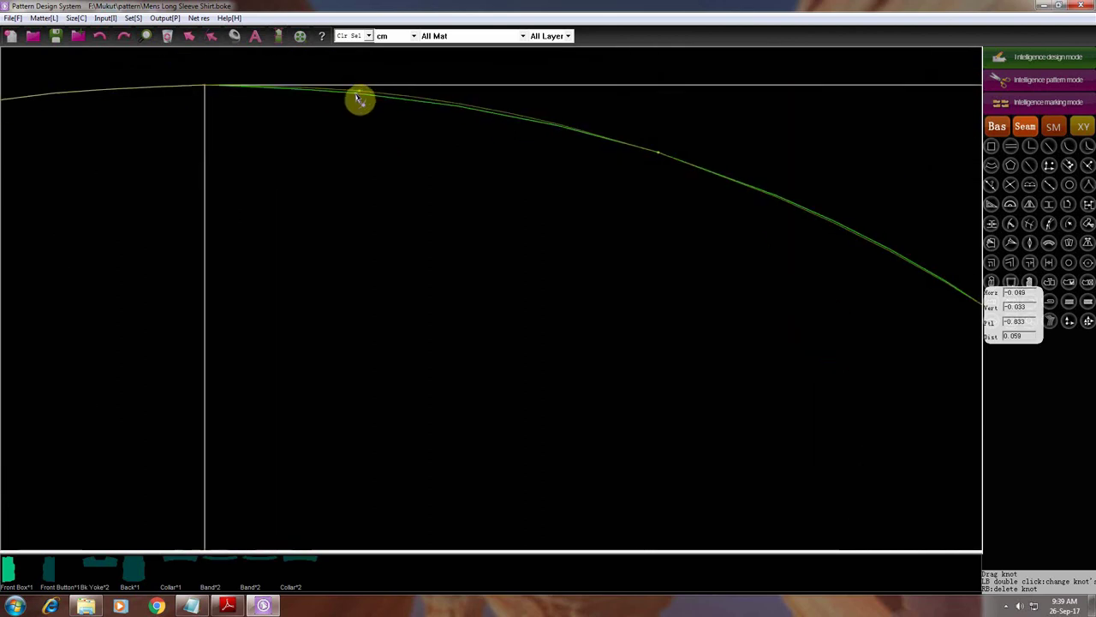
scroll(360, 98, "down", 1)
left_click(531, 130)
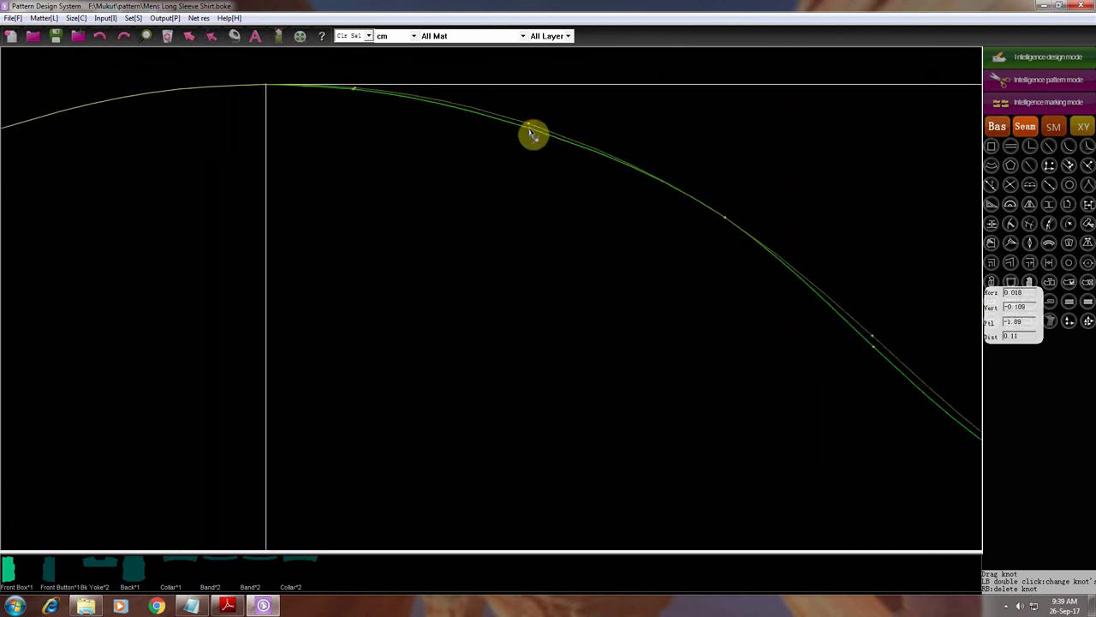
left_click(729, 224)
scroll(539, 154, "down", 2)
right_click(479, 174)
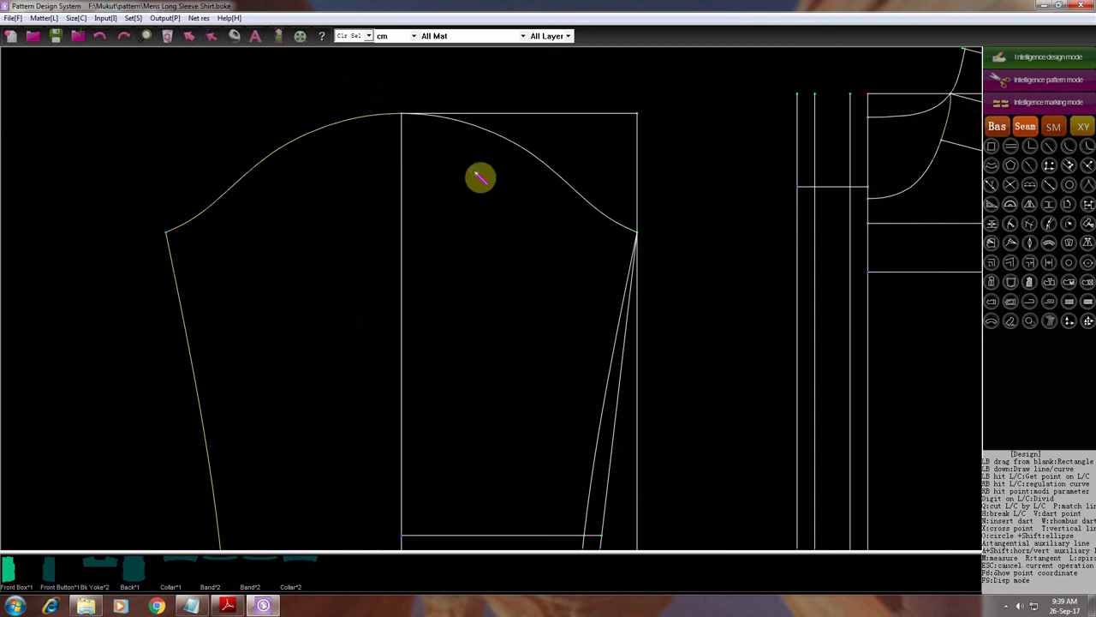
- Measure the combined length of both sleeve cap halves
left_click(234, 36)
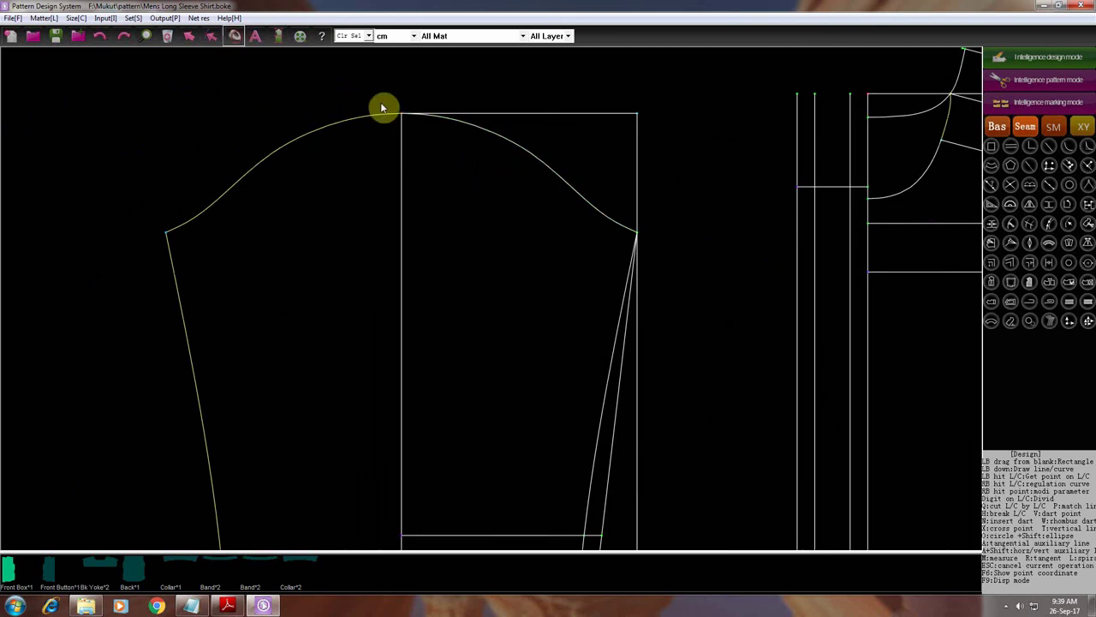
left_click(508, 152)
left_click(333, 135)
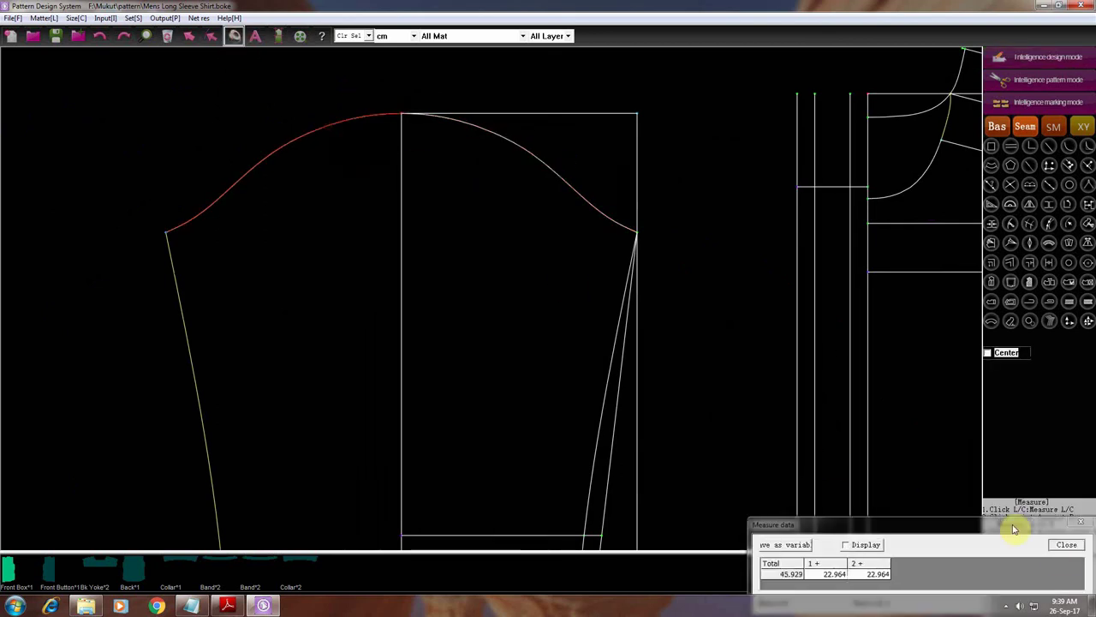
left_click(1066, 545)
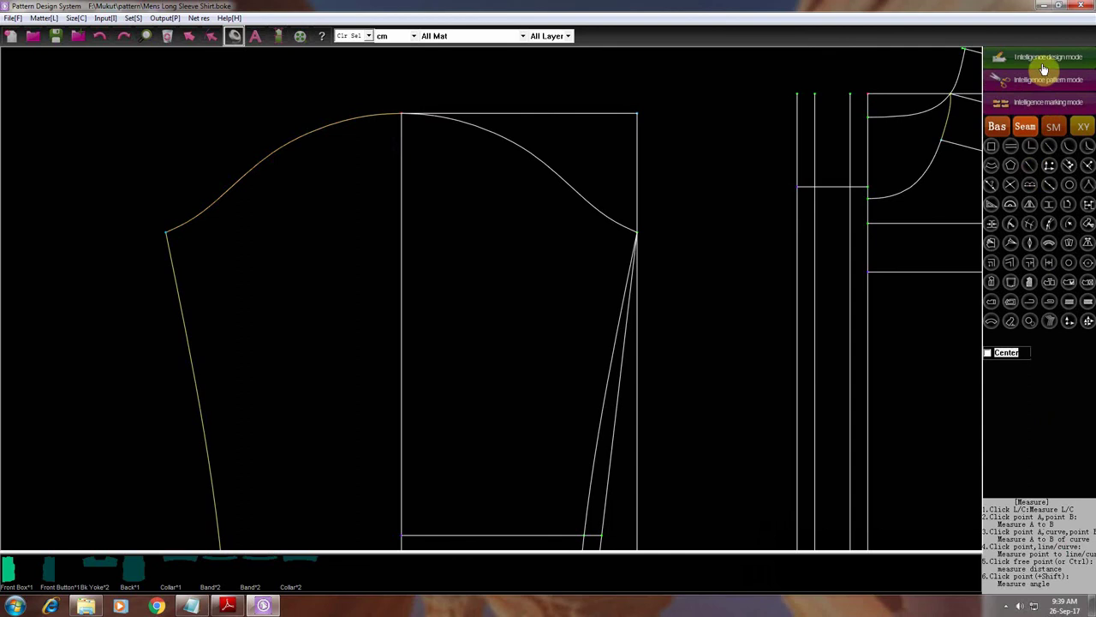
- Reshape the left sleeve cap half into a smooth rounded curve
right_click(257, 177)
scroll(234, 216, "up", 1)
mouse_move(240, 181)
left_mouse_down()
mouse_move(294, 140)
mouse_move(419, 93)
mouse_move(394, 93)
mouse_move(295, 148)
mouse_move(306, 153)
mouse_move(242, 206)
mouse_move(235, 196)
mouse_move(111, 269)
mouse_move(240, 203)
left_mouse_up()
scroll(294, 139, "up", 1)
scroll(243, 206, "up", 1)
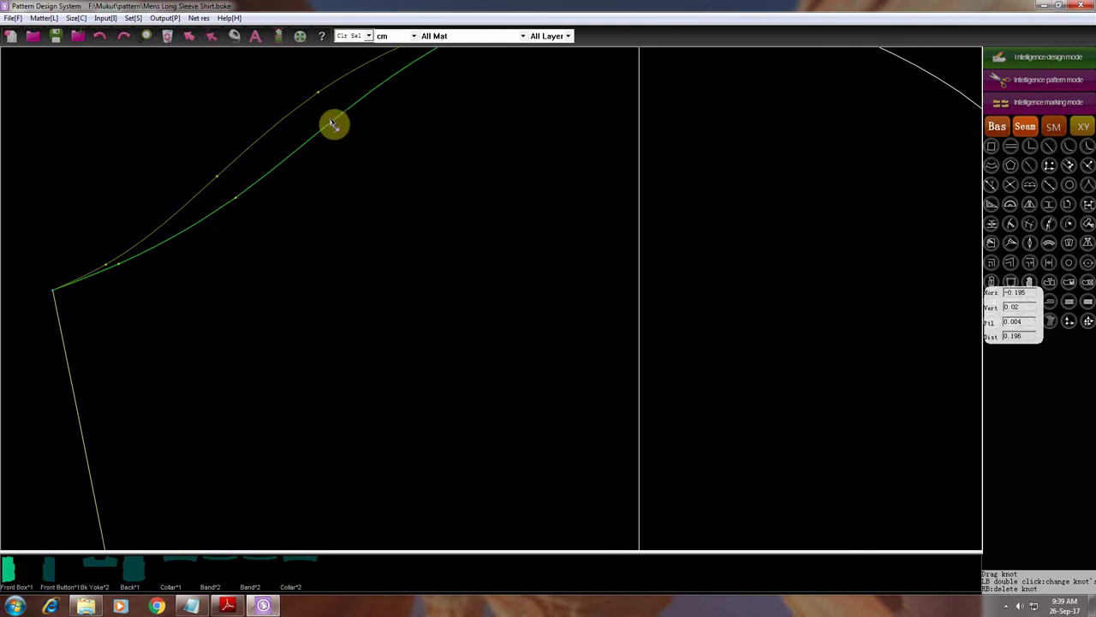
left_click_drag(333, 122, 338, 131)
scroll(291, 162, "down", 1)
scroll(360, 108, "up", 1)
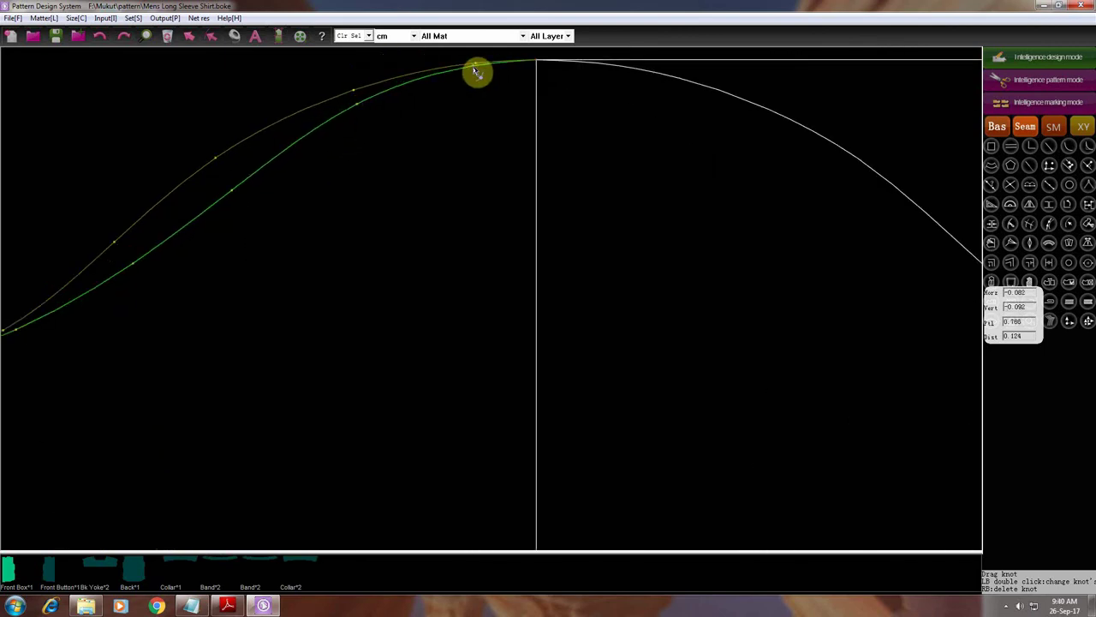
scroll(352, 95, "down", 1)
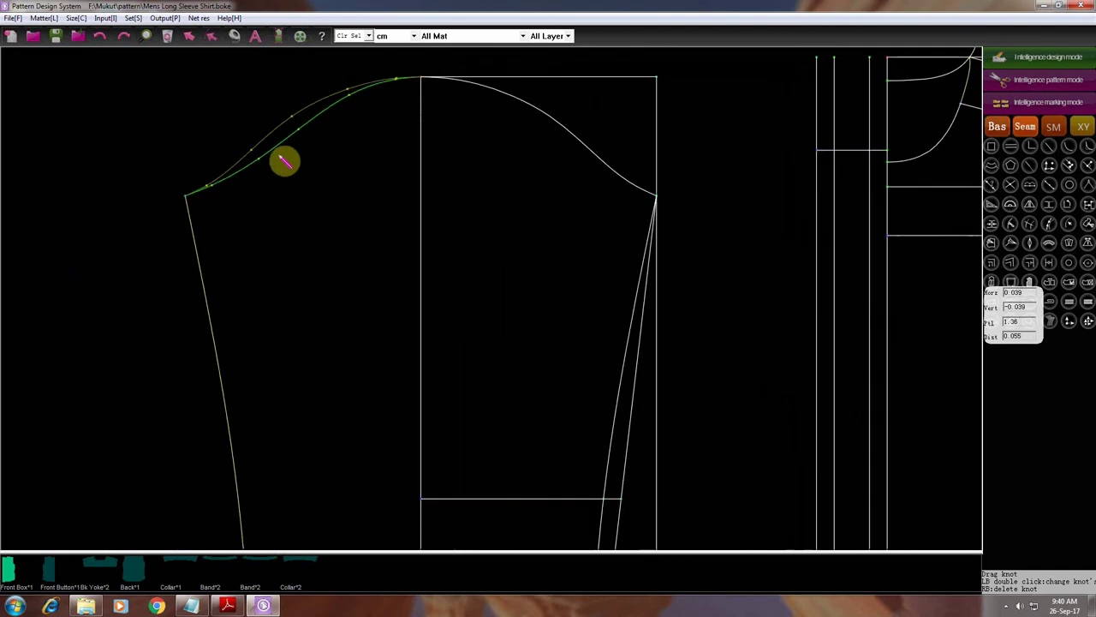
scroll(285, 162, "up", 1)
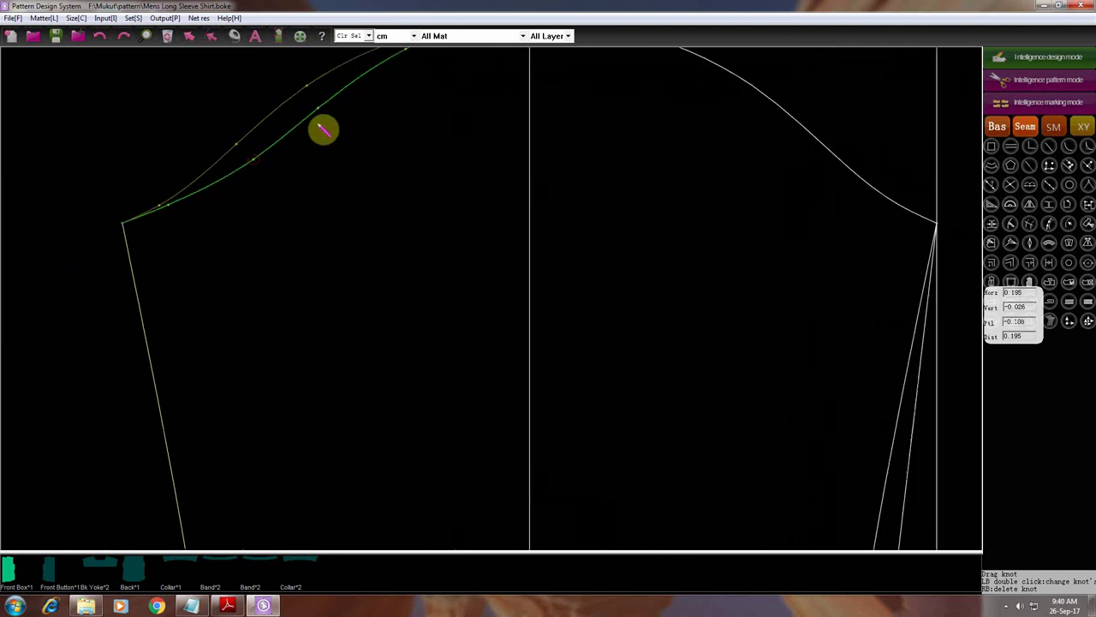
right_click(207, 169)
- Save the shirt pattern file again
scroll(207, 168, "down", 1)
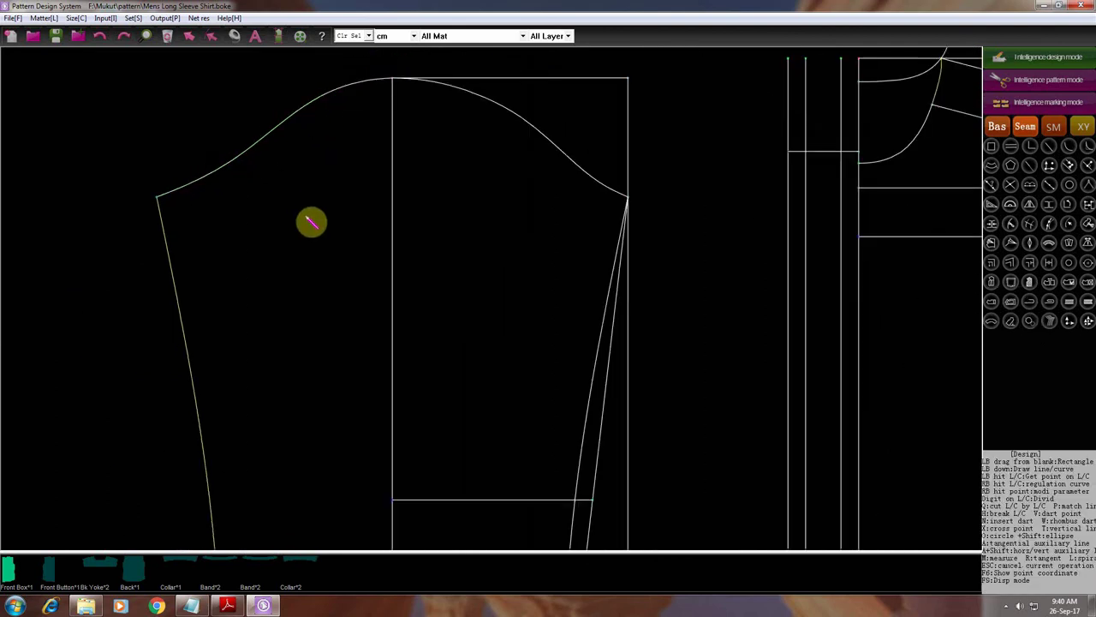
left_click(56, 36)
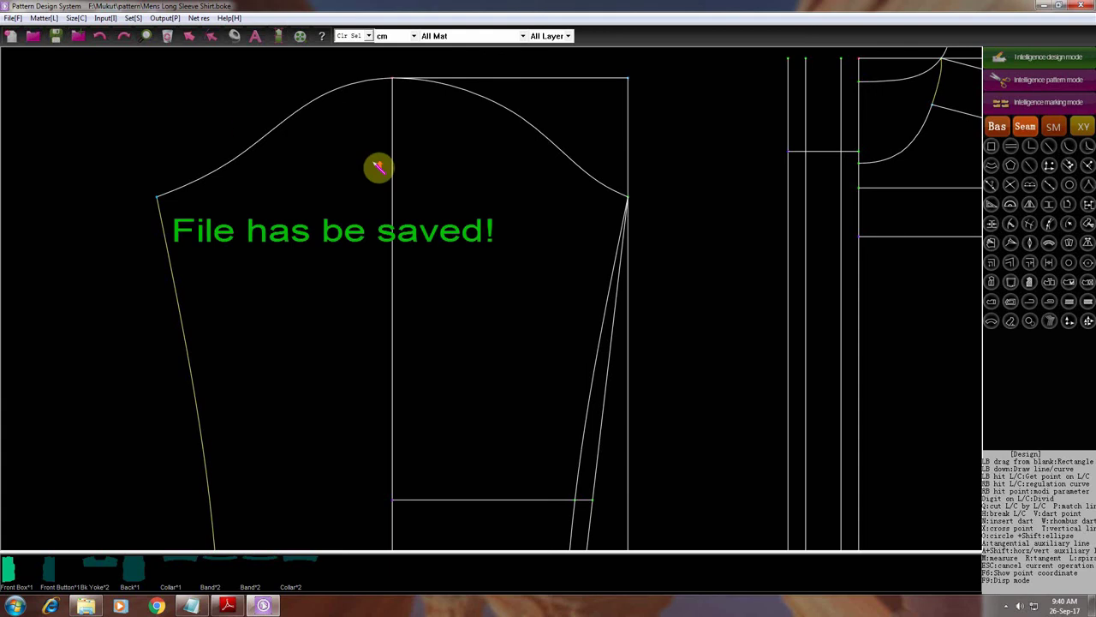
scroll(377, 167, "down", 2)
- Place a point 1 cm along the sleeve hem line beside the first pleat
scroll(478, 428, "up", 1)
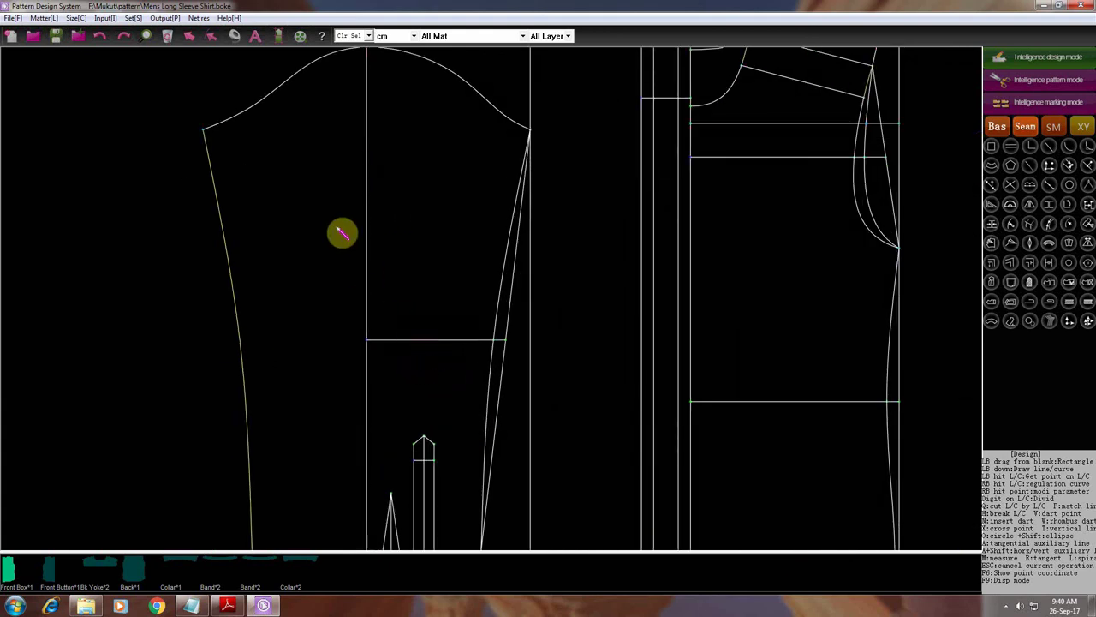
scroll(344, 221, "down", 1)
scroll(362, 512, "up", 1)
scroll(385, 475, "up", 1)
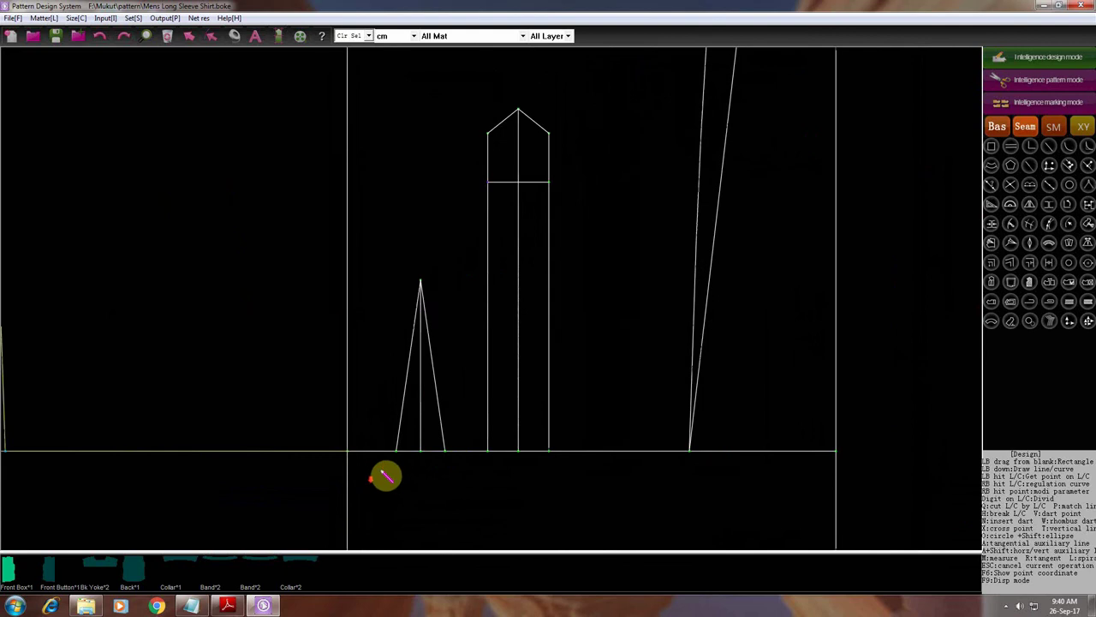
left_click(379, 452)
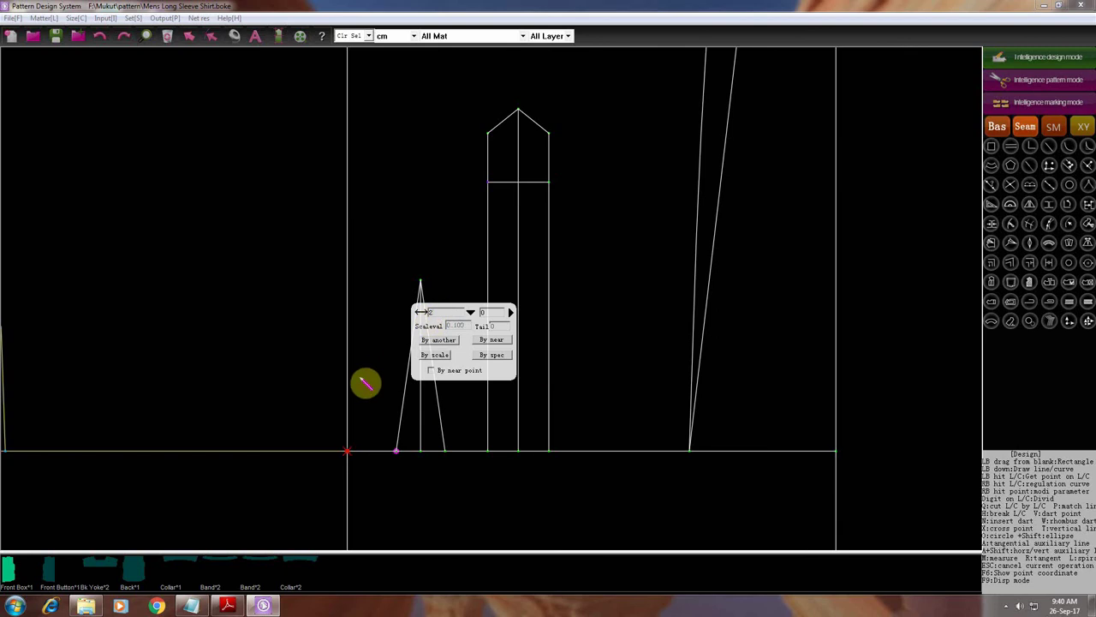
key("Escape")
scroll(328, 480, "up", 1)
scroll(389, 384, "up", 1)
left_click_drag(388, 364, 387, 370)
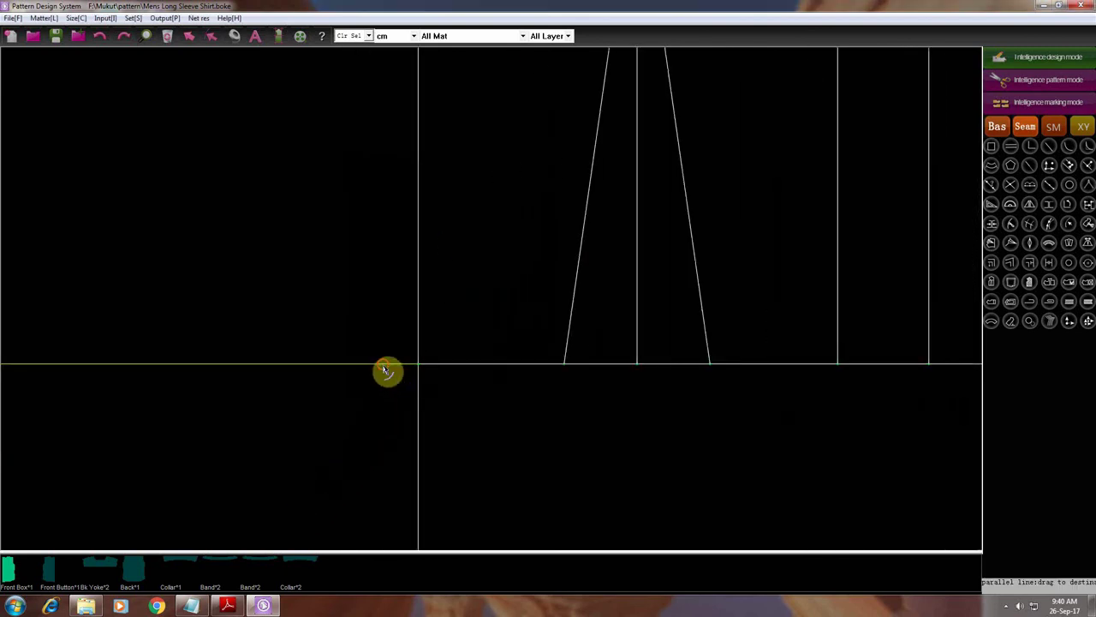
left_click(474, 375)
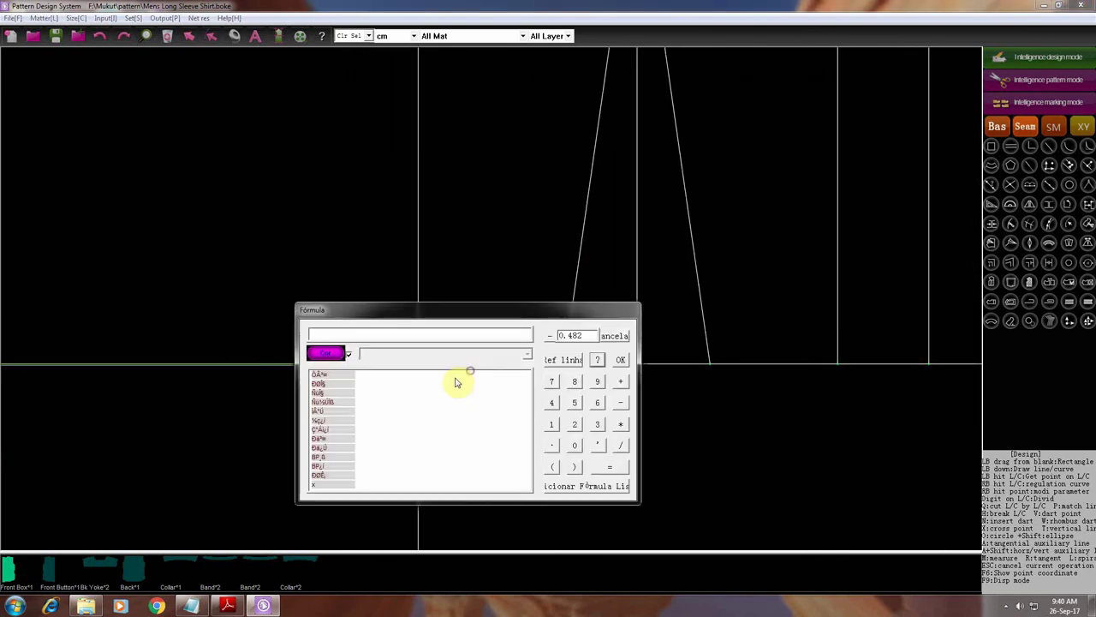
left_click(622, 356)
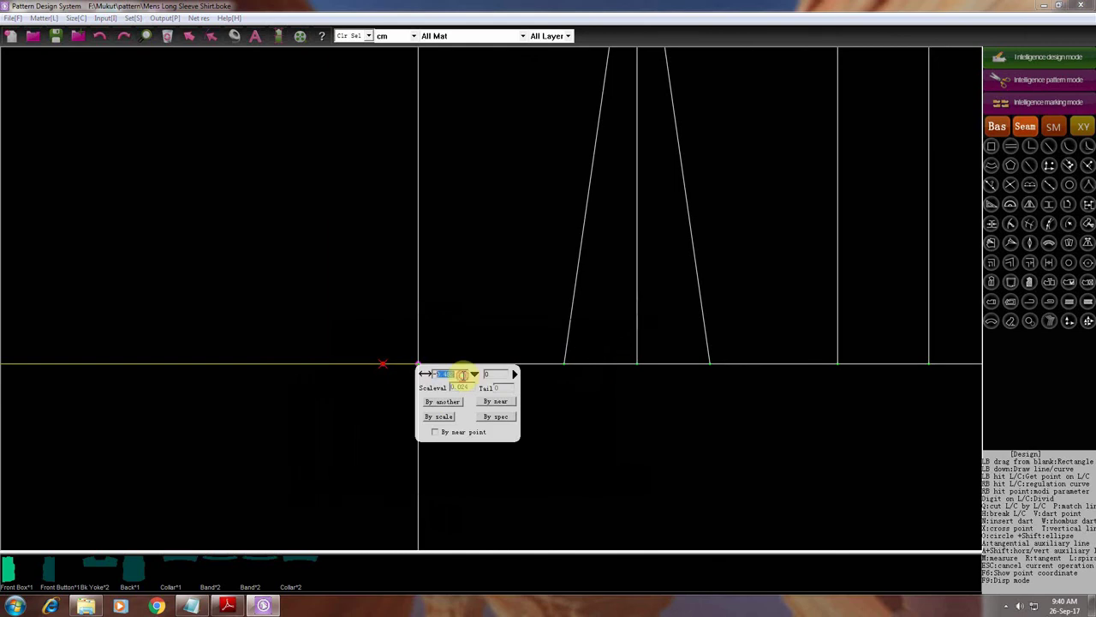
key("Return")
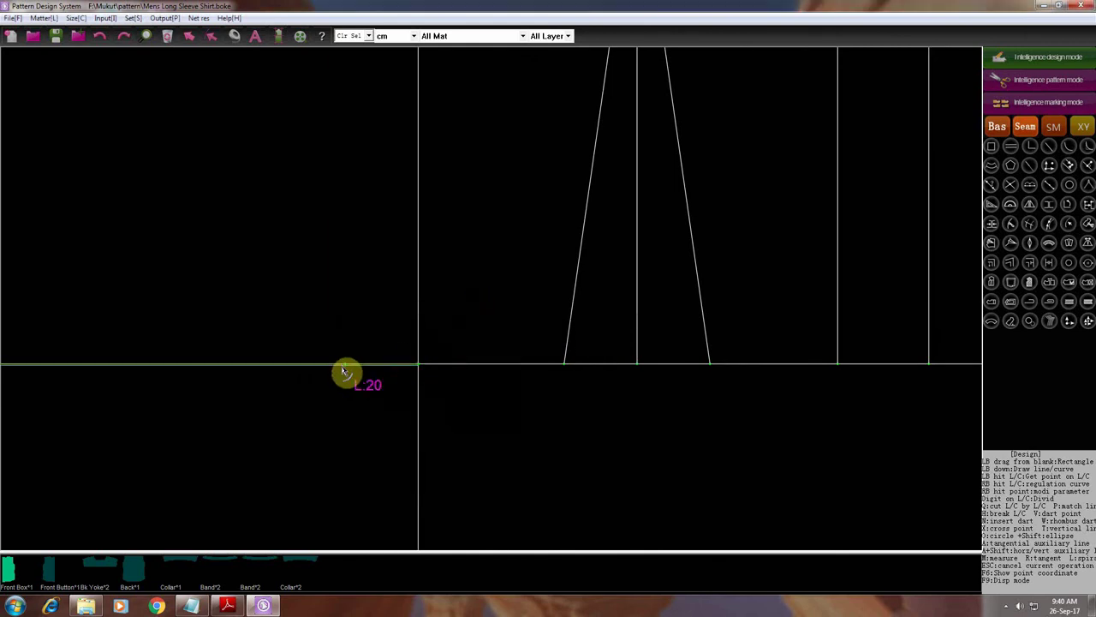
- Draw the 7 cm vertical pleat line and join its top down to the hem on both sides
type("t")
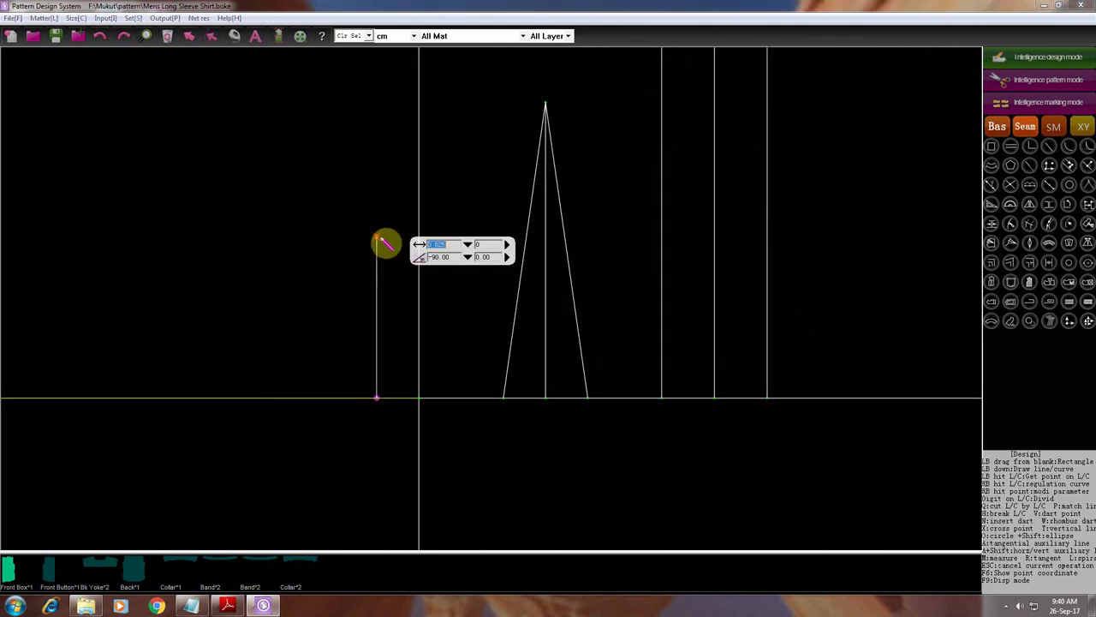
type("7")
key("Return")
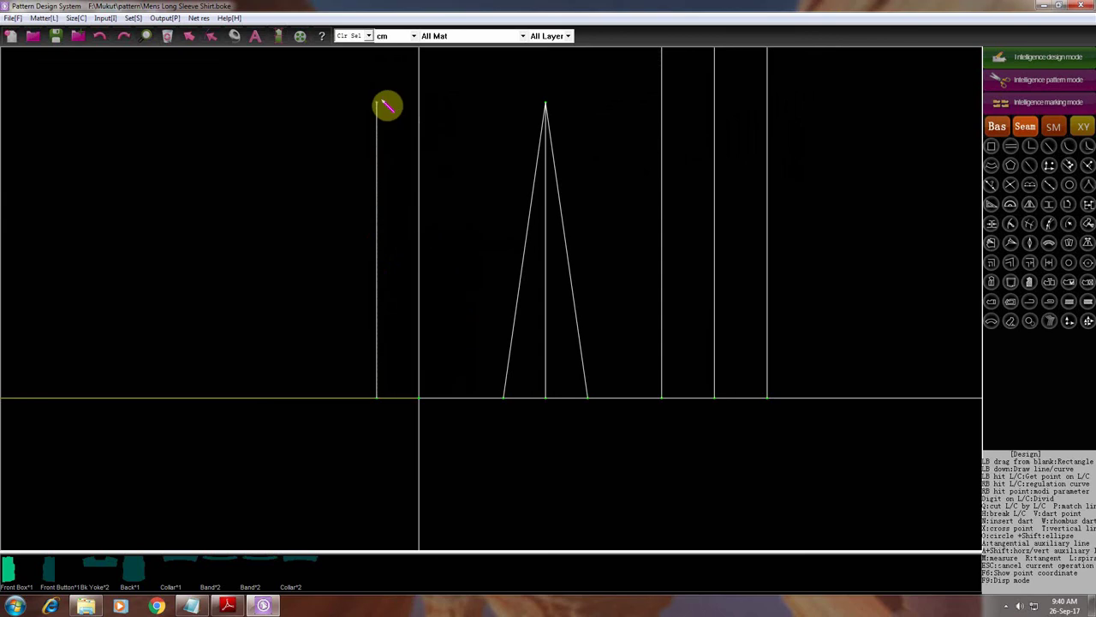
left_click(419, 400)
left_click(364, 403)
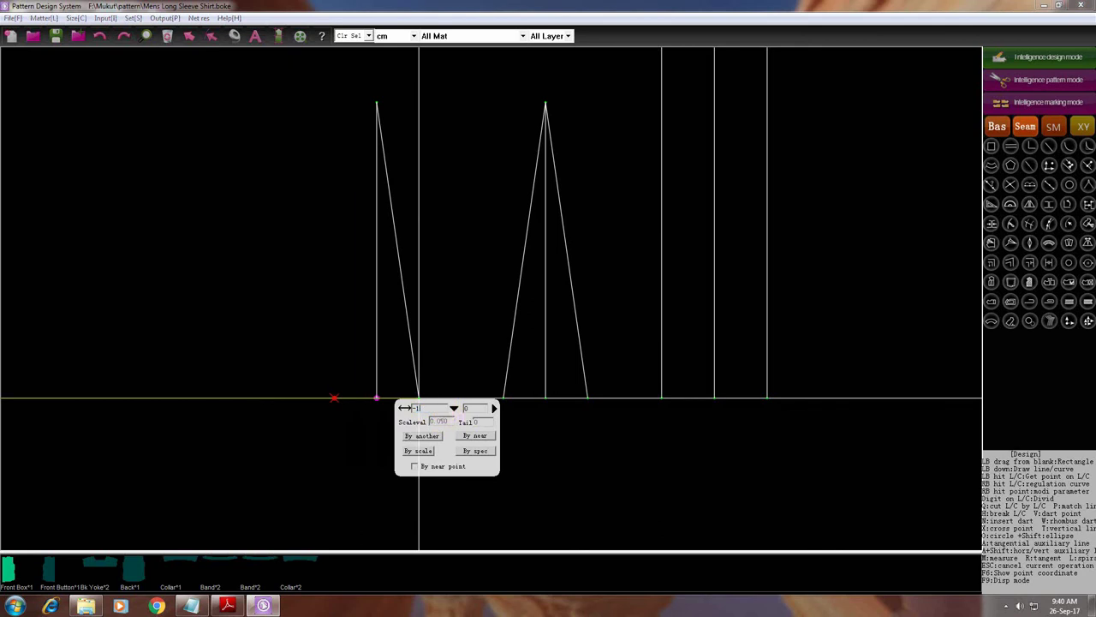
right_click(235, 304)
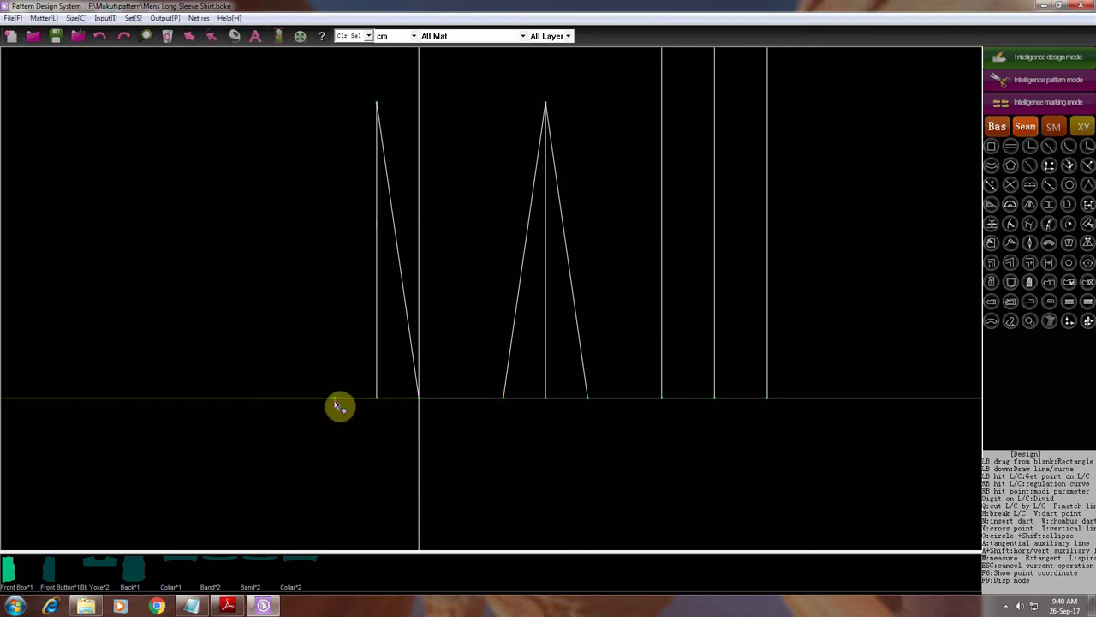
left_click(334, 398)
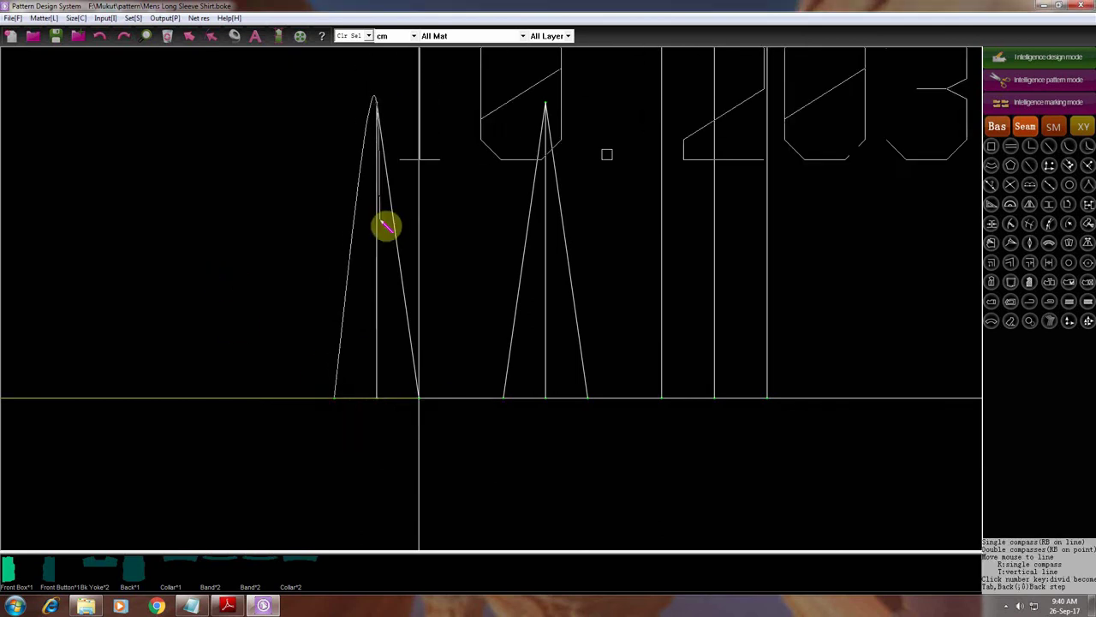
scroll(379, 326, "down", 2)
scroll(379, 321, "down", 2)
scroll(380, 318, "down", 2)
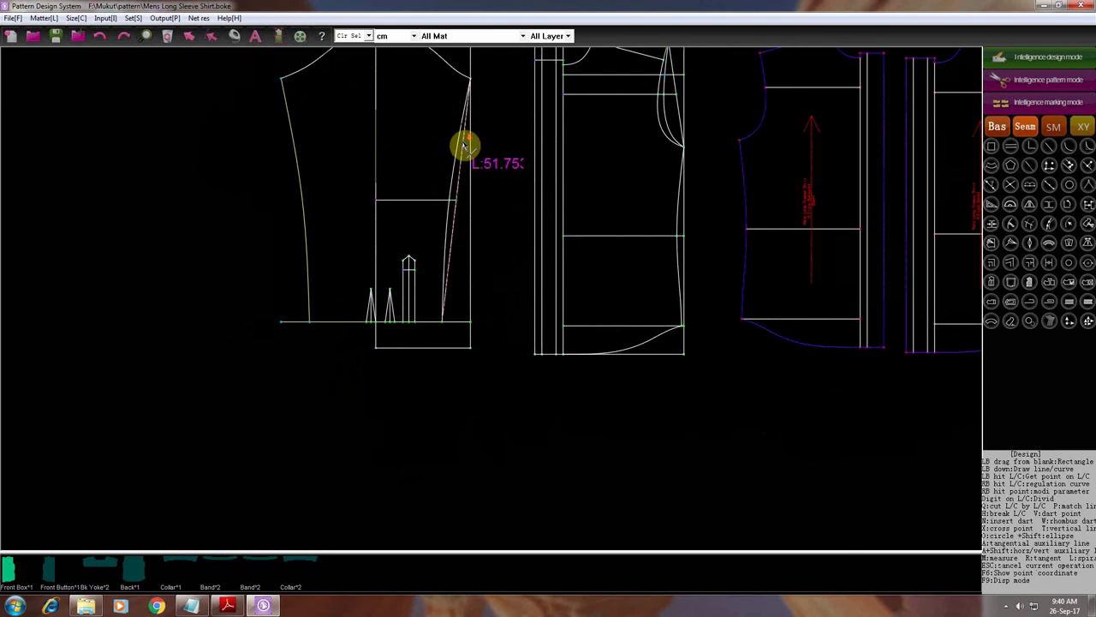
scroll(463, 147, "down", 1)
- Save the shirt pattern file
left_click(56, 36)
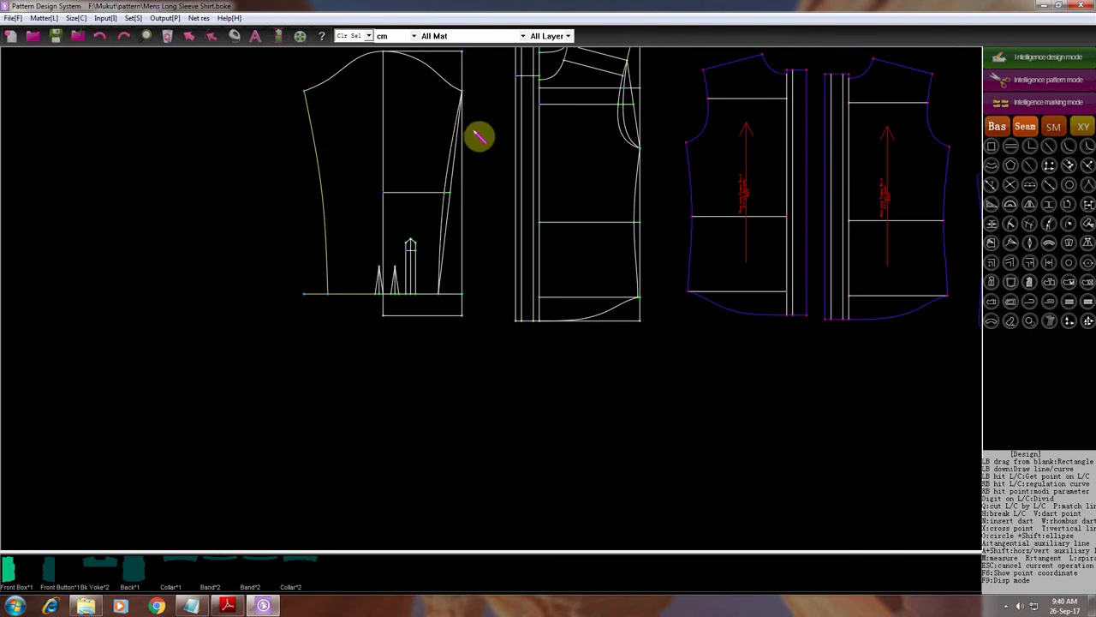
scroll(478, 291, "up", 1)
scroll(458, 293, "up", 1)
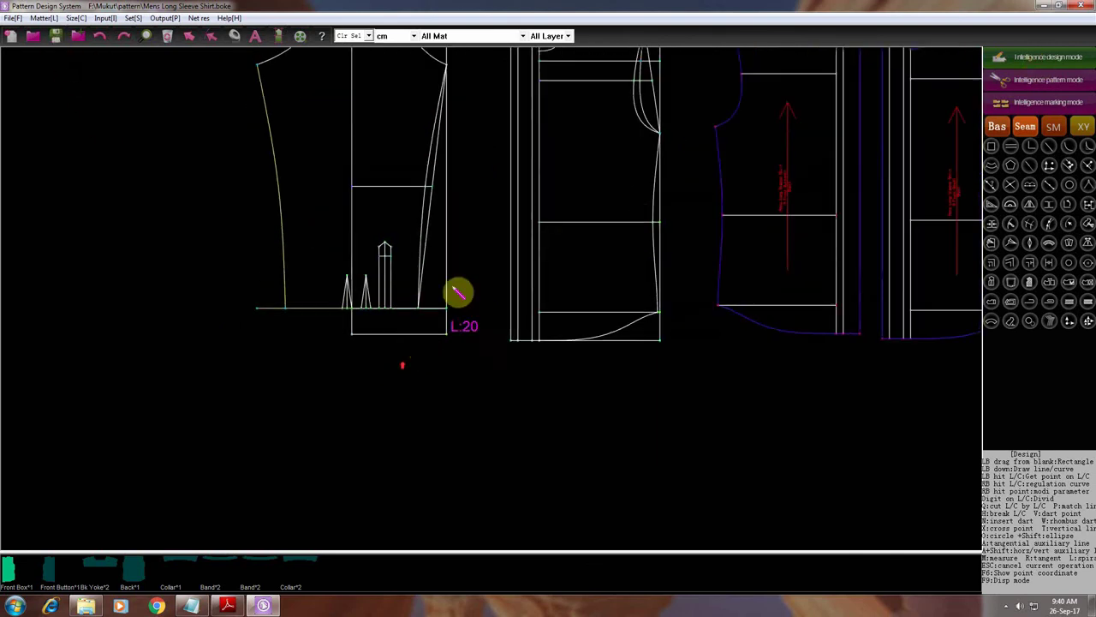
scroll(458, 292, "up", 2)
- Draw the sleeve placket rectangle with a 14 cm height
left_click_drag(451, 174, 513, 337)
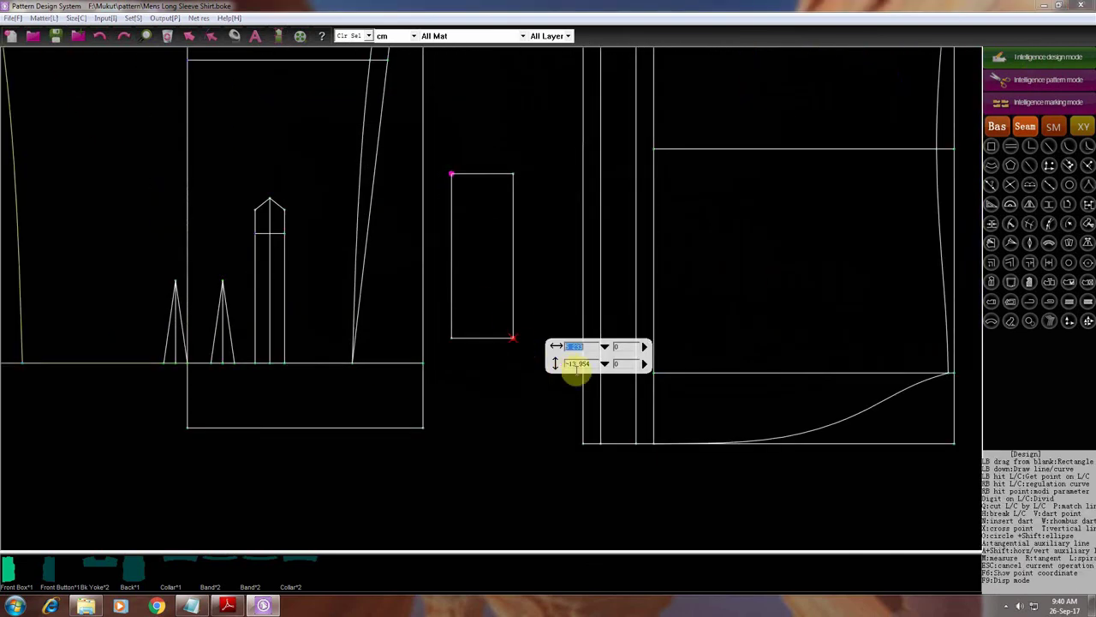
type("-14")
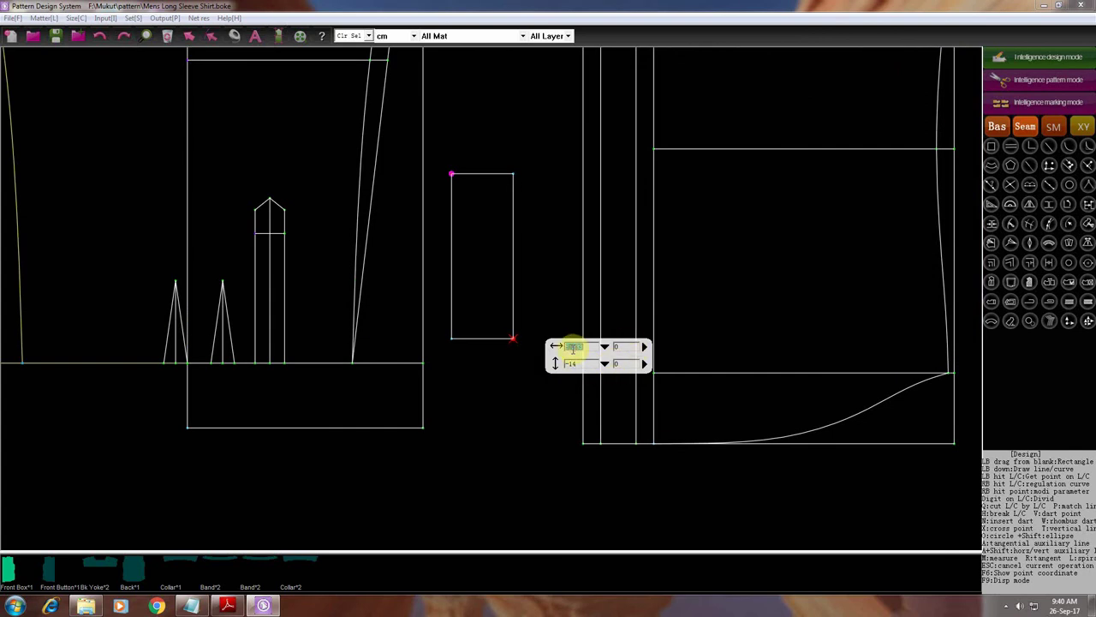
type("5")
key("Return")
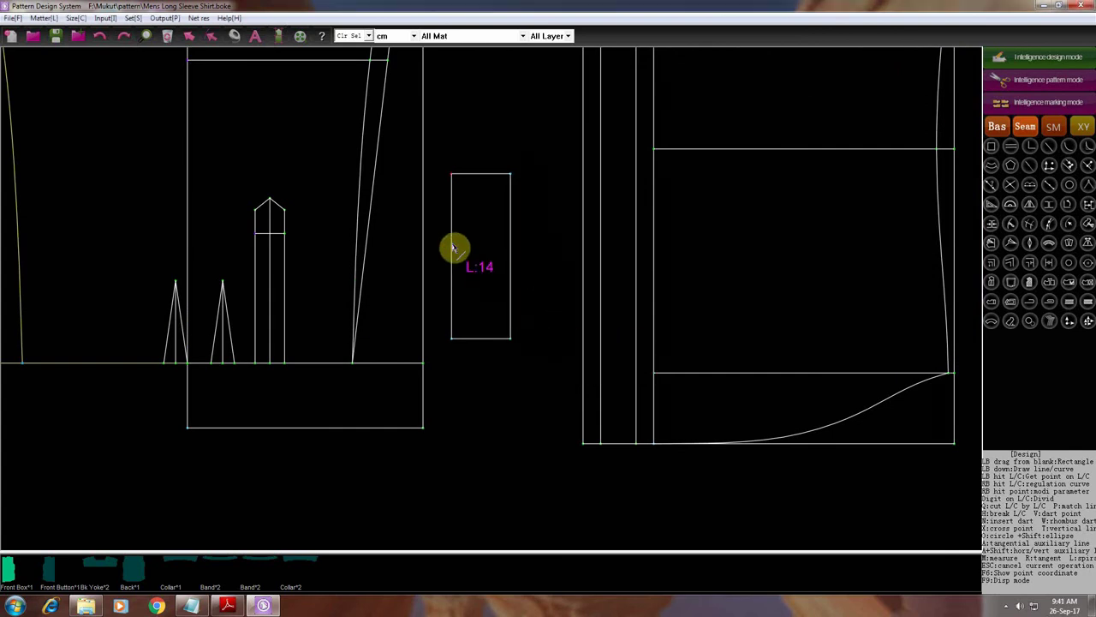
- Add a vertical line 2.5 cm inside the rectangle's left edge
left_click_drag(453, 245, 482, 262)
type("2.5")
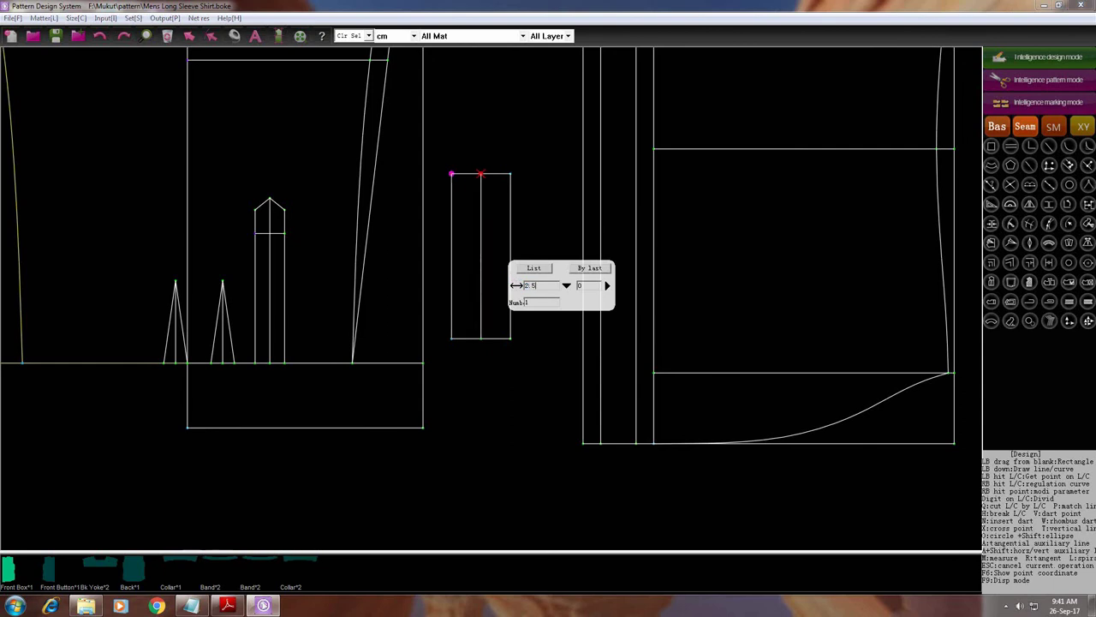
key("Return")
scroll(506, 198, "up", 1)
scroll(502, 203, "up", 1)
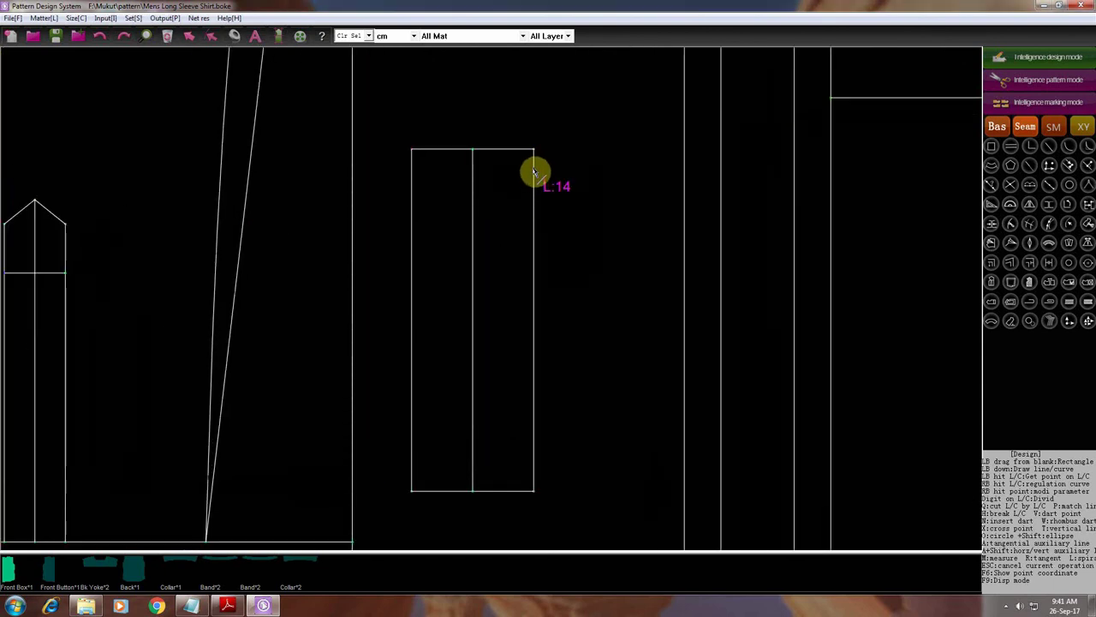
left_click(533, 167)
- Draw a pointed peak on top of the placket's narrow strip
left_click(552, 185)
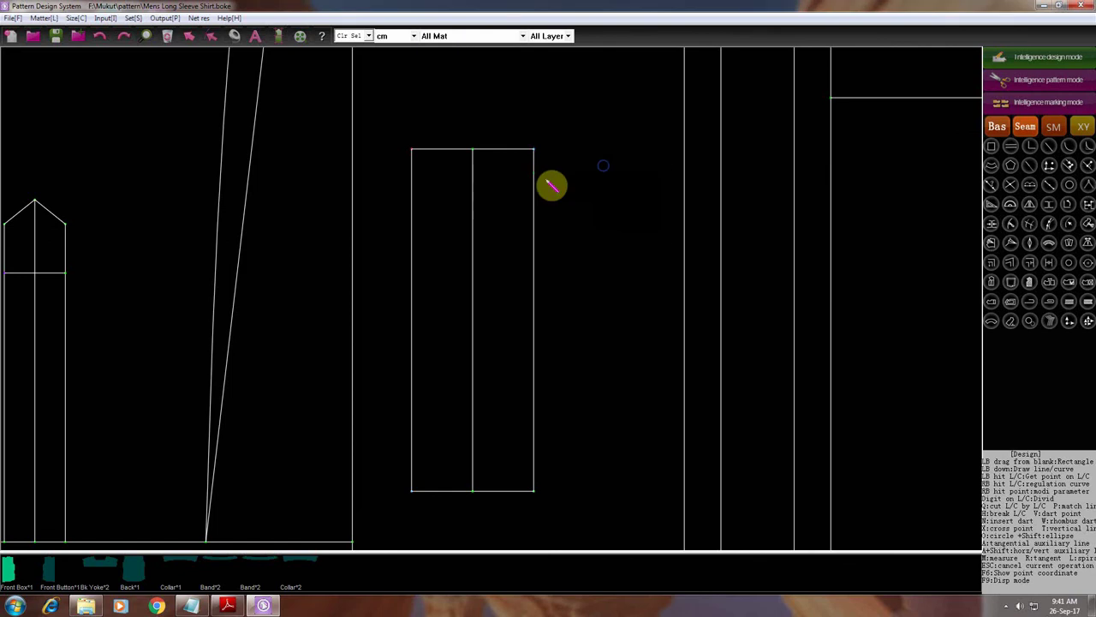
left_click(509, 152)
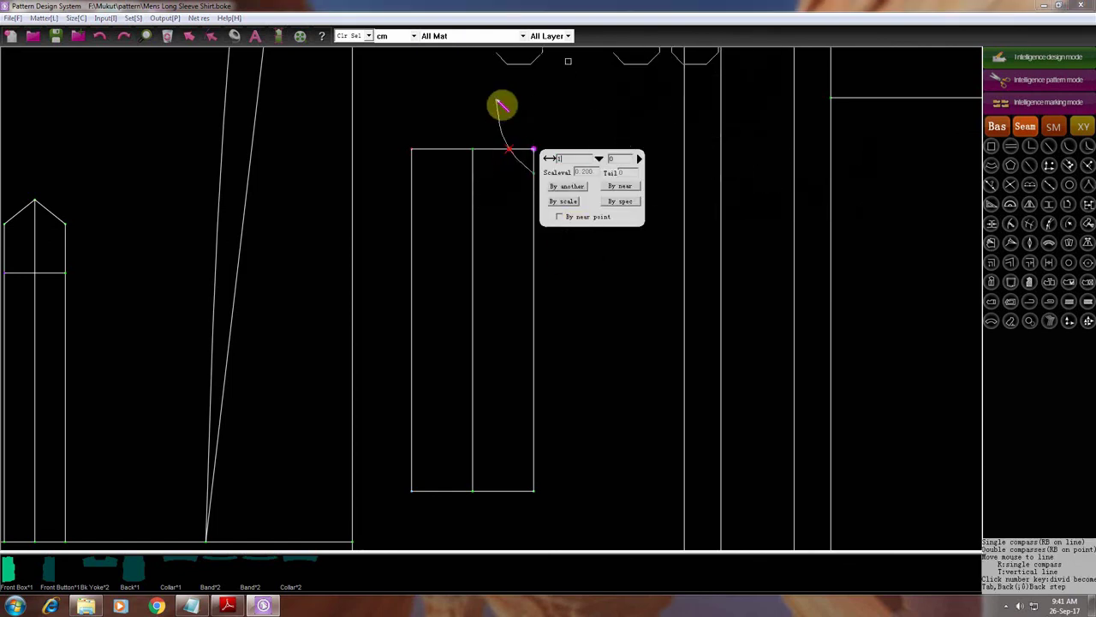
right_click(558, 93)
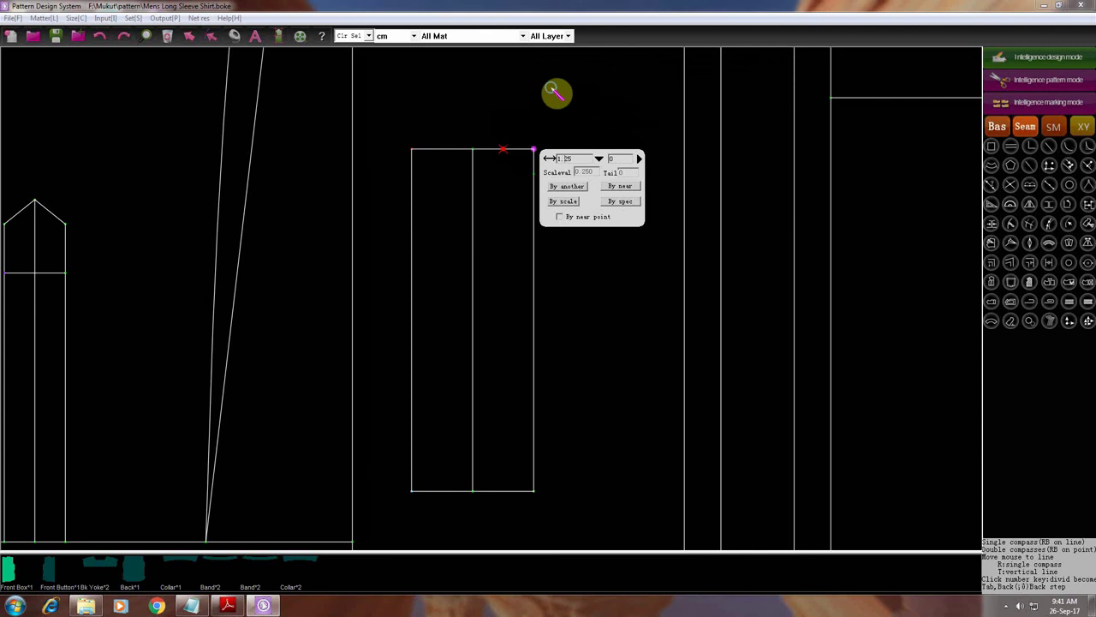
left_click(509, 156)
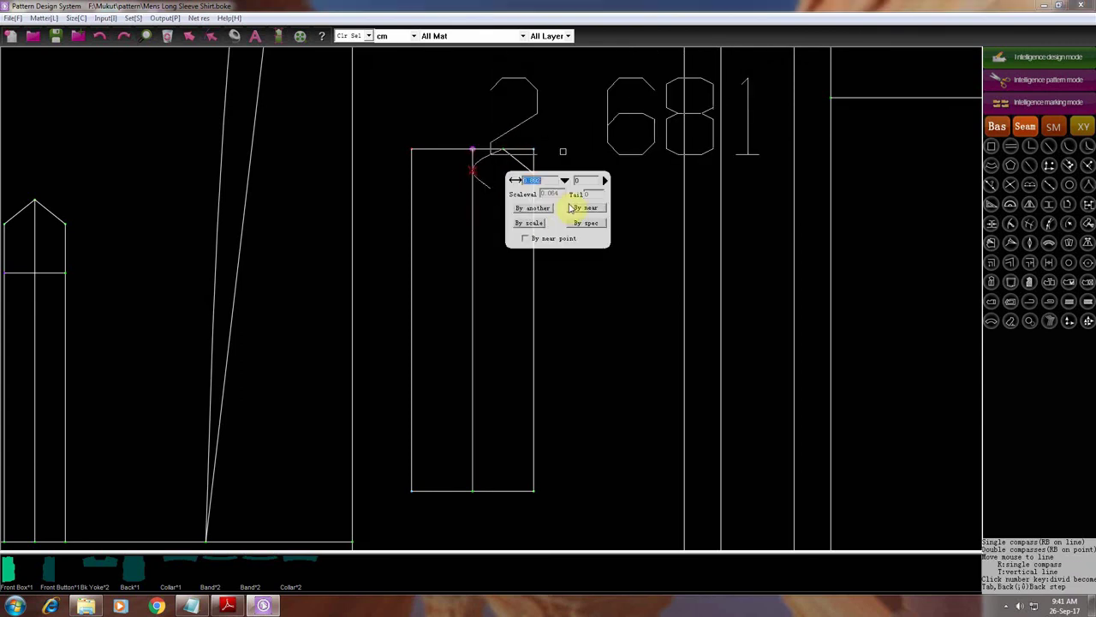
left_click(620, 274)
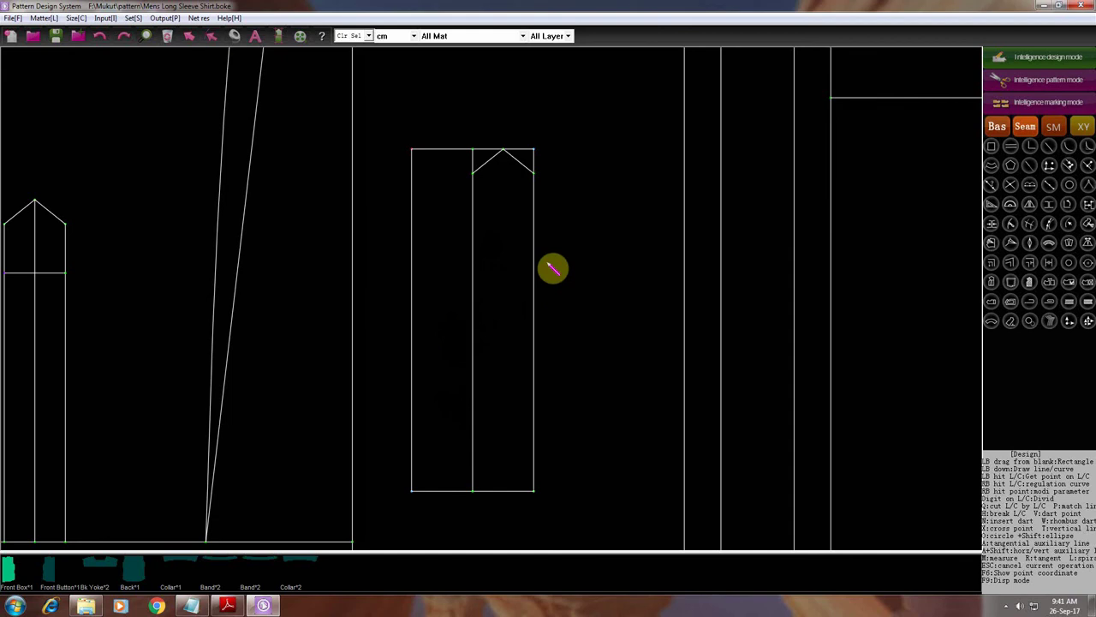
- Draw a horizontal crossbar from the right edge across to the left edge
left_click(533, 196)
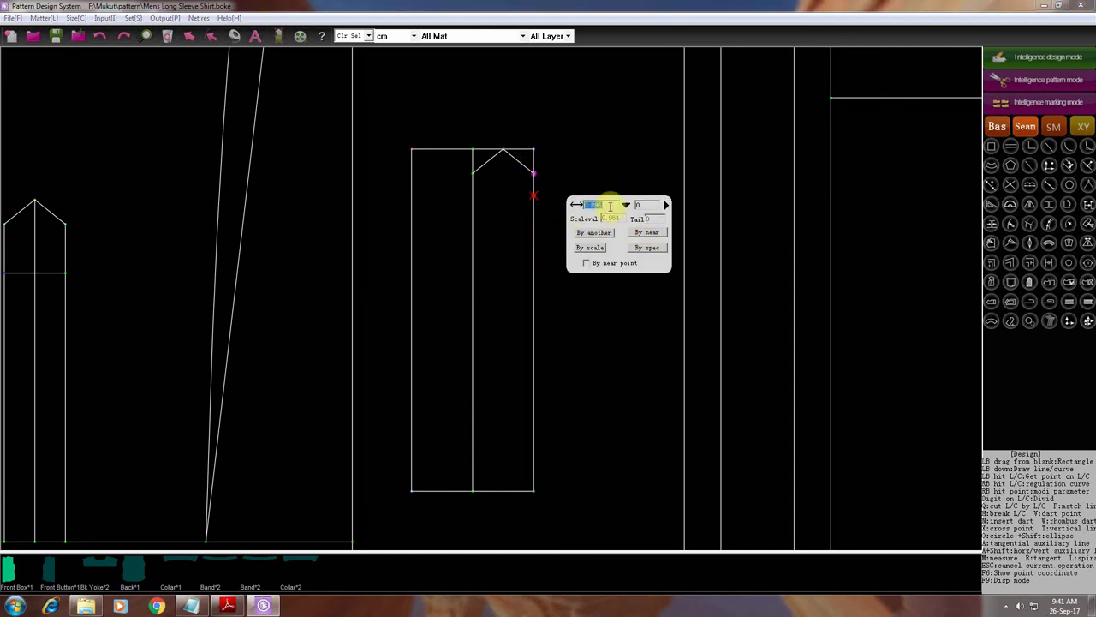
key("Return")
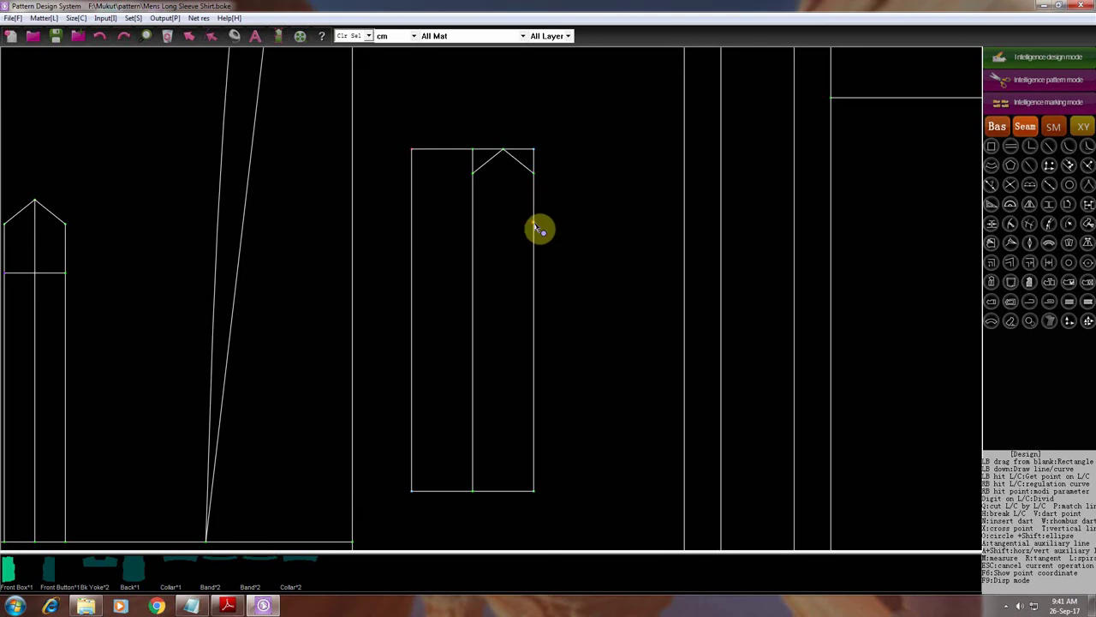
left_click(534, 223)
left_click(412, 221)
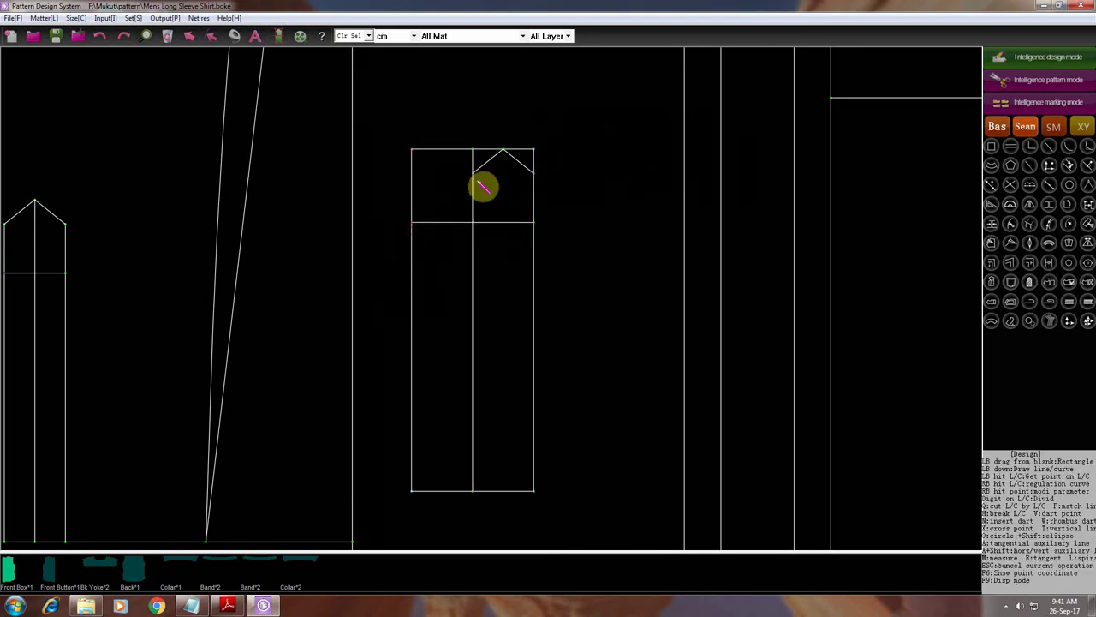
- Draw a diagonal from the peak down to the left edge, then pick the outline edges
left_click(480, 182)
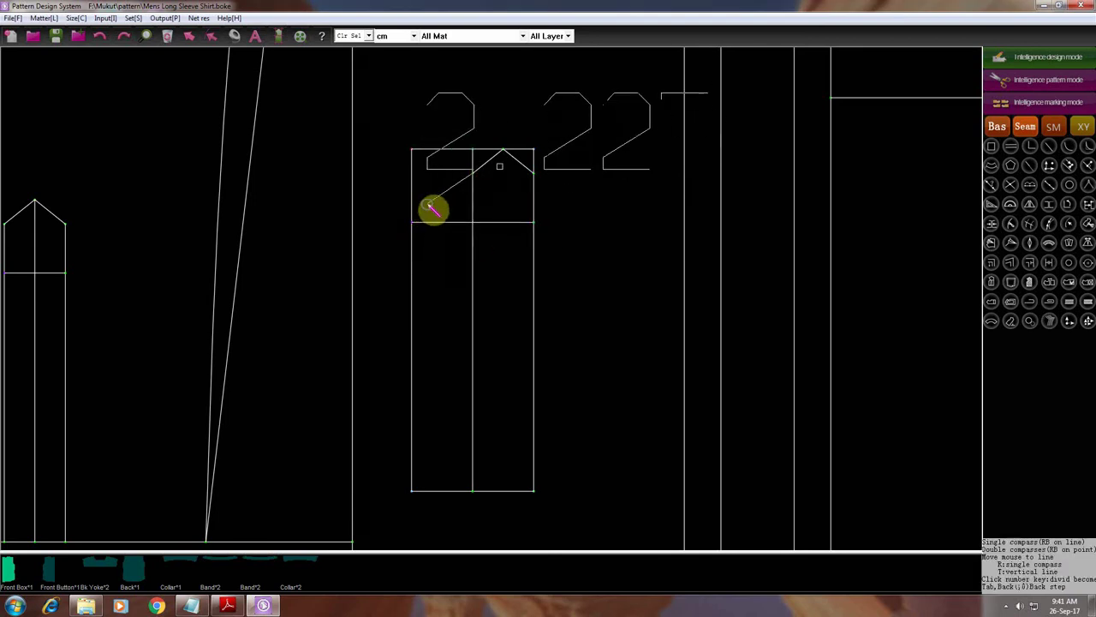
left_click(412, 224)
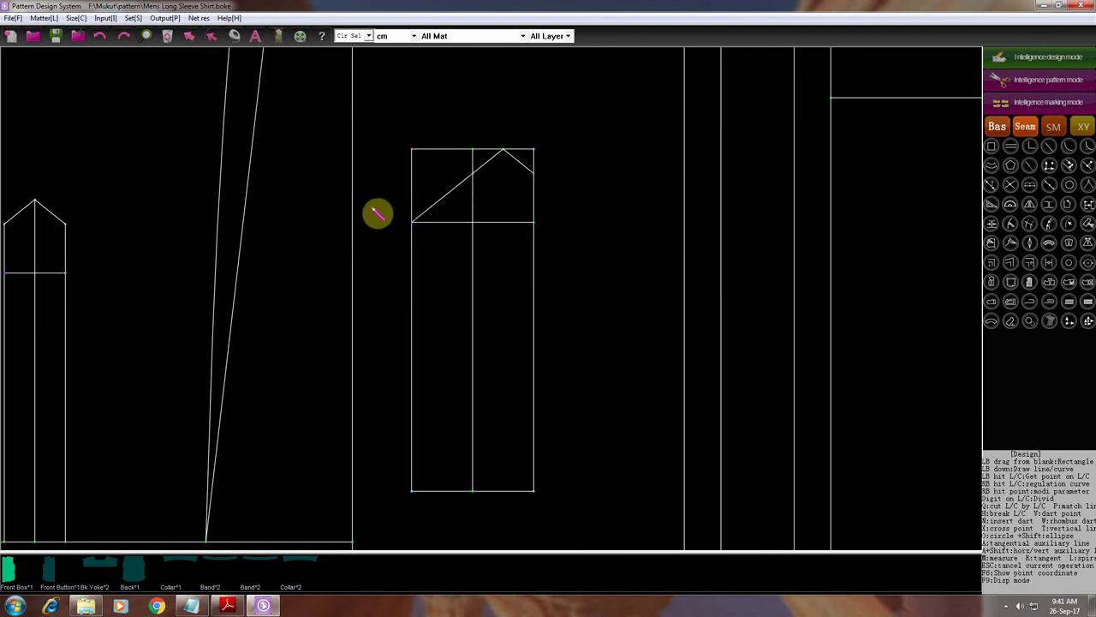
left_click(412, 359)
left_click(534, 479)
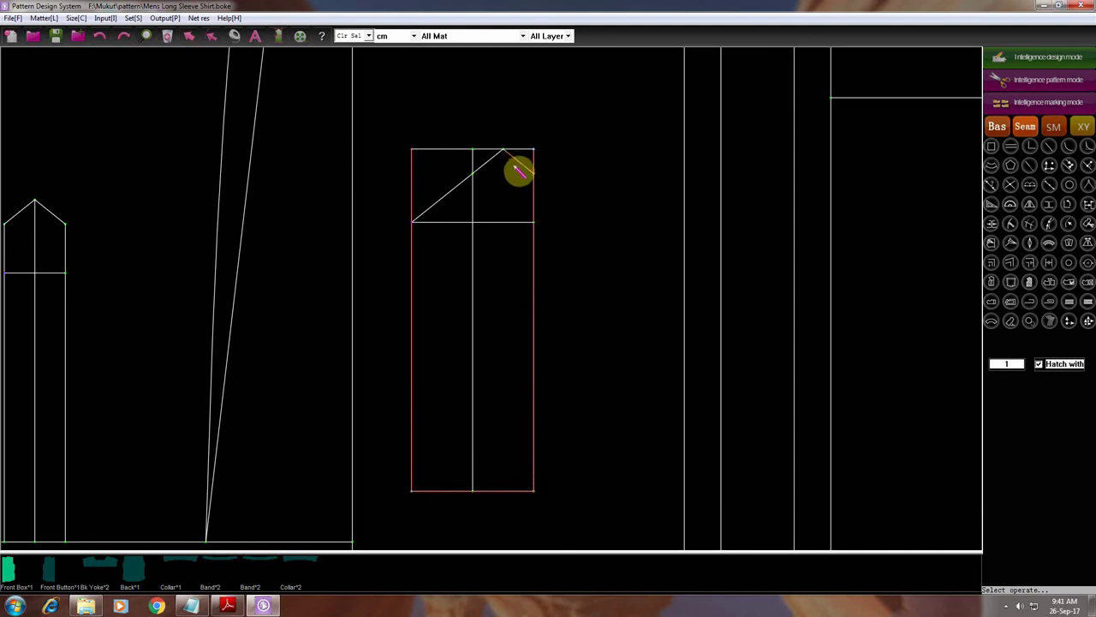
- Make a pattern piece from the placket outline, including the inner line, placed below the draft
left_click(519, 172)
left_click(445, 198)
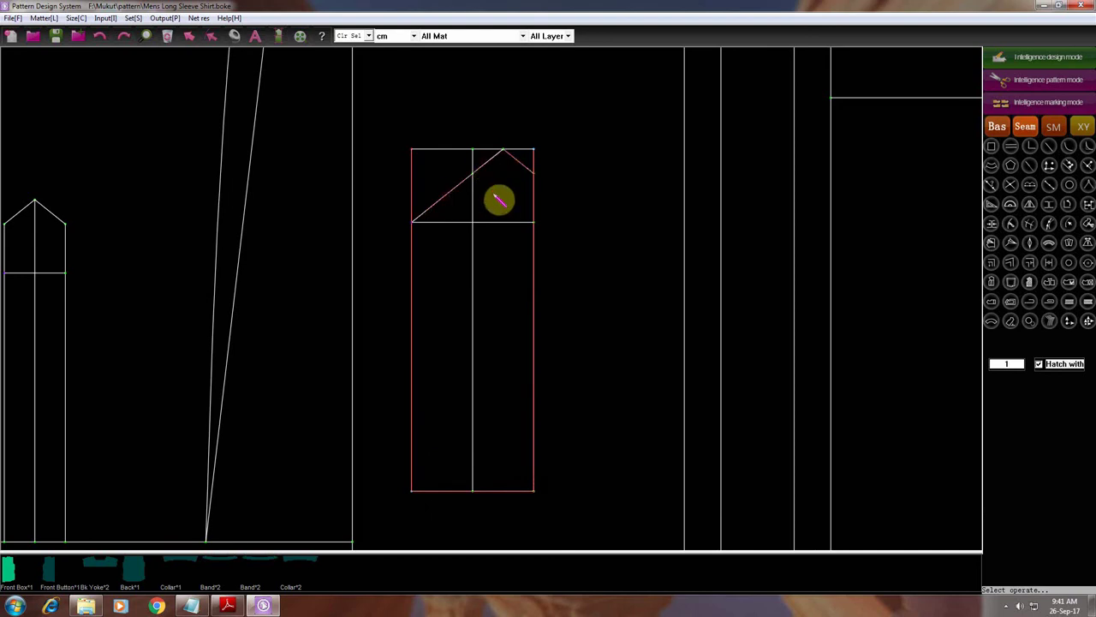
right_click(500, 199)
left_click(527, 174)
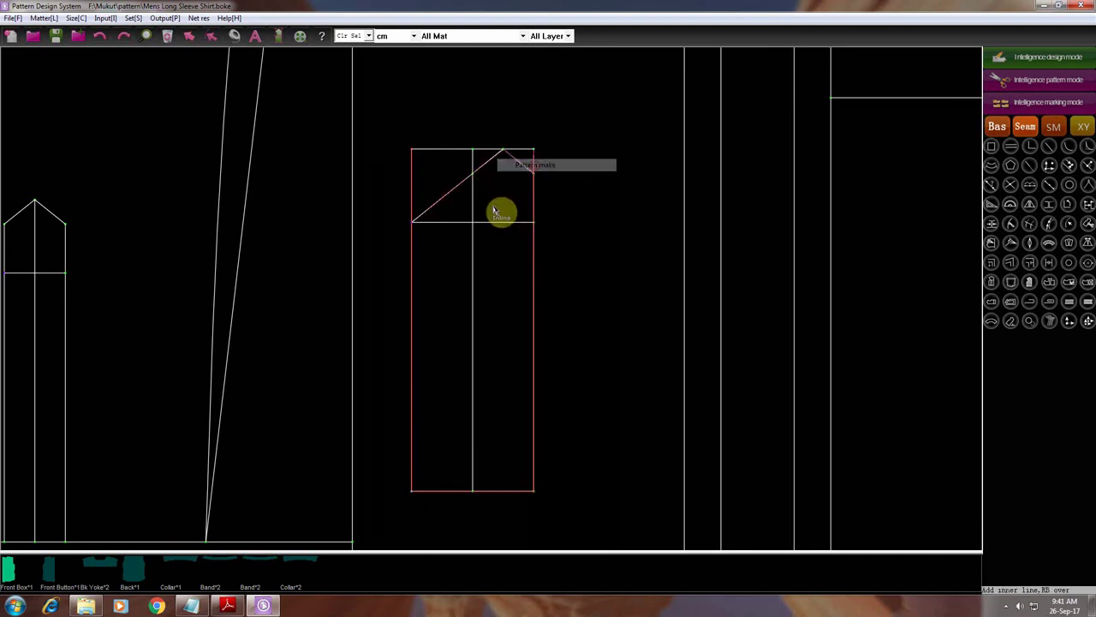
right_click(503, 305)
left_click(654, 374)
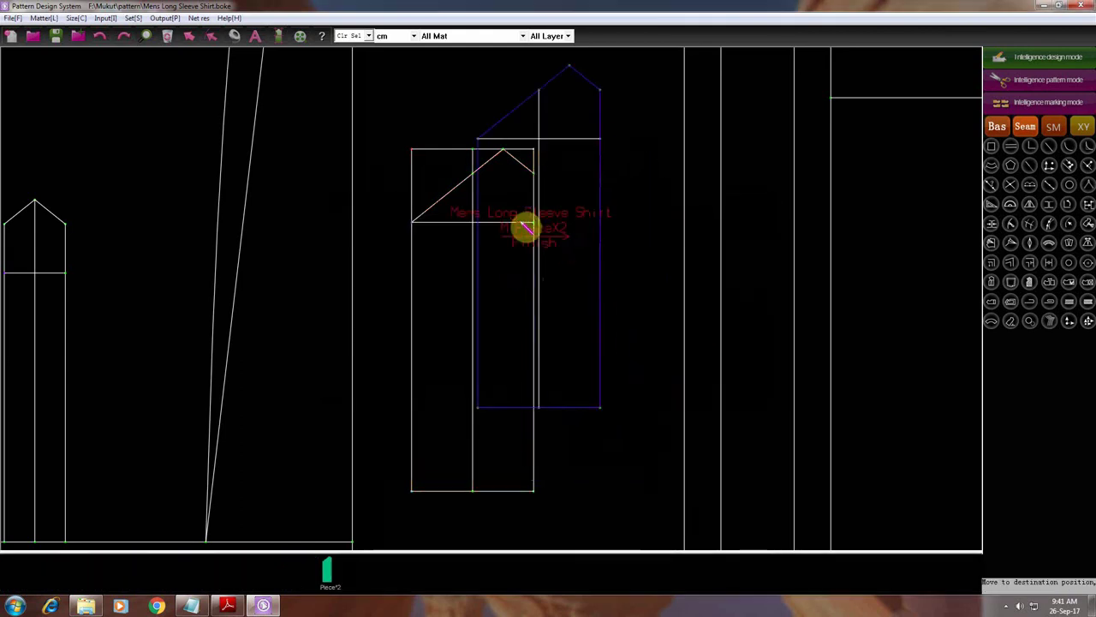
scroll(523, 225, "down", 3)
scroll(442, 166, "down", 2)
left_click(446, 317)
- Name the piece 'Slv plaket' in Shell fabric with 1.25 seam allowance
left_click(1024, 127)
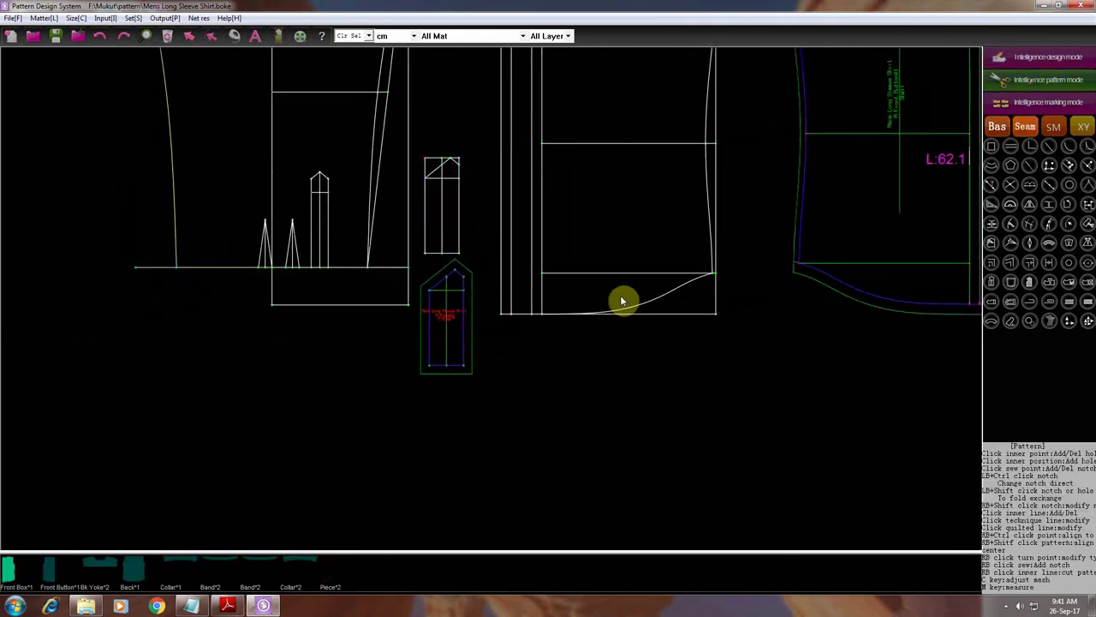
scroll(433, 348, "up", 2)
scroll(434, 289, "up", 2)
right_click(426, 286)
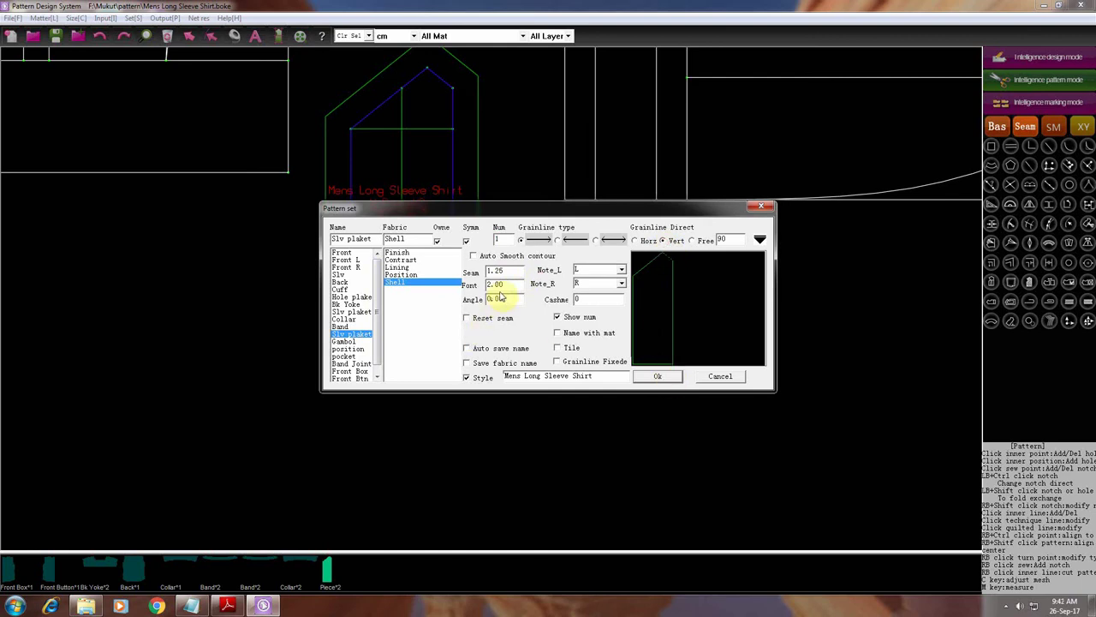
left_click(657, 377)
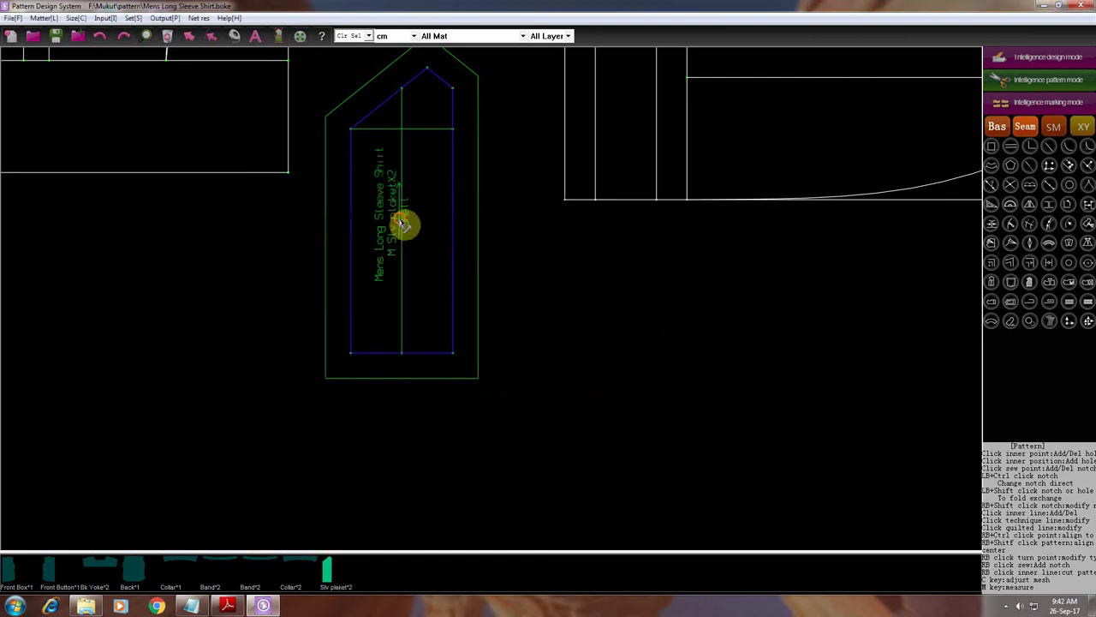
- Save the pattern file
scroll(440, 265, "down", 2)
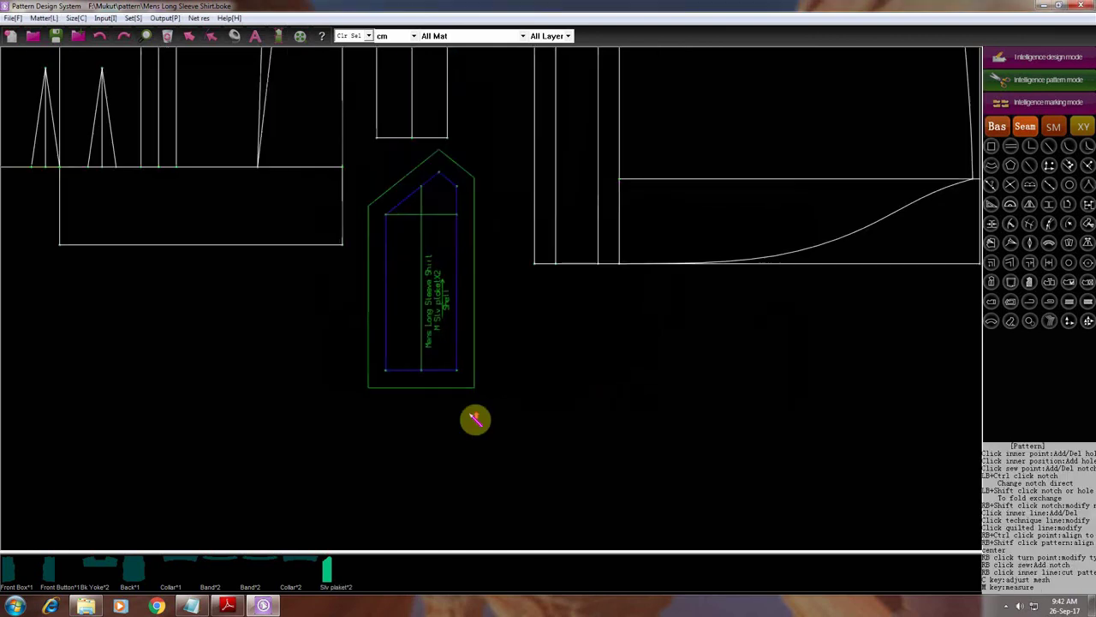
left_click(51, 36)
scroll(356, 322, "down", 1)
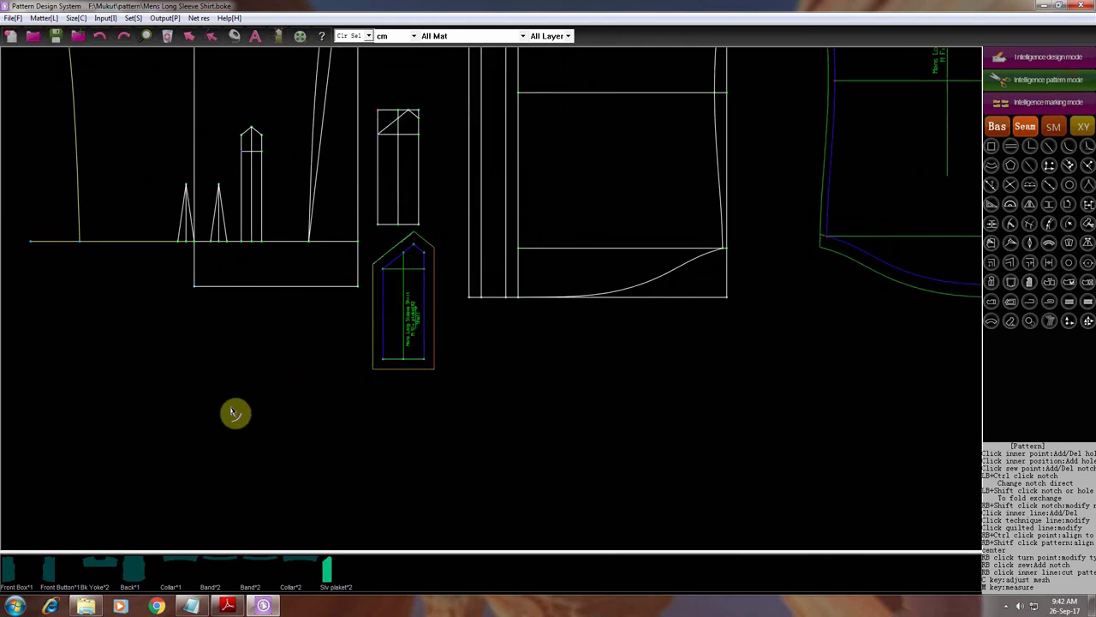
- Move the placket piece lower left and draw a narrow rectangle beside the placket draft
left_click_drag(355, 381, 236, 414)
left_click(1040, 57)
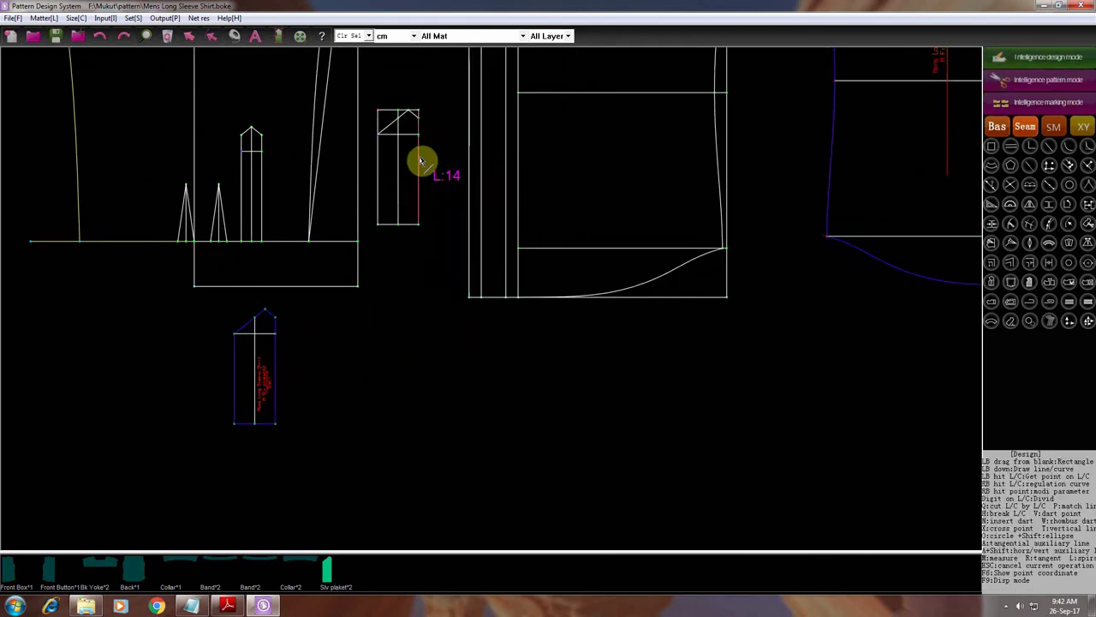
left_click_drag(426, 108, 449, 225)
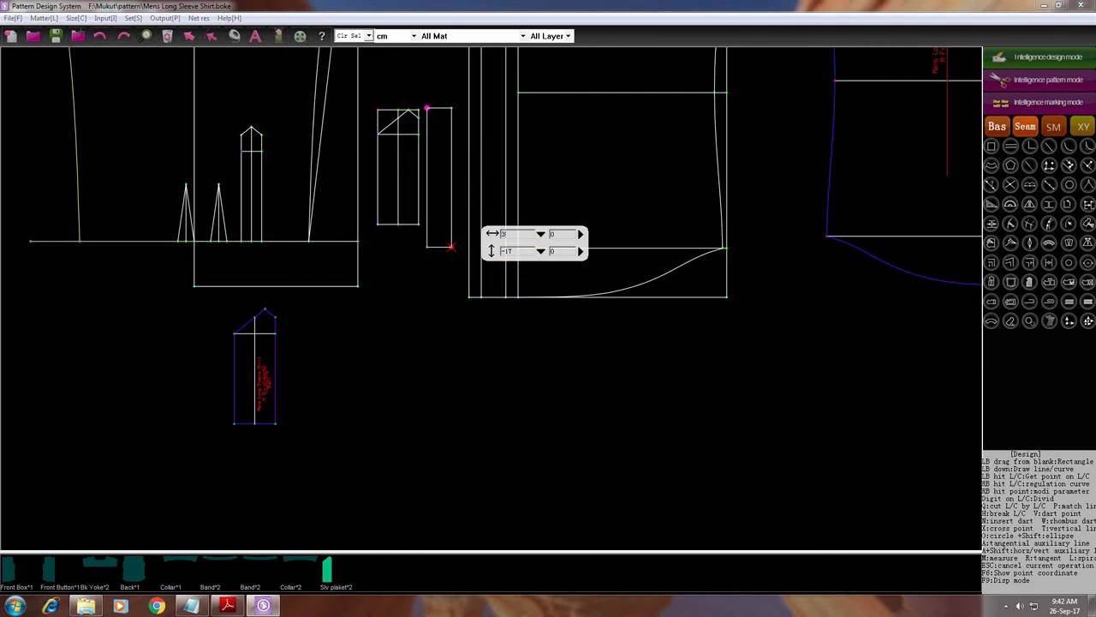
key("Return")
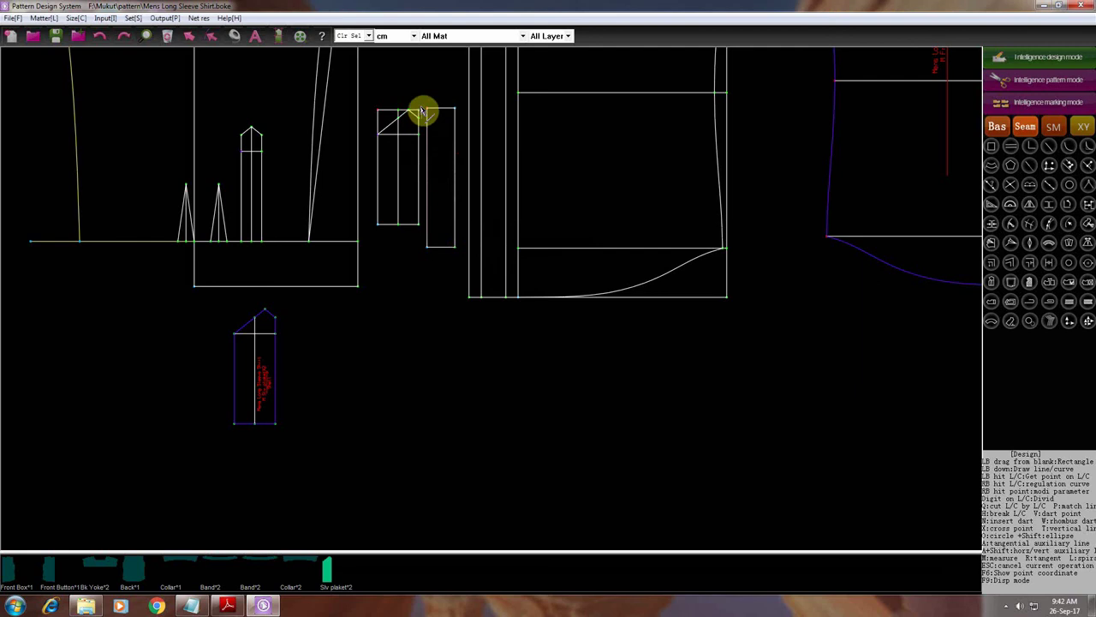
left_click_drag(428, 108, 465, 268)
- Make the rectangle a Gambol pattern piece in Shell fabric and place it beside the placket
right_click(454, 276)
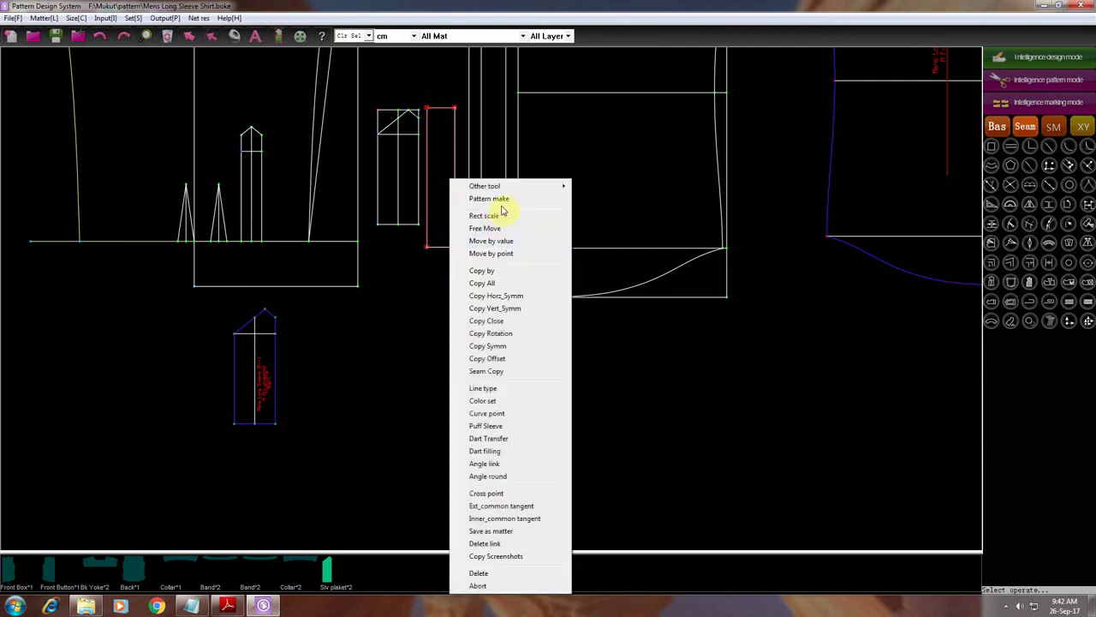
left_click(468, 277)
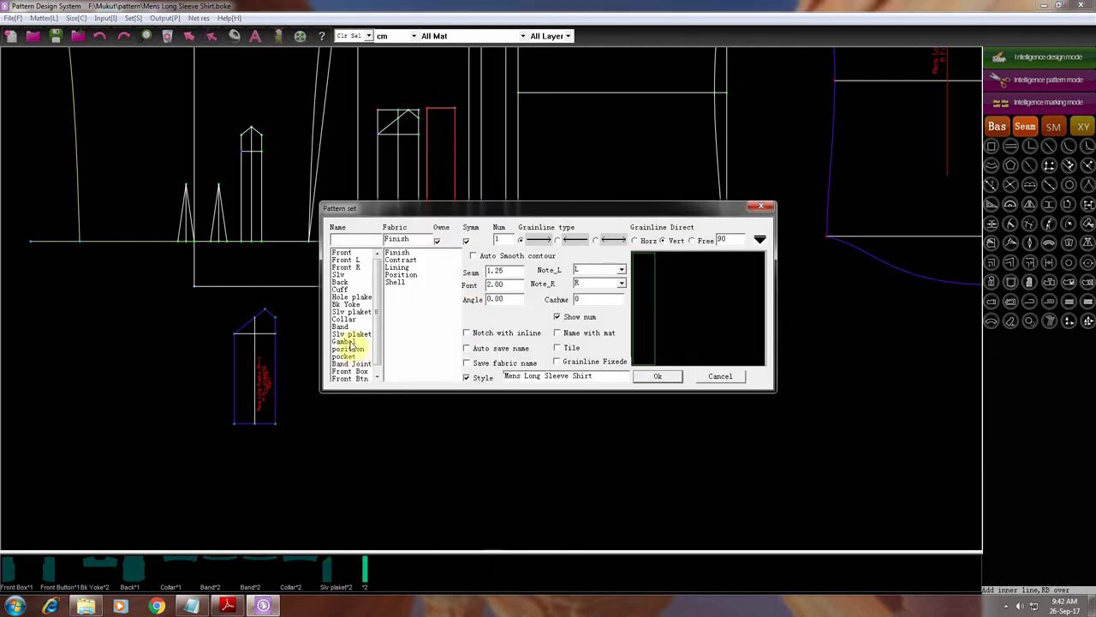
left_click(344, 341)
left_click(418, 281)
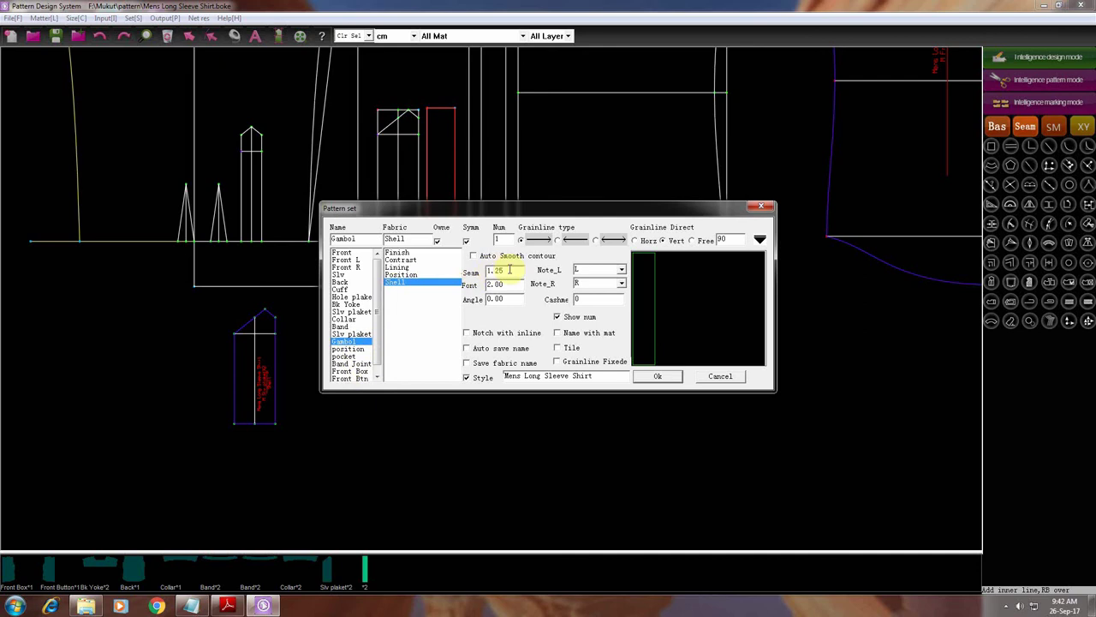
left_click(657, 376)
left_click(310, 375)
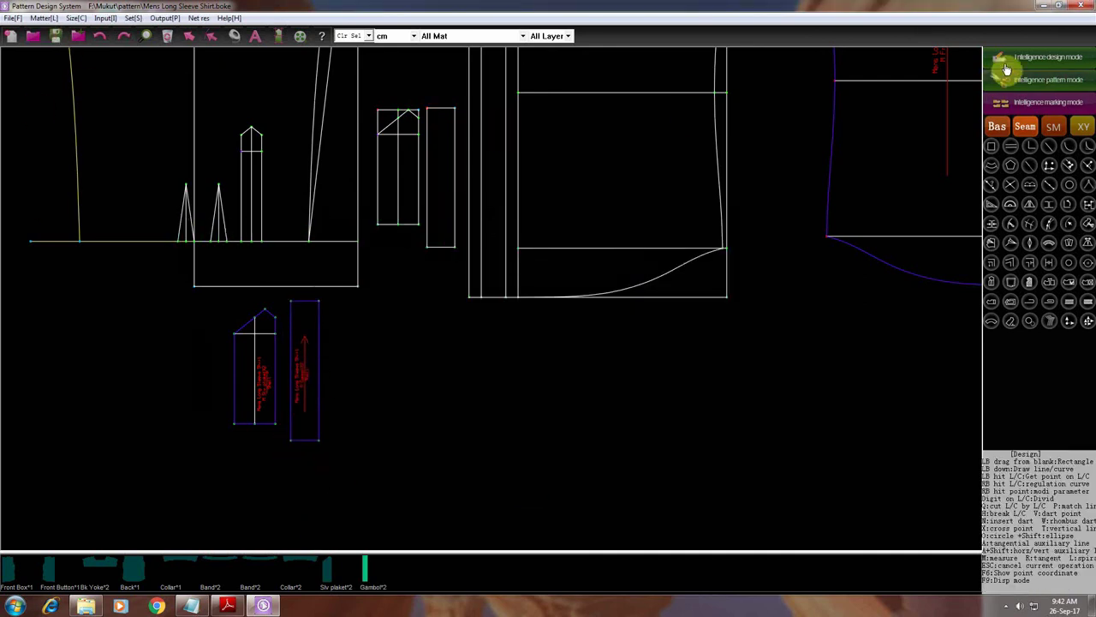
- Select the rectangle's centre line and right edge, and add them as inner lines
scroll(402, 167, "up", 2)
left_click(414, 174)
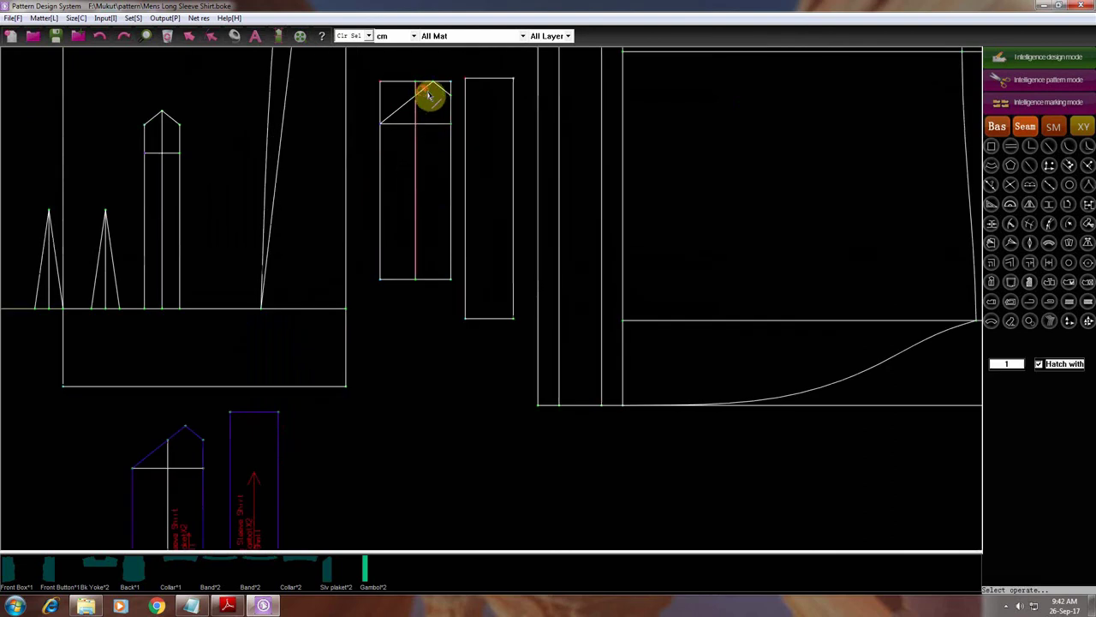
left_click(451, 94)
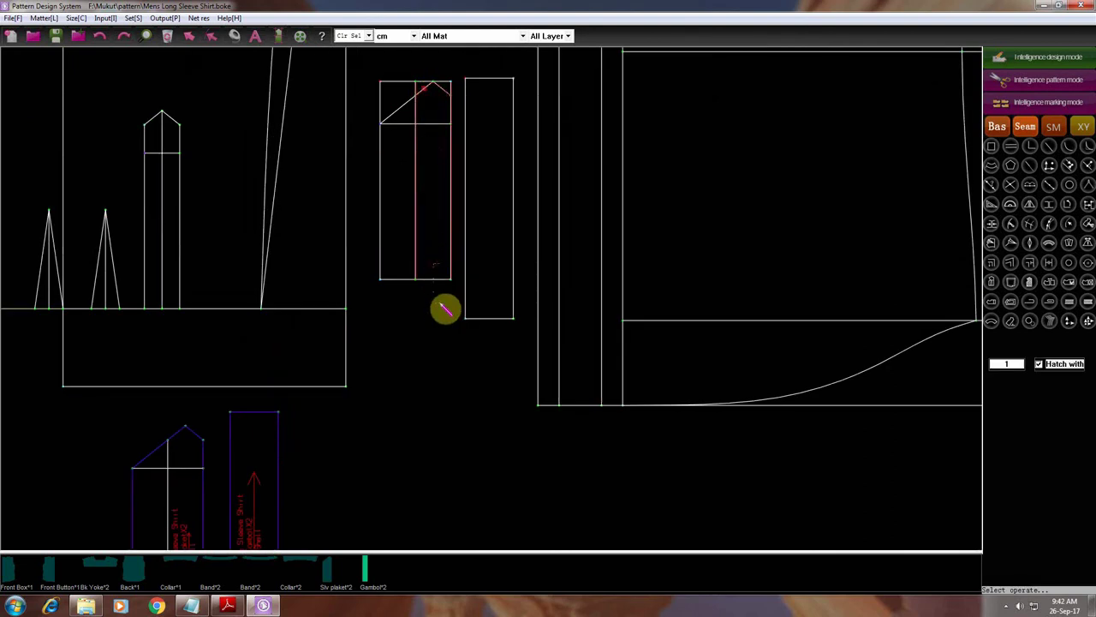
right_click(427, 172)
left_click(487, 202)
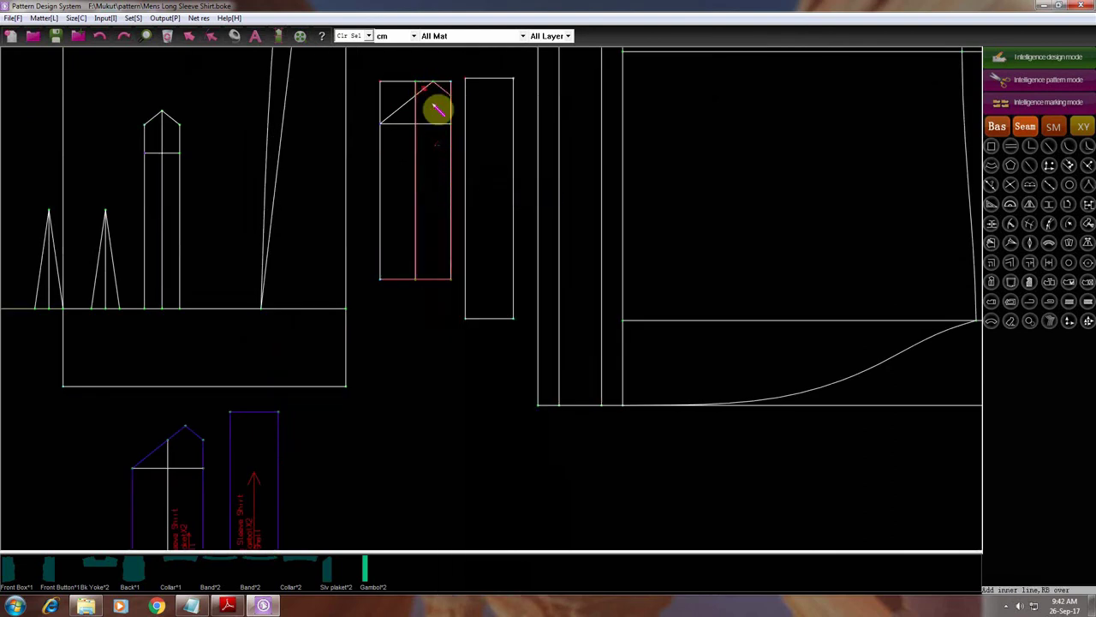
right_click(452, 176)
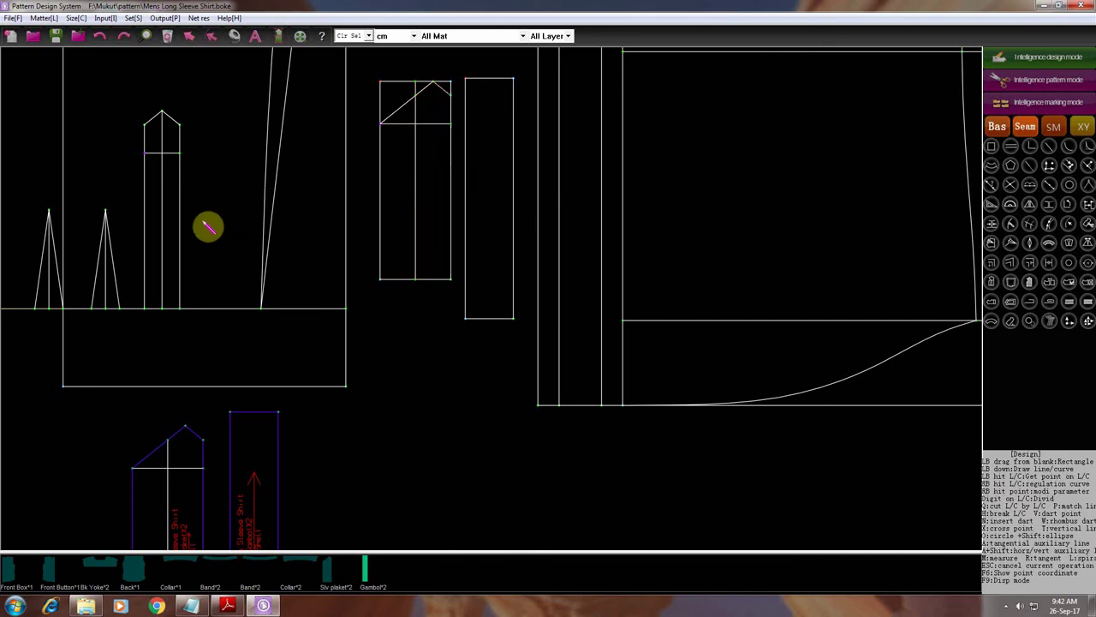
- Select the tall strip's two edges and baseline, then choose Add inner line
left_click(180, 196)
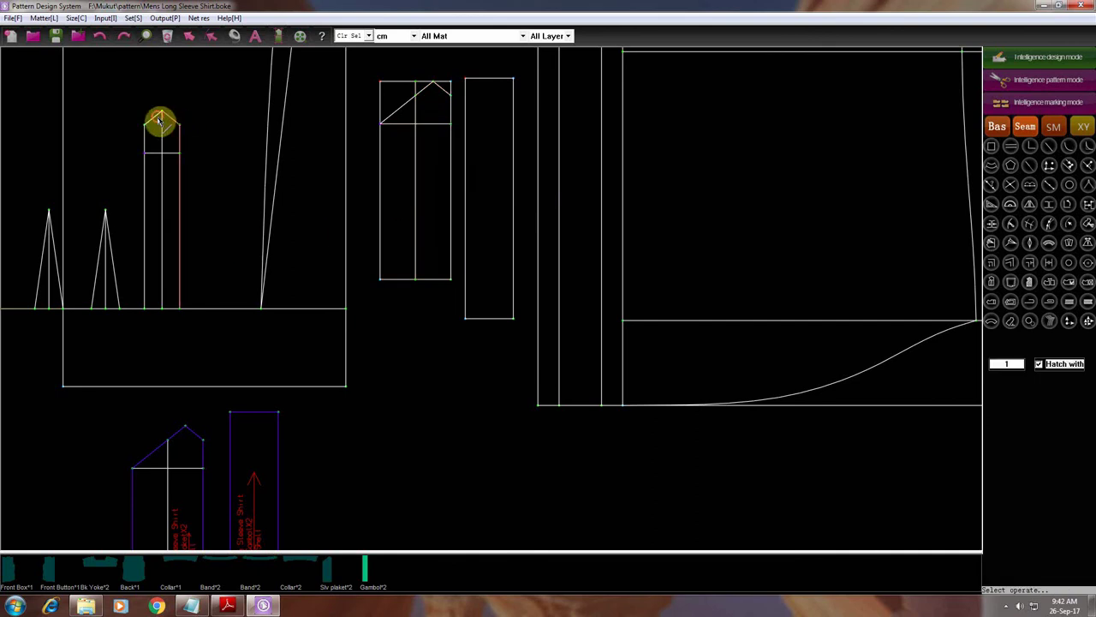
left_click(145, 187)
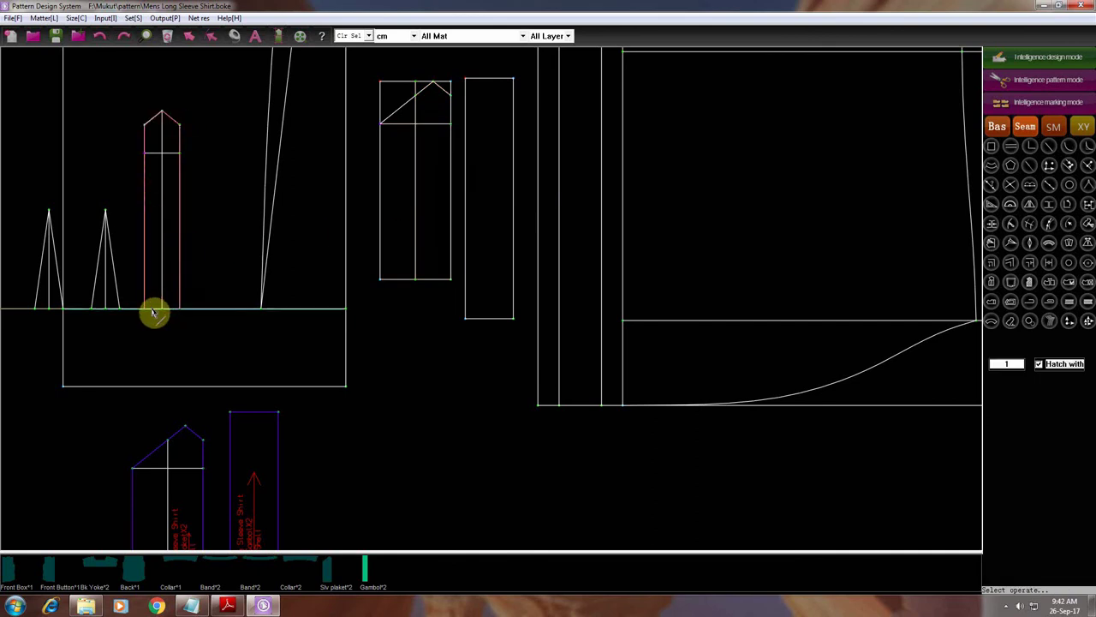
left_click(153, 312)
right_click(214, 250)
left_click(250, 208)
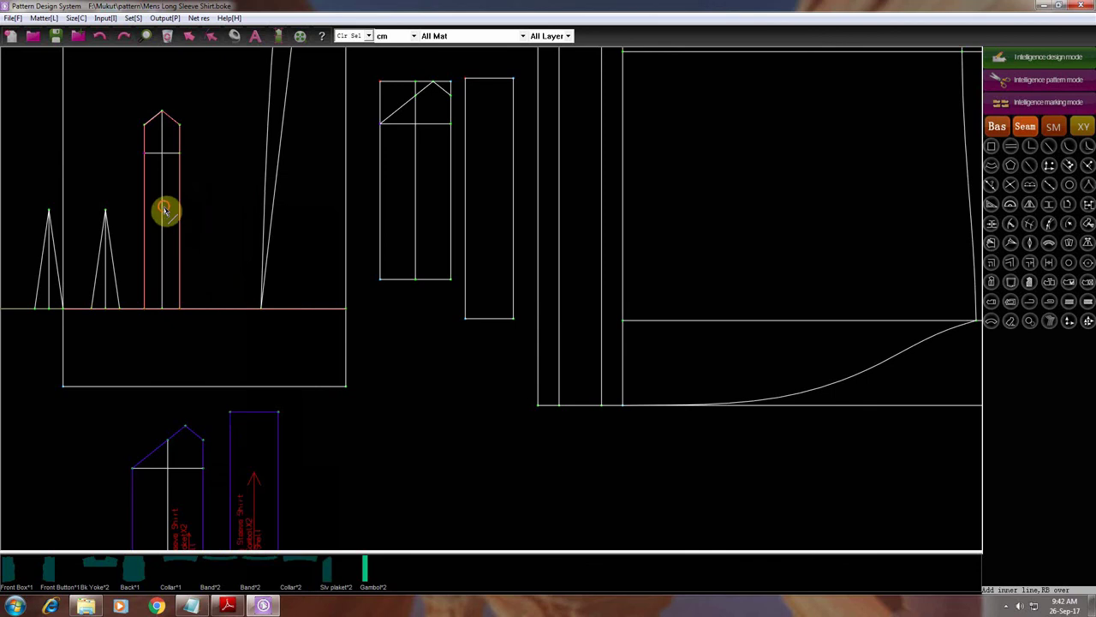
- Create a pattern piece named Slv plaket from the selected strip
right_click(171, 159)
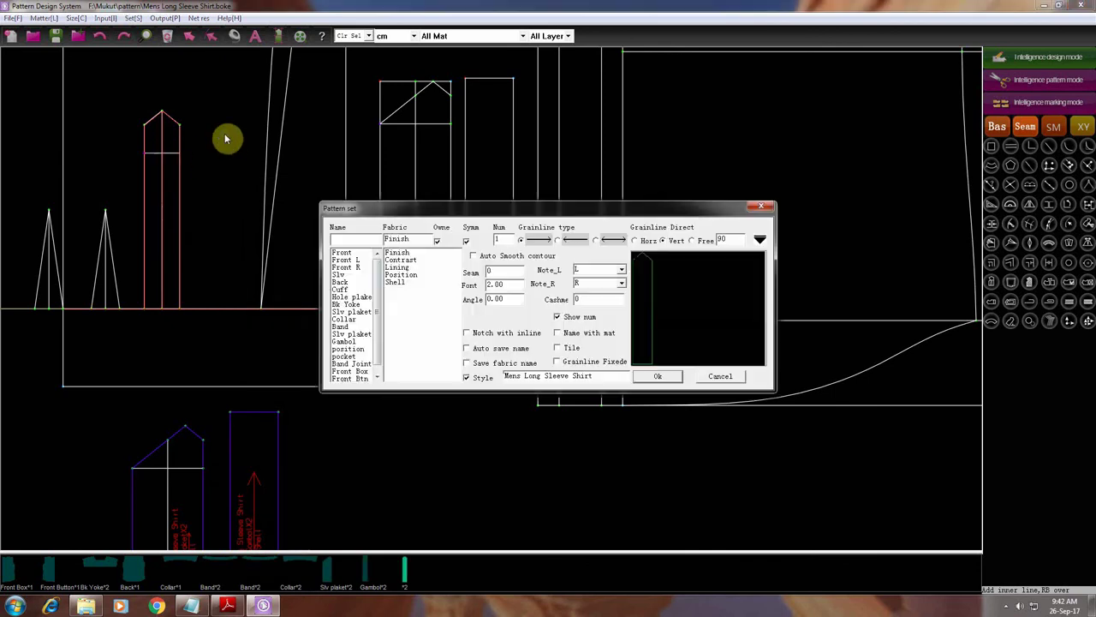
left_click(358, 333)
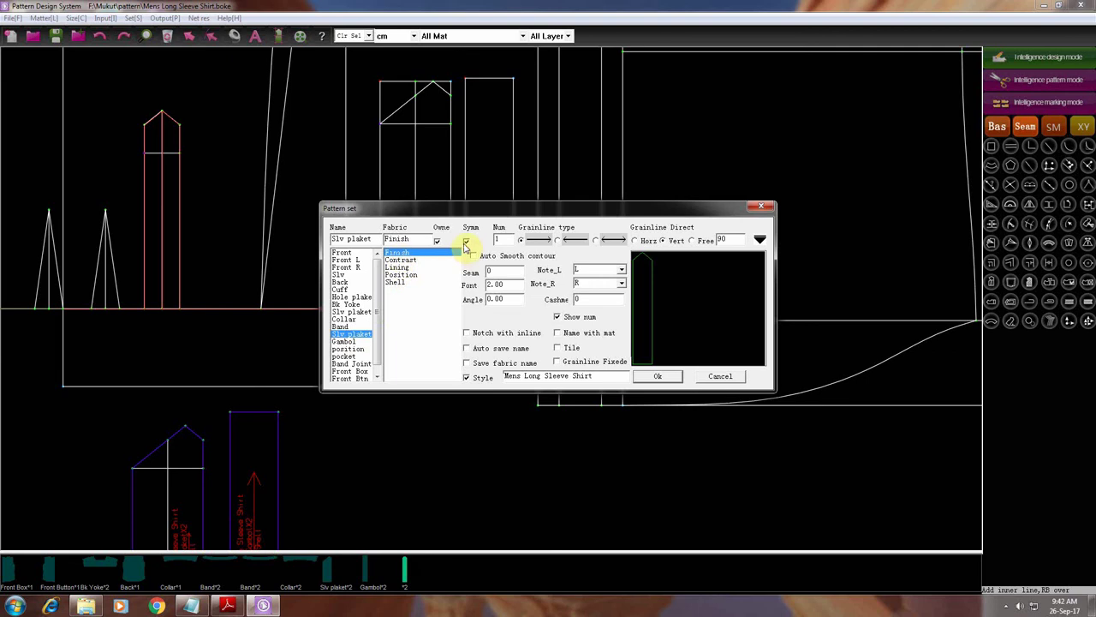
left_click(668, 370)
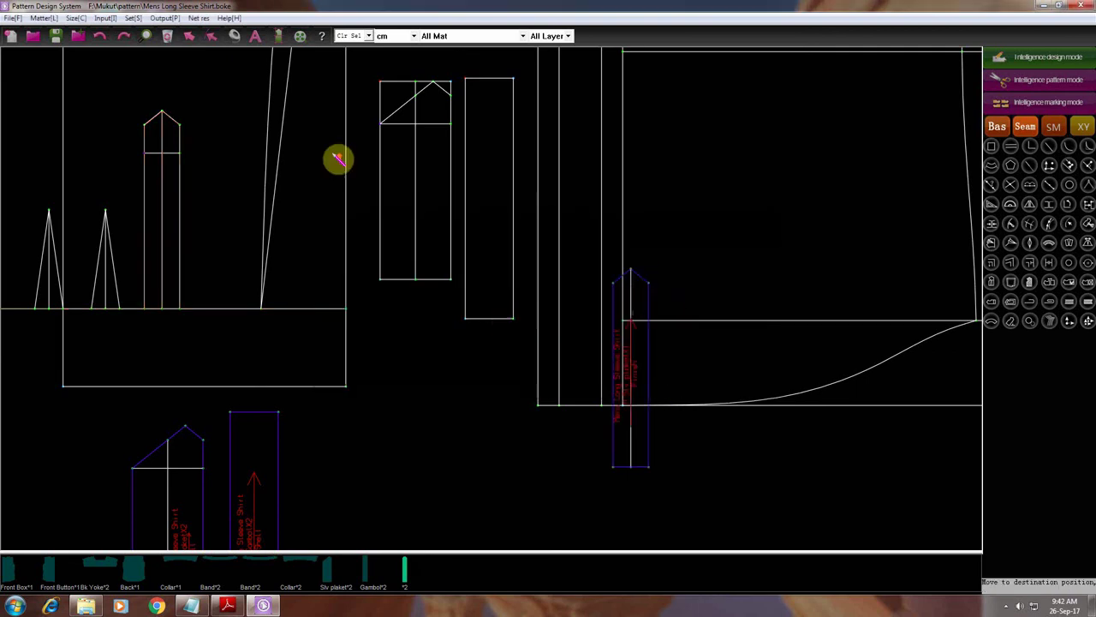
scroll(326, 369, "down", 2)
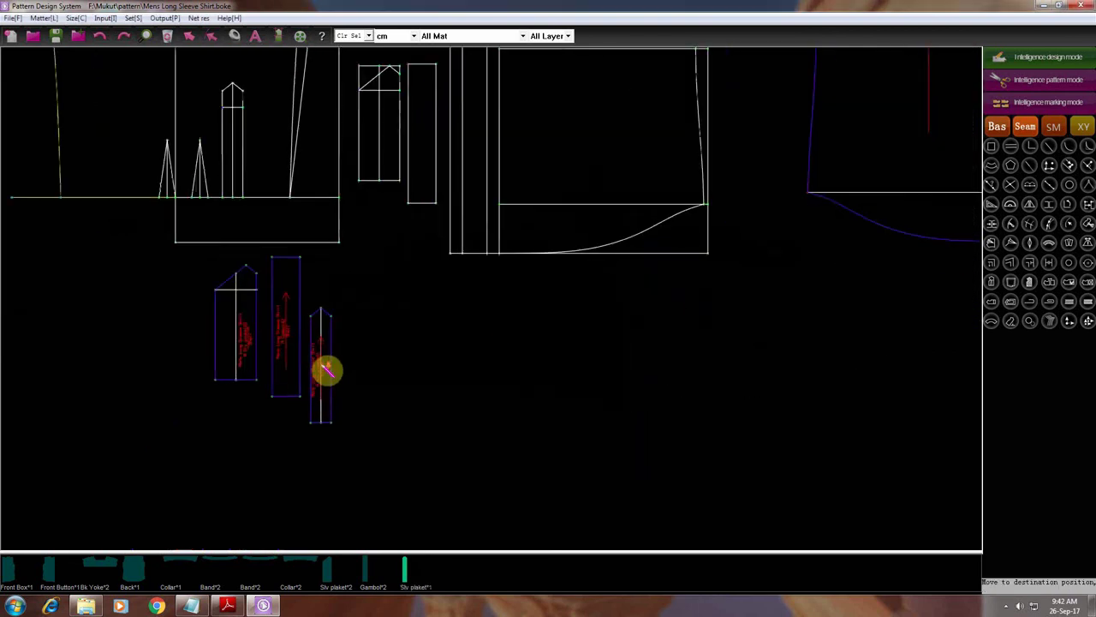
- Check the placket corner's point options in pattern mode, then return to drafting
left_click(1071, 80)
scroll(308, 419, "up", 2)
scroll(313, 394, "up", 2)
left_click(317, 331)
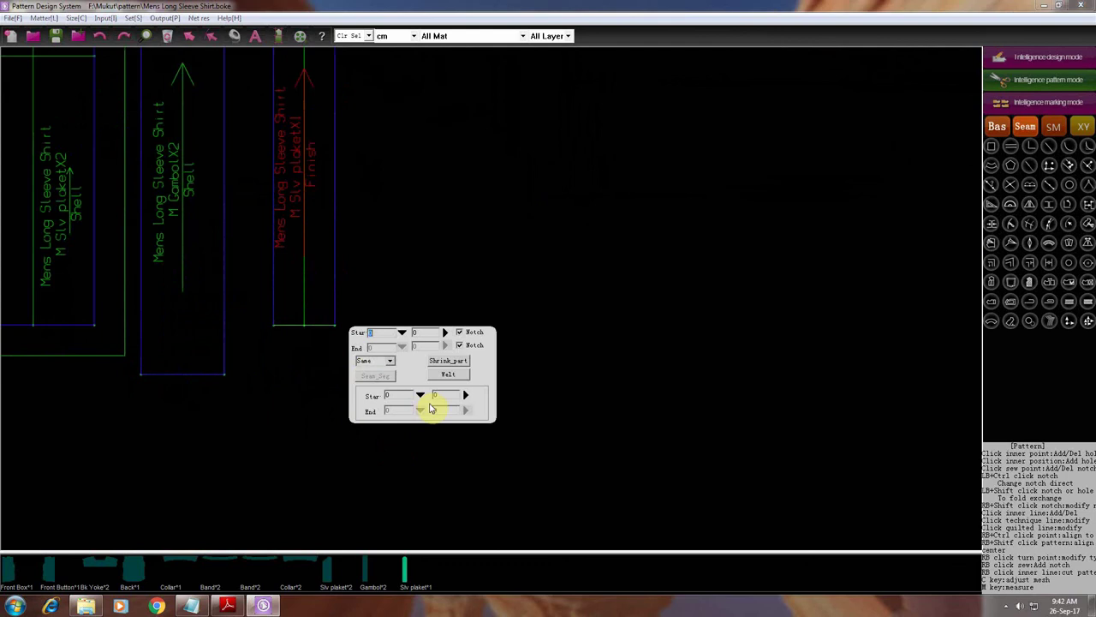
left_click(468, 366)
scroll(419, 385, "down", 2)
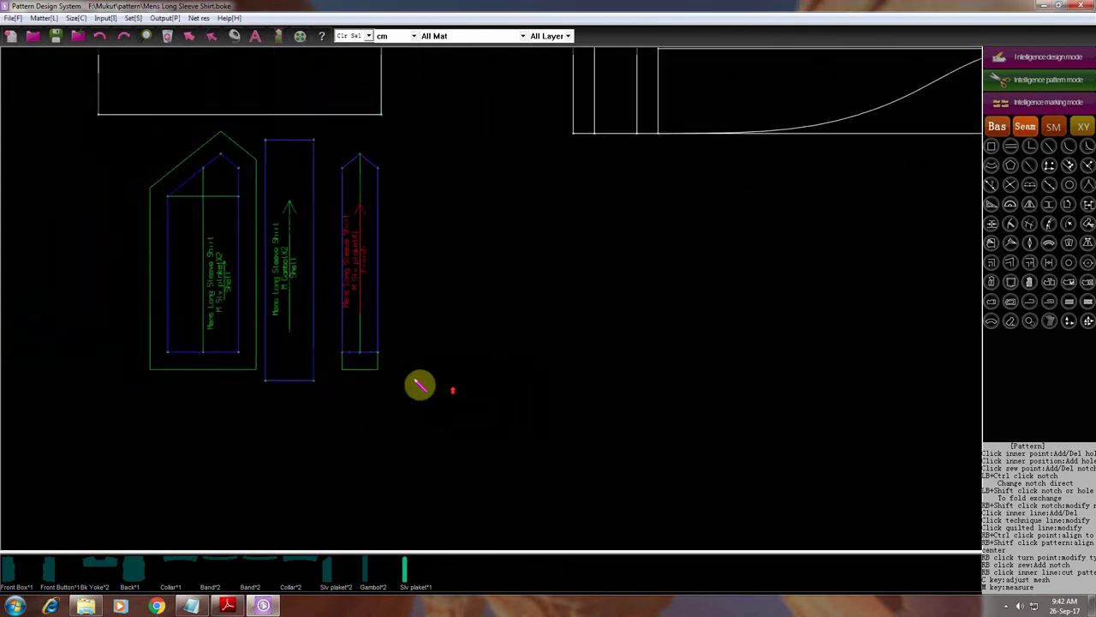
scroll(328, 164, "up", 2)
left_click(1048, 56)
scroll(377, 197, "up", 1)
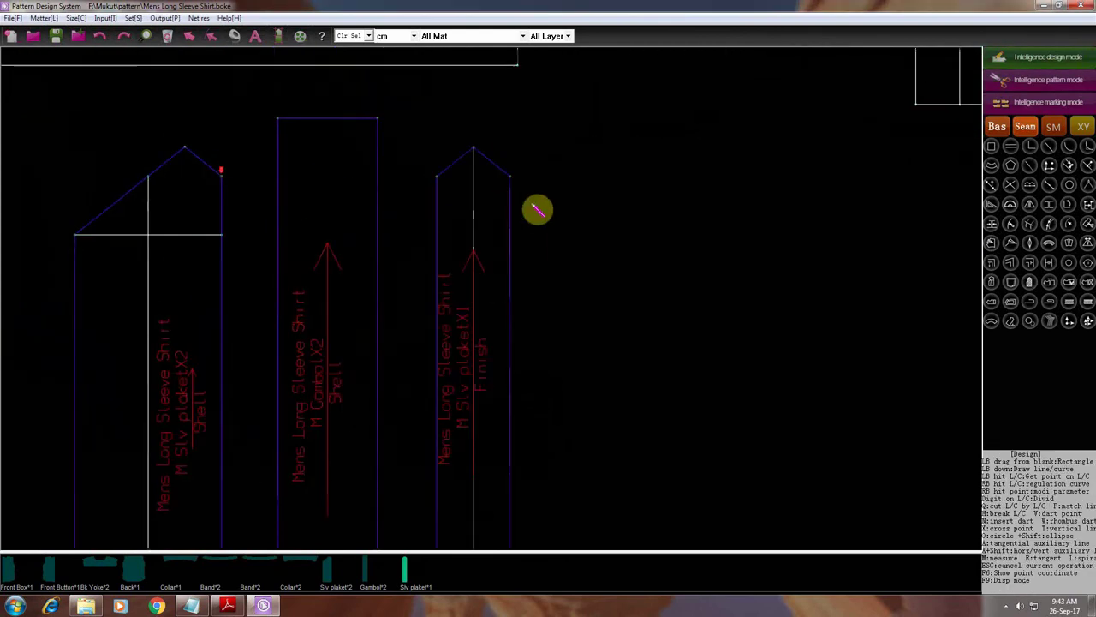
scroll(536, 210, "down", 1)
scroll(472, 318, "down", 2)
scroll(509, 262, "up", 2)
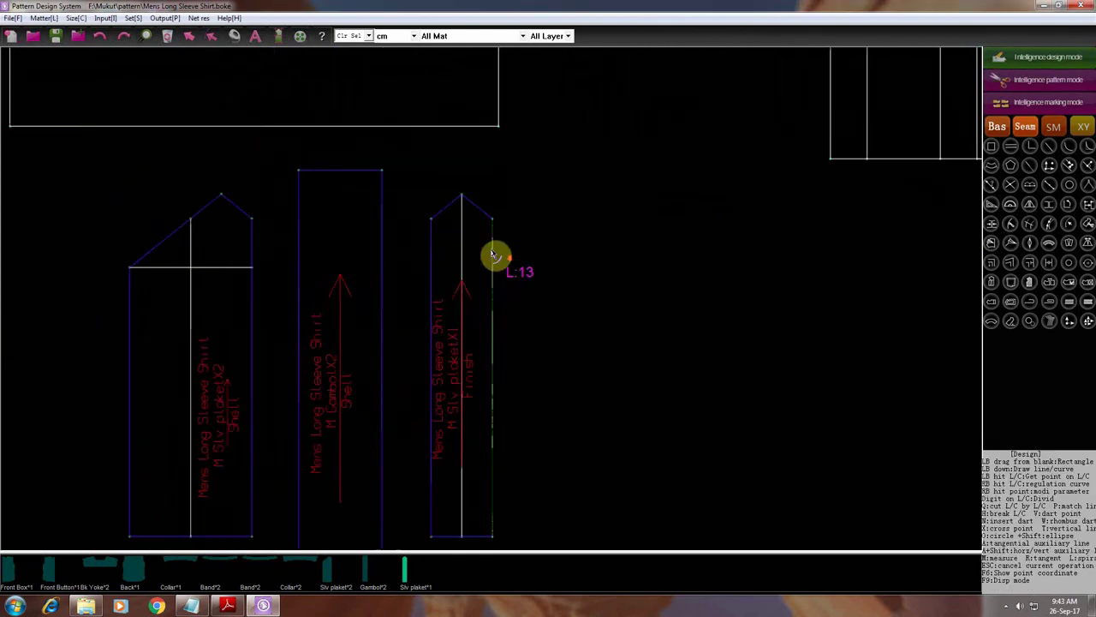
- Draw two lines across the finish placket, one mid-edge and one along the top
left_click(495, 259)
key("Escape")
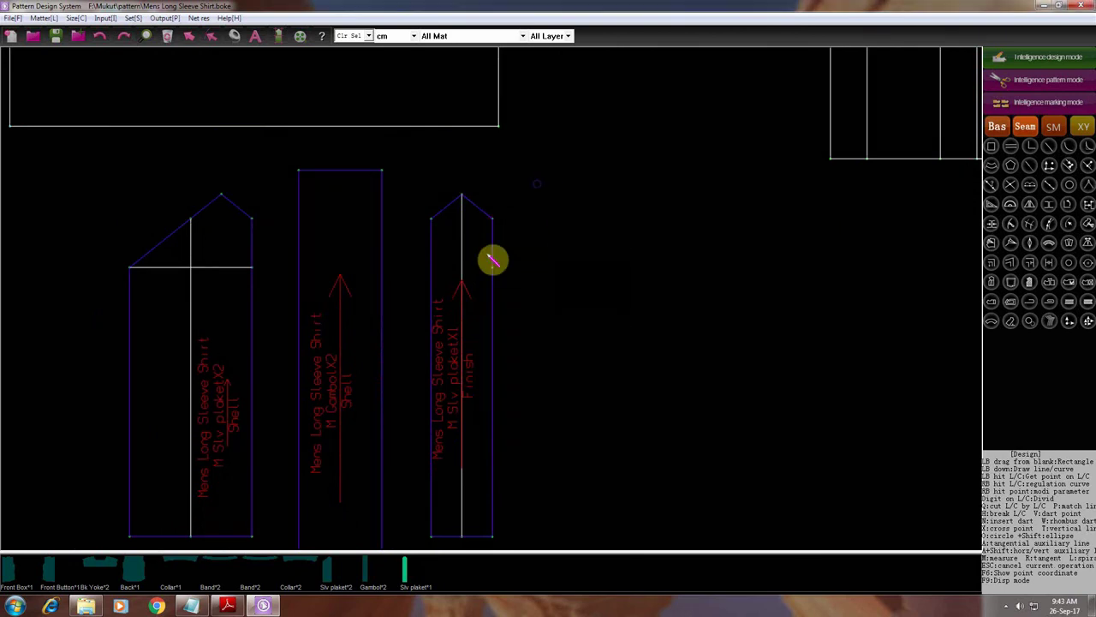
scroll(491, 257, "up", 2)
left_click(497, 270)
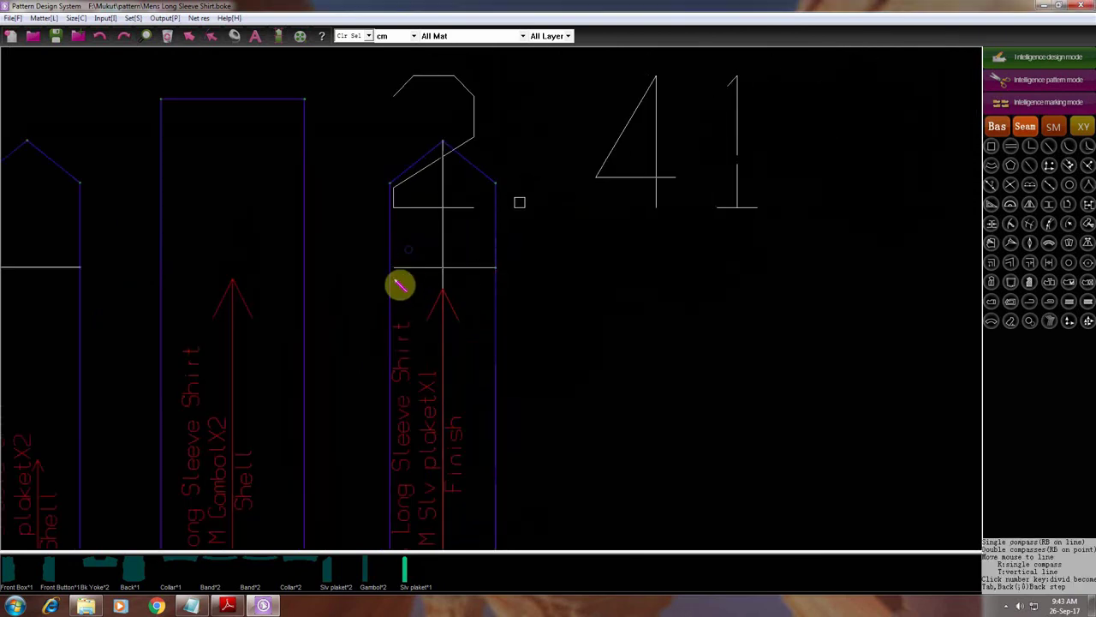
left_click(399, 267)
left_click(495, 183)
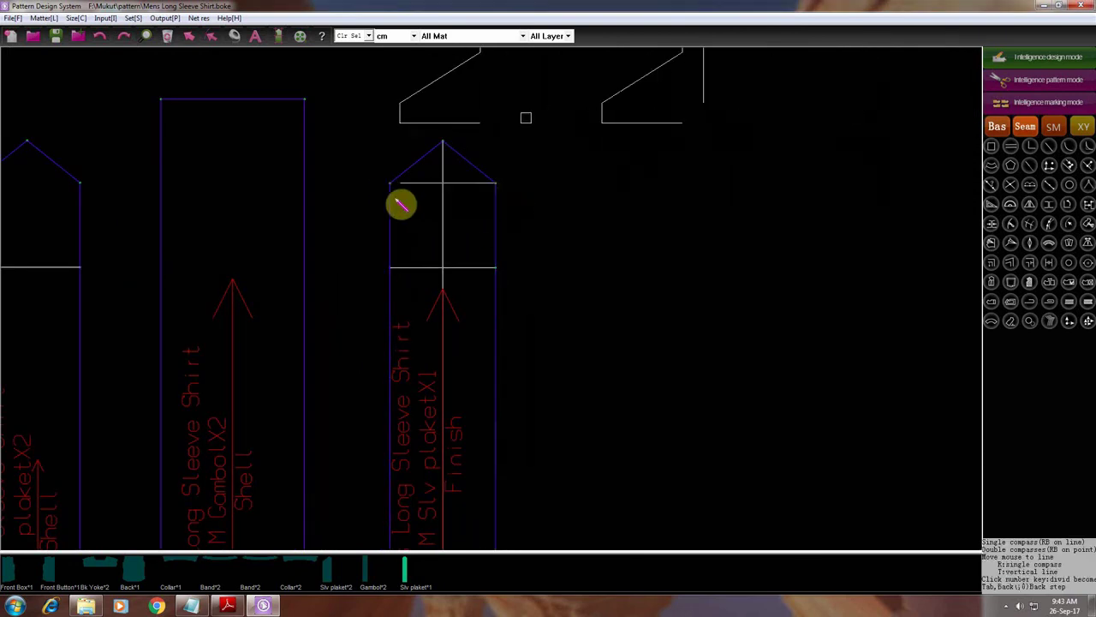
left_click(391, 183)
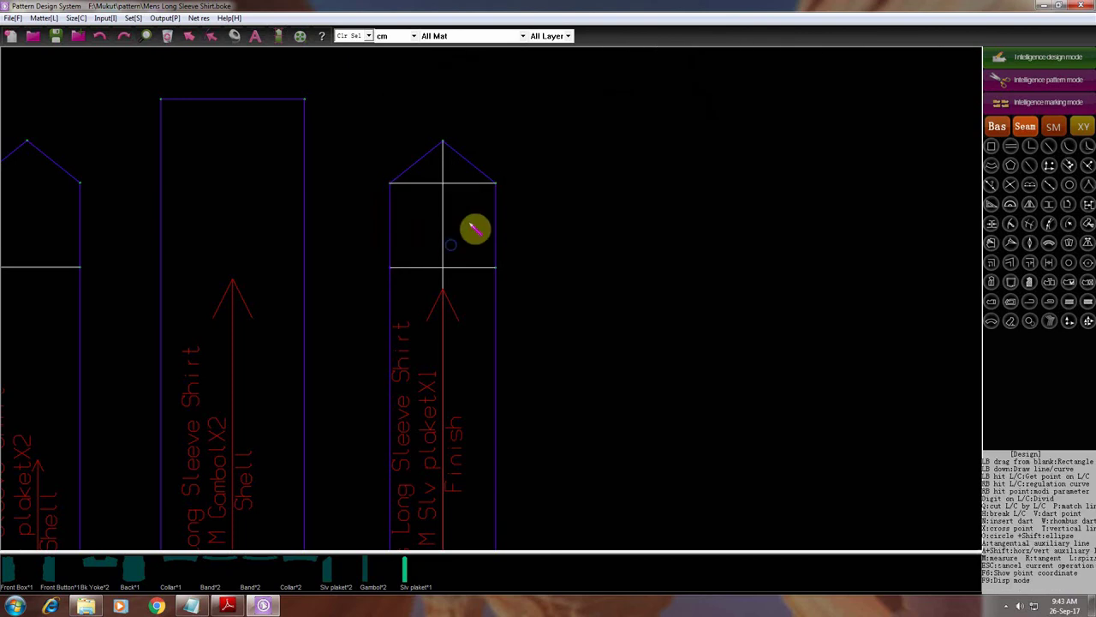
- Update the placket piece in pattern mode and save the shirt pattern file
left_click(1077, 121)
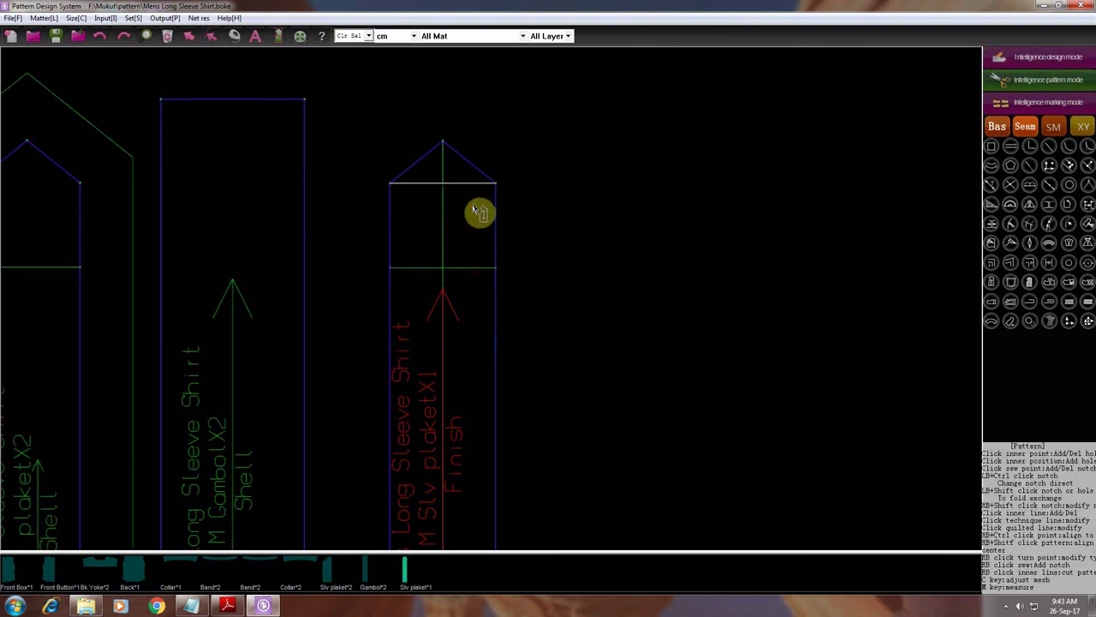
scroll(476, 248, "down", 1)
scroll(482, 266, "down", 1)
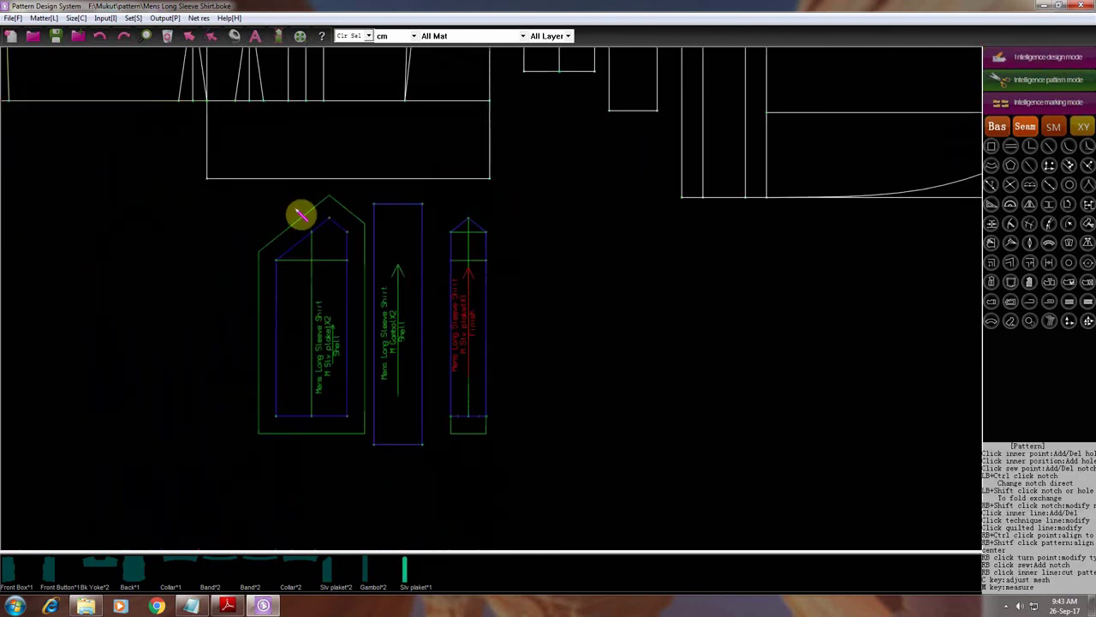
left_click(55, 35)
scroll(319, 322, "down", 1)
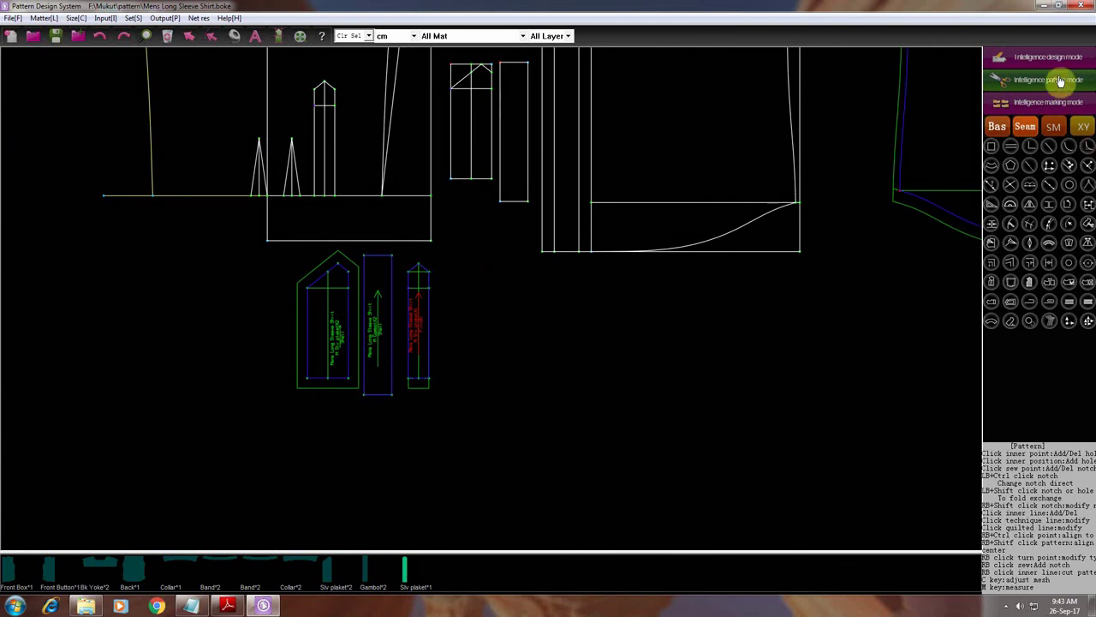
- Move the placket pieces right and draw a 25-wide cuff rectangle below the drafts
left_click_drag(325, 408, 582, 416)
scroll(495, 419, "down", 1)
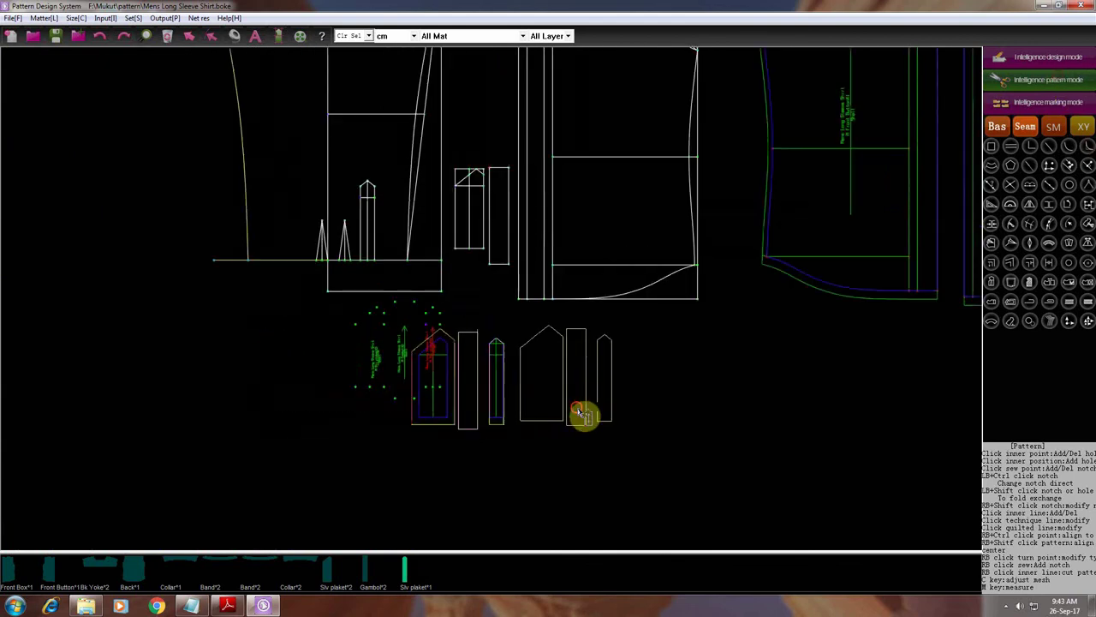
scroll(342, 355, "up", 2)
left_click_drag(268, 316, 444, 363)
type("25")
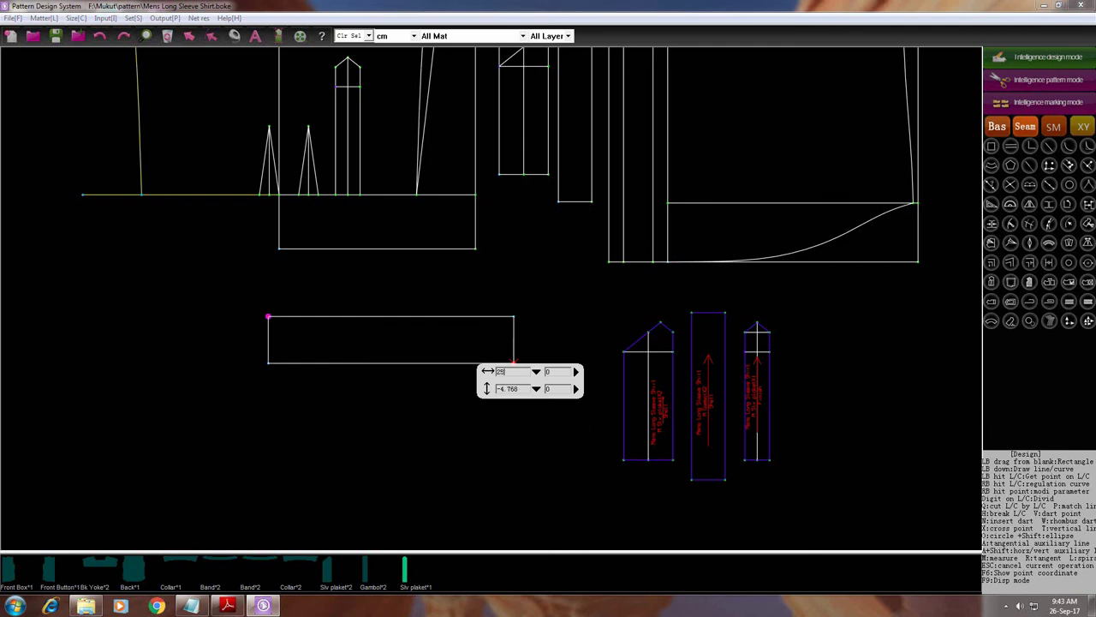
left_click(511, 390)
key("Return")
- Cut off both bottom corners of the cuff rectangle with 1.5 diagonal lines
scroll(531, 341, "up", 2)
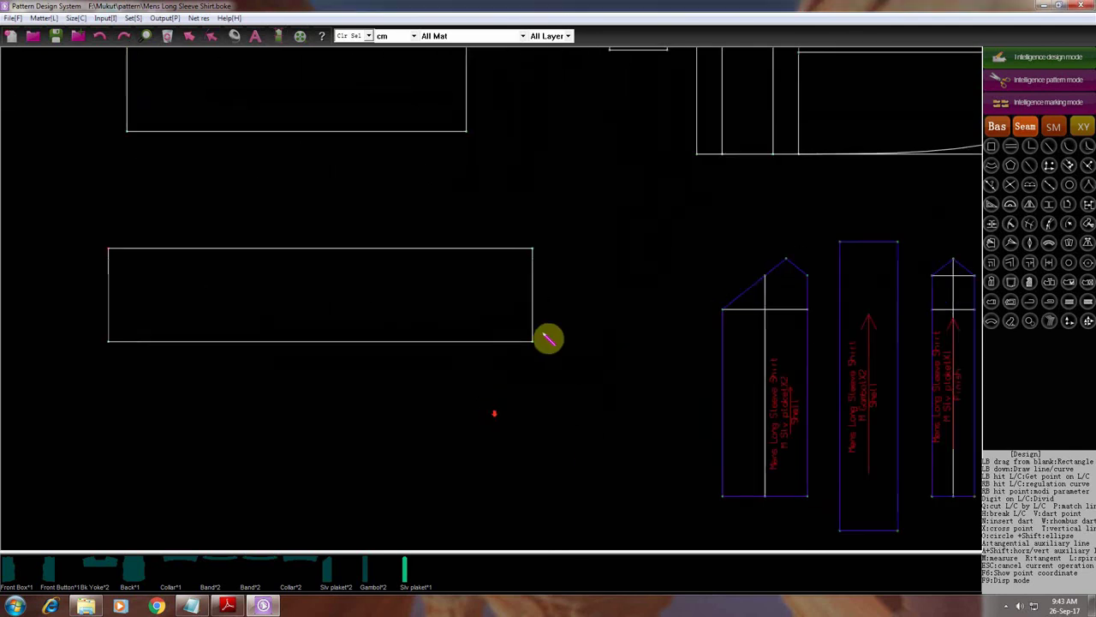
left_click(532, 326)
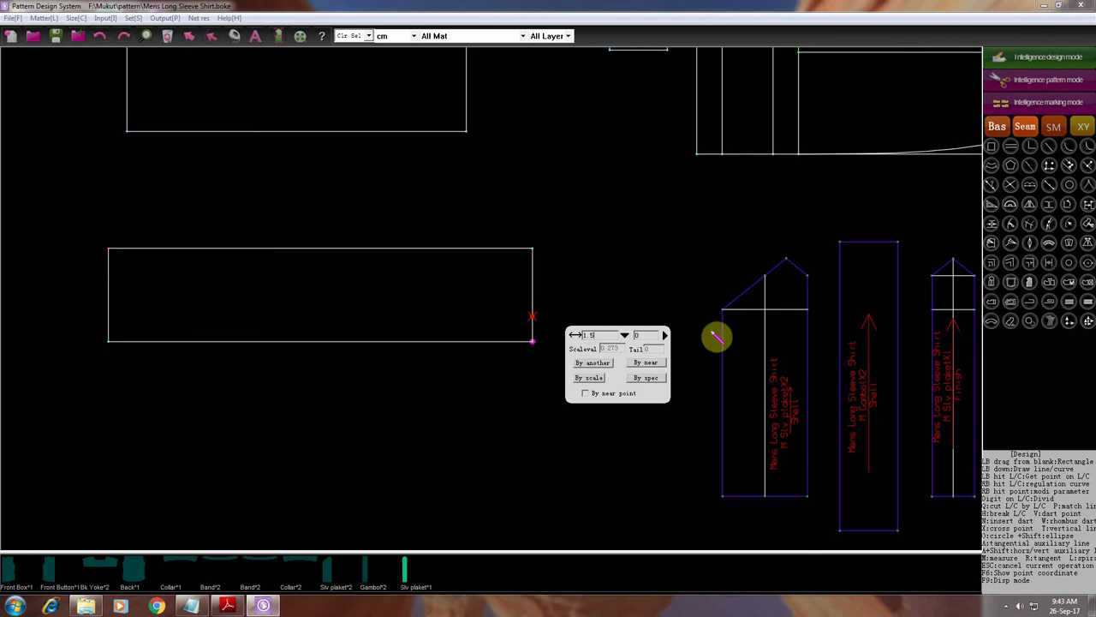
left_click(534, 325)
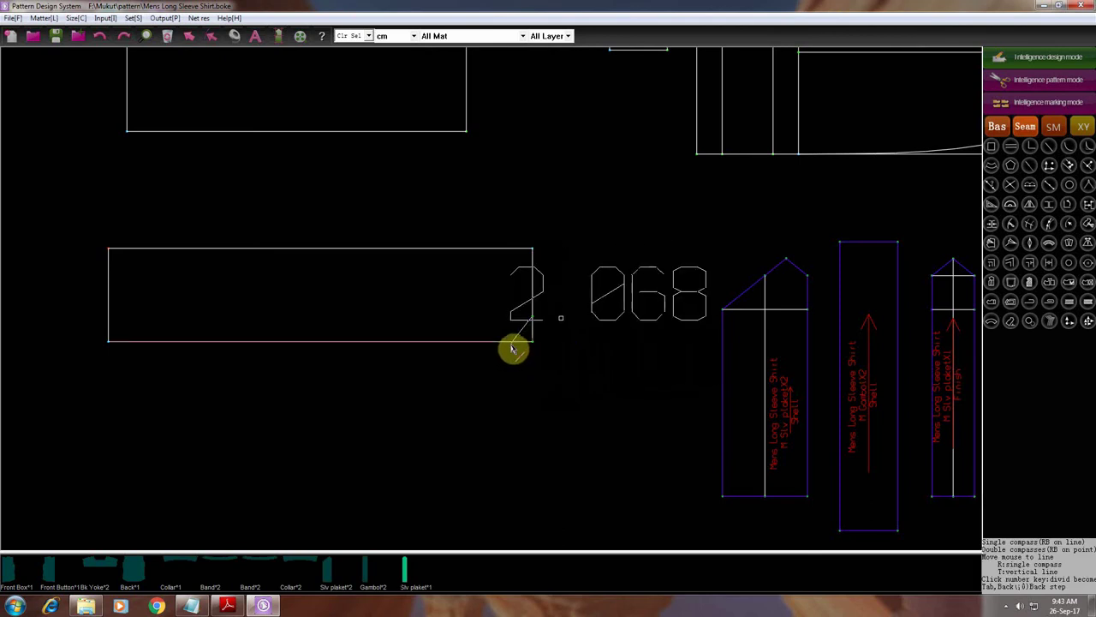
left_click(512, 345)
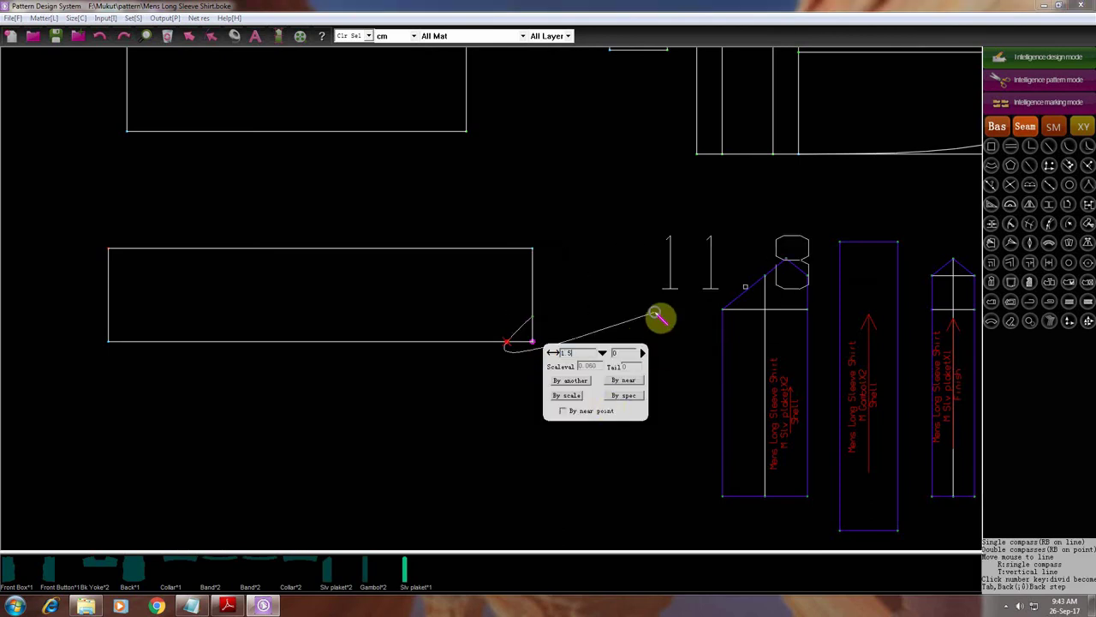
left_click(660, 318)
left_click(113, 346)
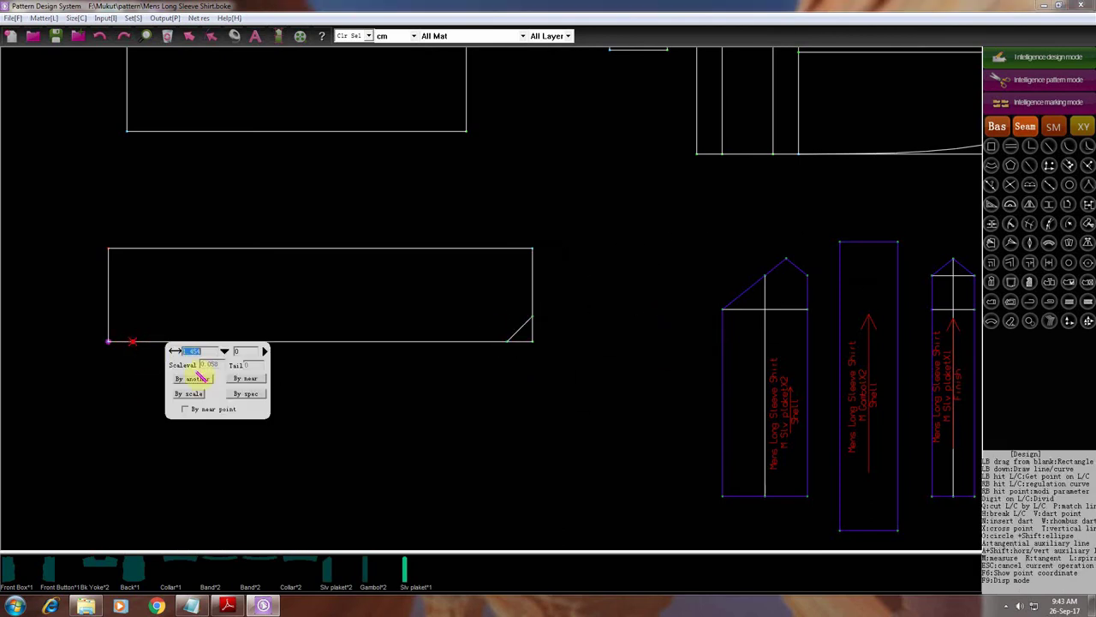
left_click(146, 346)
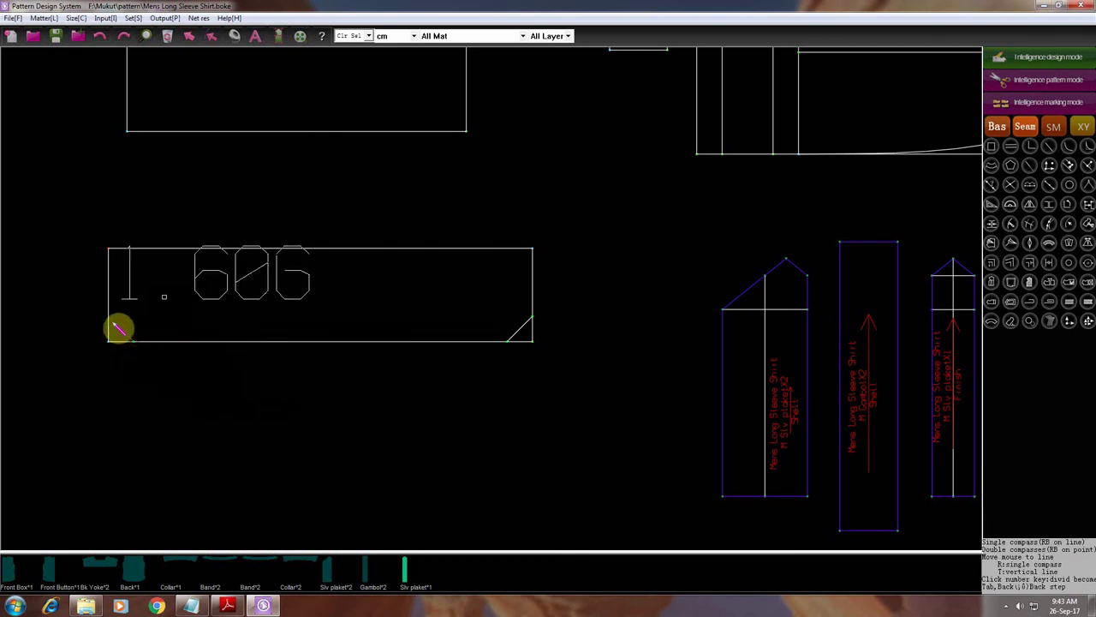
left_click(110, 323)
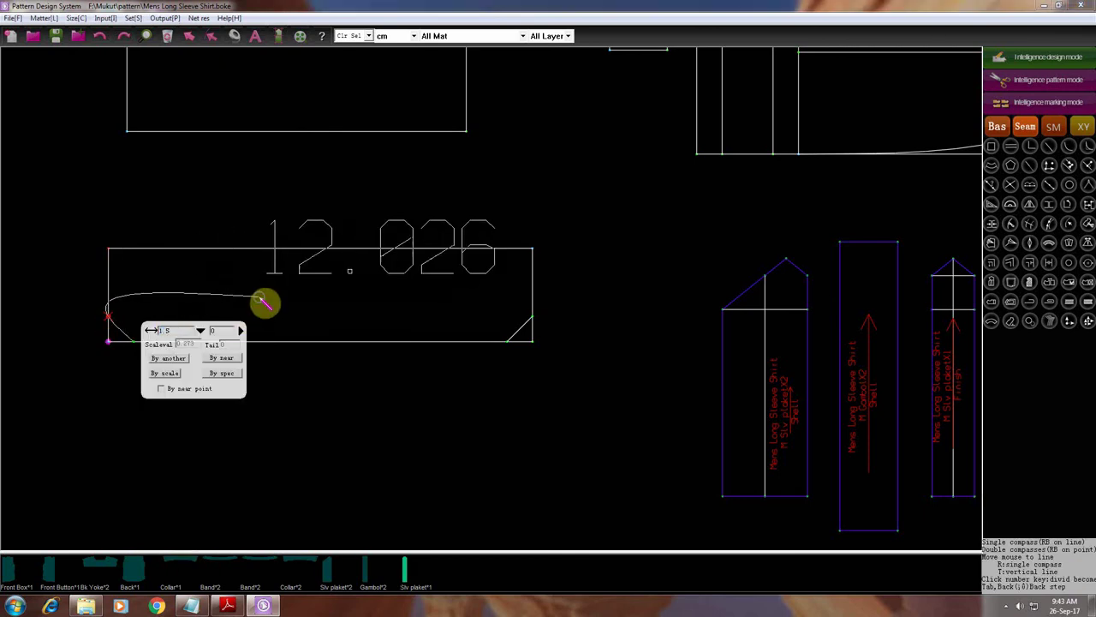
left_click(460, 291)
right_click(460, 291)
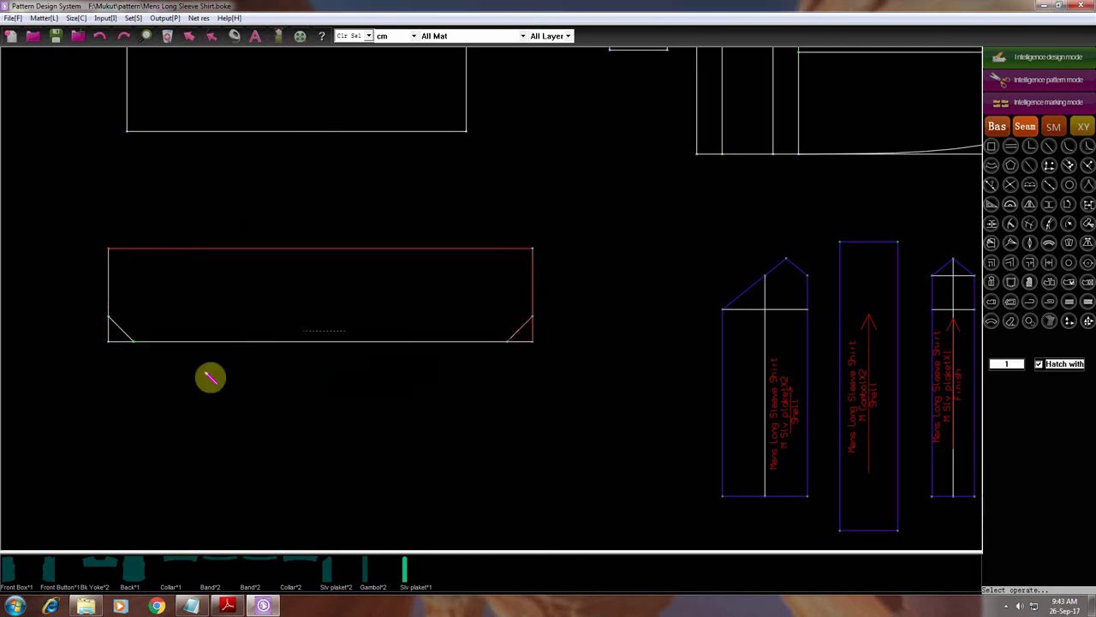
left_click(125, 339)
- Make the selected outline a pattern piece with a horizontal grainline
right_click(271, 288)
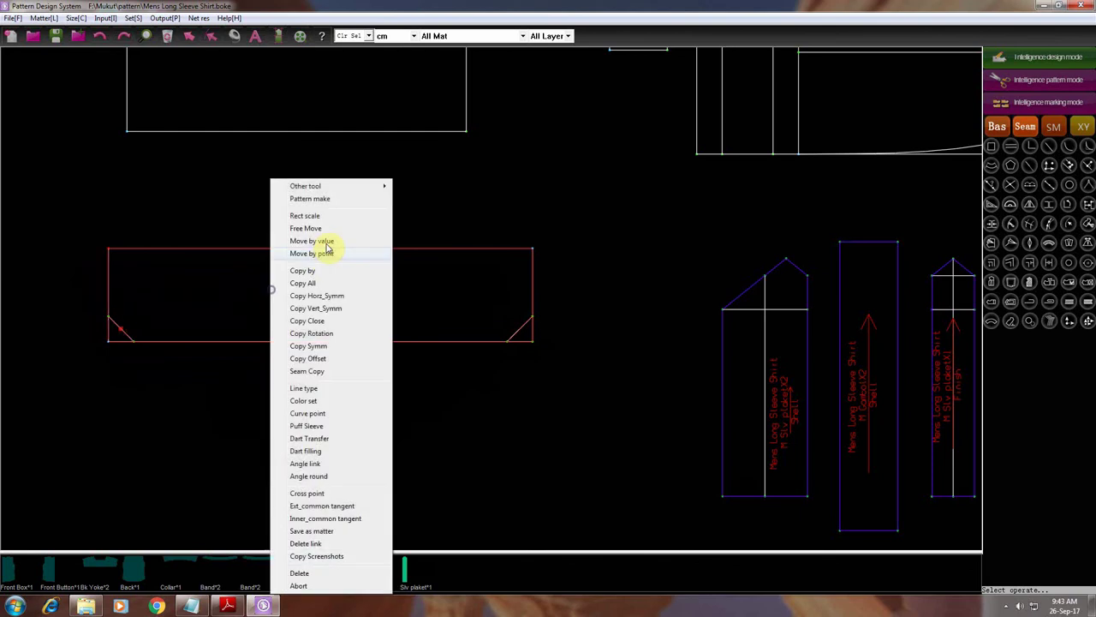
left_click(337, 199)
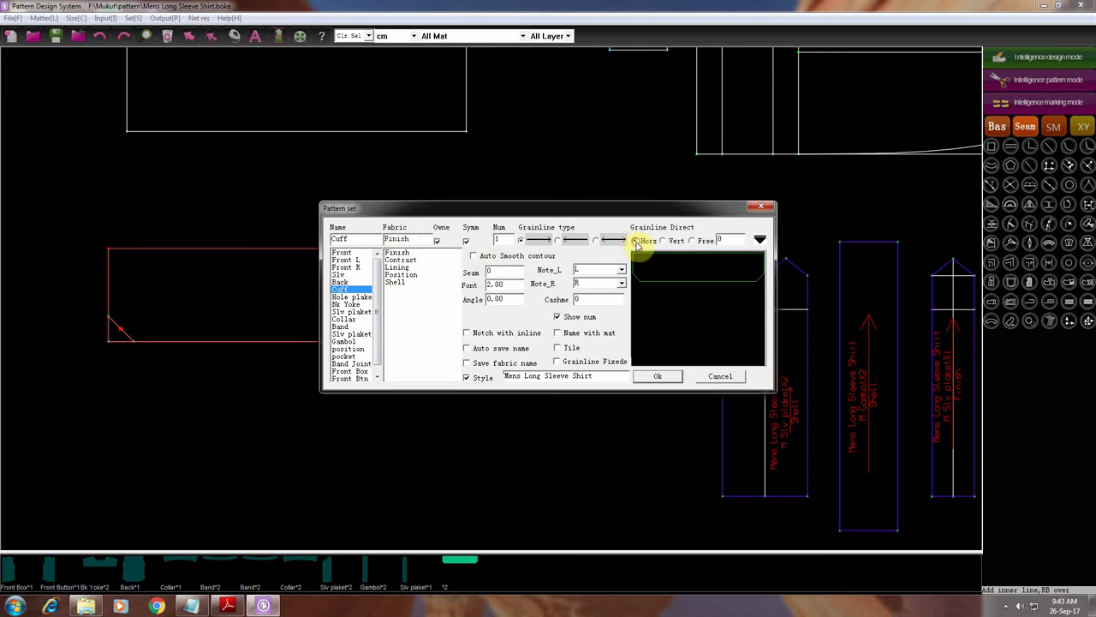
left_click(658, 377)
left_click(294, 450)
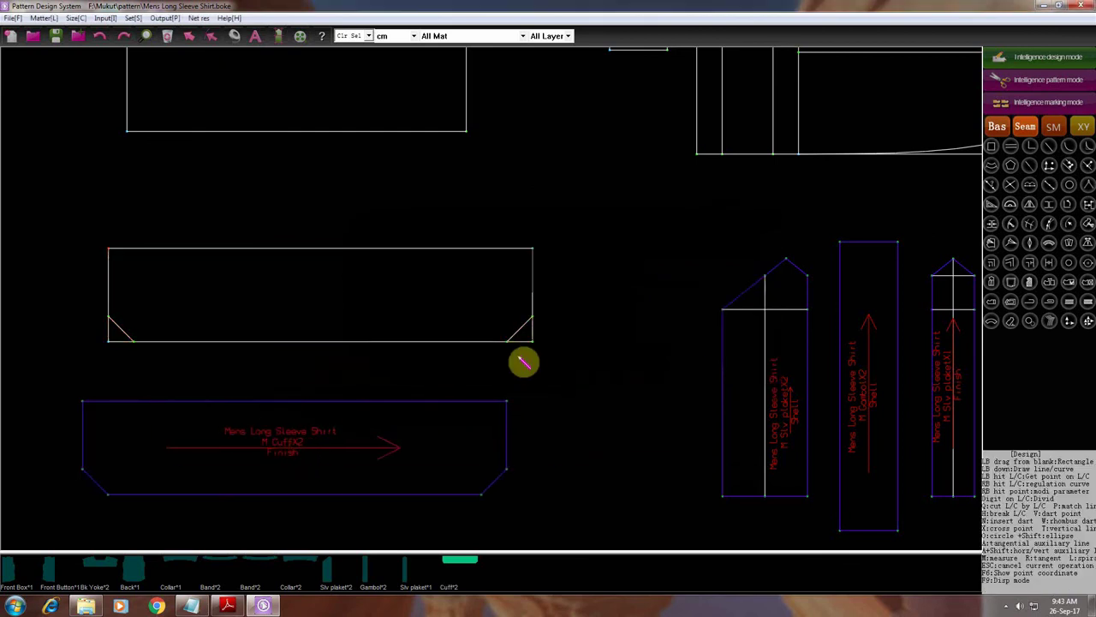
- Select the cuff outline and set it up as Cuff, Shell fabric, 2 pieces, seam 1.2
scroll(380, 112, "down", 1)
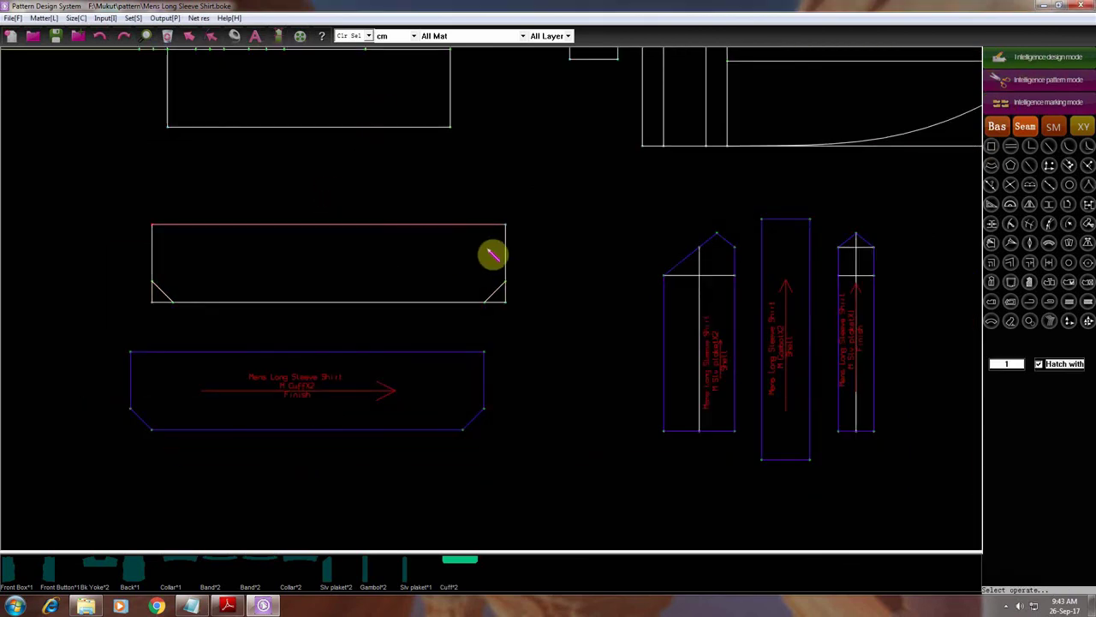
left_click(400, 302)
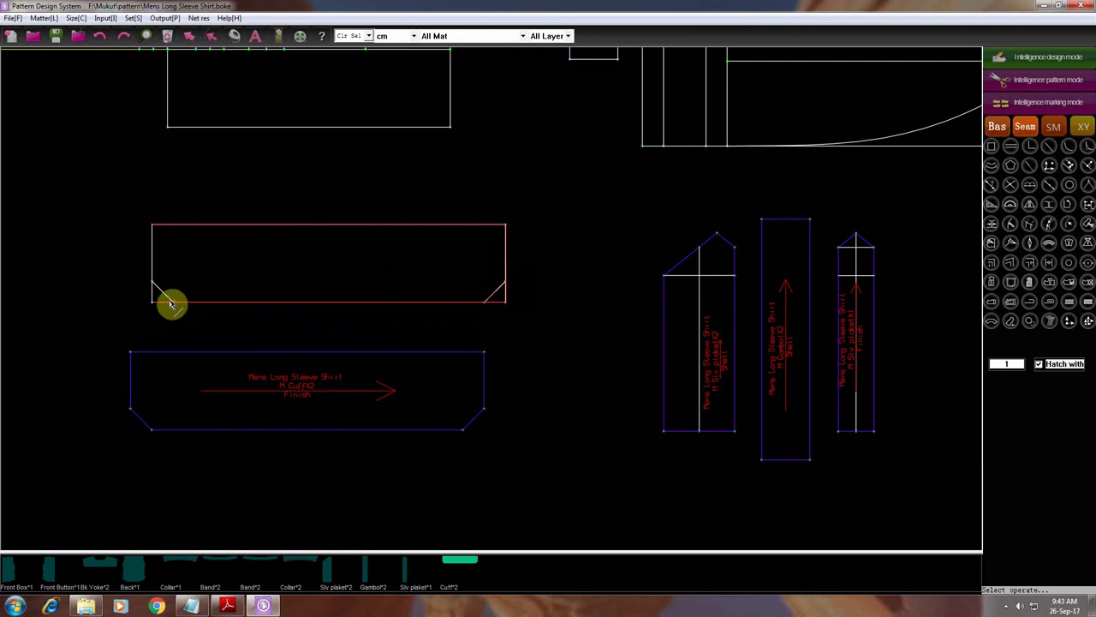
right_click(202, 256)
left_click(276, 216)
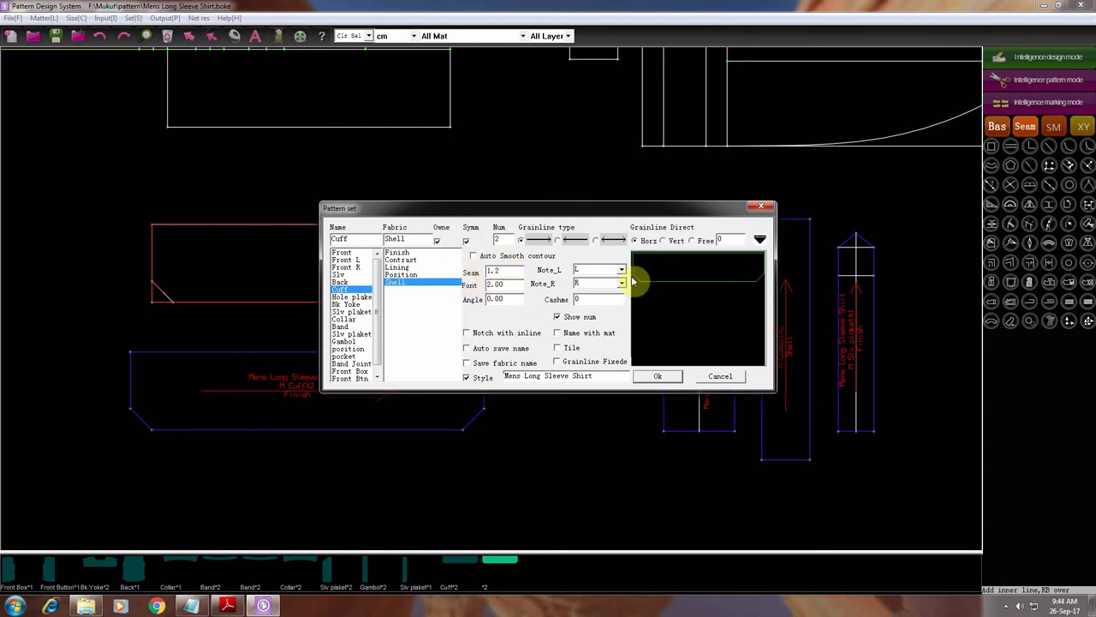
- Confirm the Cuff piece, place it below the other cuff, and view seam allowances
left_click(658, 380)
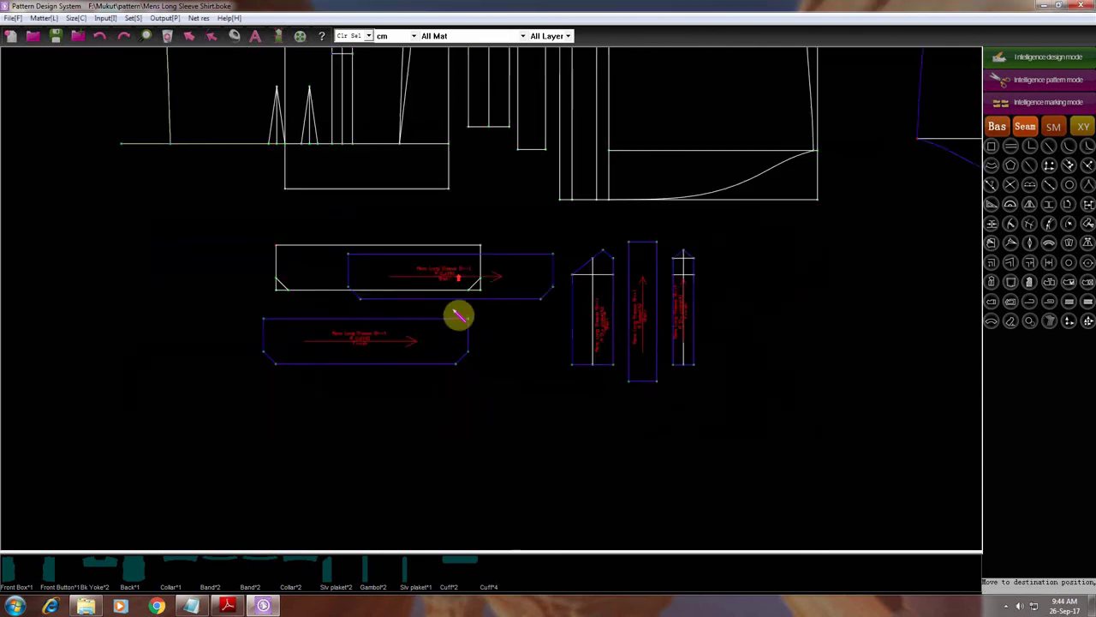
left_click(366, 418)
left_click(1059, 84)
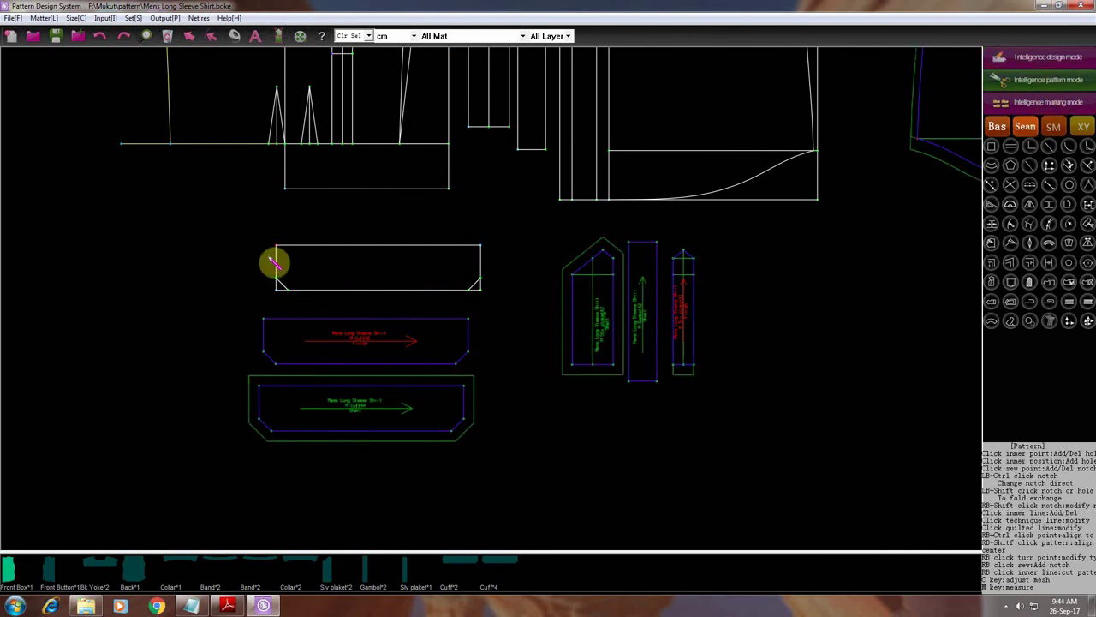
left_click_drag(570, 479, 561, 474)
right_click(556, 467)
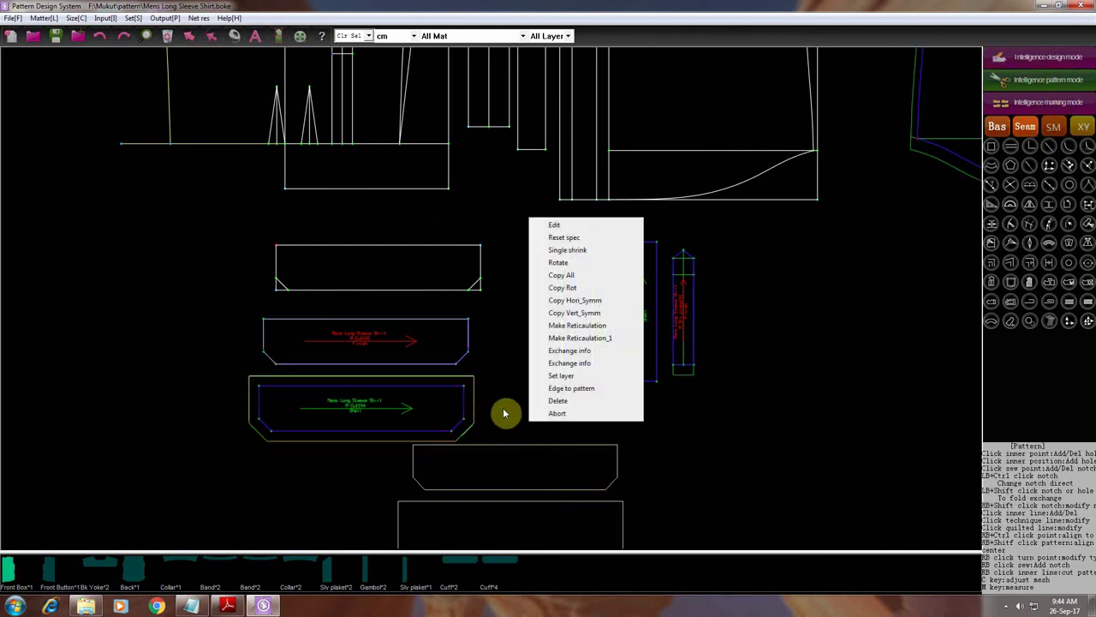
left_click(1043, 67)
left_click(1039, 79)
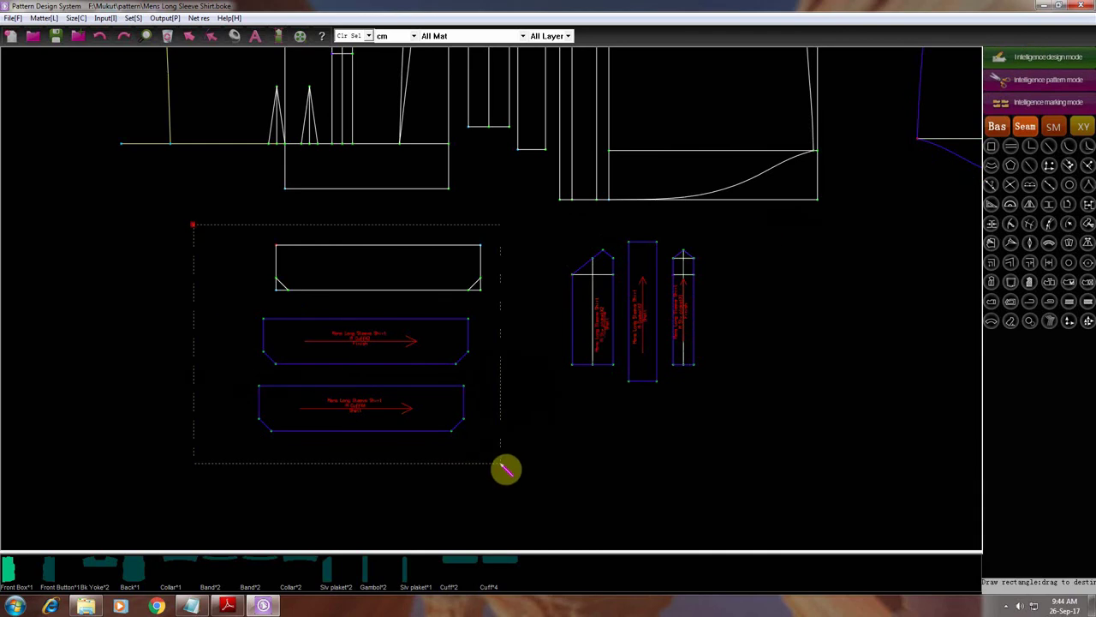
- Delete the leftover cuff draft outline with the Delete tool
left_click_drag(193, 225, 500, 464)
right_click(500, 463)
left_click(548, 367)
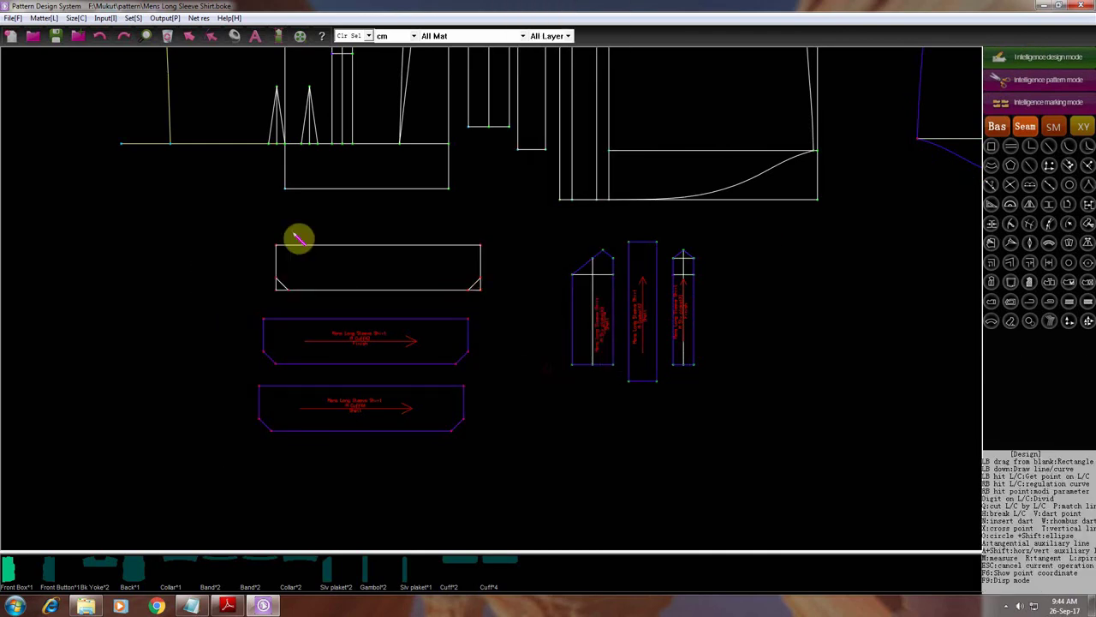
left_click(167, 36)
left_click_drag(502, 295, 505, 297)
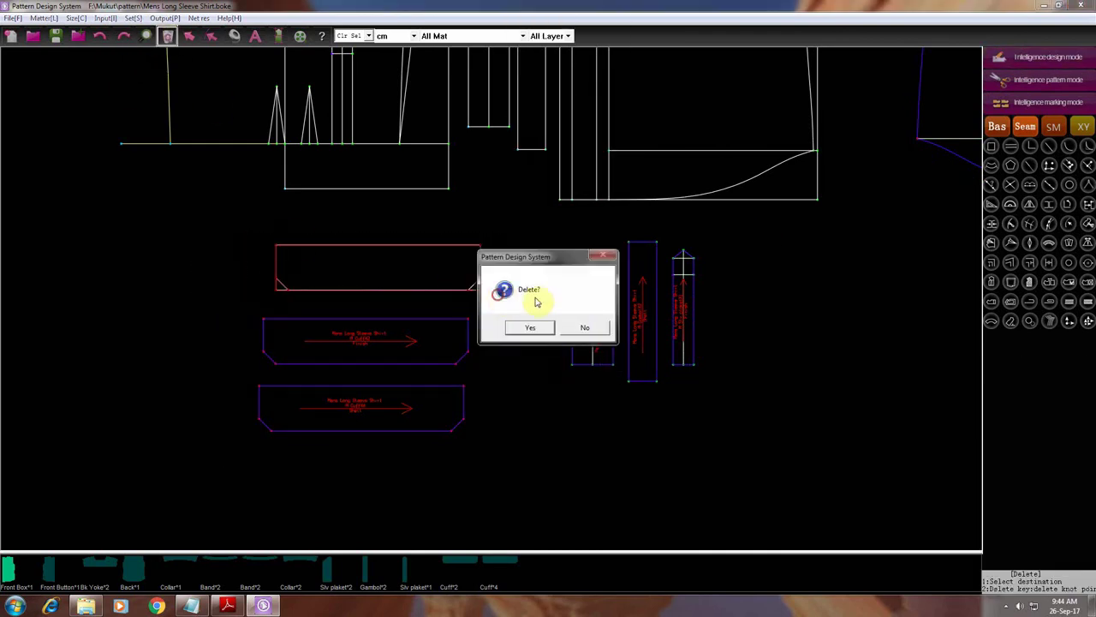
left_click(520, 331)
- Check the cuffs in pattern view, then return to drafting and open actions on the sleeve draft
left_click(1010, 59)
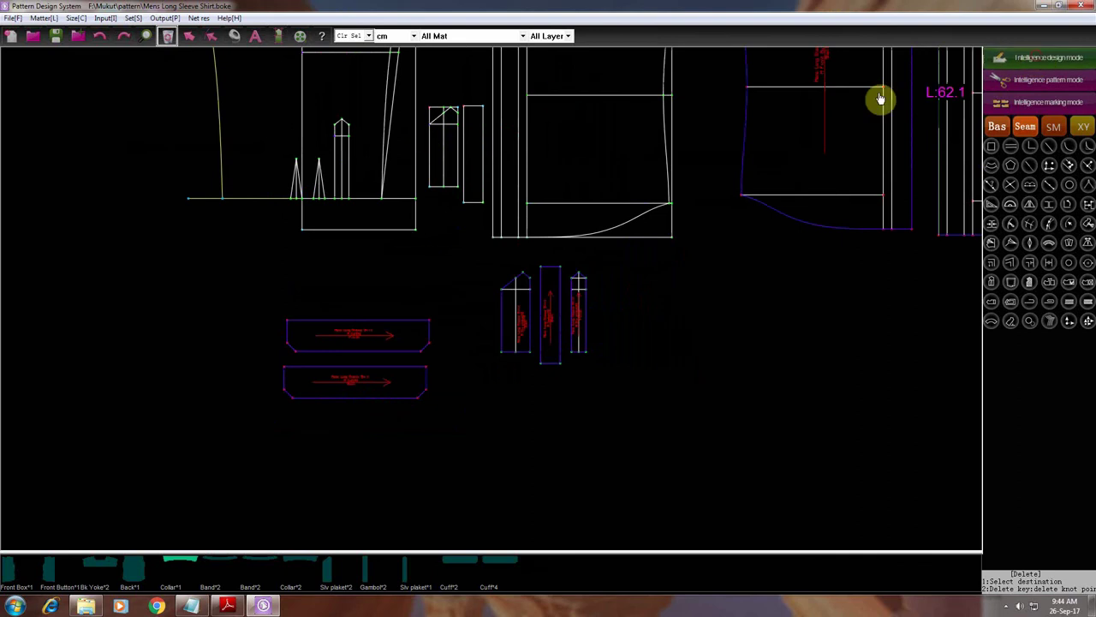
left_click(1036, 80)
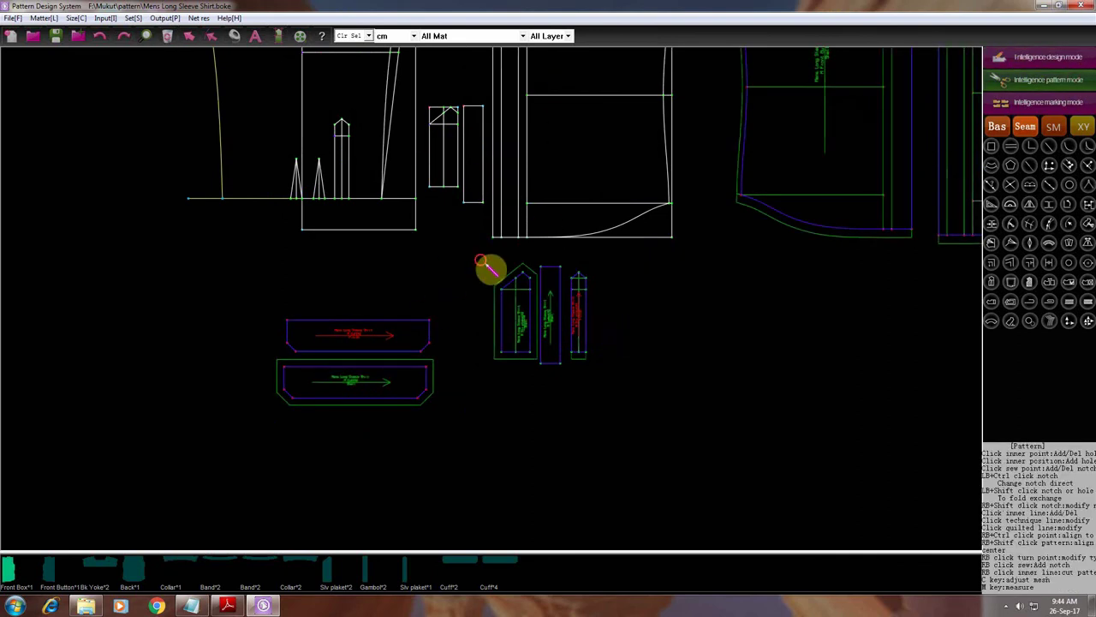
left_click_drag(553, 319, 568, 391)
scroll(518, 392, "down", 2)
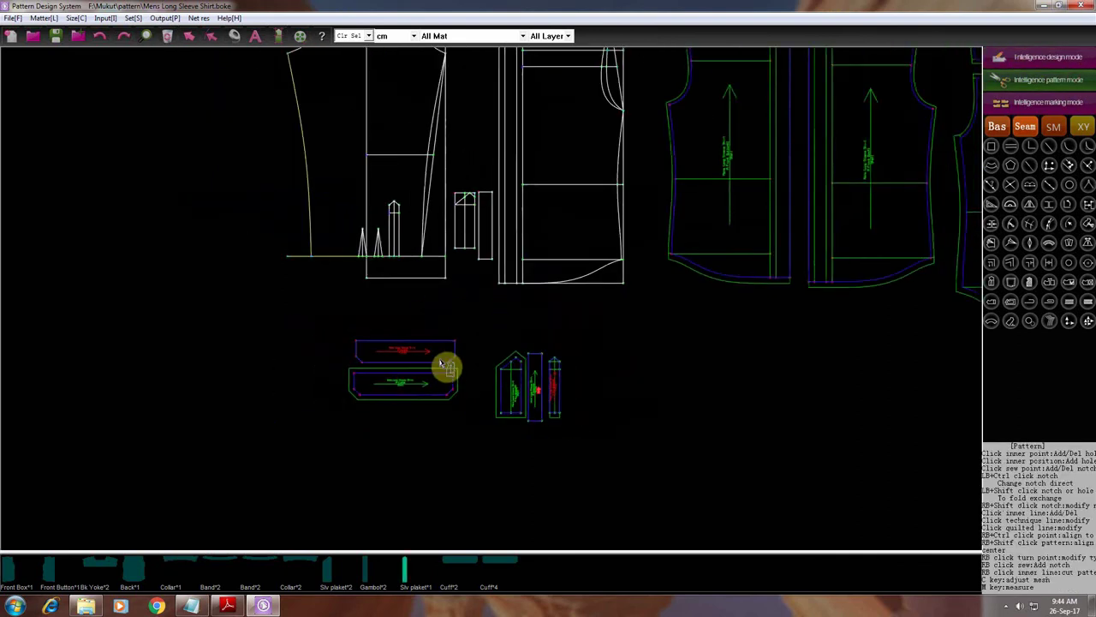
left_click(1049, 57)
mouse_move(318, 100)
left_mouse_down()
mouse_move(294, 146)
mouse_move(350, 238)
left_mouse_up()
scroll(391, 152, "up", 2)
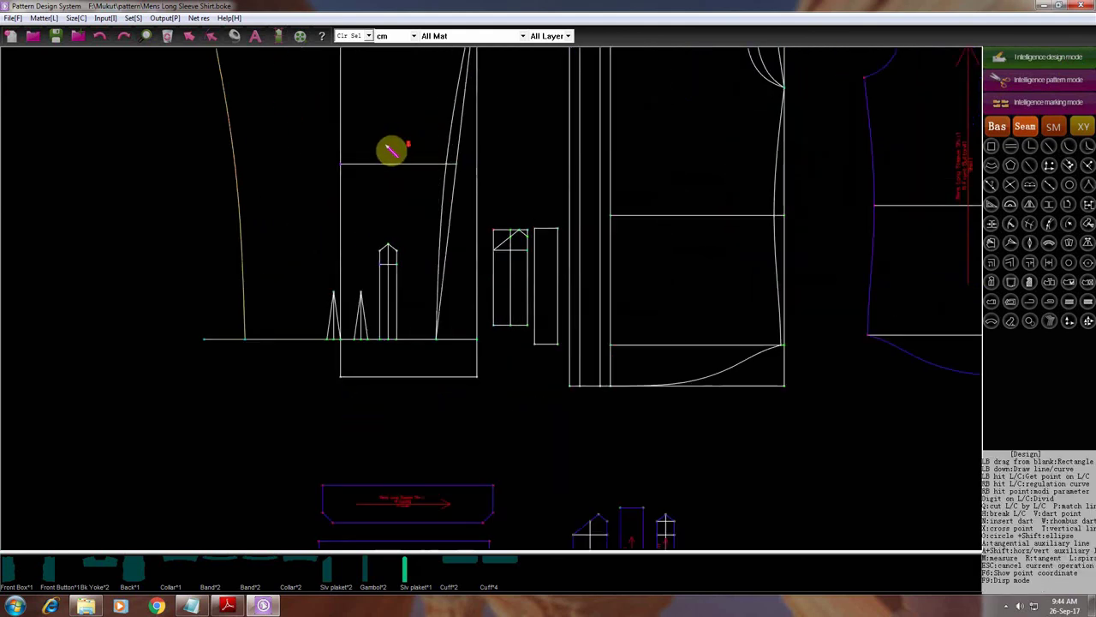
right_click(400, 198)
- Mirror the sleeve draft across its centre line into a full sleeve
left_click(437, 317)
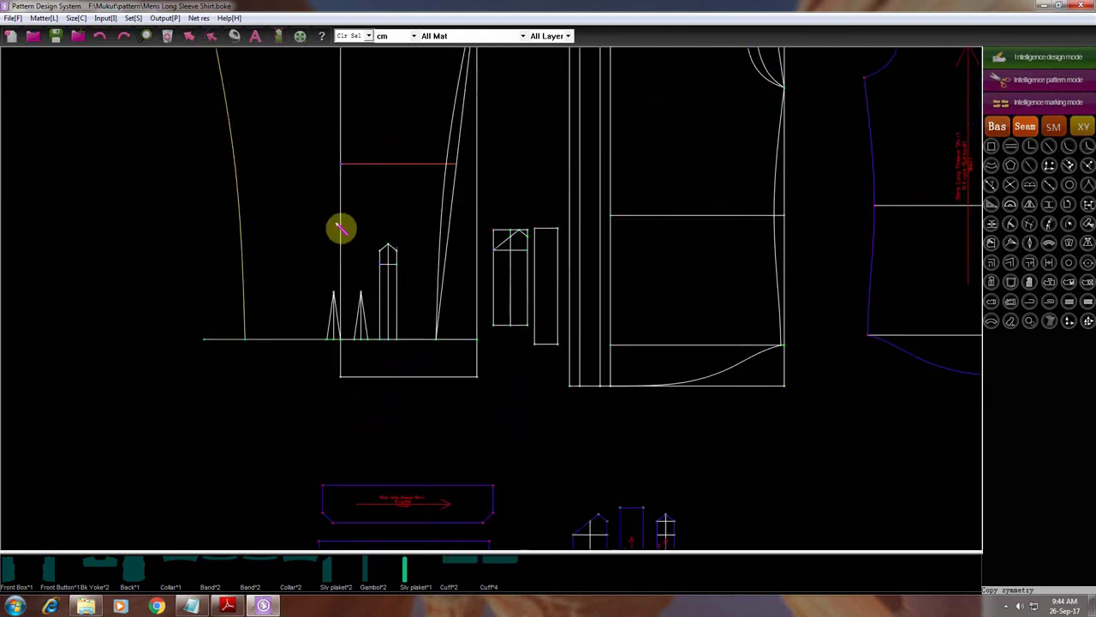
left_click(340, 225)
left_click(522, 326)
scroll(400, 366, "down", 2)
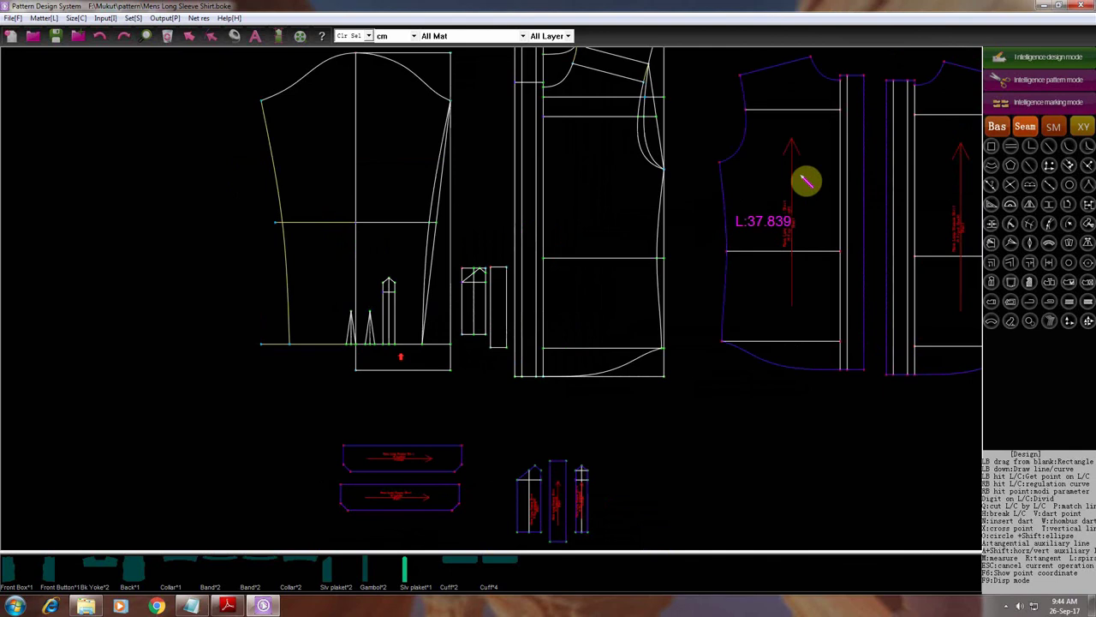
key("Escape")
- Select the sleeve cap curve and underarm seam as the piece outline
left_click(416, 78)
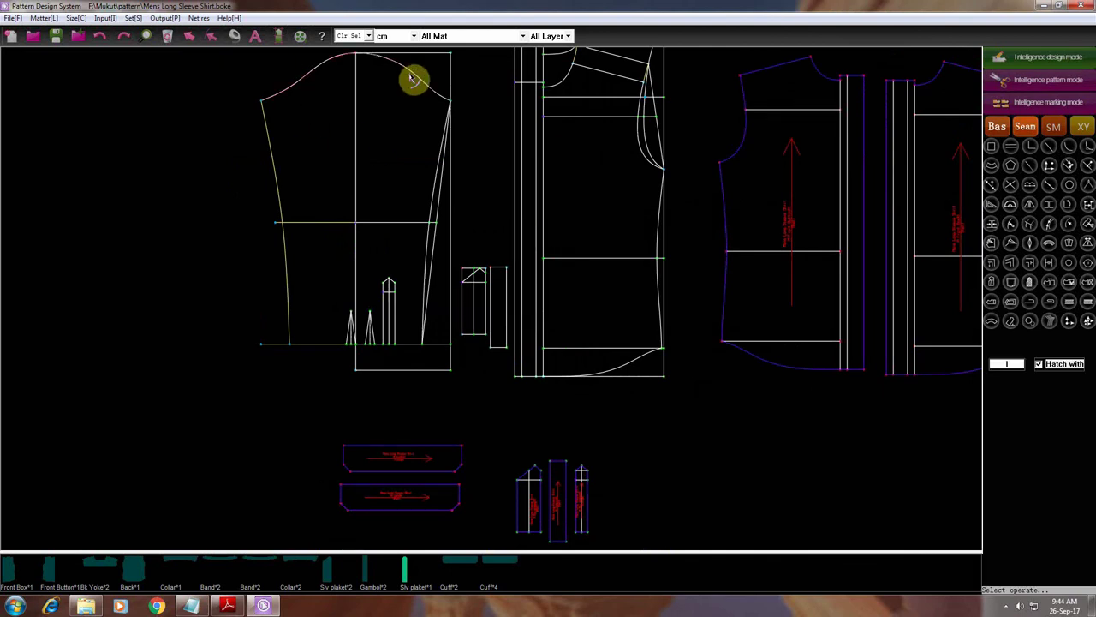
left_click(438, 203)
scroll(408, 345, "up", 1)
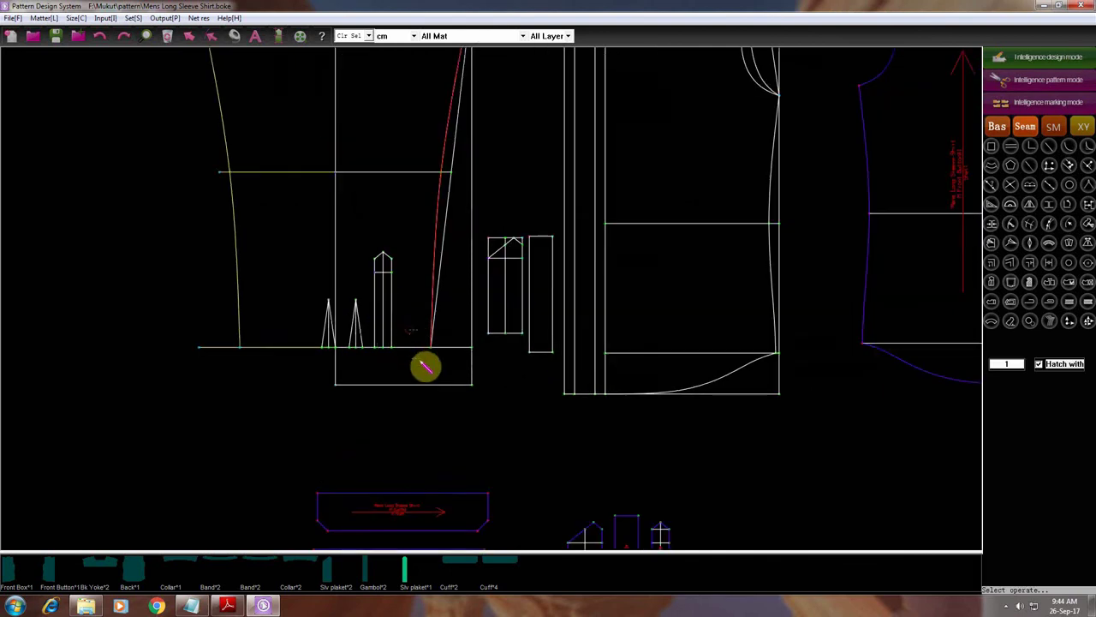
scroll(248, 276, "down", 1)
right_click(259, 141)
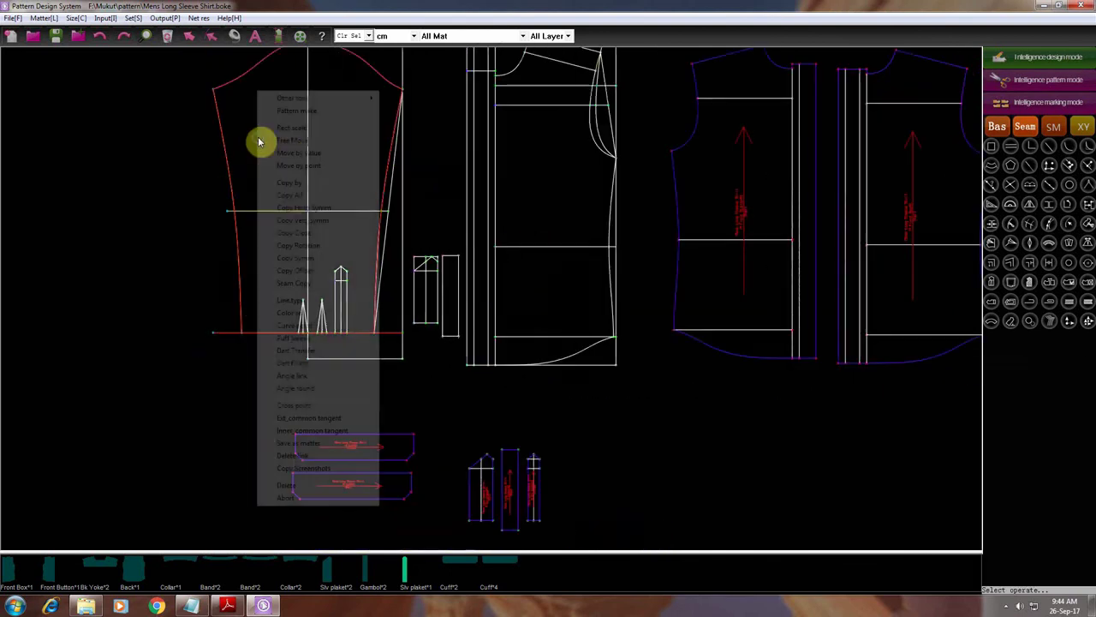
left_click(304, 108)
- Add the left pleat and placket as inner lines and confirm the Slv piece with 1.25 seam
scroll(322, 302, "up", 2)
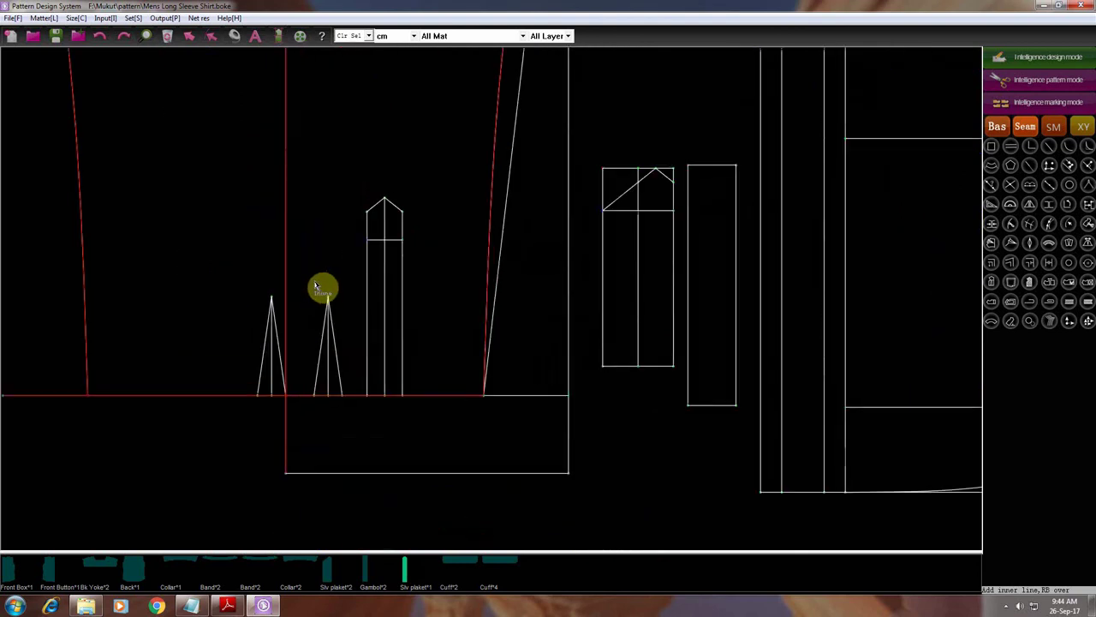
left_click(277, 337)
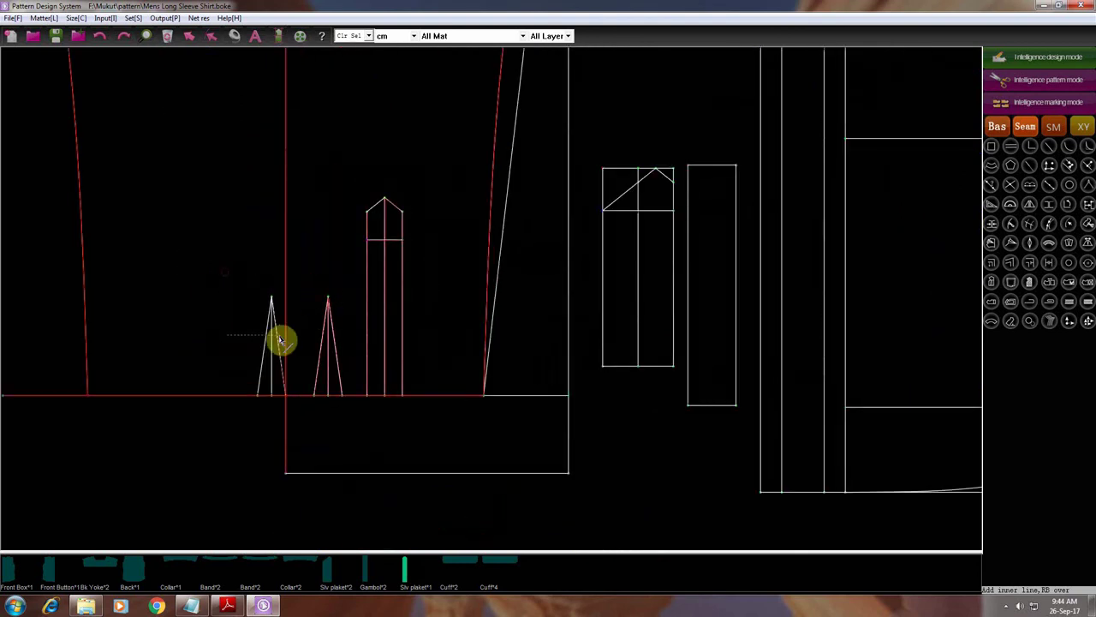
left_click(366, 249)
right_click(388, 146)
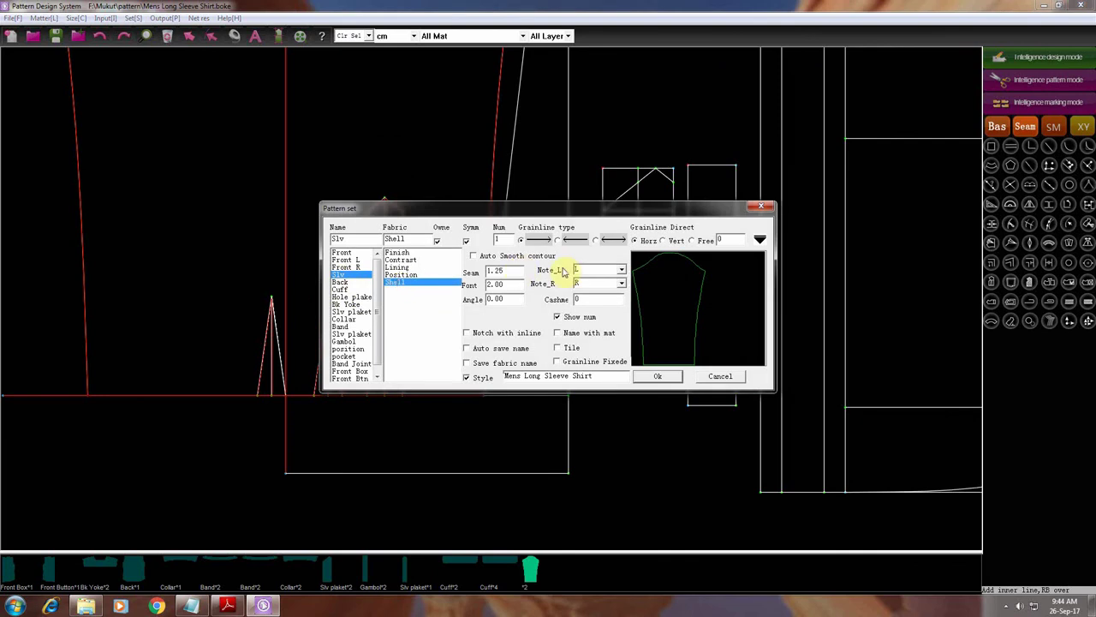
left_click(656, 377)
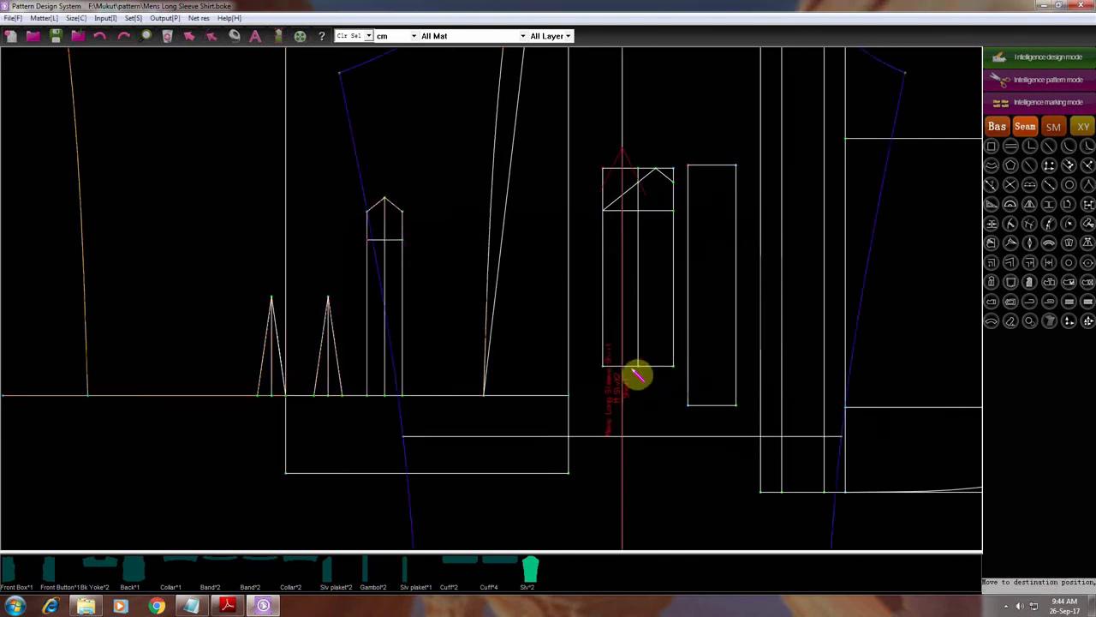
scroll(636, 372, "down", 2)
scroll(251, 145, "down", 1)
- Place the Slv piece and move the cuffs and plackets to its right
left_click(524, 339)
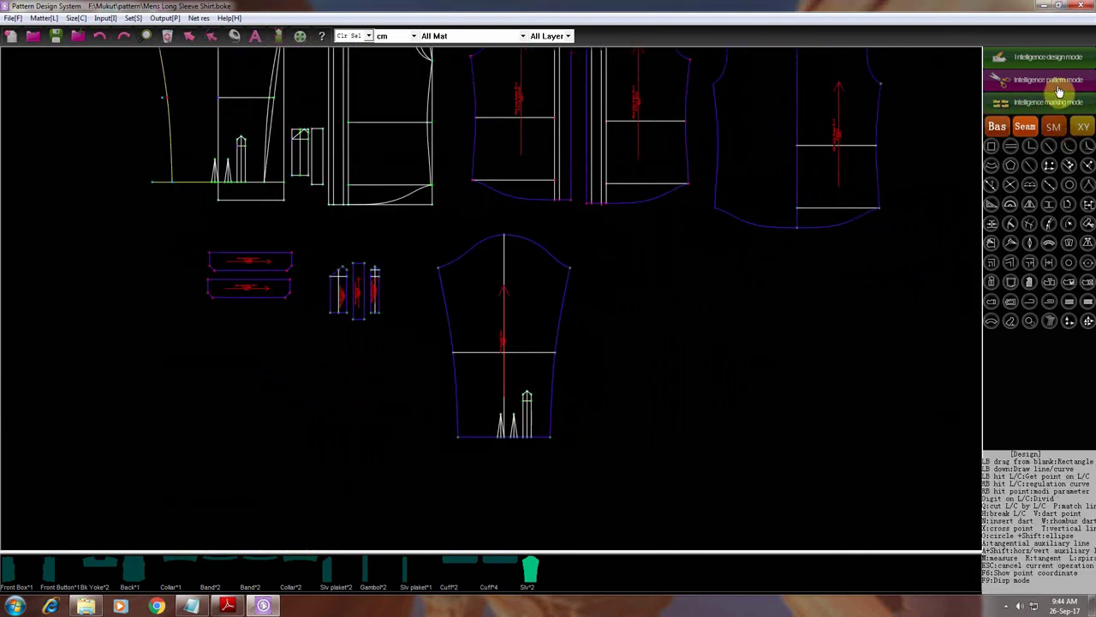
left_click(1058, 85)
scroll(337, 235, "down", 1)
scroll(250, 194, "up", 1)
left_click_drag(248, 194, 411, 304)
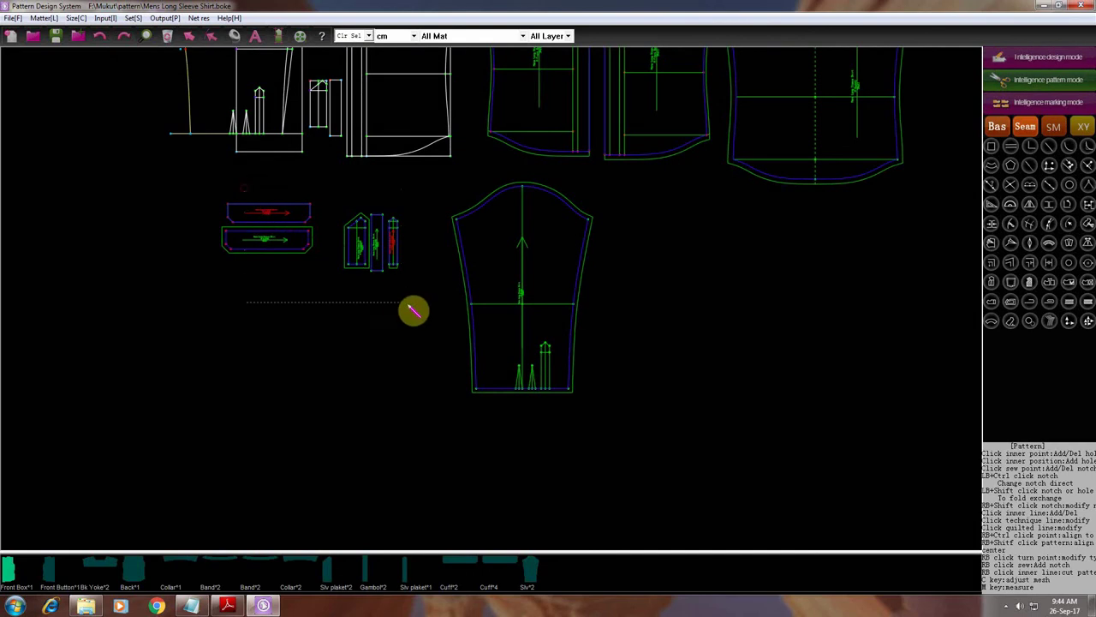
left_click(694, 324)
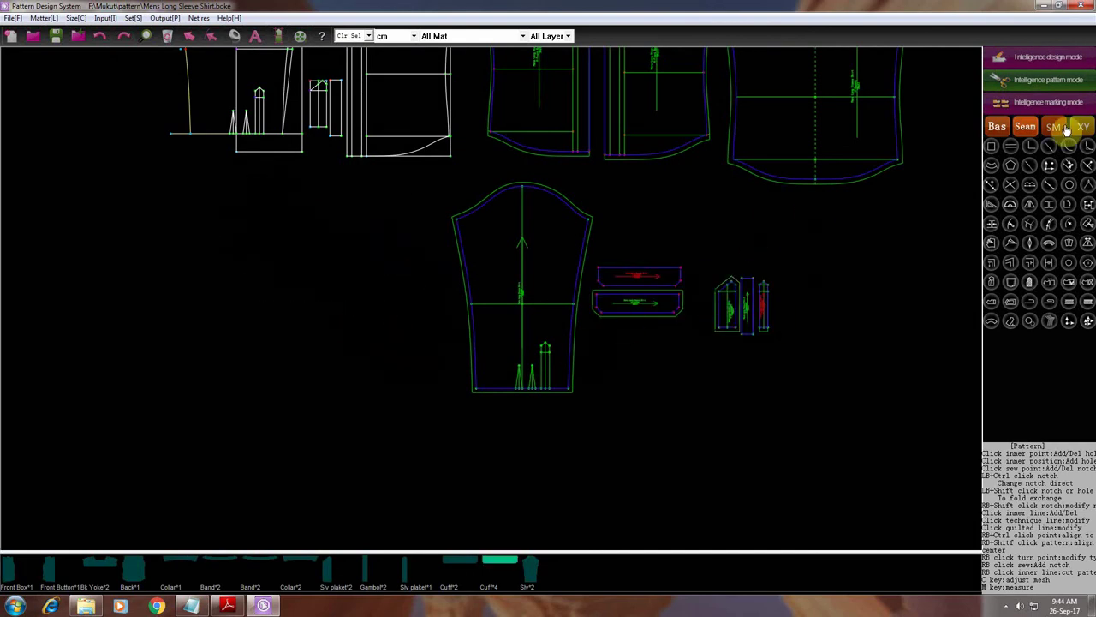
- Edit notch settings on the sleeve cap and both side seams, entering 1 on the right seam
scroll(626, 206, "up", 1)
left_click(531, 195)
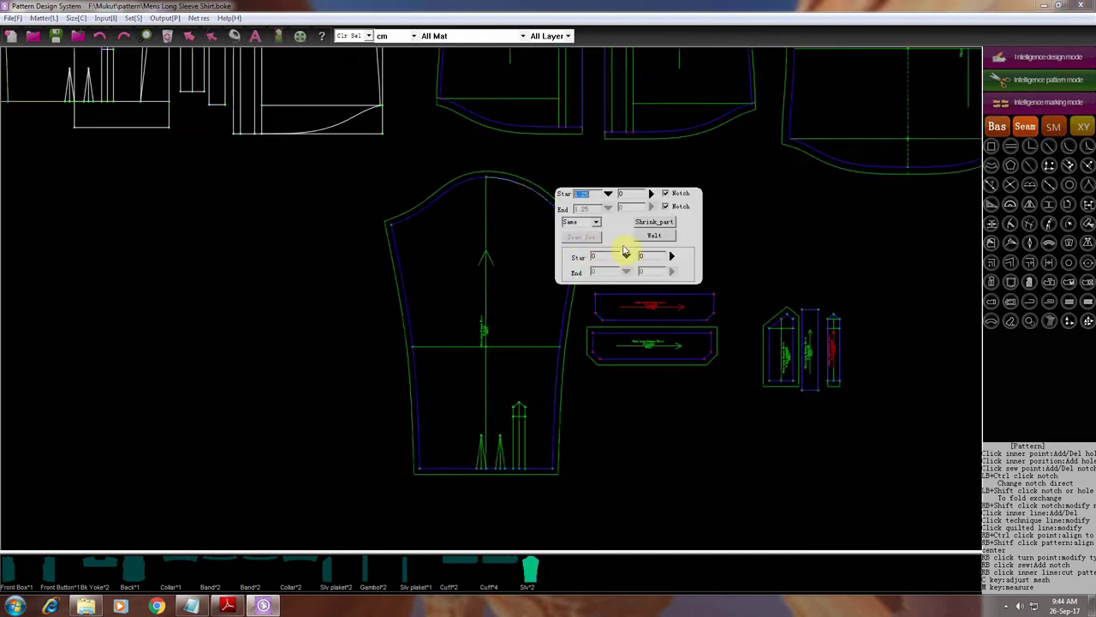
right_click(465, 239)
left_click(410, 313)
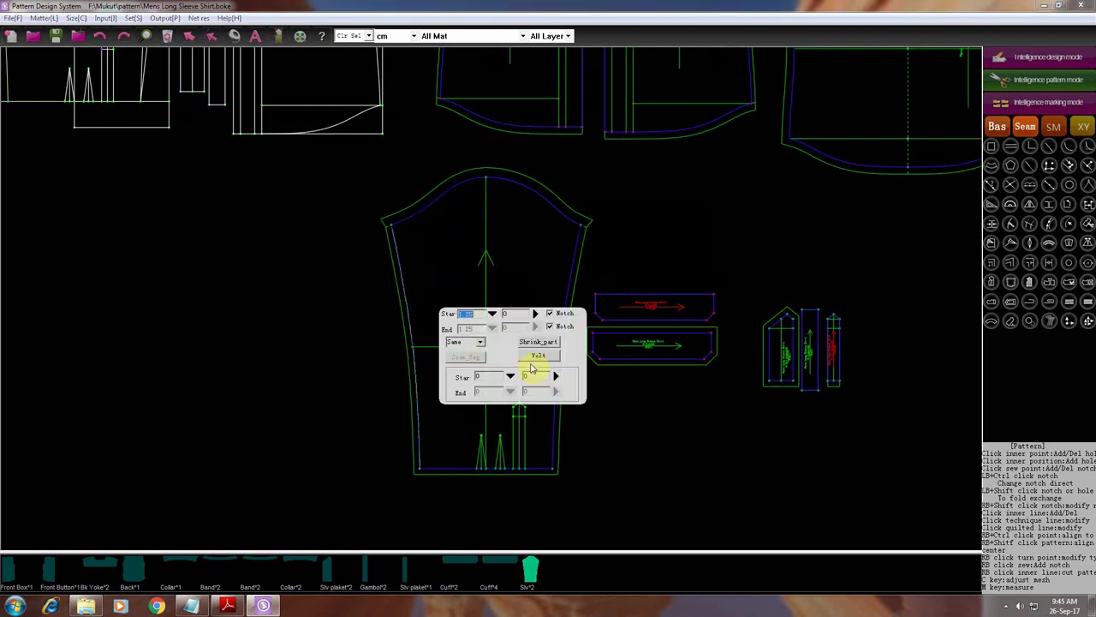
right_click(613, 341)
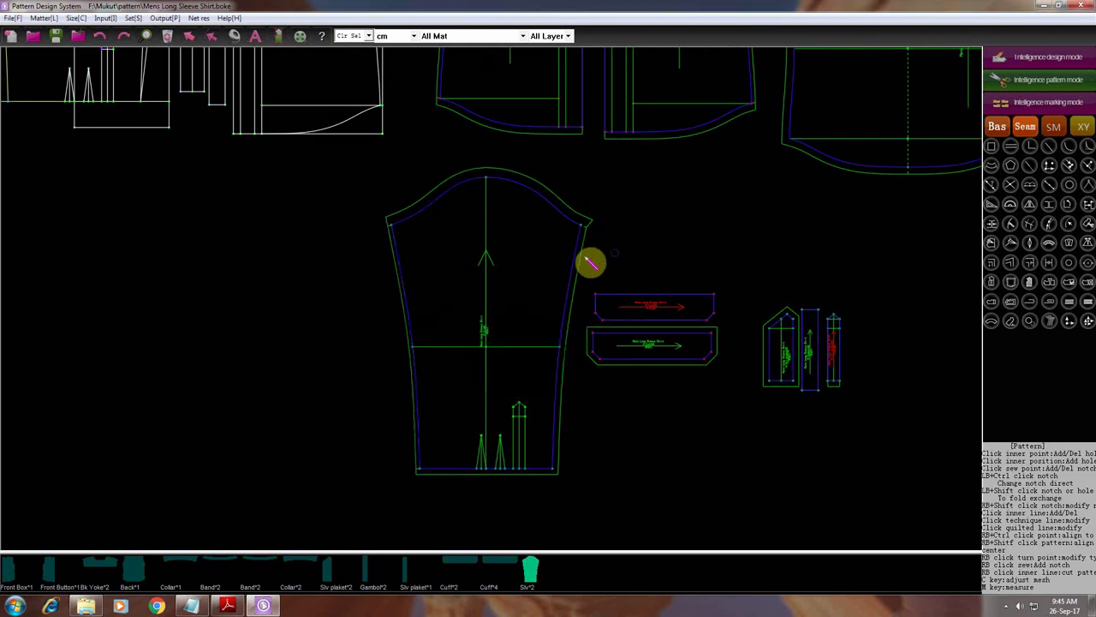
left_click(583, 257)
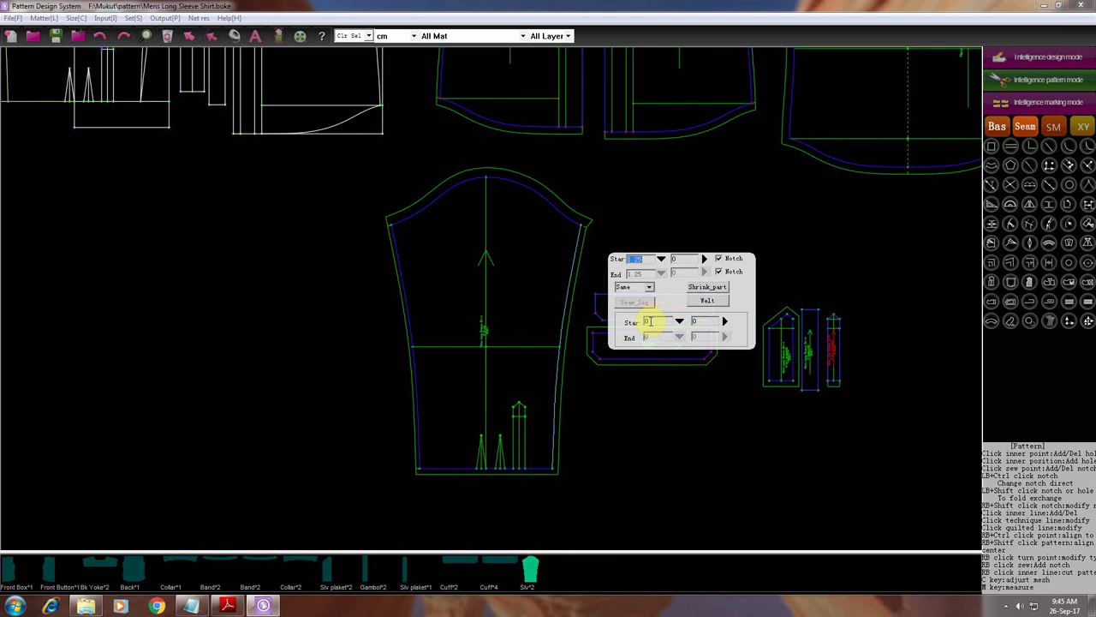
type("1")
right_click(595, 227)
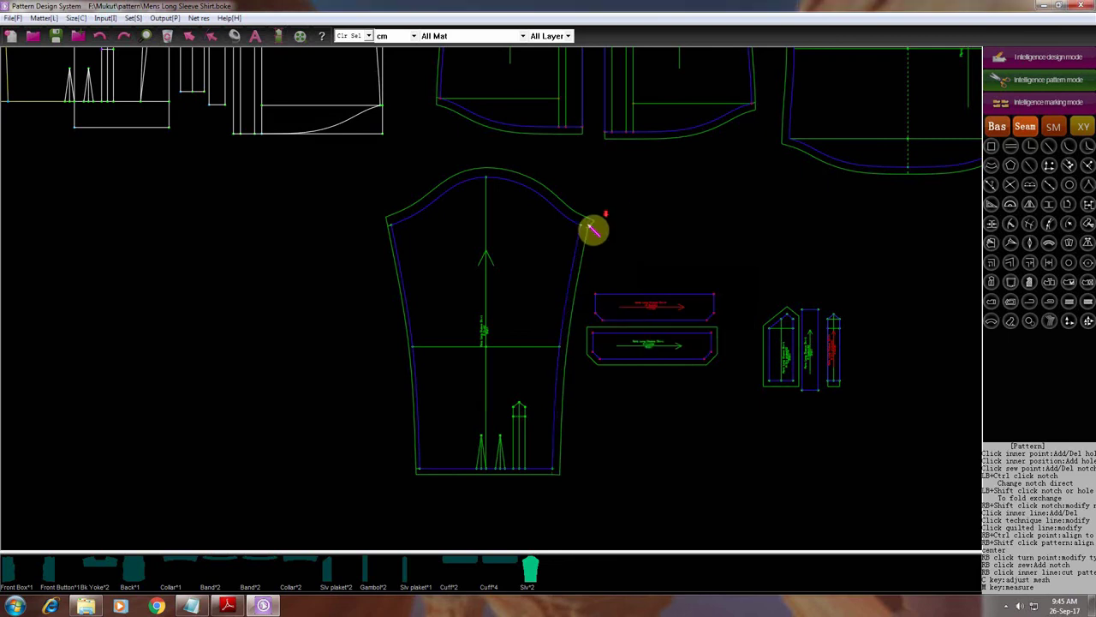
scroll(580, 242, "up", 2)
- Dismiss the shoulder-point angle menu and save the shirt pattern
right_click(575, 228)
scroll(374, 262, "down", 2)
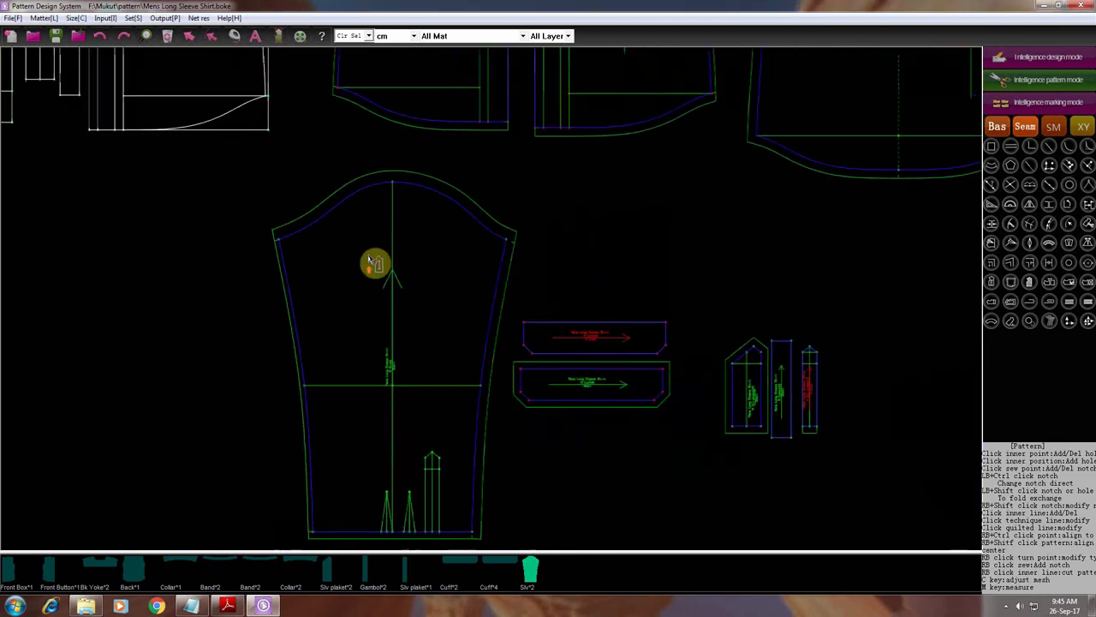
left_click(54, 36)
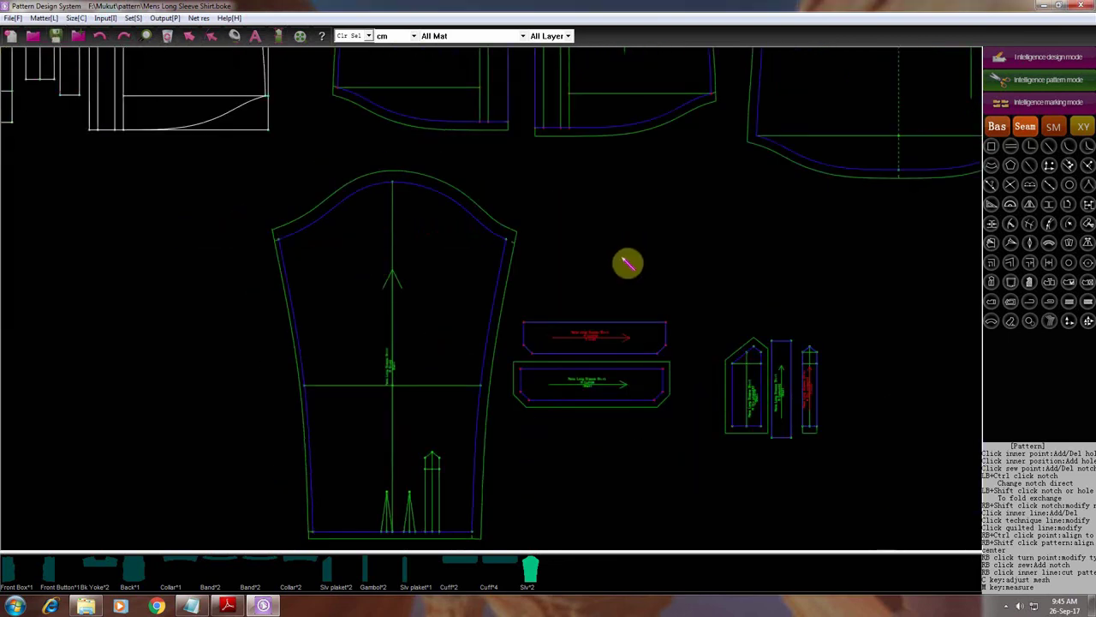
- Set the sleeve piece label font size to 4.00, enlarge the cuff label, and save the pattern
double_click(423, 329)
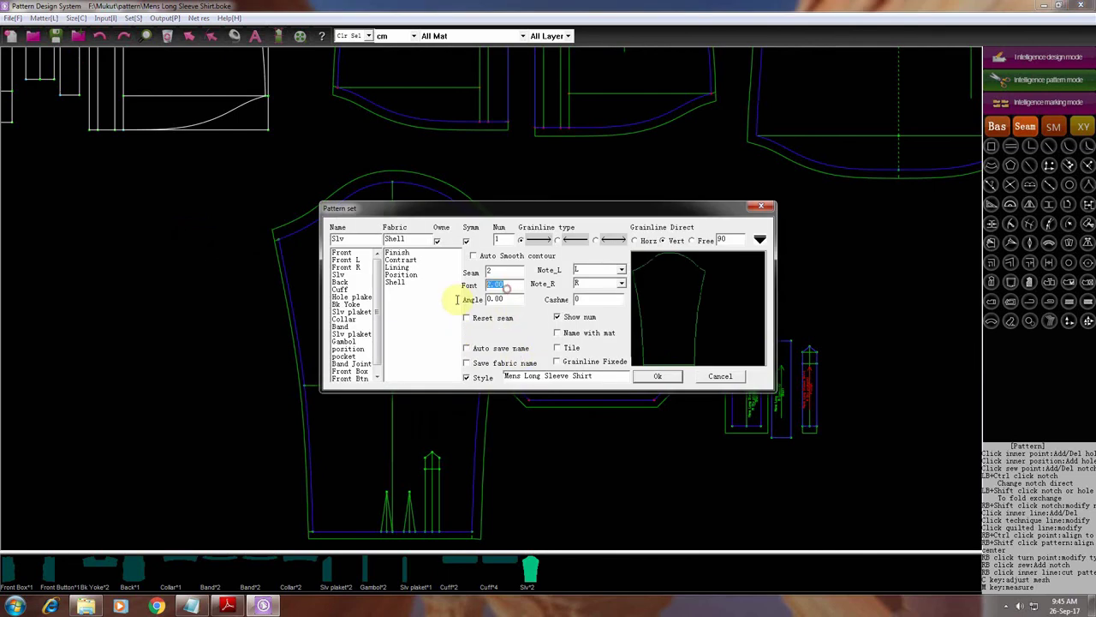
left_click(667, 379)
double_click(643, 392)
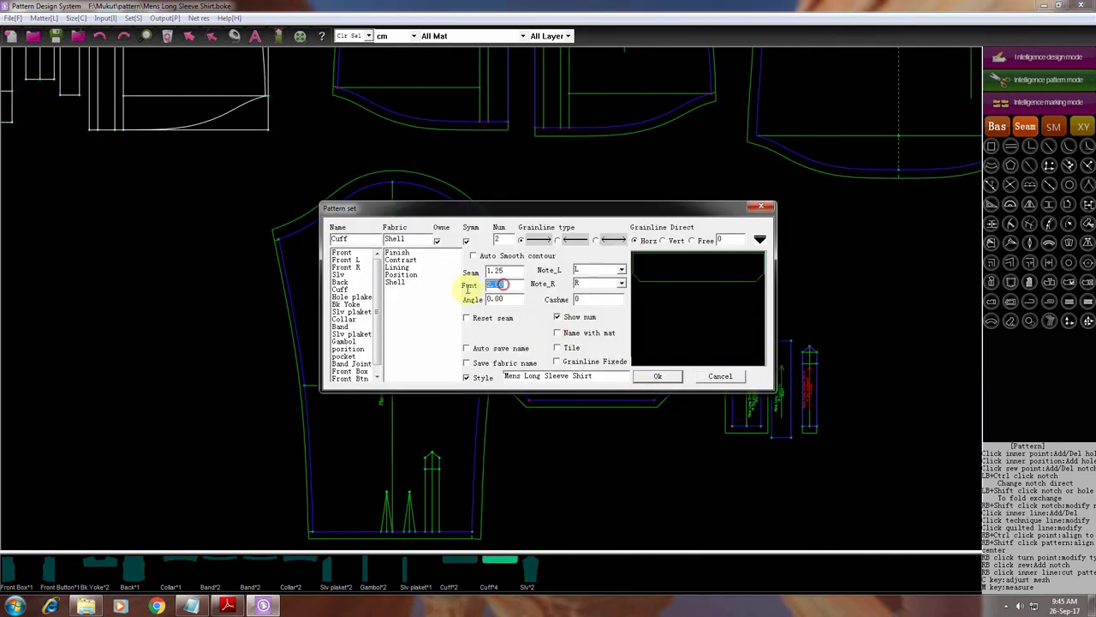
left_click(659, 377)
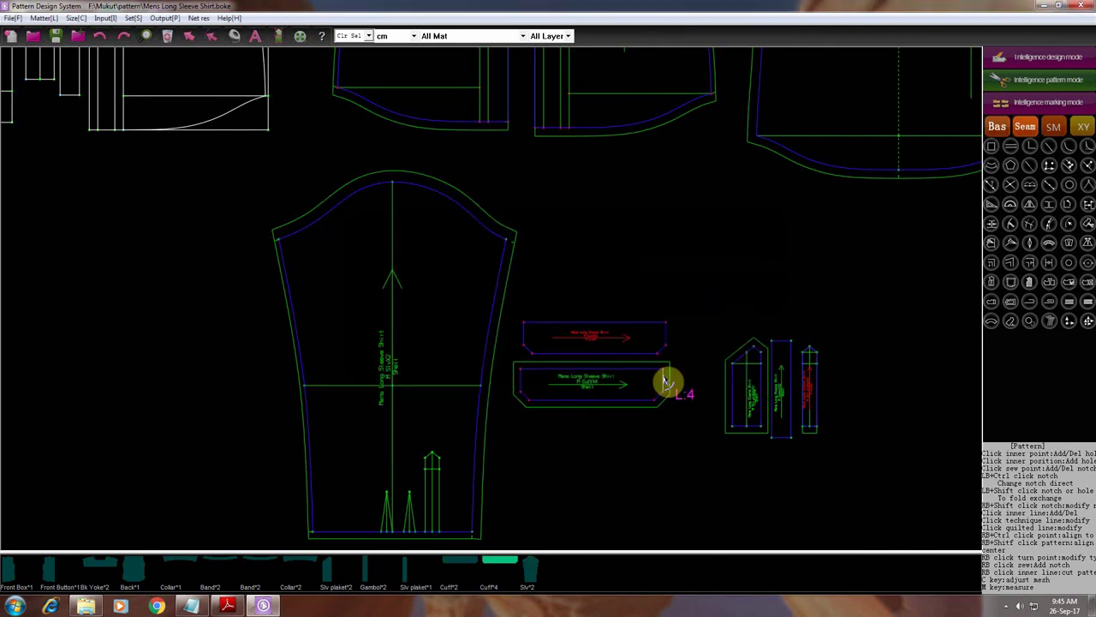
double_click(432, 349)
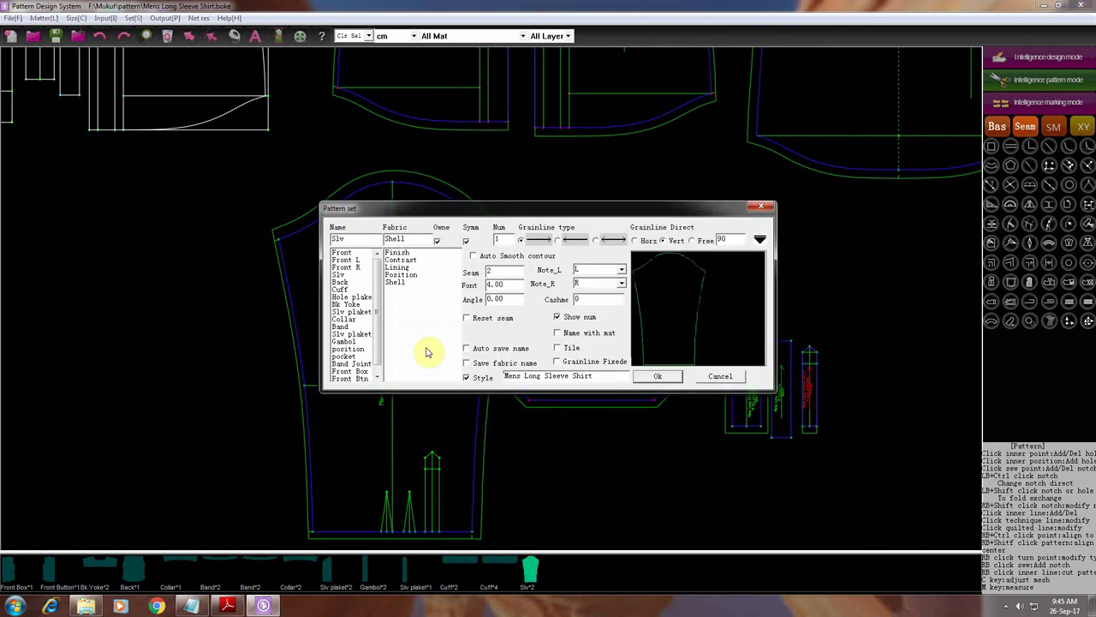
left_click(662, 379)
scroll(347, 368, "down", 1)
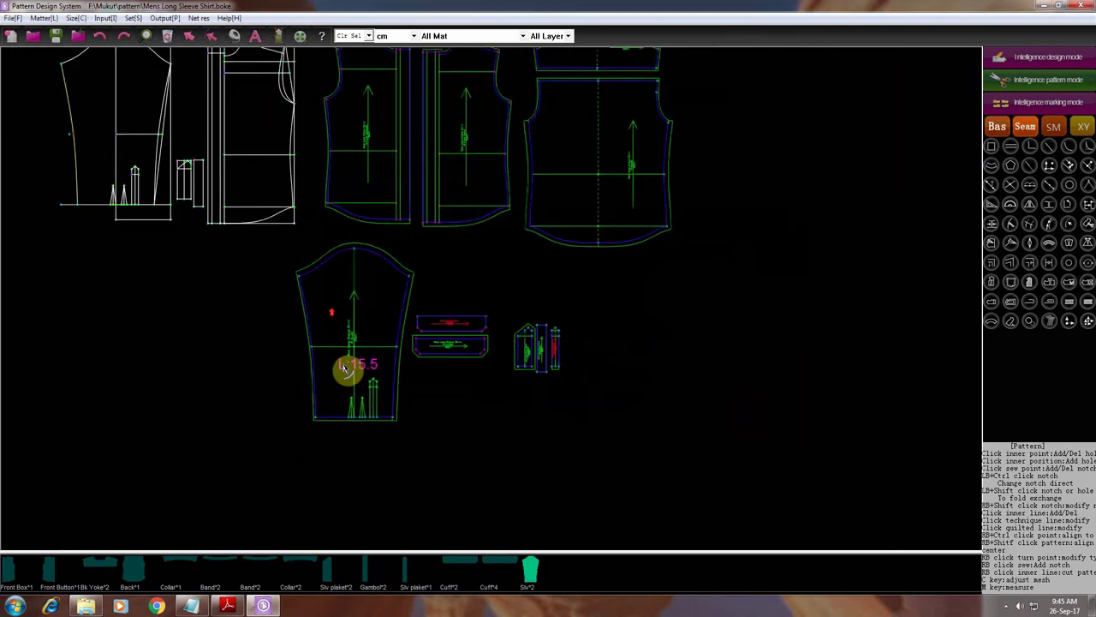
scroll(338, 317, "down", 2)
left_click(57, 38)
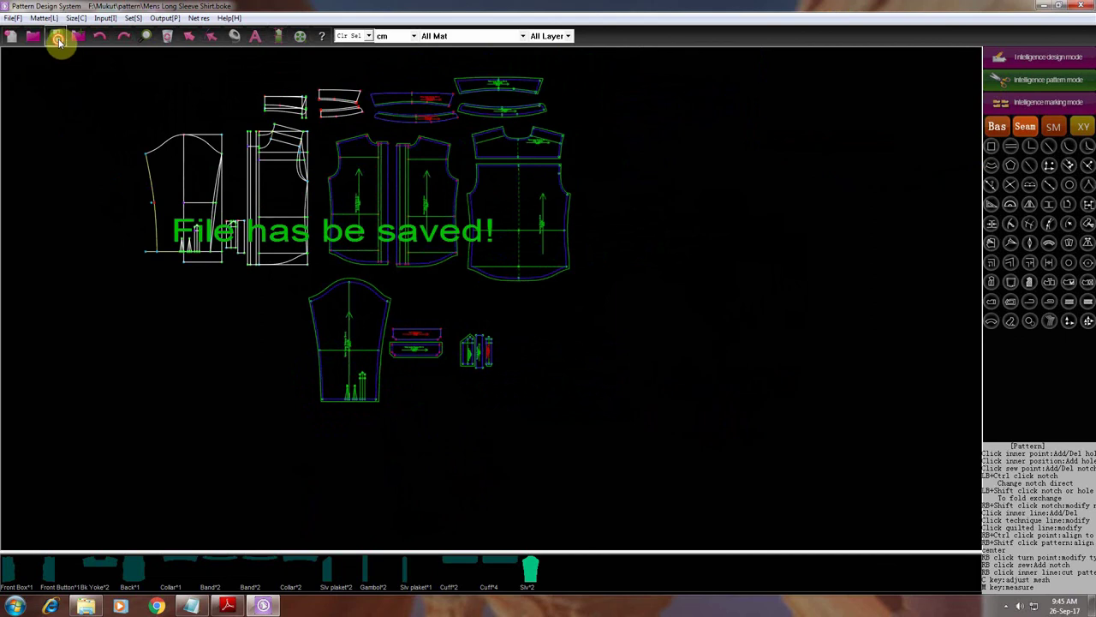
- Lay out the sleeve, cuff and plackets in the top row, with cuff and small placket under the sleeve, and save
left_click(1074, 115)
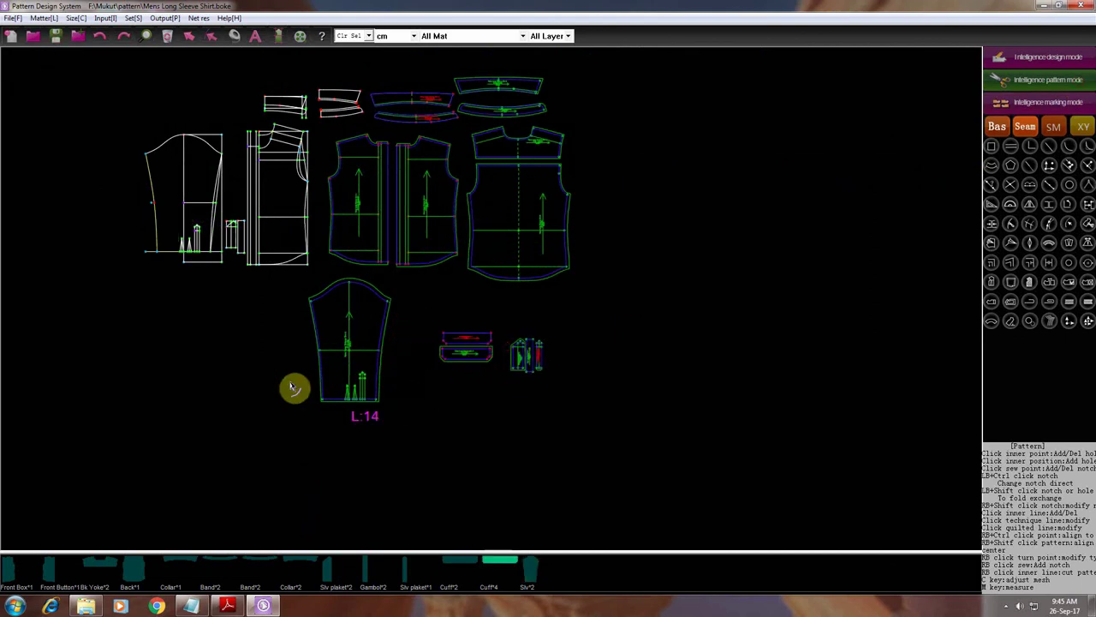
left_click(696, 210)
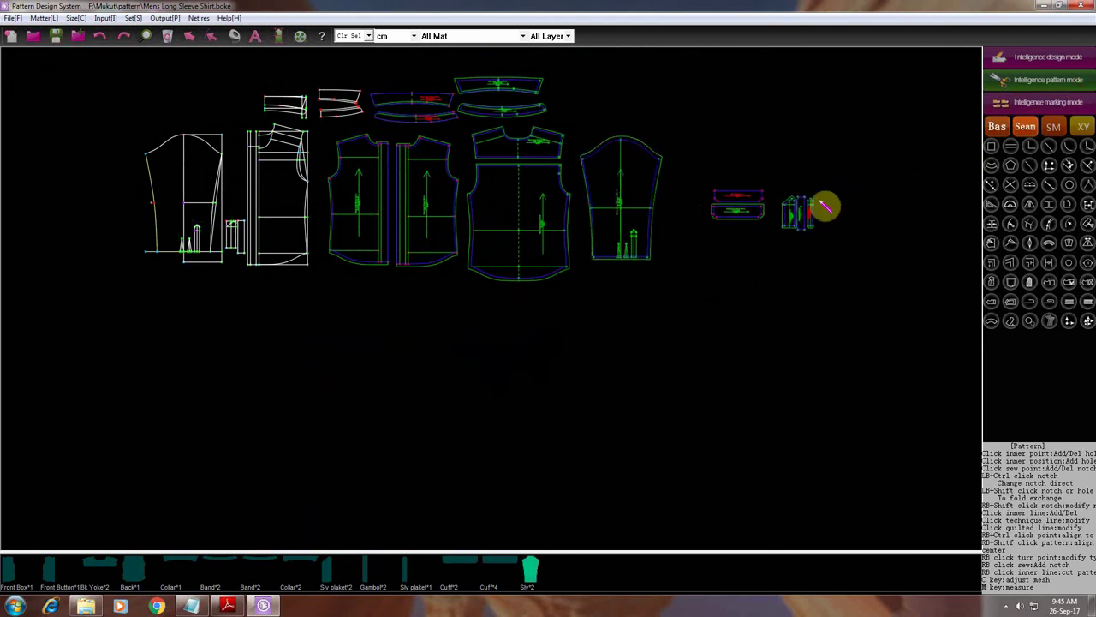
left_click_drag(745, 206, 607, 296)
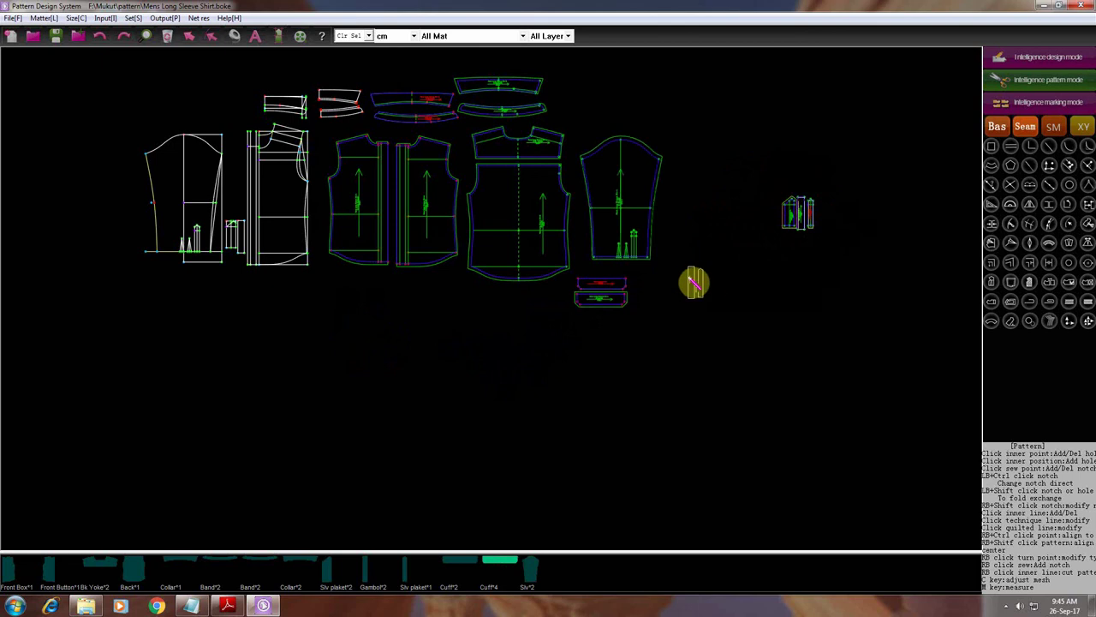
left_click_drag(794, 175, 669, 286)
left_click(56, 36)
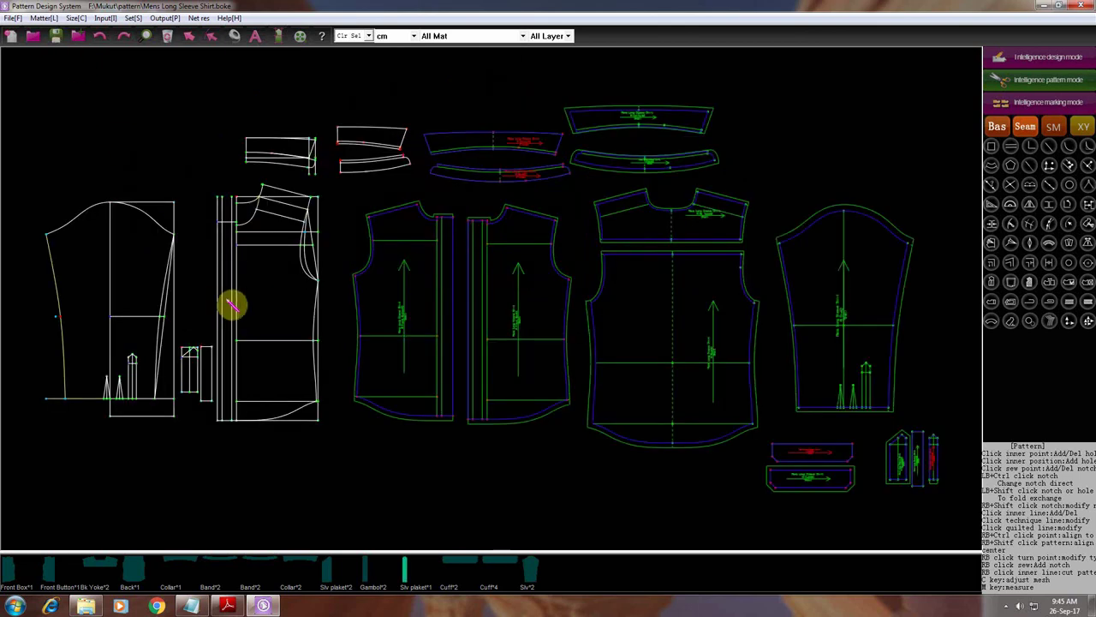
- Review the full layout of all shirt pieces and save the finished pattern again
scroll(528, 142, "up", 2)
scroll(522, 181, "up", 2)
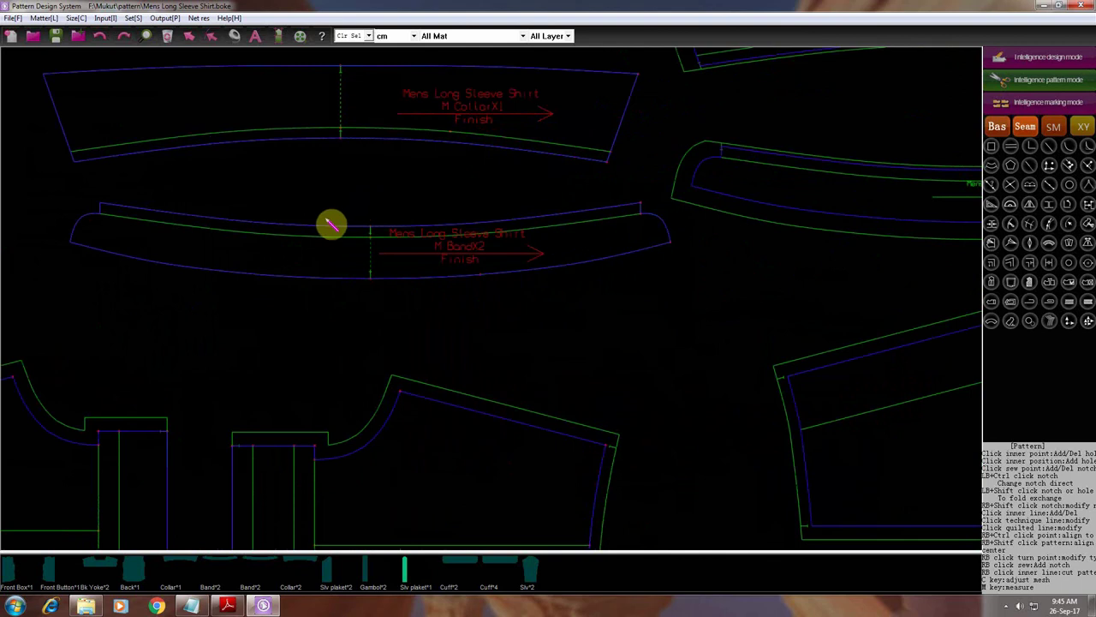
scroll(331, 222, "down", 2)
scroll(666, 185, "up", 2)
scroll(477, 151, "down", 2)
scroll(528, 183, "up", 1)
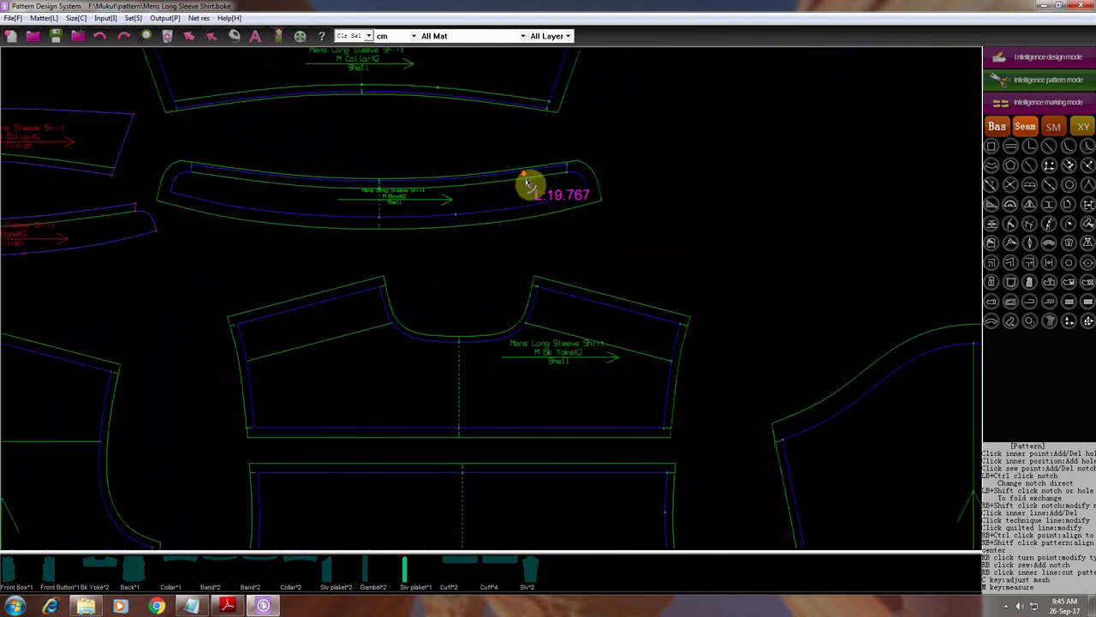
scroll(544, 199, "up", 2)
scroll(620, 162, "down", 2)
scroll(619, 162, "down", 1)
scroll(612, 315, "up", 3)
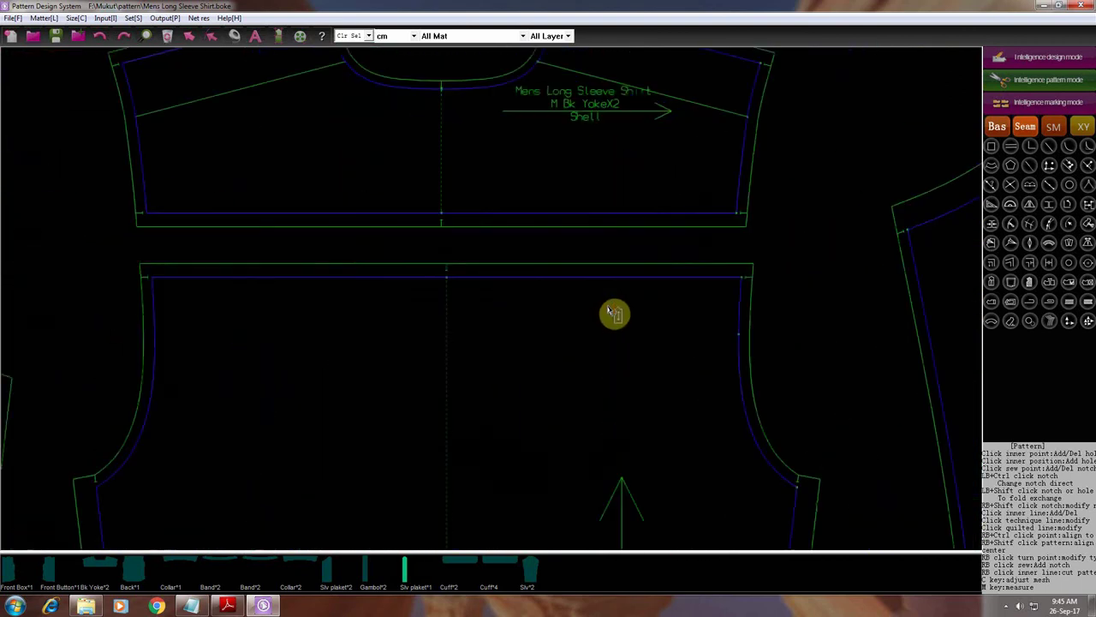
scroll(615, 313, "down", 2)
scroll(465, 142, "down", 1)
scroll(558, 263, "up", 3)
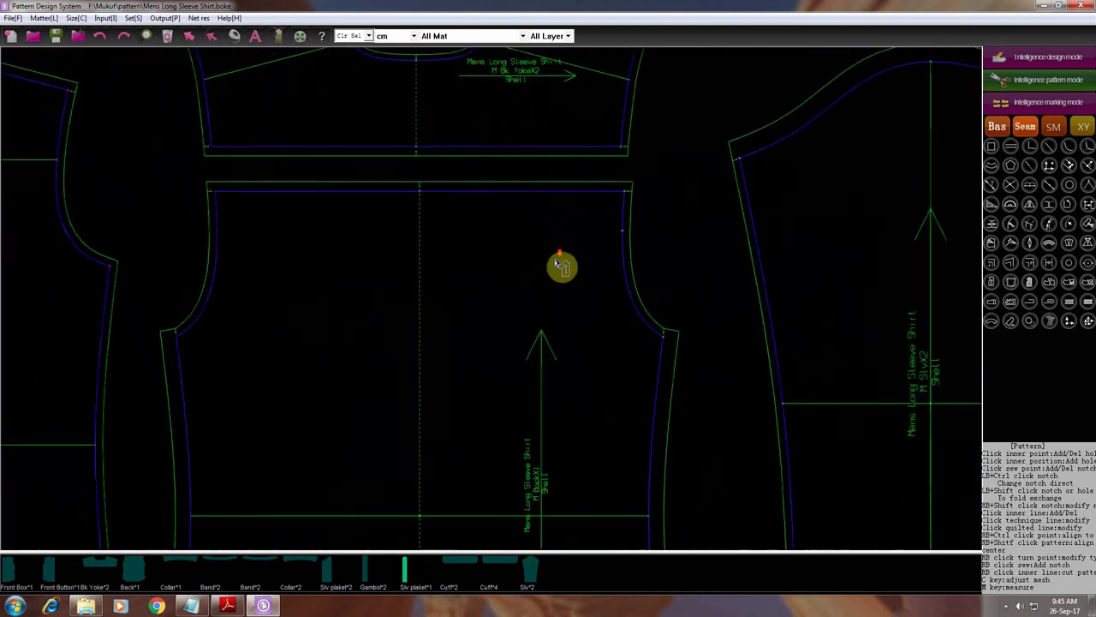
scroll(561, 266, "down", 2)
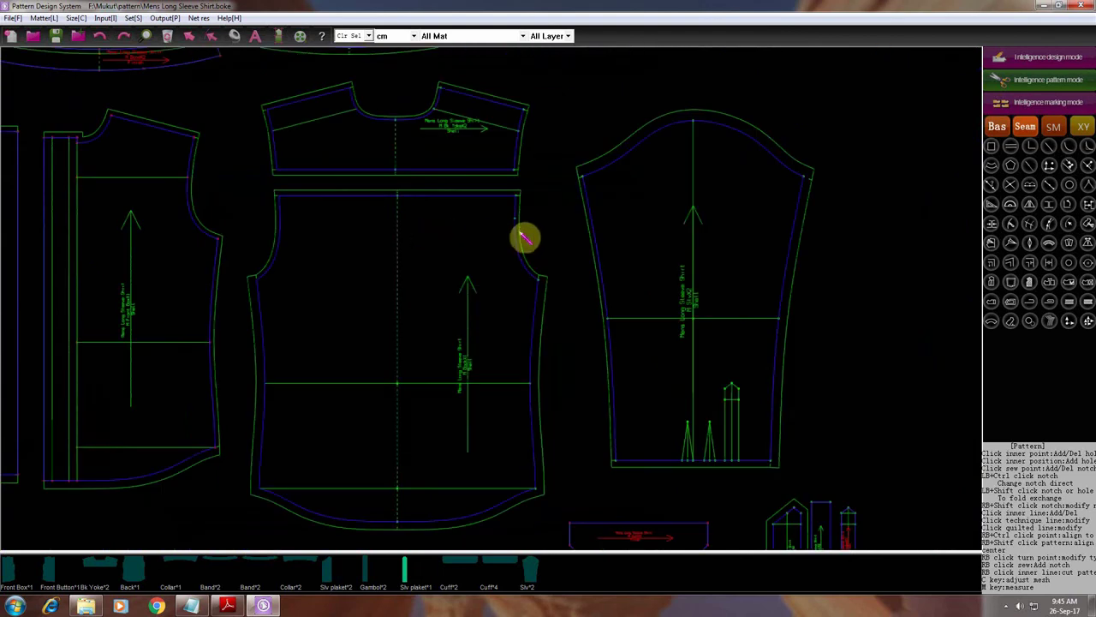
scroll(457, 260, "down", 1)
scroll(436, 274, "down", 1)
scroll(142, 257, "up", 2)
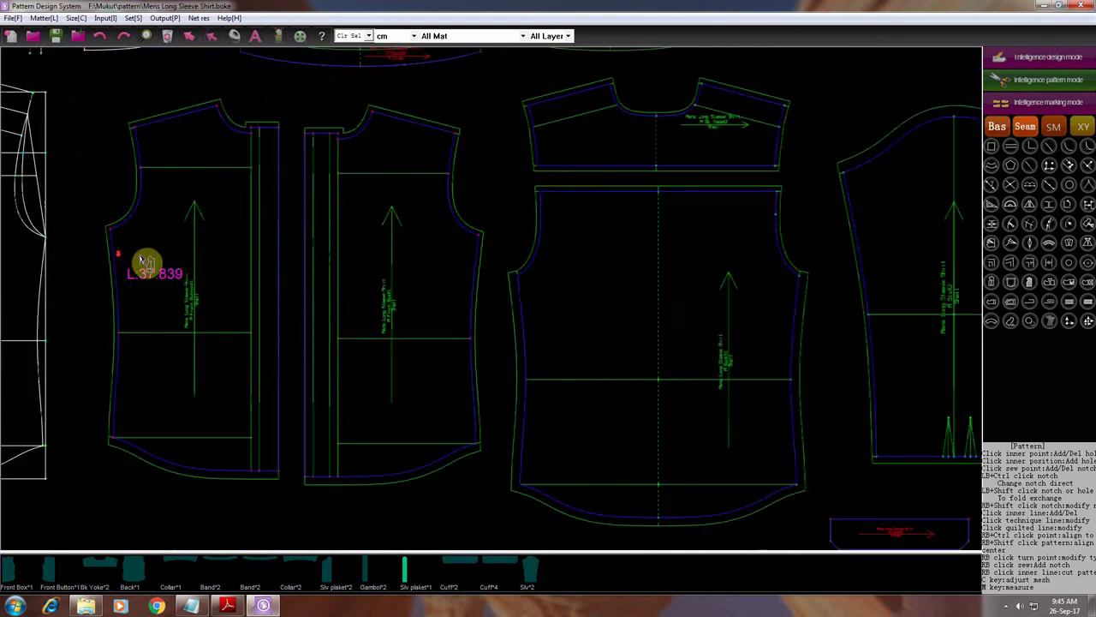
scroll(232, 260, "up", 2)
scroll(237, 262, "down", 2)
left_click(55, 35)
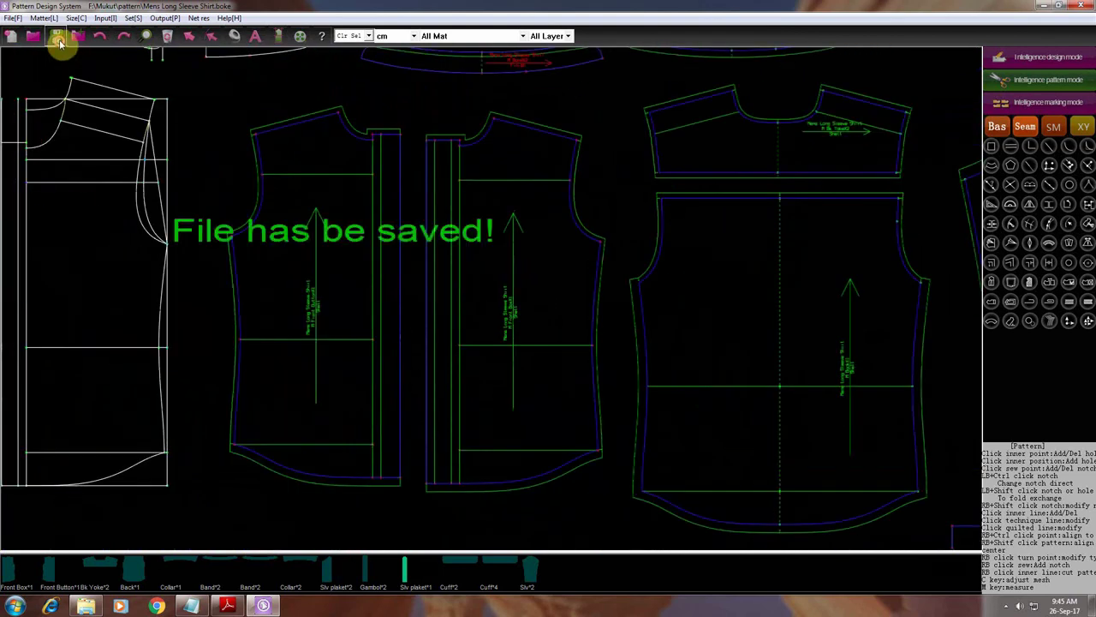
scroll(351, 294, "down", 2)
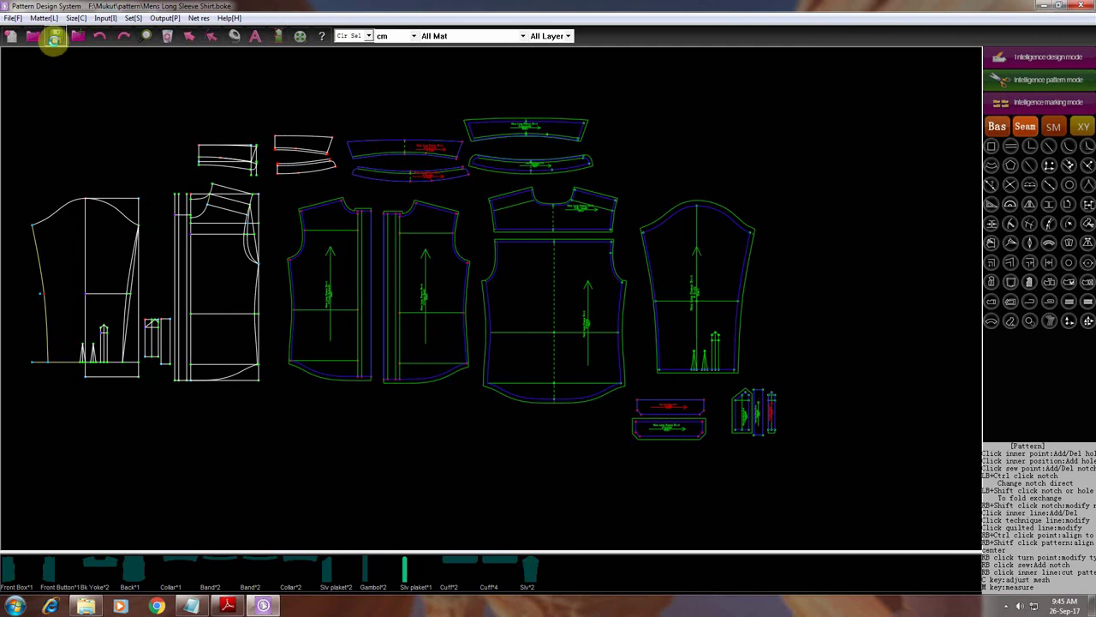
left_click(54, 36)
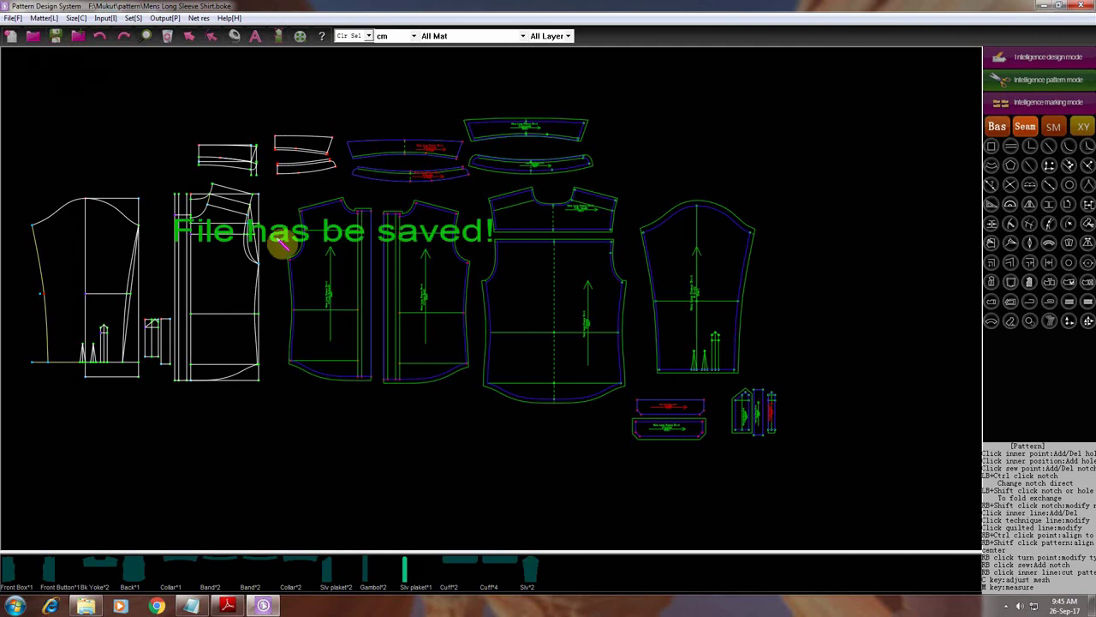
- In the Notepad measurement notes, finish 'pattern making ok' and add a new line 'any problem contact below'
left_click(194, 606)
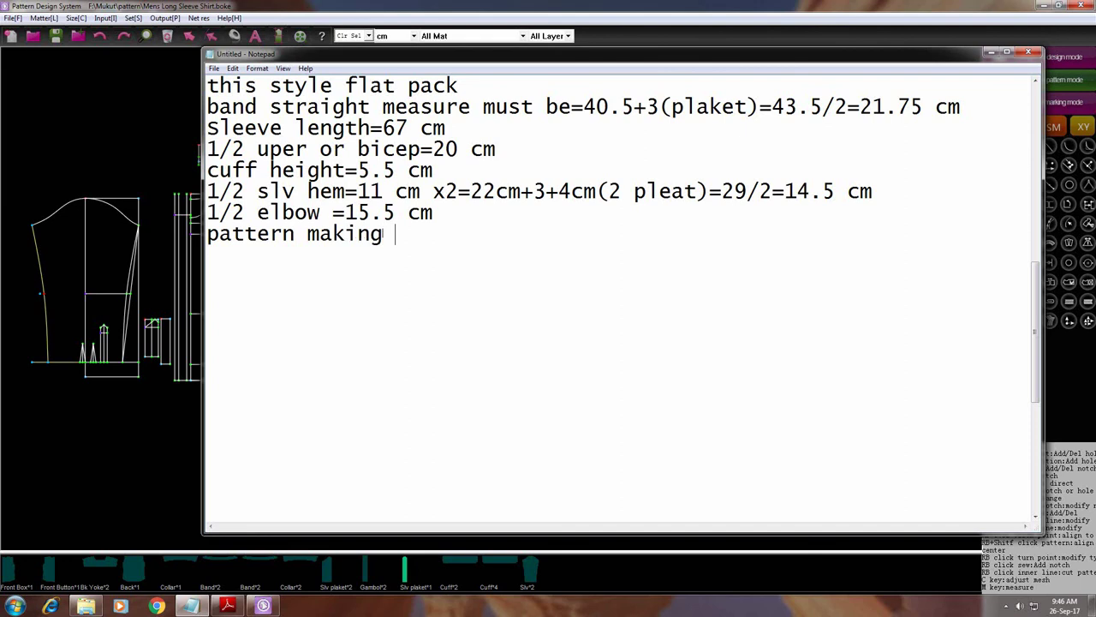
type("k")
key("Return")
key("Return")
type("a")
type("ny")
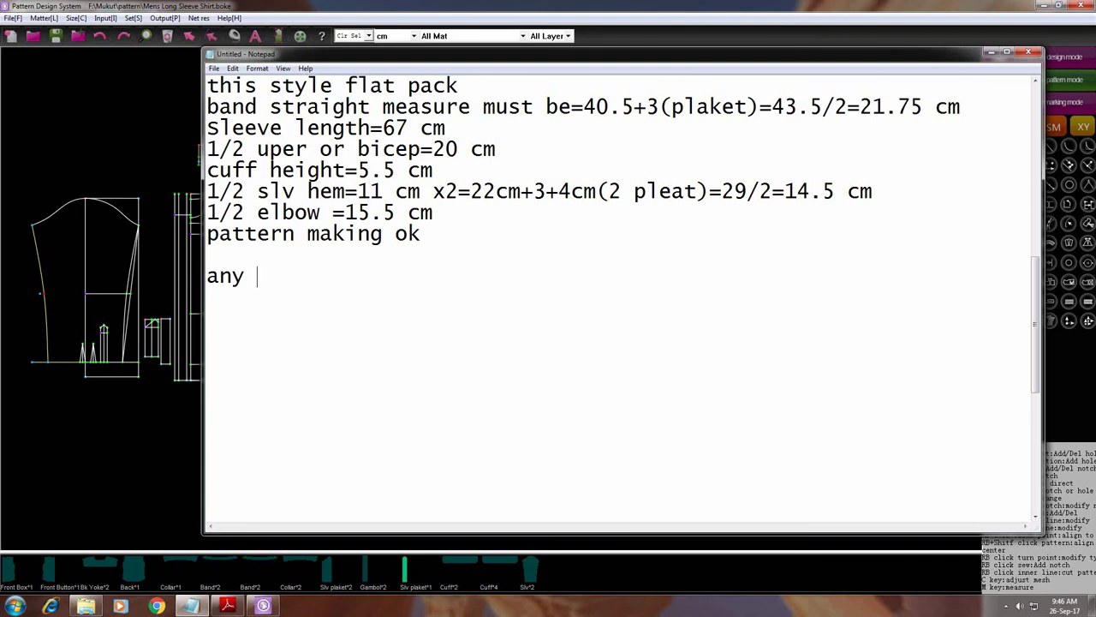
type(" prob")
type("lem")
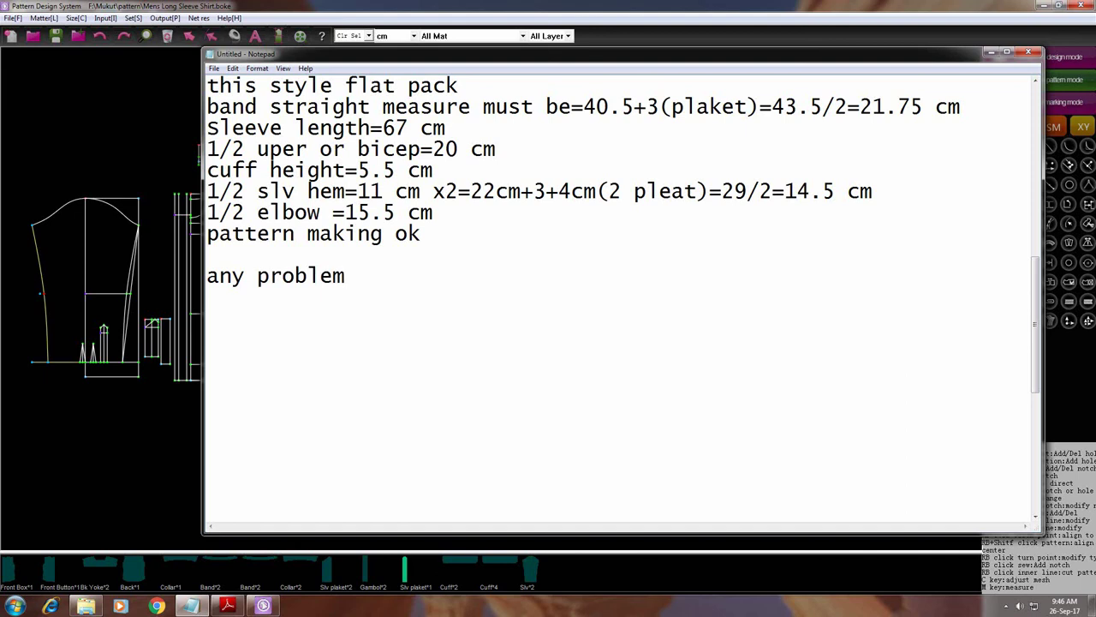
type(" c")
type("ont")
type("a")
type("ct")
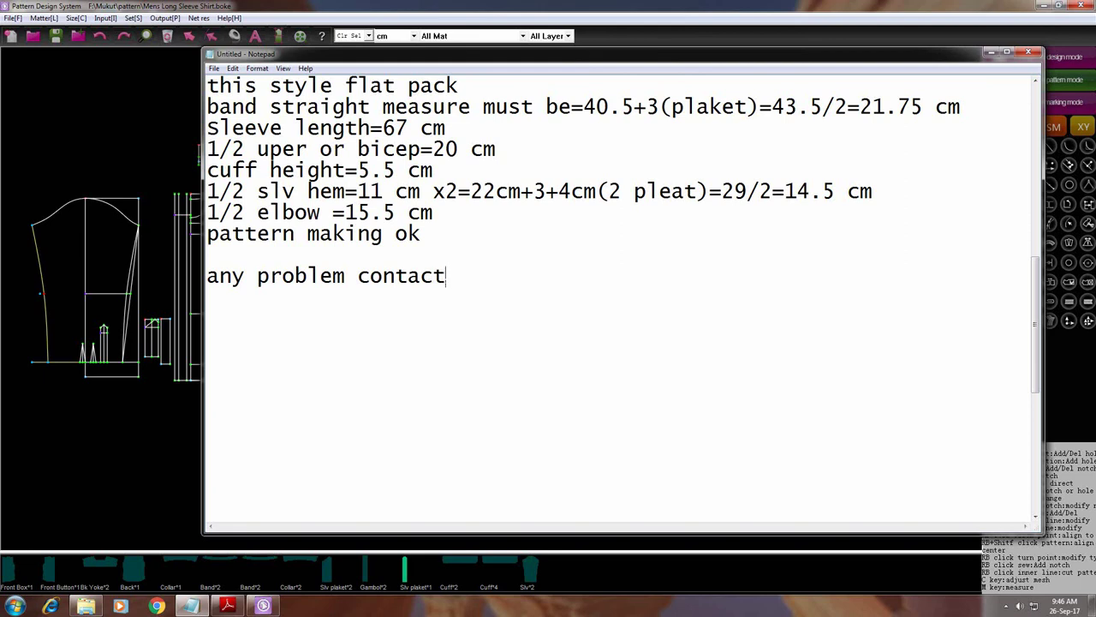
type(" b")
type("elow")
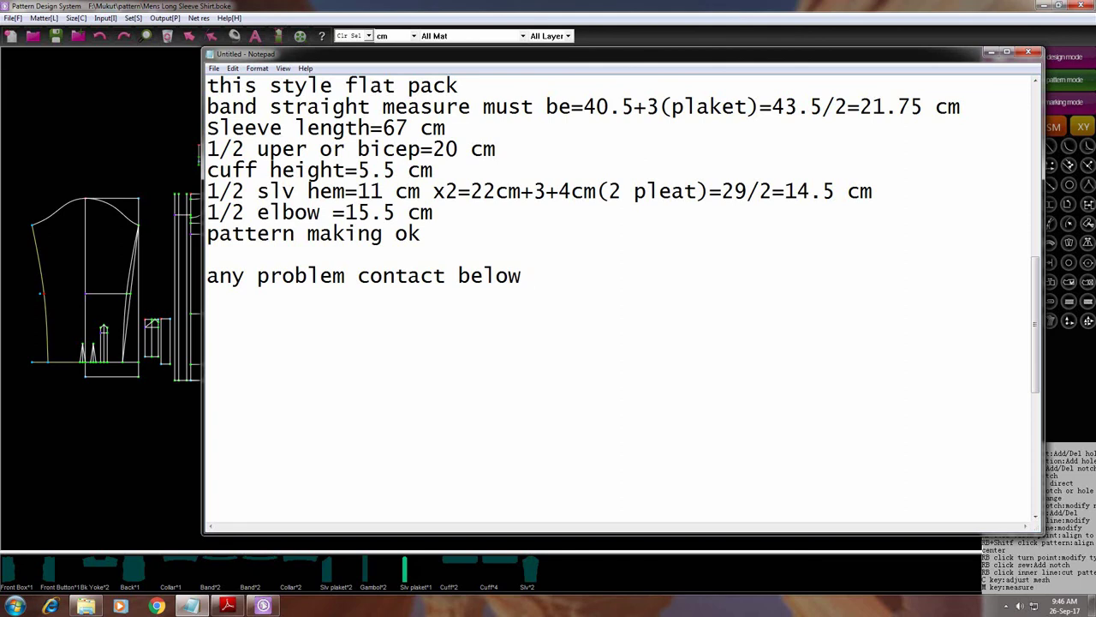
- Finish the contact line with 'address:' and add the contact e-mail address on a new line below
type("add")
type("ress")
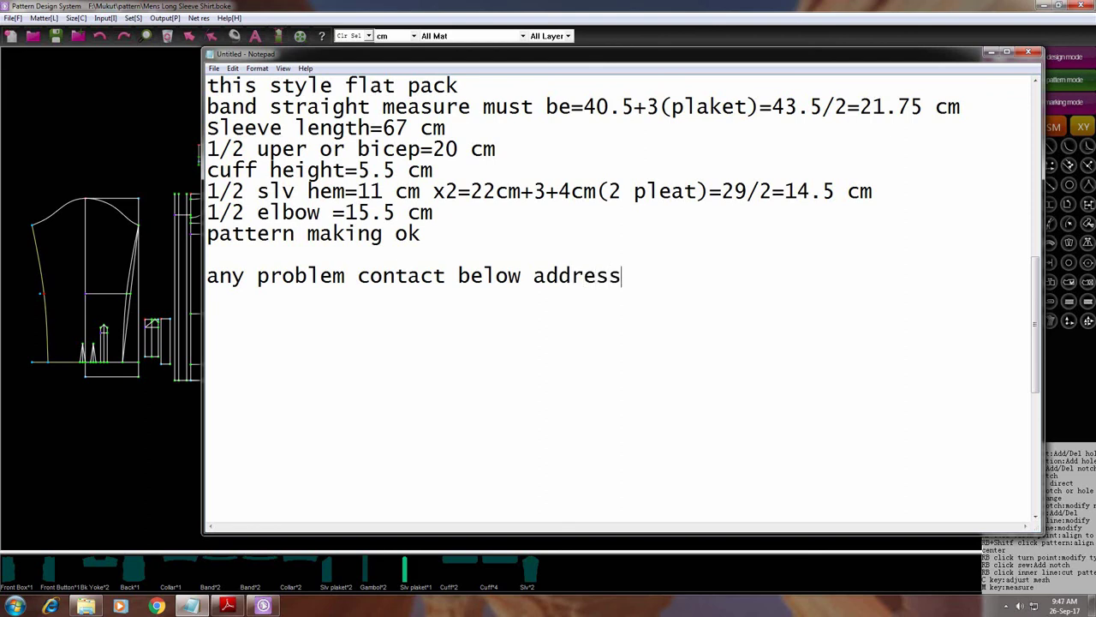
type(":")
key("Return")
key("Return")
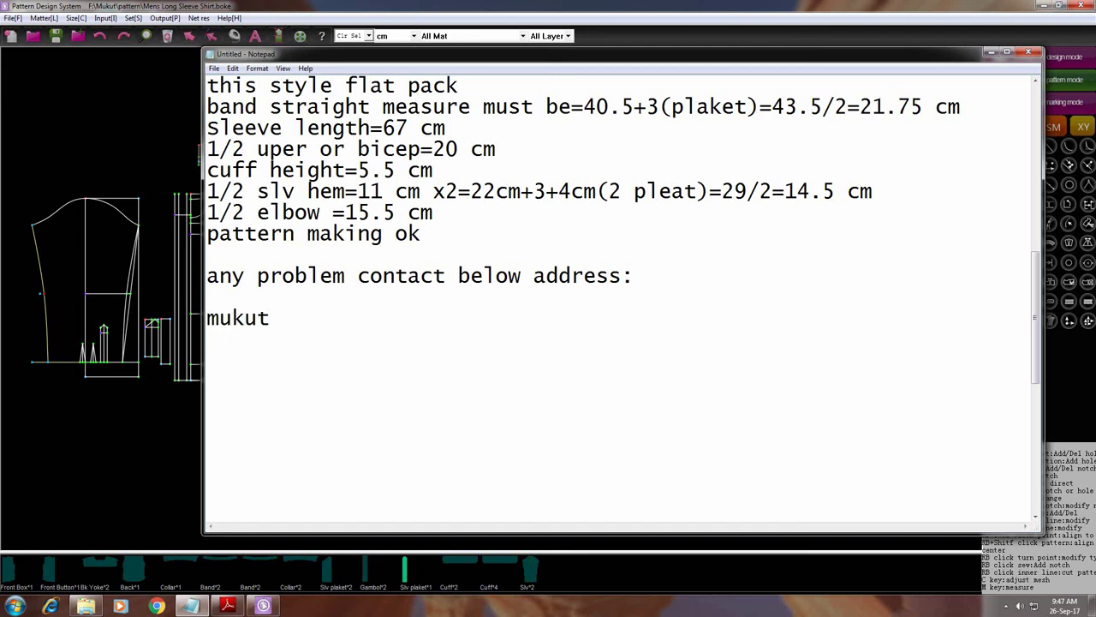
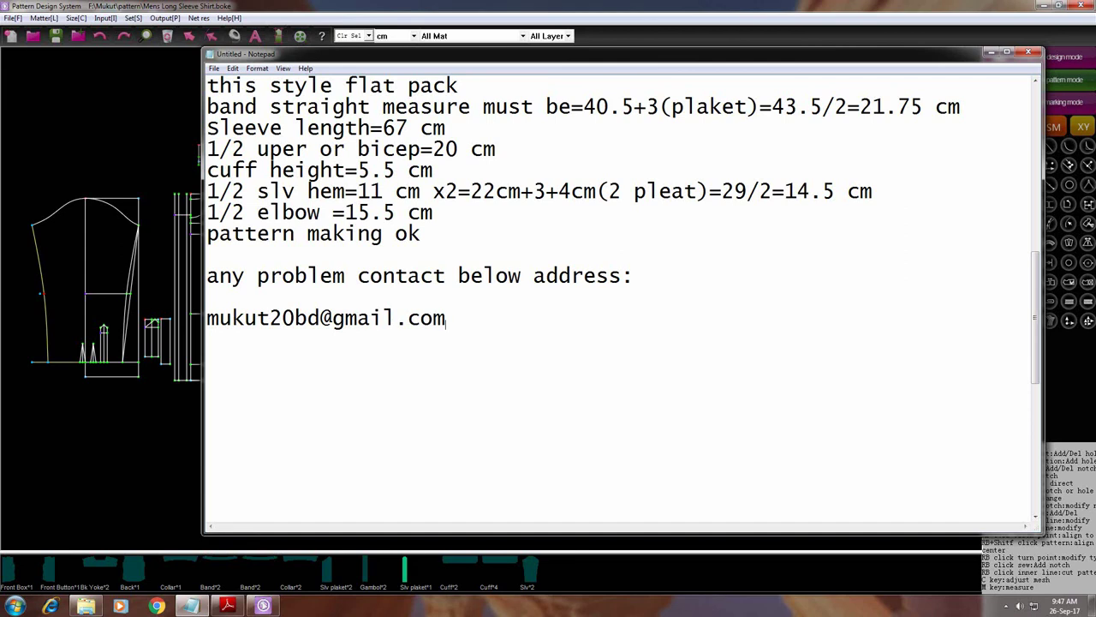
key("Return")
- Add a 'phone:' line with the first contact phone number split into two digit groups
type("ph")
type("one")
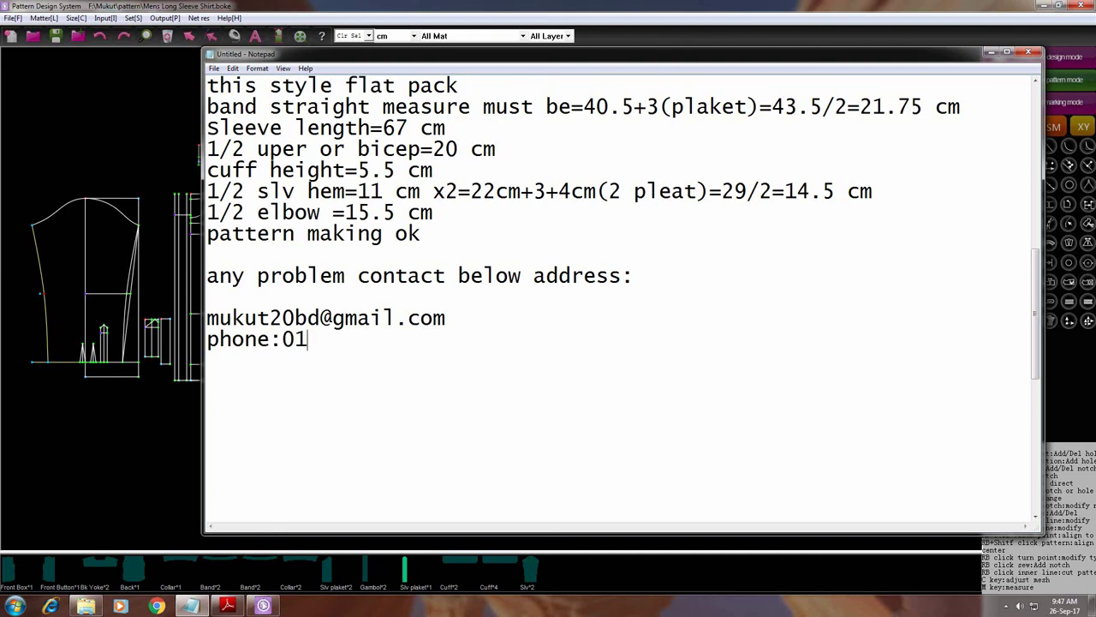
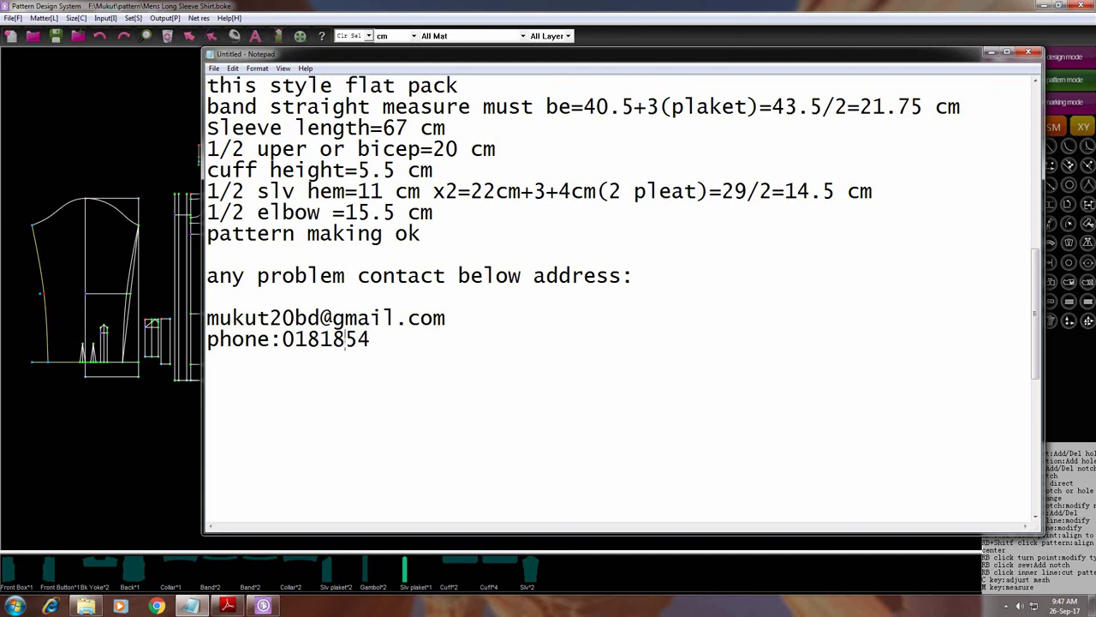
left_click(344, 339)
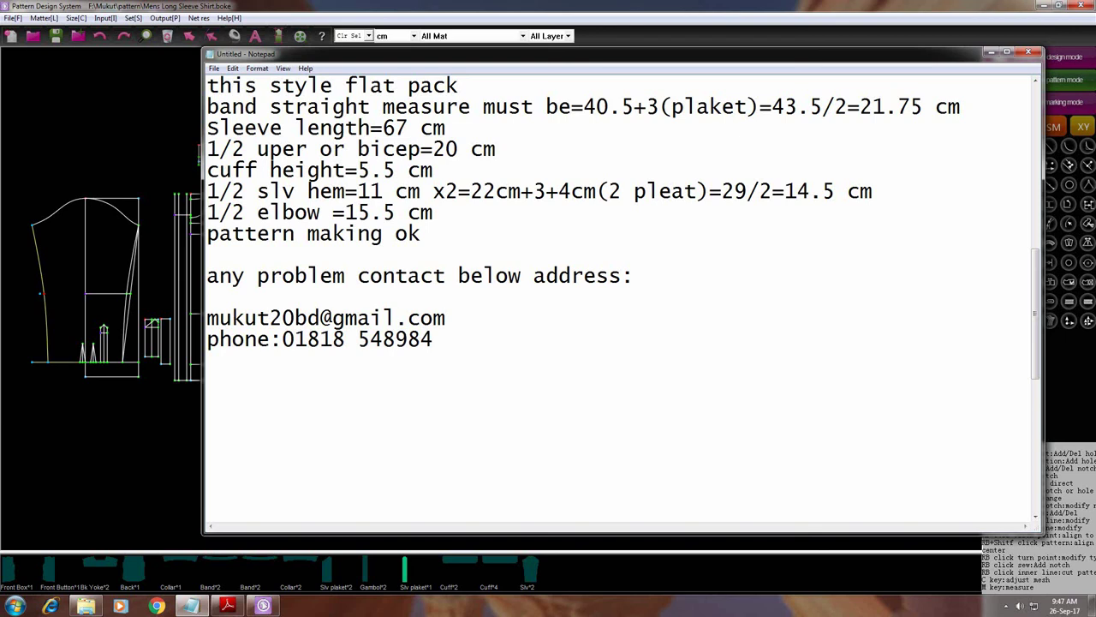
- Add the second contact phone number on an indented line, correcting its mistyped digits
key("Return")
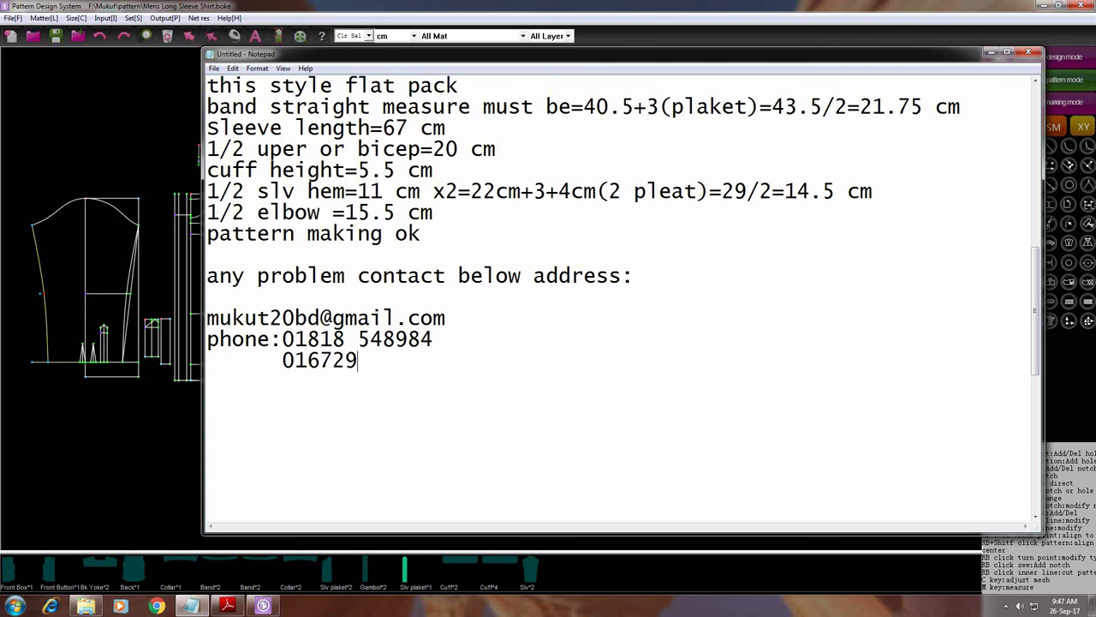
key("Left")
key("Left")
key("Left")
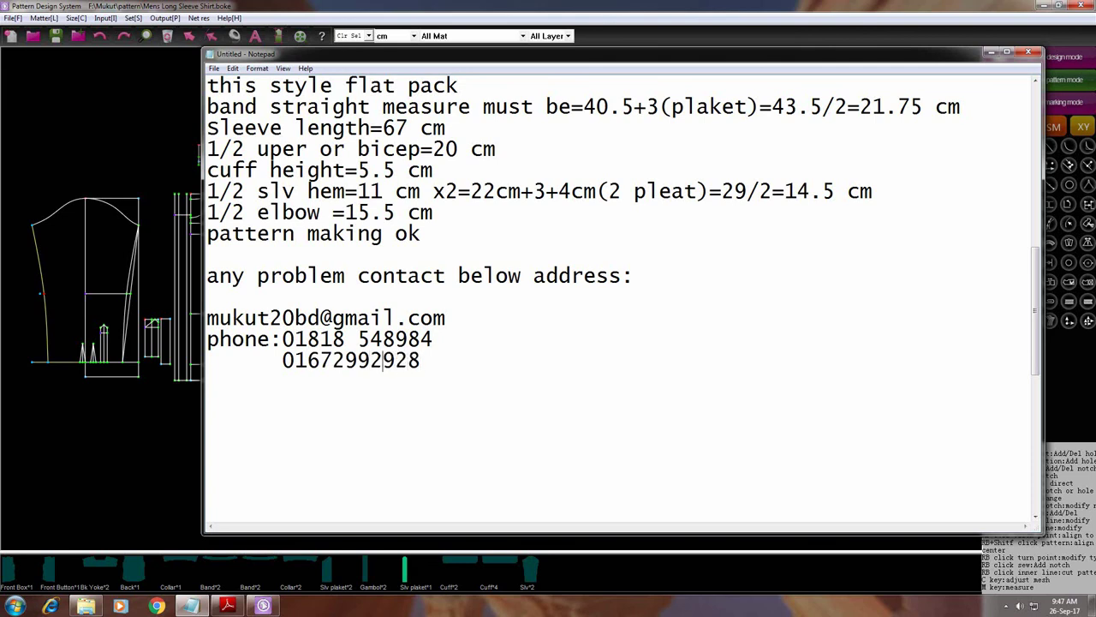
key("Left")
key("Left")
key("Left")
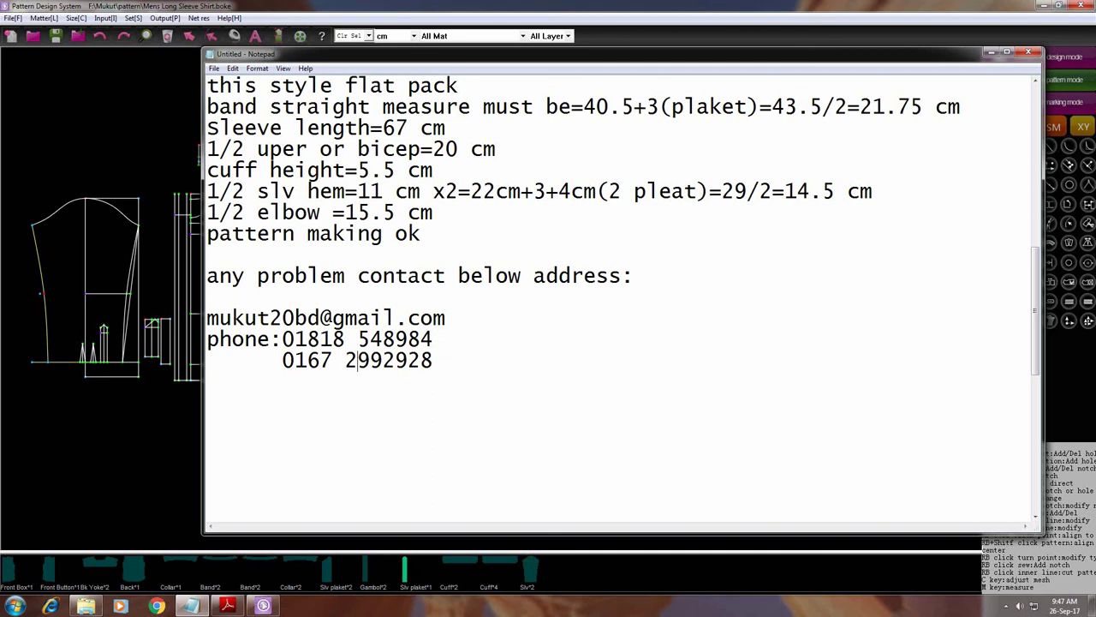
key("Delete")
type("\\")
key("BackSpace")
key("BackSpace")
key("BackSpace")
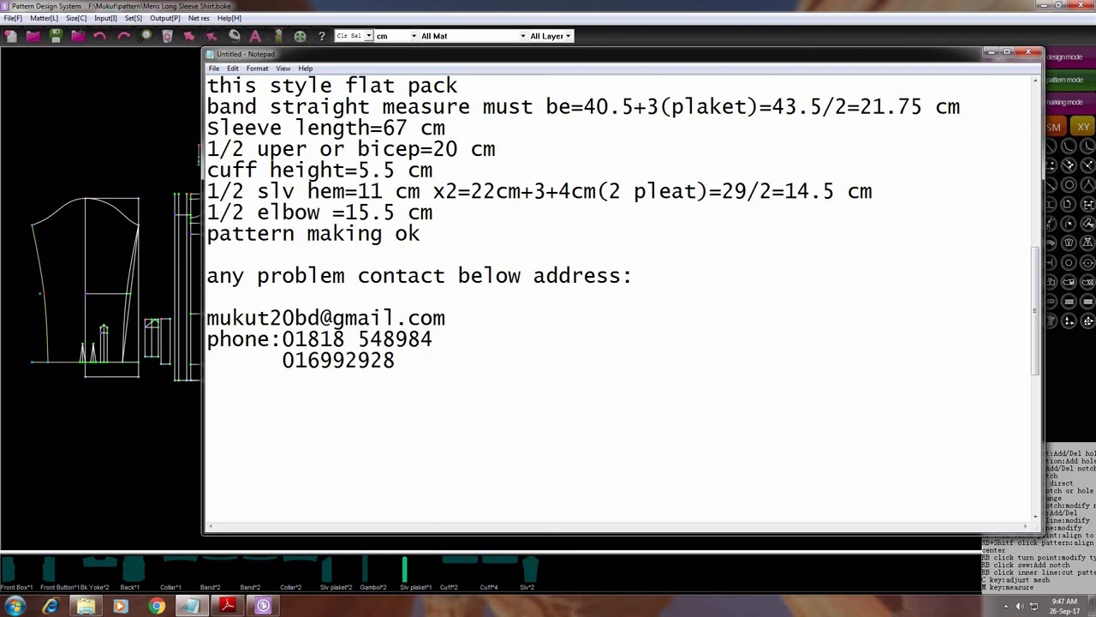
type("72")
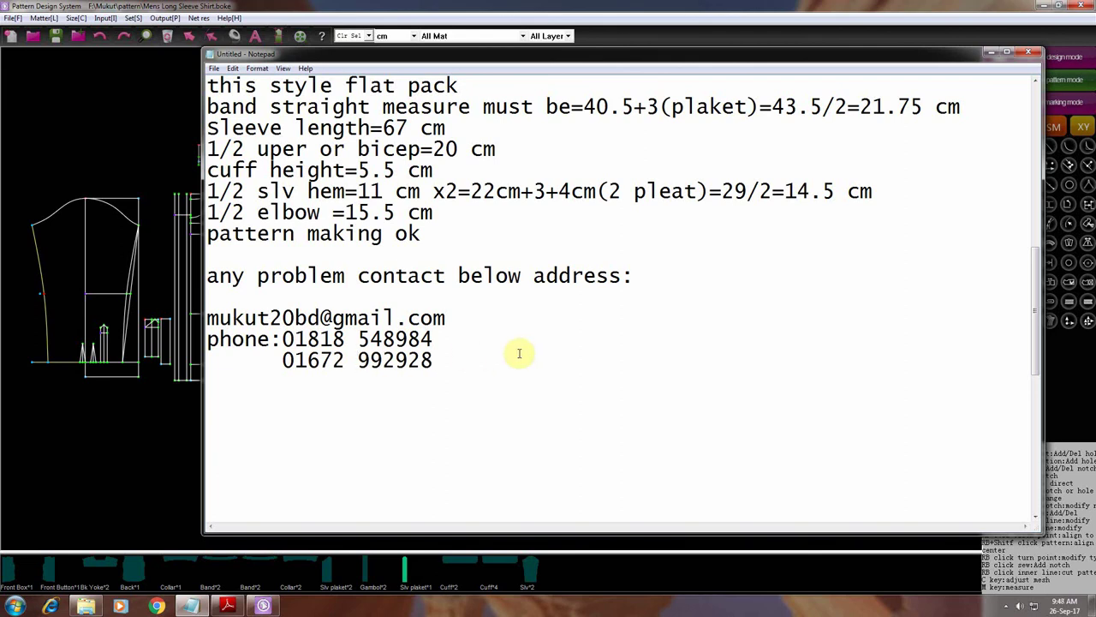
left_click(480, 360)
- Add a blank line after the phone numbers and minimize Notepad to reveal the shirt pattern pieces
key("Return")
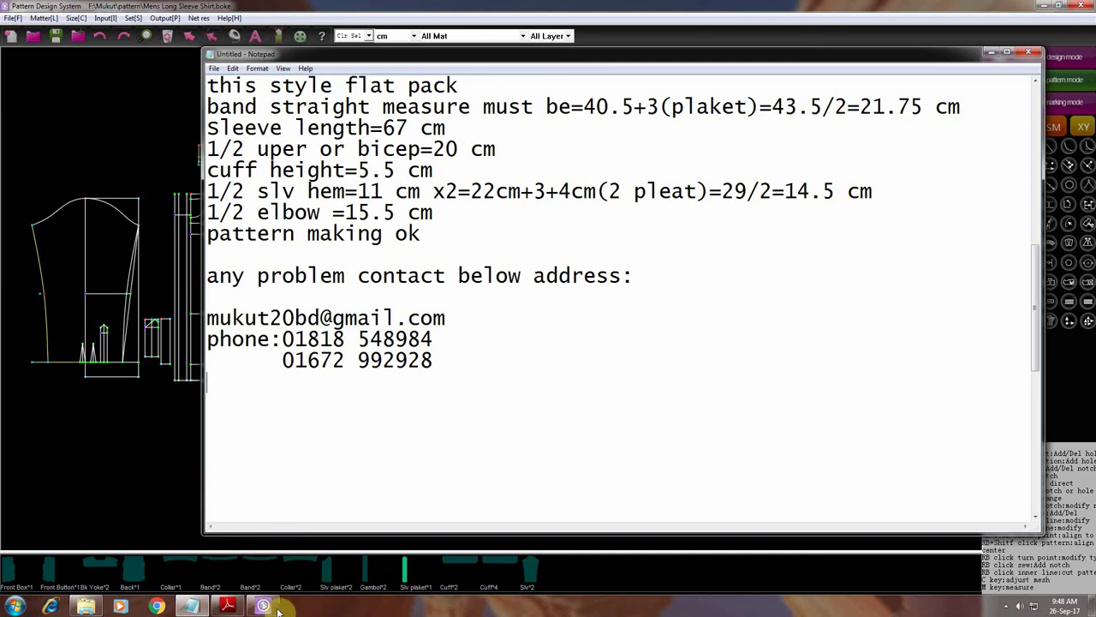
mouse_move(263, 606)
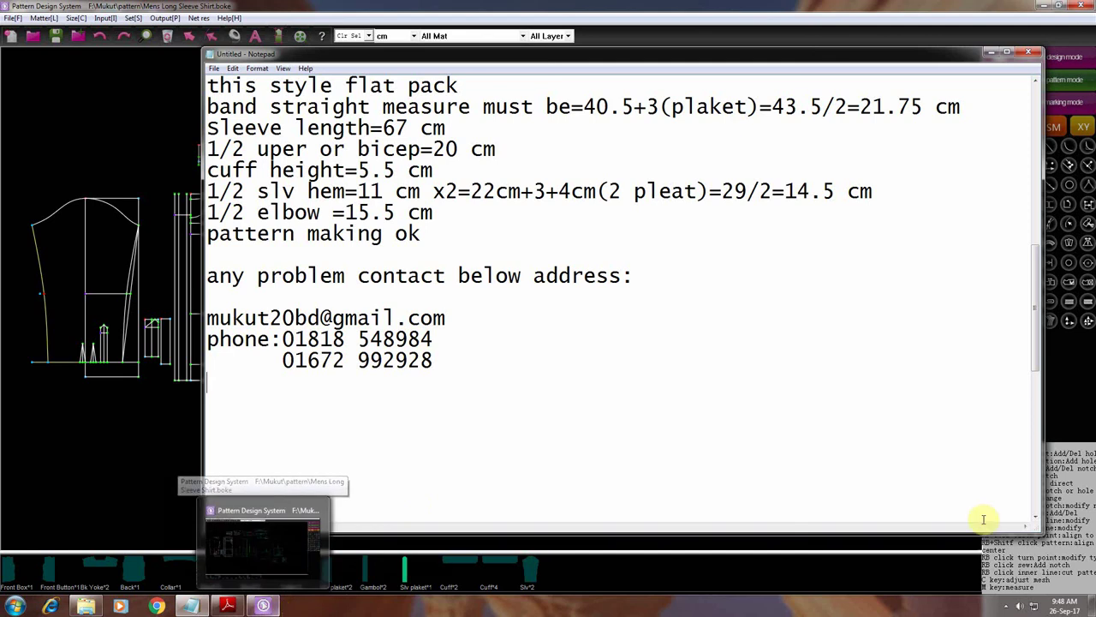
left_click(1006, 605)
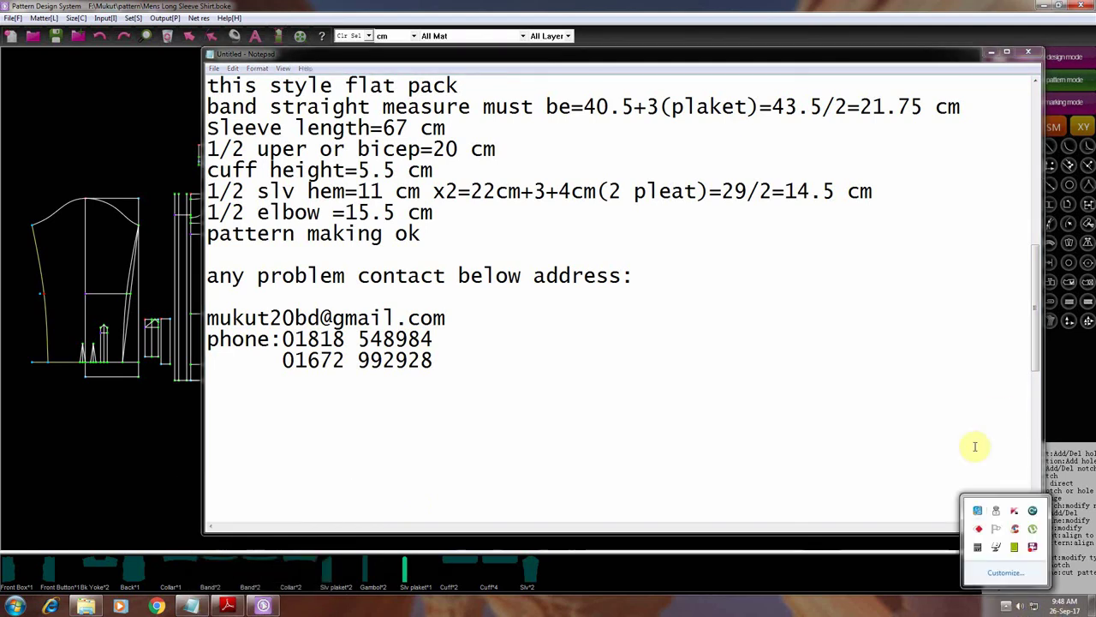
left_click(990, 55)
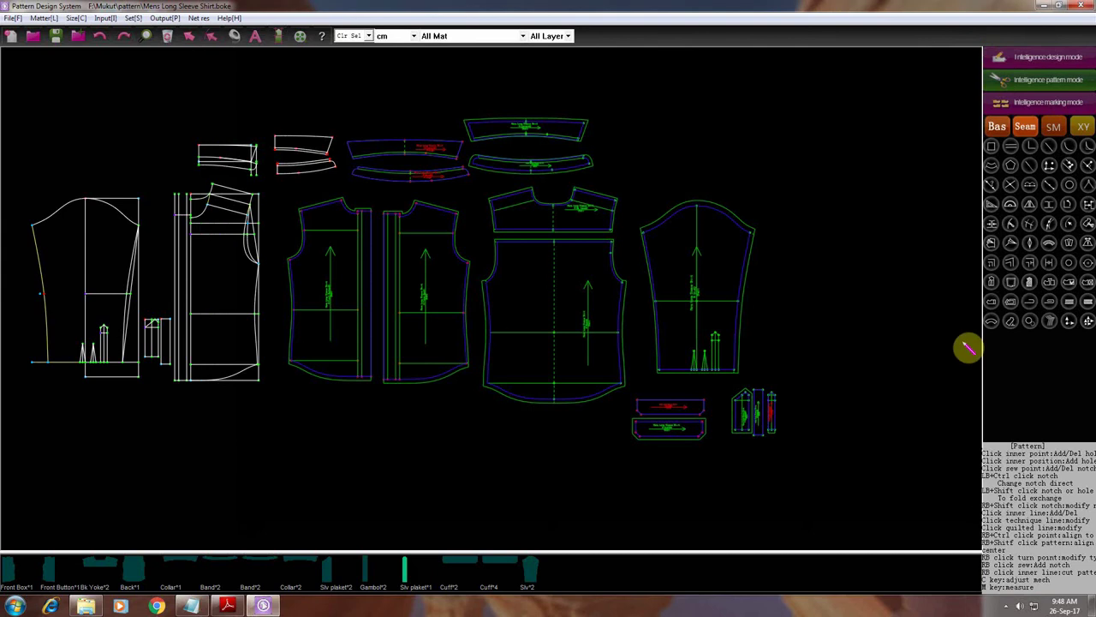